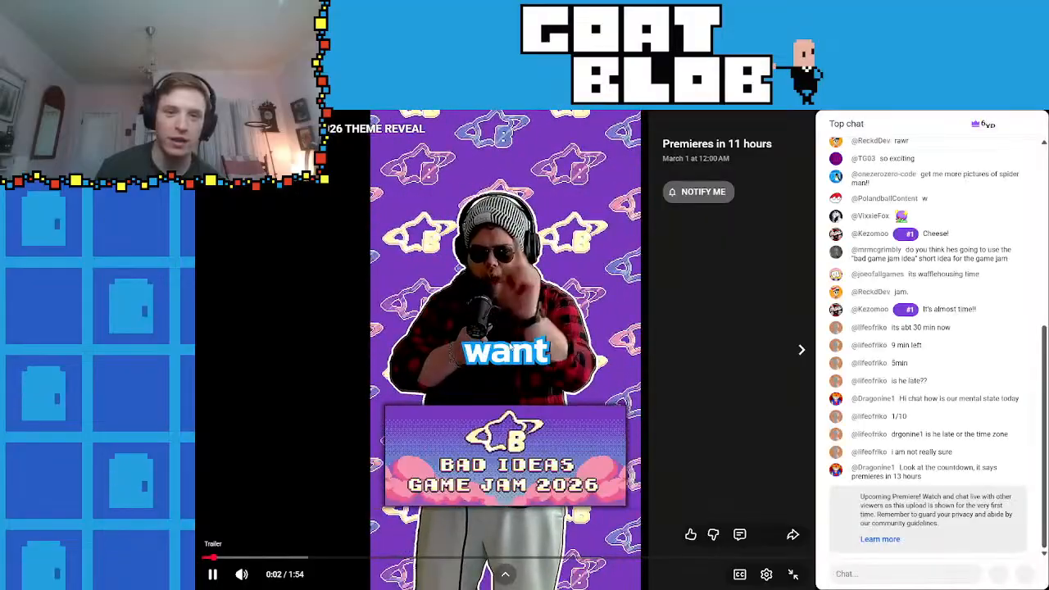
- Pause the game jam trailer and post "Any one excited in here?" in the premiere's live chat
click(493, 380)
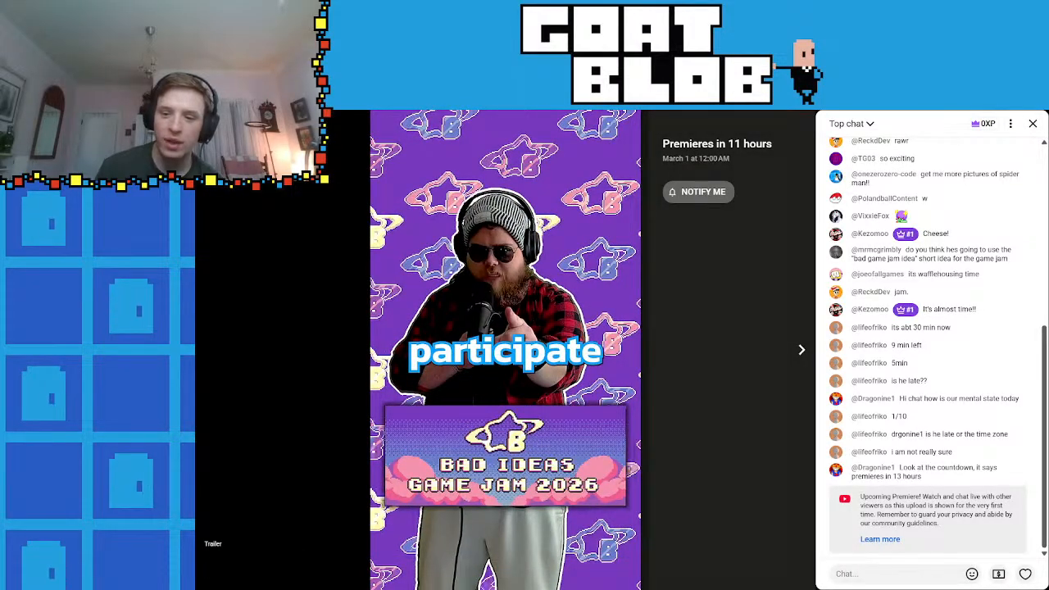
mouse_move(711, 508)
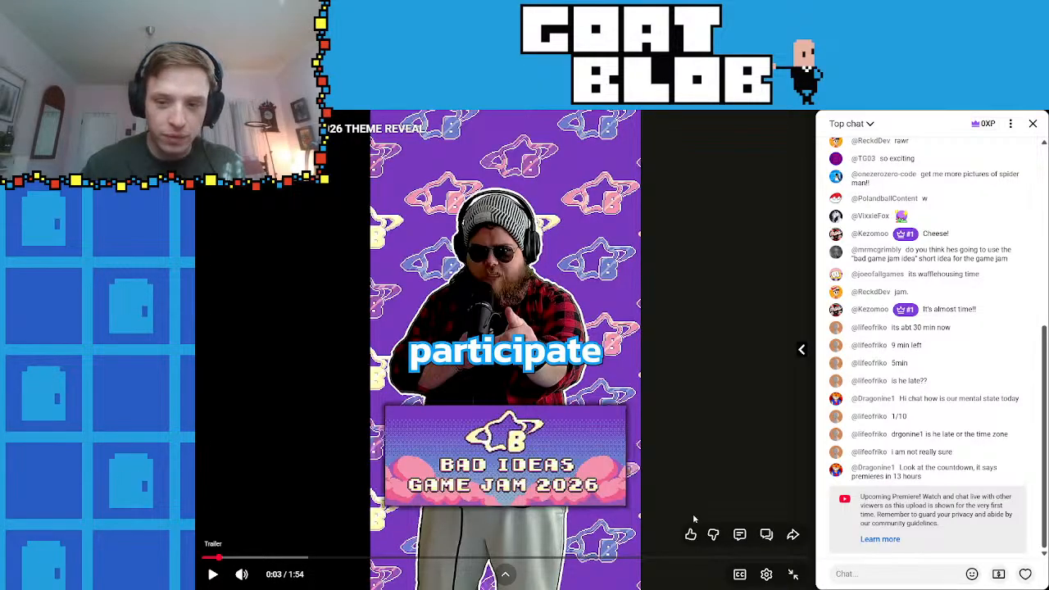
text(Any one excited in here)
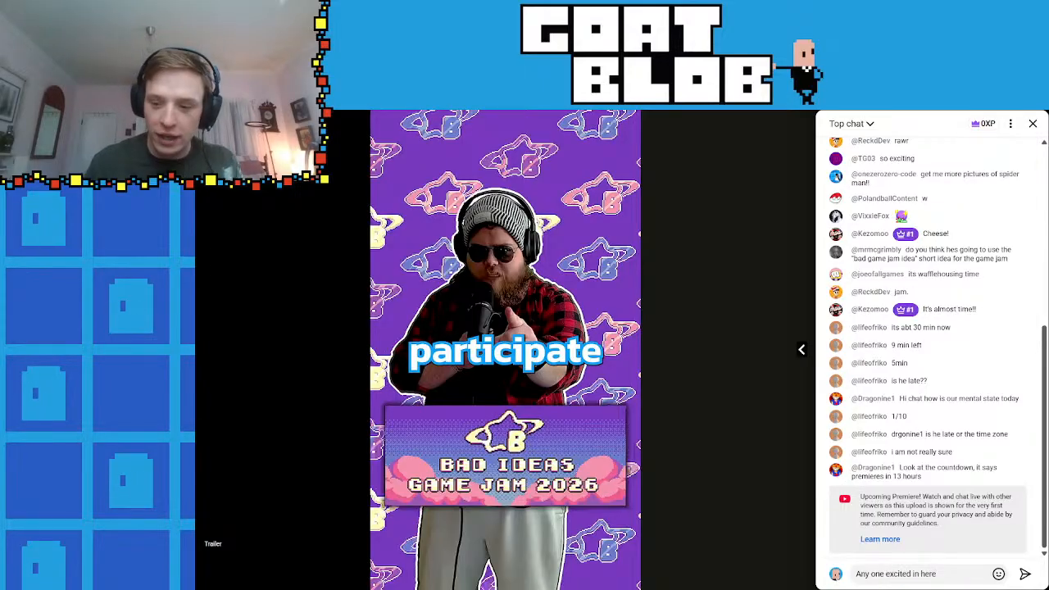
key(Return)
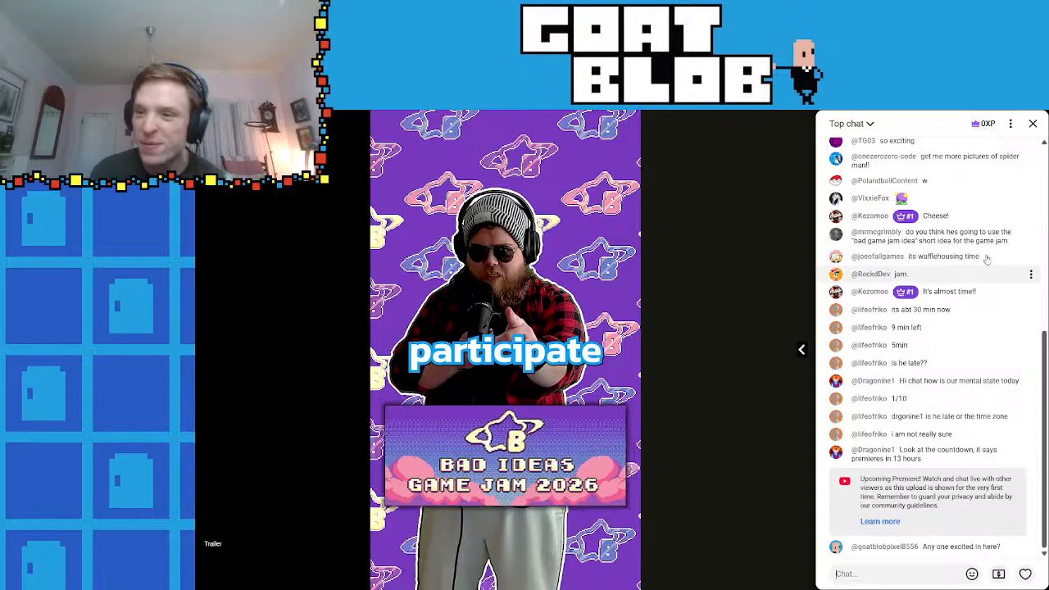
- Close the live chat, leave the full-screen video and switch to the scene list in OBS Studio
click(1033, 124)
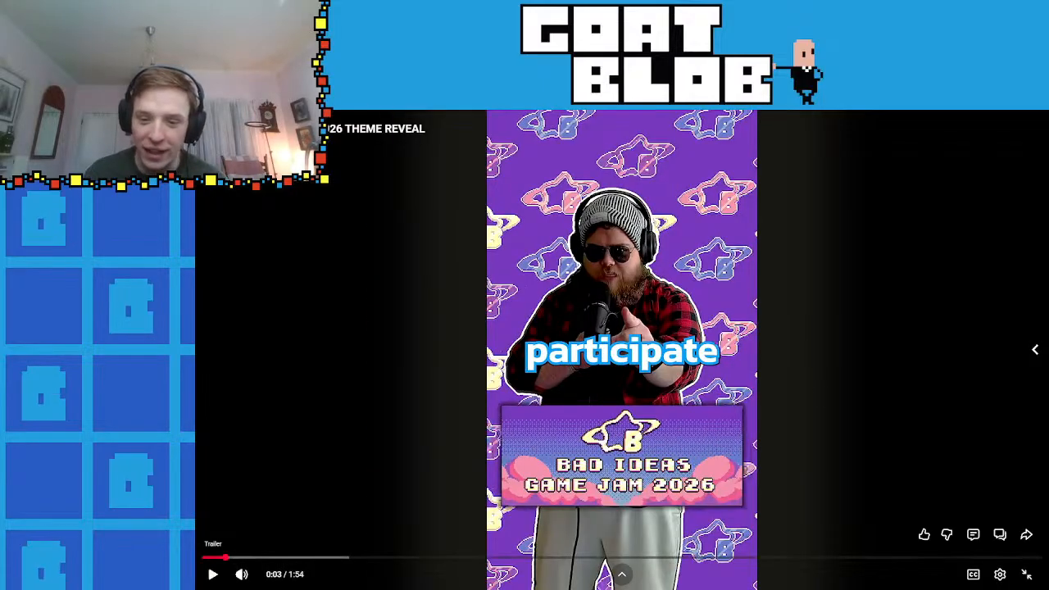
key(Escape)
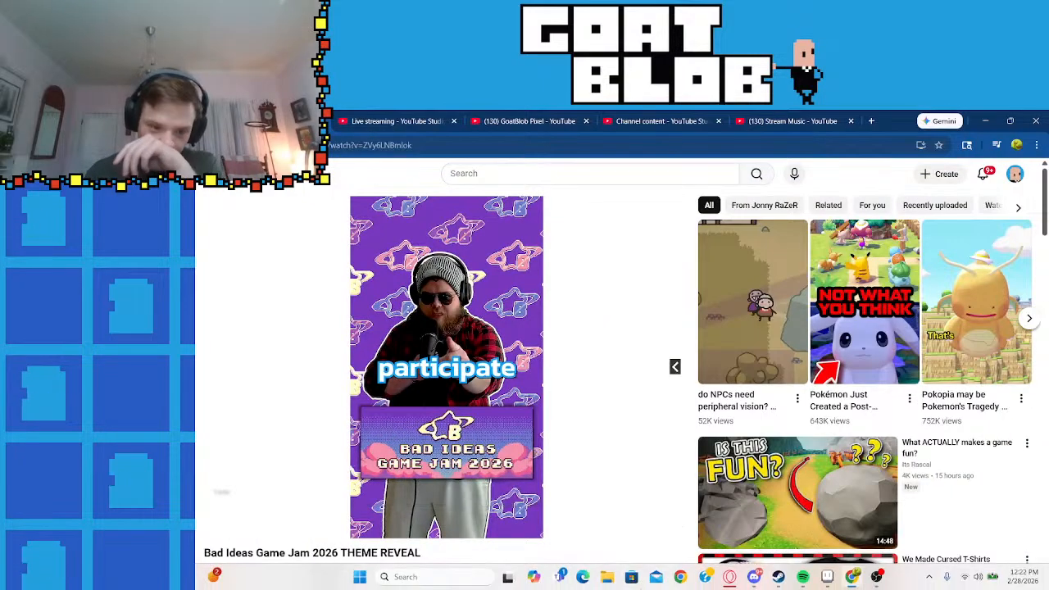
click(876, 577)
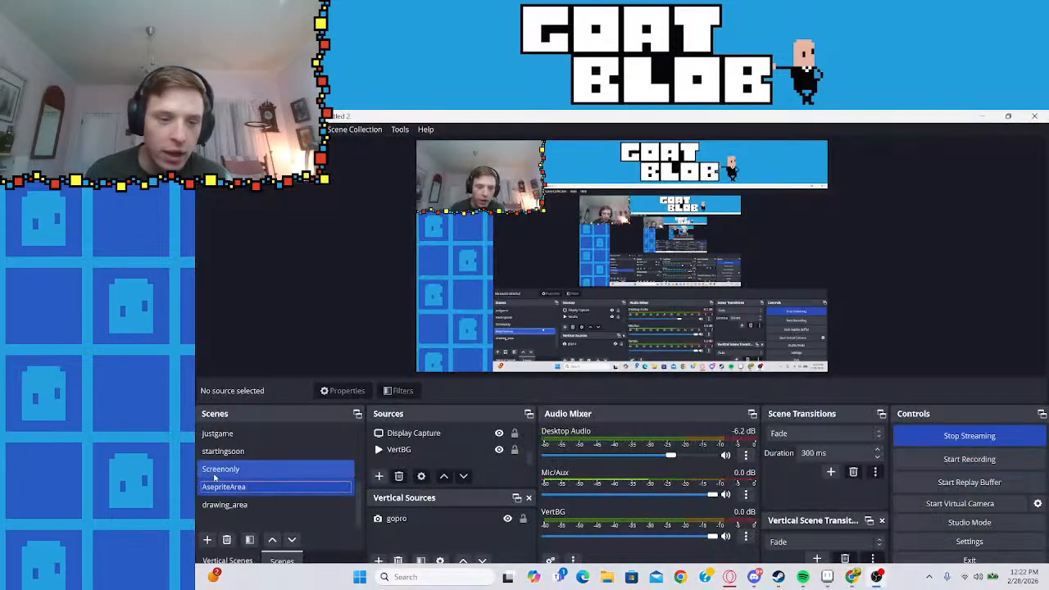
click(222, 436)
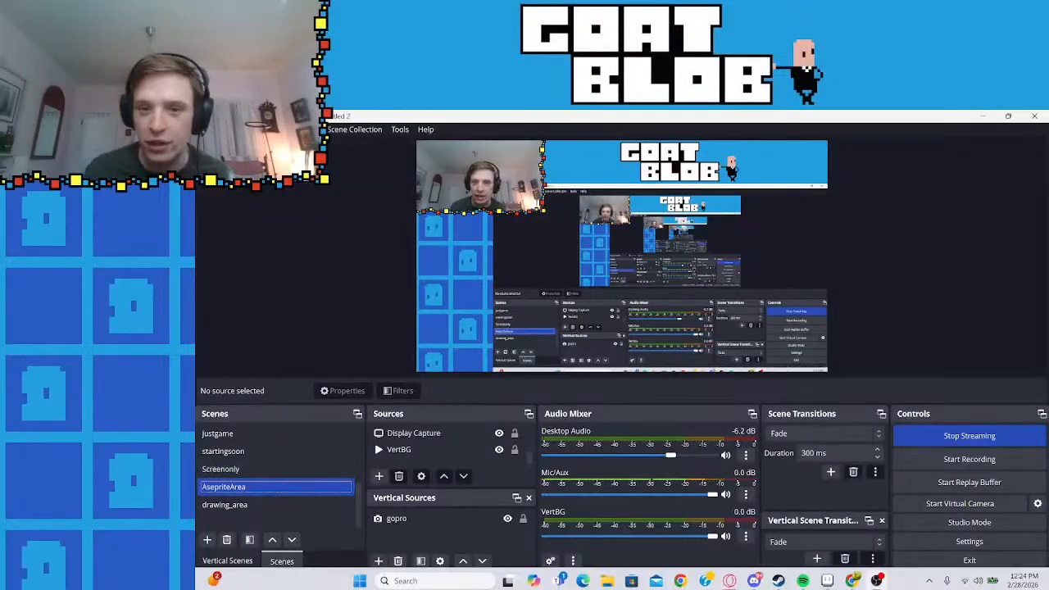
- Switch to Aseprite and create a new 32 × 32 px RGBA sprite with a transparent background
click(852, 528)
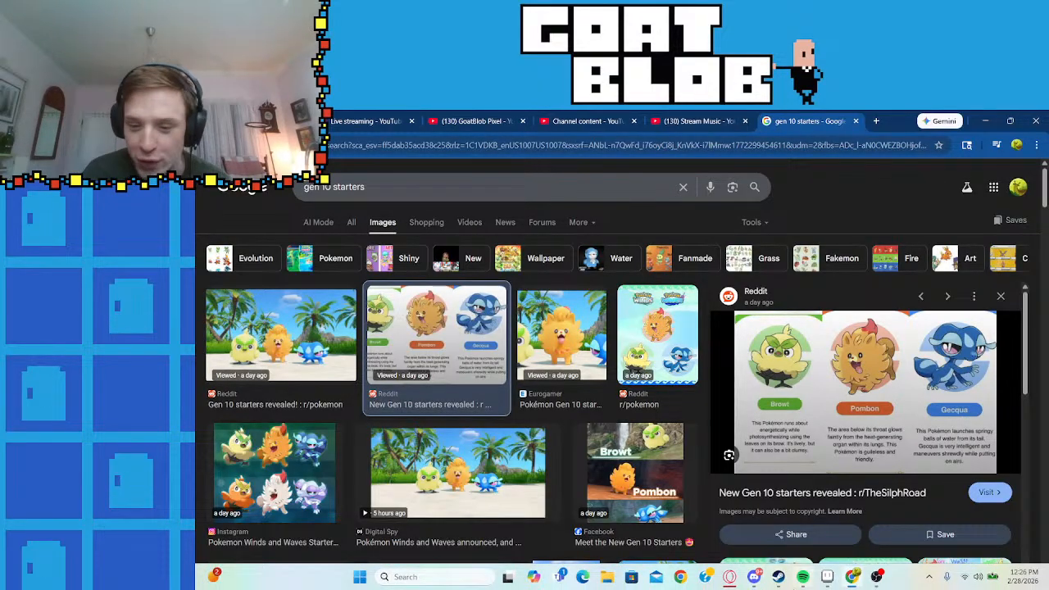
click(827, 577)
drag(374, 300, 846, 357)
click(206, 127)
click(217, 139)
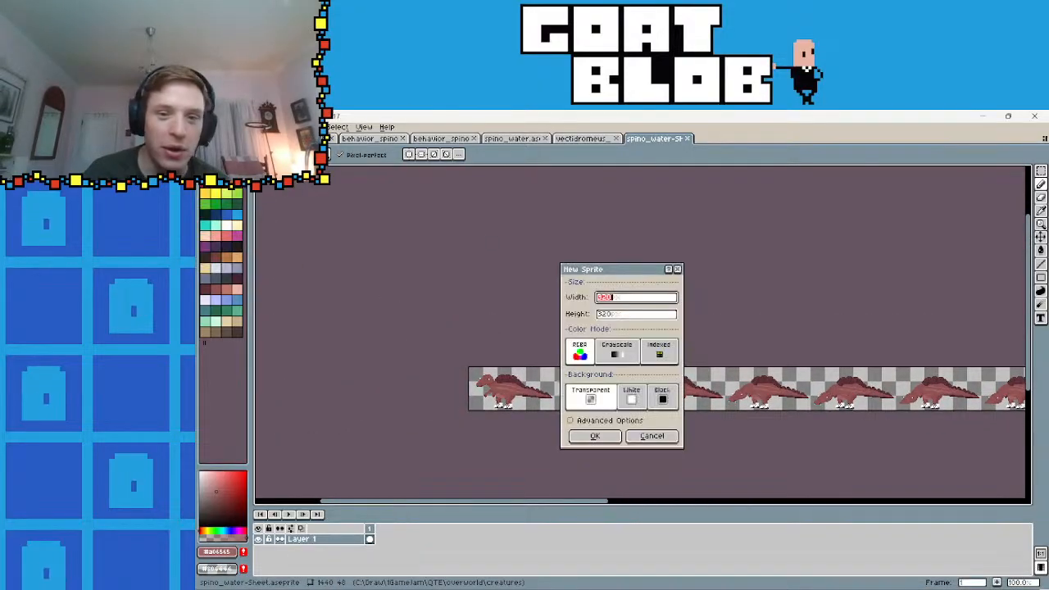
text(32)
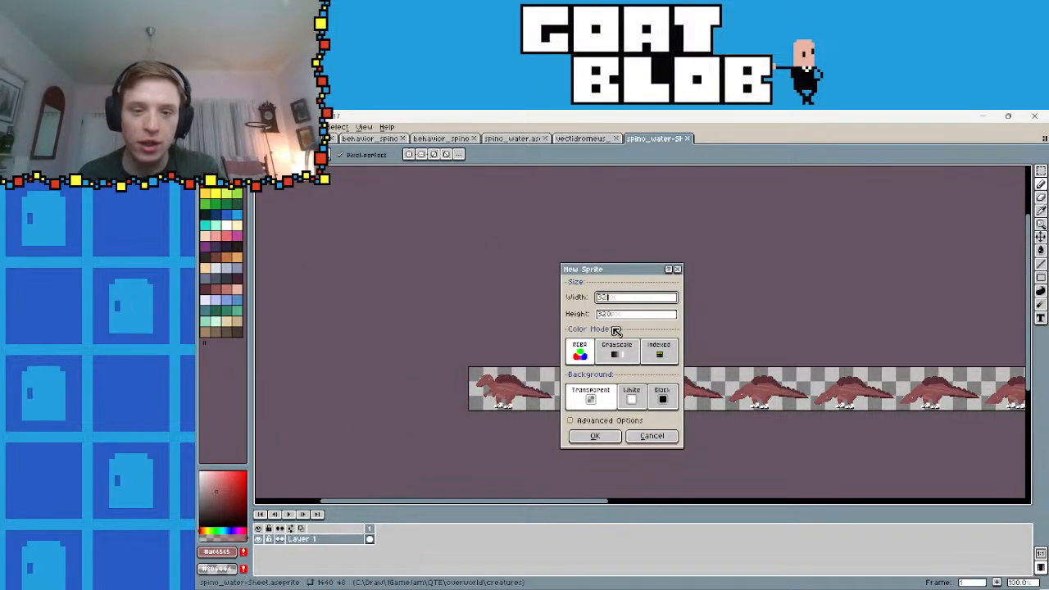
key(Tab)
text(32)
click(595, 435)
scroll(641, 411, up, 5)
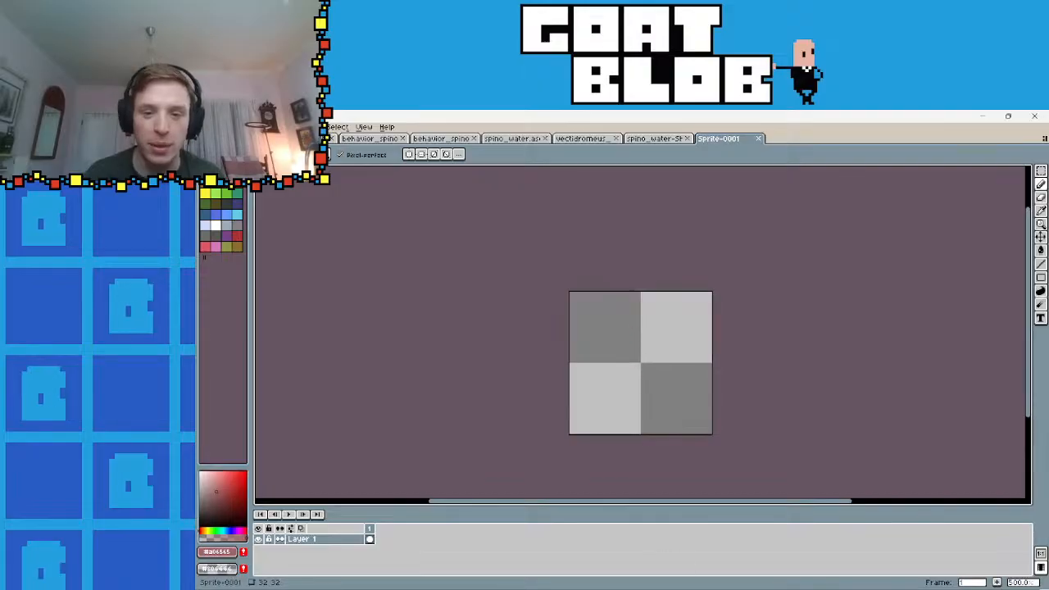
- Switch to Chrome and search Google for "gen 1 pokemon" in a new tab
mouse_move(851, 578)
click(851, 518)
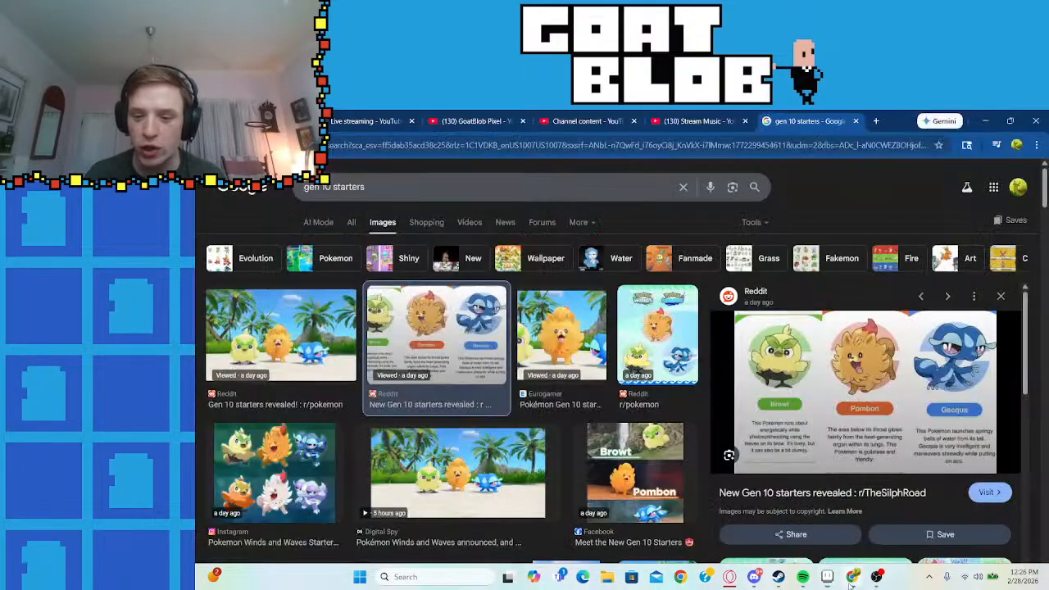
click(874, 121)
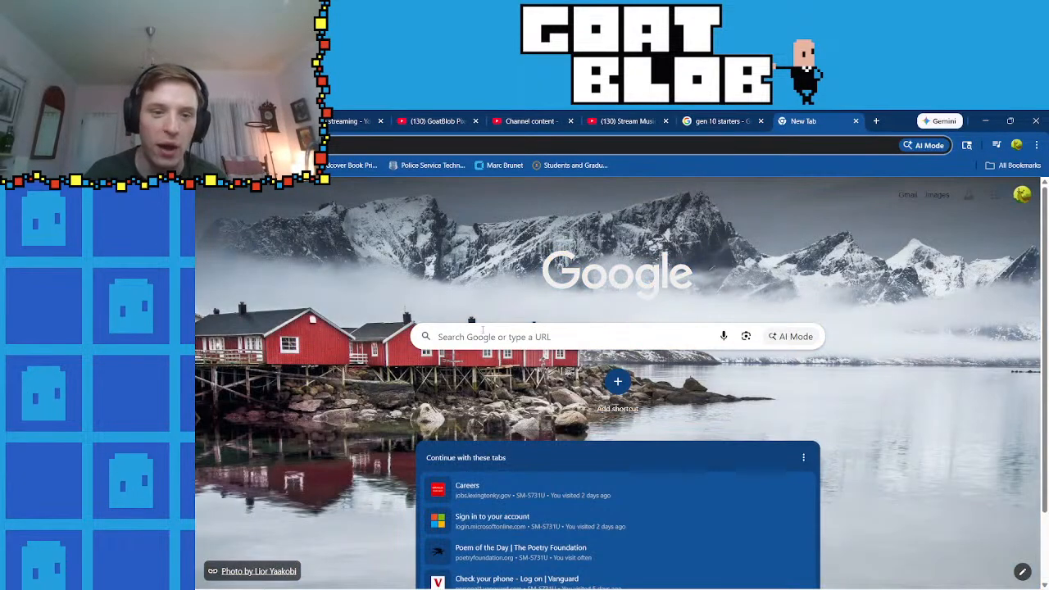
click(471, 336)
text(gen)
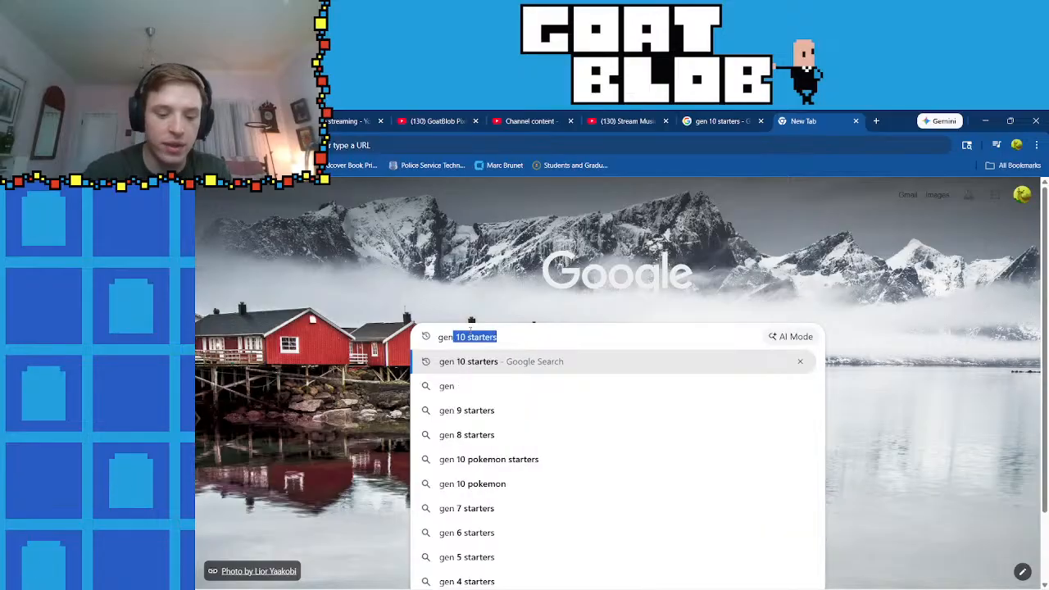
text( 1 pokemon])
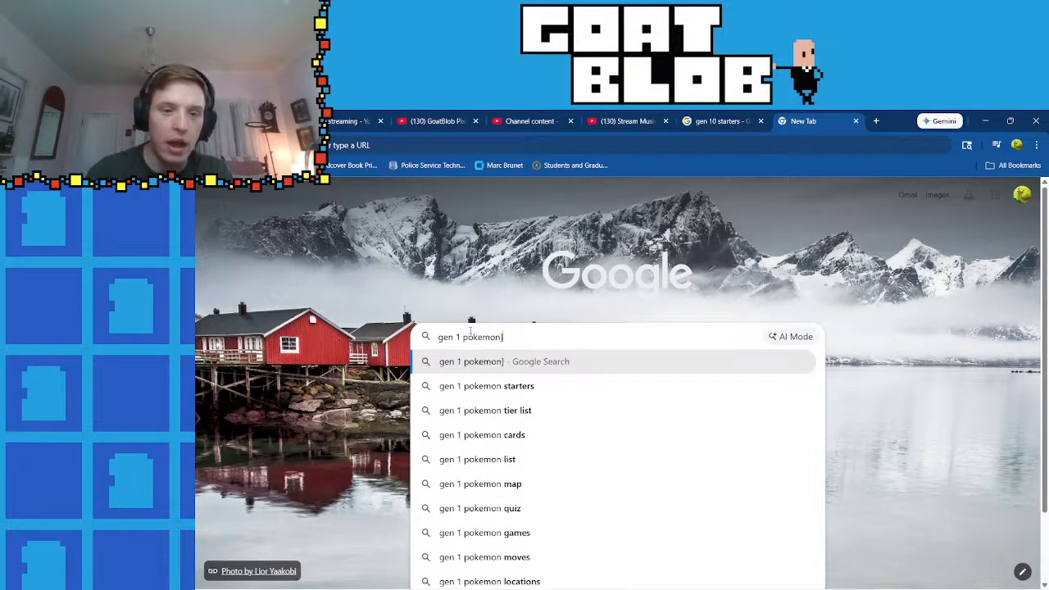
key(BackSpace)
key(Return)
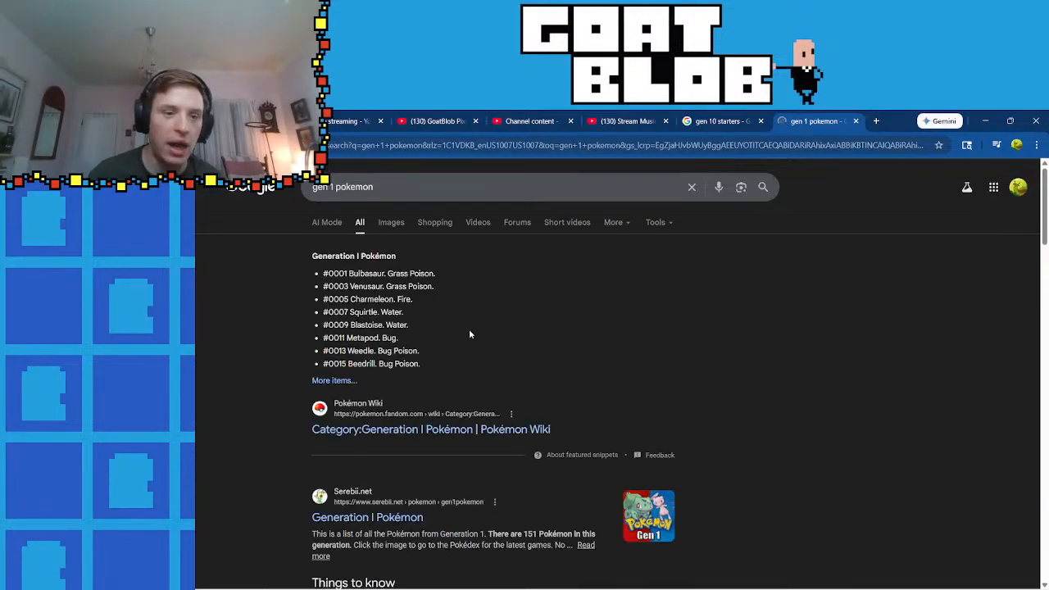
scroll(271, 450, down, 3)
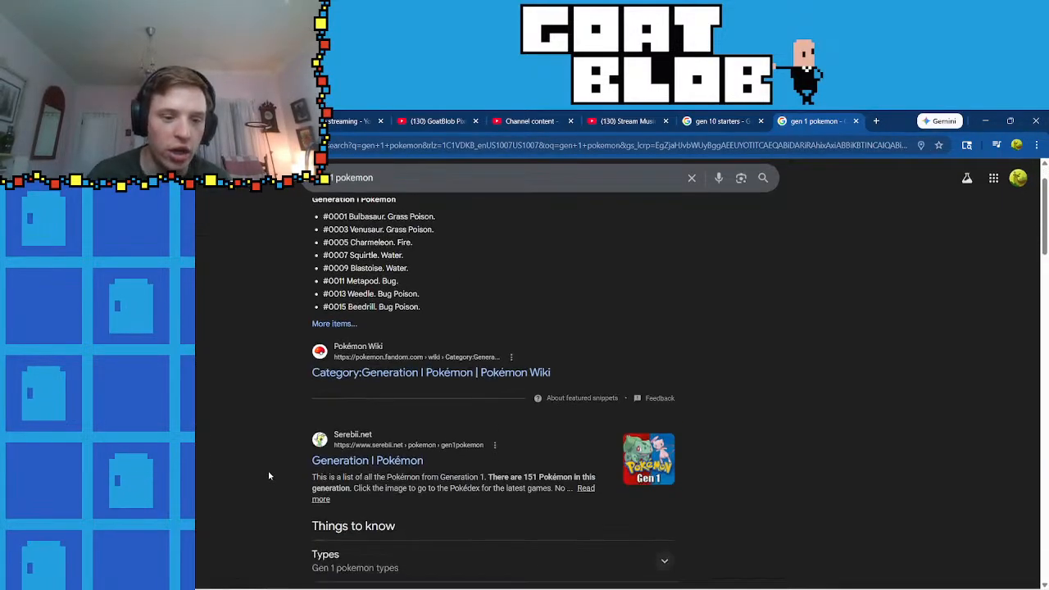
- Refine the Google search to "gen 1 pokemon sprites" and look over the results
click(402, 177)
text(spi)
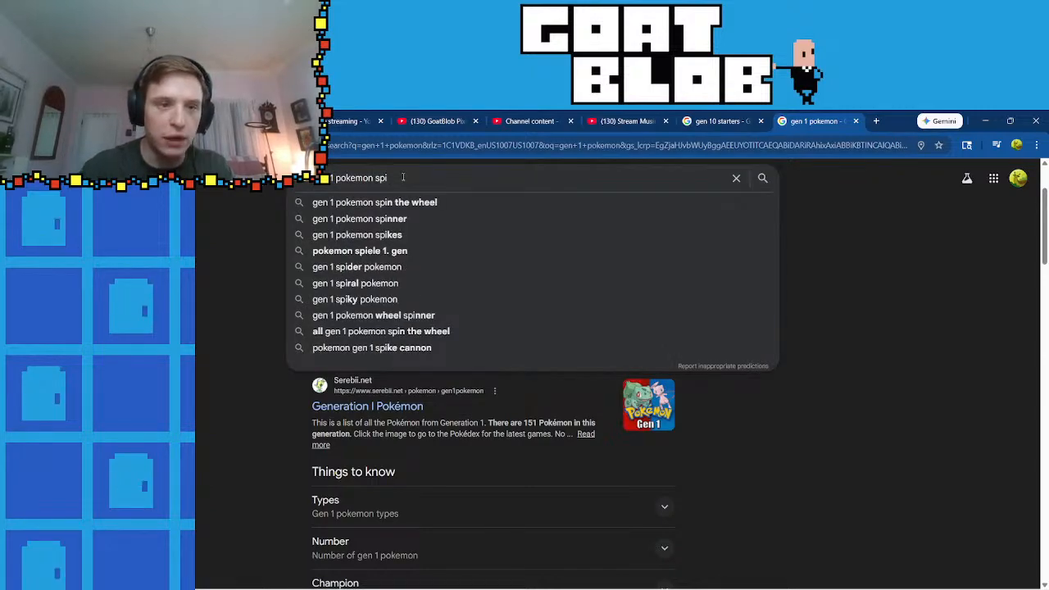
key(BackSpace)
text(rites)
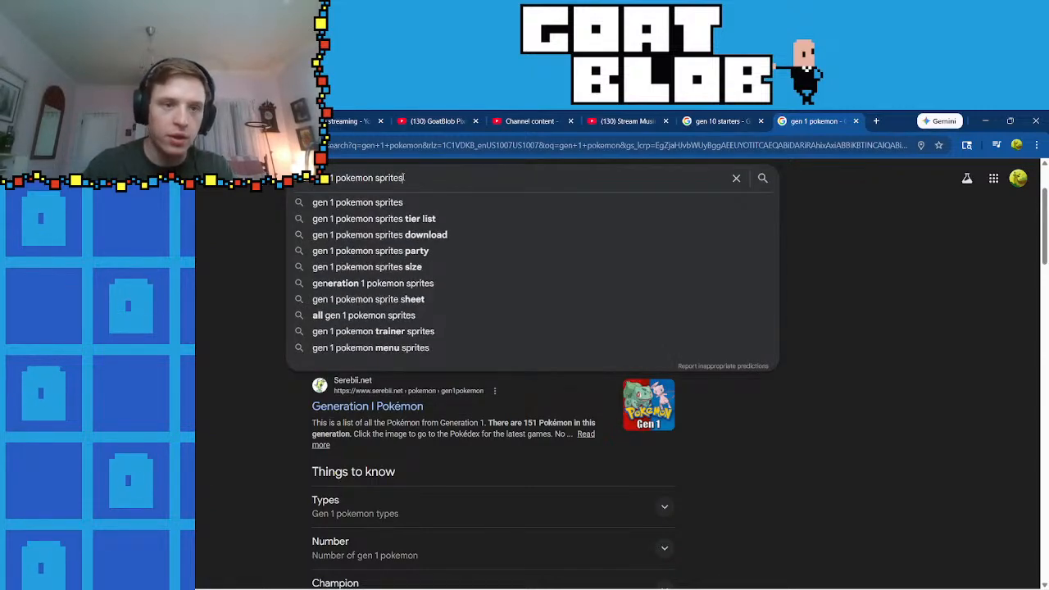
key(Return)
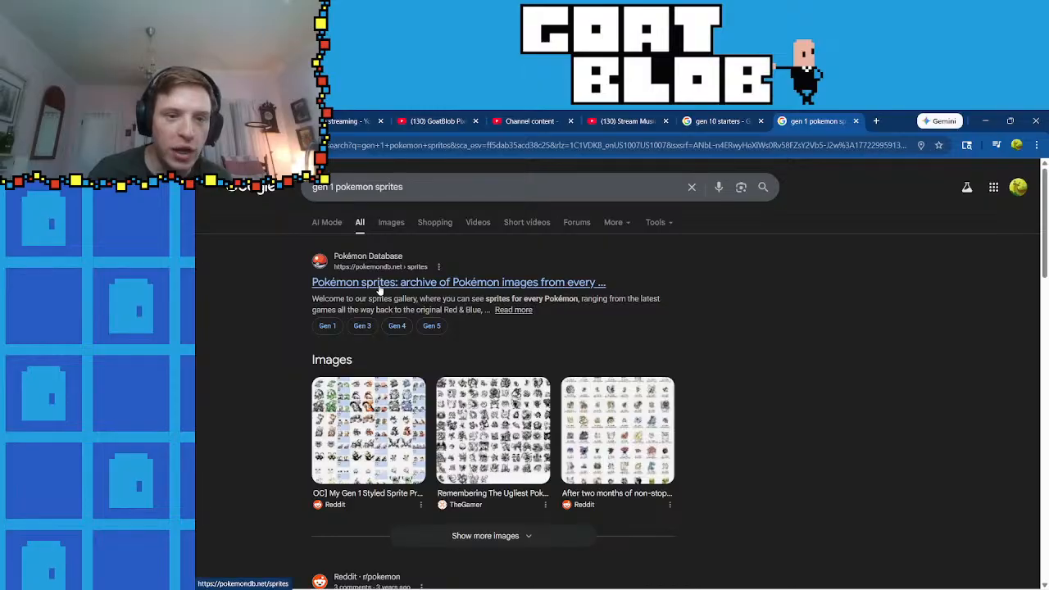
scroll(269, 384, down, 2)
scroll(262, 391, up, 2)
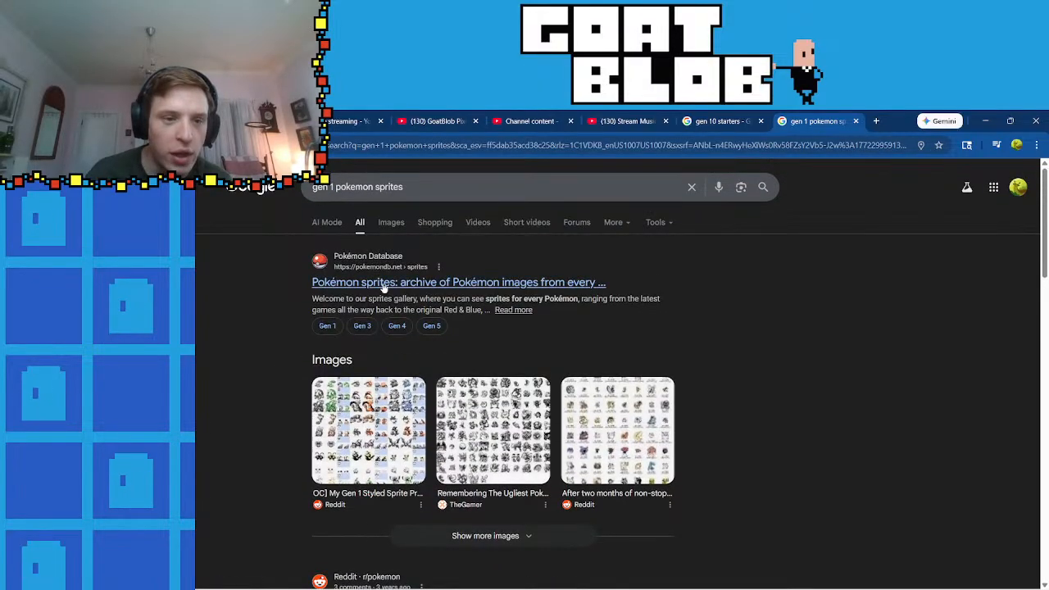
- Open the Pokémon Database sprite archive and view Bulbasaur's normal Generation 1 sprite
click(383, 283)
scroll(213, 449, down, 3)
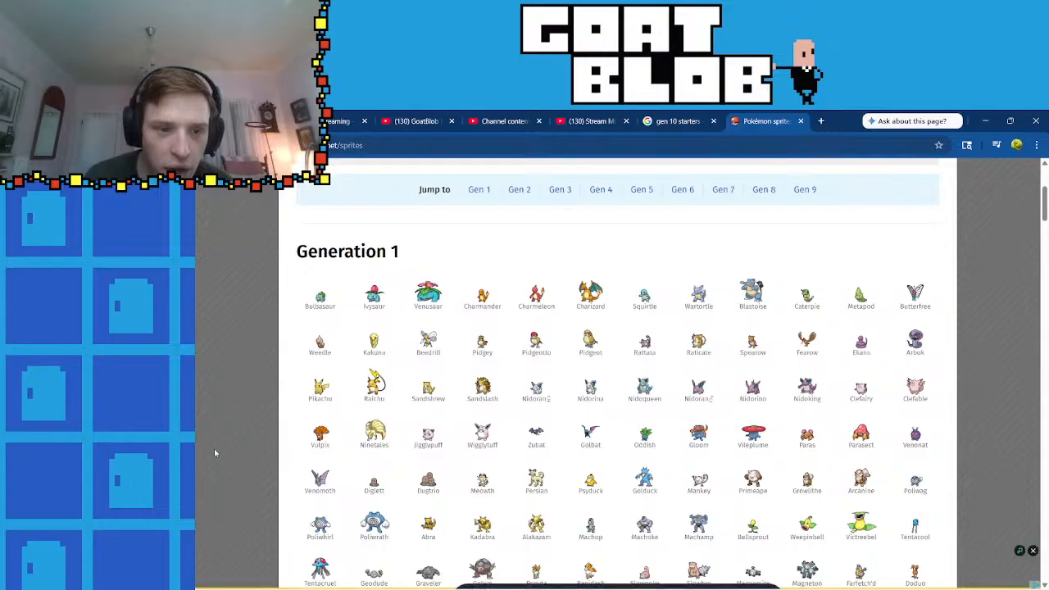
click(323, 297)
scroll(385, 390, down, 2)
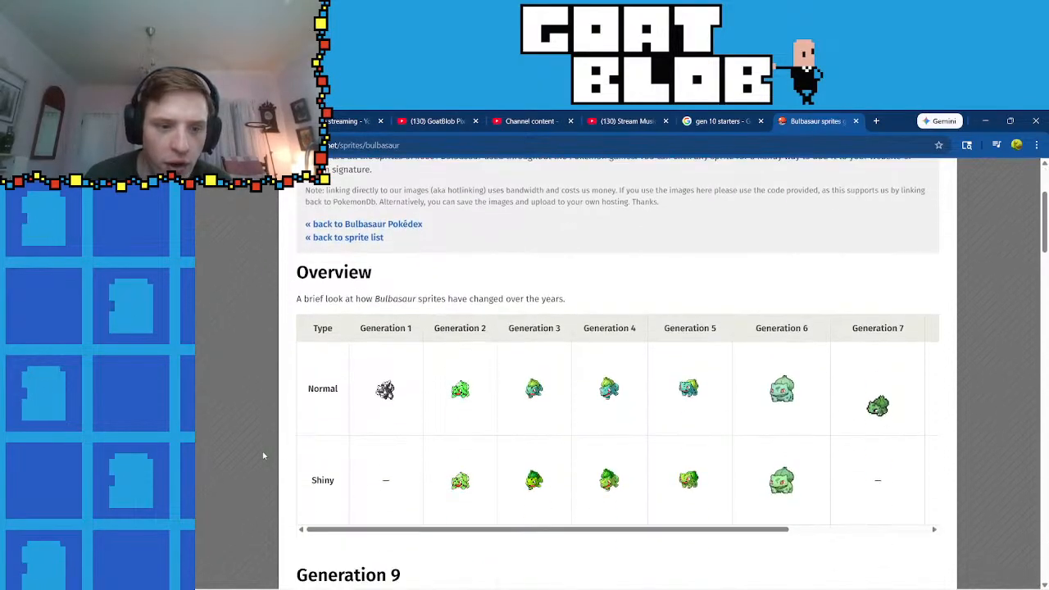
click(385, 390)
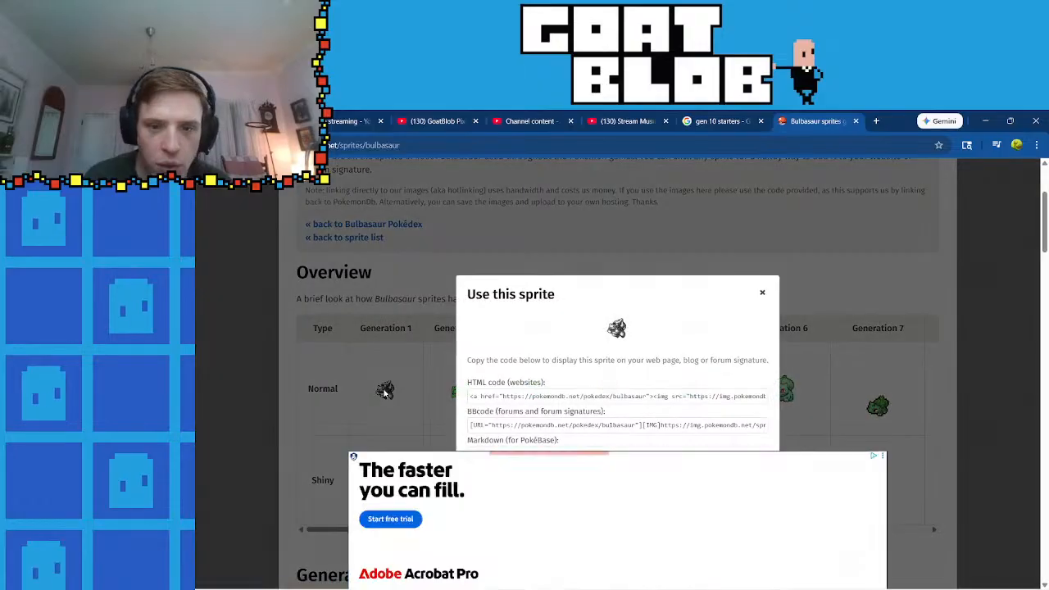
click(762, 293)
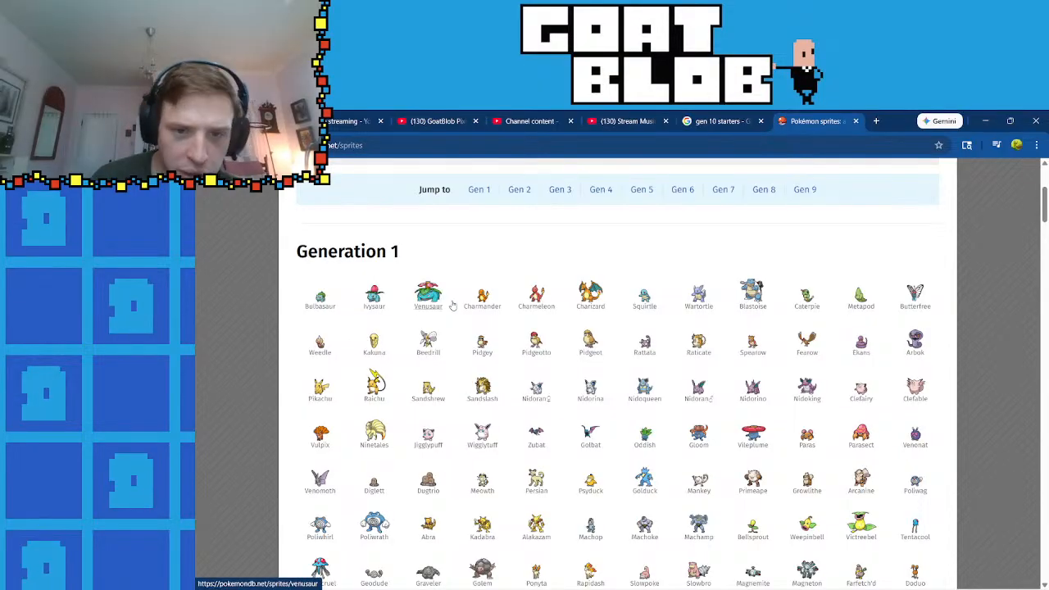
- Open Squirtle's sprite page and select the HTML code of its normal Generation 1 sprite
click(654, 297)
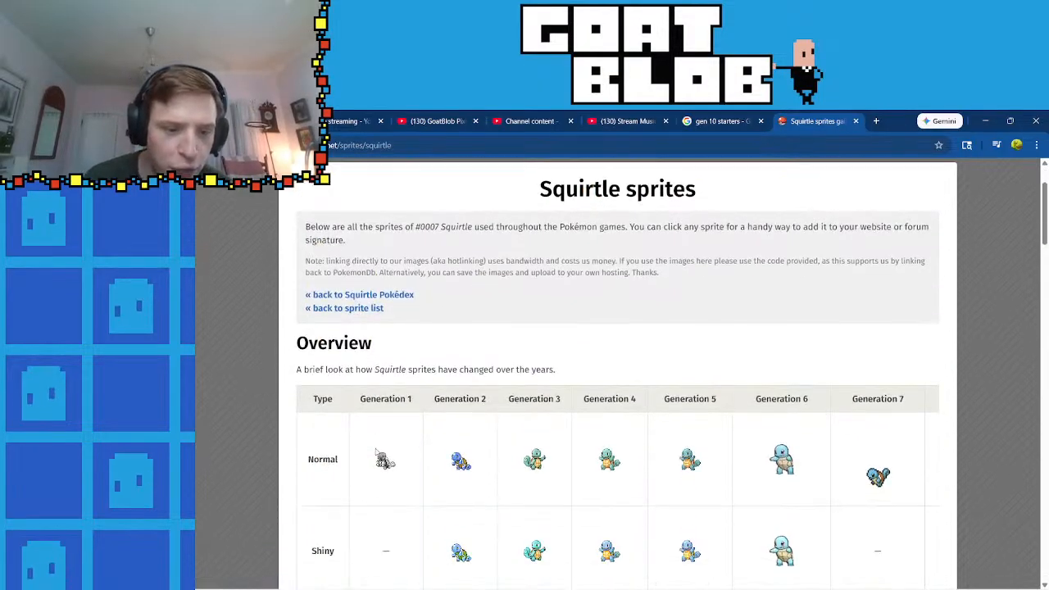
click(381, 458)
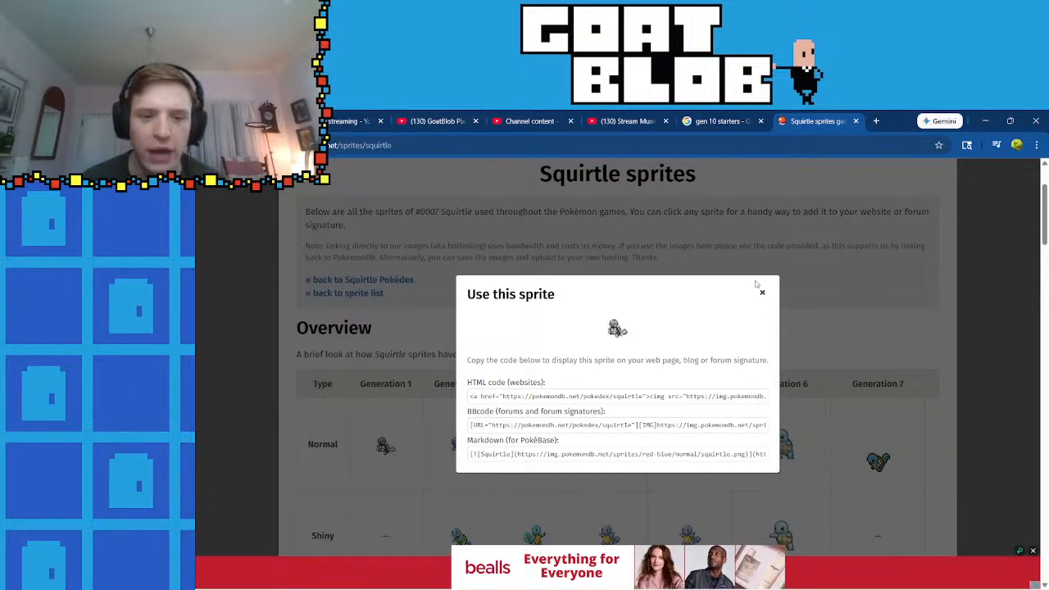
click(526, 396)
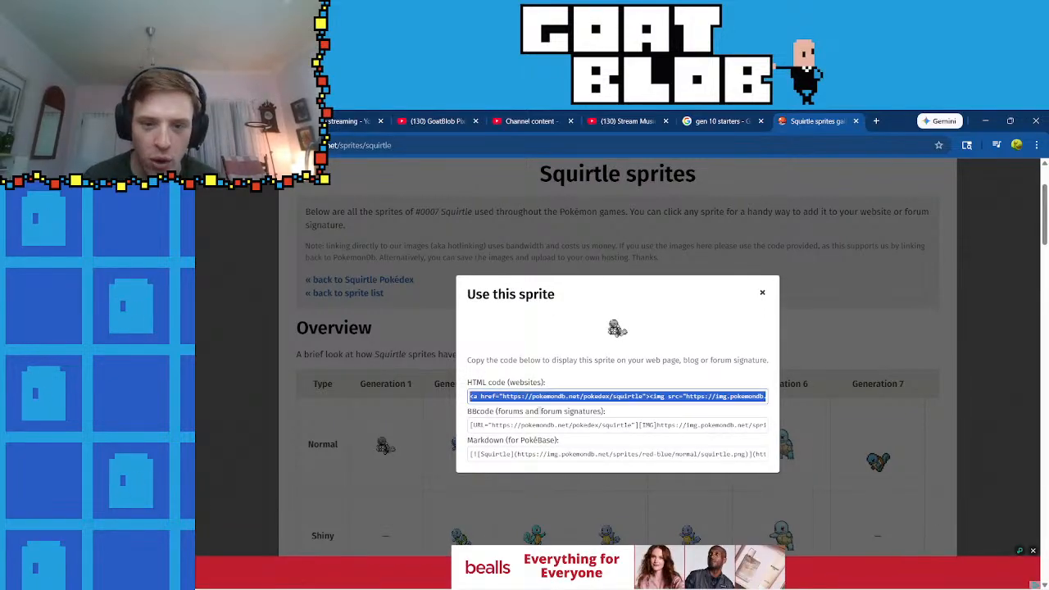
- Search Google for the Squirtle sprite's HTML code in a new tab
click(876, 120)
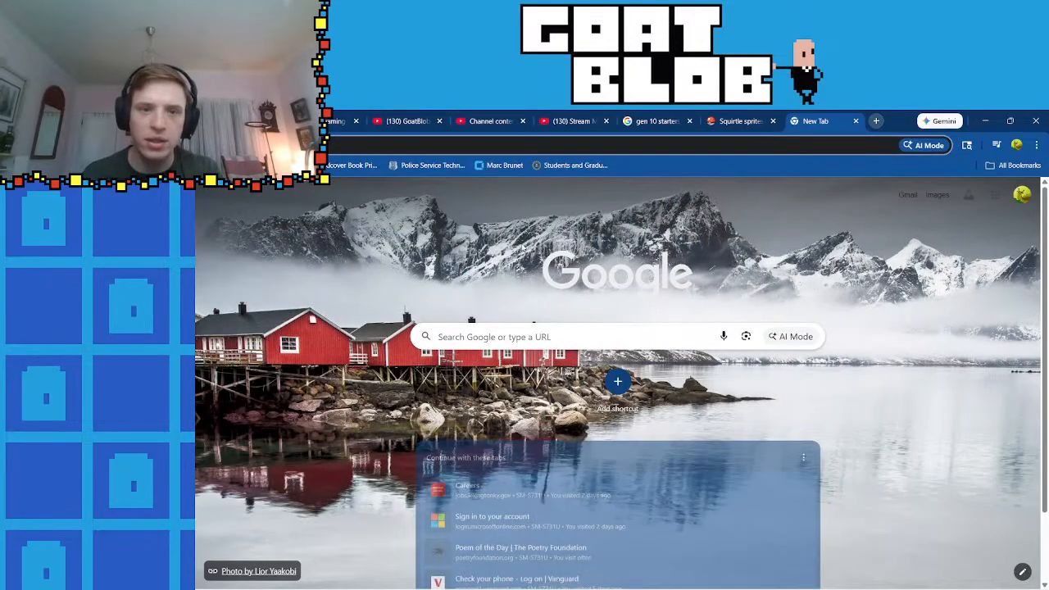
text(<a href="https://pokemondb.net/pokedex/squirtle"> <img src="https://img.pokemondb.net/sprites/red-blue/normal/squirtle.png" alt="Squirtle"> </a>)
key(Return)
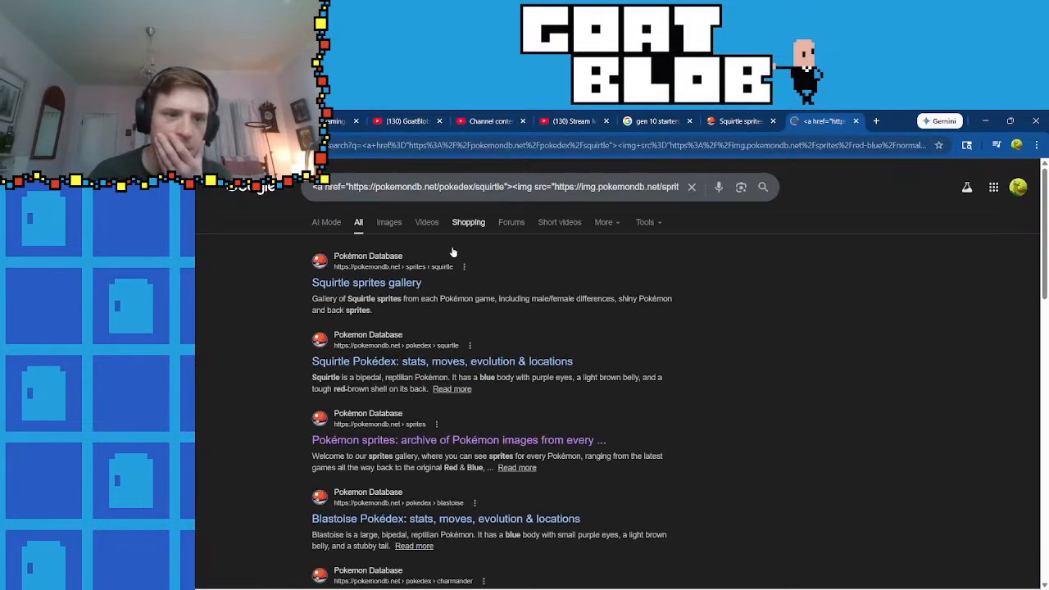
- Open the Squirtle sprites gallery from the results and examine its sprites from Generation 9 down to Generation 1
click(357, 286)
scroll(262, 433, down, 3)
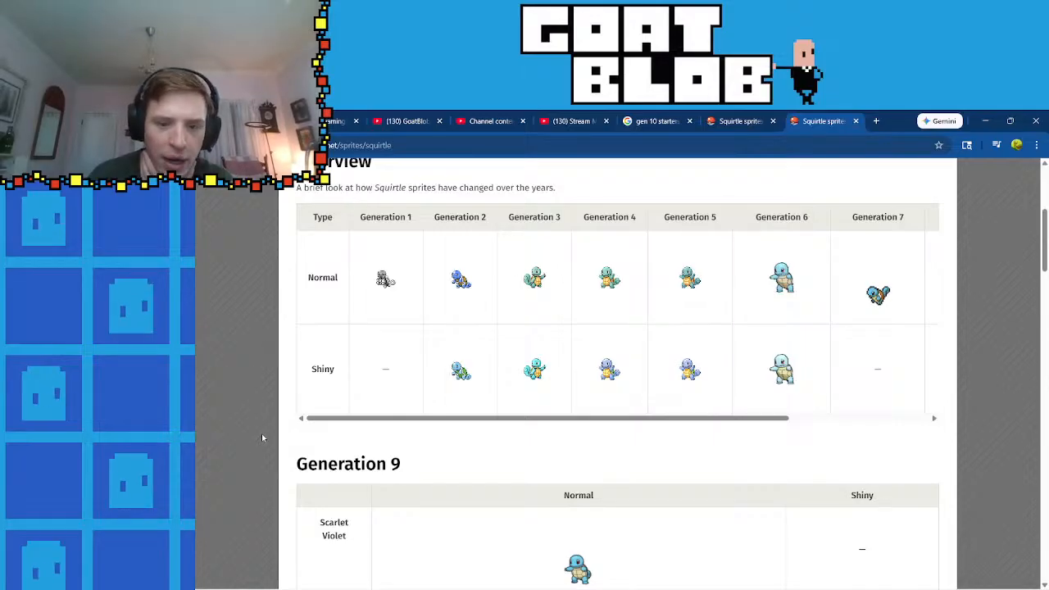
scroll(262, 437, down, 9)
scroll(262, 437, down, 15)
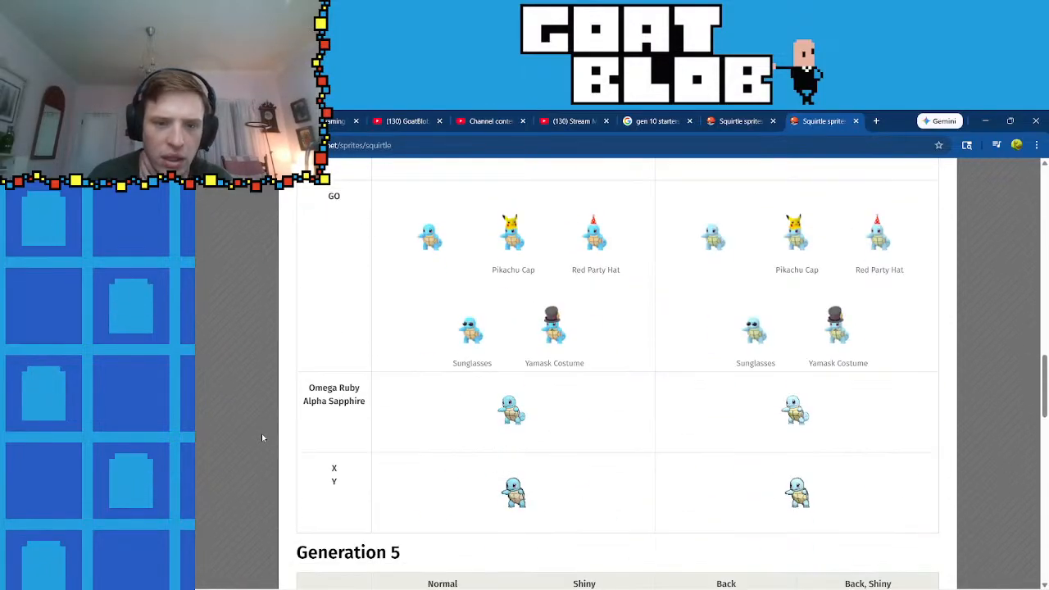
scroll(264, 438, down, 5)
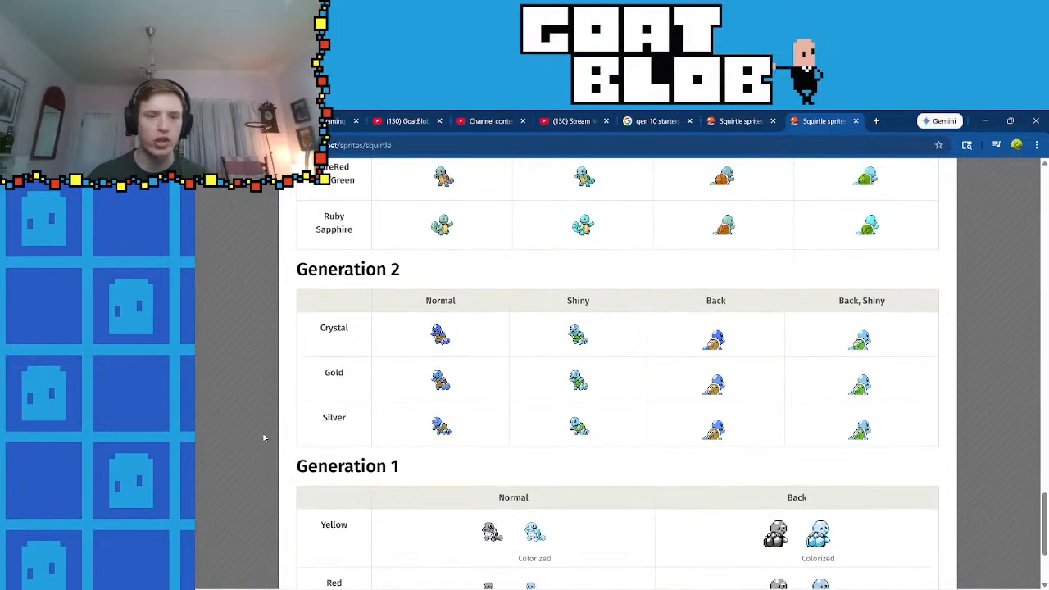
scroll(263, 438, up, 3)
scroll(265, 440, down, 5)
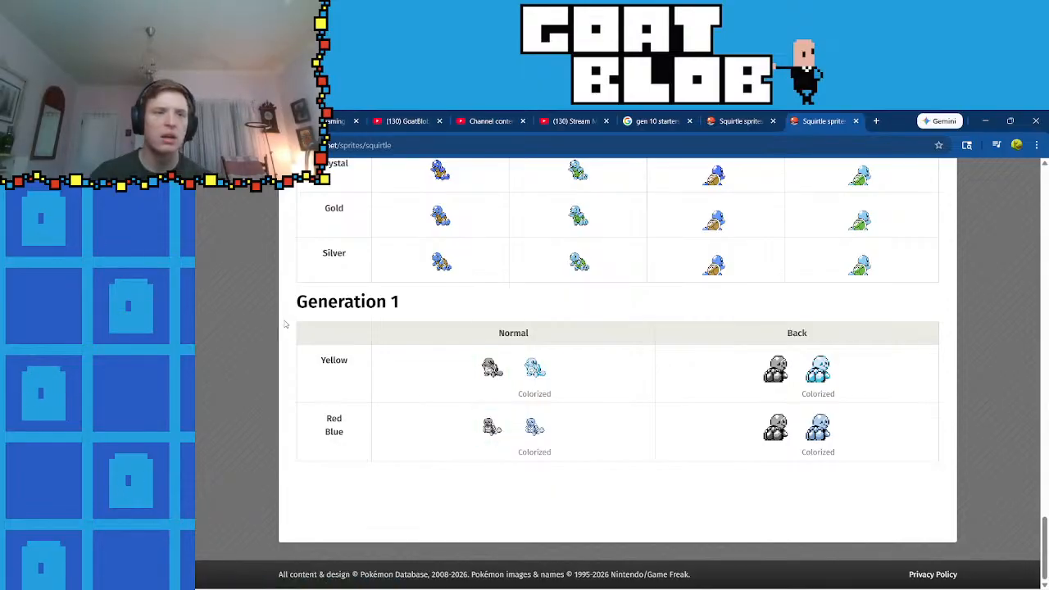
- Close the Squirtle gallery tab, search Google Images for "gen 1 squirtle sprite" in a new tab and preview the kindpng sprite
click(208, 145)
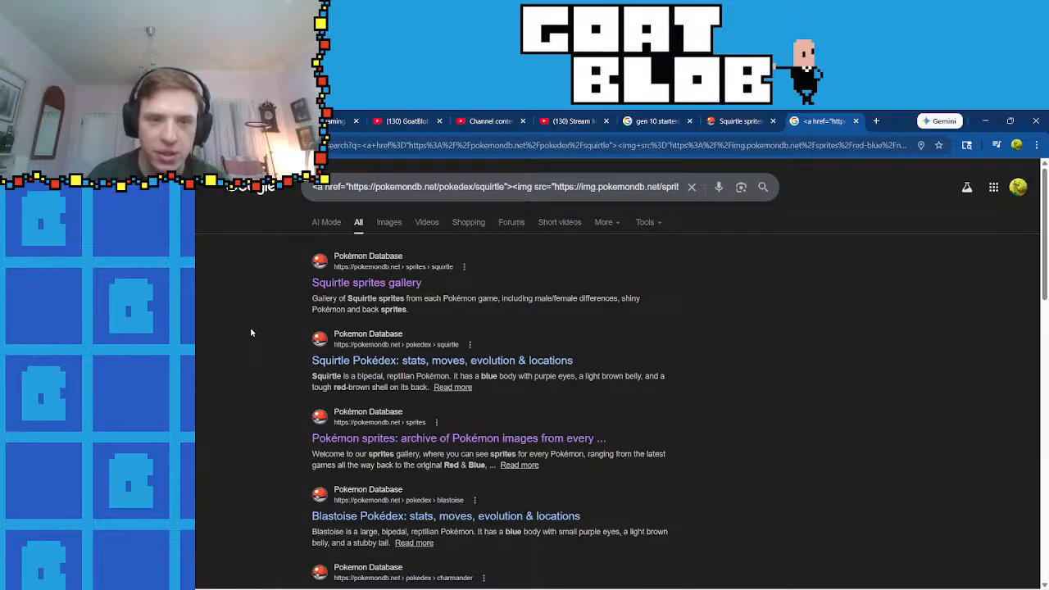
click(856, 120)
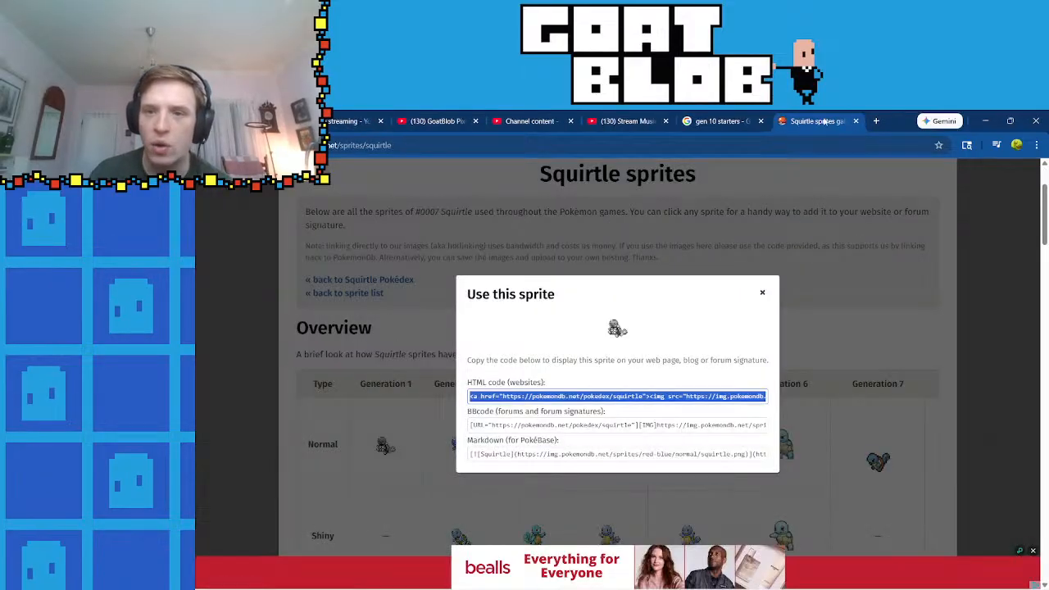
click(875, 120)
click(477, 334)
text(gen )
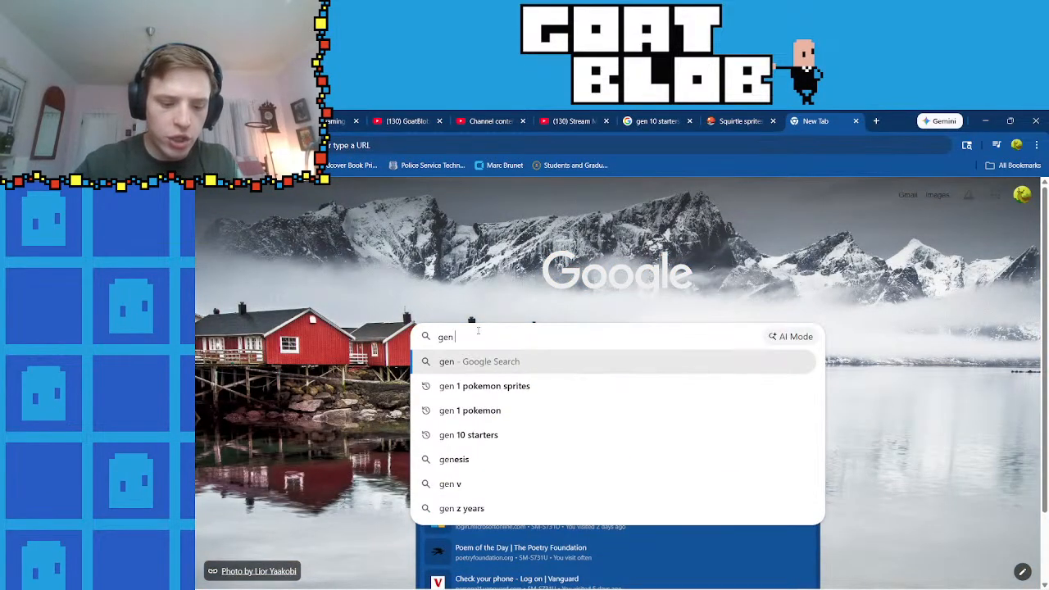
text(1 squirt)
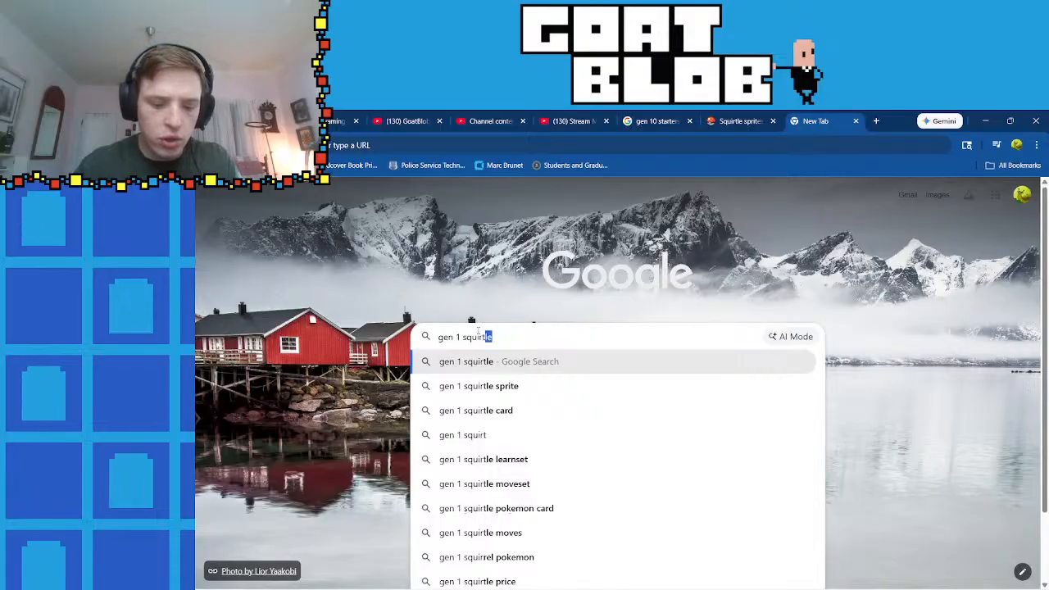
text(le sprite)
key(Return)
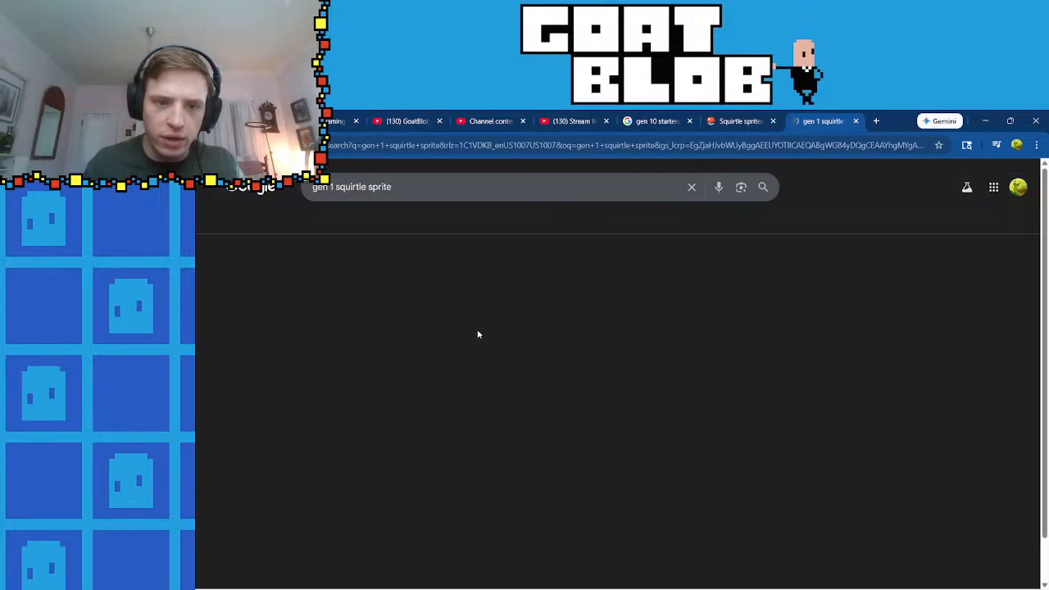
click(390, 222)
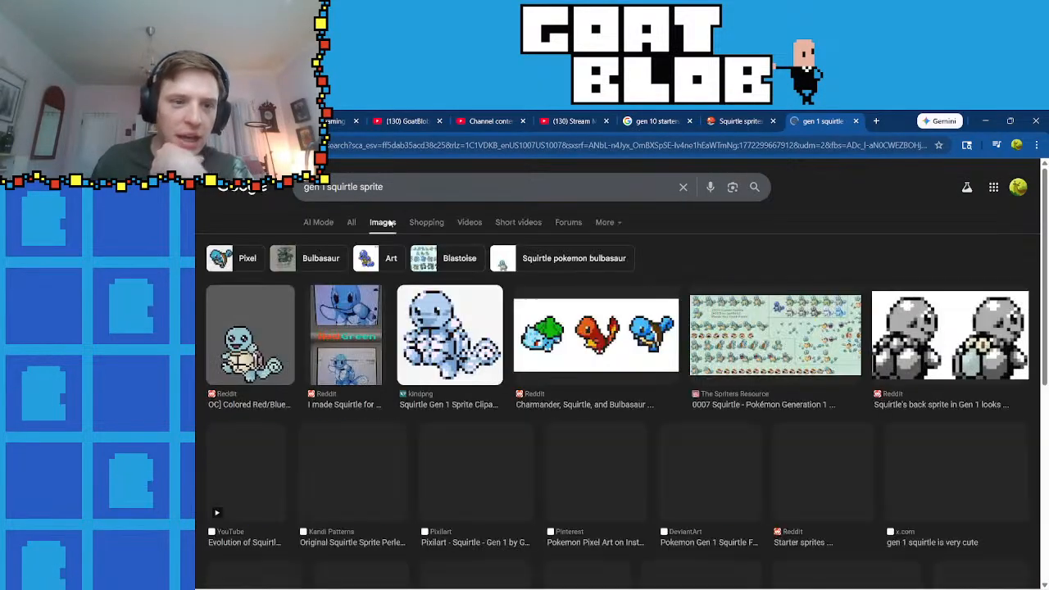
click(457, 322)
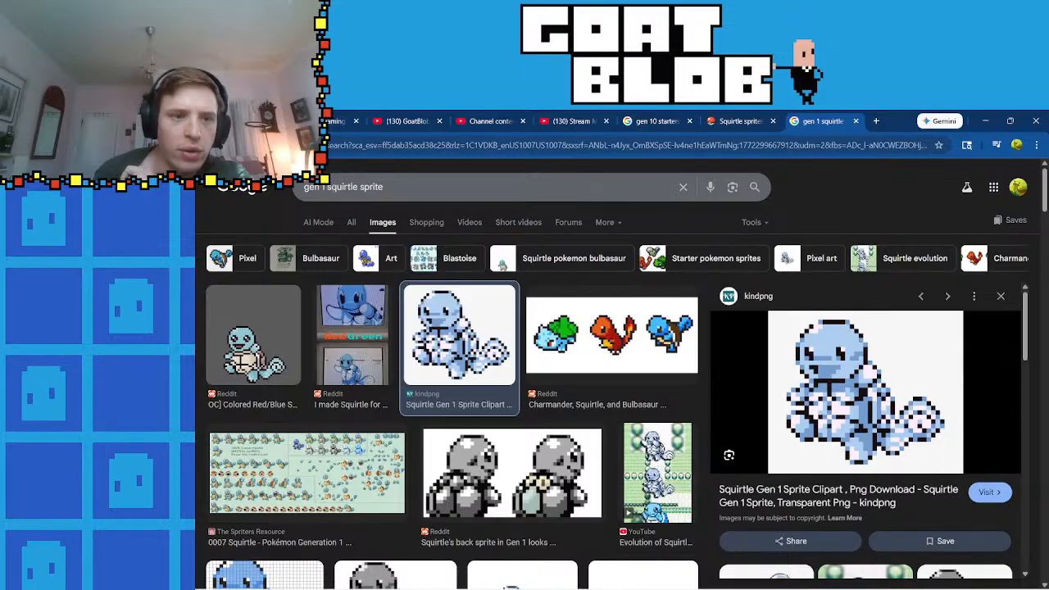
- Change the image search to "gen 1 charmander sprite" and preview the Charmander sprite posted on X
double_click(331, 189)
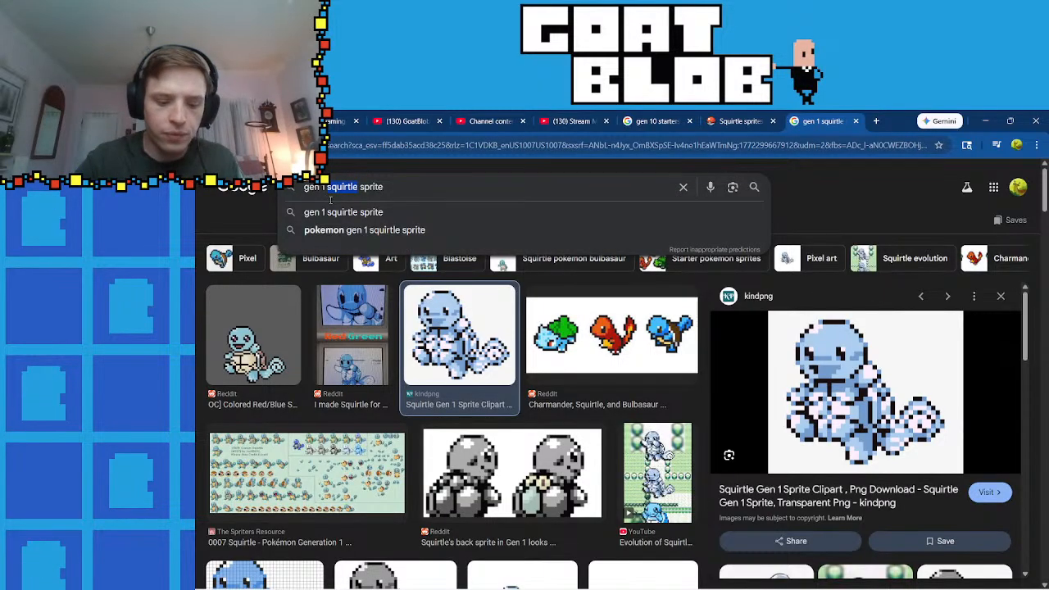
text(charmander)
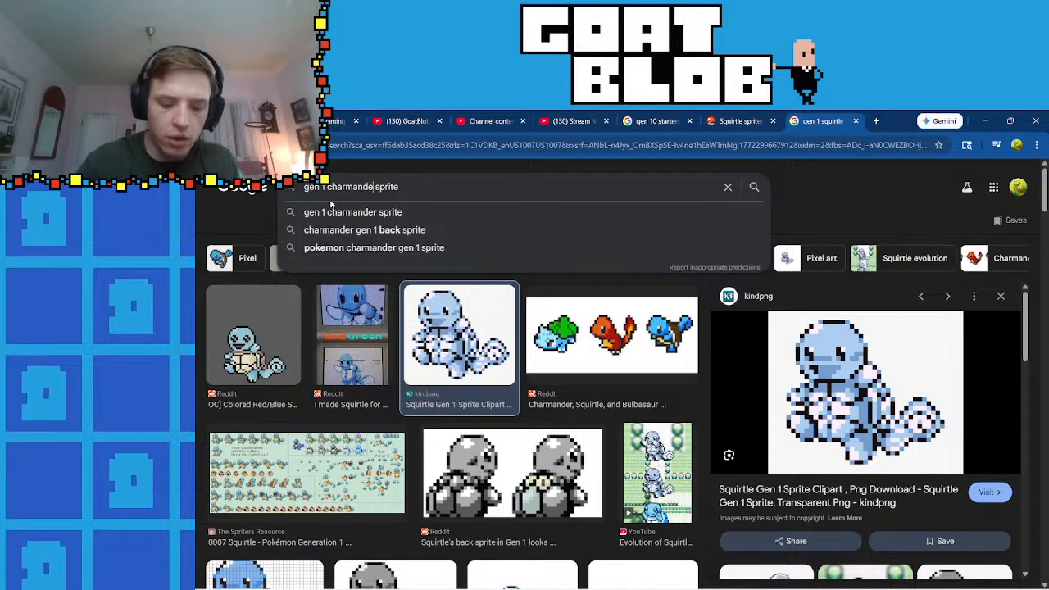
key(Return)
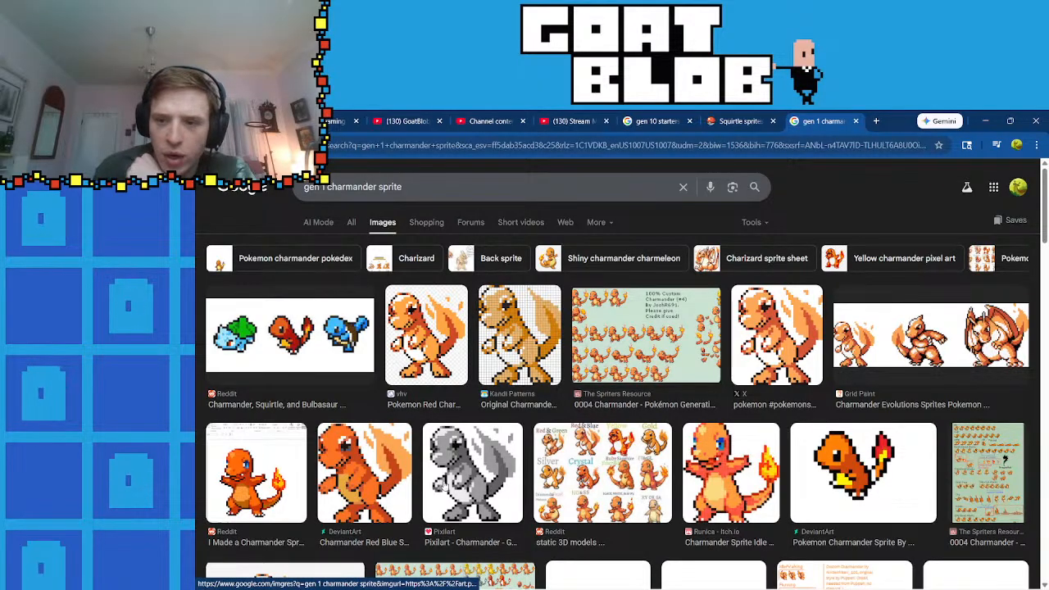
click(779, 348)
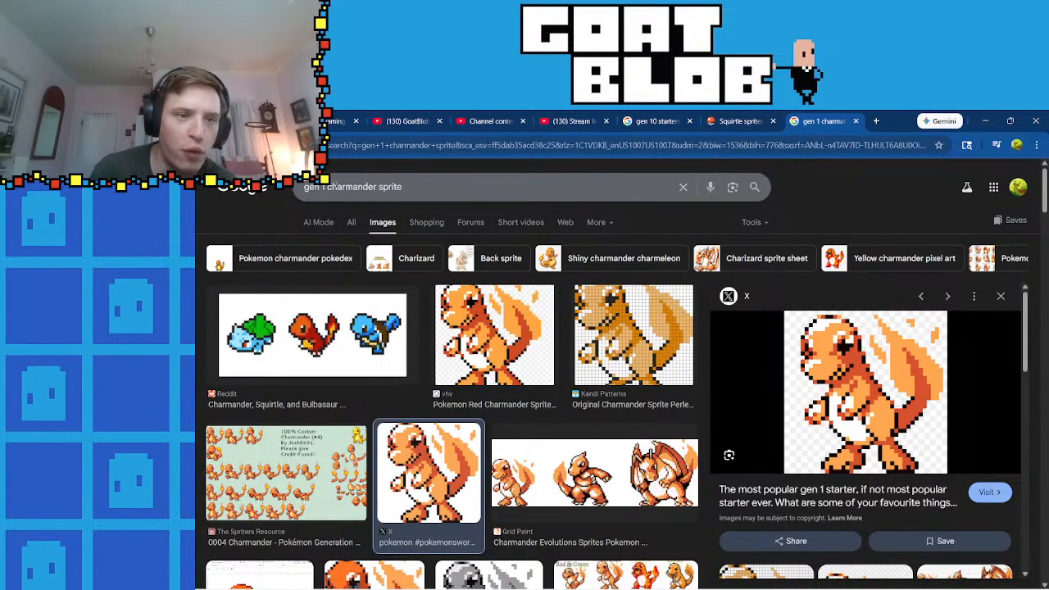
- Change the image search to "gen 1 pikachu sprite" and preview the Generation 1 Pikachu sprite from Reddit
double_click(373, 187)
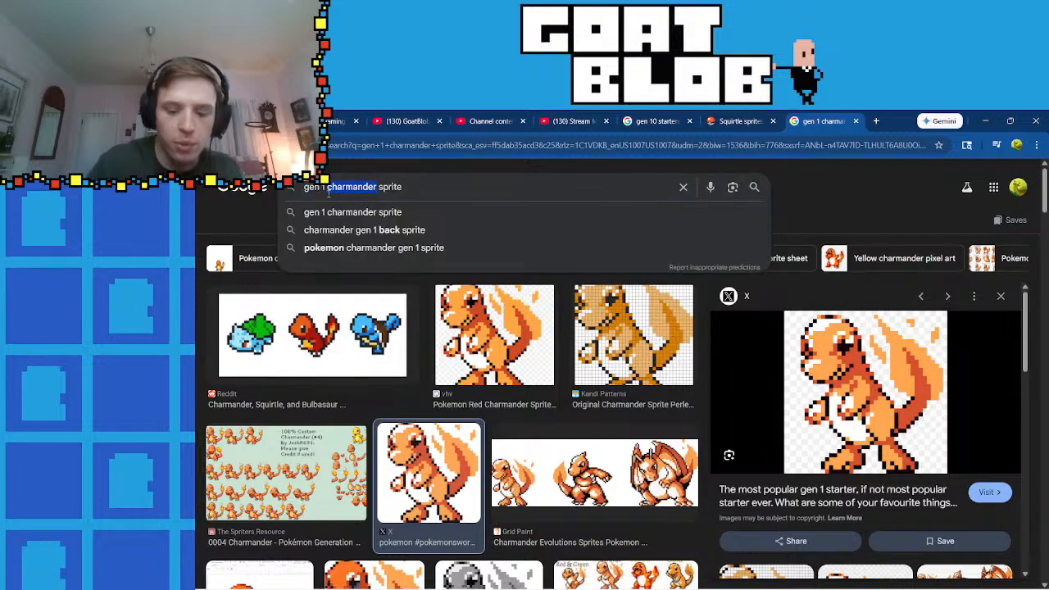
text(pikachu)
key(Return)
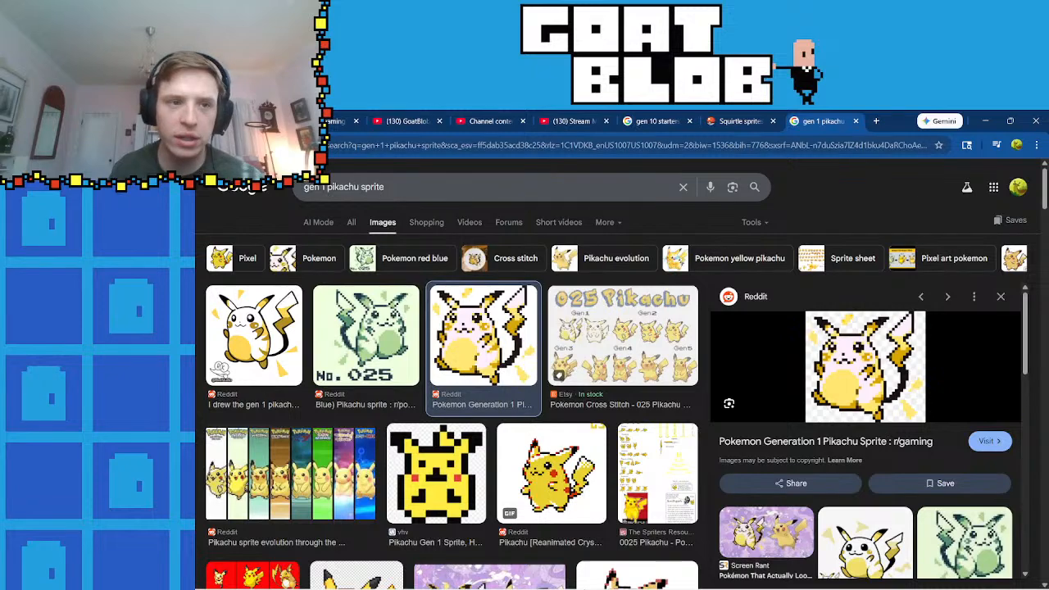
- Switch to OBS Studio to check the stream, and return to Aseprite
mouse_move(852, 578)
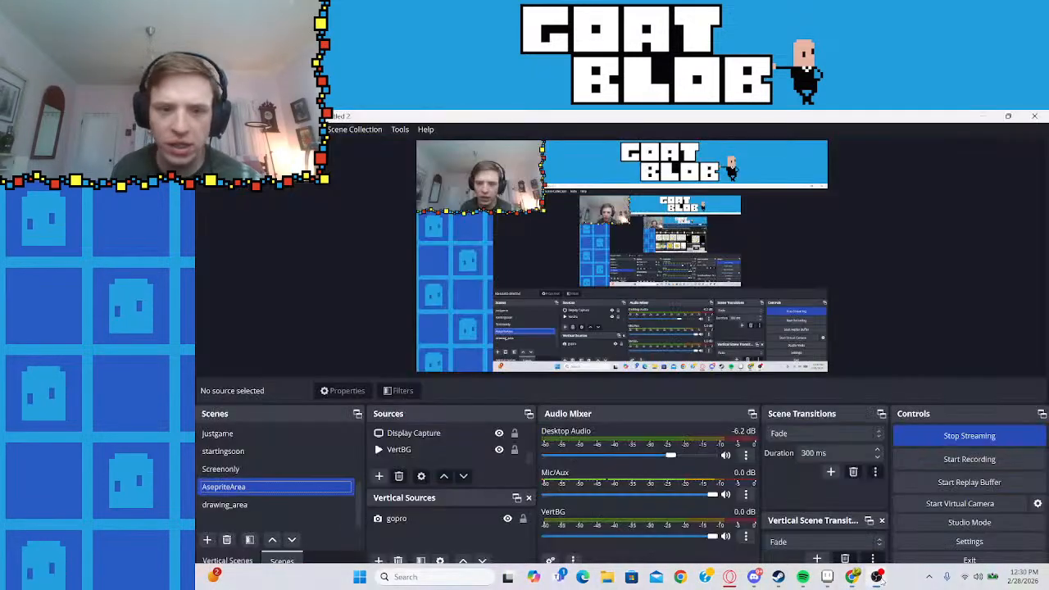
click(877, 577)
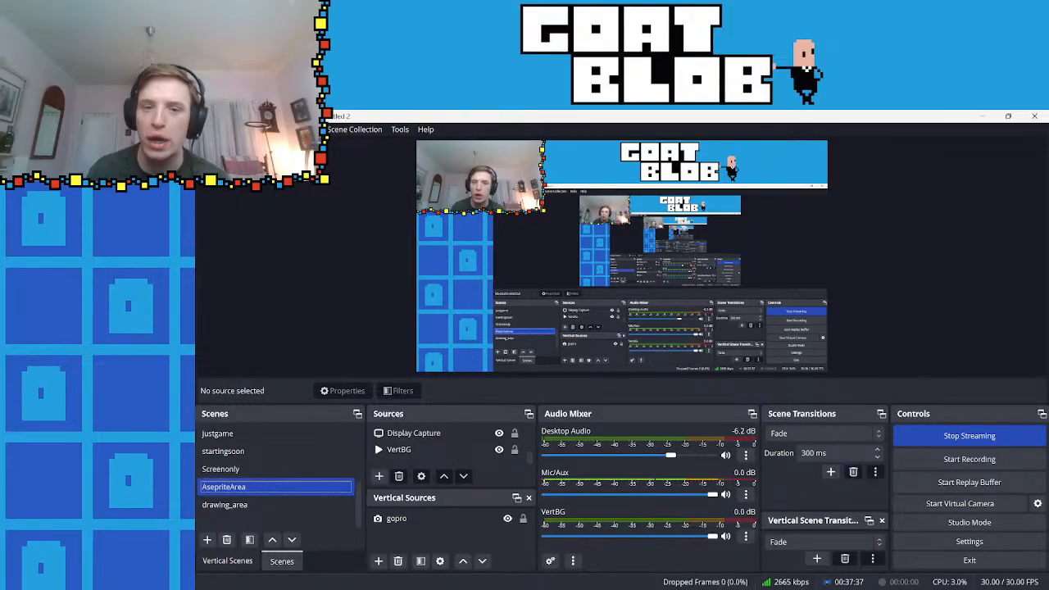
click(877, 577)
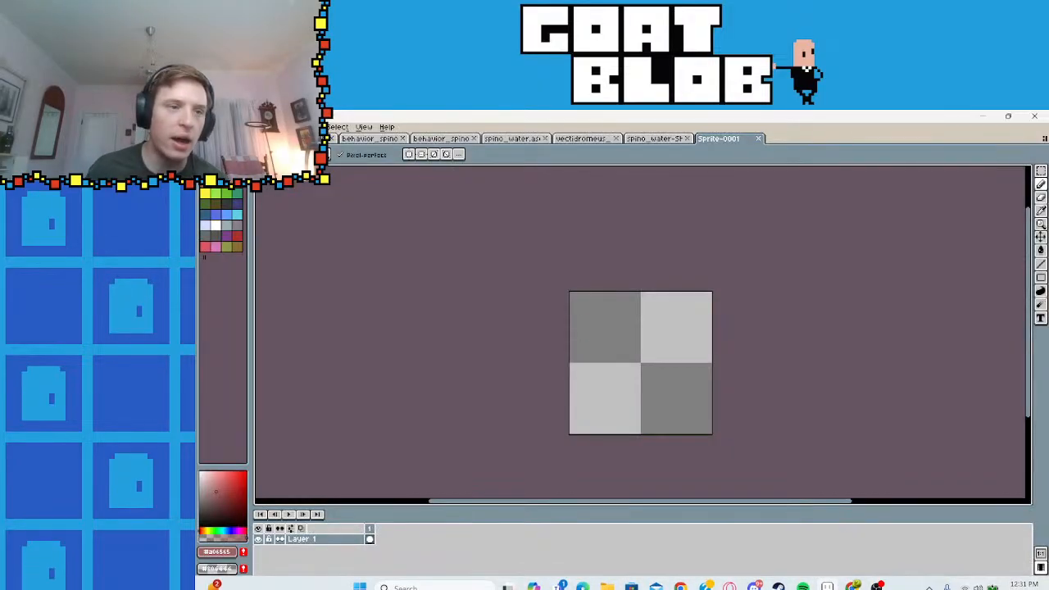
- Create a new sprite 48 px wide and 48 px high
click(206, 127)
click(216, 139)
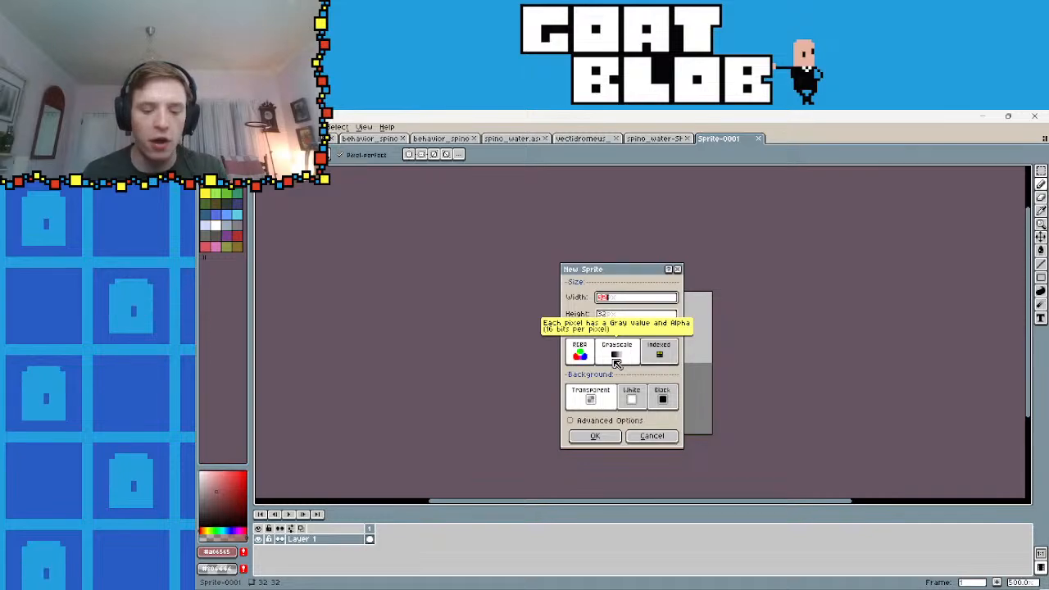
text(48)
click(622, 316)
text(48)
click(600, 436)
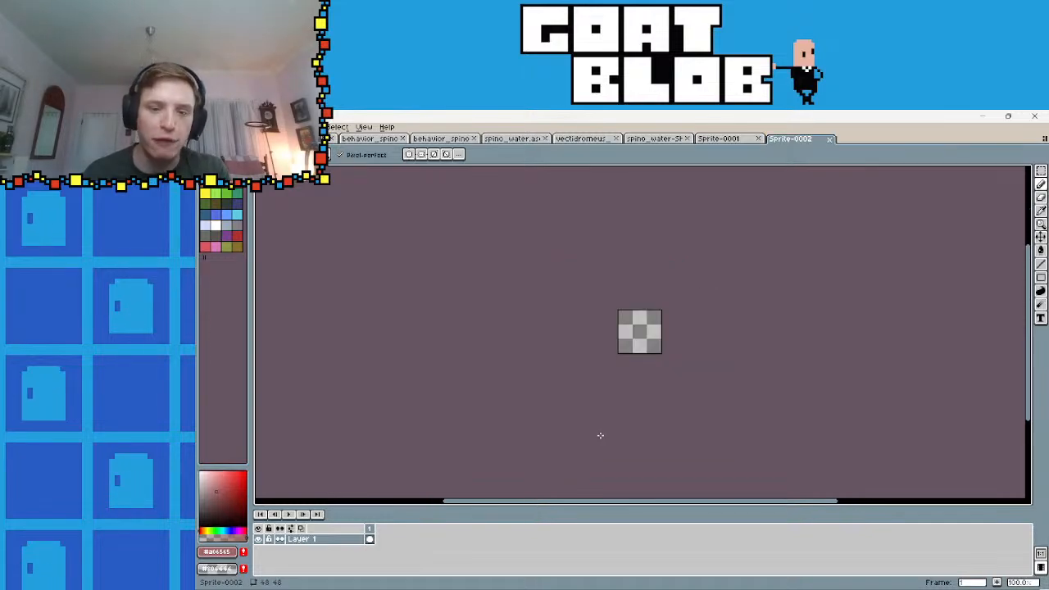
- Marquee-select a centred area about 42 × 42 px on the new canvas, leaving an even margin on all sides
scroll(644, 331, up, 3)
drag(627, 344, 646, 353)
scroll(645, 354, up, 1)
click(1041, 172)
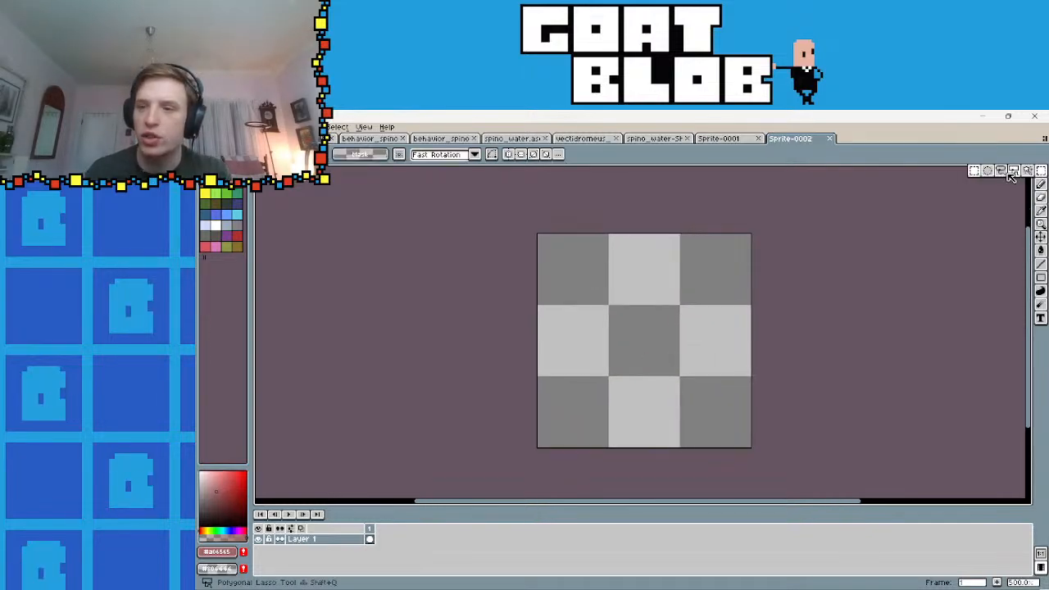
click(1013, 171)
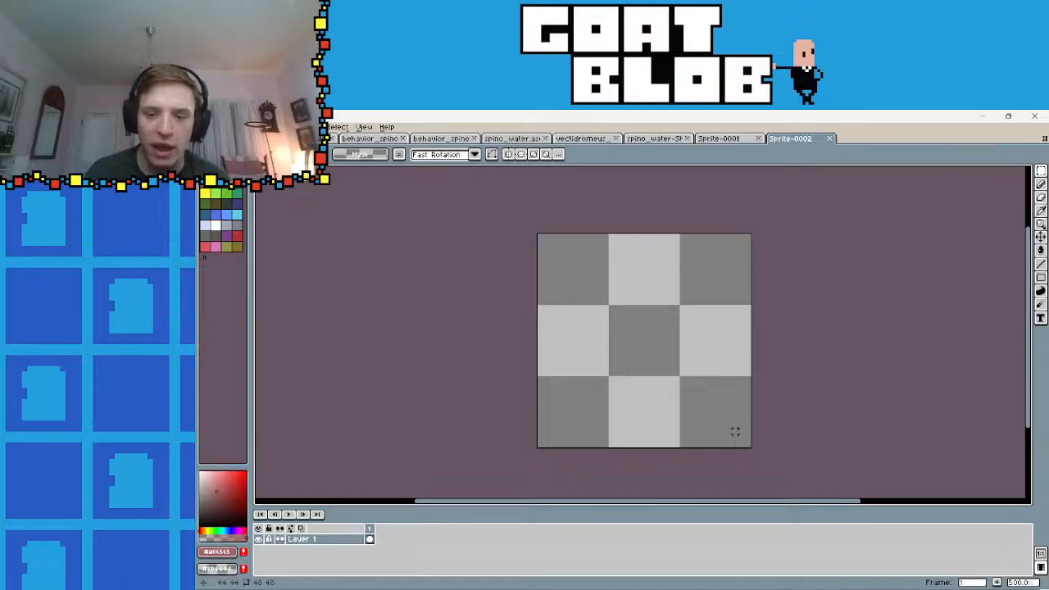
drag(735, 432, 552, 249)
drag(625, 404, 706, 398)
scroll(672, 410, up, 1)
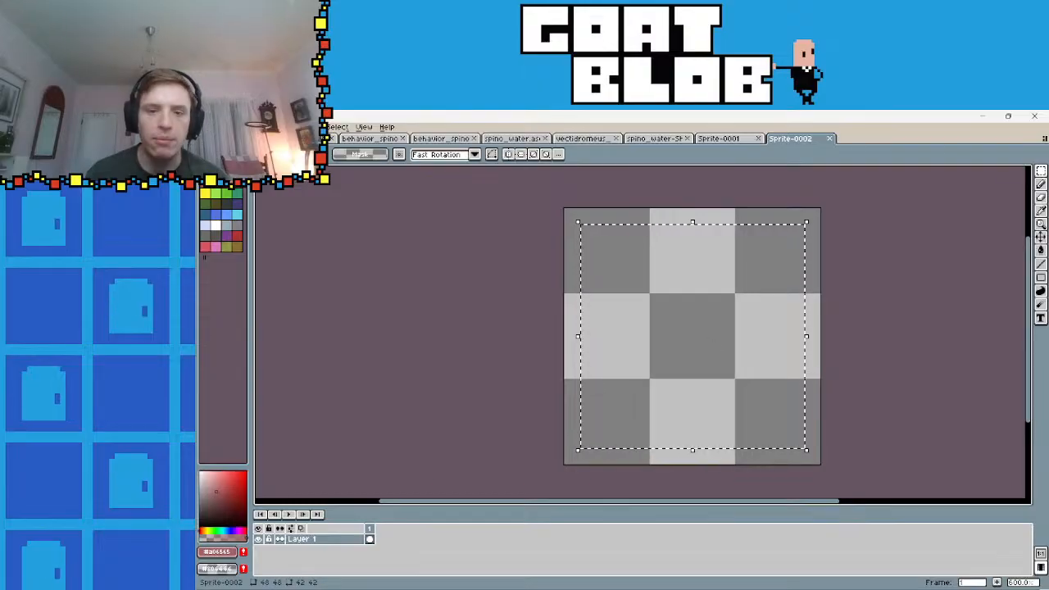
- Switch to Chrome, search Google Images for "gen 10 starter pokemon" and open the first image result
click(852, 577)
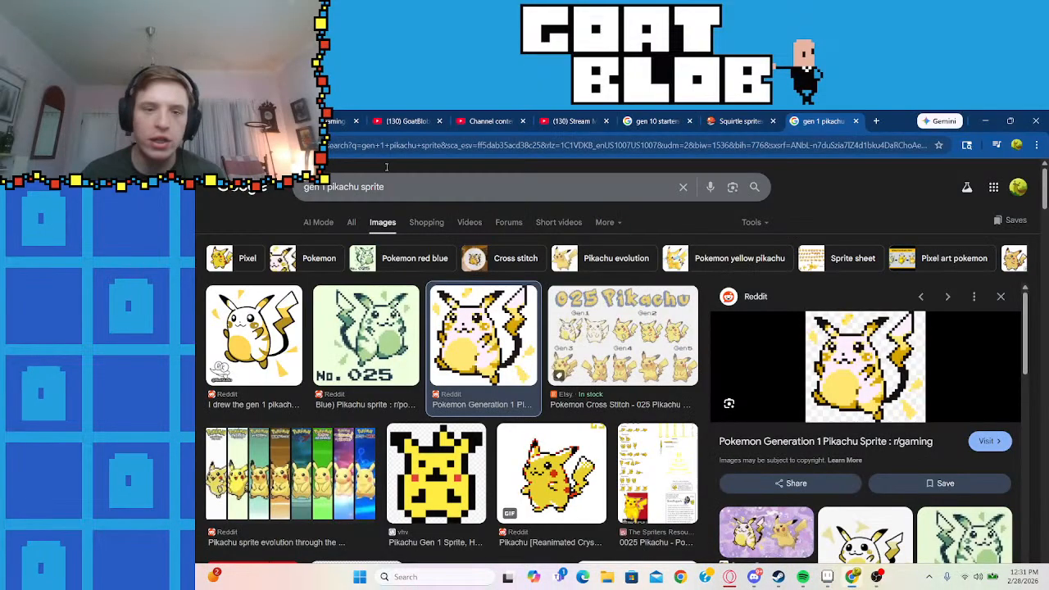
drag(385, 187, 322, 187)
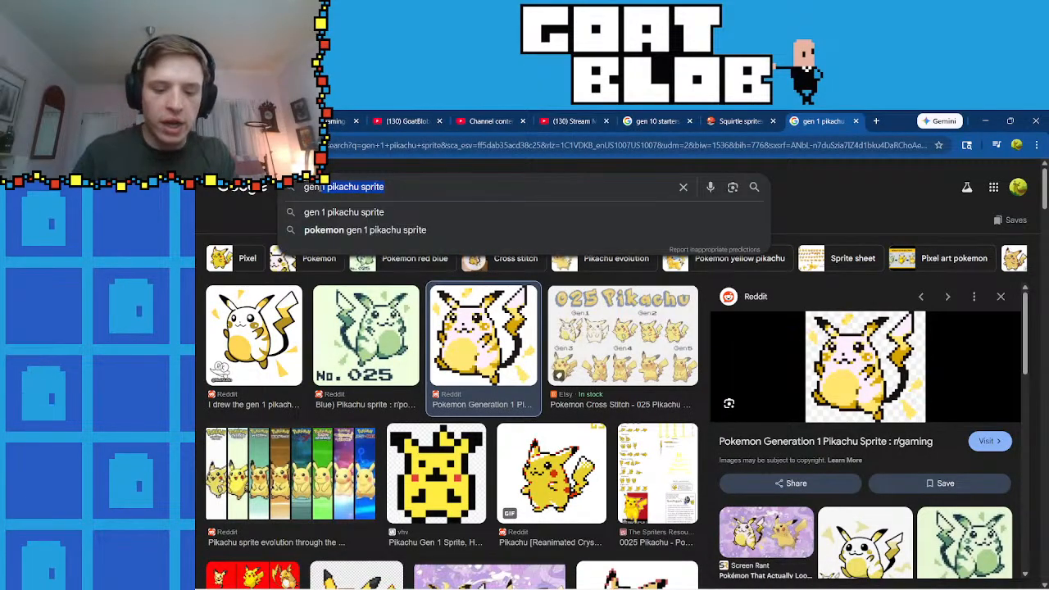
text(10 atarte)
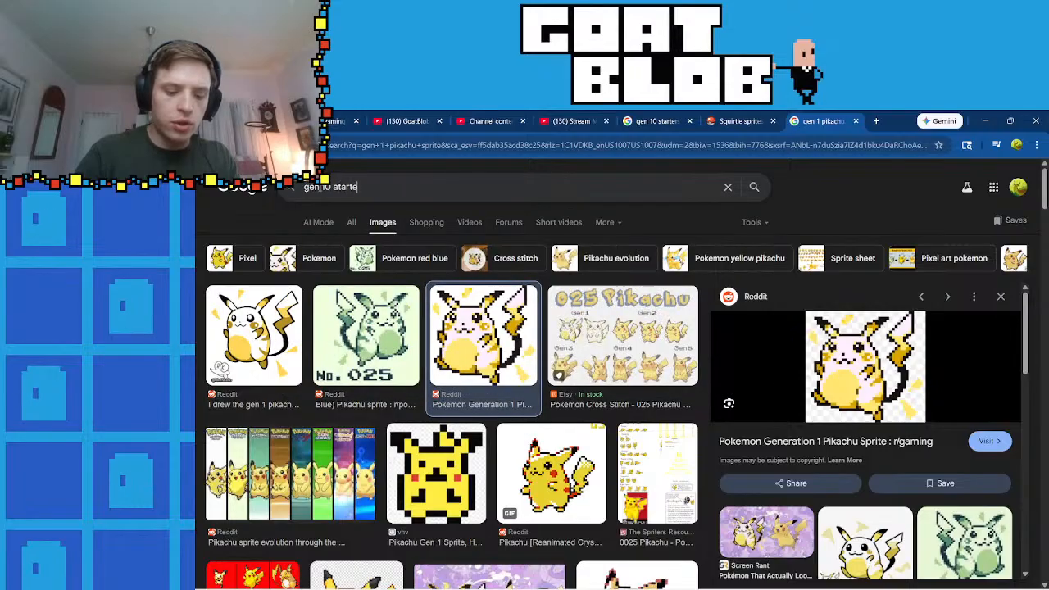
text(r pokemon)
key(Return)
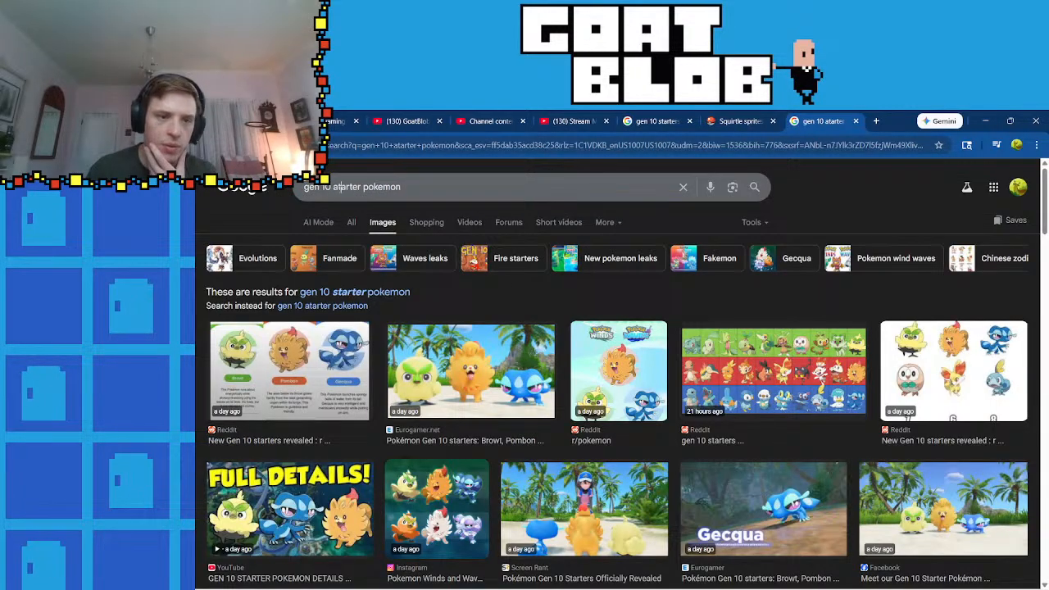
click(336, 187)
key(BackSpace)
text(s)
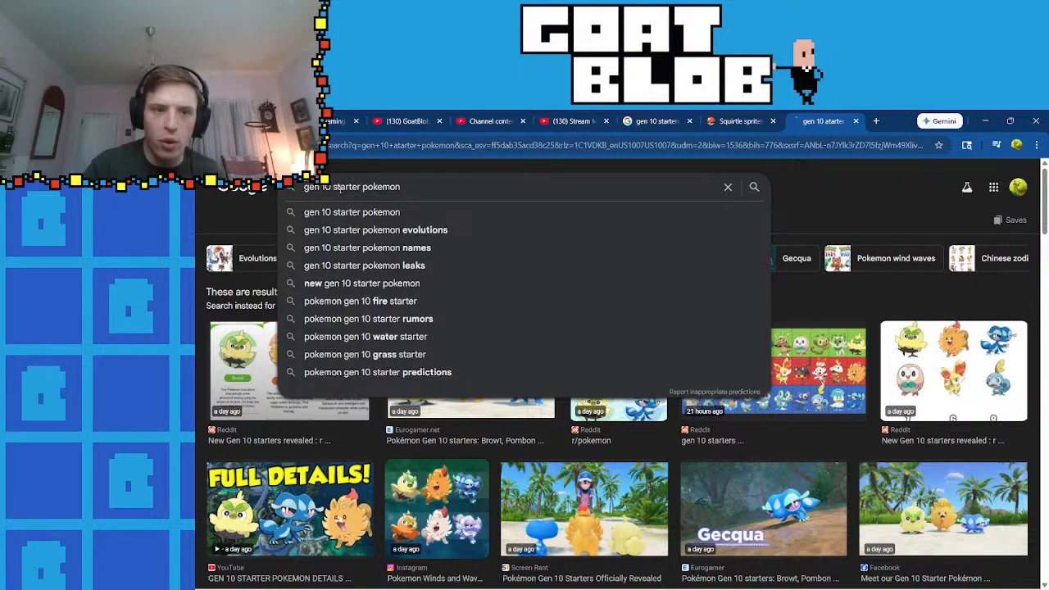
key(Return)
click(352, 344)
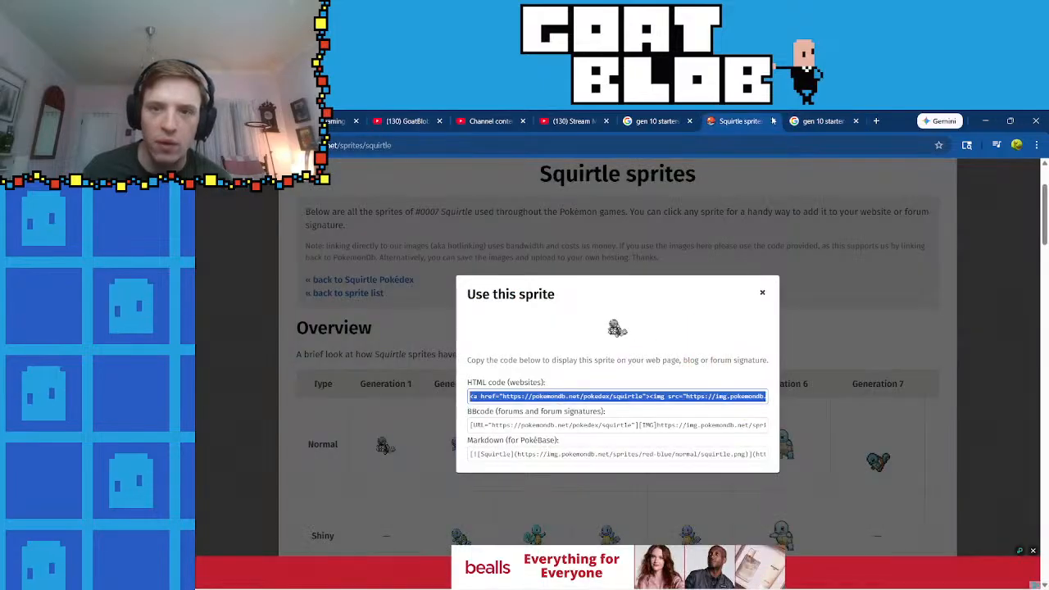
- Return to the Squirtle sprites page, close the sprite code dialog and look over the sprite overview by generation
click(737, 120)
click(762, 293)
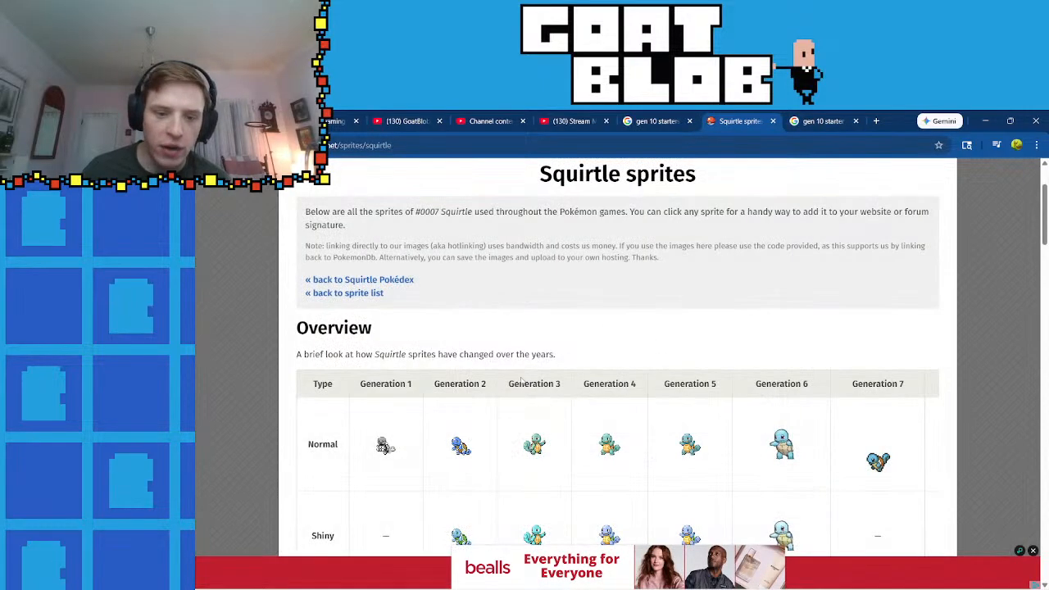
scroll(758, 327, down, 1)
scroll(819, 246, up, 3)
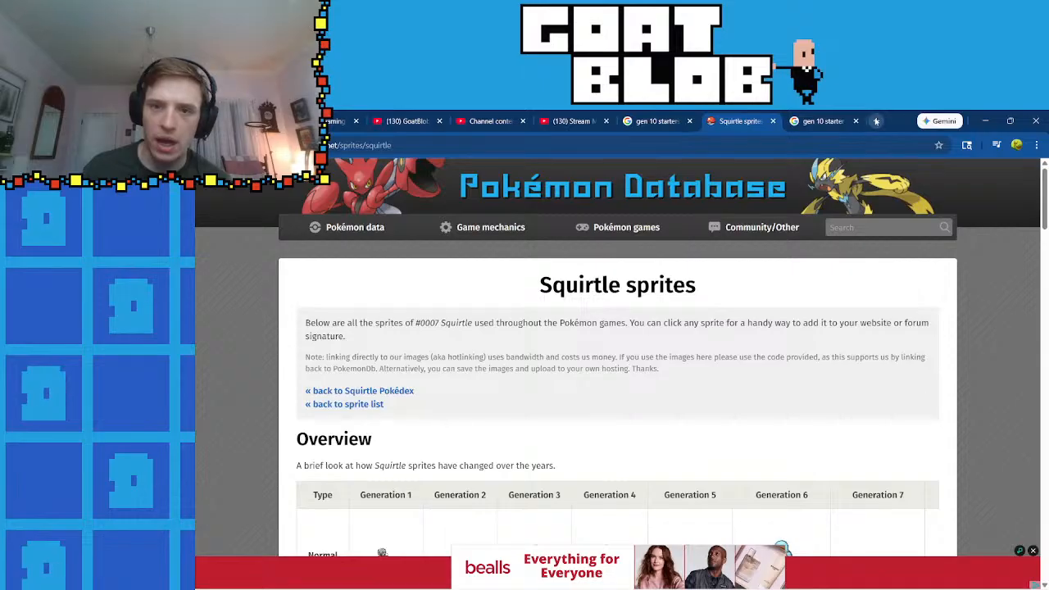
- Search Google in a new tab for "what did pokemon gen 1 release on"
click(875, 122)
click(536, 337)
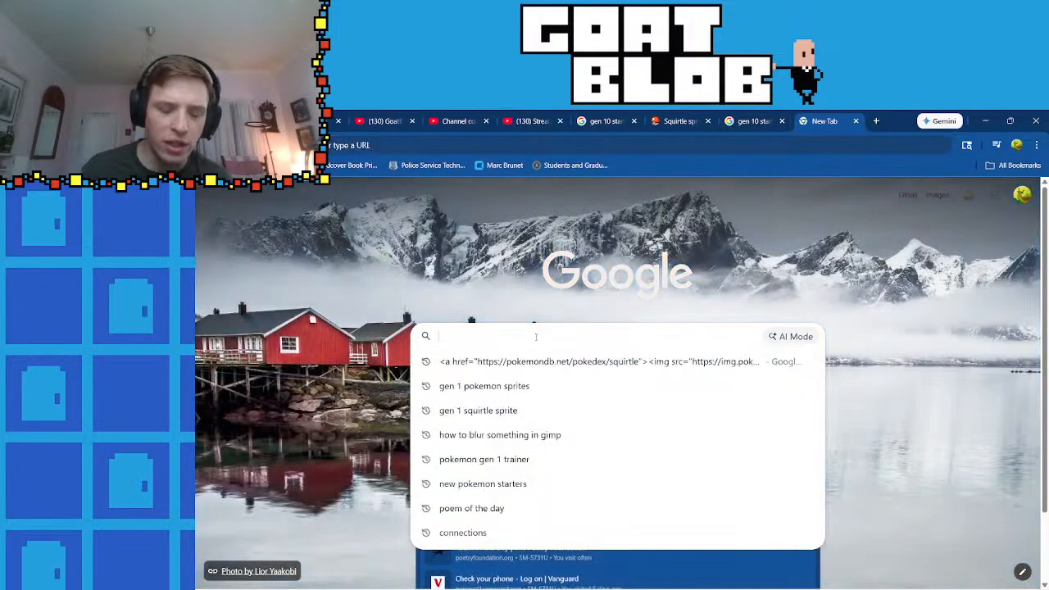
text(what did)
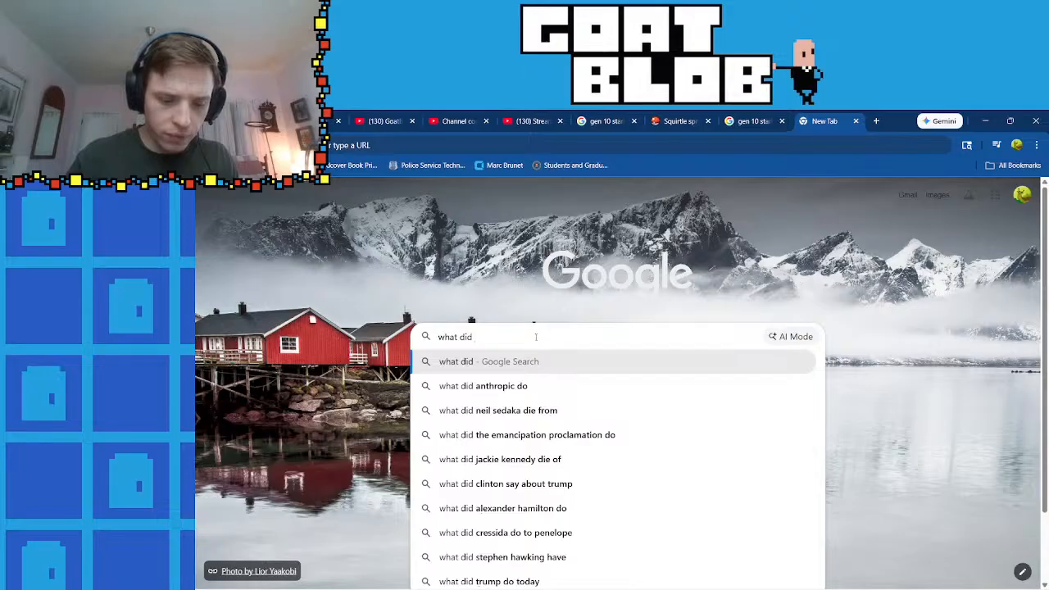
text( pokem)
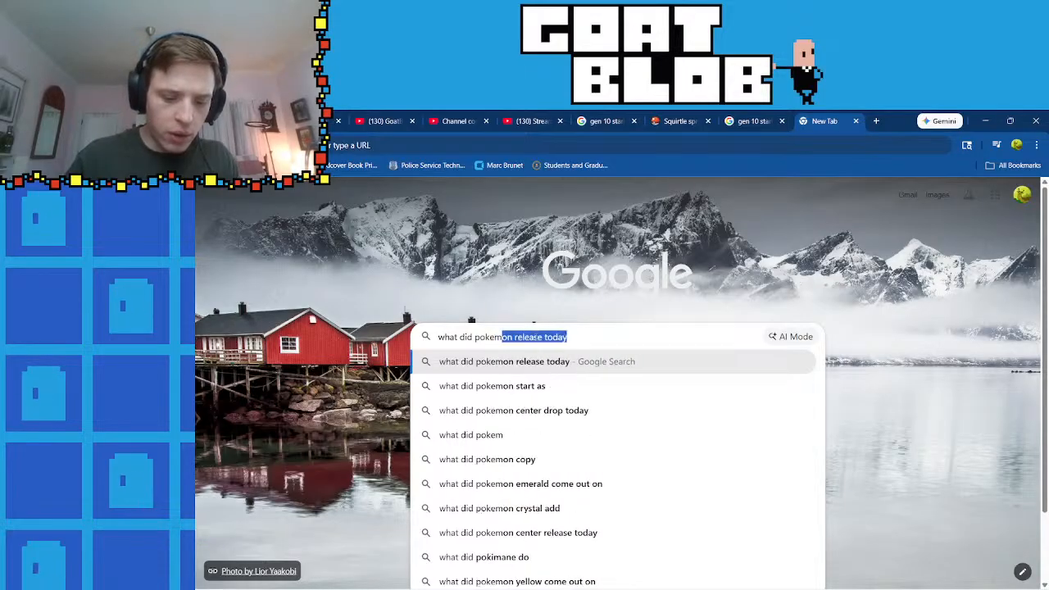
text(on gen 1 release on)
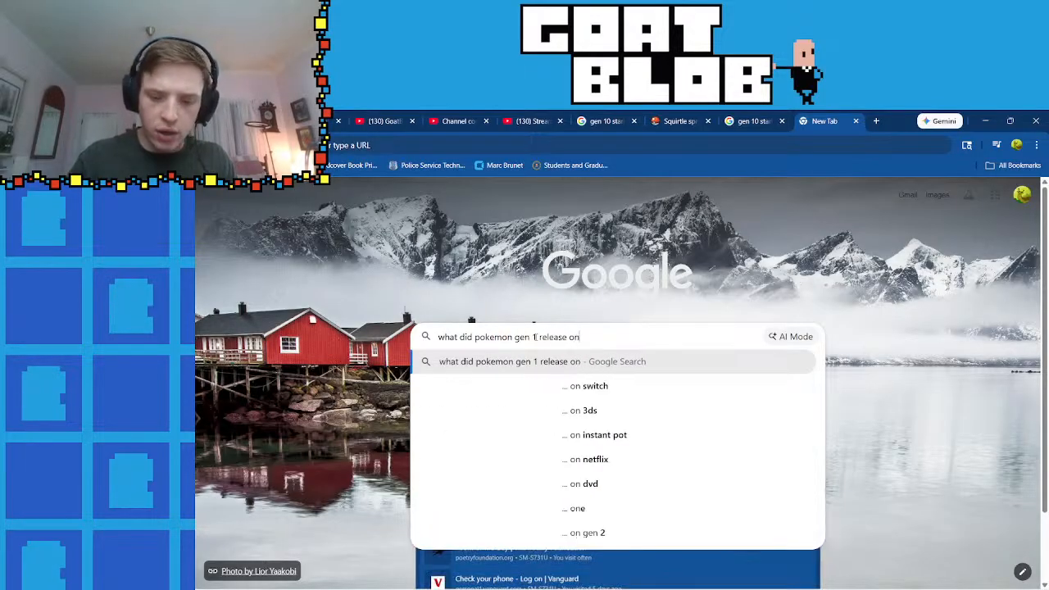
key(Return)
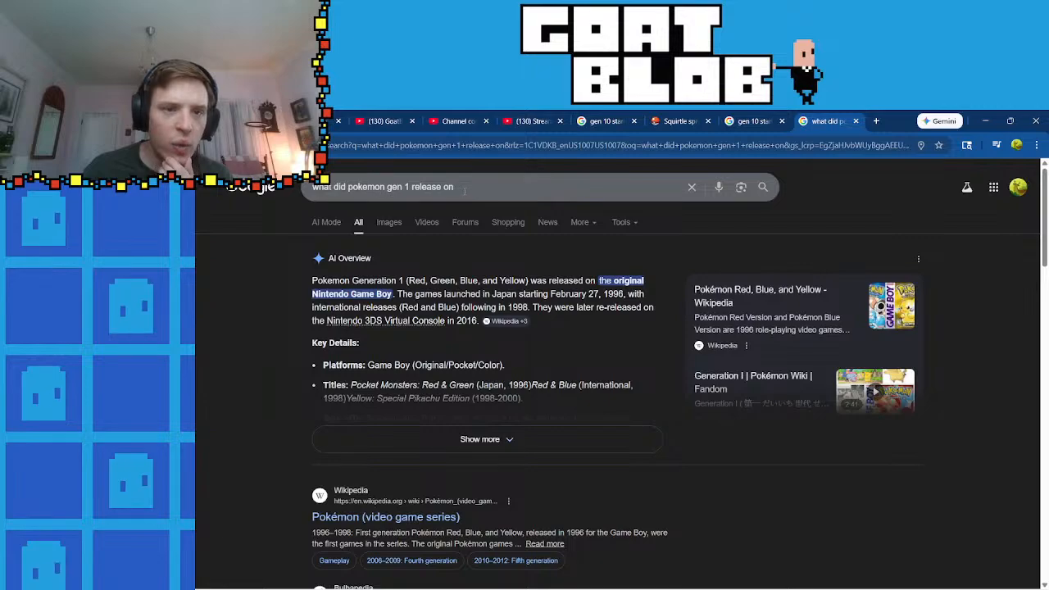
- Switch from Chrome back to the 48 × 48 px sprite in Aseprite
drag(464, 189, 290, 190)
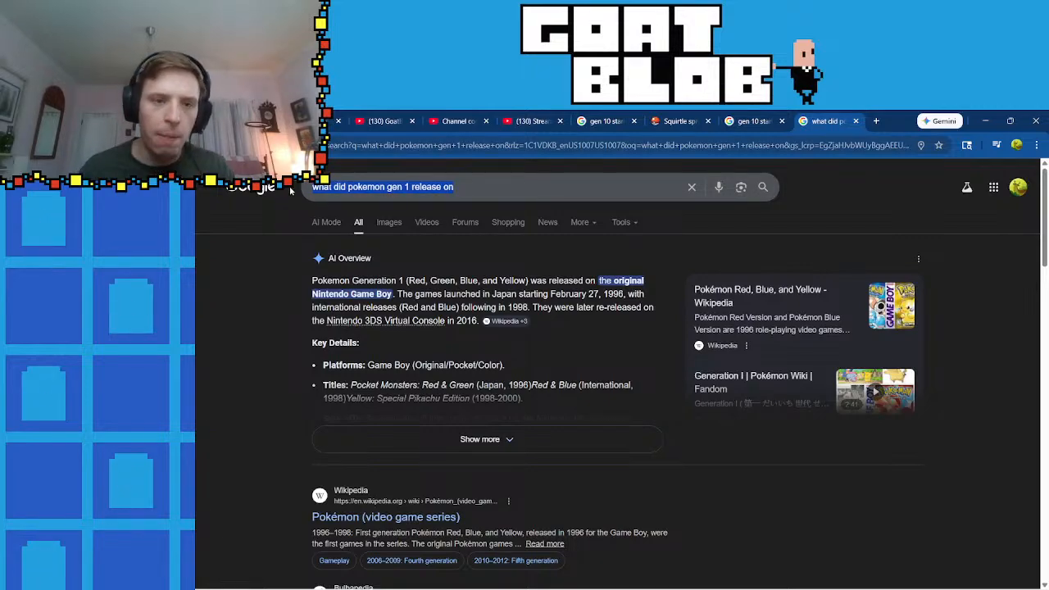
click(827, 577)
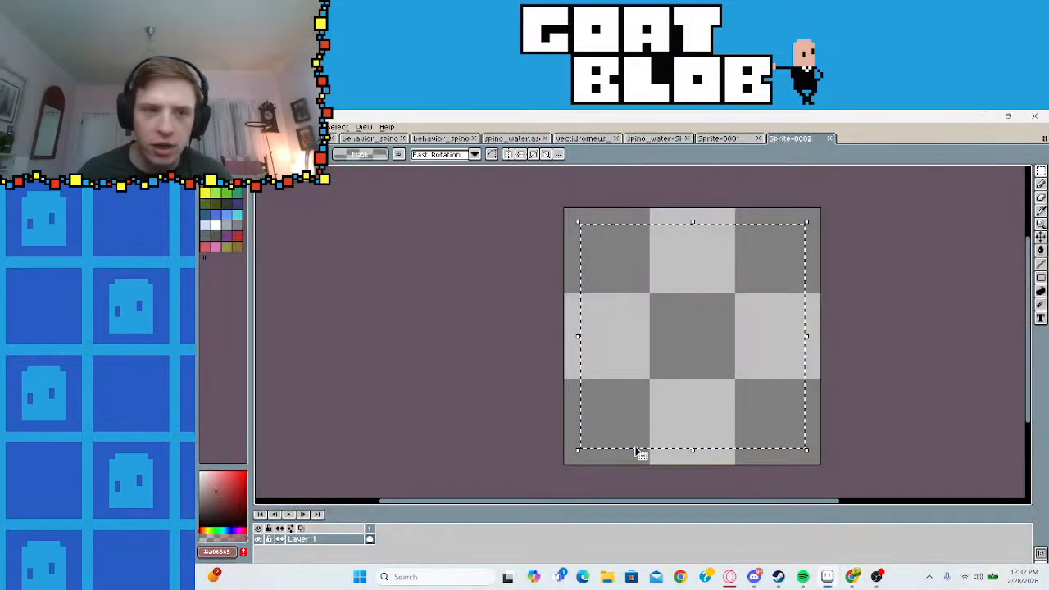
- Load the Game Boy Color Type1 palette preset for the sprite
click(230, 175)
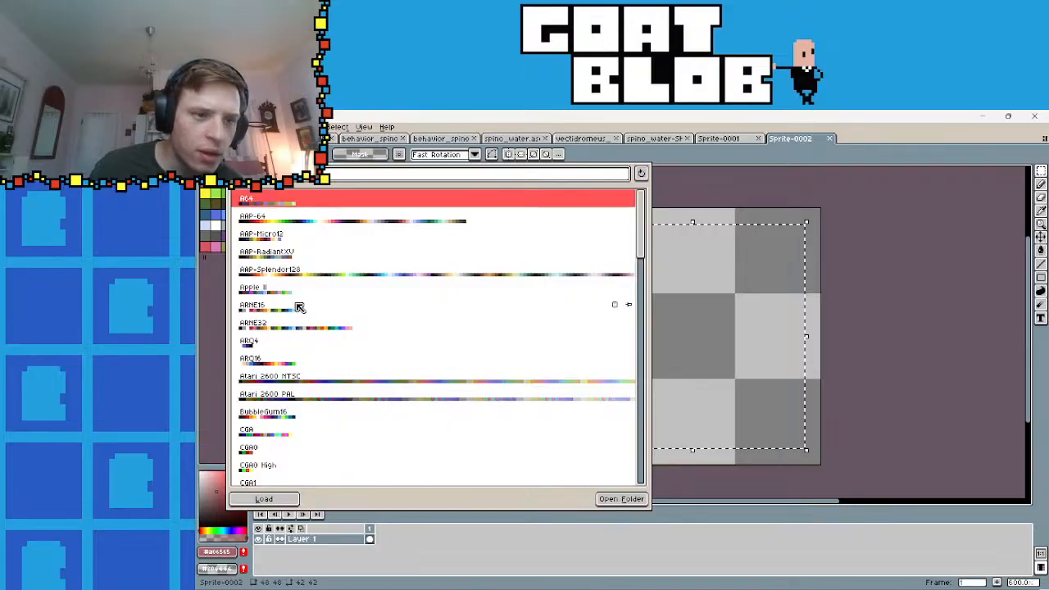
scroll(299, 306, down, 3)
scroll(299, 306, down, 8)
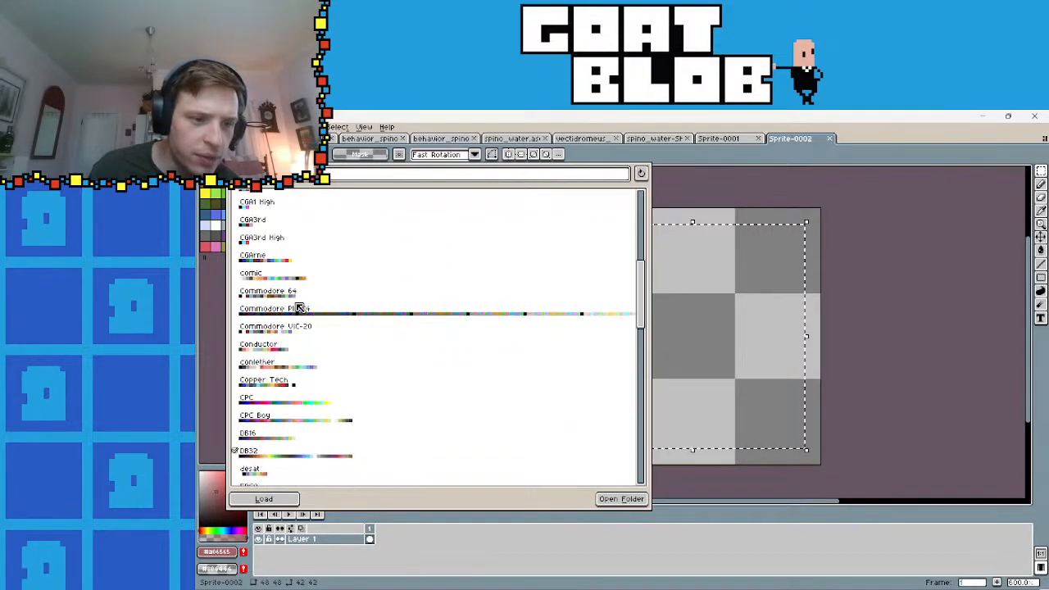
scroll(299, 306, down, 8)
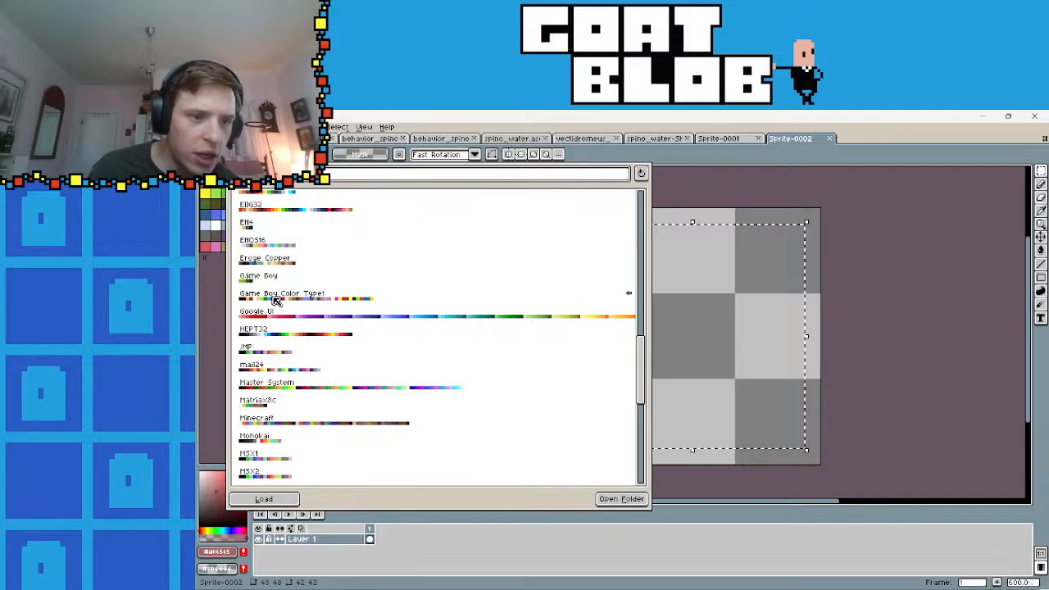
click(276, 301)
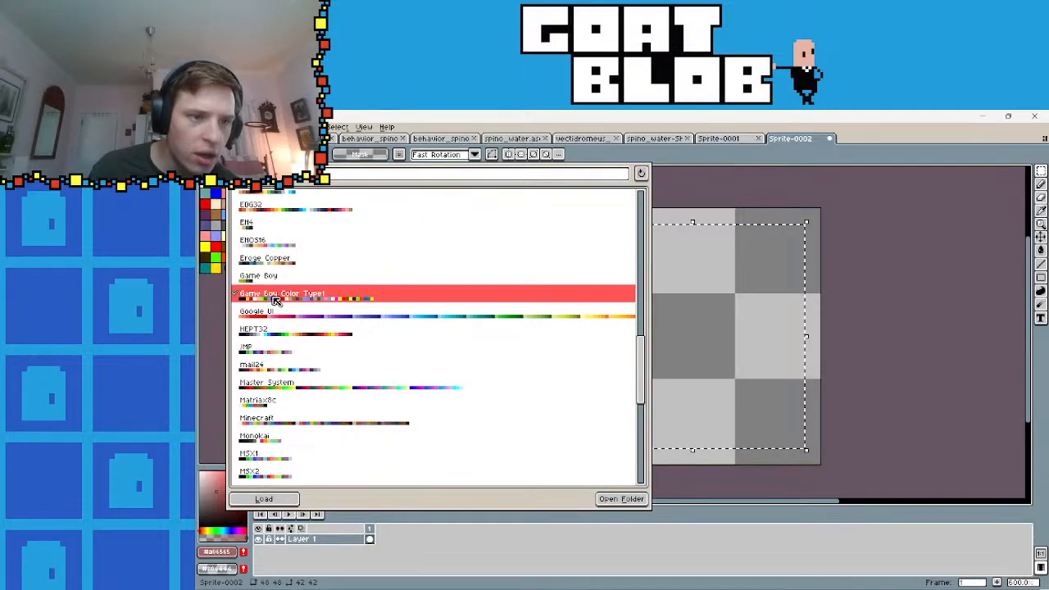
click(205, 338)
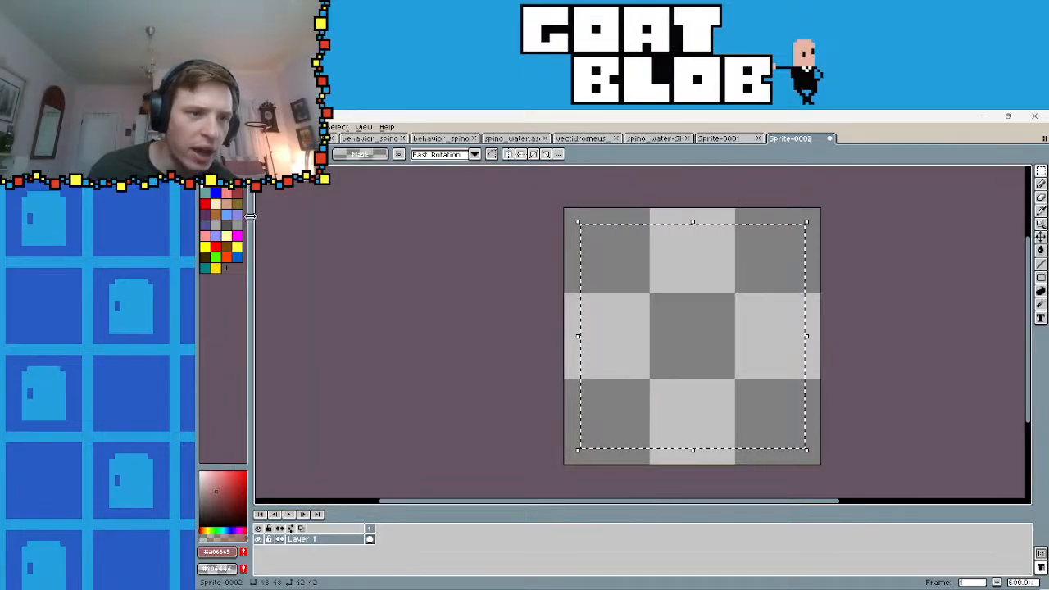
mouse_move(250, 221)
mouse_down()
mouse_move(228, 222)
mouse_move(250, 223)
mouse_up()
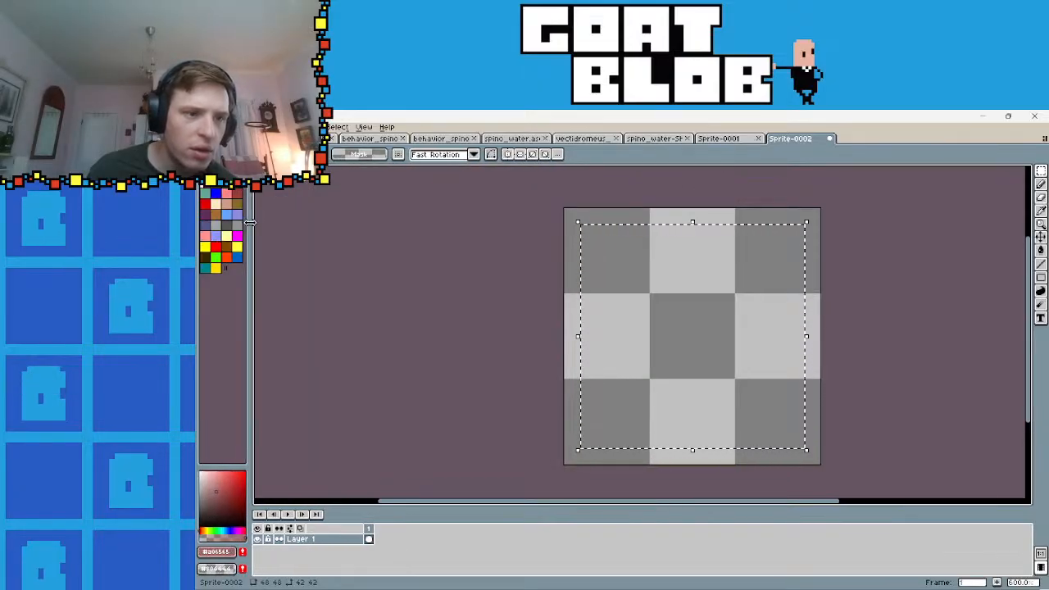
click(230, 154)
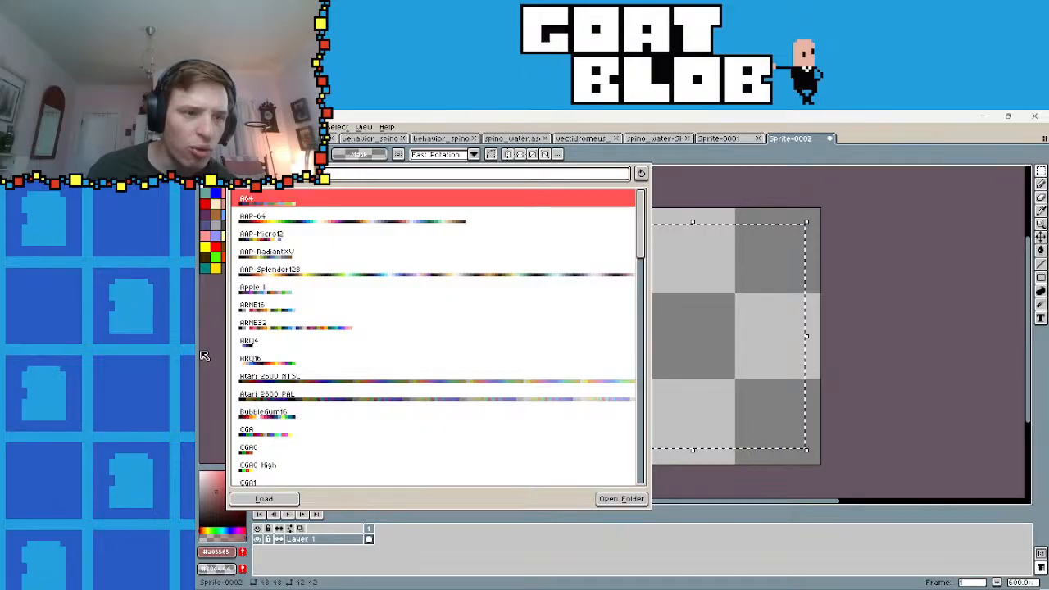
click(203, 347)
- Try out palette swatches, setting red (index 29) as background colour and dark grey (index 22) as foreground colour
click(217, 247)
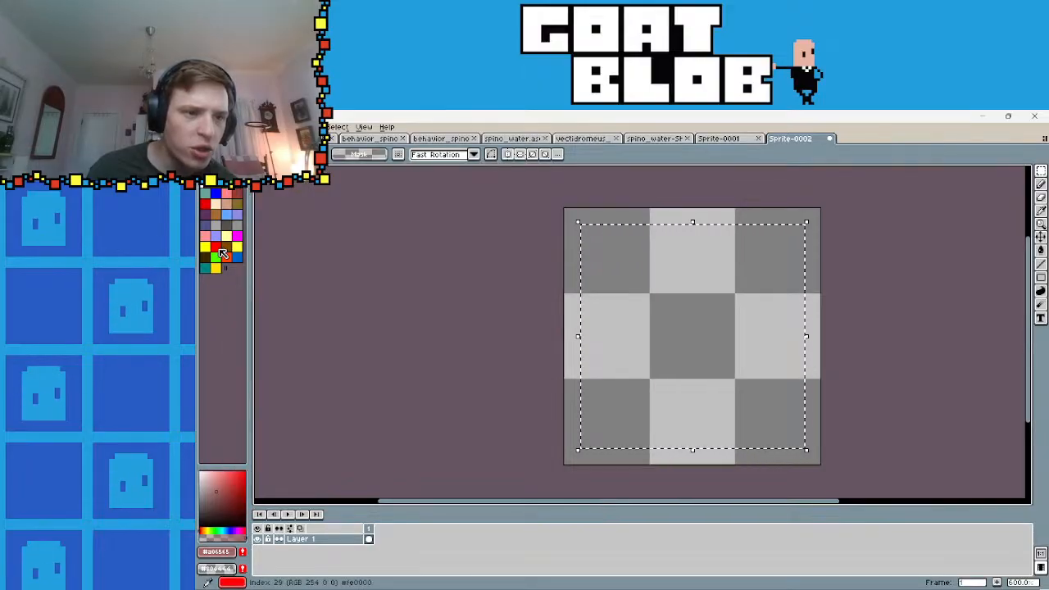
right_click(218, 248)
right_click(216, 205)
right_click(218, 248)
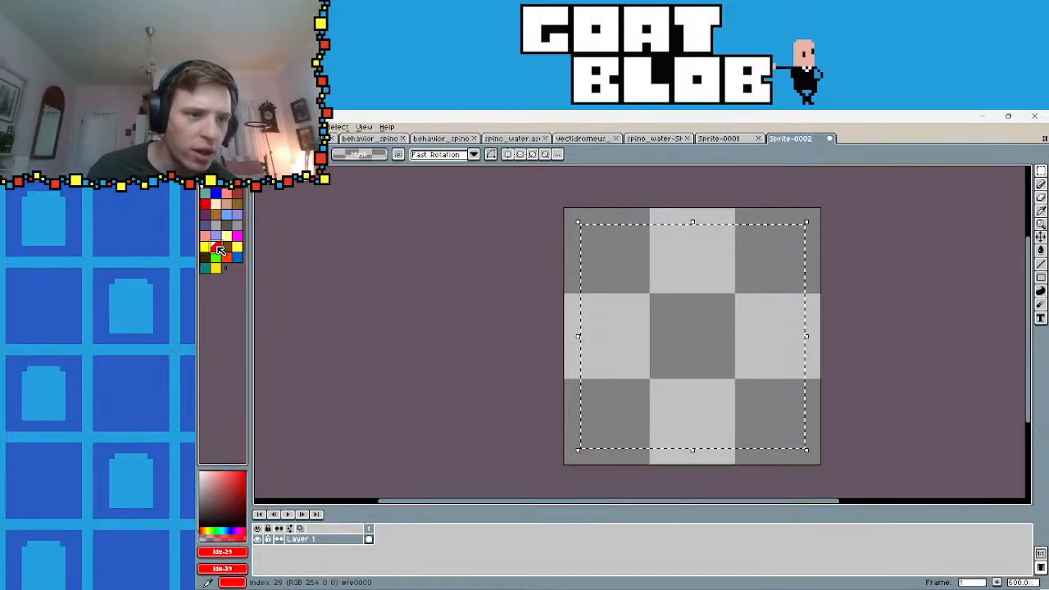
click(215, 214)
click(216, 235)
click(225, 223)
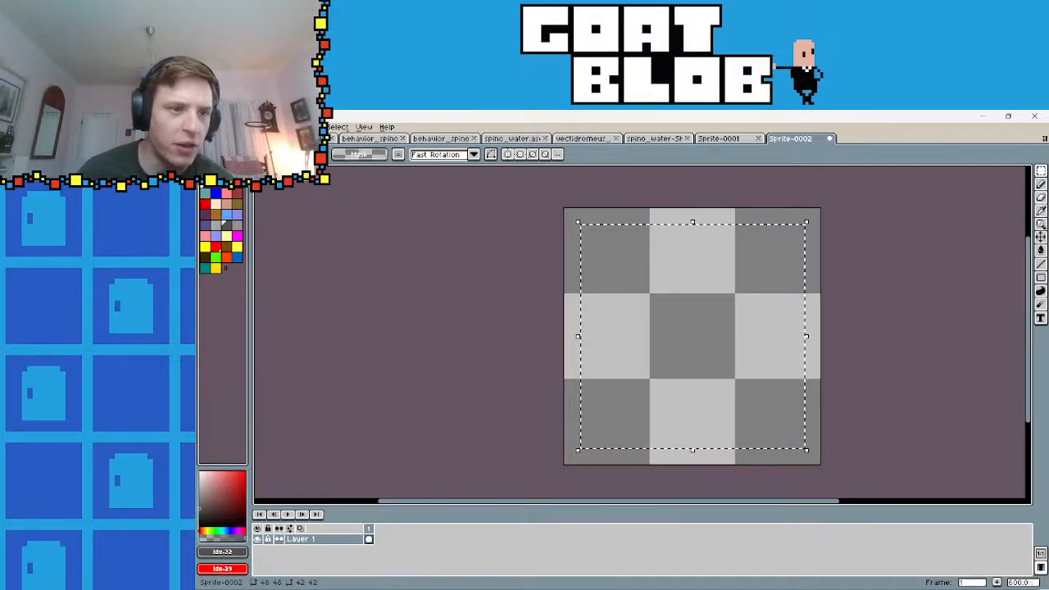
click(230, 155)
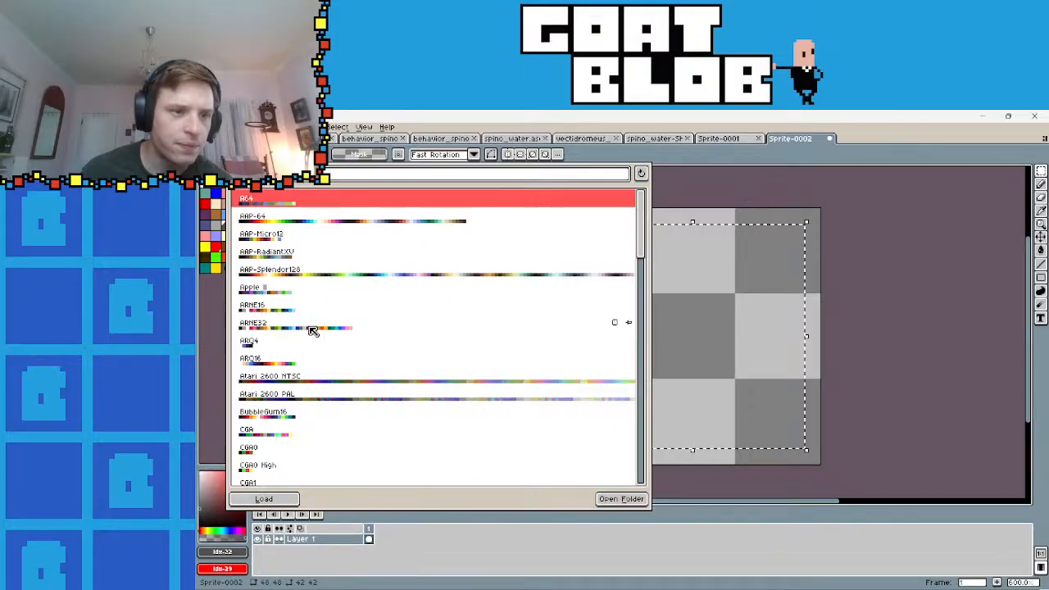
click(198, 311)
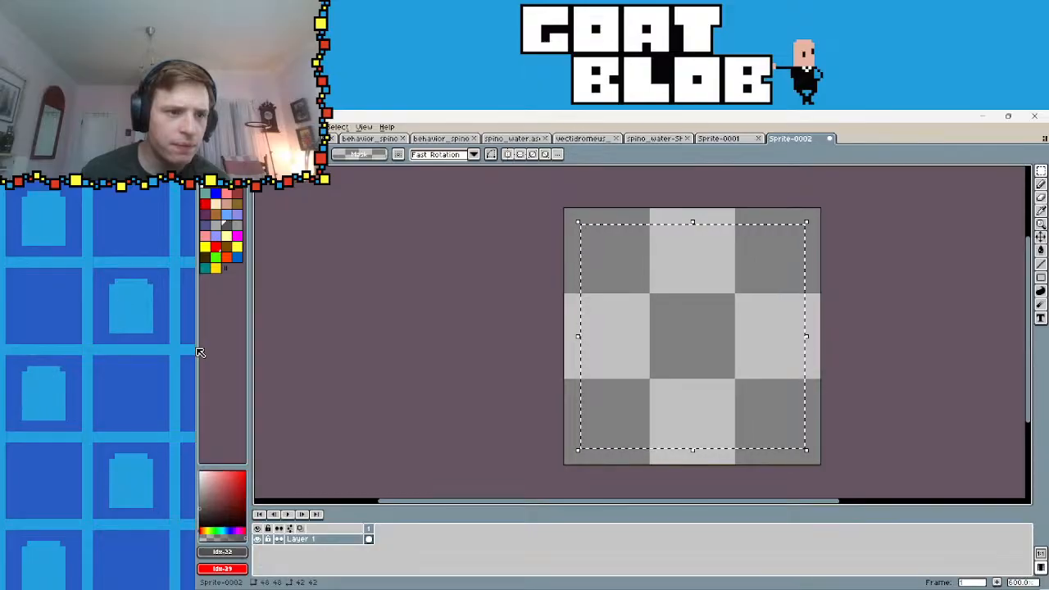
- Load the Game Boy palette preset for the sprite
click(229, 155)
scroll(287, 312, down, 6)
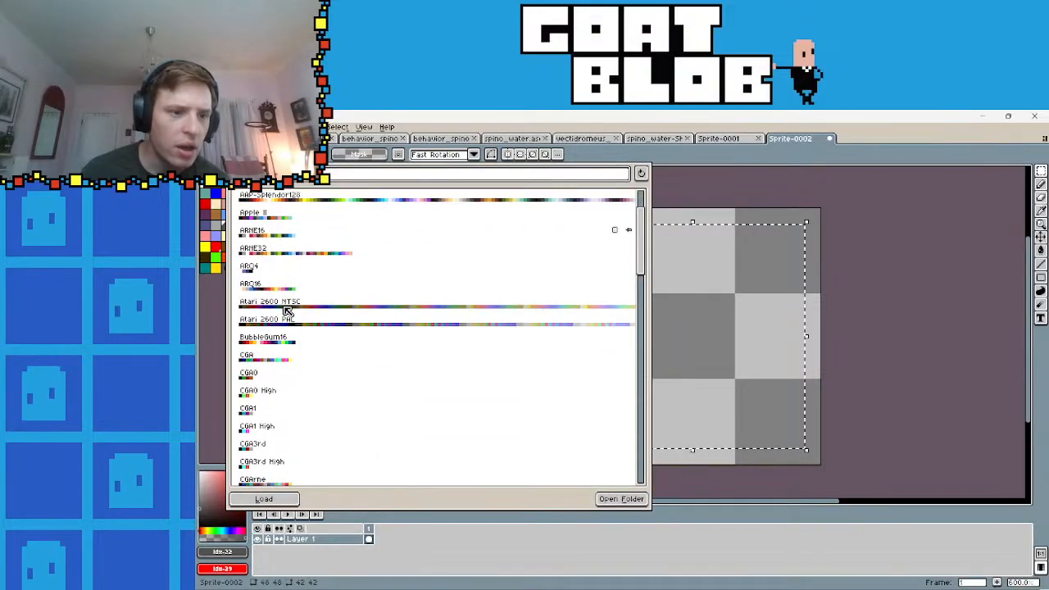
scroll(291, 369, down, 5)
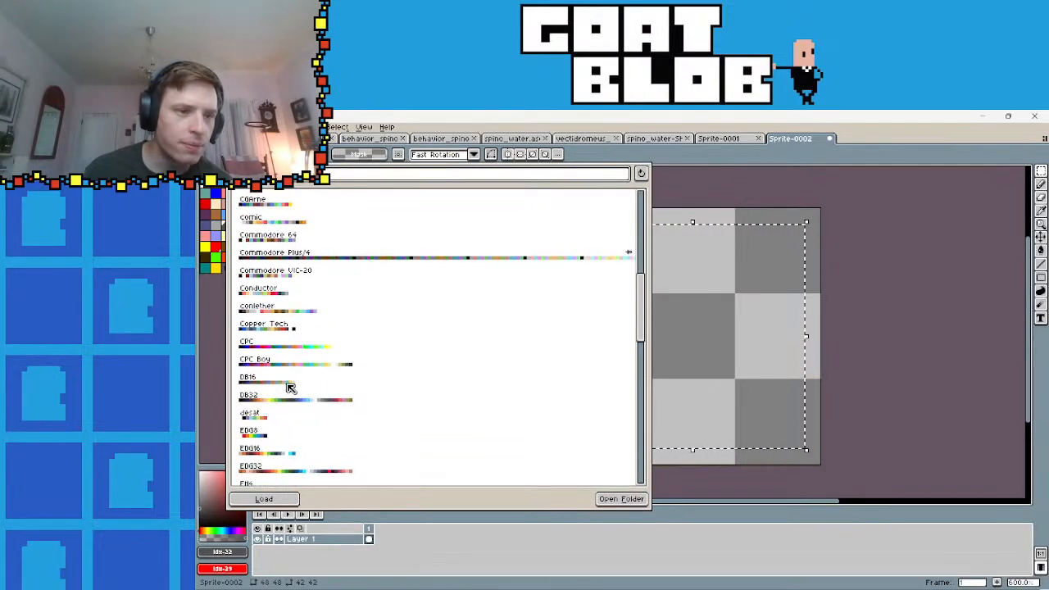
scroll(281, 371, down, 1)
double_click(260, 412)
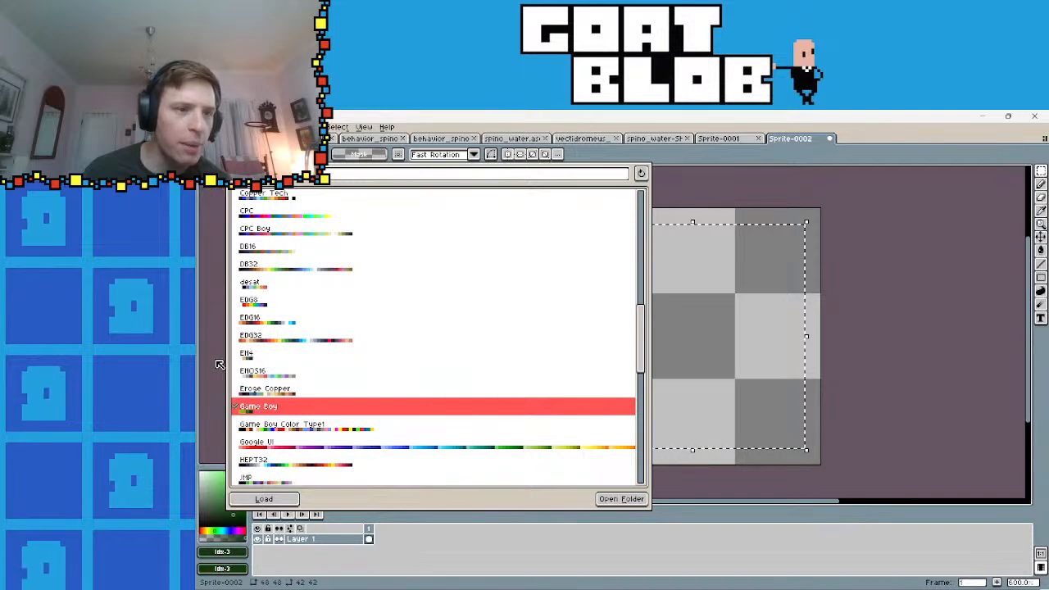
- Activate the Pencil tool and set the foreground colour to the palette's bright yellow-green
key(b)
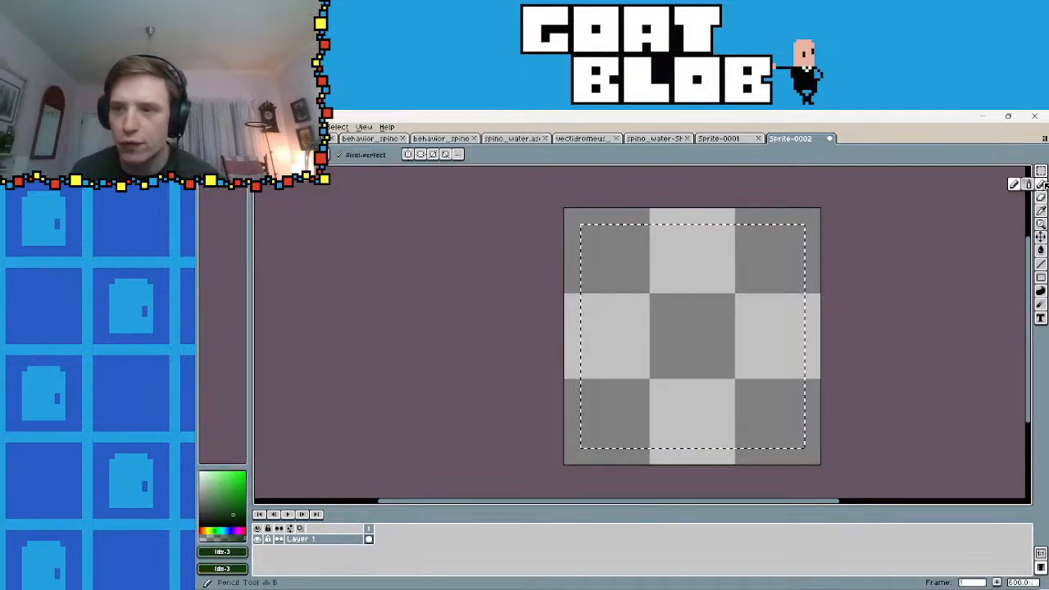
scroll(623, 349, down, 2)
drag(658, 380, 619, 371)
scroll(621, 356, up, 1)
scroll(618, 371, up, 1)
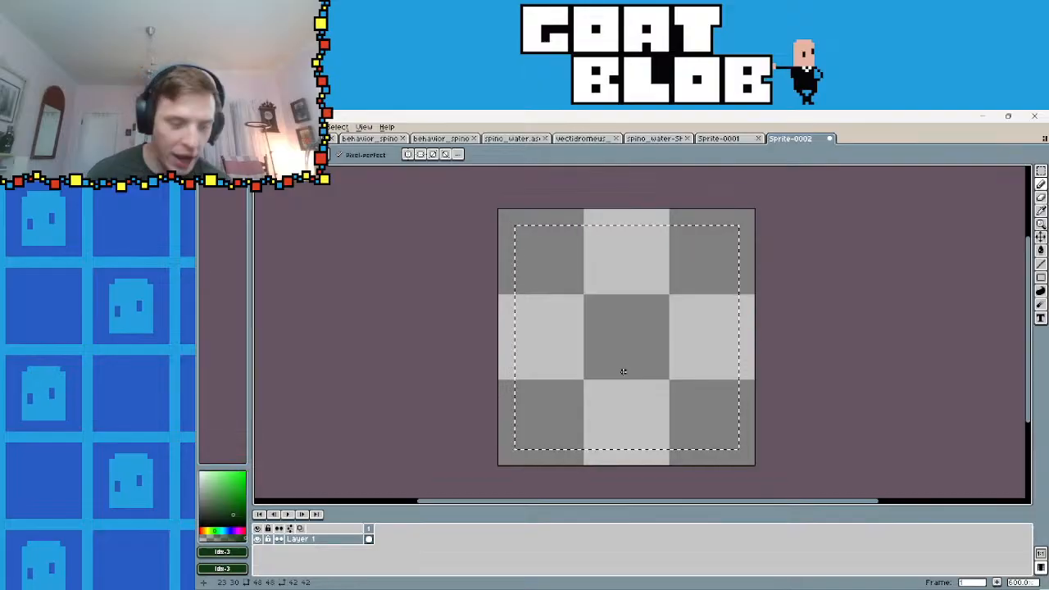
click(215, 178)
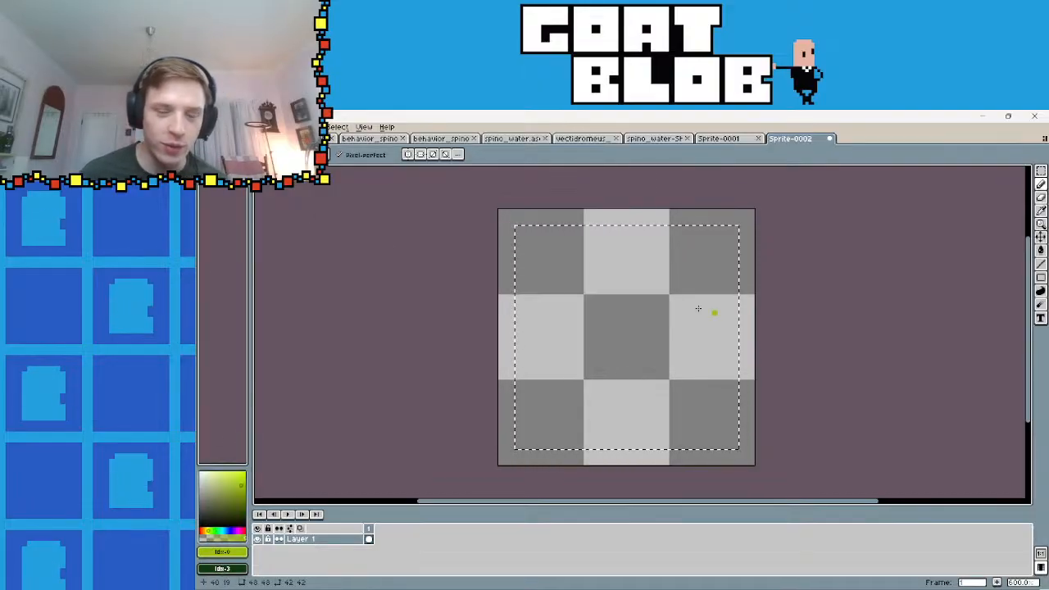
click(1041, 184)
scroll(597, 358, up, 1)
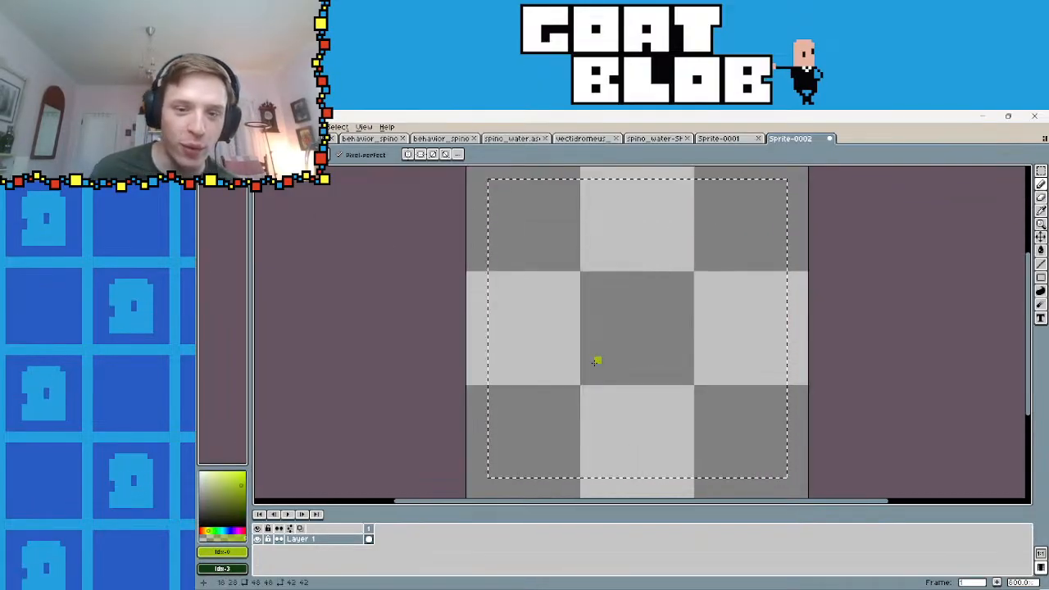
scroll(651, 320, down, 1)
scroll(586, 366, up, 1)
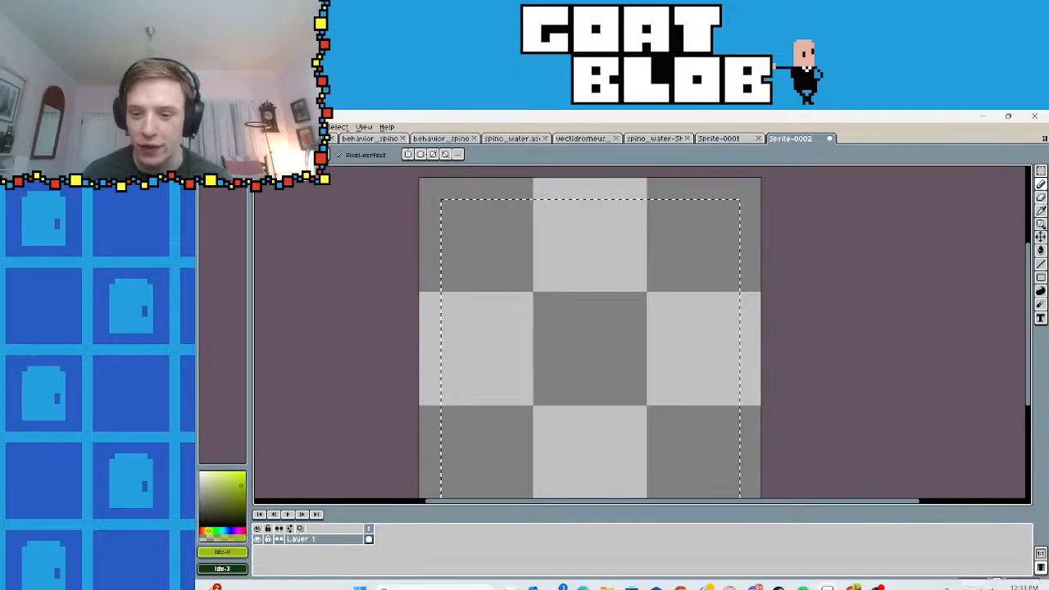
- Switch to Chrome and review the Gen 10 starters image and the Generation 1 sprite in the Squirtle overview
mouse_move(803, 580)
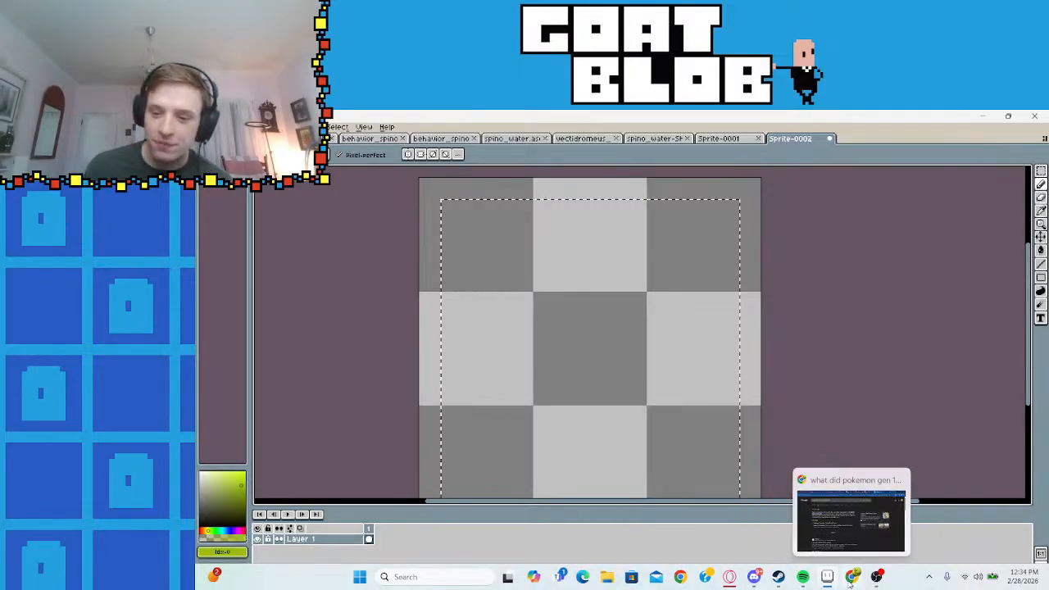
click(852, 576)
click(752, 121)
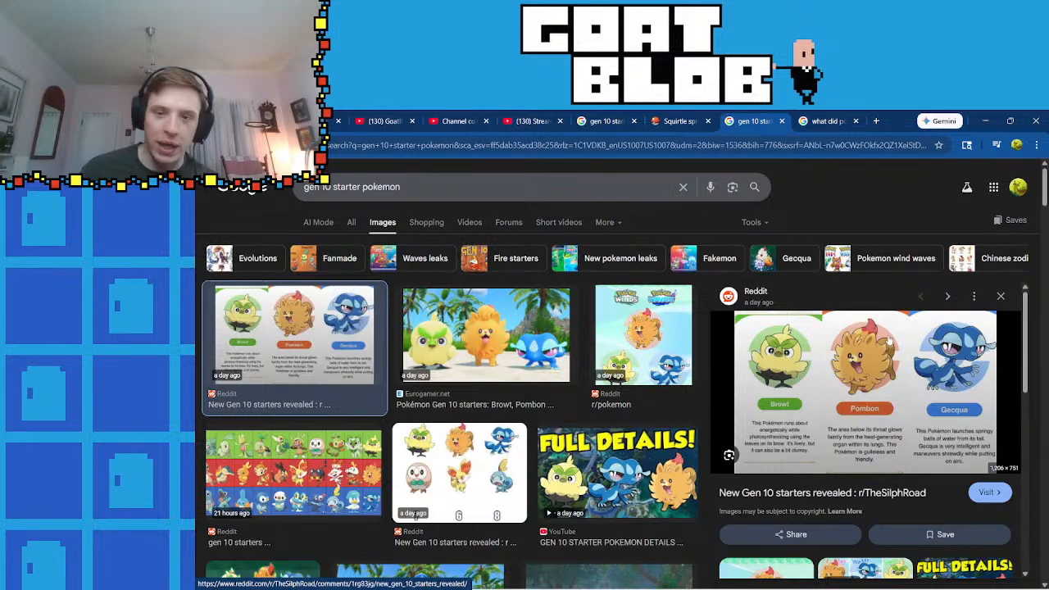
click(680, 121)
scroll(459, 496, down, 2)
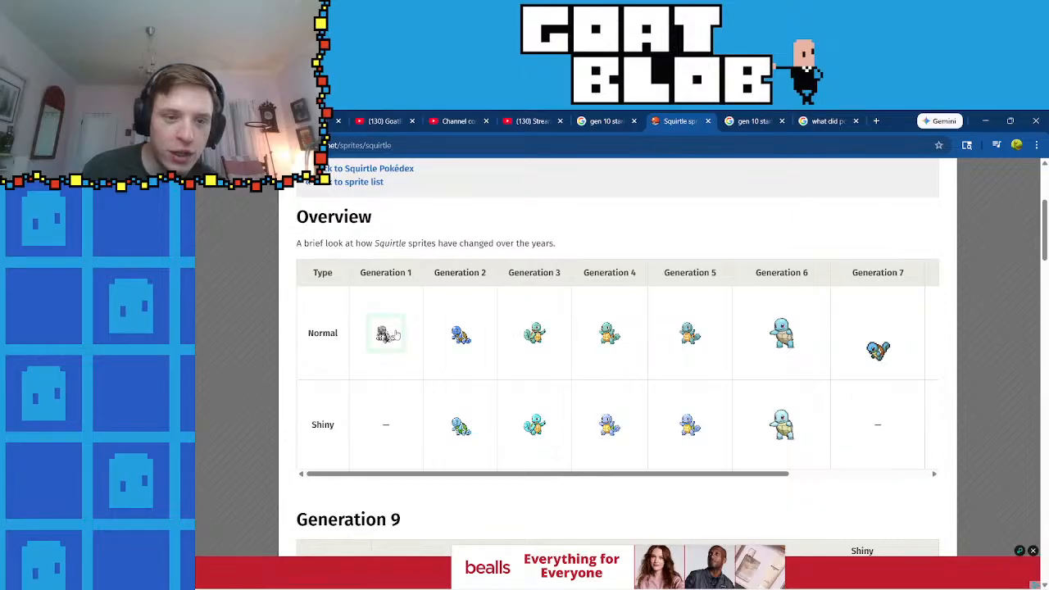
- Search Google Images for "pokemon starters gen 1" and refine the query to "pokemon starters gen 1 sprites"
click(828, 121)
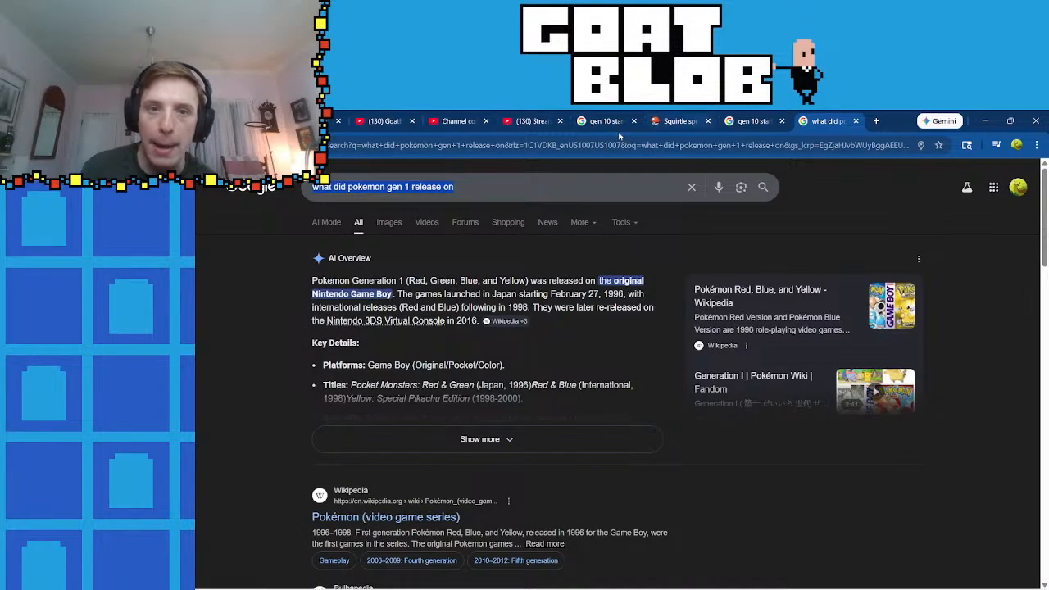
click(319, 187)
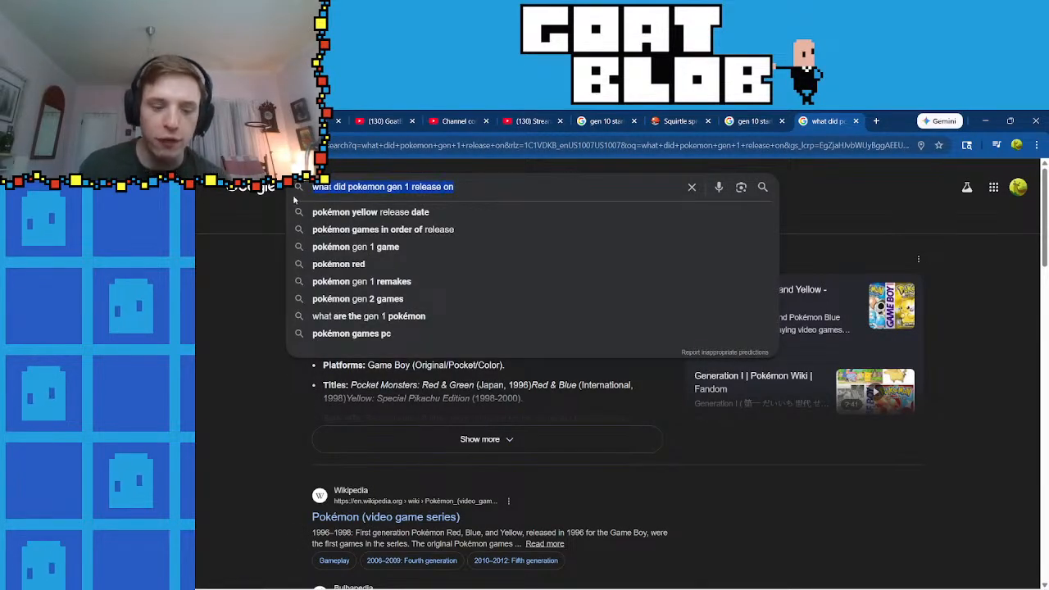
text(pokemon)
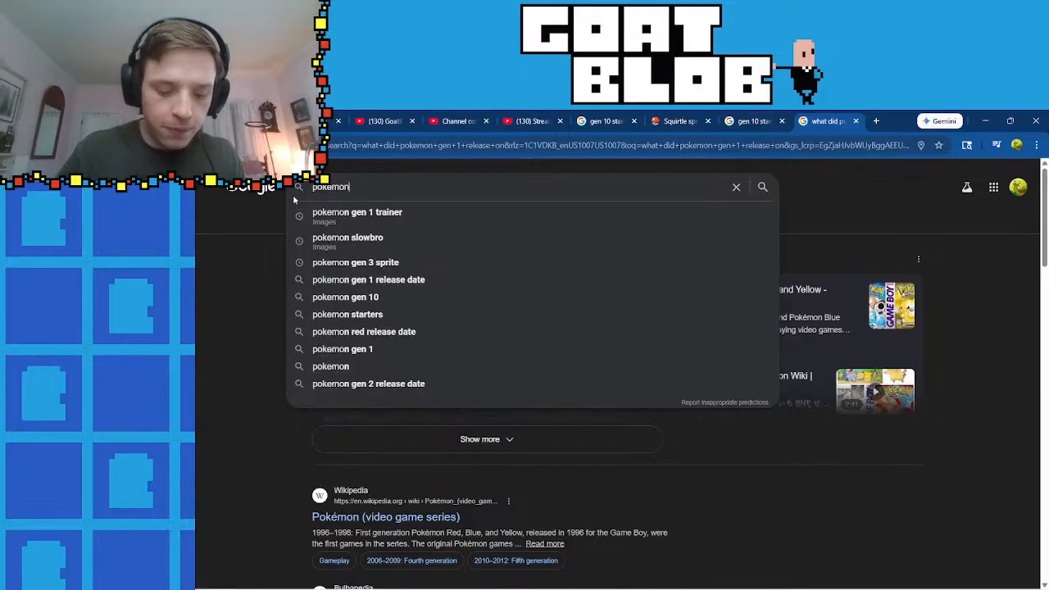
text( starters gen 1)
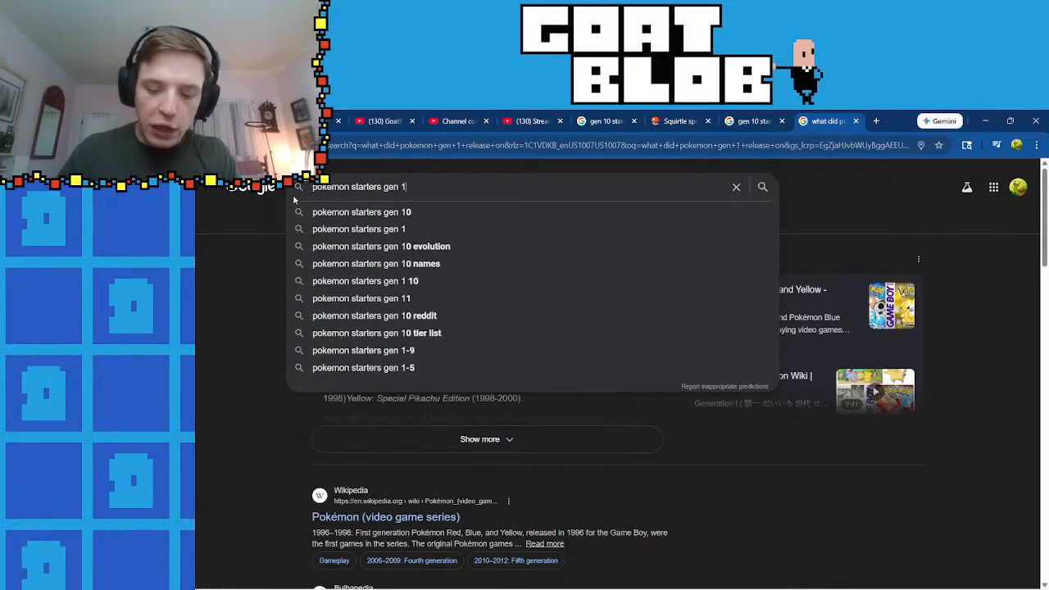
key(Return)
click(391, 222)
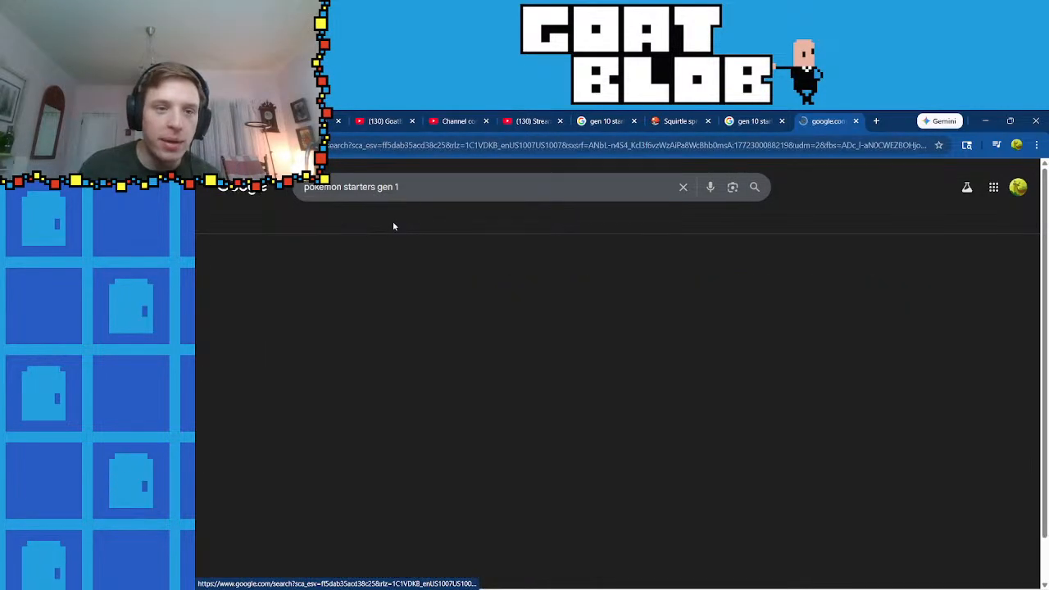
click(428, 186)
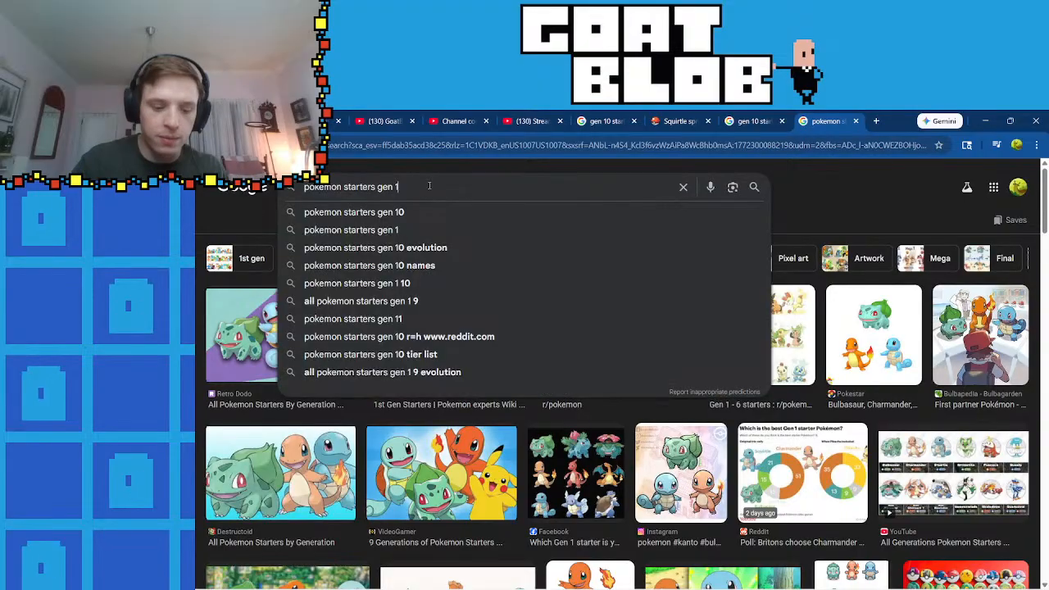
text(sprites)
key(Return)
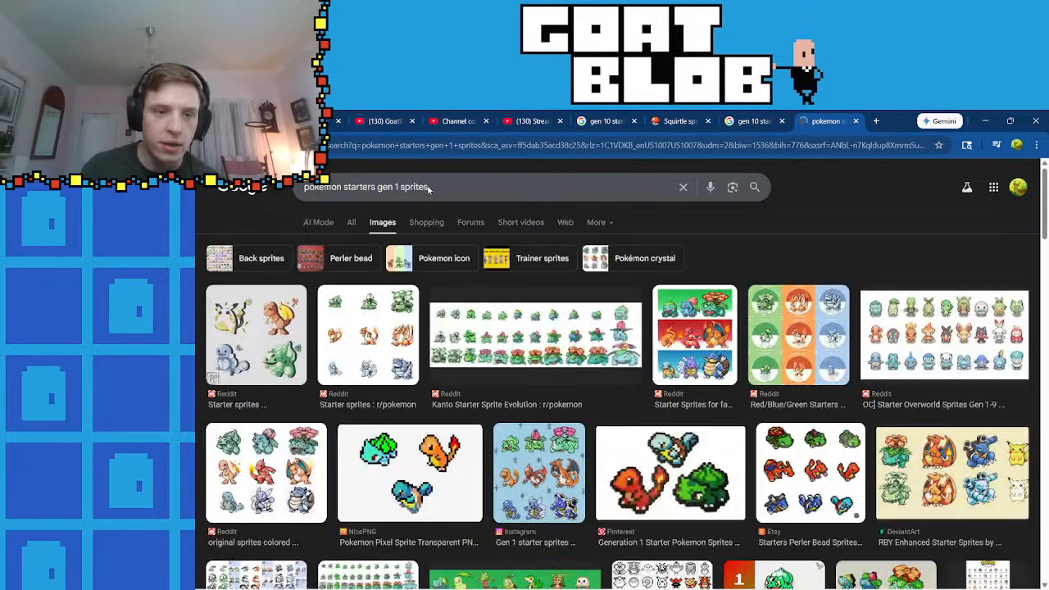
- Preview the Reddit "Starter sprites" image and the "A visual history lesson: the Original Starters" image from the results
click(373, 354)
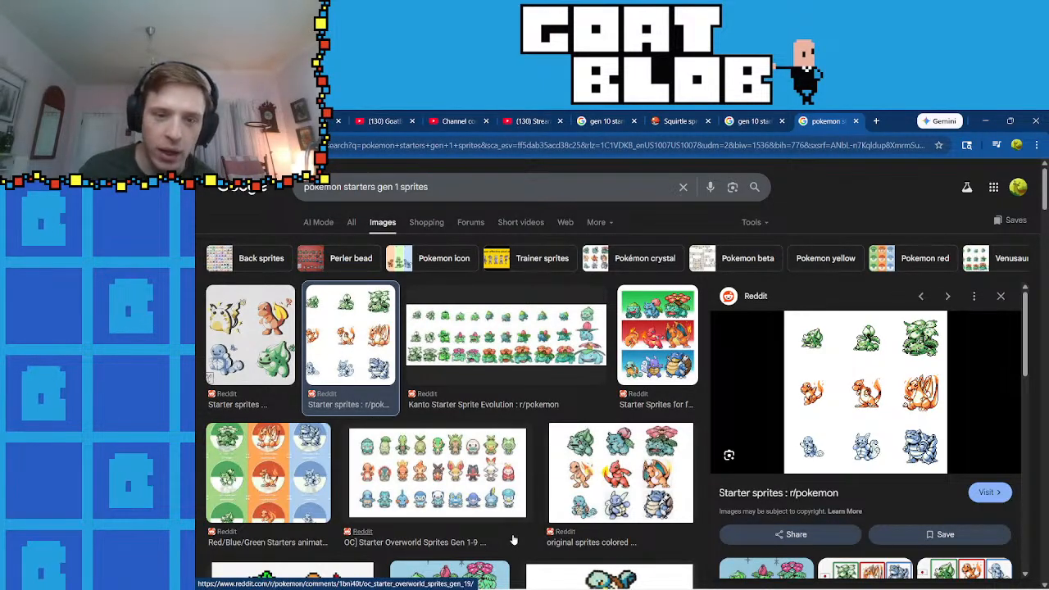
scroll(515, 531, down, 2)
scroll(515, 531, down, 3)
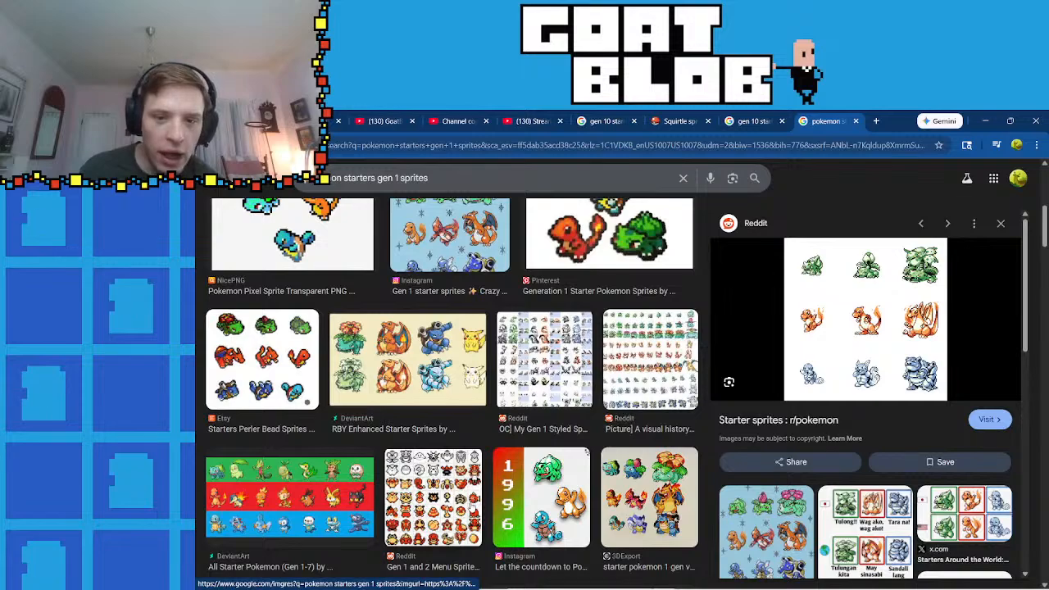
click(636, 379)
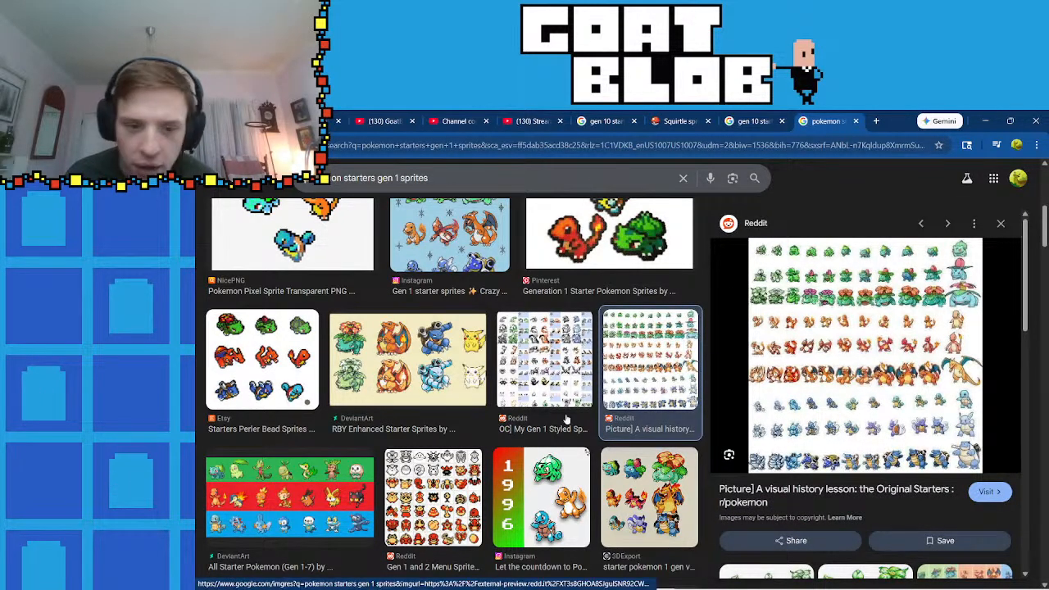
- Browse the image results, change the query to "pokemon gen 1 squirtle sprites" and run the search
scroll(423, 443, down, 3)
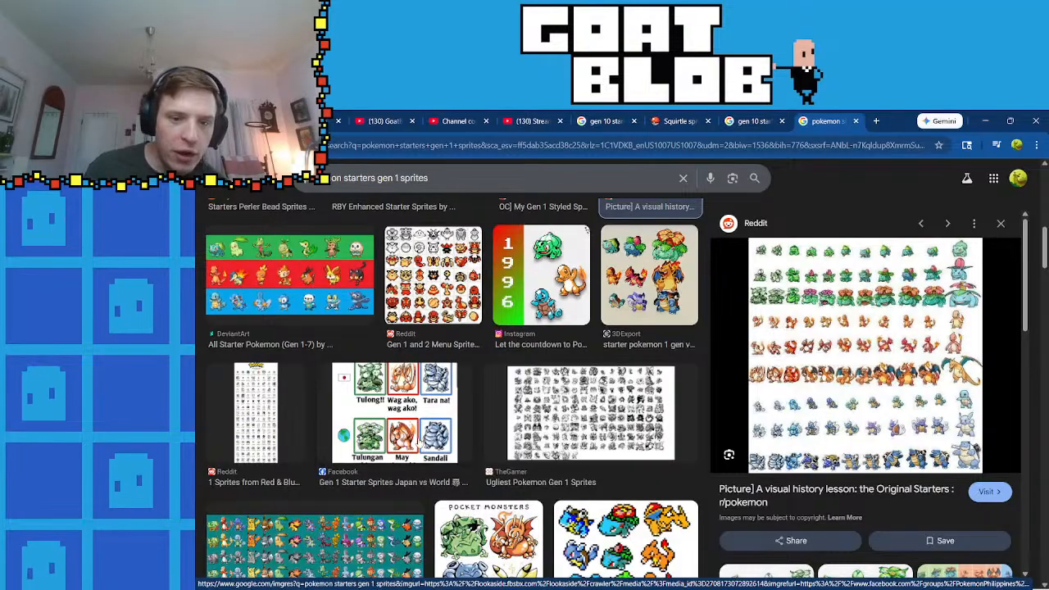
scroll(419, 443, down, 2)
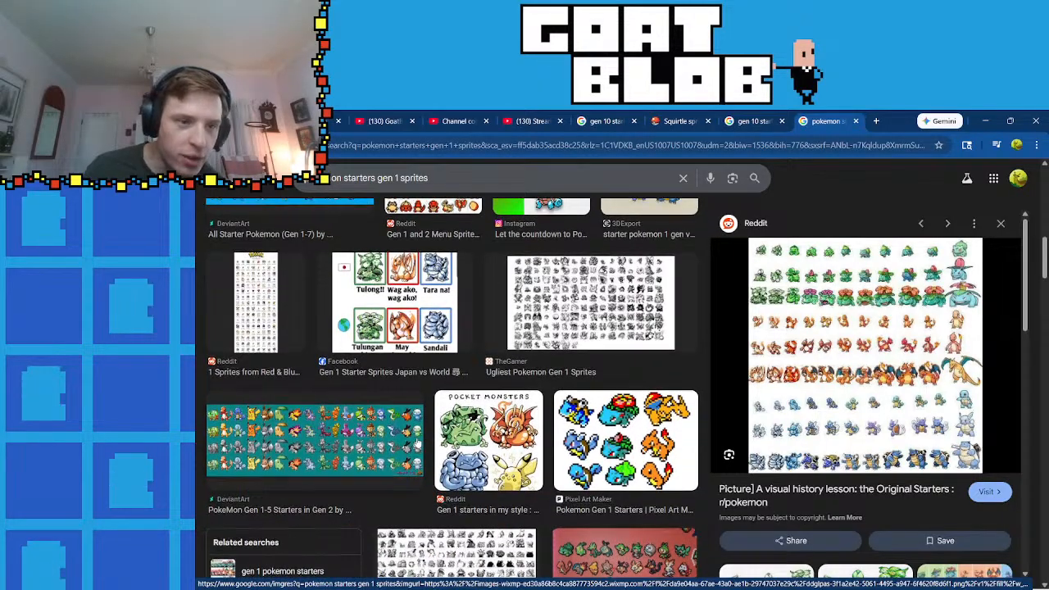
scroll(417, 444, up, 5)
click(417, 187)
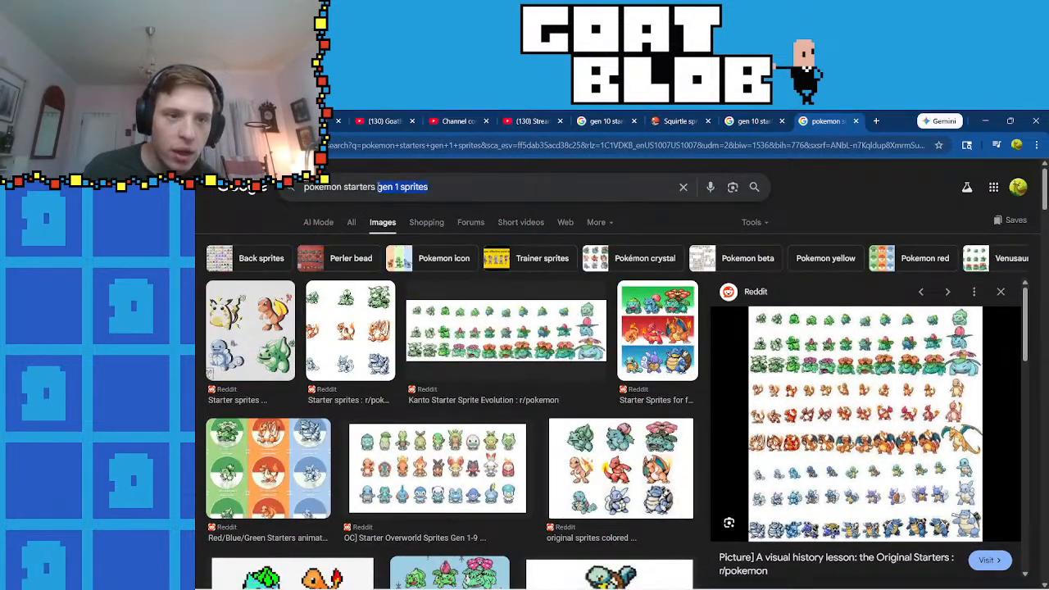
double_click(420, 189)
click(401, 187)
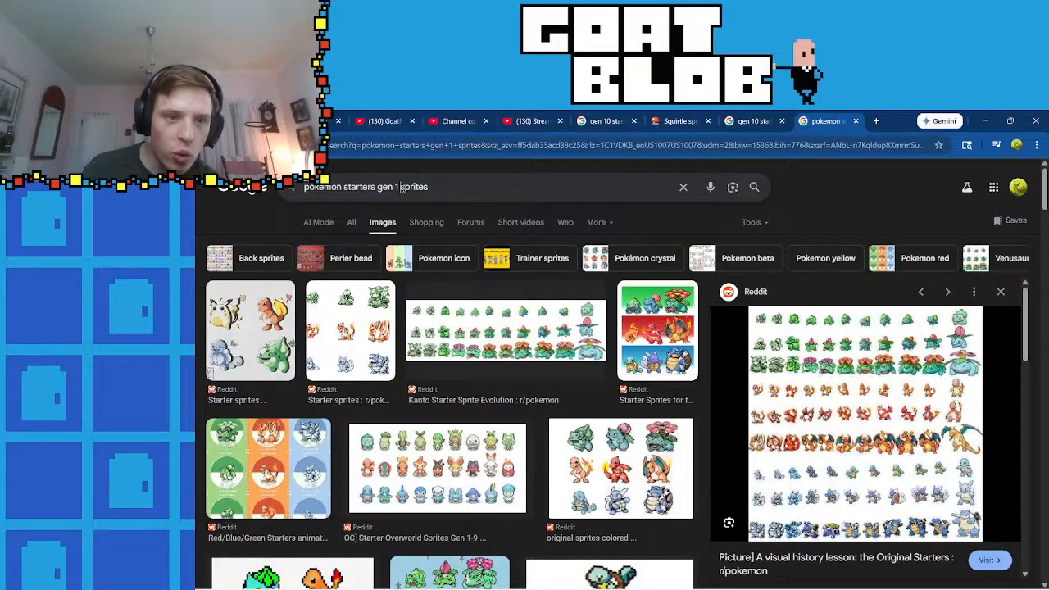
drag(376, 188, 339, 190)
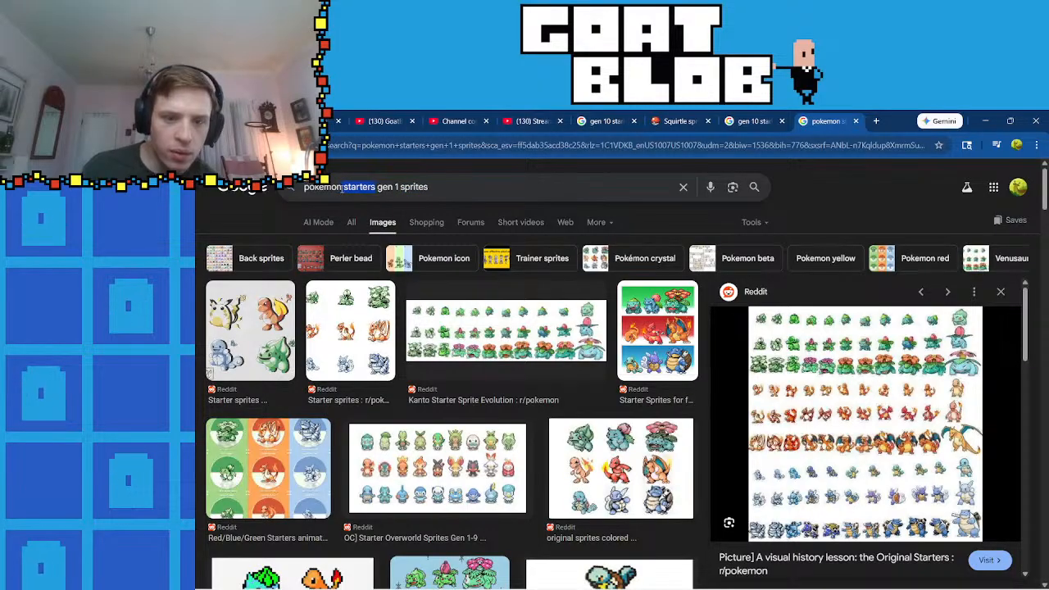
key(BackSpace)
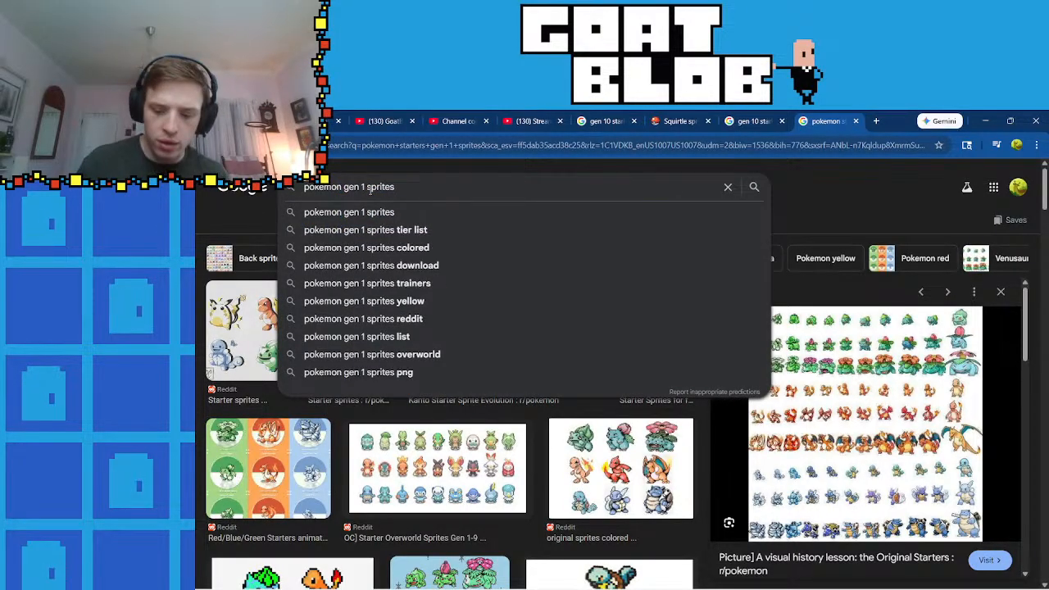
click(366, 188)
text(squ)
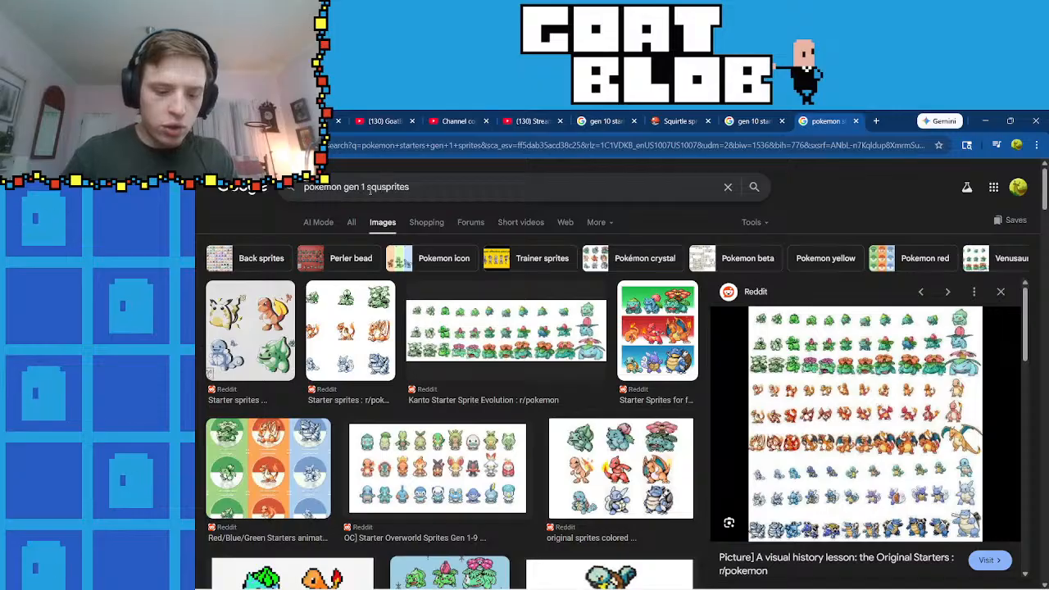
text(r)
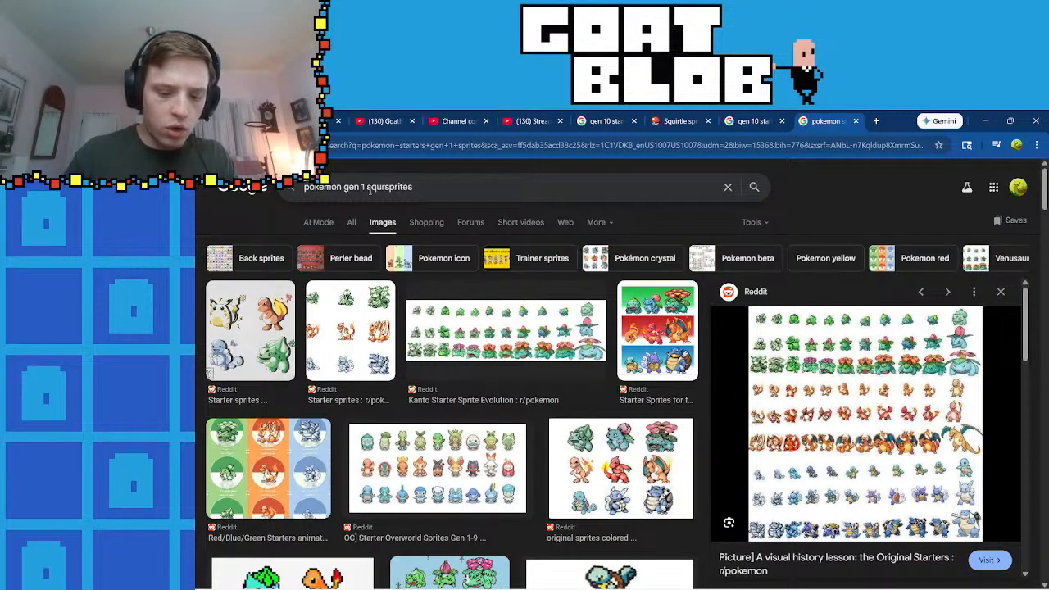
text(tle)
key(Return)
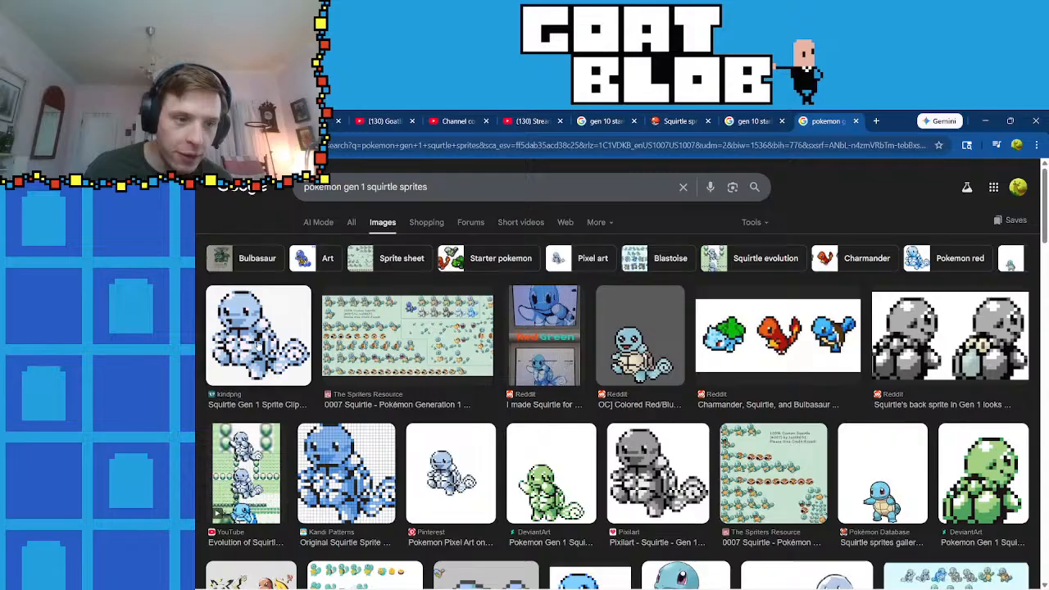
- Preview the kindpng Squirtle Gen 1 sprite and compare it with the Gen 10 starters reveal image
click(259, 346)
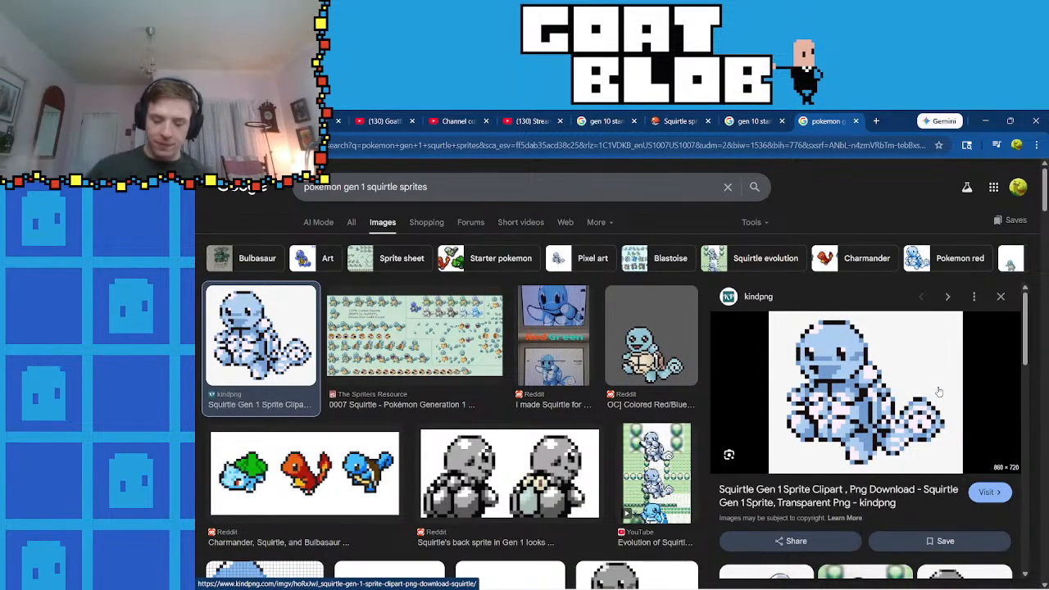
click(830, 582)
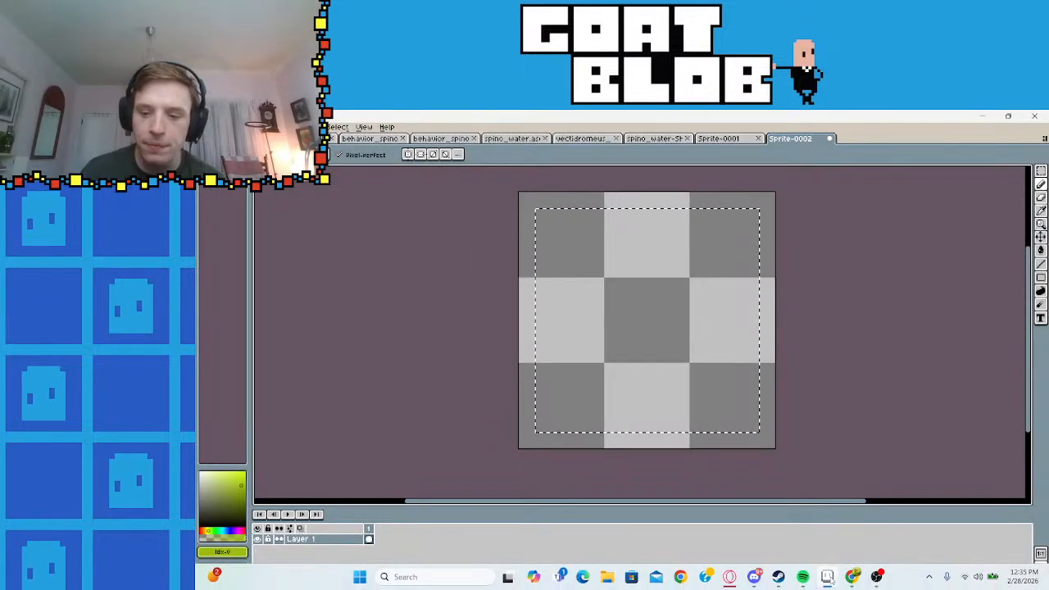
click(851, 582)
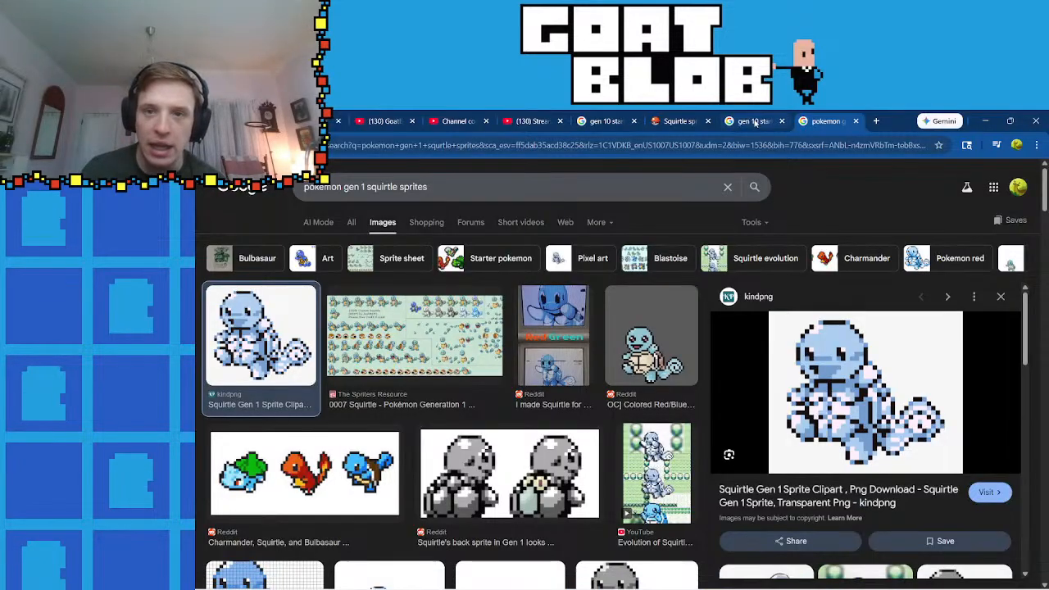
click(755, 122)
click(675, 120)
click(761, 119)
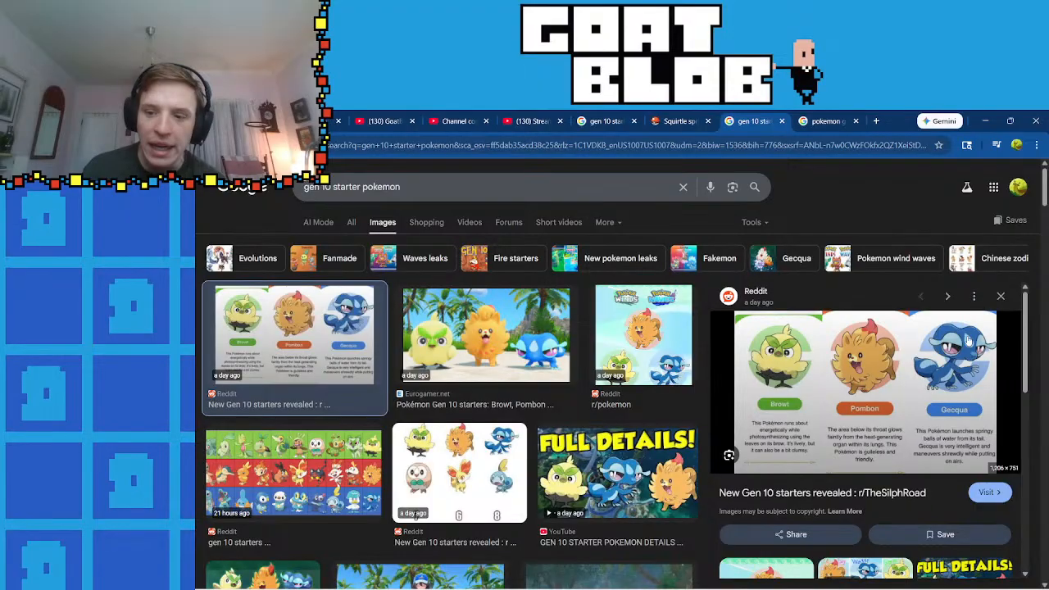
- Switch to Aseprite and draw a wide yellow-green filled ellipse right of the canvas centre with the Filled Ellipse tool
click(829, 582)
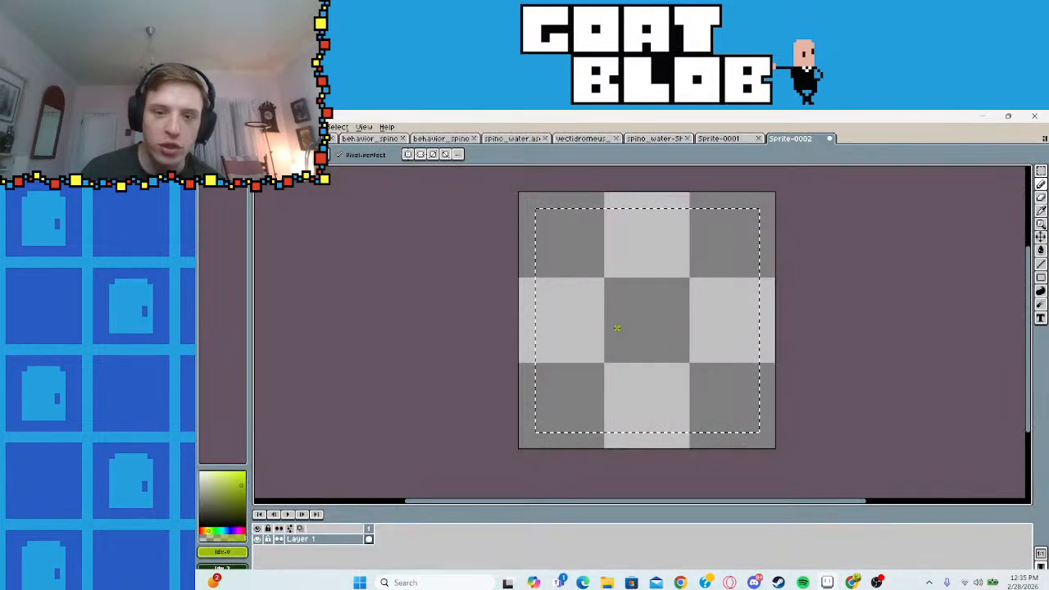
drag(625, 320, 612, 363)
click(1040, 278)
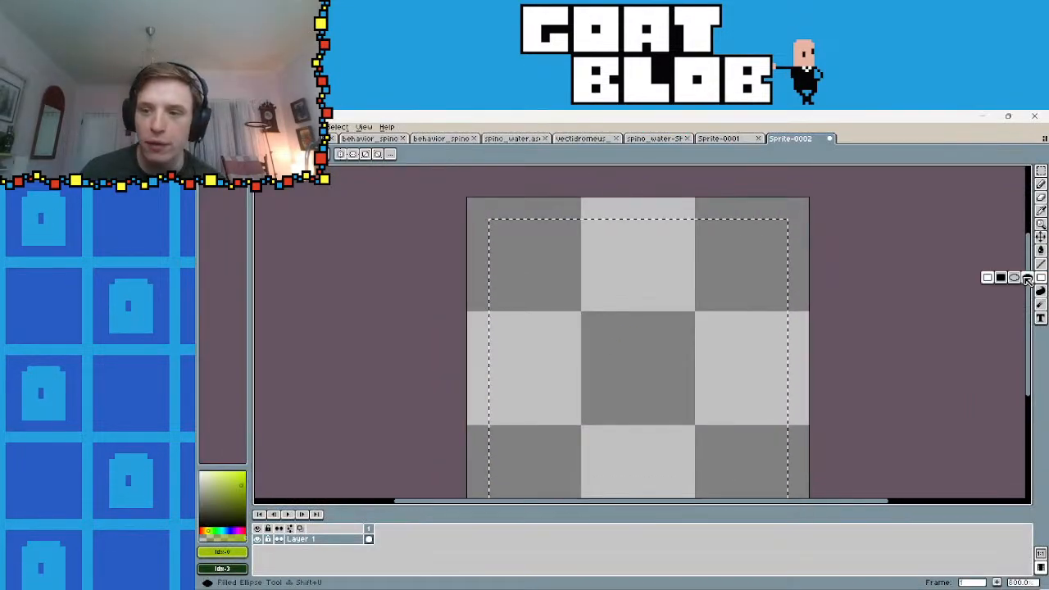
click(1014, 278)
scroll(609, 293, up, 2)
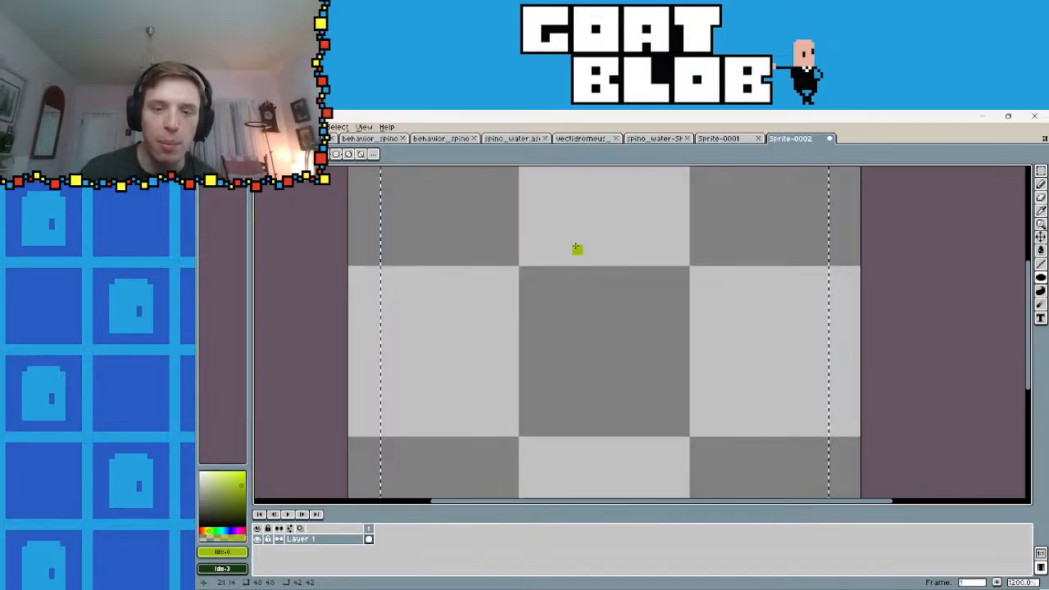
drag(564, 238, 791, 399)
- Draw a small upright filled ellipse in the same colour below the large ellipse's left part
scroll(616, 344, down, 3)
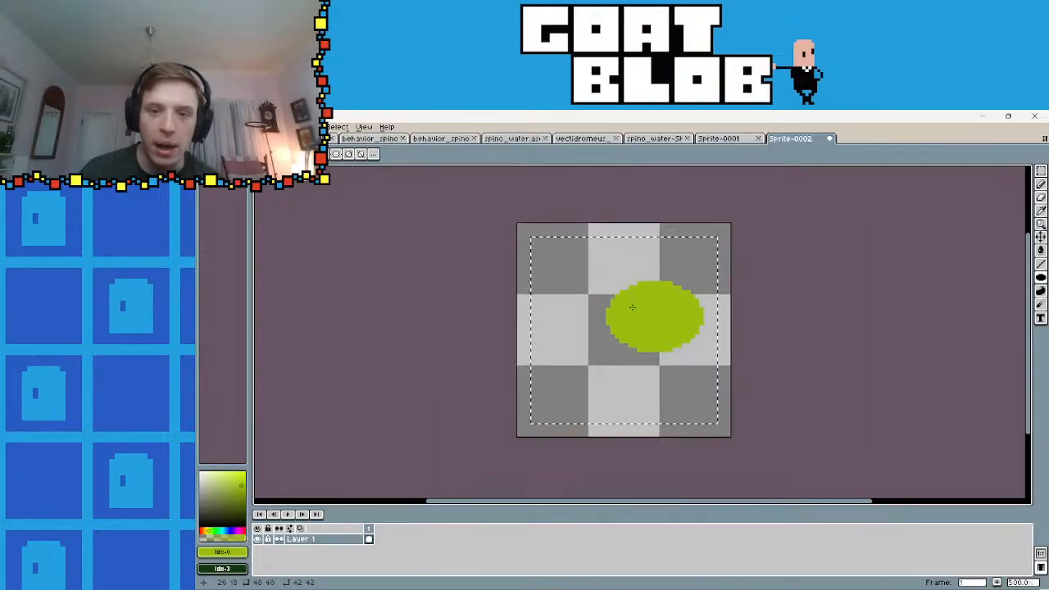
click(1040, 184)
click(1040, 278)
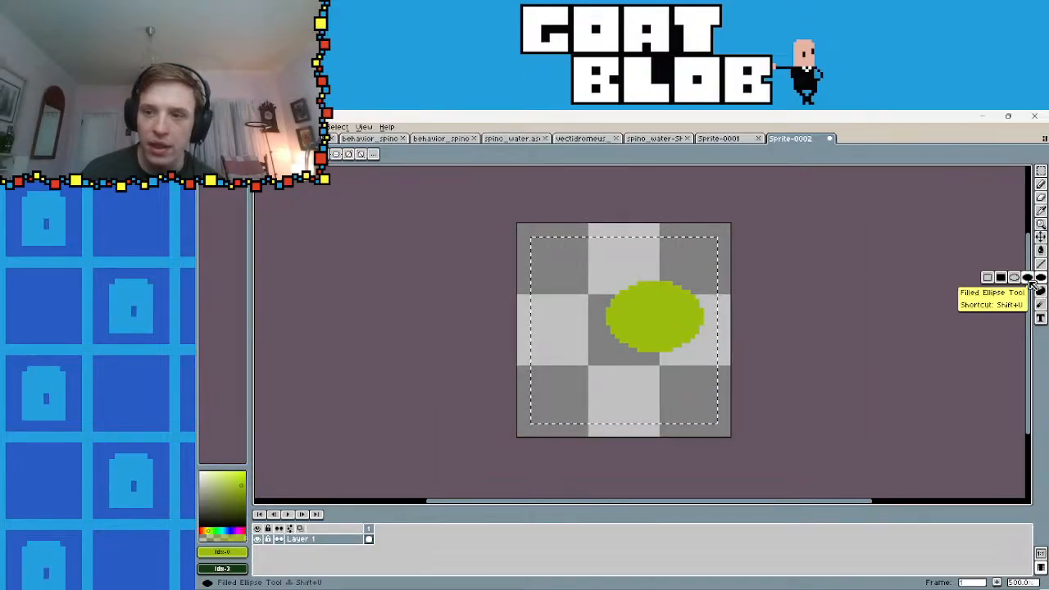
drag(661, 391, 684, 358)
scroll(682, 357, up, 3)
drag(617, 300, 727, 454)
scroll(750, 344, down, 3)
scroll(726, 378, up, 1)
- Switch to Chrome to check the Gen 10 starters image and return to Aseprite
mouse_move(776, 584)
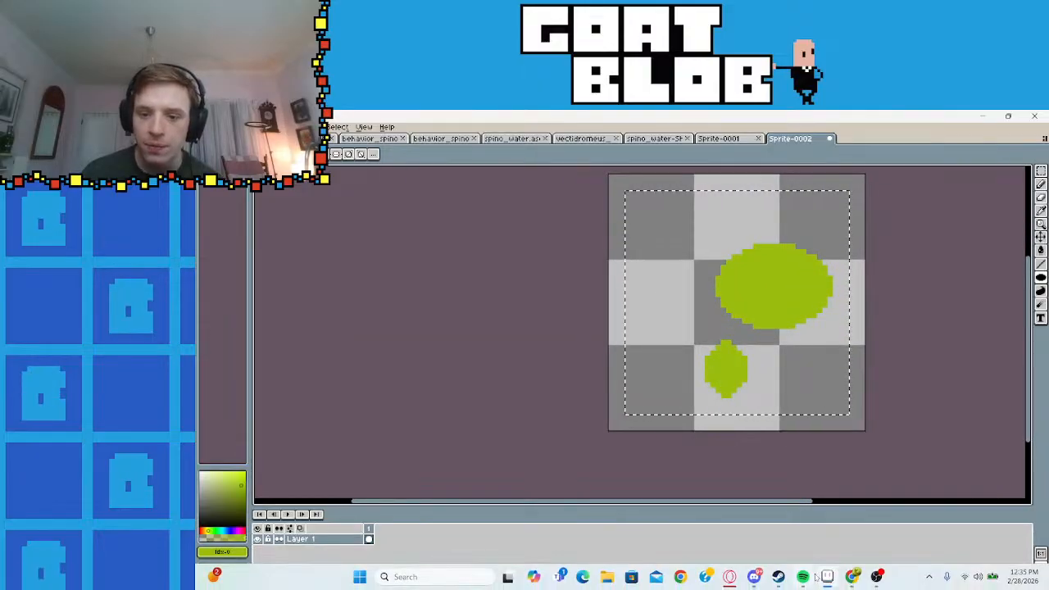
click(777, 582)
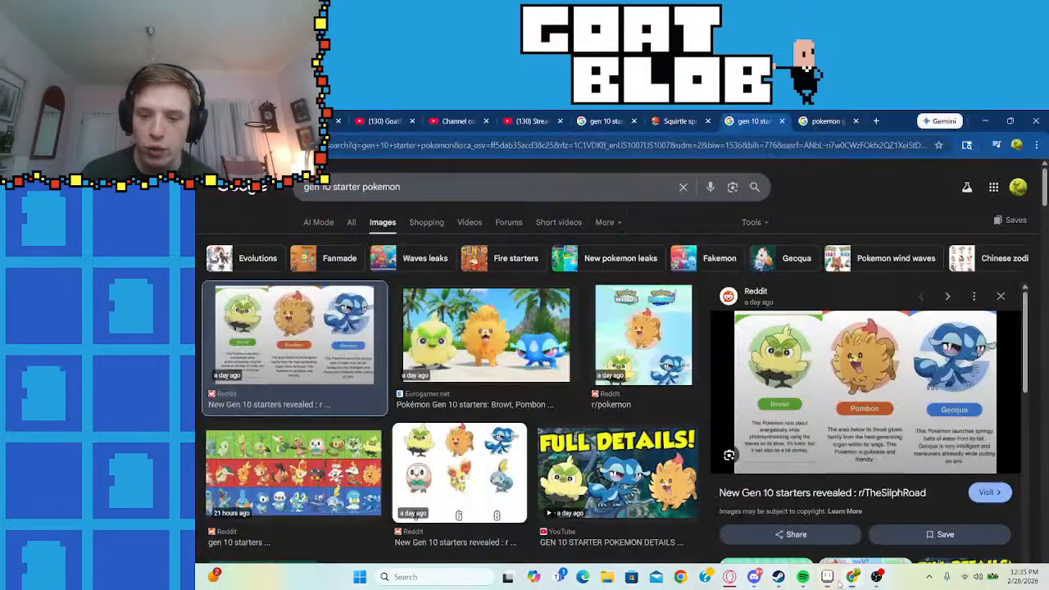
click(826, 580)
- Extend the small ellipse toward the lower left with a Pencil outline and fill the enclosed area with the Paint Bucket
scroll(721, 395, up, 2)
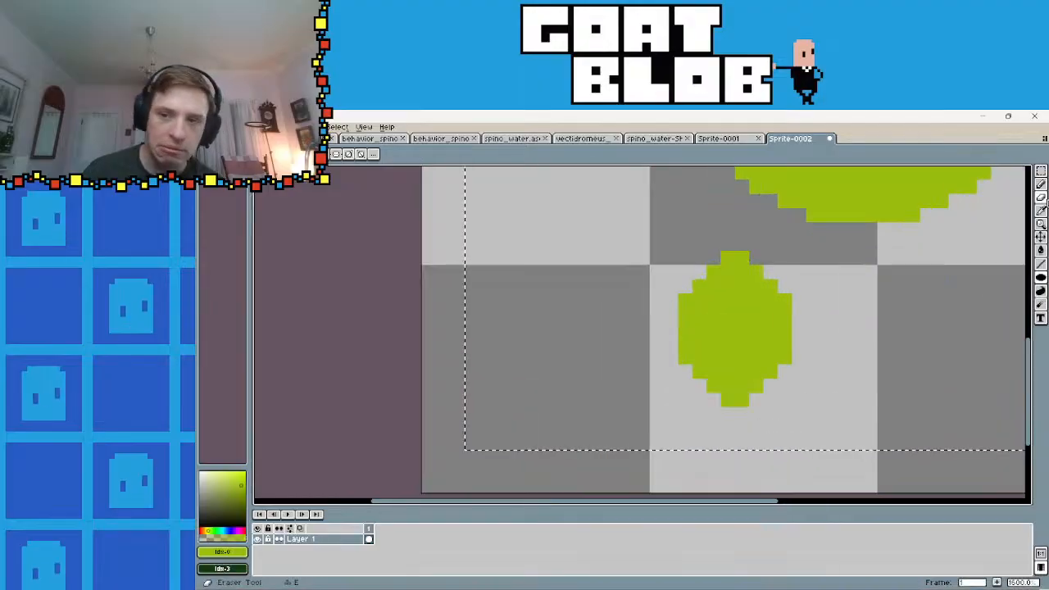
click(1016, 186)
mouse_move(679, 295)
mouse_down()
mouse_move(606, 367)
mouse_move(729, 388)
mouse_up()
click(1039, 251)
click(675, 350)
scroll(736, 307, down, 5)
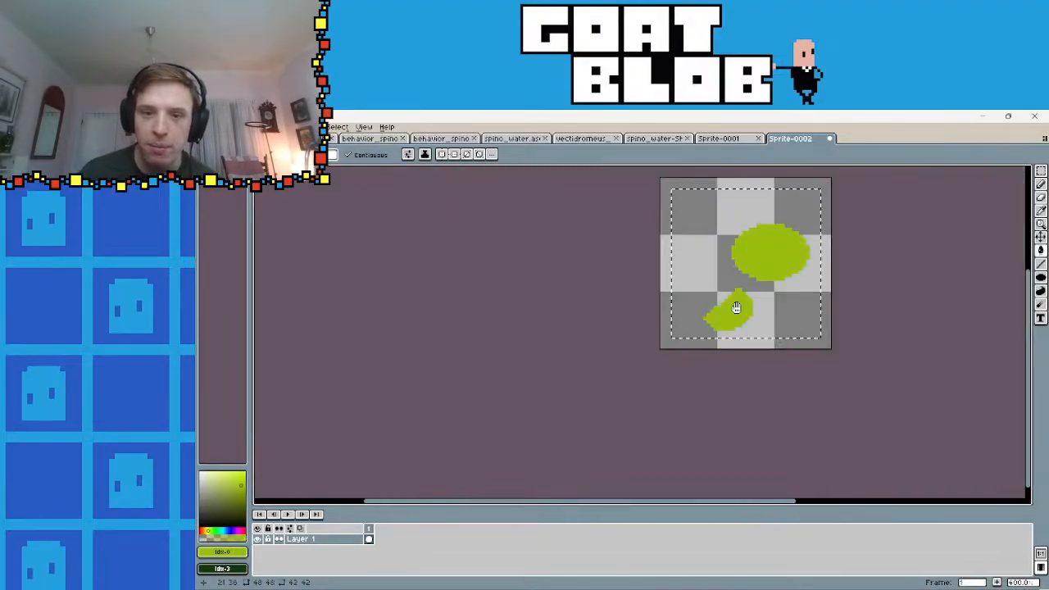
- Round out the upper-left edge and left tip of the small shape with yellow-green Pencil pixels
scroll(771, 238, up, 2)
click(1041, 185)
scroll(680, 360, up, 4)
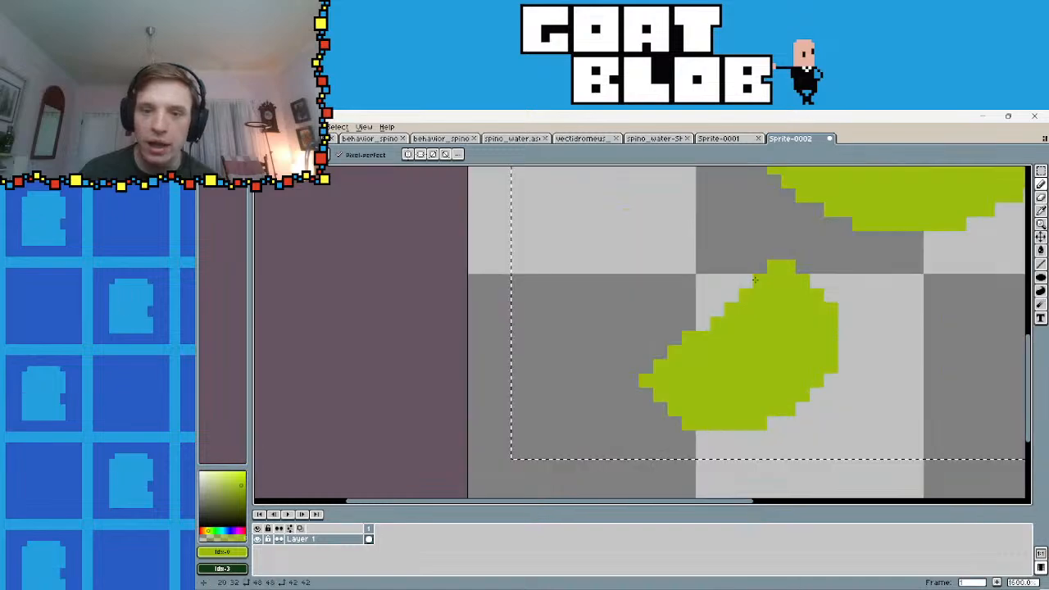
drag(662, 338, 646, 368)
click(703, 326)
click(732, 285)
click(718, 307)
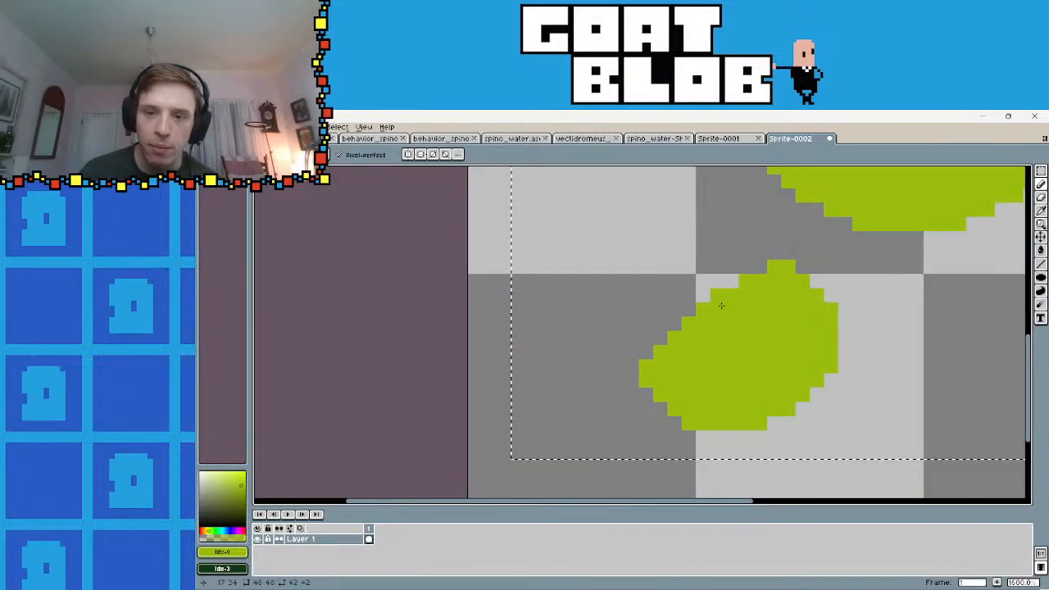
scroll(757, 272, down, 4)
scroll(774, 310, up, 2)
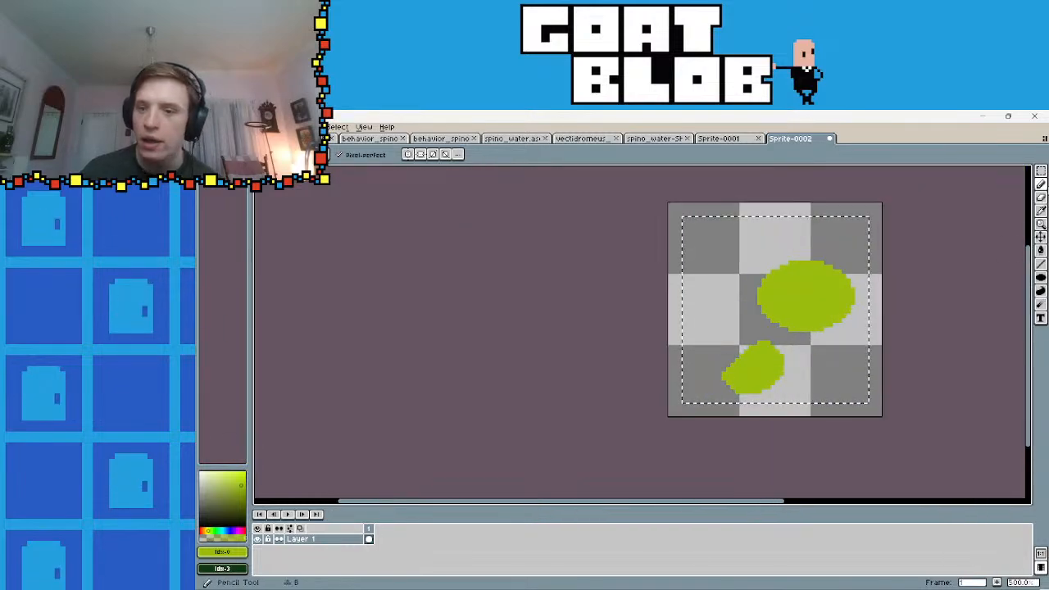
- Select the small lower shape with the Rectangular Marquee, move it up closer to the large ellipse and deselect
click(1040, 170)
scroll(797, 377, up, 1)
drag(650, 310, 794, 410)
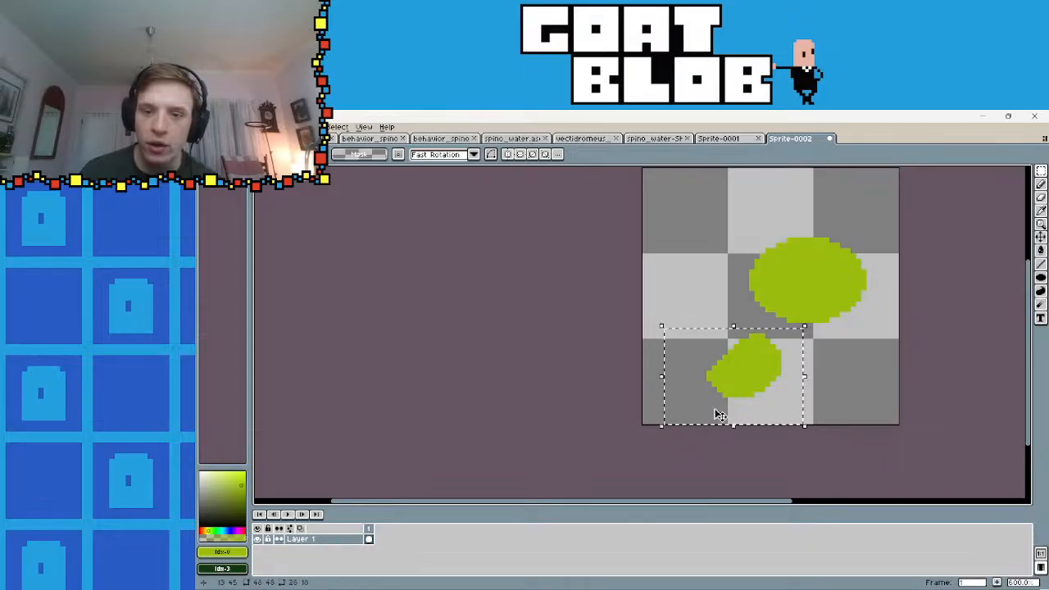
click(831, 357)
- Join the lower shape to the large ellipse by painting a yellow-green neck between them with the Pencil
click(1041, 184)
scroll(795, 365, up, 6)
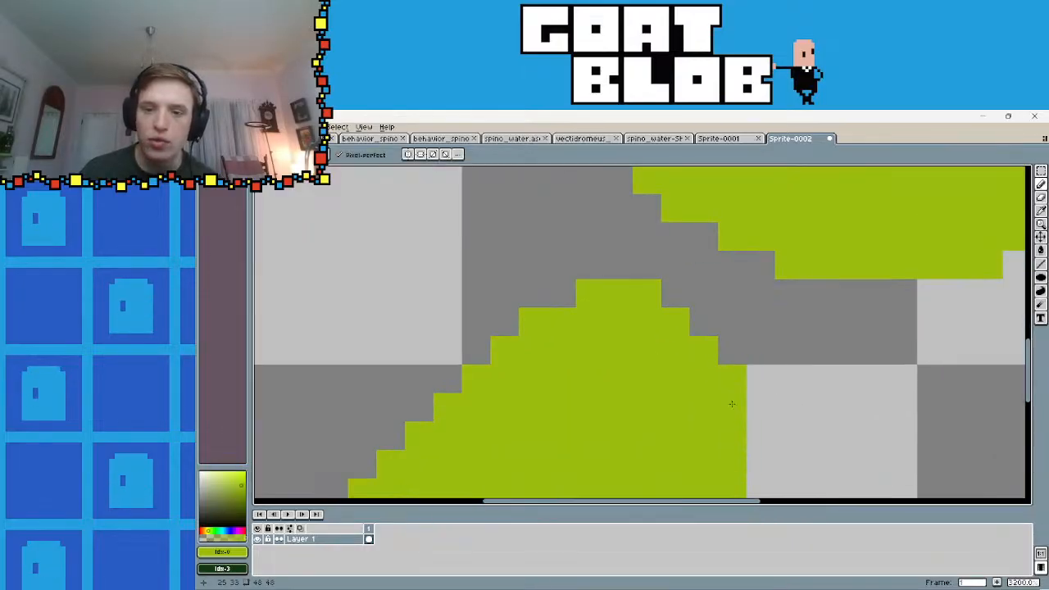
mouse_move(731, 403)
mouse_down()
mouse_move(748, 232)
mouse_move(648, 300)
mouse_move(630, 299)
mouse_move(702, 208)
mouse_move(709, 243)
mouse_move(692, 303)
mouse_move(731, 331)
mouse_move(672, 241)
mouse_up()
scroll(730, 321, down, 9)
scroll(730, 320, up, 6)
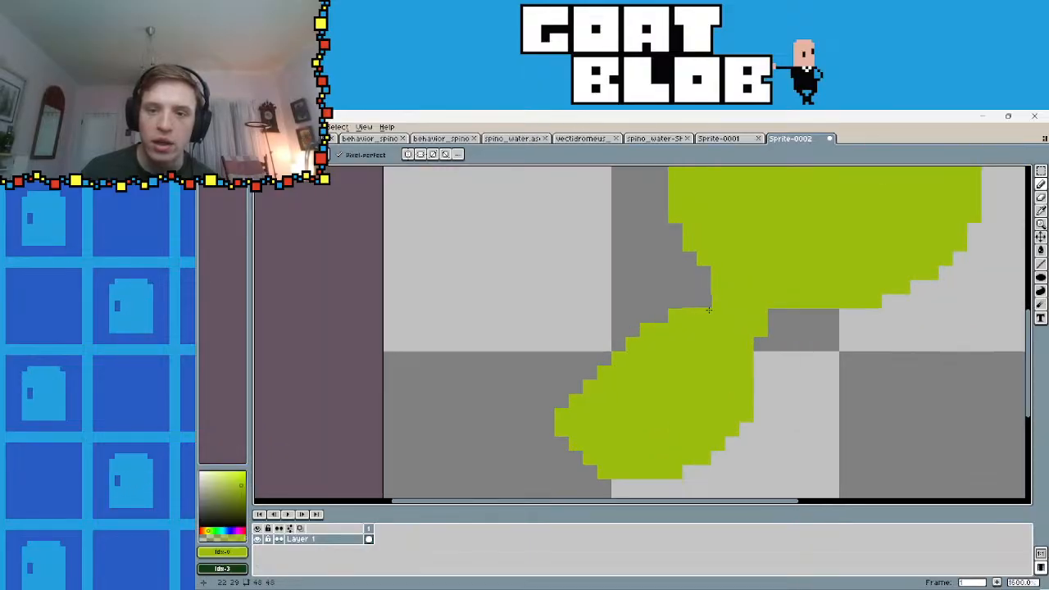
scroll(749, 363, down, 6)
scroll(749, 363, up, 3)
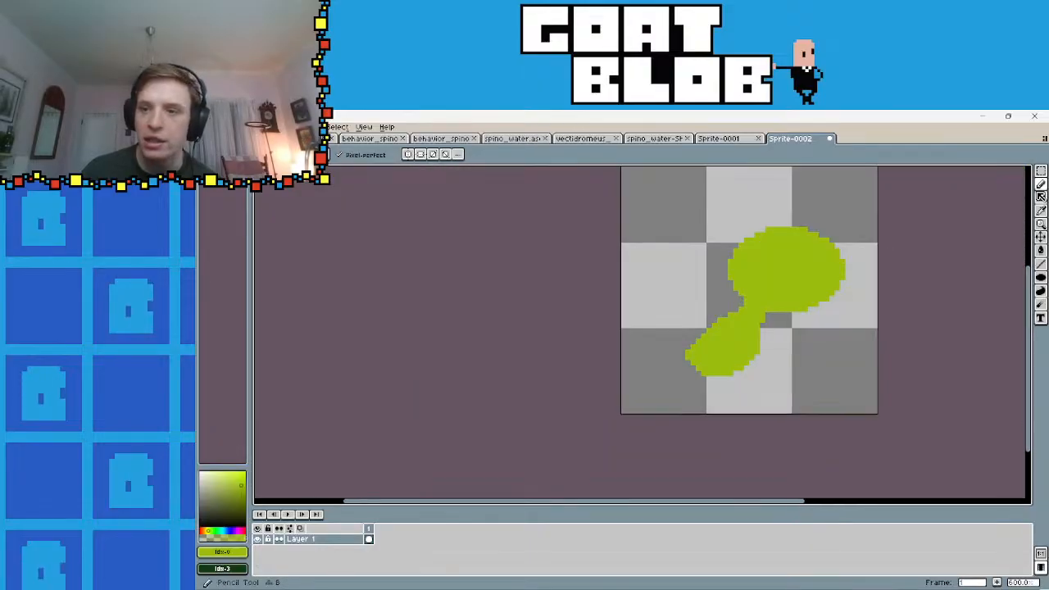
- Shift the lower shape and the pixel row at the top of the neck to the right using marquee selections, then deselect
click(1041, 170)
scroll(724, 336, up, 3)
drag(627, 296, 830, 429)
key(ctrl+d)
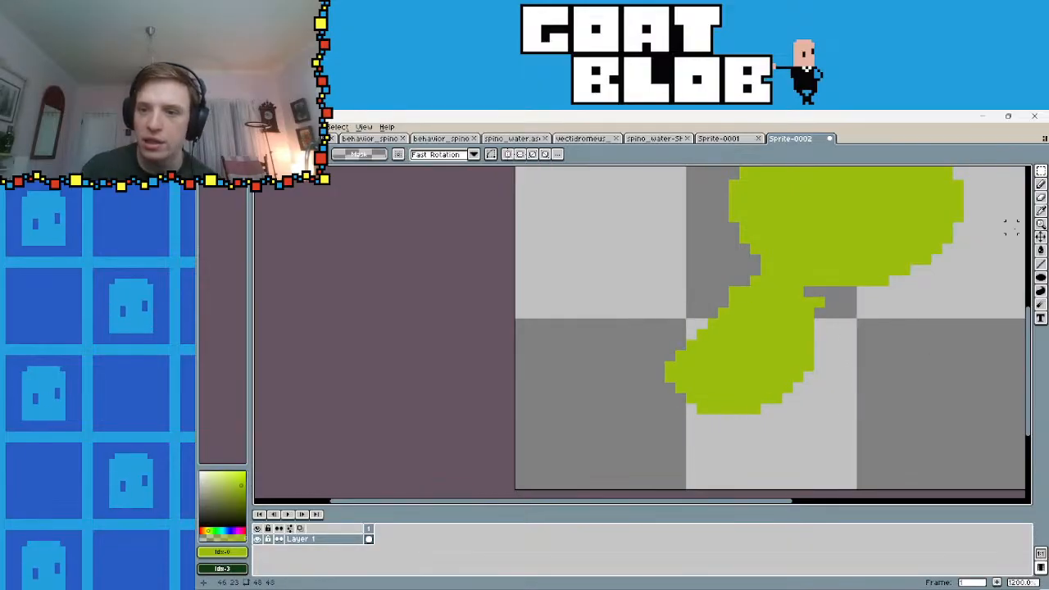
key(Right)
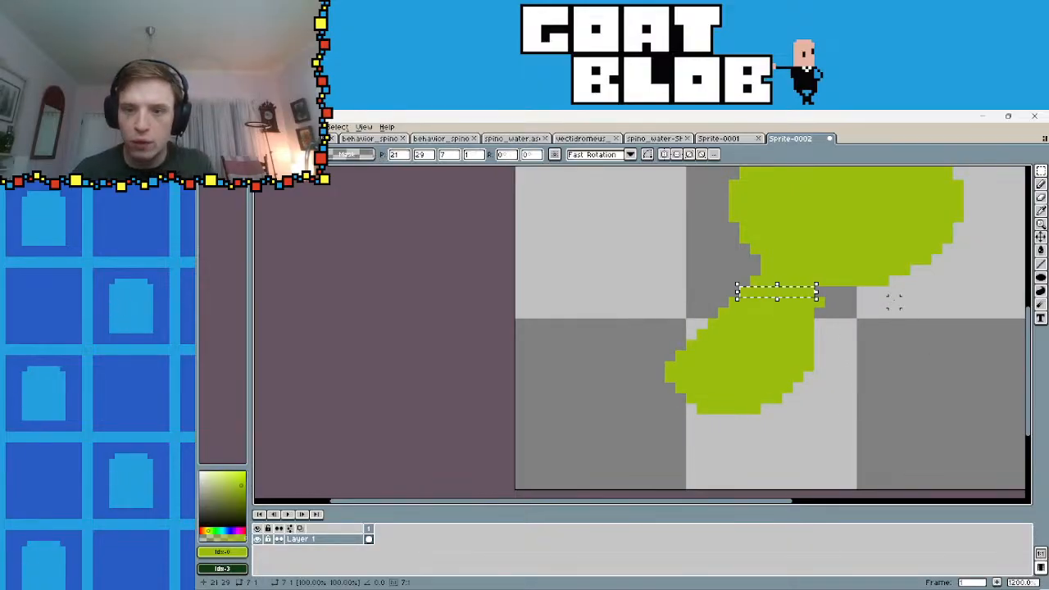
key(ctrl+d)
- Select the protruding pixel on the neck's right side, stretch it downward to a height of 14 px and deselect
scroll(862, 334, down, 2)
scroll(838, 318, up, 2)
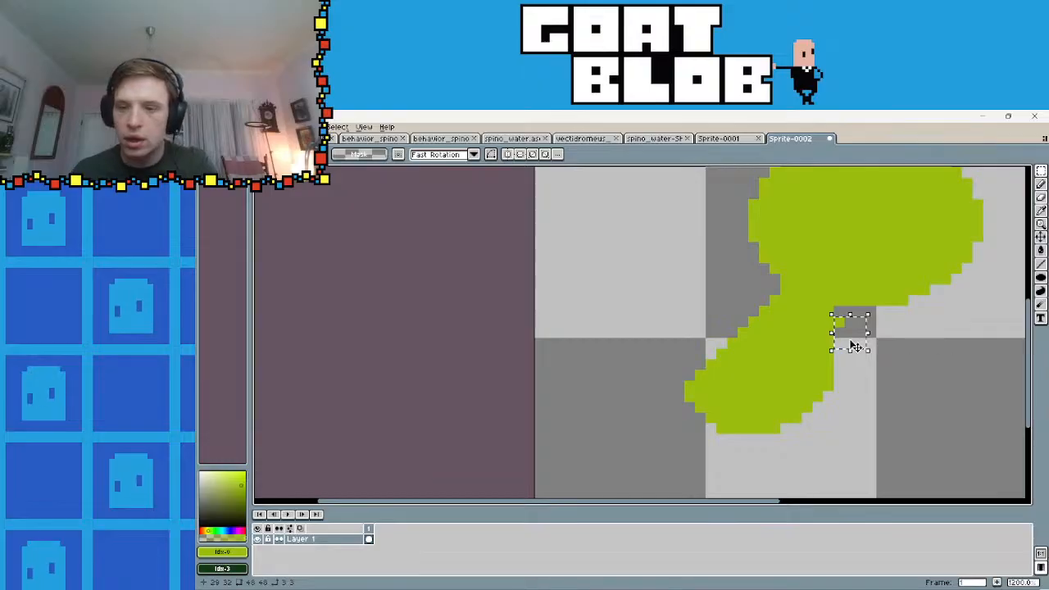
drag(852, 358, 855, 439)
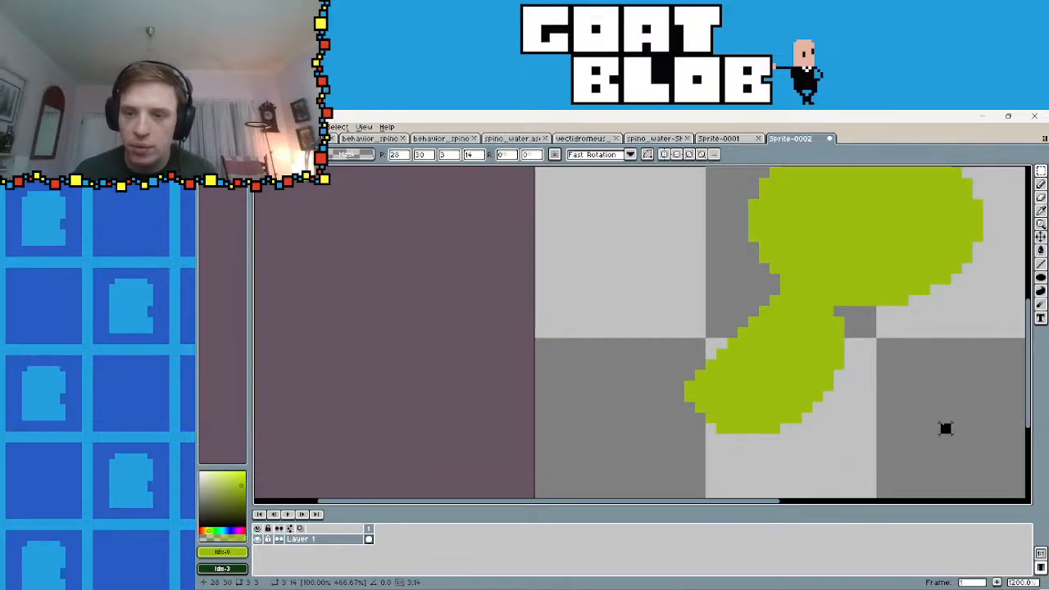
key(ctrl+d)
scroll(819, 344, down, 2)
scroll(755, 327, up, 1)
- Switch to Chrome and look at the Gen 10 starters reference to compare with the drawn silhouette
mouse_move(777, 580)
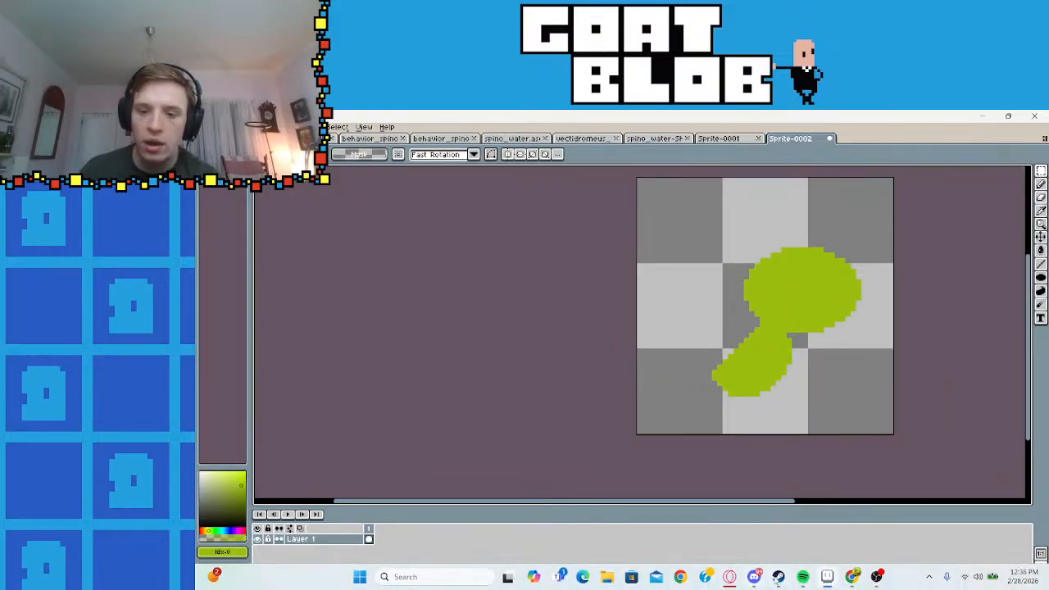
click(856, 579)
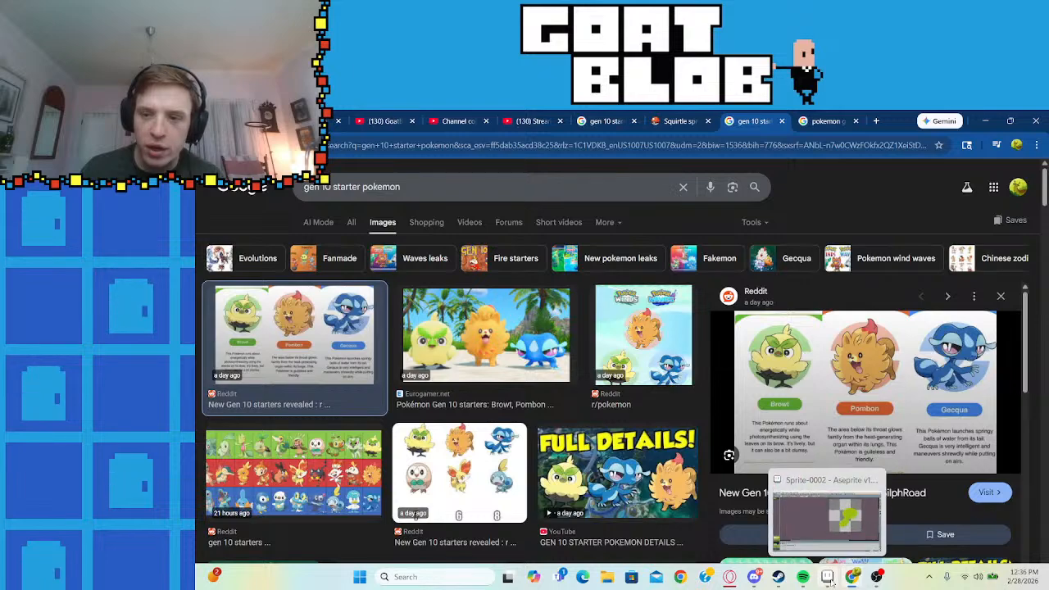
- Return to Aseprite, sample the silhouette's yellow-green for the Pencil, and check the Gen 10 starters reference in Chrome before returning to the canvas
click(829, 580)
scroll(803, 324, up, 2)
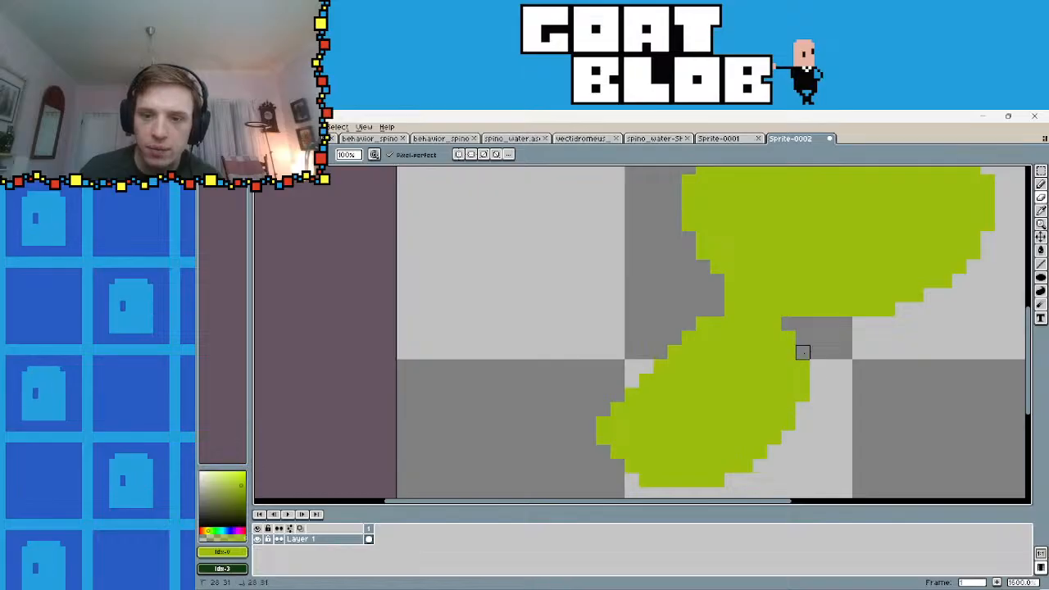
scroll(802, 353, down, 3)
scroll(799, 400, up, 1)
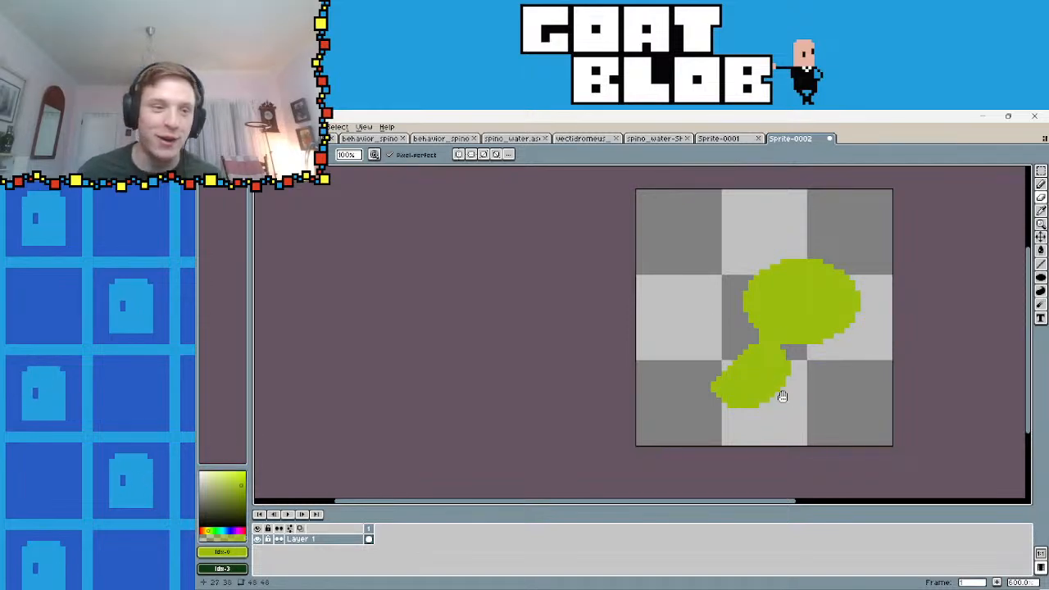
scroll(778, 400, up, 3)
click(1039, 211)
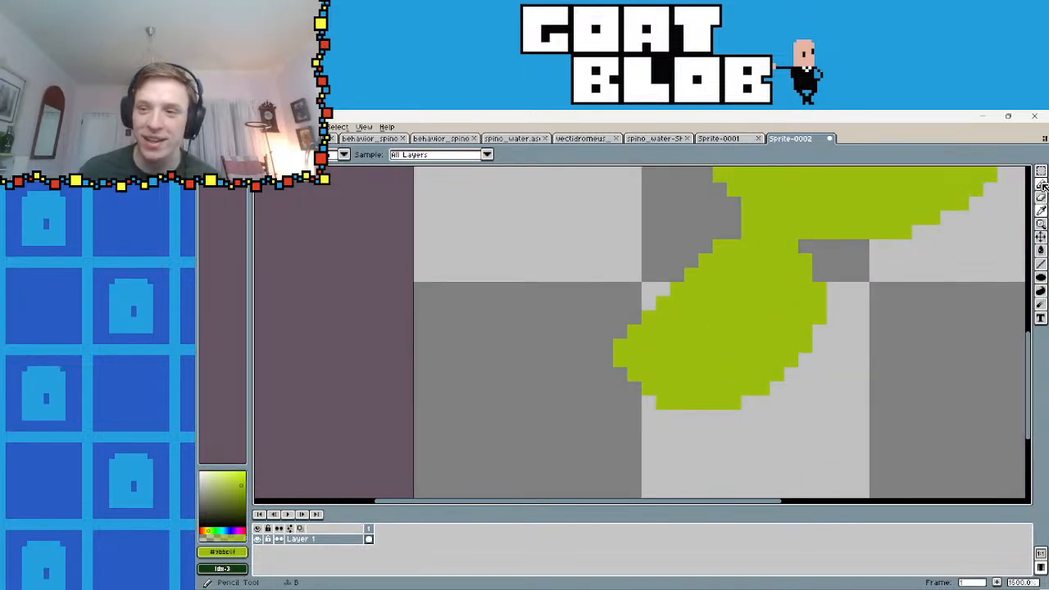
click(1040, 185)
scroll(638, 369, down, 1)
click(638, 369)
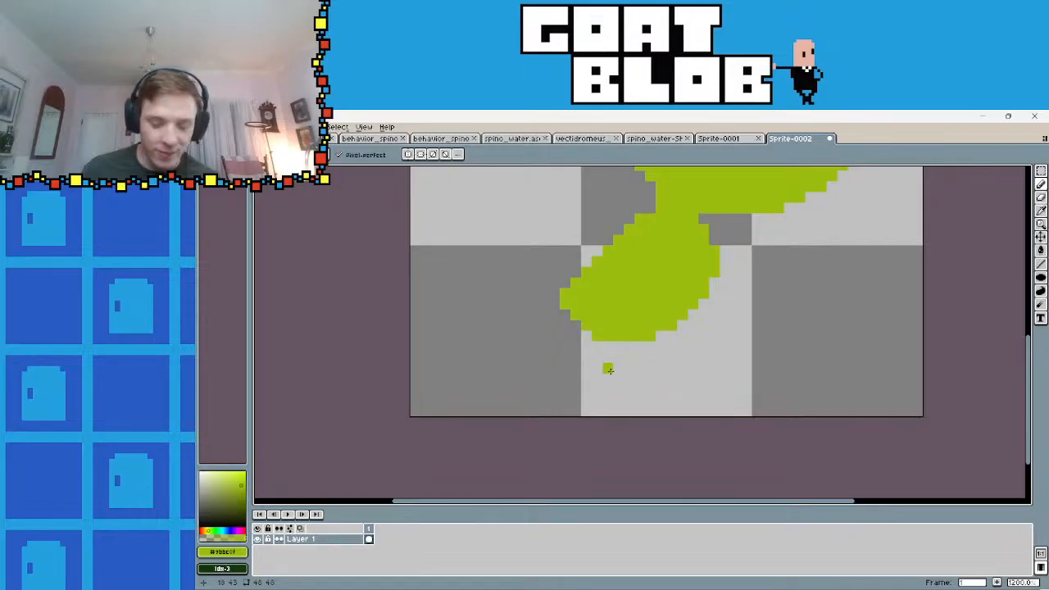
scroll(602, 359, up, 3)
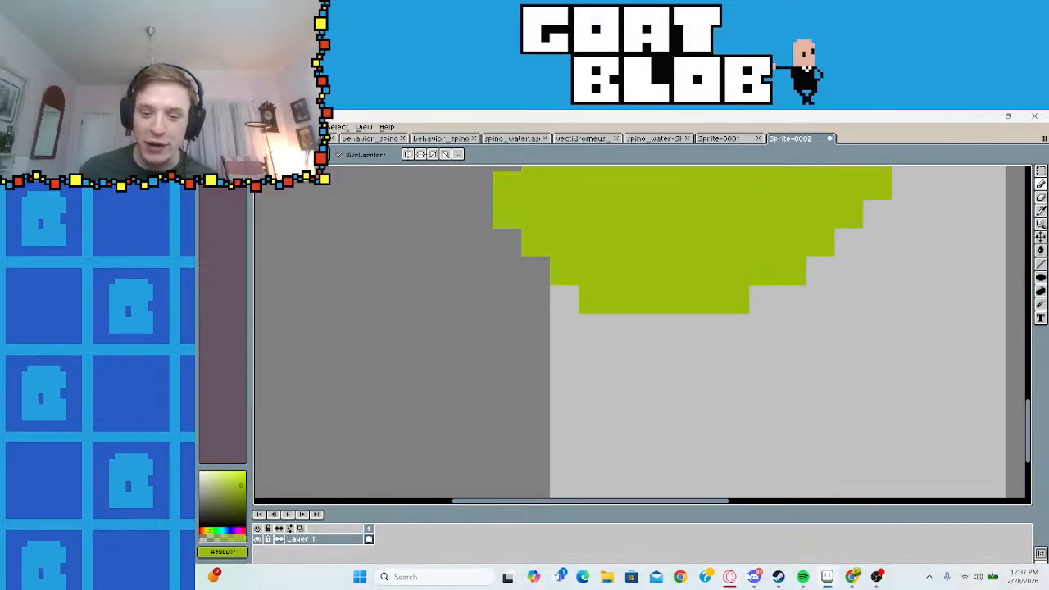
click(852, 577)
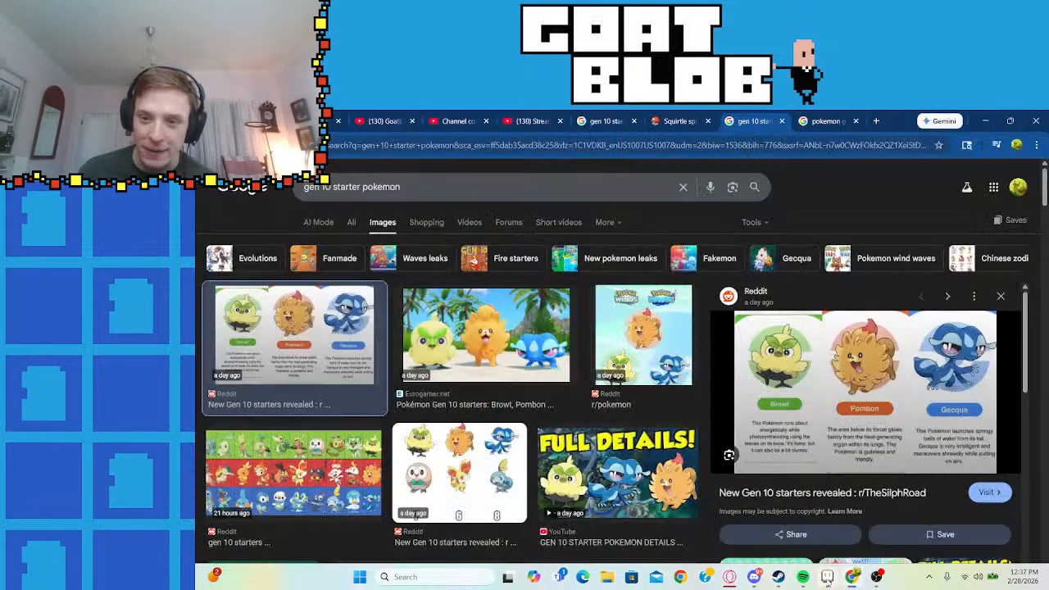
click(827, 577)
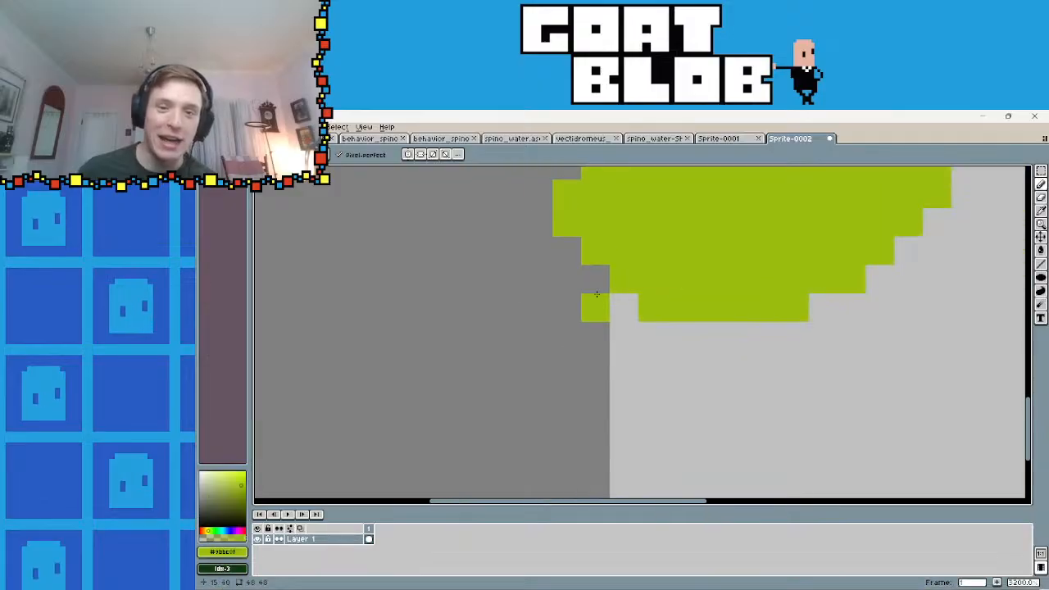
drag(653, 318, 603, 452)
drag(706, 375, 660, 421)
scroll(639, 373, down, 3)
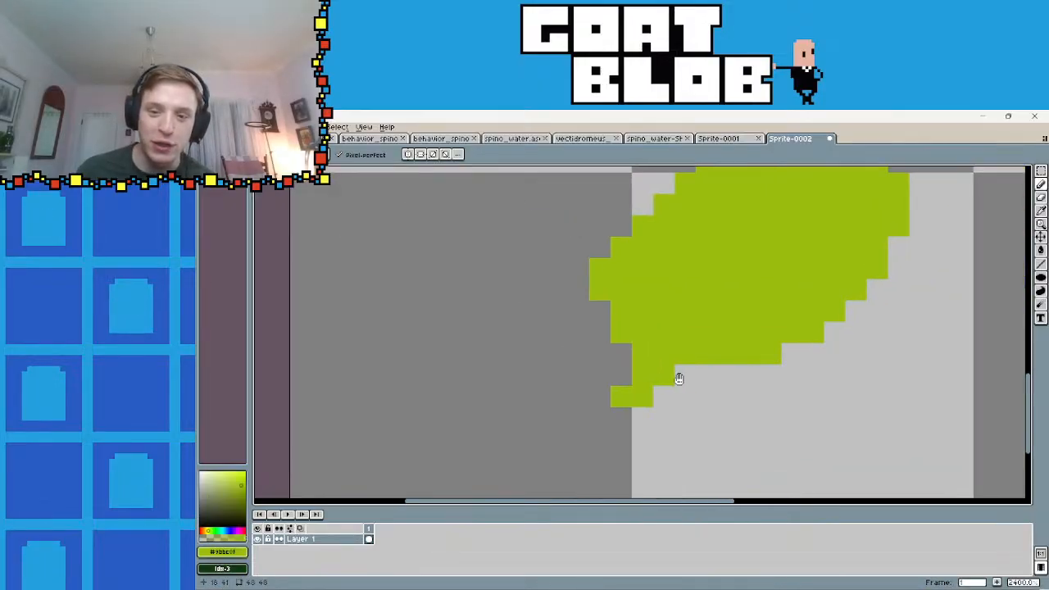
scroll(678, 375, up, 3)
scroll(693, 393, down, 5)
scroll(696, 405, up, 2)
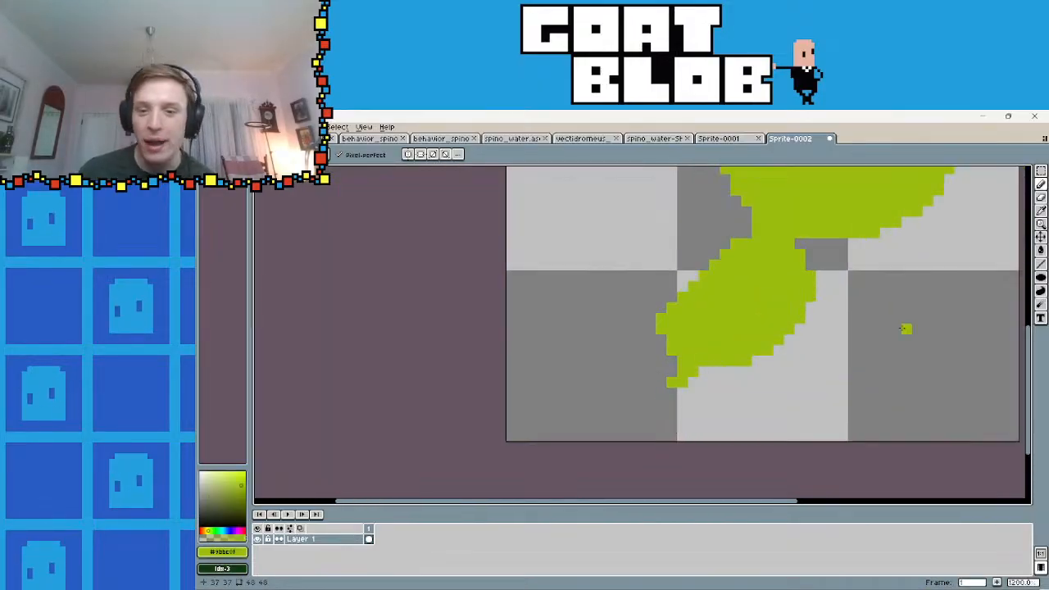
scroll(639, 351, up, 2)
key(ctrl+z)
key(ctrl+z)
key(ctrl+z)
key(ctrl+z)
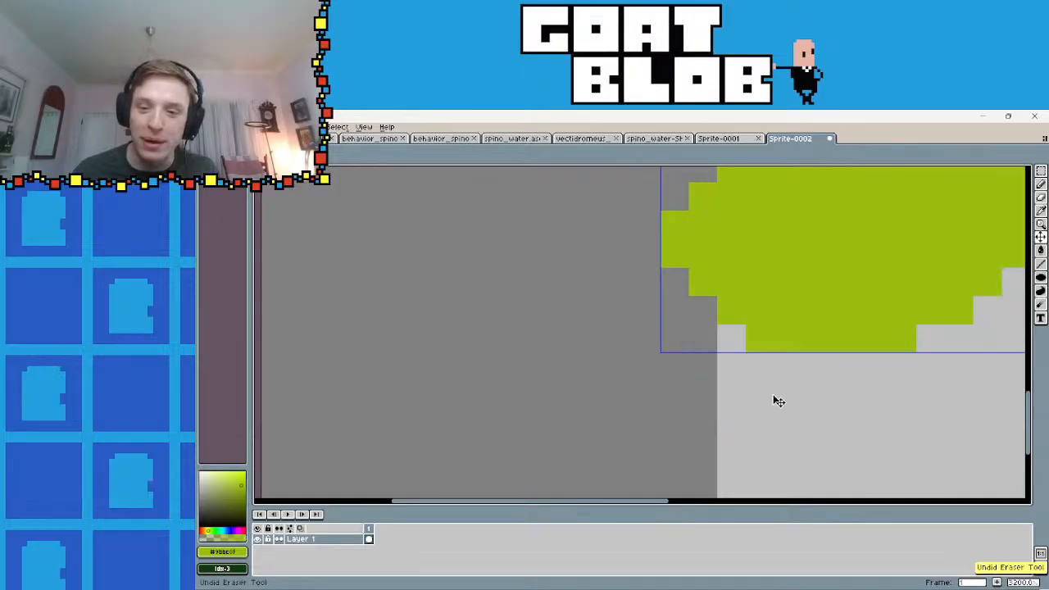
- Paint a short yellow-green rear leg with a forward-pointing foot under the body's lower-left end, undoing stray foot strokes
scroll(721, 328, down, 4)
scroll(703, 336, up, 5)
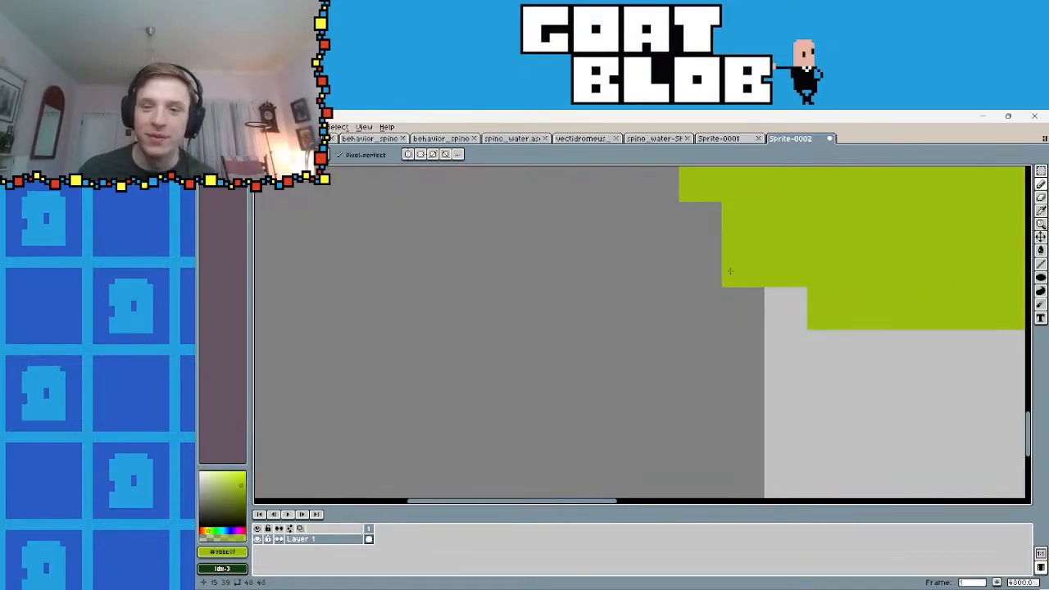
drag(729, 271, 744, 308)
click(777, 310)
mouse_move(828, 351)
mouse_down()
mouse_move(782, 355)
mouse_move(783, 391)
mouse_move(744, 394)
mouse_up()
scroll(744, 393, down, 3)
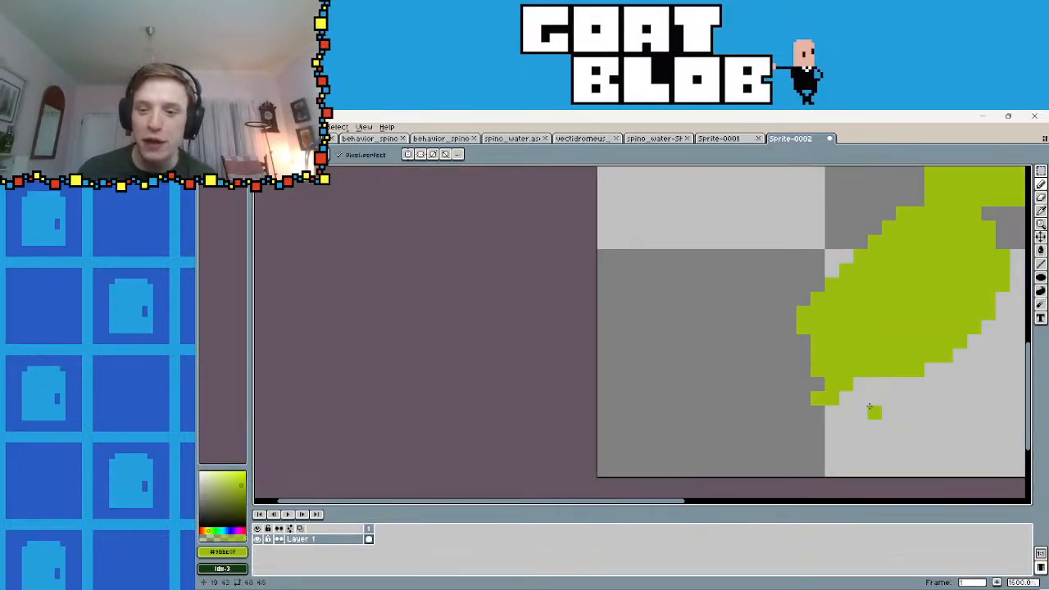
scroll(734, 415, up, 3)
click(702, 359)
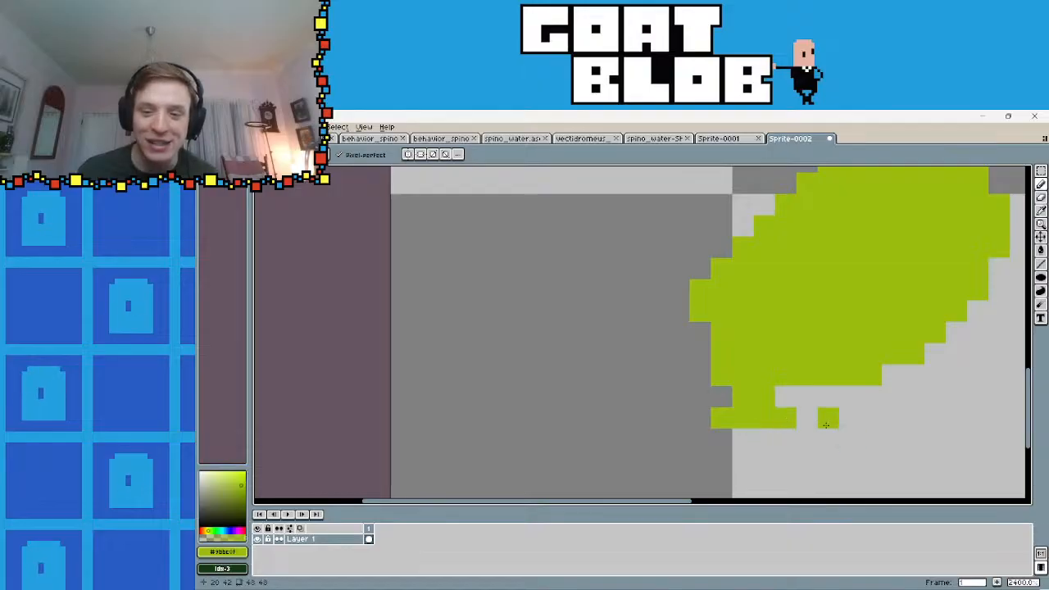
scroll(822, 426, down, 3)
scroll(783, 444, up, 4)
key(ctrl+z)
key(ctrl+z)
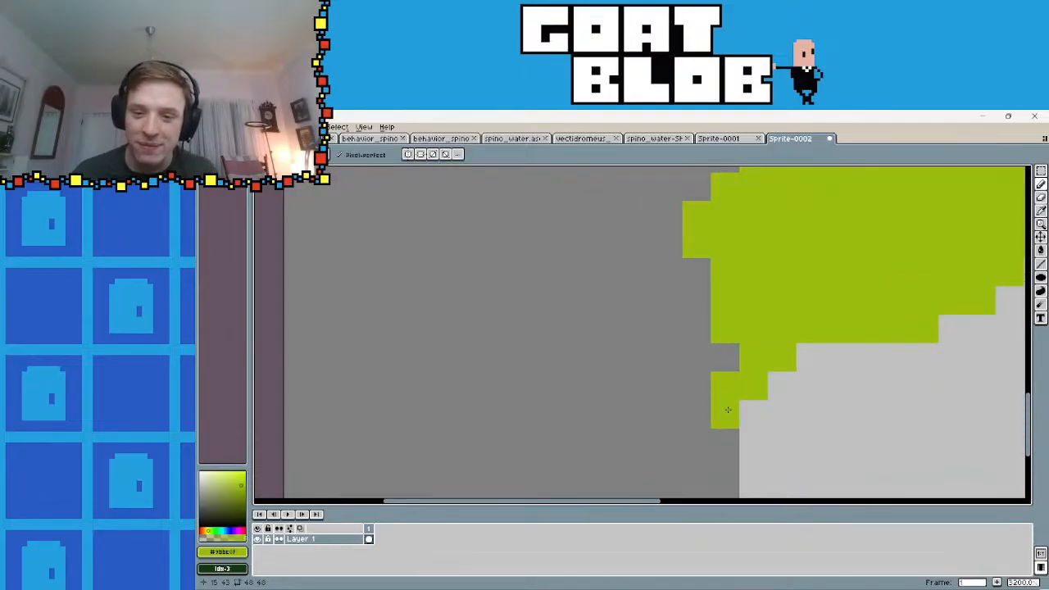
drag(728, 410, 783, 412)
- Widen the rear leg by adding yellow-green pixels along its left edge
scroll(887, 391, down, 8)
drag(882, 391, 841, 396)
scroll(808, 381, up, 10)
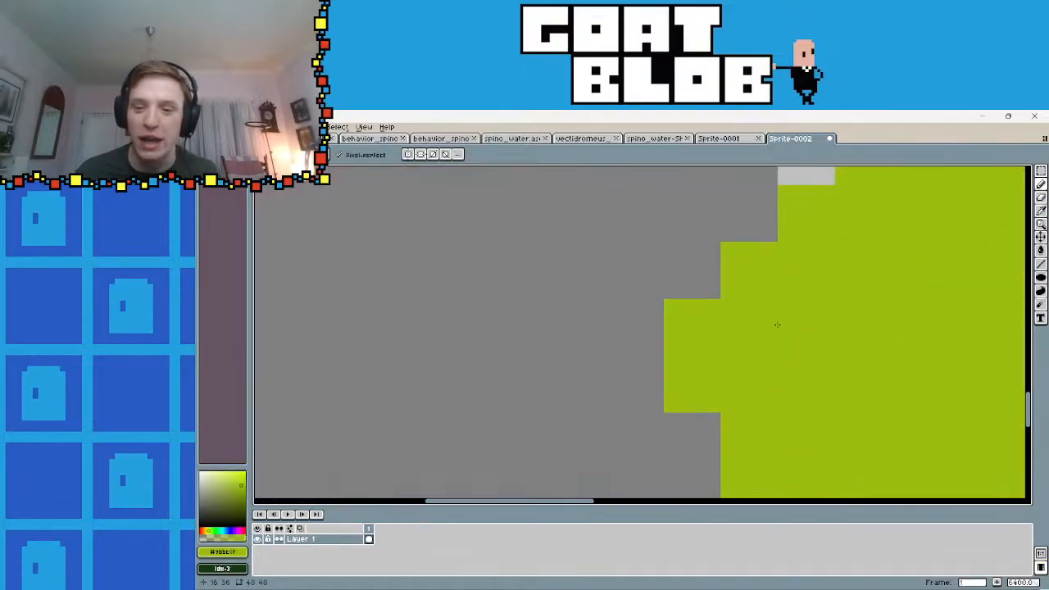
scroll(729, 431, down, 1)
drag(729, 431, 741, 316)
click(758, 434)
click(719, 408)
click(723, 434)
click(720, 365)
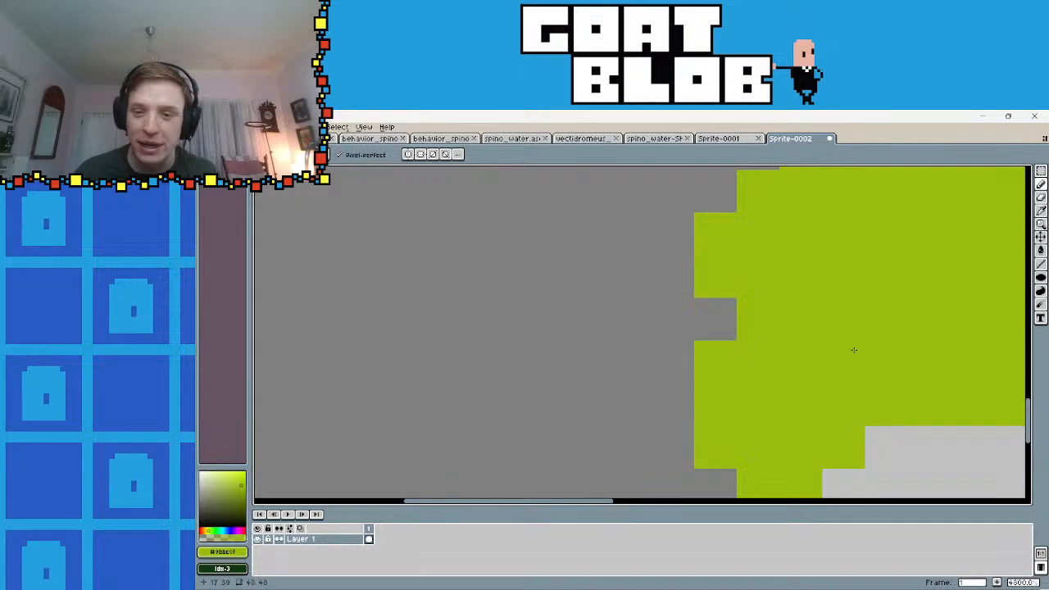
scroll(854, 350, down, 7)
scroll(873, 369, up, 5)
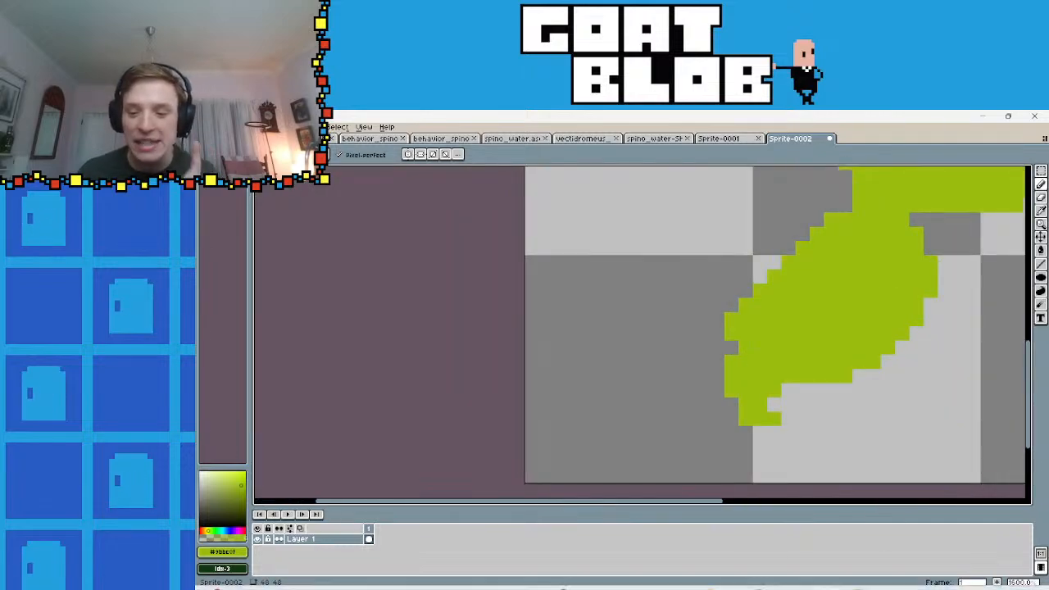
- Check the reference in Chrome, return to Aseprite and paint a second small leg and foot under the body, in front of the rear leg
click(852, 577)
click(826, 582)
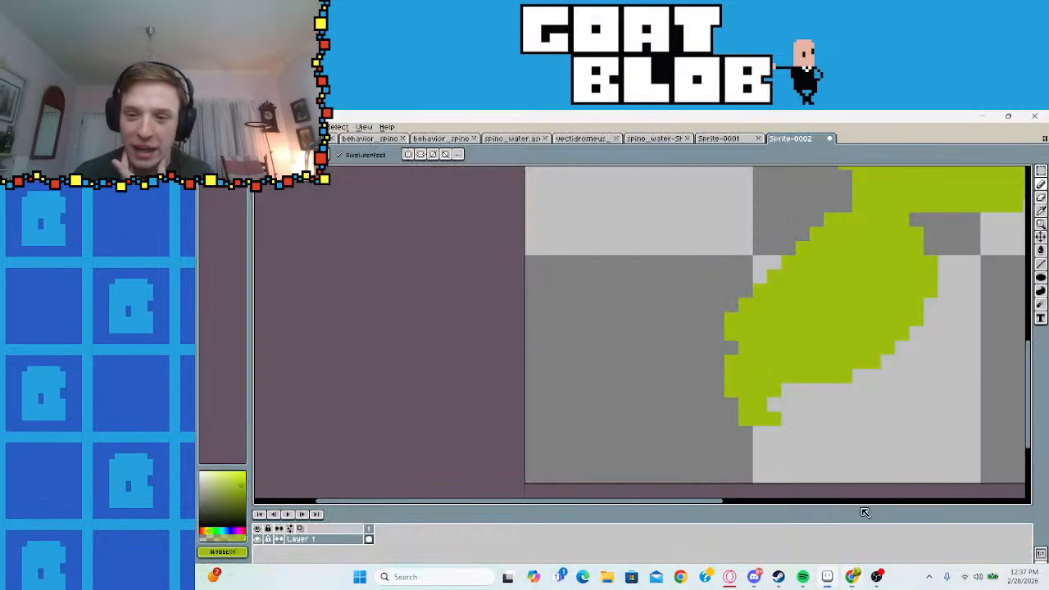
drag(856, 389, 699, 318)
scroll(696, 320, up, 4)
mouse_move(655, 378)
mouse_down()
mouse_move(727, 407)
mouse_move(654, 427)
mouse_move(783, 432)
mouse_move(712, 324)
mouse_move(736, 331)
mouse_move(780, 312)
mouse_move(776, 264)
mouse_up()
scroll(856, 301, down, 10)
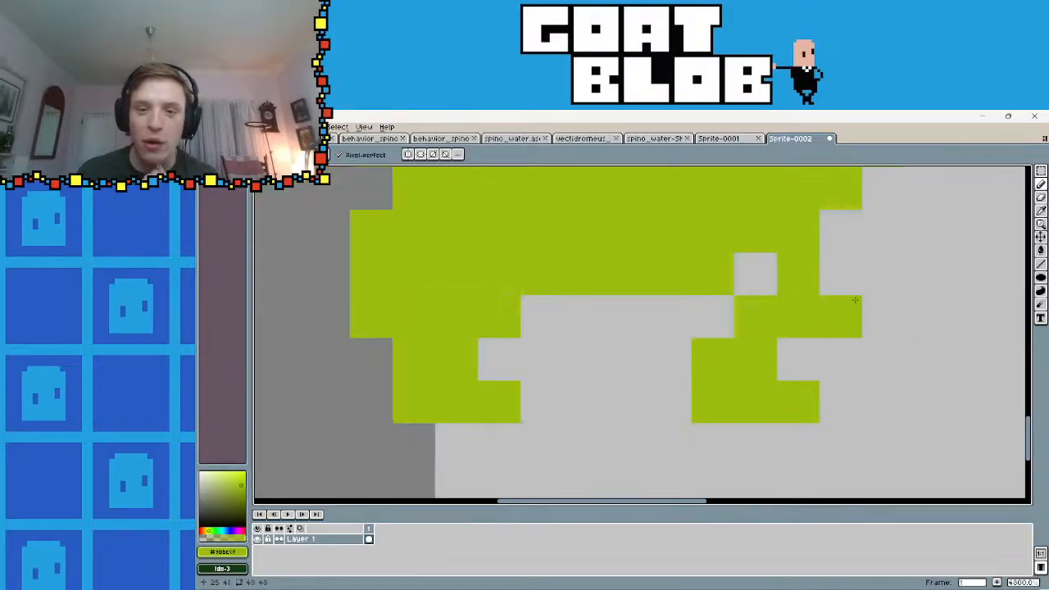
mouse_move(869, 314)
mouse_down()
mouse_move(820, 394)
mouse_move(783, 366)
mouse_up()
scroll(783, 367, up, 3)
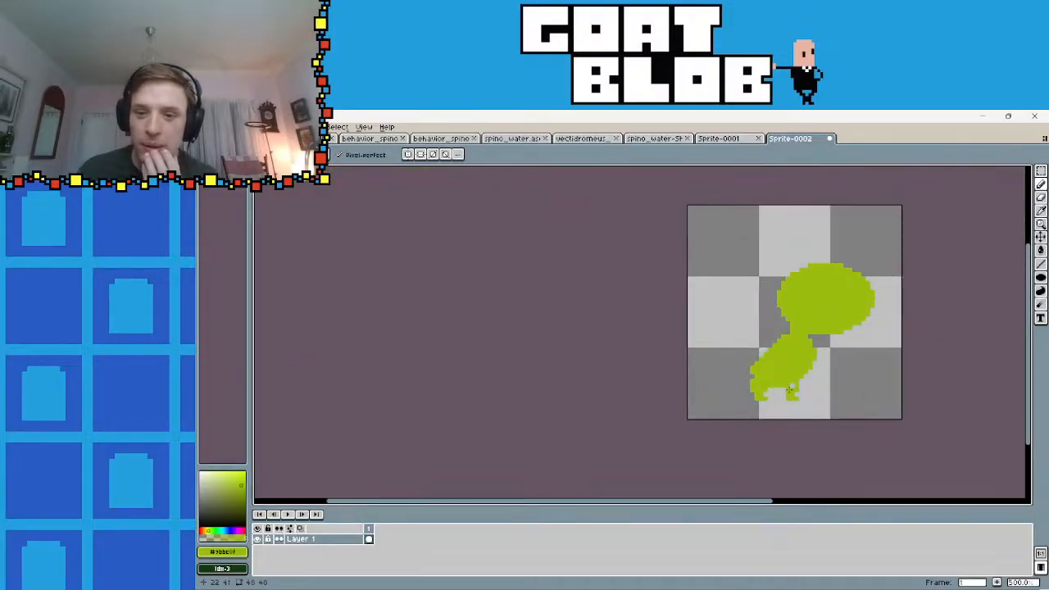
- Check the reference in Chrome again, then outline a large rounded tail in yellow-green behind the body in Aseprite
click(851, 578)
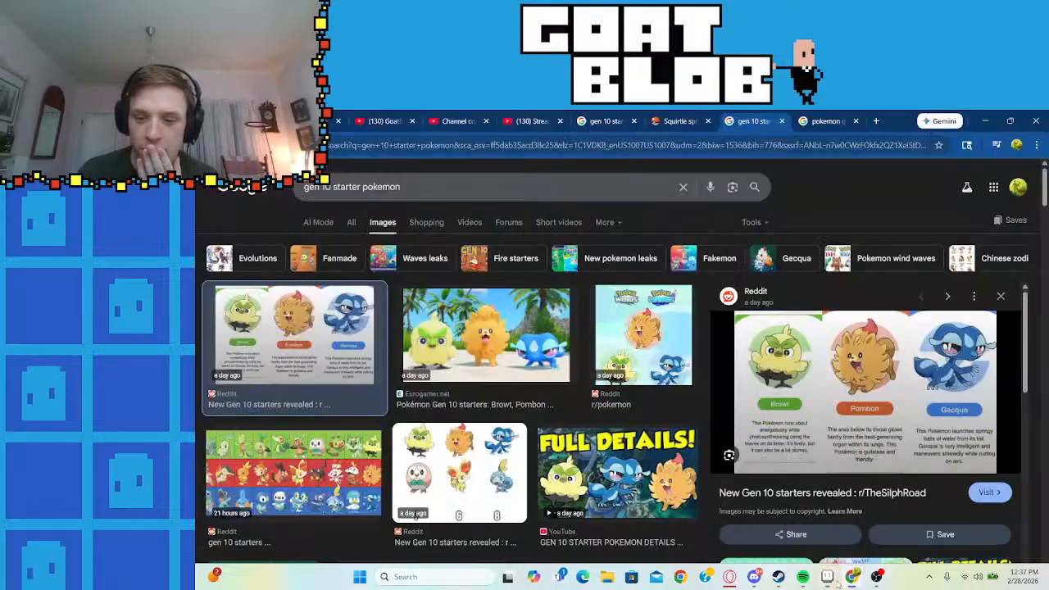
click(828, 578)
scroll(795, 381, up, 7)
mouse_move(746, 367)
mouse_down()
mouse_move(855, 317)
mouse_move(816, 251)
mouse_move(735, 203)
mouse_move(617, 217)
mouse_move(563, 251)
mouse_move(580, 249)
mouse_move(560, 224)
mouse_move(598, 334)
mouse_move(657, 406)
mouse_move(727, 421)
mouse_move(782, 408)
mouse_up()
scroll(667, 334, down, 4)
scroll(580, 247, up, 4)
scroll(873, 335, down, 4)
scroll(632, 344, up, 4)
- Mark the joint between tail and body in a darker green, and fill the tail outline with yellow-green using the Paint Bucket
right_click(213, 177)
click(1040, 251)
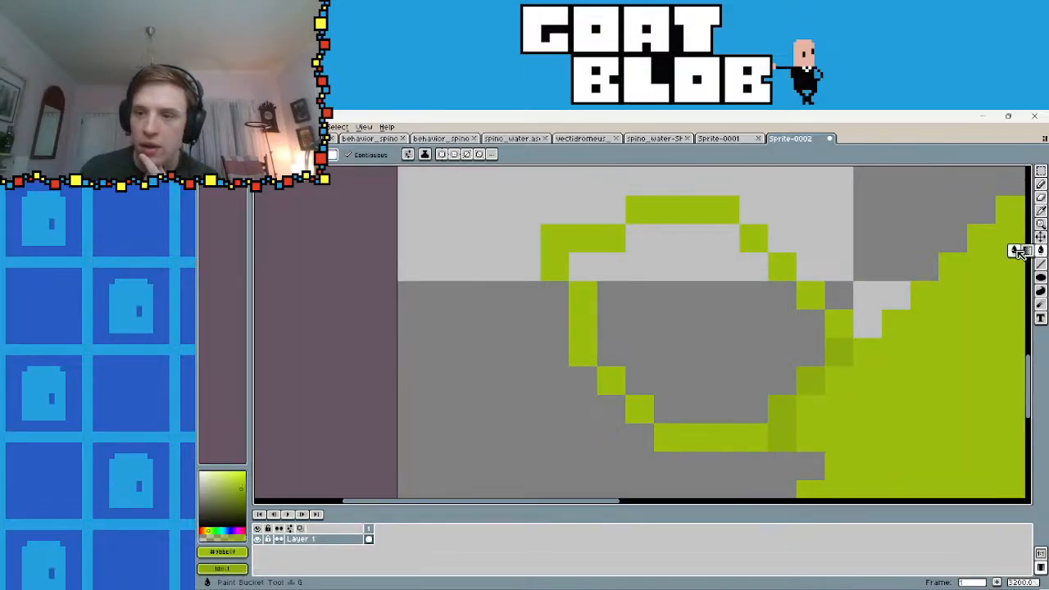
click(778, 348)
- Fill the gap at the top of the second leg with the Pencil and mark its joint to the body in darker green
scroll(856, 359, down, 8)
scroll(781, 367, up, 2)
drag(863, 358, 759, 382)
scroll(802, 394, up, 2)
scroll(735, 384, up, 3)
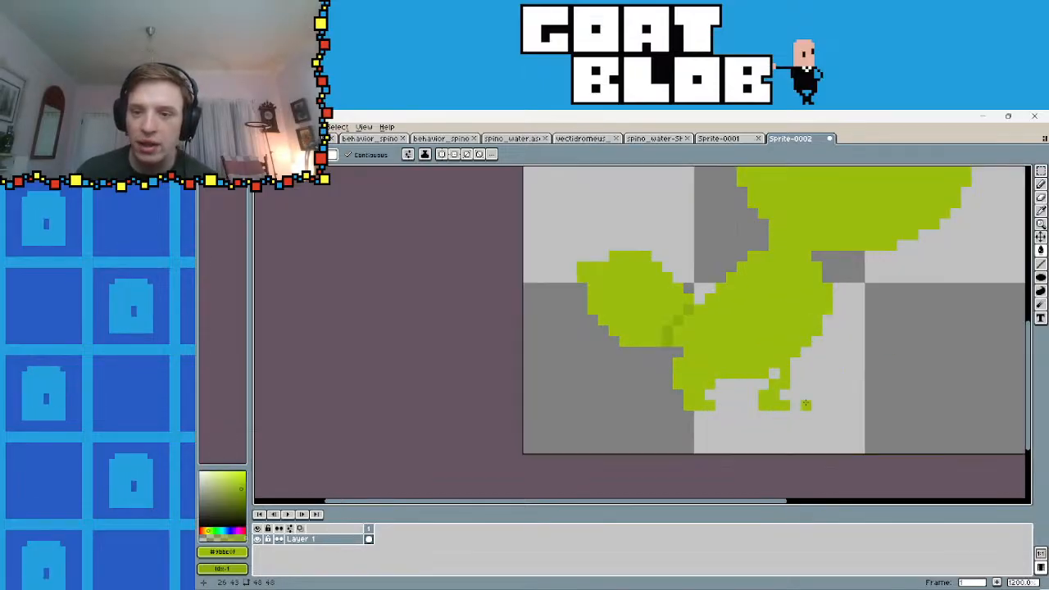
click(1041, 185)
scroll(768, 402, up, 4)
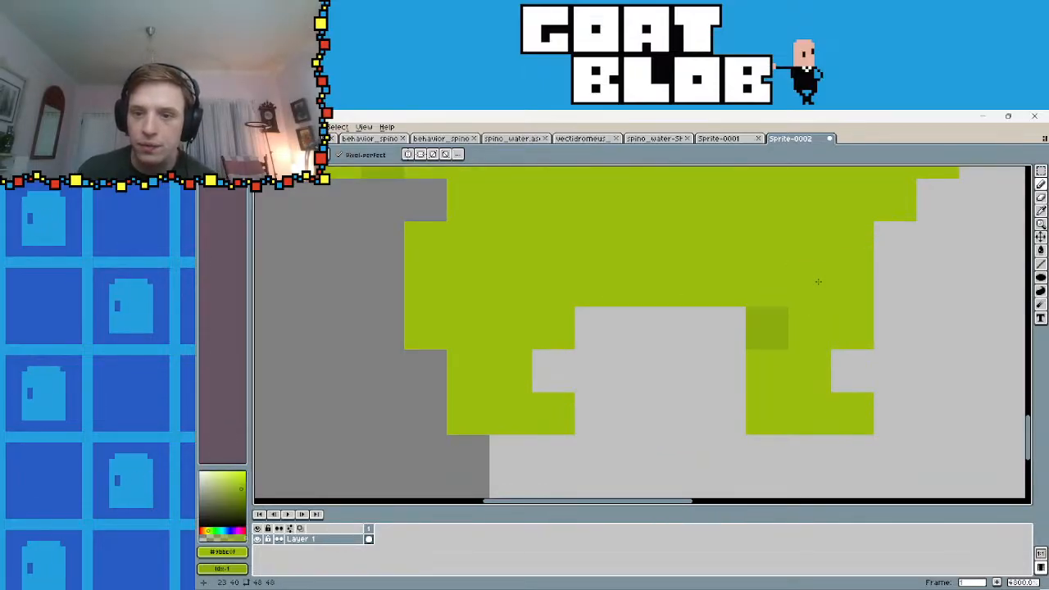
scroll(935, 337, down, 5)
scroll(935, 338, down, 4)
drag(944, 336, 894, 378)
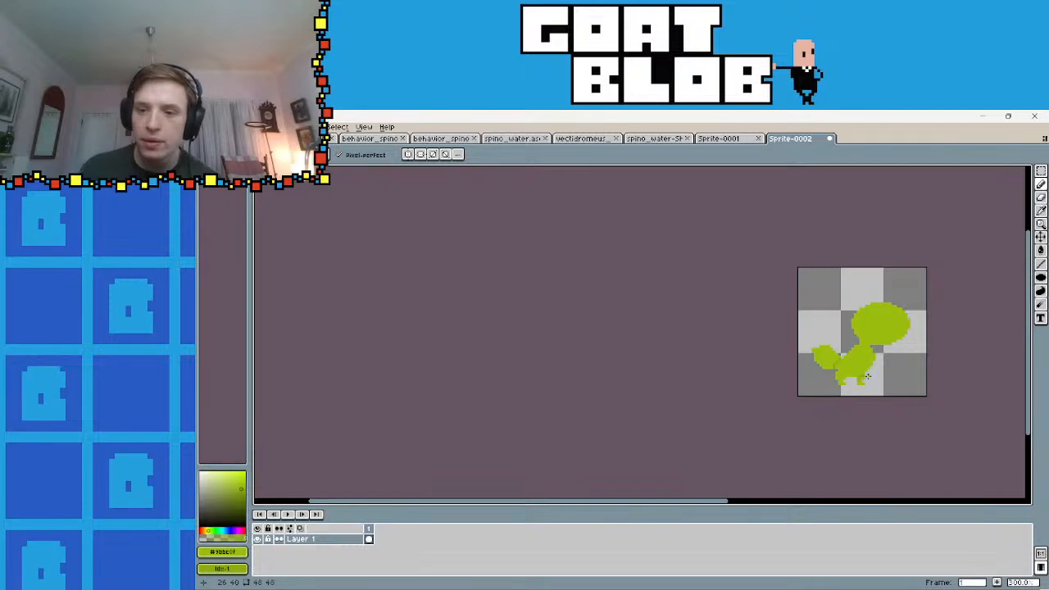
- Switch to Chrome to examine the reference's arm pose, then return to the body's front in Aseprite
mouse_move(742, 578)
click(853, 577)
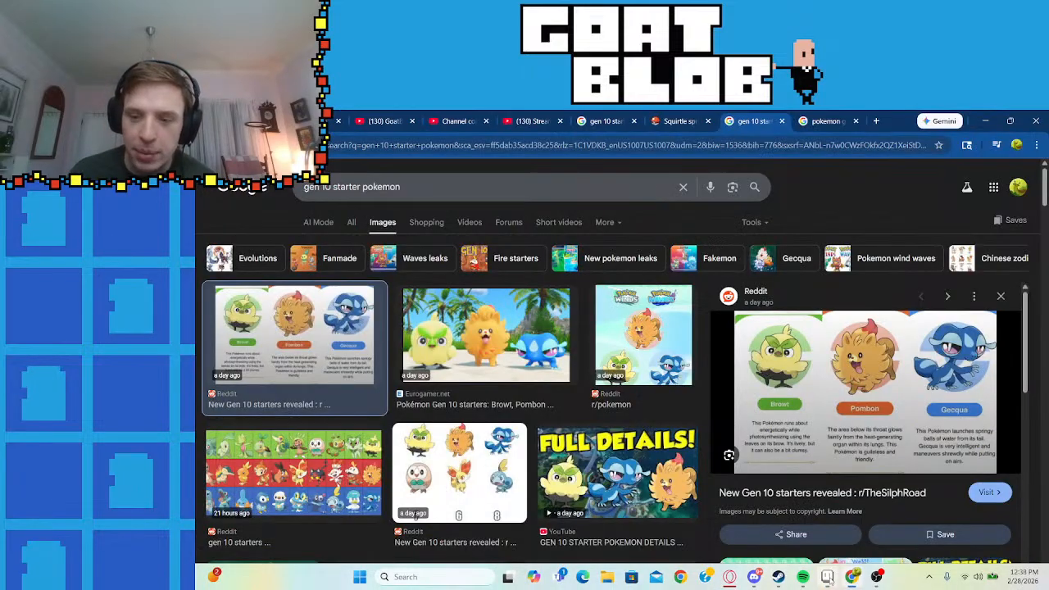
click(828, 578)
scroll(772, 355, up, 2)
drag(853, 364, 666, 314)
scroll(733, 336, up, 5)
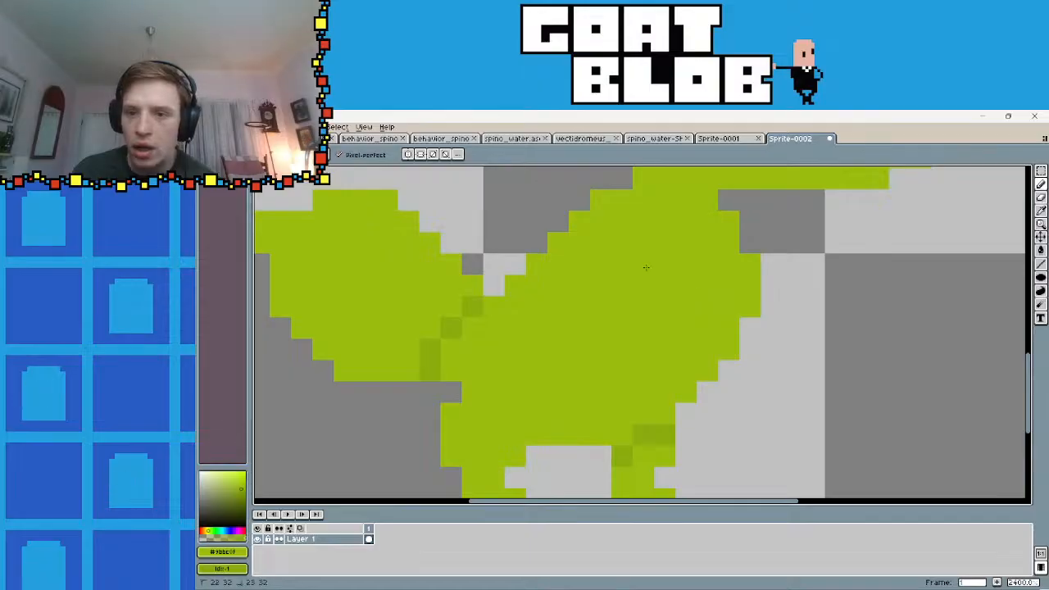
drag(645, 267, 897, 286)
key(ctrl+z)
key(ctrl+z)
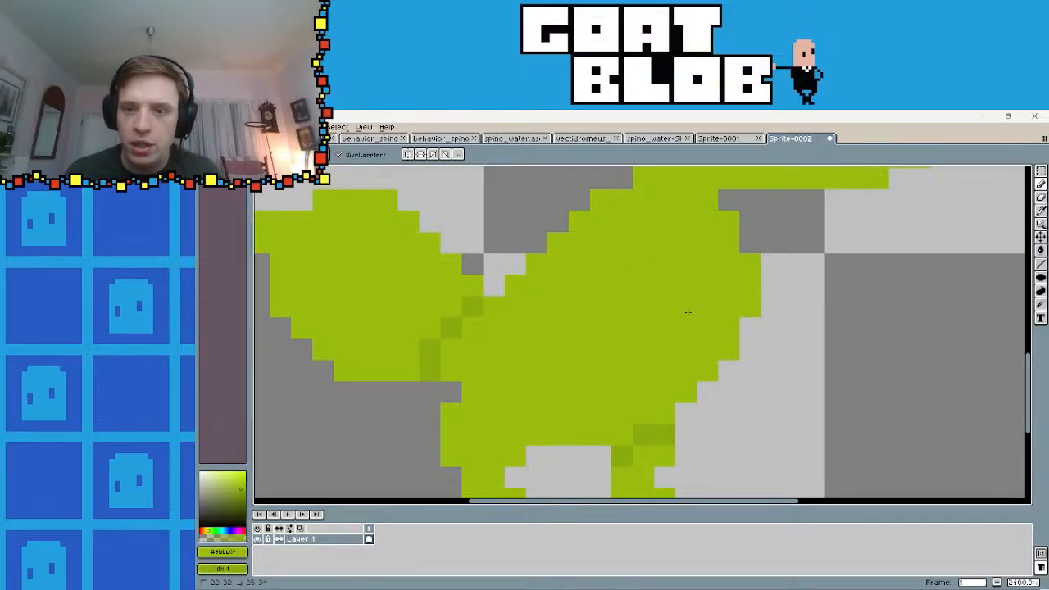
drag(741, 328, 885, 328)
key(ctrl+z)
drag(741, 327, 885, 327)
scroll(844, 386, down, 3)
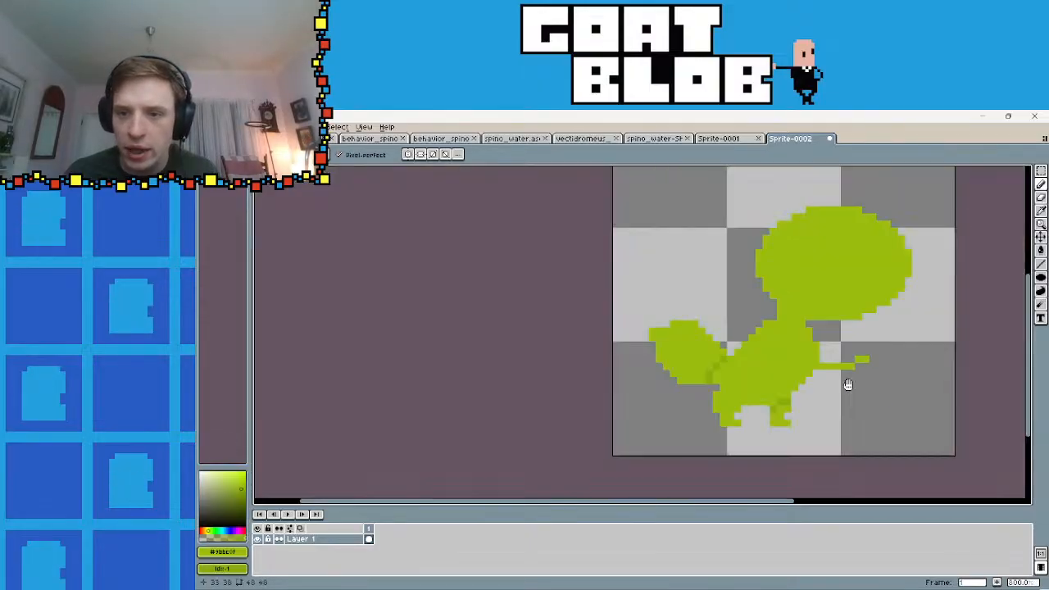
scroll(873, 332, up, 4)
key(ctrl+z)
- Paint a thick yellow-green arm extending from the body's front edge, with its hand raised at the end
mouse_move(738, 310)
mouse_down()
mouse_move(855, 301)
mouse_move(852, 350)
mouse_move(739, 385)
mouse_up()
drag(790, 362, 836, 304)
scroll(820, 381, down, 4)
scroll(819, 382, up, 1)
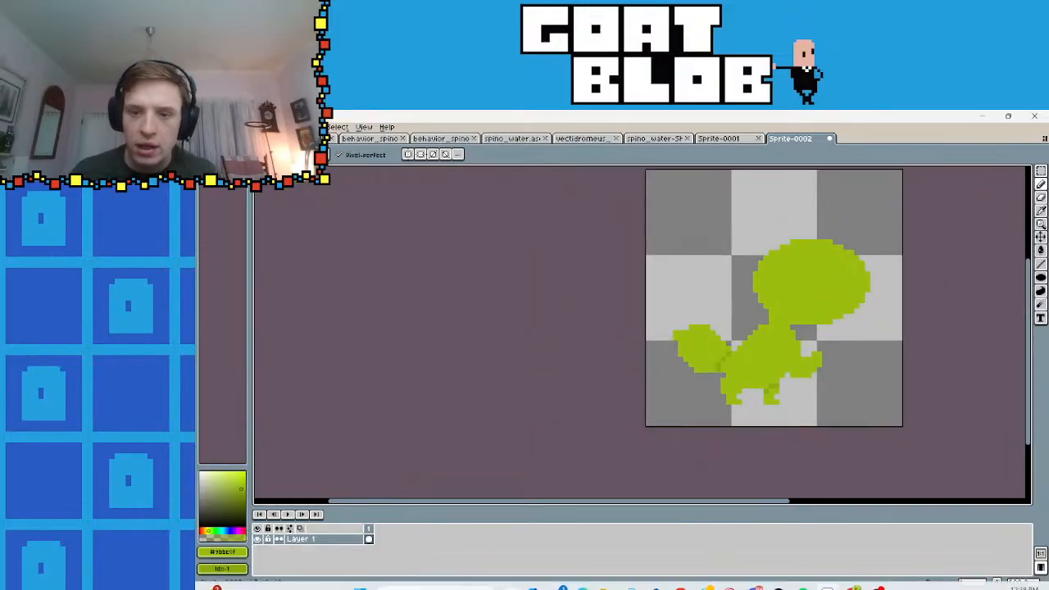
- Check the reference in Chrome, then paint a slanted limb with a foot below the arm, shade its joint darker green and trim the foot
click(852, 576)
mouse_move(828, 576)
click(826, 541)
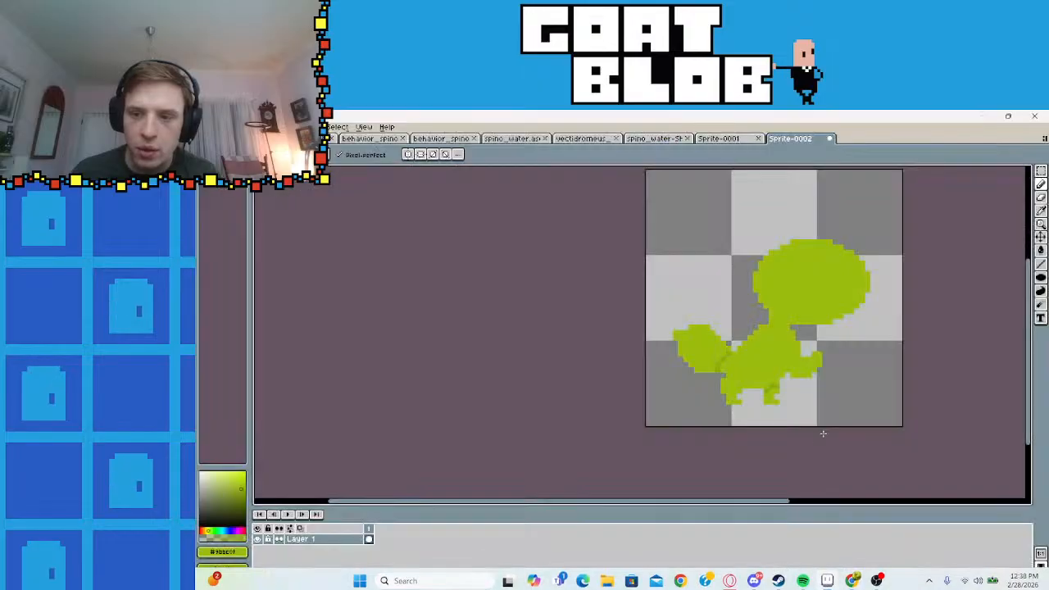
scroll(677, 327, up, 4)
click(677, 327)
mouse_move(677, 327)
mouse_down()
mouse_move(744, 427)
mouse_move(839, 432)
mouse_move(807, 384)
mouse_move(761, 379)
mouse_move(814, 418)
mouse_move(754, 345)
mouse_move(716, 328)
mouse_move(664, 278)
mouse_move(660, 259)
mouse_move(609, 258)
mouse_move(596, 208)
mouse_up()
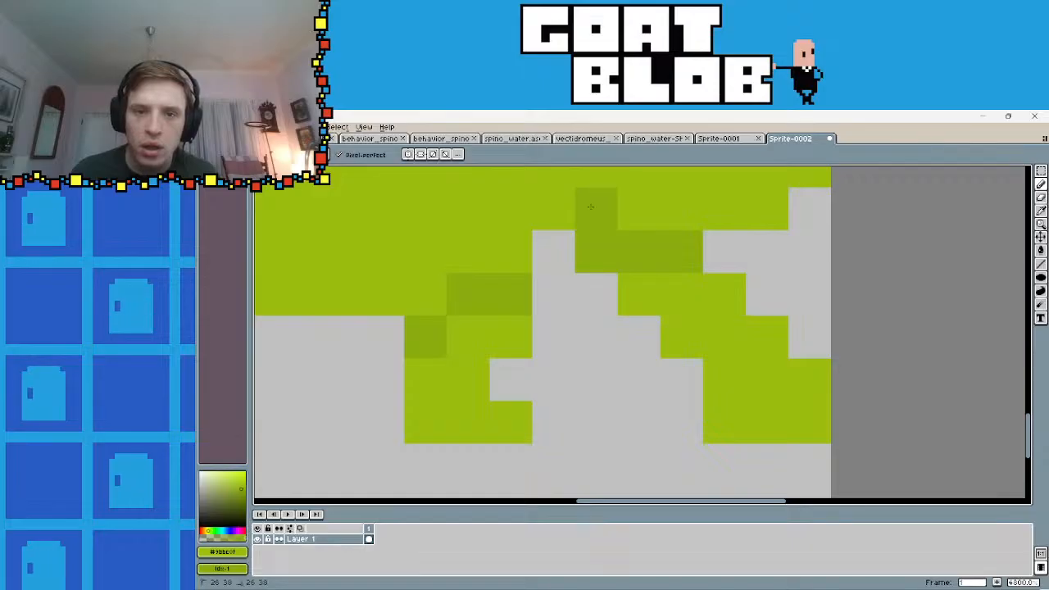
scroll(820, 395, down, 8)
scroll(820, 395, down, 1)
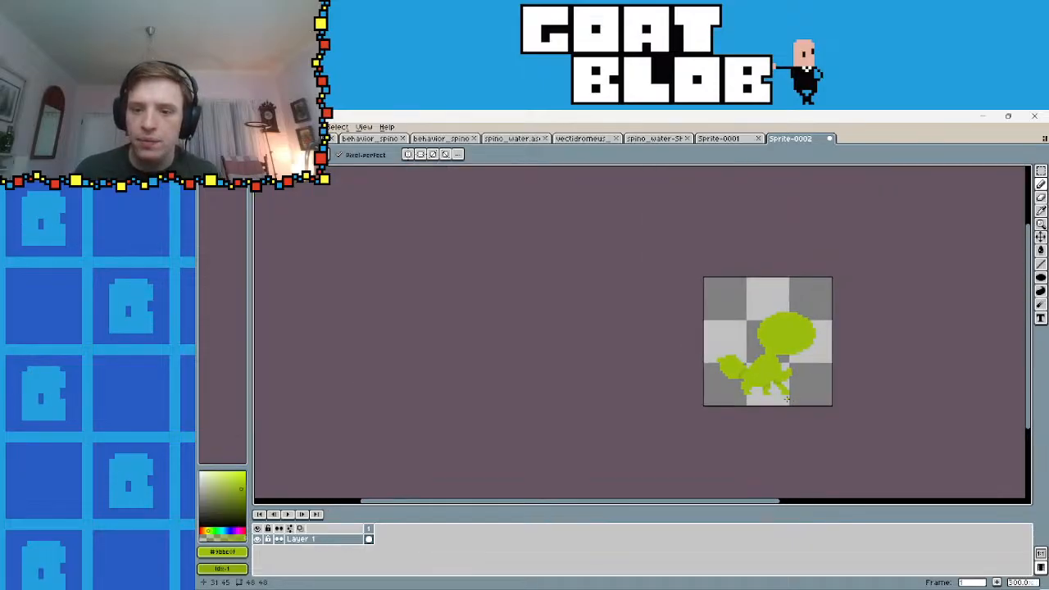
scroll(799, 386, up, 5)
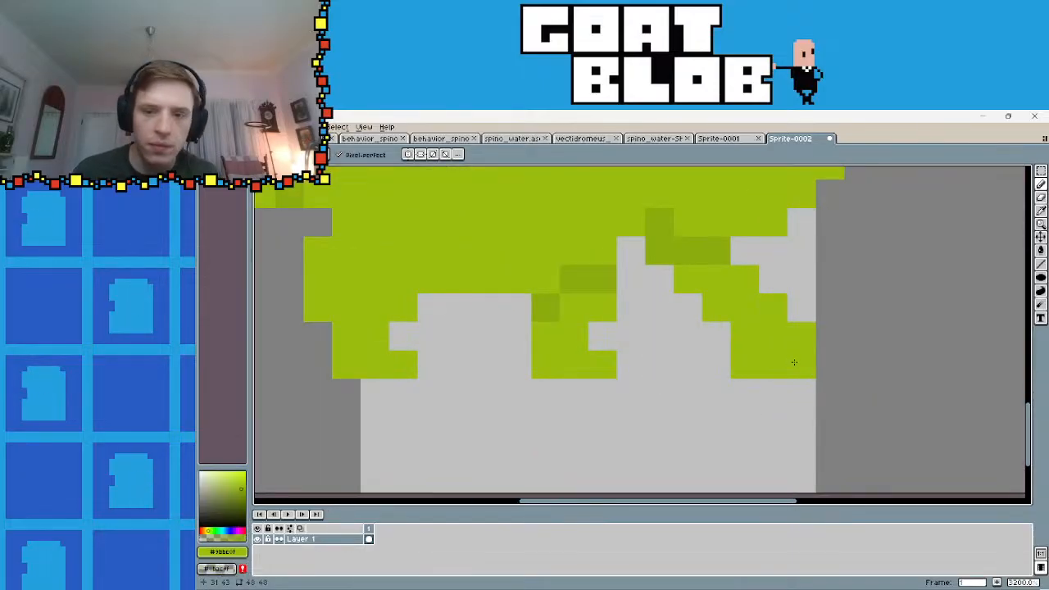
key(ctrl+z)
scroll(832, 365, down, 7)
scroll(770, 402, up, 4)
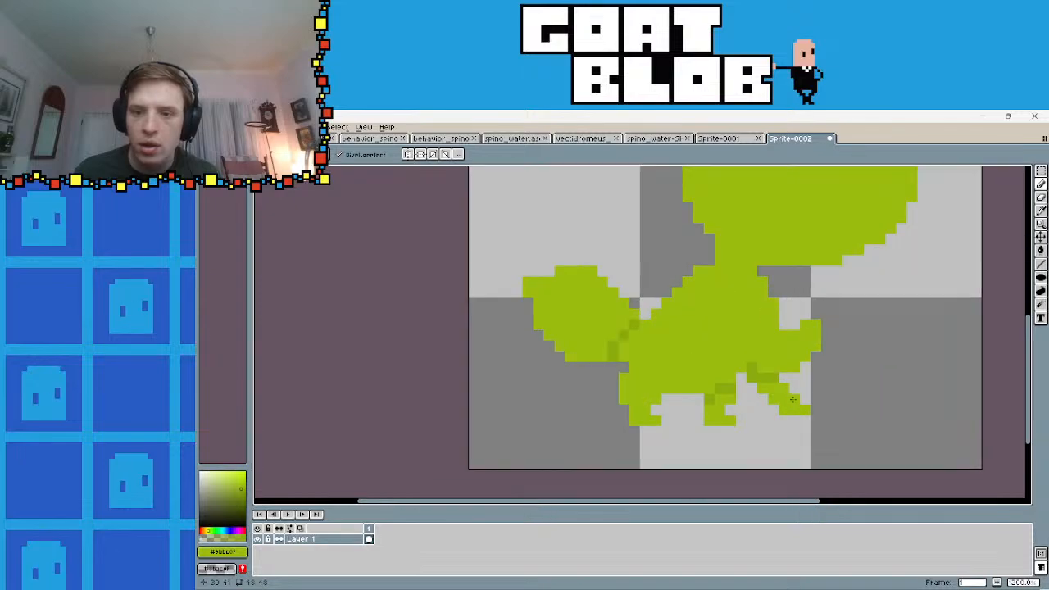
- Extend the lower limb's darker green joint line diagonally up into the body, undoing and repainting the first attempt
scroll(792, 399, up, 5)
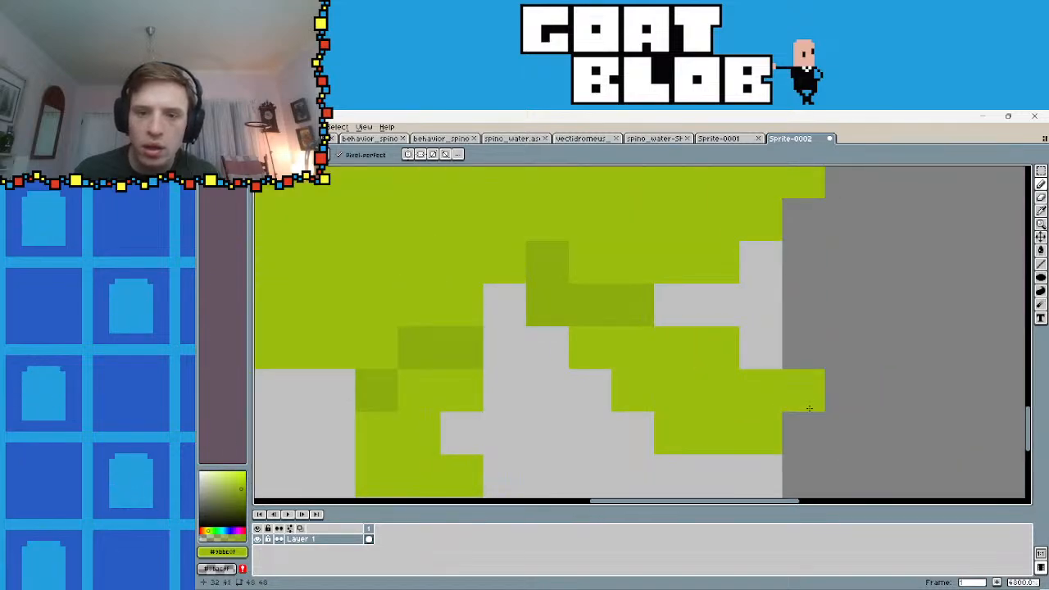
scroll(857, 357, down, 6)
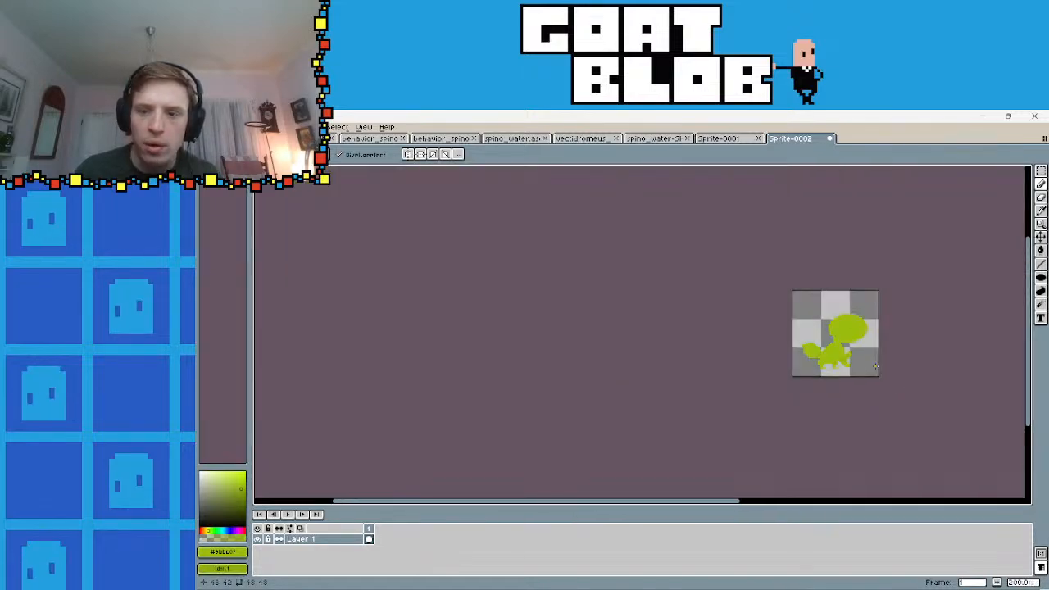
mouse_move(875, 387)
mouse_down()
mouse_move(791, 395)
mouse_move(735, 377)
mouse_move(658, 344)
mouse_move(599, 270)
mouse_up()
scroll(700, 348, up, 9)
scroll(889, 334, down, 7)
drag(936, 333, 830, 353)
scroll(769, 345, up, 3)
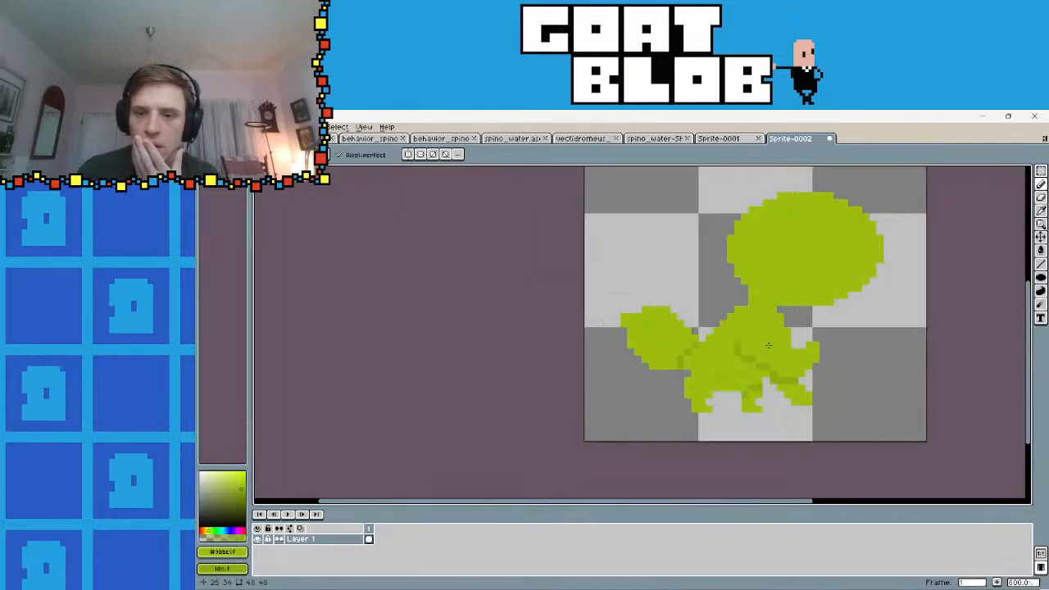
scroll(767, 345, up, 4)
key(ctrl+z)
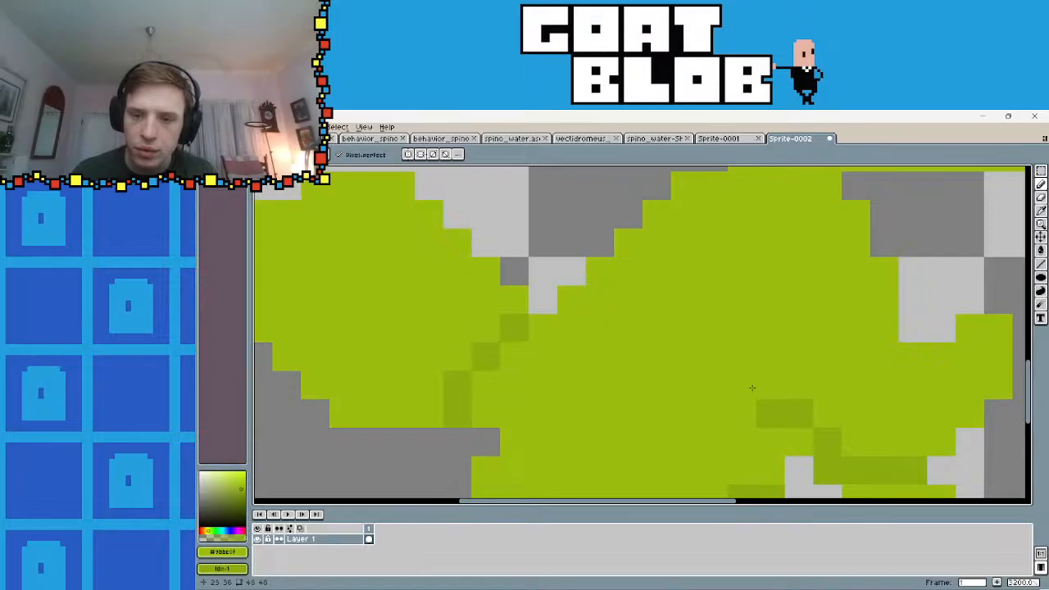
scroll(754, 390, down, 6)
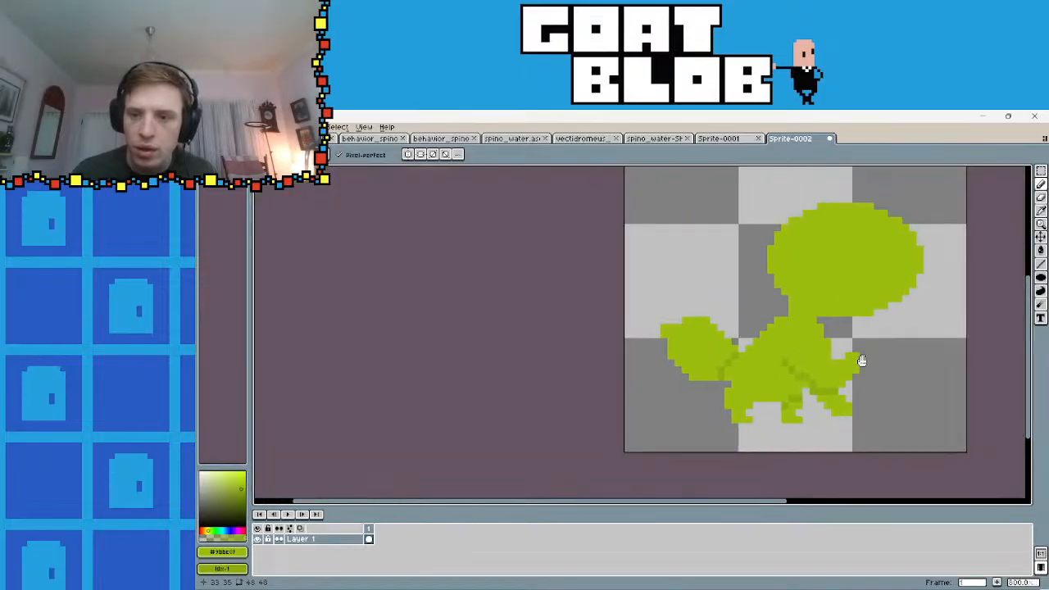
- Mark the arm's upper edge with a darker green diagonal line where it overlaps the body
scroll(890, 384, up, 6)
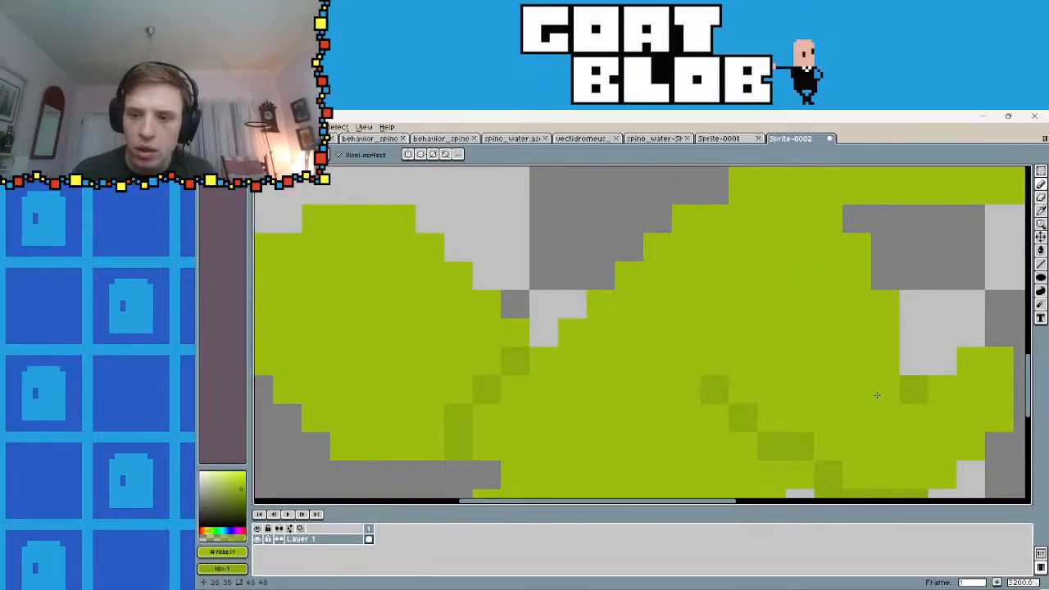
scroll(918, 419, down, 8)
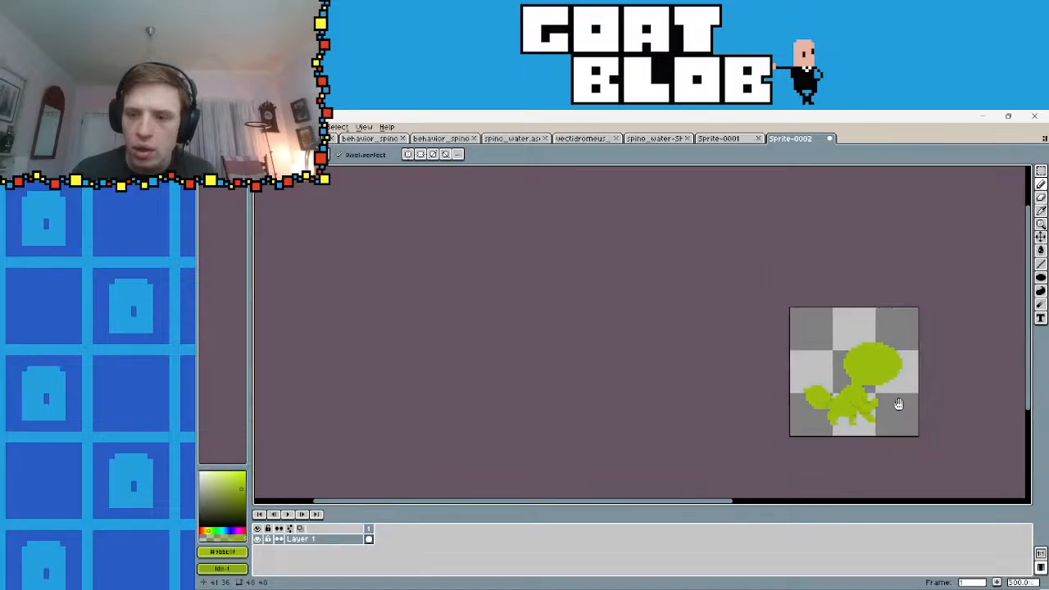
scroll(804, 399, up, 1)
scroll(862, 374, up, 1)
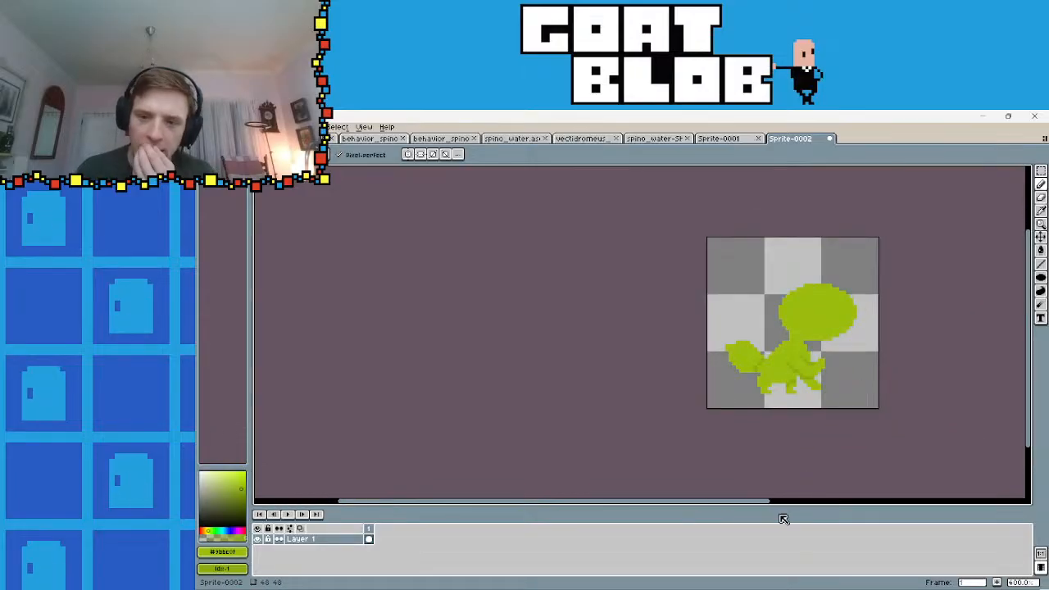
- Check the hand in the Chrome reference, then paint separate yellow-green finger pixels fanning out from the raised hand in Aseprite
click(827, 578)
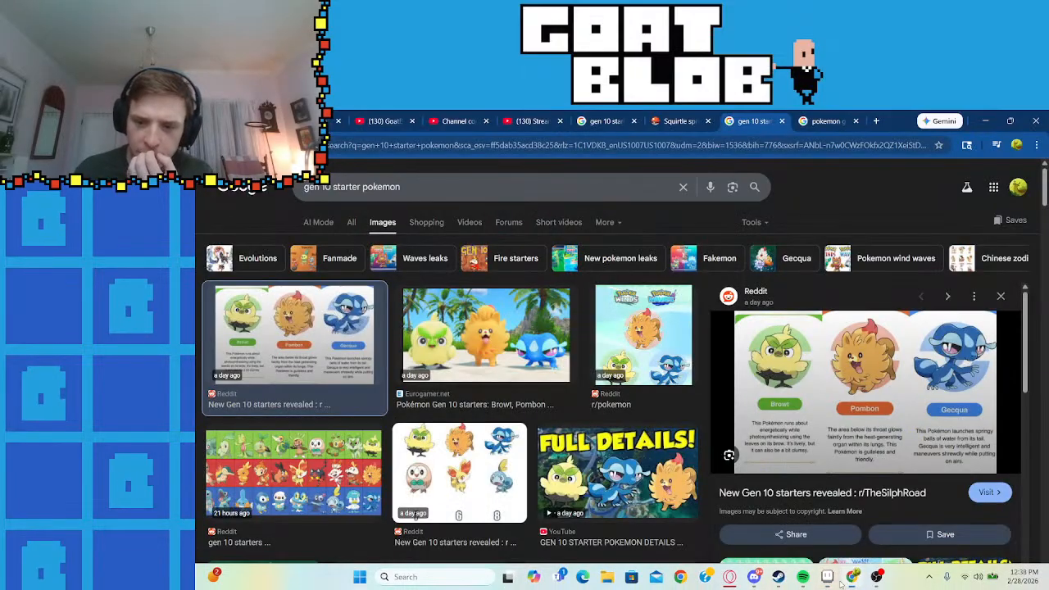
click(829, 578)
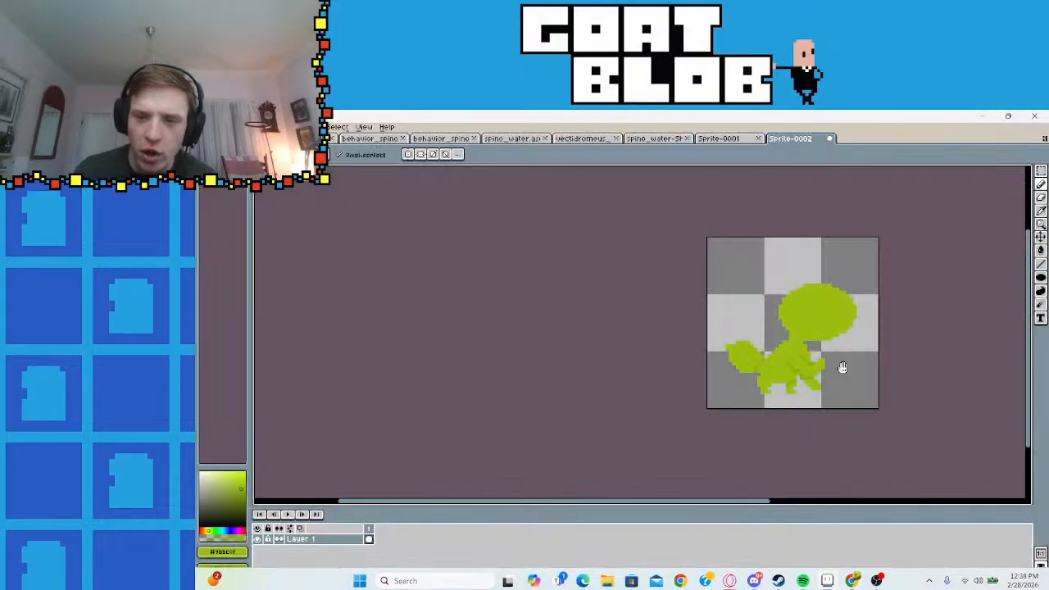
scroll(838, 368, up, 6)
mouse_move(768, 309)
mouse_down()
mouse_move(826, 359)
mouse_move(800, 261)
mouse_up()
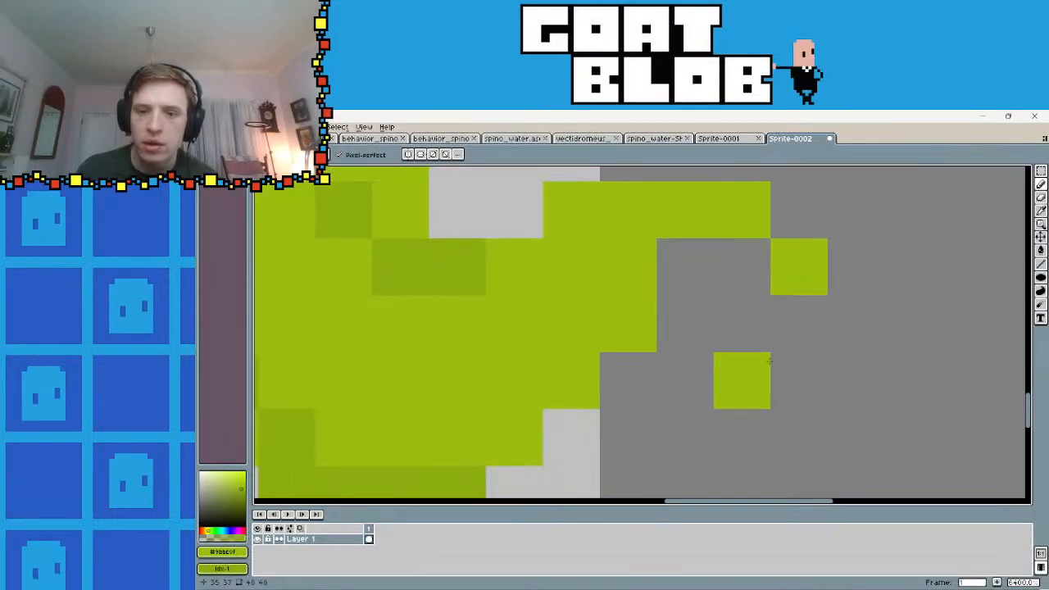
click(694, 340)
click(748, 373)
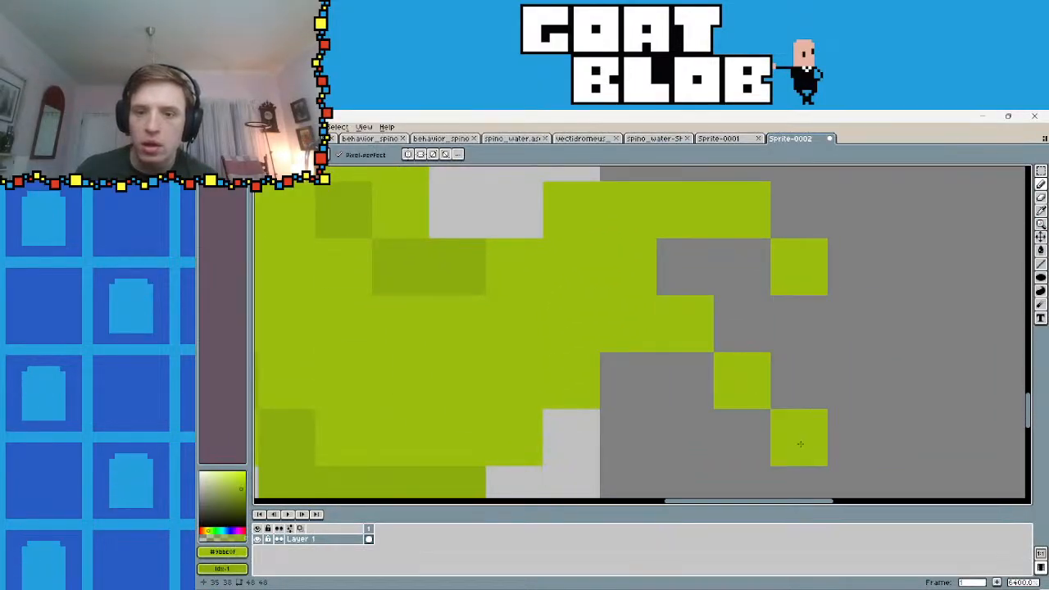
click(799, 439)
scroll(907, 384, down, 6)
scroll(909, 413, up, 4)
key(ctrl+z)
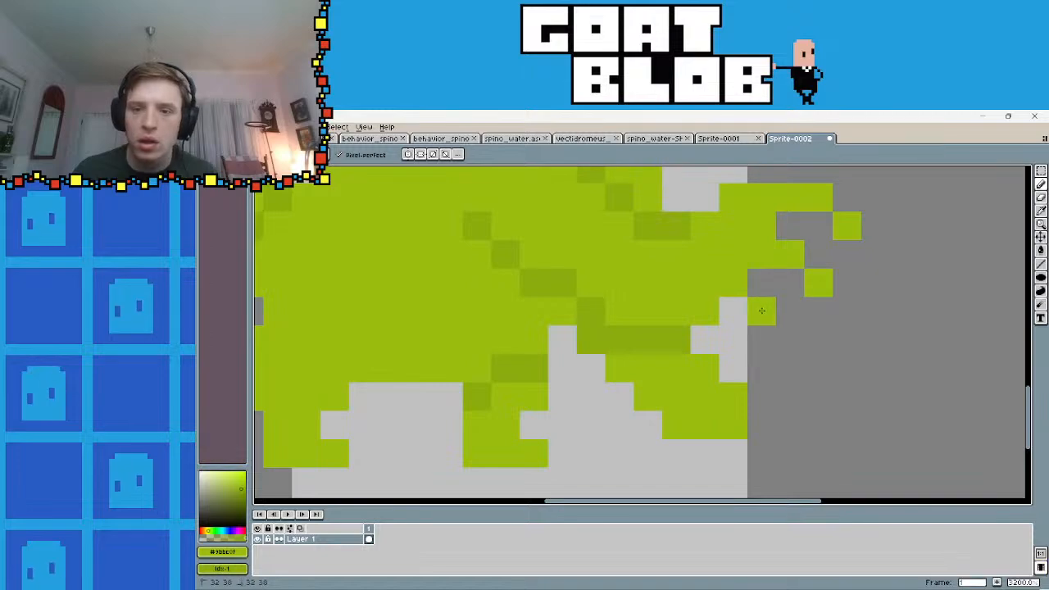
scroll(844, 368, down, 7)
scroll(802, 393, up, 5)
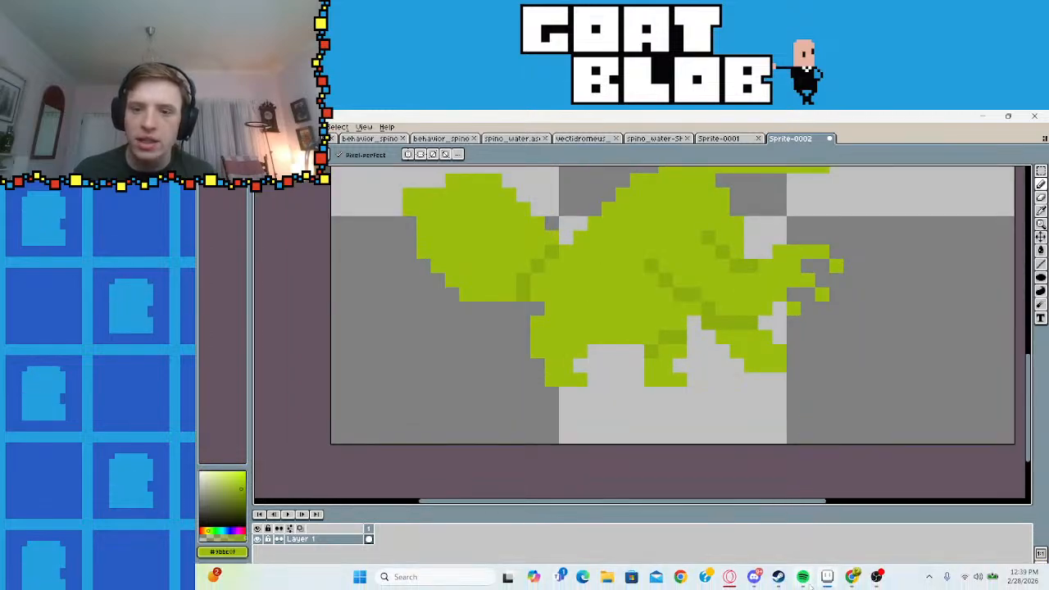
- Check the reference in Chrome, then lengthen the front limb's foot in Aseprite and add darker green pixels to separate its toes
click(852, 577)
click(827, 577)
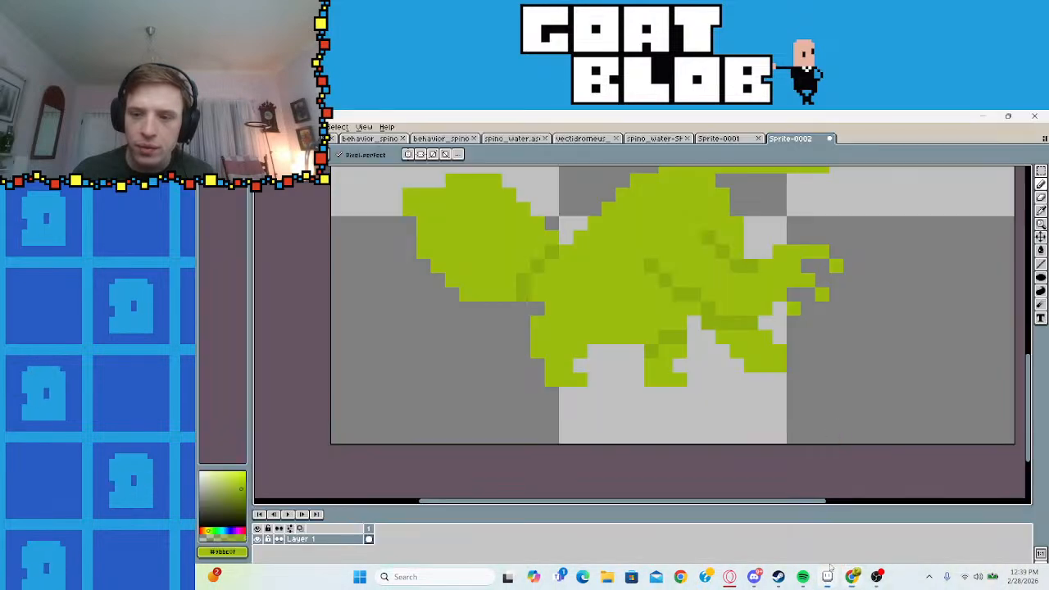
scroll(820, 360, up, 3)
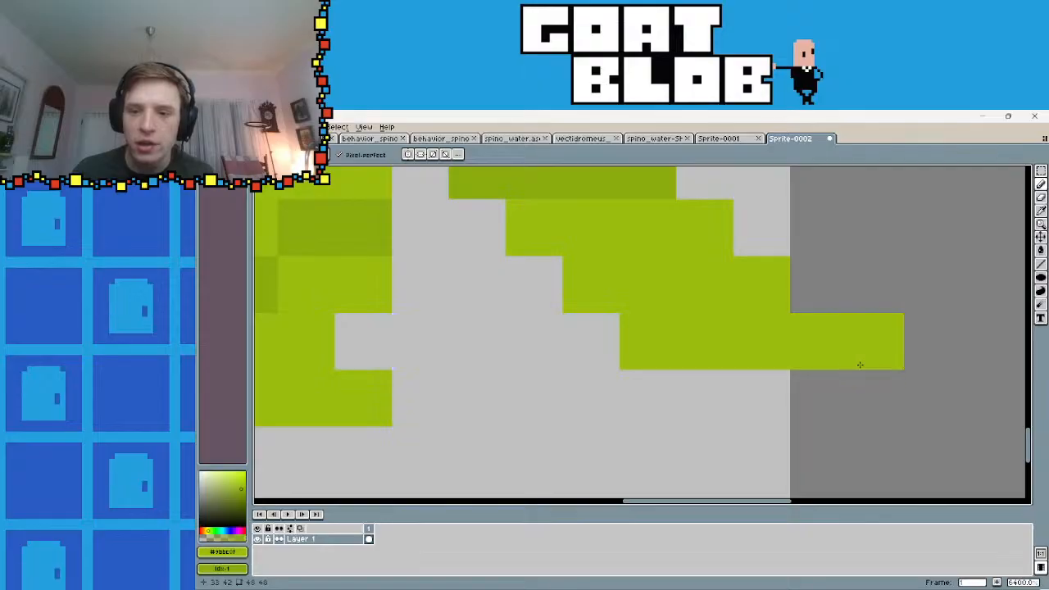
scroll(735, 465, down, 2)
scroll(698, 408, up, 2)
right_click(690, 467)
scroll(675, 480, down, 5)
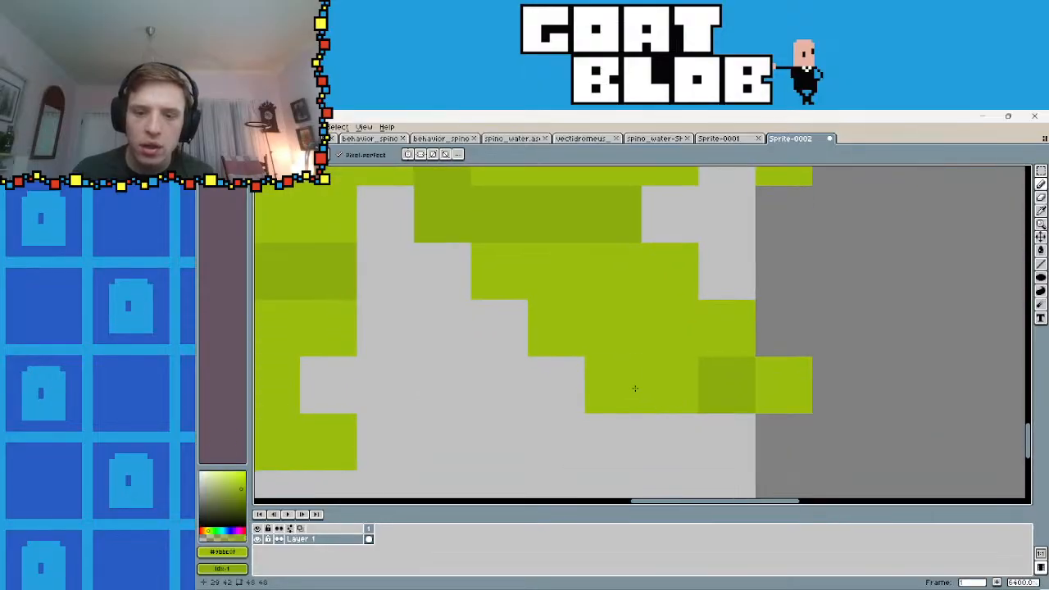
scroll(787, 430, up, 3)
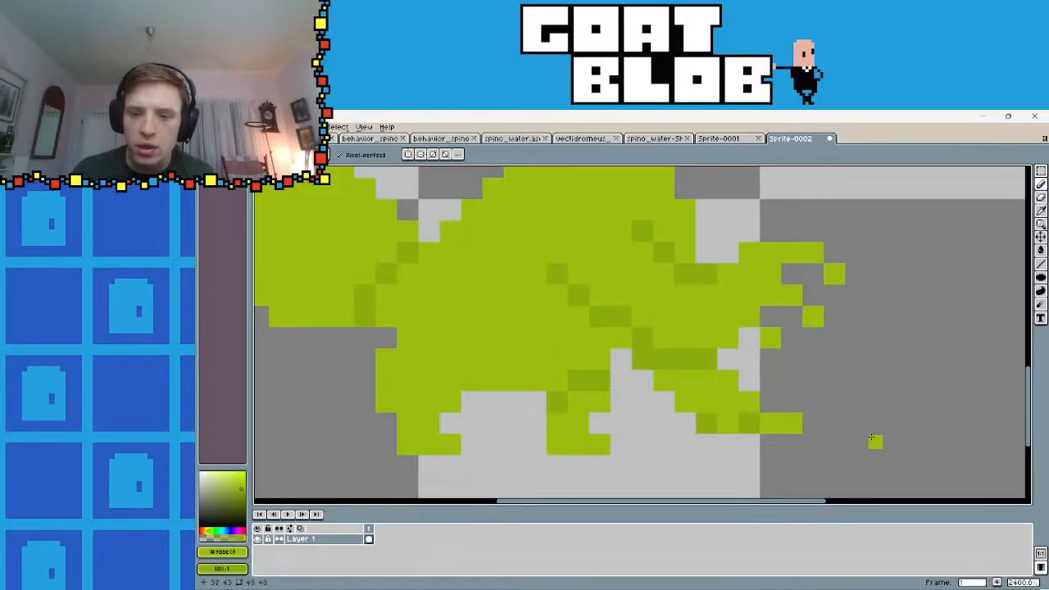
scroll(872, 440, down, 10)
scroll(819, 390, up, 5)
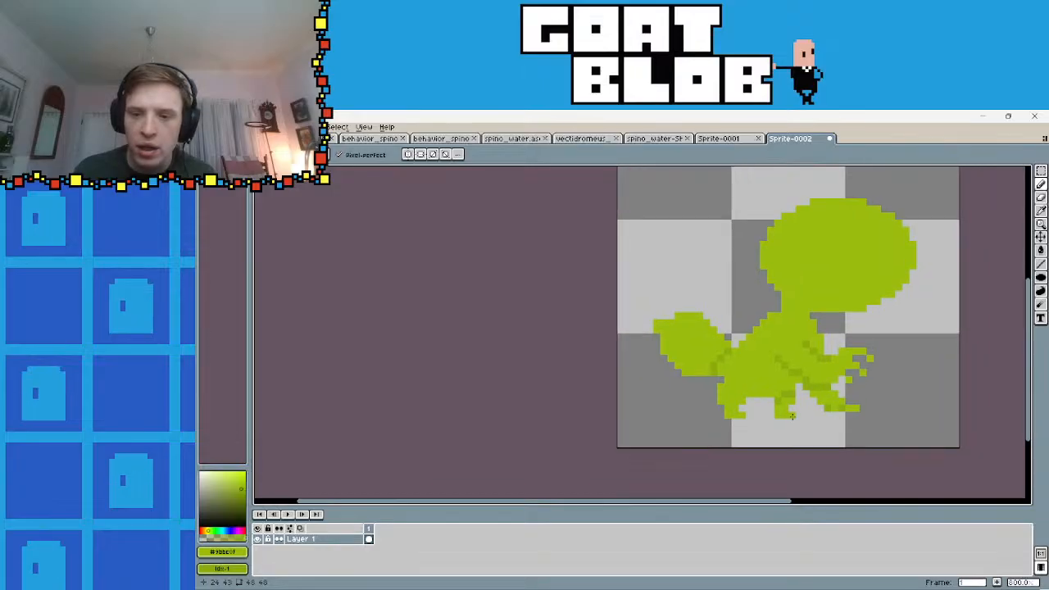
- Lengthen the second leg's foot with a darker green toe mark and thicken the rear leg above its foot
scroll(792, 416, up, 3)
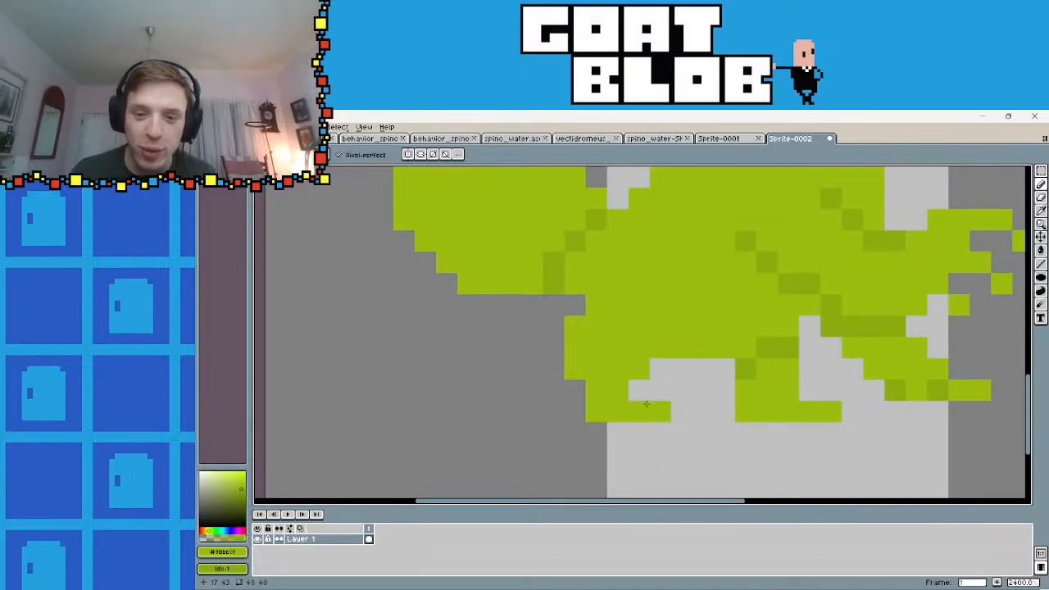
scroll(624, 390, down, 6)
scroll(814, 409, up, 4)
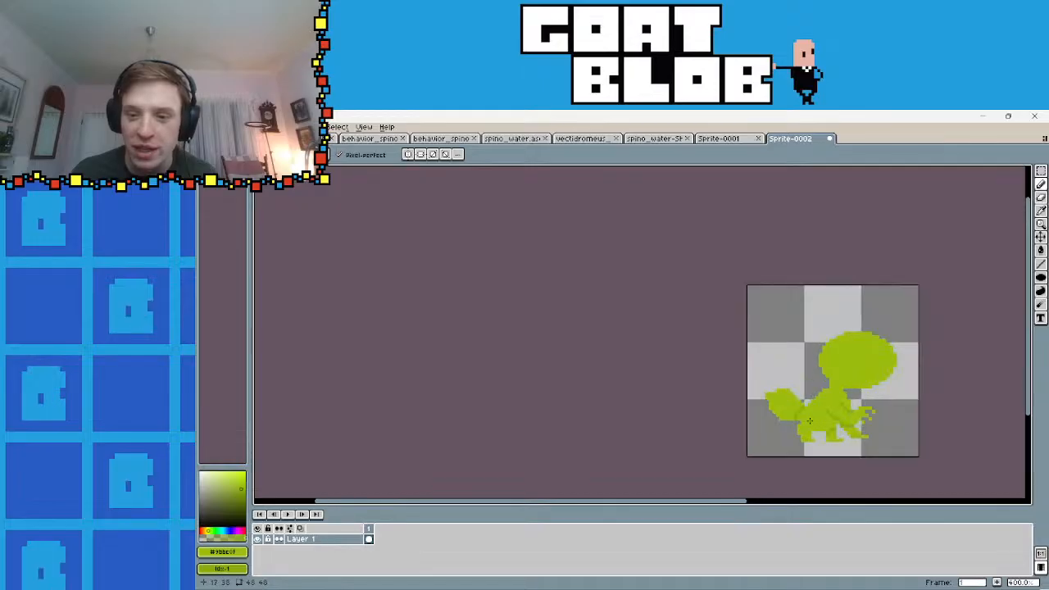
scroll(754, 434, up, 4)
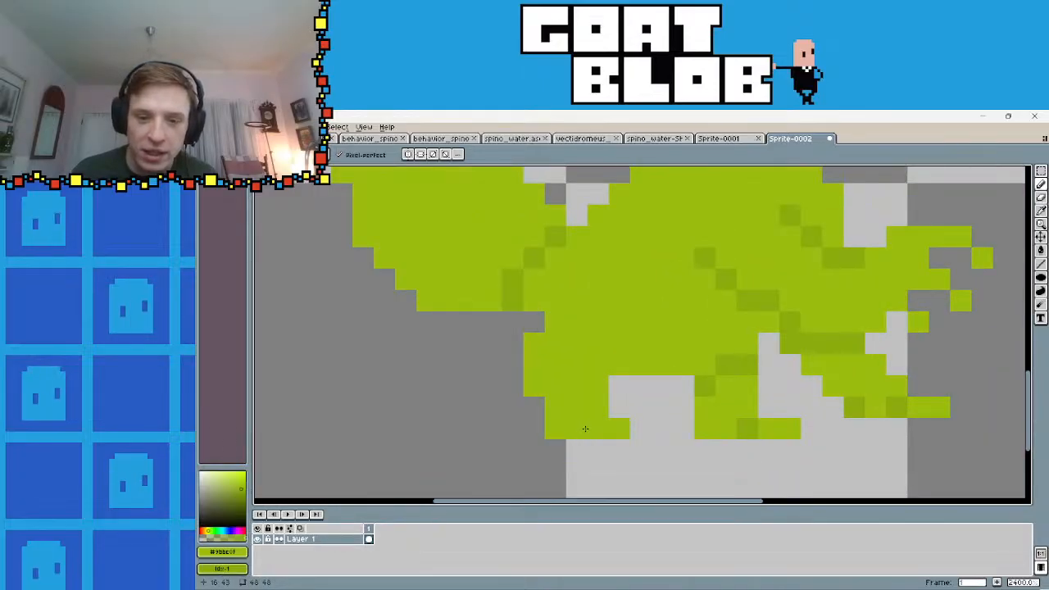
scroll(696, 410, down, 3)
scroll(784, 380, down, 3)
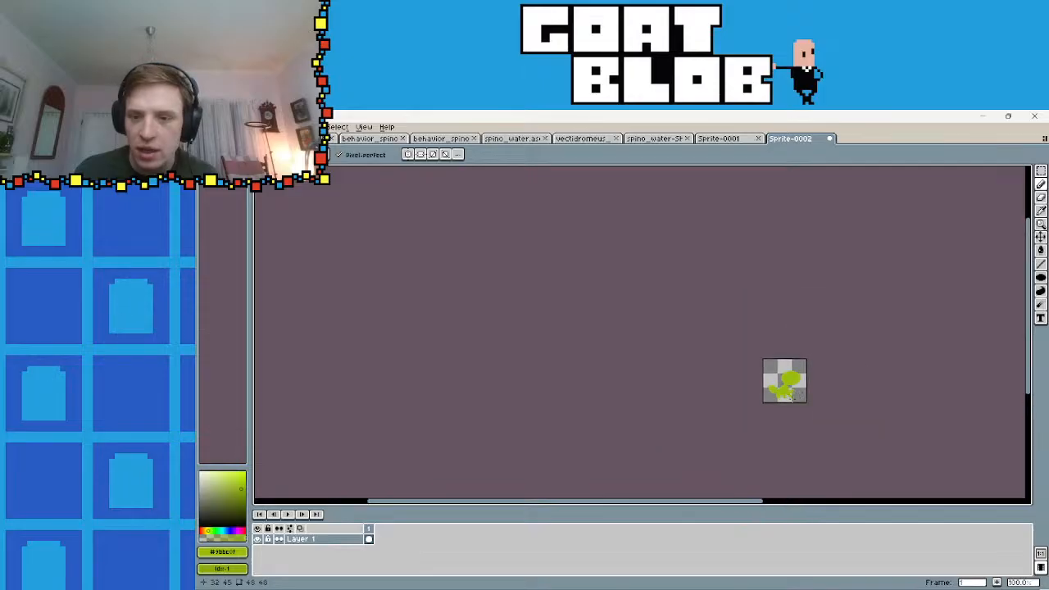
scroll(851, 378, up, 3)
drag(851, 378, 812, 374)
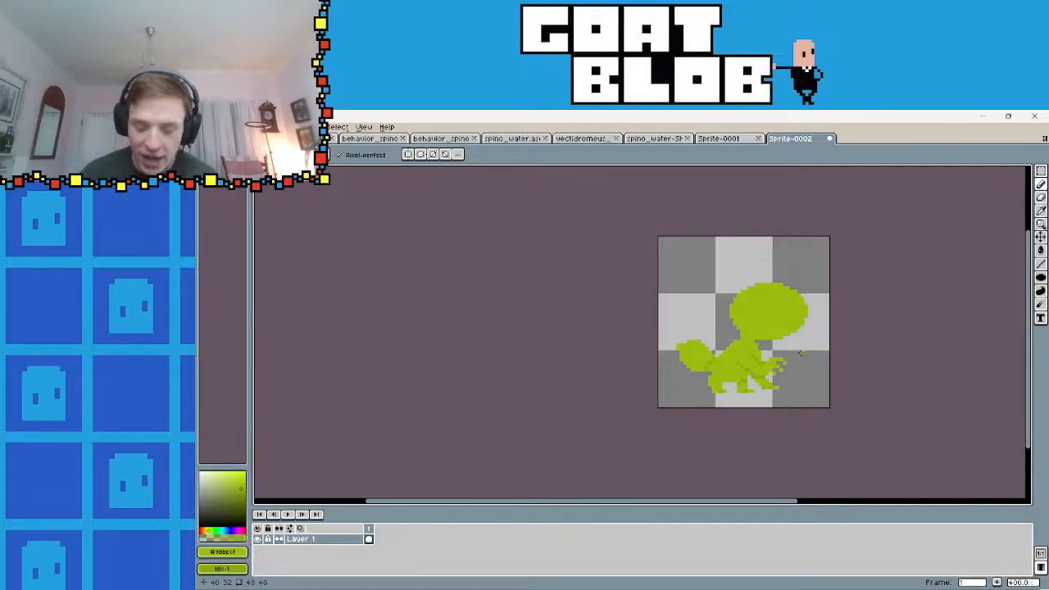
- Check the face in the Chrome reference, then draw a filled dark green circular eye about 7 px wide on the head in Aseprite
scroll(784, 349, up, 1)
mouse_move(656, 585)
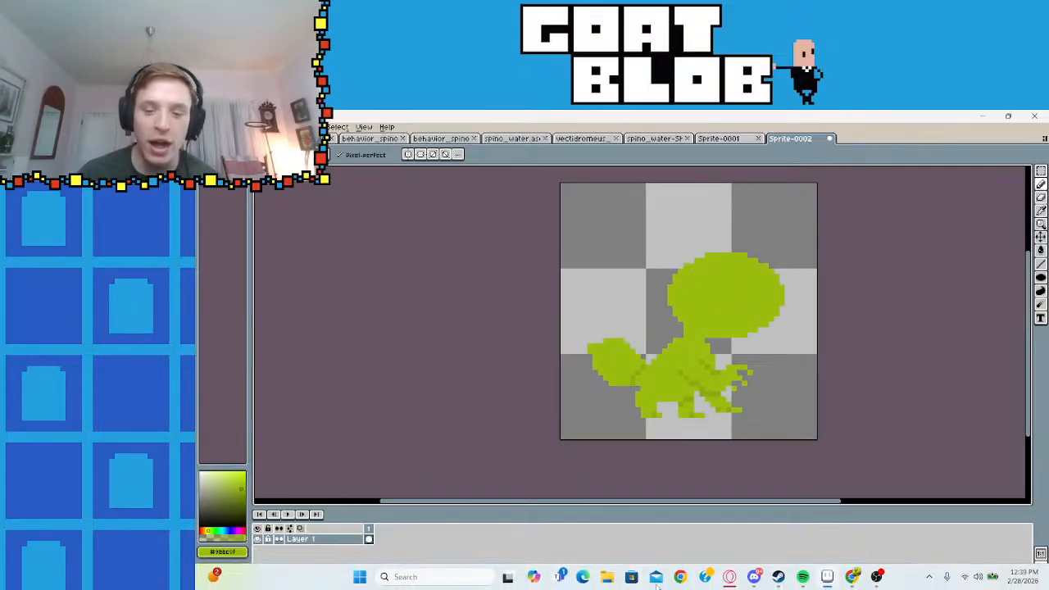
click(857, 581)
click(857, 582)
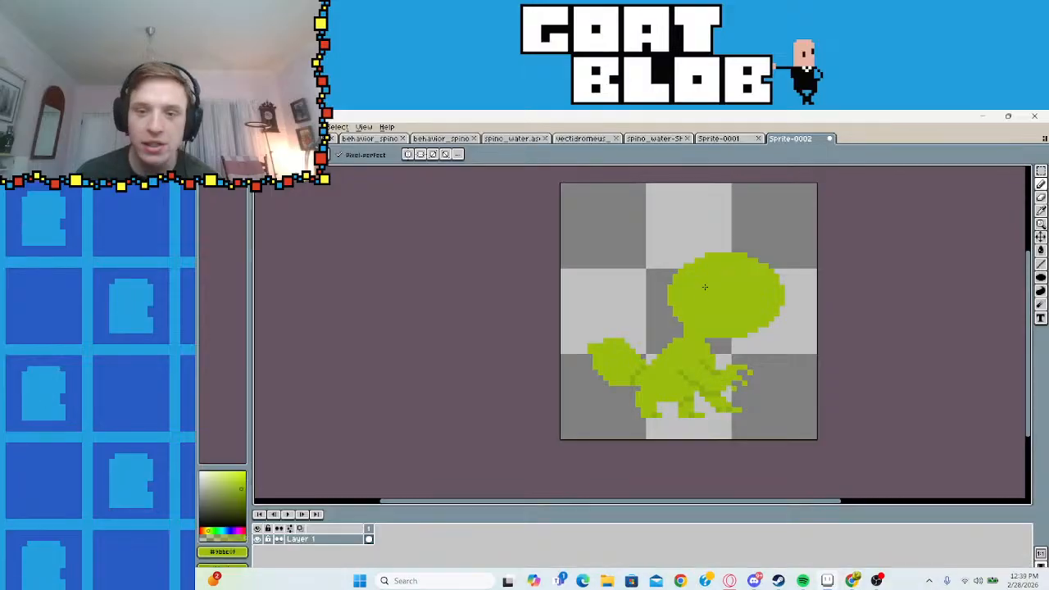
scroll(641, 275, up, 3)
scroll(640, 275, down, 2)
click(217, 170)
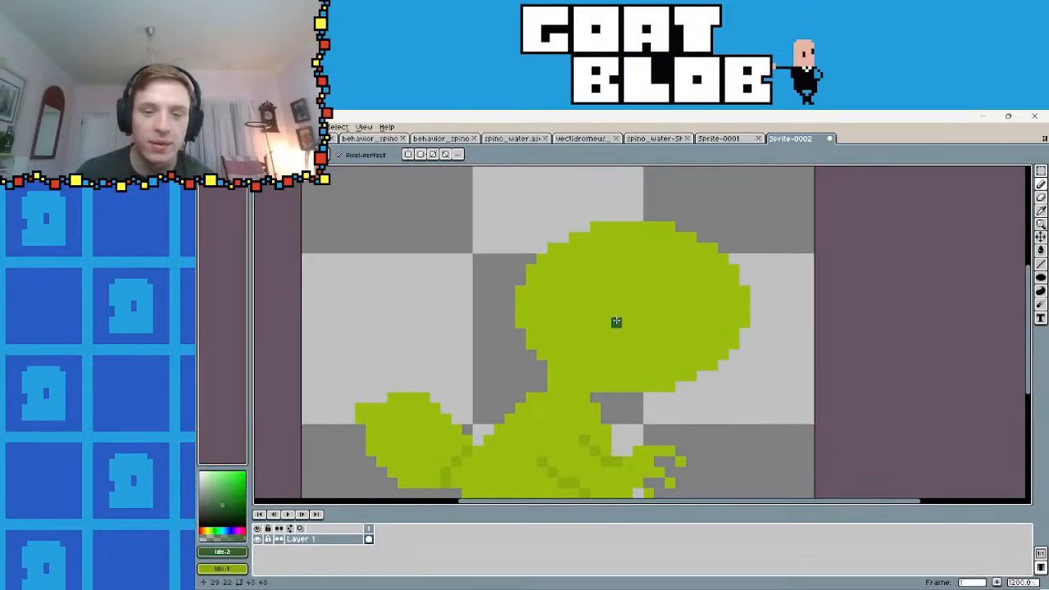
scroll(617, 321, up, 3)
click(1041, 278)
scroll(730, 276, down, 1)
drag(730, 275, 737, 320)
drag(568, 272, 701, 399)
scroll(783, 335, down, 2)
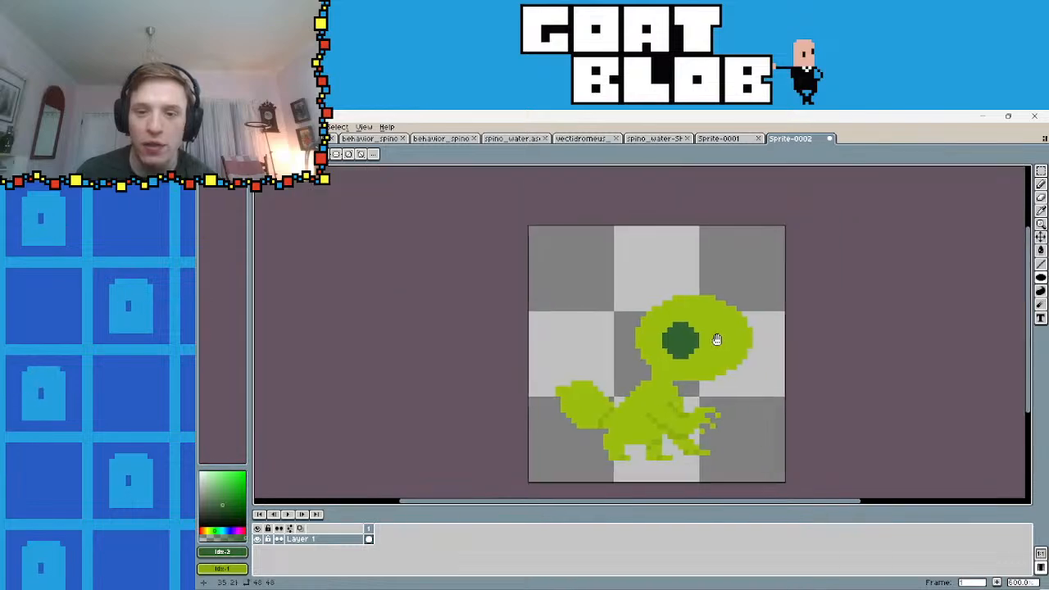
- Paint the partly visible second eye in dark green at the head's front edge with the Pencil, reworking its inner curve
scroll(736, 331, up, 2)
click(1041, 186)
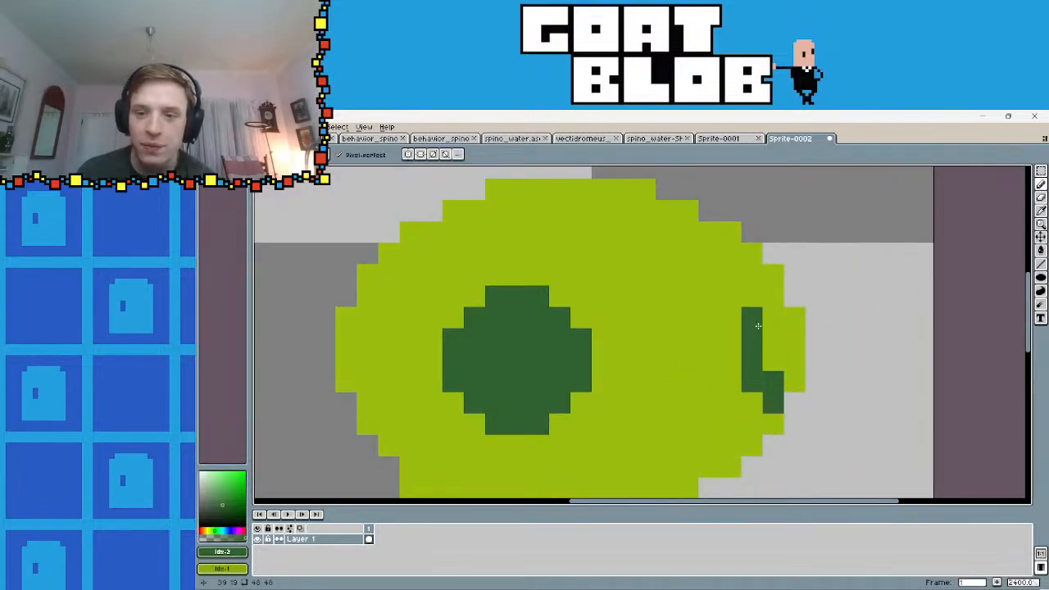
key(ctrl+z)
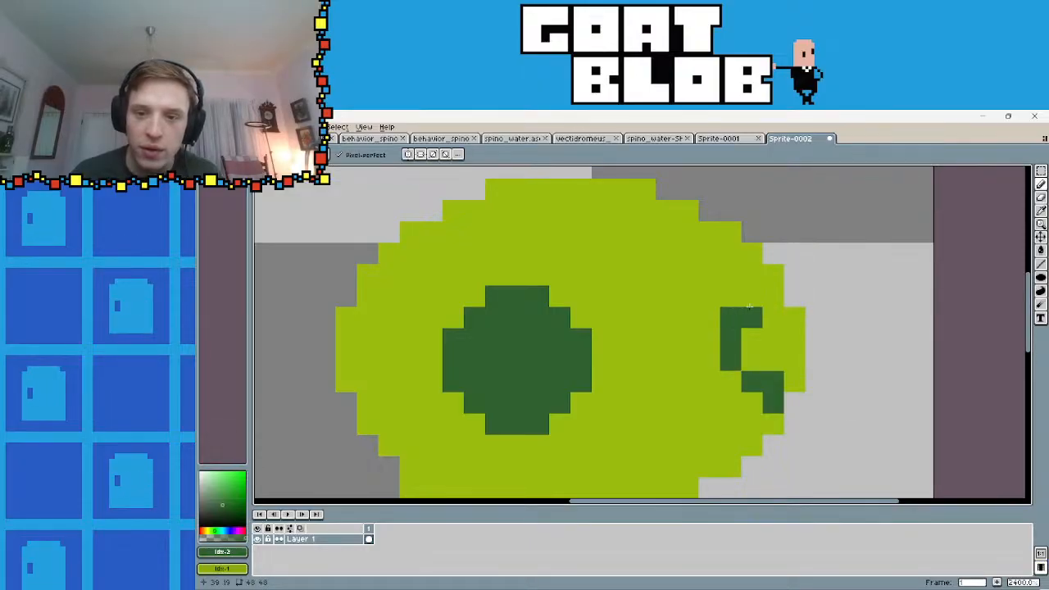
mouse_move(775, 276)
mouse_down()
mouse_move(776, 331)
mouse_move(792, 366)
mouse_move(756, 364)
mouse_move(753, 319)
mouse_up()
scroll(817, 355, down, 8)
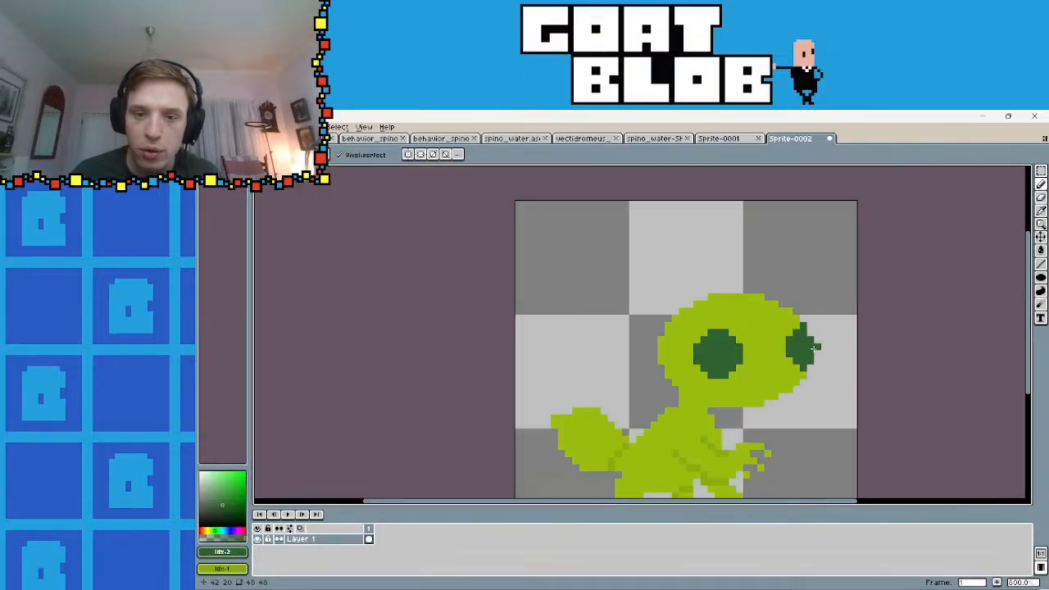
scroll(847, 365, up, 4)
- Check the eyes in the Chrome reference, then paint a darker yellow-green eyelid over the upper half of the near eye in Aseprite
click(852, 577)
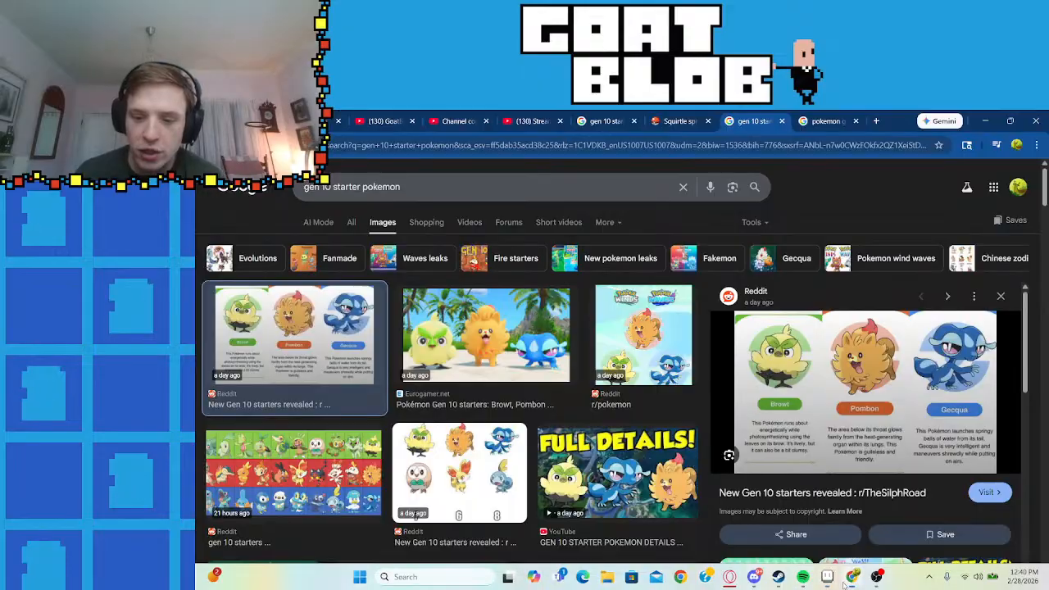
click(825, 580)
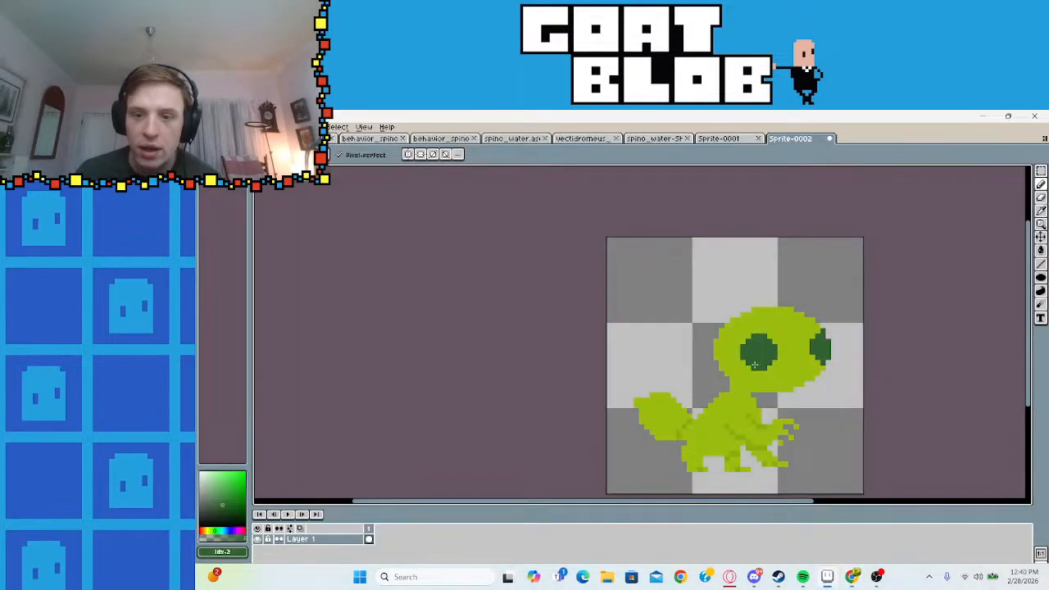
scroll(754, 365, up, 4)
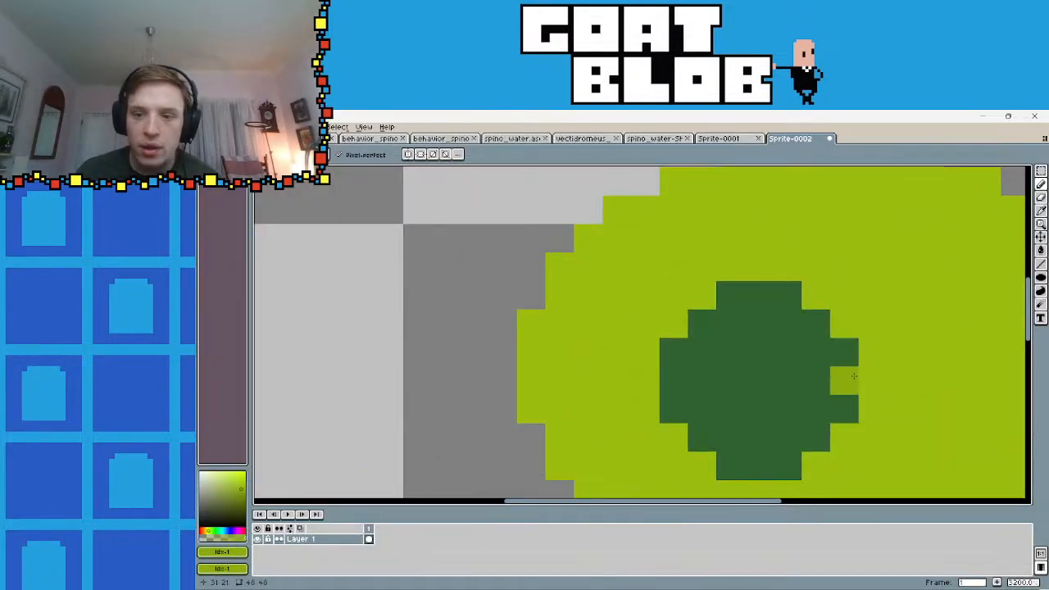
mouse_move(853, 375)
mouse_down()
mouse_move(639, 381)
mouse_move(607, 348)
mouse_move(814, 360)
mouse_move(822, 343)
mouse_move(724, 328)
mouse_move(719, 312)
mouse_move(806, 295)
mouse_up()
scroll(875, 320, down, 2)
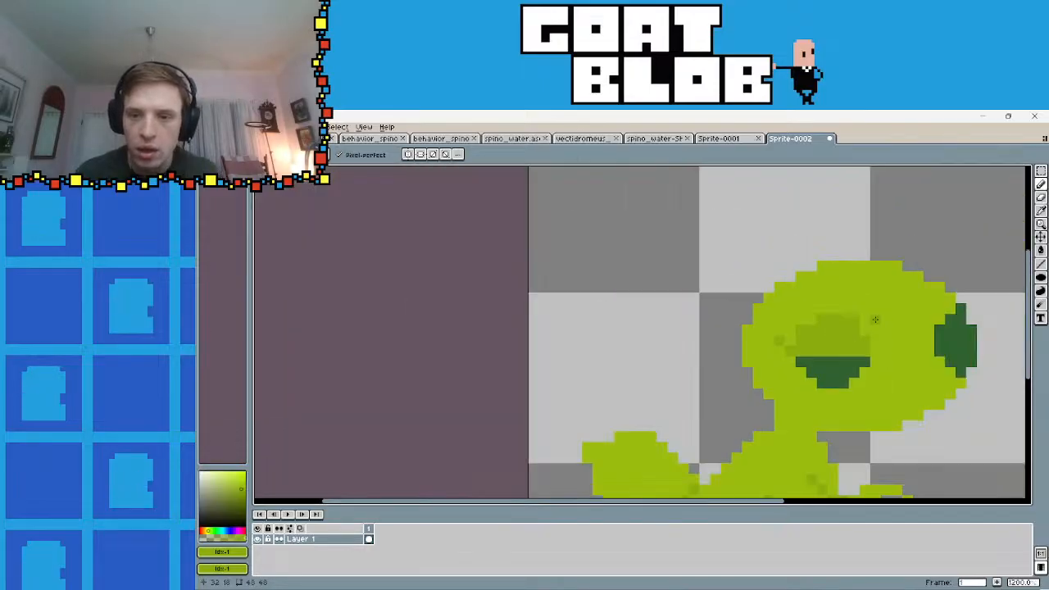
- Undo the near eye's eyelid strokes and repaint the darker yellow-green eyelid with a sagging lower edge, leaving dark green corners
scroll(875, 320, down, 3)
scroll(799, 360, up, 4)
key(ctrl+z)
key(ctrl+z)
key(ctrl+z)
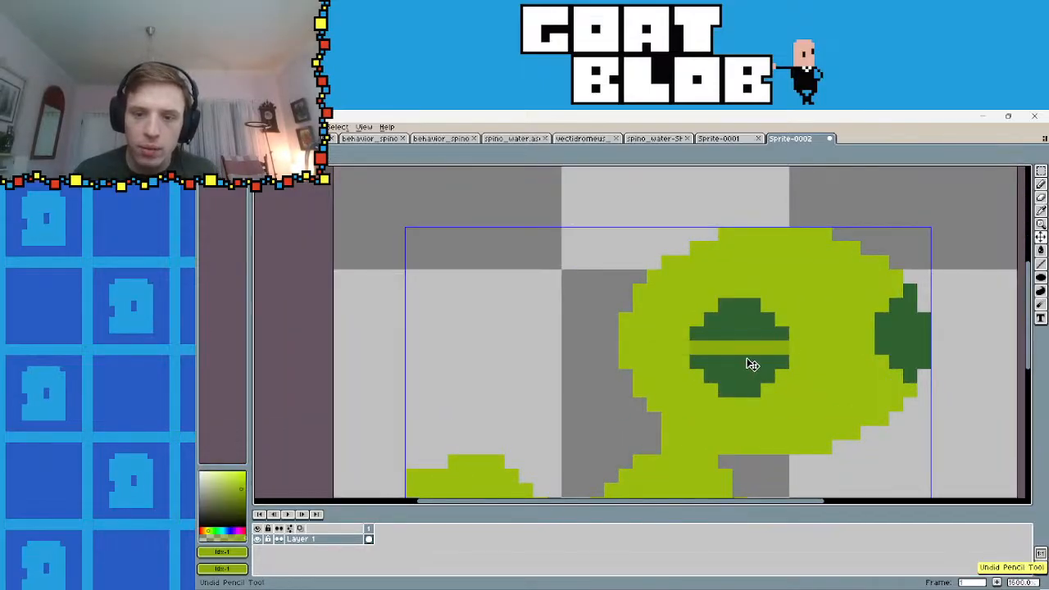
key(ctrl+z)
scroll(737, 363, up, 2)
drag(704, 351, 826, 348)
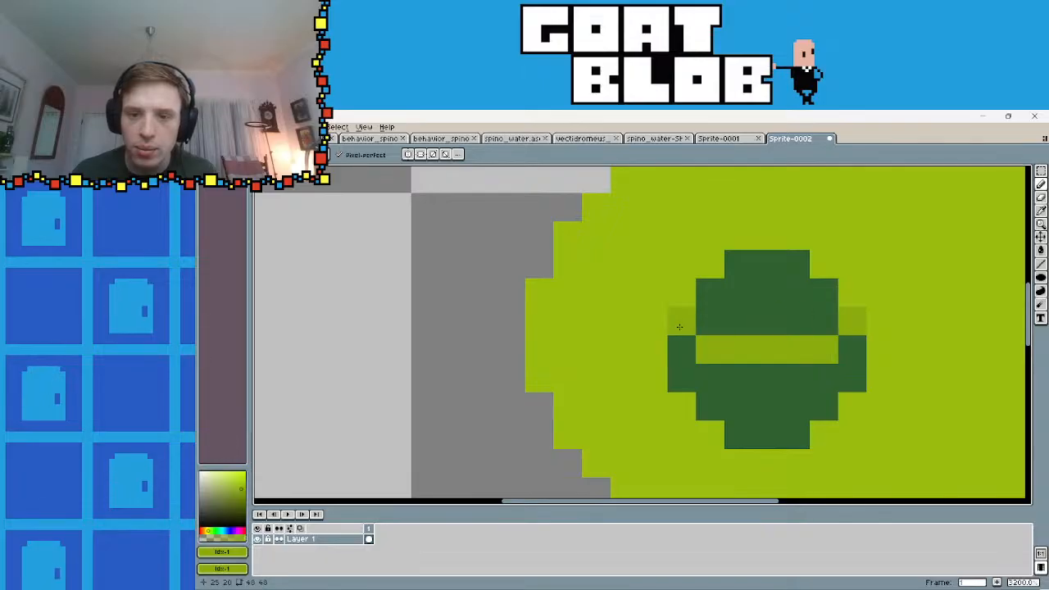
mouse_move(679, 327)
mouse_down()
mouse_move(820, 301)
mouse_move(720, 294)
mouse_move(776, 267)
mouse_up()
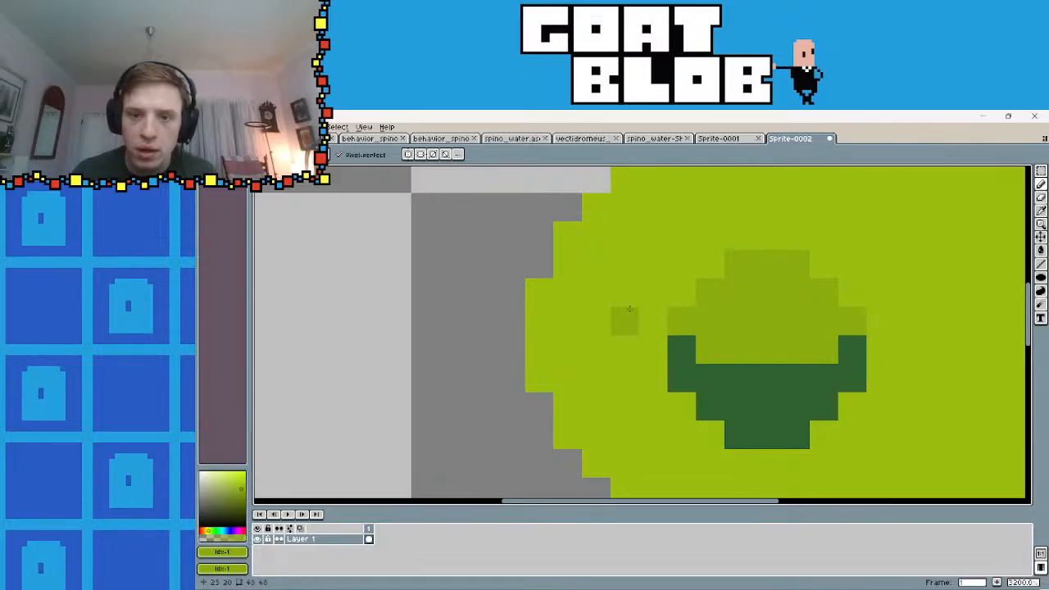
scroll(823, 379, down, 3)
scroll(833, 375, up, 3)
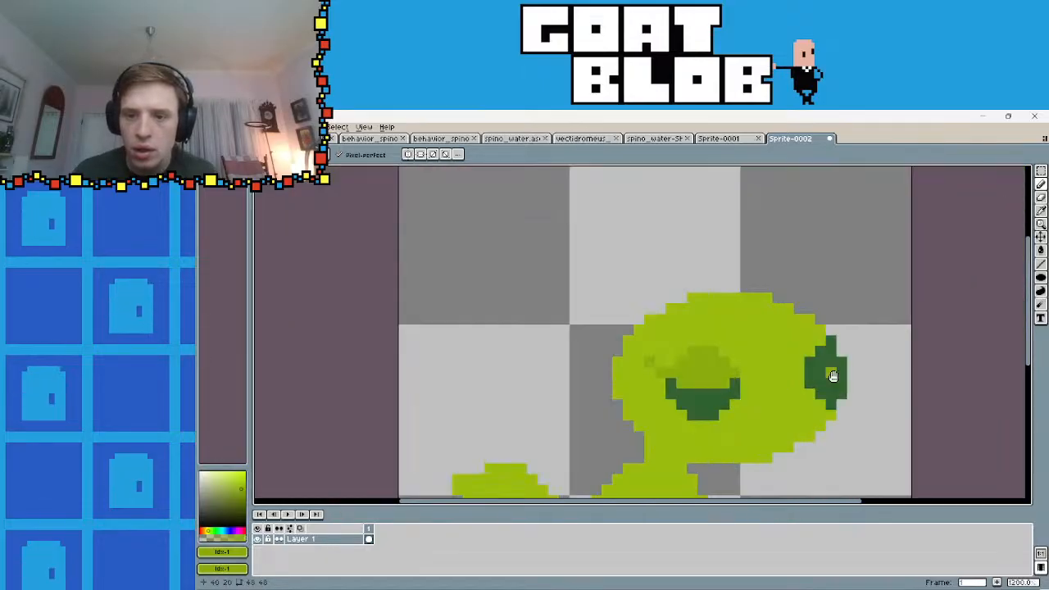
- Paint a matching darker yellow-green eyelid over the upper part of the second eye, with a detached lash pixel beyond the head's edge
scroll(832, 375, up, 3)
mouse_move(749, 380)
mouse_down()
mouse_move(785, 383)
mouse_move(844, 354)
mouse_move(896, 350)
mouse_move(766, 349)
mouse_move(832, 307)
mouse_move(805, 300)
mouse_up()
drag(927, 305, 847, 308)
click(847, 309)
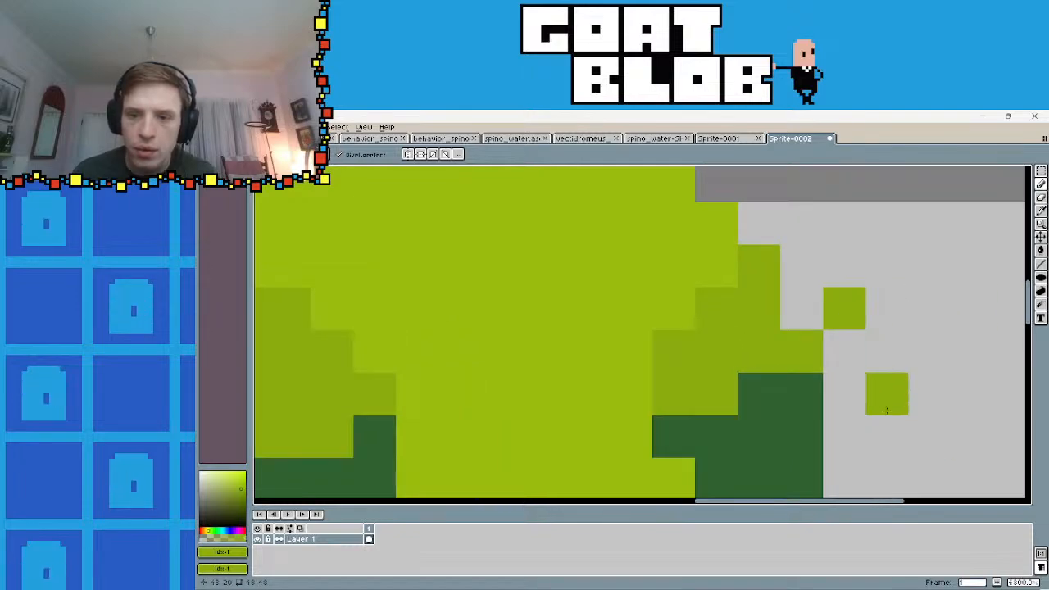
scroll(885, 409, down, 8)
drag(898, 418, 816, 390)
scroll(815, 390, down, 2)
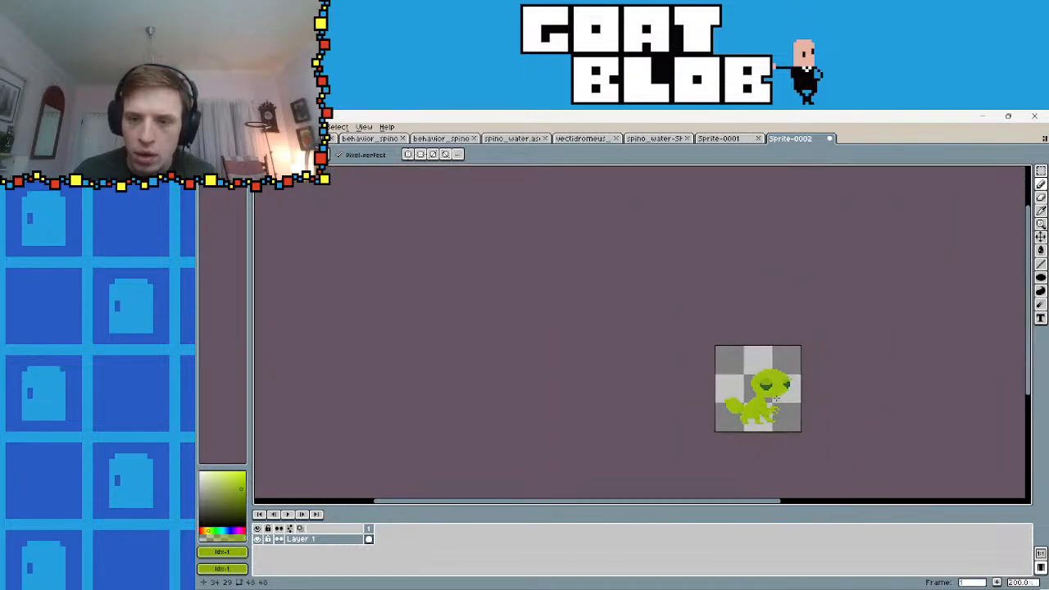
scroll(771, 392, up, 6)
- Check the eyes in the Chrome reference, then add a one-pixel light yellow-green highlight to each eye in Aseprite
click(852, 578)
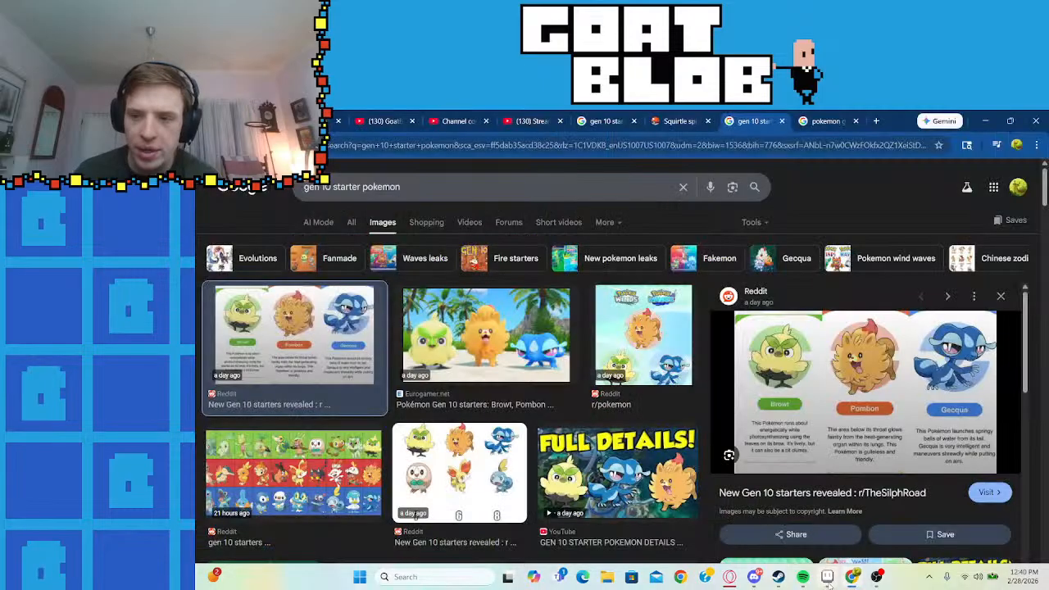
click(828, 578)
scroll(741, 358, up, 3)
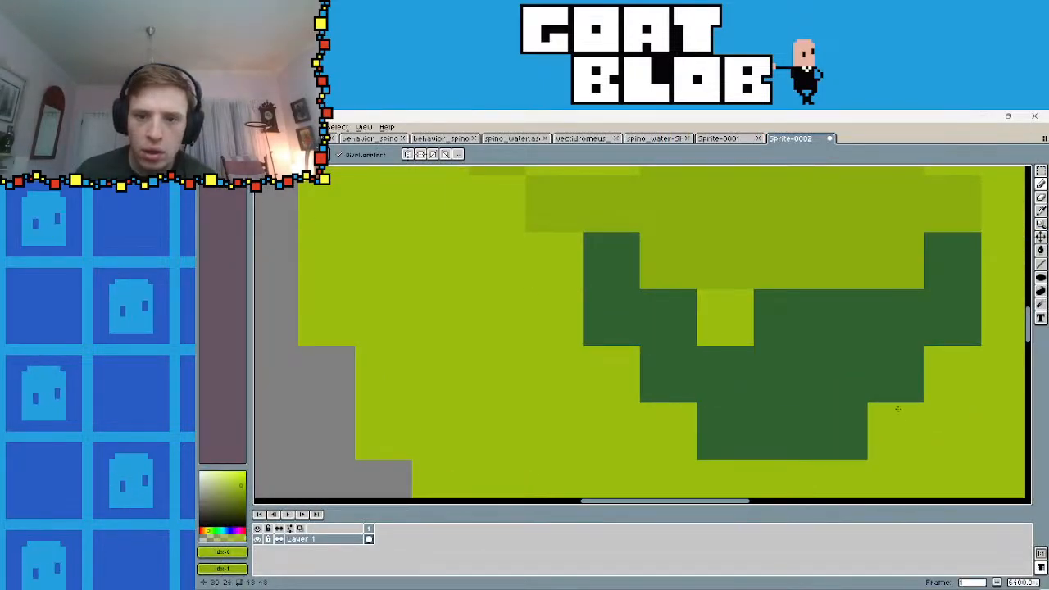
scroll(743, 325, down, 4)
scroll(852, 361, up, 2)
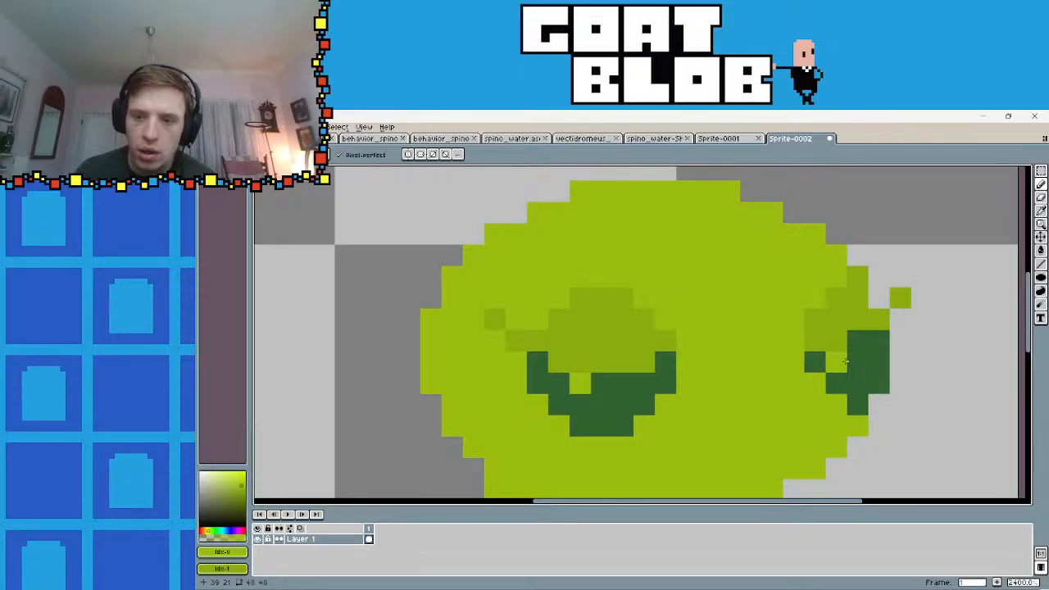
scroll(936, 422, down, 4)
scroll(936, 422, up, 4)
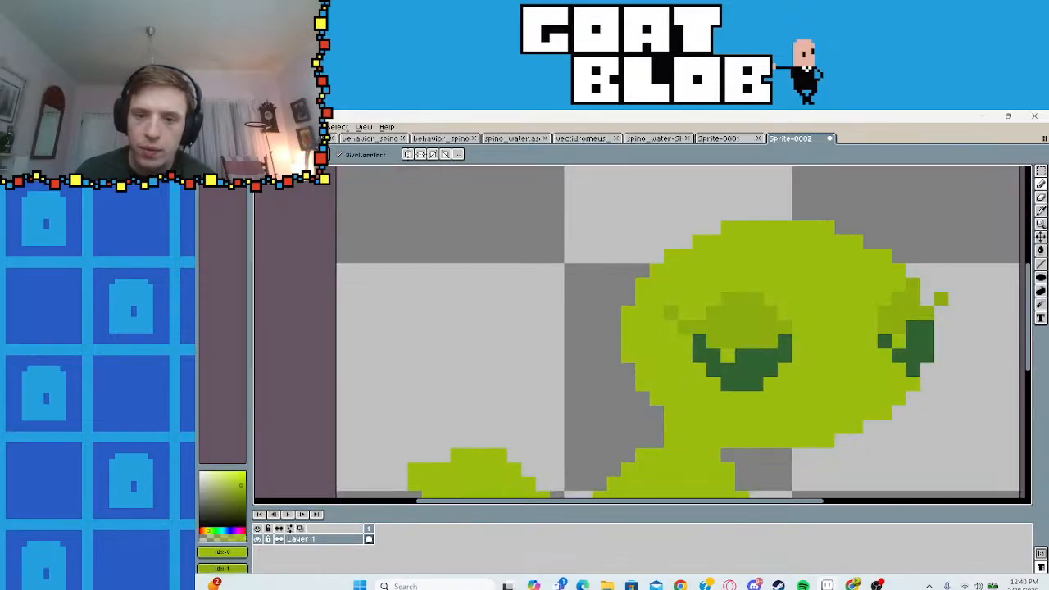
- Check the eyes in the Chrome reference, then try extending the near eye's highlight one pixel downward in Aseprite
click(852, 585)
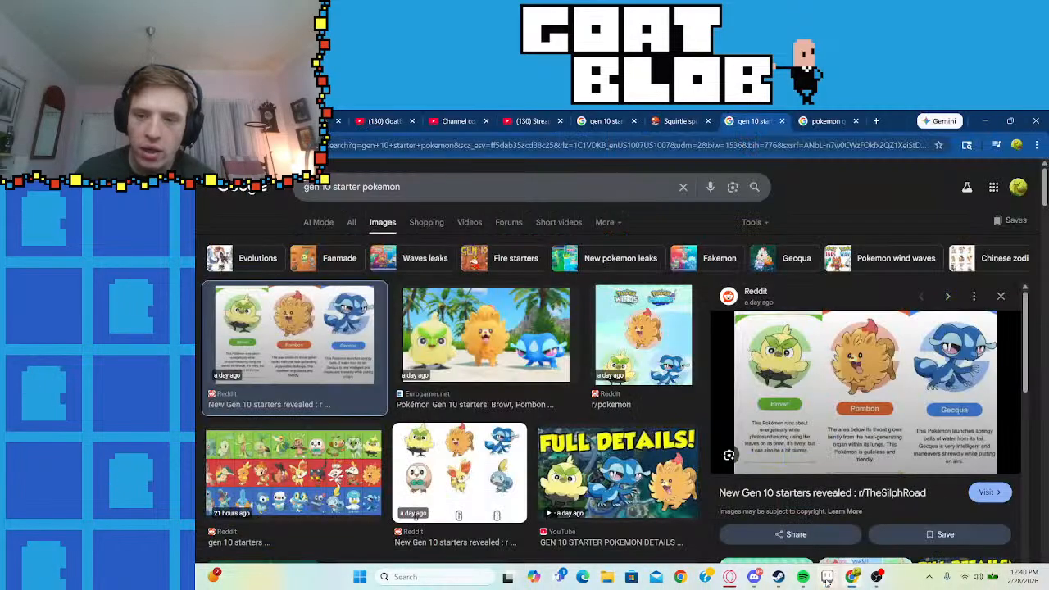
click(828, 579)
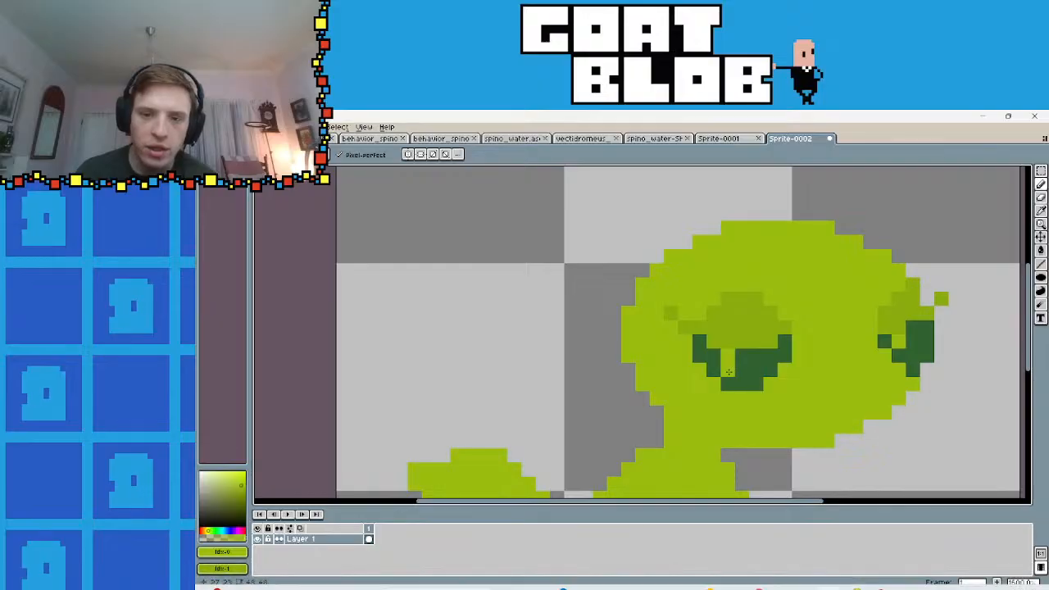
click(220, 182)
drag(747, 352, 679, 333)
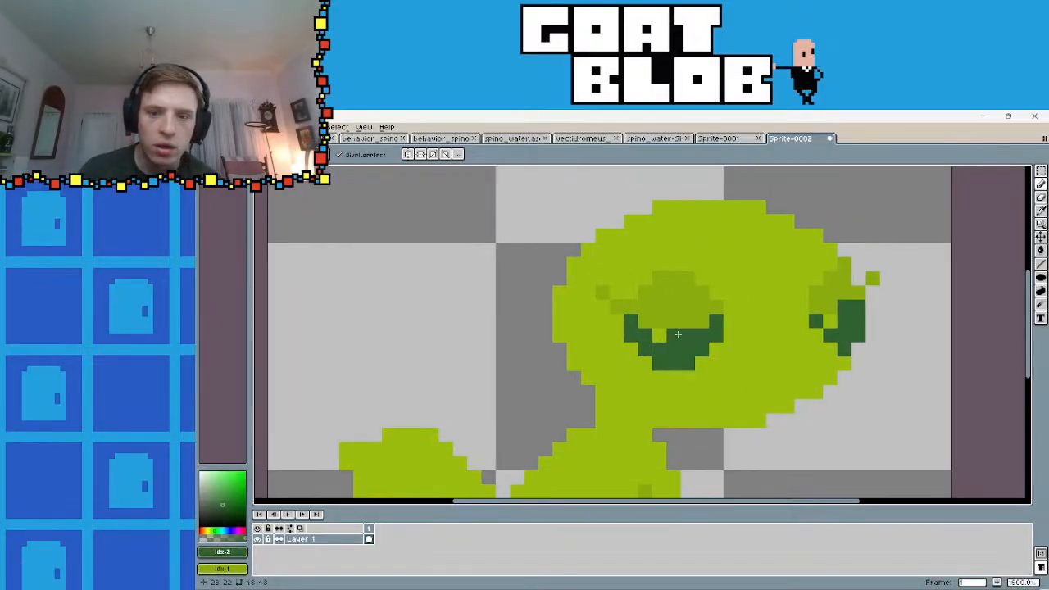
- Recolour the dark green areas of both eyes with the darkest palette green using the Paint Bucket
scroll(678, 338, up, 2)
click(232, 182)
click(1041, 250)
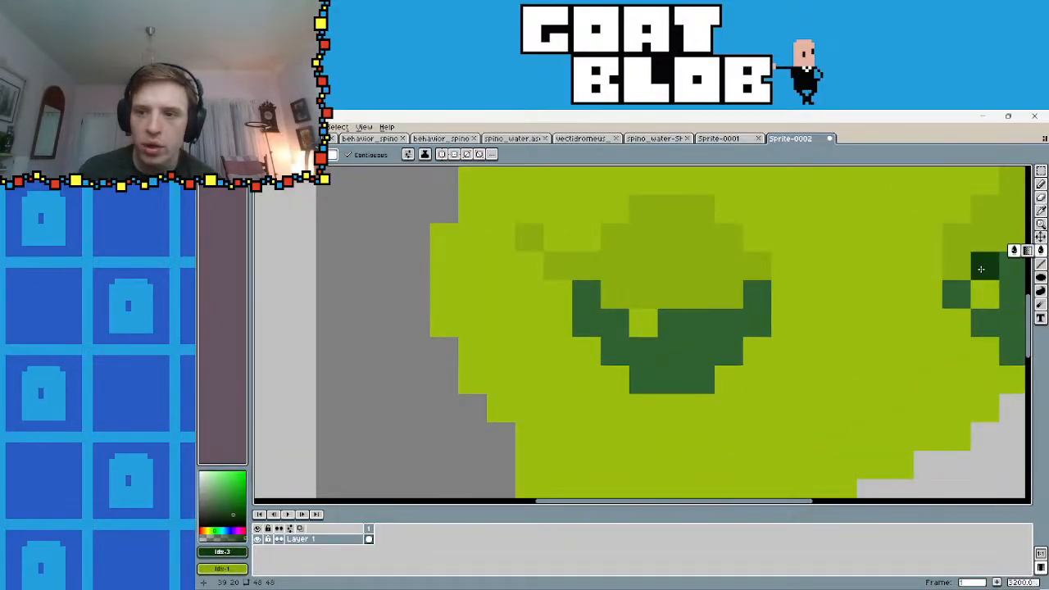
click(699, 350)
drag(845, 340, 622, 314)
click(794, 302)
click(732, 267)
scroll(737, 270, down, 6)
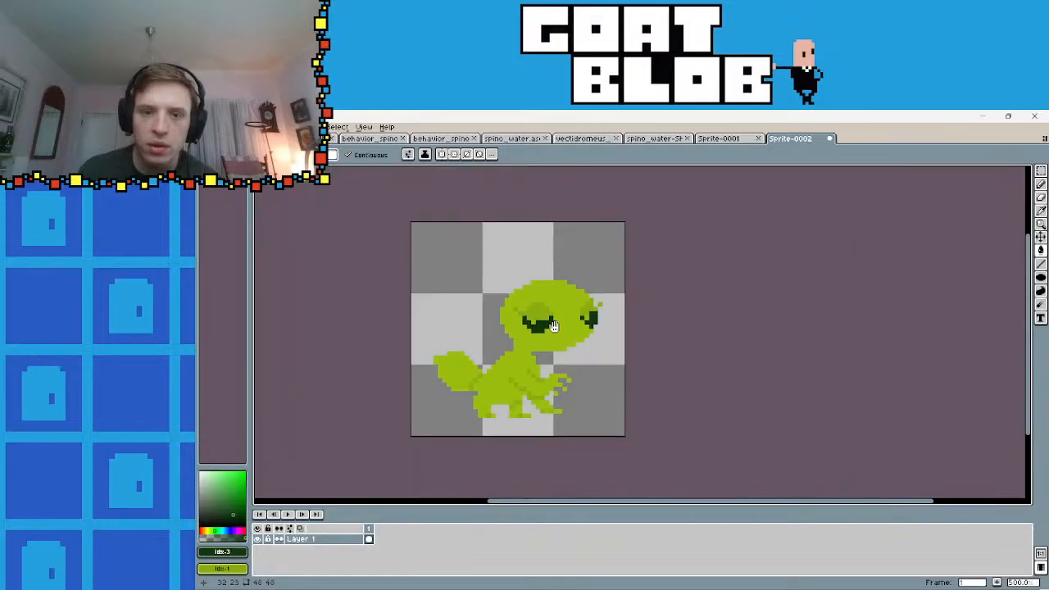
scroll(647, 321, up, 4)
scroll(647, 322, up, 2)
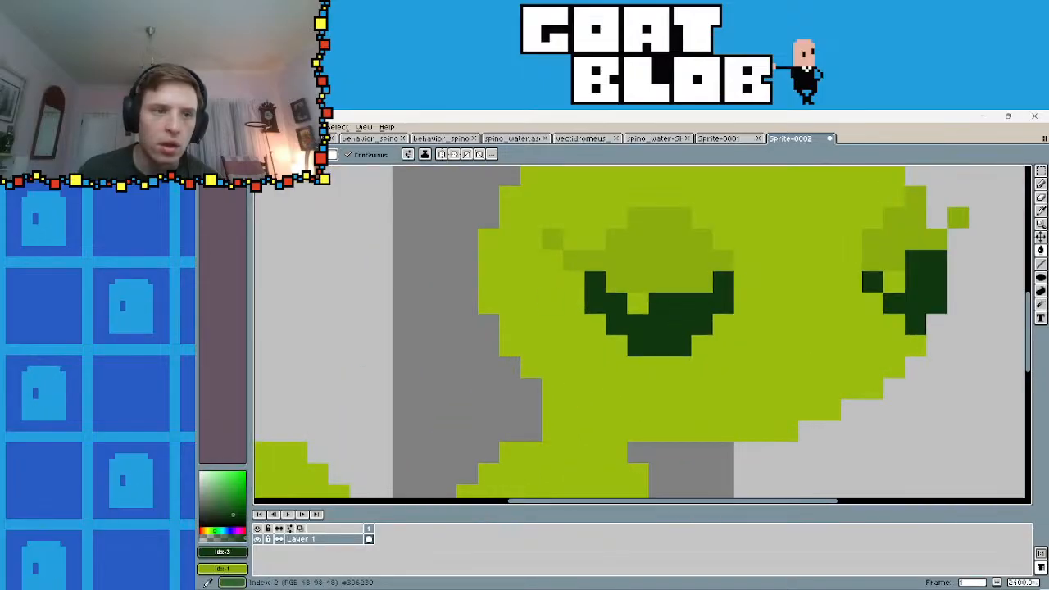
- Paint a medium dark green iris inside the near eye with the Pencil, keeping the darkest green around its sides and lower edge
click(219, 182)
click(1041, 183)
scroll(737, 301, down, 2)
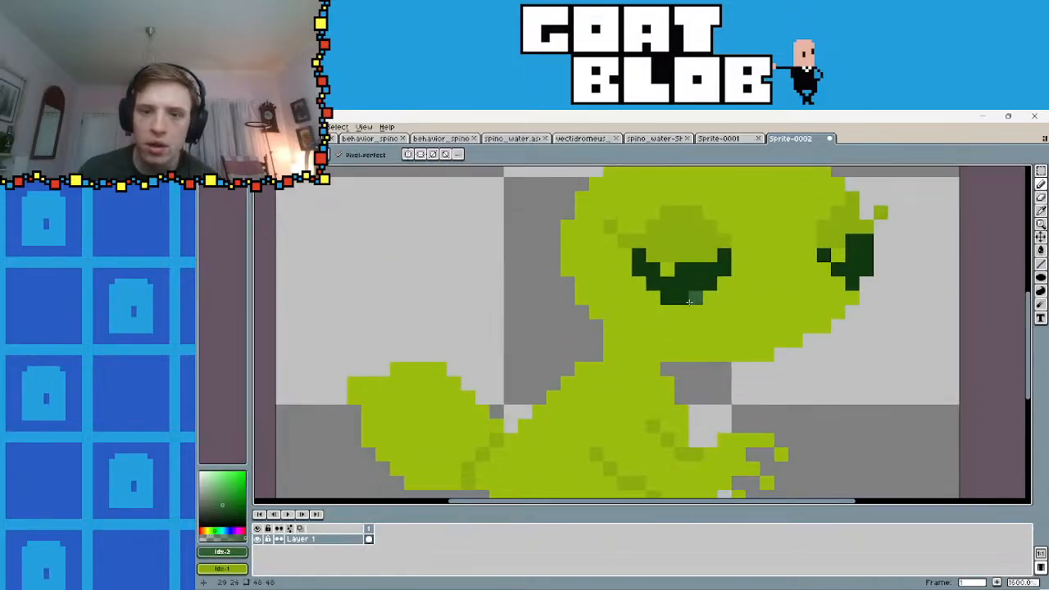
scroll(697, 307, down, 3)
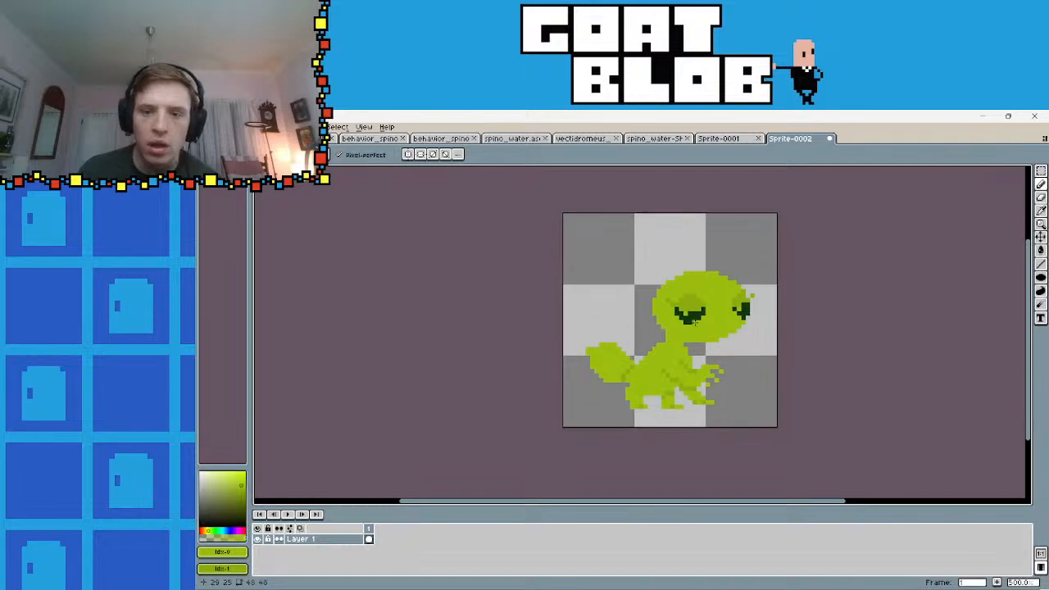
scroll(694, 308, up, 4)
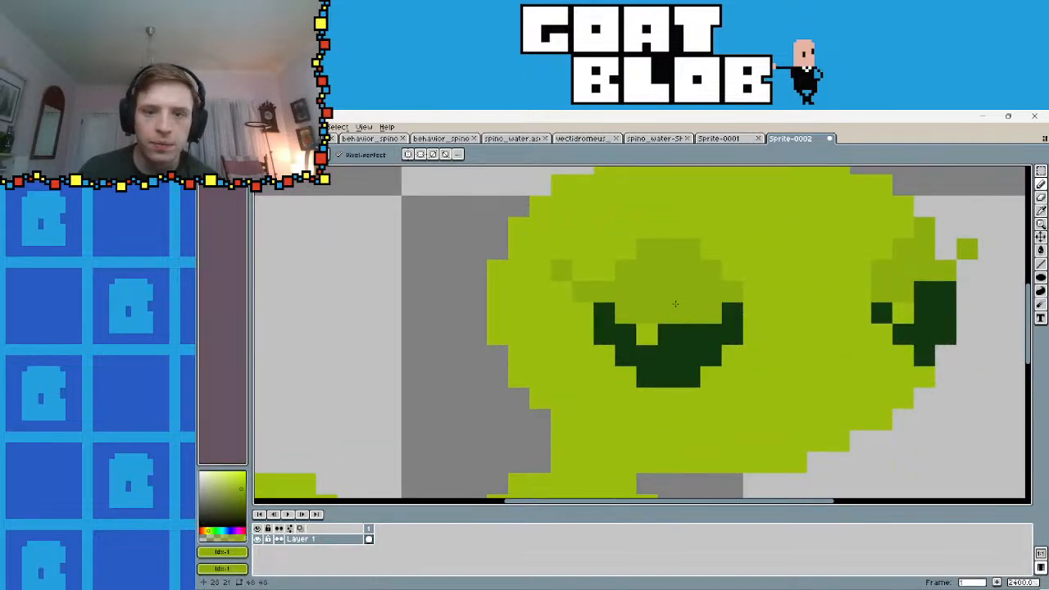
scroll(675, 304, down, 3)
scroll(656, 319, up, 4)
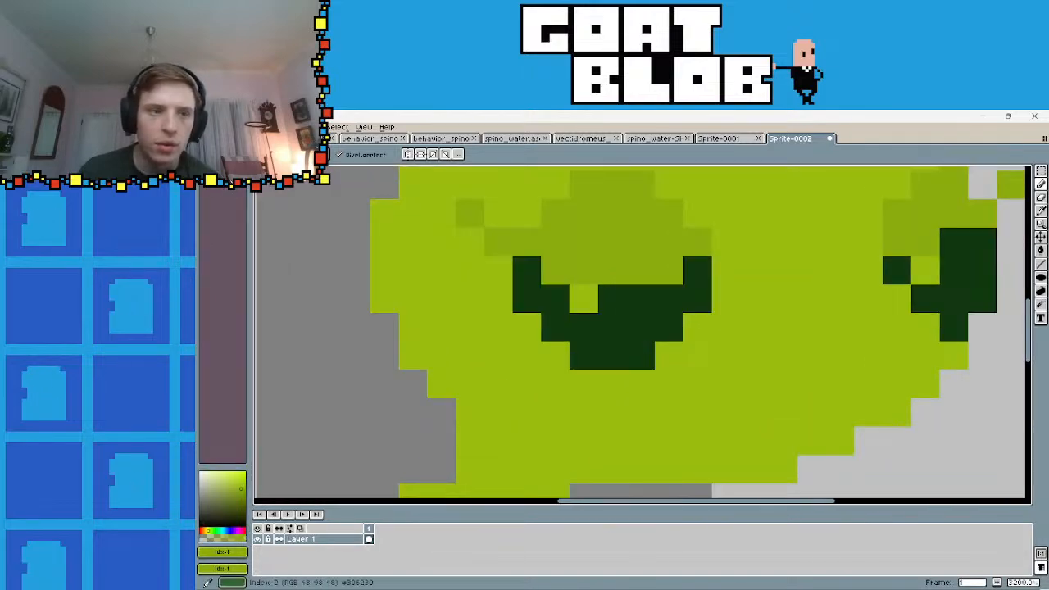
click(227, 180)
scroll(588, 331, up, 1)
mouse_move(590, 332)
mouse_down()
mouse_move(624, 331)
mouse_move(677, 306)
mouse_move(623, 284)
mouse_up()
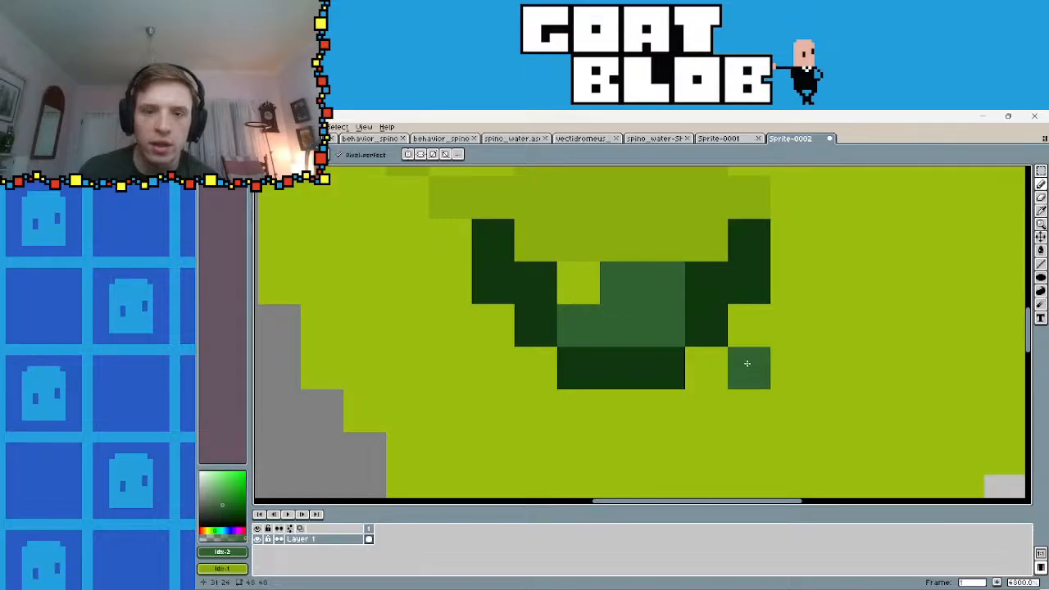
drag(536, 297, 532, 316)
drag(709, 312, 708, 290)
scroll(844, 341, down, 6)
- Paint a medium dark green iris inside the second eye, keeping darkest green pixels at its inner corner and lower tip
drag(862, 339, 762, 363)
scroll(776, 358, up, 5)
click(784, 339)
click(782, 312)
click(807, 312)
click(810, 338)
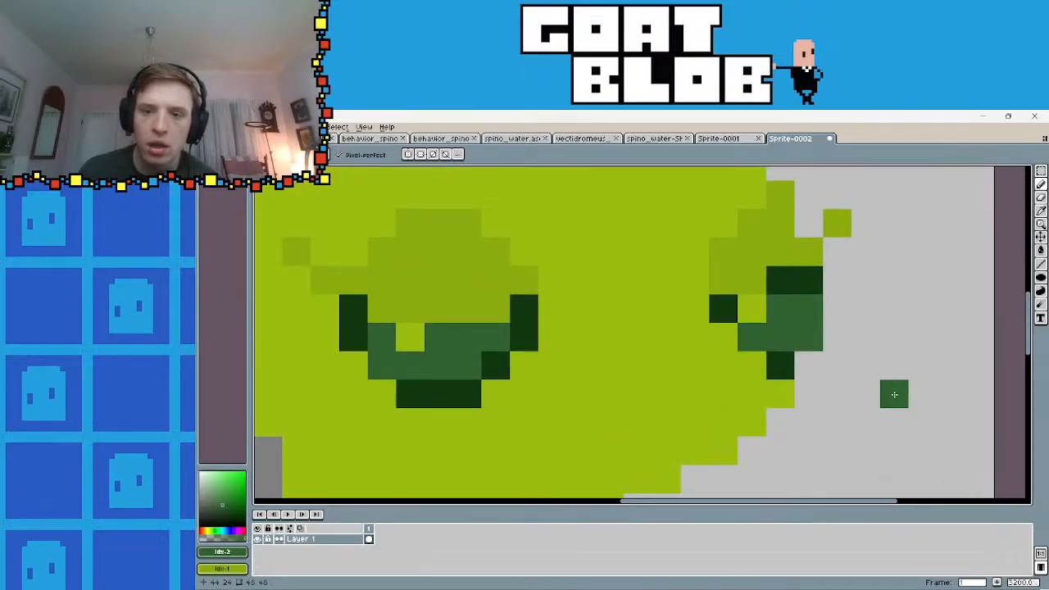
- Extend the second eye's iris up to its eyelid and darken one pixel at its lower outer edge
scroll(894, 394, down, 7)
scroll(813, 339, up, 6)
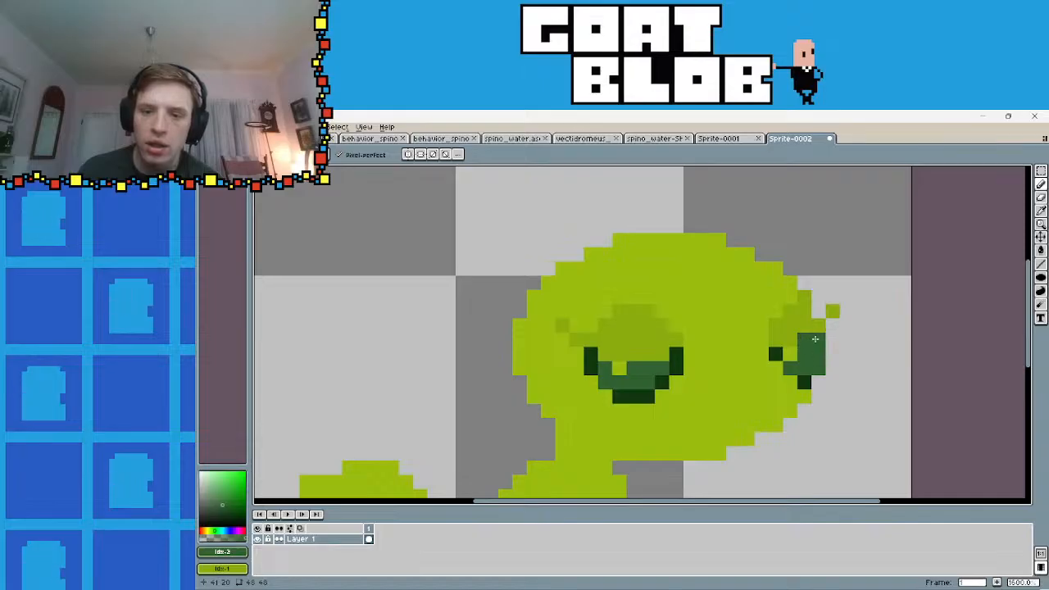
scroll(829, 399, down, 7)
drag(829, 399, 763, 389)
scroll(746, 385, up, 4)
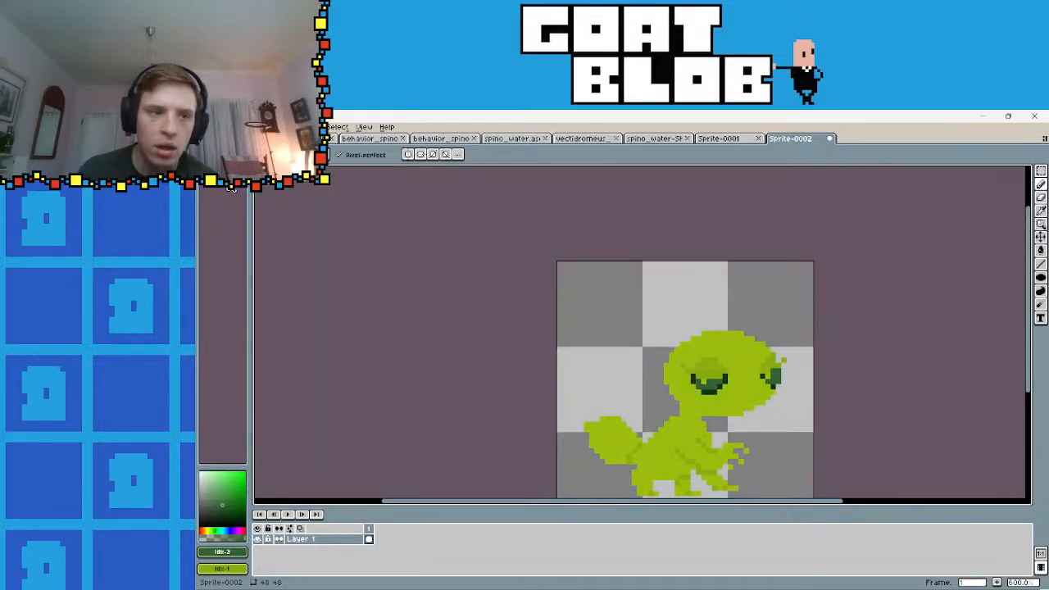
scroll(716, 385, up, 4)
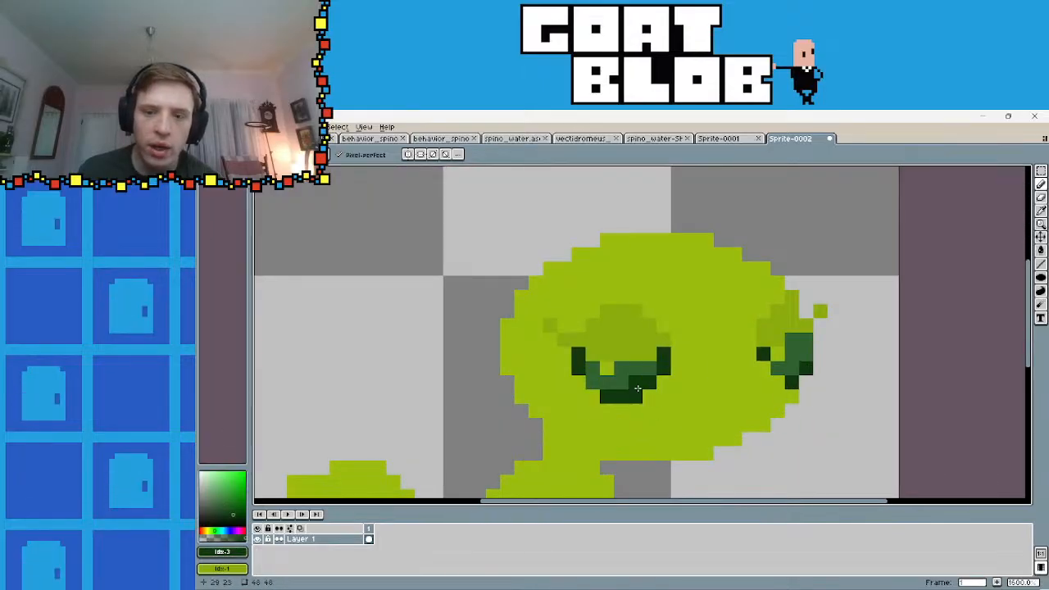
- Recolour the near eye's upper corners in medium dark green, keeping darkest green accents along its lower outline
click(660, 385)
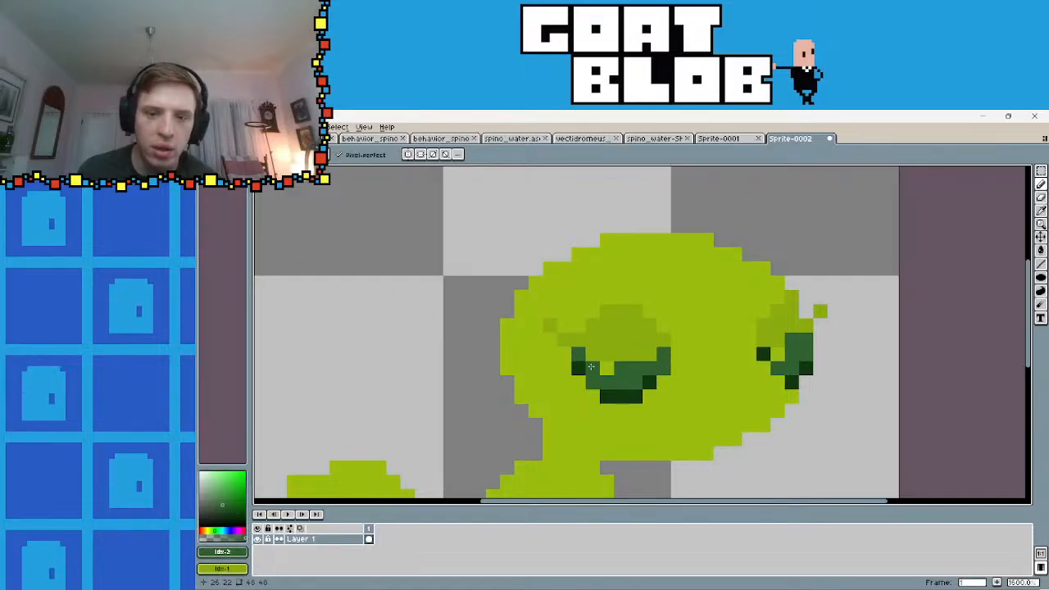
scroll(607, 377, down, 8)
scroll(707, 358, up, 5)
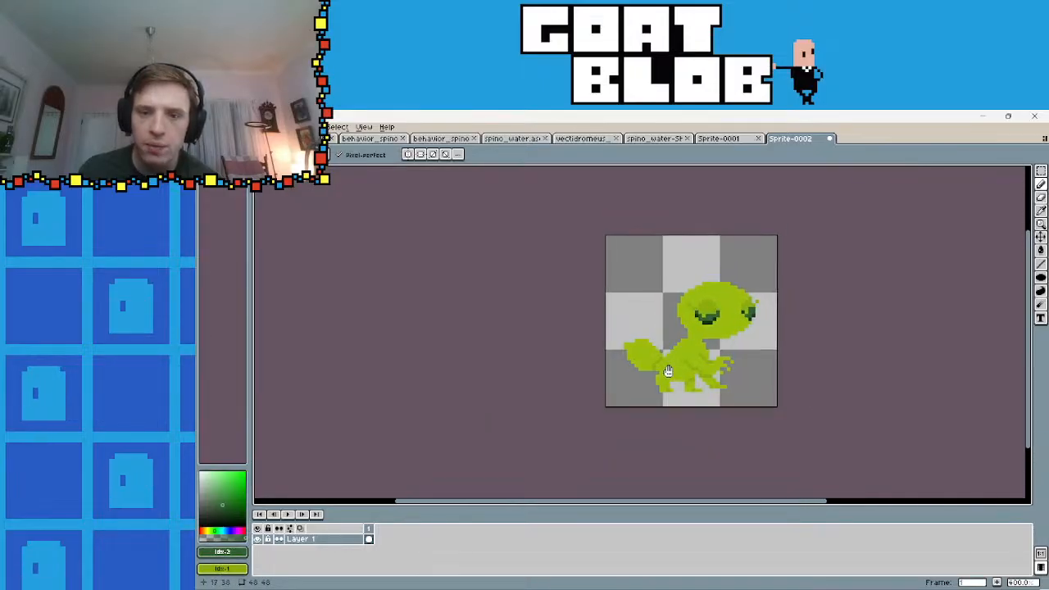
- Check the head shape in the Chrome reference, then carve a dip into the top of the head in Aseprite, leaving two bumps
mouse_move(779, 586)
click(853, 577)
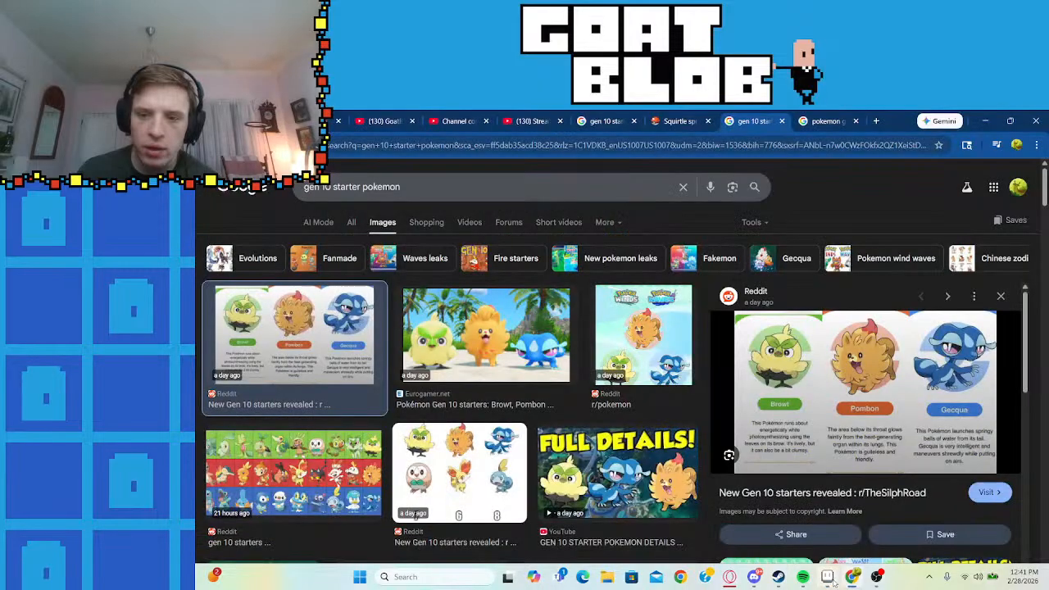
click(828, 577)
scroll(702, 300, up, 3)
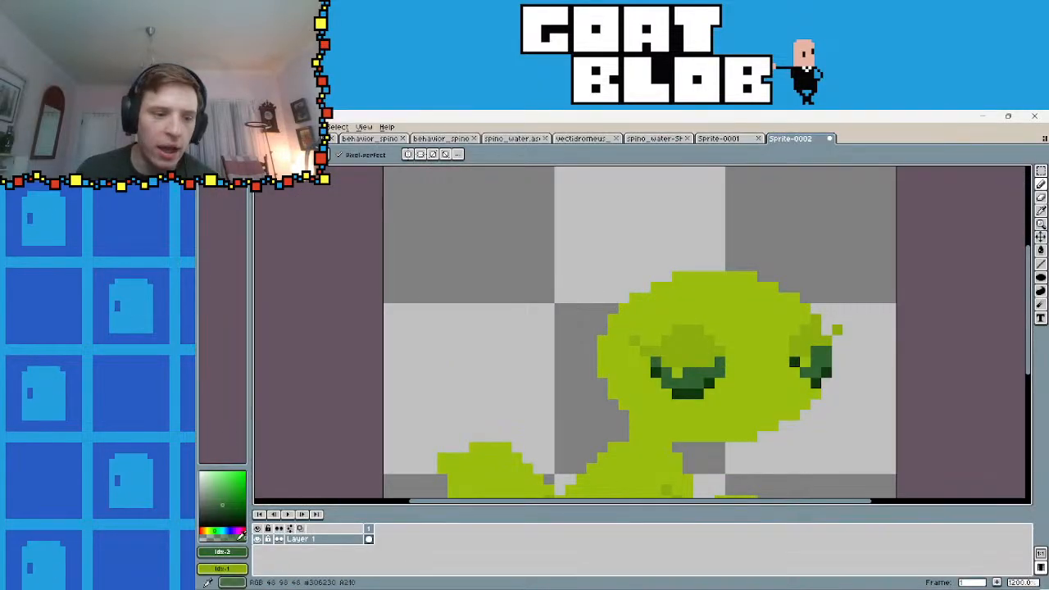
scroll(644, 329, up, 2)
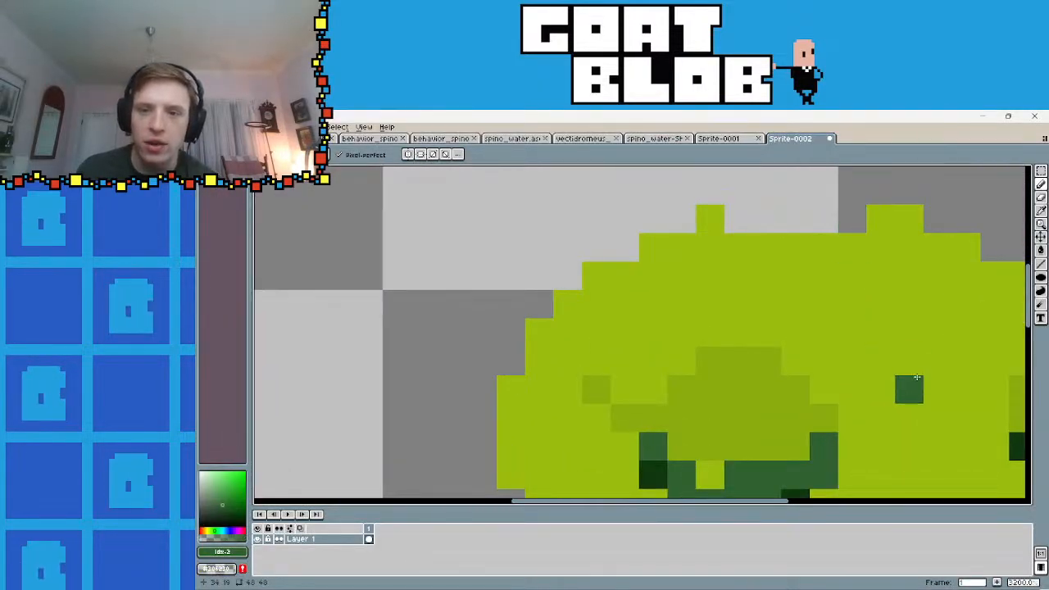
scroll(700, 315, down, 4)
scroll(700, 316, up, 3)
scroll(666, 281, down, 3)
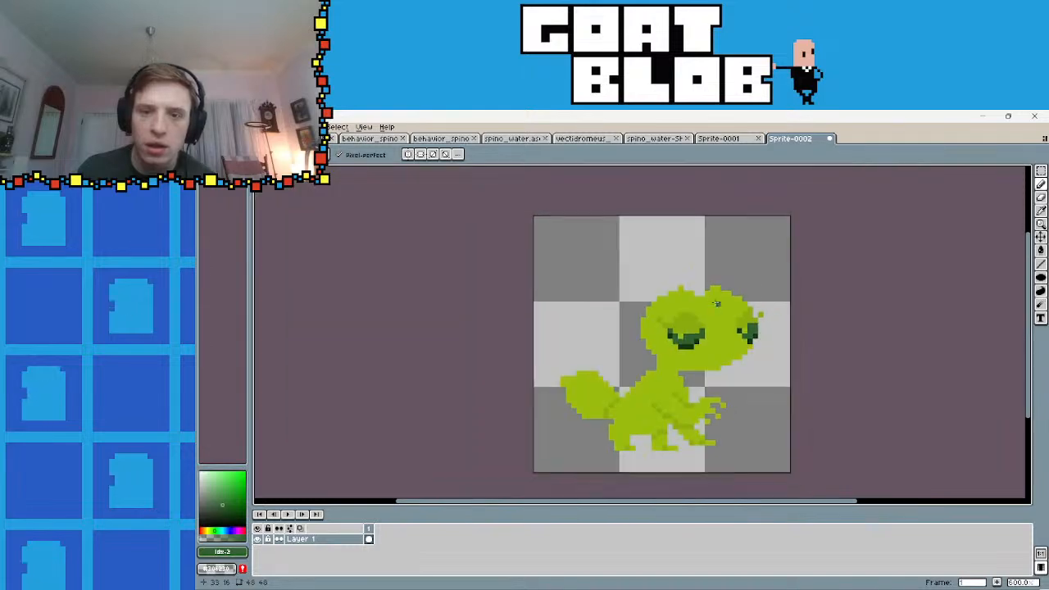
- Widen the top of the near head bump with light yellow-green pixels on both sides
scroll(664, 295, up, 3)
scroll(664, 295, up, 2)
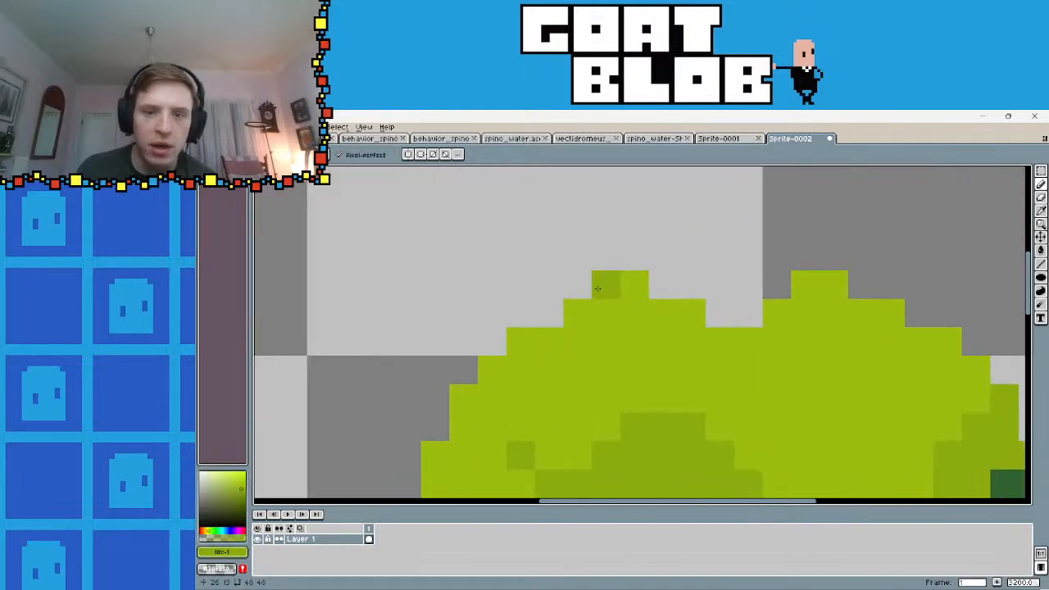
click(605, 285)
click(663, 285)
scroll(732, 342, down, 3)
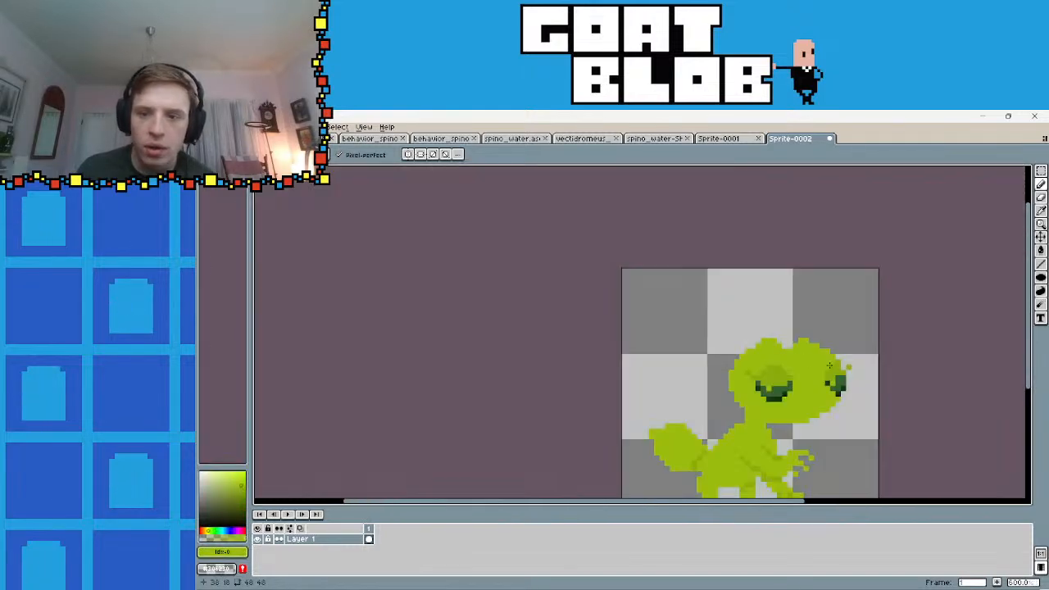
scroll(732, 342, up, 2)
scroll(731, 342, down, 4)
scroll(727, 358, up, 2)
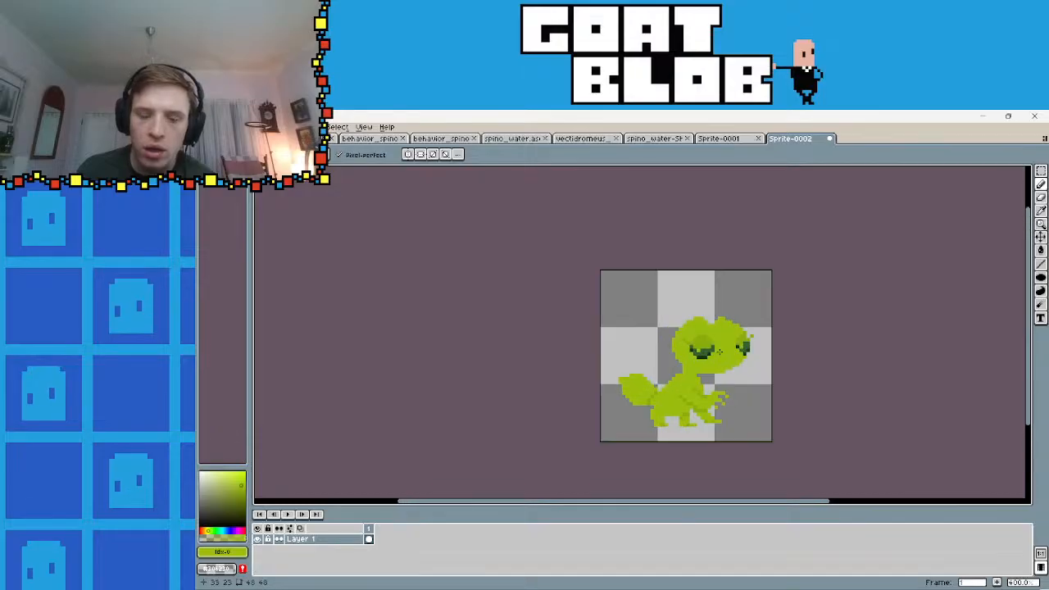
- Check the Chrome reference, then in Aseprite fill the notch under the jaw and extend the front of the chin in light yellow-green
click(852, 576)
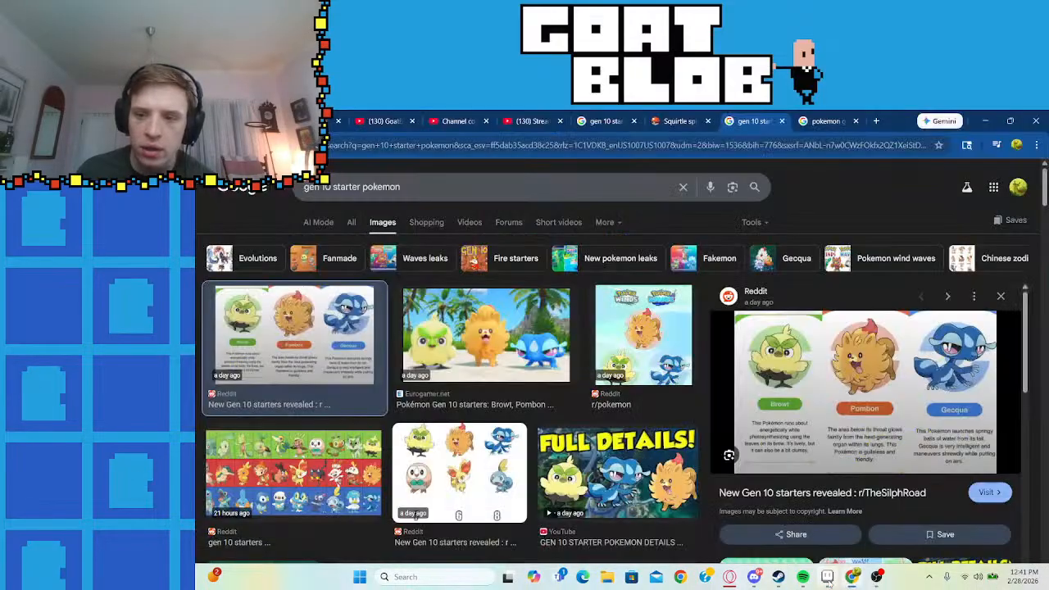
click(828, 576)
scroll(665, 368, up, 4)
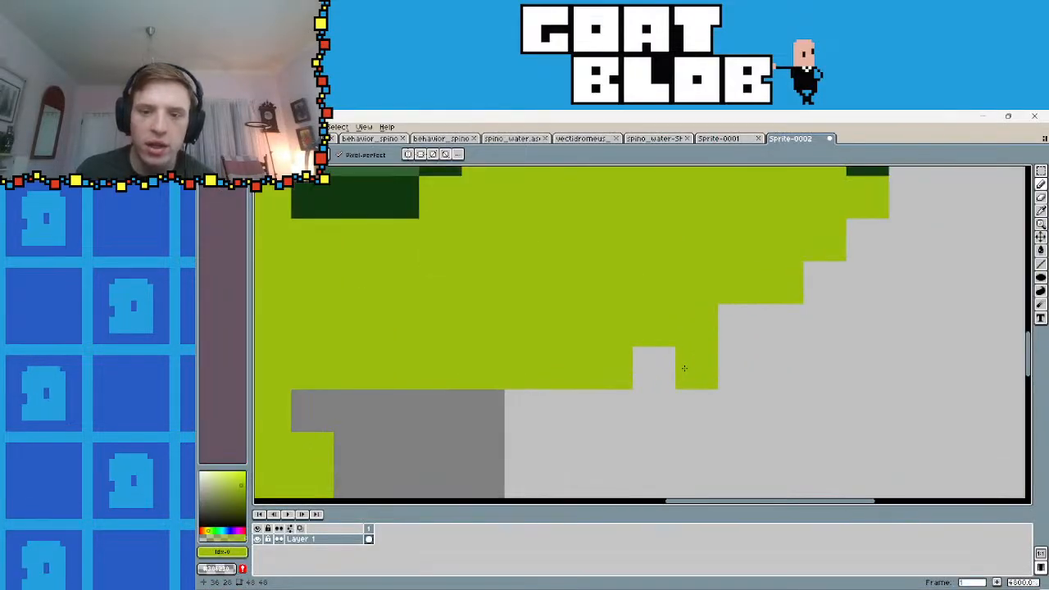
mouse_move(664, 368)
mouse_down()
mouse_move(707, 374)
mouse_move(736, 327)
mouse_move(737, 371)
mouse_move(791, 355)
mouse_up()
scroll(792, 355, down, 3)
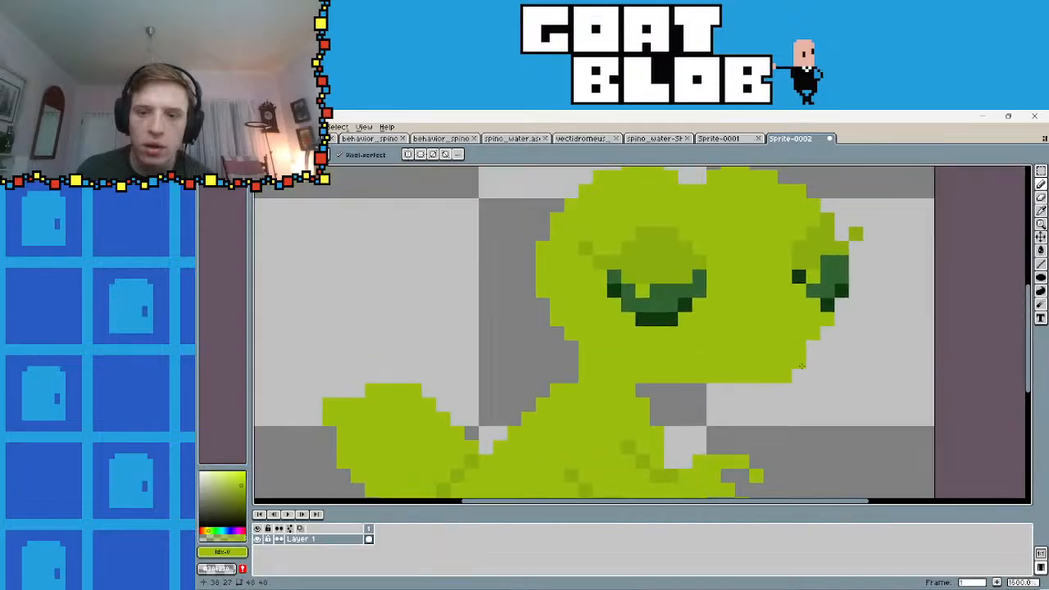
- Draw short mouth-line marks in slightly darker yellow-green along the bottom of the jaw and on the snout below the far eye
scroll(792, 355, up, 3)
click(647, 405)
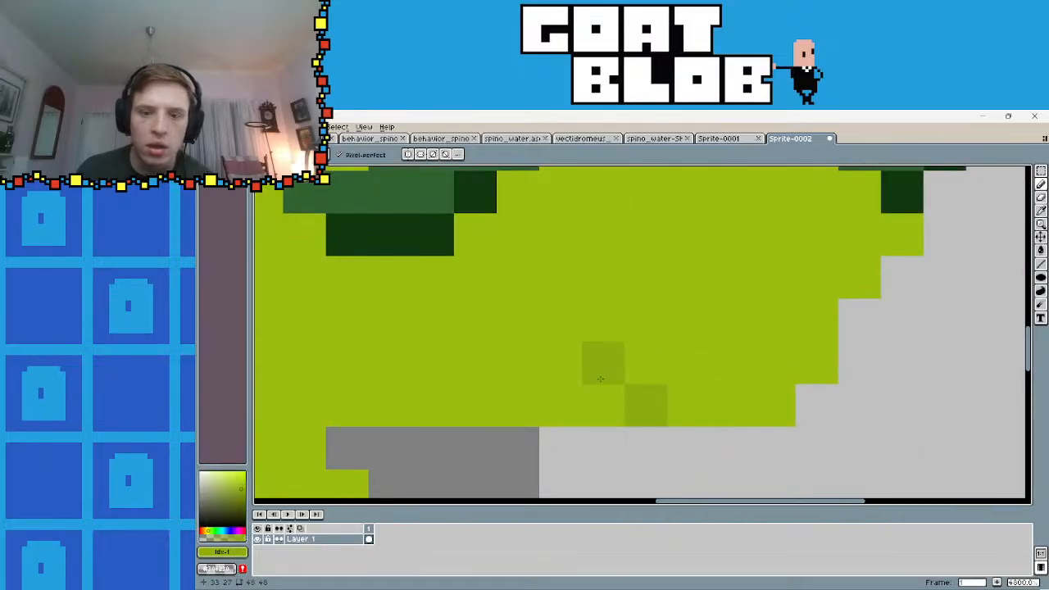
drag(589, 397, 562, 365)
drag(778, 355, 719, 440)
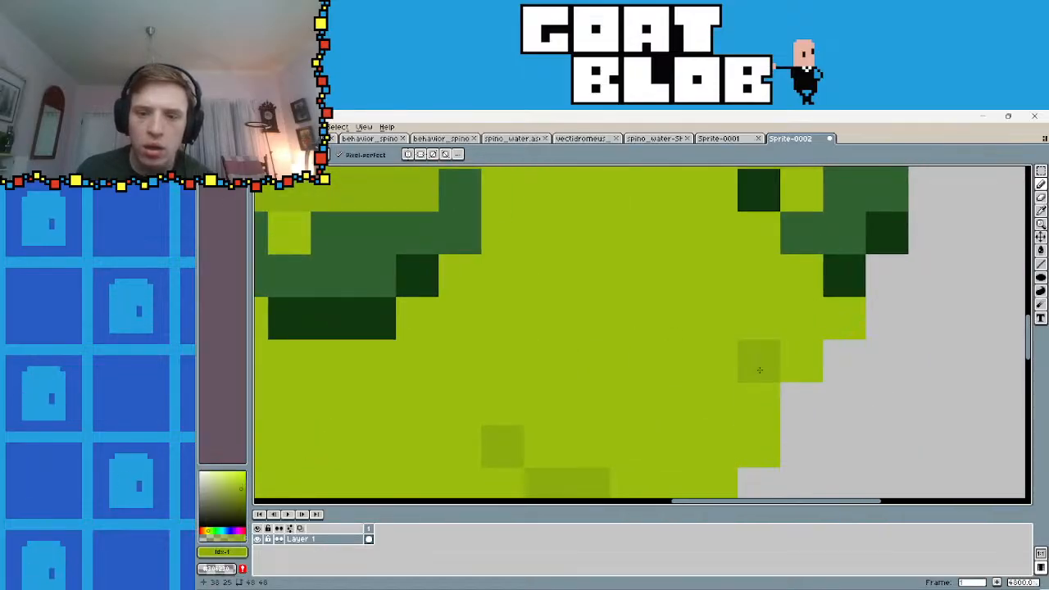
drag(759, 369, 721, 325)
scroll(817, 425, down, 5)
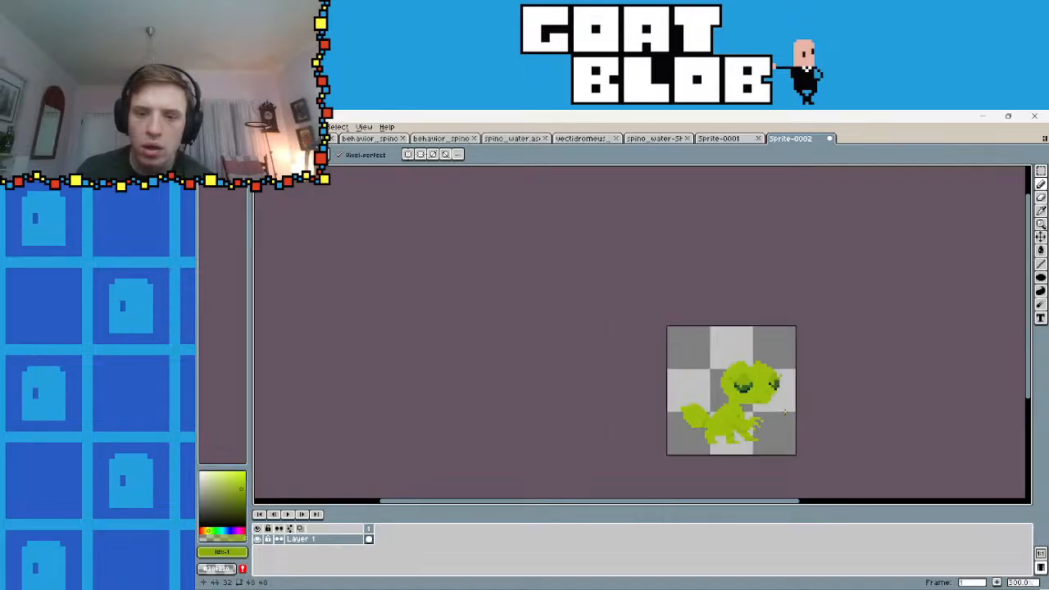
scroll(787, 424, up, 2)
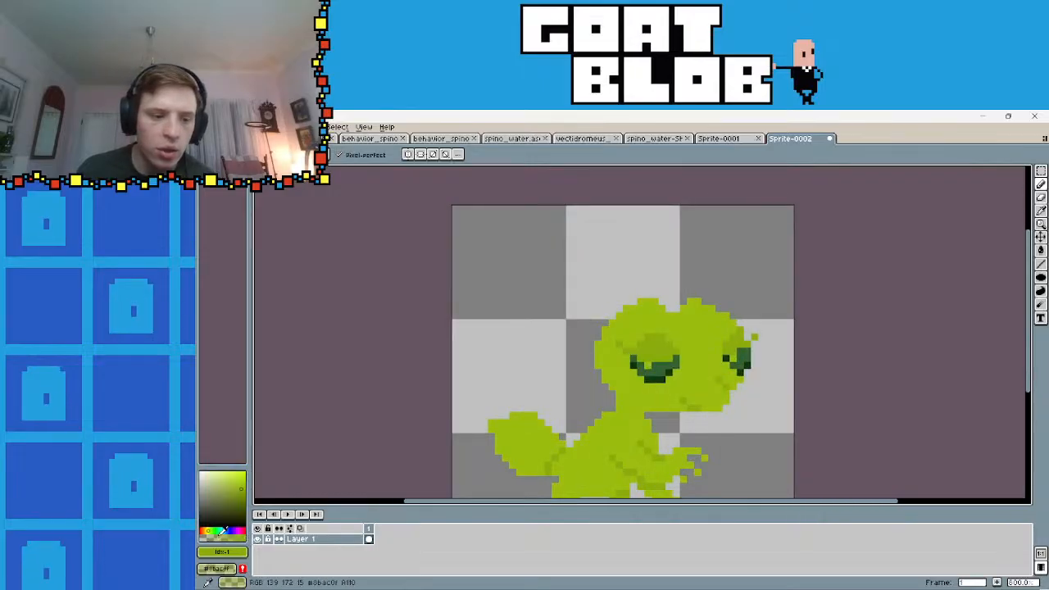
scroll(733, 410, up, 4)
scroll(788, 406, down, 4)
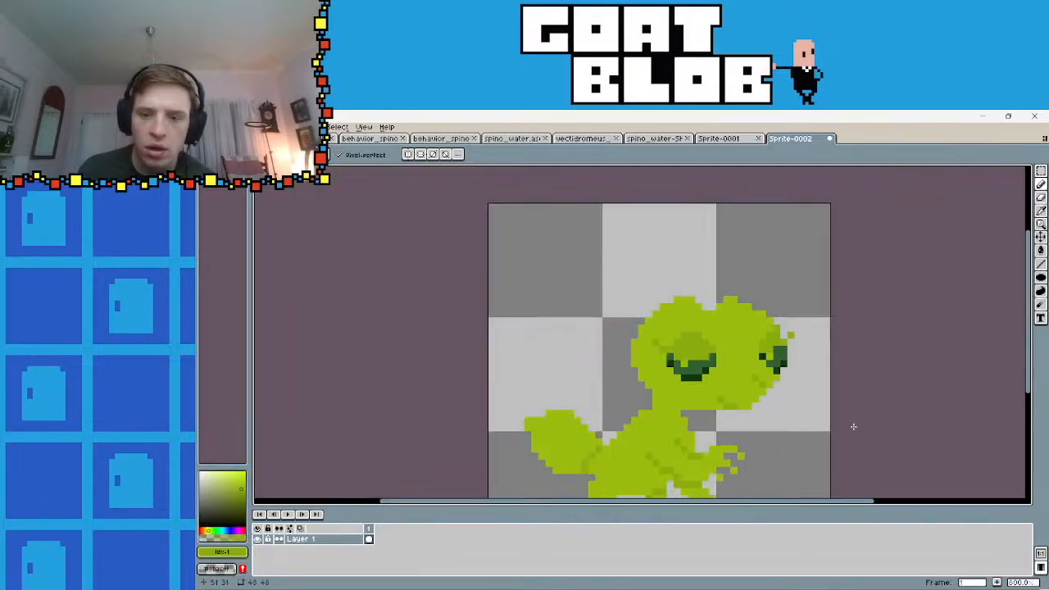
scroll(760, 411, down, 3)
scroll(757, 392, up, 6)
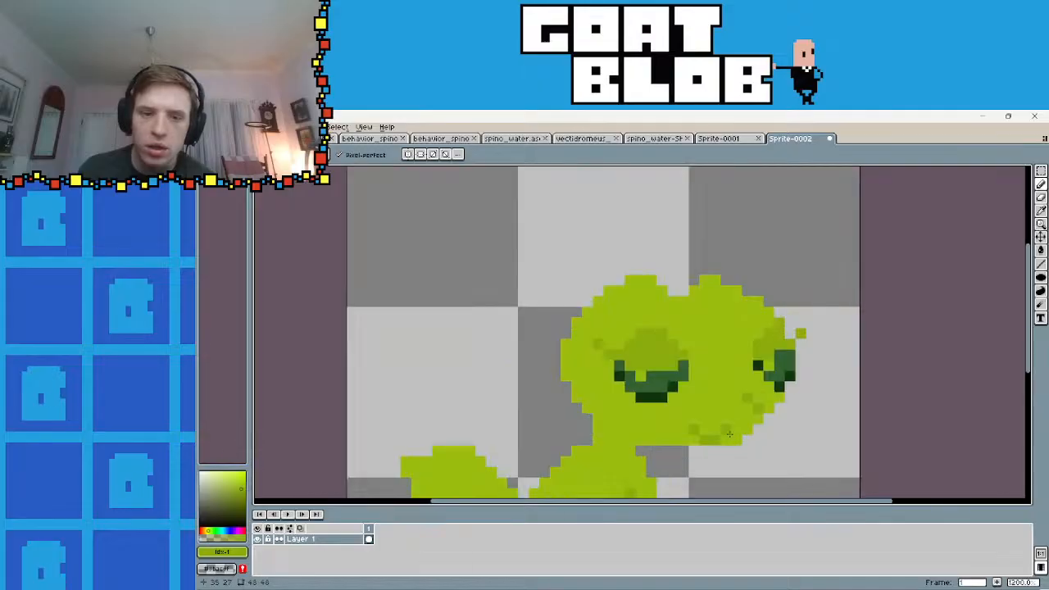
scroll(707, 335, down, 2)
scroll(694, 347, down, 3)
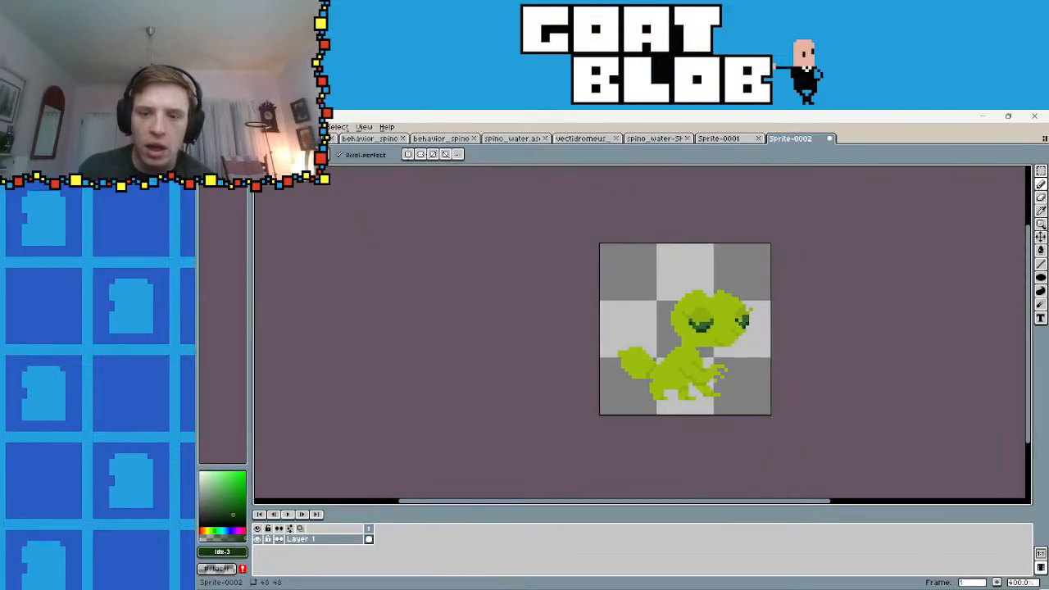
- Check the face markings in the Chrome reference, then in Aseprite draw a pointed forehead patch between the eyes in slightly darker yellow-green
click(852, 576)
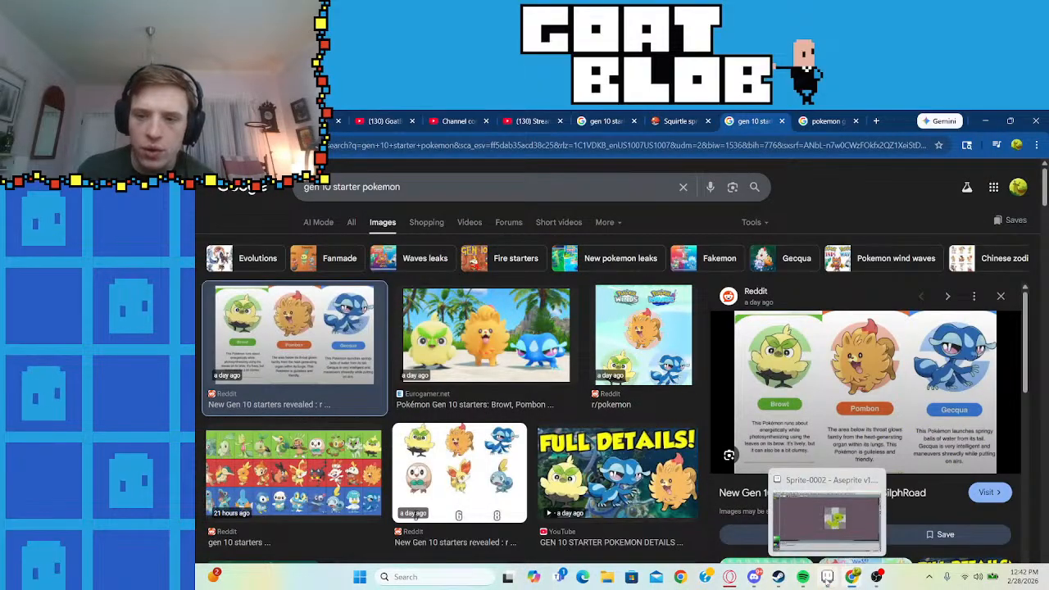
click(827, 576)
scroll(738, 328, up, 4)
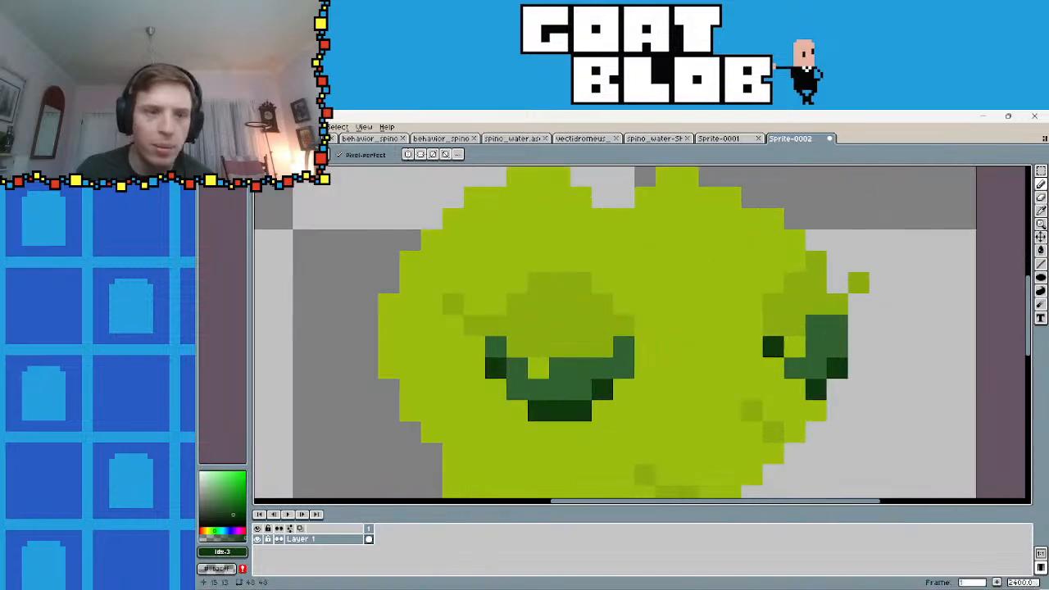
scroll(705, 315, up, 1)
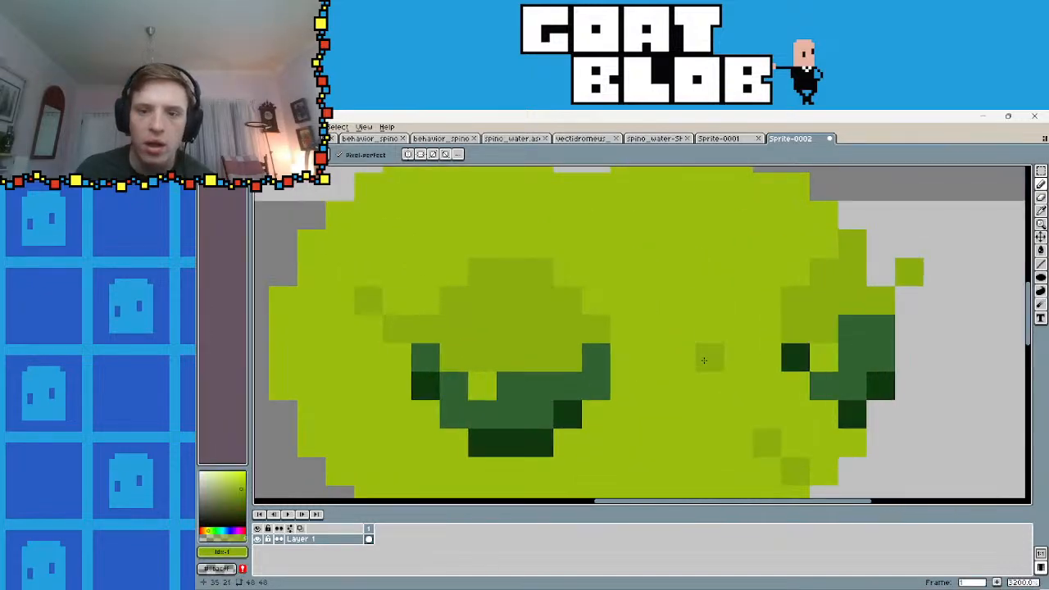
drag(686, 349, 726, 327)
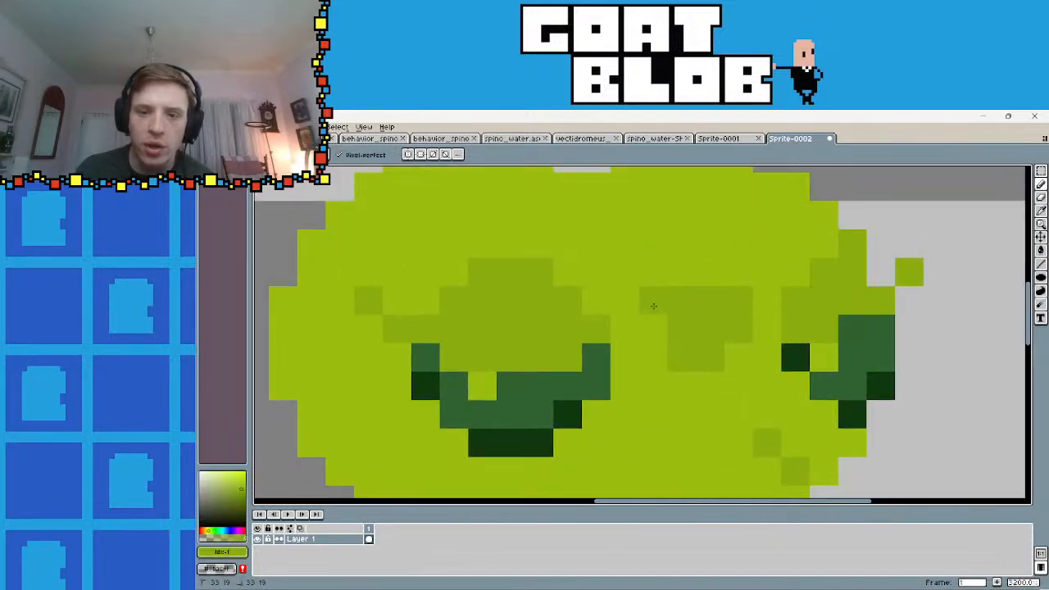
scroll(766, 344, down, 6)
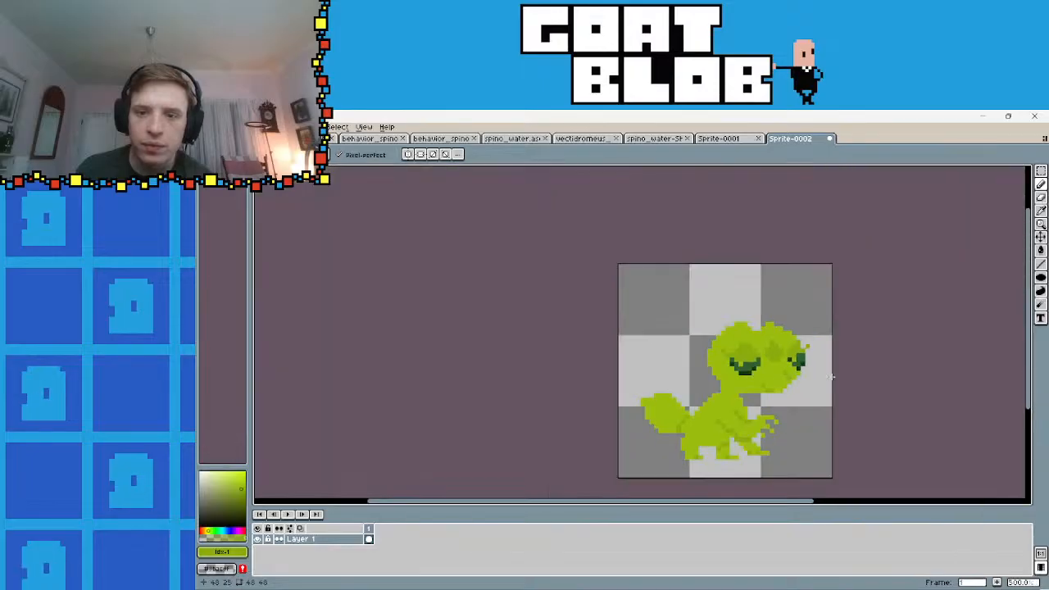
scroll(766, 344, up, 3)
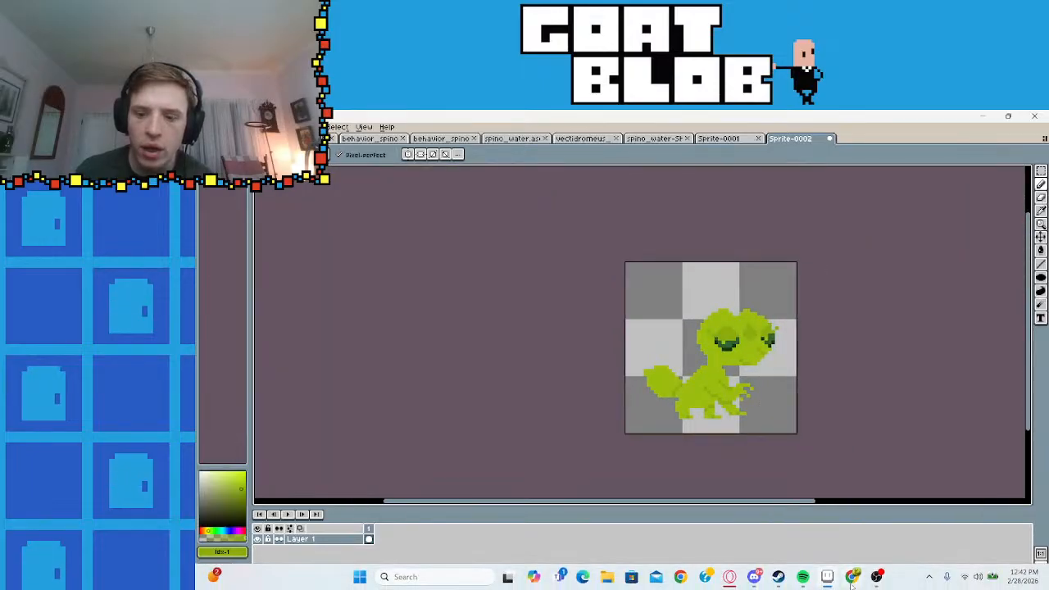
- Sample the medium dark green from the far eye and add two single-pixel nostrils to the lower snout
click(852, 577)
click(852, 577)
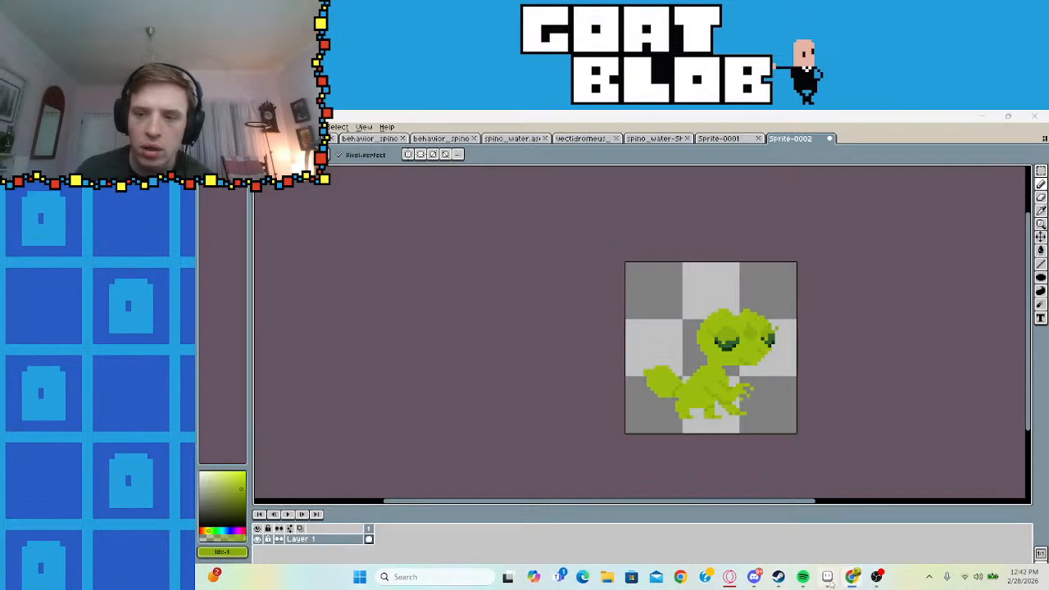
scroll(464, 257, up, 2)
alt+click(784, 332)
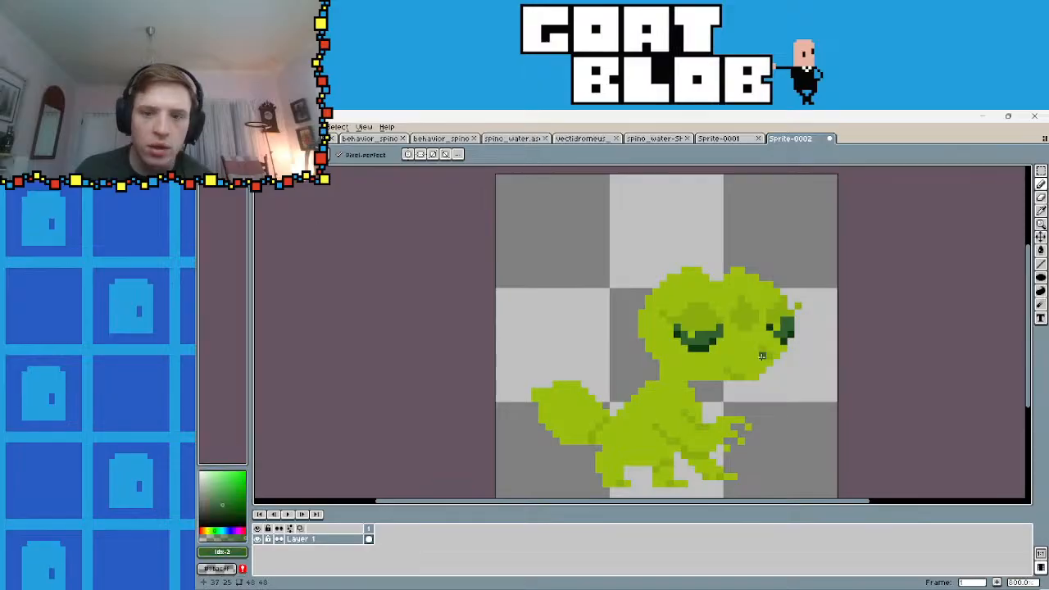
scroll(768, 368, up, 4)
click(680, 336)
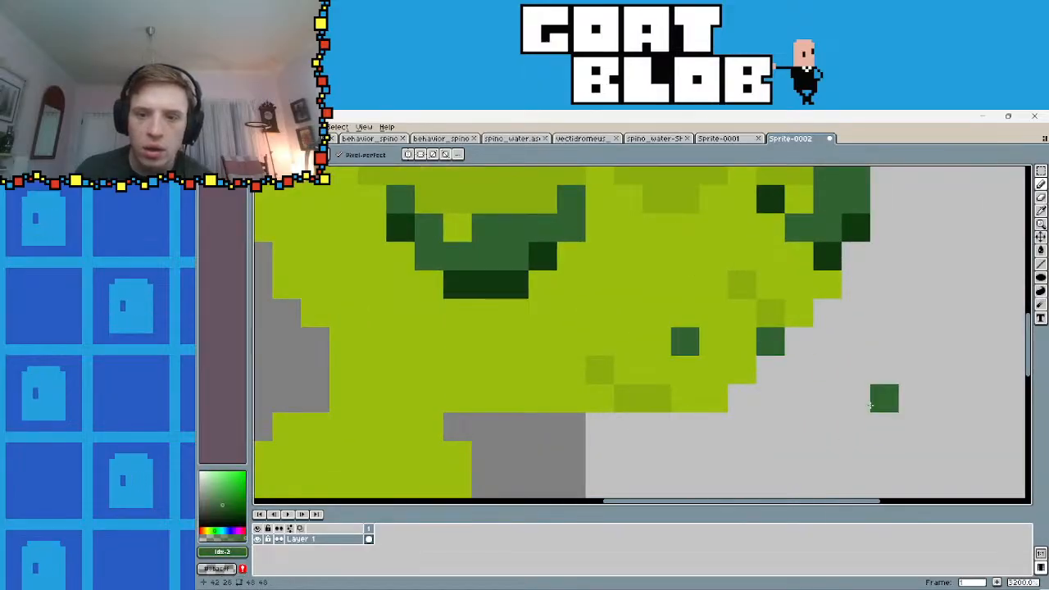
scroll(871, 403, down, 8)
scroll(802, 409, up, 4)
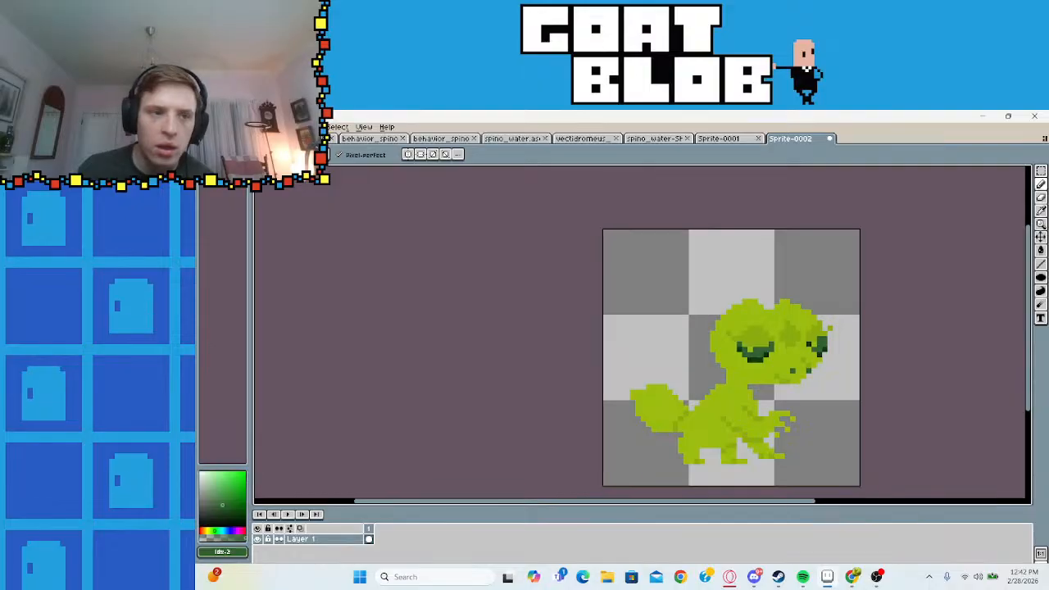
- Shade the underside of the head where it meets the neck with a line of slightly darker yellow-green
scroll(734, 378, up, 1)
scroll(733, 379, up, 2)
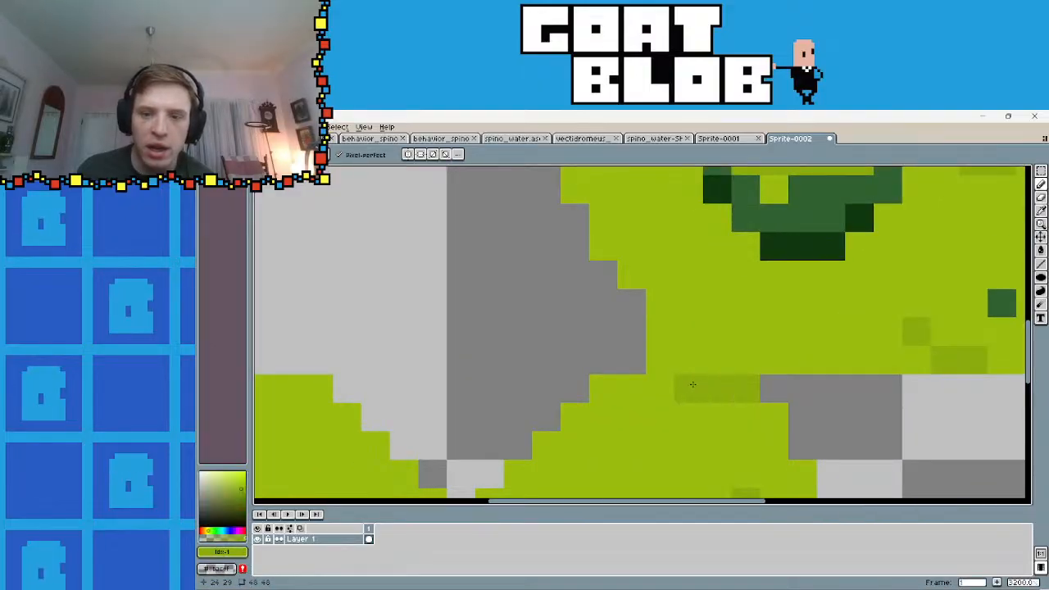
scroll(800, 404, down, 4)
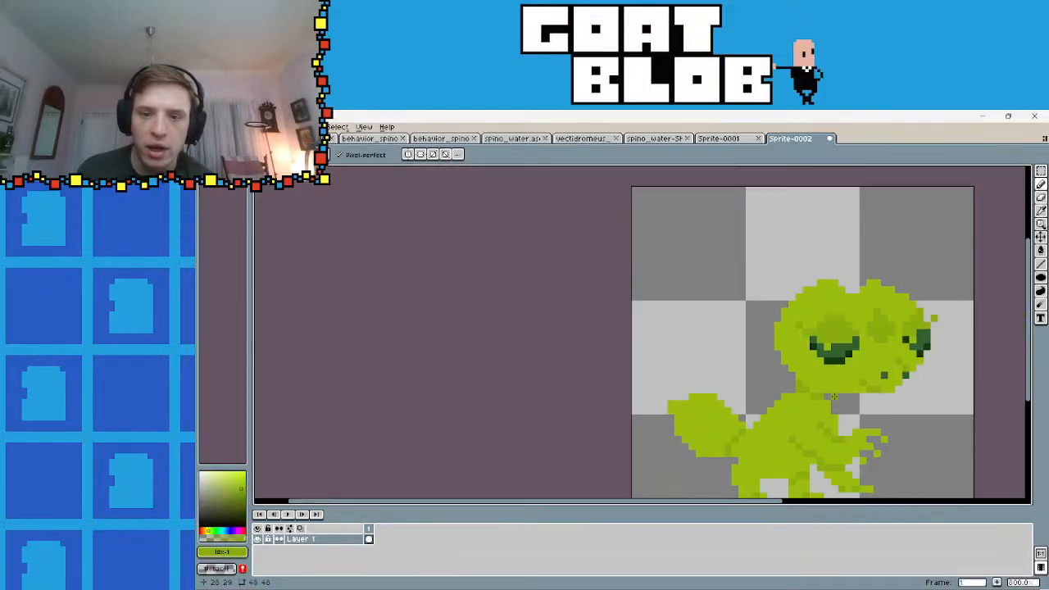
scroll(799, 405, up, 4)
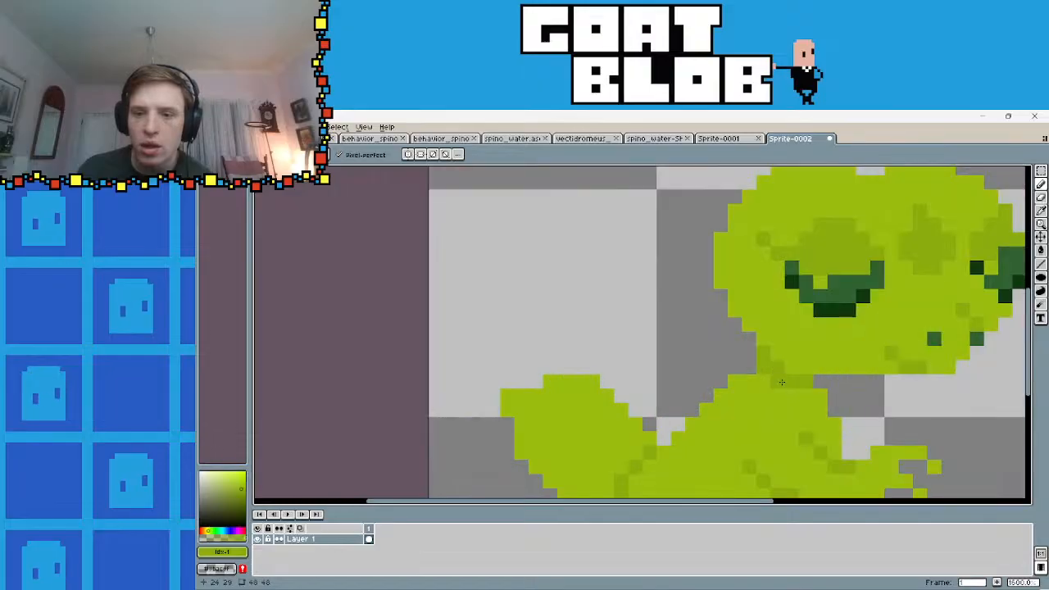
scroll(783, 383, down, 5)
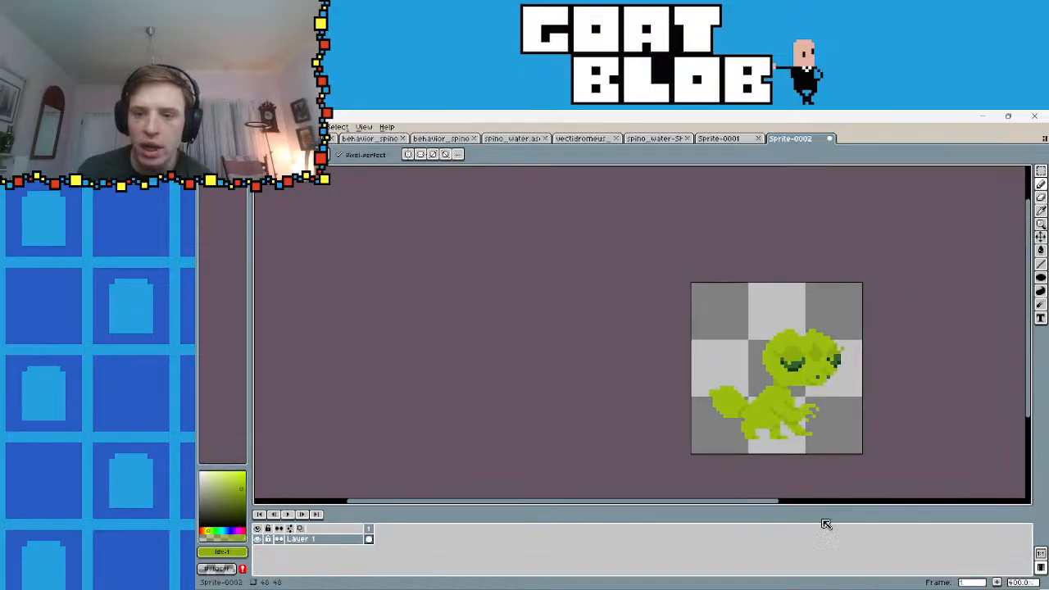
- Check the tail in the Chrome reference, then in Aseprite draw a marking on the upper tail in slightly darker yellow-green
click(681, 584)
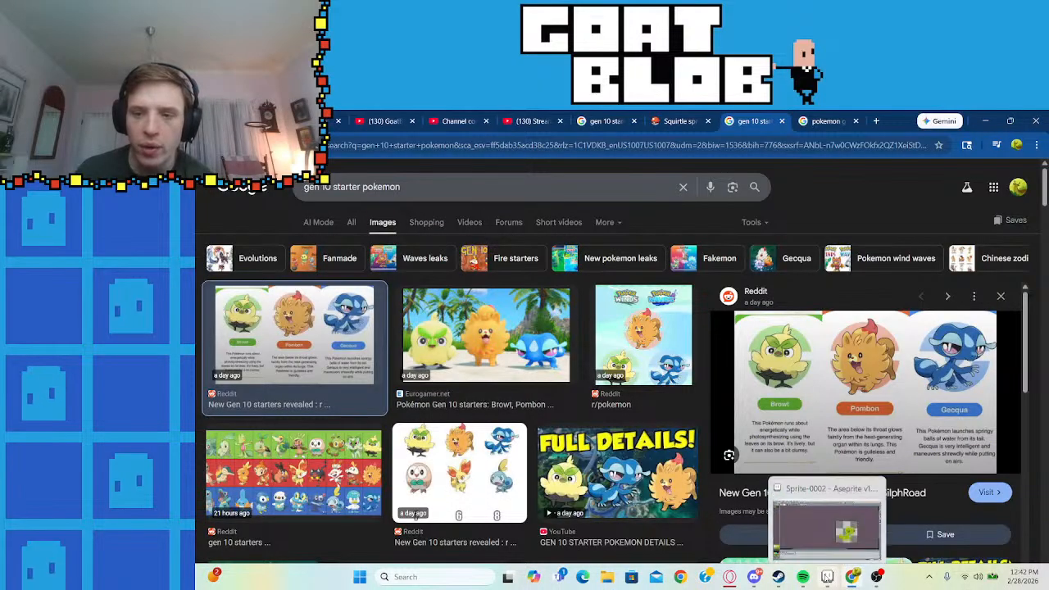
click(828, 583)
scroll(757, 399, up, 6)
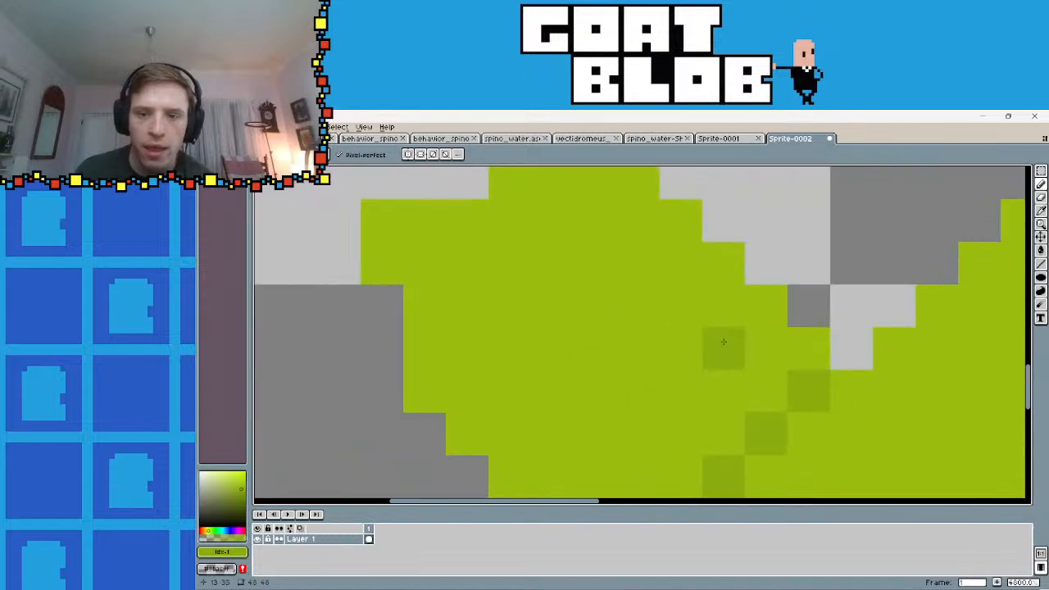
mouse_move(749, 298)
mouse_down()
mouse_move(662, 304)
mouse_move(627, 344)
mouse_move(508, 347)
mouse_move(494, 309)
mouse_move(588, 234)
mouse_move(650, 227)
mouse_move(675, 257)
mouse_move(552, 323)
mouse_move(552, 348)
mouse_up()
scroll(813, 348, down, 5)
scroll(813, 348, down, 4)
scroll(813, 348, up, 1)
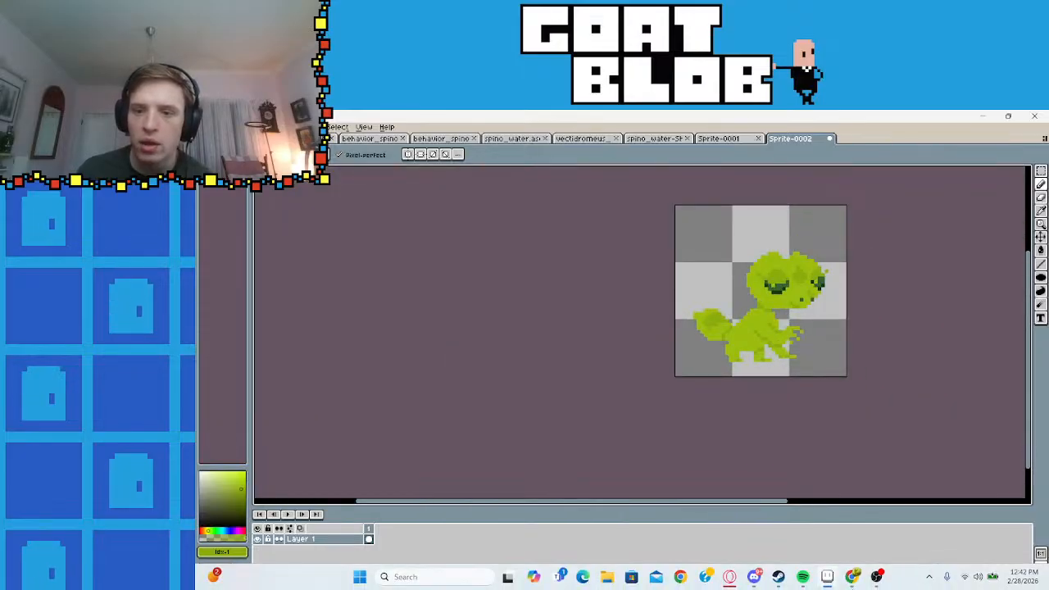
- Check the Chrome reference, then in Aseprite paint a medium dark green belly patch between the hind leg and the front leg
click(852, 577)
click(828, 577)
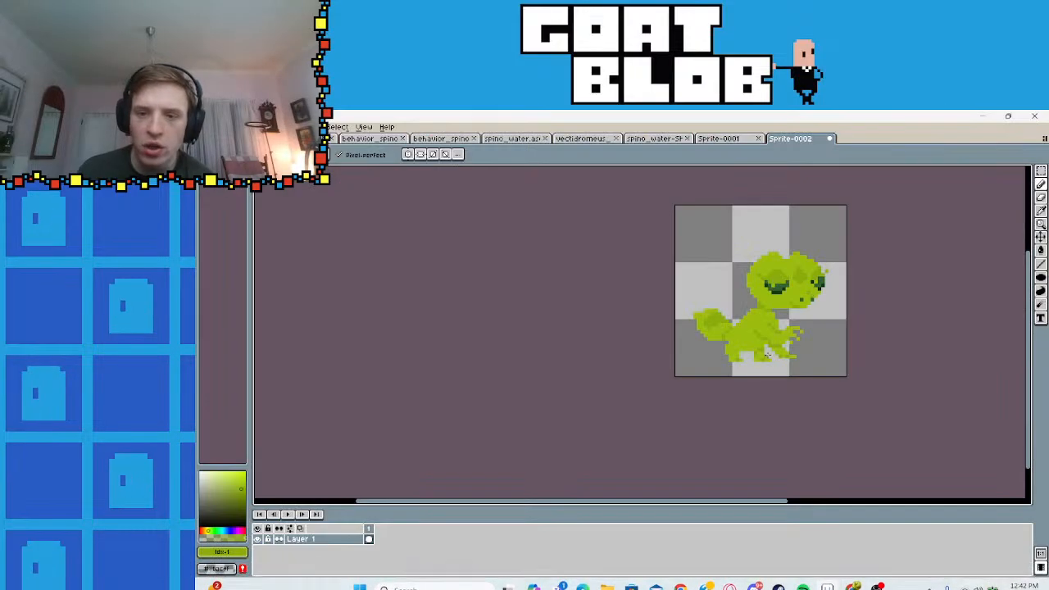
scroll(727, 338, up, 2)
scroll(692, 354, up, 5)
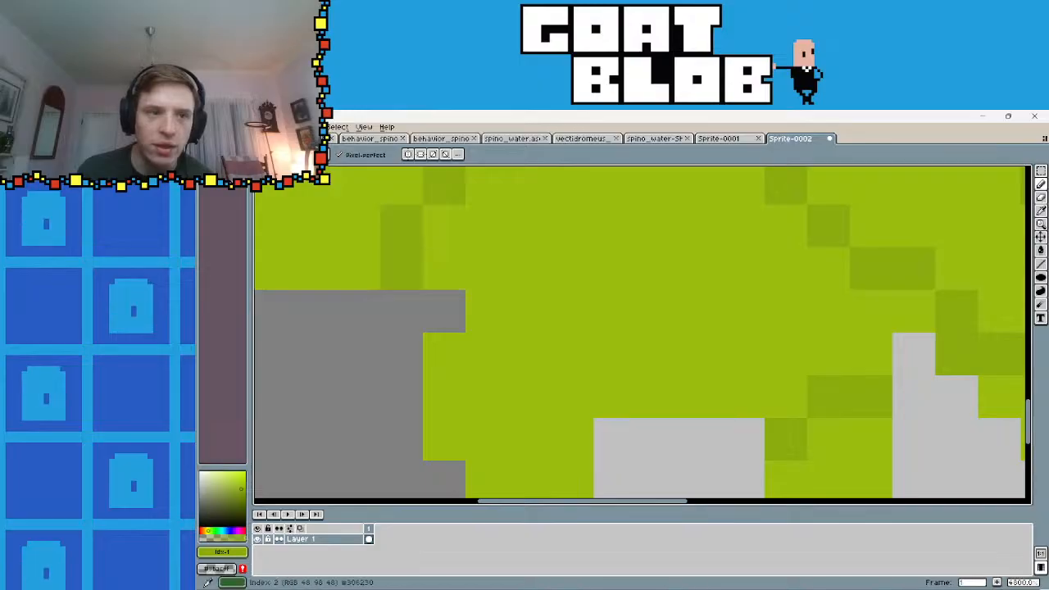
click(218, 170)
mouse_move(655, 393)
mouse_down()
mouse_move(775, 391)
mouse_move(712, 348)
mouse_move(872, 343)
mouse_move(772, 313)
mouse_move(915, 310)
mouse_up()
click(871, 439)
scroll(871, 435, down, 5)
scroll(877, 393, up, 2)
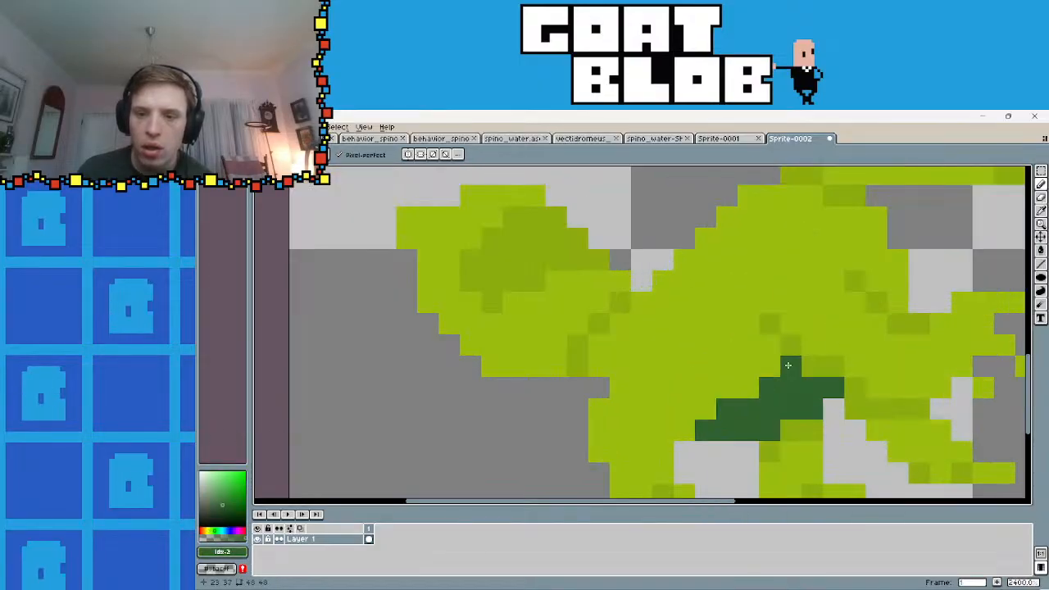
scroll(881, 395, down, 2)
scroll(881, 395, down, 3)
scroll(817, 397, up, 2)
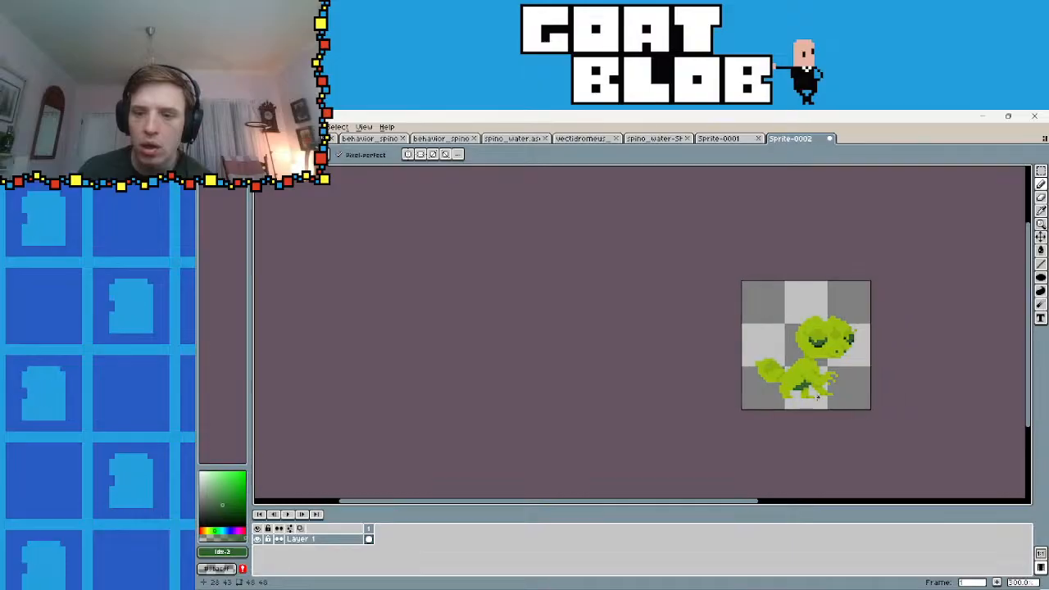
scroll(795, 377, up, 1)
- Fill the tail marking and the forehead patch with medium dark green using the Paint Bucket, and compare the sprite with the Chrome reference
click(1040, 249)
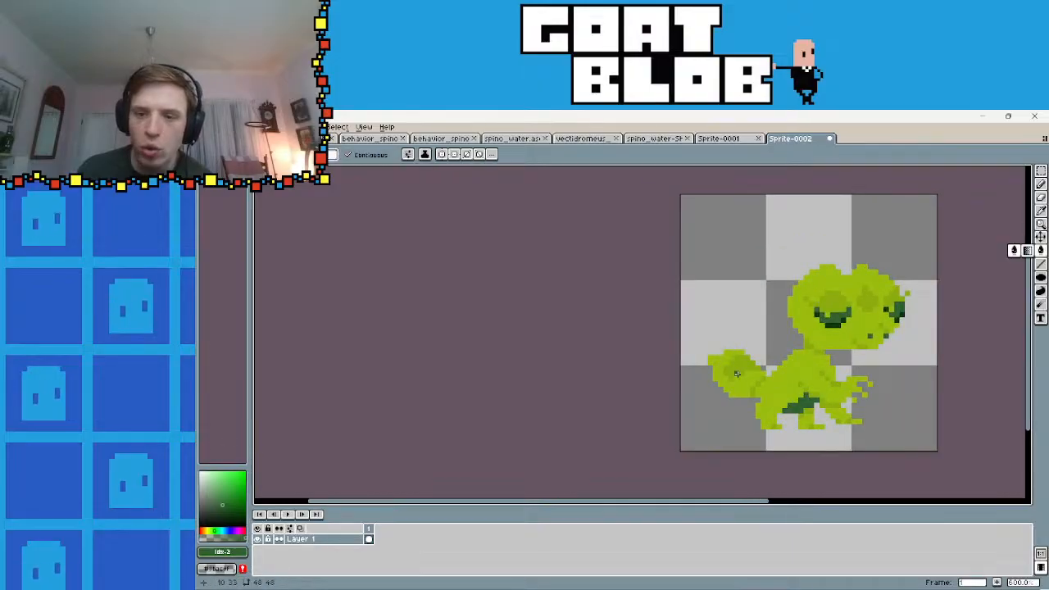
click(740, 367)
click(870, 300)
scroll(787, 361, down, 4)
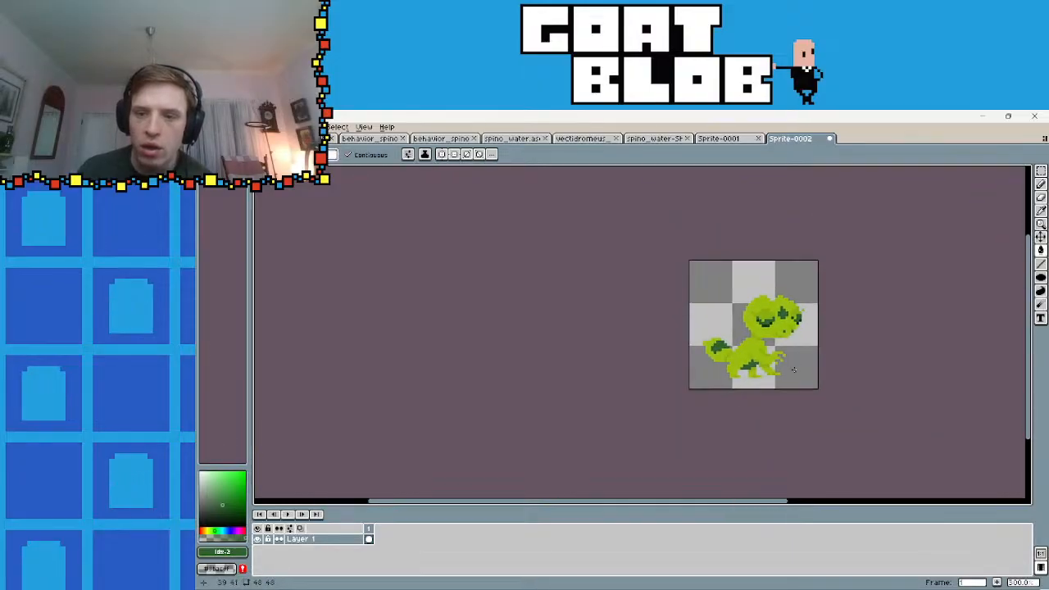
scroll(760, 379, up, 4)
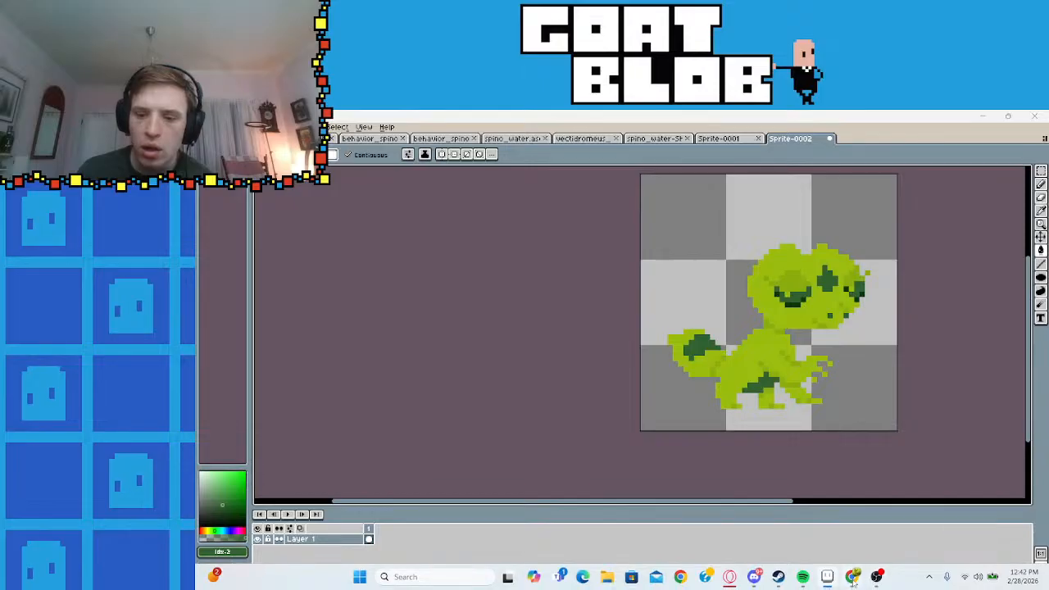
click(852, 576)
click(828, 577)
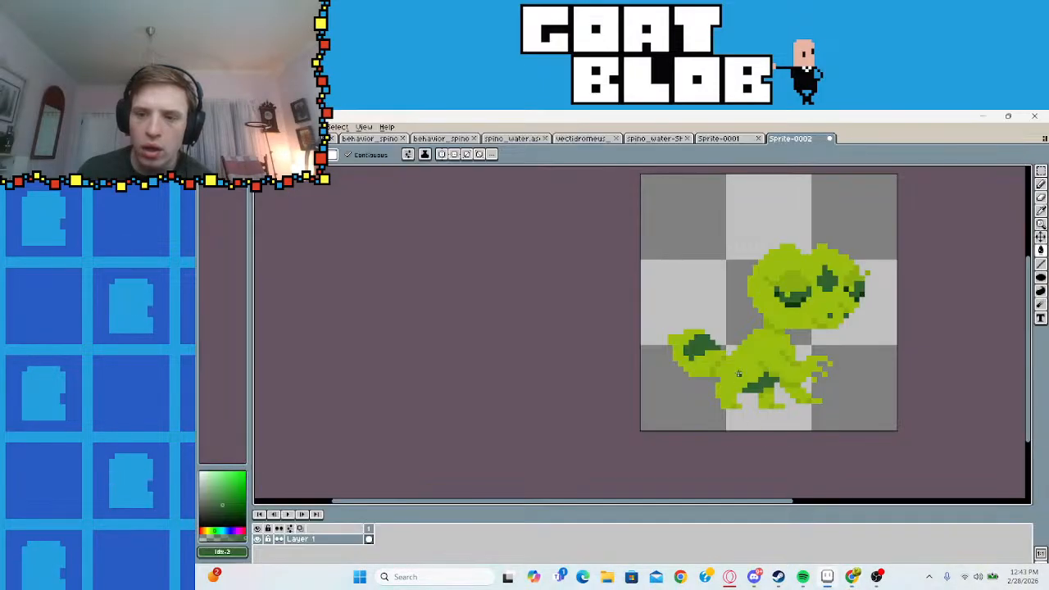
- Paint small medium dark green markings along the back between the tail and neck, and compare the sprite with the Chrome starter reference
scroll(738, 365, up, 3)
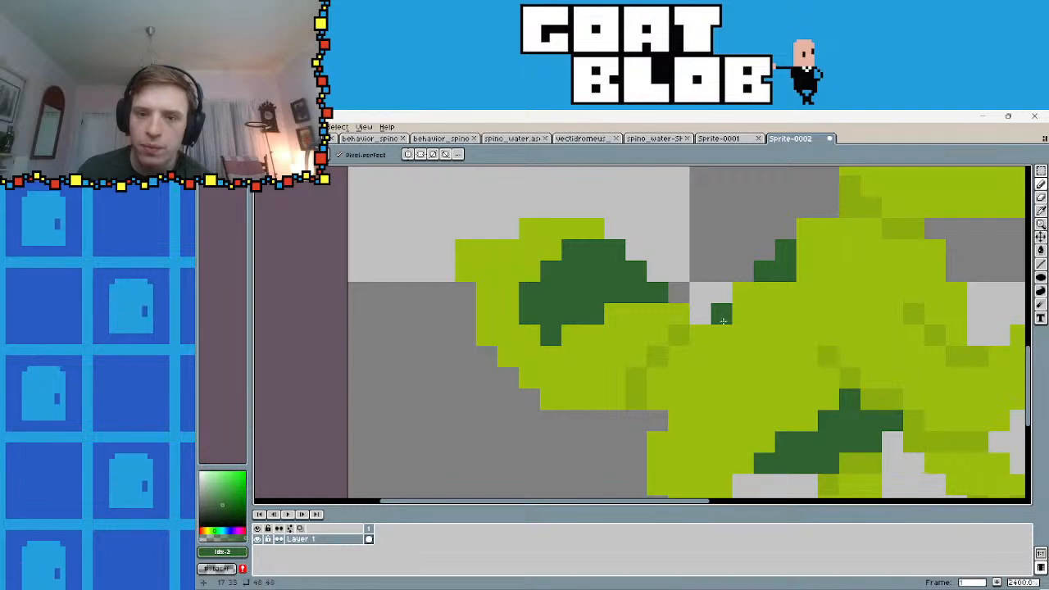
scroll(853, 382, down, 5)
scroll(827, 369, up, 3)
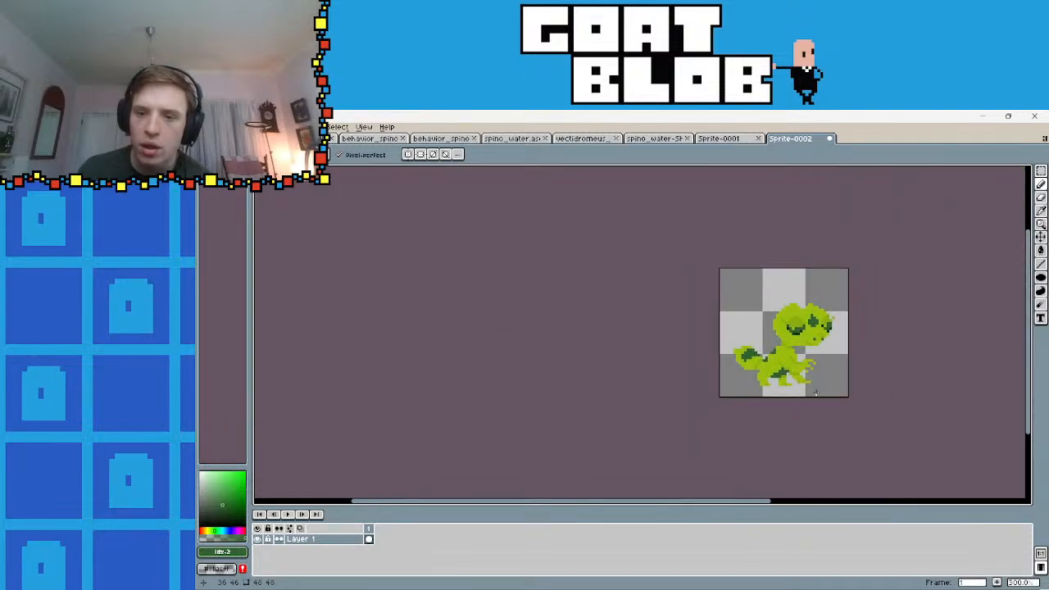
mouse_move(810, 587)
click(852, 577)
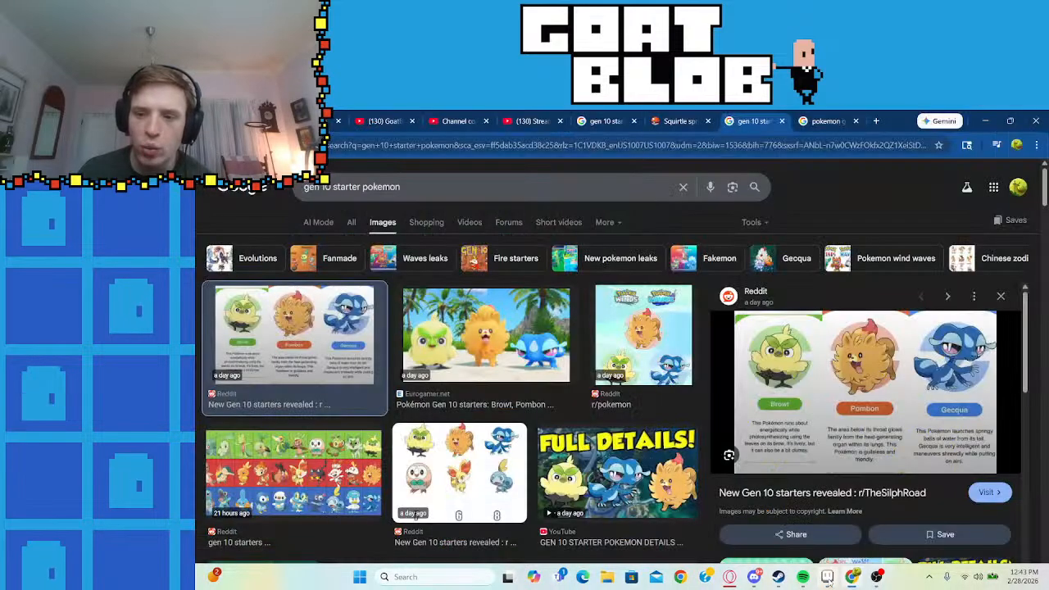
click(828, 578)
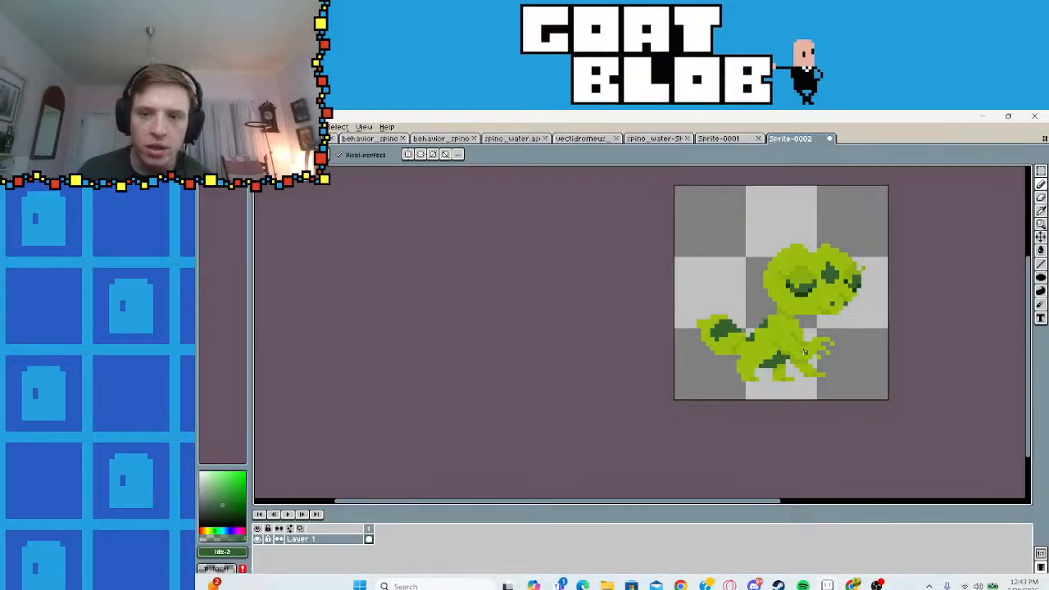
scroll(818, 354, up, 3)
scroll(809, 351, down, 5)
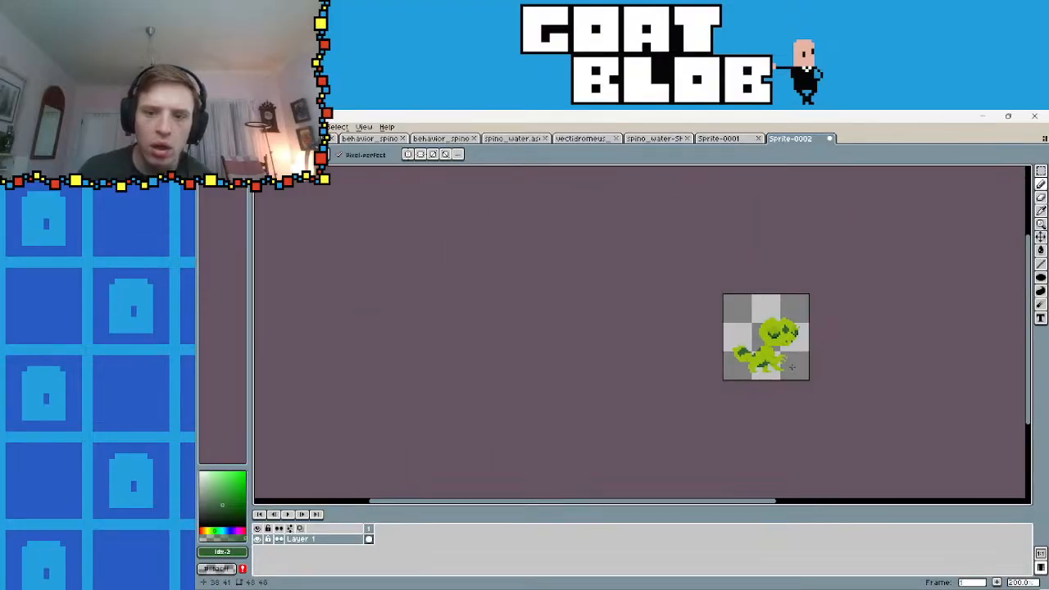
scroll(771, 358, up, 3)
scroll(772, 358, up, 2)
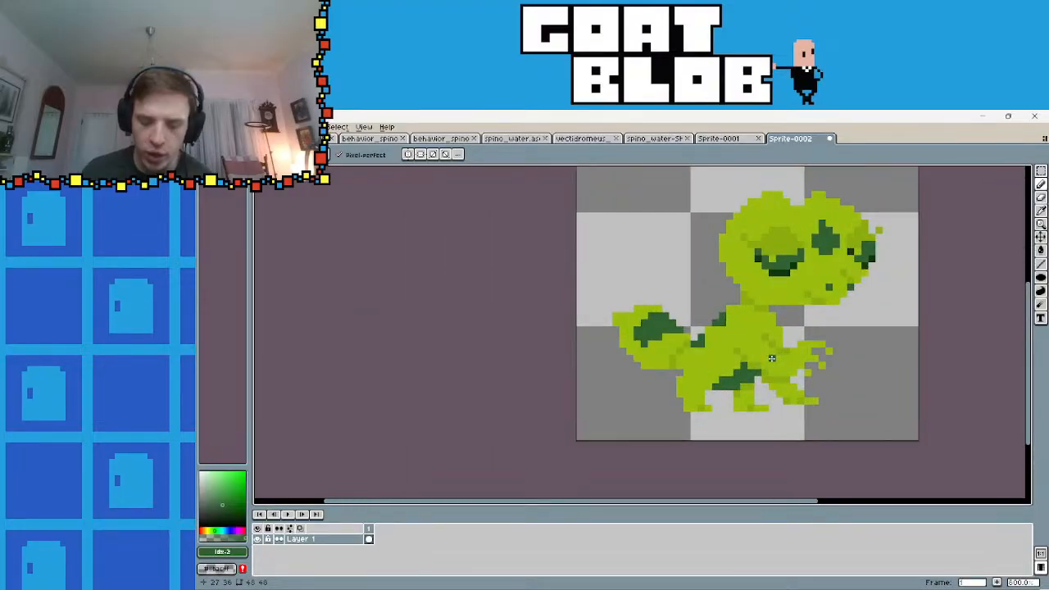
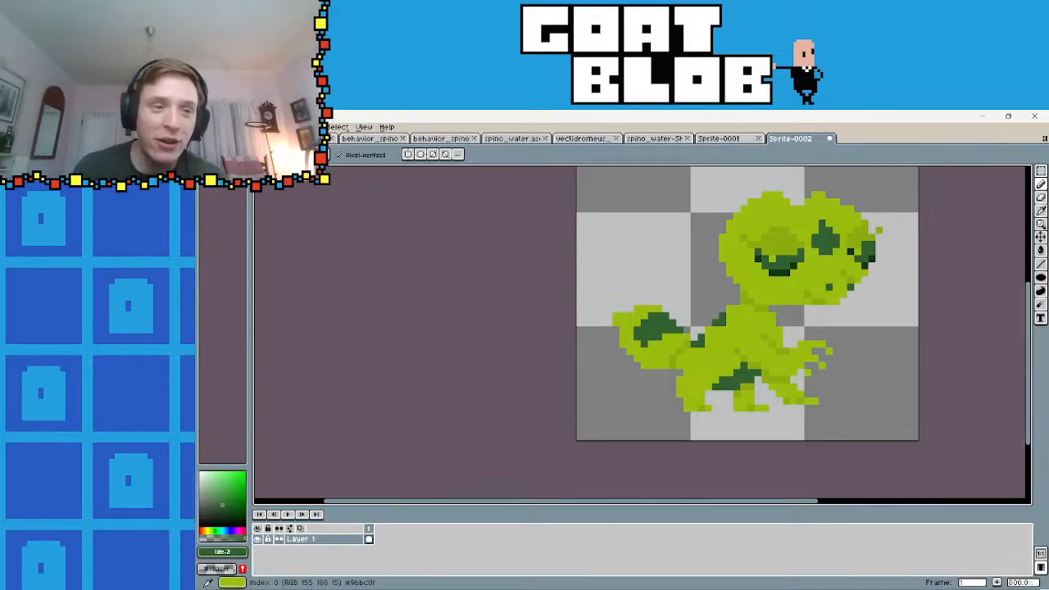
- Add a light yellow-green highlight pixel inside the dark area of the near eye
click(205, 170)
scroll(893, 194, up, 2)
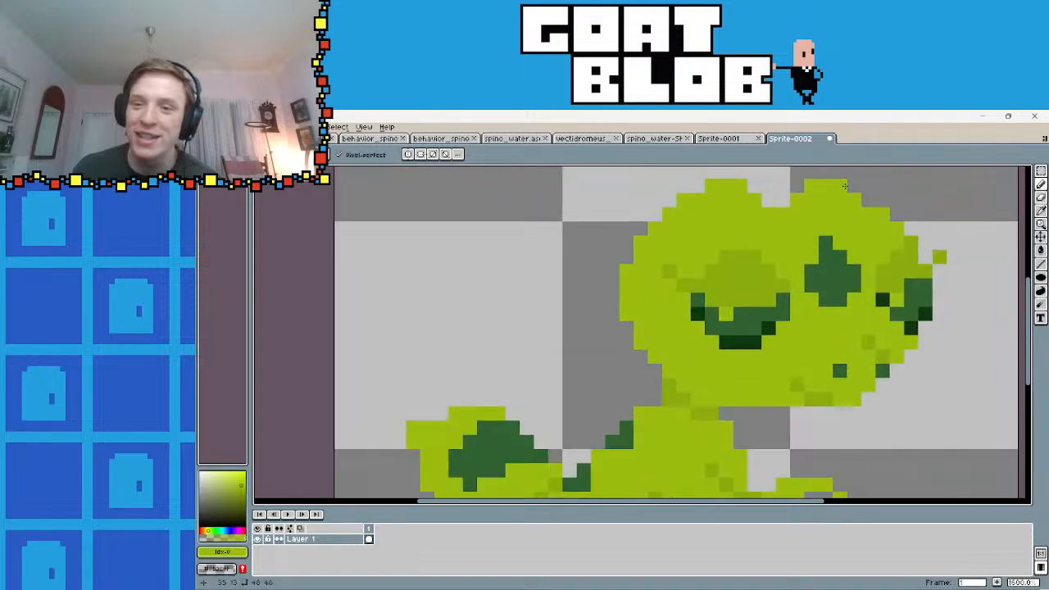
scroll(909, 279, down, 5)
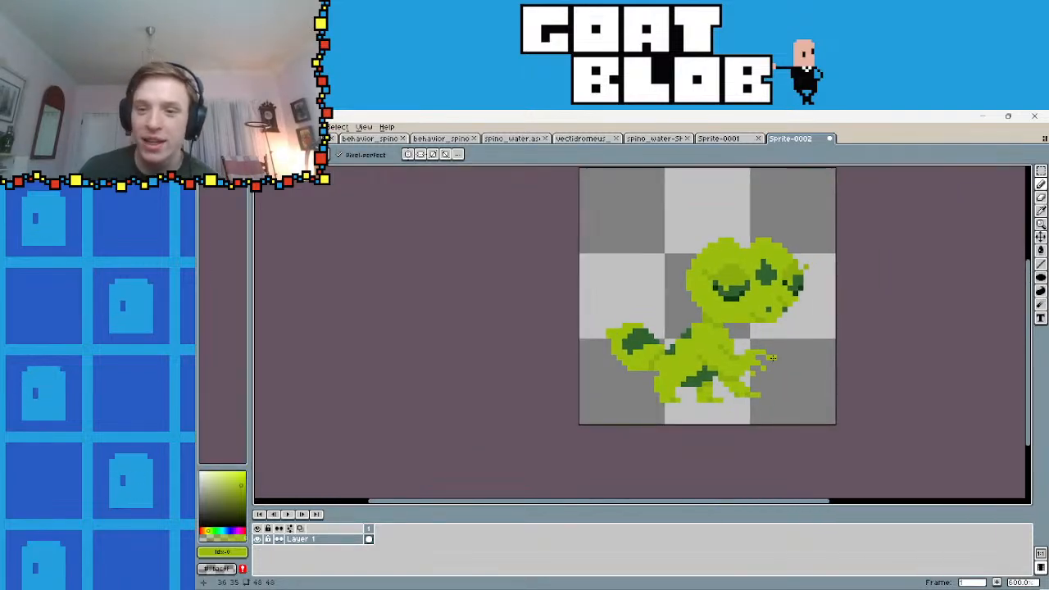
scroll(735, 387, up, 1)
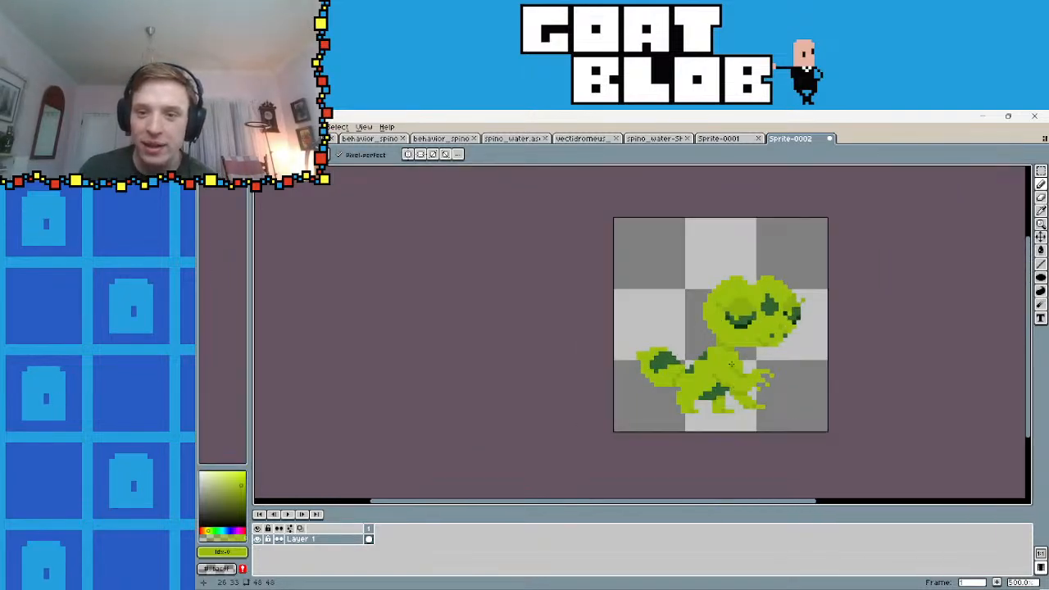
scroll(730, 364, up, 1)
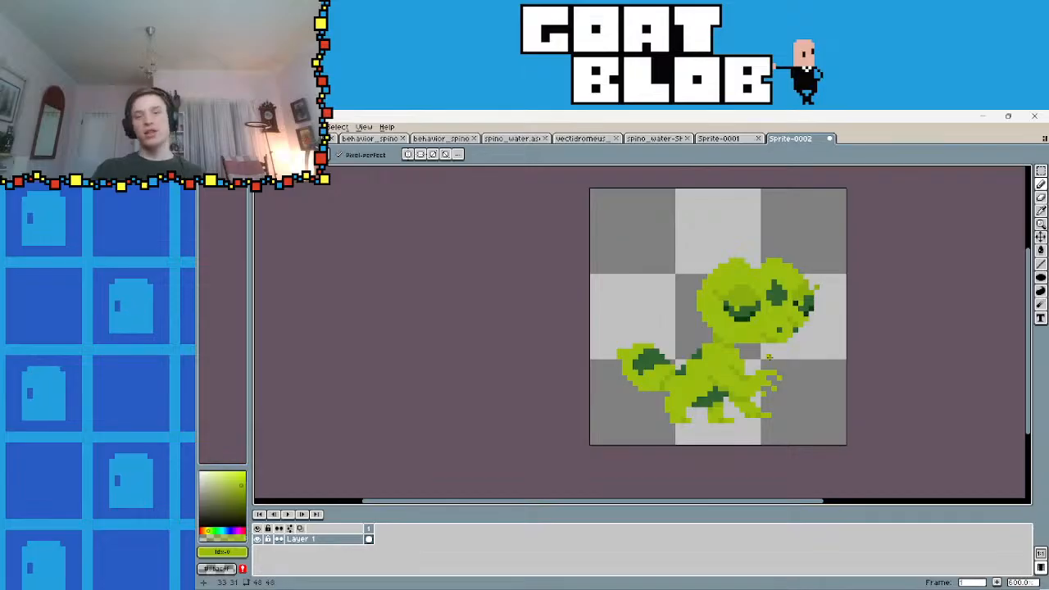
- Check the Gen 1 Squirtle sprite in Chrome, then in Aseprite extend the slightly darker yellow-green neck shadow beneath the head
click(852, 546)
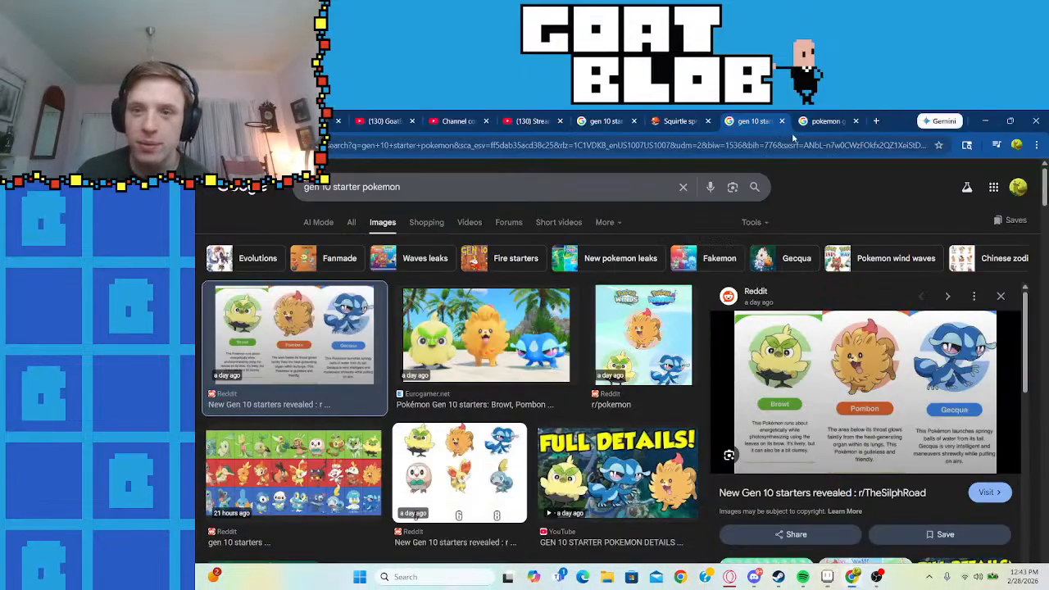
click(811, 121)
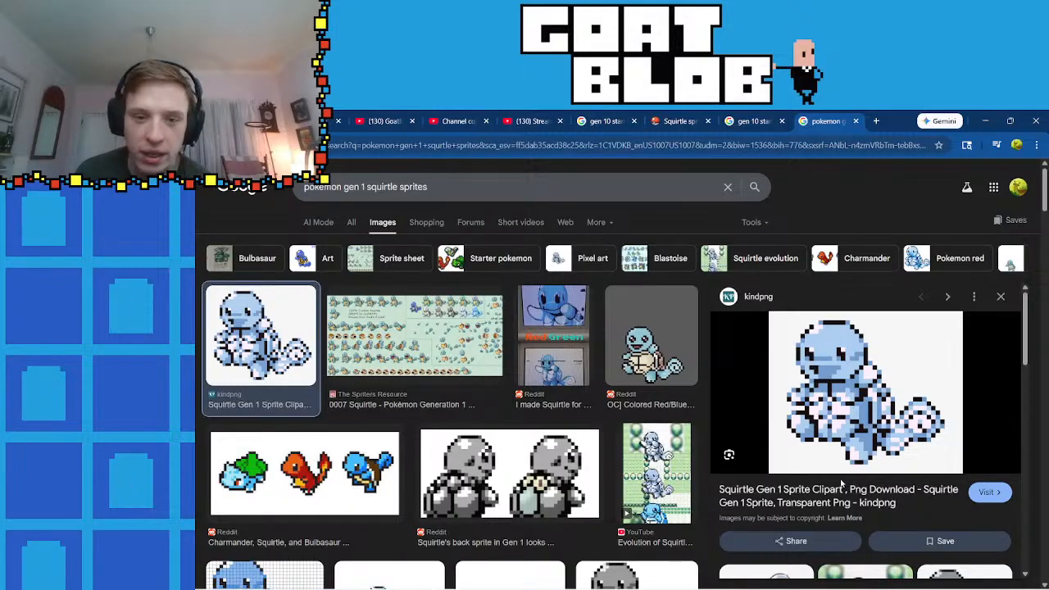
mouse_move(867, 581)
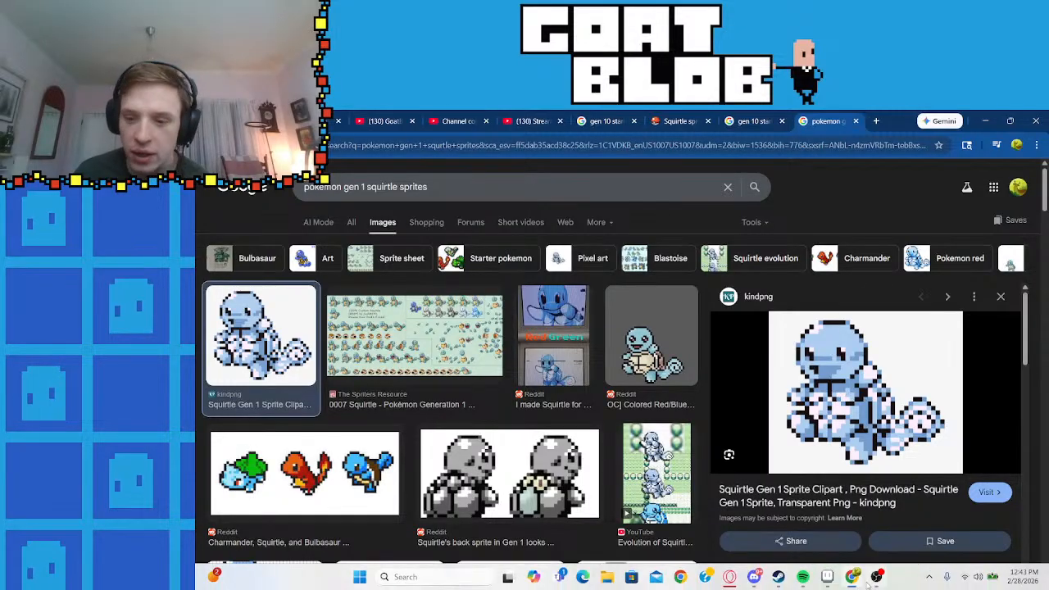
click(827, 578)
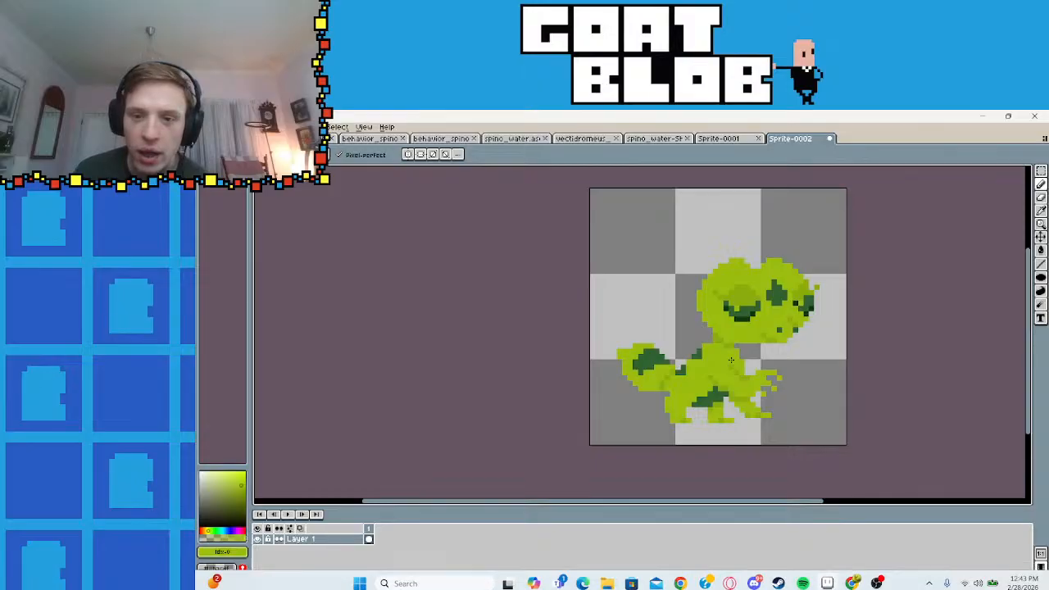
scroll(729, 355, up, 4)
scroll(348, 223, down, 2)
scroll(673, 327, up, 3)
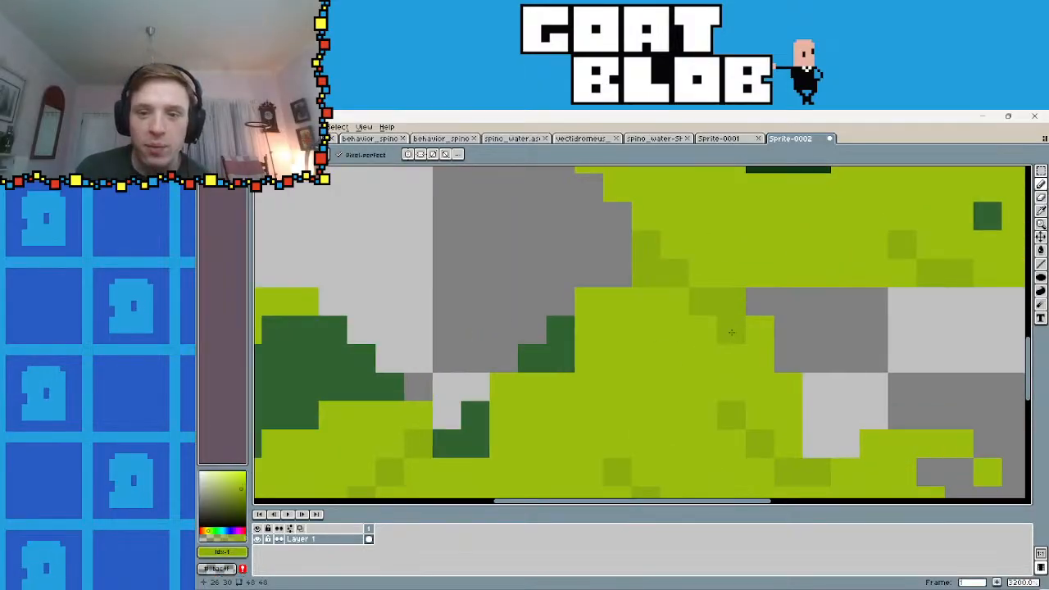
scroll(720, 361, down, 8)
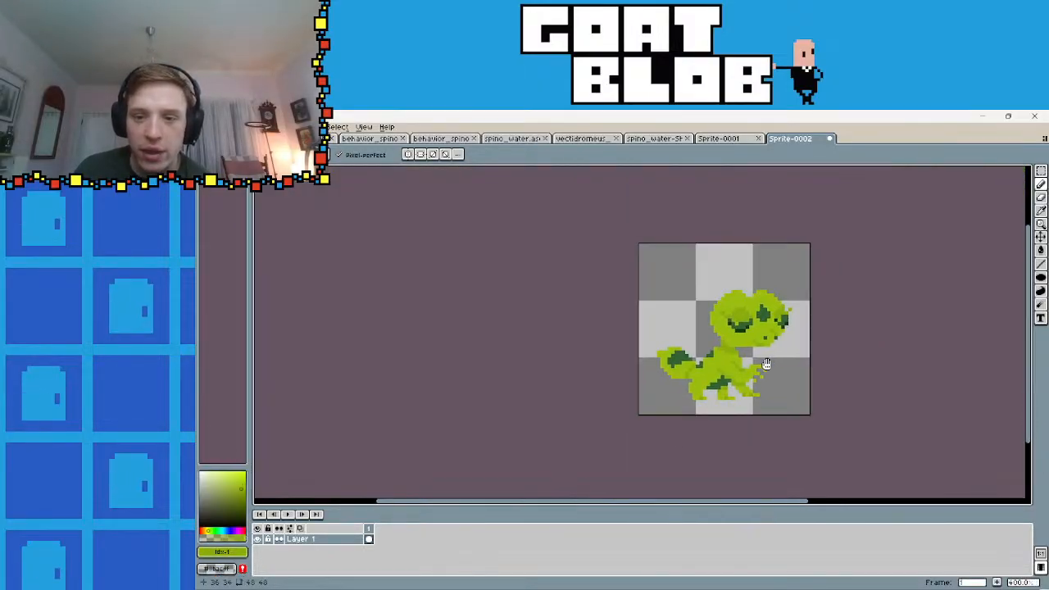
- Shade the upper part of the front leg below the arm with slightly darker yellow-green
scroll(730, 382, up, 3)
scroll(730, 383, up, 4)
scroll(709, 333, down, 4)
scroll(712, 375, up, 4)
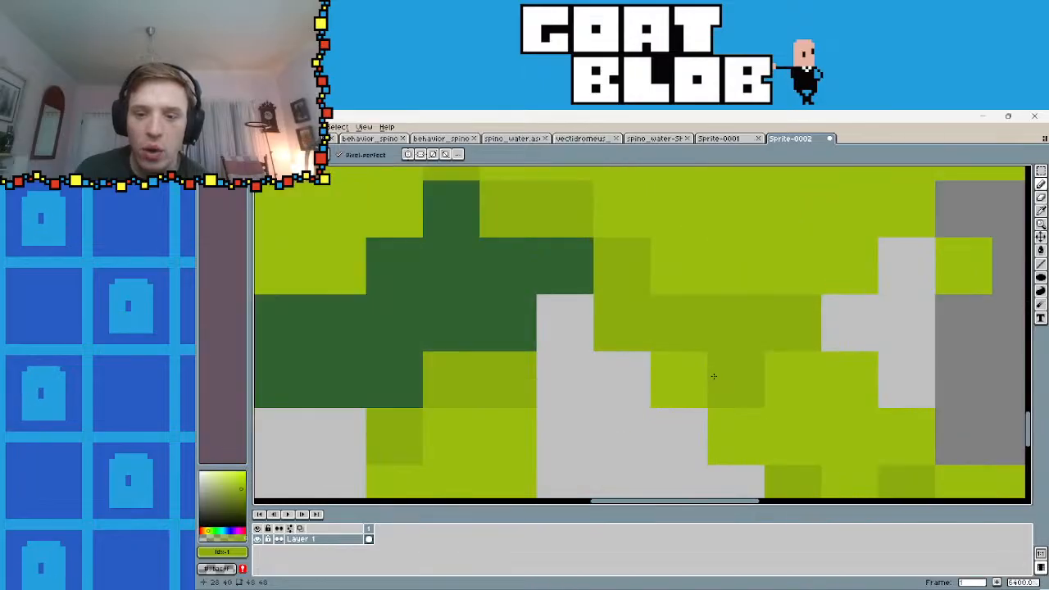
scroll(752, 344, down, 8)
scroll(786, 387, up, 4)
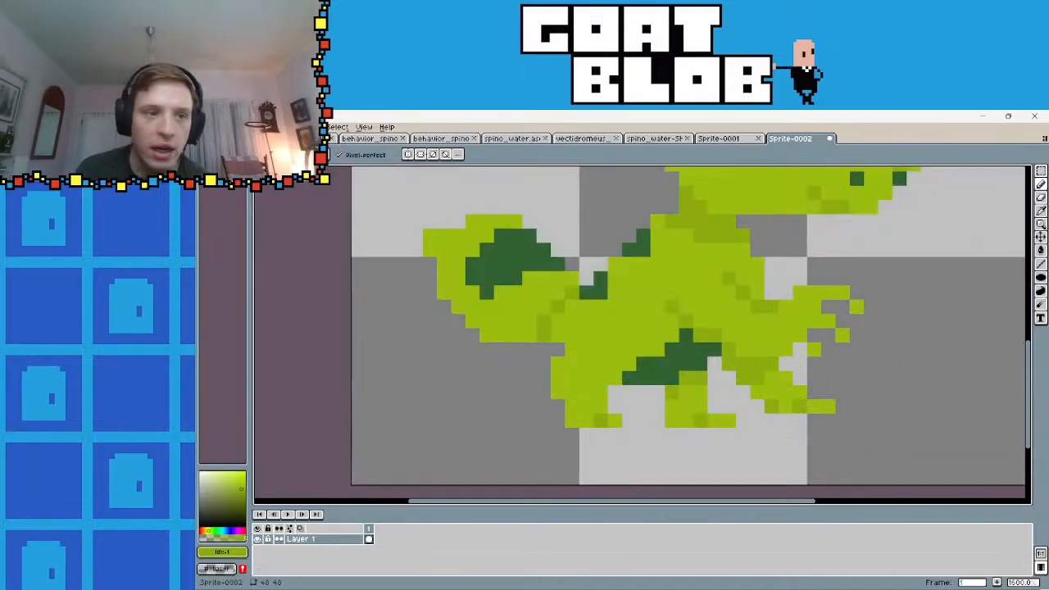
- Outline the rear edge of the hind leg with the darkest green
click(223, 179)
scroll(770, 378, up, 6)
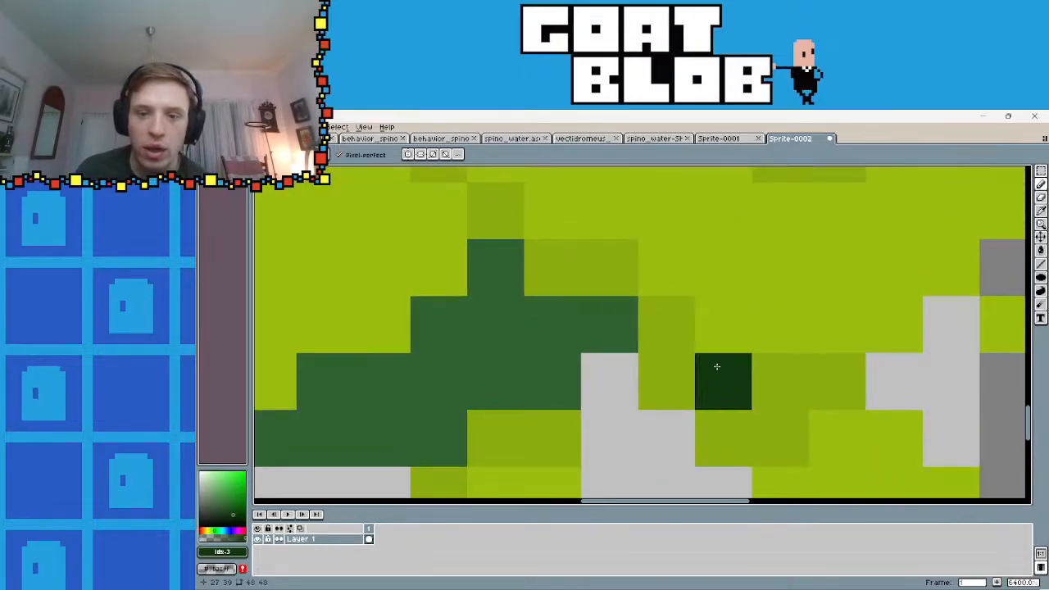
scroll(704, 389, down, 5)
scroll(674, 407, up, 3)
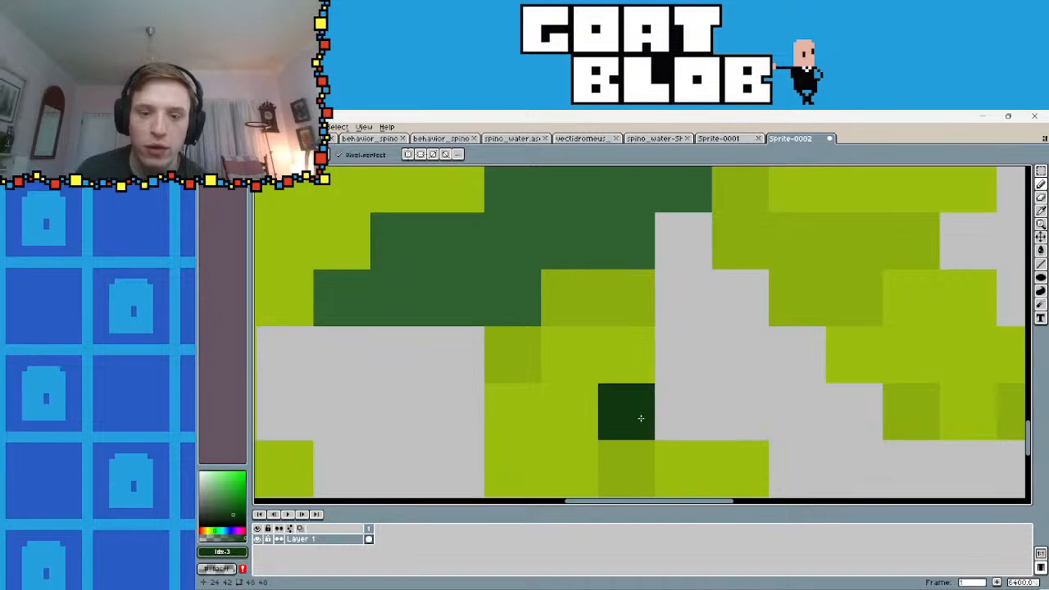
scroll(640, 417, down, 3)
scroll(475, 415, up, 3)
scroll(598, 339, down, 2)
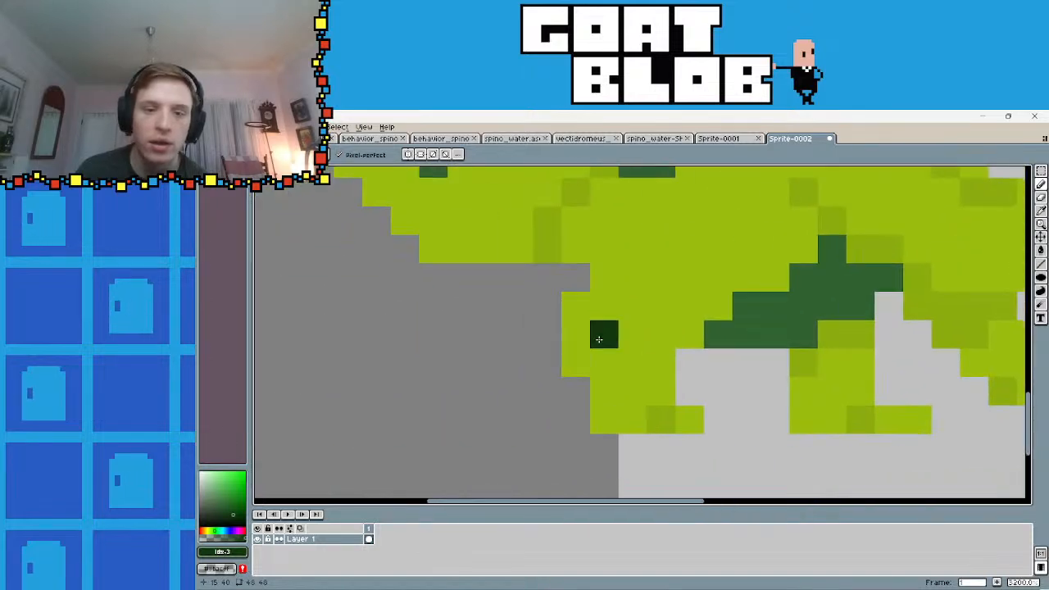
mouse_move(575, 306)
mouse_down()
mouse_move(576, 370)
mouse_move(604, 419)
mouse_up()
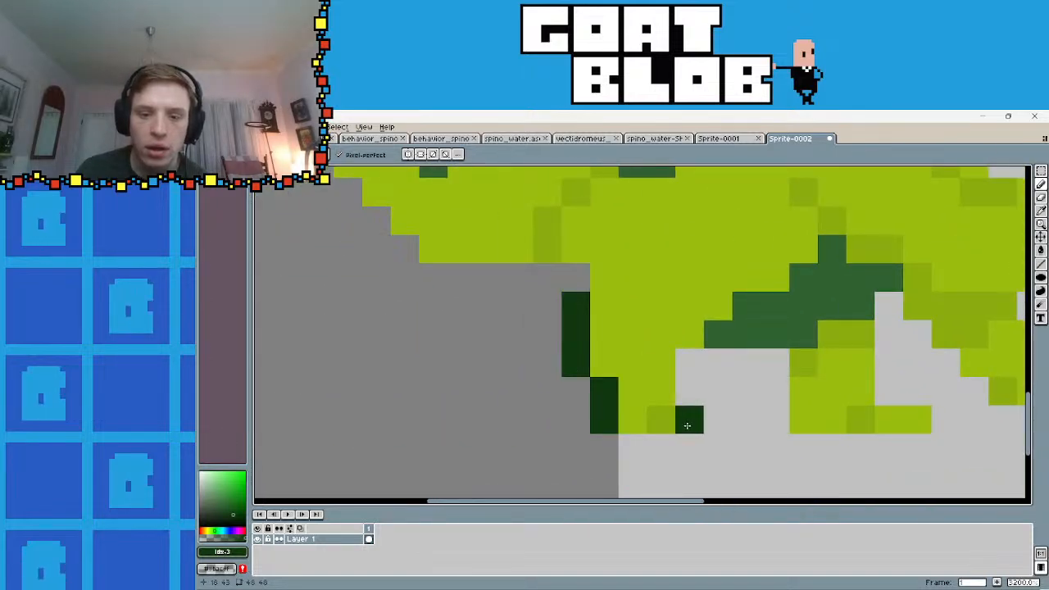
scroll(746, 435, down, 2)
scroll(684, 389, up, 2)
- Outline the tail's underside and rear tip in the darkest green, starting onto its top edge
mouse_move(680, 382)
mouse_down()
mouse_move(649, 362)
mouse_move(536, 362)
mouse_move(616, 402)
mouse_up()
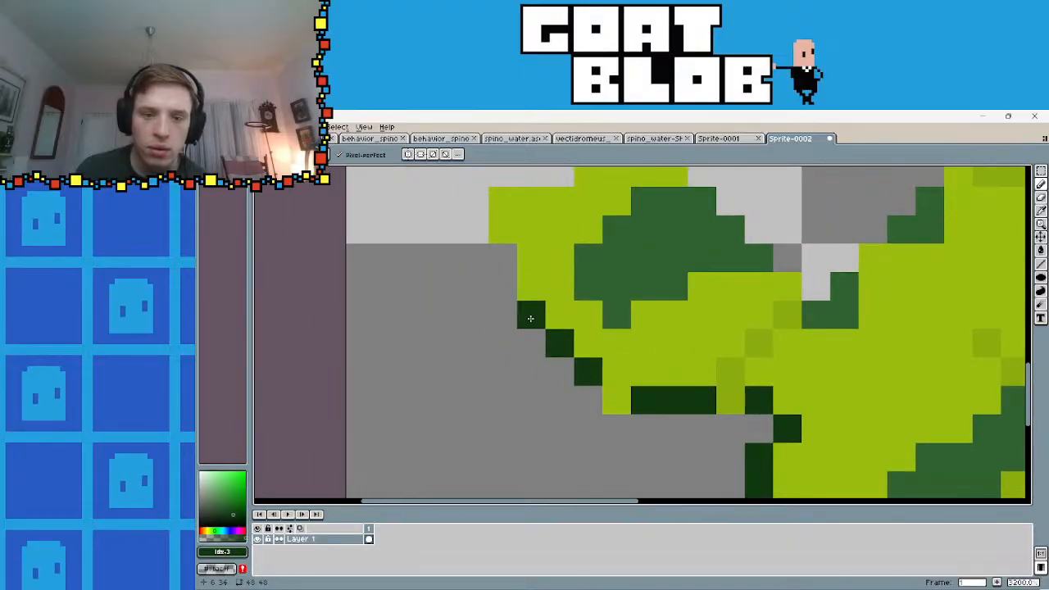
drag(531, 319, 531, 288)
mouse_move(500, 228)
mouse_down()
mouse_move(503, 203)
mouse_move(529, 318)
mouse_up()
click(504, 316)
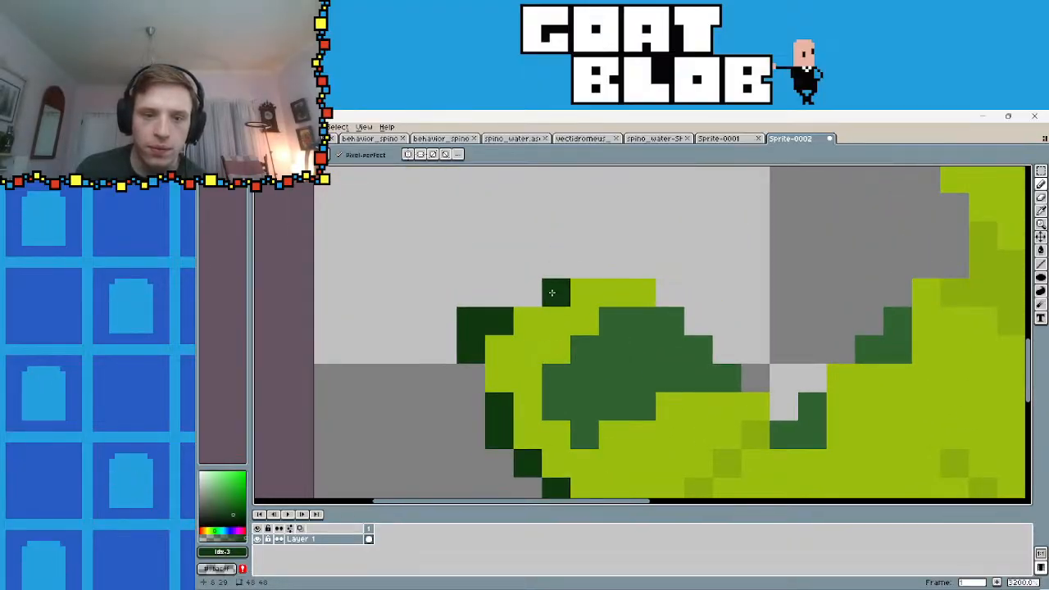
click(552, 292)
- Continue the darkest green outline along the top of the tail and up the back to the neck
scroll(629, 290, down, 2)
scroll(635, 303, up, 2)
drag(656, 308, 728, 383)
click(779, 425)
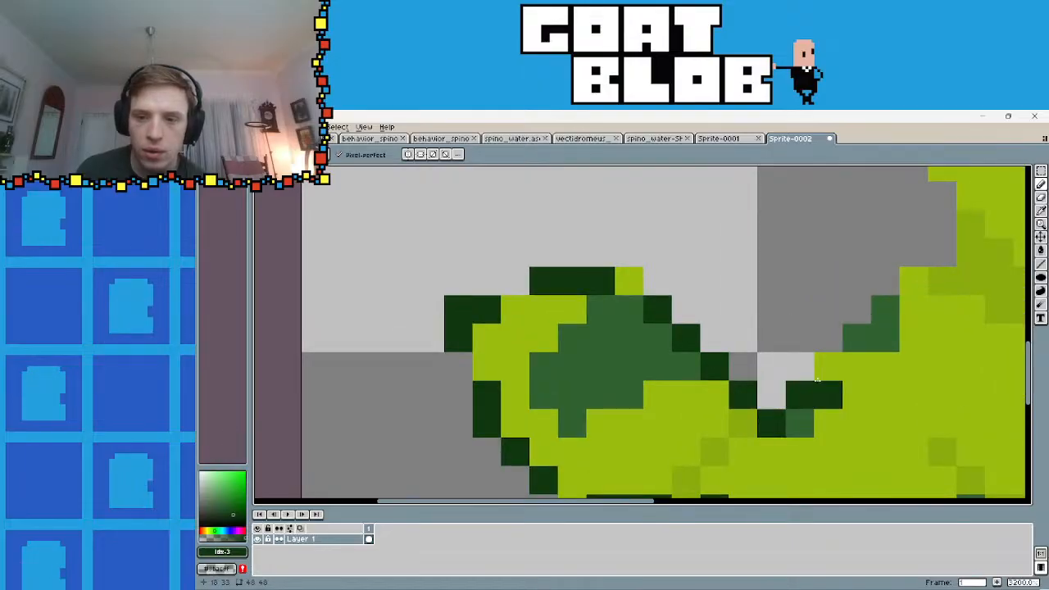
drag(817, 379, 857, 338)
drag(948, 343, 778, 394)
click(738, 330)
drag(799, 330, 729, 402)
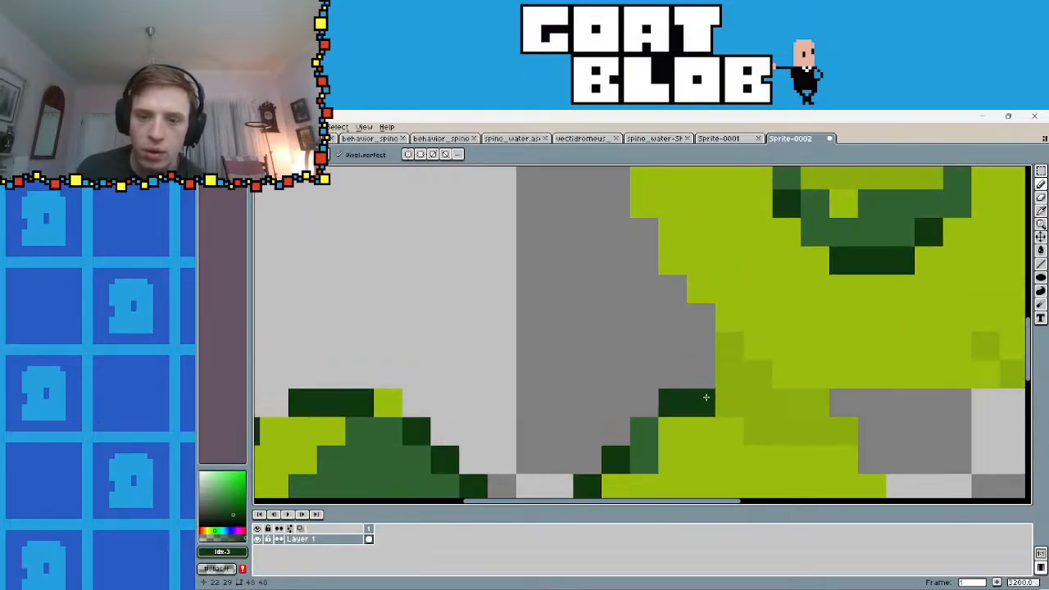
- Outline the back of the head from the neck up toward the crown in the darkest green
scroll(709, 410, down, 2)
scroll(712, 433, up, 3)
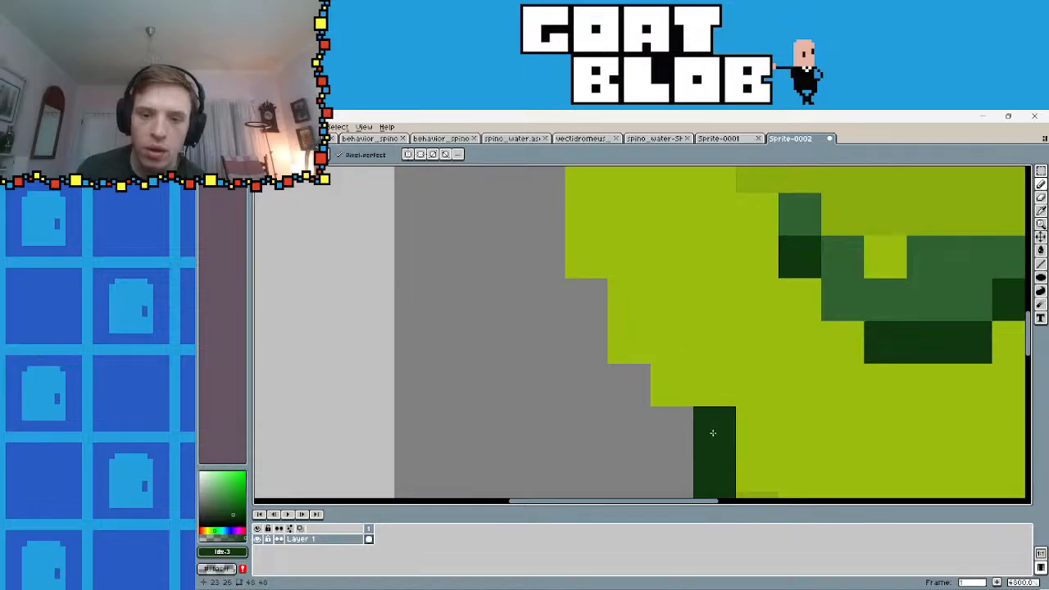
mouse_move(677, 386)
mouse_down()
mouse_move(626, 334)
mouse_move(625, 299)
mouse_up()
mouse_move(642, 286)
mouse_down()
mouse_move(708, 391)
mouse_move(722, 474)
mouse_up()
click(676, 443)
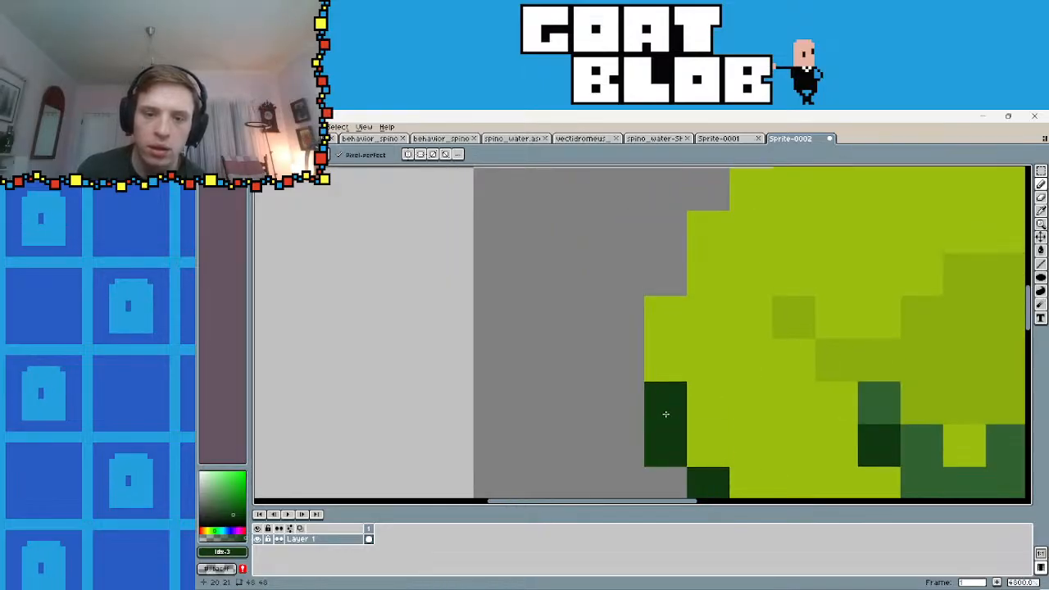
drag(665, 414, 672, 327)
drag(738, 302, 679, 445)
click(653, 378)
drag(747, 369, 711, 405)
click(660, 369)
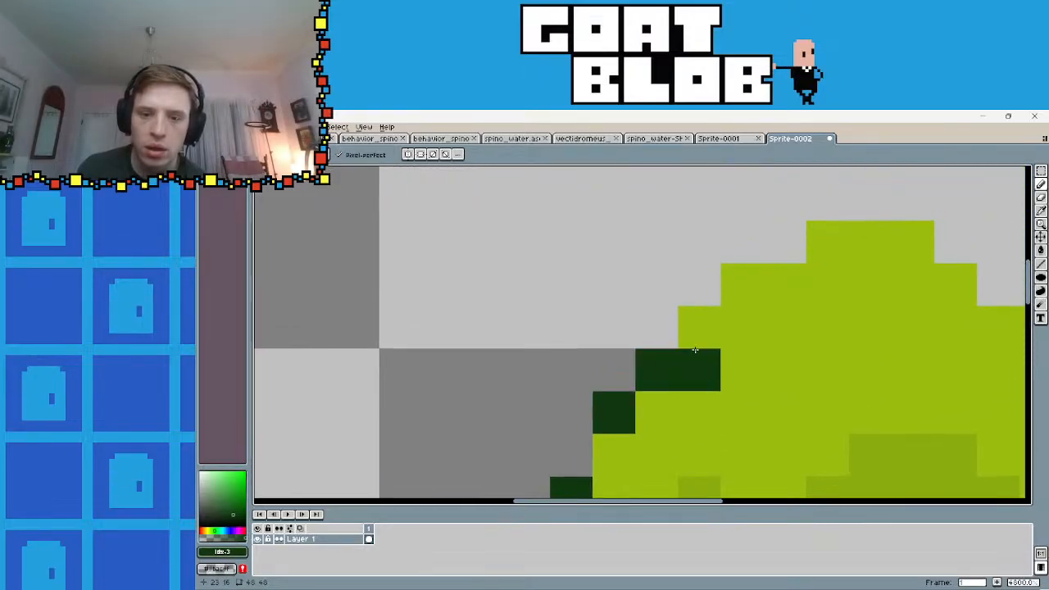
- Outline the top of the head over both eye bumps in the darkest green
drag(826, 351, 675, 415)
mouse_move(596, 342)
mouse_down()
mouse_move(673, 314)
mouse_move(716, 310)
mouse_up()
mouse_move(799, 393)
mouse_down()
mouse_move(673, 372)
mouse_move(798, 341)
mouse_move(912, 290)
mouse_move(934, 328)
mouse_up()
mouse_move(942, 326)
mouse_down()
mouse_move(566, 300)
mouse_move(603, 302)
mouse_move(727, 386)
mouse_up()
scroll(857, 415, down, 9)
drag(887, 442, 827, 328)
scroll(775, 345, up, 2)
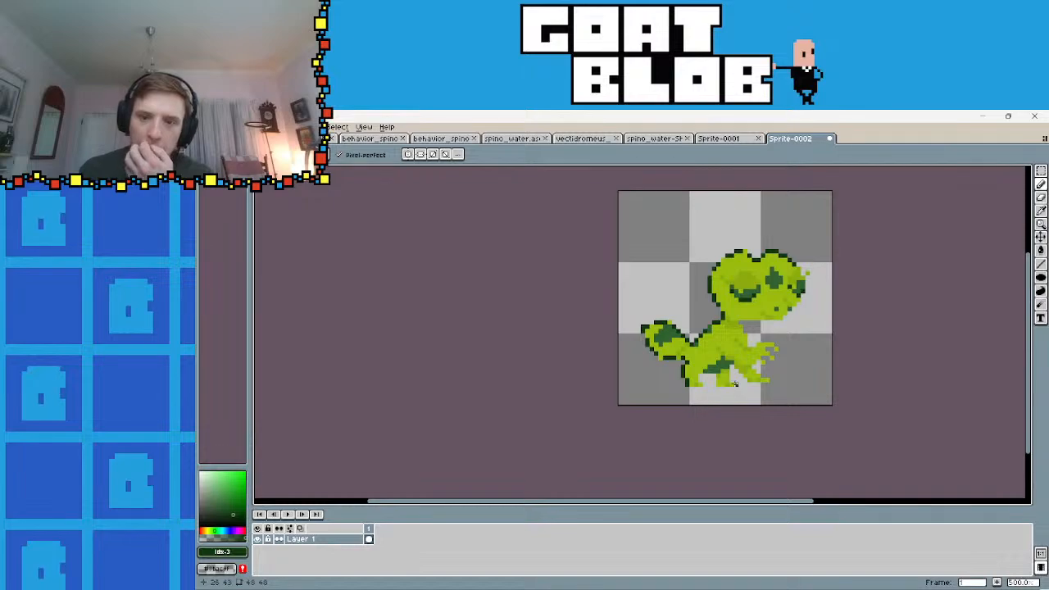
- Outline the underside of the belly between the legs and the start of the front arm's lower edge in the darkest green
scroll(735, 384, up, 5)
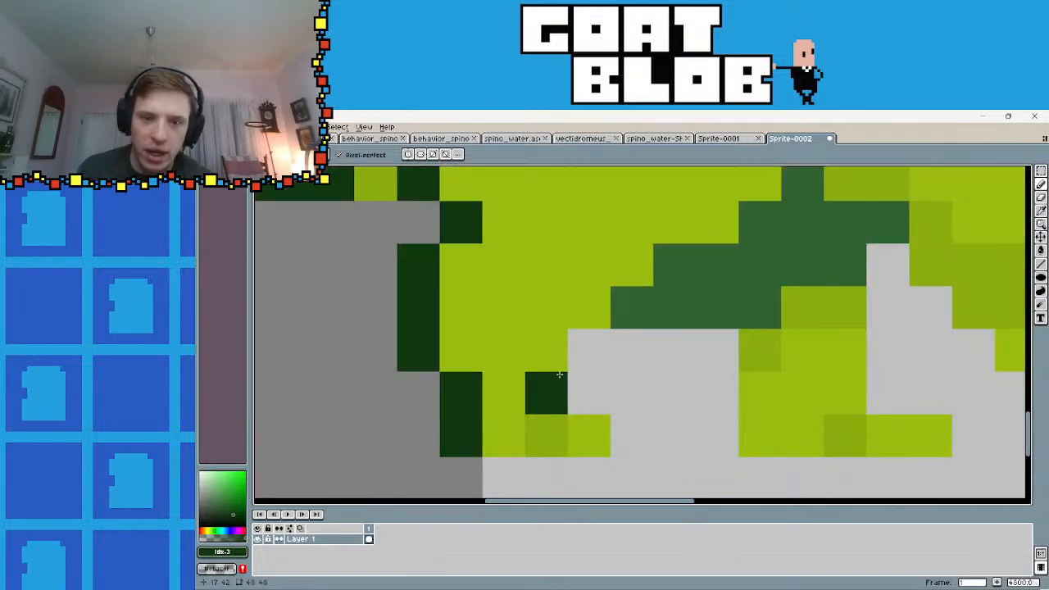
mouse_move(599, 309)
mouse_down()
mouse_move(708, 309)
mouse_move(745, 340)
mouse_up()
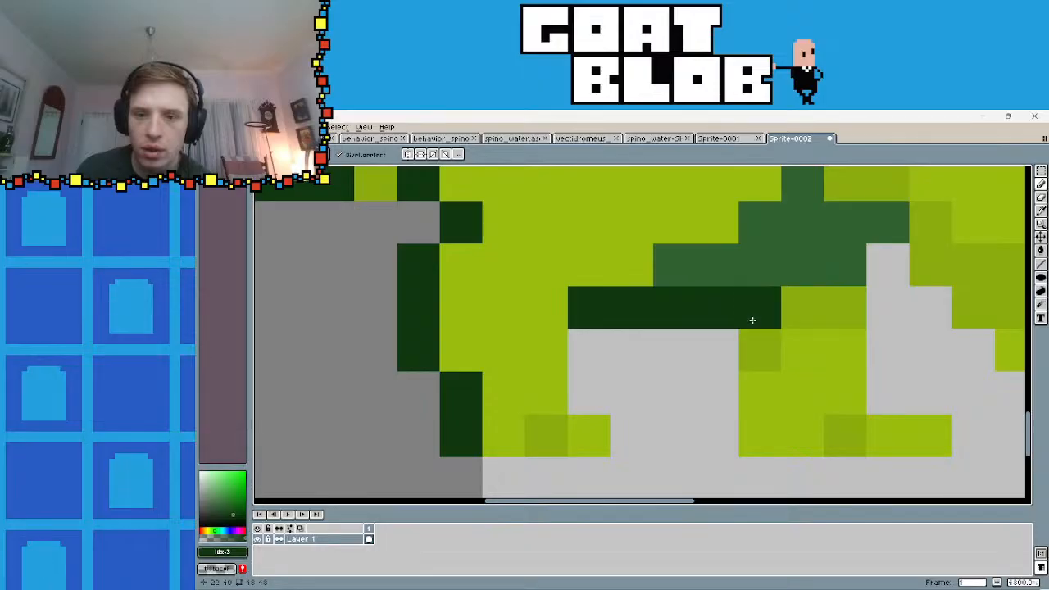
scroll(836, 434, down, 4)
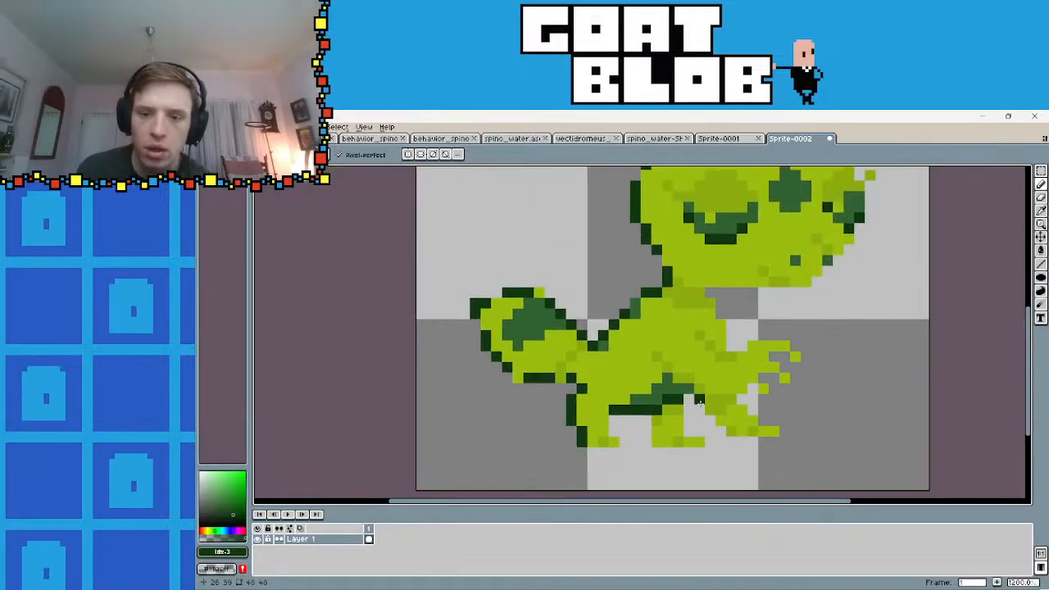
scroll(699, 399, up, 3)
mouse_move(740, 393)
mouse_down()
mouse_move(710, 346)
mouse_move(618, 297)
mouse_move(585, 264)
mouse_up()
scroll(863, 428, down, 4)
scroll(864, 428, up, 4)
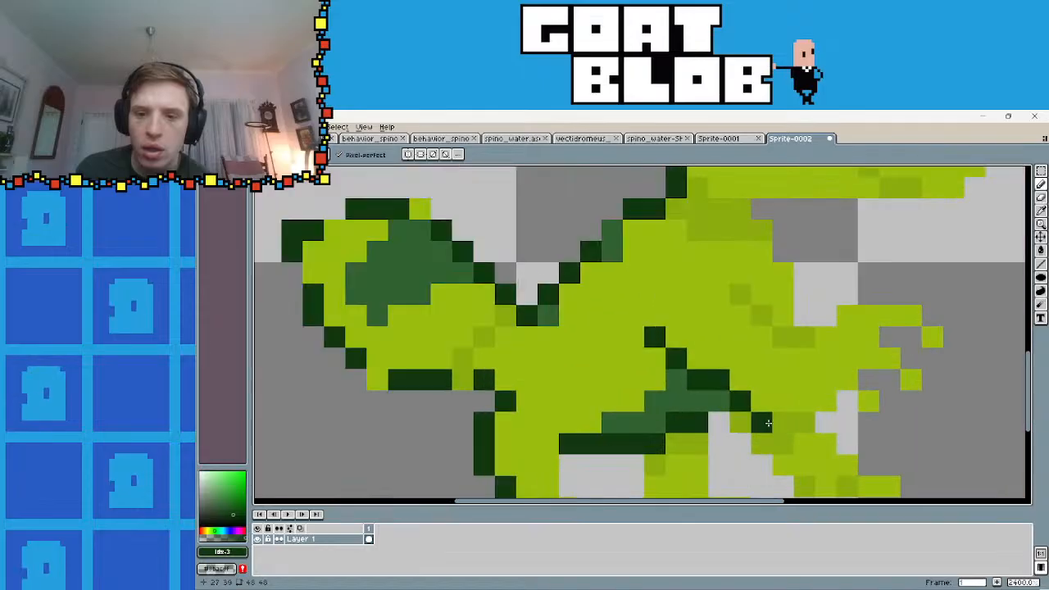
- Outline the front arm's underside, around its claws and back along its upper edge in the darkest green
drag(831, 421, 782, 421)
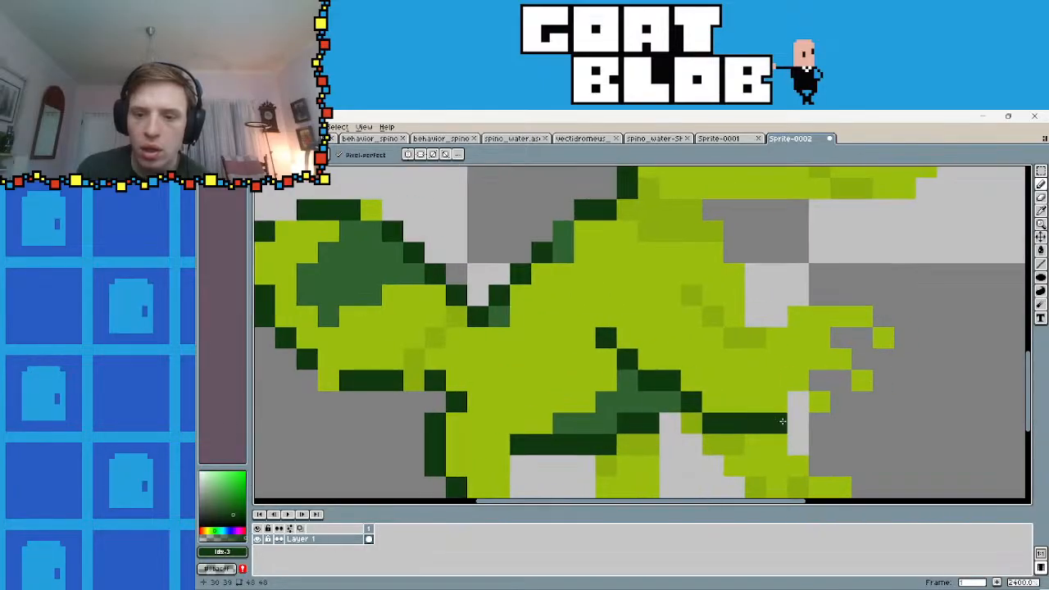
click(862, 395)
mouse_move(871, 362)
mouse_down()
mouse_move(846, 392)
mouse_move(857, 388)
mouse_up()
drag(892, 356, 896, 389)
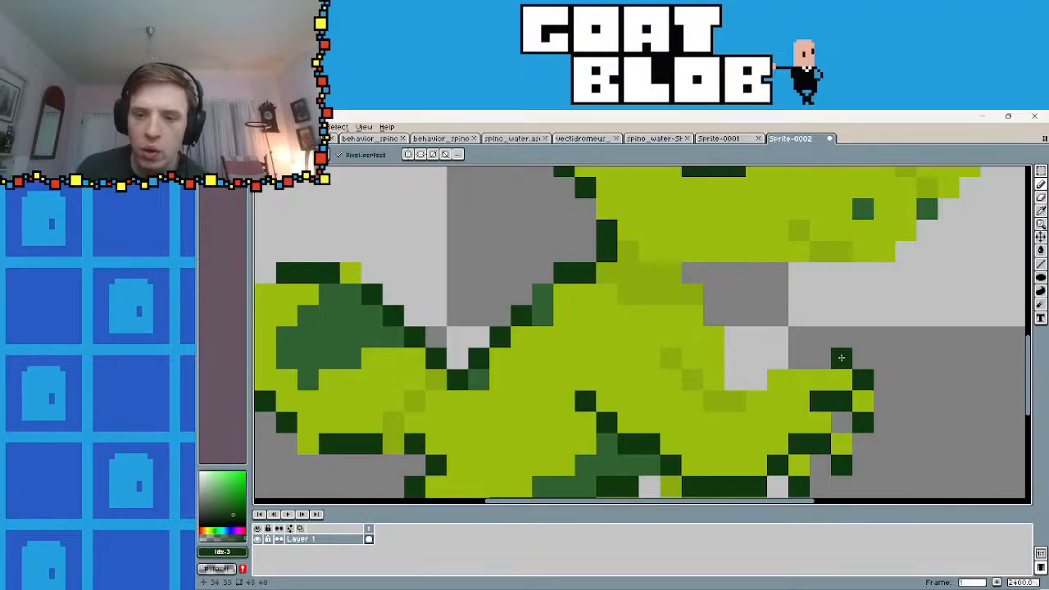
mouse_move(841, 358)
mouse_down()
mouse_move(804, 358)
mouse_move(751, 380)
mouse_up()
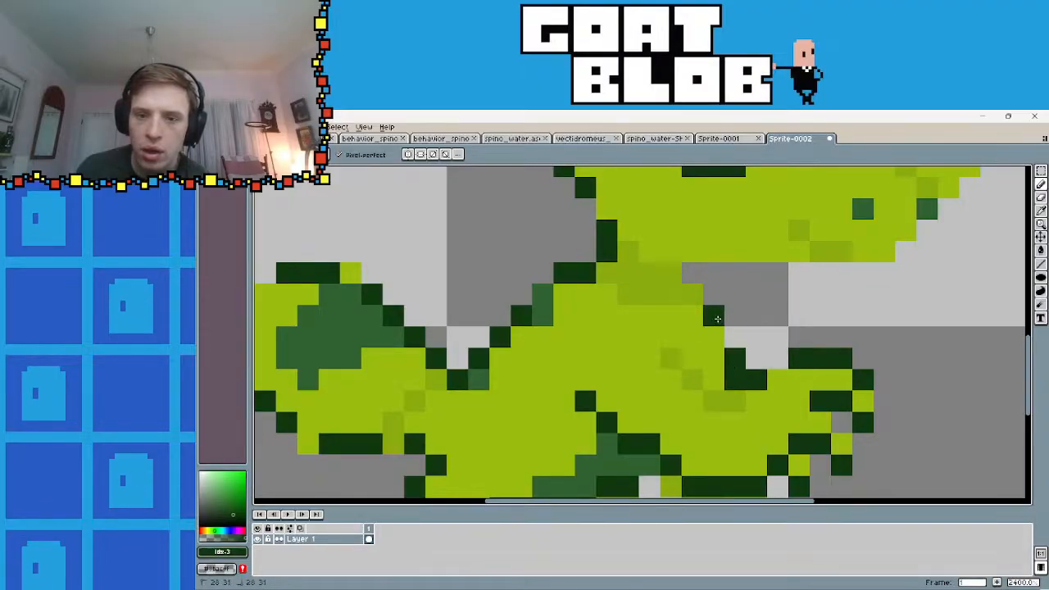
- Outline the chest, the underside of the jaw and the chin up to the front of the snout in the darkest green
mouse_move(702, 272)
mouse_down()
mouse_move(820, 274)
mouse_move(651, 359)
mouse_move(692, 358)
mouse_up()
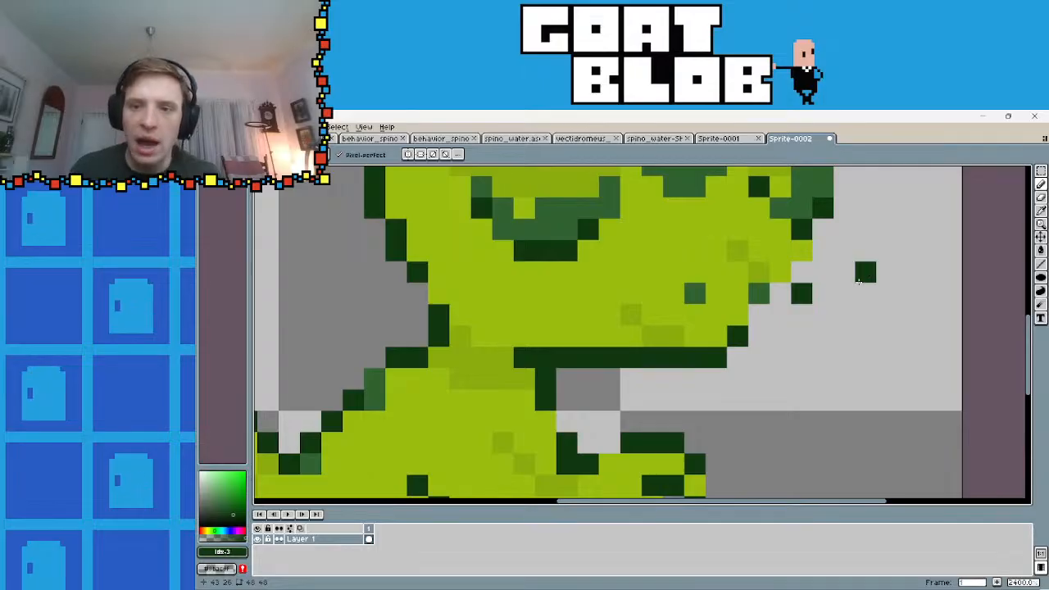
key(ctrl+z)
drag(864, 272, 848, 337)
click(774, 354)
drag(773, 353, 785, 337)
drag(825, 321, 819, 373)
click(798, 371)
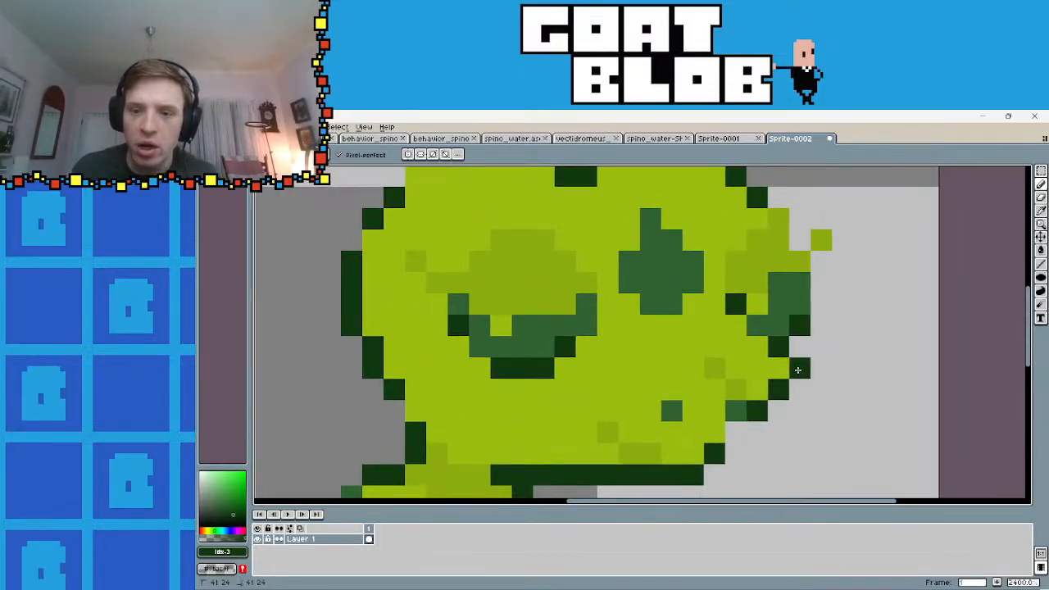
- Correct the snout-tip outline and add darkest green pixels along the front edge of the brow above the far eye
key(ctrl+z)
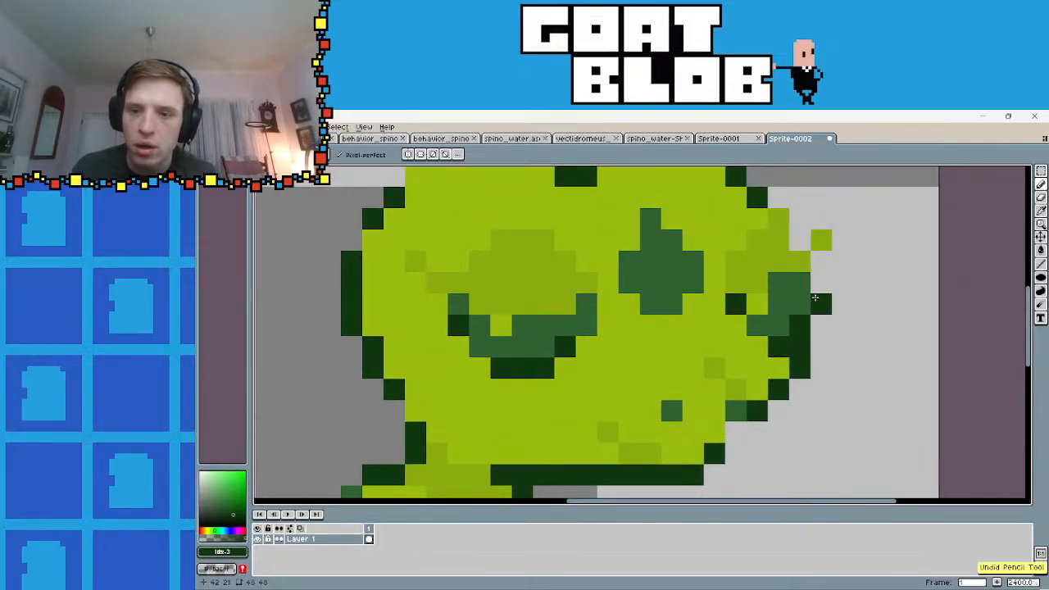
drag(825, 254, 832, 321)
click(791, 288)
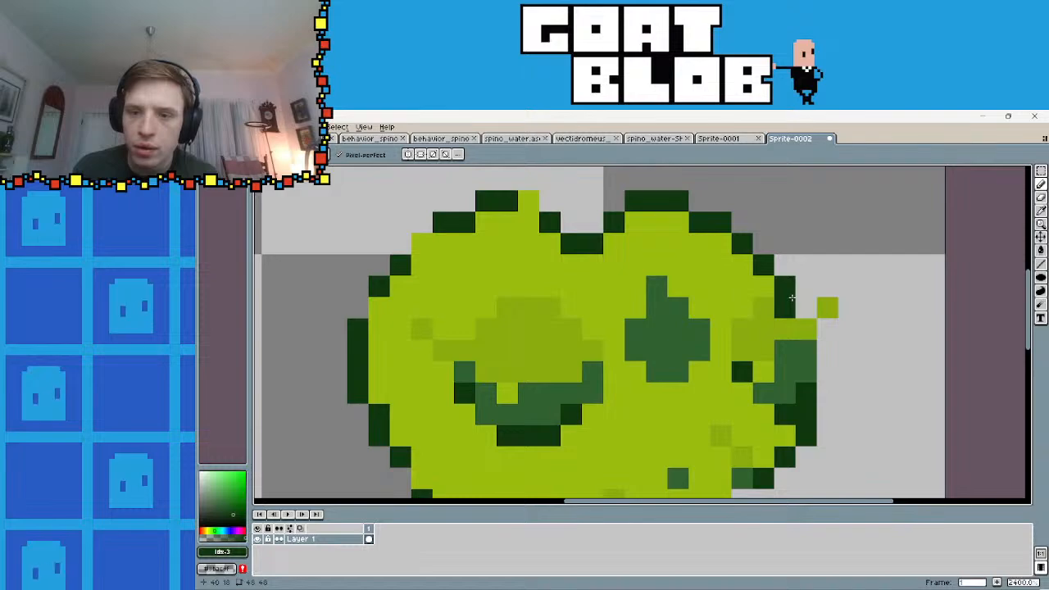
- Surround the light green horn tip on the creature's snout with dark green outline pixels
click(799, 303)
click(827, 328)
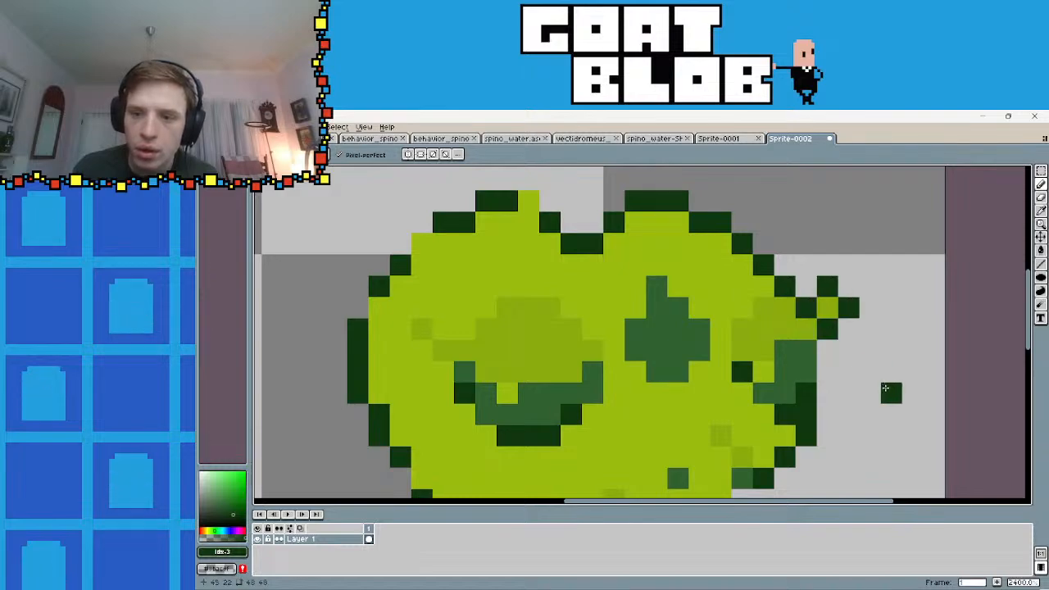
scroll(891, 394, down, 6)
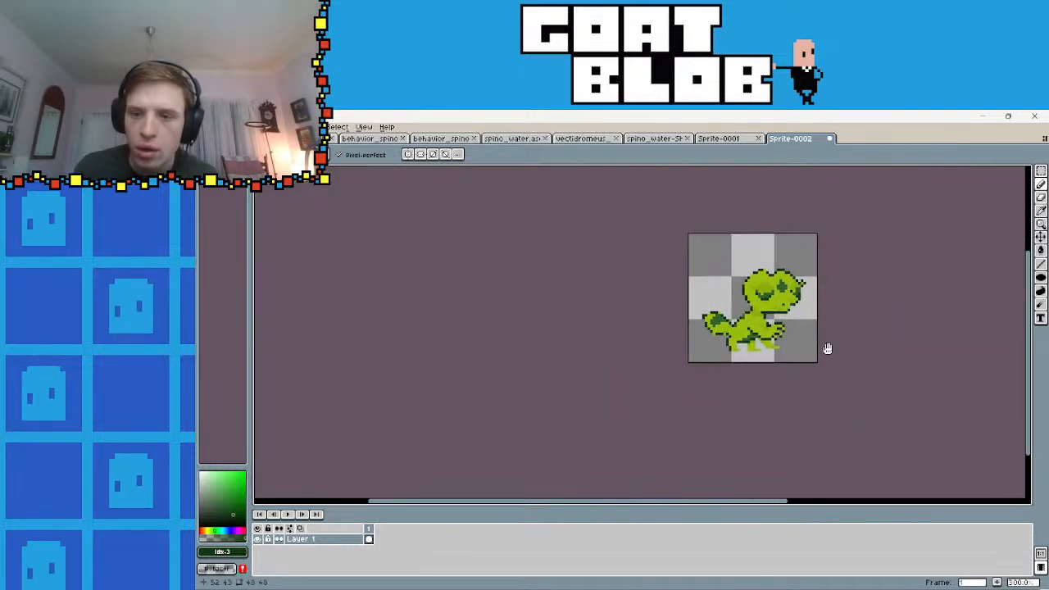
scroll(710, 345, up, 3)
scroll(710, 345, up, 2)
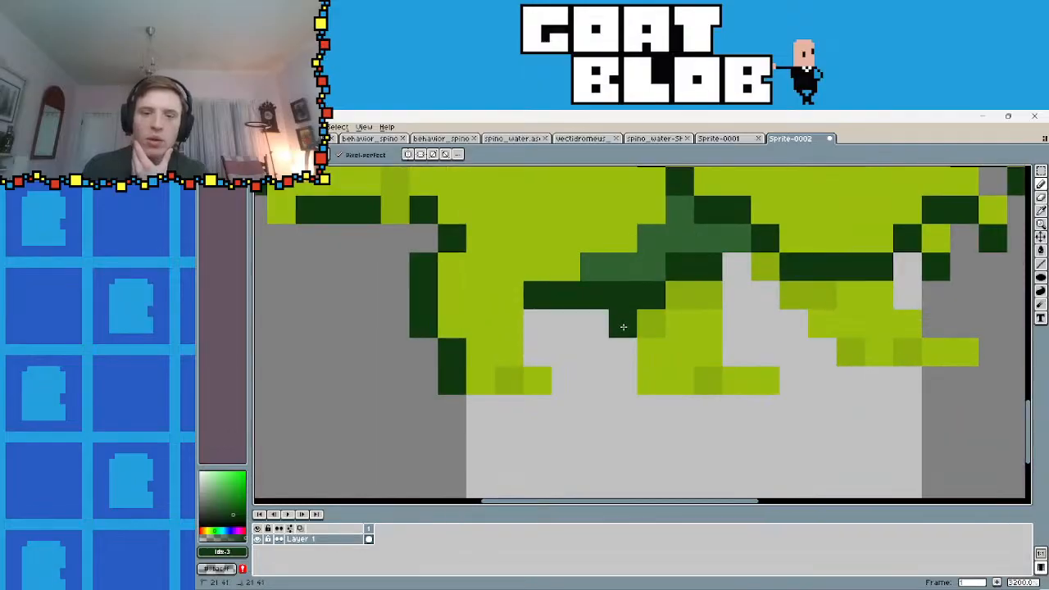
drag(623, 353, 623, 379)
key(ctrl+z)
key(ctrl+z)
key(ctrl+z)
key(ctrl+z)
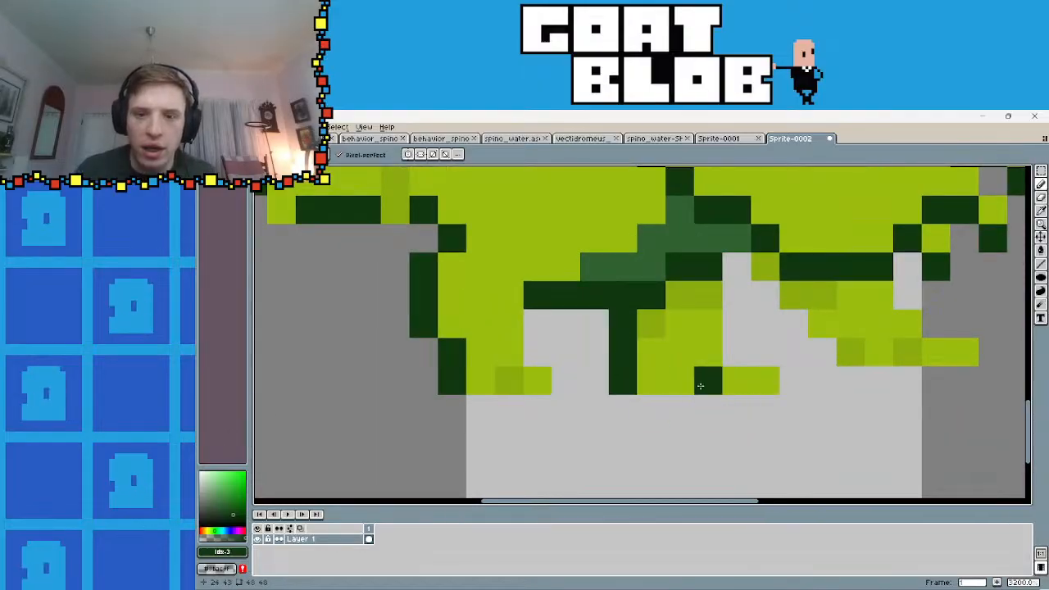
- Outline the middle leg and the front foot in dark green along their inner edges
drag(651, 325, 655, 376)
click(680, 380)
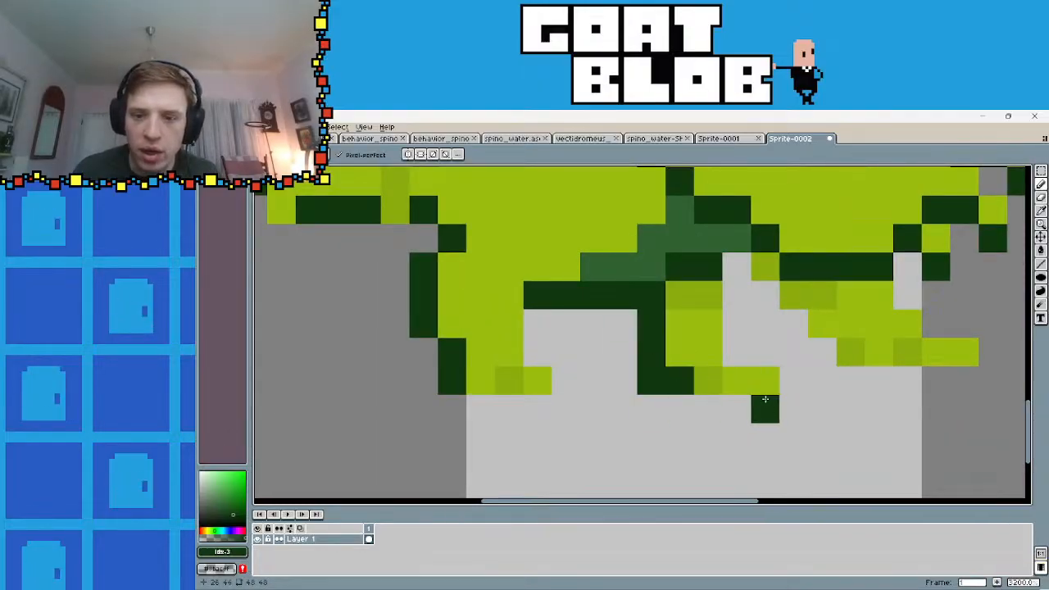
scroll(861, 373, down, 3)
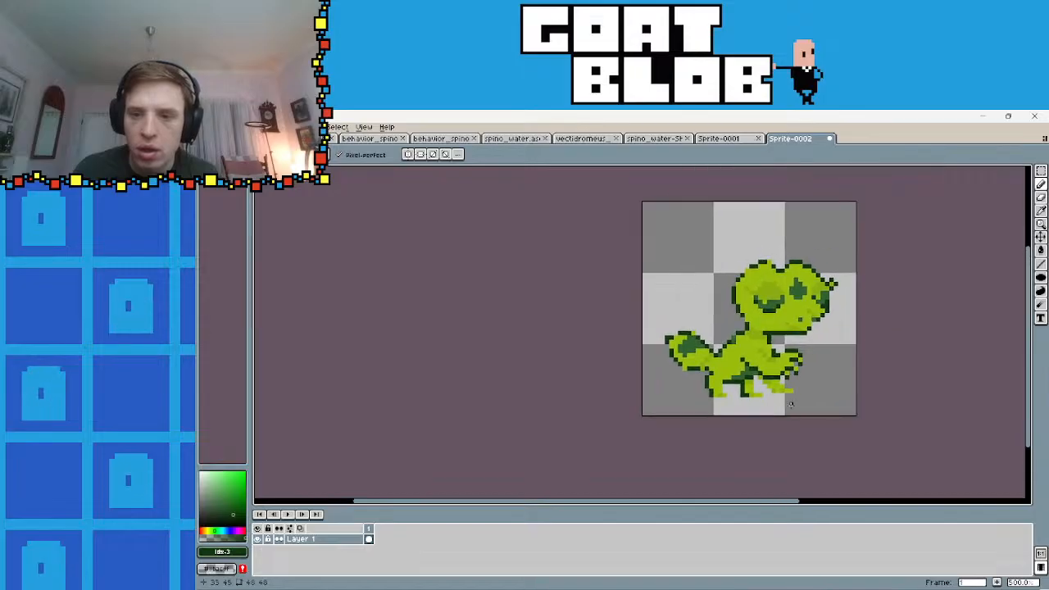
scroll(770, 410, up, 2)
scroll(783, 398, down, 4)
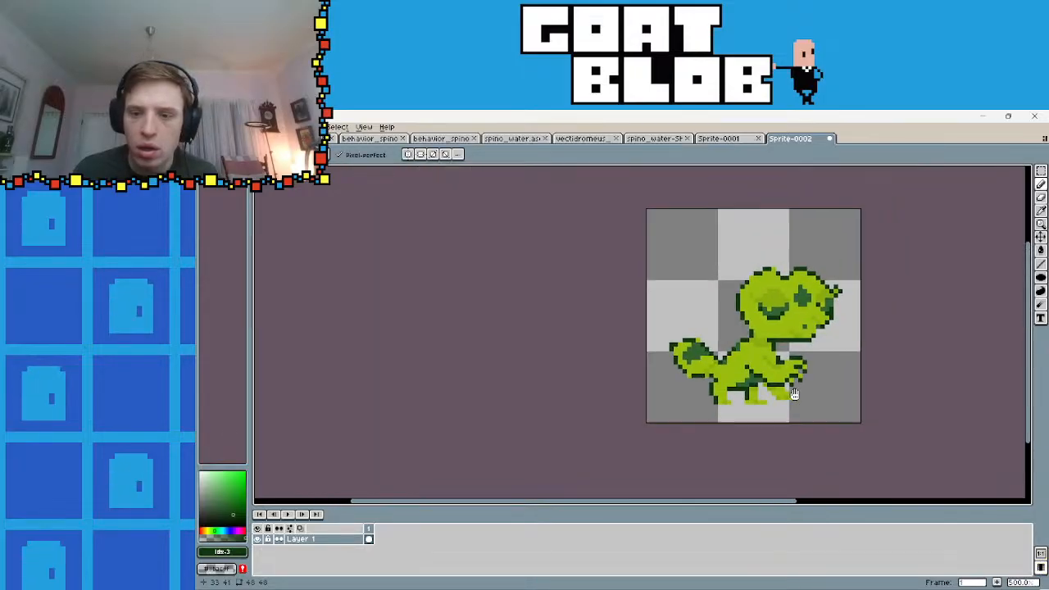
scroll(789, 398, up, 4)
scroll(695, 392, up, 2)
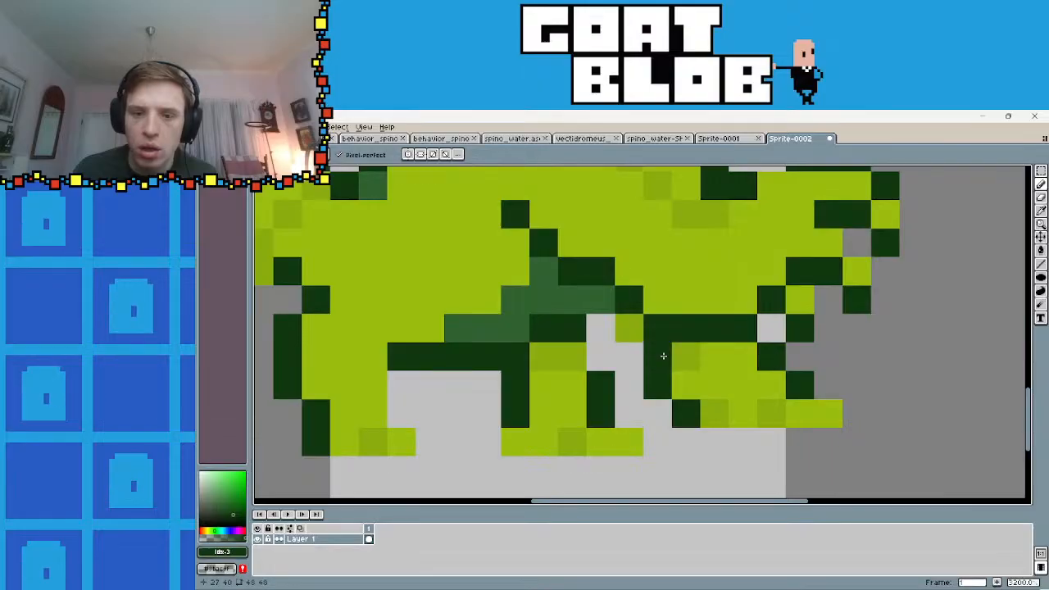
- Examine the creature's legs, body and head for gaps in the dark outline
scroll(823, 402, down, 4)
scroll(714, 364, up, 2)
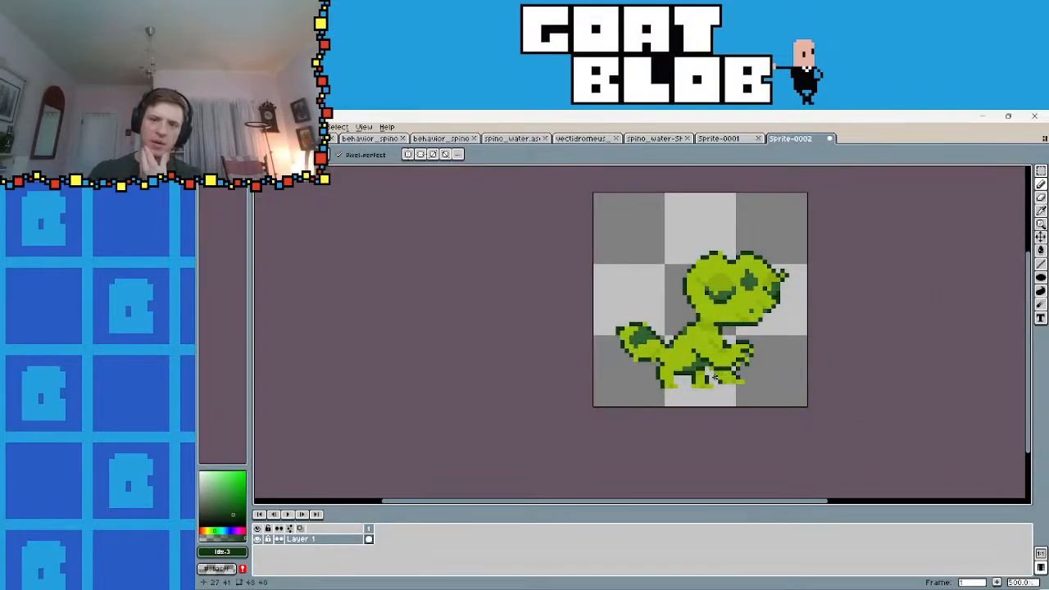
scroll(762, 309, up, 2)
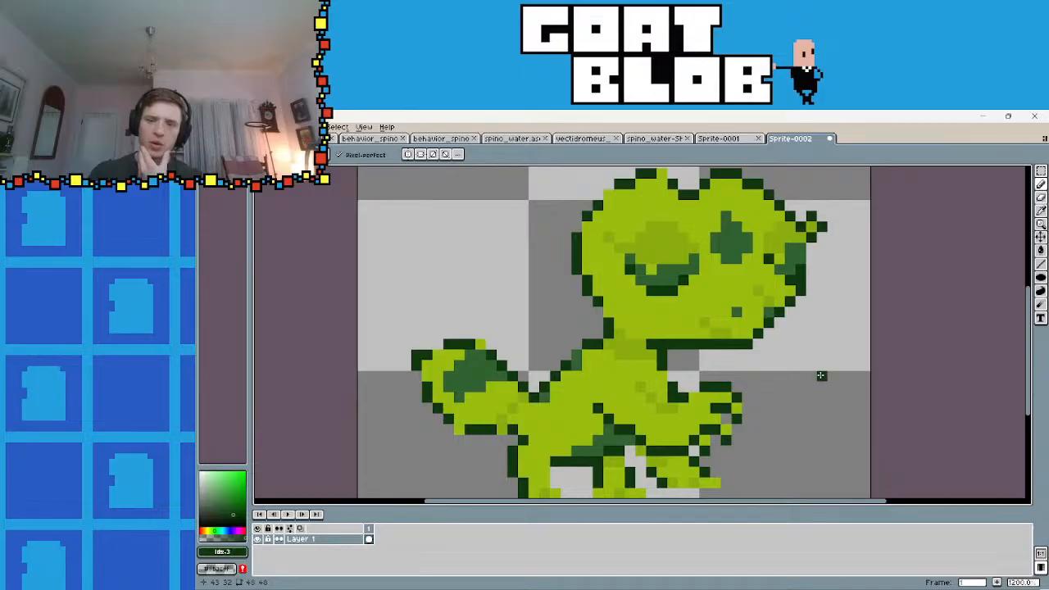
scroll(821, 375, down, 4)
scroll(739, 383, up, 2)
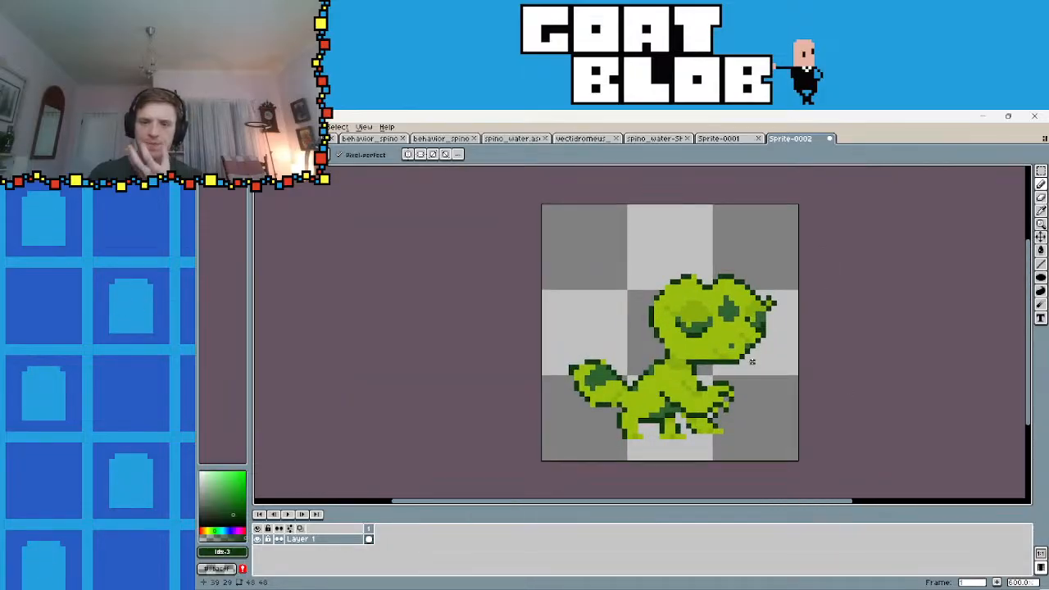
scroll(751, 361, up, 3)
scroll(732, 339, down, 4)
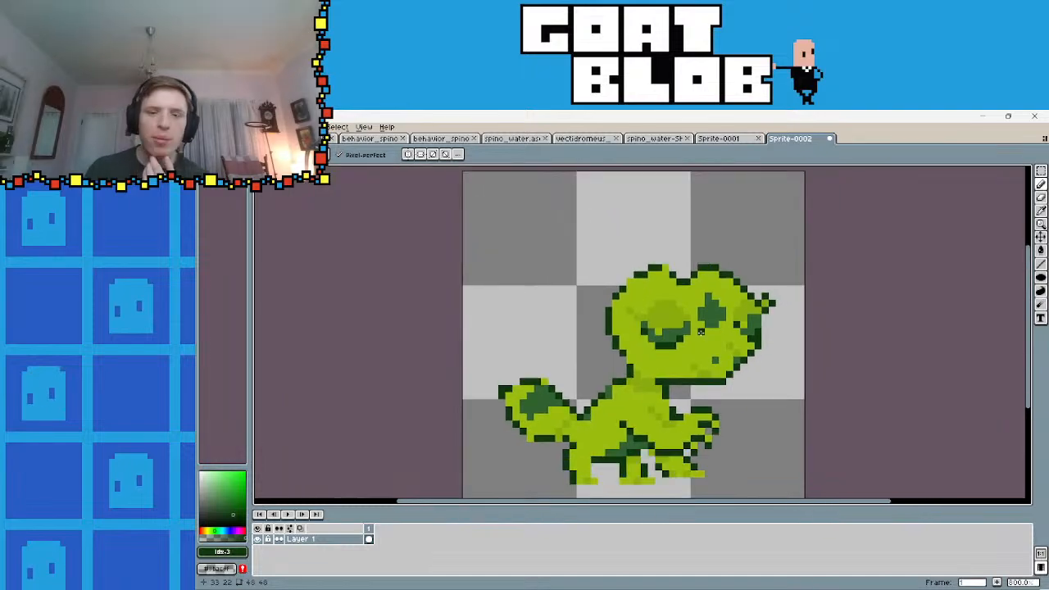
scroll(660, 344, up, 3)
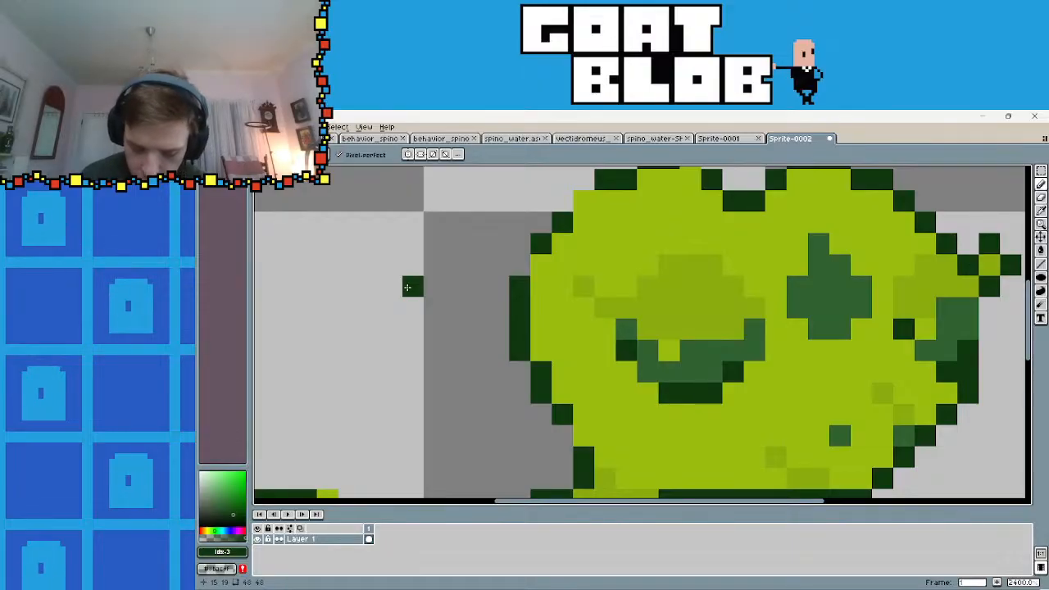
scroll(581, 328, down, 3)
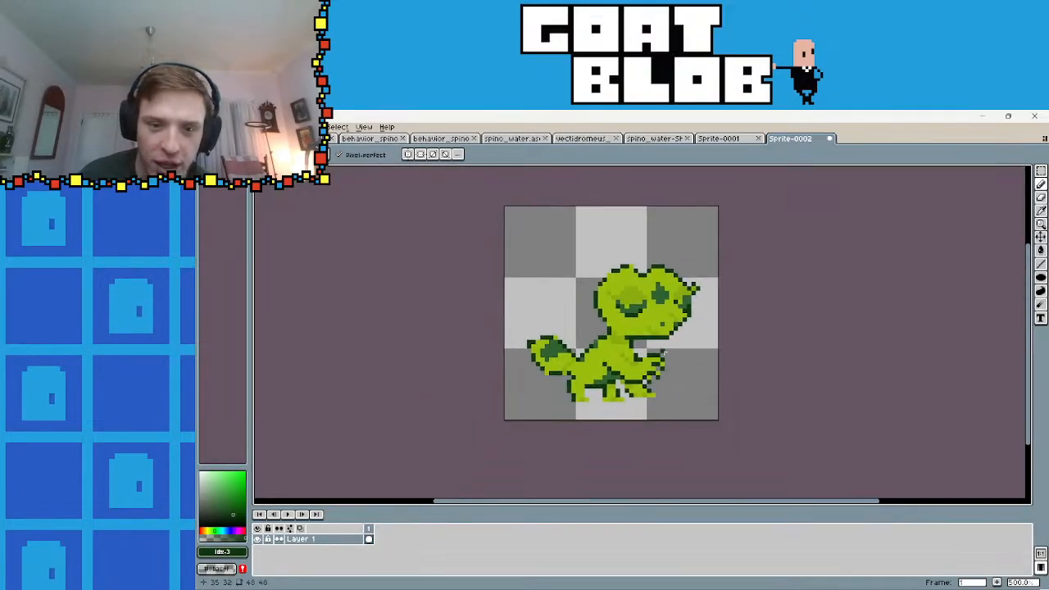
- Complete the dark green outline along the tail's upper edge and round off its tip
scroll(646, 368, up, 3)
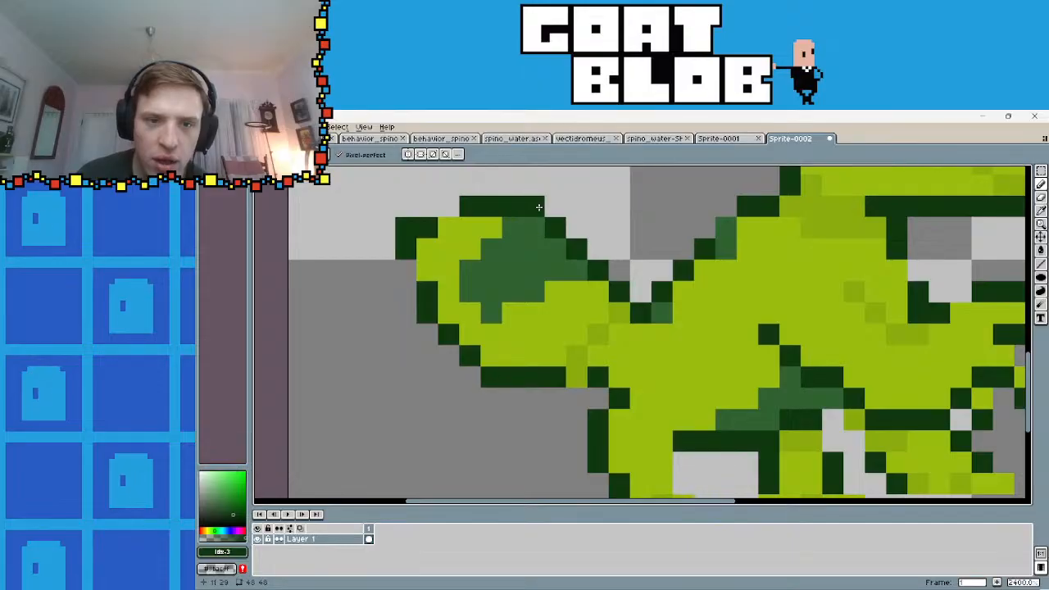
scroll(662, 356, down, 3)
scroll(666, 355, down, 2)
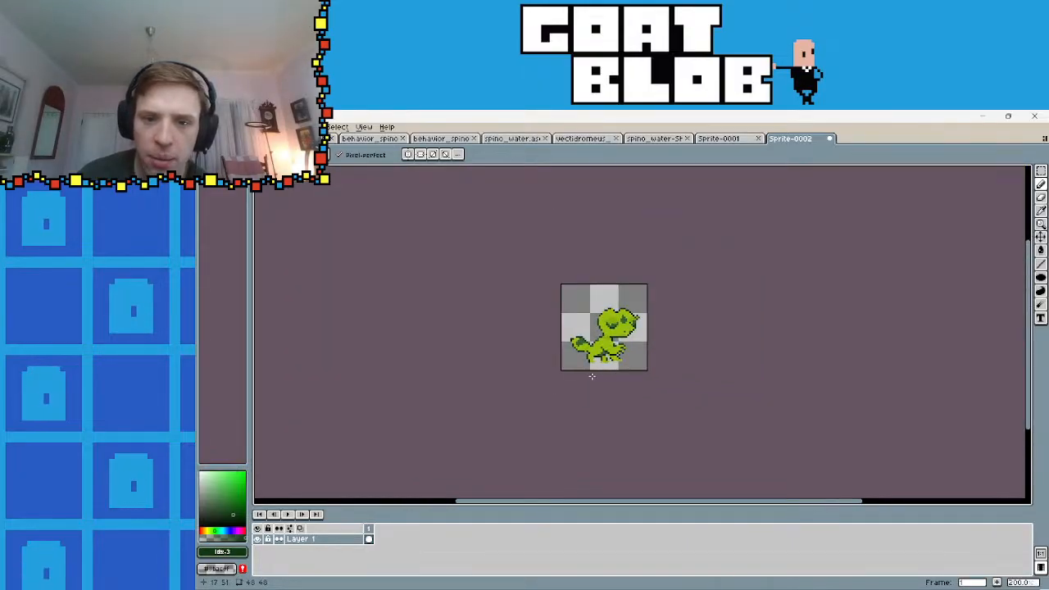
scroll(559, 311, up, 3)
scroll(697, 402, down, 3)
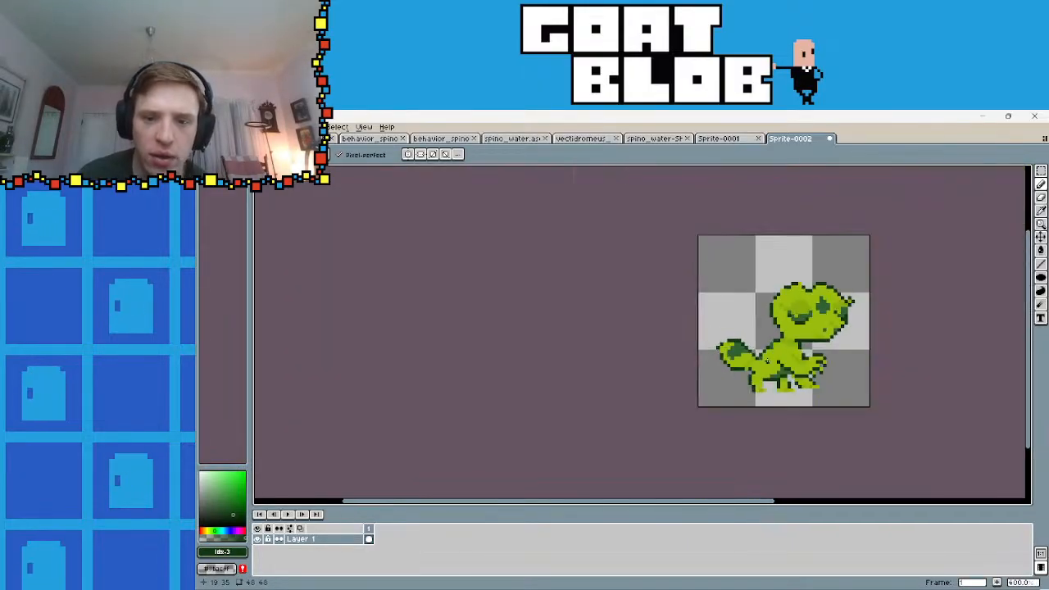
scroll(653, 348, up, 2)
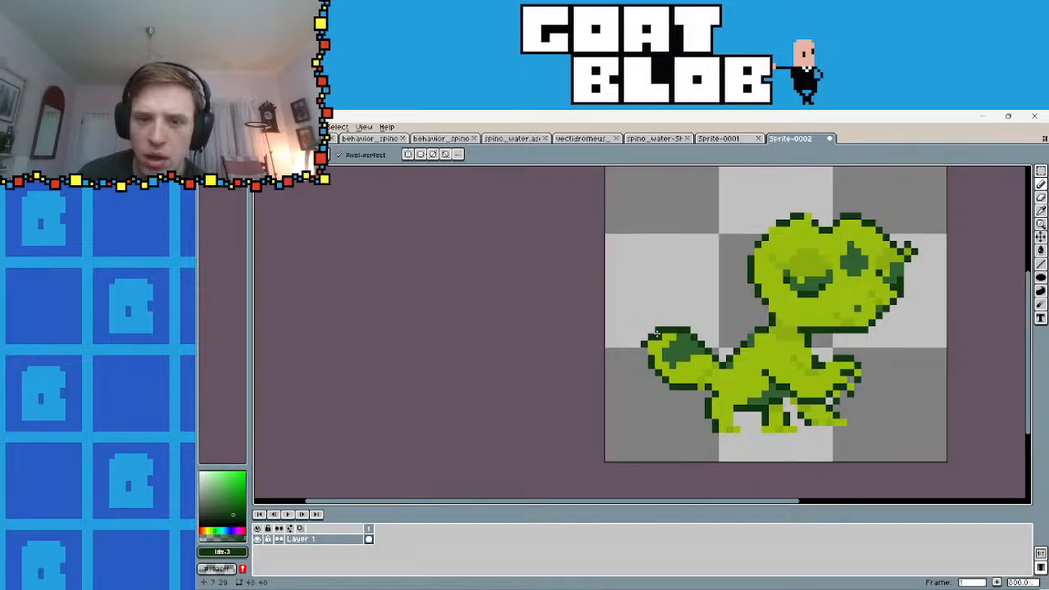
scroll(656, 361, down, 2)
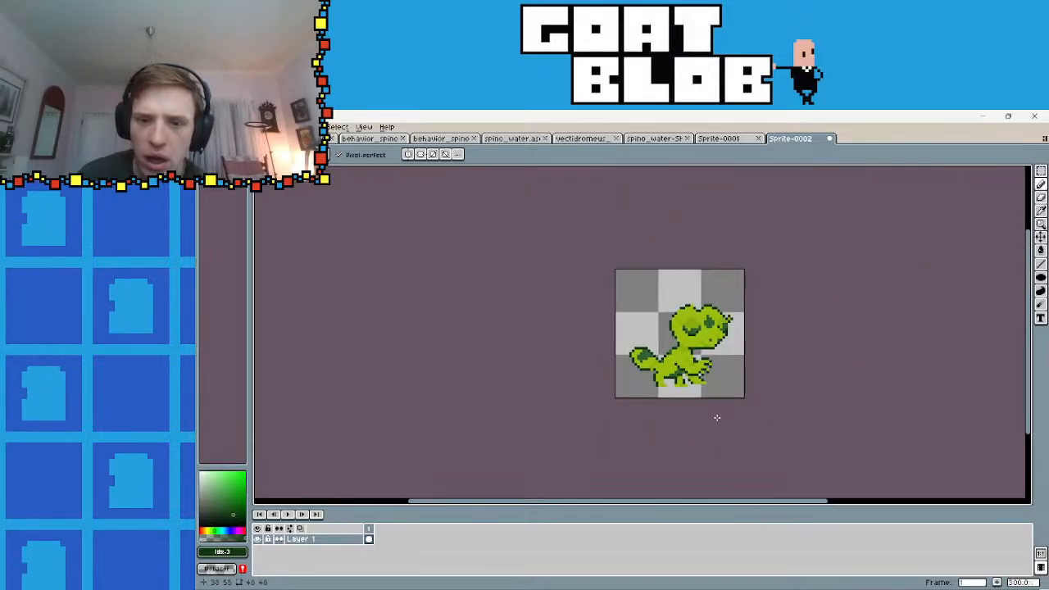
scroll(655, 375, up, 3)
scroll(654, 375, up, 1)
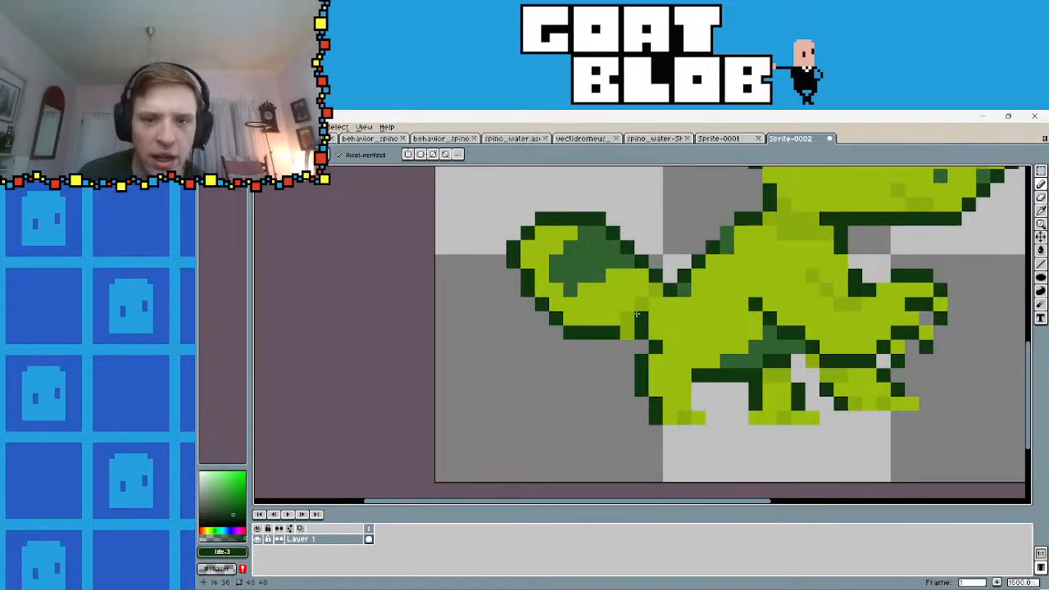
- Review the tail and the full sprite's silhouette at different sizes
scroll(652, 287, up, 2)
scroll(781, 391, down, 4)
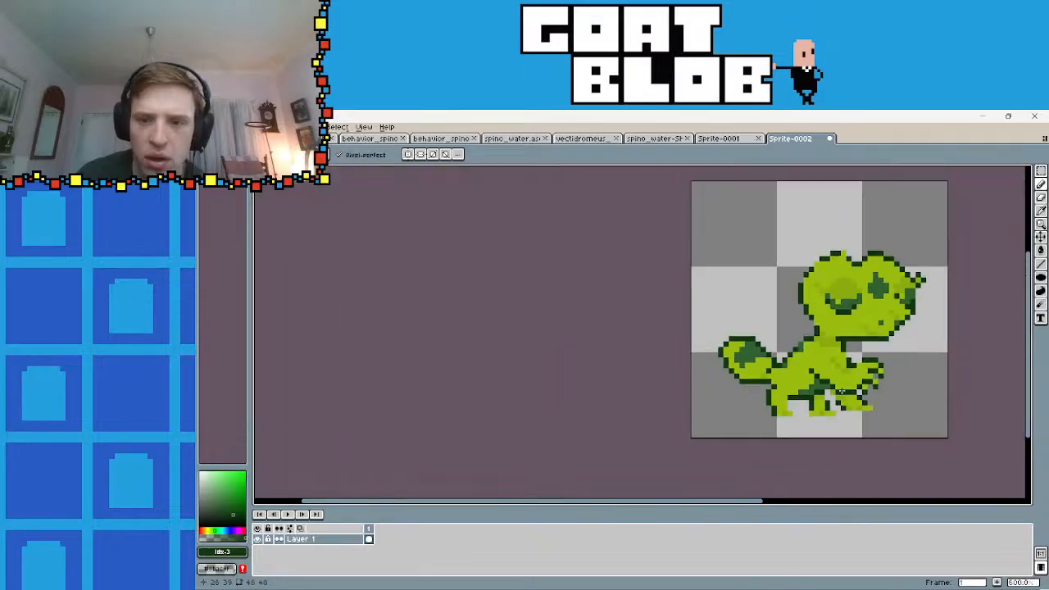
drag(747, 397, 723, 374)
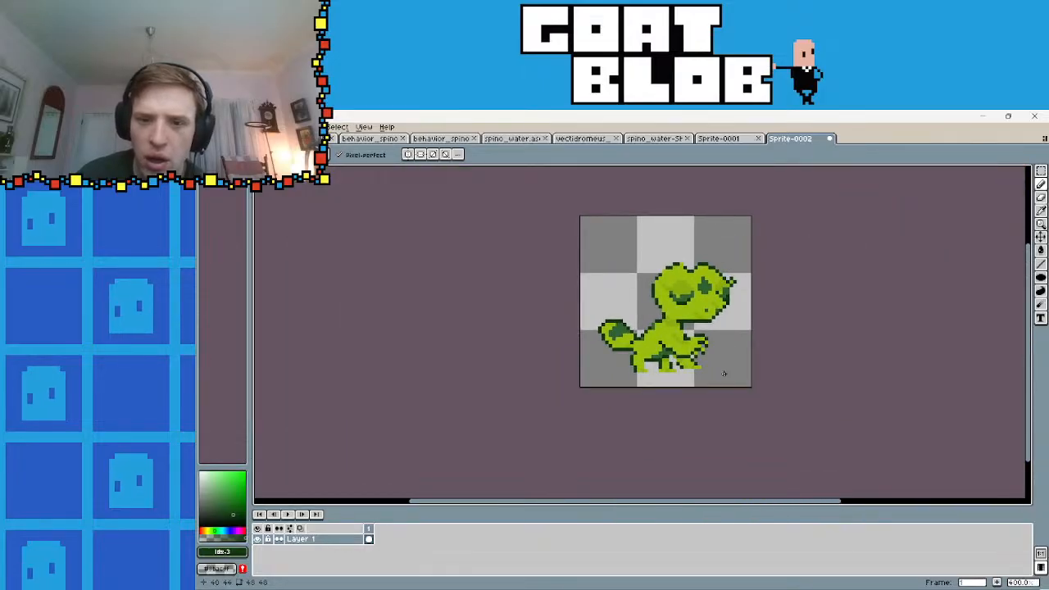
scroll(688, 305, up, 1)
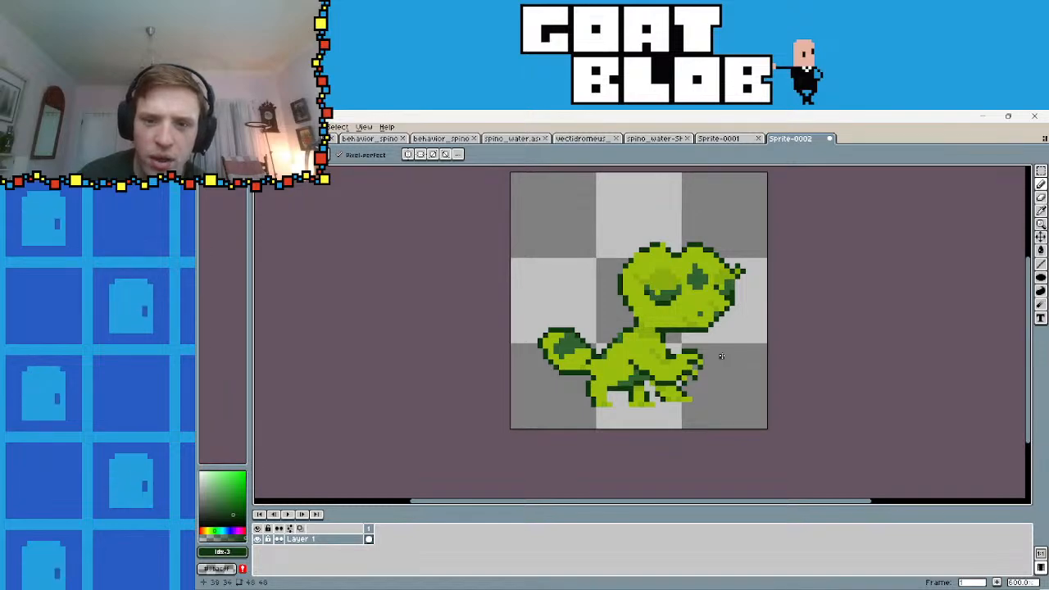
scroll(721, 356, down, 2)
scroll(707, 354, up, 2)
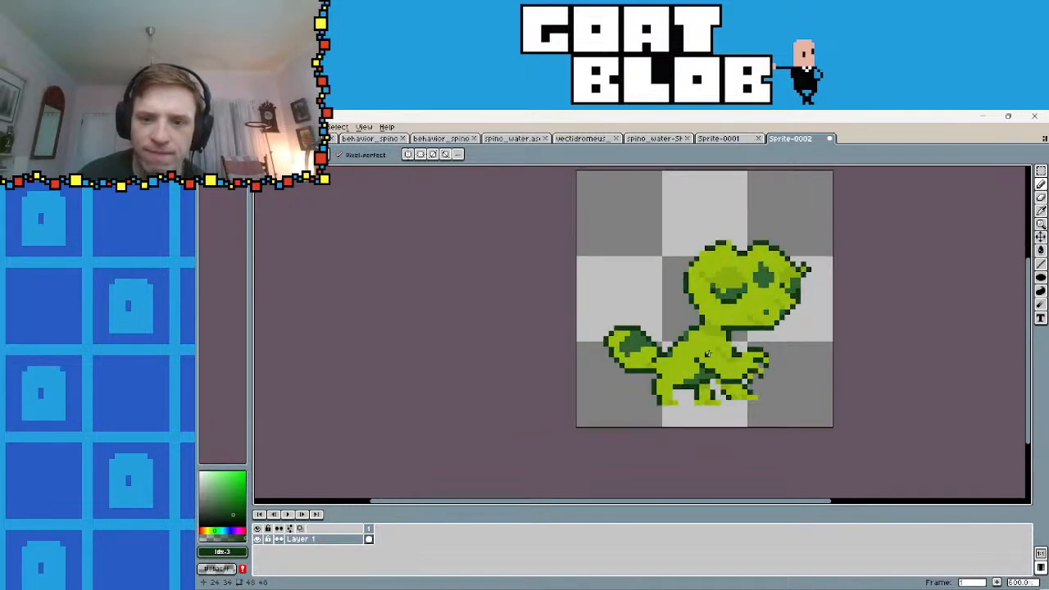
scroll(707, 354, up, 1)
scroll(707, 354, down, 1)
- Switch to the browser, search images for "pokemon gen 1 squirtle sprites original green" and preview the green DeviantArt front sprite
click(852, 577)
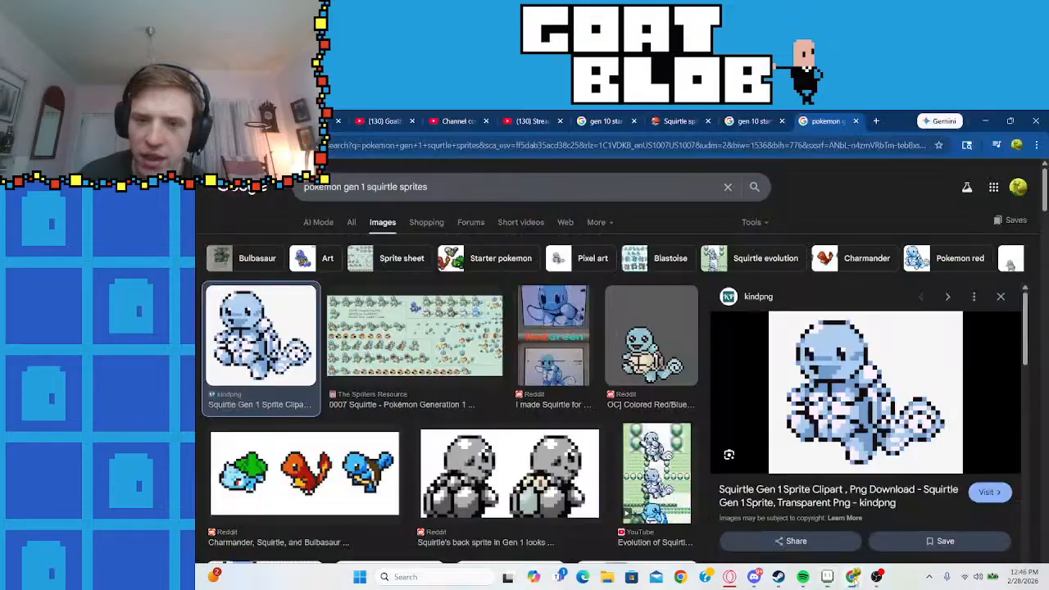
click(437, 187)
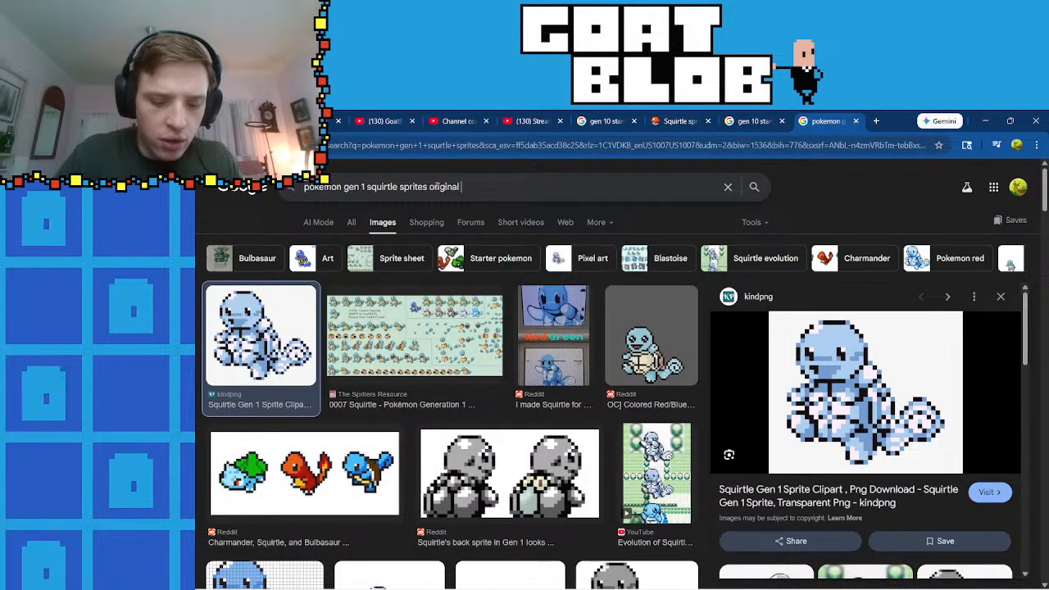
text(original green)
key(Return)
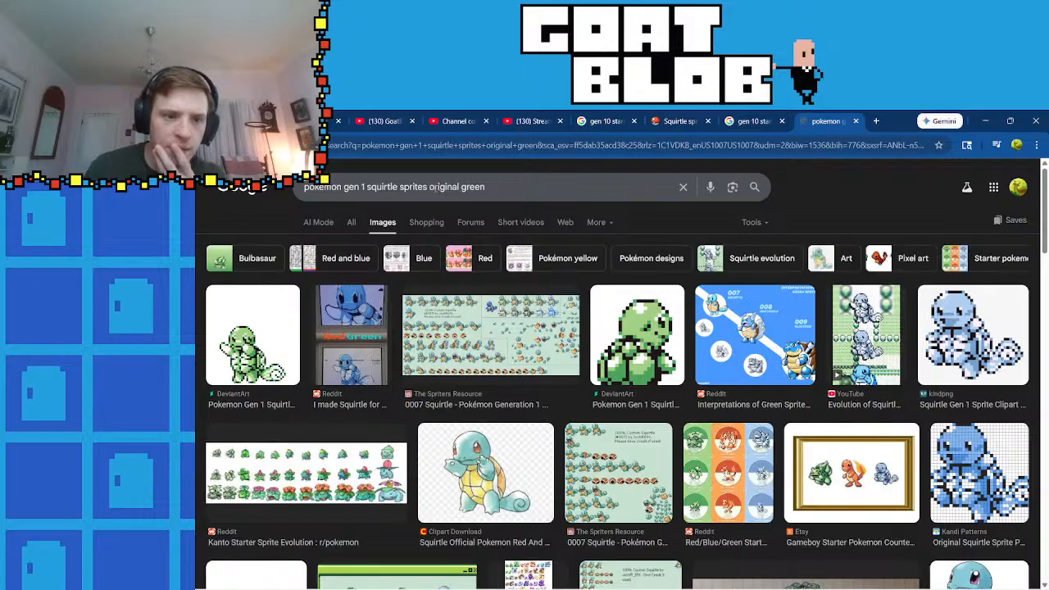
click(270, 339)
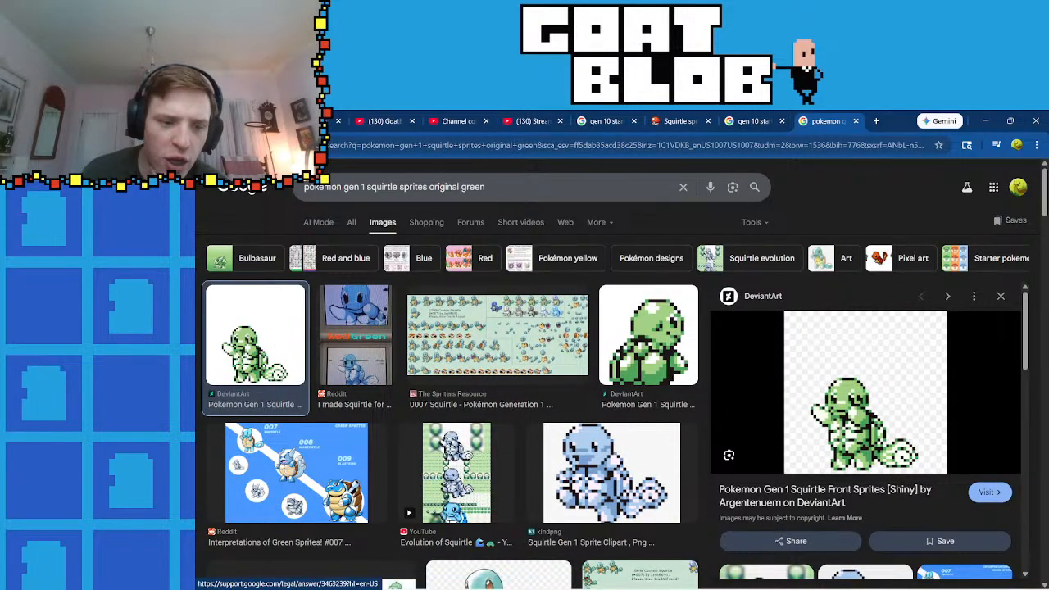
- Switch back to Aseprite and load the Game Boy Color Type1 preset palette
click(828, 579)
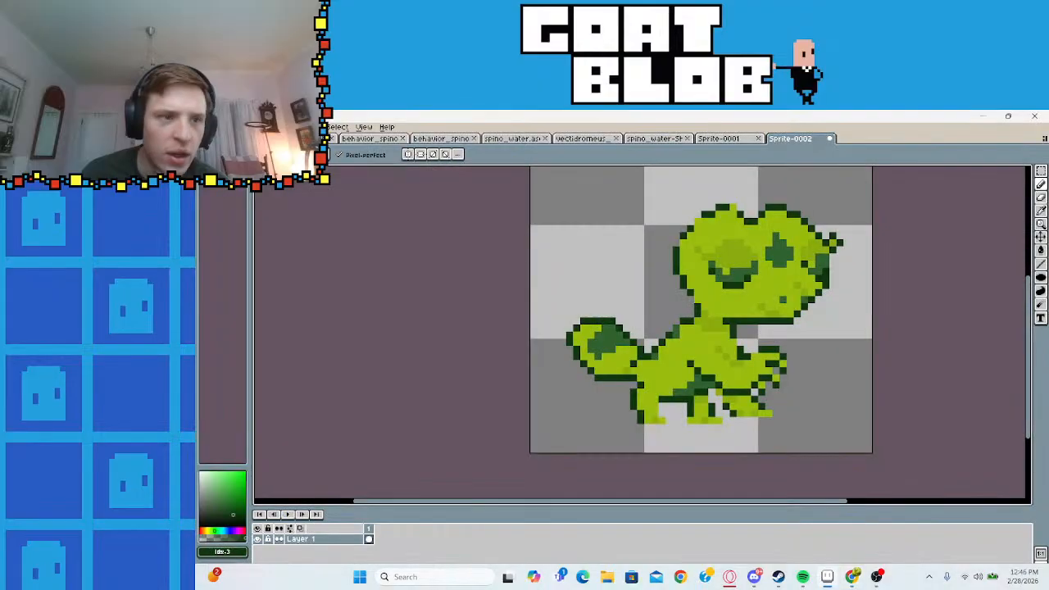
click(232, 155)
scroll(305, 321, down, 10)
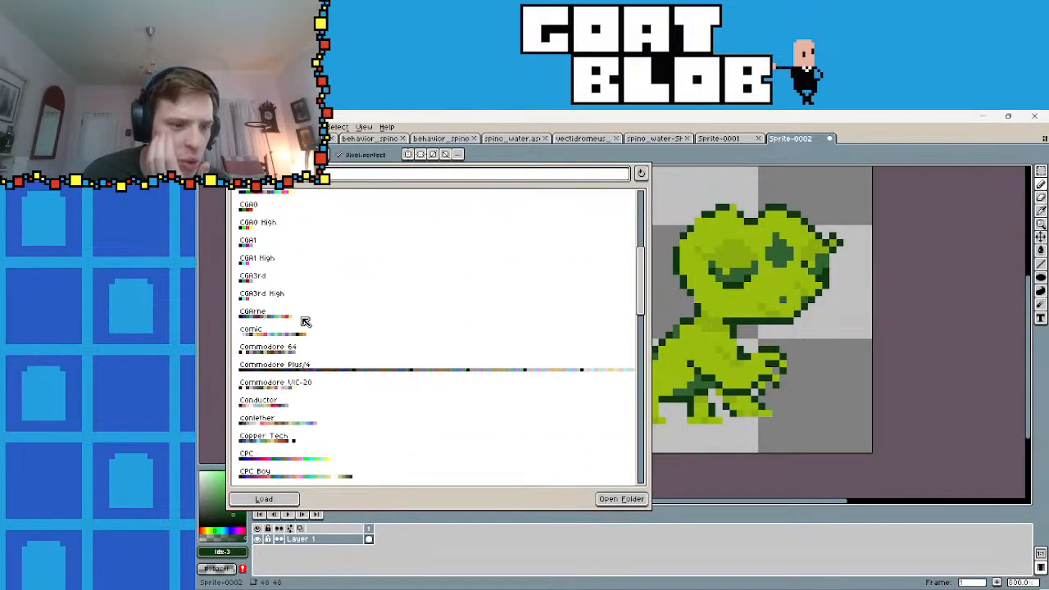
scroll(305, 321, down, 4)
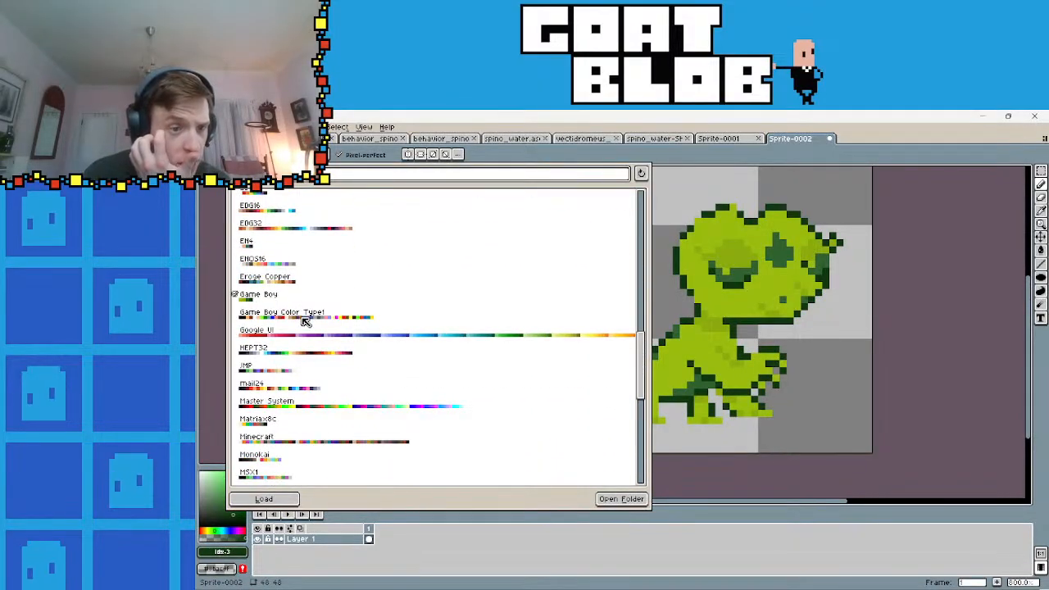
scroll(304, 322, down, 8)
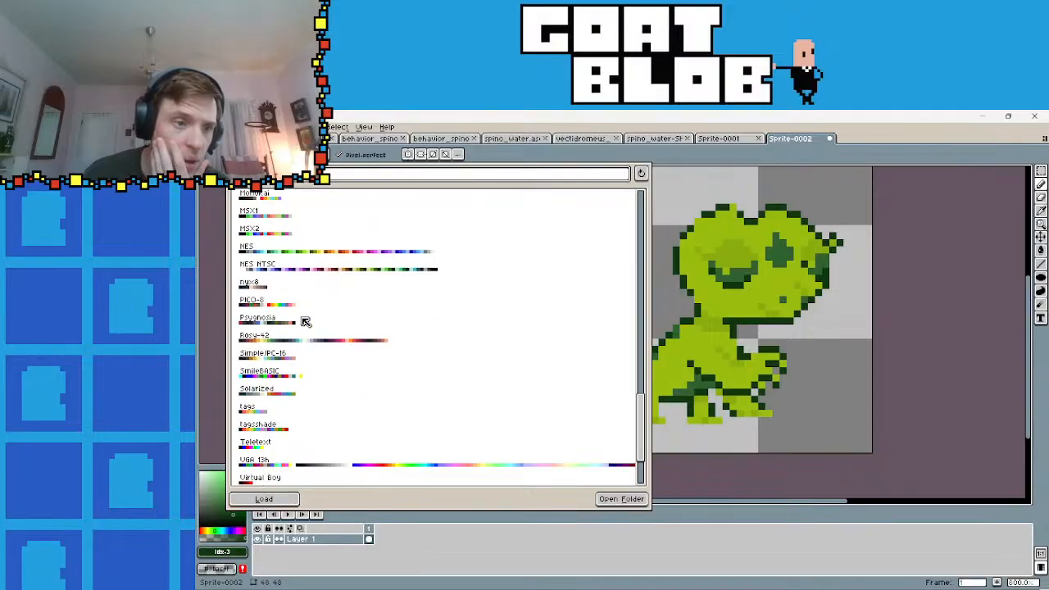
scroll(305, 321, up, 8)
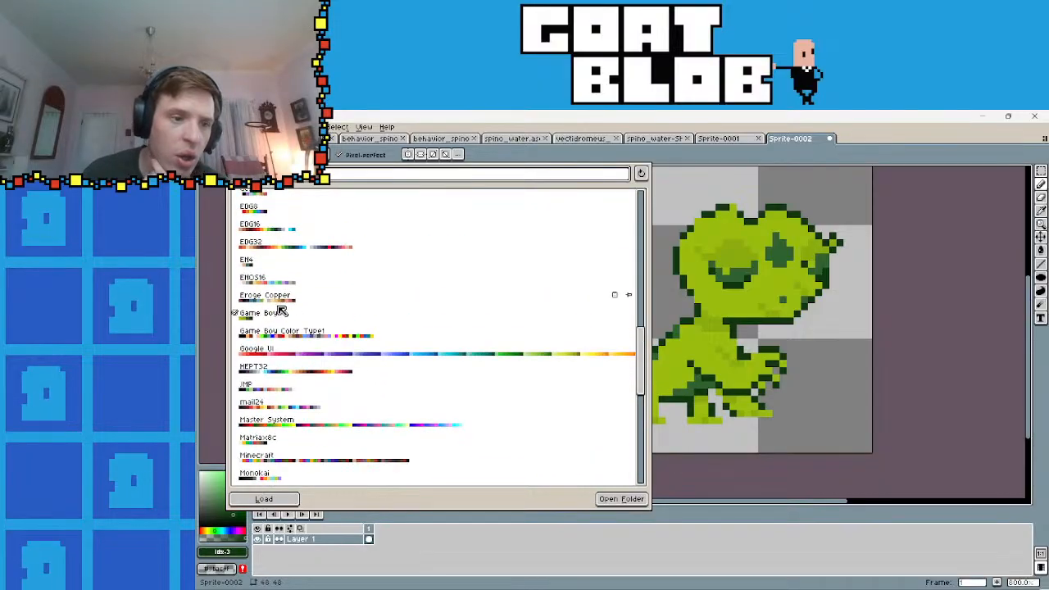
double_click(285, 336)
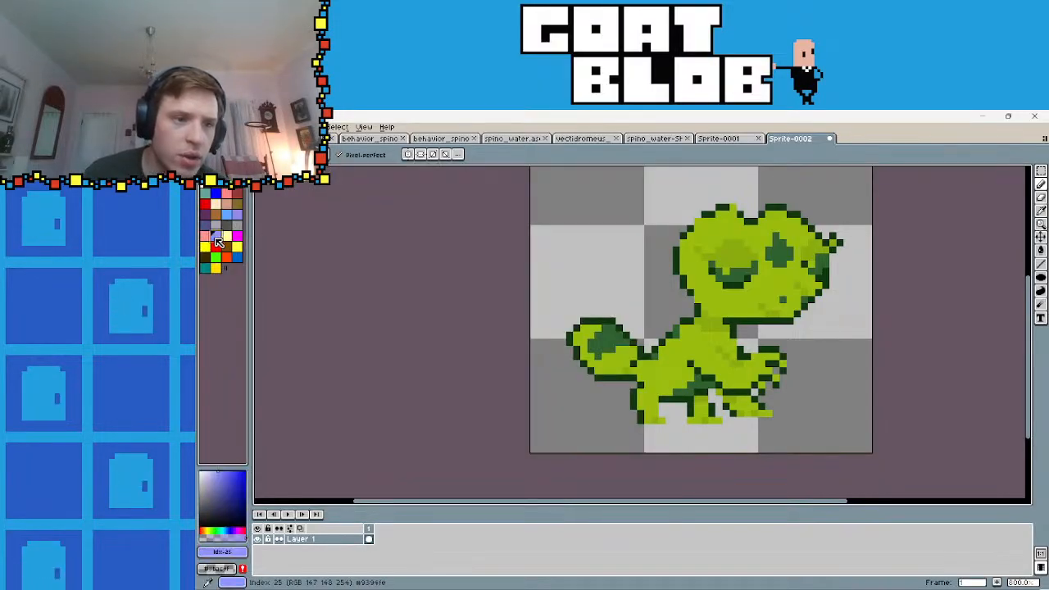
- Fill the lime areas of the head, body, legs and tail with light periwinkle (RGB 147, 148, 254)
click(1037, 256)
click(740, 308)
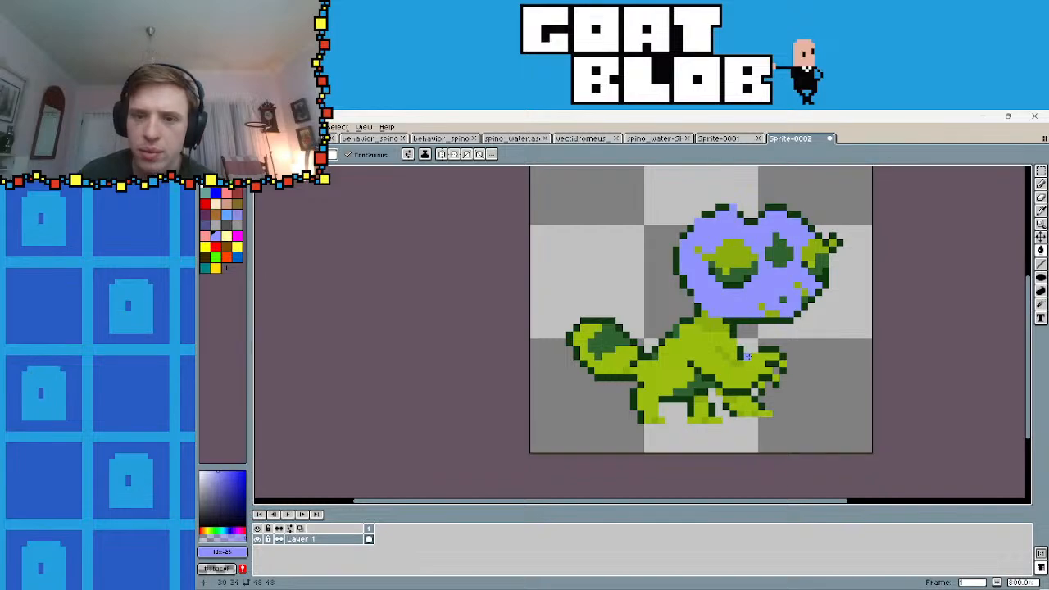
click(697, 350)
click(742, 406)
click(698, 413)
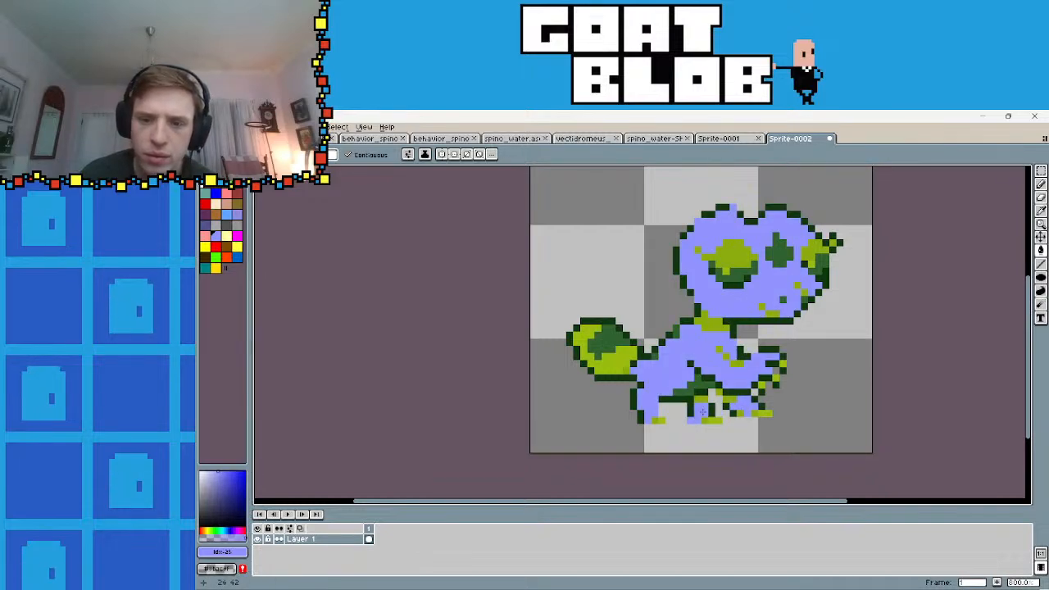
scroll(598, 363, up, 2)
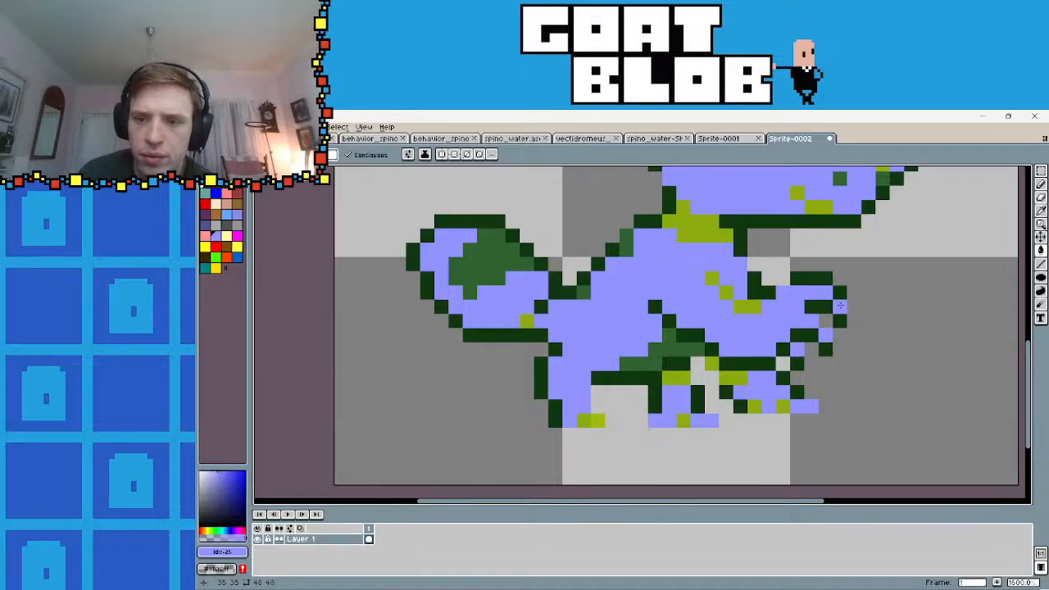
- Recolour the olive shading pixels along the chin and beside the mouth with medium blue (palette index 35)
scroll(823, 397, up, 3)
scroll(711, 226, up, 1)
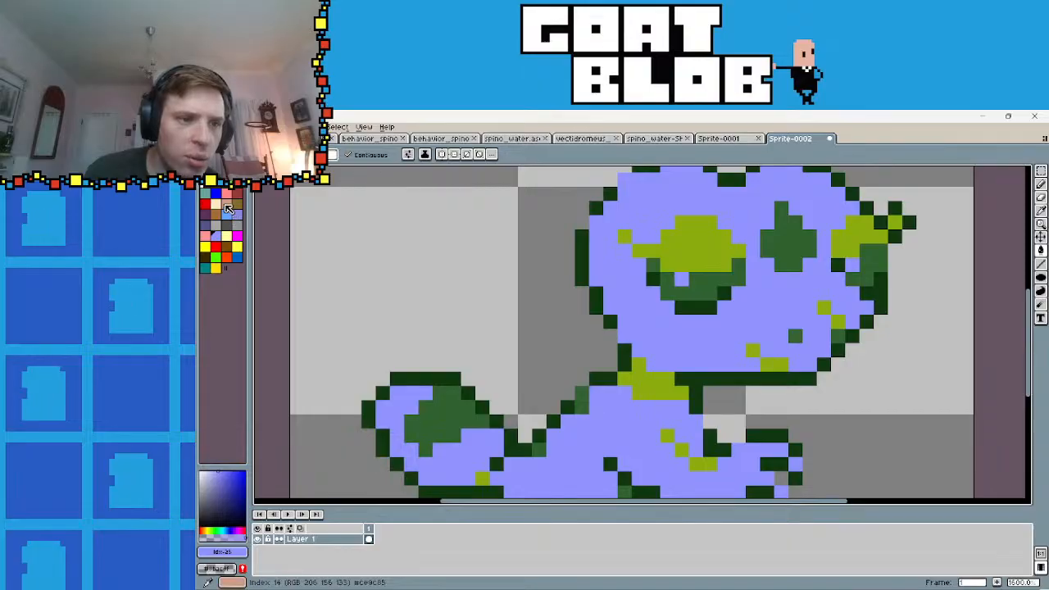
click(237, 257)
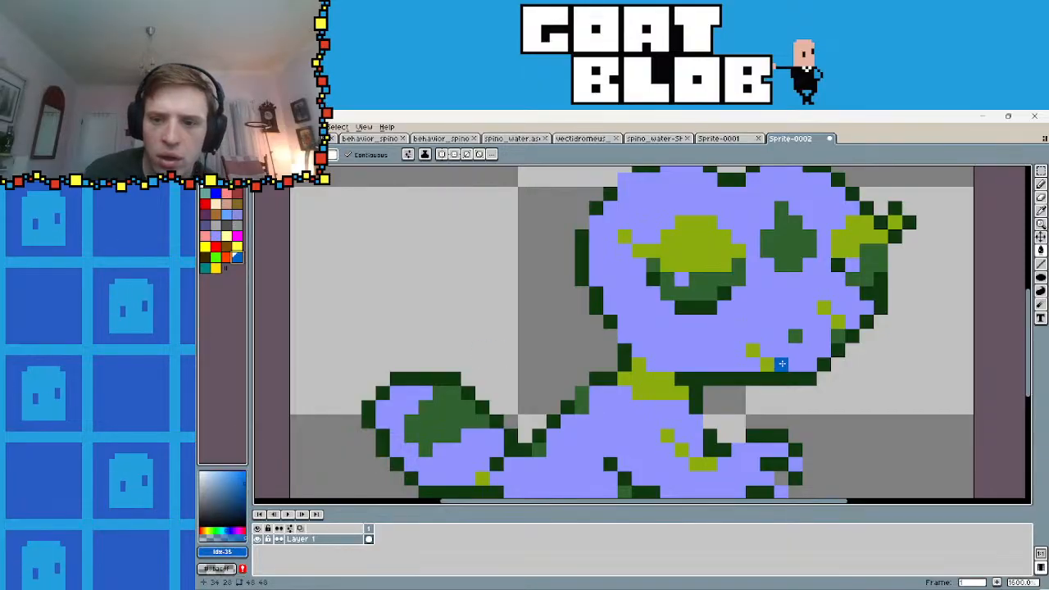
drag(781, 363, 753, 349)
click(839, 324)
click(825, 308)
drag(861, 281, 845, 341)
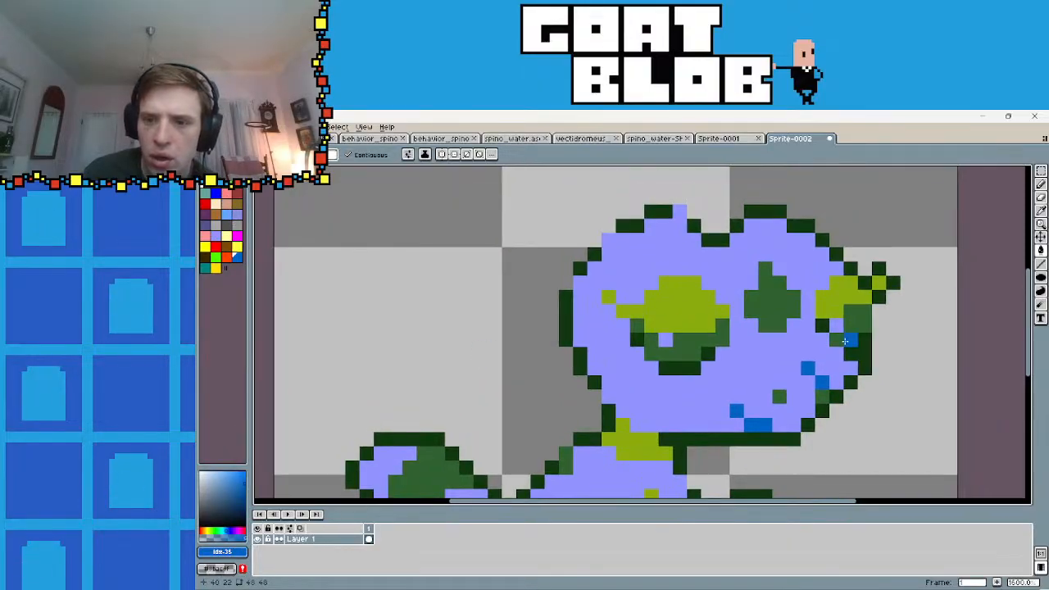
drag(701, 349, 683, 341)
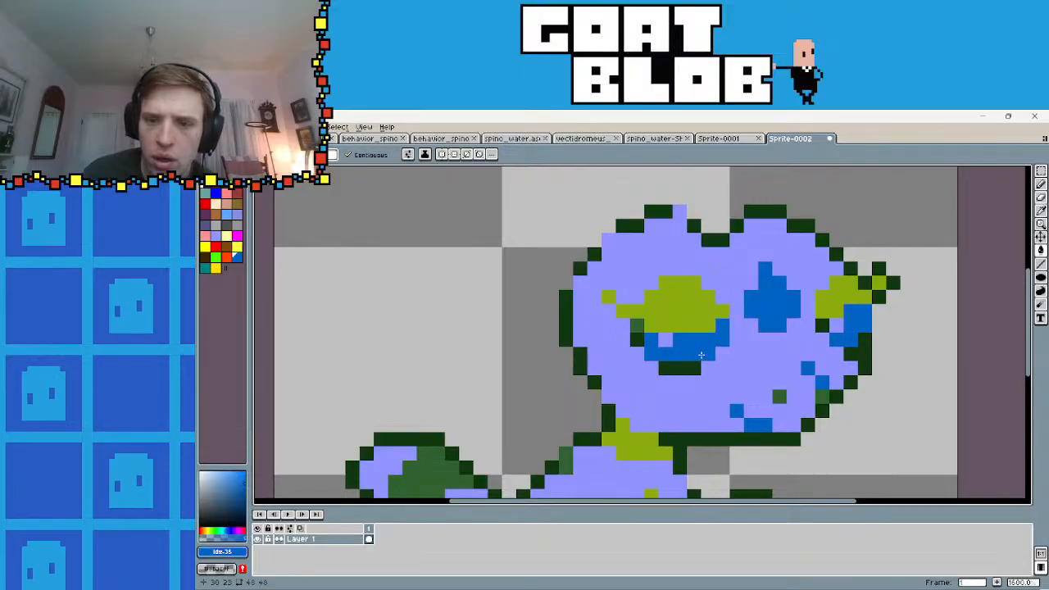
key(ctrl+z)
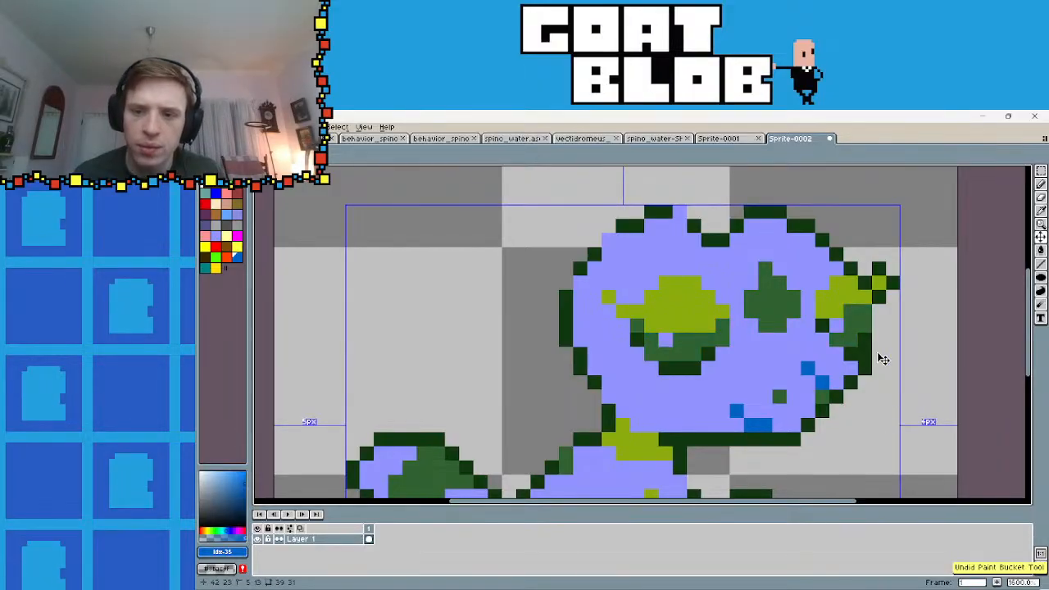
- Fill both olive eyelids and their outer corner pixels with medium blue
click(840, 295)
click(688, 310)
click(608, 296)
click(891, 283)
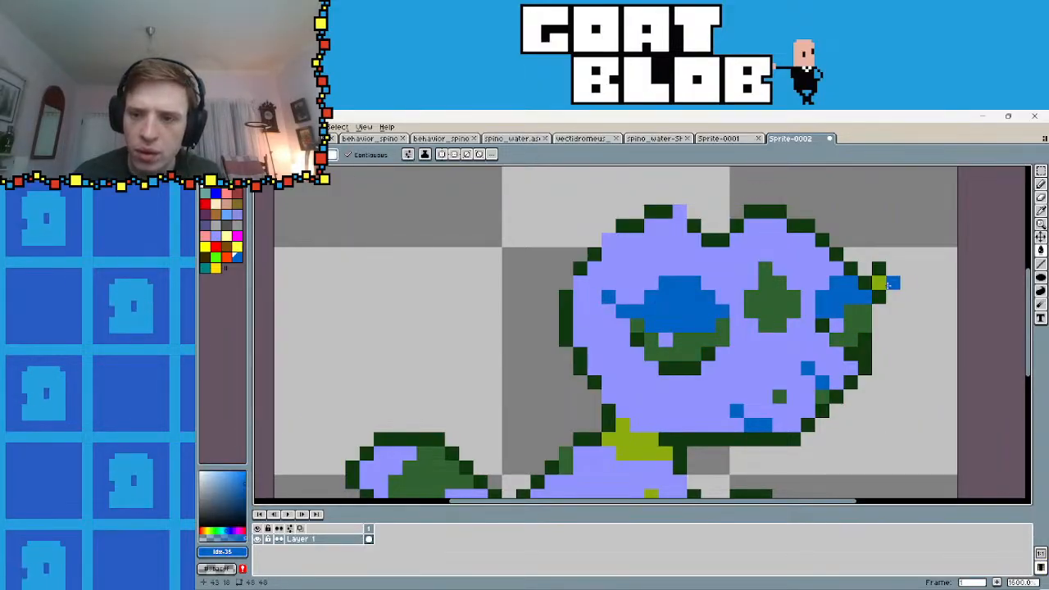
- Recolour the olive shading on the neck, upper arm and base of the tail with medium blue
scroll(691, 336, down, 3)
click(750, 418)
click(721, 403)
click(707, 389)
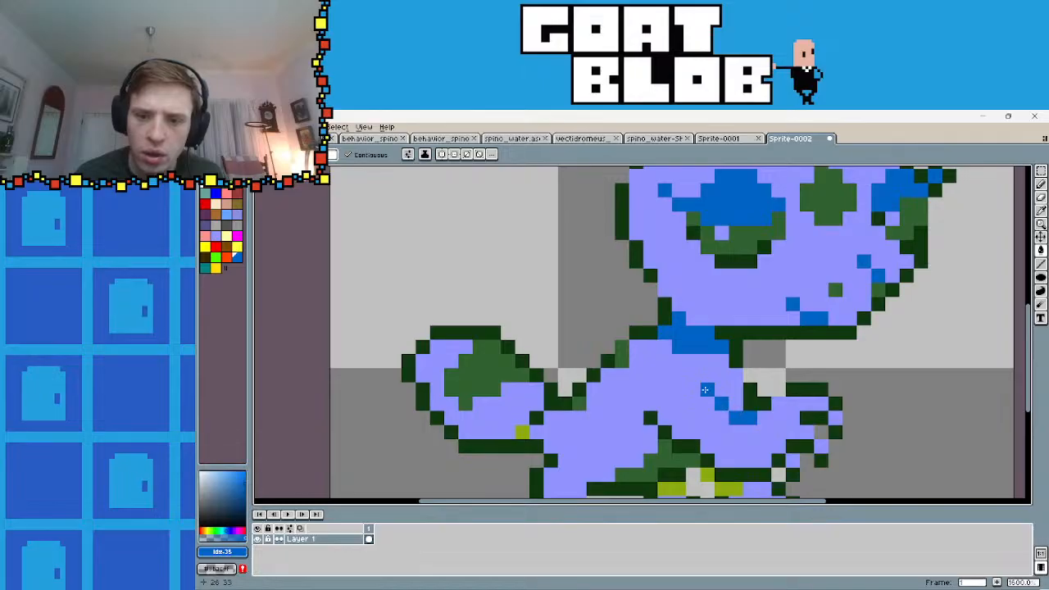
scroll(680, 410, down, 2)
click(544, 360)
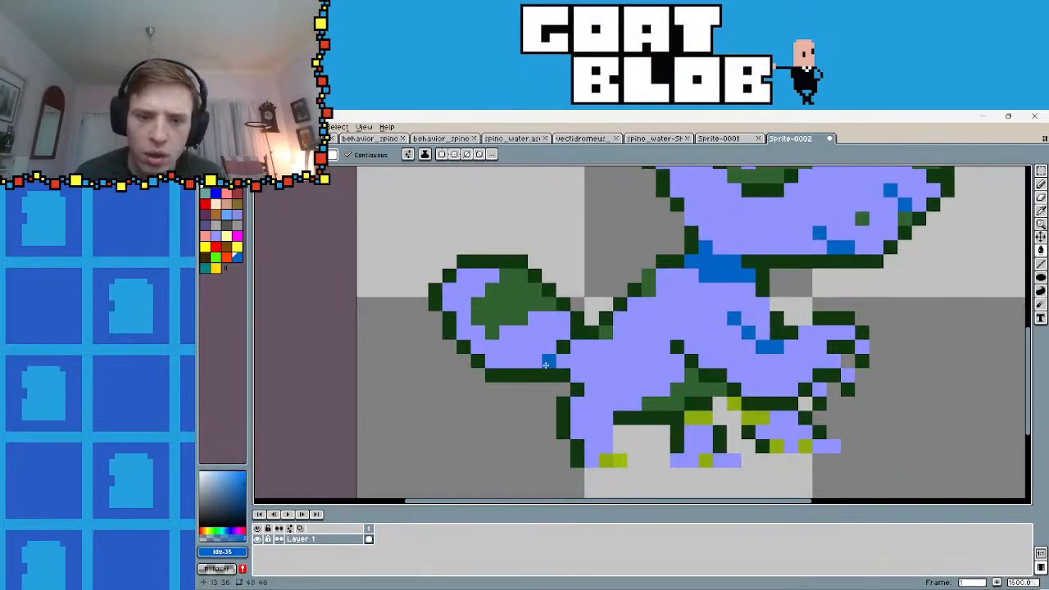
- Recolour the olive shading pixels on the feet and upper legs with medium blue
click(607, 461)
click(704, 460)
click(776, 447)
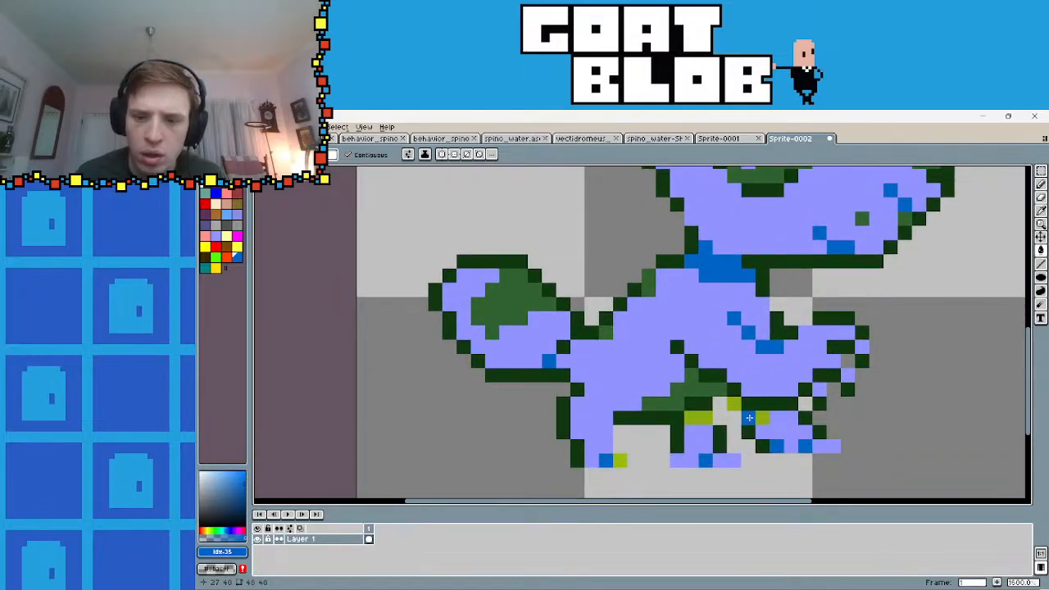
click(748, 418)
click(697, 418)
scroll(721, 418, down, 5)
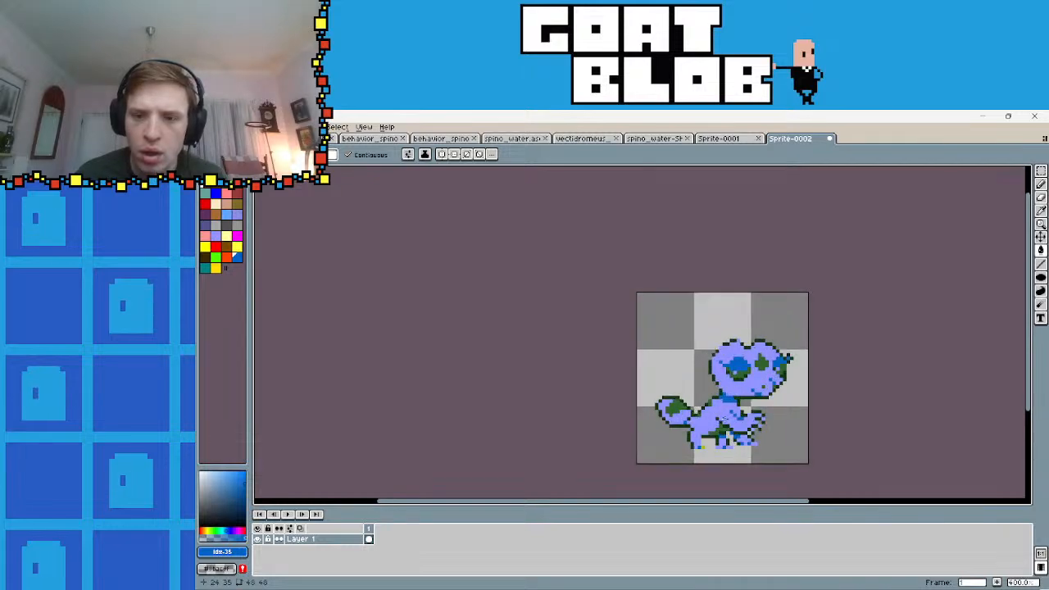
- Fill the dark green areas of the eyes, forehead mark and mouth with muted purple (palette index 20)
scroll(721, 418, up, 1)
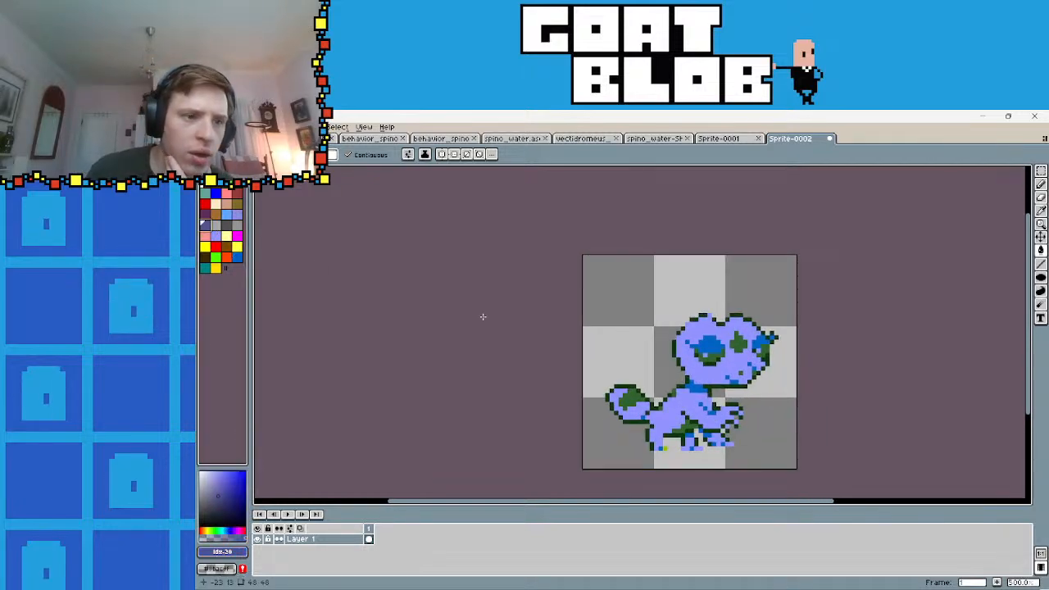
scroll(696, 360, up, 2)
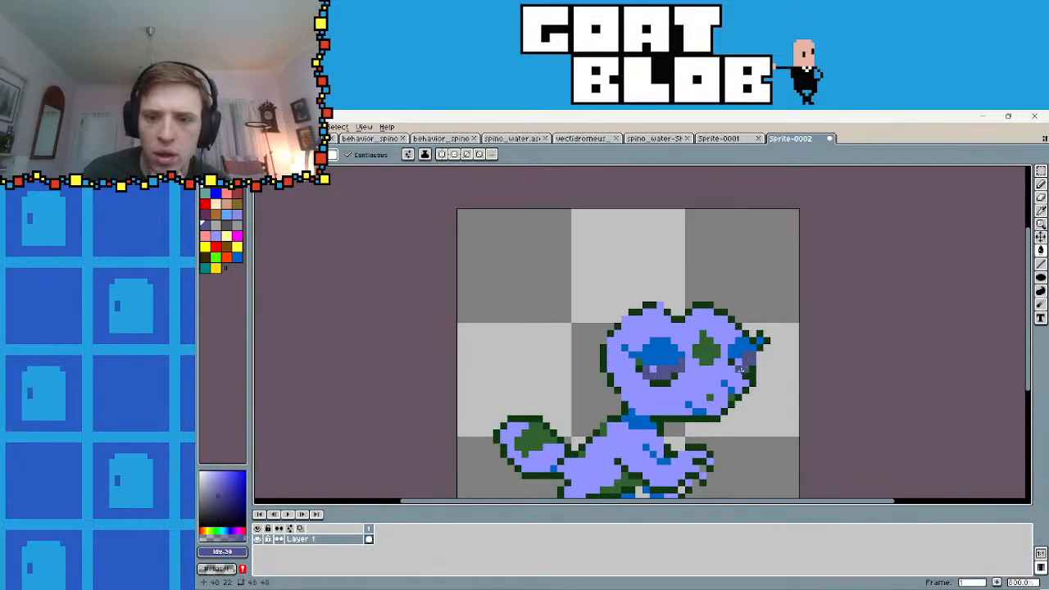
scroll(707, 408, up, 3)
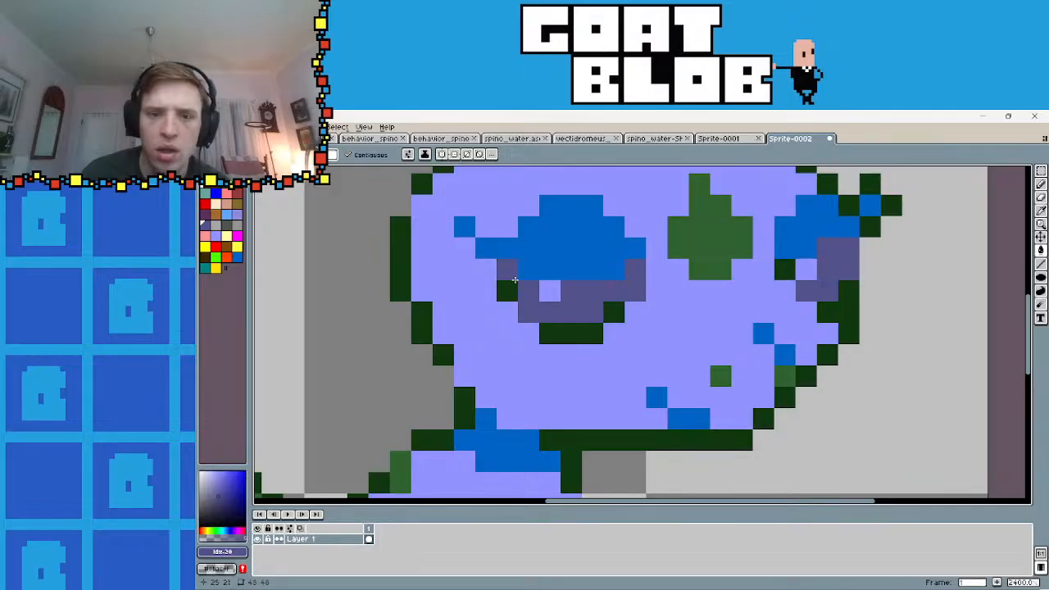
scroll(727, 377, down, 5)
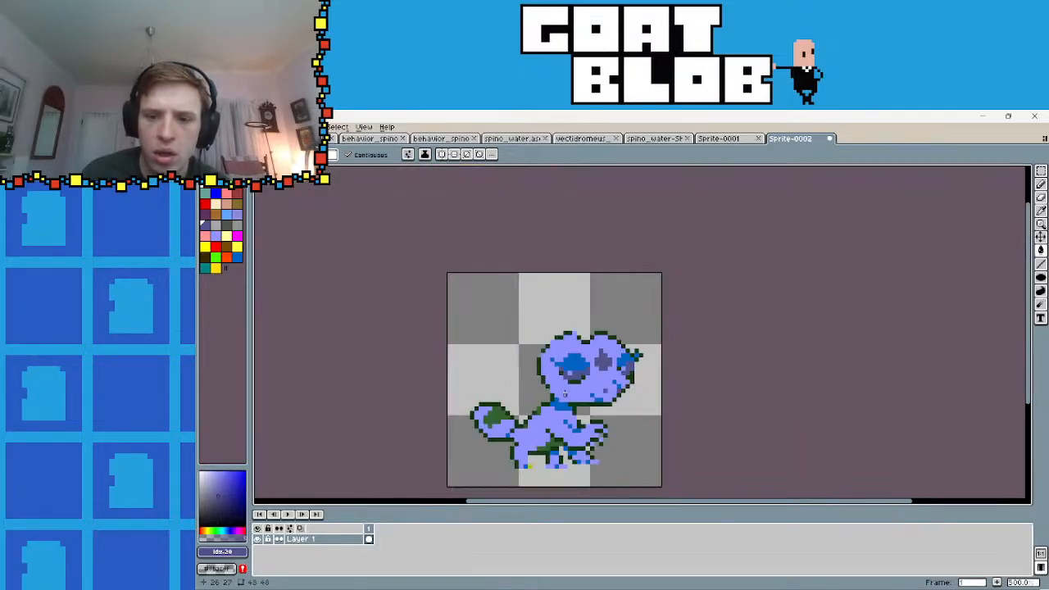
- Recolour the dark green patches on the tail, back and belly with muted purple
scroll(616, 361, up, 3)
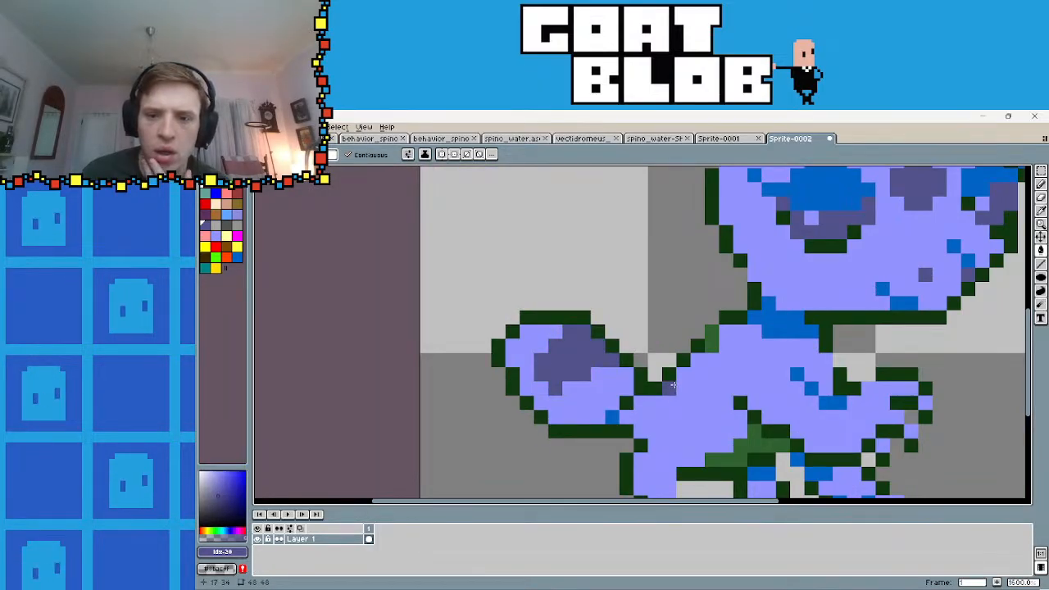
scroll(671, 385, down, 2)
scroll(597, 414, up, 1)
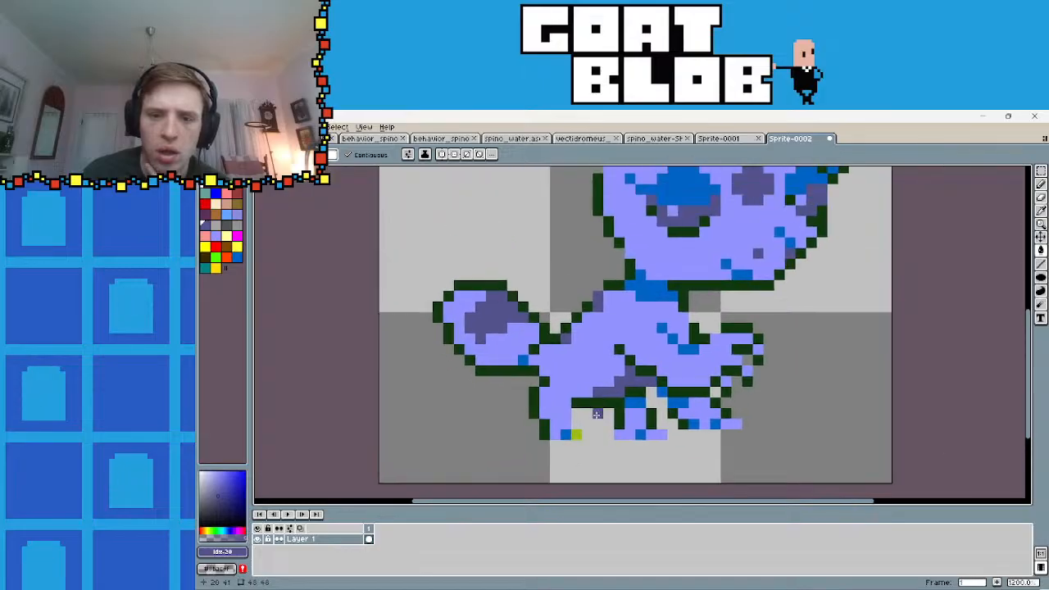
- Recolour the leftover olive pixel on the hind foot with light blue (RGB 100, 165, 255)
scroll(596, 414, up, 2)
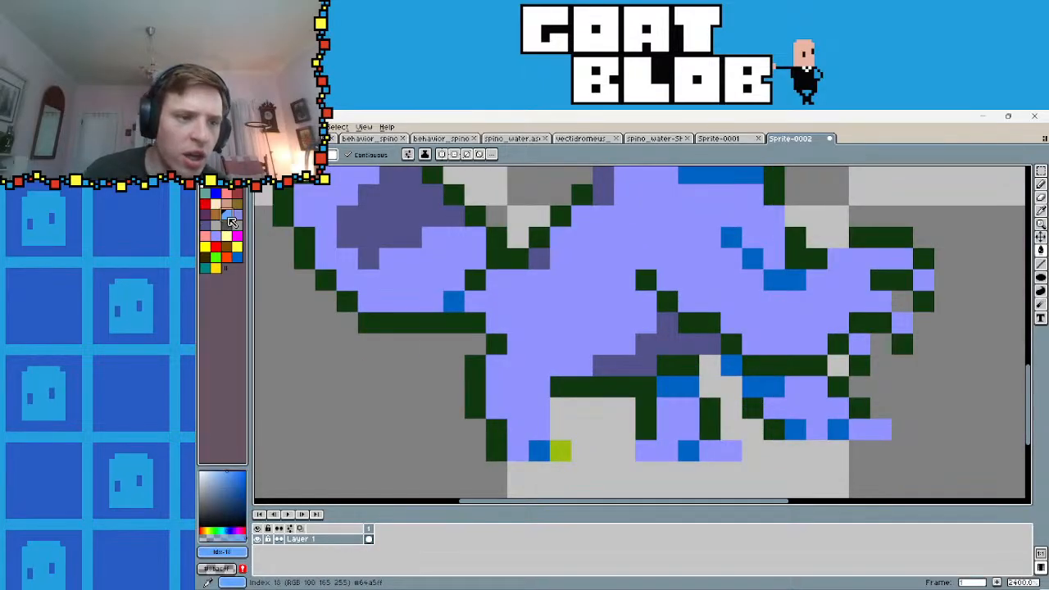
click(560, 450)
scroll(679, 371, down, 7)
drag(694, 387, 682, 435)
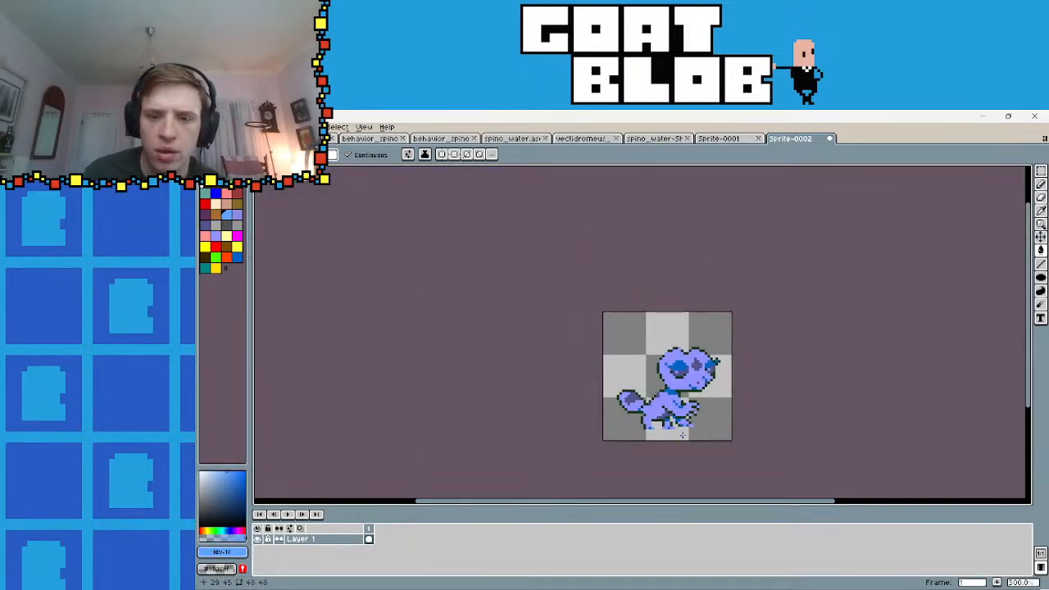
- Switch to the browser to check the green Squirtle sprite reference and return to Aseprite
scroll(669, 425, up, 3)
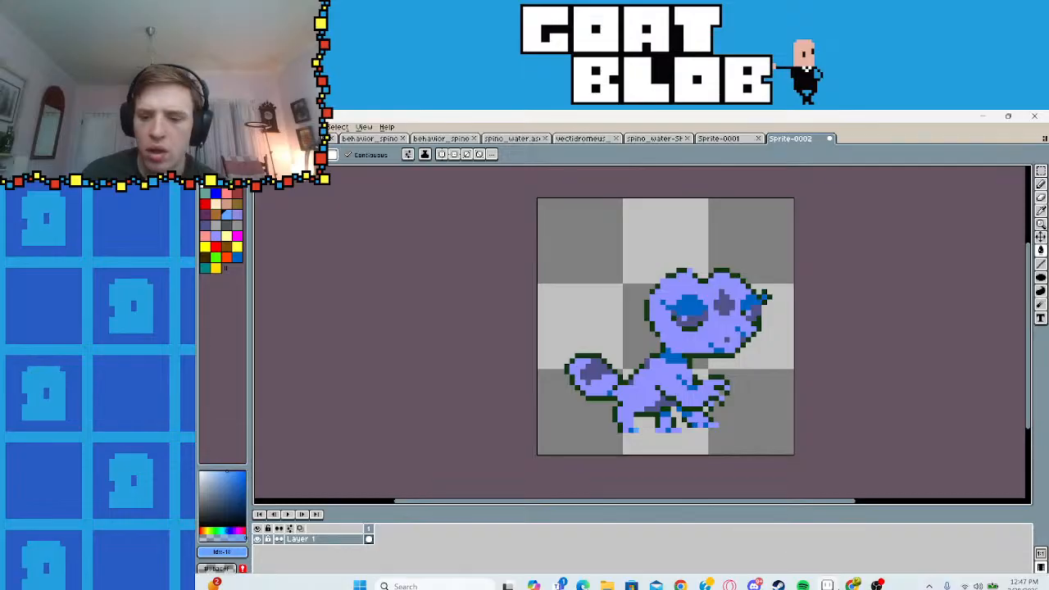
click(852, 576)
mouse_move(828, 578)
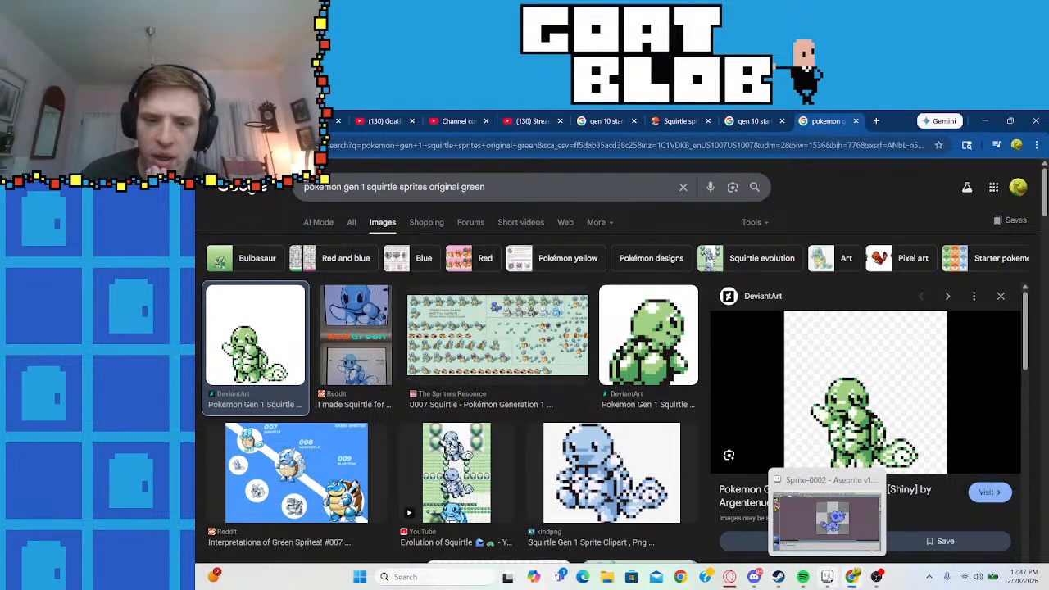
click(828, 516)
scroll(689, 311, up, 4)
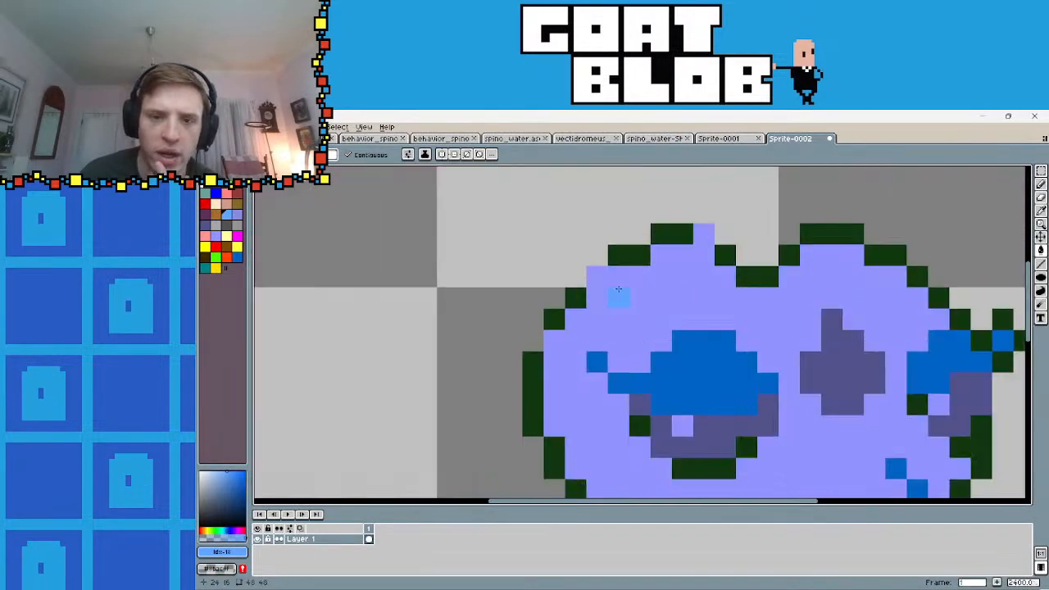
click(226, 208)
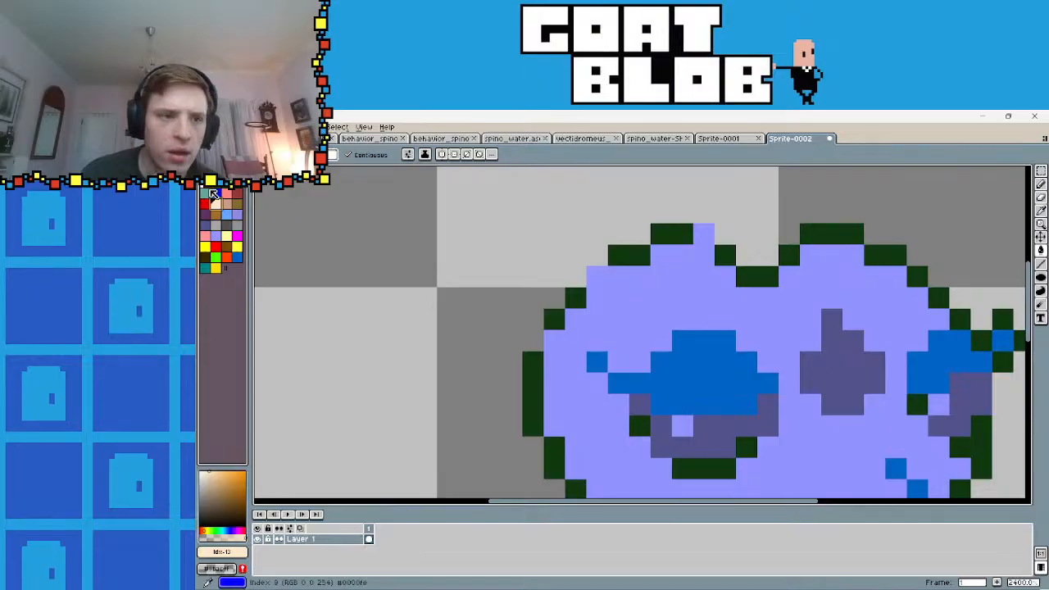
drag(531, 307, 495, 299)
scroll(495, 299, up, 1)
click(565, 276)
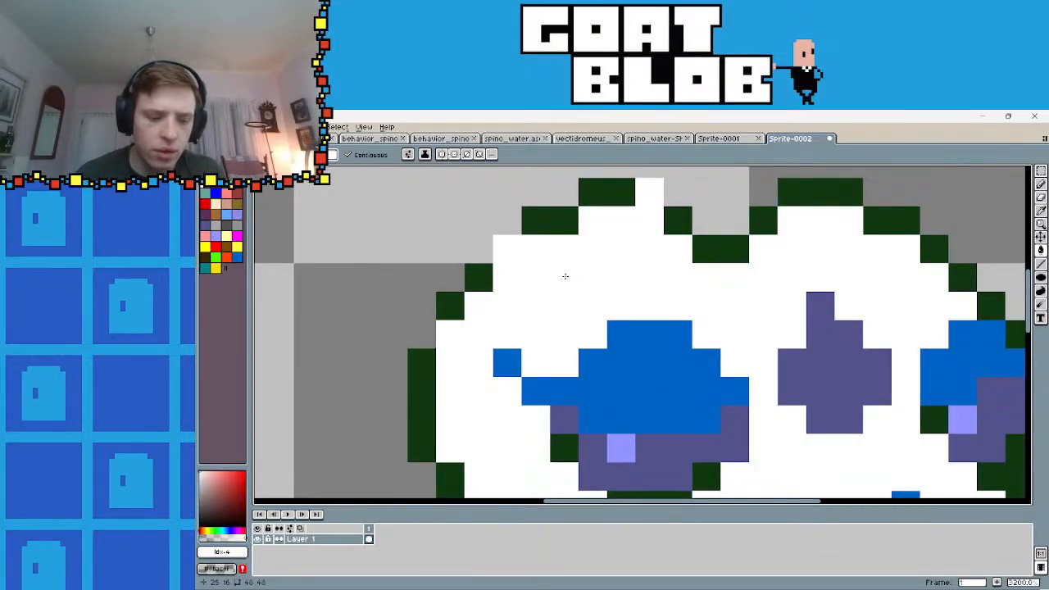
key(ctrl+z)
- Draw a diagonal white highlight with the Pencil on the upper back of the head, above the near eye
key(b)
mouse_move(534, 276)
mouse_down()
mouse_move(584, 249)
mouse_move(527, 301)
mouse_up()
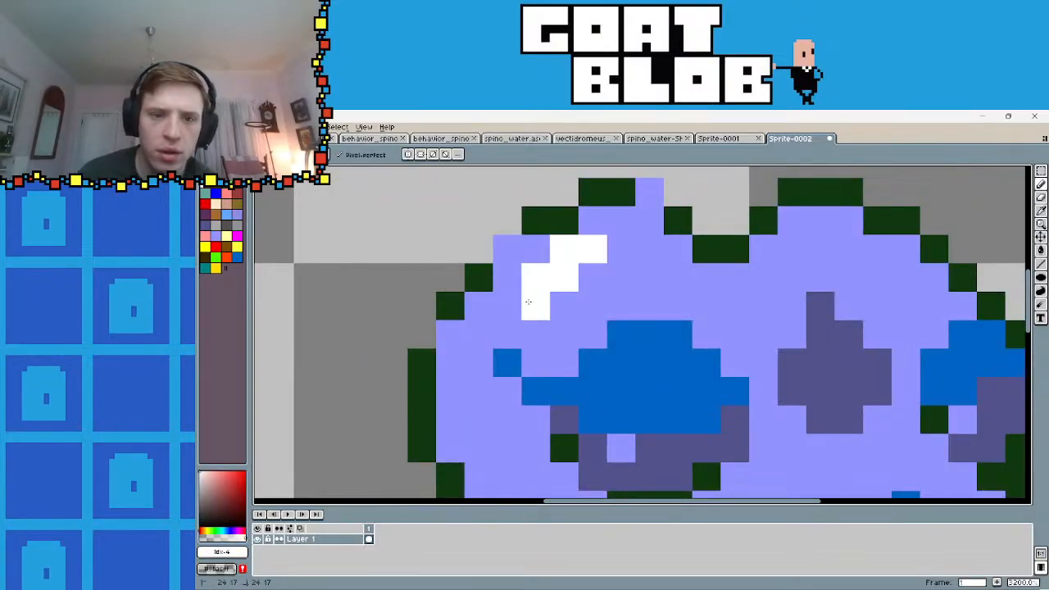
click(506, 305)
scroll(648, 361, down, 9)
scroll(611, 344, up, 8)
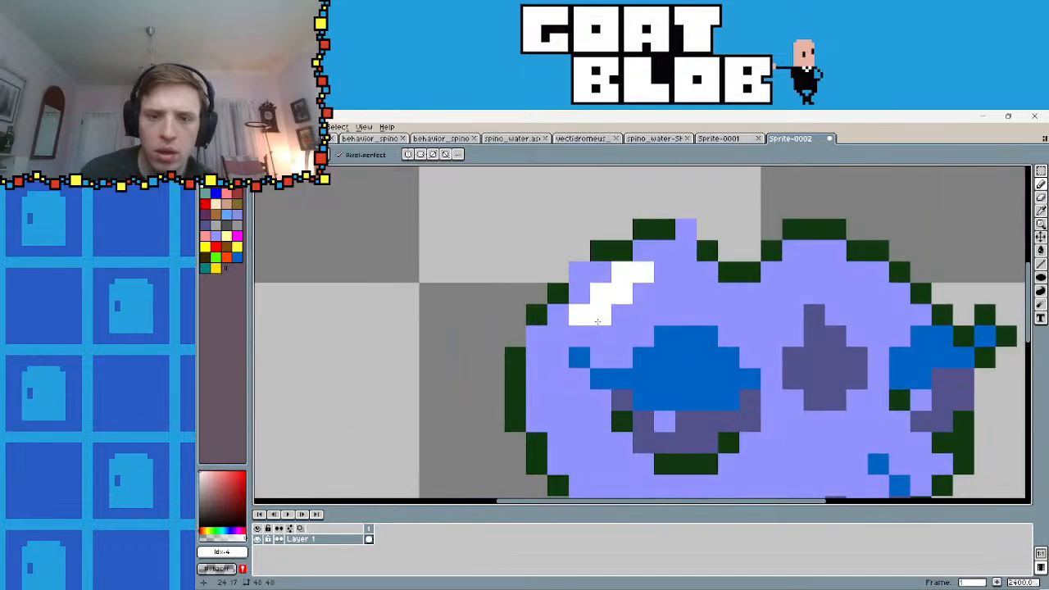
- Trim the head highlight to a short two-pixel bar and paint a white glint in each eye
key(ctrl+z)
key(ctrl+z)
key(ctrl+z)
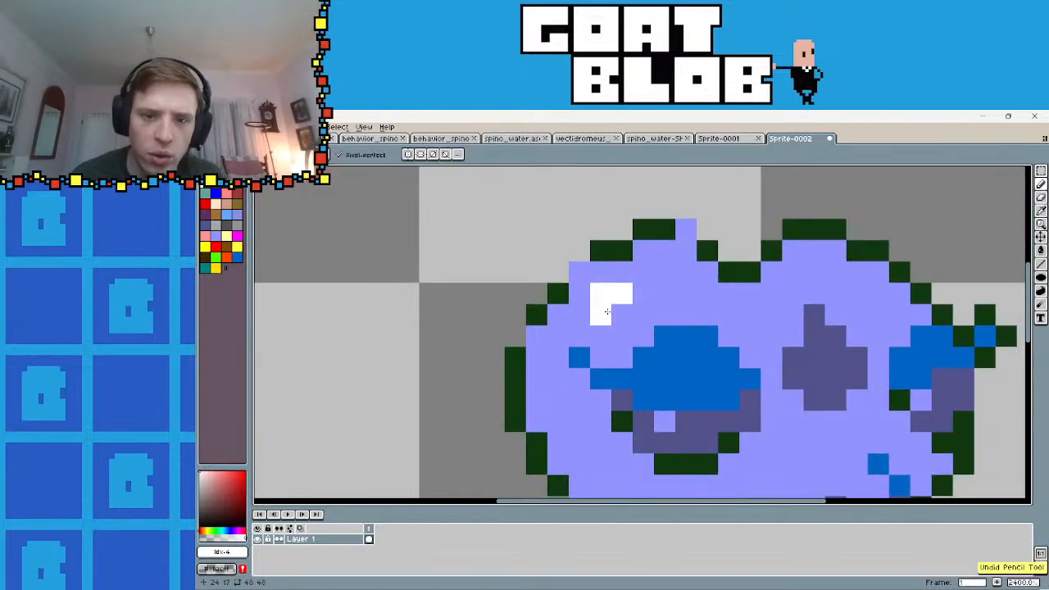
scroll(655, 340, down, 6)
scroll(652, 337, up, 3)
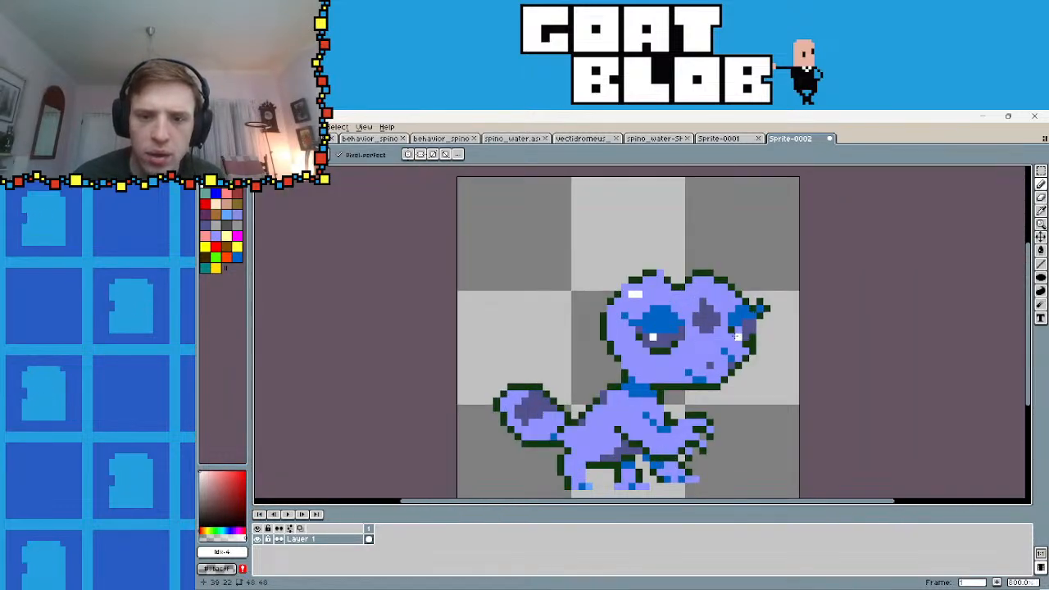
scroll(787, 358, down, 5)
scroll(648, 377, up, 4)
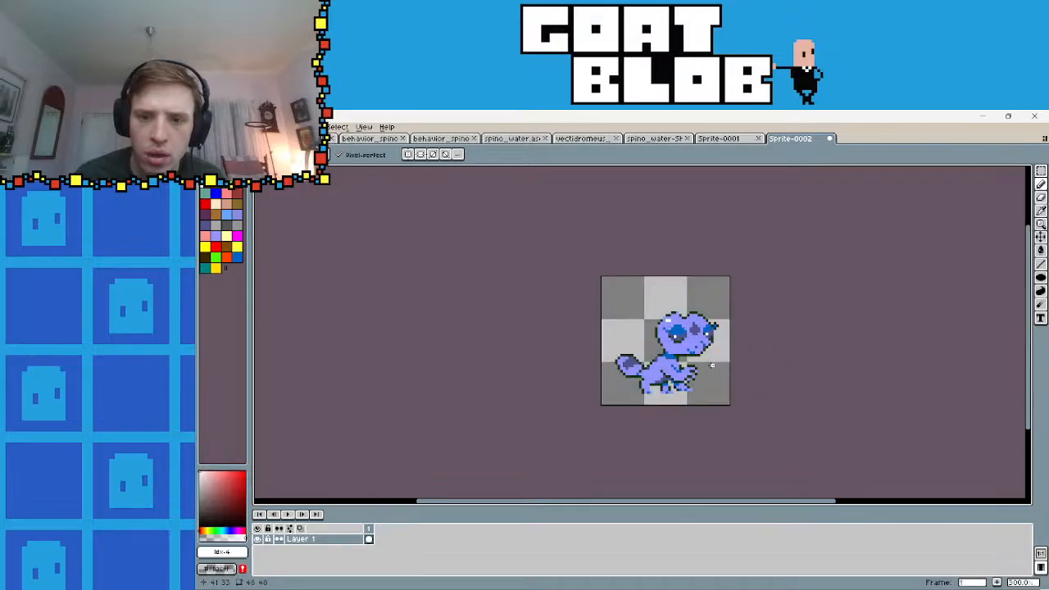
- Paint a two-pixel diagonal white highlight on the upper back, just behind the neck
drag(639, 376, 646, 414)
scroll(635, 392, up, 3)
scroll(676, 383, down, 1)
scroll(630, 399, up, 5)
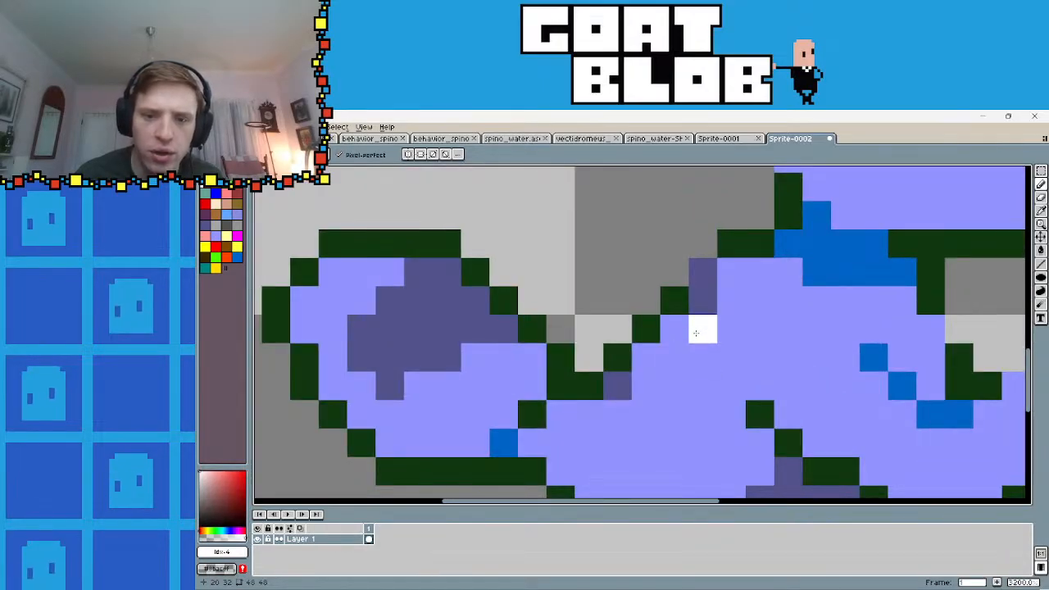
drag(698, 332, 675, 357)
scroll(757, 420, down, 5)
scroll(757, 419, down, 1)
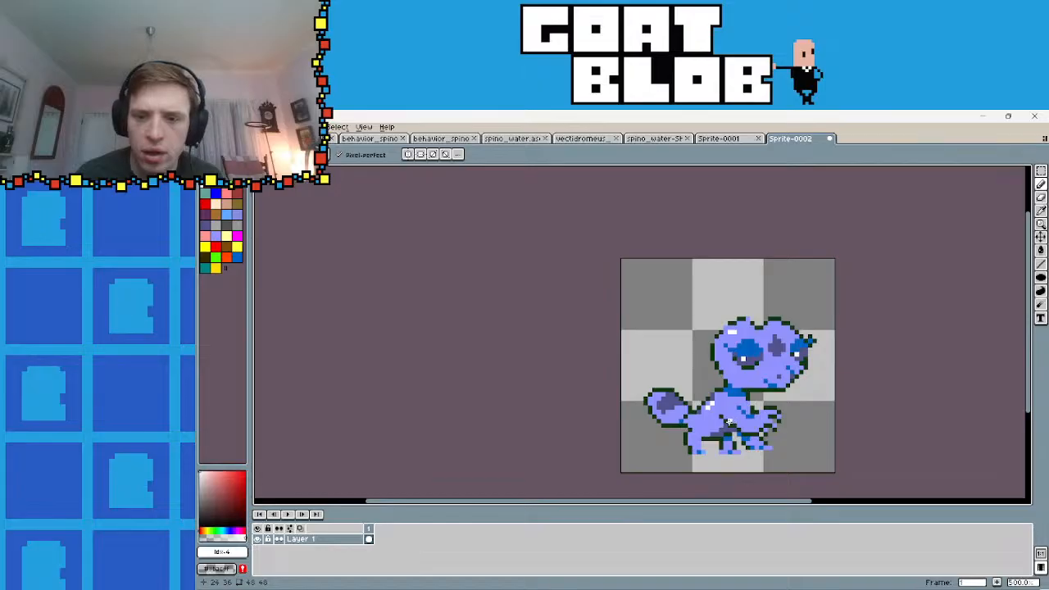
- Add a two-pixel diagonal white highlight near the tail's rounded tip
scroll(676, 408, up, 6)
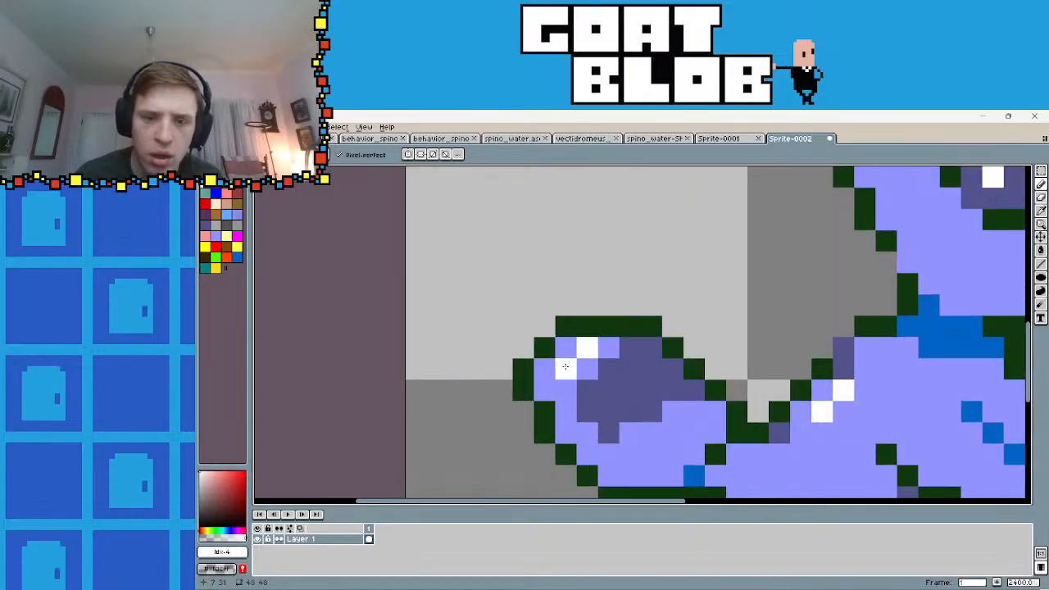
scroll(754, 401, down, 6)
scroll(737, 398, down, 1)
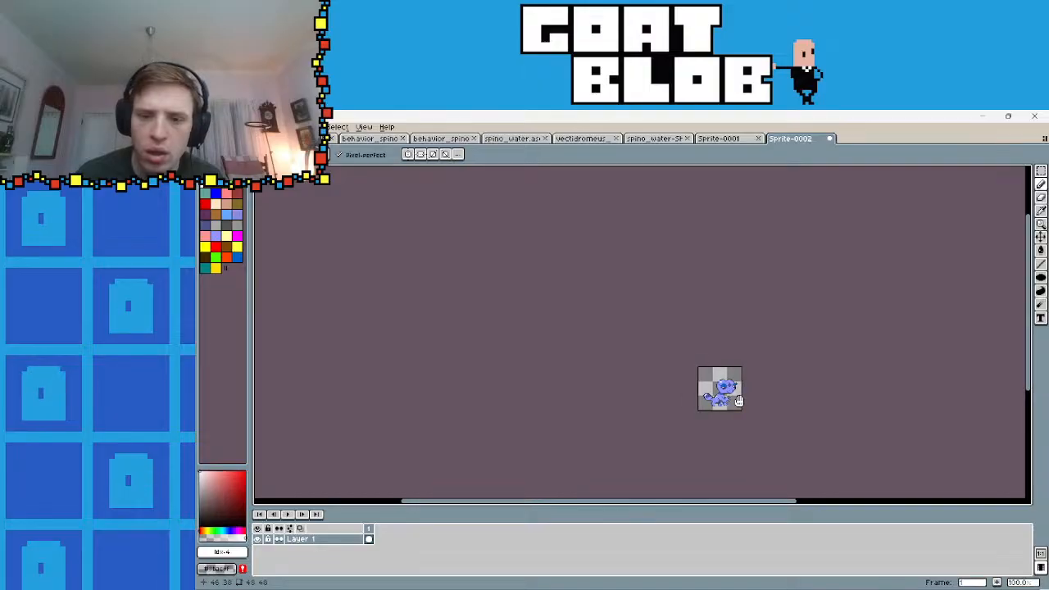
- Extend the white highlight on the upper back into a thicker diagonal band along the back's outline
scroll(746, 404, up, 2)
scroll(669, 390, up, 8)
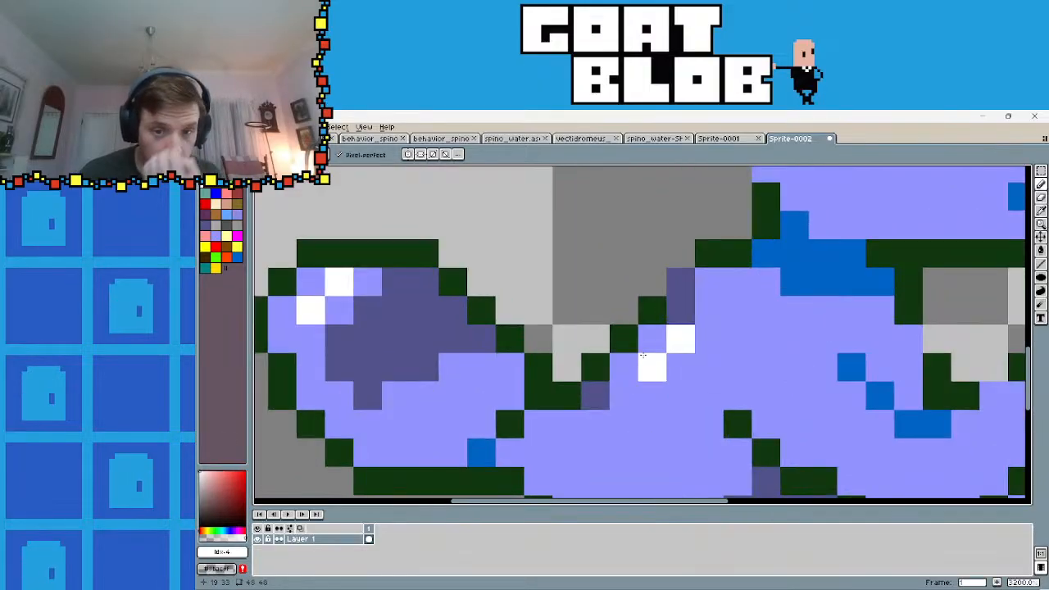
mouse_move(652, 339)
mouse_down()
mouse_move(622, 368)
mouse_move(623, 395)
mouse_up()
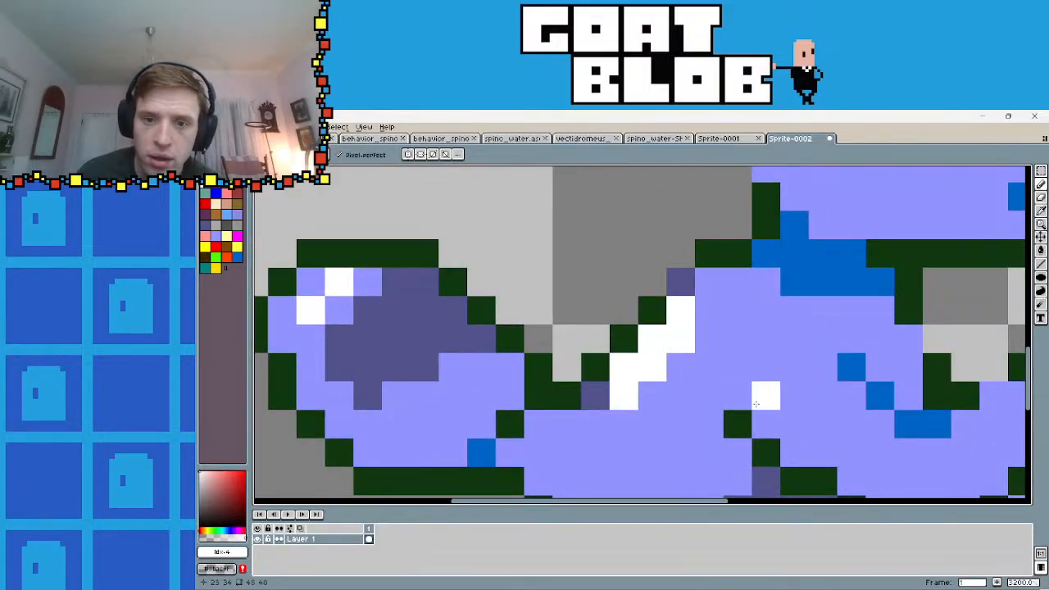
scroll(742, 401, down, 8)
scroll(721, 411, down, 1)
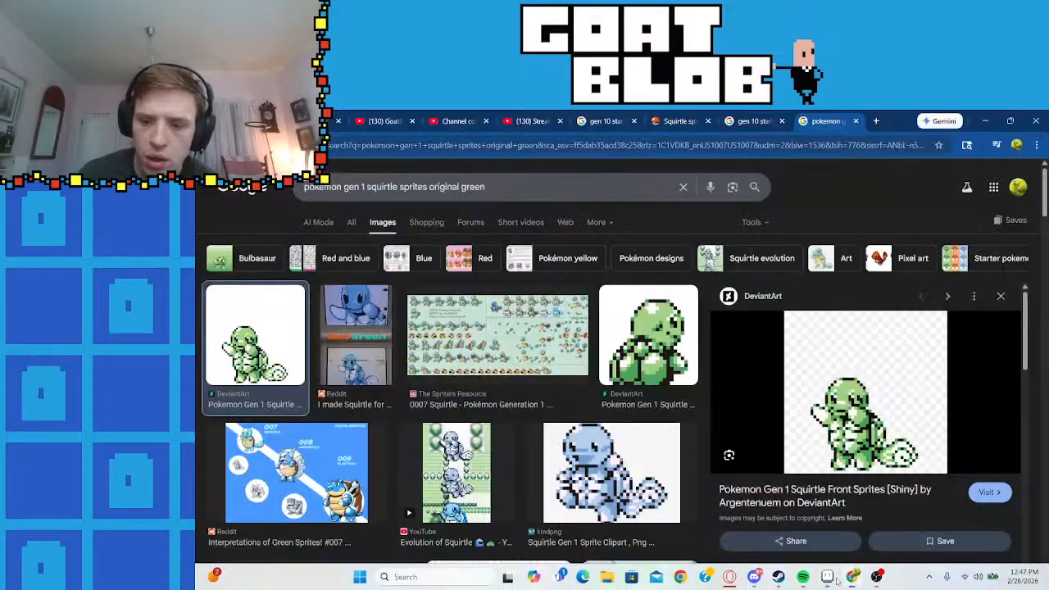
- Check the green Squirtle reference sprite in the browser and switch back to Aseprite
click(852, 576)
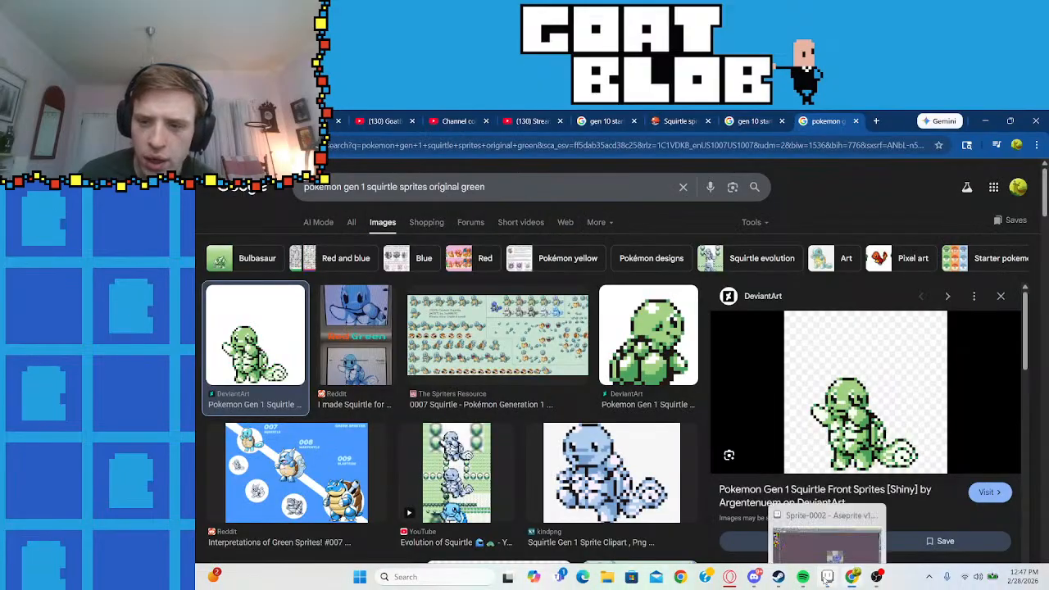
click(827, 576)
- Try to narrow the back highlight by repainting four of its white pixels in light purple
scroll(667, 363, up, 5)
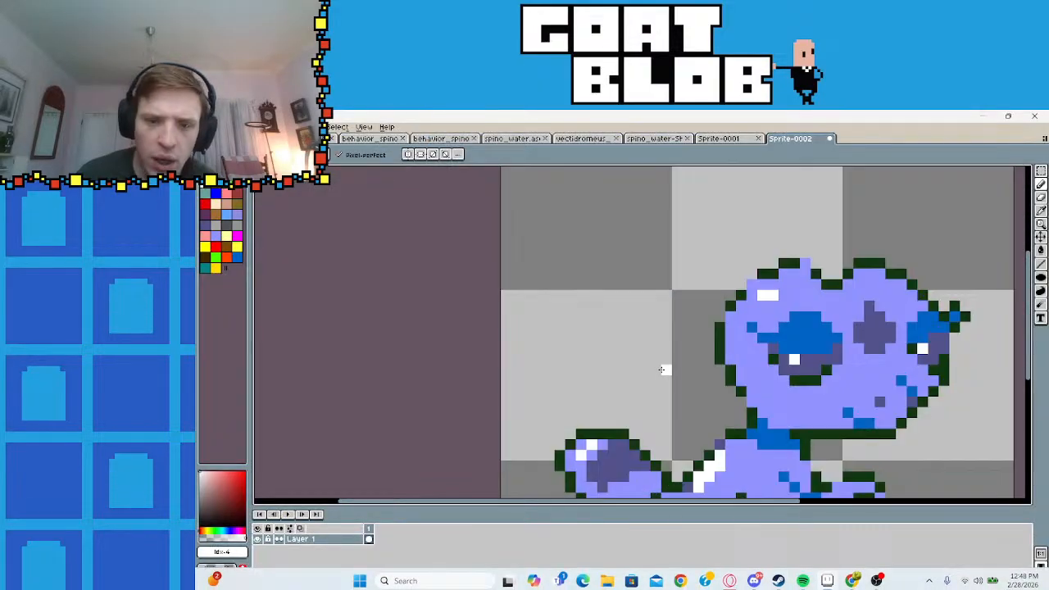
click(233, 220)
scroll(580, 401, up, 5)
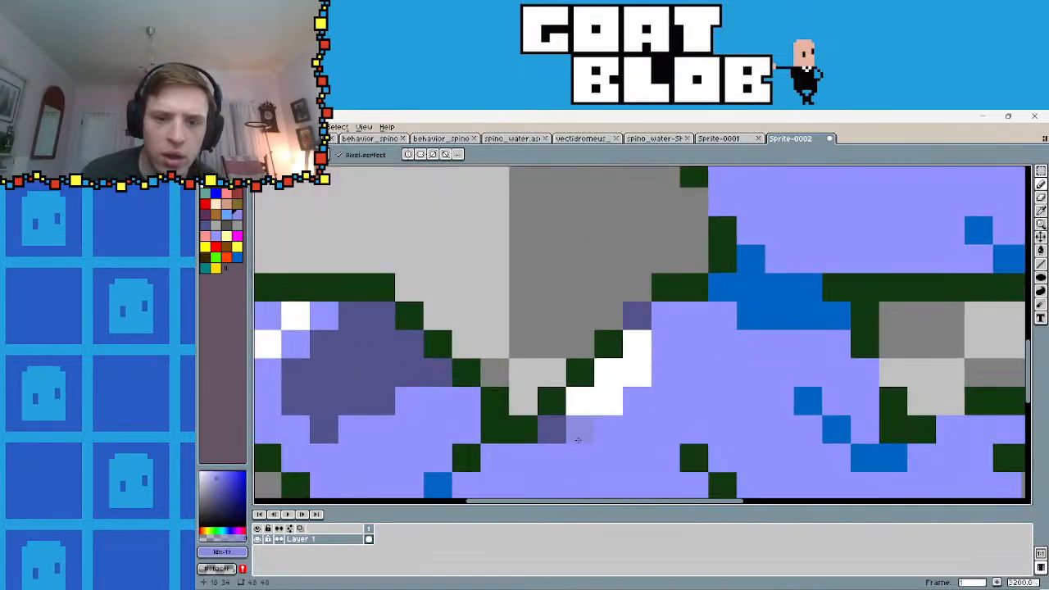
click(608, 400)
click(612, 376)
click(636, 372)
click(636, 344)
scroll(726, 406, down, 7)
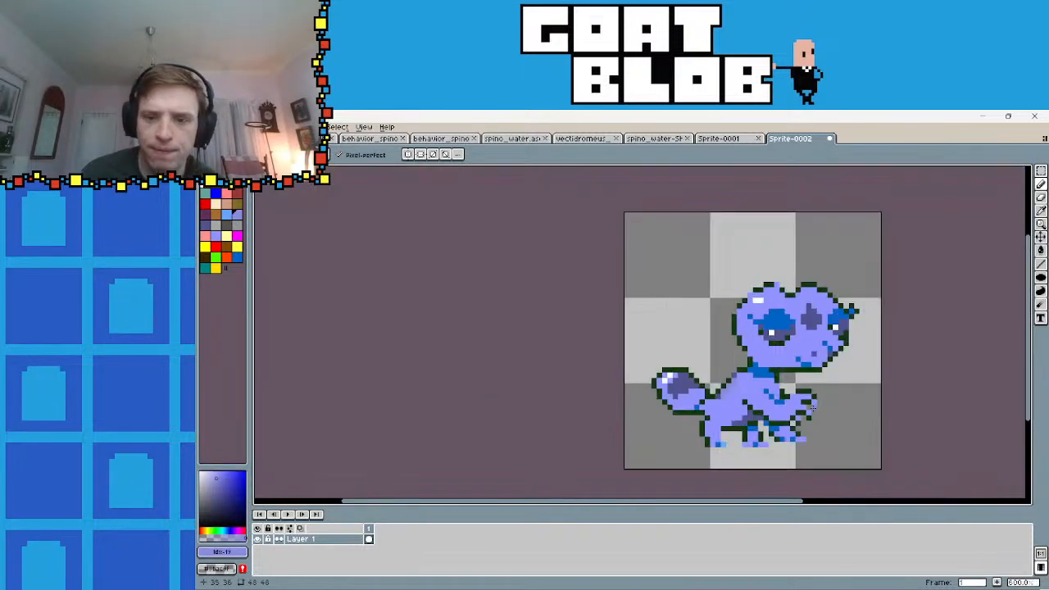
- Undo the four light purple pixels painted over the back highlight
scroll(737, 415, up, 3)
key(ctrl+z)
key(ctrl+z)
key(ctrl+z)
key(ctrl+z)
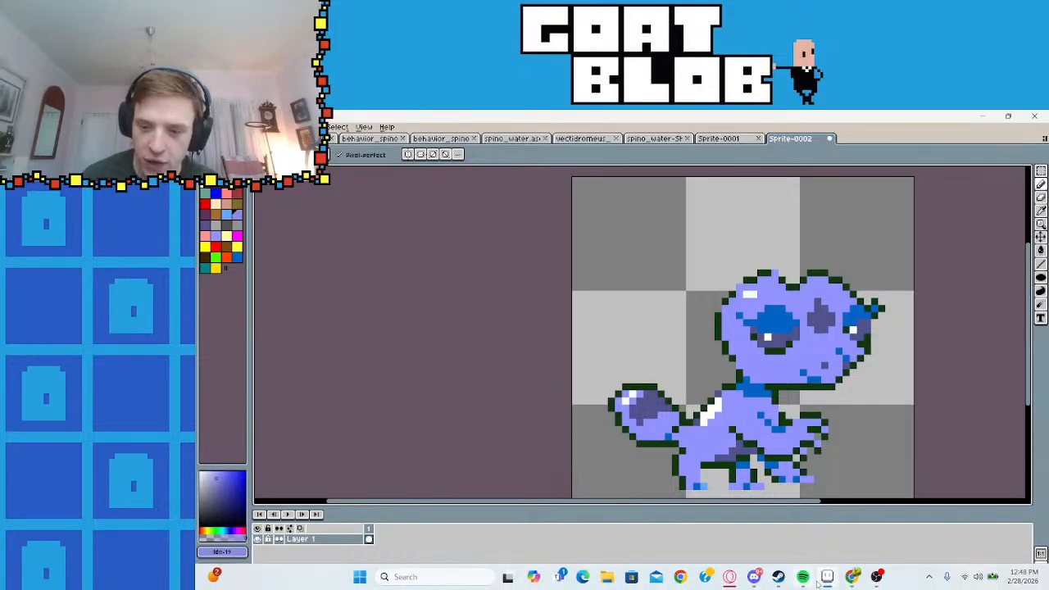
- Switch to the browser, preview the blue Gen 1 Squirtle sprite, and search images for "original pokemon art" in a new tab
click(852, 583)
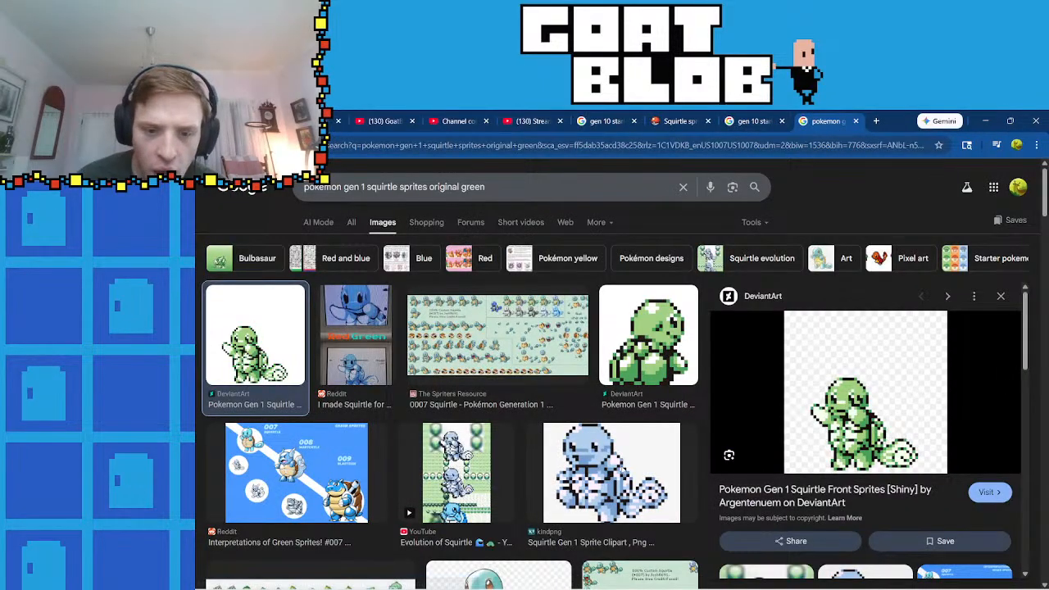
click(621, 472)
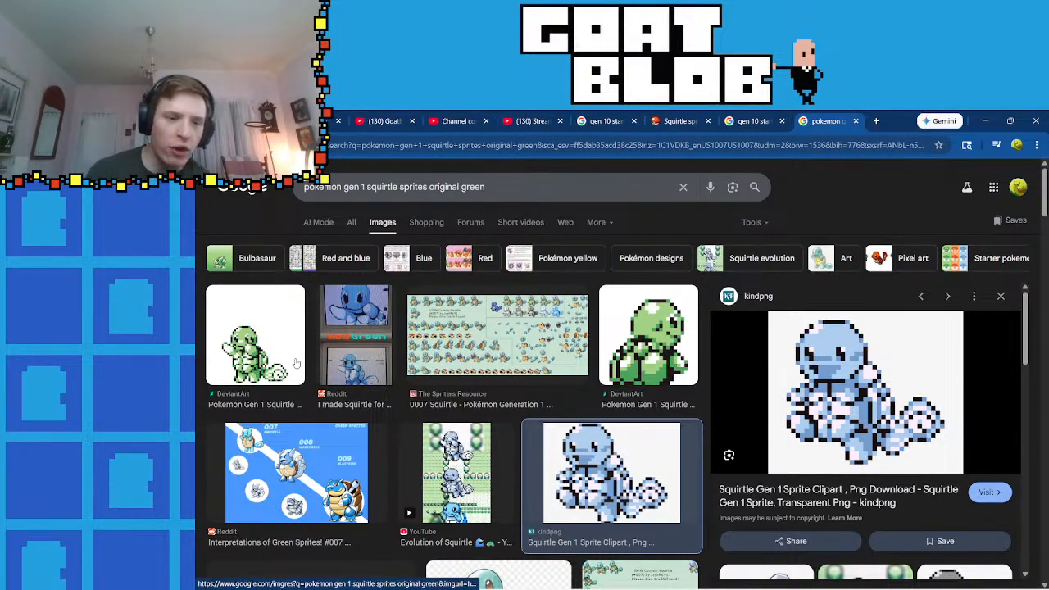
click(875, 121)
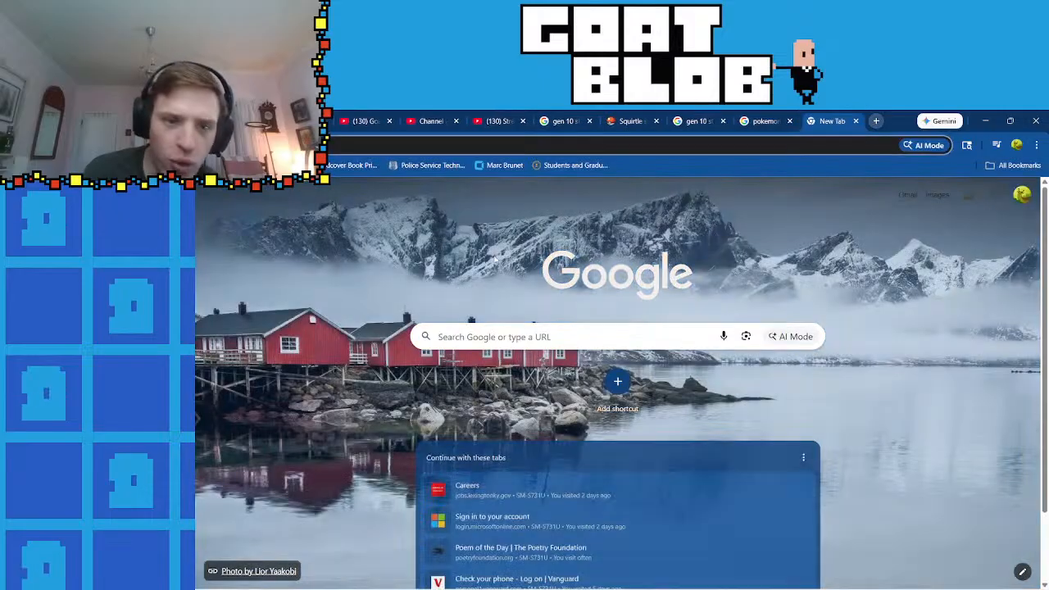
click(494, 336)
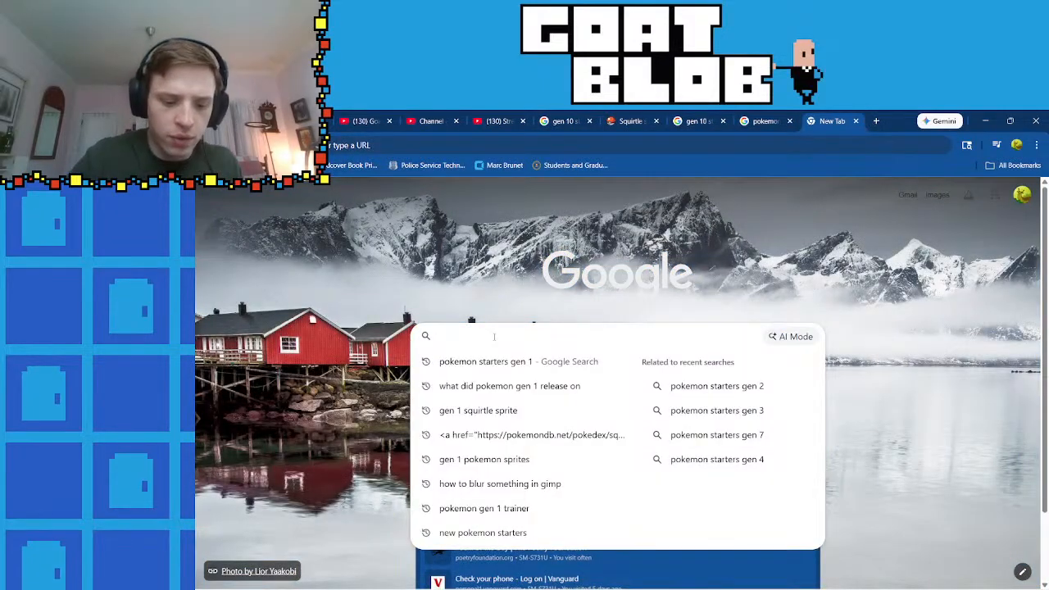
text(original )
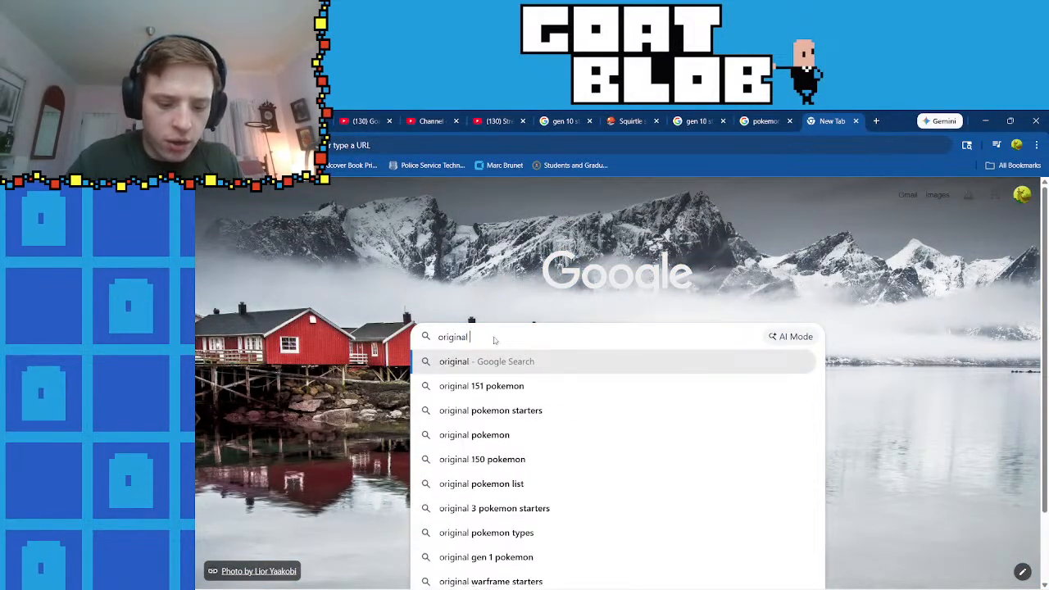
text(pokemon art)
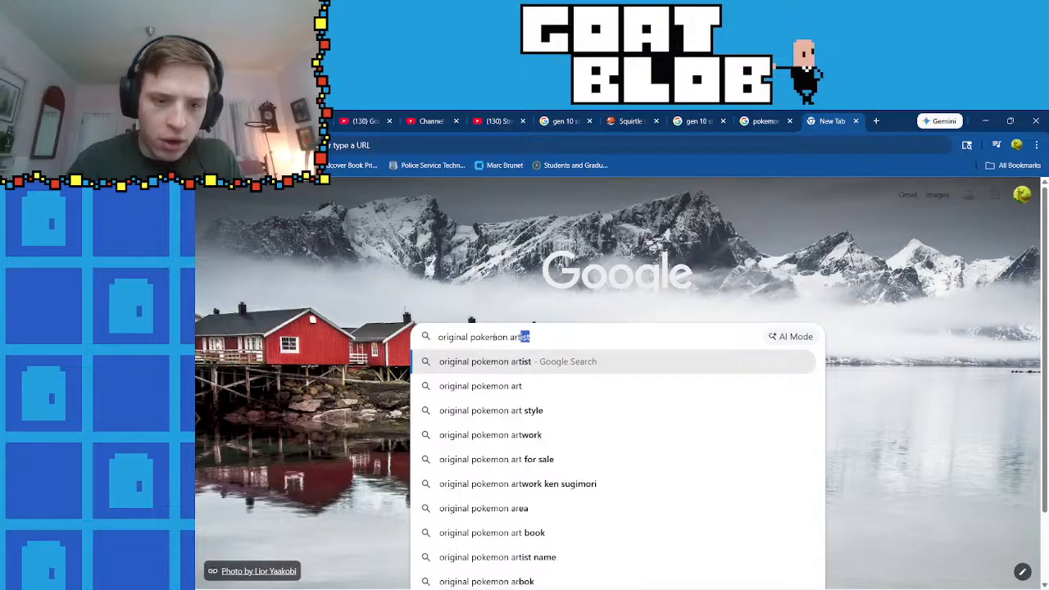
key(Return)
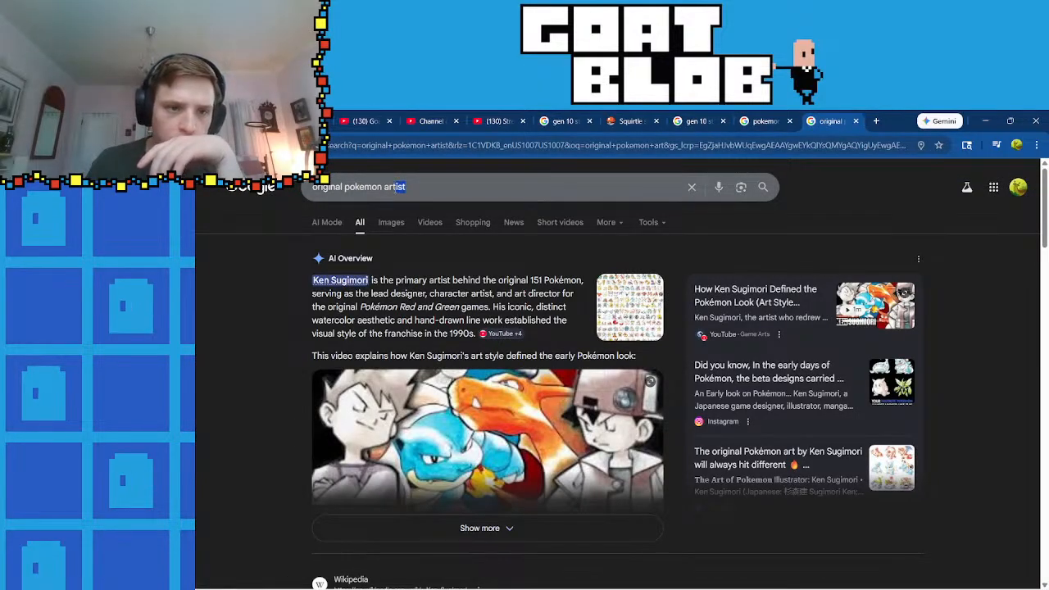
key(BackSpace)
key(Return)
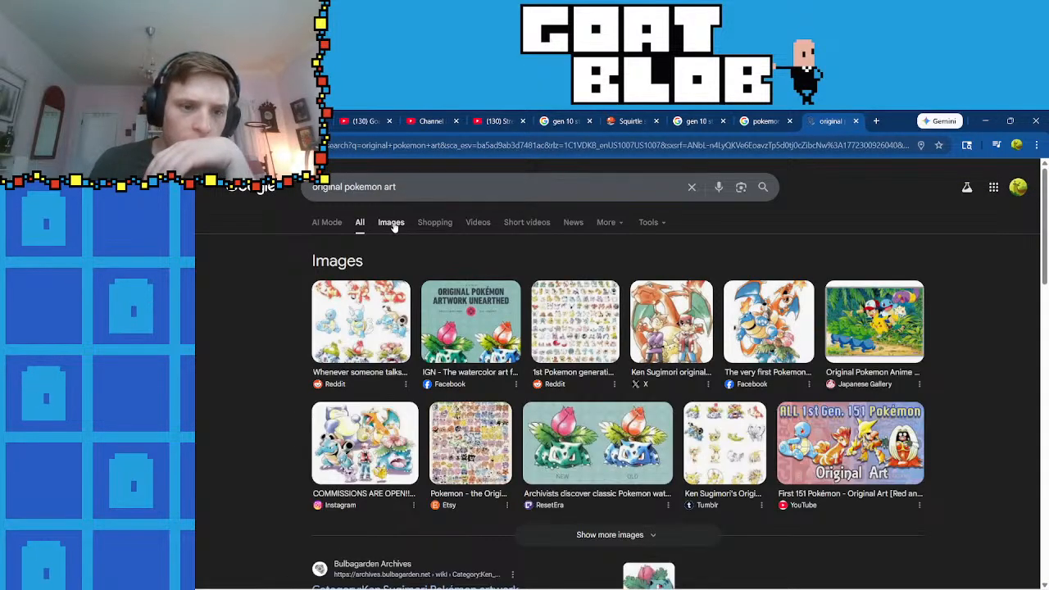
click(391, 224)
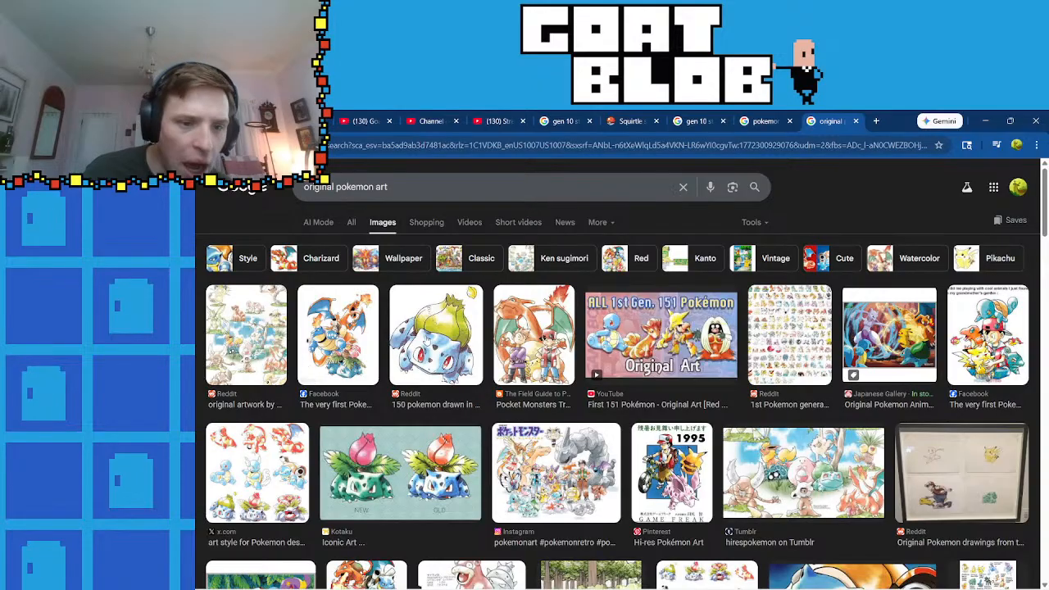
- Preview the Bulbasaur and starter-evolution illustrations and open the Reddit post with the original artwork wallpaper
click(435, 336)
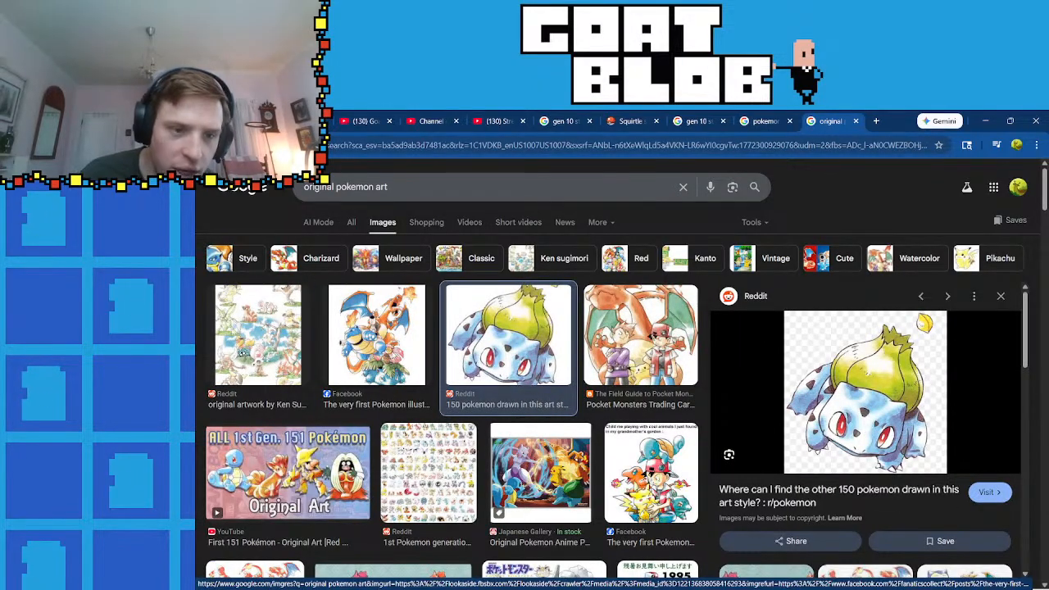
click(394, 357)
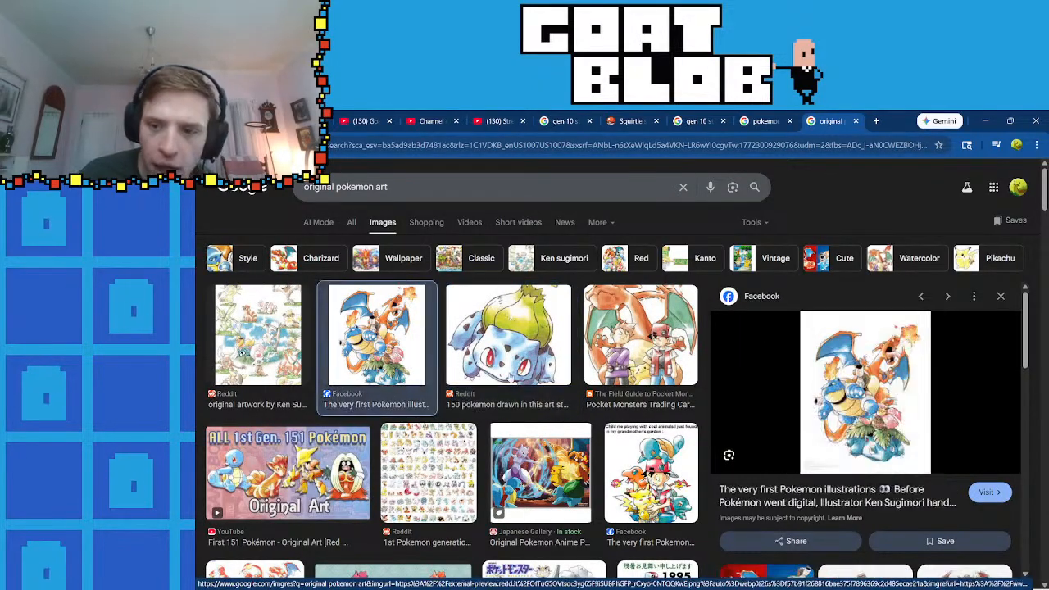
click(254, 345)
click(869, 404)
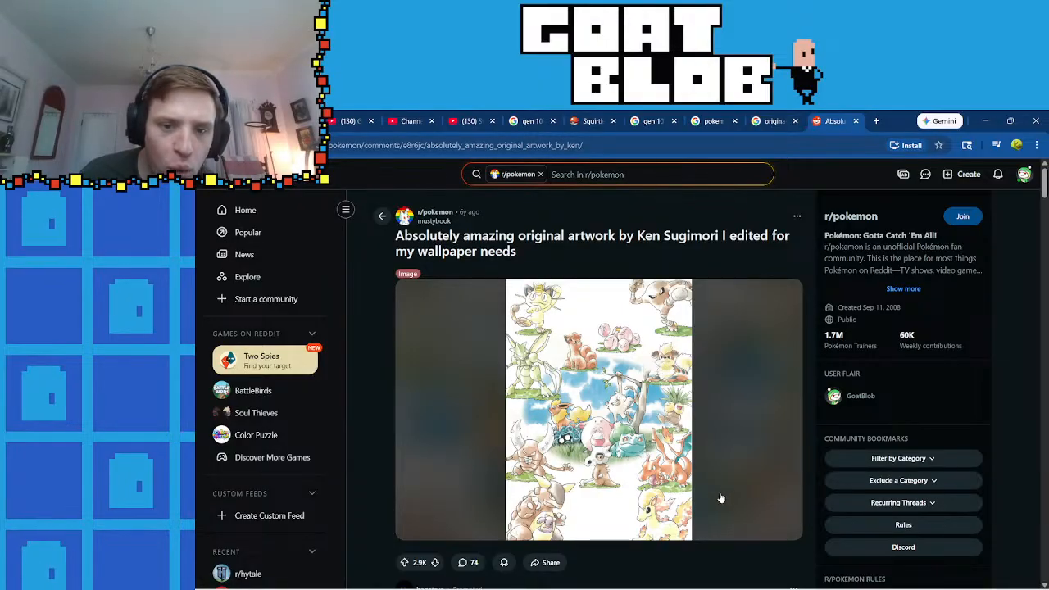
- Switch back to Aseprite and extend the white band along the back's outline from the neck to the tail base
click(828, 577)
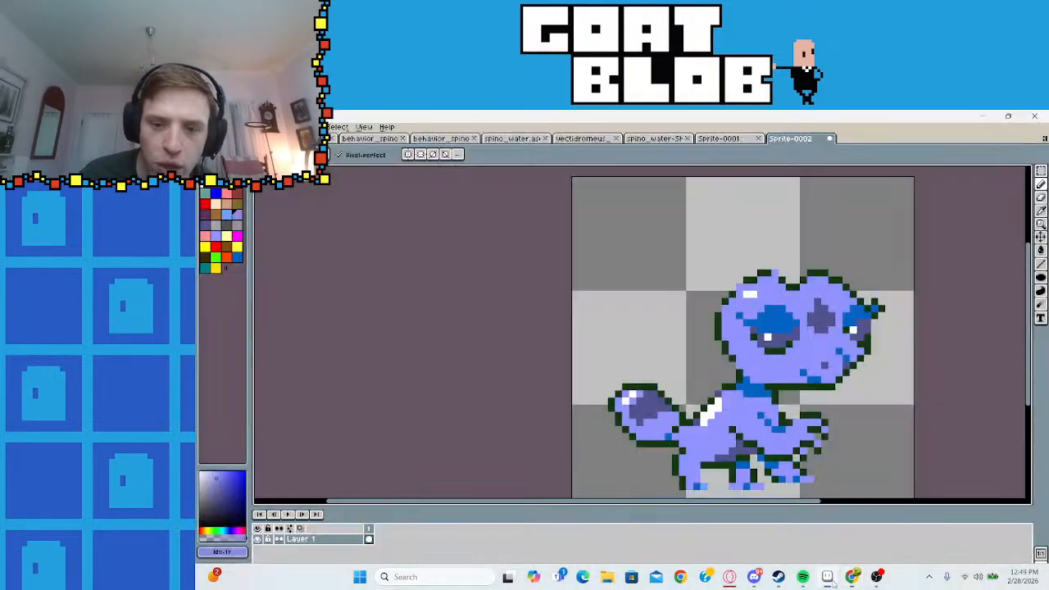
scroll(534, 350, down, 2)
scroll(657, 382, up, 4)
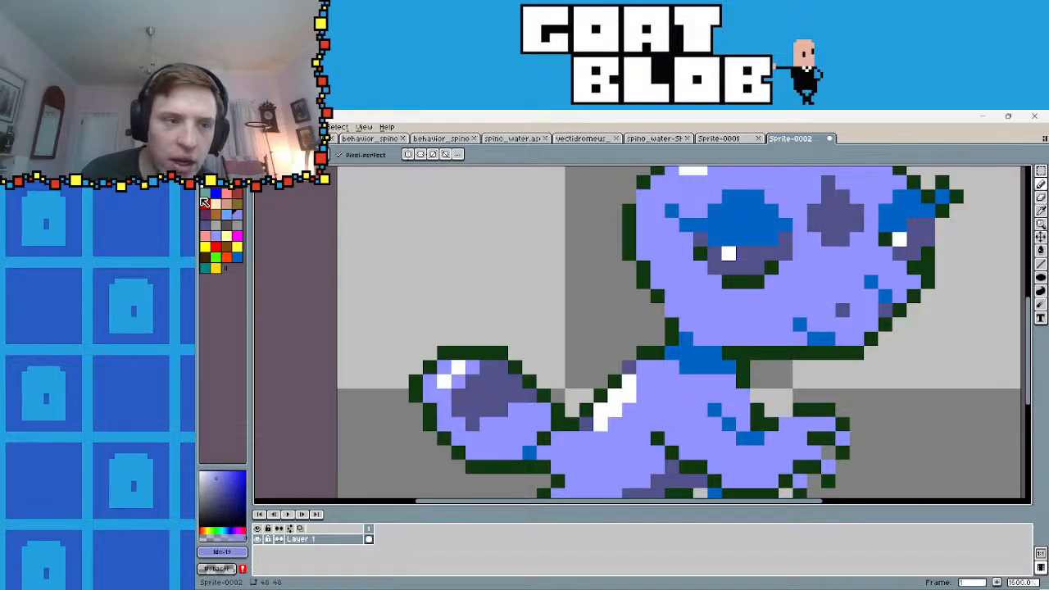
click(204, 186)
click(645, 369)
drag(645, 380, 677, 348)
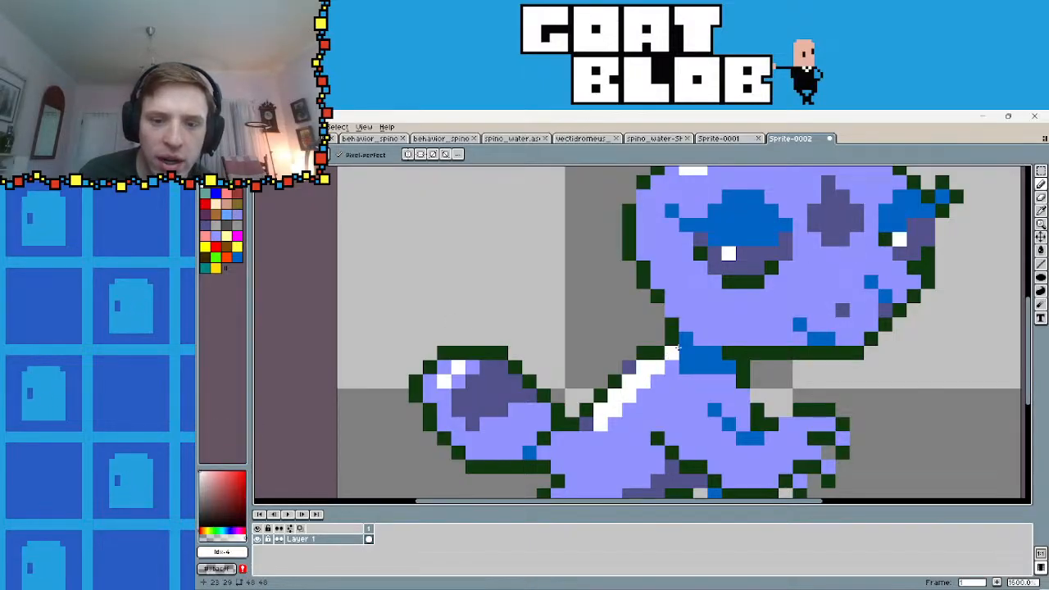
click(587, 422)
drag(585, 436, 573, 438)
- Enlarge the tail highlight into a solid white patch filling the upper outer edge of the rounded tip
click(468, 365)
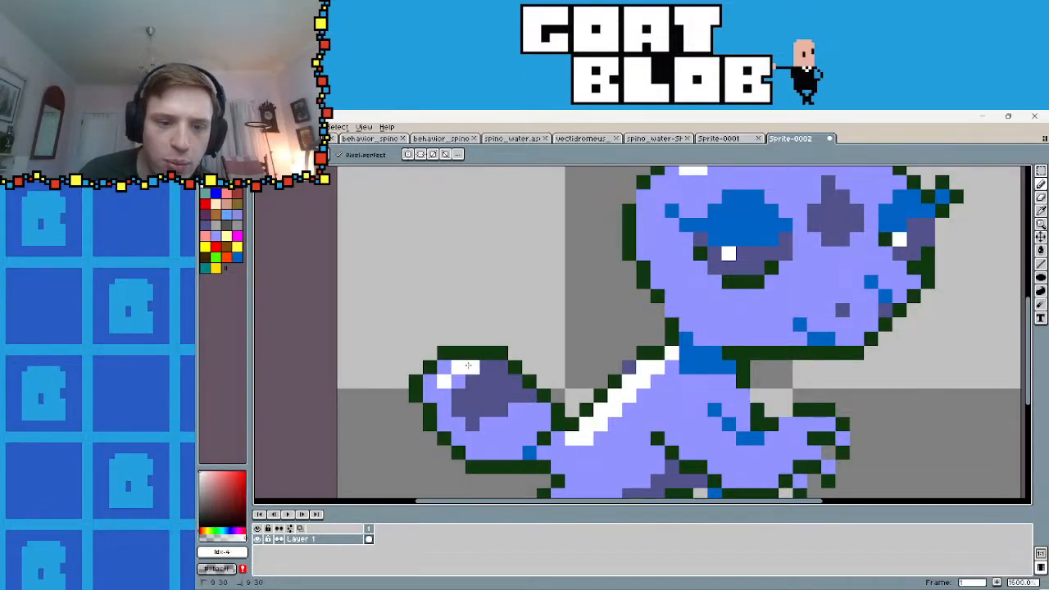
click(459, 380)
mouse_move(445, 368)
mouse_down()
mouse_move(480, 370)
mouse_move(451, 398)
mouse_move(425, 399)
mouse_up()
click(484, 368)
click(473, 379)
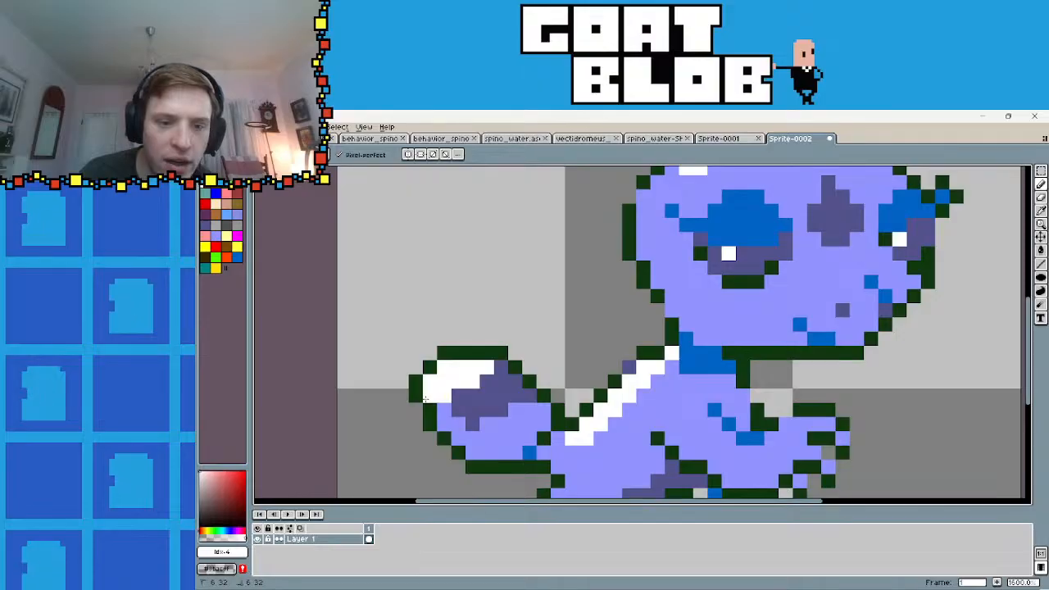
- Paint a white highlight band along the back and top of the head and inside the second head bump
scroll(425, 399, down, 4)
scroll(620, 394, up, 5)
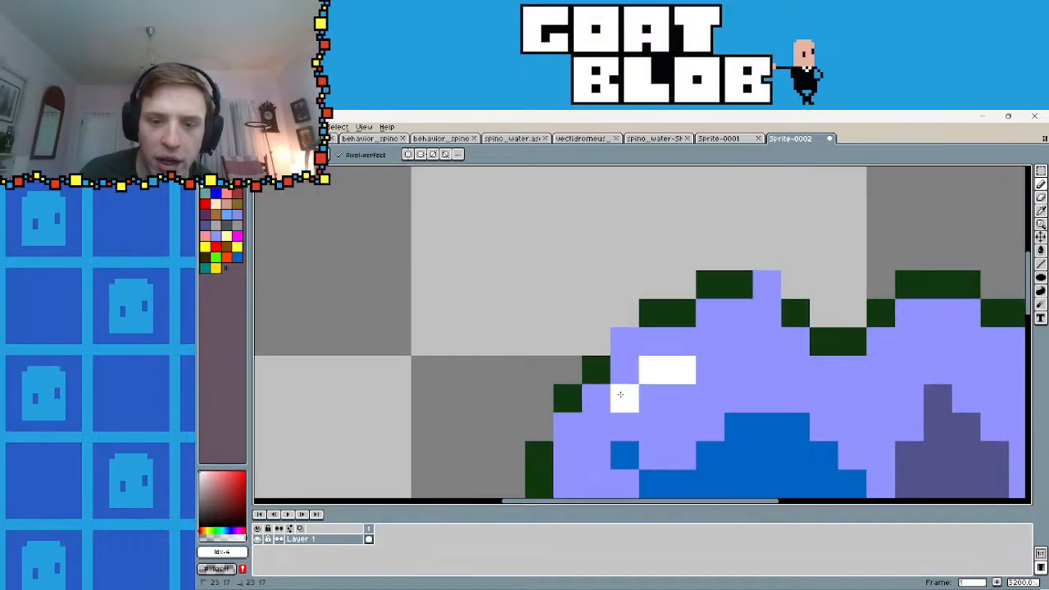
mouse_move(620, 394)
mouse_down()
mouse_move(564, 438)
mouse_move(567, 483)
mouse_up()
mouse_move(625, 341)
mouse_down()
mouse_move(715, 327)
mouse_move(767, 285)
mouse_move(767, 315)
mouse_up()
scroll(804, 344, down, 1)
drag(882, 343, 627, 353)
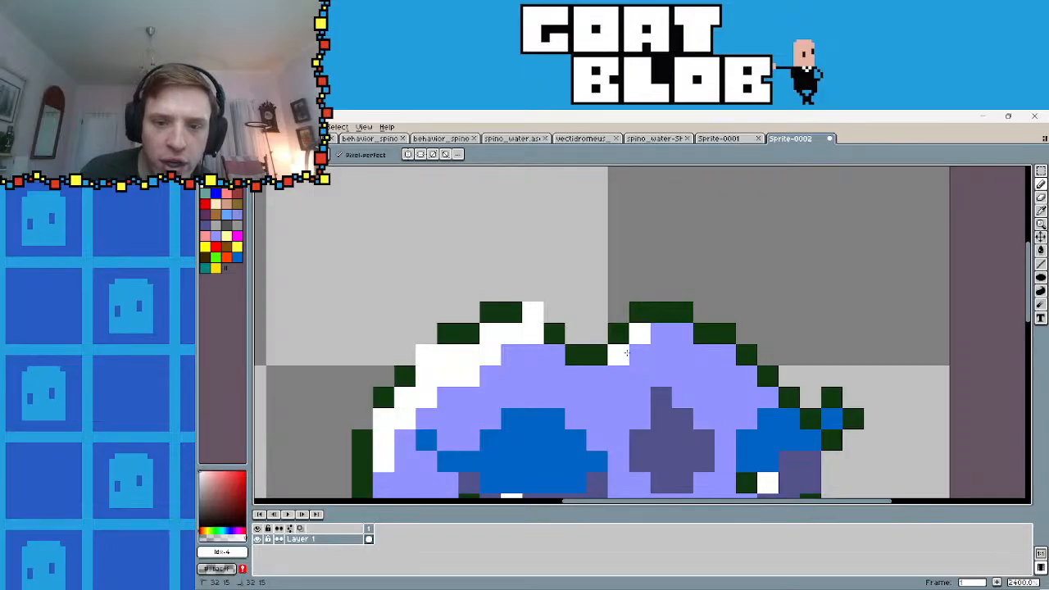
- Sample the dark green outline colour from the head's outline with the Eyedropper and reselect the Pencil
scroll(626, 352, down, 5)
scroll(655, 391, up, 3)
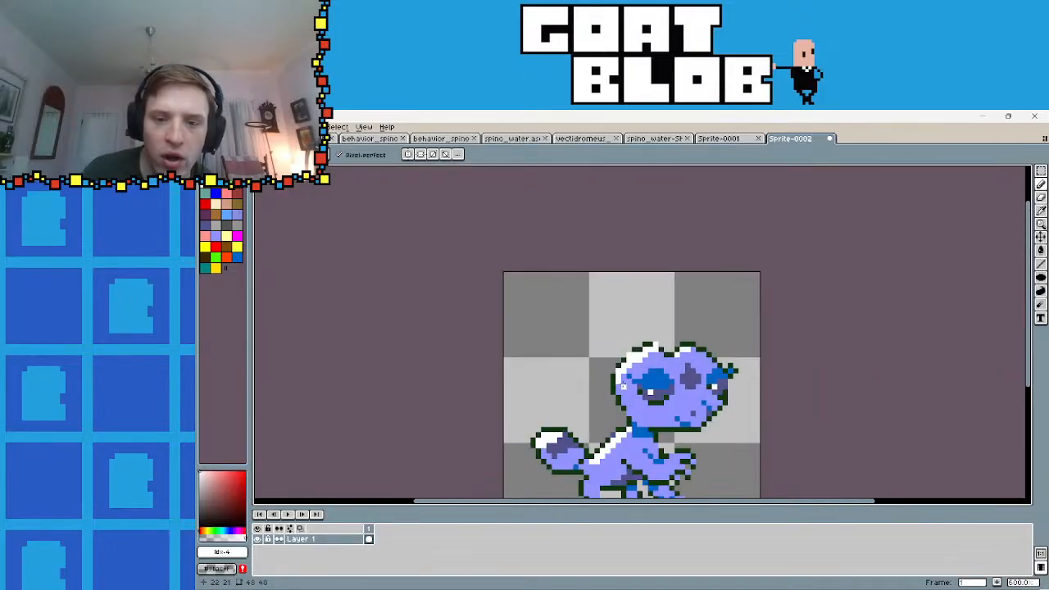
scroll(625, 385, up, 4)
scroll(667, 360, down, 8)
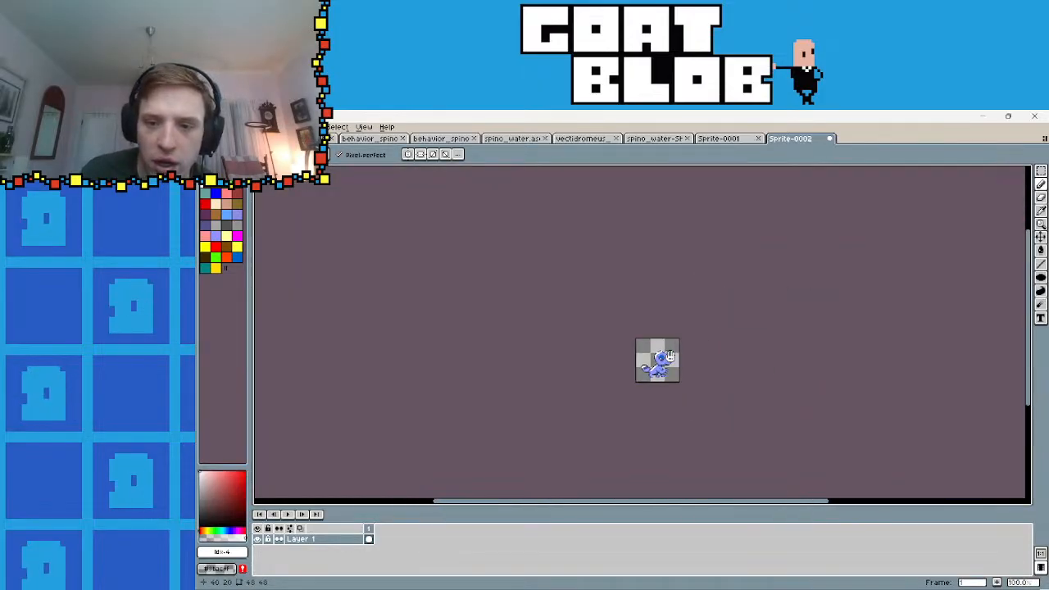
scroll(669, 356, up, 5)
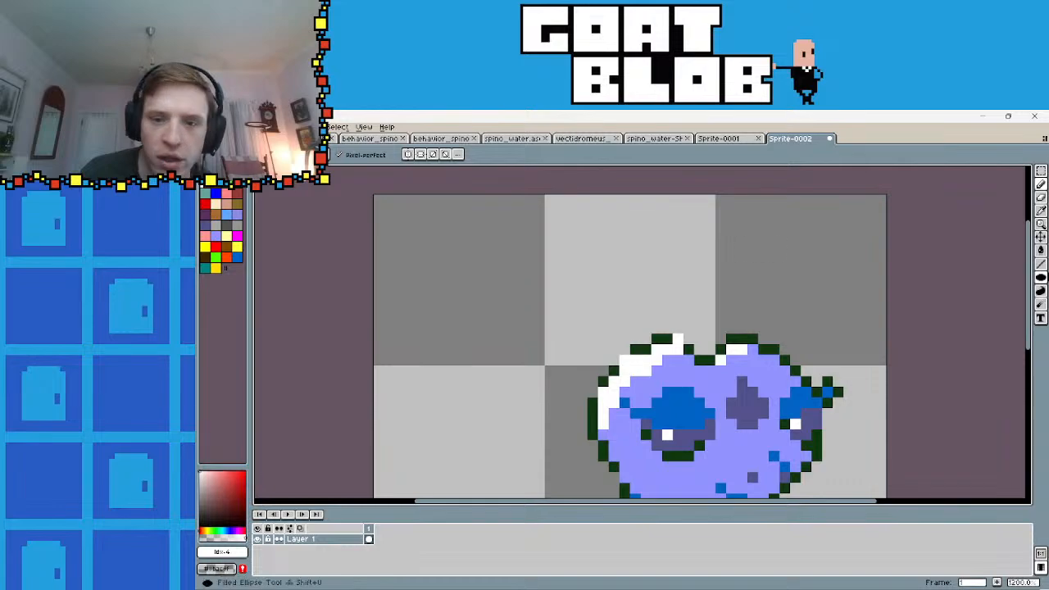
click(1041, 212)
click(640, 350)
click(1043, 186)
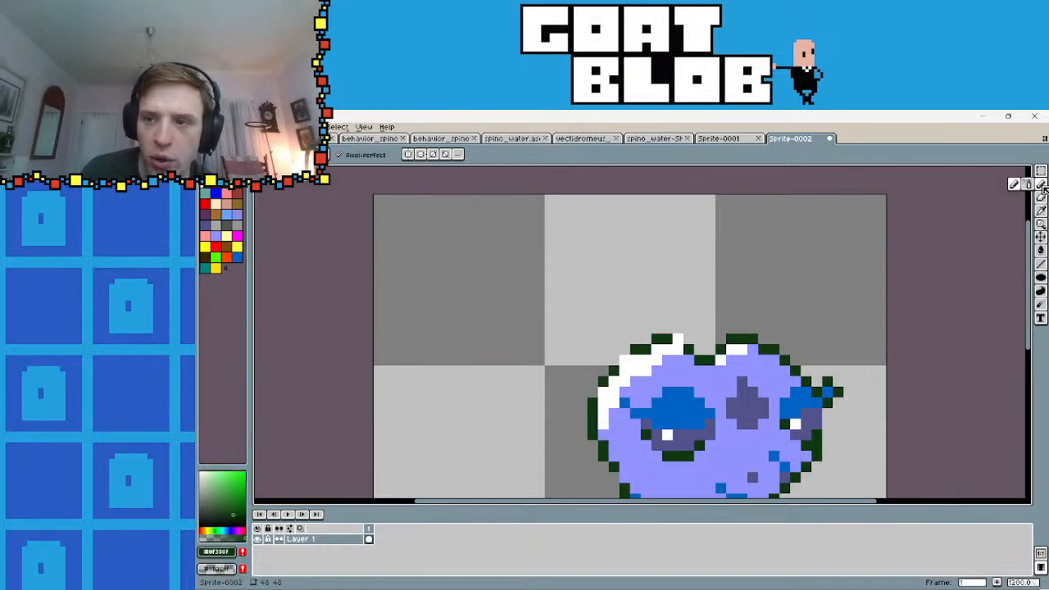
- Widen the back highlight with white into a broad patch covering the upper back and shoulder
scroll(706, 377, down, 4)
scroll(707, 377, up, 1)
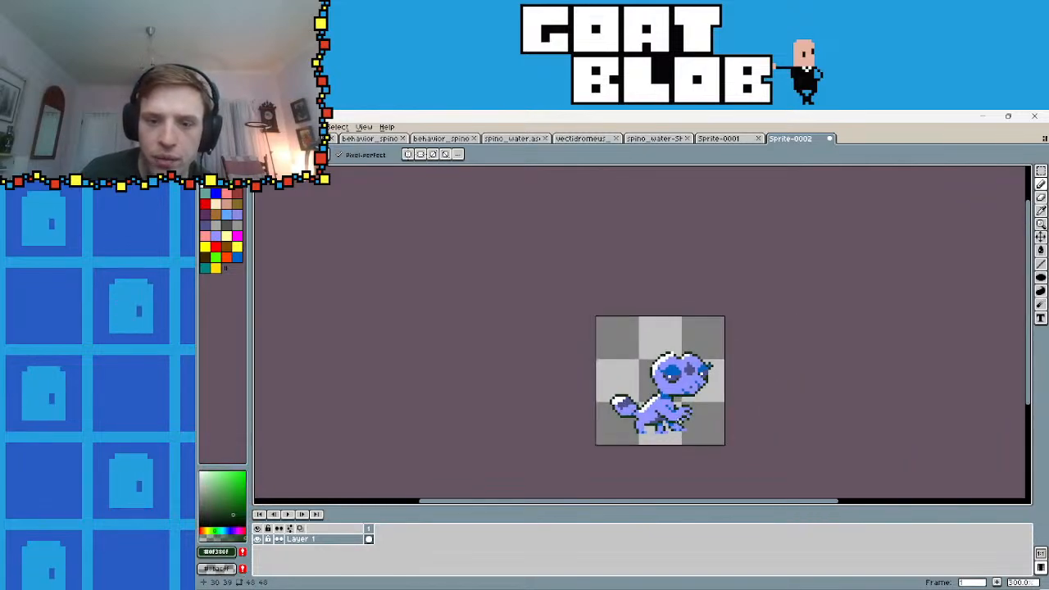
scroll(650, 423, up, 1)
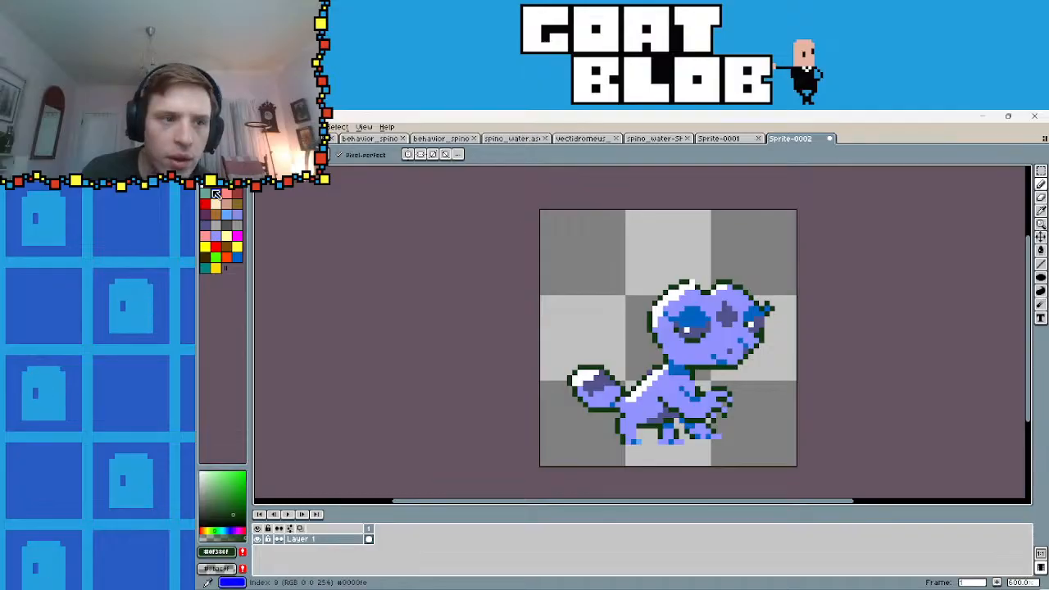
click(205, 187)
scroll(594, 372, up, 4)
mouse_move(602, 287)
mouse_down()
mouse_move(524, 334)
mouse_move(621, 338)
mouse_move(582, 286)
mouse_up()
drag(518, 372, 474, 392)
click(494, 371)
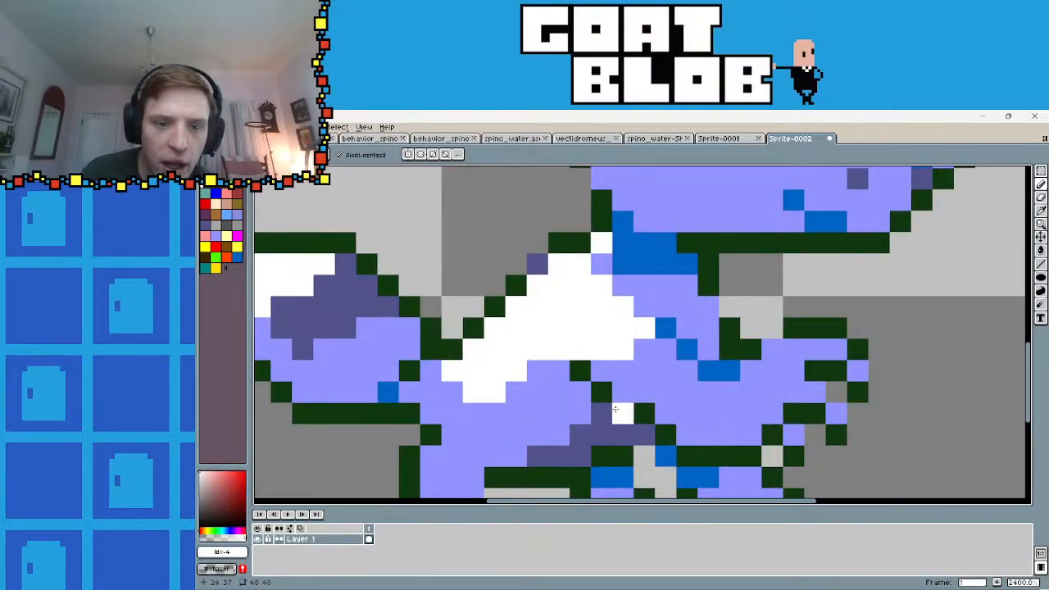
scroll(615, 409, down, 5)
scroll(581, 357, up, 5)
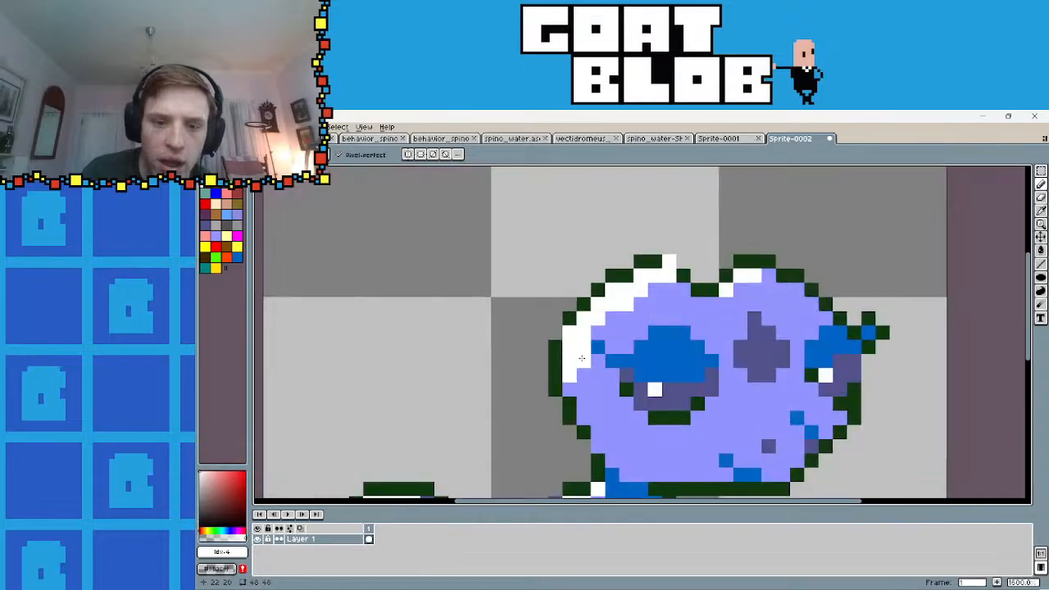
- Widen the white head highlight into a broad patch down the back of the head and inward to the near eyelid
mouse_move(597, 374)
mouse_down()
mouse_move(598, 411)
mouse_move(580, 404)
mouse_move(586, 413)
mouse_move(596, 406)
mouse_move(569, 390)
mouse_up()
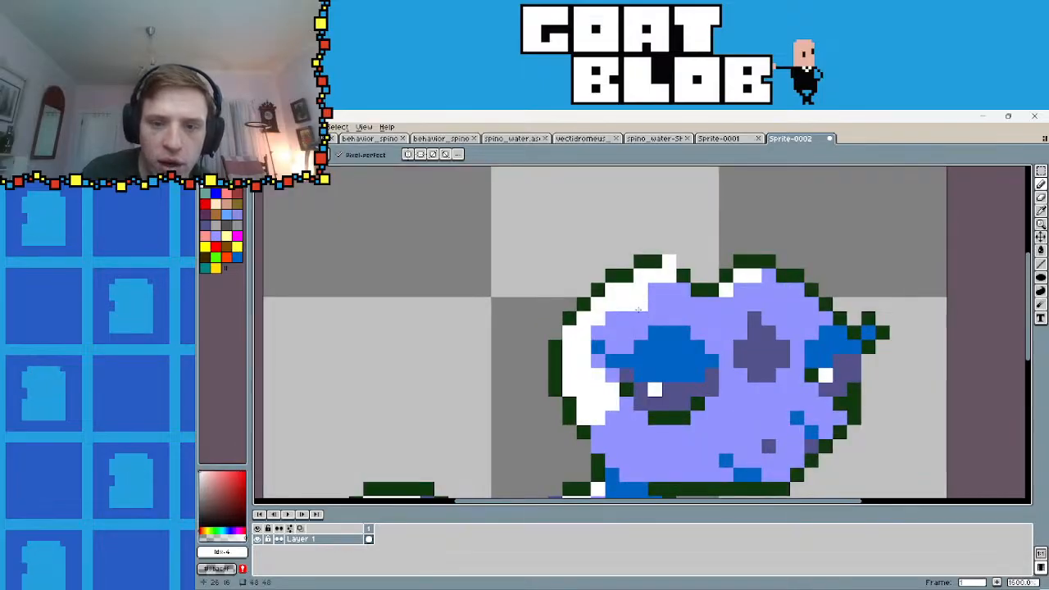
mouse_move(639, 309)
mouse_down()
mouse_move(692, 298)
mouse_move(600, 331)
mouse_move(613, 346)
mouse_move(623, 336)
mouse_move(594, 367)
mouse_move(616, 372)
mouse_move(590, 365)
mouse_up()
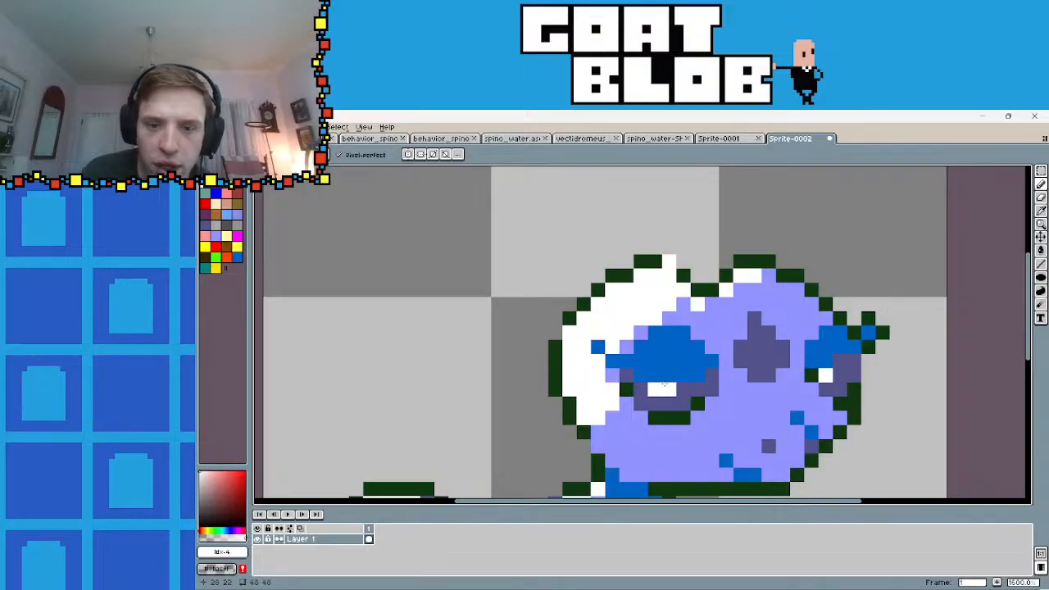
scroll(664, 386, down, 4)
scroll(672, 382, up, 4)
drag(627, 317, 602, 328)
click(648, 316)
scroll(691, 353, down, 4)
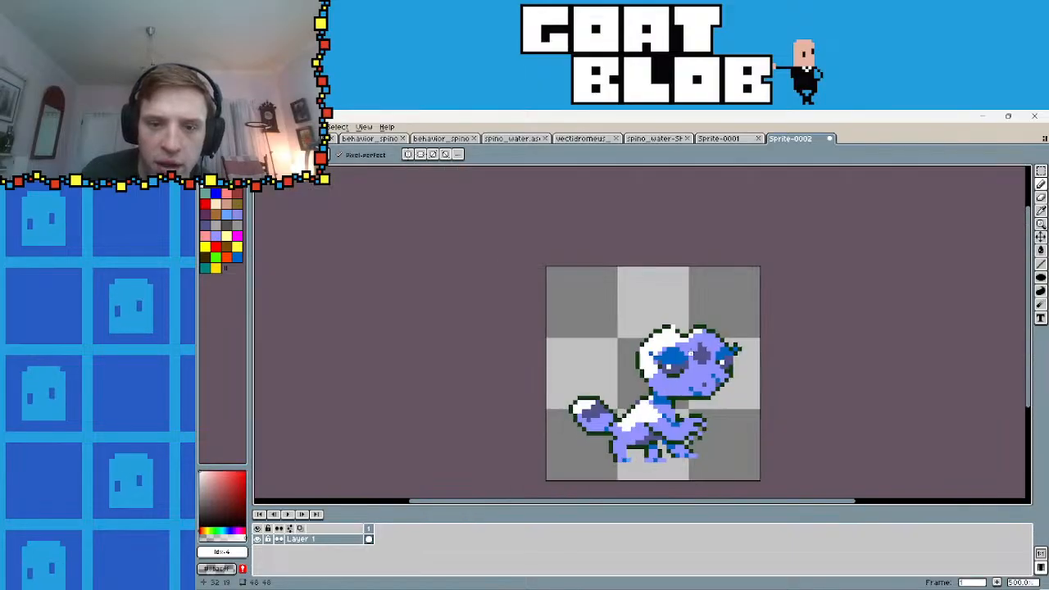
scroll(691, 369, down, 4)
scroll(689, 377, up, 2)
scroll(692, 376, up, 2)
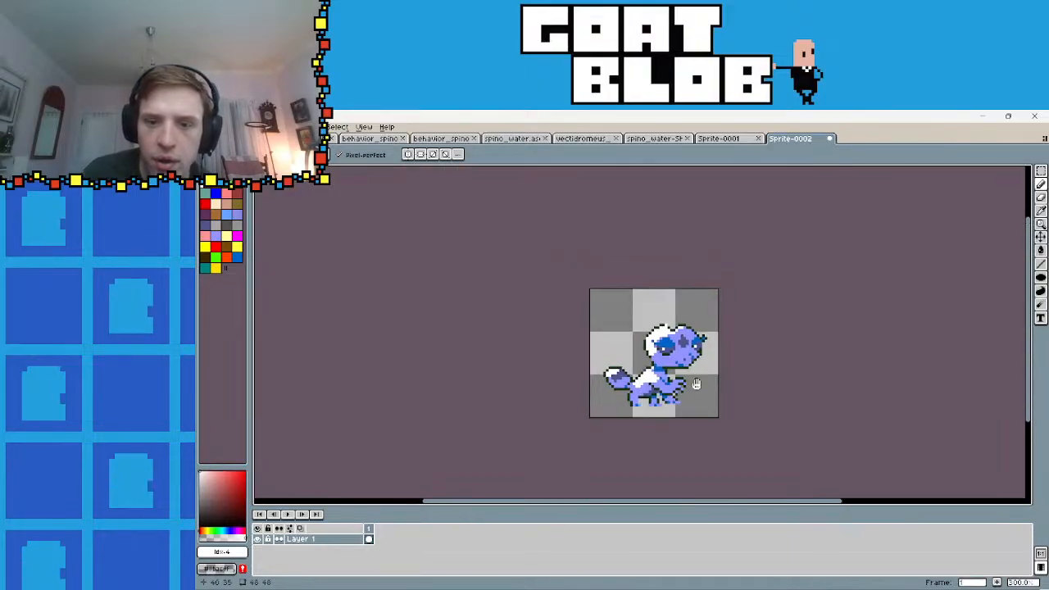
- Switch to the browser to examine the original Pokémon art and Squirtle Gen 1 sprite references, and return to the sprite in Aseprite
click(852, 576)
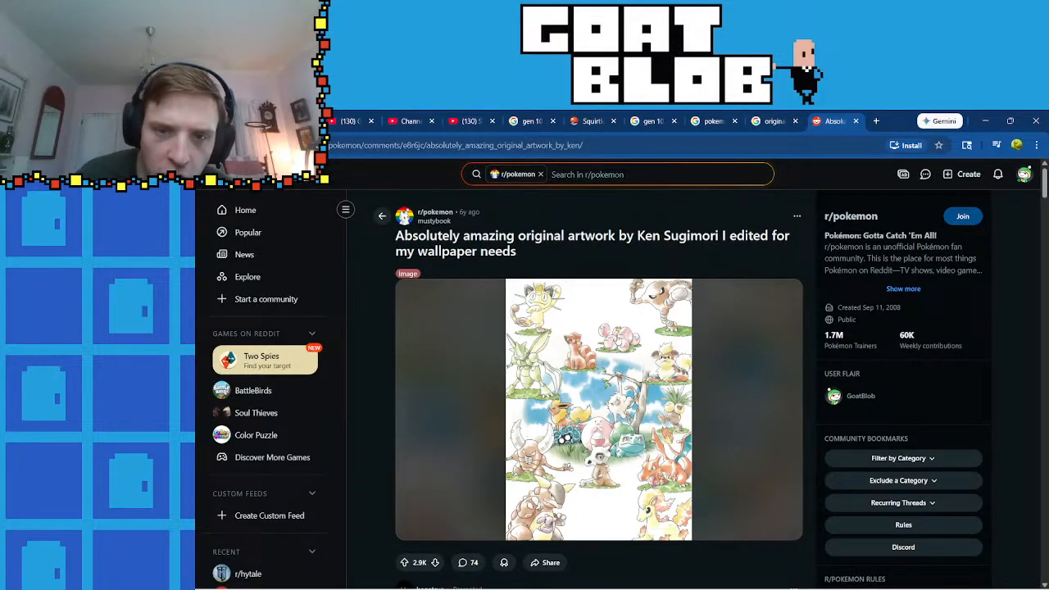
click(777, 121)
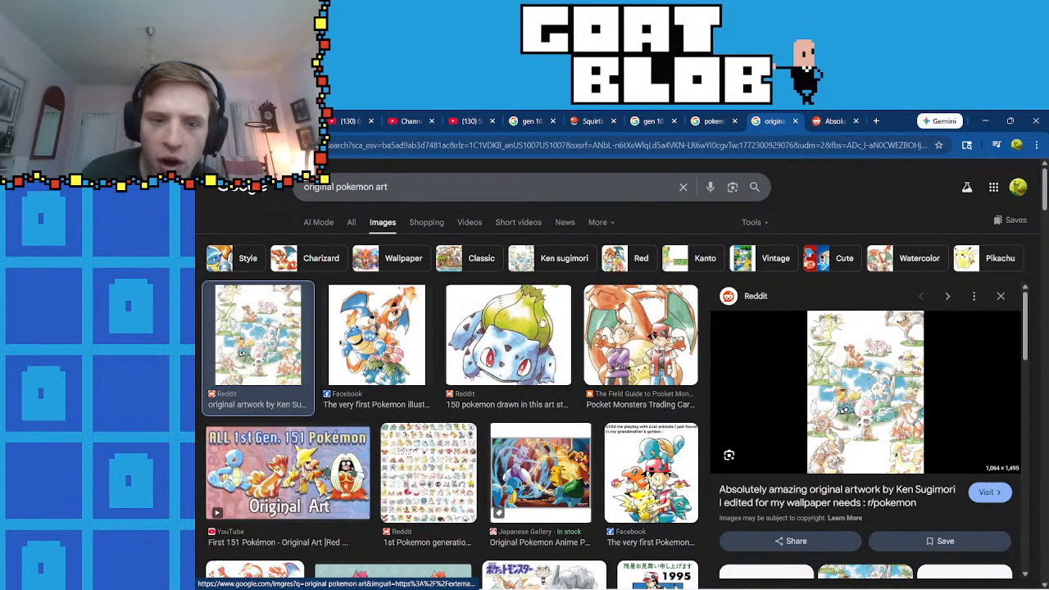
click(712, 121)
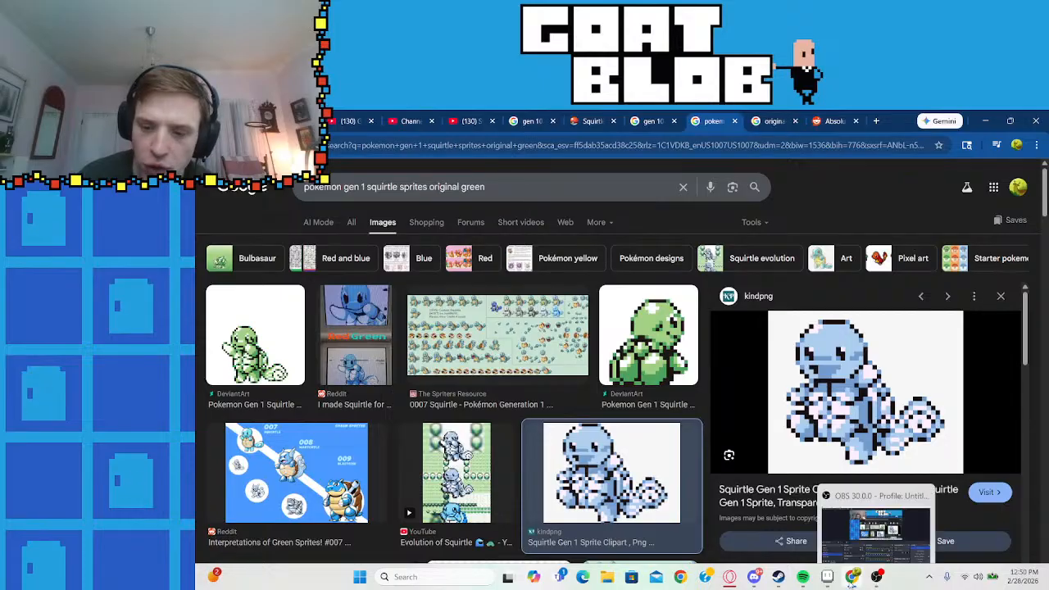
click(829, 577)
scroll(670, 340, up, 2)
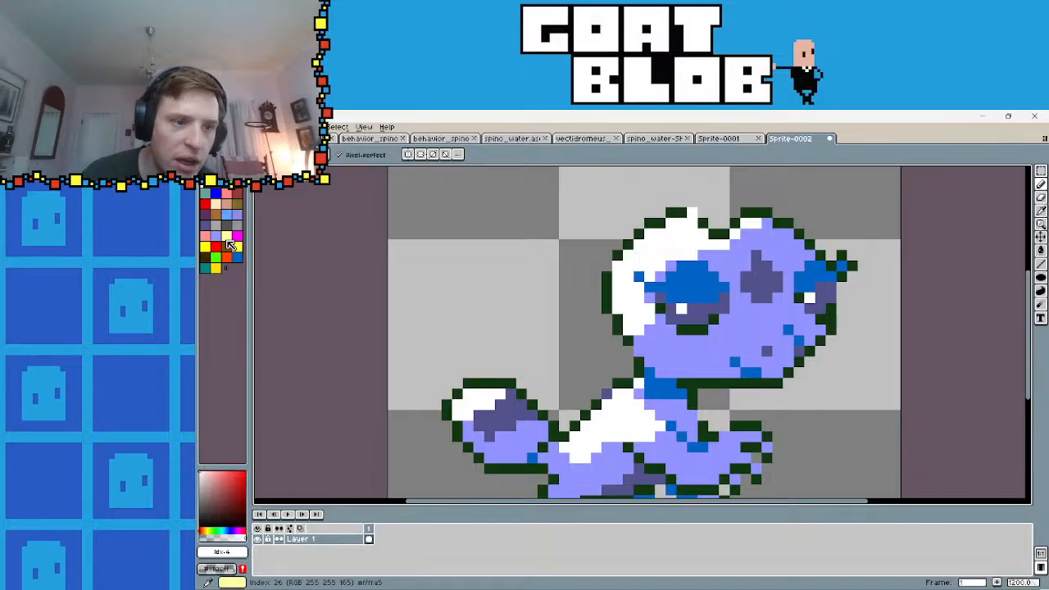
- Fill the head's light purple area with the slightly darker periwinkle palette colour using the Paint Bucket
click(226, 236)
click(1040, 250)
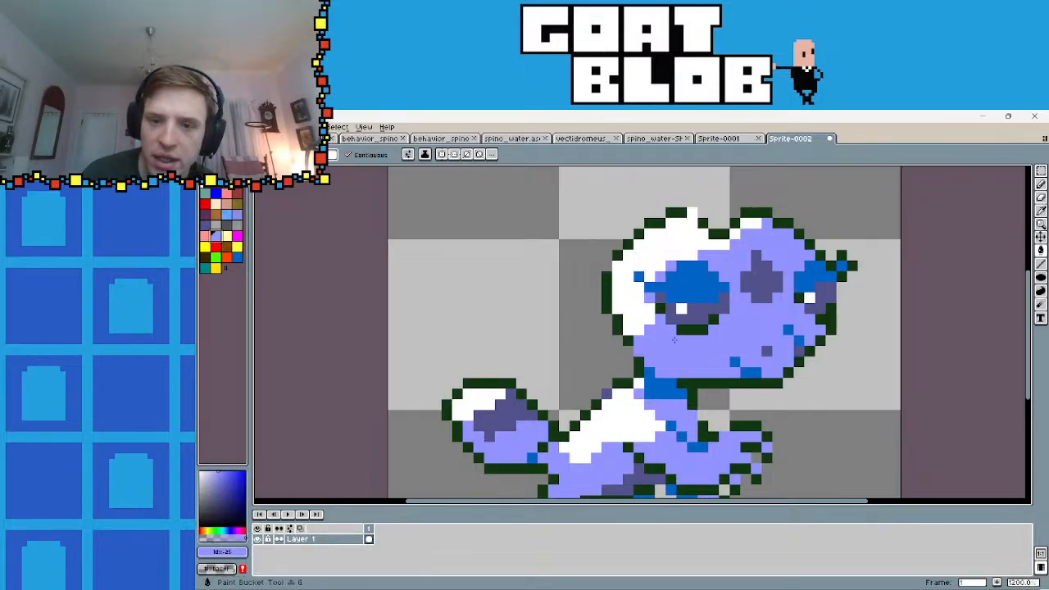
scroll(669, 336, up, 3)
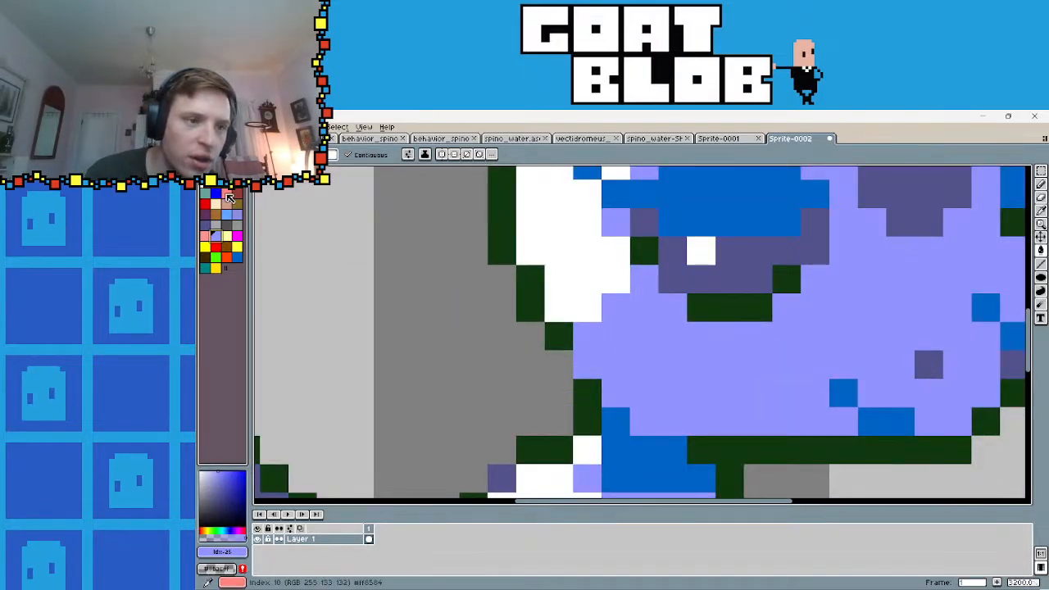
click(236, 213)
scroll(631, 333, down, 1)
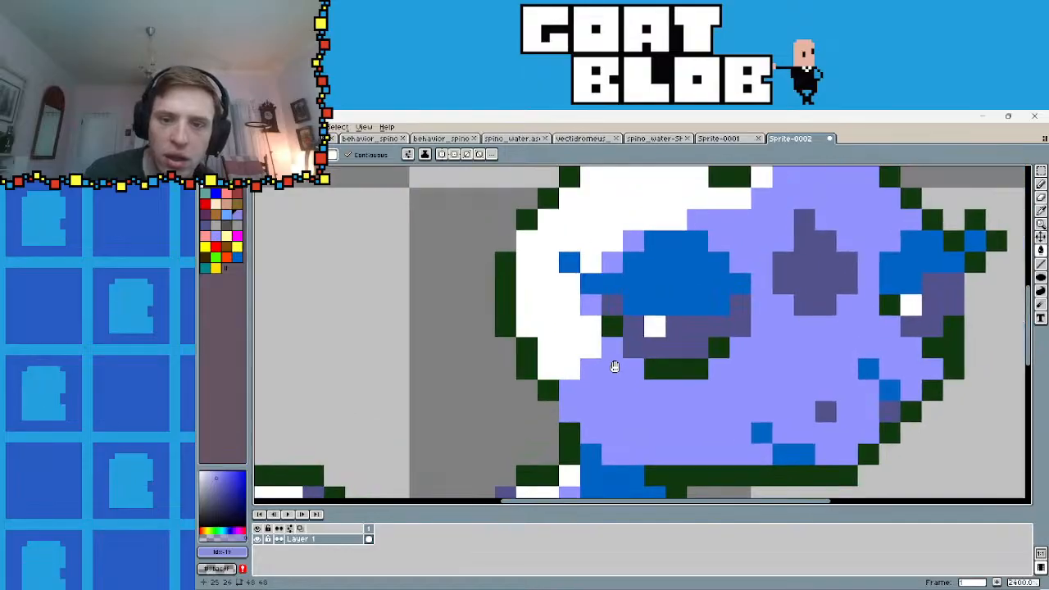
click(634, 306)
scroll(711, 331, down, 2)
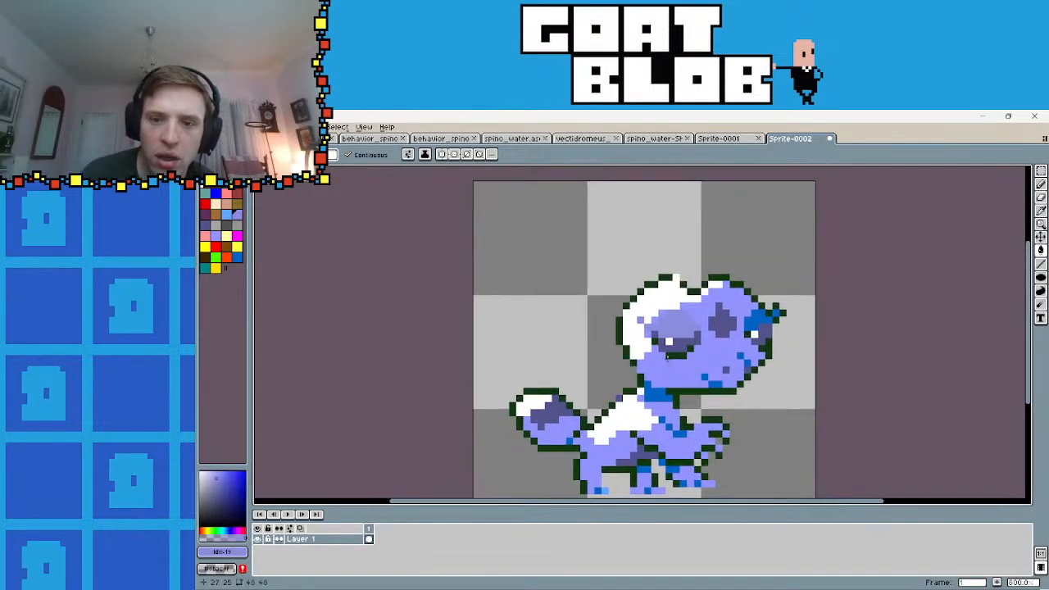
scroll(712, 331, up, 1)
key(ctrl+z)
click(648, 372)
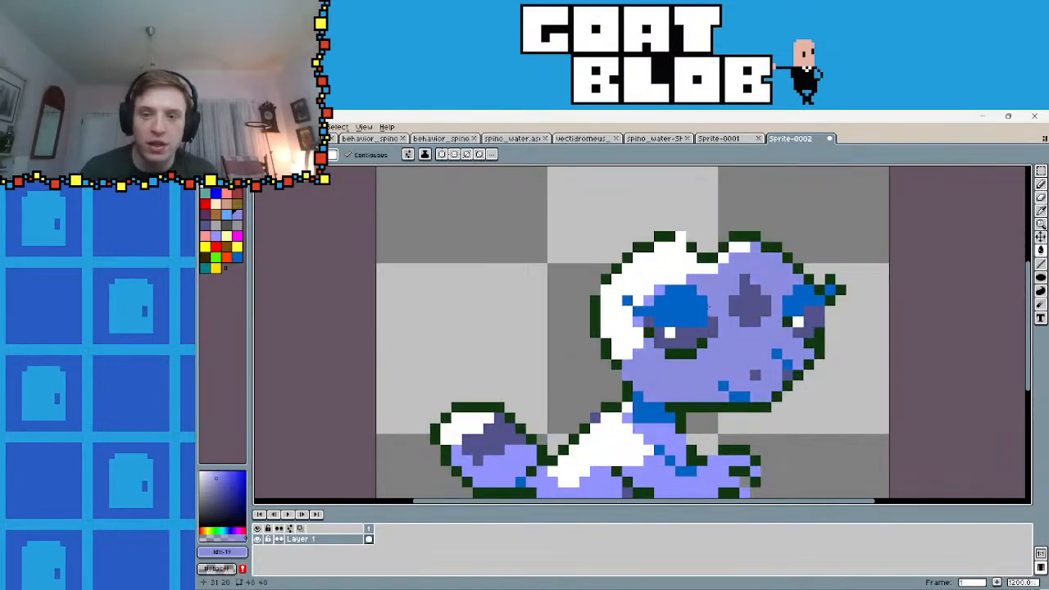
- Examine the recoloured sprite's head, body and tail close up and at small size, and ready the Pencil with white
scroll(703, 394, down, 2)
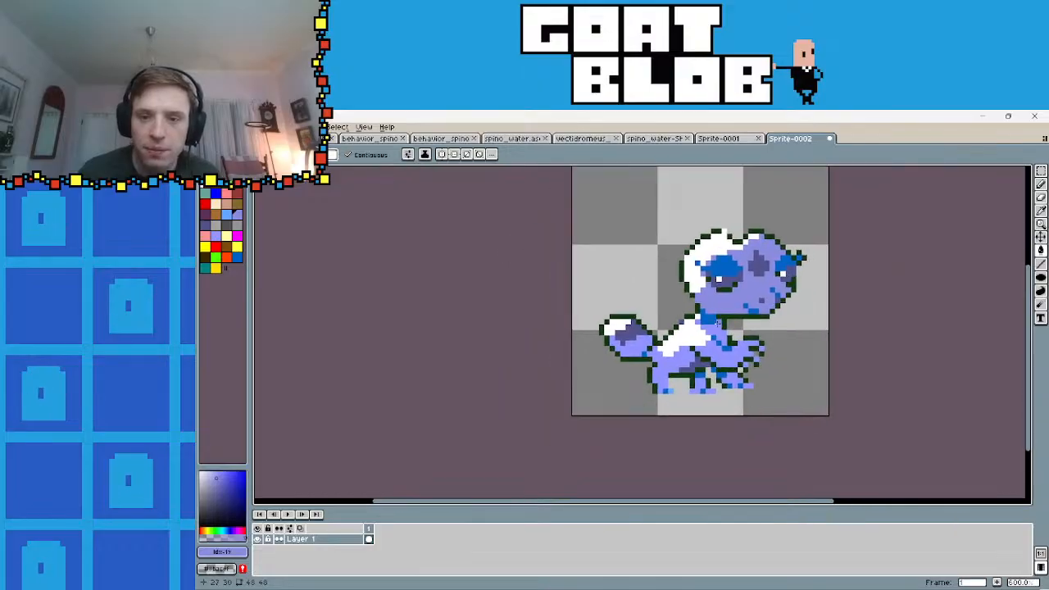
scroll(756, 299, up, 2)
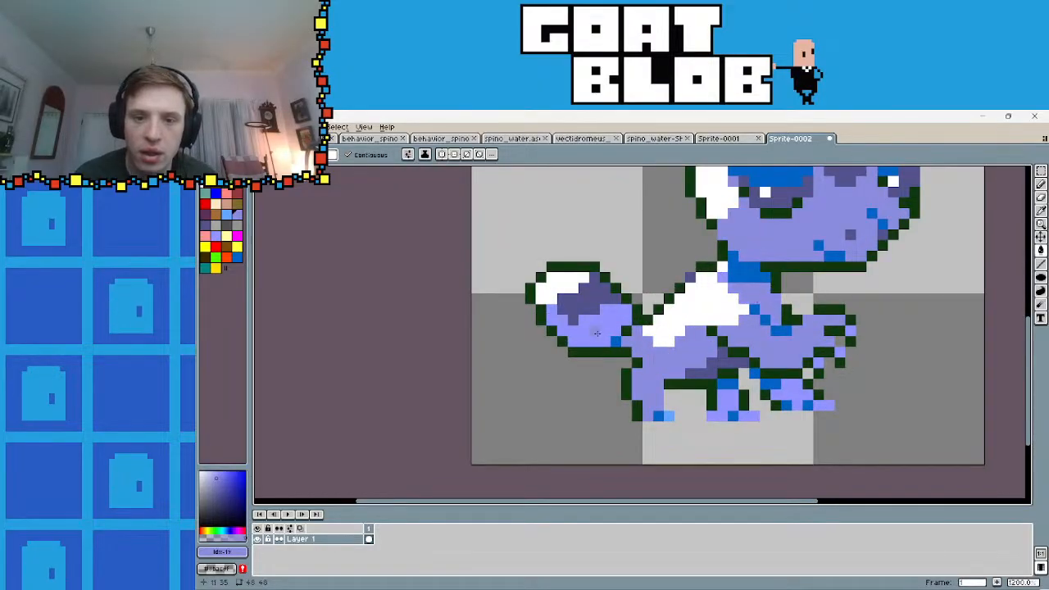
scroll(738, 344, down, 3)
scroll(717, 387, up, 2)
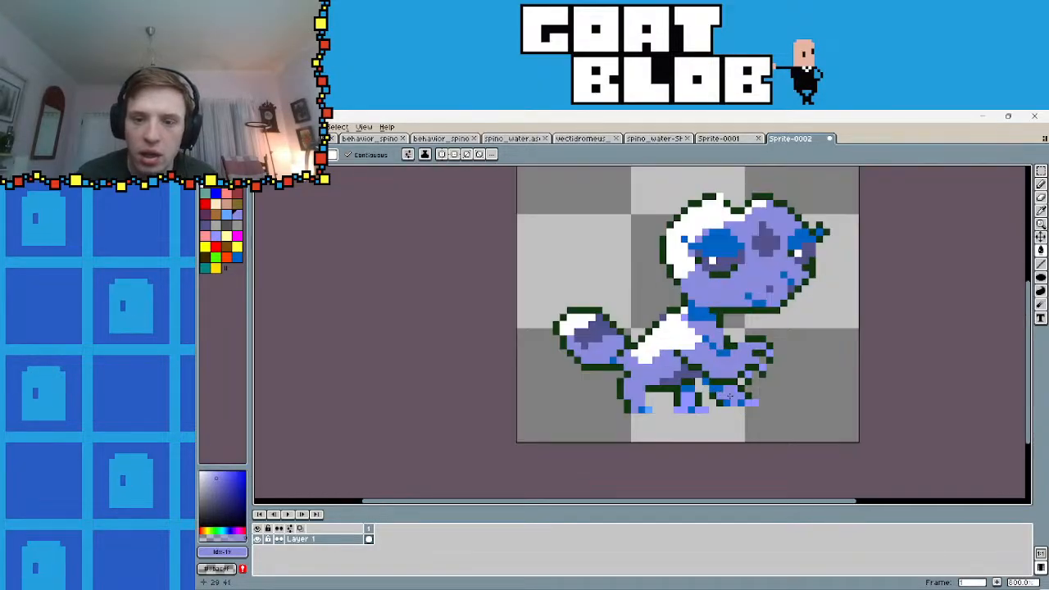
scroll(840, 389, down, 3)
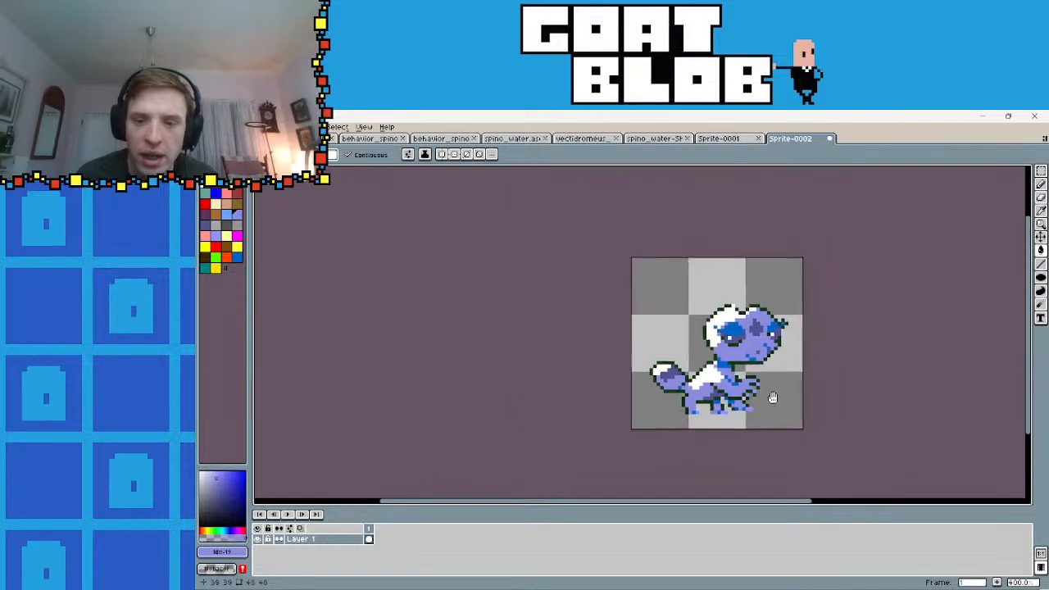
scroll(705, 361, up, 1)
scroll(700, 361, up, 2)
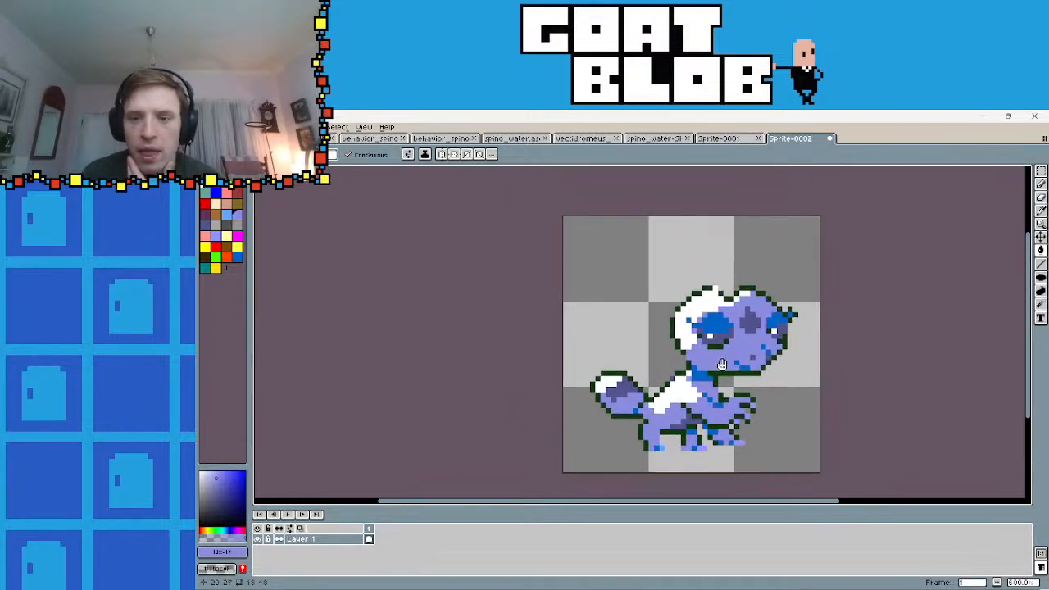
click(1038, 183)
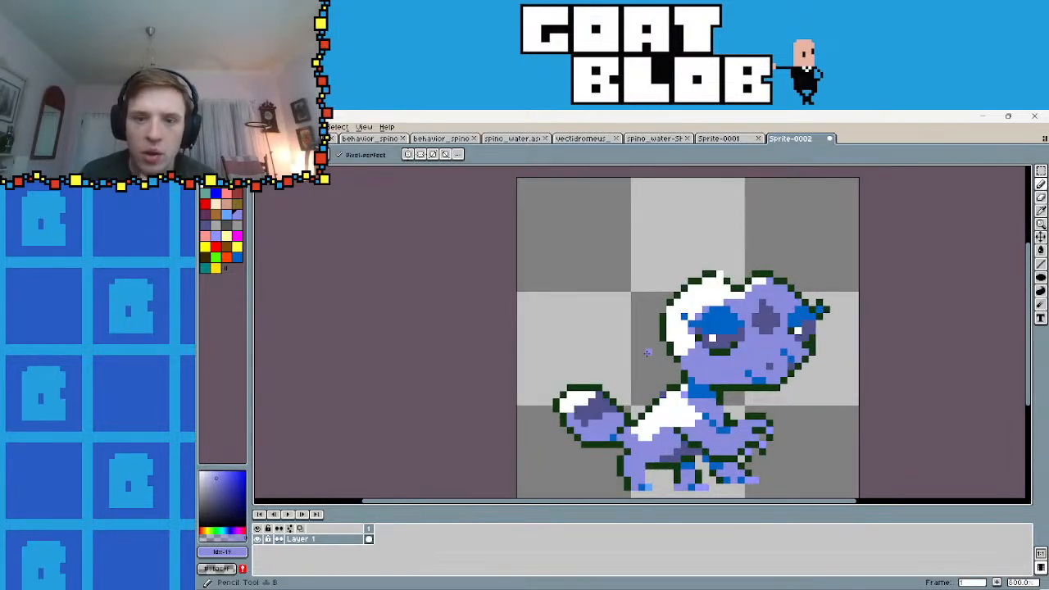
click(205, 185)
scroll(687, 354, up, 3)
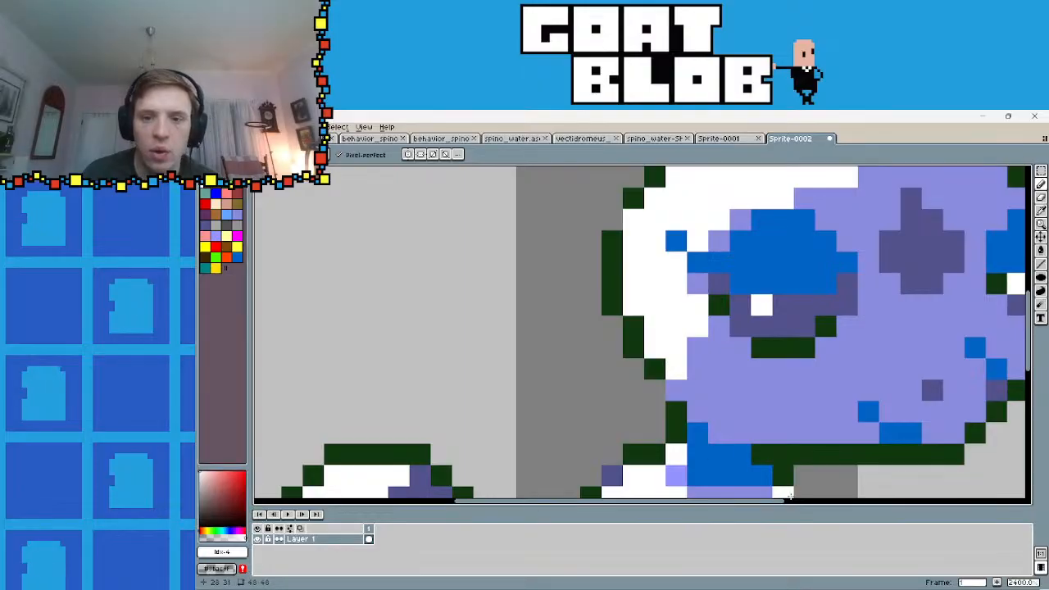
scroll(780, 450, down, 6)
- Switch to the browser and search images for "pokemon gen 1 charizard sprites original green"
click(853, 576)
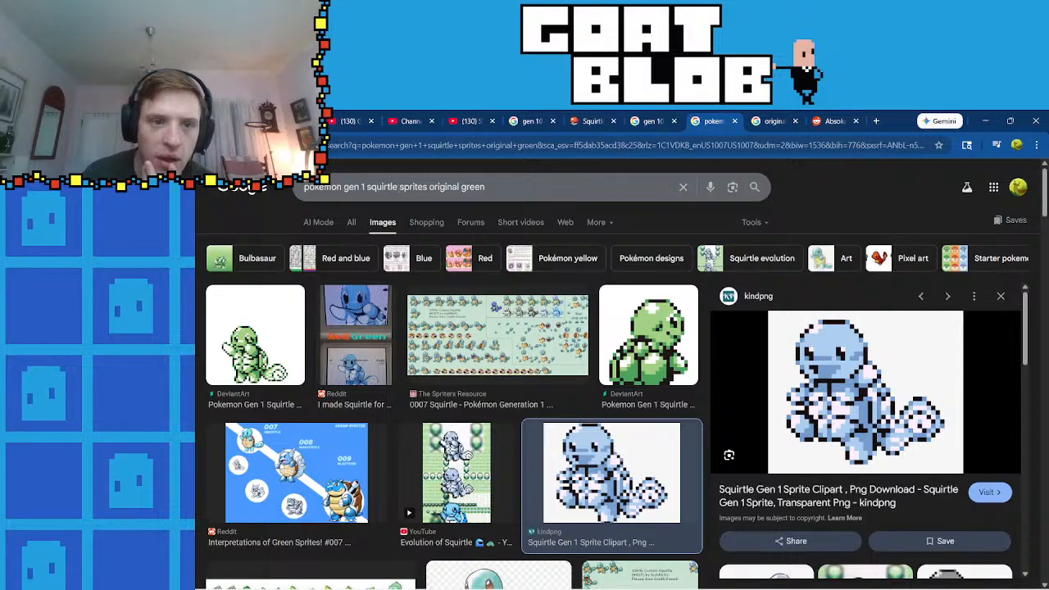
text(char)
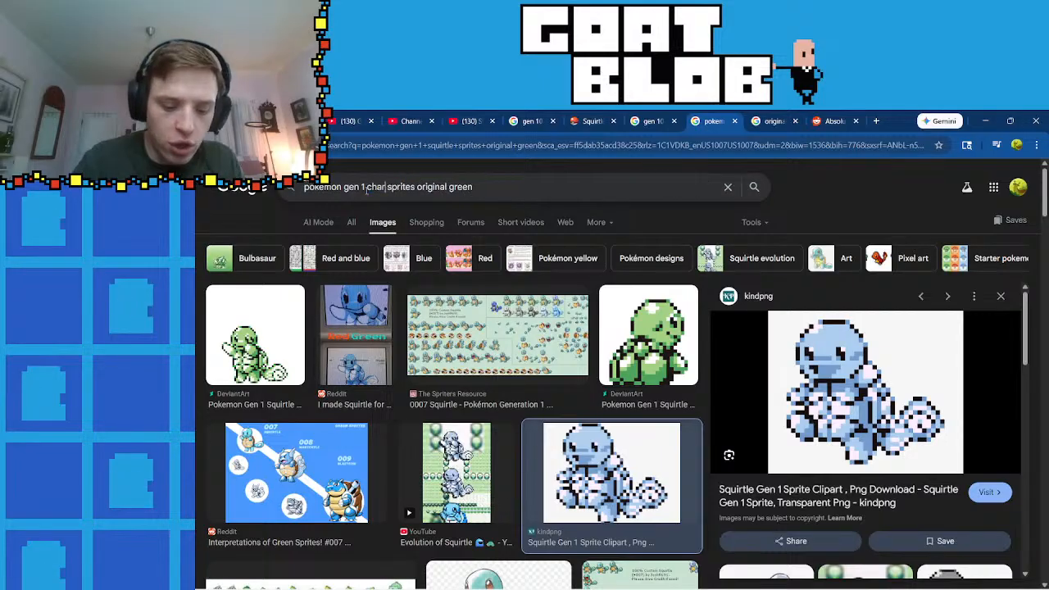
text(zard)
key(Return)
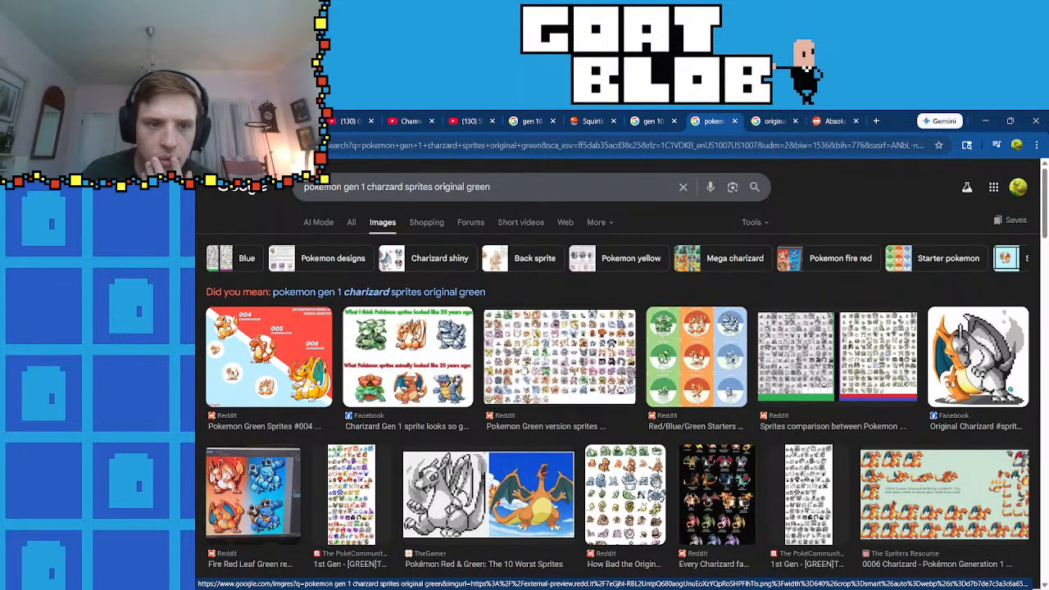
click(410, 292)
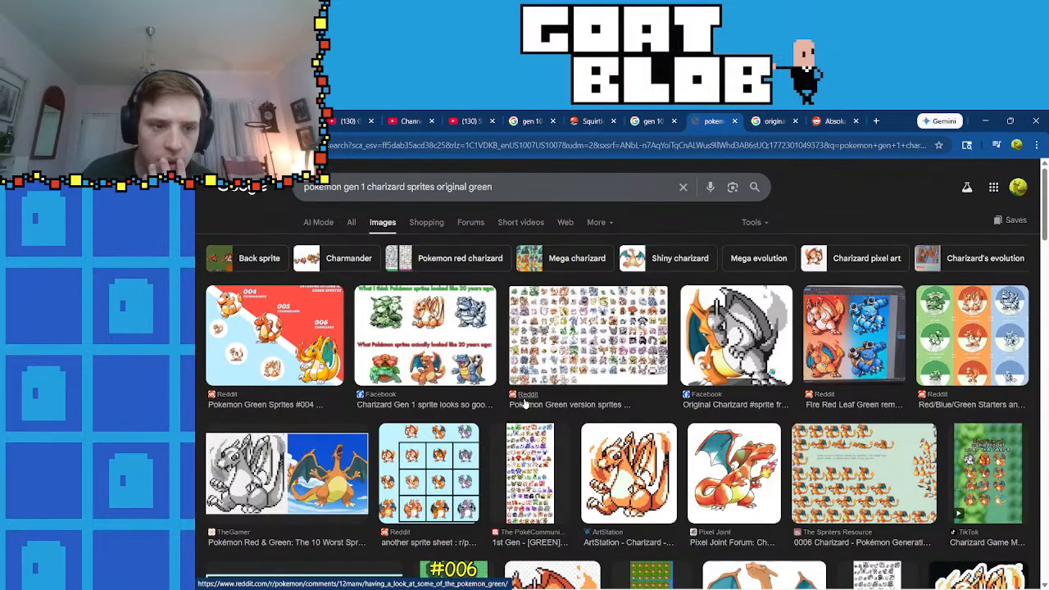
- Open the Reddit post of Pokemon Green version sprites and view its sprite sheet image in a new tab
click(566, 344)
click(859, 389)
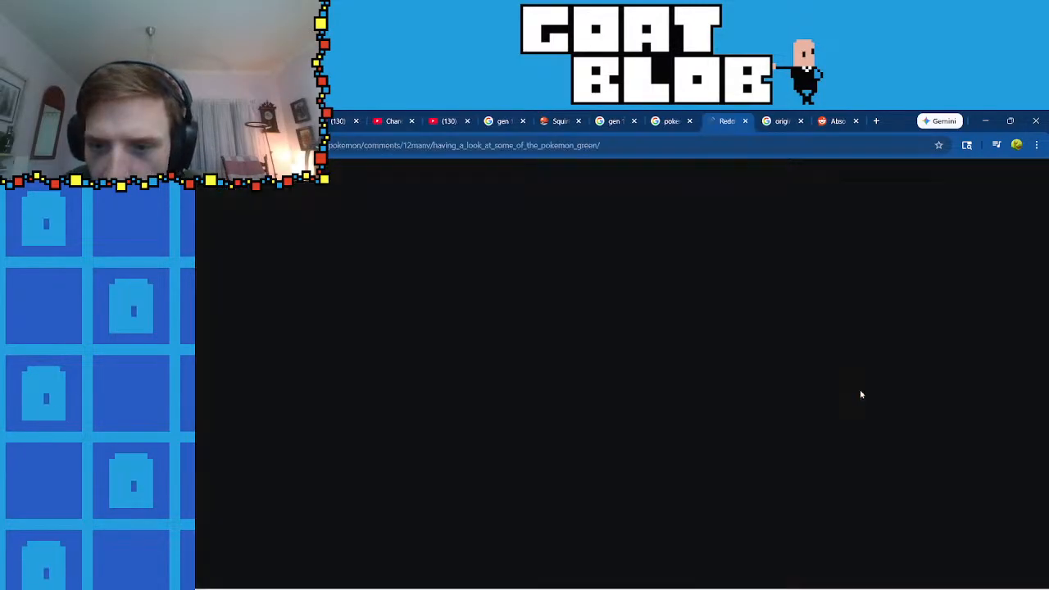
right_click(573, 395)
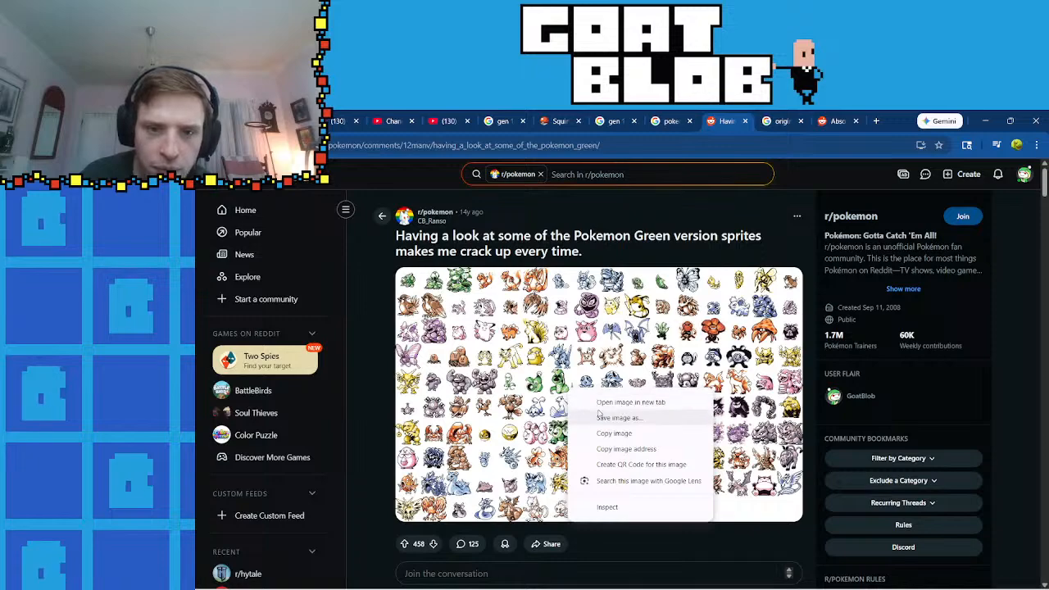
click(377, 410)
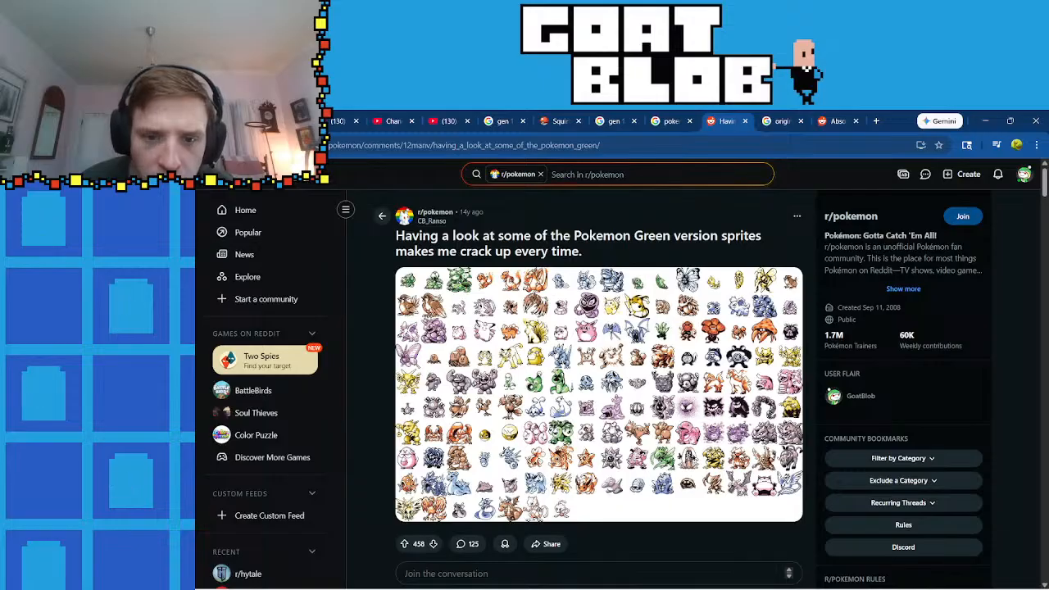
right_click(590, 408)
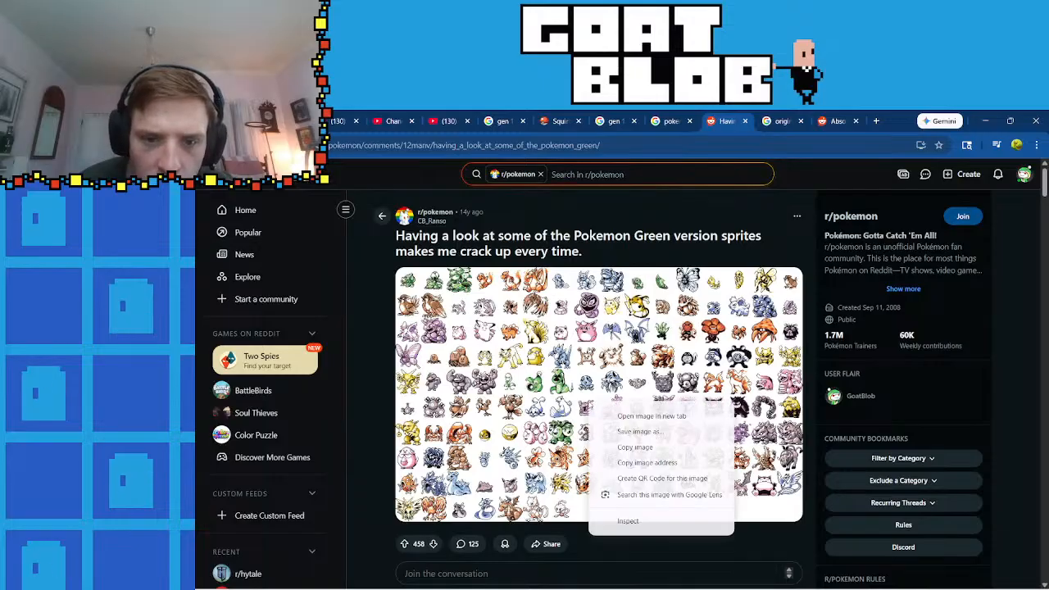
click(653, 416)
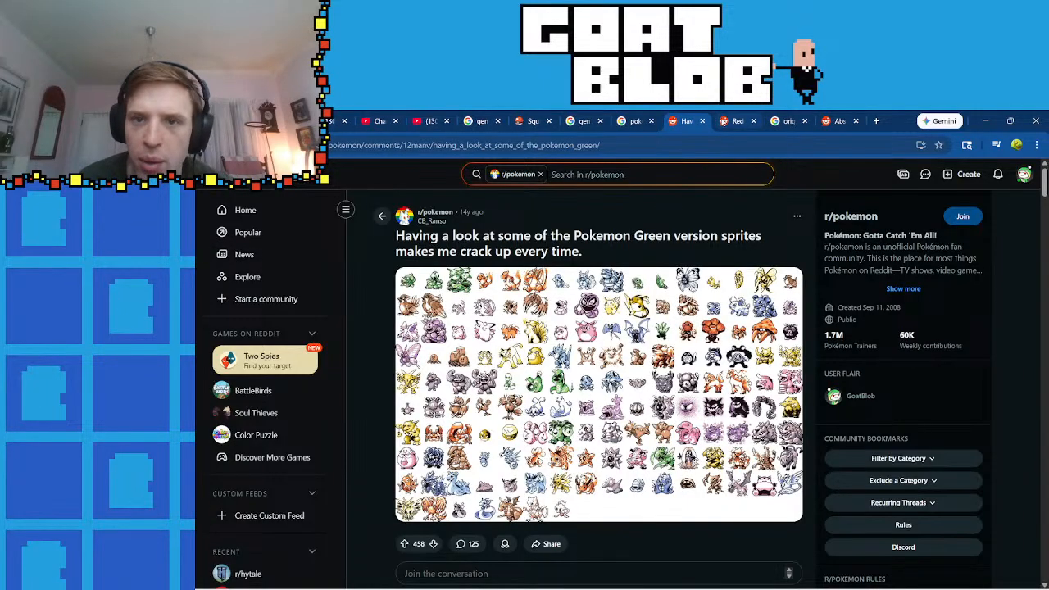
click(735, 120)
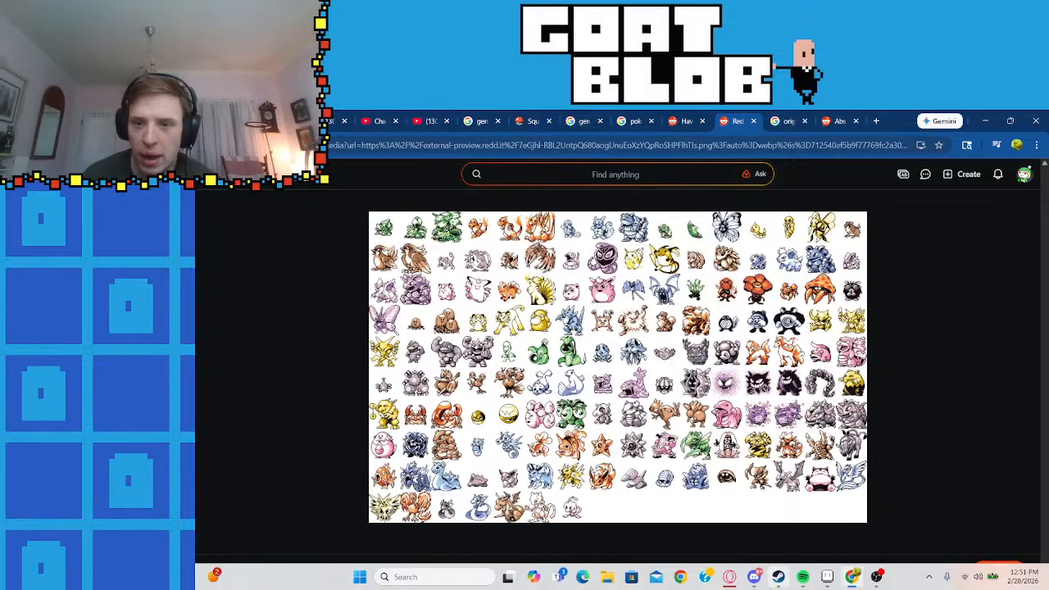
- Compare the creature sprite in Aseprite with the Pokemon Green sprite sheet in the browser, with the creature centred and enlarged
mouse_move(832, 577)
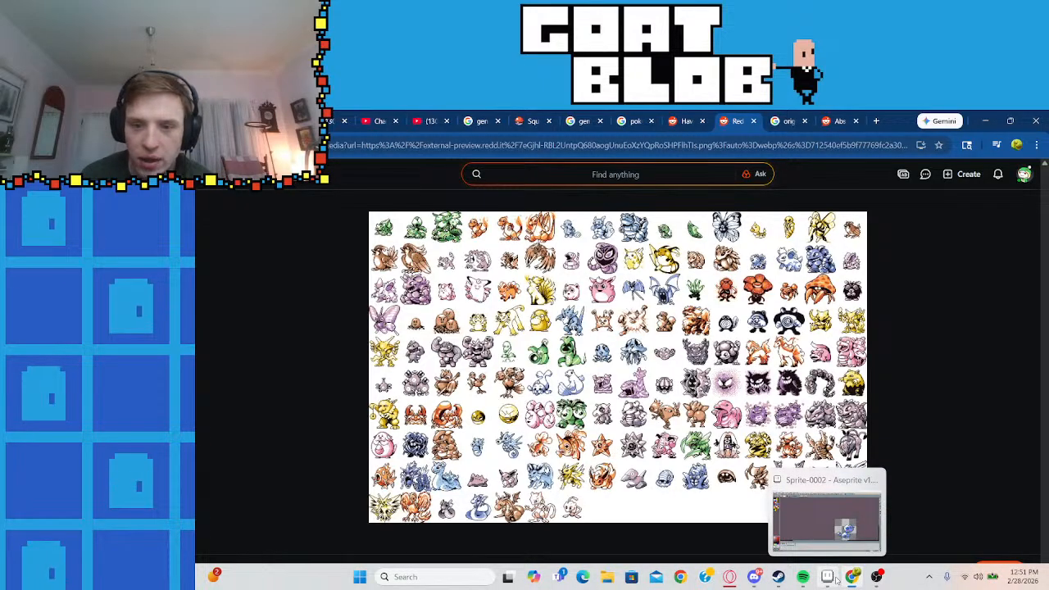
click(835, 579)
scroll(773, 404, down, 1)
drag(778, 412, 635, 351)
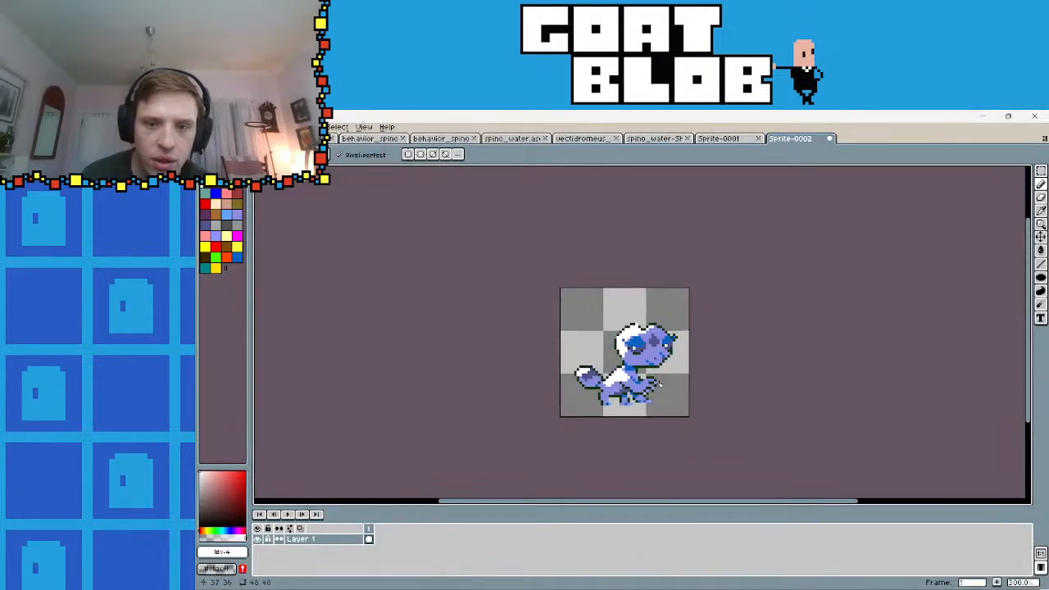
scroll(652, 379, up, 2)
scroll(620, 371, up, 1)
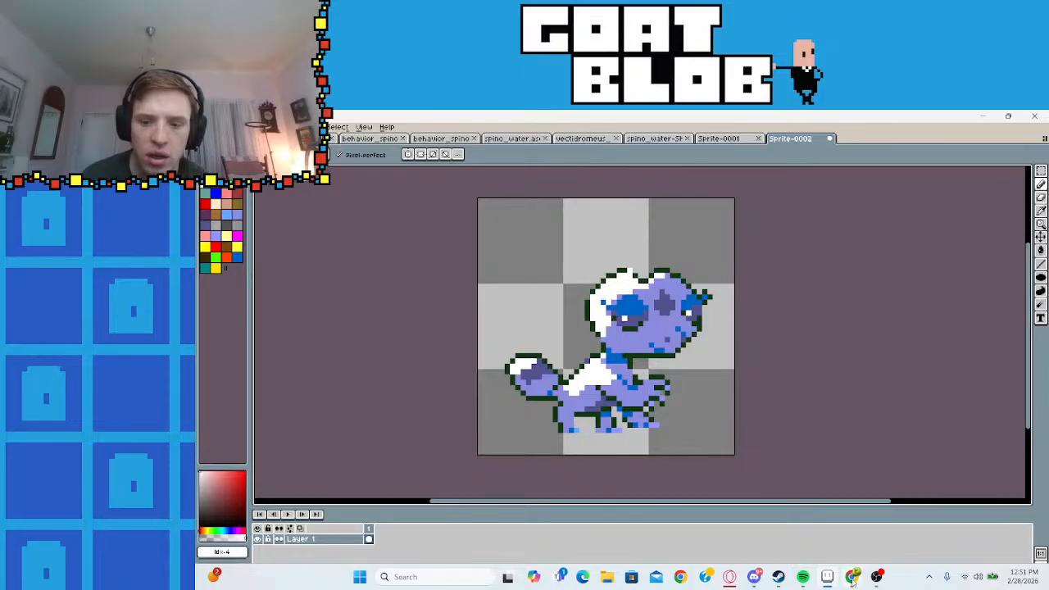
click(852, 577)
mouse_move(828, 578)
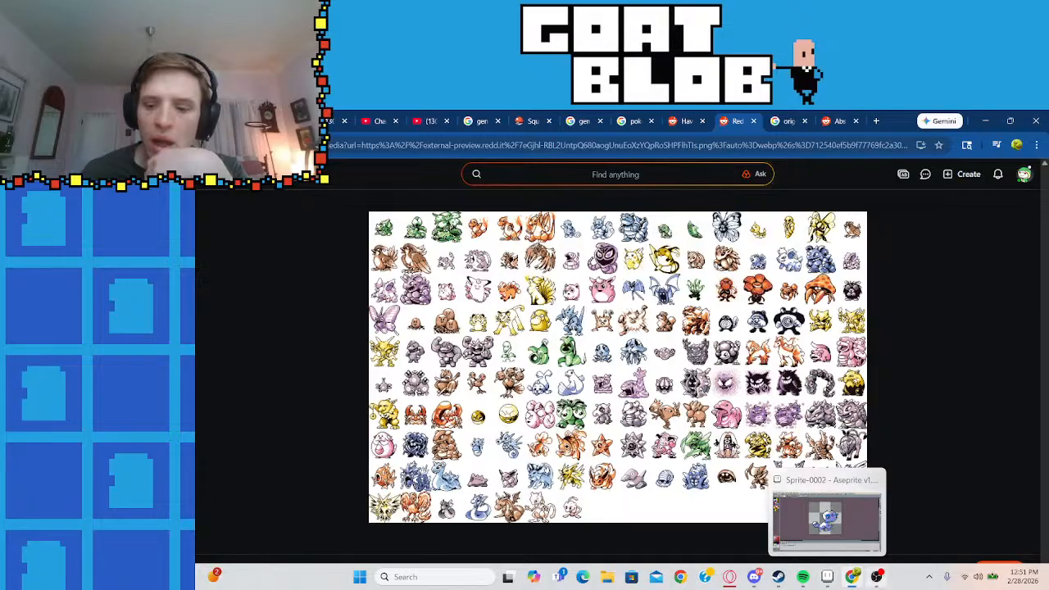
click(852, 578)
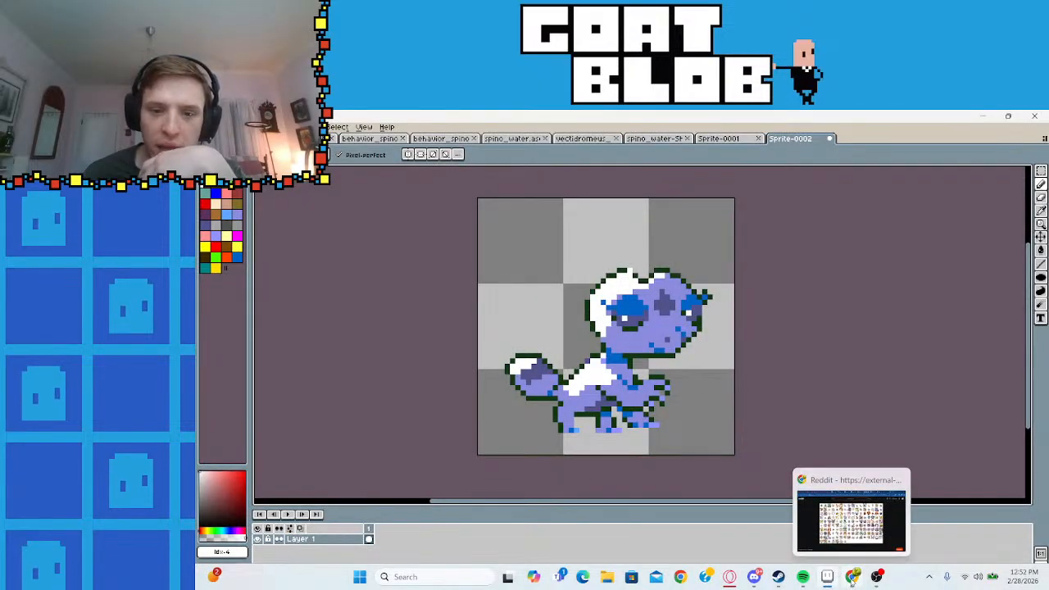
- Recheck the Pokemon Green sprite sheet, then recolour the blue pixels between the creature's chest and front arm with outline colour #0f380f in Aseprite
click(852, 580)
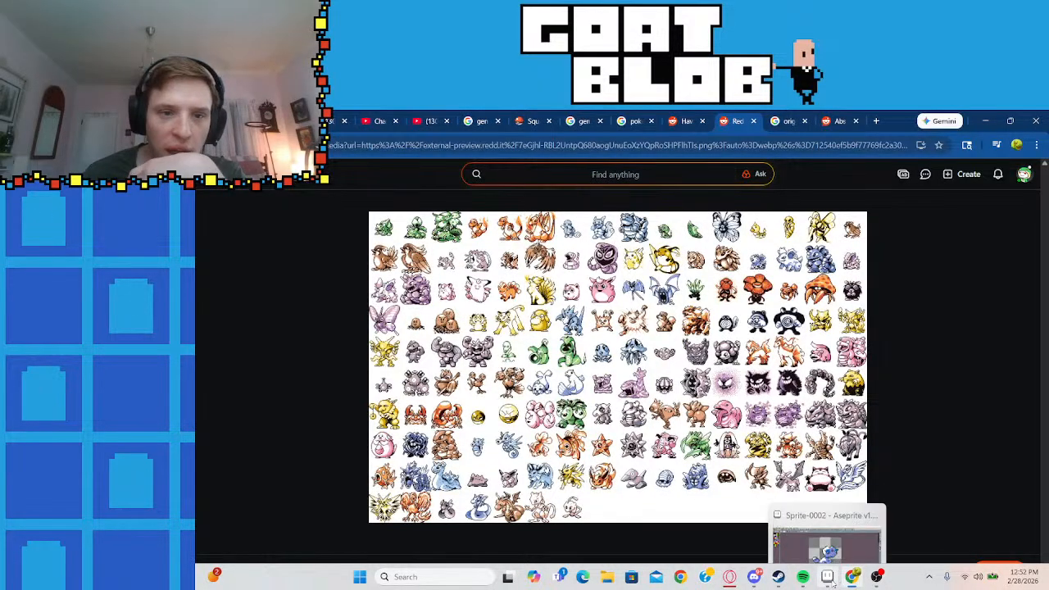
click(829, 580)
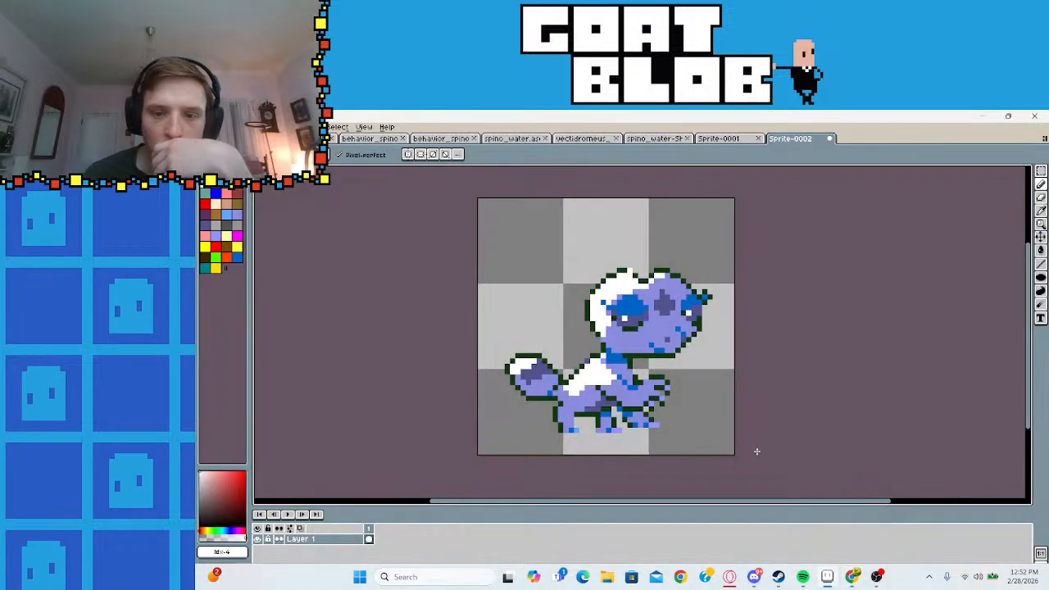
scroll(615, 357, up, 3)
click(597, 341)
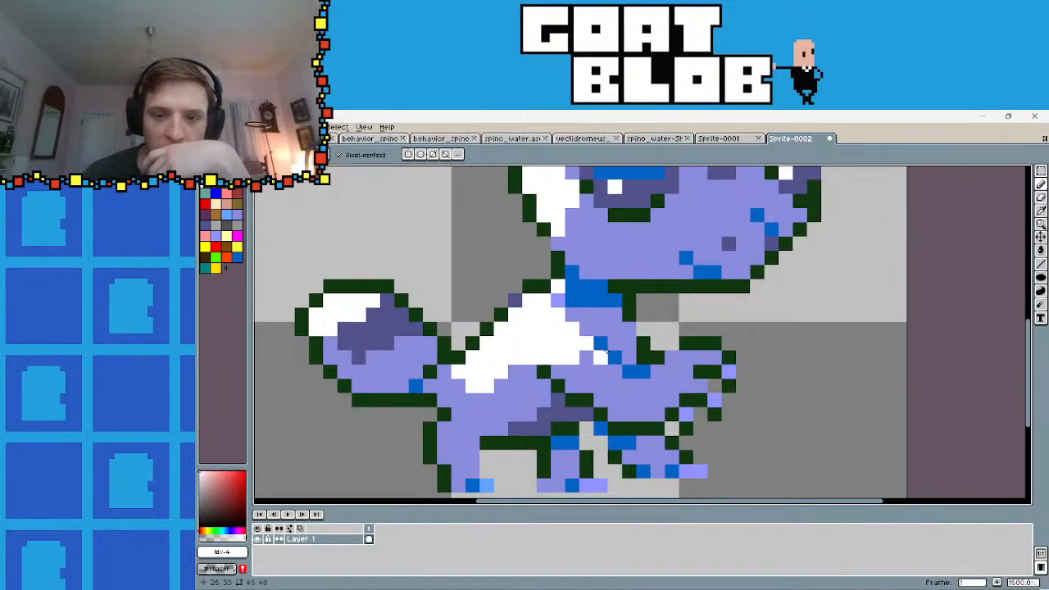
key(i)
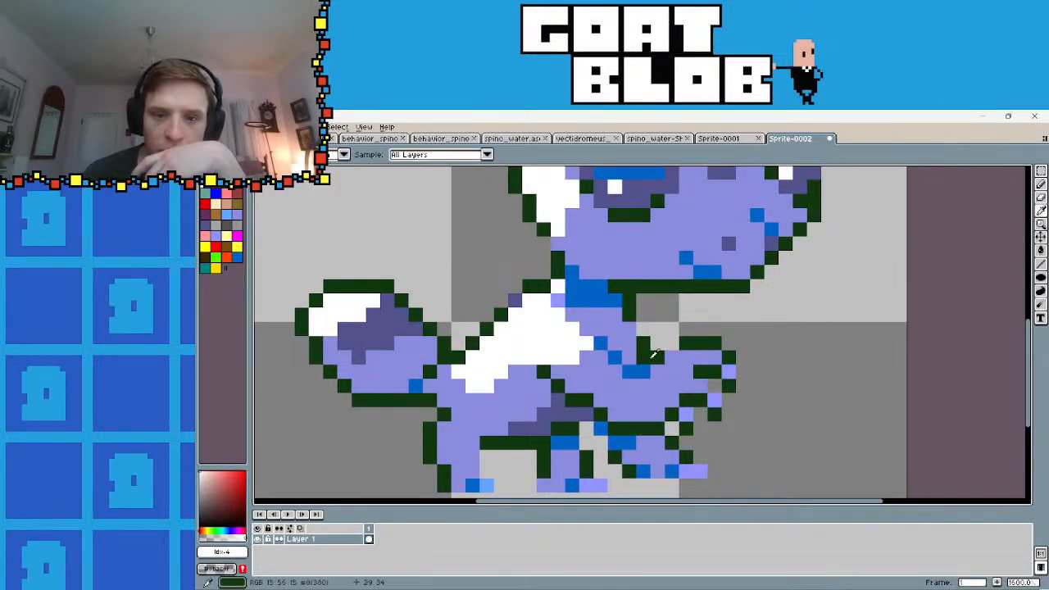
click(651, 358)
click(1040, 184)
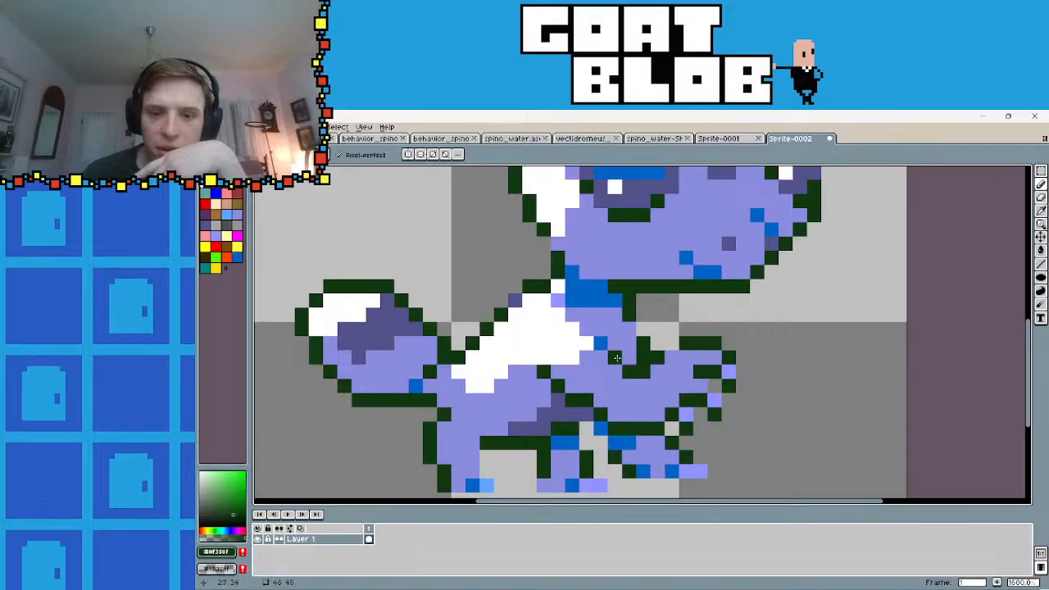
- Examine the creature sprite at small and large size and compare it with the Pokemon sprite sheet in the browser
scroll(724, 395, down, 4)
scroll(703, 390, up, 6)
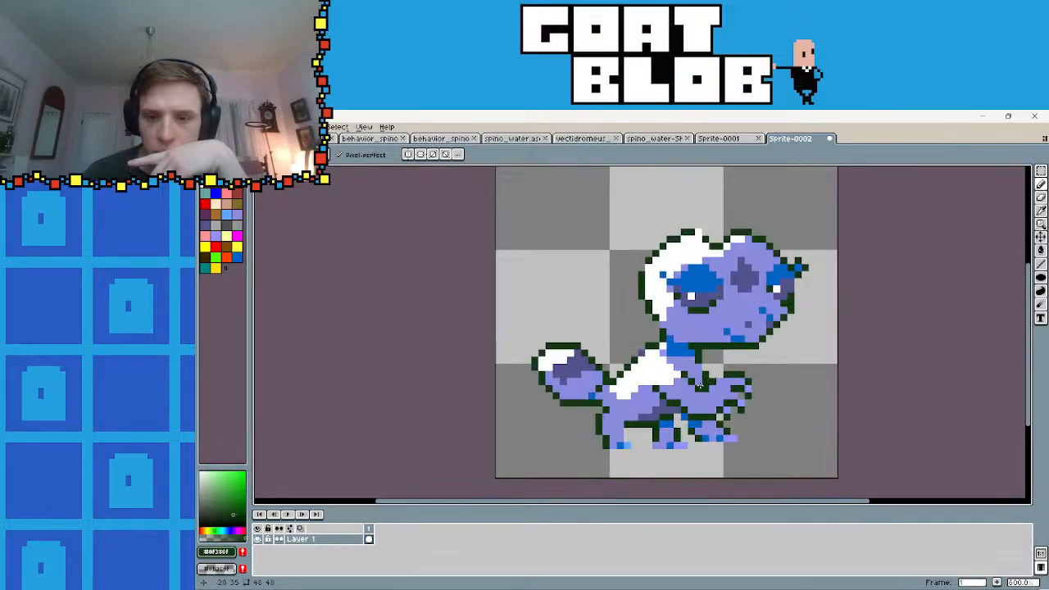
scroll(776, 424, down, 5)
scroll(777, 423, down, 3)
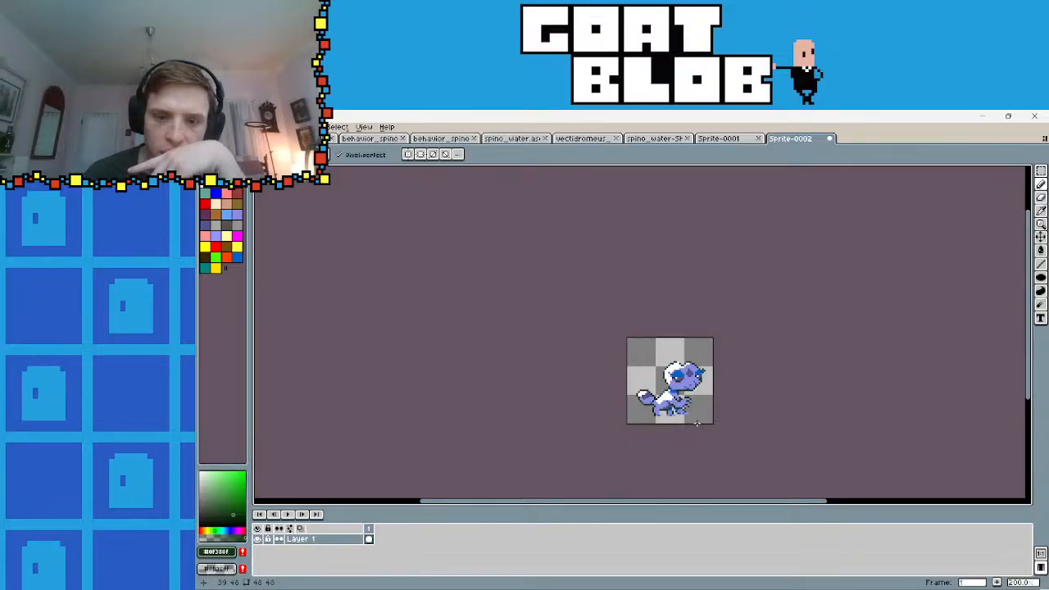
scroll(686, 414, up, 2)
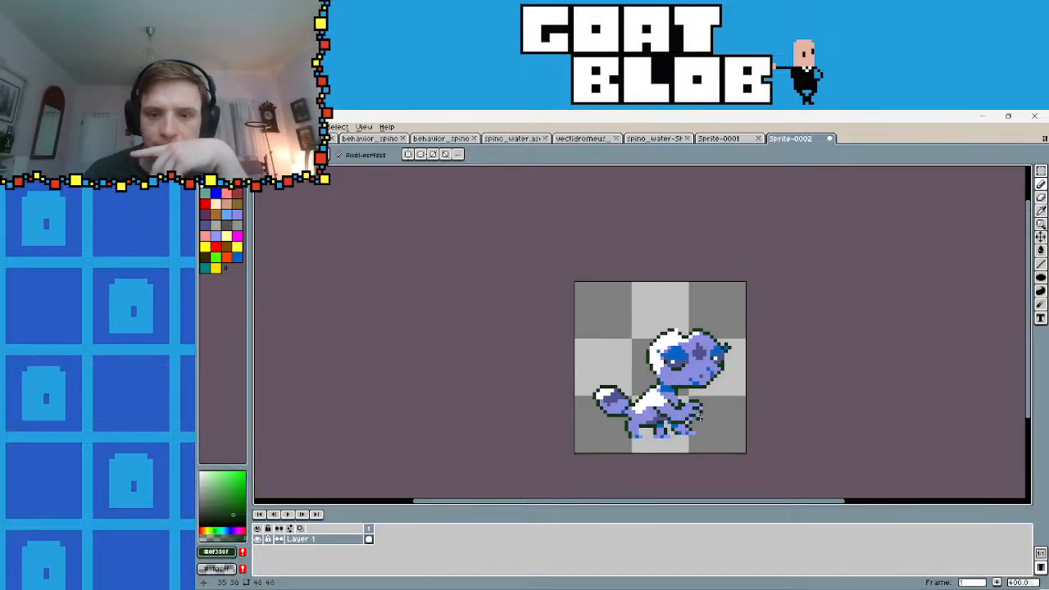
click(852, 579)
mouse_move(829, 579)
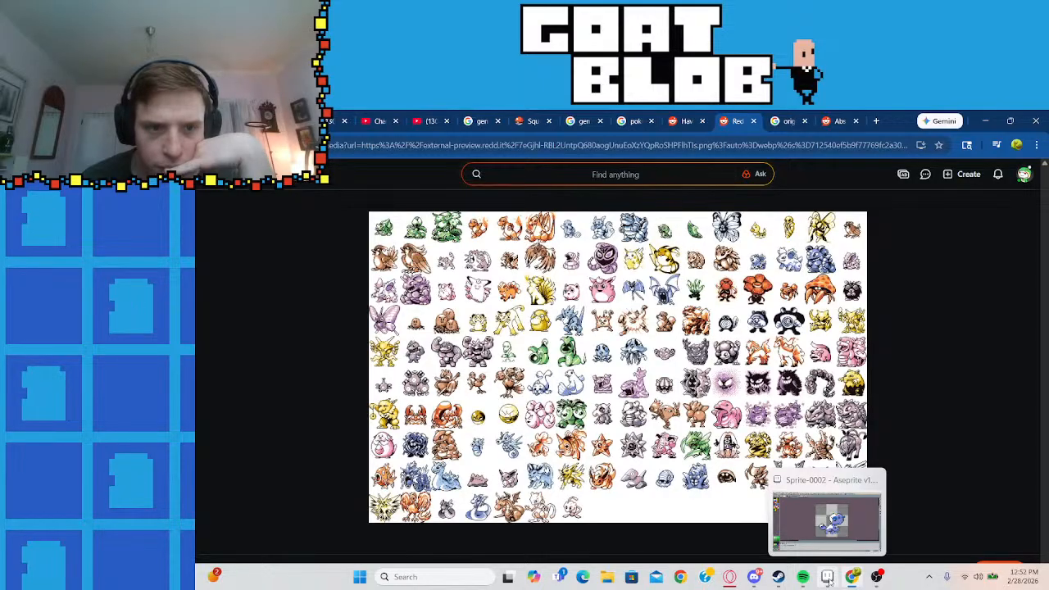
click(827, 579)
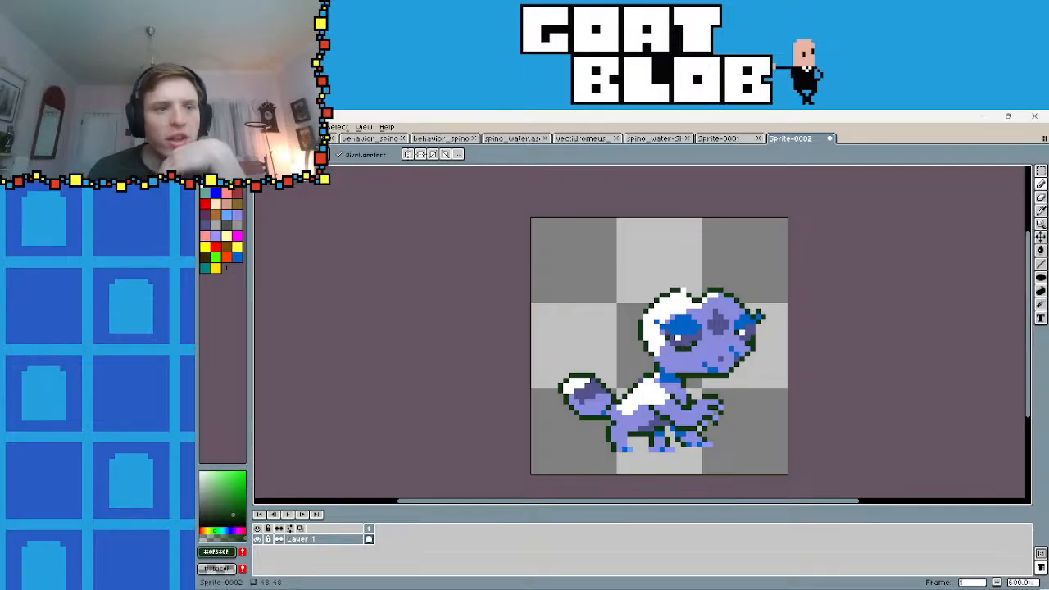
- Open the list of palette presets in Aseprite and skim through it
click(229, 155)
scroll(321, 329, down, 4)
scroll(322, 330, up, 5)
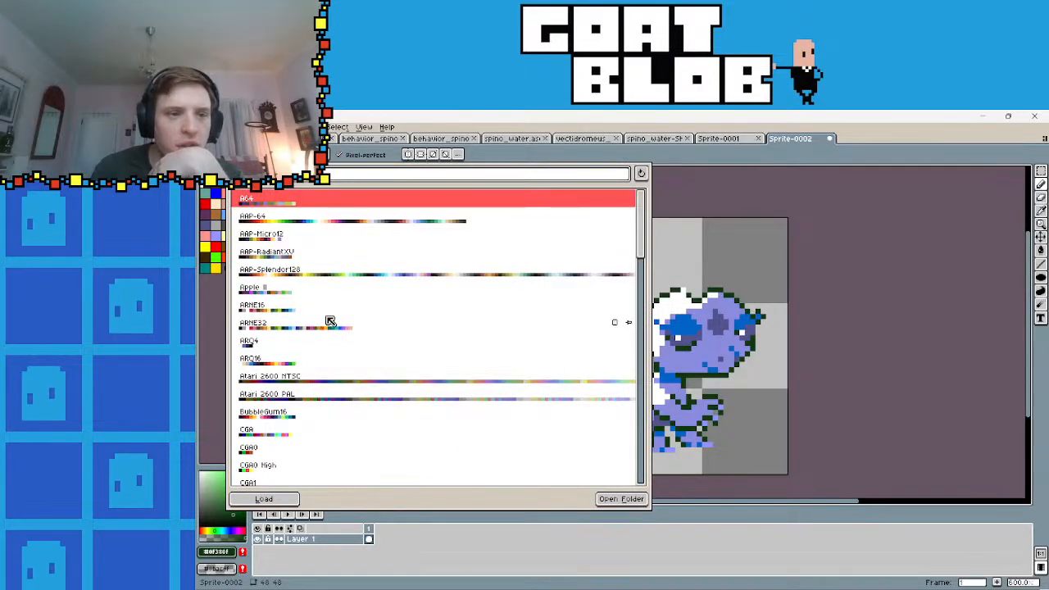
- Switch to the browser and search the web for "lospec" in a new tab
click(856, 579)
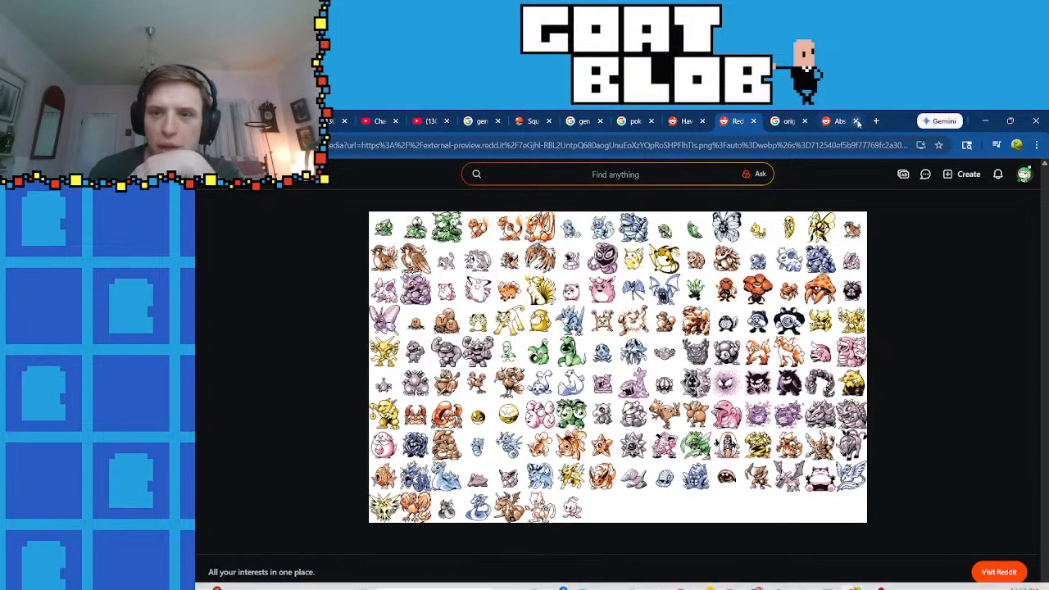
key(ctrl+t)
click(520, 334)
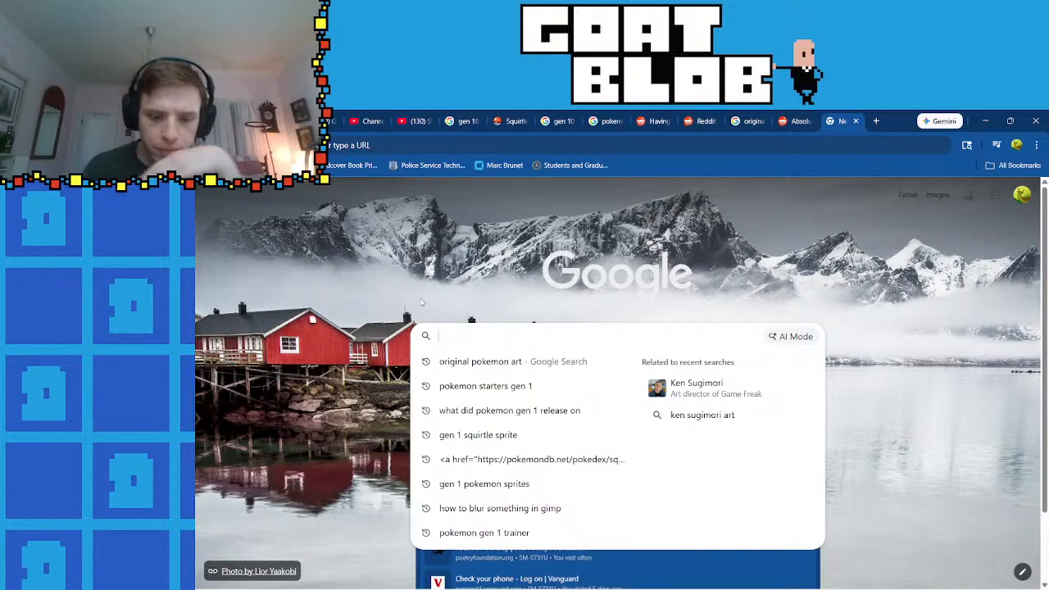
text(pospec)
key(Return)
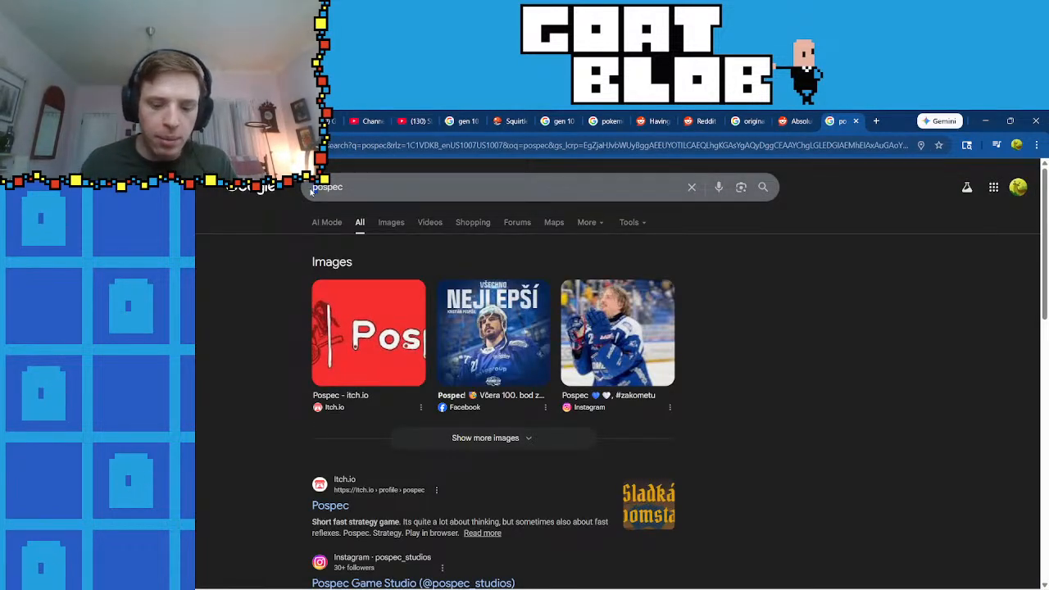
click(312, 187)
key(Delete)
text(l)
key(Return)
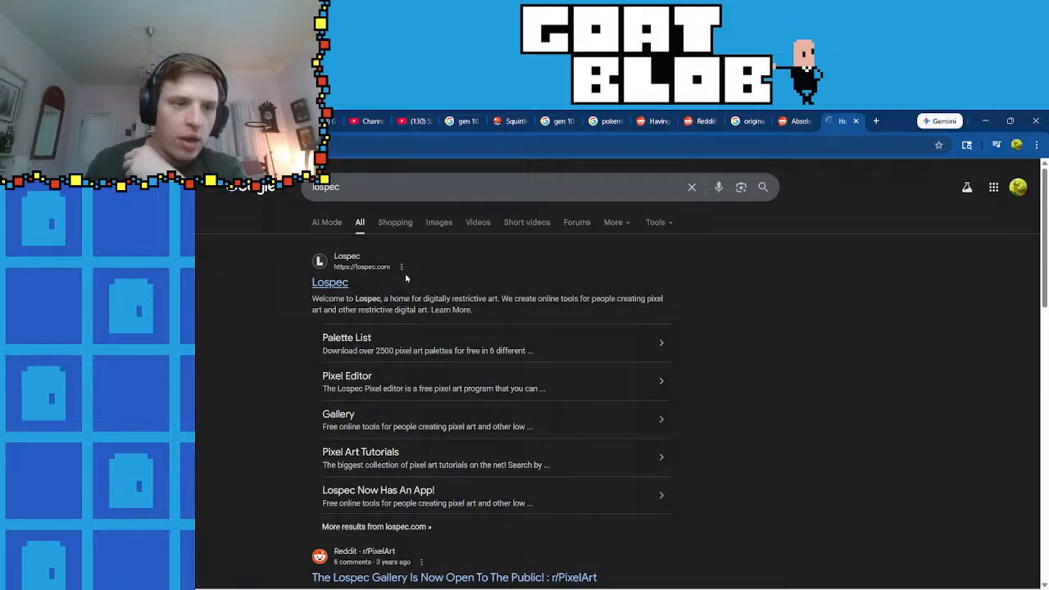
- Open the Lospec website, dismiss its privacy dialogs and look over the home page
click(405, 278)
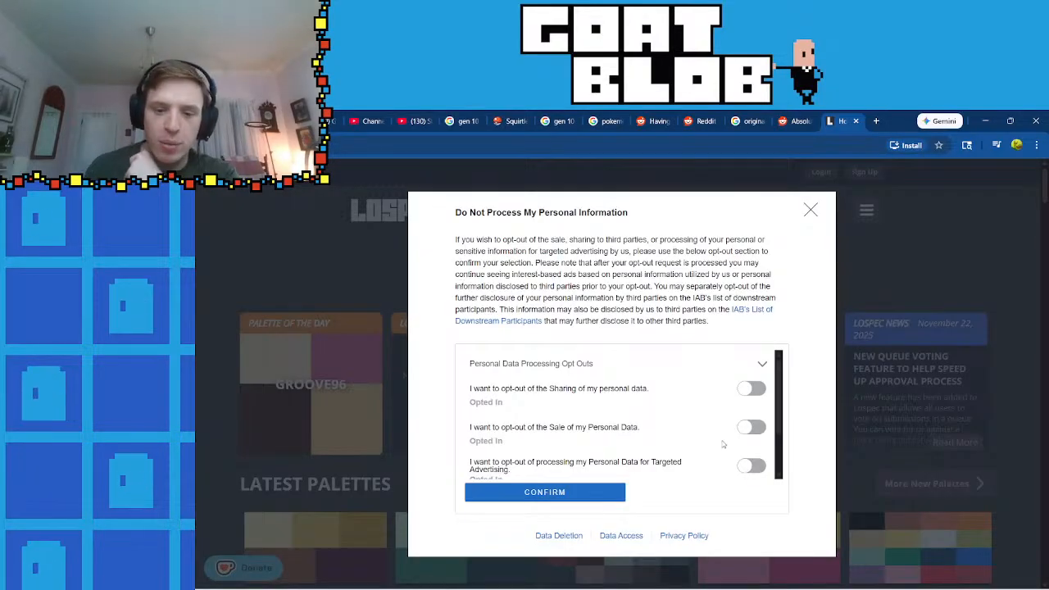
click(815, 209)
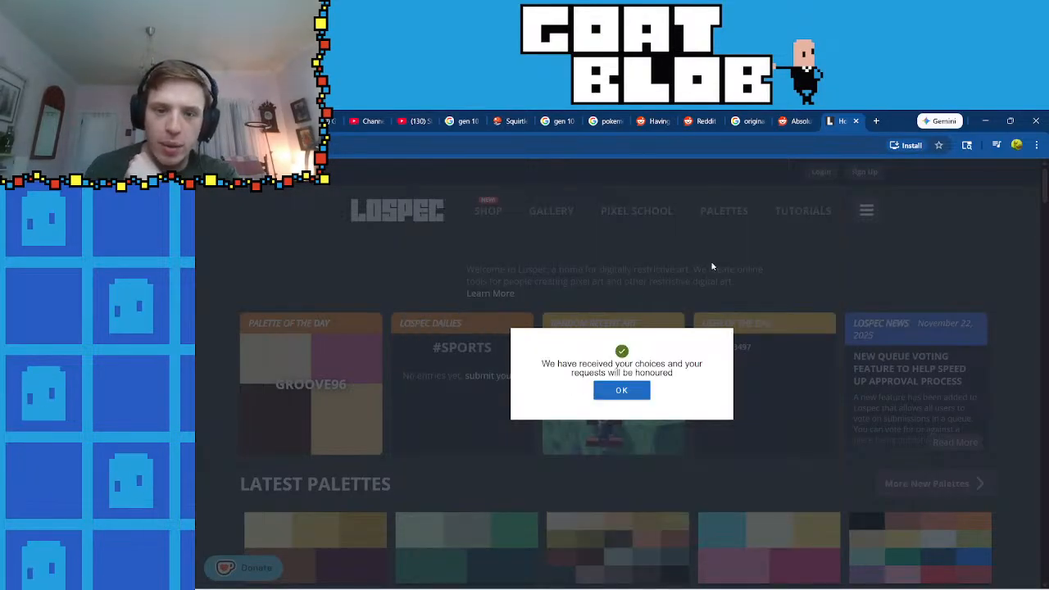
click(632, 394)
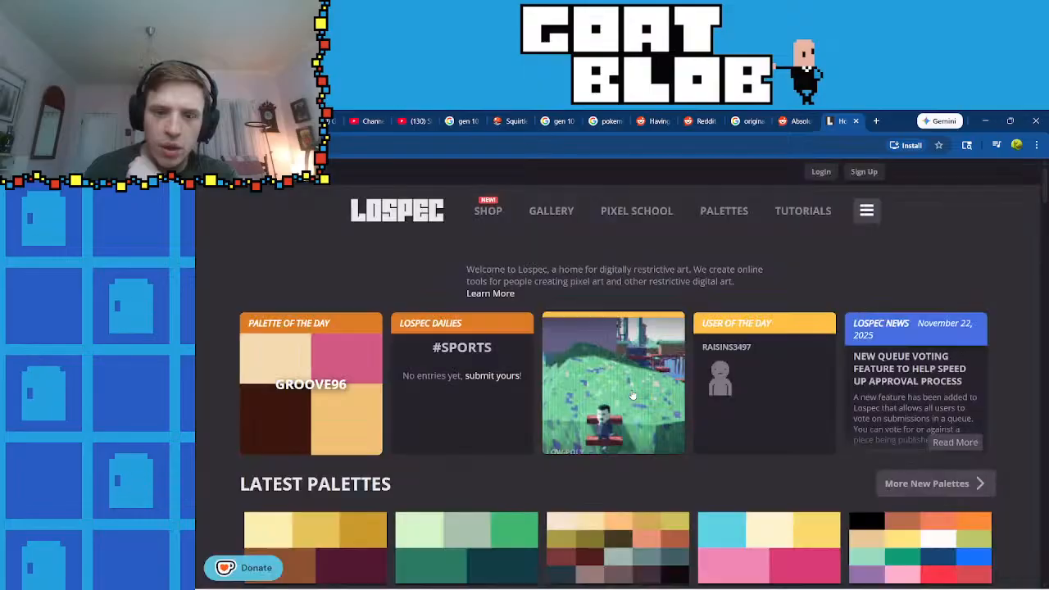
scroll(365, 253, down, 3)
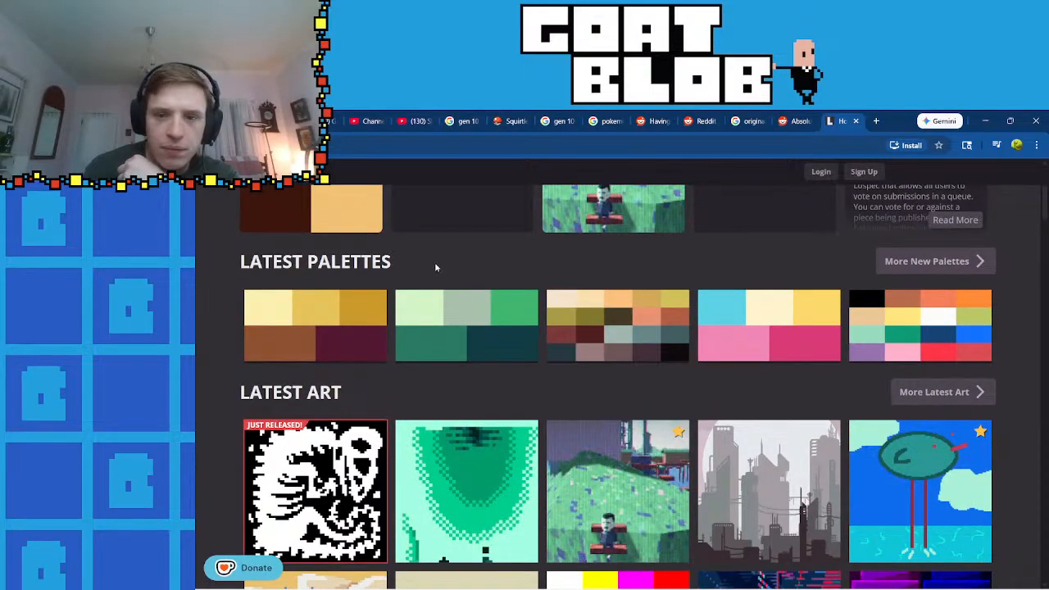
scroll(437, 266, up, 3)
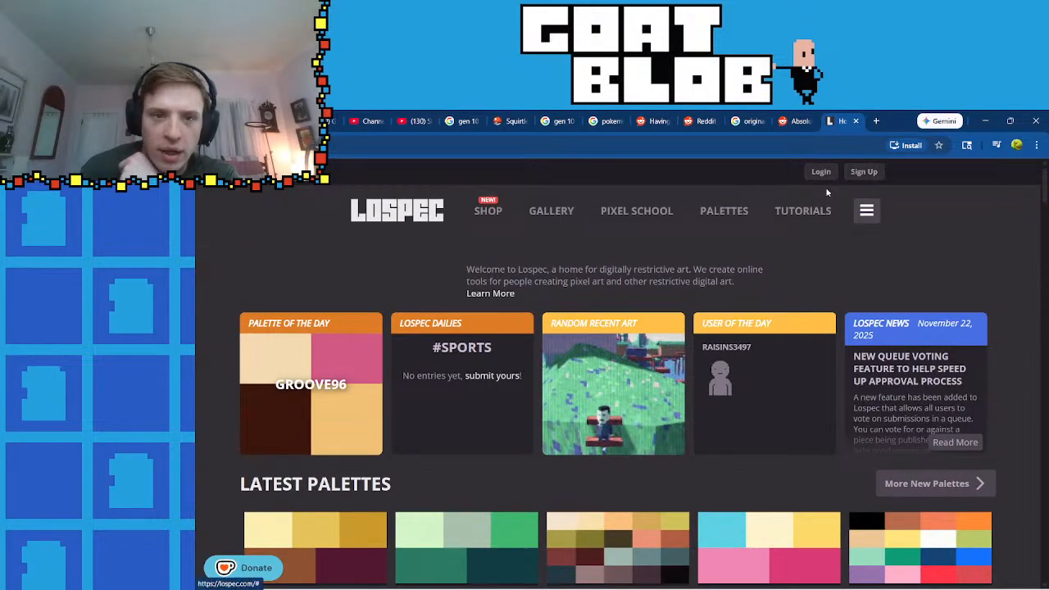
- Open Lospec's palette list and filter it by the tag "pokemon"
click(725, 211)
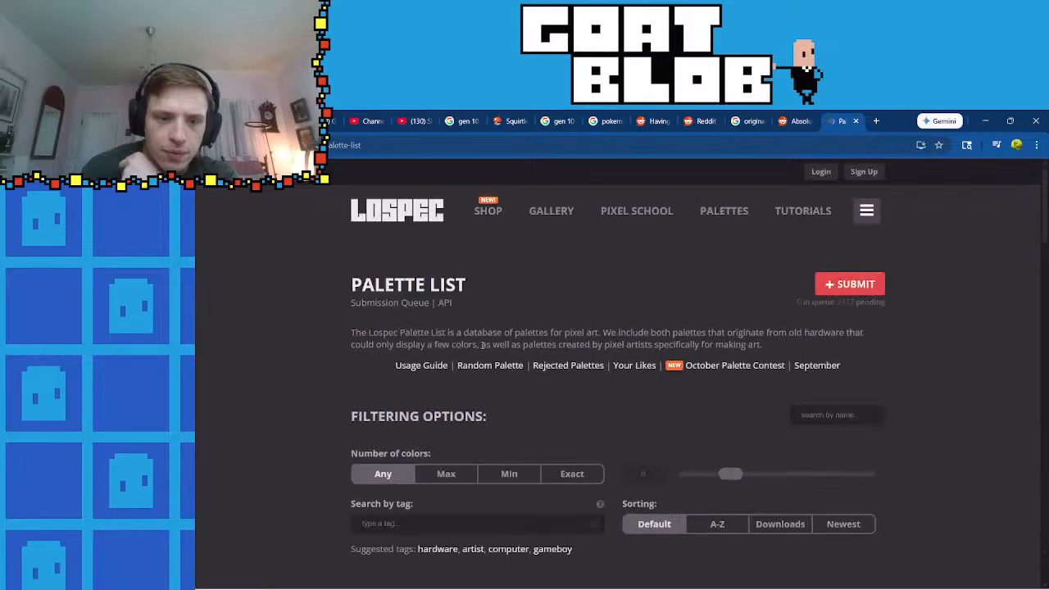
scroll(366, 408, down, 1)
text(pokemon)
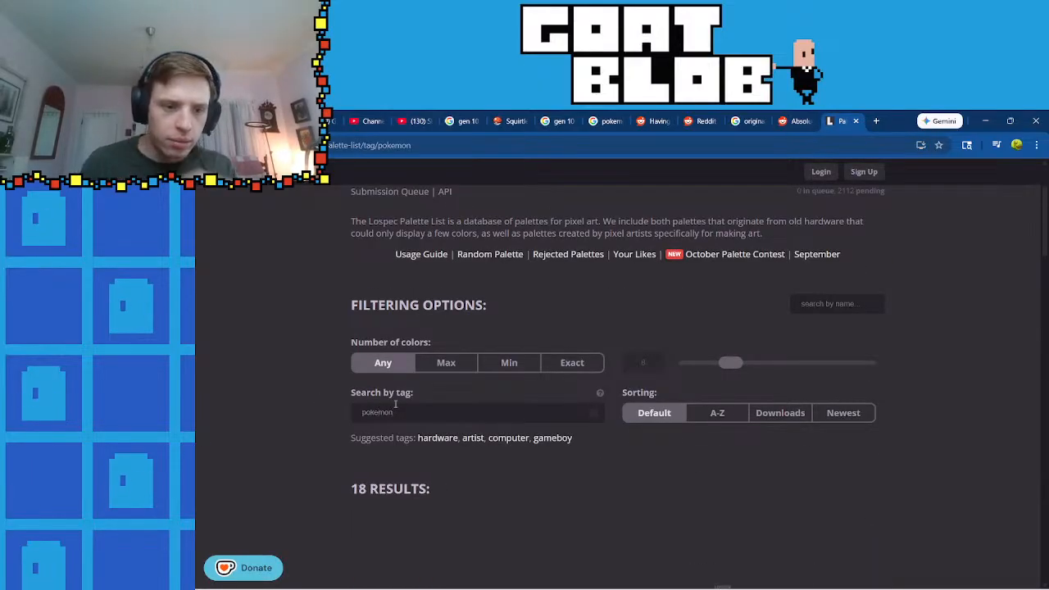
- Examine the Pokemon-tagged palettes on Lospec, comparing their colours and example artwork
scroll(318, 439, down, 2)
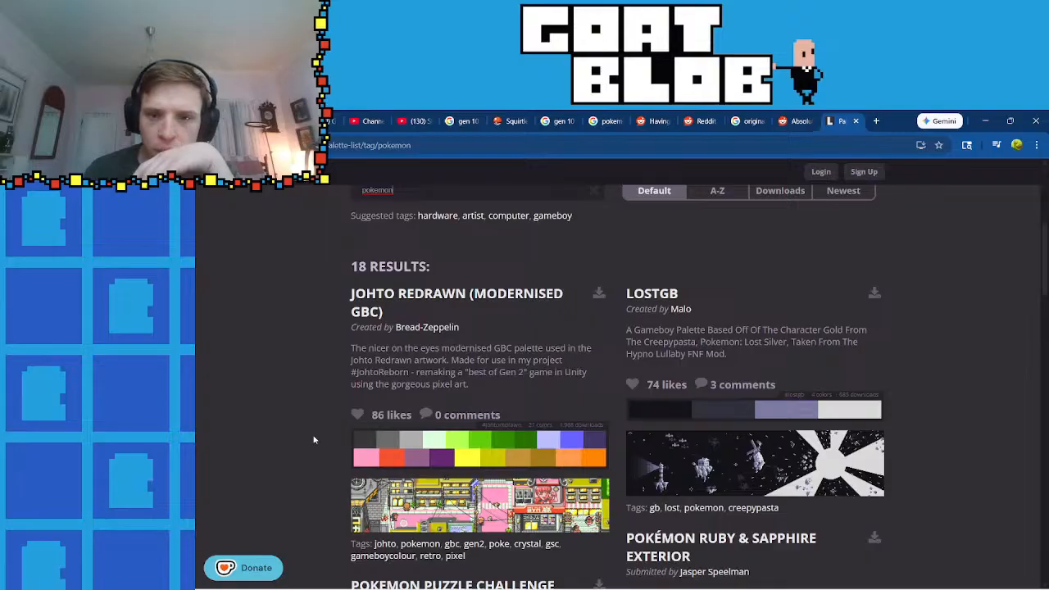
scroll(313, 440, down, 4)
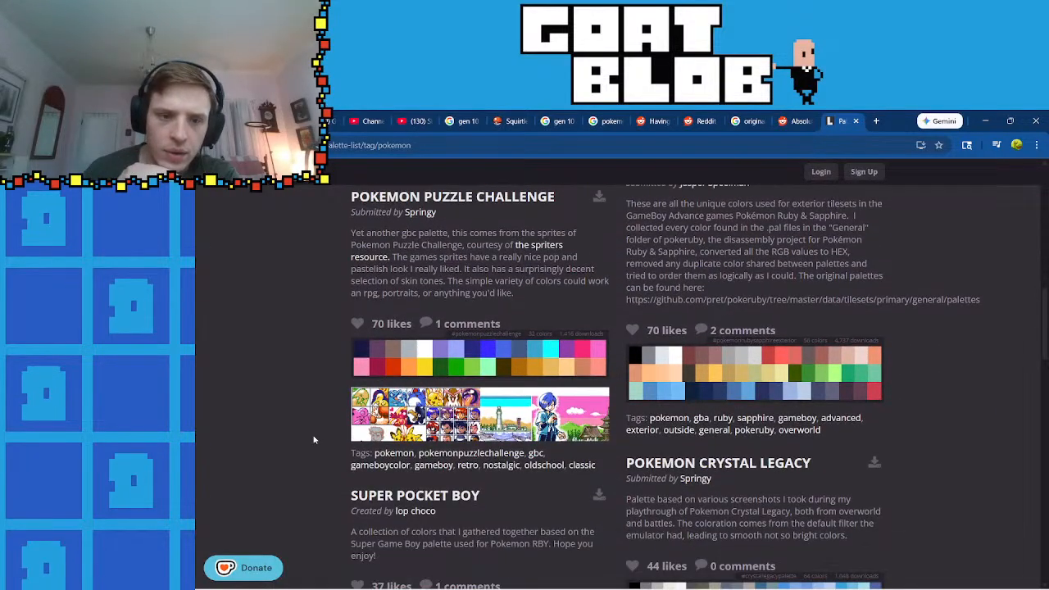
scroll(313, 440, up, 1)
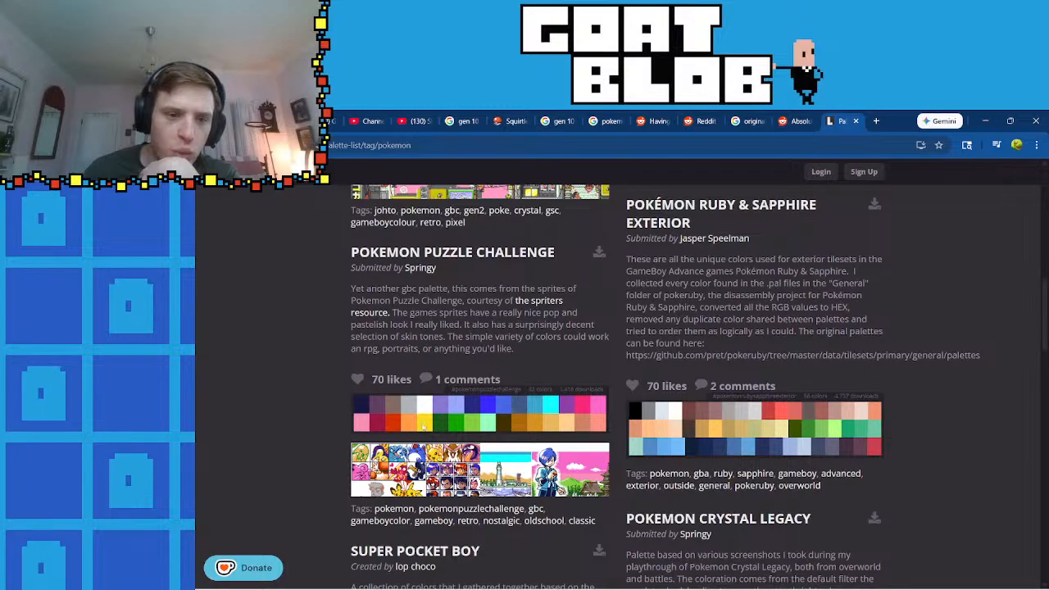
scroll(312, 433, down, 2)
scroll(298, 425, down, 2)
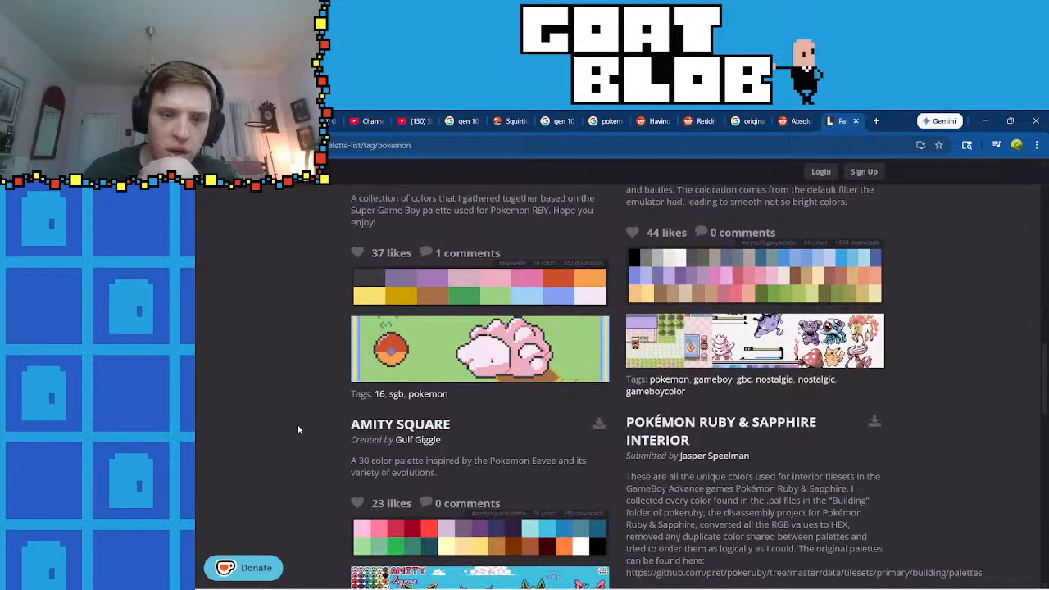
scroll(524, 358, up, 2)
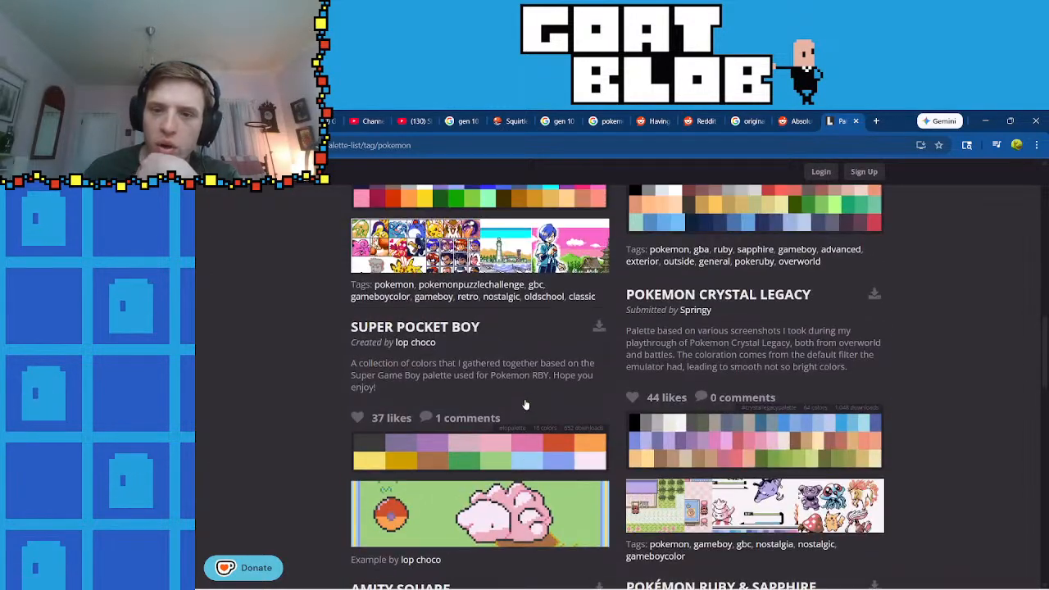
scroll(522, 403, down, 3)
scroll(526, 403, down, 1)
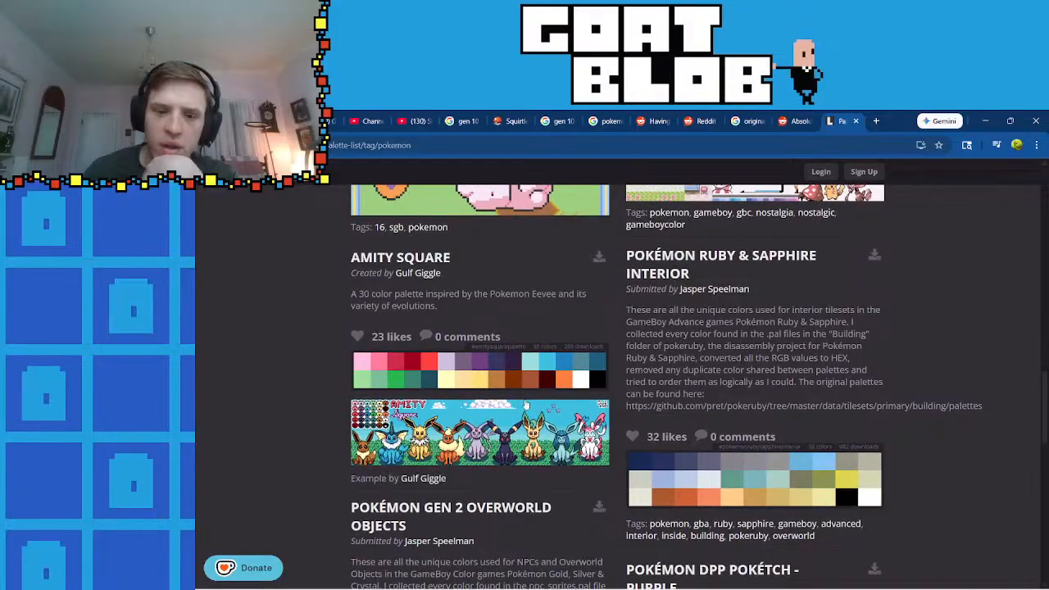
scroll(525, 404, down, 5)
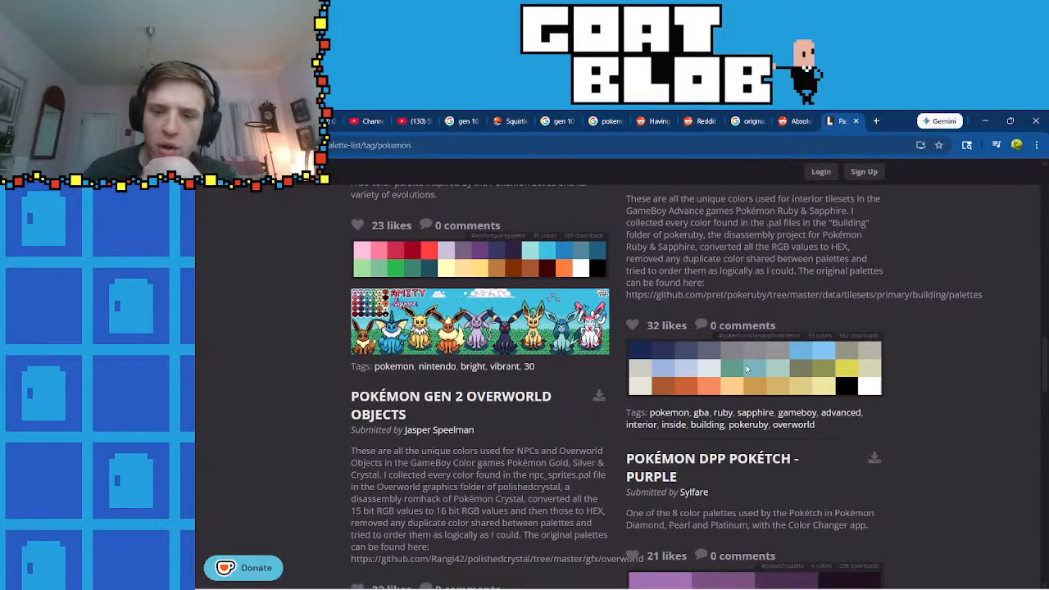
scroll(330, 385, down, 3)
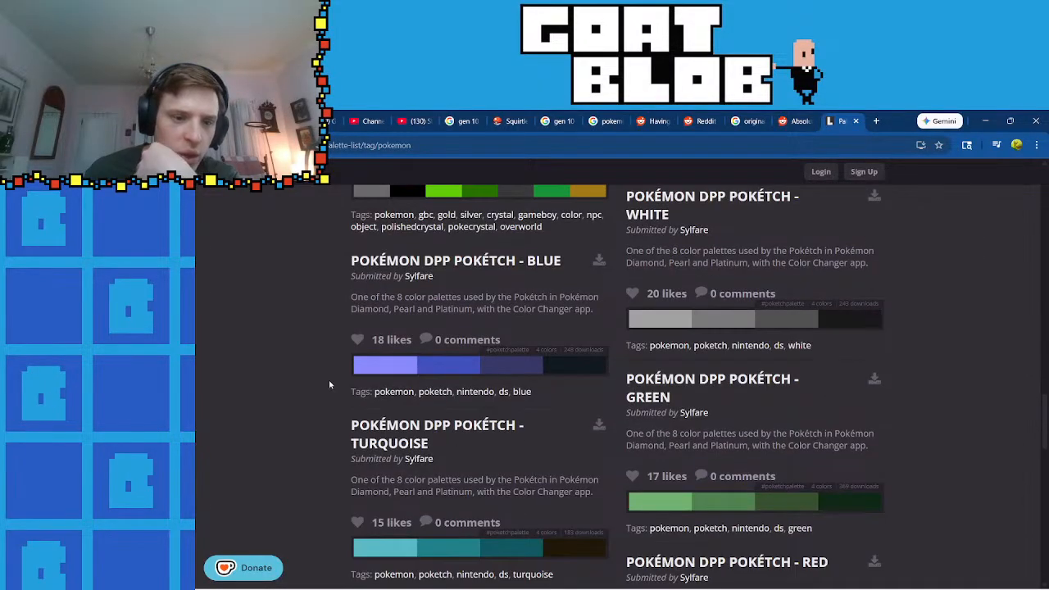
scroll(329, 385, down, 3)
scroll(329, 384, down, 1)
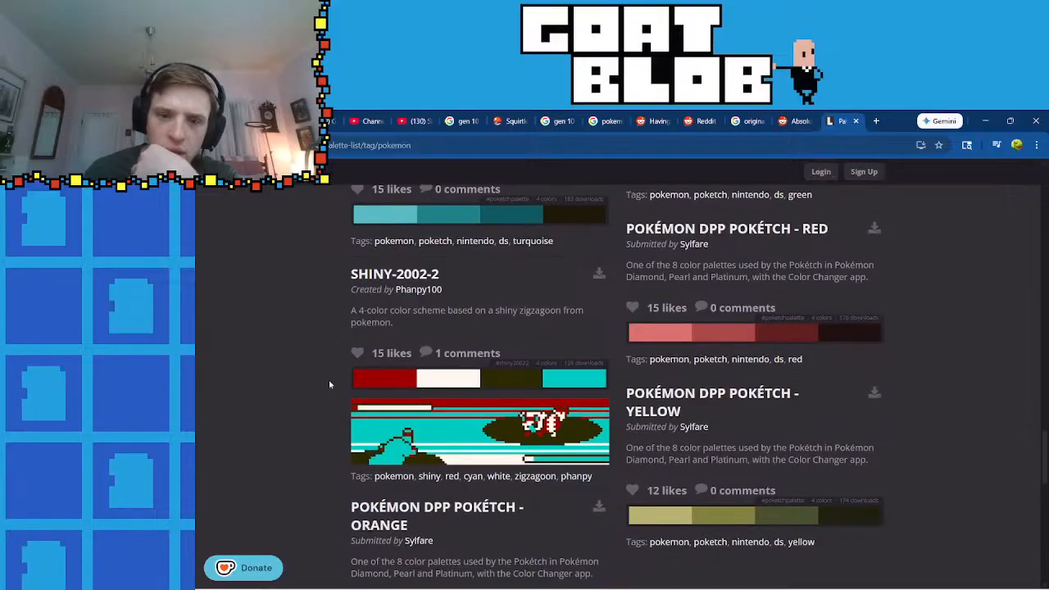
scroll(329, 385, down, 4)
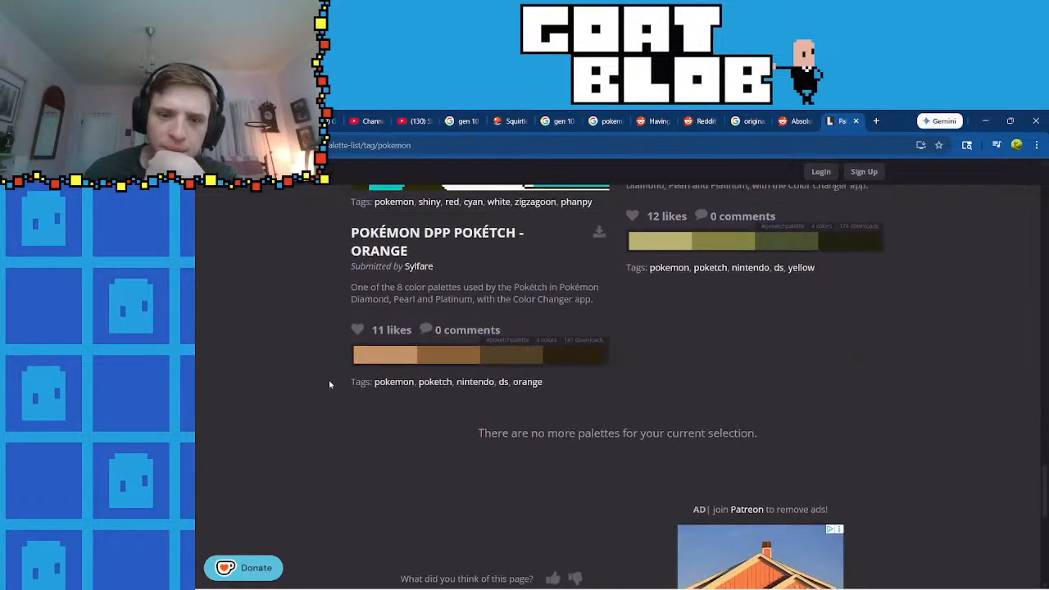
scroll(329, 384, up, 6)
scroll(329, 380, up, 6)
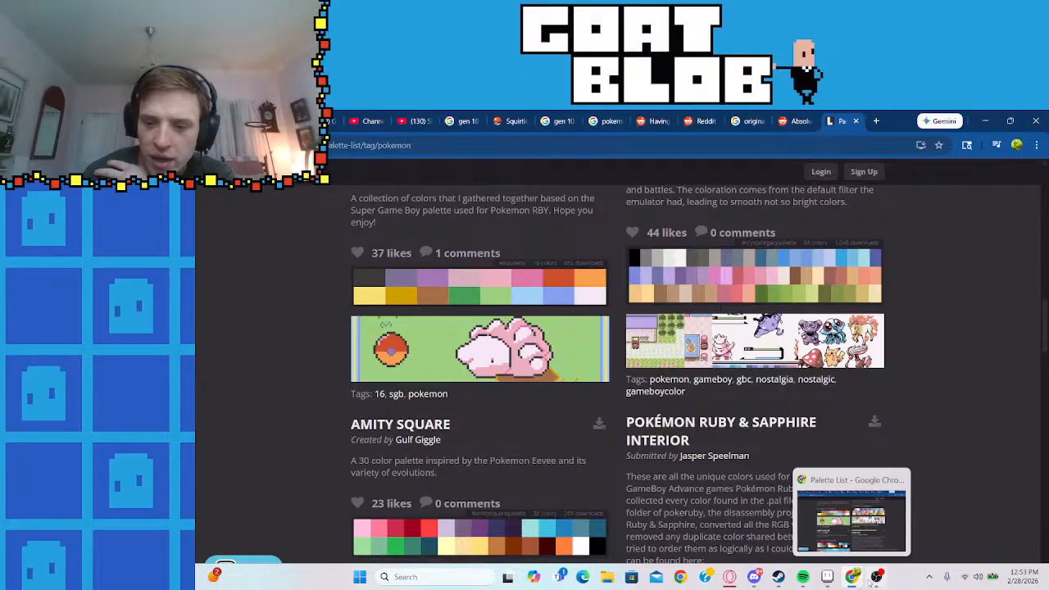
- Switch to Aseprite and look through the palette presets for a fitting Pokémon-style palette, then close the list
click(827, 576)
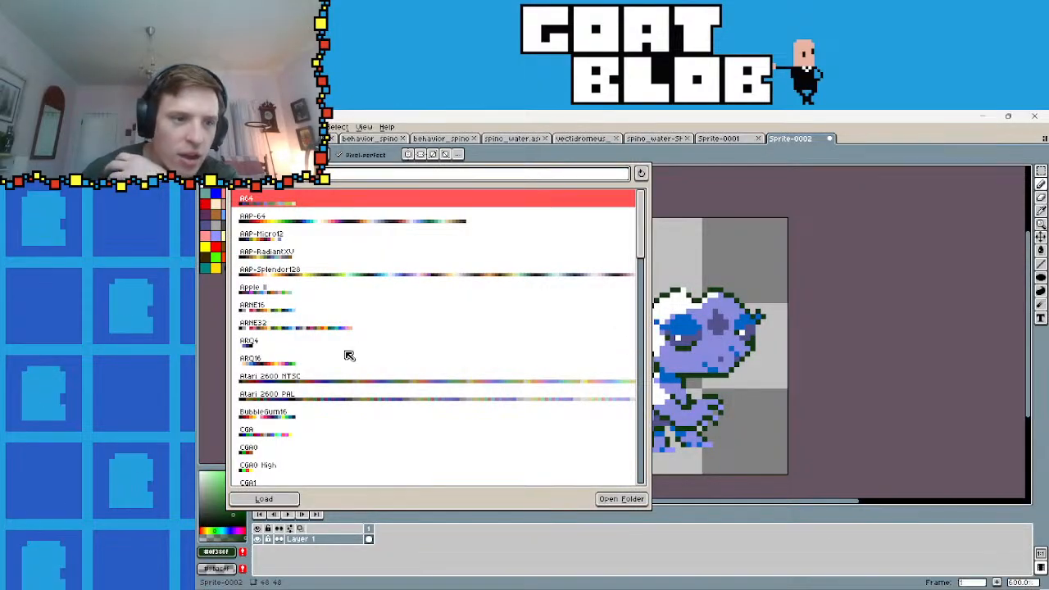
scroll(325, 358, down, 6)
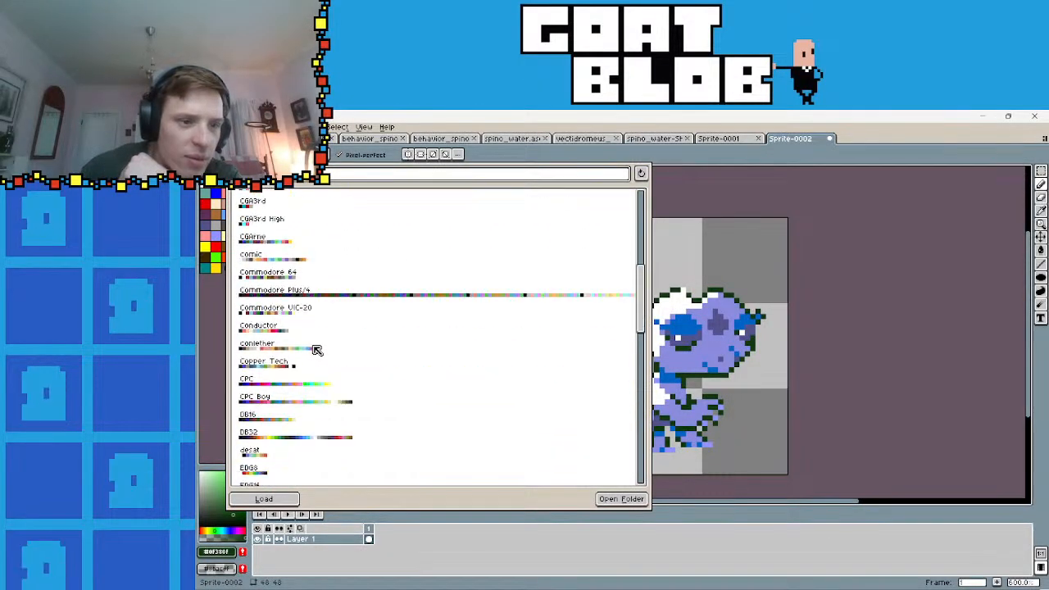
scroll(318, 350, down, 3)
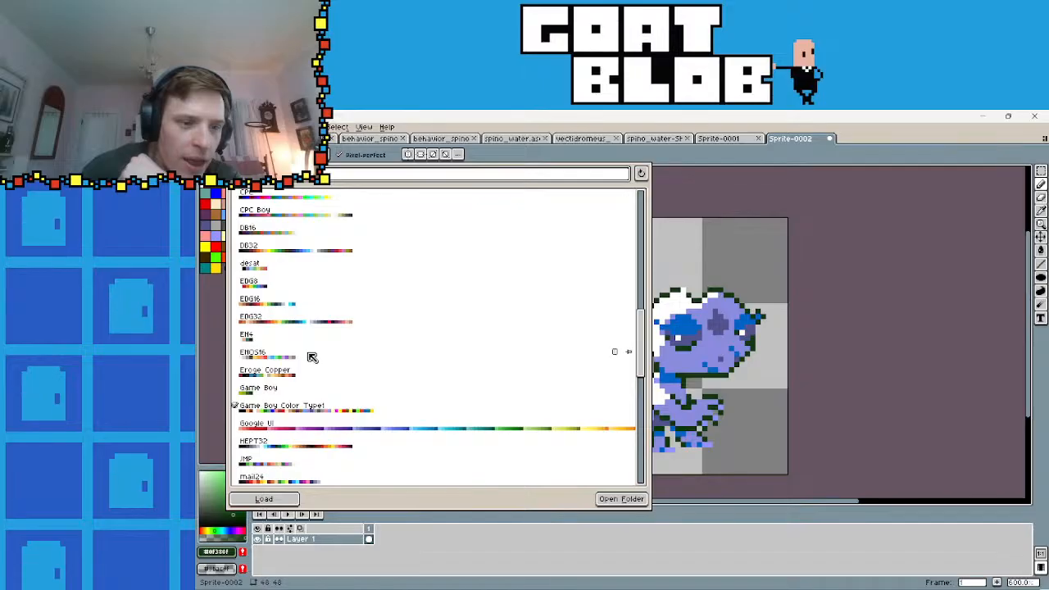
scroll(387, 394, down, 2)
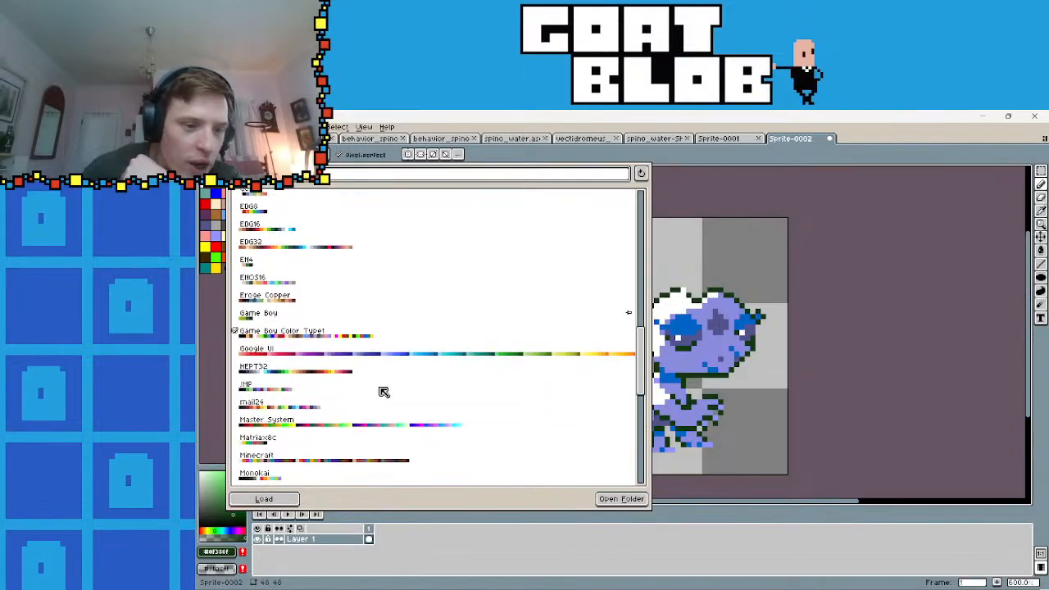
scroll(388, 392, down, 4)
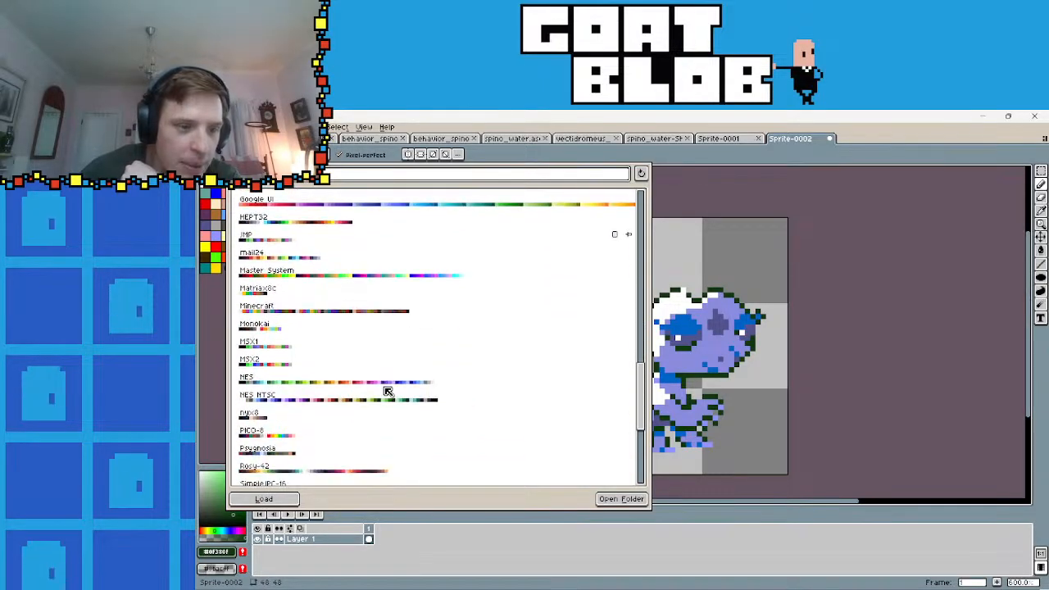
scroll(389, 392, down, 4)
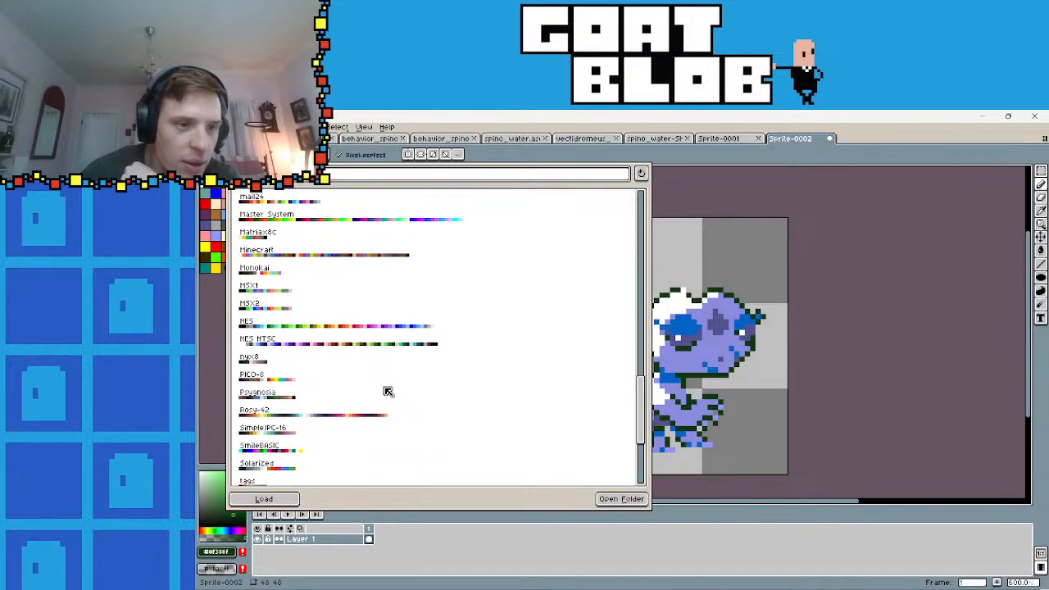
scroll(388, 392, down, 3)
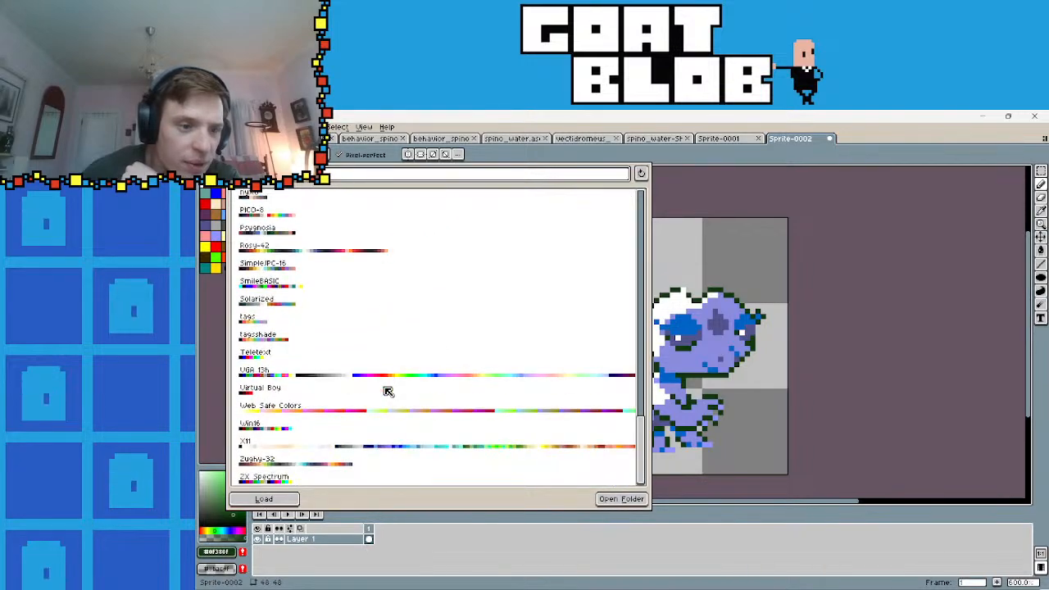
scroll(385, 391, up, 12)
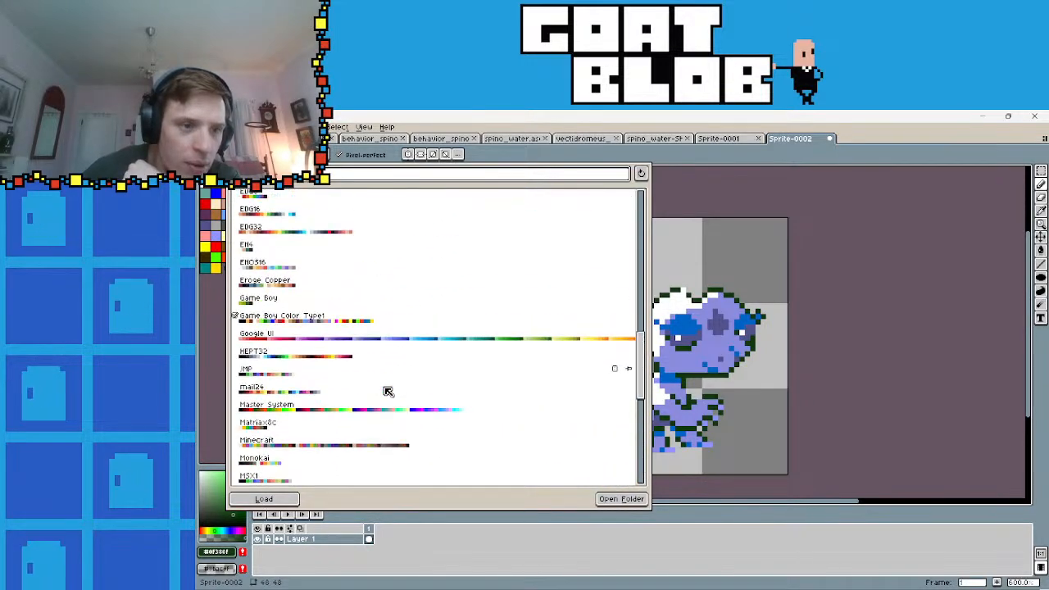
scroll(344, 388, up, 1)
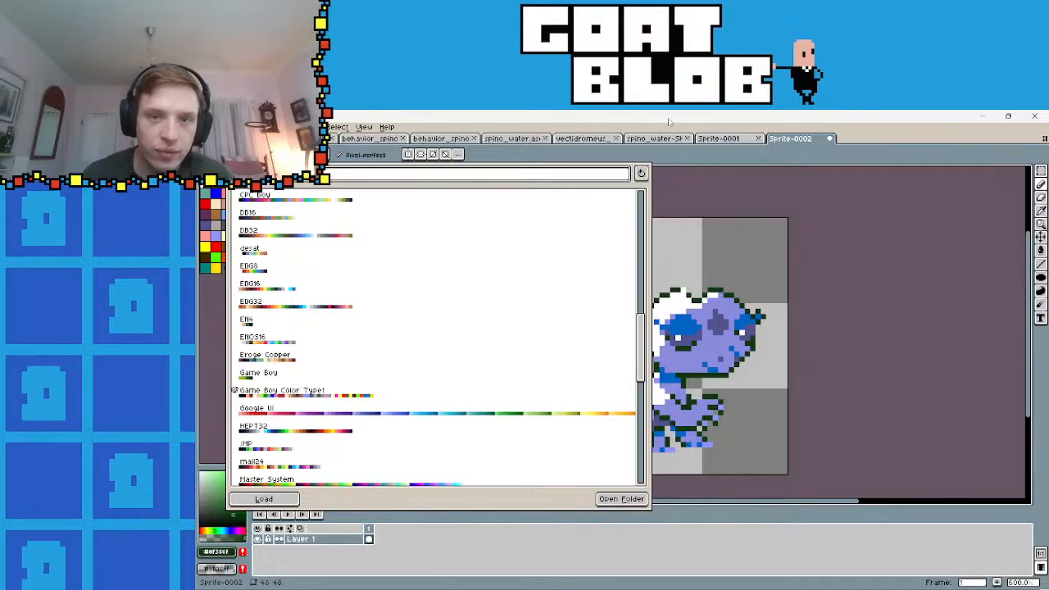
click(694, 157)
- Sample the purple of the creature's face, lighten it to a pale lavender and ready the Paint Bucket
scroll(665, 397, up, 2)
click(1040, 211)
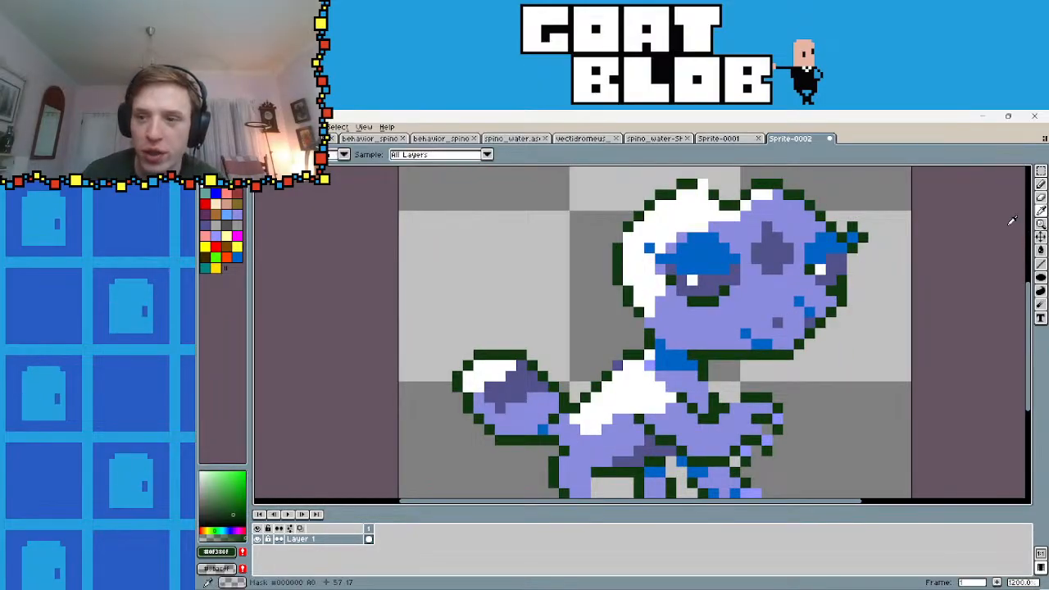
click(762, 288)
click(220, 471)
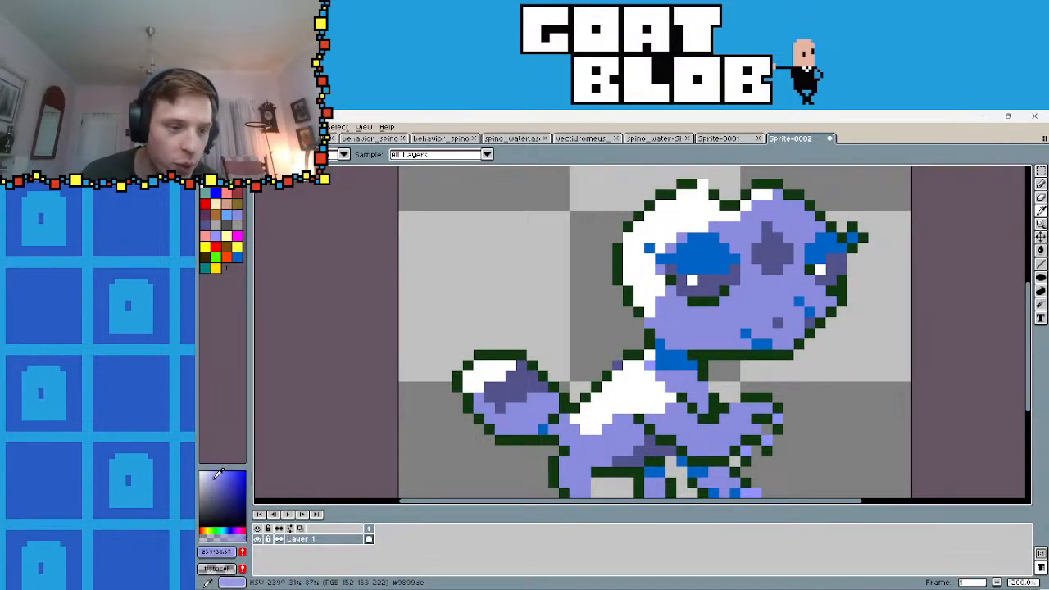
click(1041, 250)
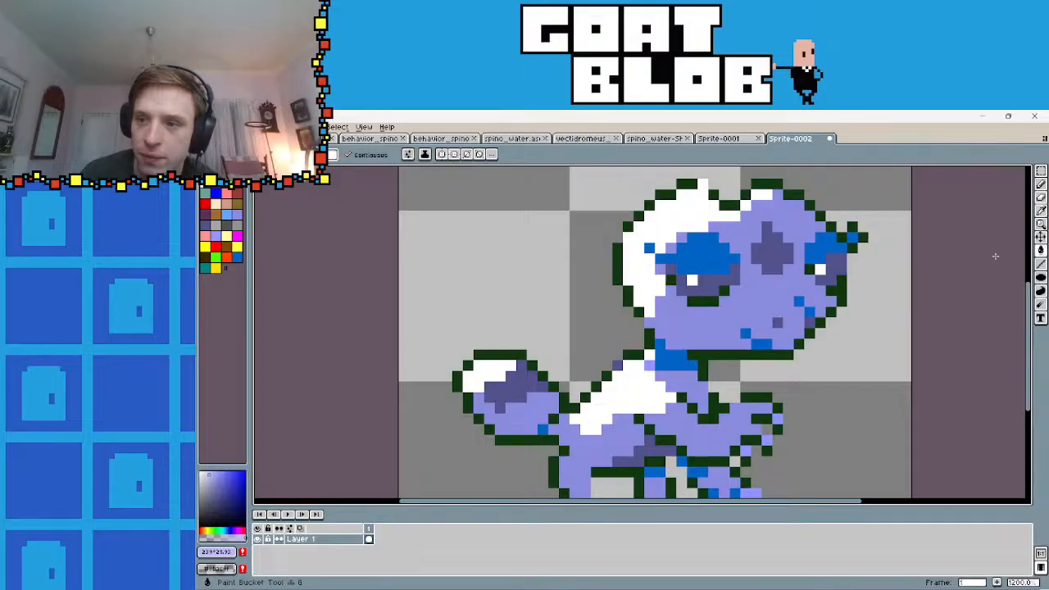
- Try filling the creature's face with the pale lavender and undo the fill
click(697, 326)
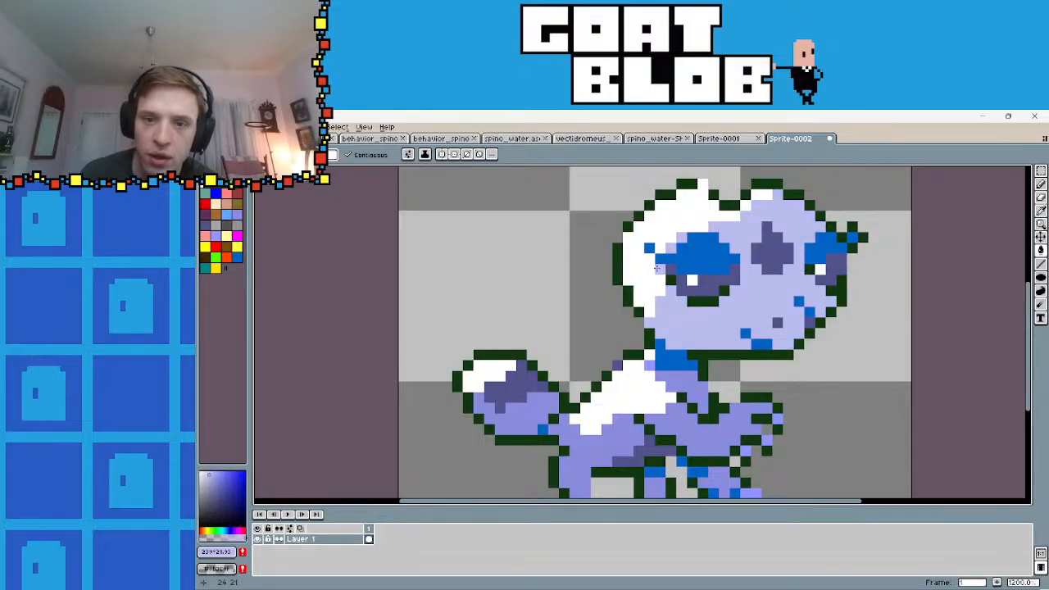
key(ctrl+z)
key(ctrl+z)
key(ctrl+z)
key(ctrl+z)
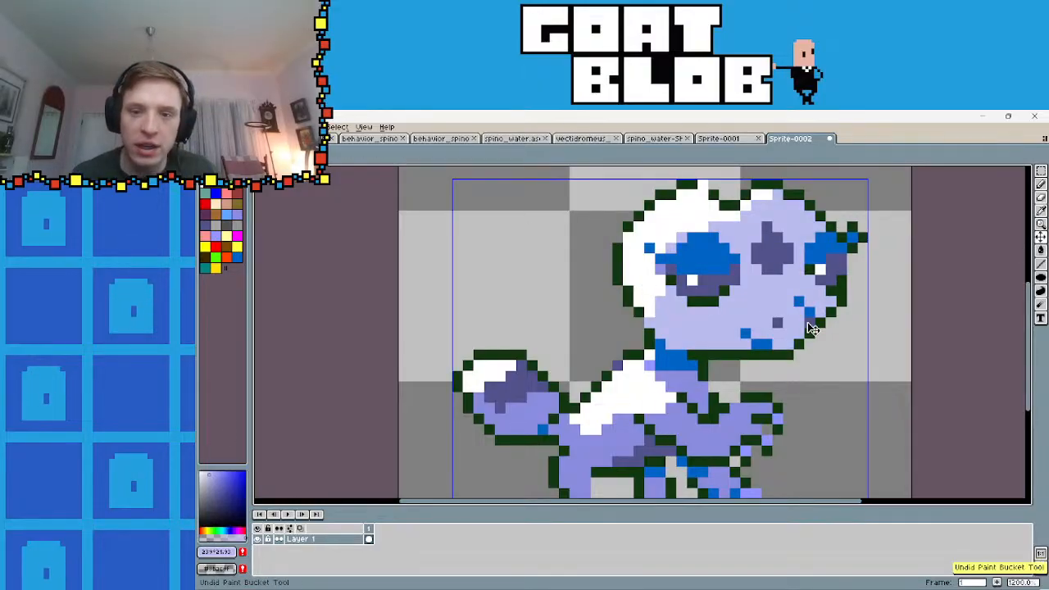
- Fill the white highlights on the creature's head, back and tail tip with the pale lavender
click(662, 241)
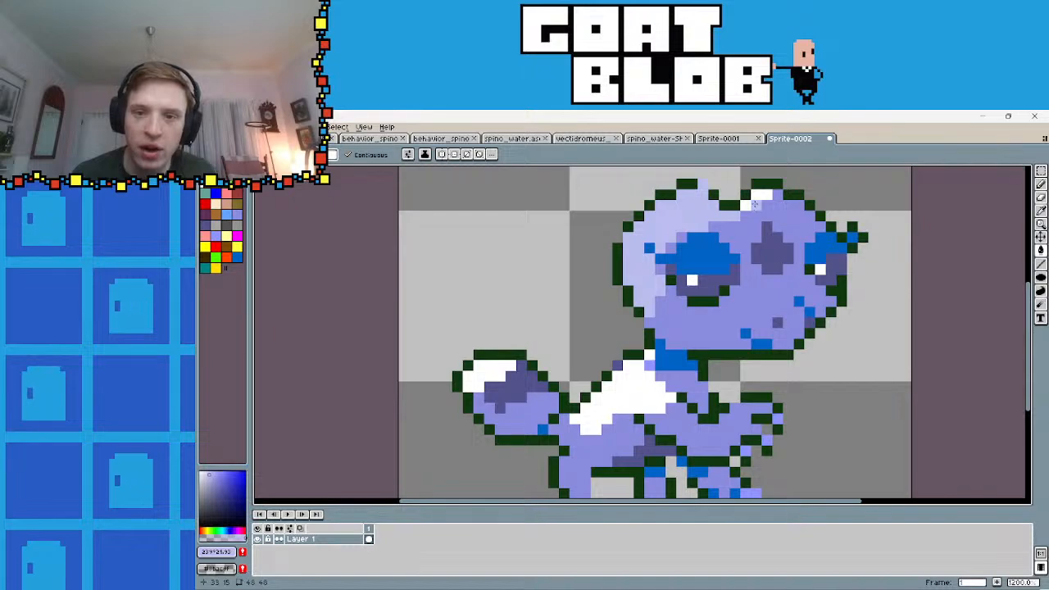
click(648, 355)
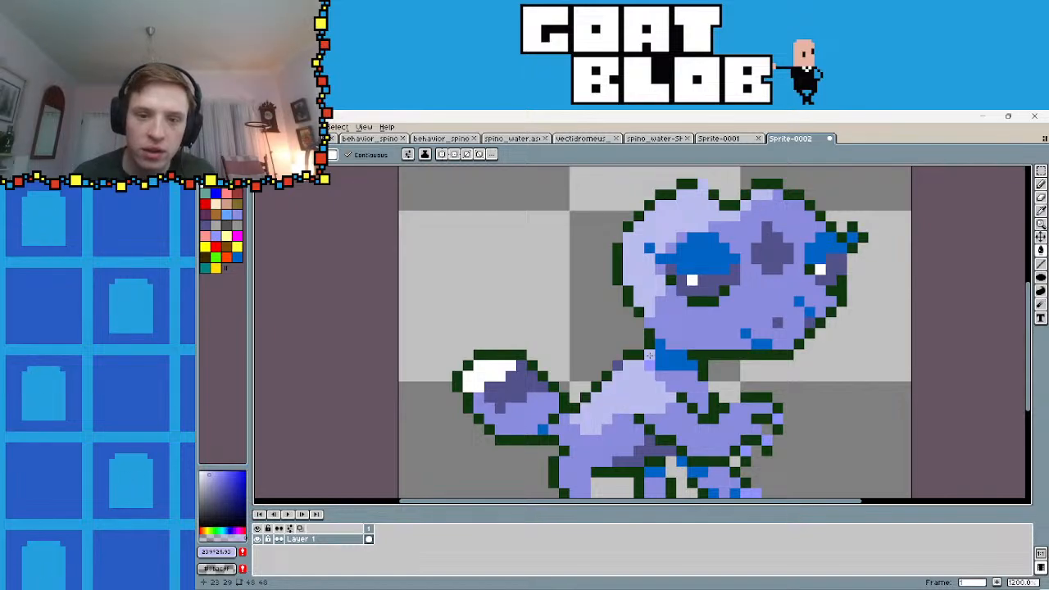
click(497, 376)
scroll(661, 380, down, 5)
scroll(677, 385, up, 2)
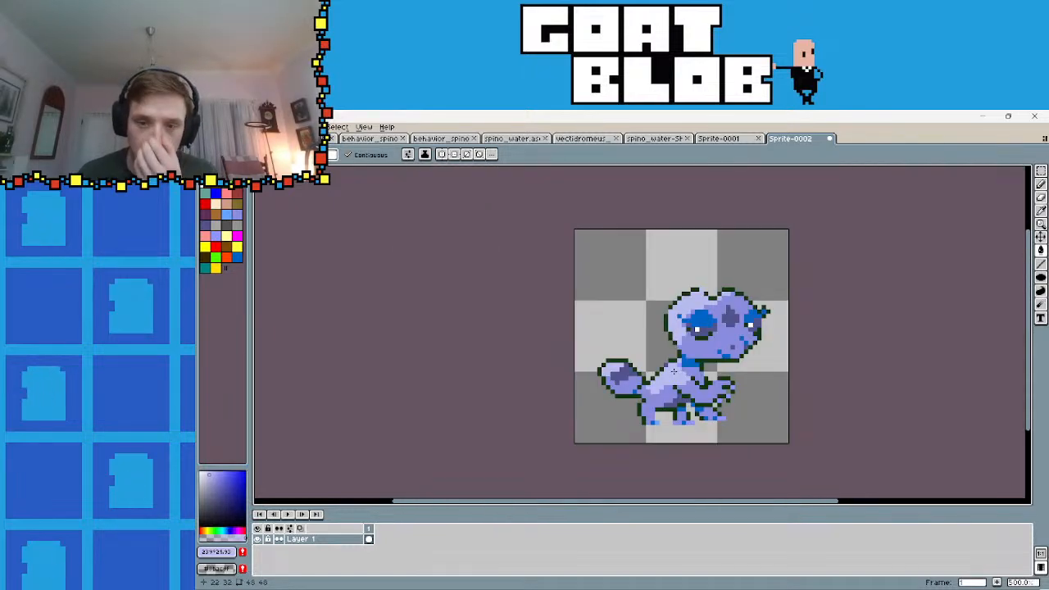
- Try a pinkish lavender fill on the creature's face, followed by a slightly darker shade of it, and compare the effect
scroll(674, 371, up, 2)
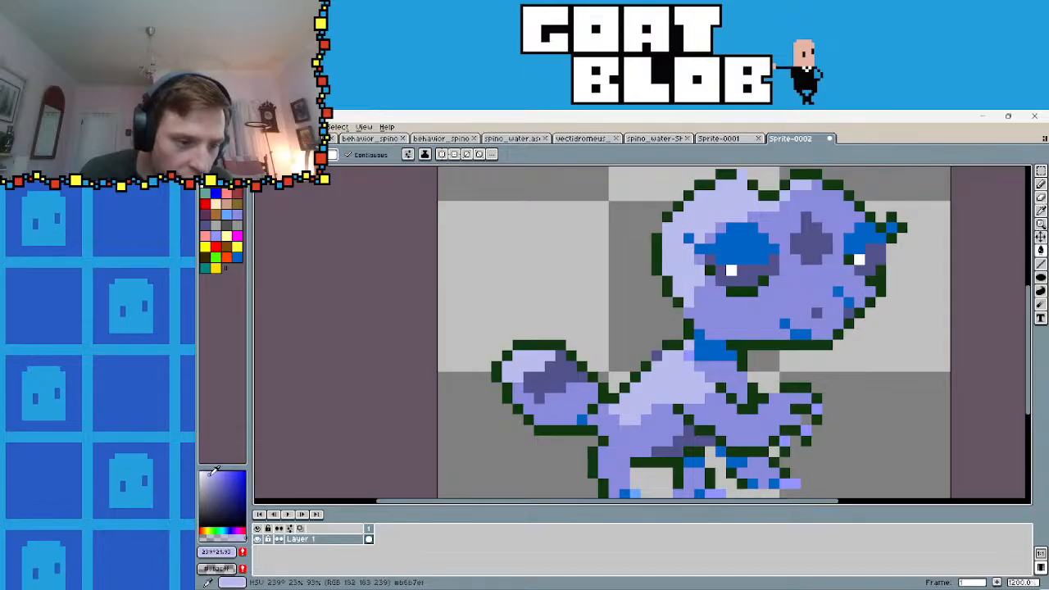
click(211, 478)
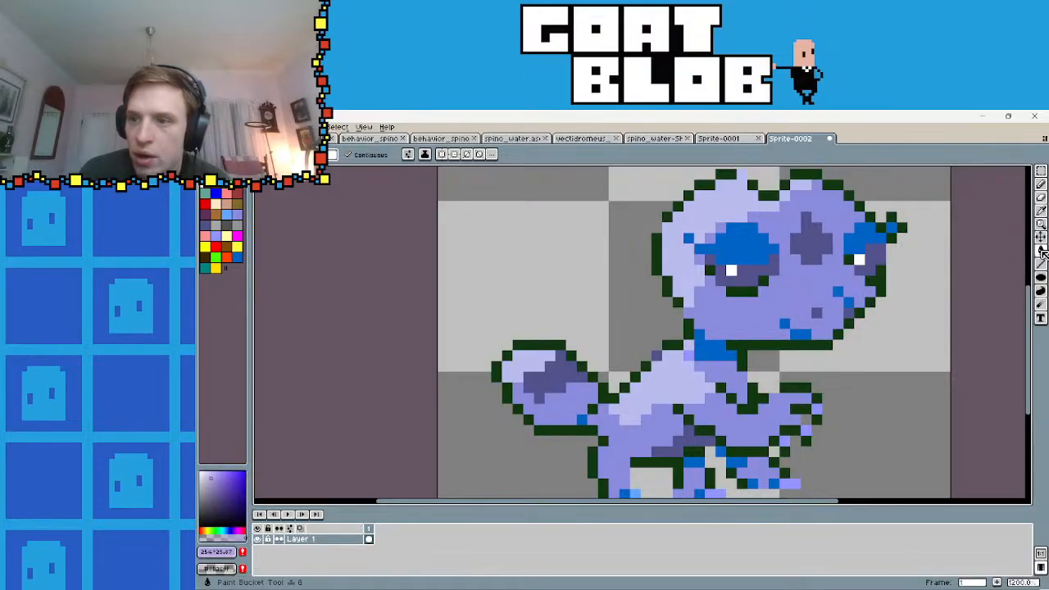
click(793, 296)
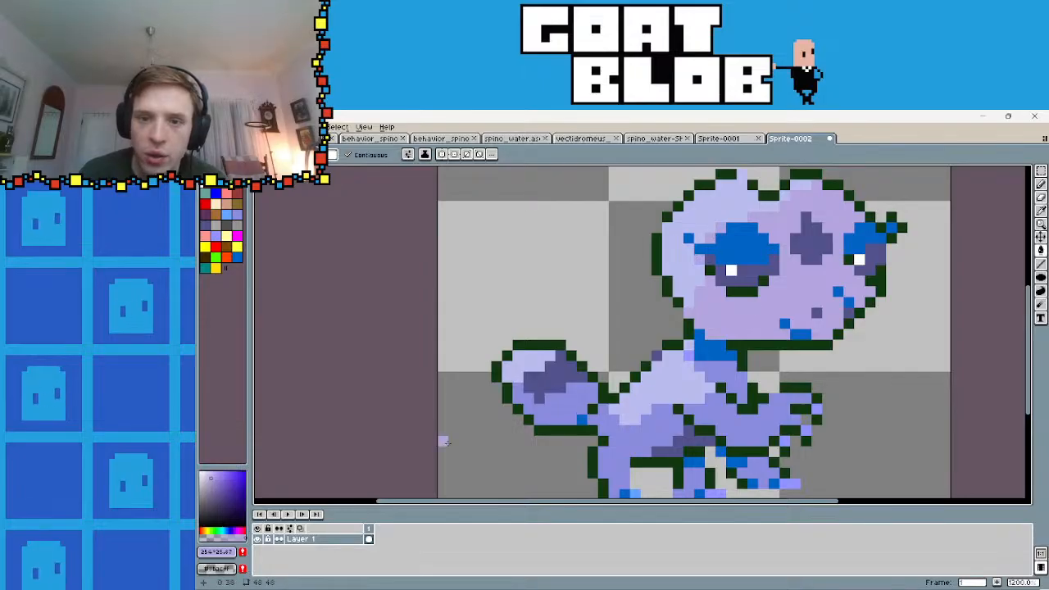
click(218, 477)
click(769, 322)
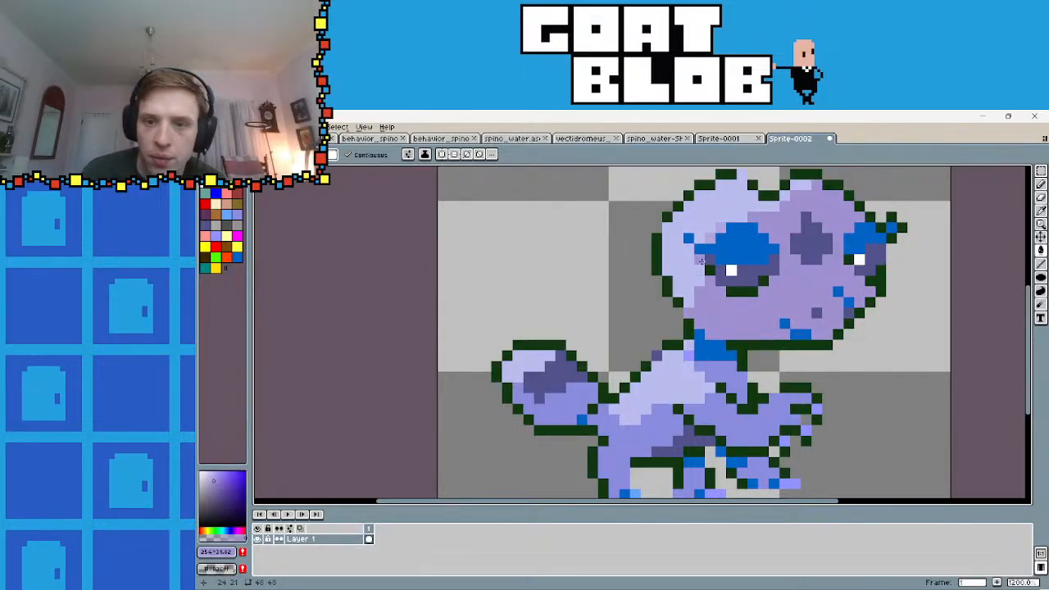
scroll(699, 326, down, 3)
scroll(705, 344, up, 3)
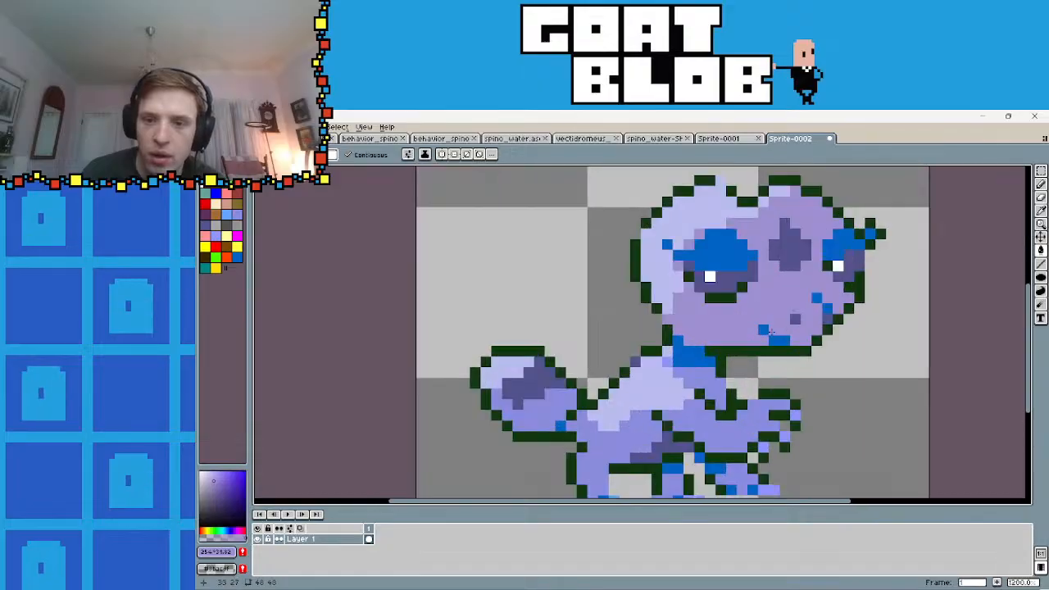
scroll(711, 364, down, 3)
scroll(711, 364, down, 2)
scroll(679, 394, up, 3)
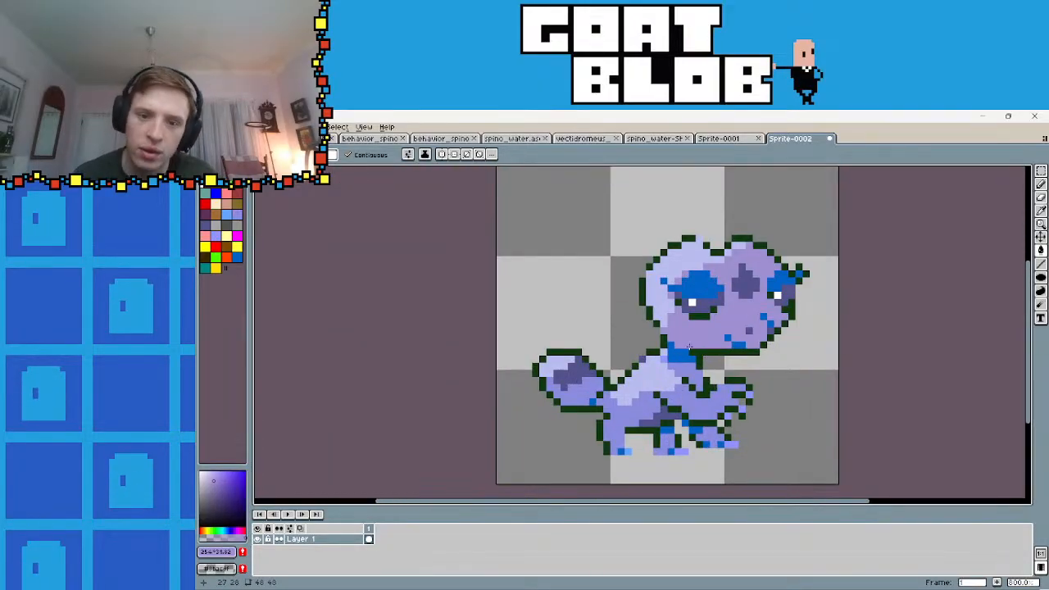
- Try an even darker, muted purple fill on the creature's face and undo it
scroll(689, 347, up, 1)
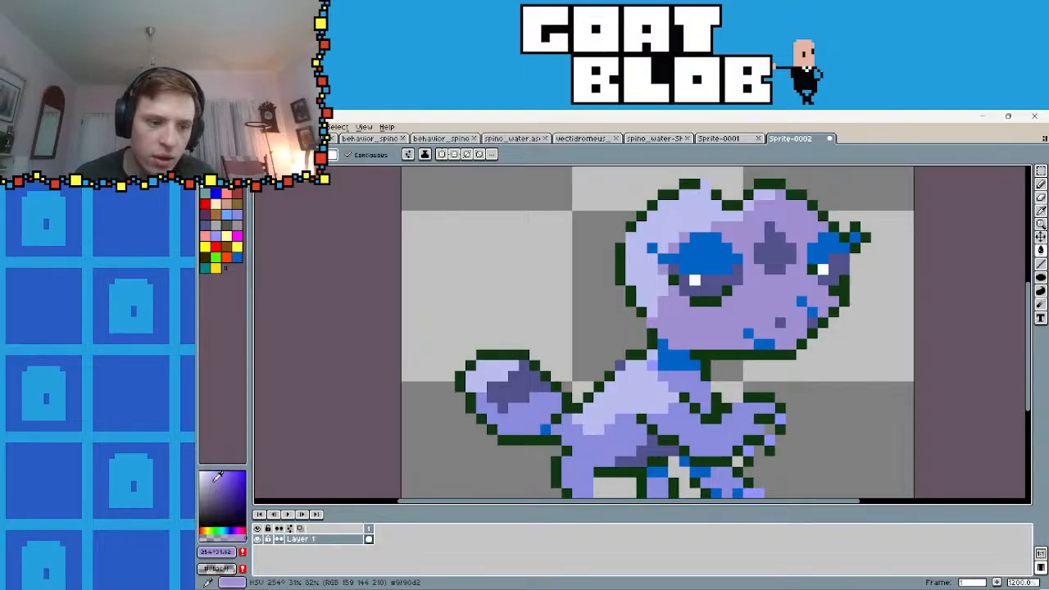
click(671, 326)
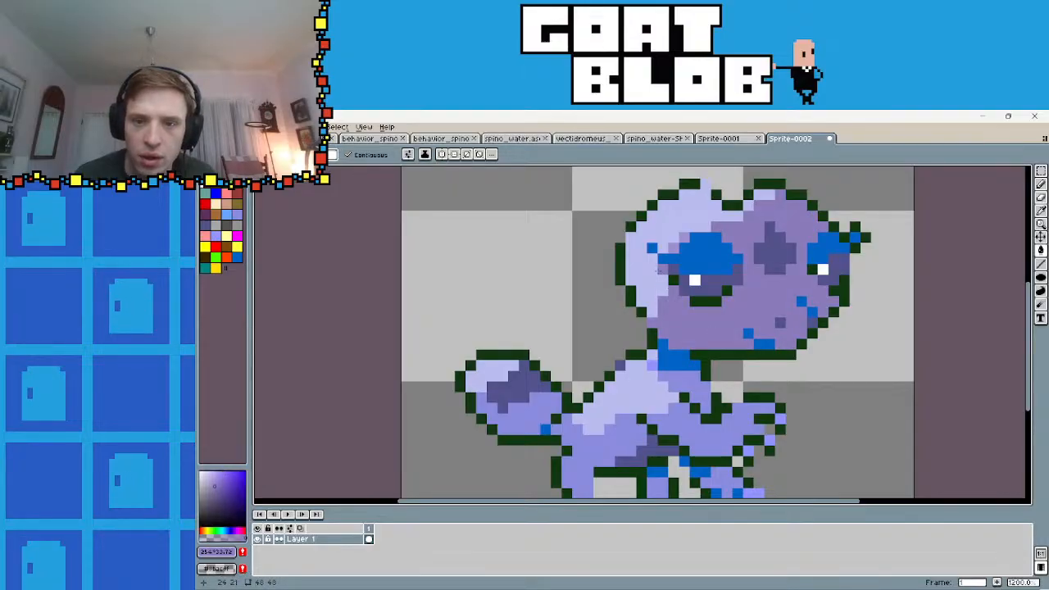
scroll(683, 240, down, 3)
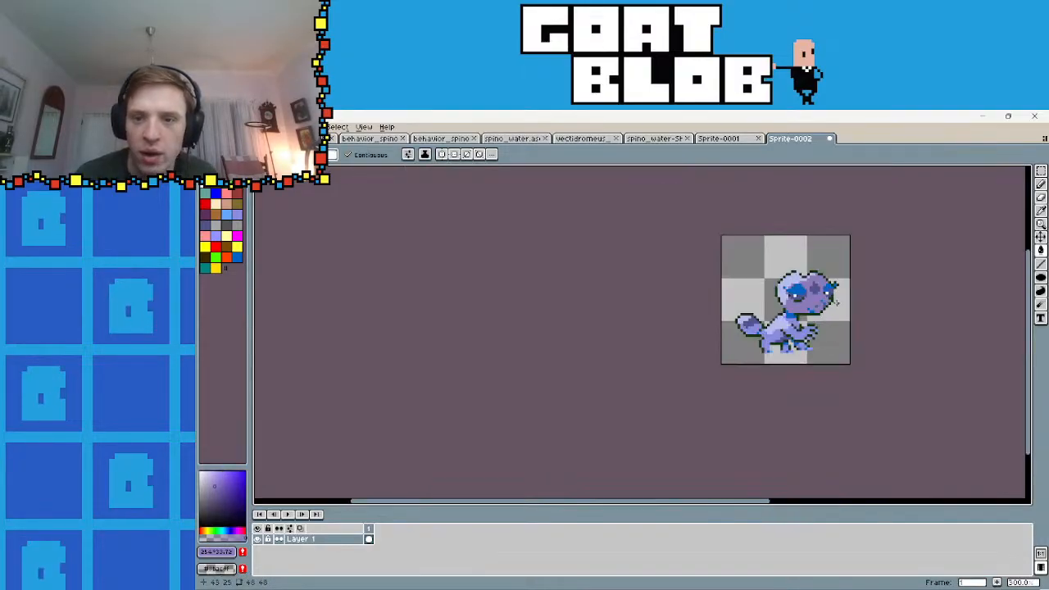
scroll(877, 339, up, 1)
key(ctrl+z)
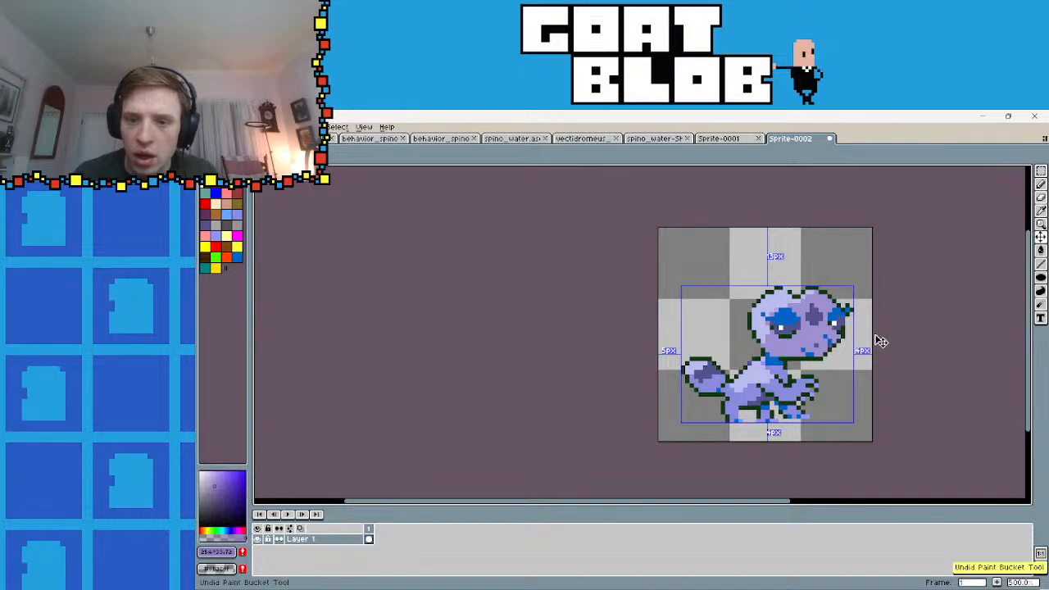
- Sample the purple of the creature's body and fill the face with it to match
scroll(782, 337, up, 3)
alt+click(694, 466)
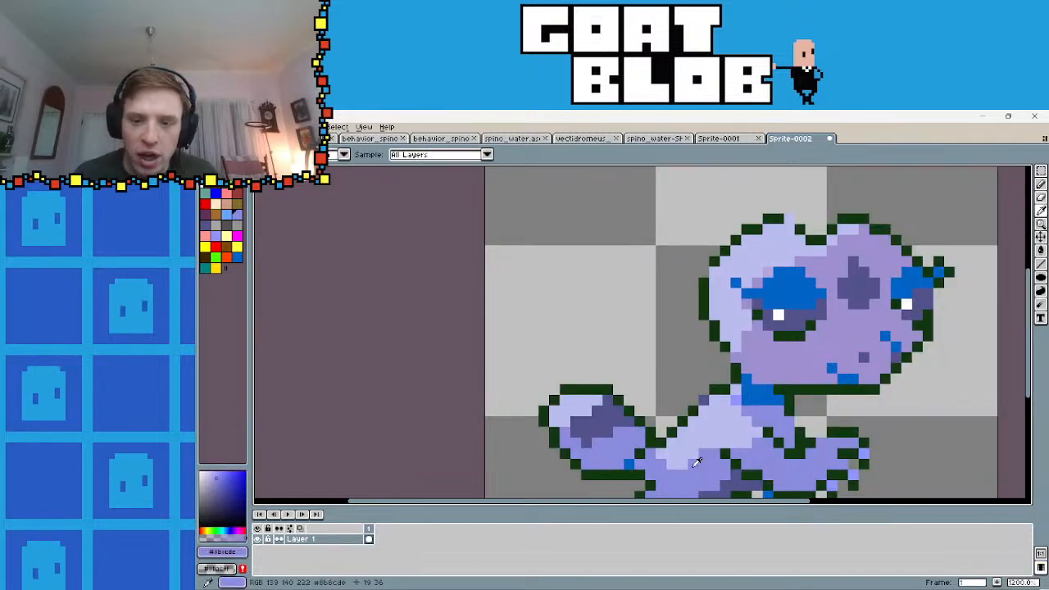
click(1041, 251)
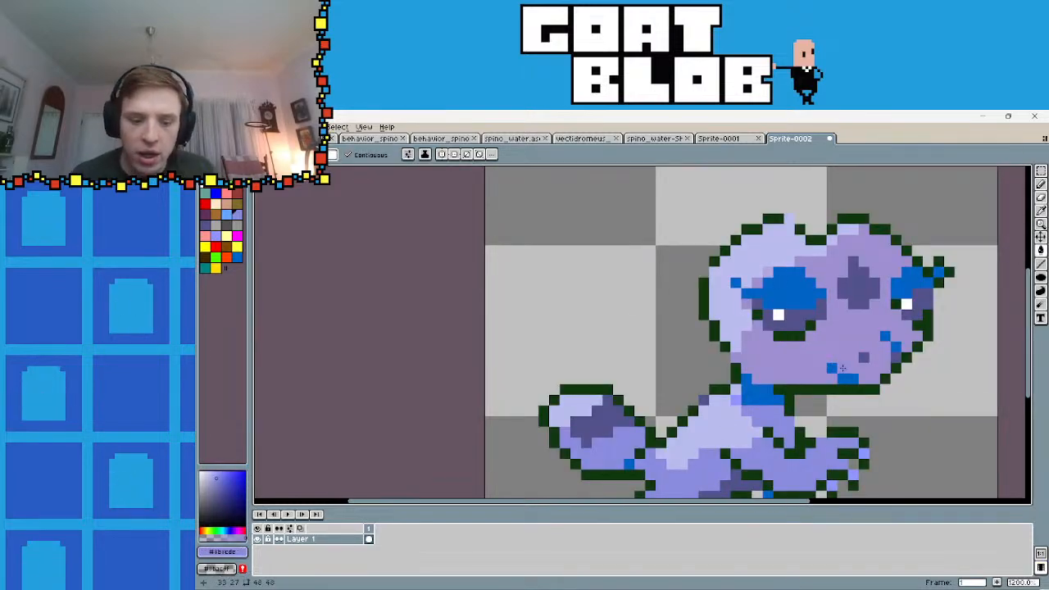
key(ctrl+z)
click(806, 361)
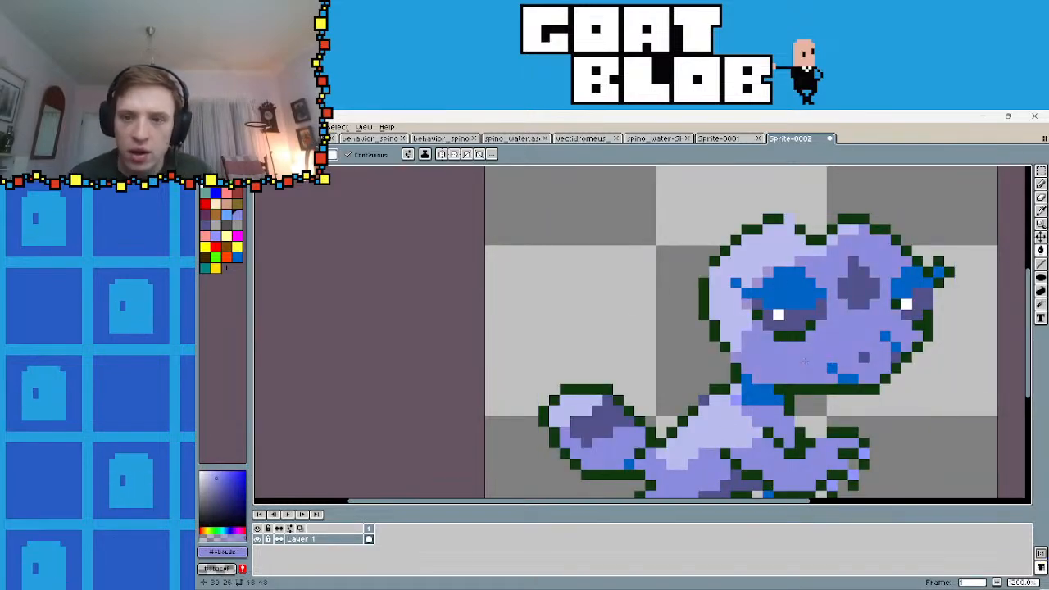
click(761, 273)
key(ctrl+z)
scroll(896, 287, down, 4)
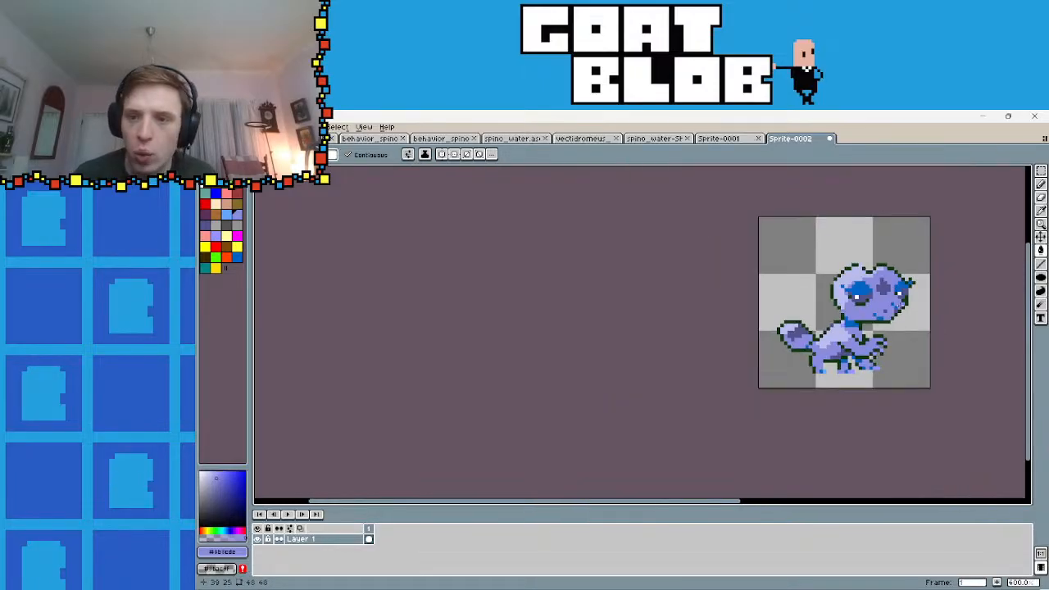
scroll(901, 303, down, 2)
scroll(823, 336, up, 2)
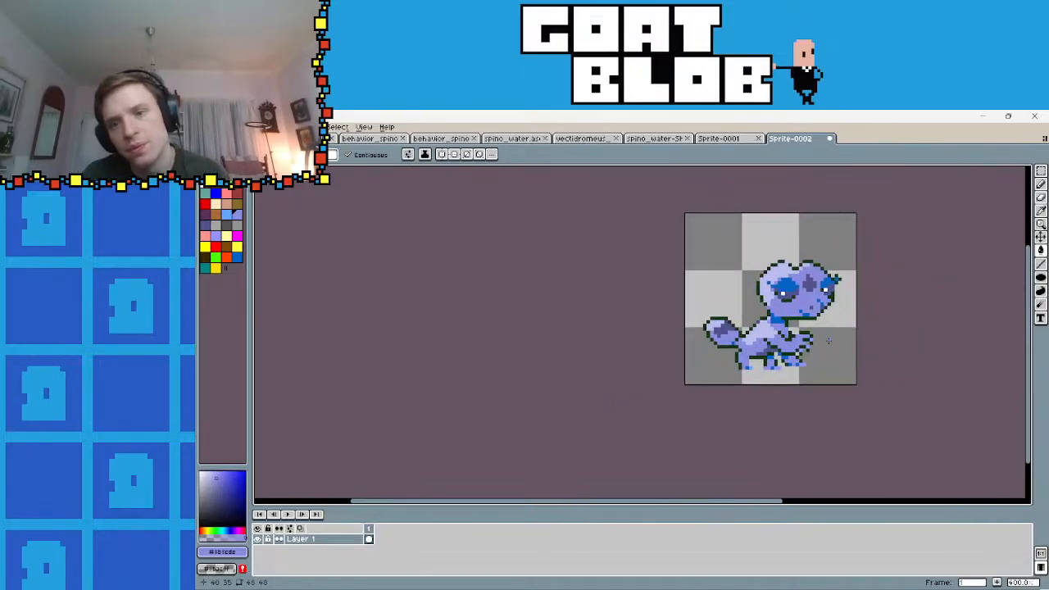
scroll(786, 292, up, 3)
scroll(792, 283, down, 3)
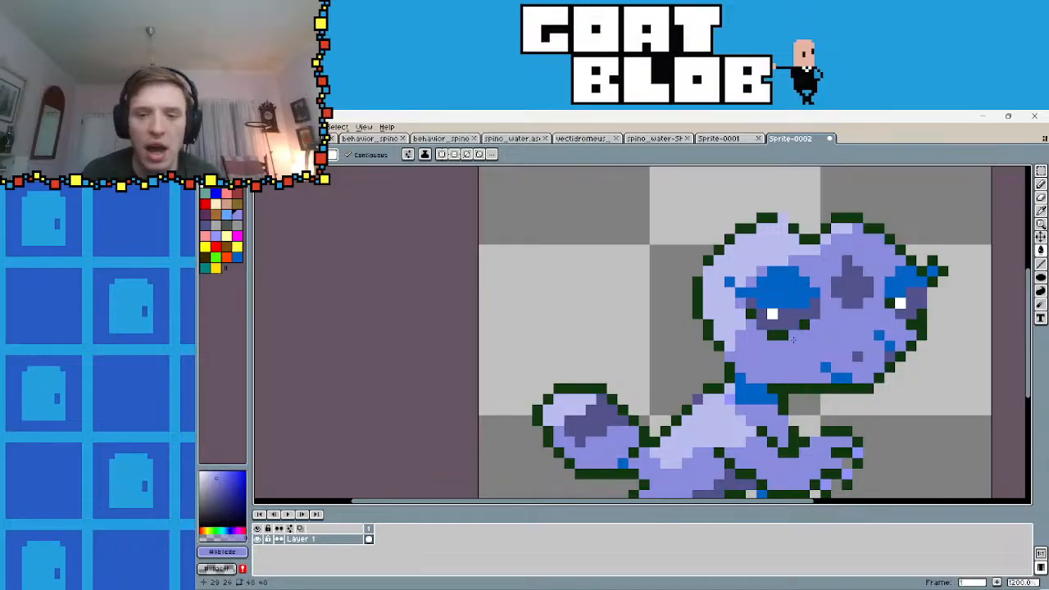
- Look through the Pokémon artwork, original sprite sheet and gen 10 starter images in the browser, then return to the sprite editor
click(852, 577)
click(798, 122)
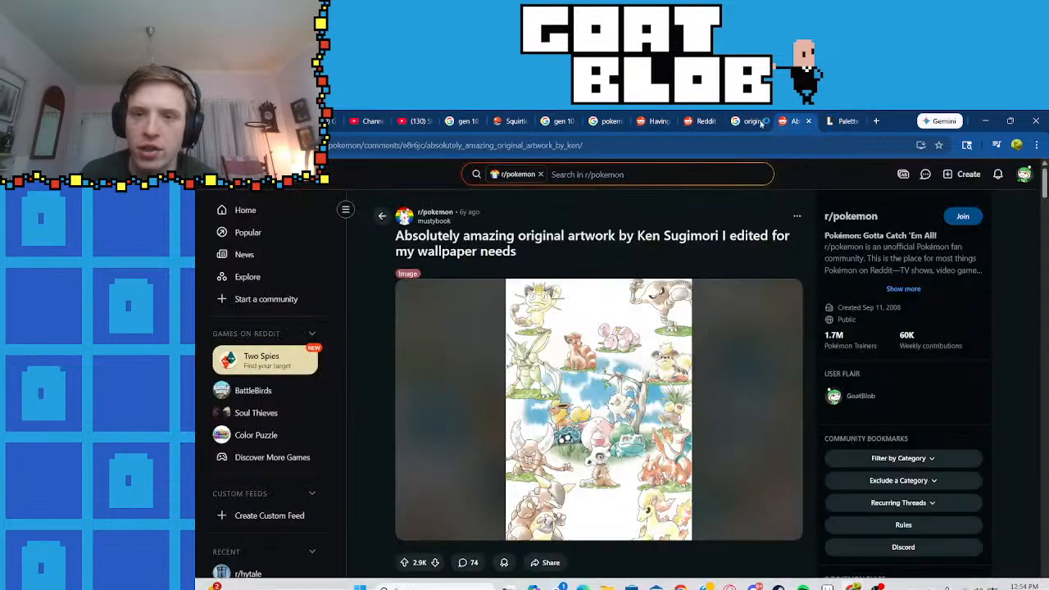
click(745, 121)
click(706, 121)
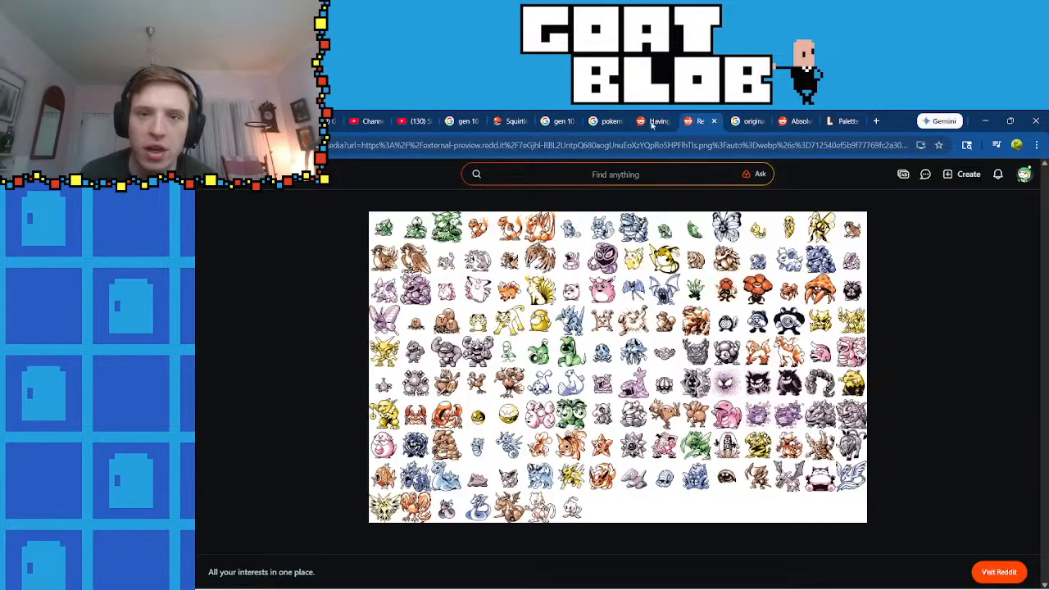
click(602, 122)
click(561, 121)
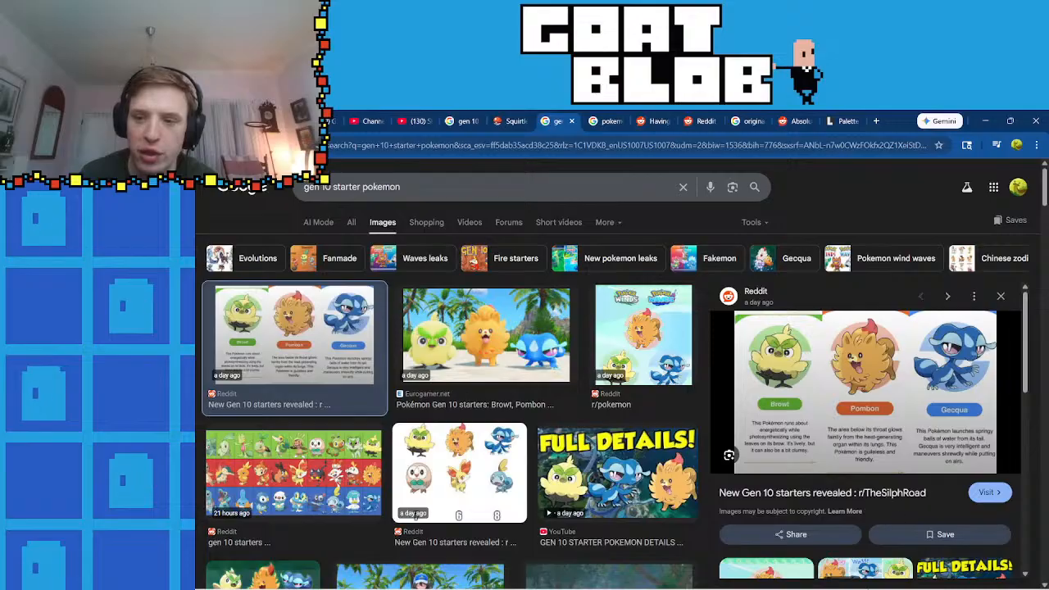
click(827, 577)
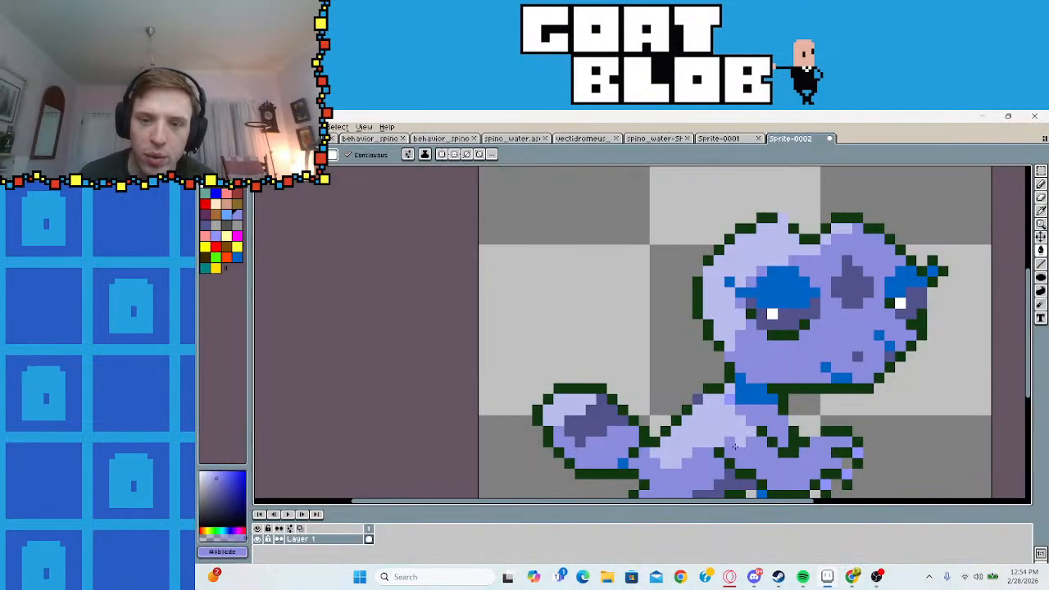
- Try a dark muted purple (palette index 20) fill on the creature's face and undo it
click(1040, 209)
click(817, 274)
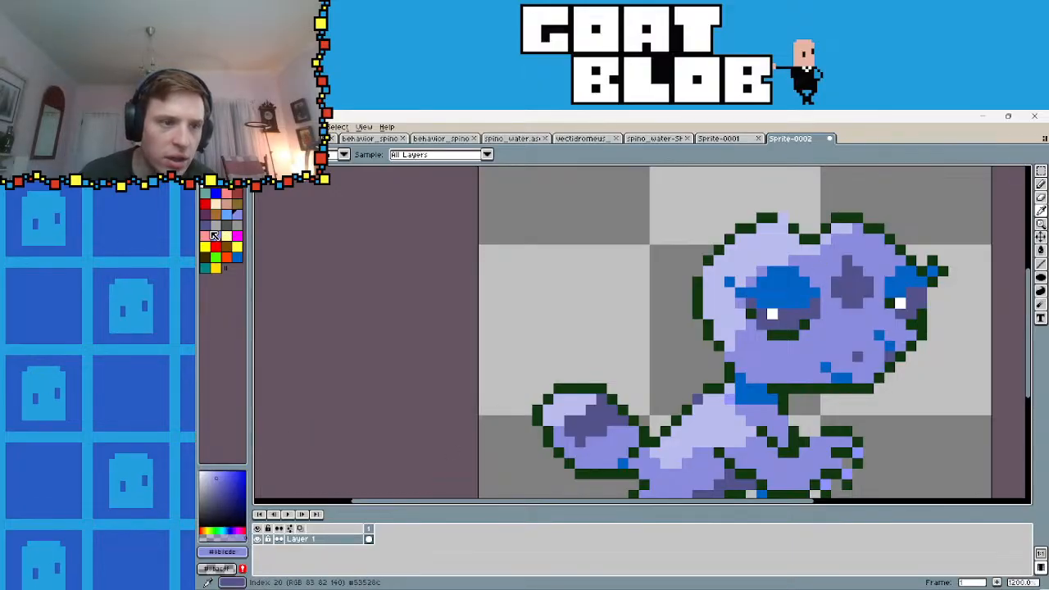
click(206, 225)
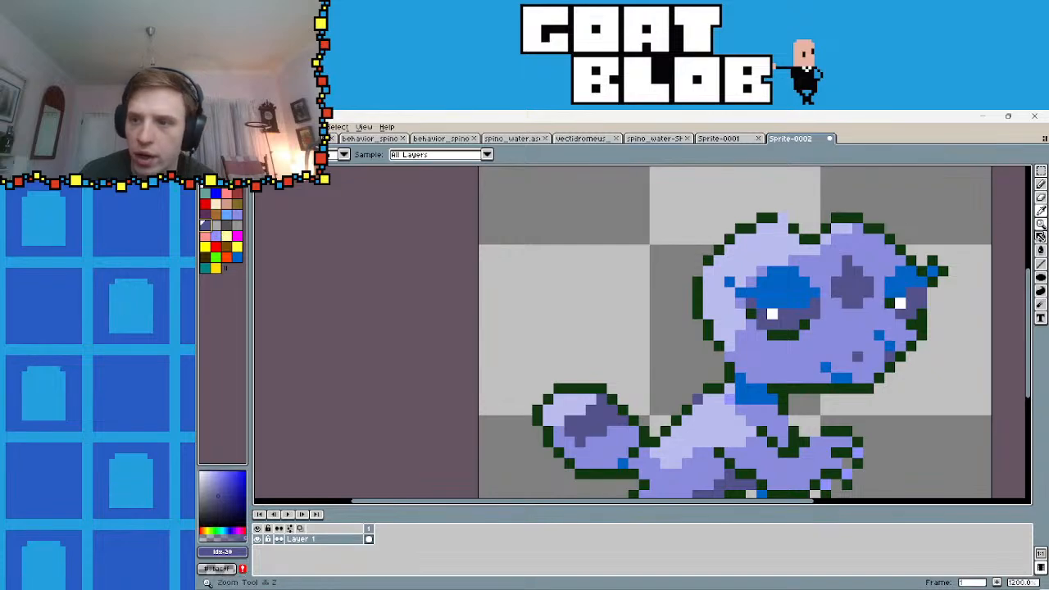
drag(1038, 239, 1016, 256)
click(840, 345)
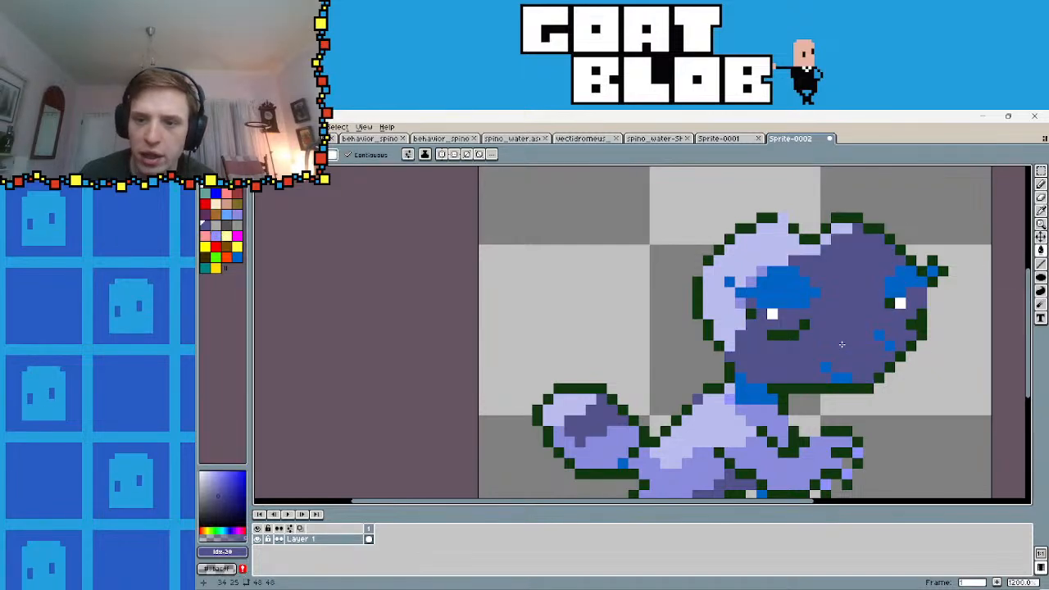
key(ctrl+z)
- Fill the creature's face and the small purple pixels around the near eye with teal (palette index 34)
scroll(771, 335, up, 2)
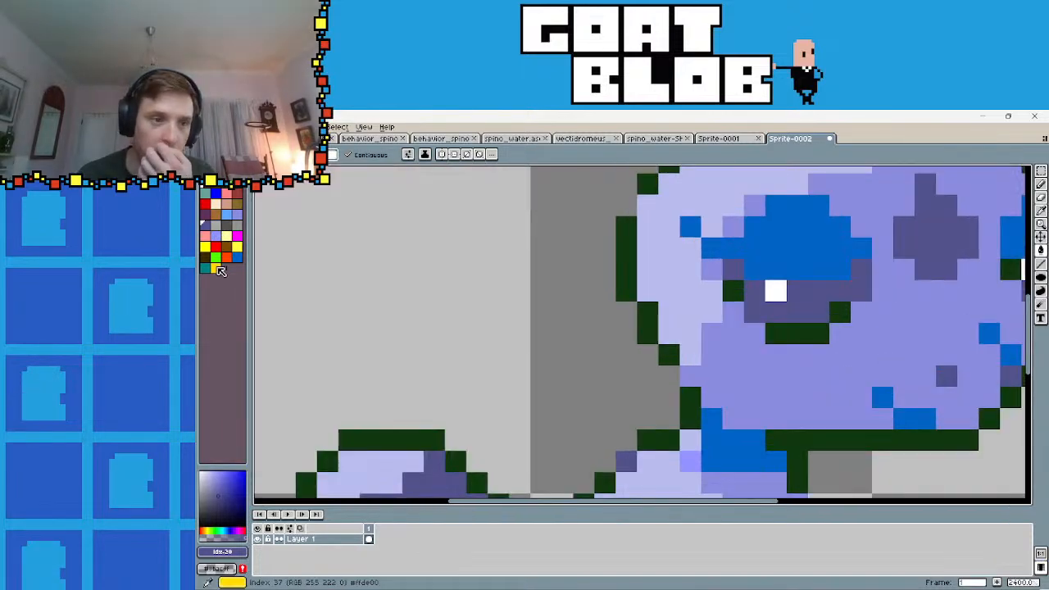
click(206, 269)
click(845, 367)
drag(855, 341, 735, 433)
click(593, 361)
click(615, 322)
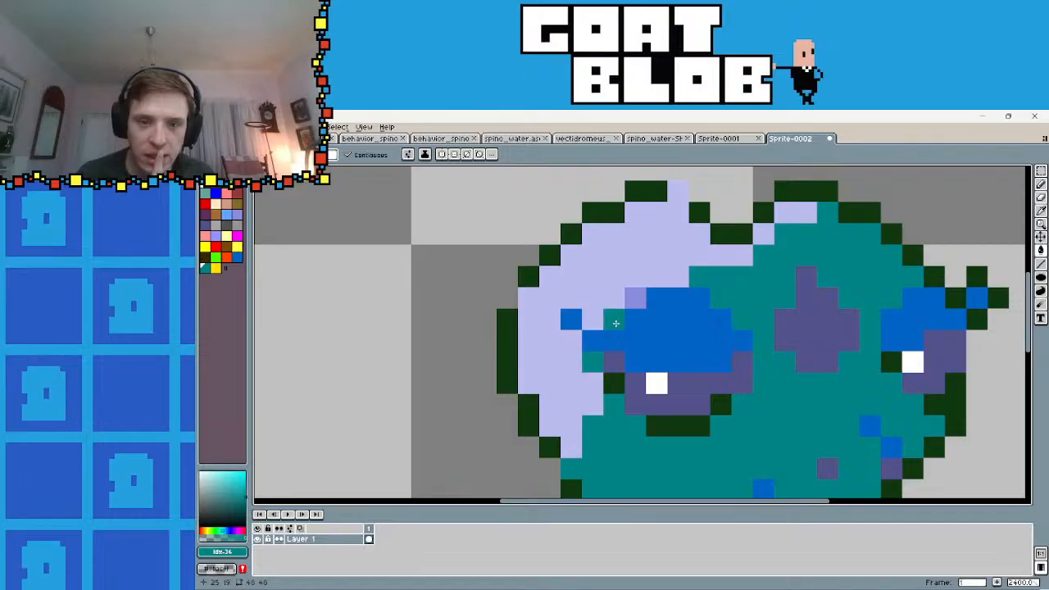
click(635, 300)
- Fill the near eye's blue eyelid and the stray blue pixel beside it with the palette's medium purple
click(237, 218)
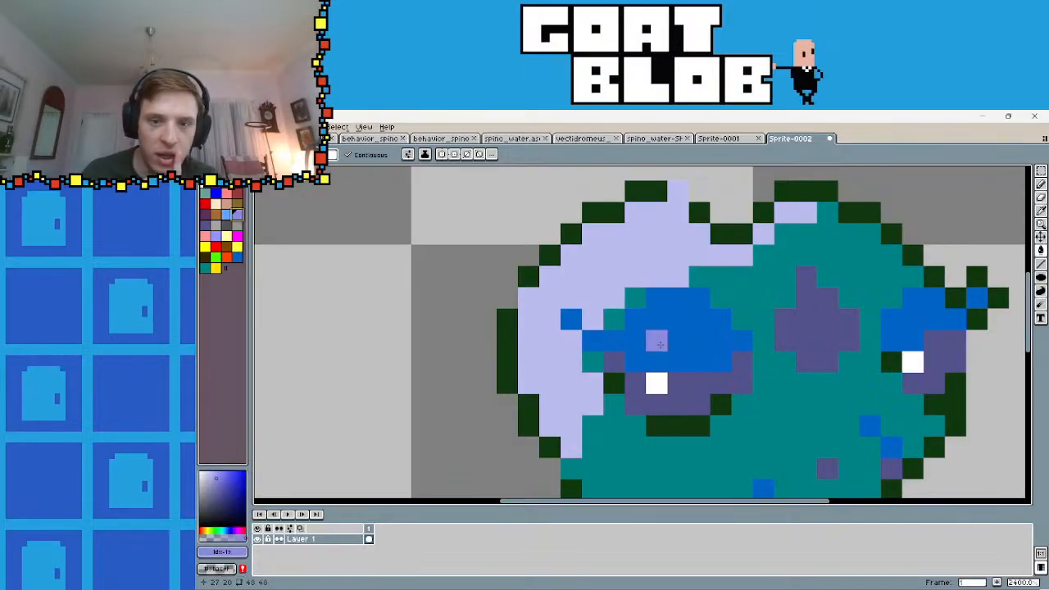
click(660, 344)
click(577, 334)
click(572, 320)
key(ctrl+z)
key(ctrl+z)
scroll(724, 351, down, 5)
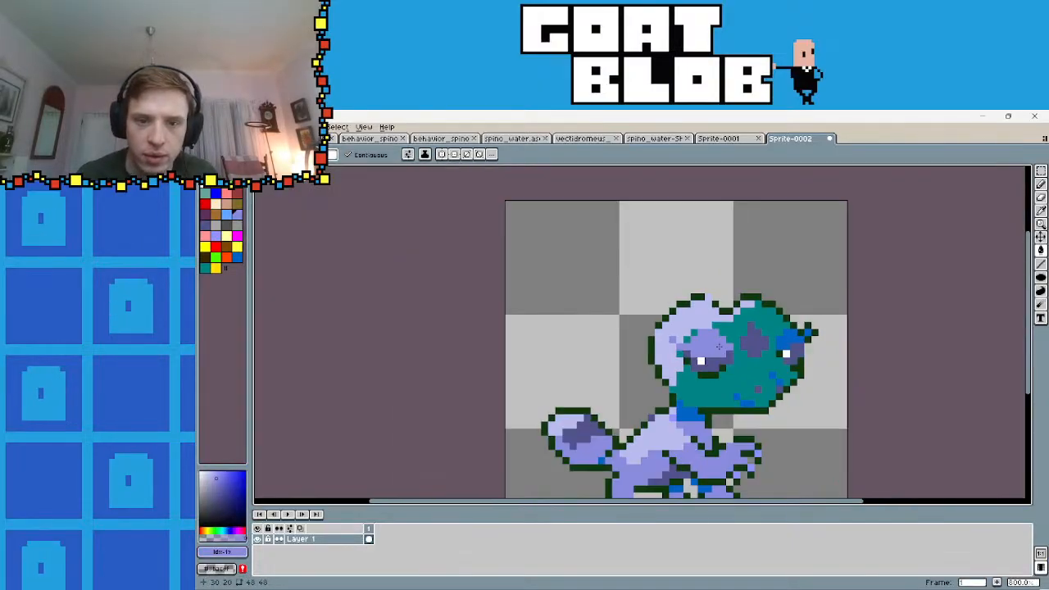
- Fill the far eye's blue eyelid and its pointed lash tip with the same medium purple
drag(766, 339, 718, 380)
scroll(725, 374, up, 5)
click(755, 343)
click(775, 342)
click(799, 318)
click(630, 405)
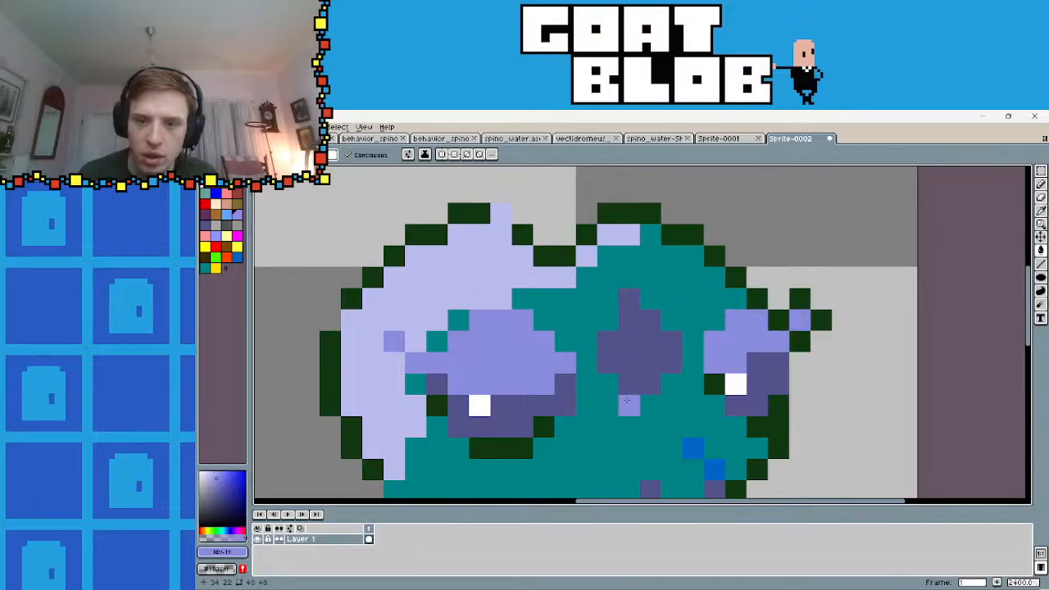
- Try filling the dark shading on the creature's belly with the medium purple and undo it
scroll(621, 367, down, 5)
drag(620, 367, 675, 333)
scroll(639, 288, up, 4)
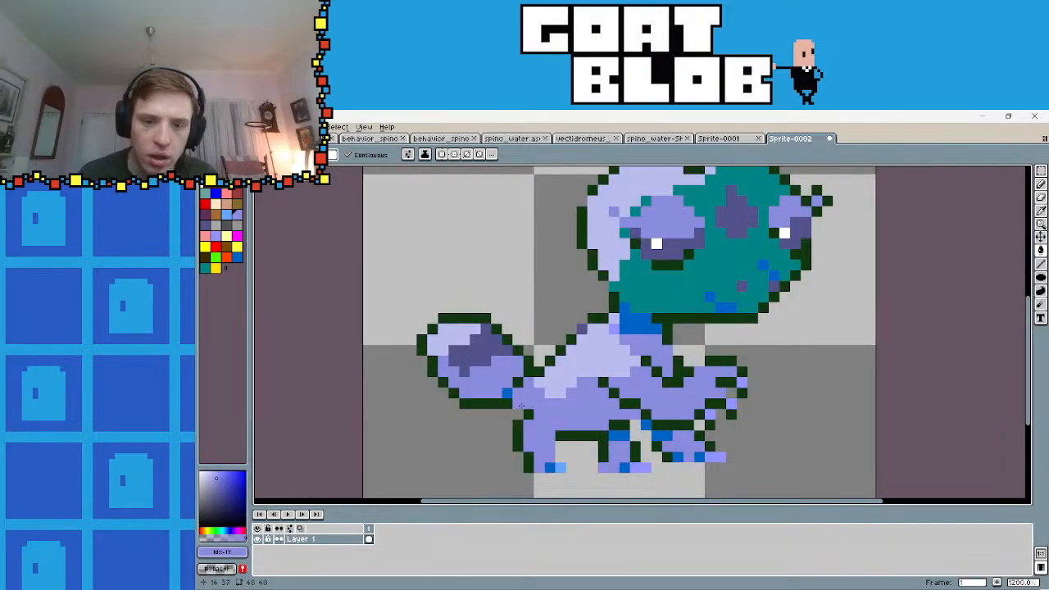
key(ctrl+z)
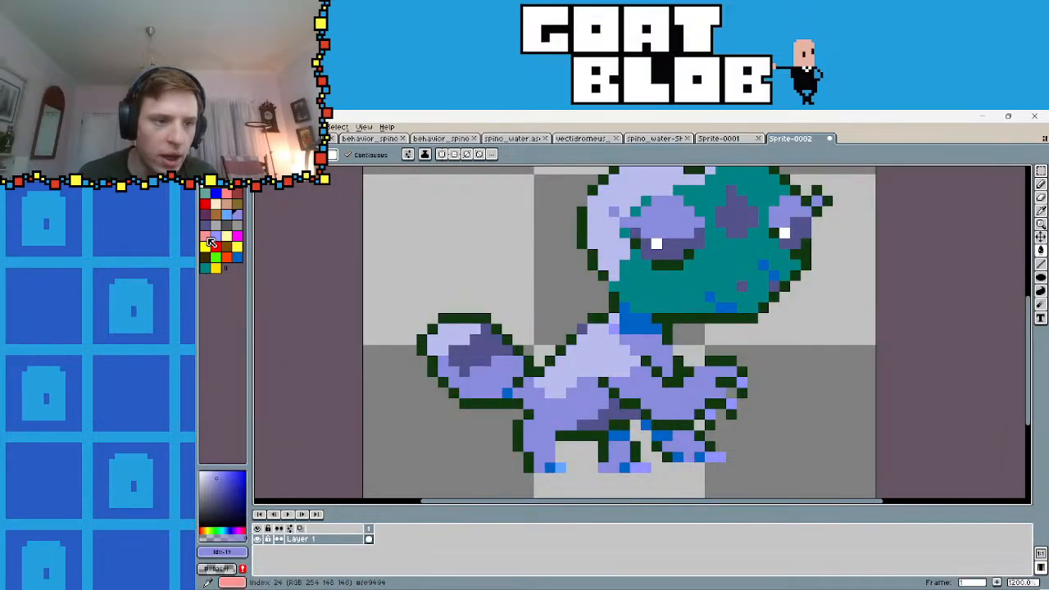
- Fill the creature's tail, body, neck and arm with teal, and the dark tail and belly shading with medium purple
click(204, 267)
click(487, 378)
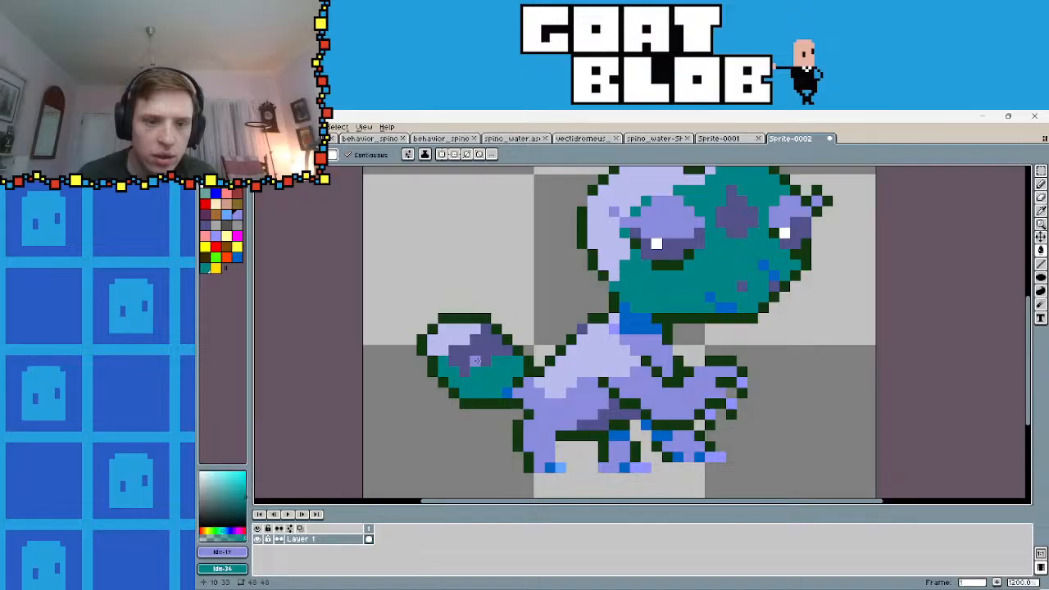
click(567, 407)
click(656, 346)
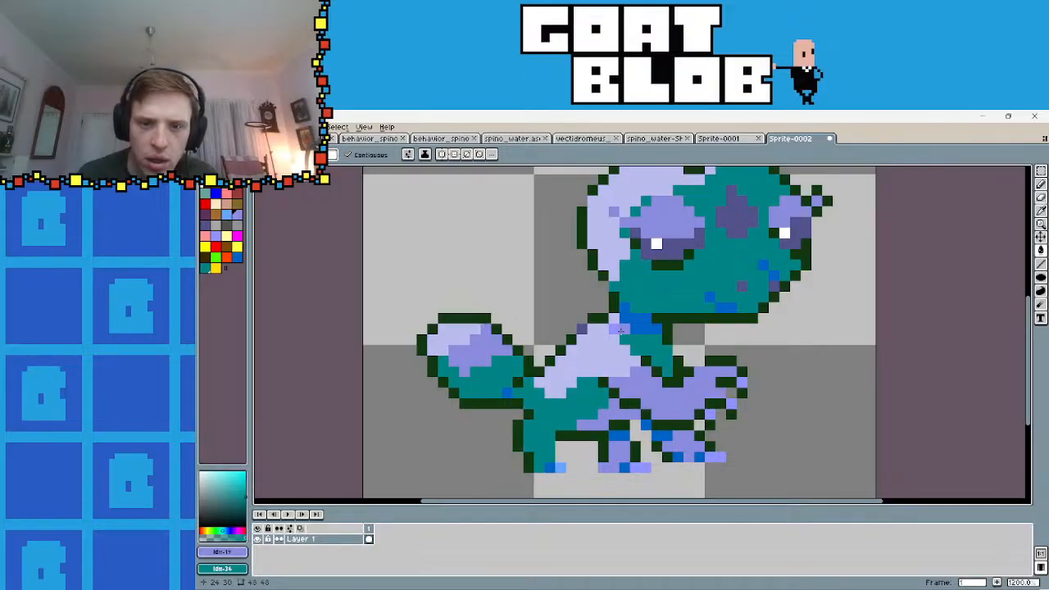
click(670, 402)
scroll(688, 360, down, 3)
scroll(704, 354, up, 1)
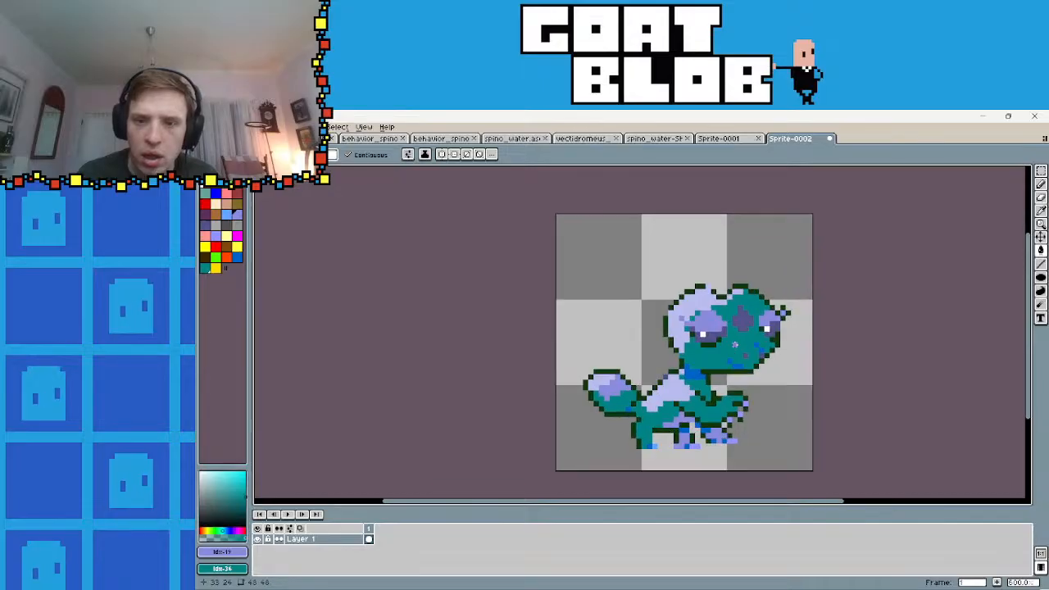
scroll(712, 349, up, 1)
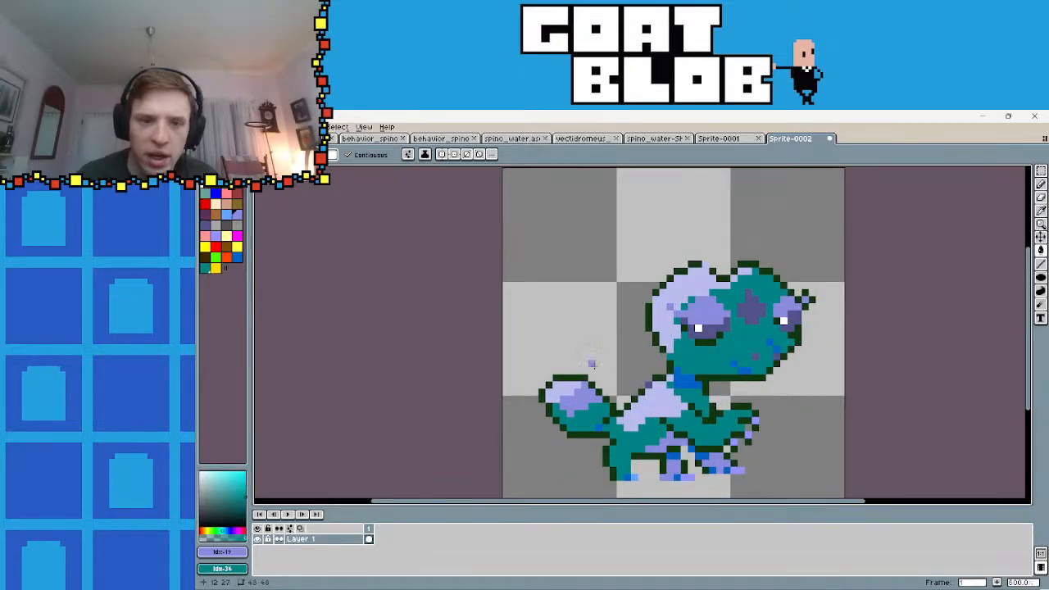
- Fill the teal face and the teal pixels beside the near eye with the brighter periwinkle (palette index 25)
click(216, 236)
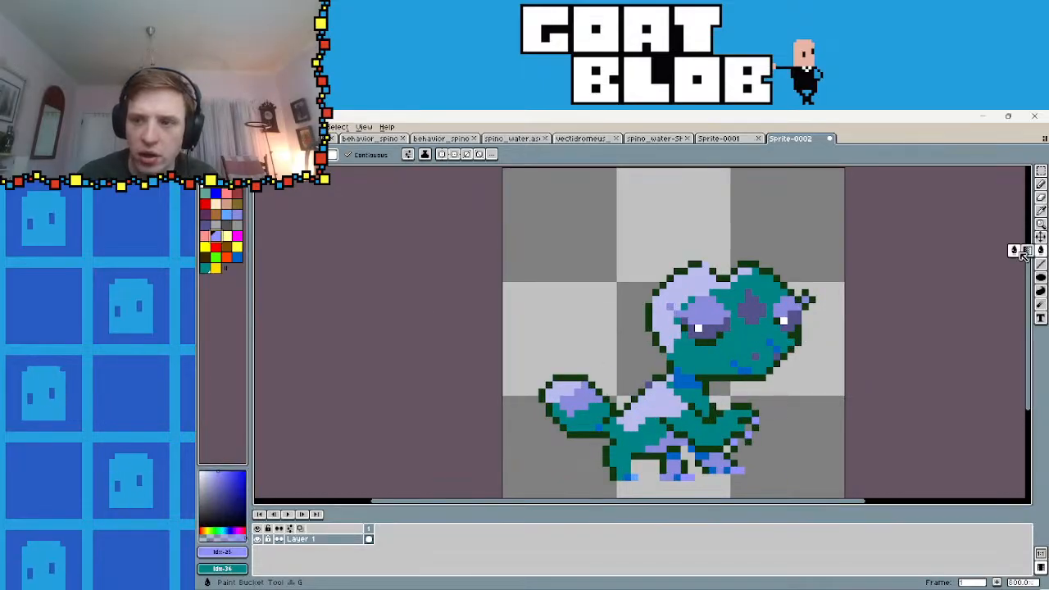
click(726, 349)
scroll(686, 313, up, 1)
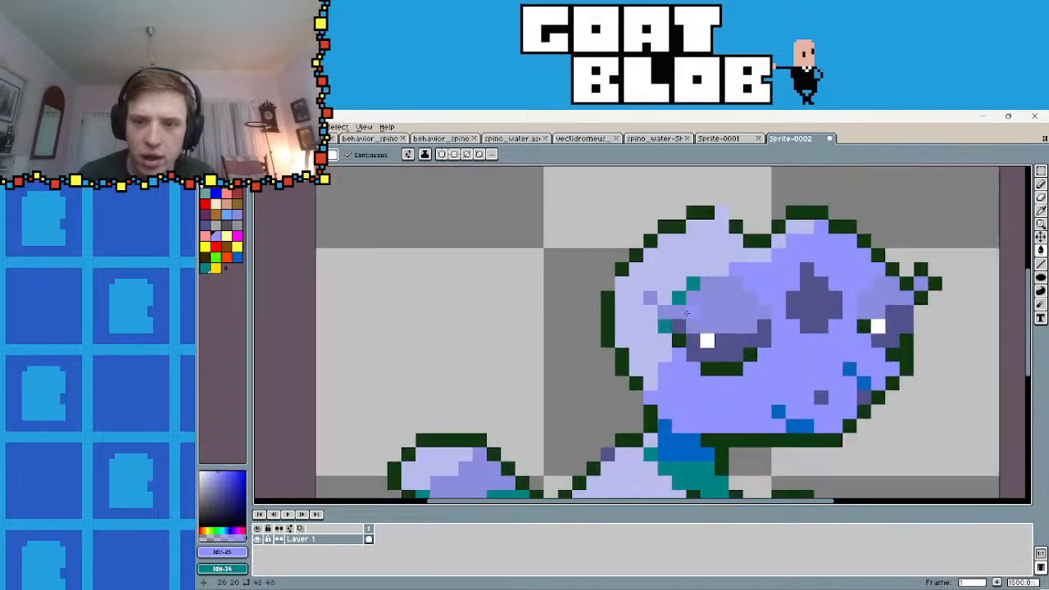
click(693, 284)
scroll(757, 392, down, 2)
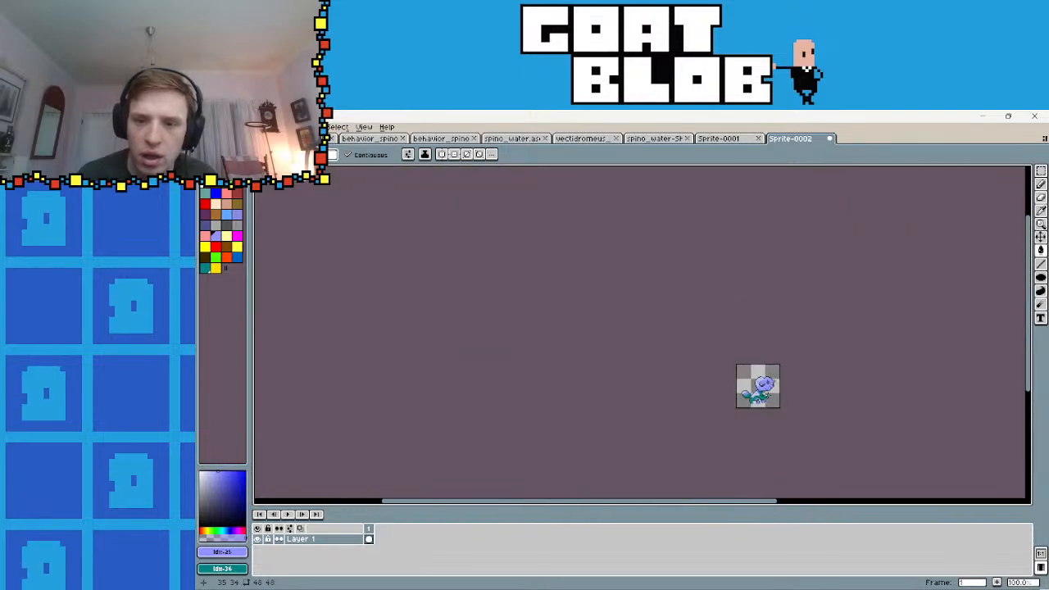
- Fill the creature's teal body, arm, neck and tail with the same bright periwinkle
scroll(755, 396, up, 6)
click(735, 419)
click(786, 403)
click(794, 375)
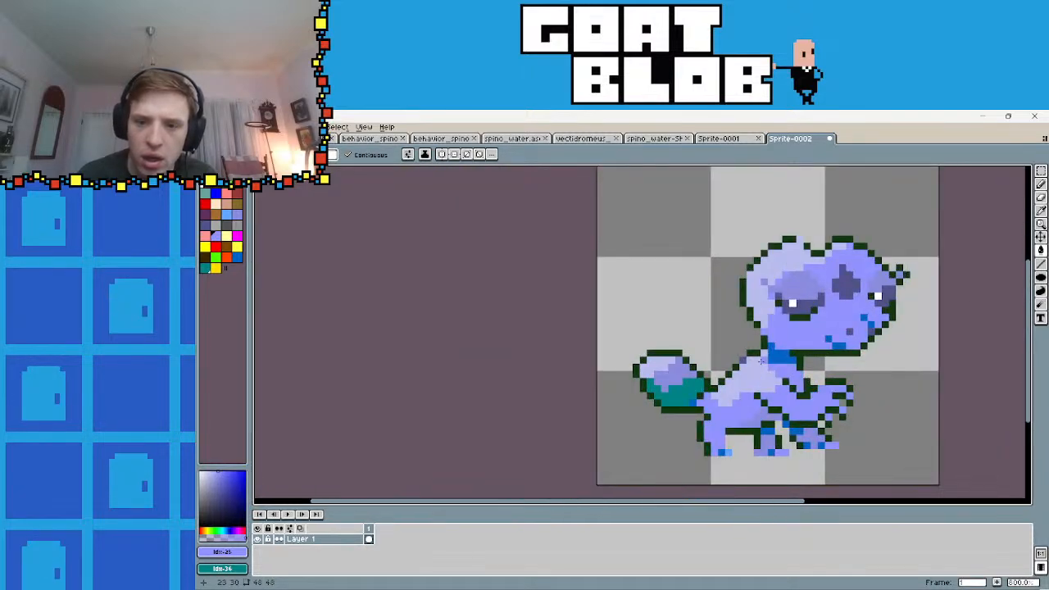
click(655, 396)
scroll(655, 396, down, 4)
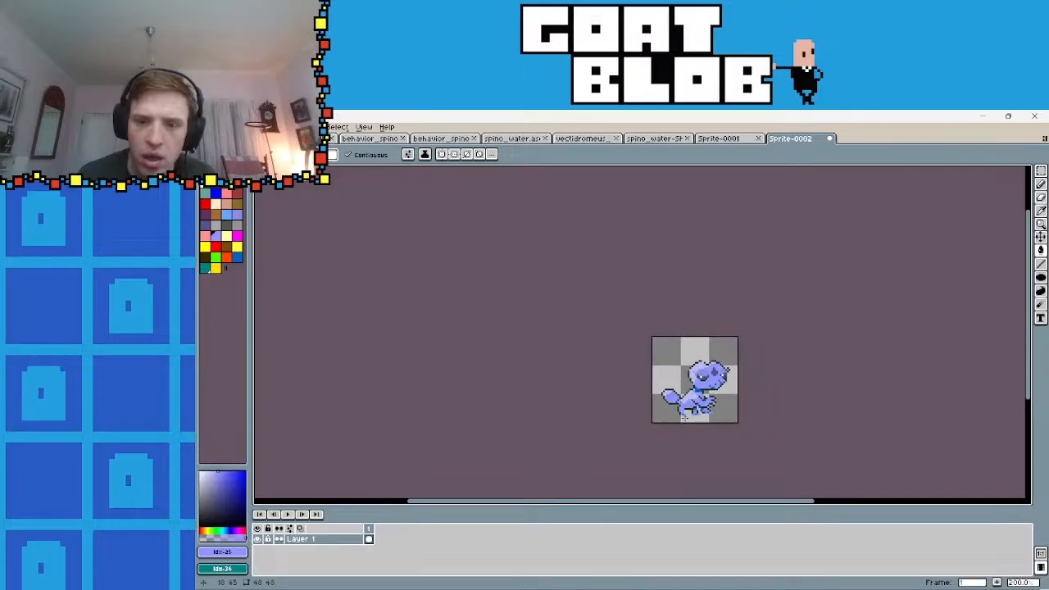
scroll(655, 396, up, 1)
scroll(691, 404, up, 2)
scroll(759, 406, down, 2)
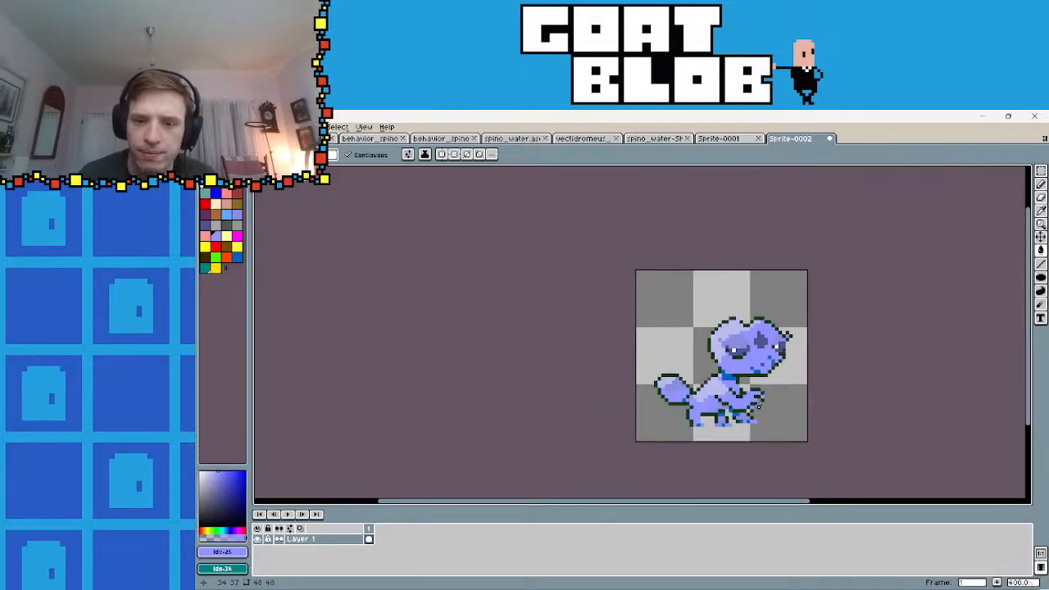
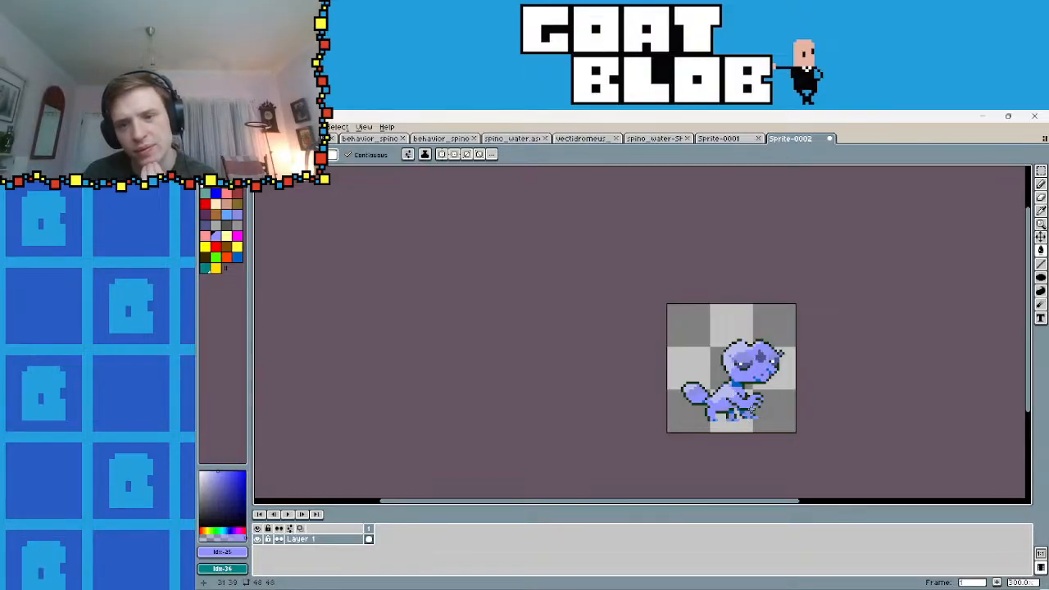
- Sample the pale lavender from the creature's back and pencil the fingertips of its raised hands with it
scroll(758, 414, up, 3)
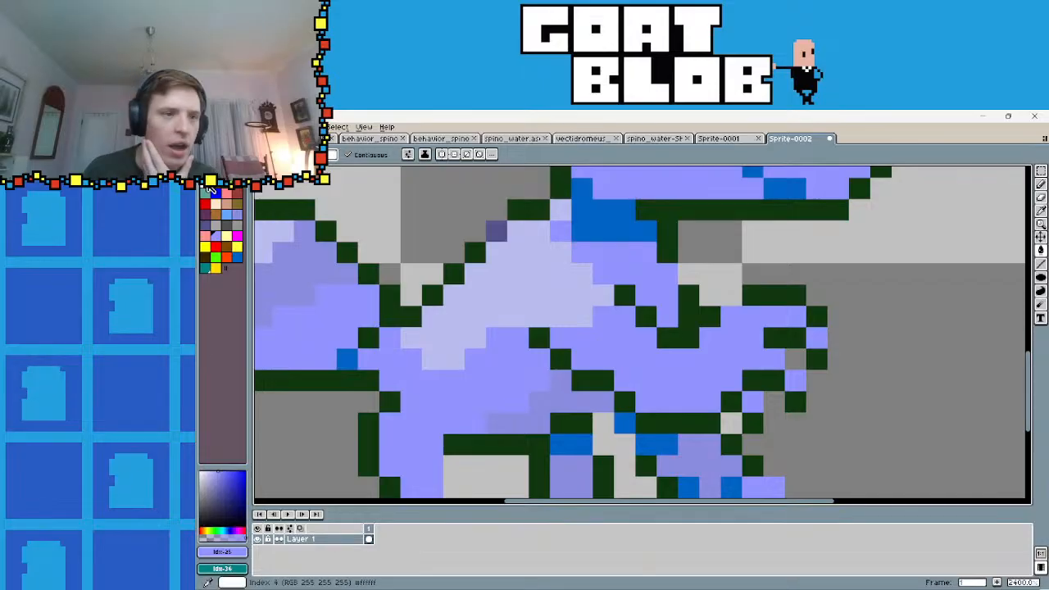
click(1040, 210)
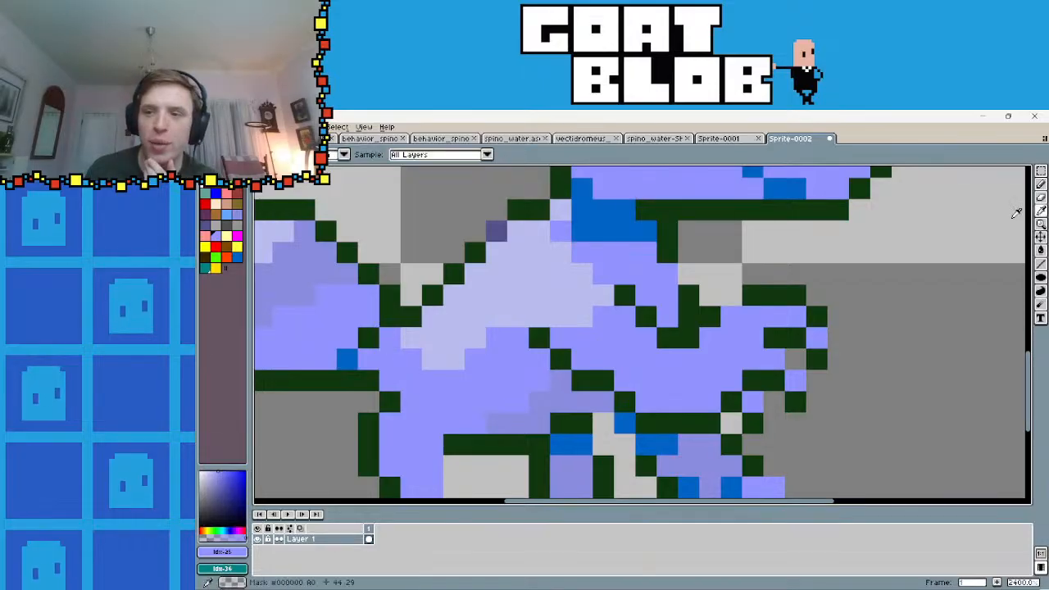
click(603, 269)
click(1040, 183)
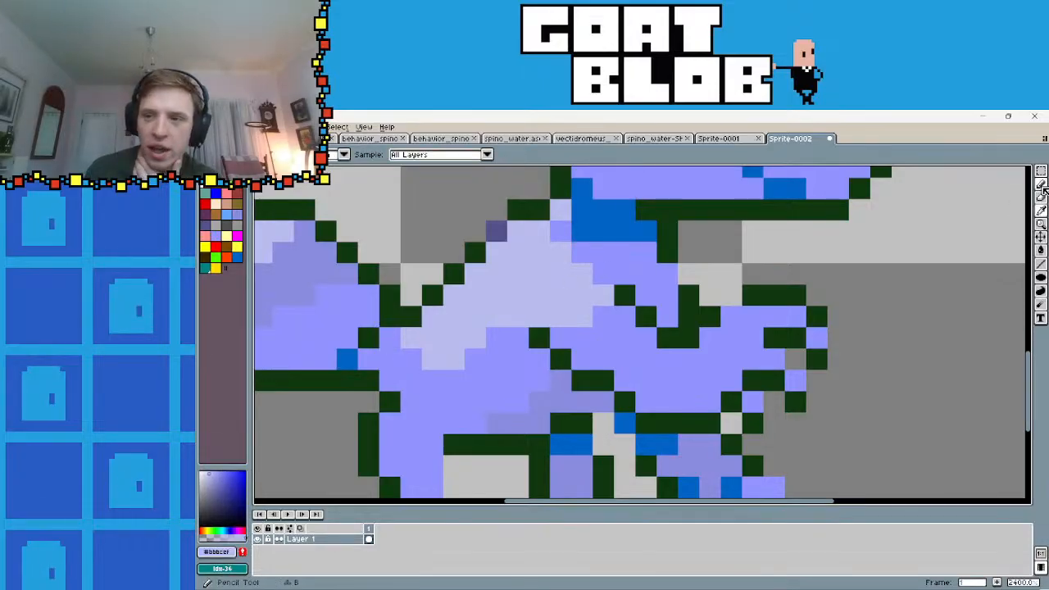
click(752, 402)
click(794, 381)
click(816, 337)
drag(795, 317, 775, 317)
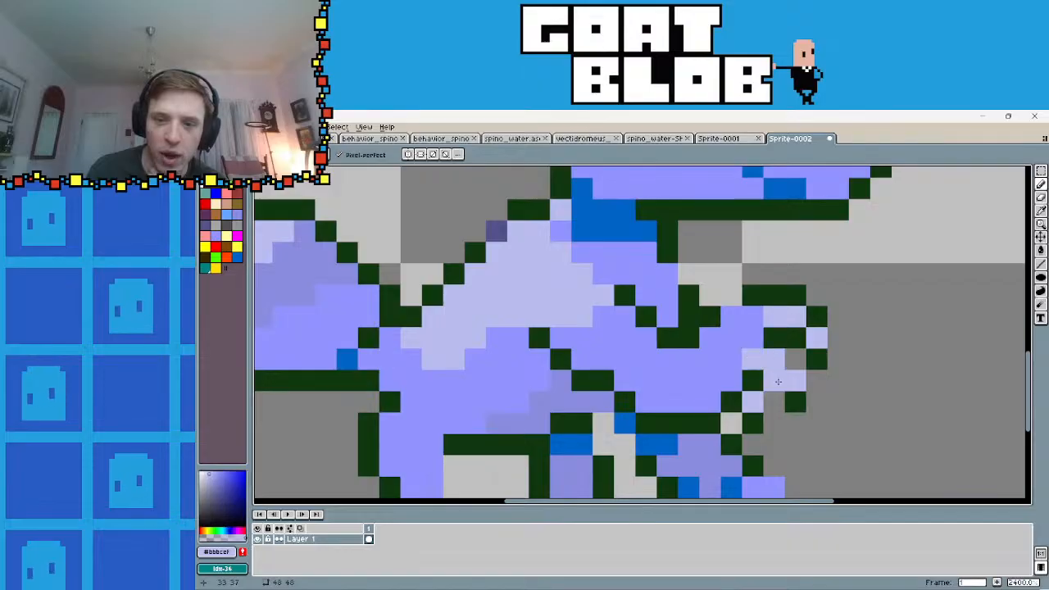
scroll(860, 394, down, 3)
scroll(839, 397, up, 3)
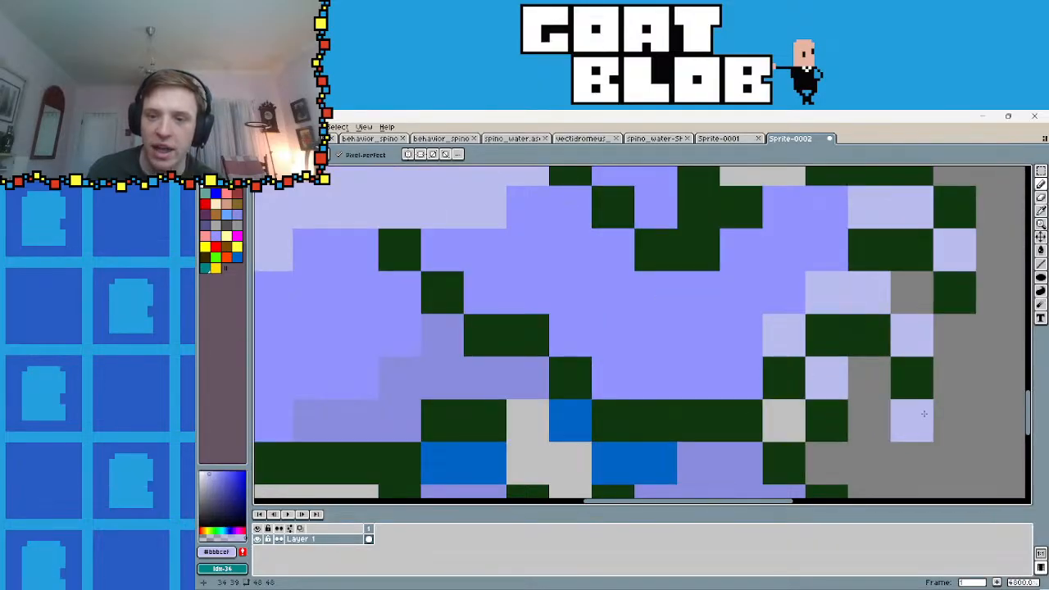
- Pencil the toe pixels between and beyond the blue ones on the front foot in pale lavender
scroll(901, 402, down, 3)
scroll(877, 420, up, 3)
scroll(880, 386, up, 1)
click(876, 389)
click(838, 390)
click(744, 399)
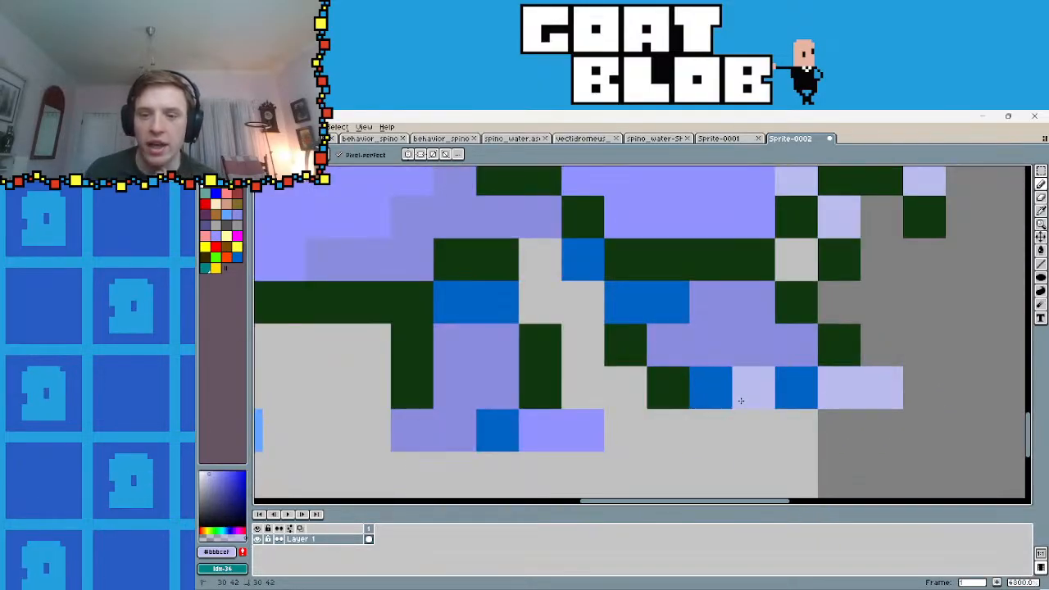
- Pencil the toe pixels of the middle foot and the rear foot in the same pale lavender
drag(565, 432, 725, 400)
click(730, 402)
click(689, 401)
click(614, 402)
scroll(573, 410, down, 3)
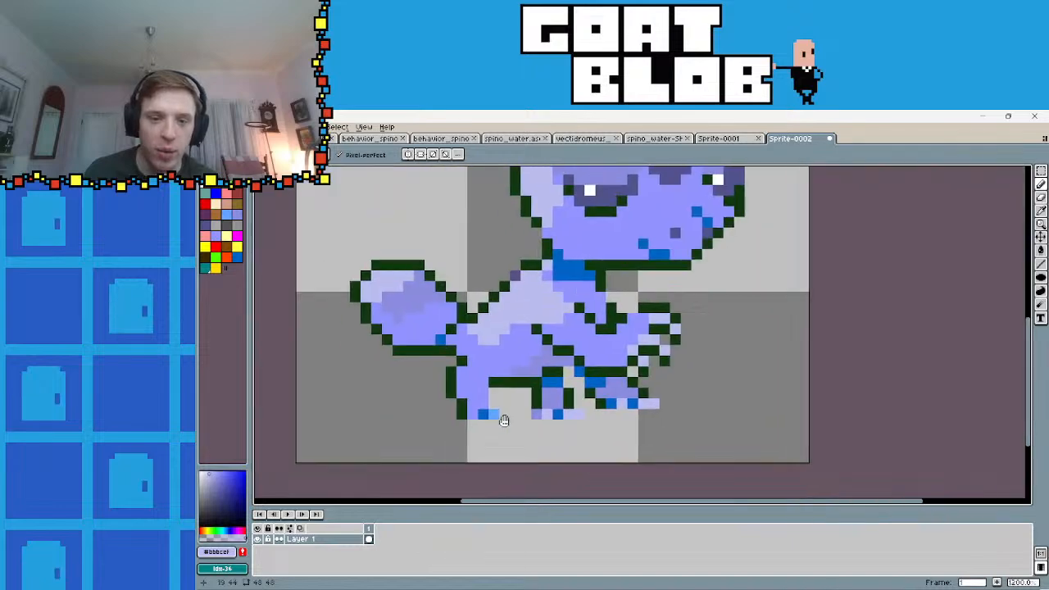
scroll(504, 417, up, 3)
click(563, 398)
click(503, 399)
scroll(503, 400, down, 5)
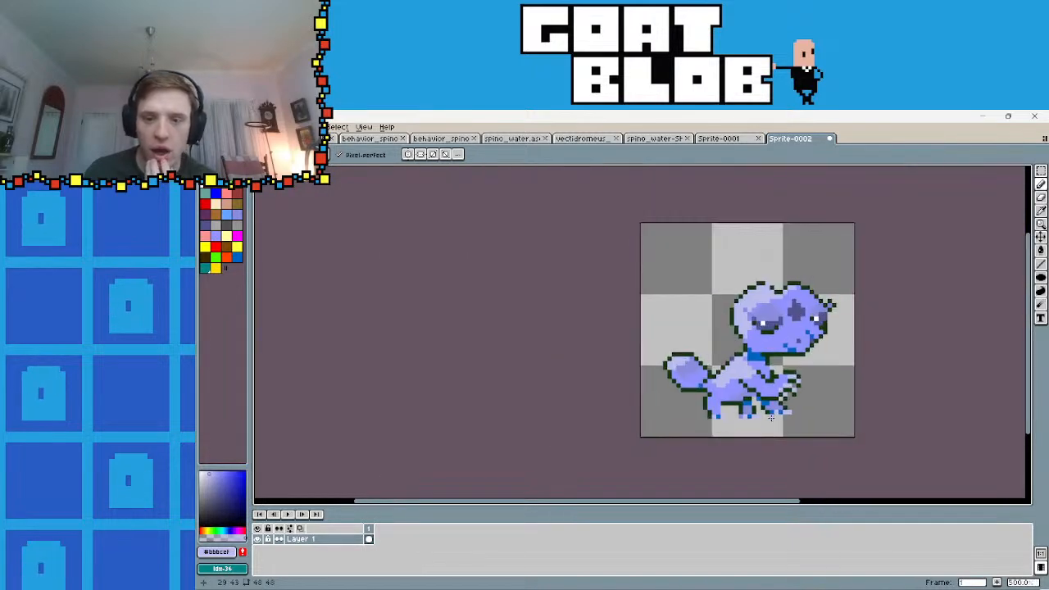
drag(800, 448, 763, 437)
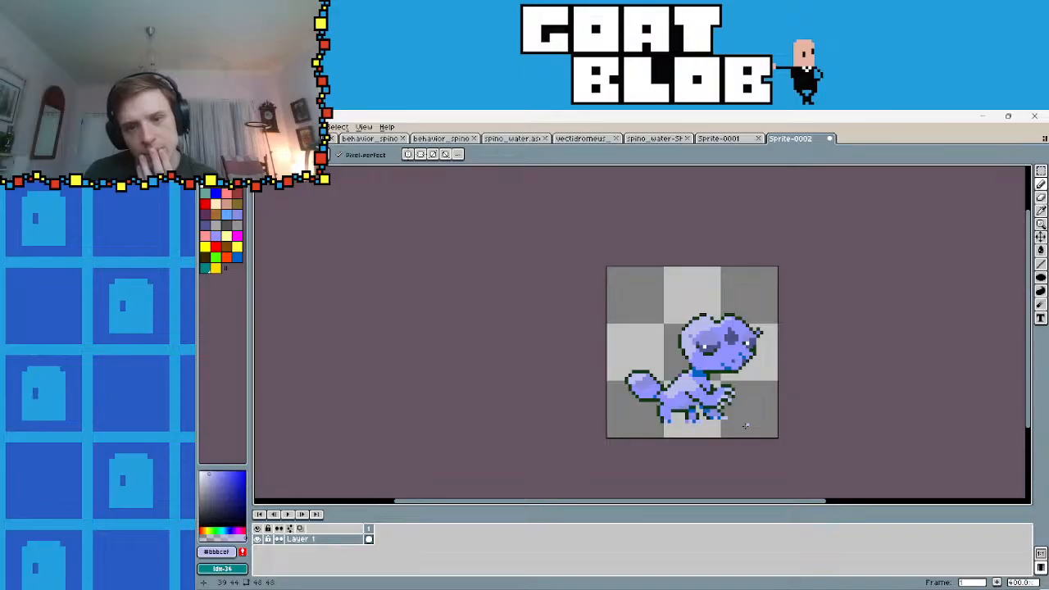
scroll(703, 413, up, 3)
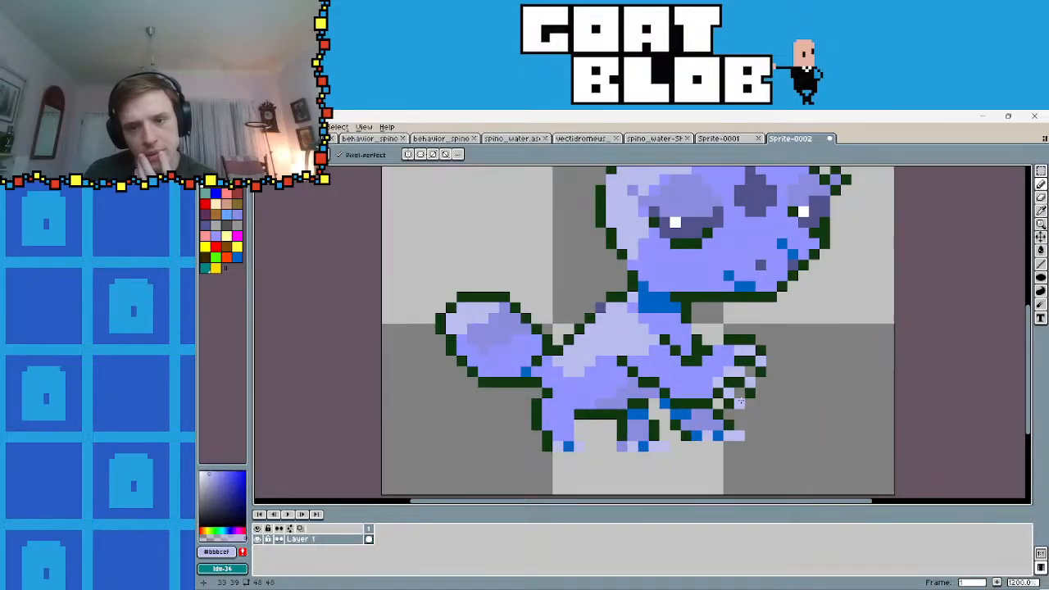
- Select the creature's raised hands in front of the chest and delete them
key(m)
scroll(756, 362, up, 2)
drag(775, 321, 614, 483)
drag(861, 291, 596, 491)
key(Delete)
scroll(719, 402, down, 4)
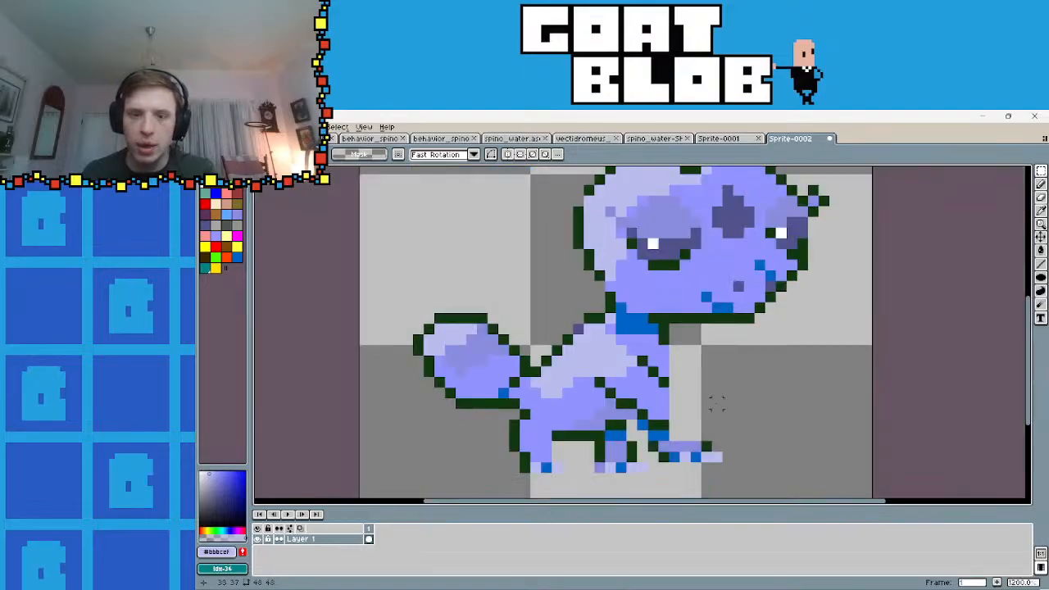
- Select the remaining front leg and foot below the chest and delete them
scroll(744, 350, up, 4)
drag(660, 401, 662, 402)
scroll(661, 401, down, 3)
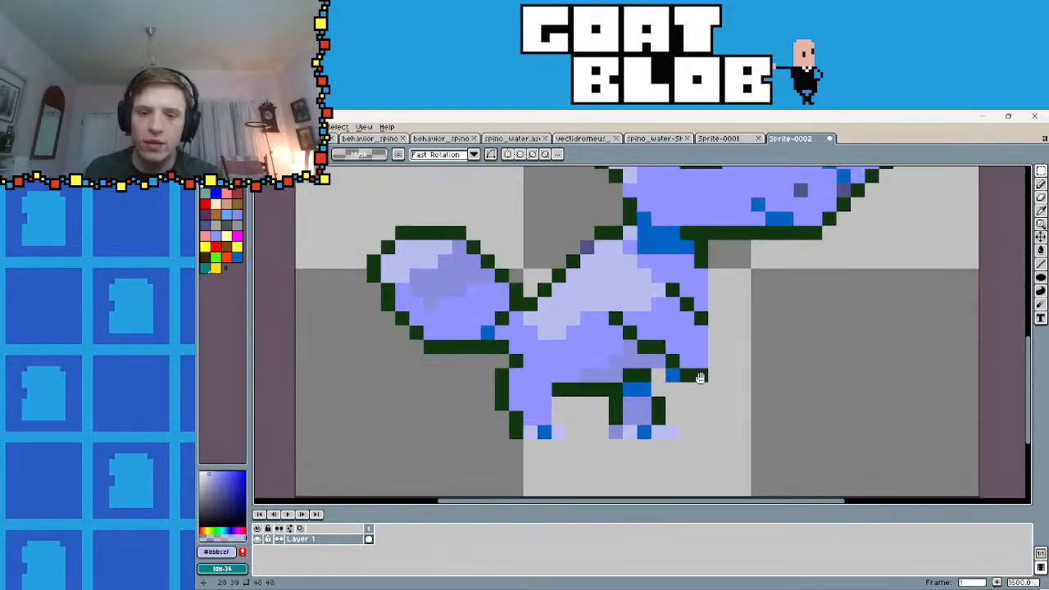
scroll(721, 394, up, 1)
scroll(761, 403, down, 2)
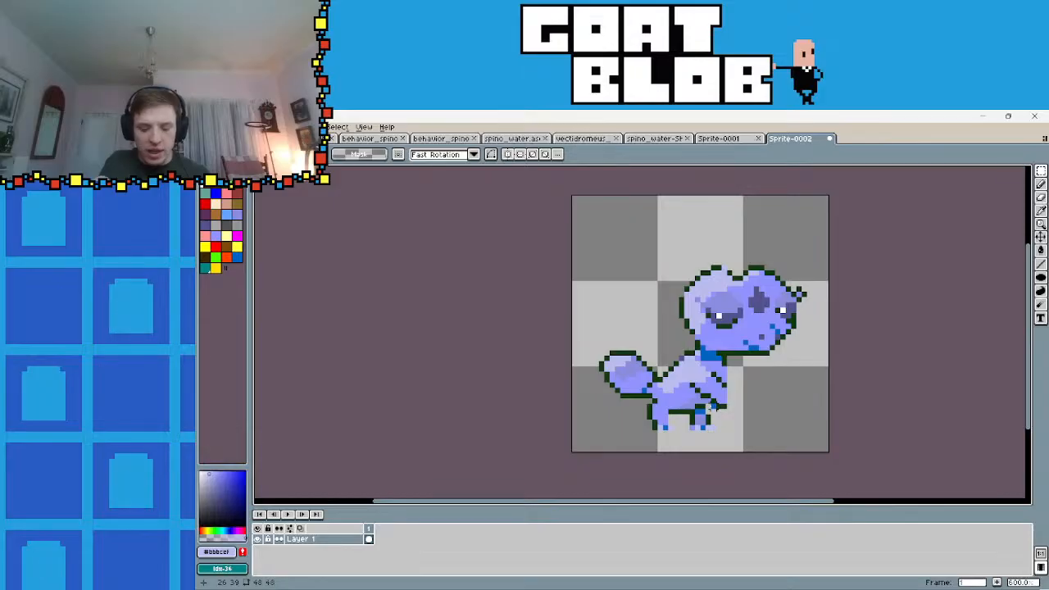
- Sample the body's bright periwinkle and pencil over the leftover arm outline, blue pixel and purple belly shading
scroll(712, 394, up, 6)
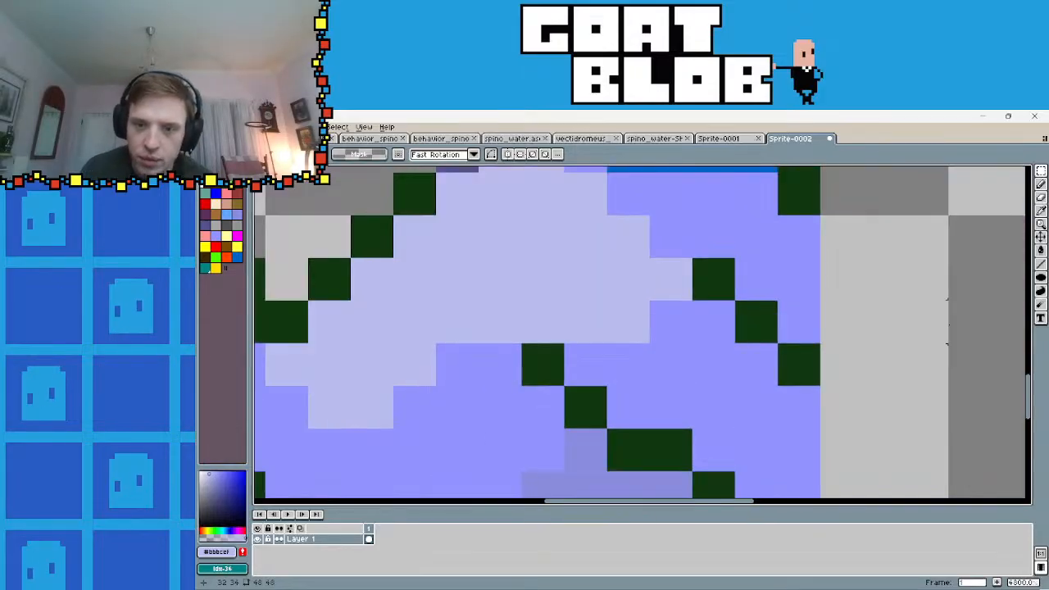
scroll(799, 322, down, 3)
scroll(802, 325, up, 1)
click(1041, 211)
click(802, 280)
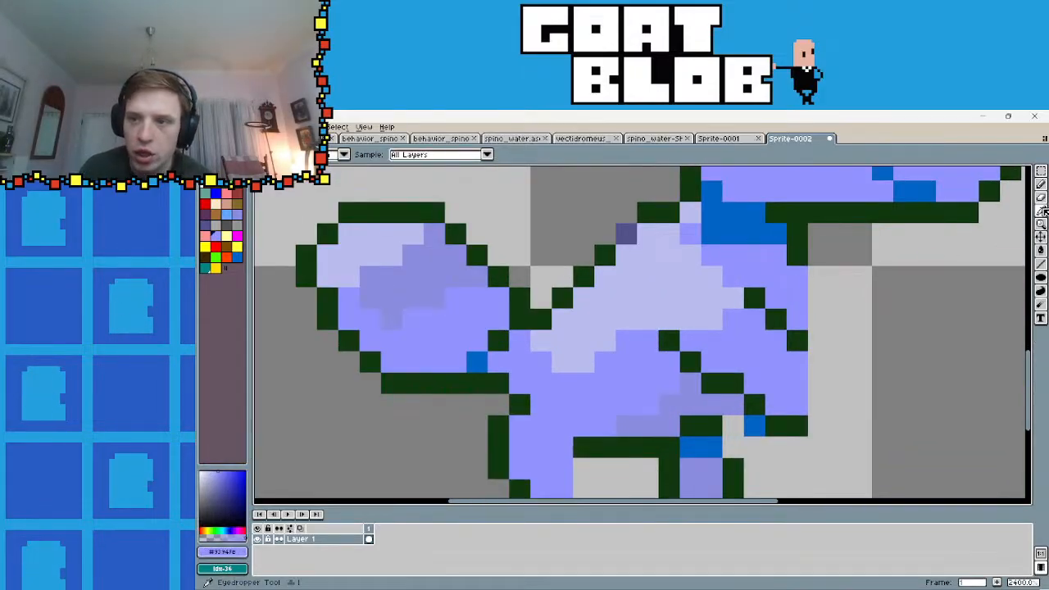
click(1040, 185)
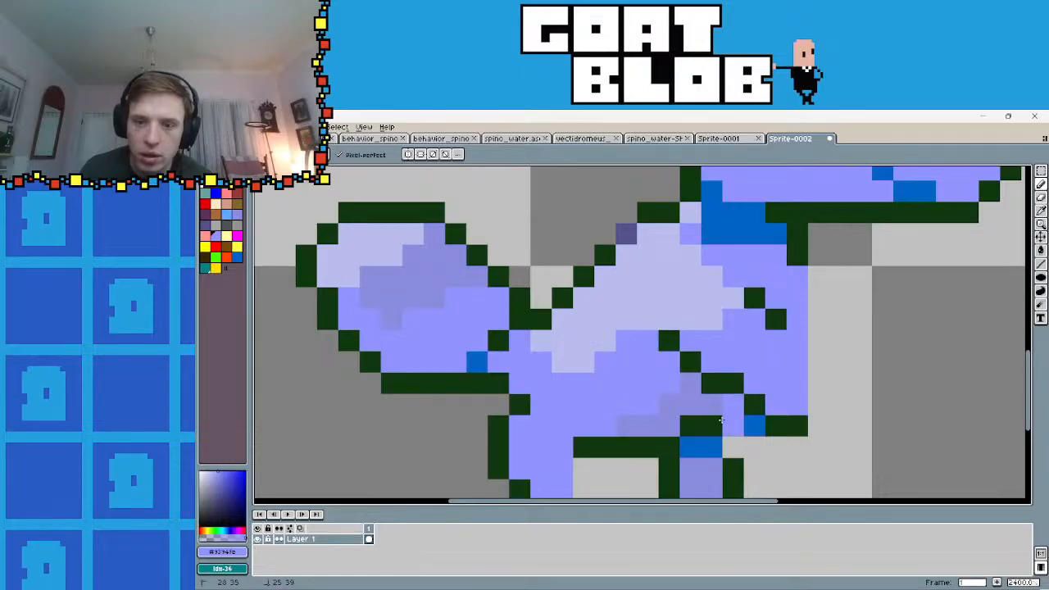
key(ctrl+z)
click(732, 383)
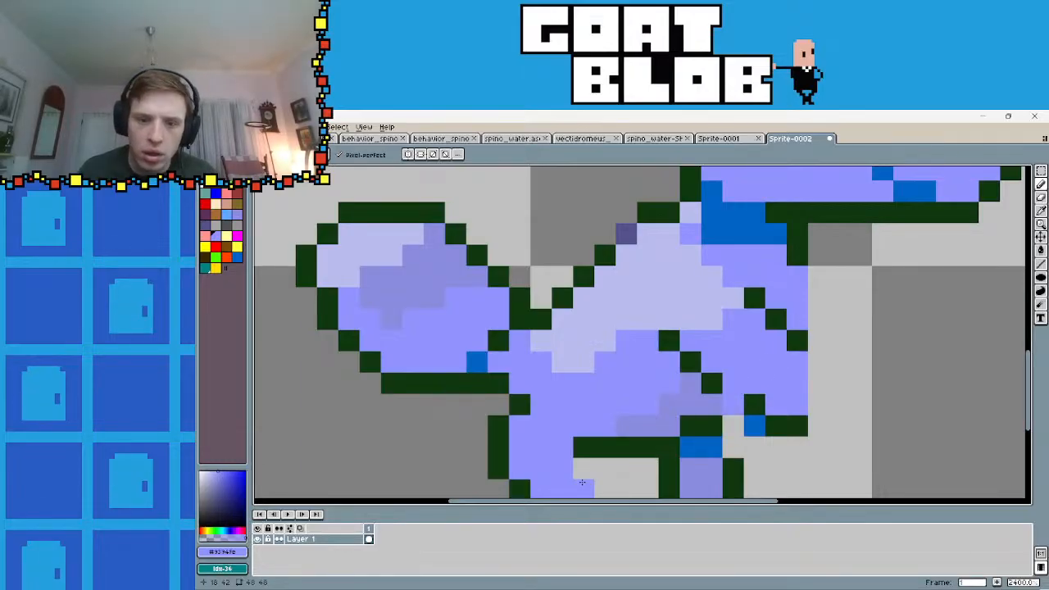
mouse_move(765, 432)
mouse_down()
mouse_move(760, 408)
mouse_move(779, 425)
mouse_move(798, 416)
mouse_move(779, 418)
mouse_move(799, 370)
mouse_move(795, 343)
mouse_move(753, 298)
mouse_up()
mouse_move(711, 383)
mouse_down()
mouse_move(665, 336)
mouse_move(711, 397)
mouse_move(687, 389)
mouse_move(667, 421)
mouse_move(627, 425)
mouse_up()
scroll(822, 420, down, 7)
scroll(803, 426, up, 9)
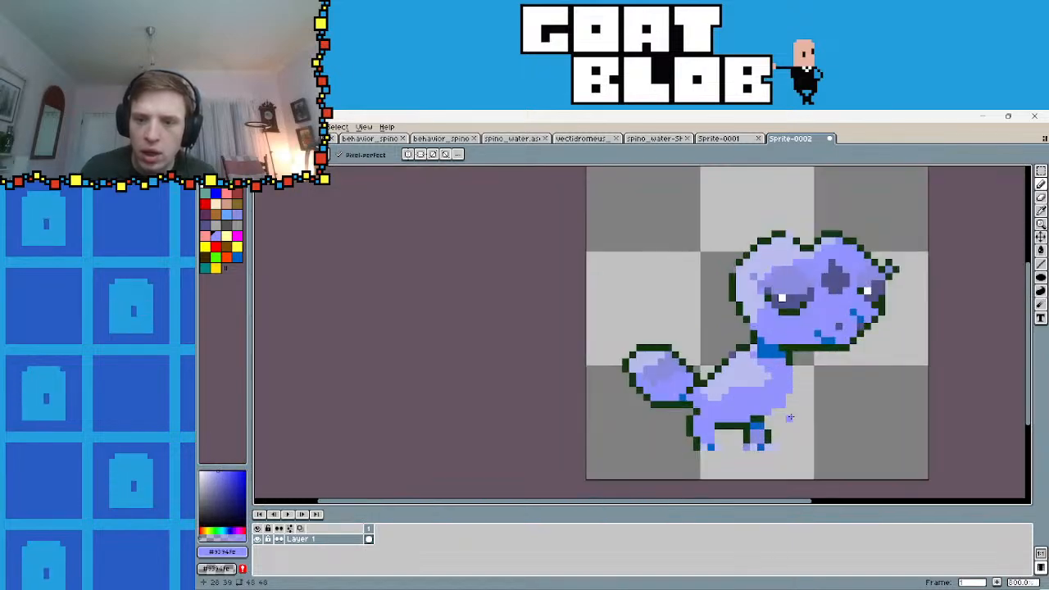
scroll(865, 401, down, 6)
scroll(864, 402, down, 2)
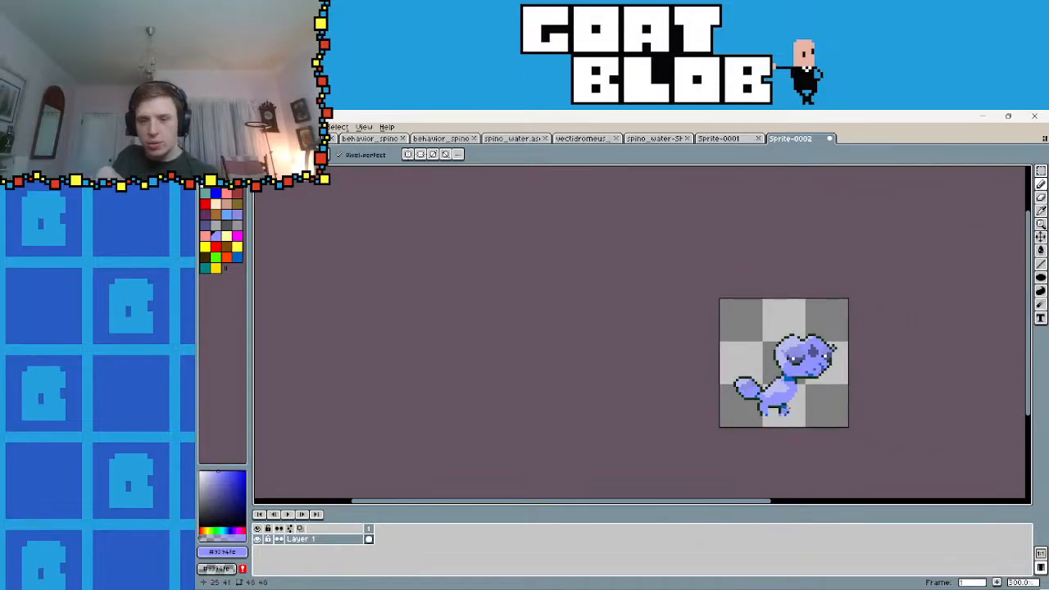
- Sample the dark green outline colour and pencil a small near arm with separate fingers on the creature's chest
scroll(786, 395, up, 4)
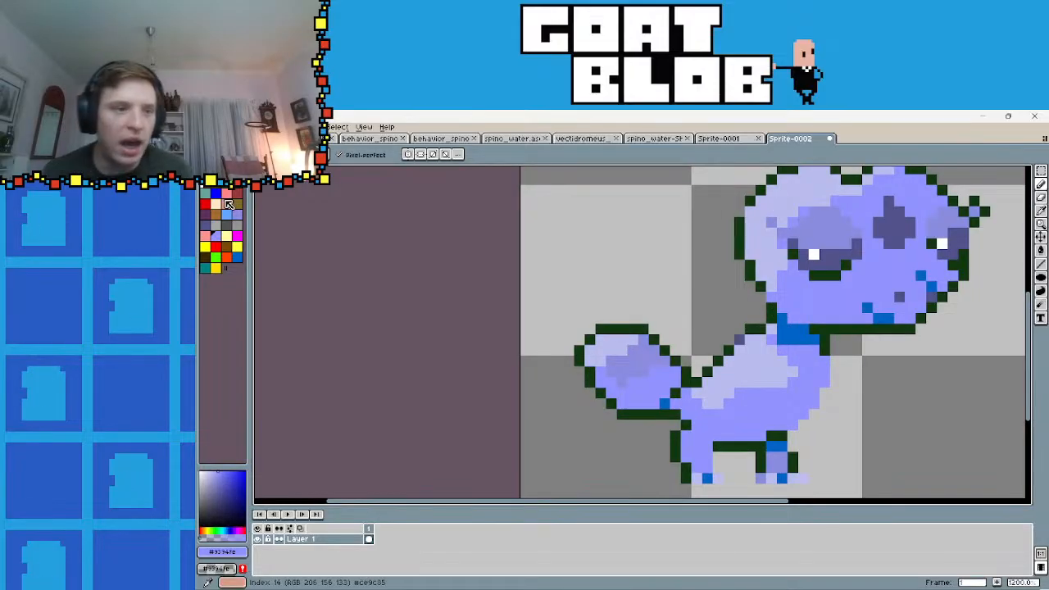
click(1040, 210)
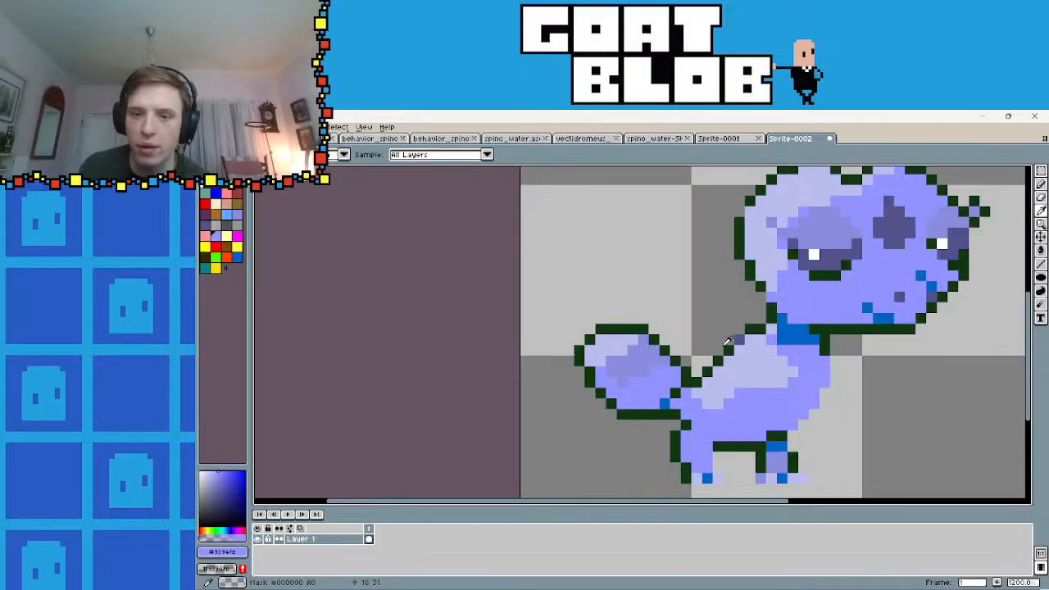
click(727, 349)
click(1040, 185)
scroll(705, 348, up, 3)
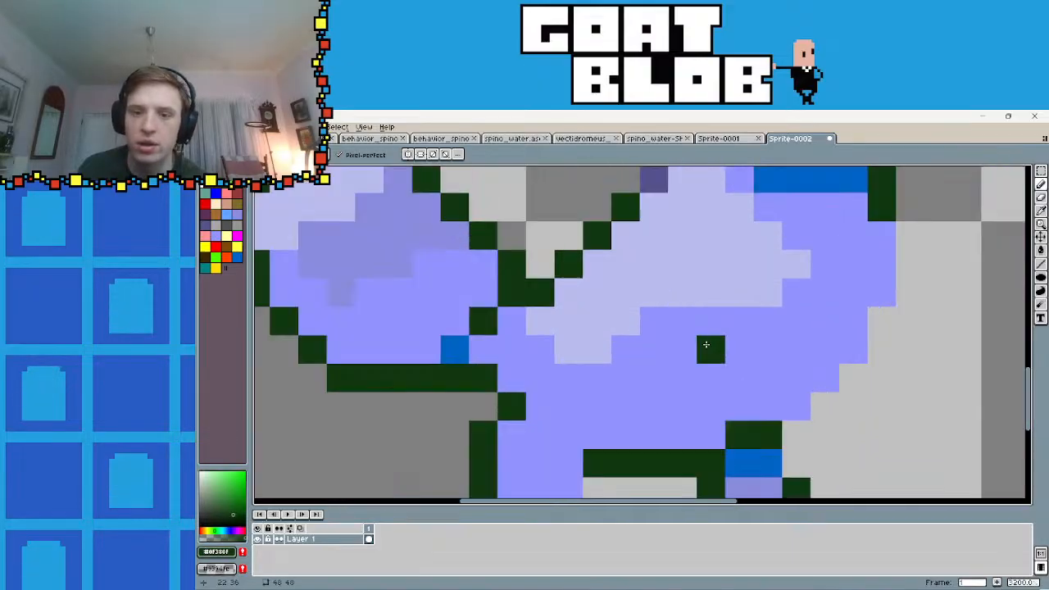
click(608, 356)
click(608, 328)
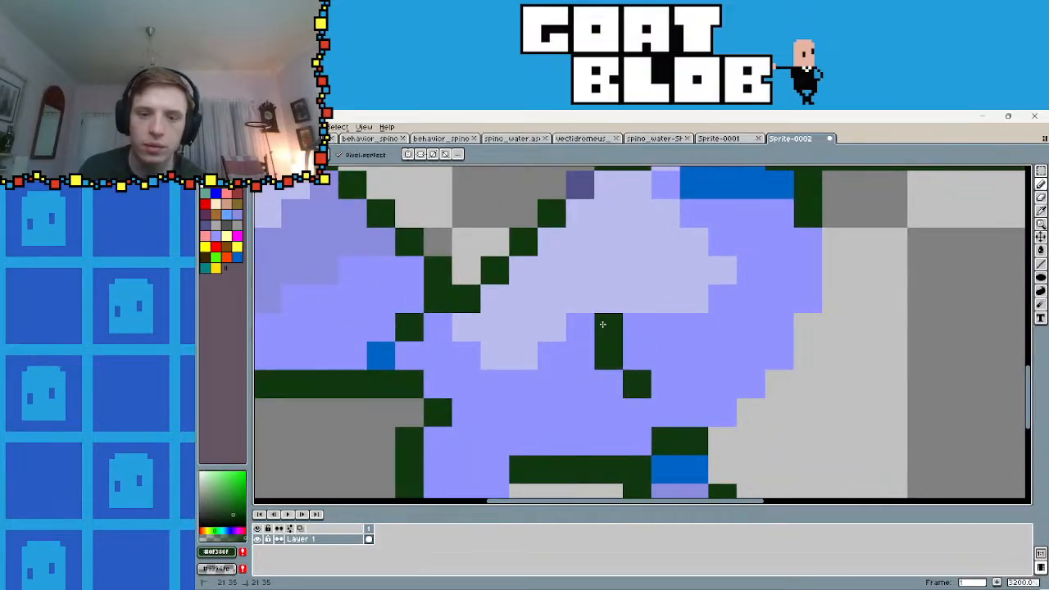
click(665, 355)
click(665, 328)
click(693, 384)
mouse_move(717, 345)
mouse_down()
mouse_move(715, 289)
mouse_move(720, 301)
mouse_move(624, 306)
mouse_move(607, 273)
mouse_move(609, 239)
mouse_move(624, 217)
mouse_move(695, 214)
mouse_move(727, 239)
mouse_move(722, 271)
mouse_up()
scroll(801, 356, down, 5)
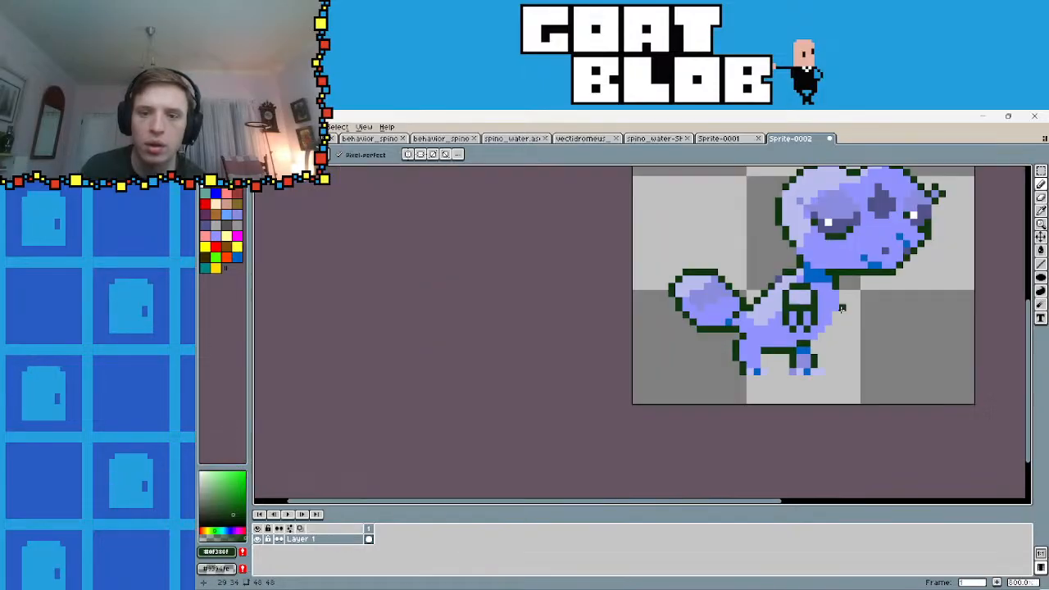
drag(801, 357, 795, 361)
scroll(793, 365, up, 8)
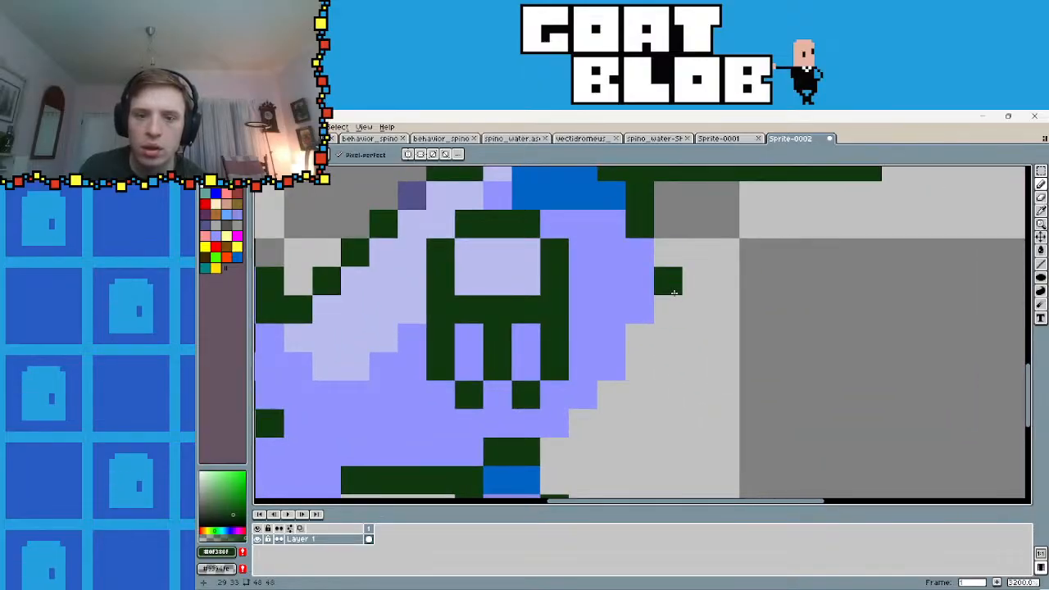
drag(673, 292, 698, 312)
click(725, 340)
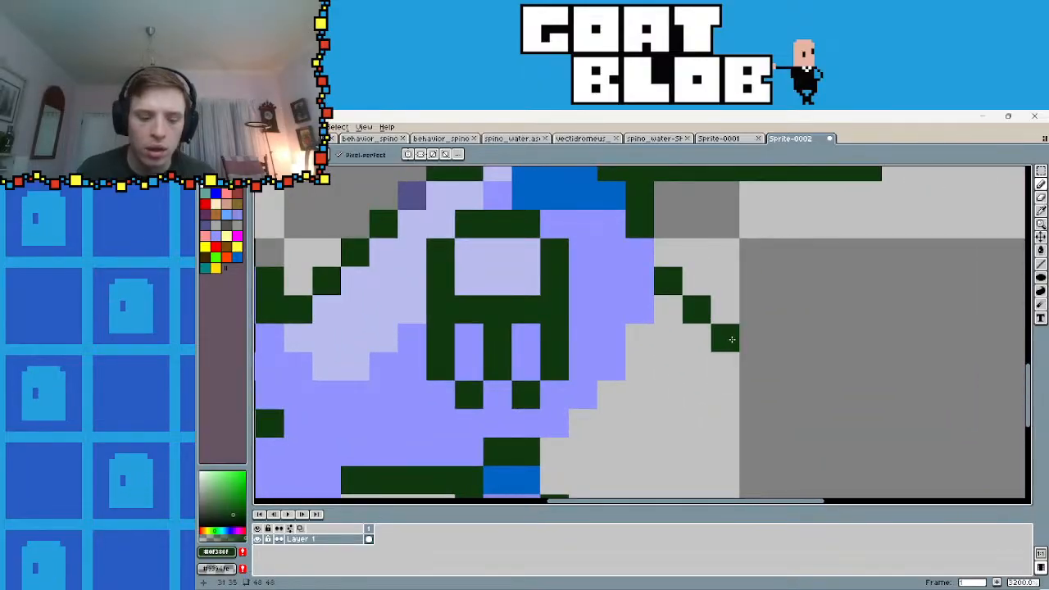
key(ctrl+z)
- Pencil the dark green outline of a curved far arm and rounded hand in front of the chest
click(703, 290)
click(726, 309)
click(759, 344)
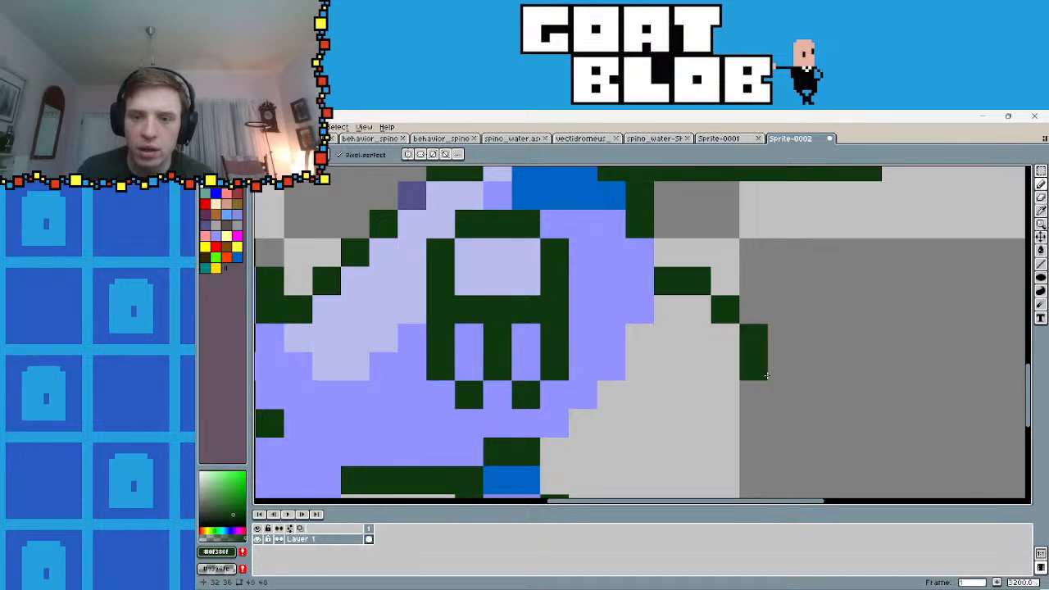
click(754, 395)
click(726, 427)
click(695, 424)
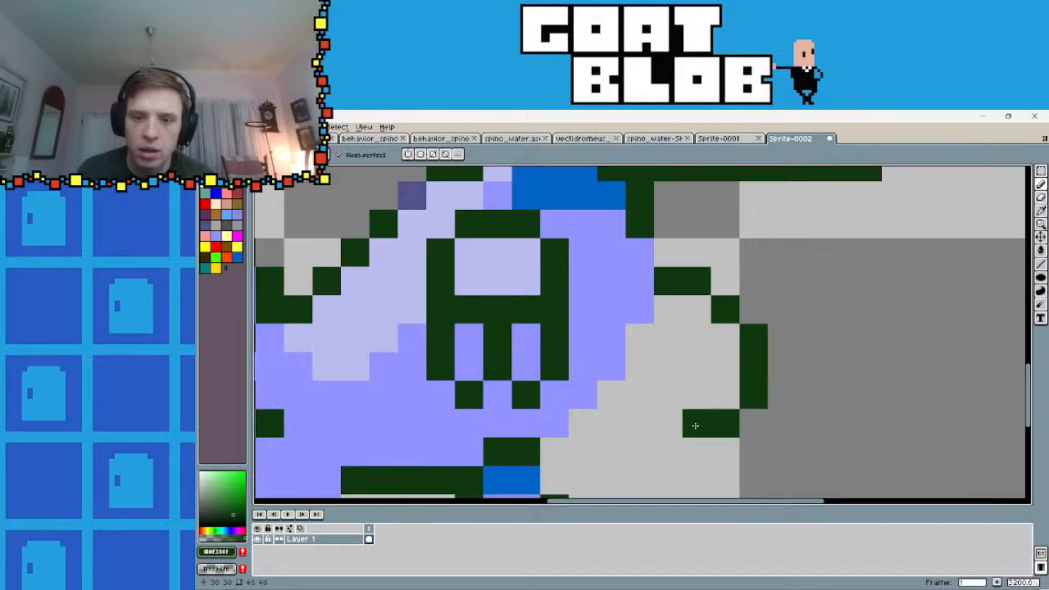
click(670, 396)
click(658, 367)
click(643, 341)
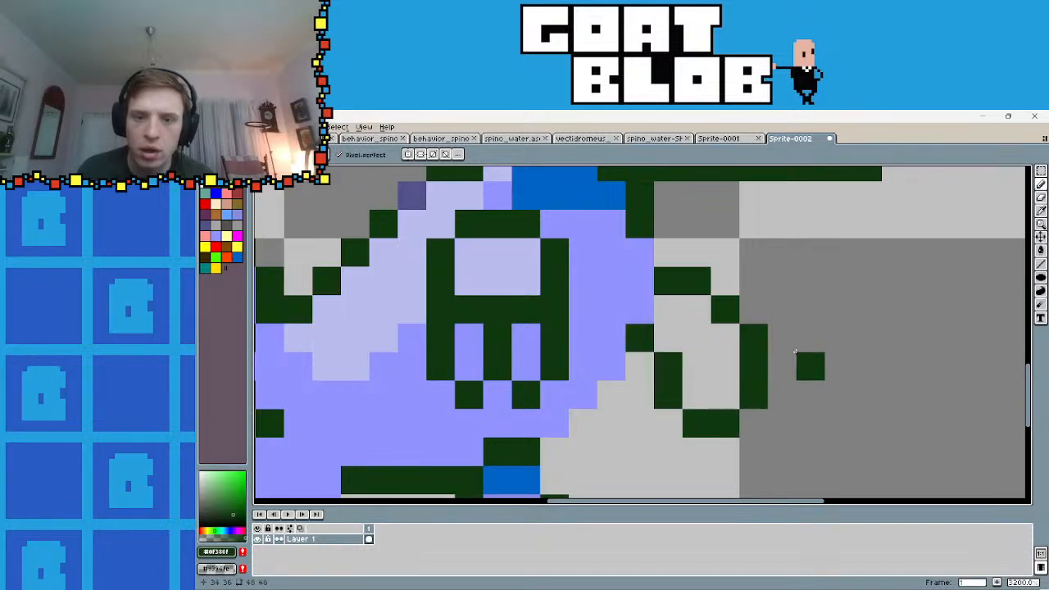
- Extend the dark green chest outline from under the chin down to the far arm
scroll(810, 364, down, 2)
scroll(758, 345, up, 1)
scroll(841, 319, down, 5)
drag(841, 319, 831, 374)
scroll(831, 375, up, 5)
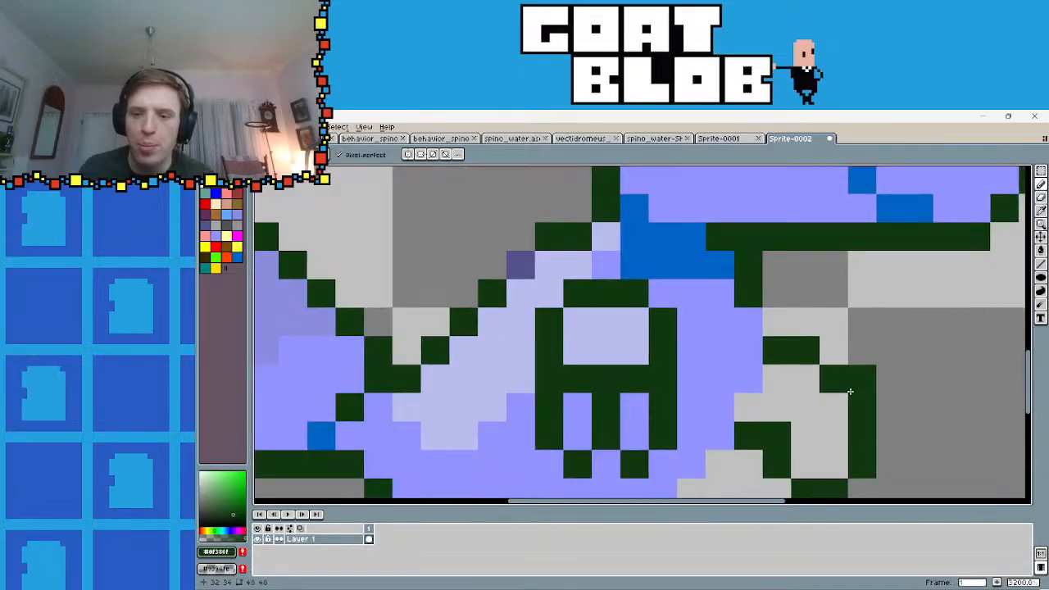
key(i)
click(1040, 184)
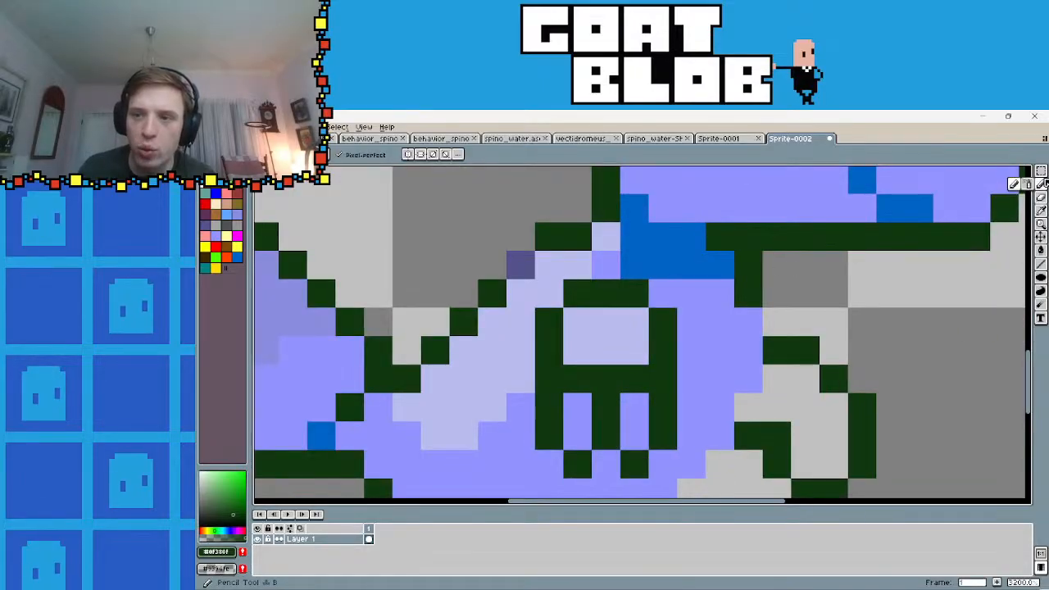
drag(776, 378, 793, 312)
drag(771, 258, 763, 324)
- Pencil the dark green underside outline from the far arm's base diagonally down to the belly
click(736, 369)
click(736, 344)
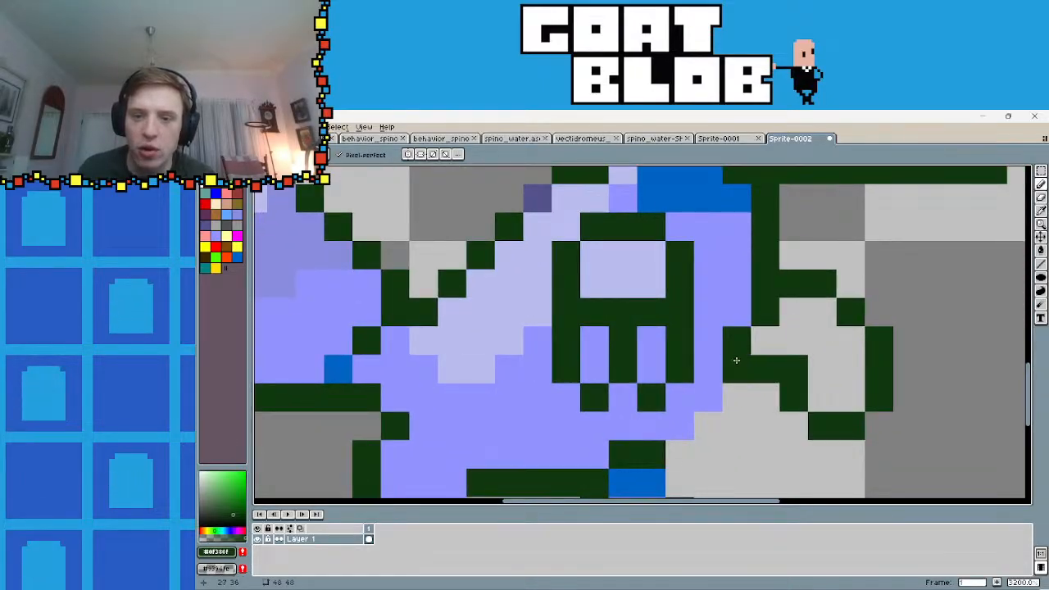
click(710, 399)
click(680, 426)
scroll(834, 404, down, 9)
mouse_move(847, 405)
mouse_down()
mouse_move(863, 405)
mouse_move(793, 394)
mouse_up()
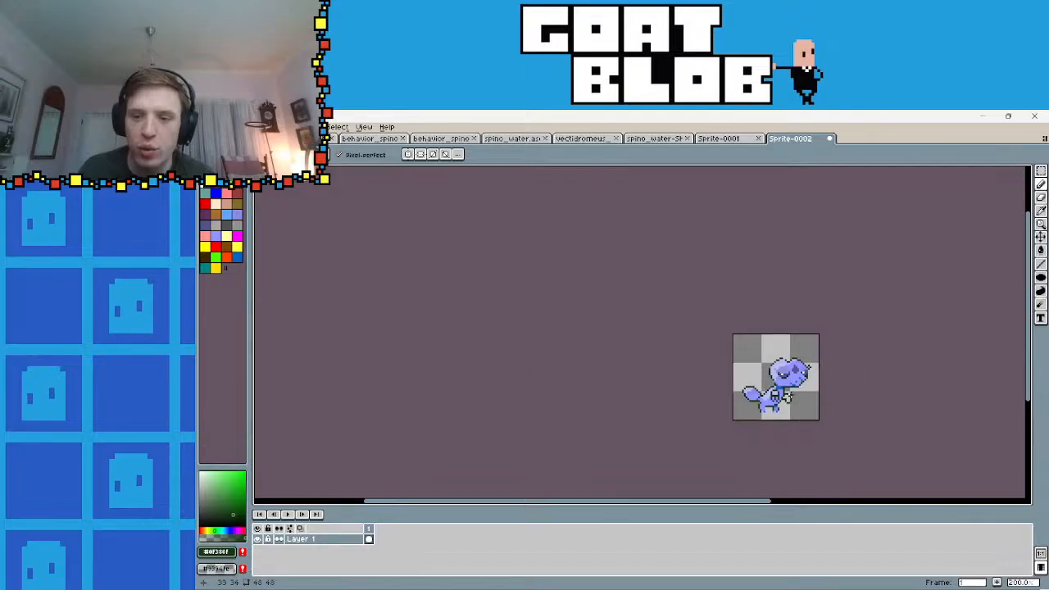
- Sample the body's bright periwinkle and colour the upper part of the far arm and the near hand's palm
scroll(791, 395, up, 8)
click(1041, 211)
click(614, 259)
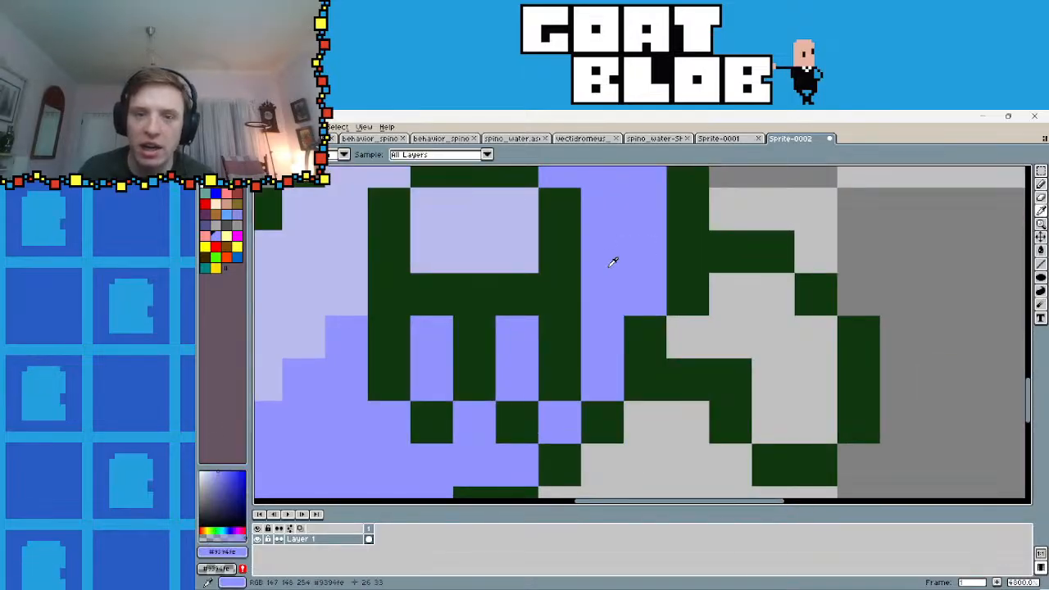
click(1040, 185)
click(774, 337)
mouse_move(778, 340)
mouse_down()
mouse_move(740, 302)
mouse_move(689, 337)
mouse_move(646, 335)
mouse_move(667, 309)
mouse_move(695, 309)
mouse_up()
scroll(776, 393, down, 3)
scroll(683, 353, up, 2)
scroll(665, 344, down, 2)
scroll(664, 344, down, 2)
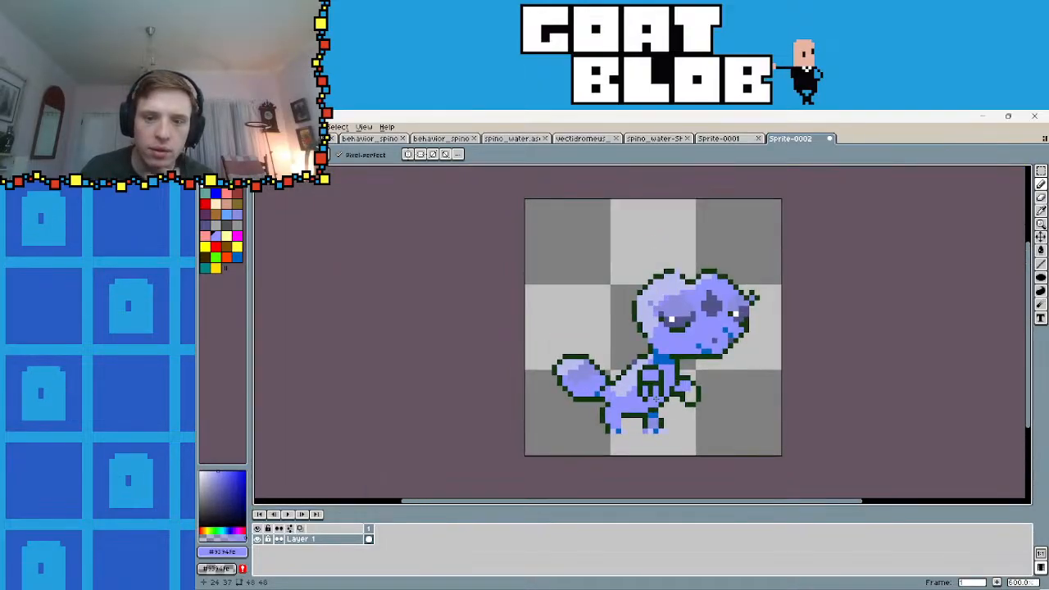
- Sample the pale lavender from the back and pencil the near hand's fingers and the far hand with it
scroll(664, 343, up, 3)
click(1041, 210)
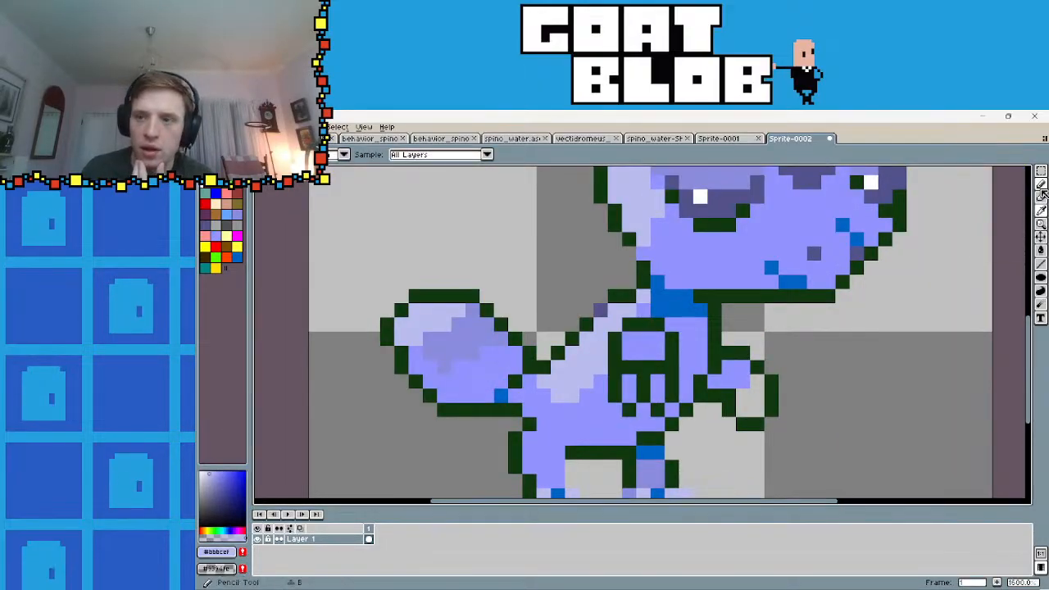
click(1041, 184)
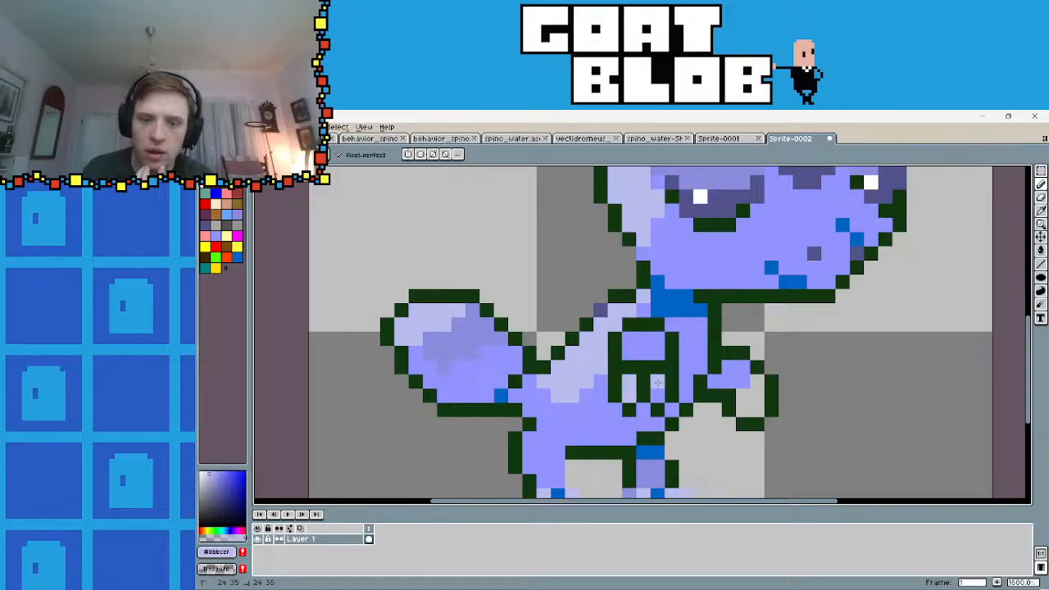
scroll(657, 383, down, 1)
scroll(657, 401, up, 3)
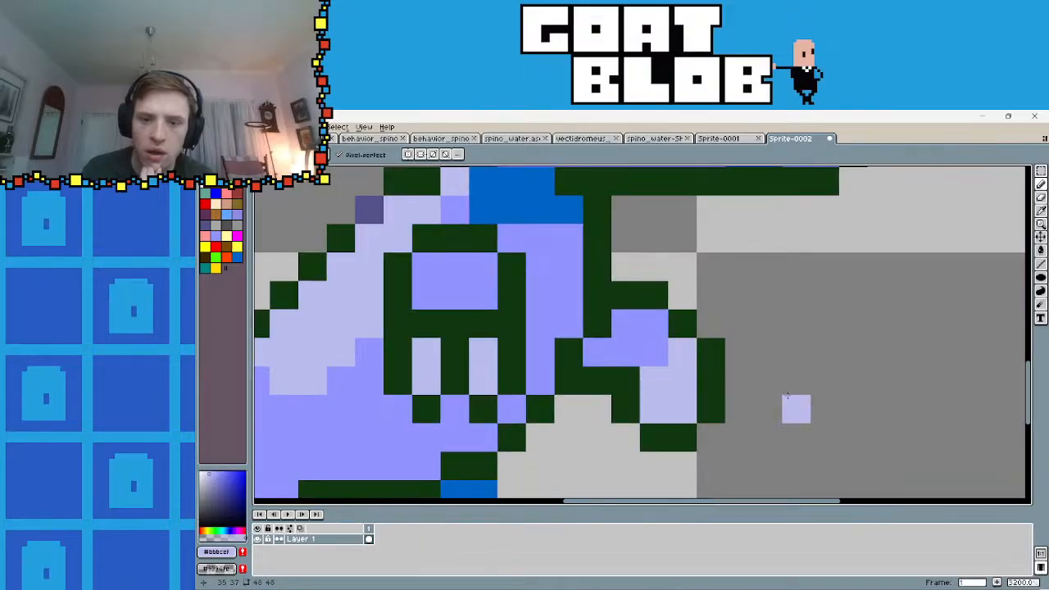
scroll(795, 410, down, 8)
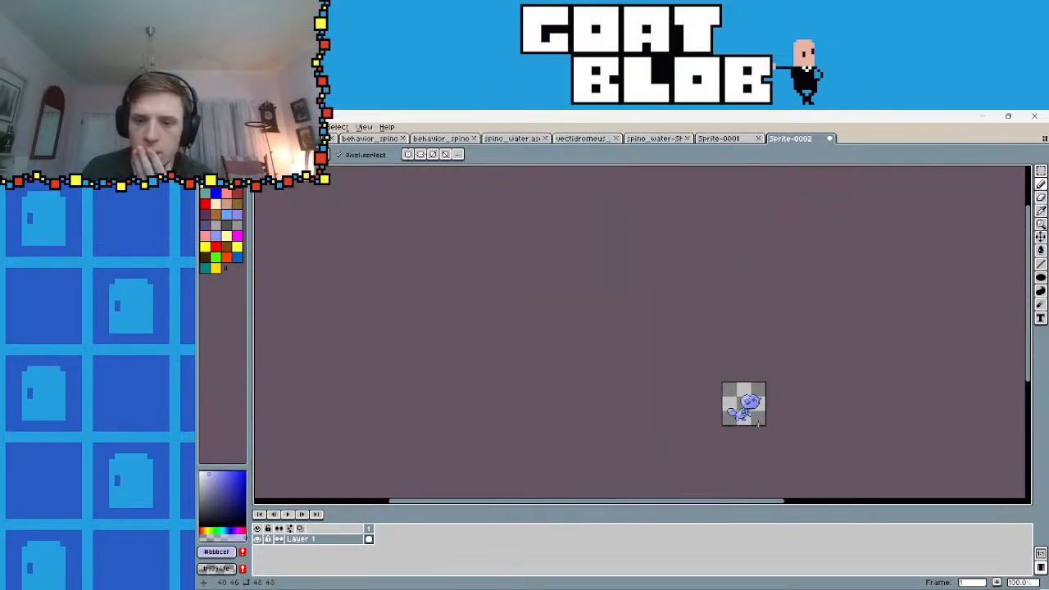
scroll(769, 397, up, 3)
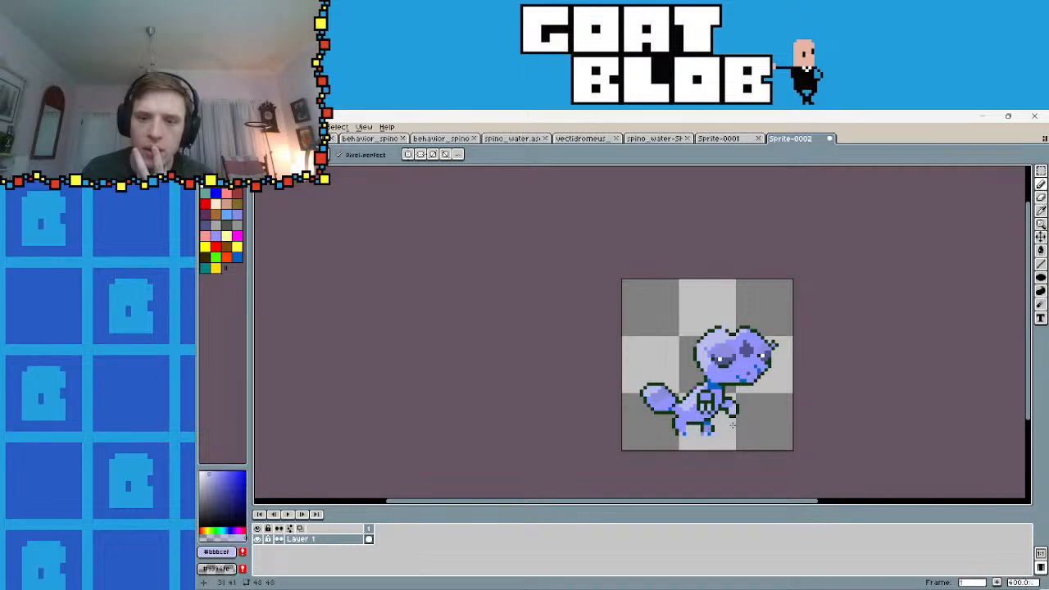
scroll(726, 430, up, 3)
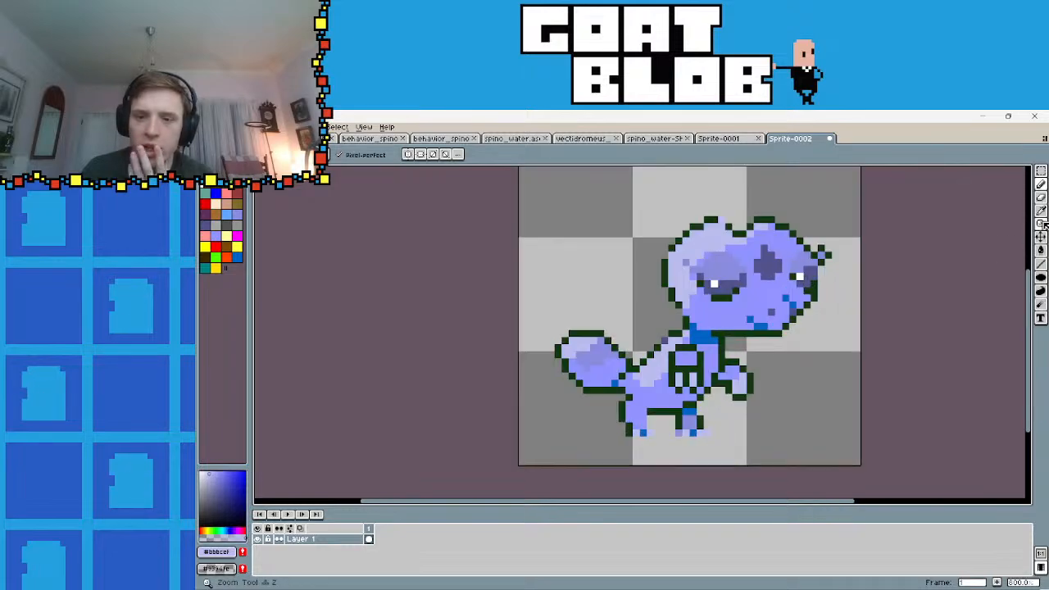
- Select the lower body with both remaining legs and shift it one pixel to the right
click(1040, 171)
scroll(604, 340, up, 2)
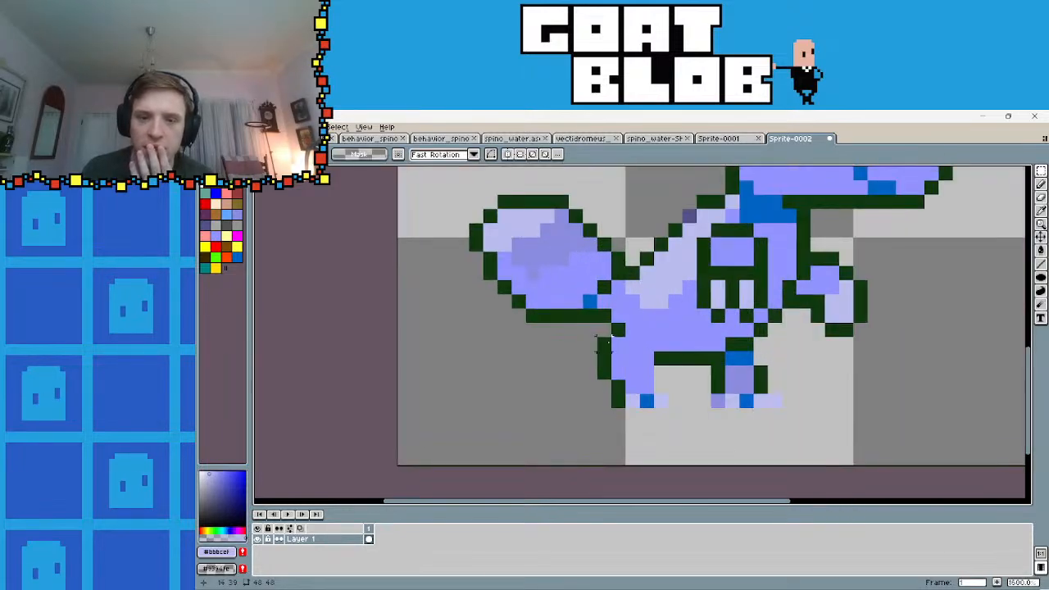
drag(595, 322, 807, 456)
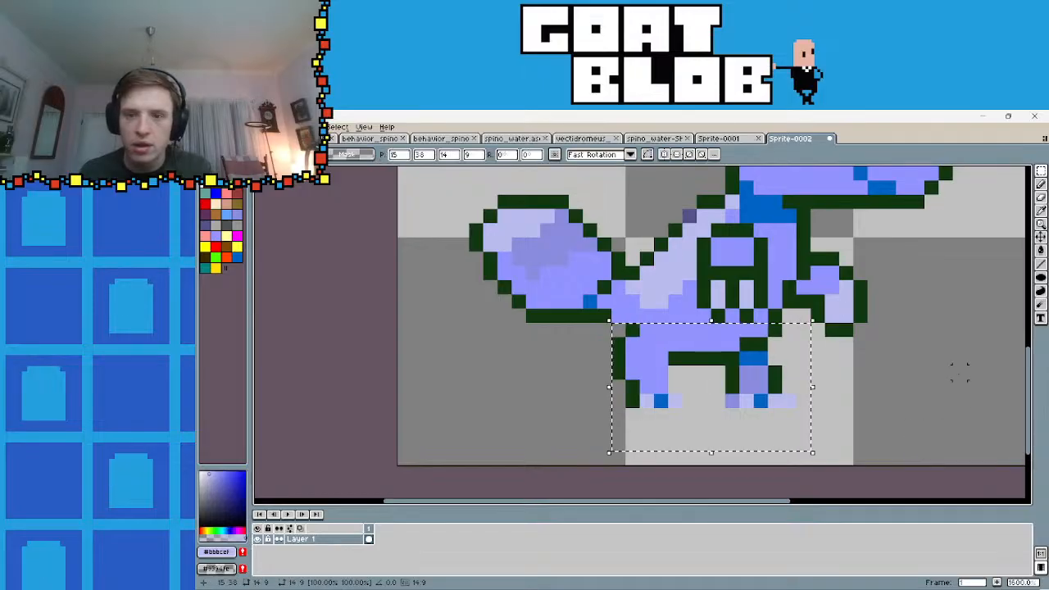
scroll(724, 354, down, 3)
drag(725, 354, 725, 387)
- Move the outline pixel under the tail's base down by one pixel
scroll(707, 383, up, 5)
click(628, 333)
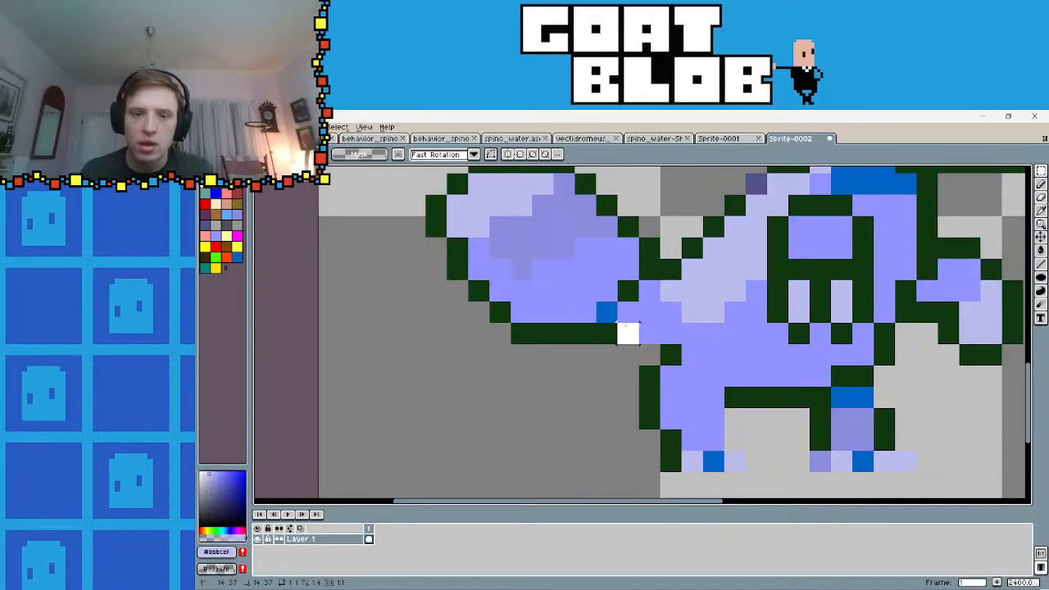
key(Down)
key(ctrl+d)
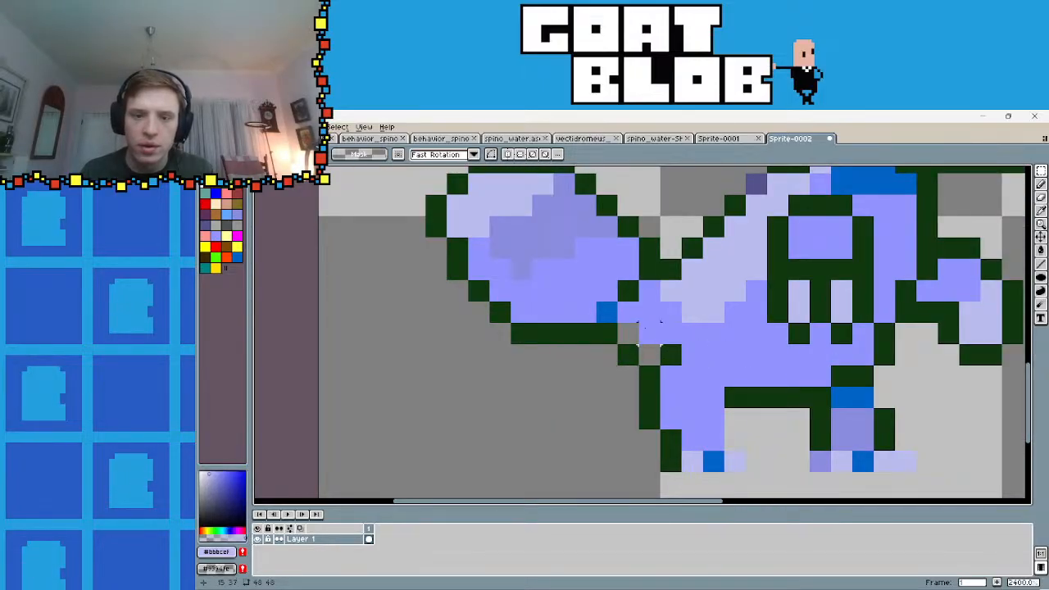
- Sample the body's bright periwinkle and pencil over the empty pixels where the tail meets the lower body
click(1041, 210)
click(749, 341)
click(1041, 185)
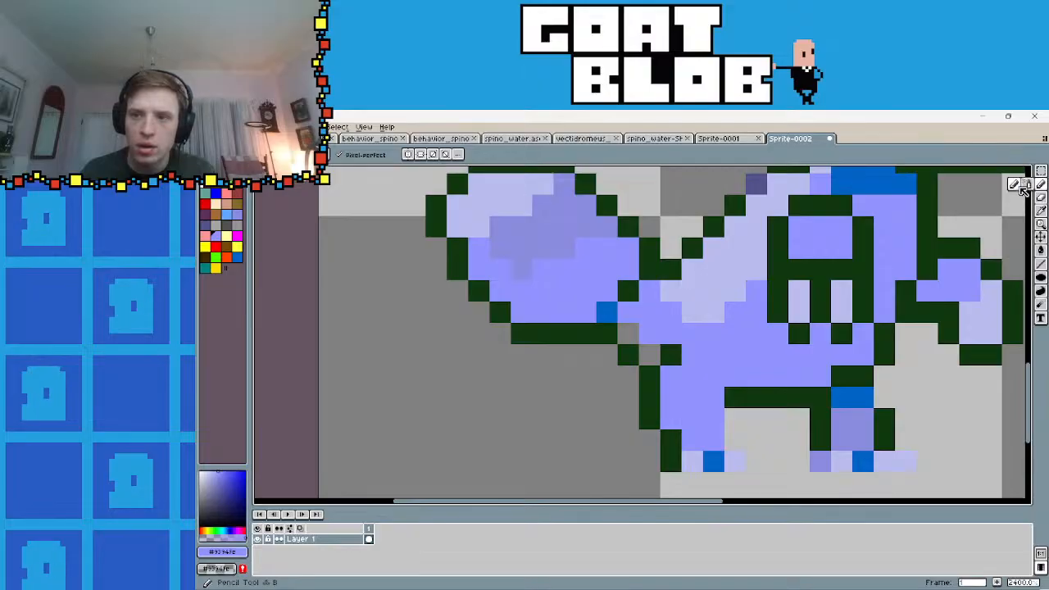
scroll(769, 375, down, 9)
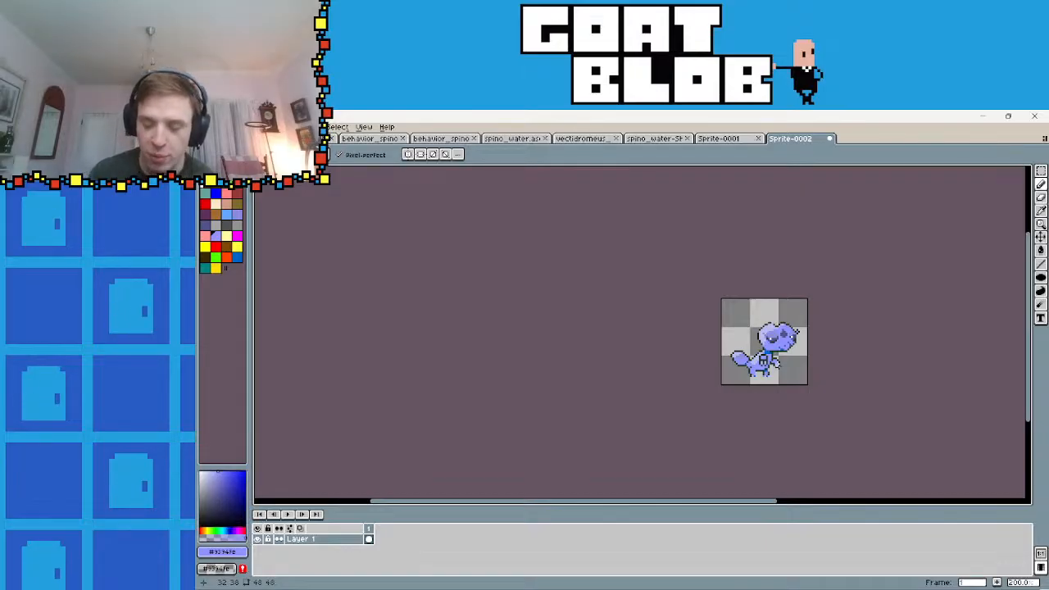
scroll(788, 365, up, 2)
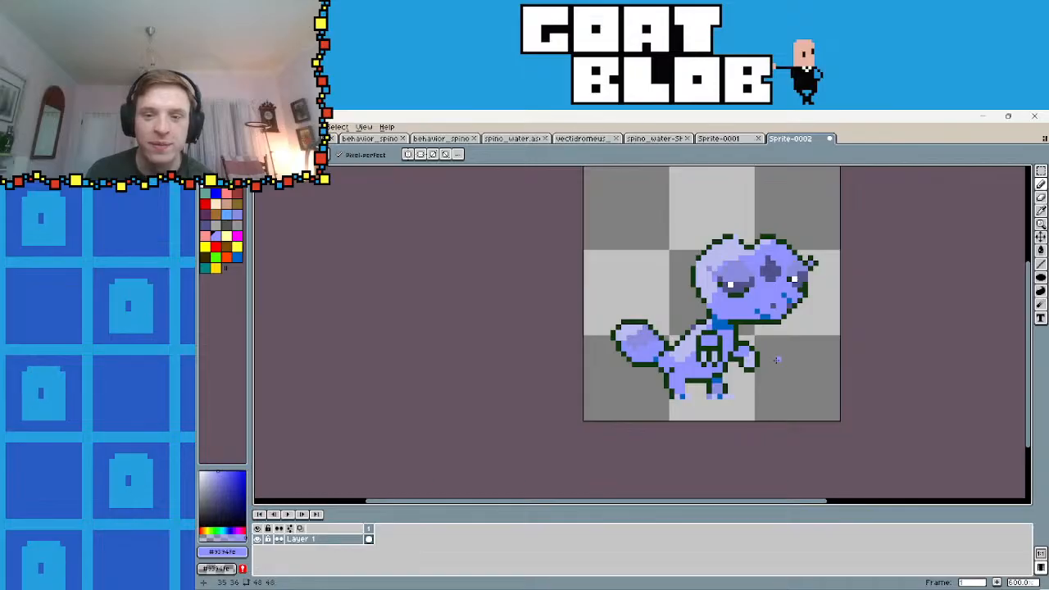
scroll(788, 381, down, 2)
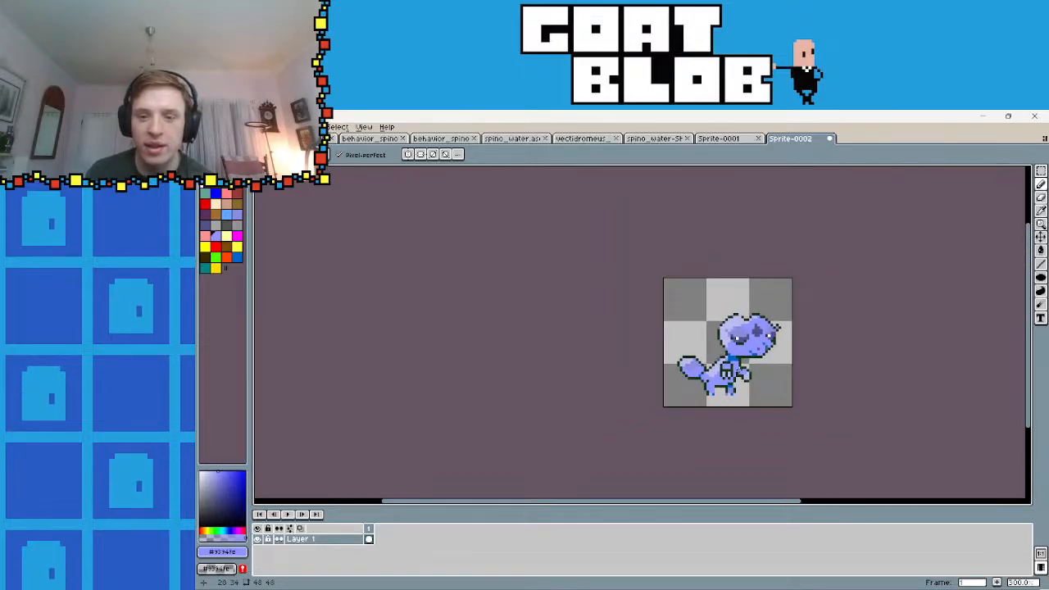
scroll(737, 363, up, 2)
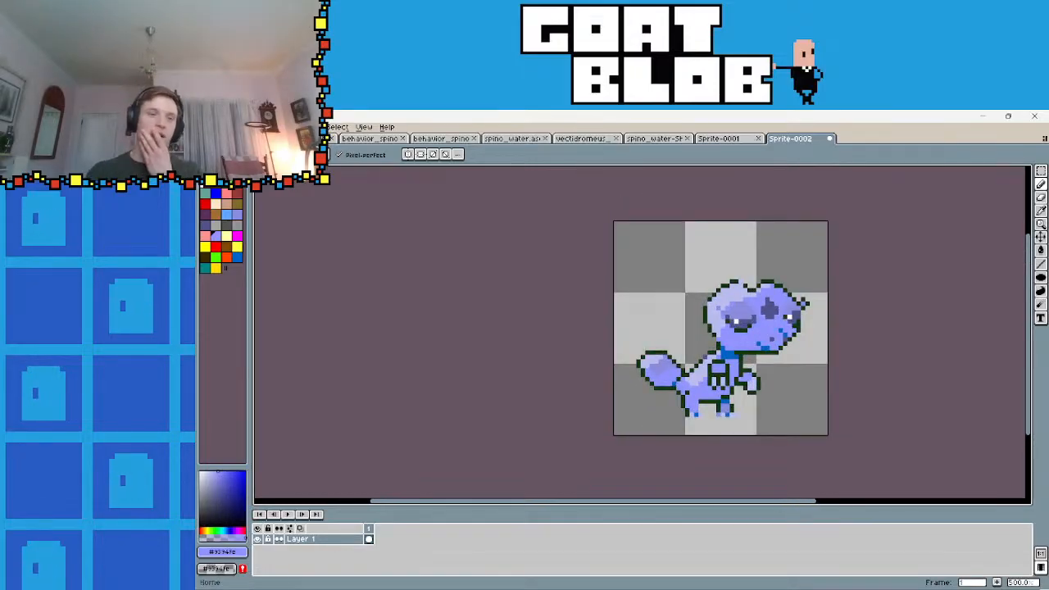
- Replace the current colour palette with the Game Boy preset
click(228, 156)
scroll(325, 310, down, 5)
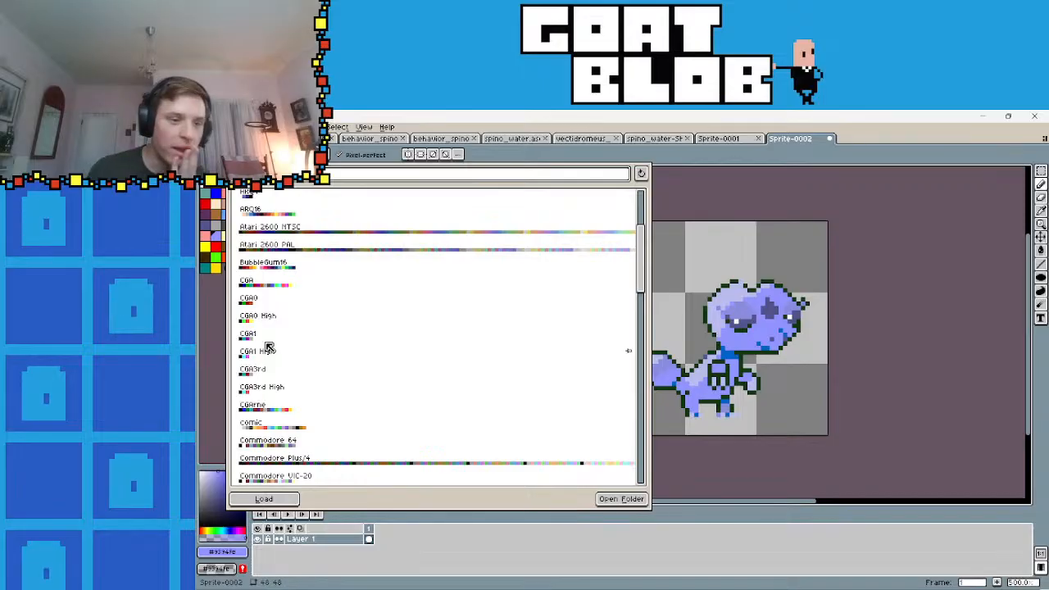
scroll(270, 310, down, 3)
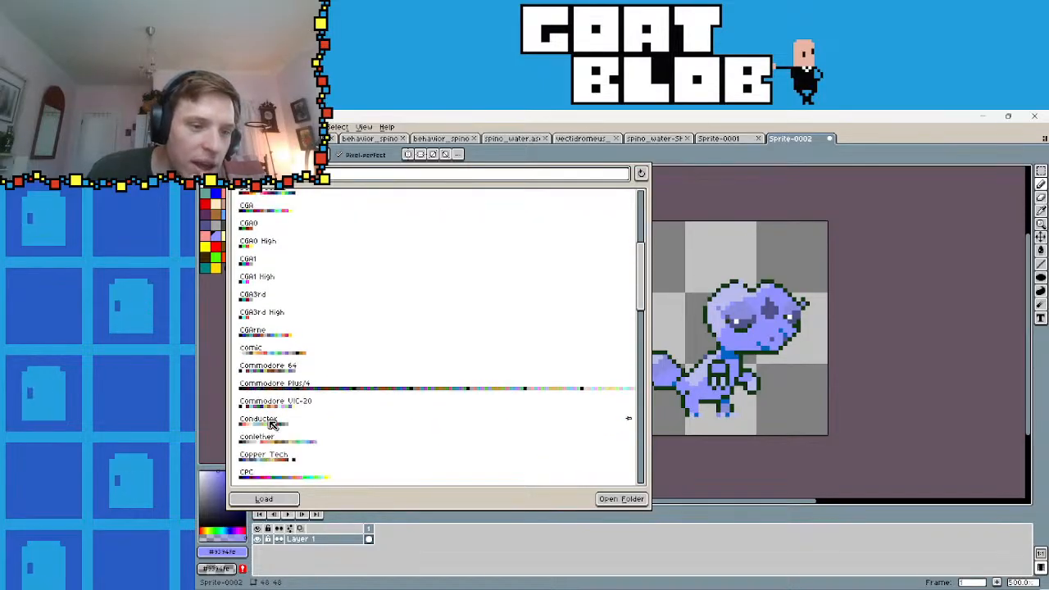
scroll(276, 416, down, 4)
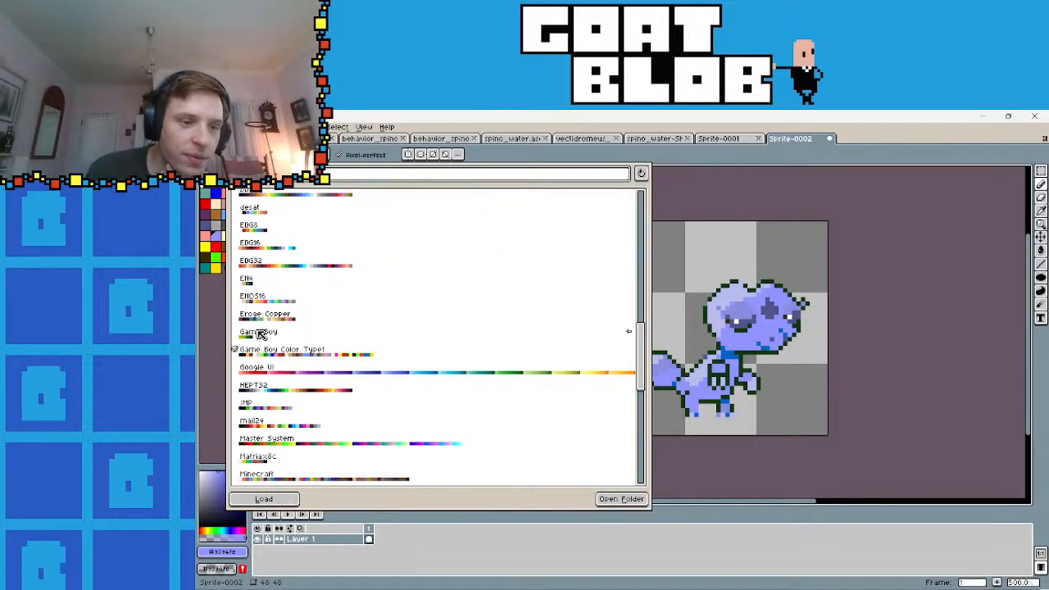
click(261, 334)
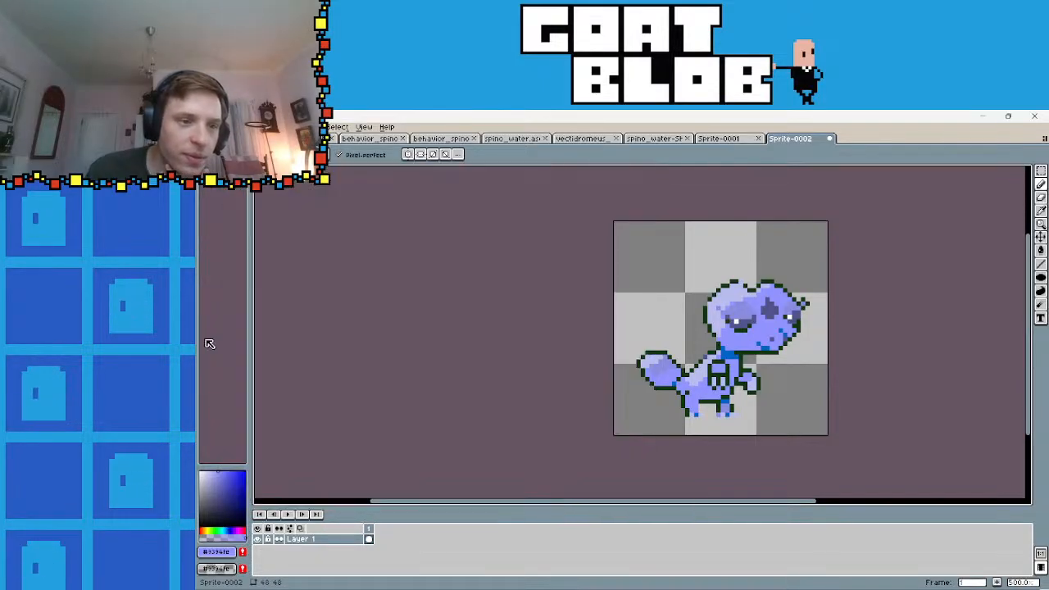
- Set white as the drawing colour and bucket-fill the pale lavender areas of the head, back, neck and tail tip
click(243, 553)
drag(714, 362, 627, 354)
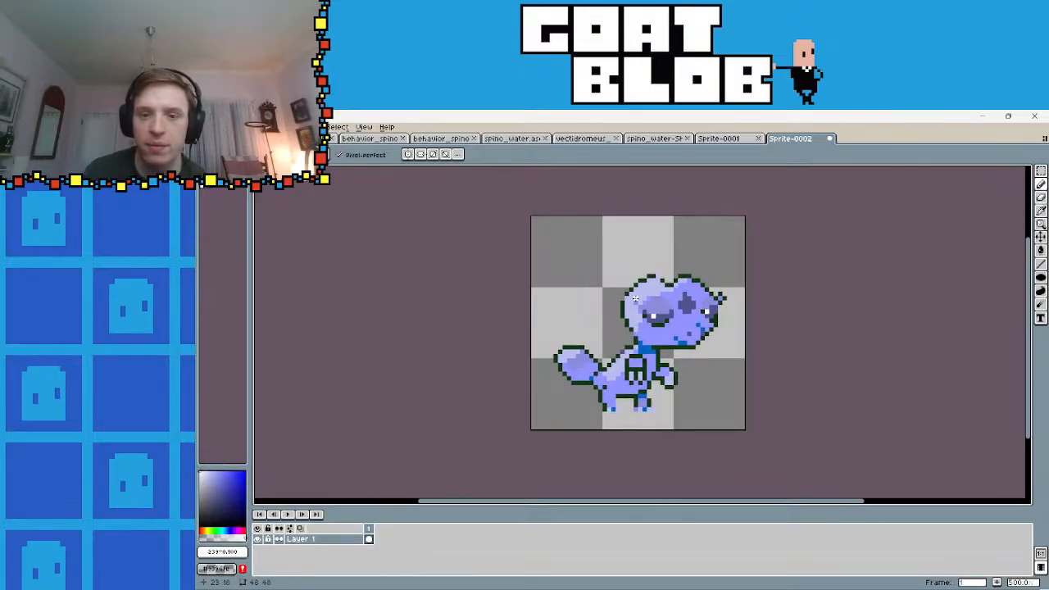
scroll(636, 299, up, 2)
click(1040, 250)
click(641, 350)
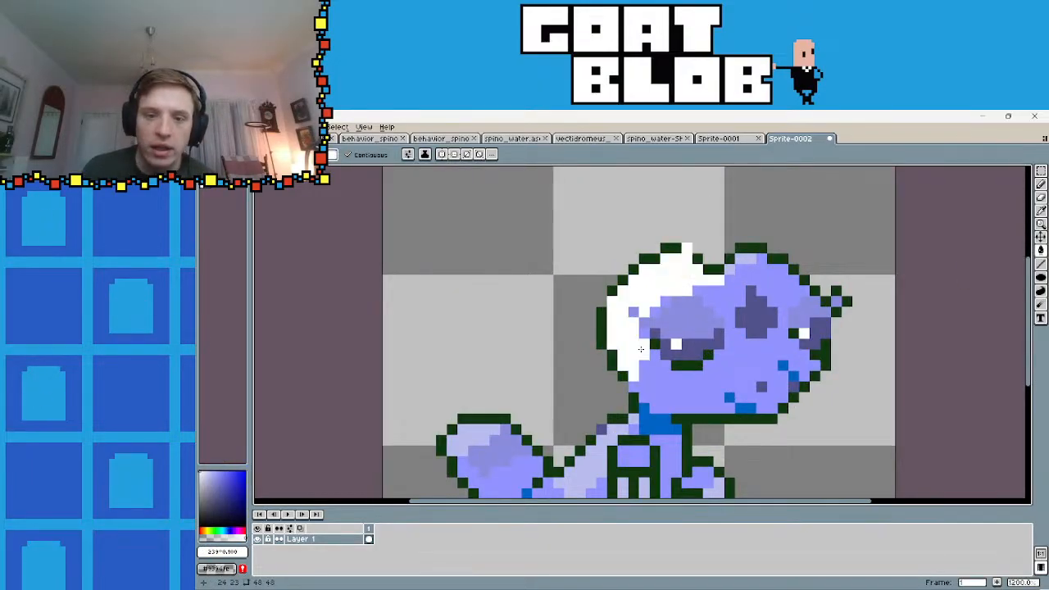
drag(657, 376, 680, 295)
click(615, 370)
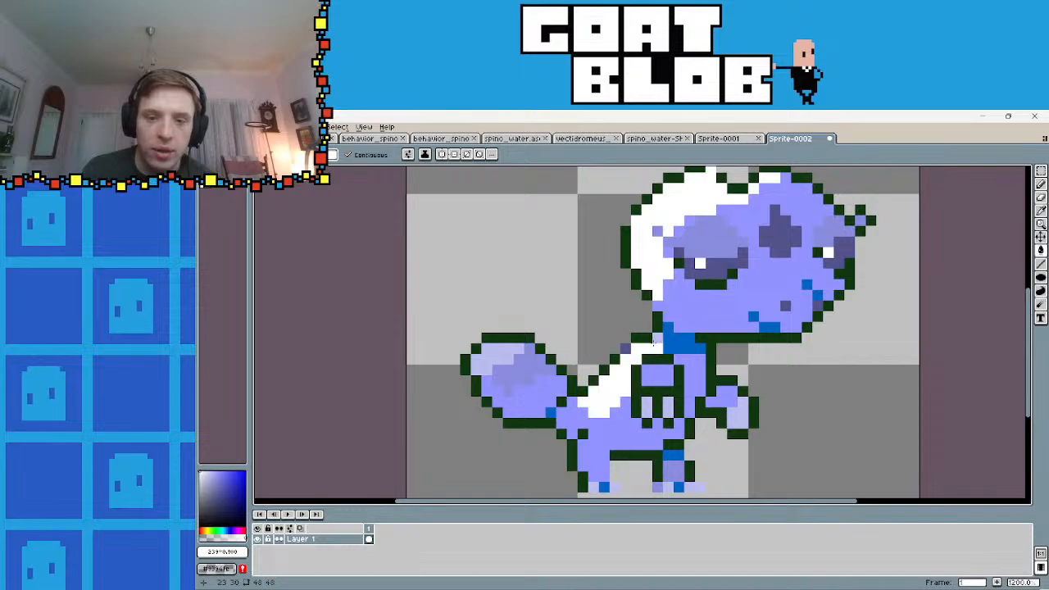
click(658, 337)
click(507, 359)
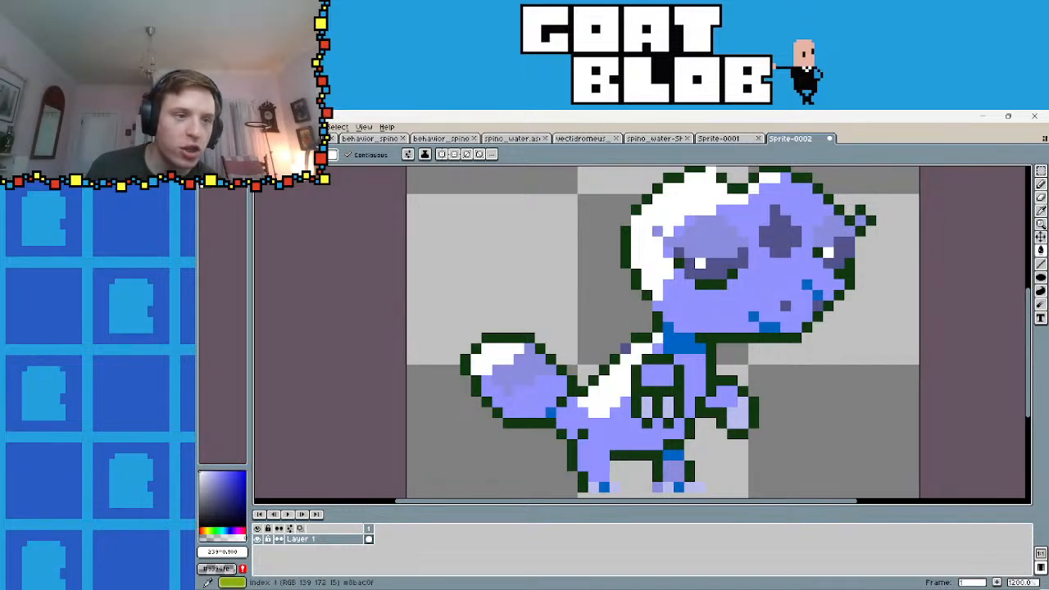
- Fill the periwinkle parts of the tail, body, chest, near palm, far arm and front leg with the green #8bac0f
click(212, 173)
scroll(539, 380, up, 1)
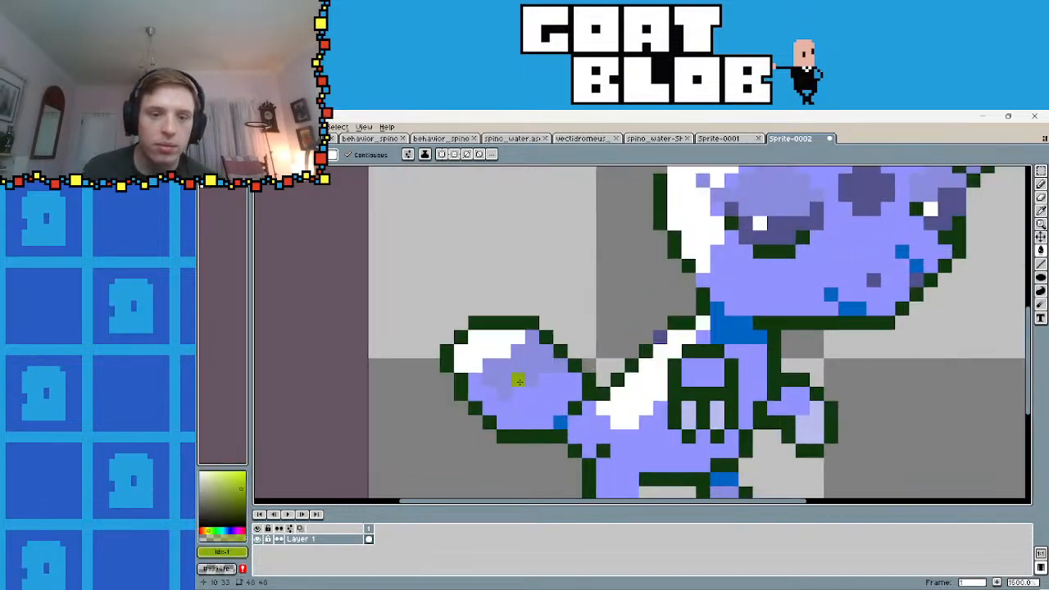
click(530, 404)
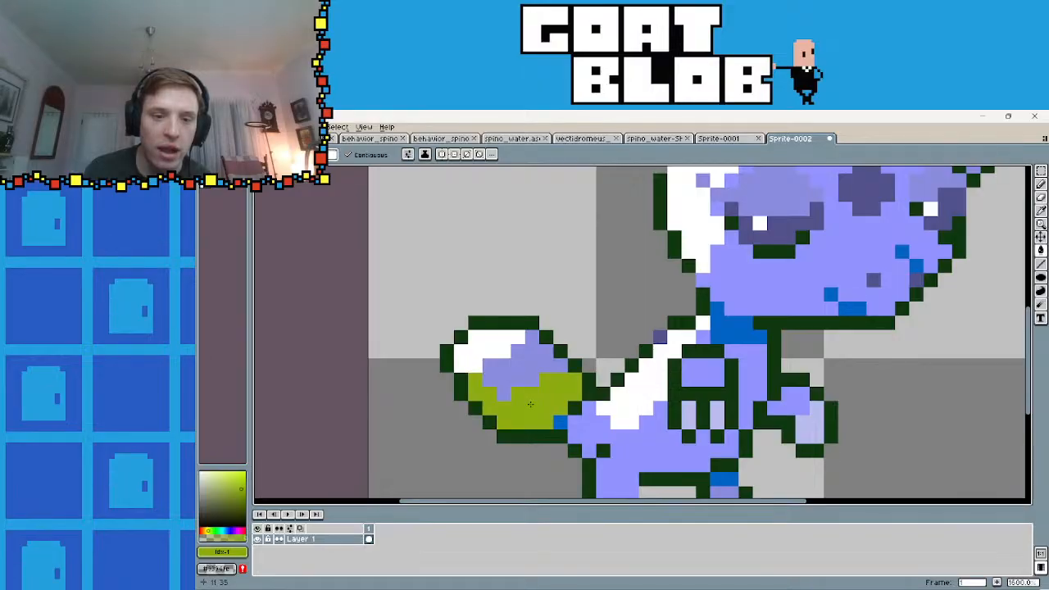
scroll(655, 453, down, 1)
drag(656, 453, 645, 347)
scroll(641, 347, up, 2)
click(630, 342)
drag(784, 238, 733, 335)
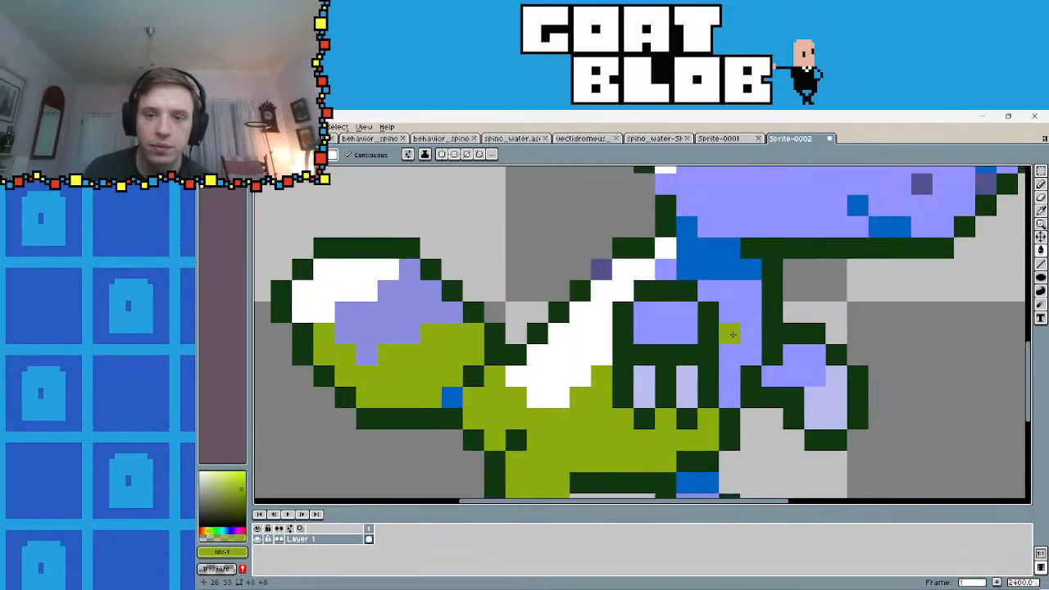
click(681, 318)
click(794, 375)
scroll(686, 419, down, 5)
drag(687, 418, 677, 362)
scroll(677, 374, up, 4)
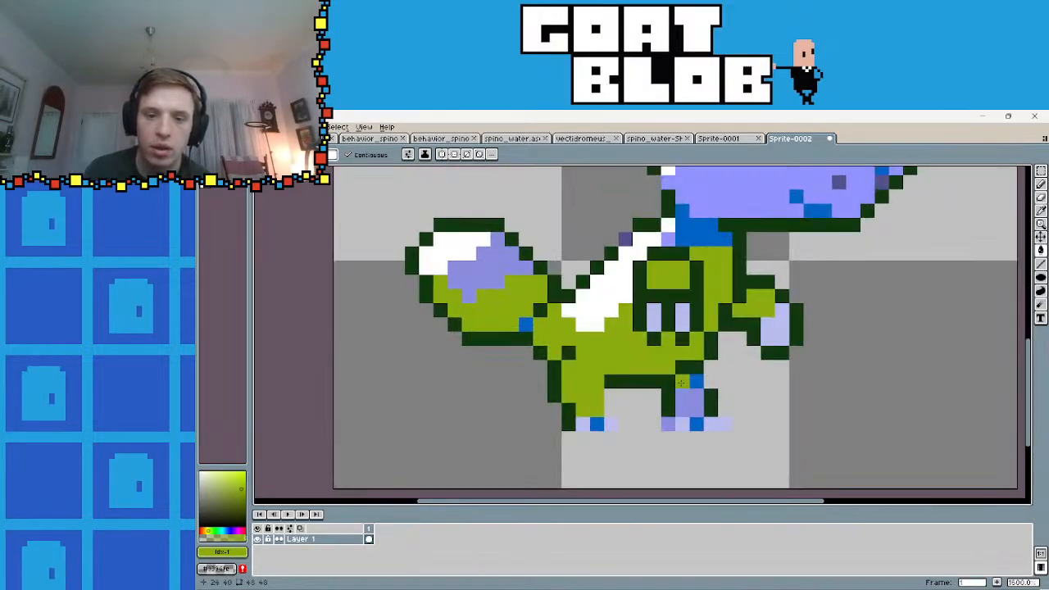
- Fill the darker patch on the tail and the diamond mark on the forehead with the palette's index 0 green
click(206, 174)
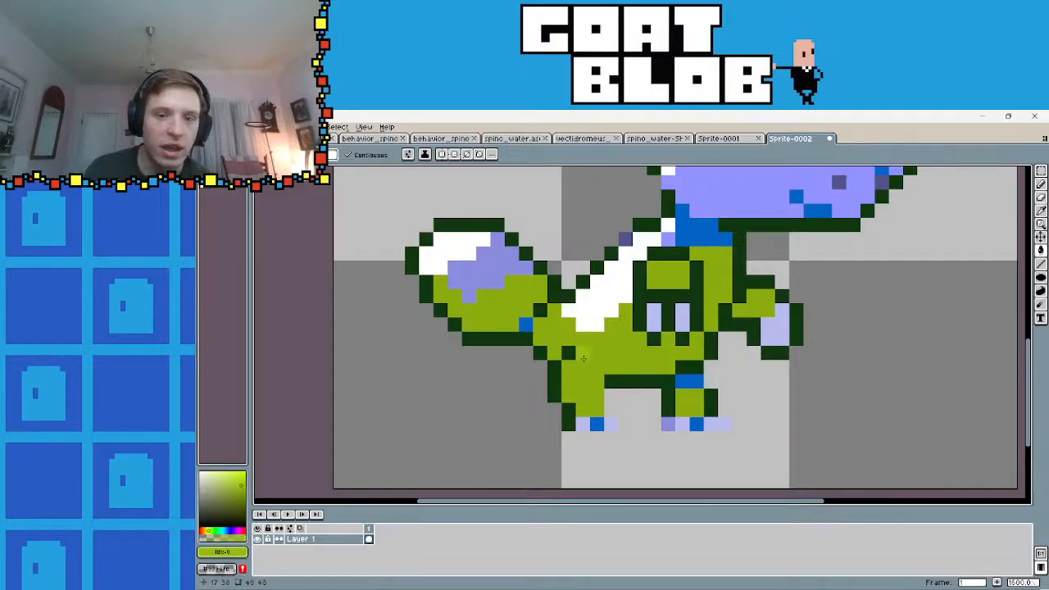
drag(613, 351, 644, 415)
click(514, 343)
drag(756, 262, 691, 352)
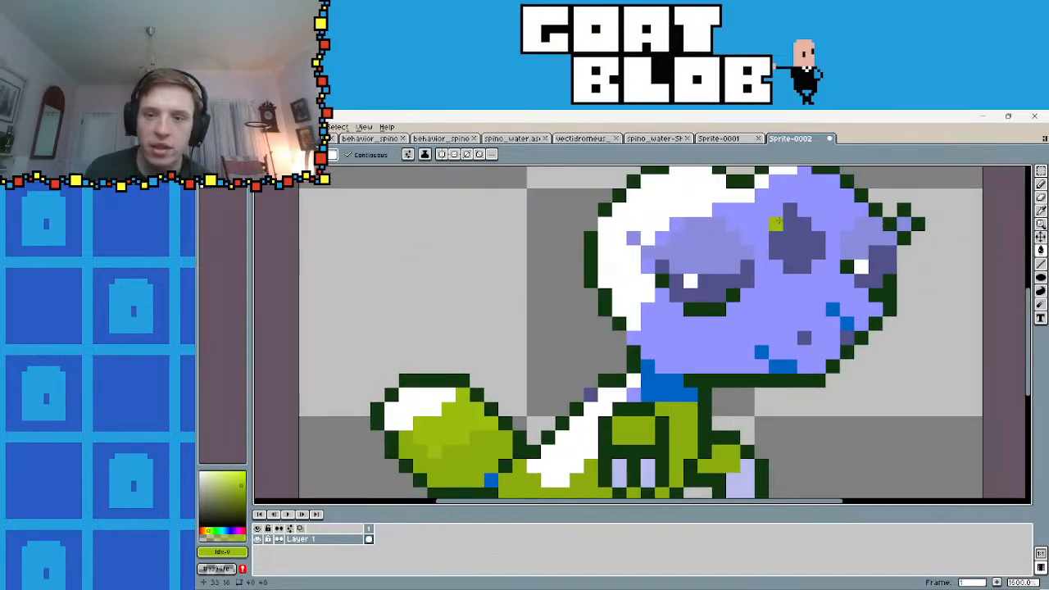
click(792, 243)
scroll(805, 326, down, 4)
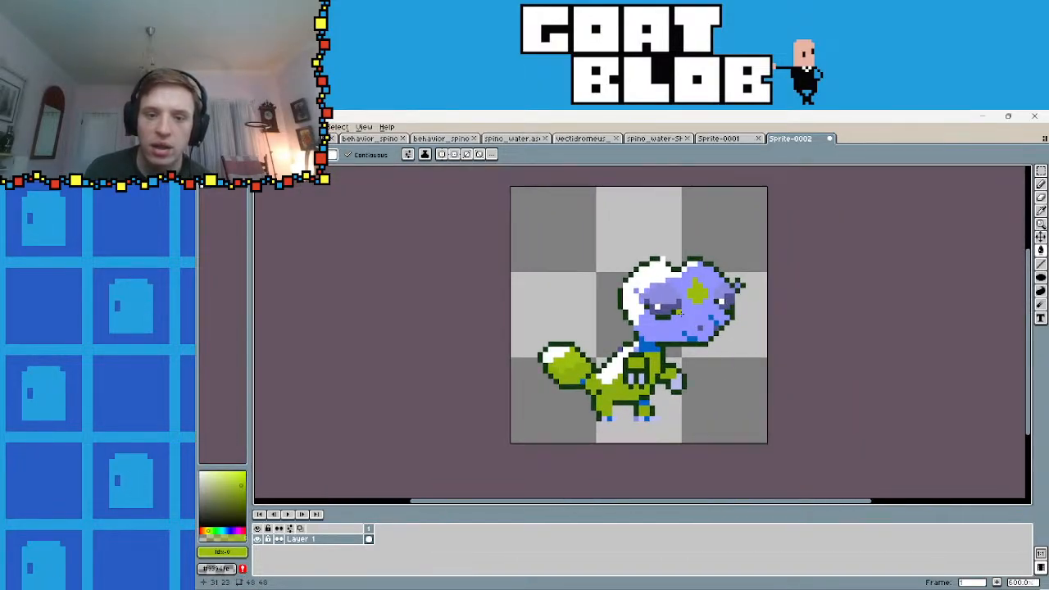
- Undo the recent green fills and use the lighter index 0 green for the tail, body, near palm and chest instead
scroll(602, 373, up, 3)
key(ctrl+z)
key(ctrl+z)
key(ctrl+z)
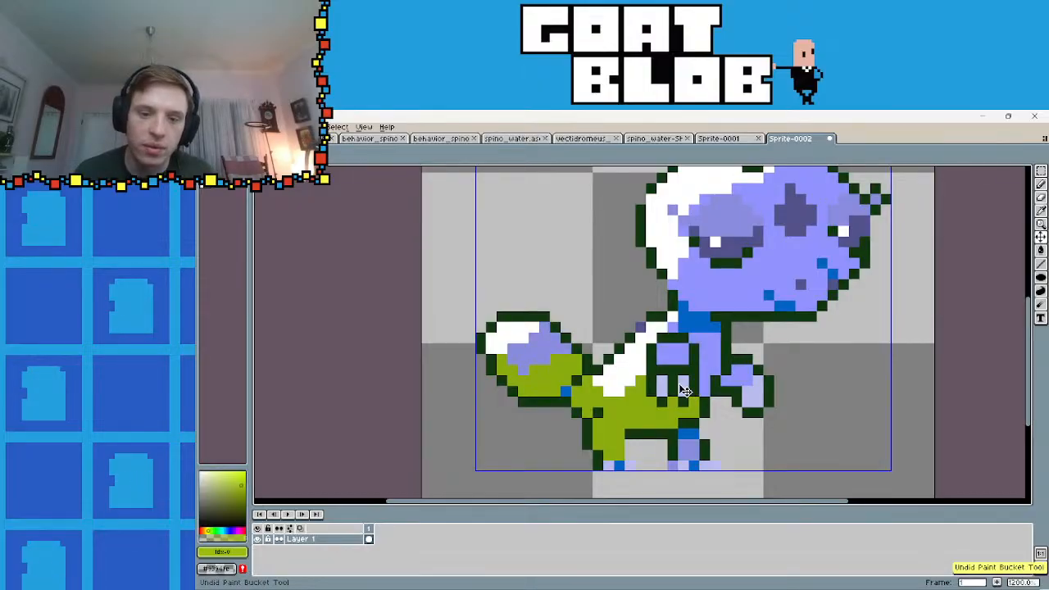
key(ctrl+z)
key(ctrl+z)
click(682, 359)
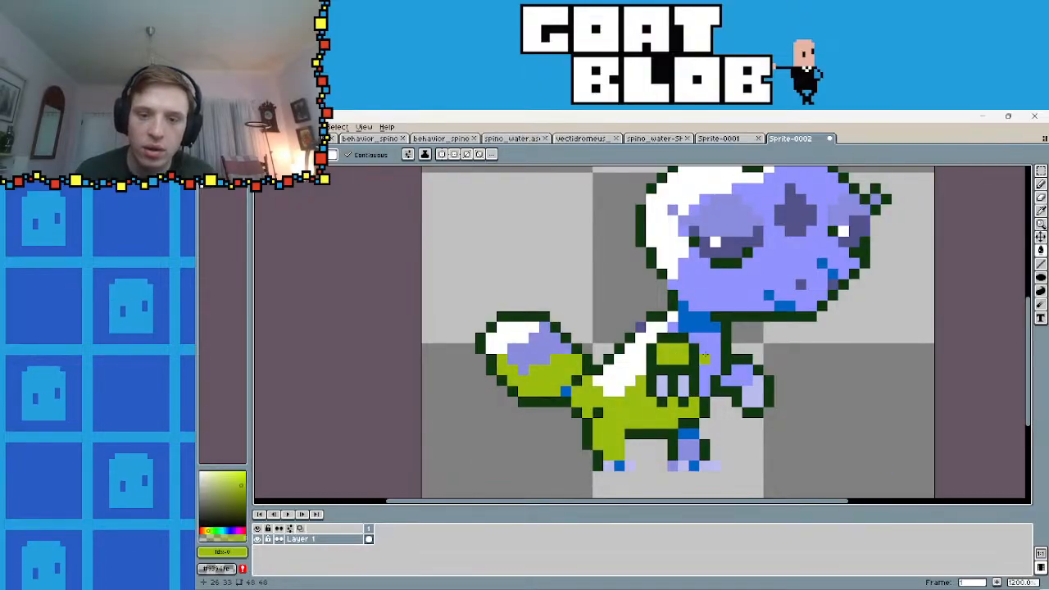
click(705, 358)
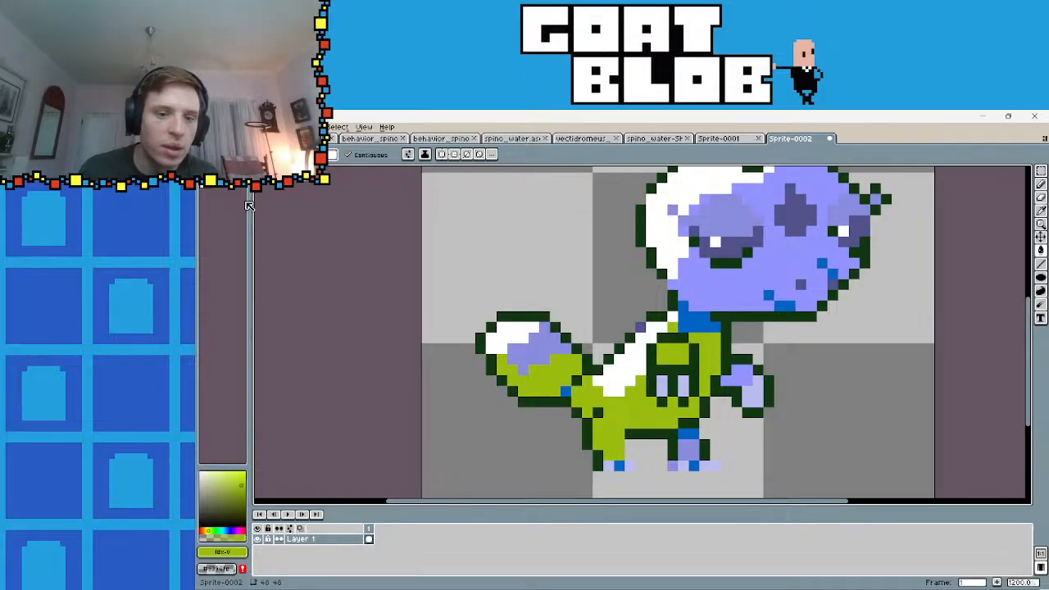
- Fill the tail's shadow patch and the forehead's diamond mark with the darker index 1 green
click(534, 351)
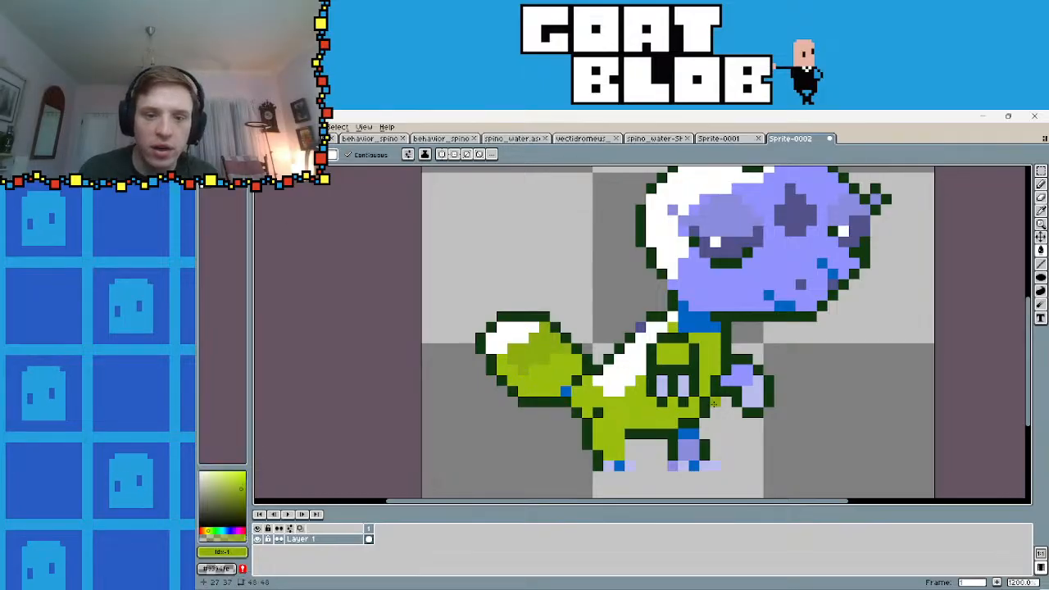
click(794, 219)
scroll(757, 356, up, 2)
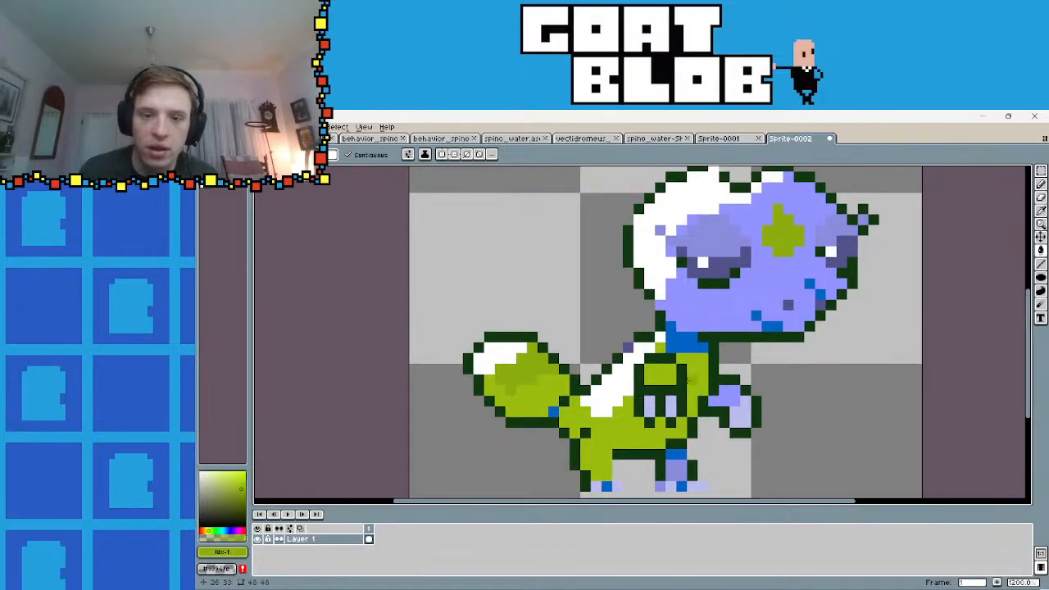
- Pencil shading in the darker index 1 green along the belly and the lower chest beside the near hand
scroll(697, 458, down, 2)
click(1041, 186)
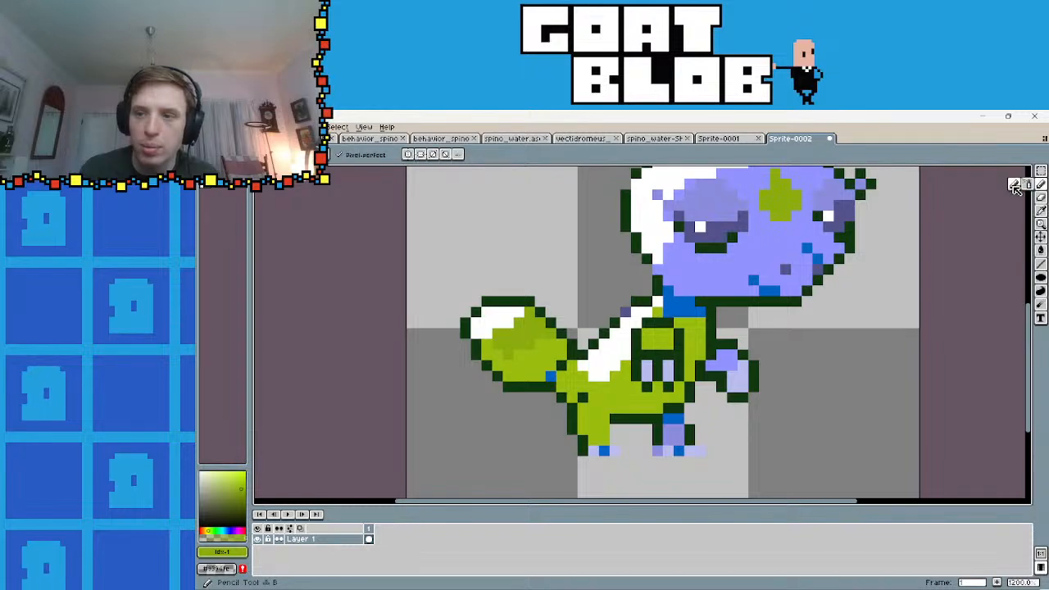
scroll(653, 399, up, 3)
mouse_move(677, 424)
mouse_down()
mouse_move(646, 425)
mouse_move(675, 400)
mouse_move(722, 395)
mouse_move(768, 315)
mouse_up()
drag(625, 426, 672, 378)
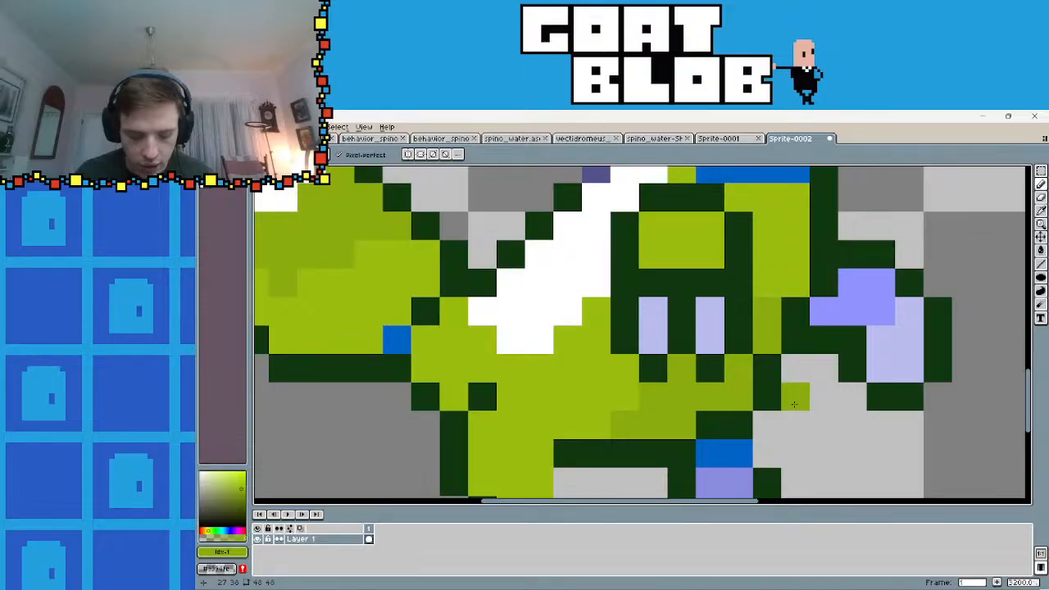
scroll(738, 410, down, 4)
scroll(701, 420, up, 1)
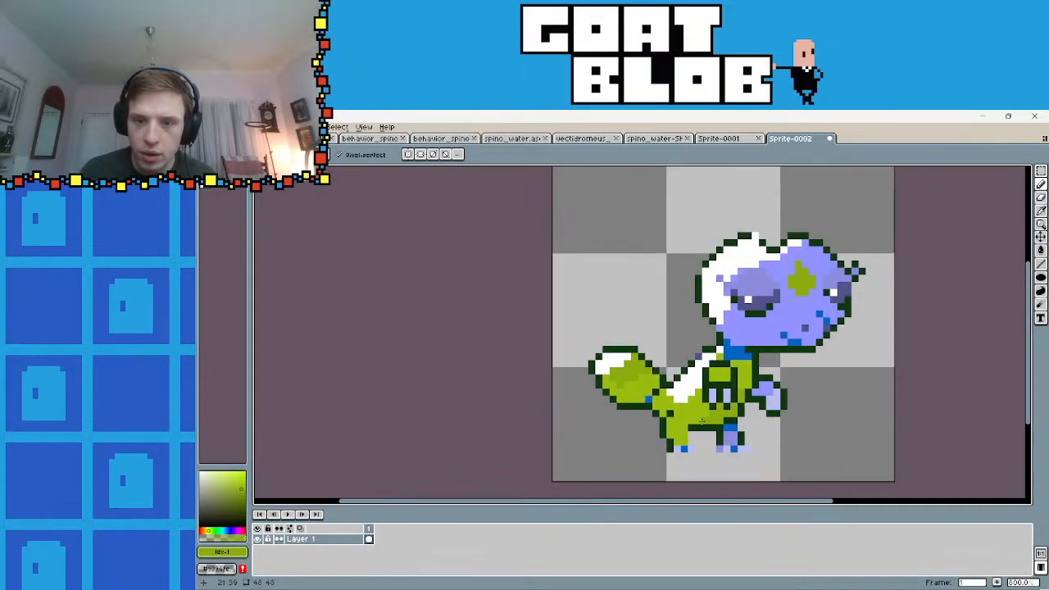
scroll(701, 420, up, 2)
scroll(724, 435, down, 3)
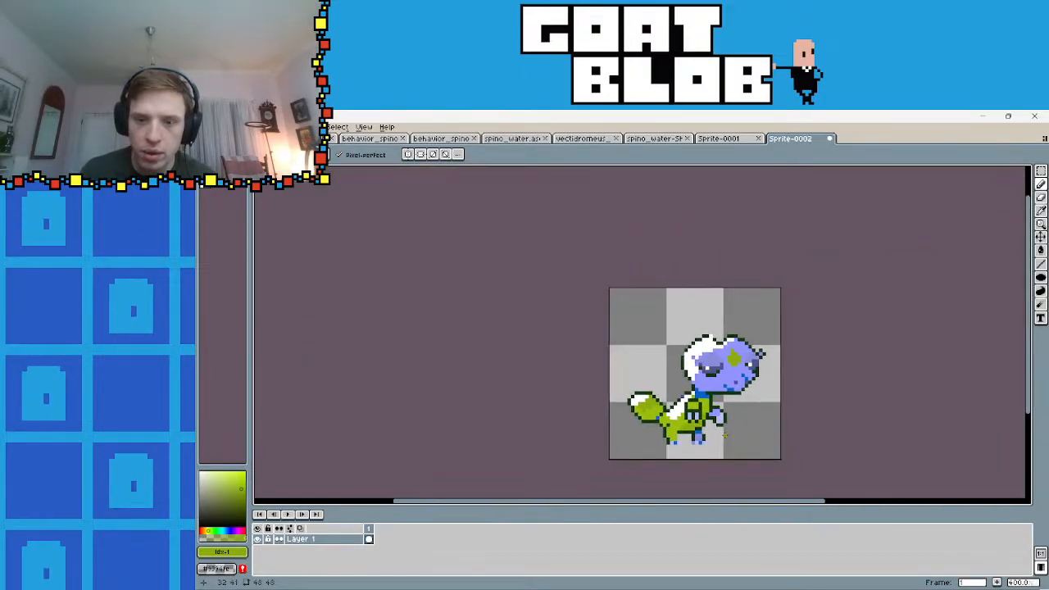
scroll(696, 425, up, 3)
scroll(701, 420, down, 3)
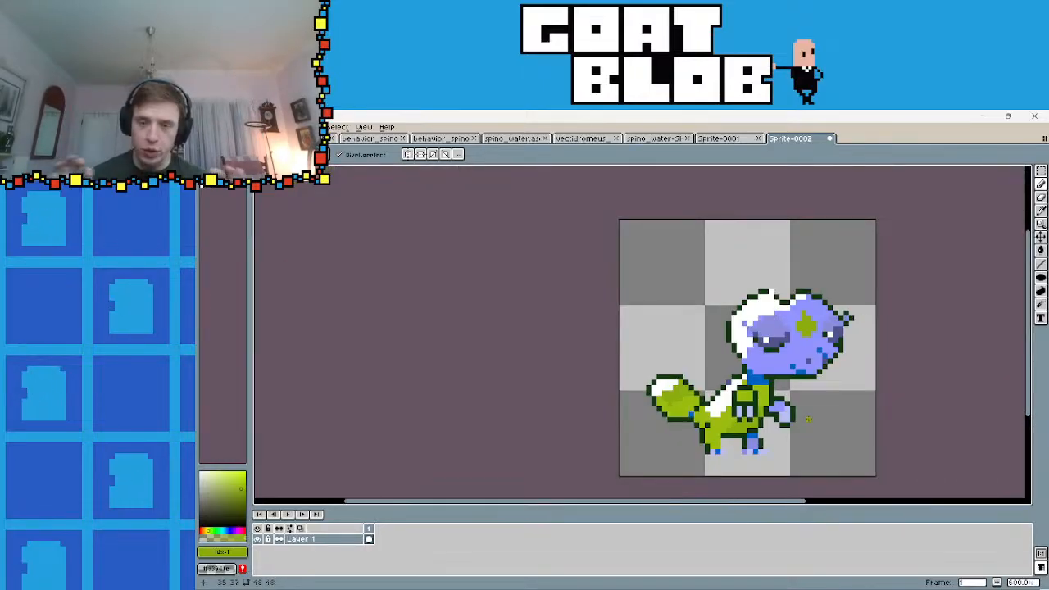
- Bucket-fill the periwinkle areas of the face with the lighter index 0 green
scroll(839, 368, up, 3)
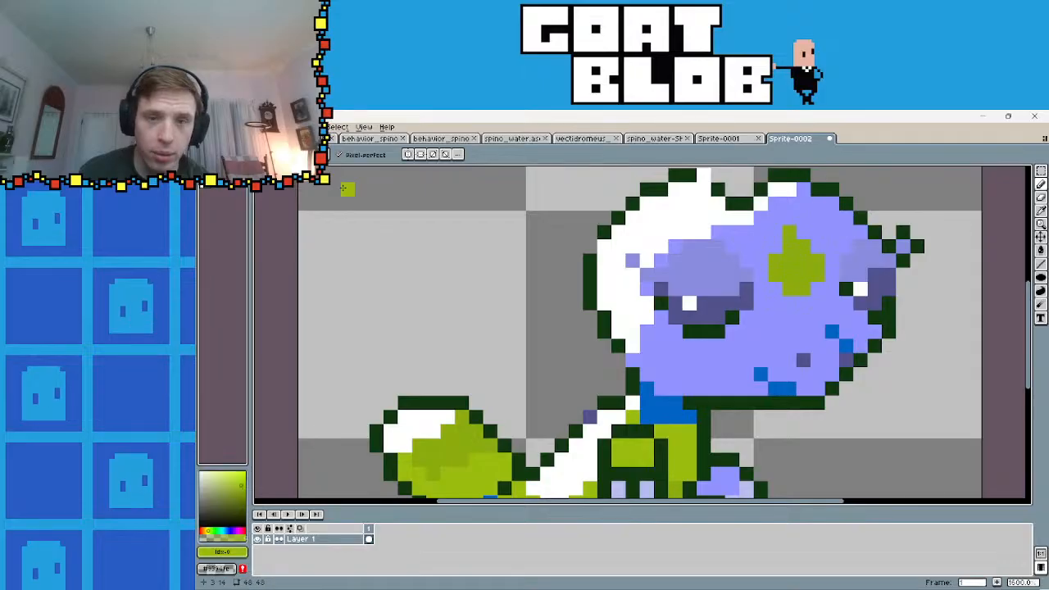
key(g)
click(775, 327)
drag(780, 307, 785, 358)
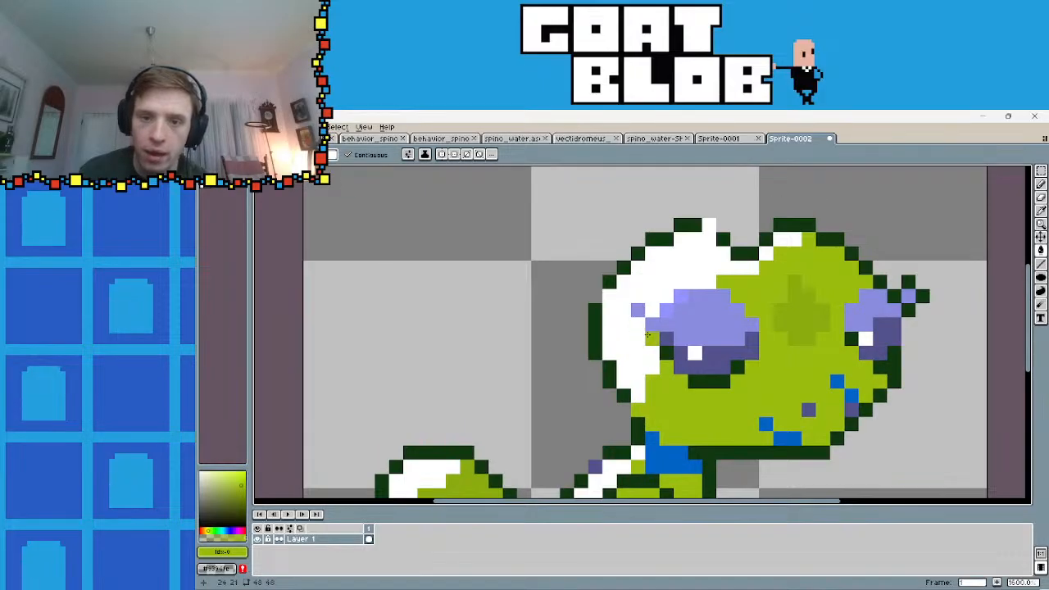
- Fill the periwinkle upper part of the far arm with the lighter index 0 green
scroll(737, 344, down, 5)
scroll(811, 362, up, 3)
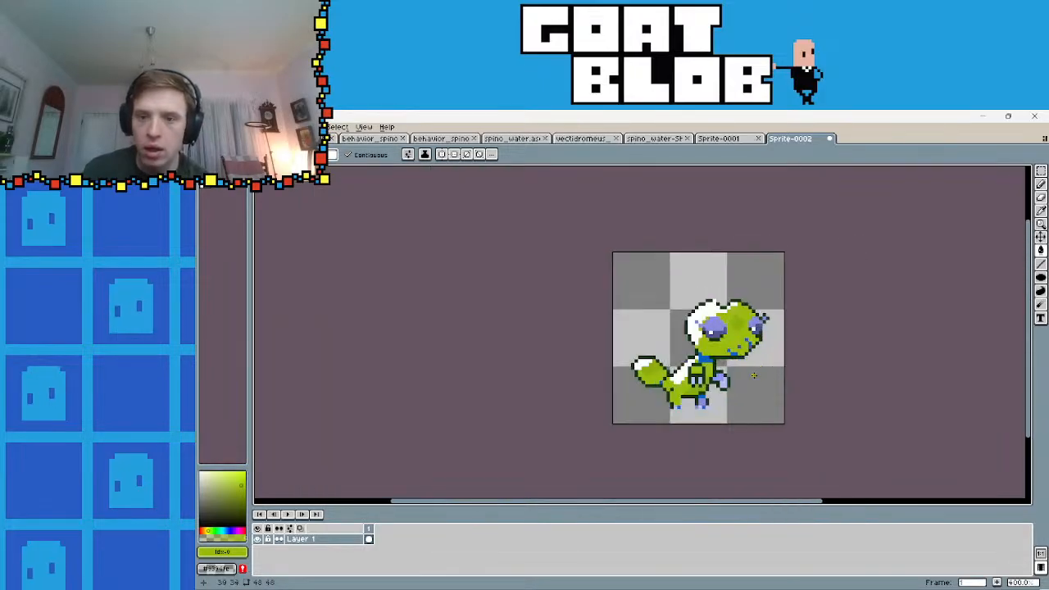
drag(767, 364, 769, 368)
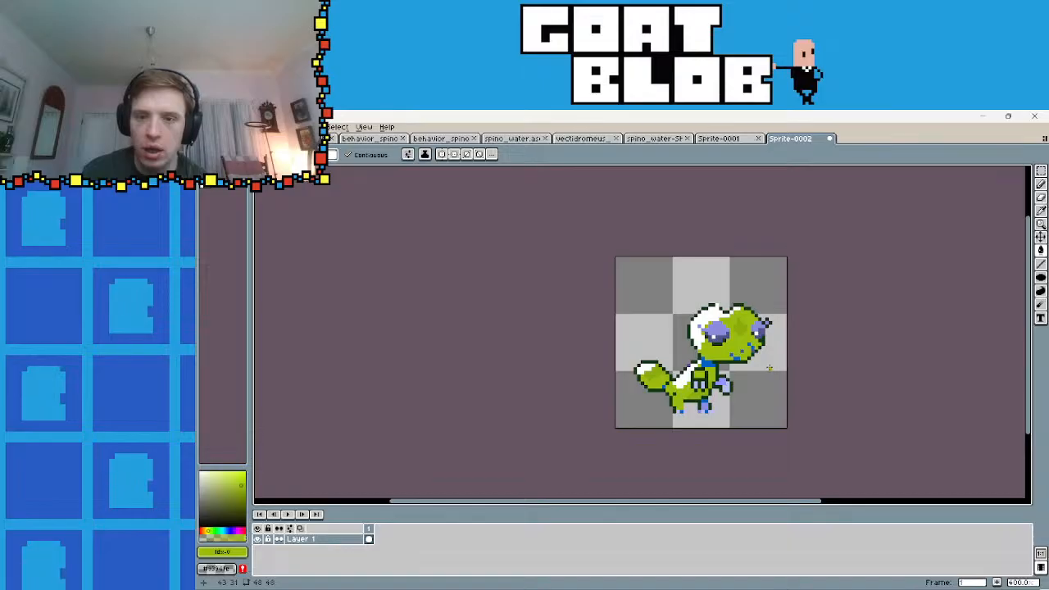
scroll(758, 365, up, 5)
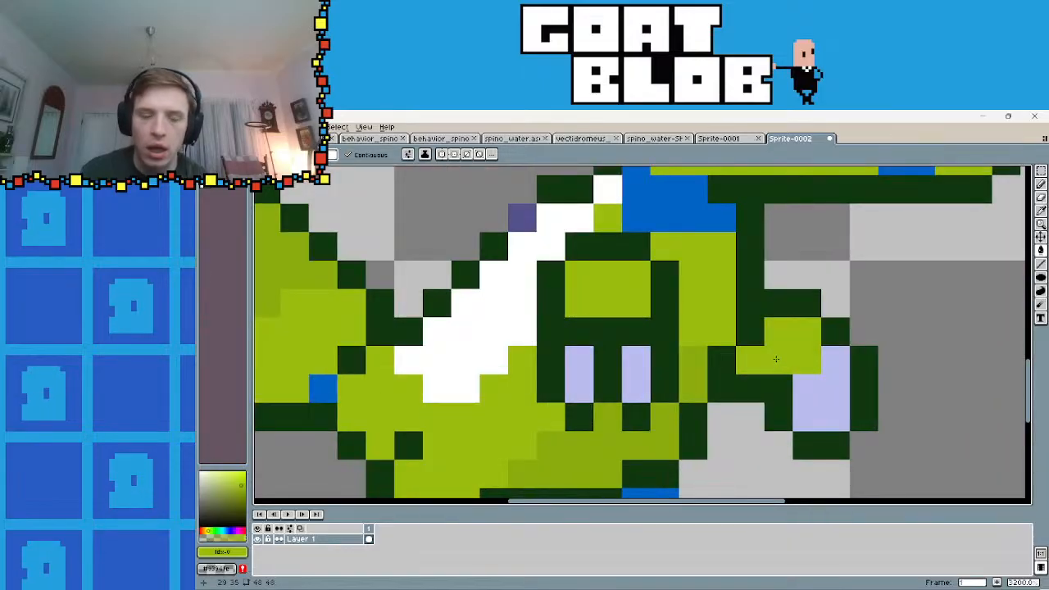
- Fill the blue pixel at the tail base and the shading on the belly and lower chest with the dark index 2 green
click(229, 183)
click(226, 181)
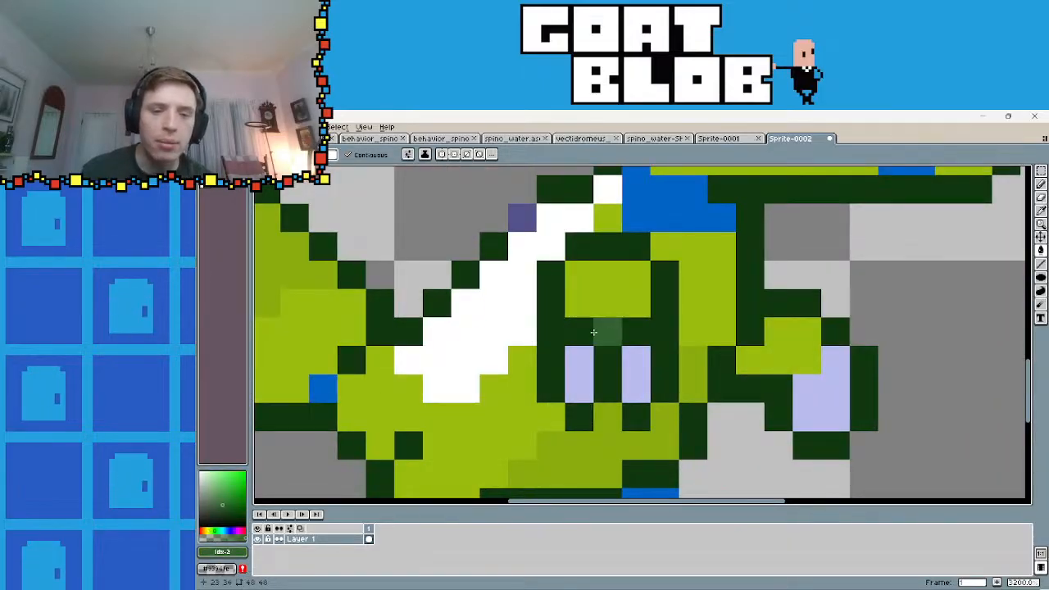
click(201, 184)
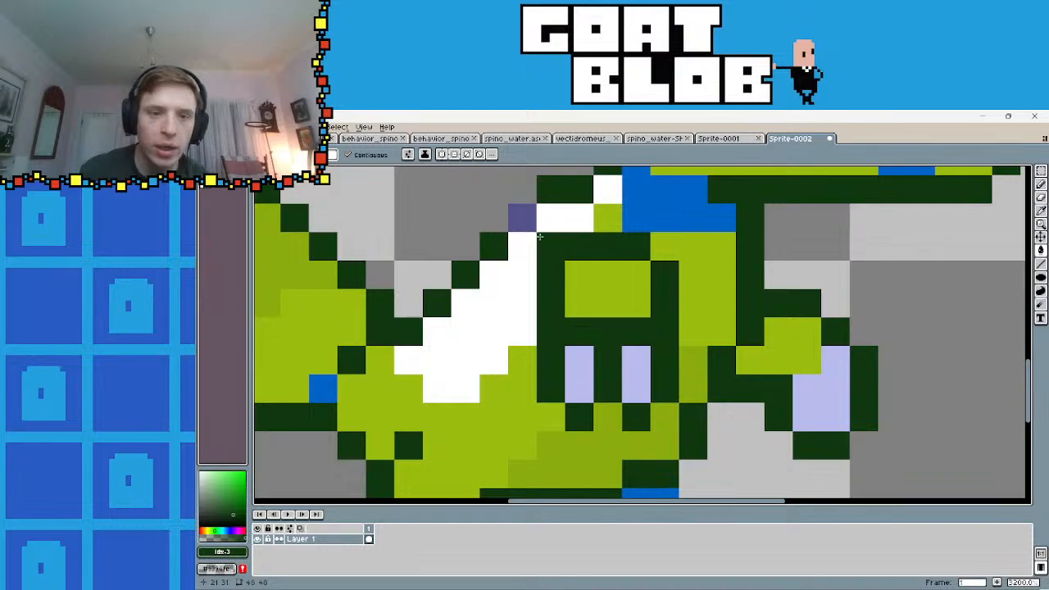
scroll(631, 338, down, 5)
scroll(576, 341, up, 4)
scroll(660, 402, down, 4)
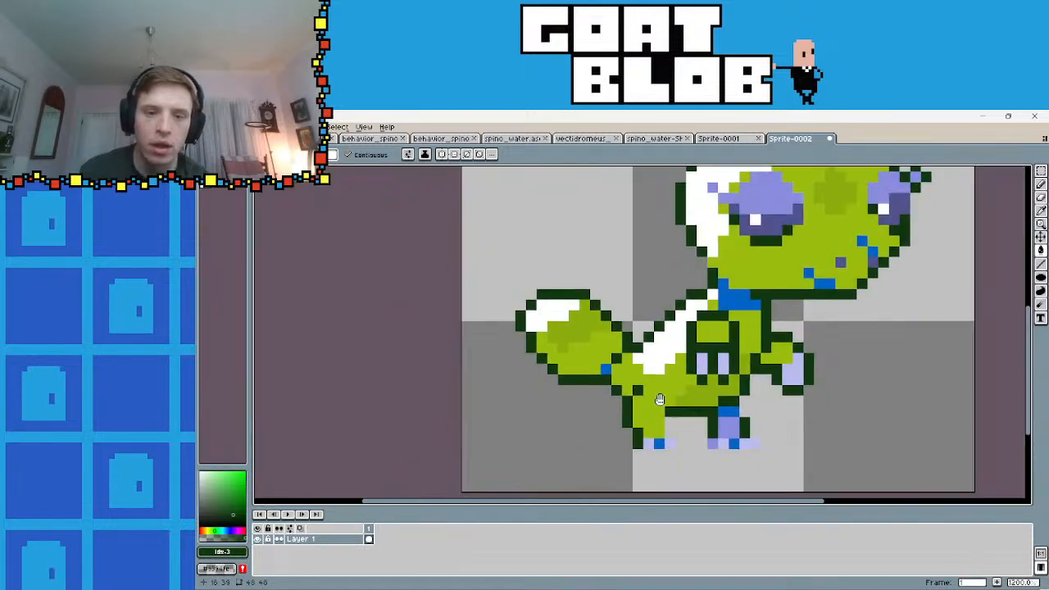
scroll(659, 408, up, 4)
click(224, 182)
click(517, 296)
drag(722, 370, 541, 340)
click(606, 347)
click(698, 273)
- Bucket-fill the forehead's diamond mark and the tail's shadow patch with the dark index 2 green
scroll(794, 242, down, 3)
drag(794, 241, 784, 281)
scroll(784, 281, down, 1)
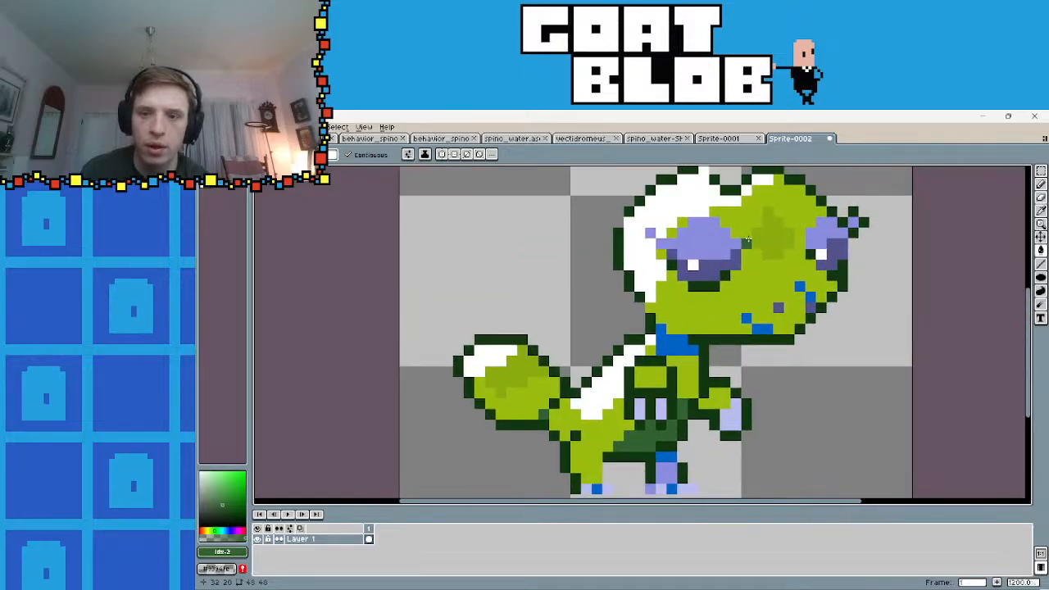
scroll(679, 342, down, 3)
scroll(676, 370, up, 5)
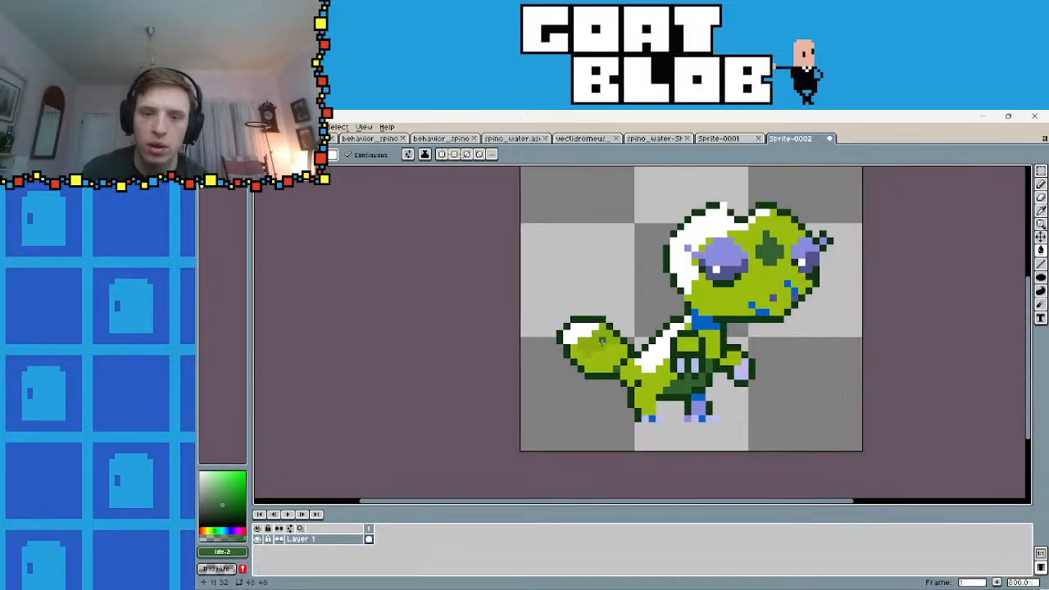
click(602, 342)
scroll(735, 364, down, 5)
- Try the dark index 2 green on both periwinkle eyelids and their lash pixels, and undo those fills
drag(735, 364, 661, 345)
scroll(659, 318, up, 5)
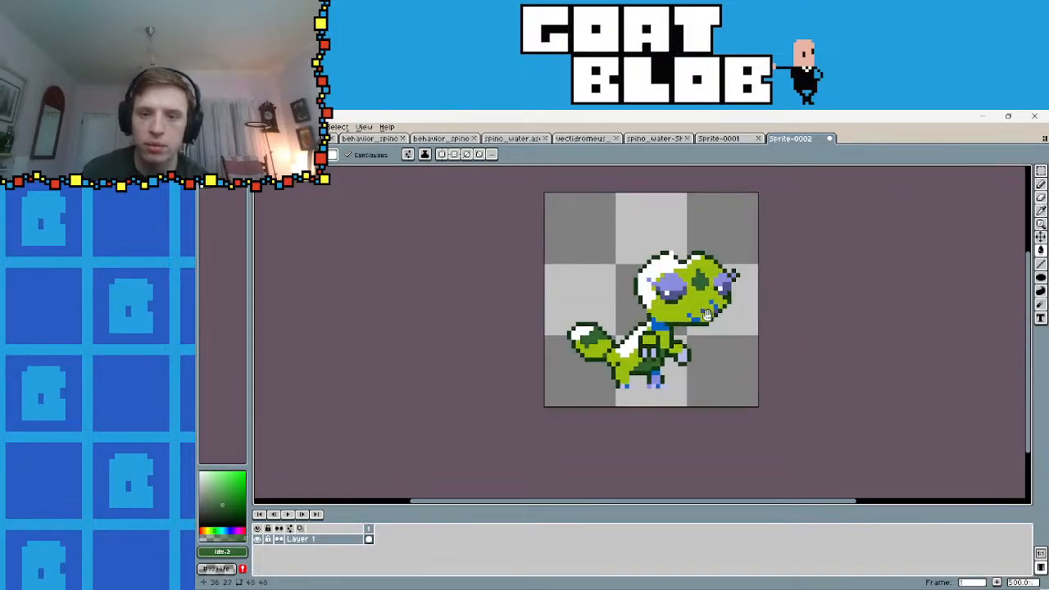
click(569, 308)
click(818, 305)
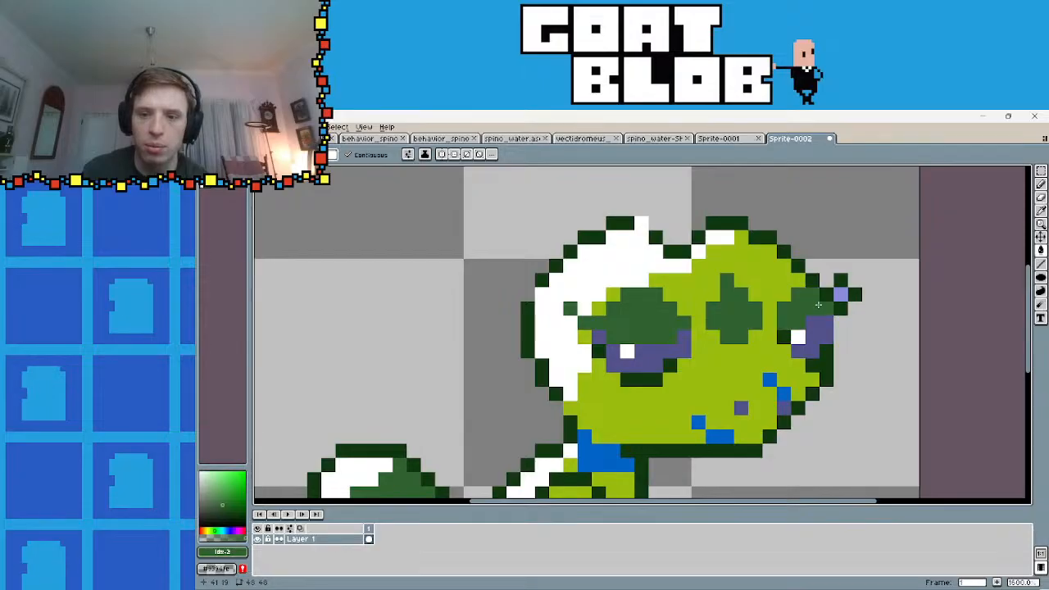
scroll(862, 385, down, 5)
scroll(735, 360, up, 4)
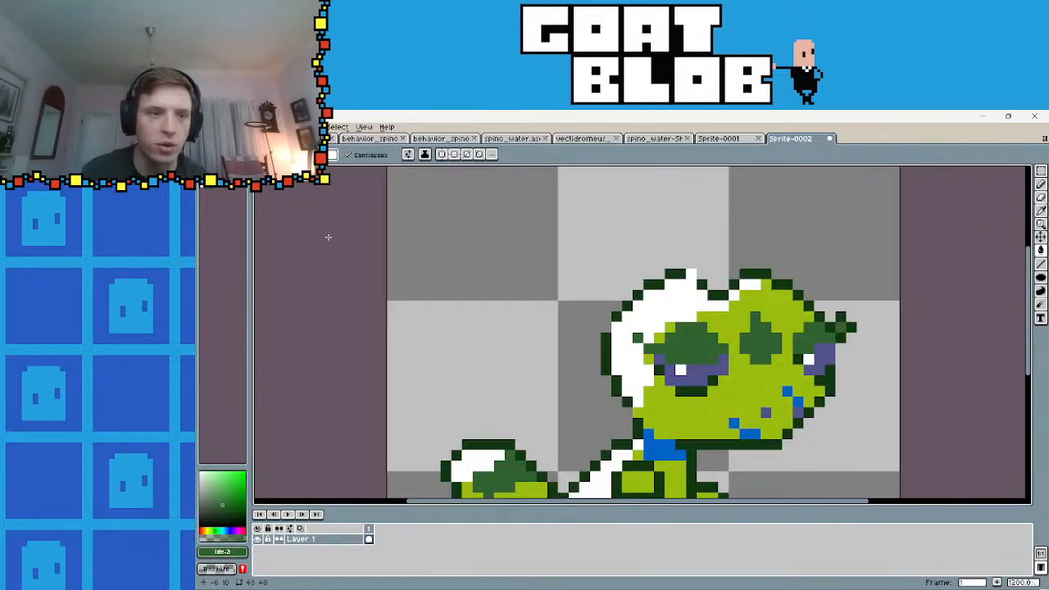
key(ctrl+z)
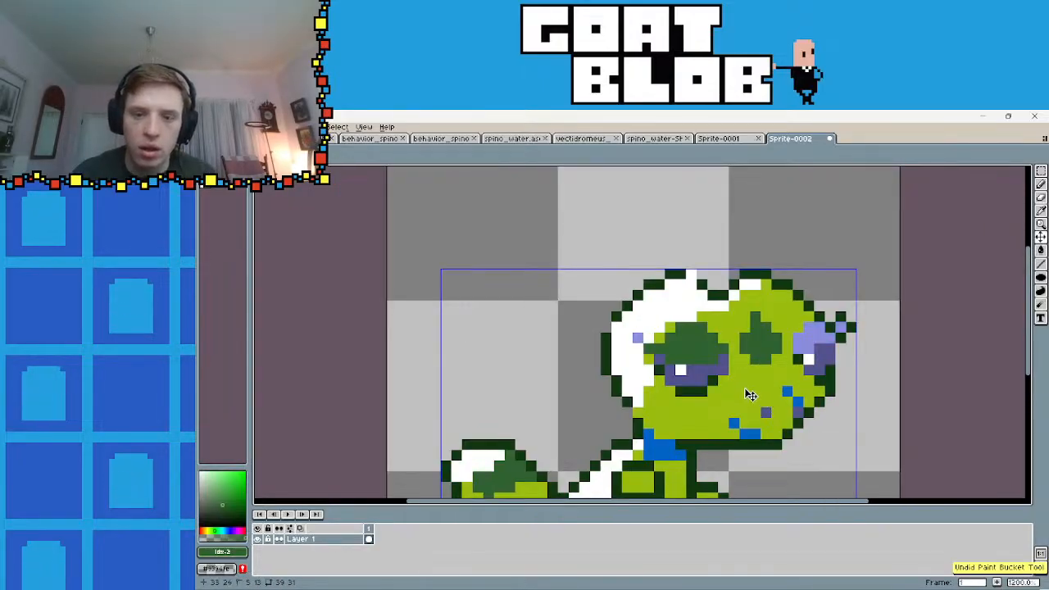
key(ctrl+z)
- Fill the dark purple irises of both eyes with the dark index 2 green, leaving the eyelids periwinkle
click(699, 371)
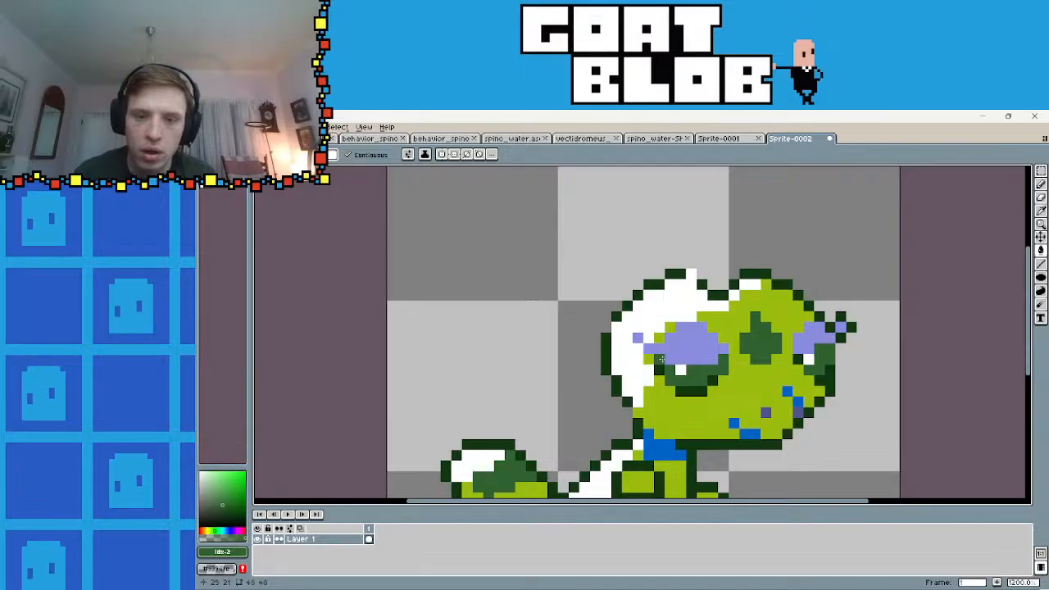
scroll(696, 348, up, 2)
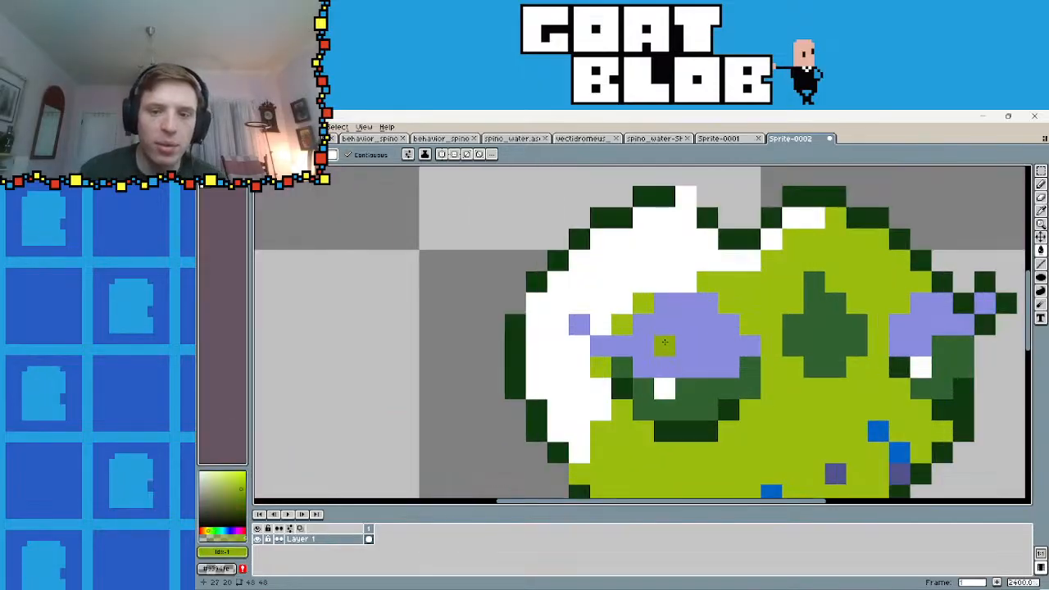
- Fill the lavender patches above both of the creature's eyes with the darker yellow-green, palette index 1
click(563, 322)
click(579, 325)
drag(733, 346, 510, 300)
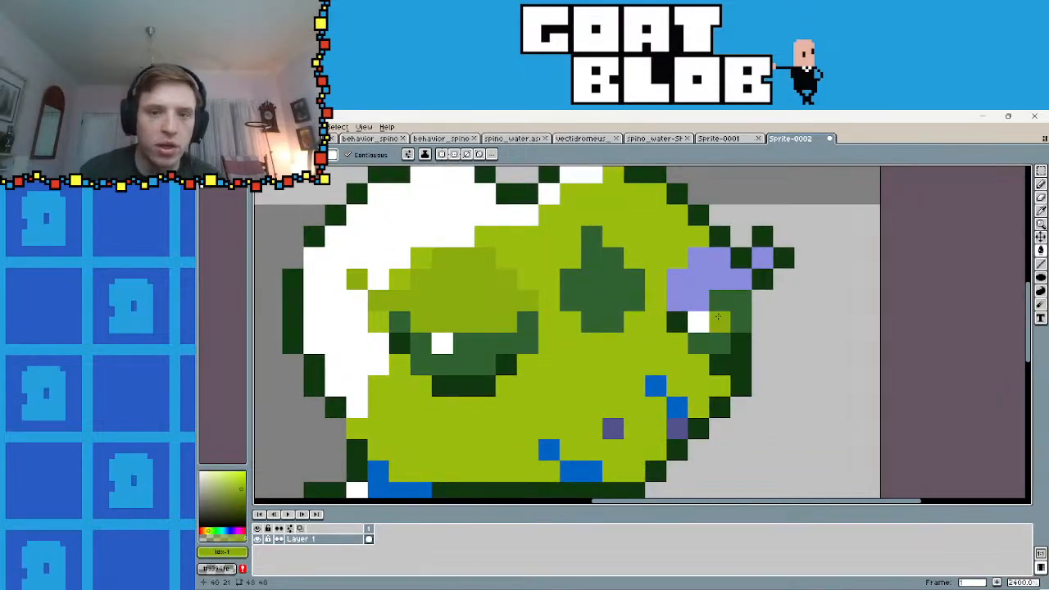
click(699, 274)
scroll(683, 395, down, 5)
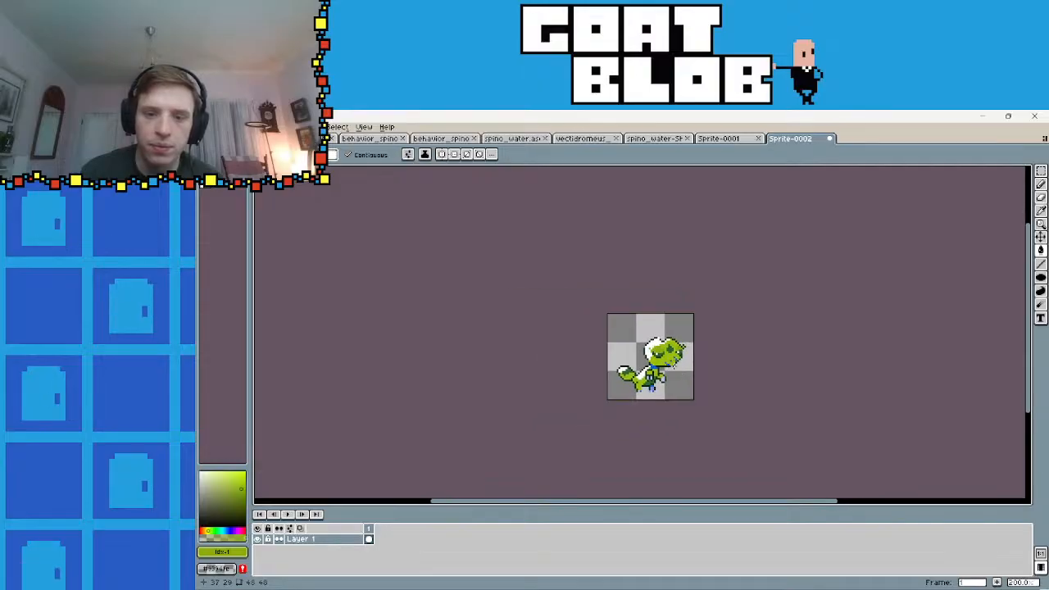
- Recolour the blue mouth pixels on the creature's face with the medium green, palette index 2
drag(692, 388, 706, 389)
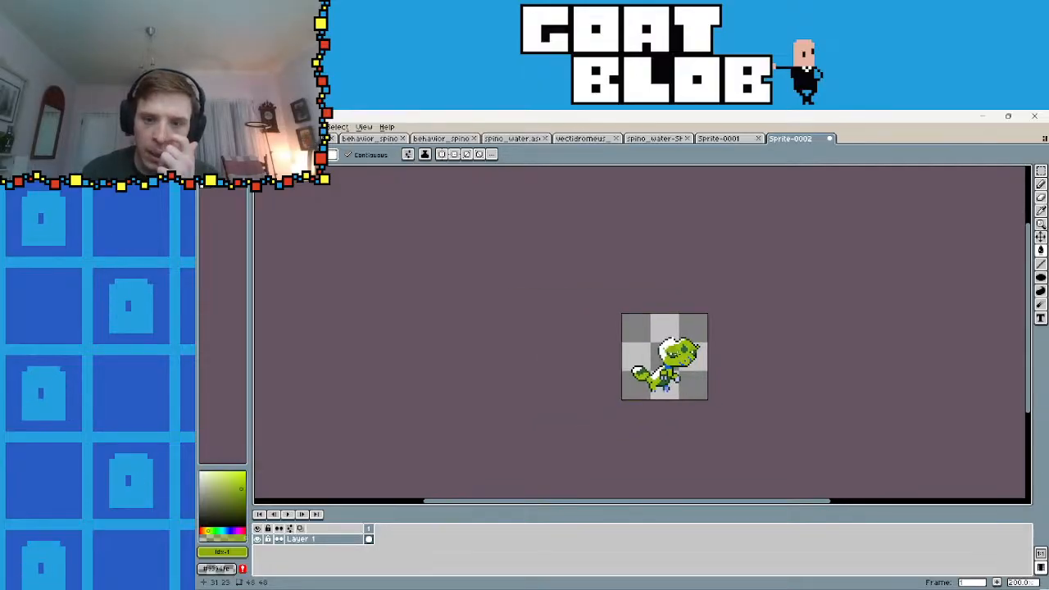
scroll(675, 350, up, 3)
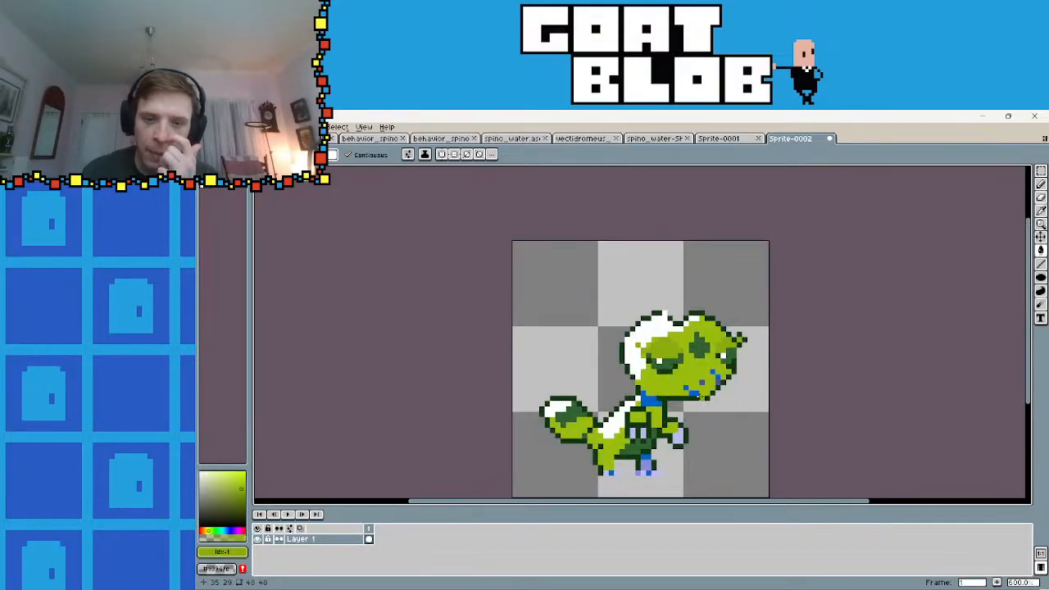
scroll(697, 392, up, 3)
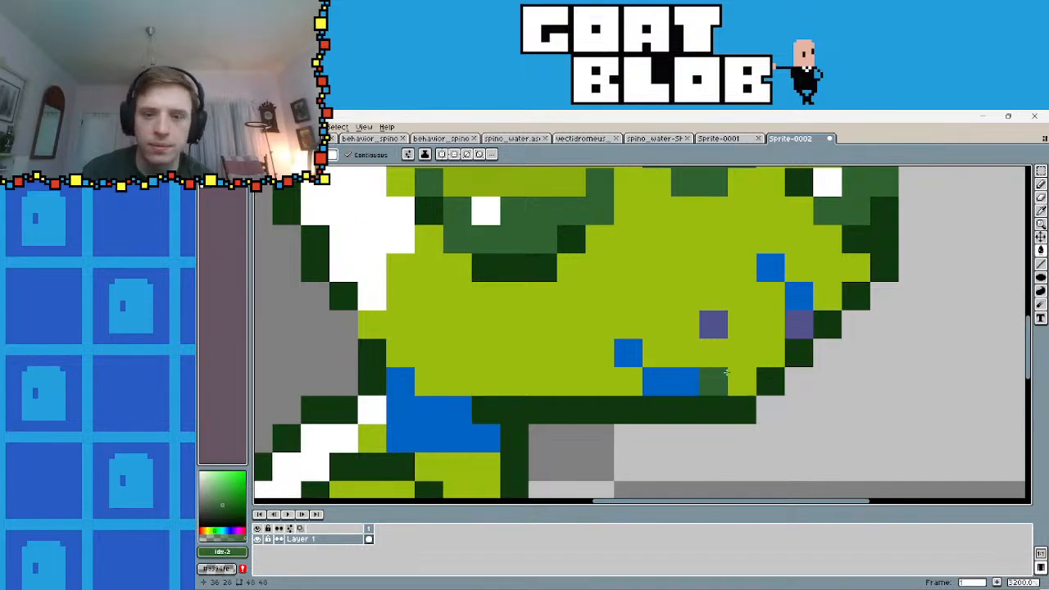
click(688, 381)
click(799, 297)
click(772, 270)
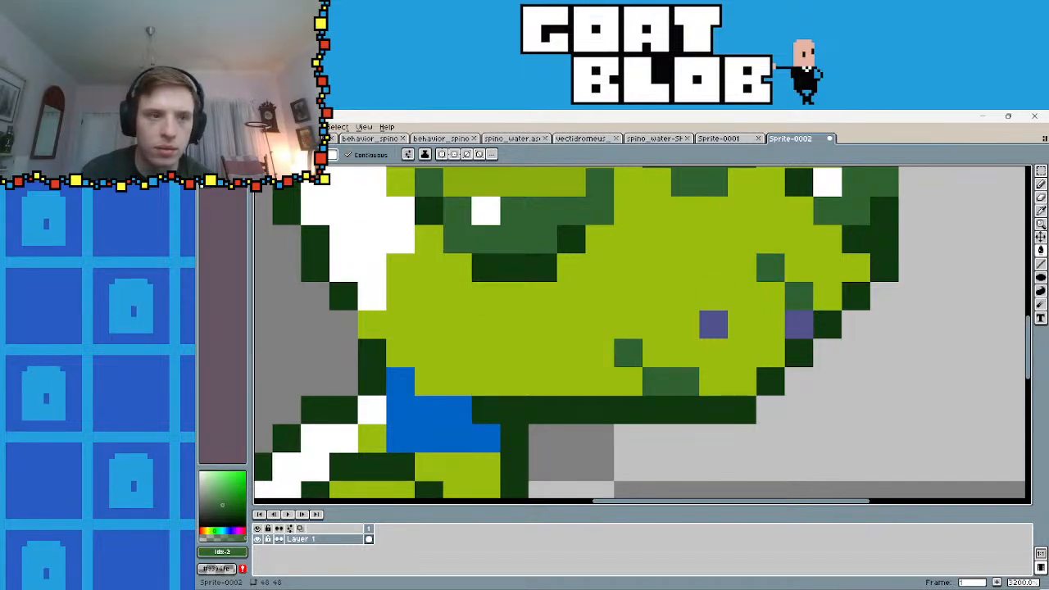
- Recolour the two purple nostril pixels on the snout with the dark outline green, palette index 3
click(229, 171)
click(713, 328)
click(807, 332)
scroll(898, 383, down, 5)
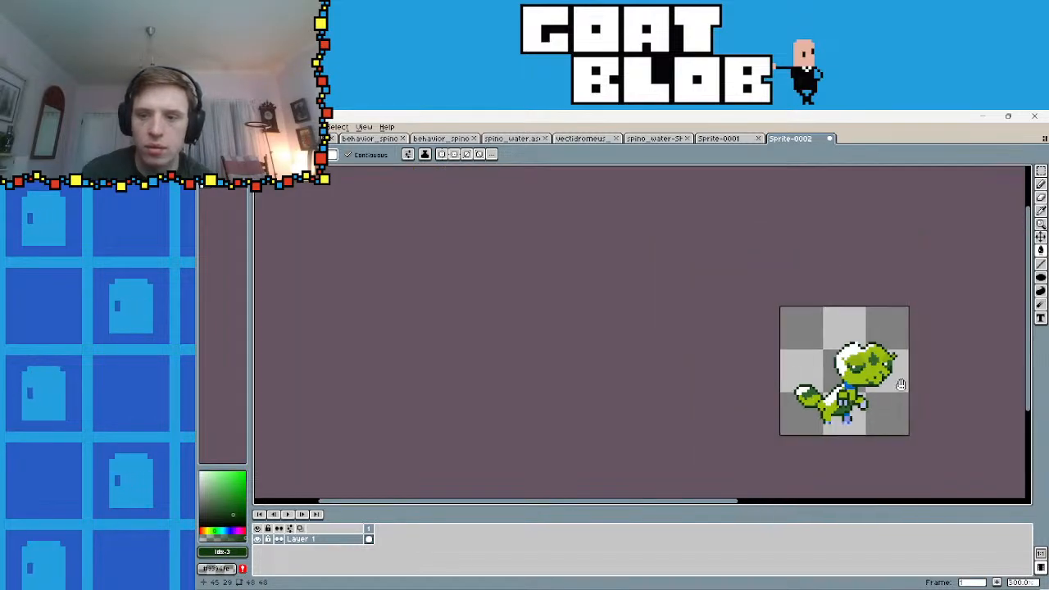
- Fill the lavender claws on the near arm and the lavender hand on the far arm with white, palette index 4
drag(900, 384, 772, 359)
scroll(772, 393, up, 3)
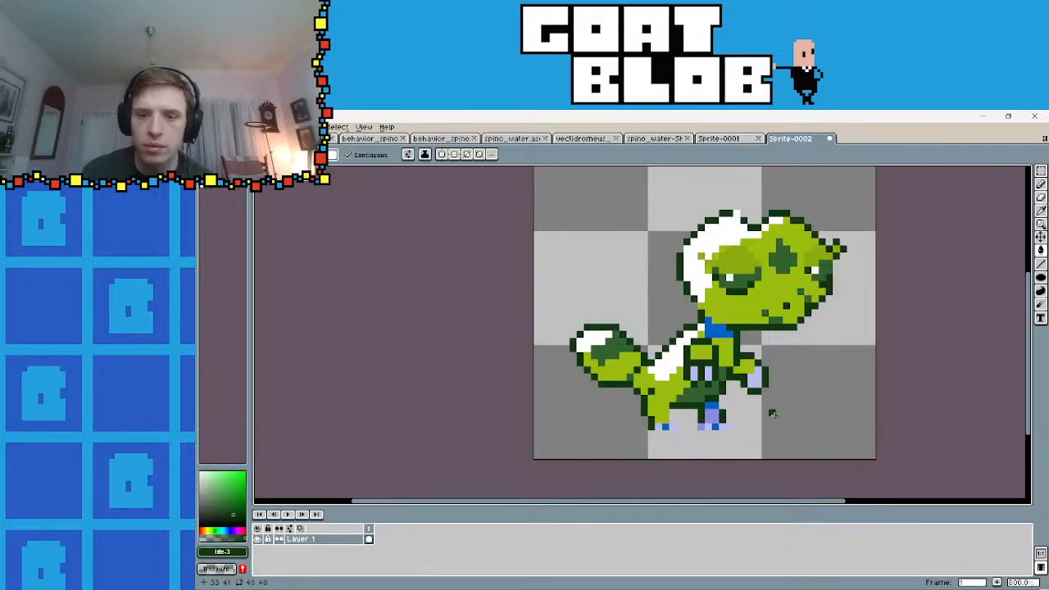
scroll(771, 413, up, 2)
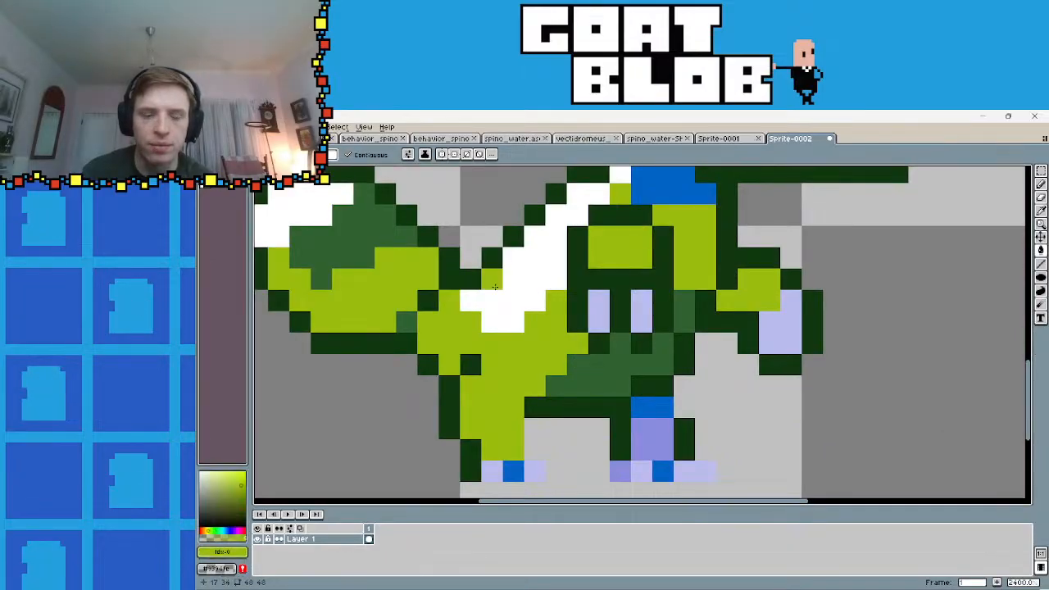
click(205, 181)
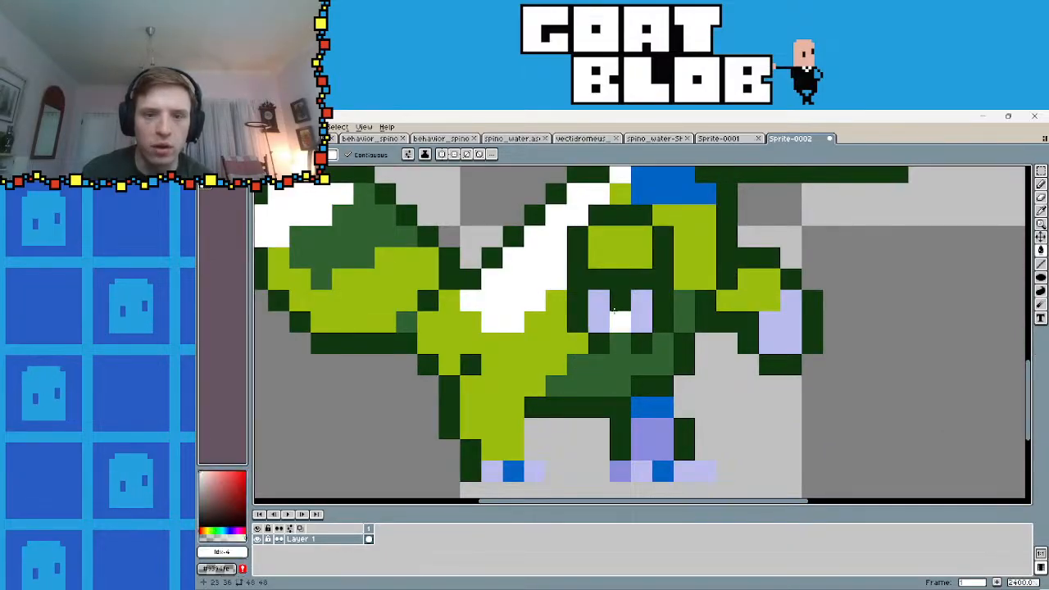
click(603, 311)
click(775, 344)
scroll(856, 345, down, 6)
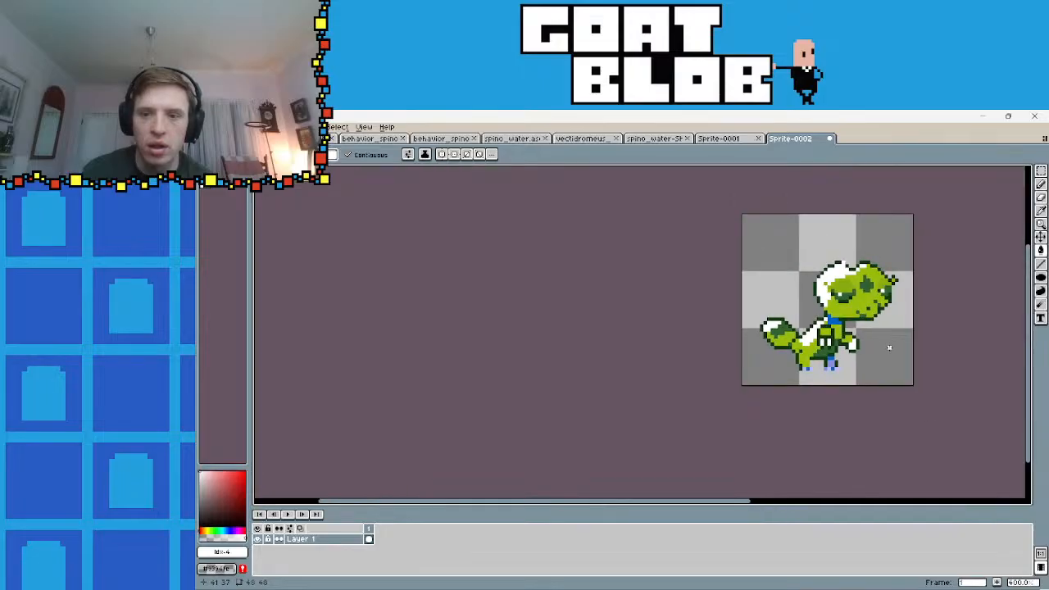
- Fill the blue neck shadow under the head with the darker yellow-green, palette index 1
mouse_move(892, 348)
mouse_down()
mouse_move(787, 372)
mouse_move(757, 400)
mouse_up()
scroll(788, 377, down, 2)
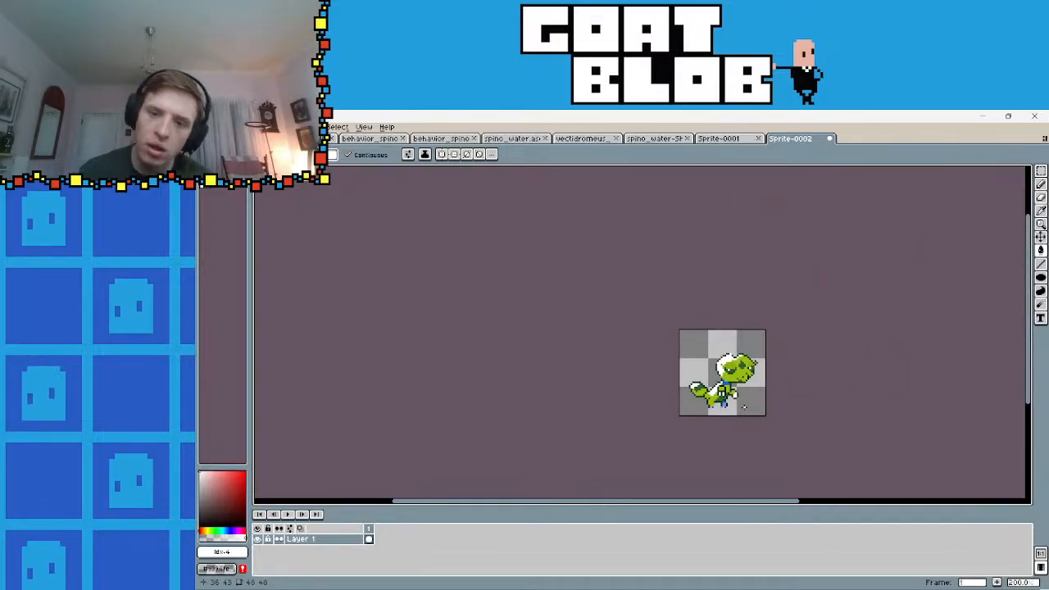
scroll(733, 408, up, 3)
scroll(719, 355, up, 4)
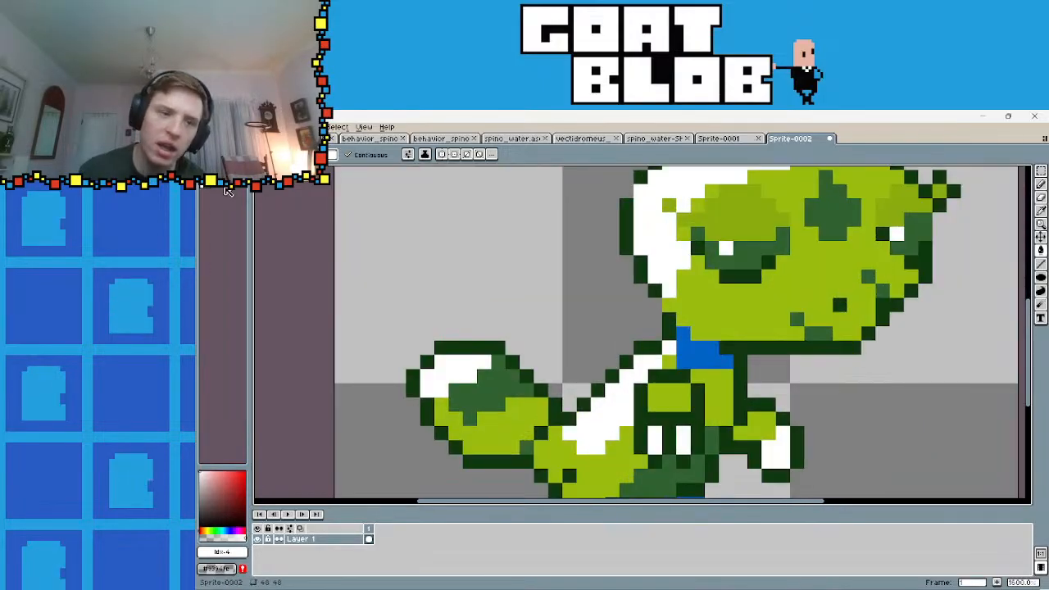
alt+click(666, 395)
click(697, 361)
scroll(799, 394, down, 6)
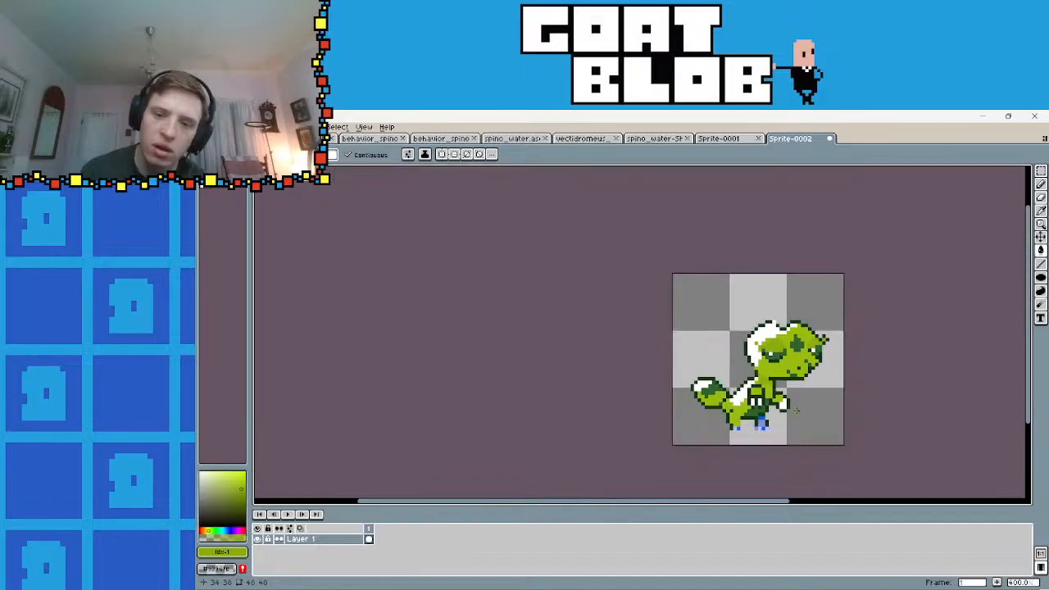
- Recolour the remaining blue and purple areas of the legs and feet with the darker yellow-green
scroll(711, 404, up, 3)
scroll(711, 404, up, 3)
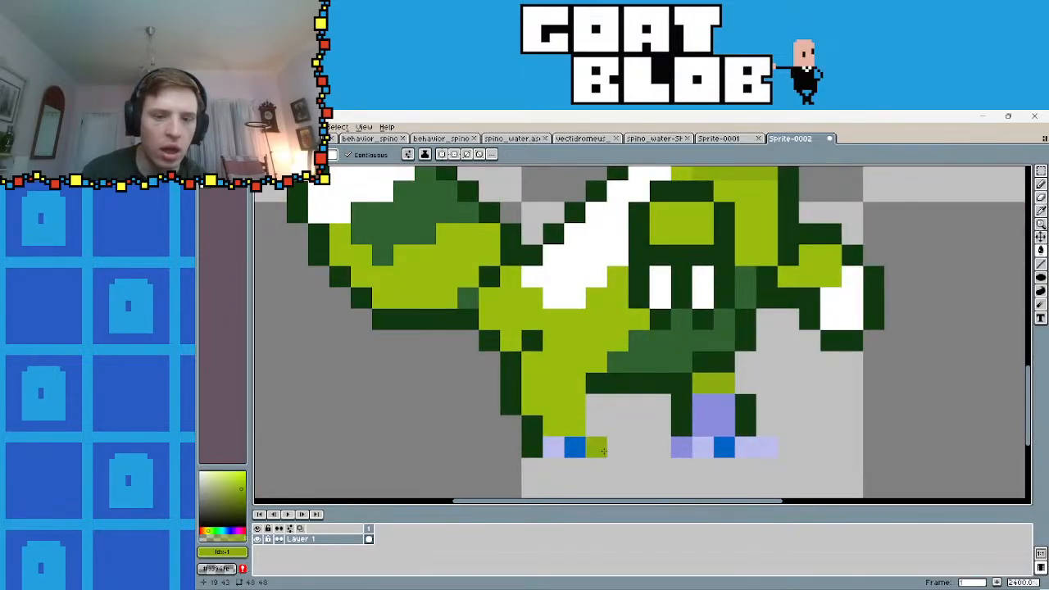
click(574, 447)
click(724, 447)
click(724, 426)
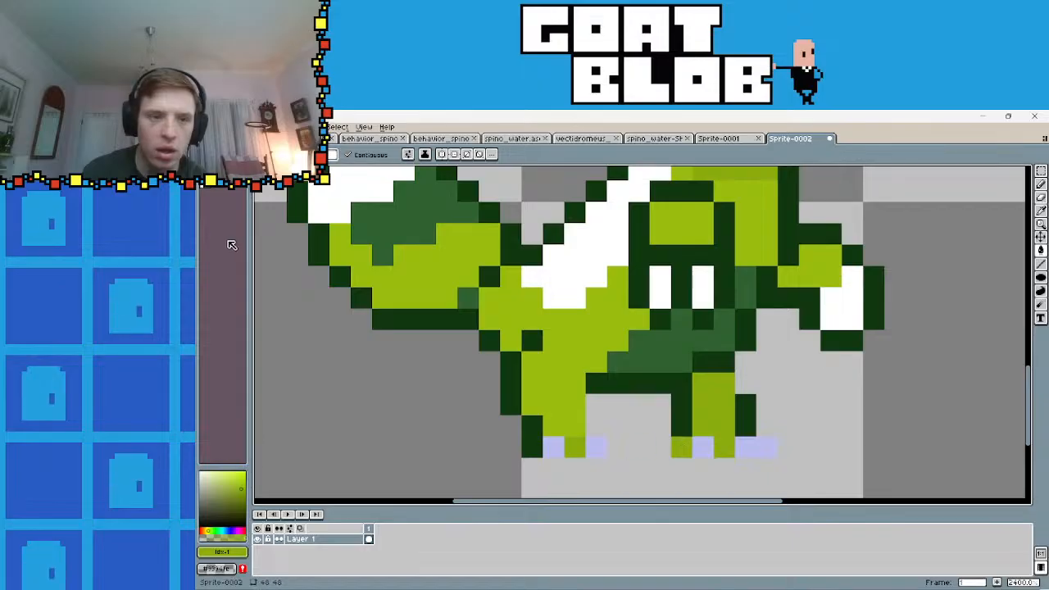
- Fill the lavender toe pixels on both feet with white, palette index 4
click(217, 174)
click(554, 447)
click(597, 447)
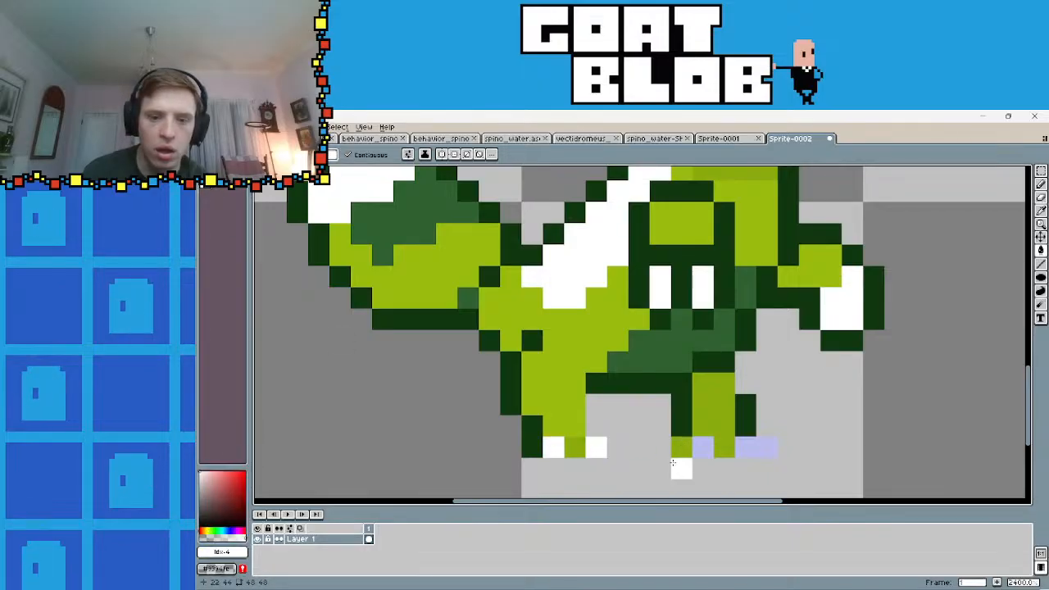
click(702, 447)
click(766, 447)
click(745, 447)
scroll(807, 422, down, 6)
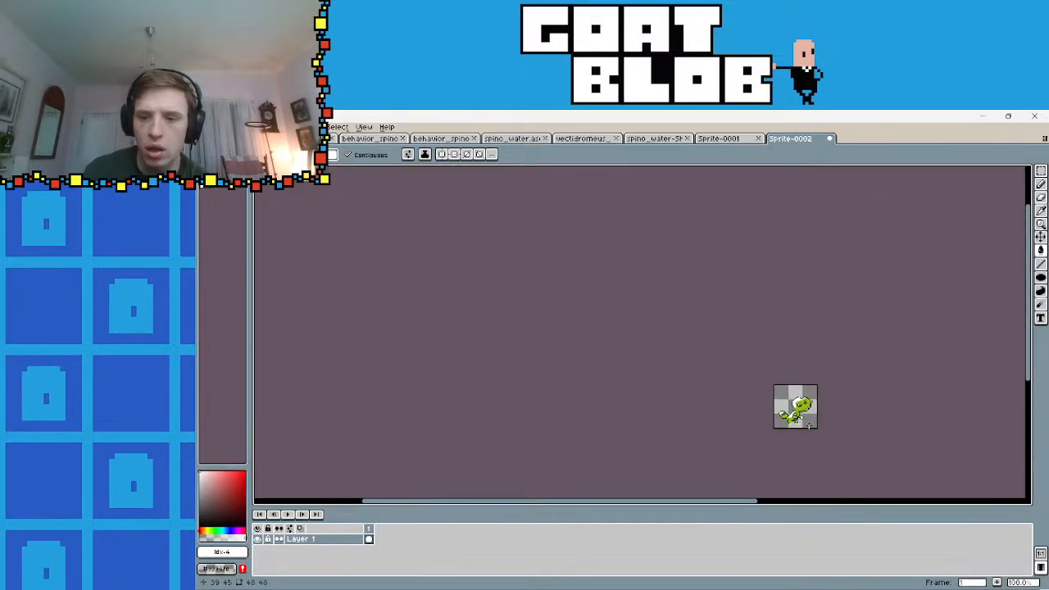
- Mix an off-white drawing colour slightly darker than the pure white for the creature's light markings
scroll(808, 425, up, 1)
scroll(806, 420, up, 1)
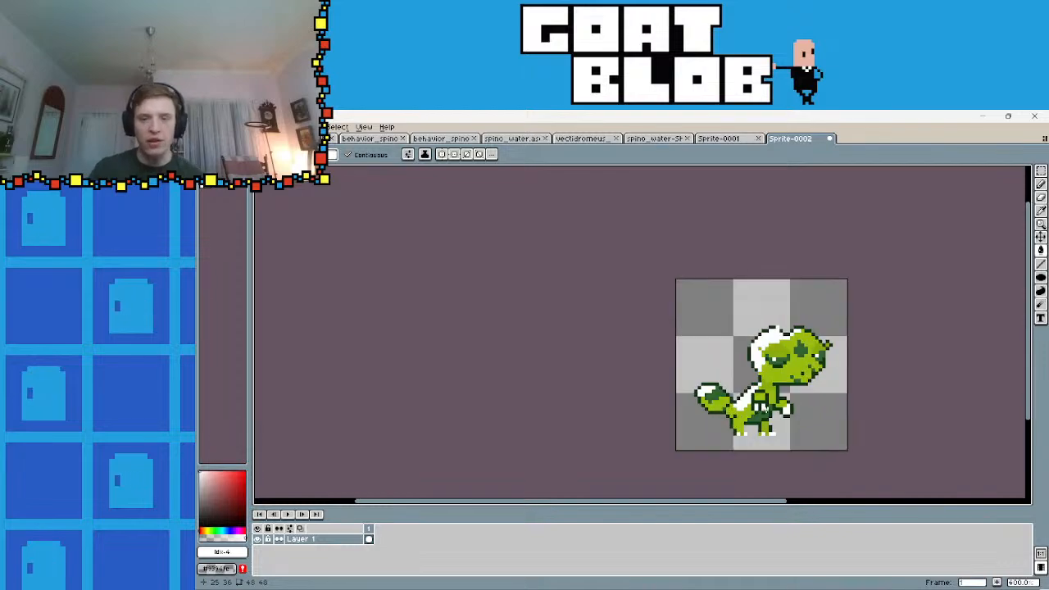
scroll(805, 421, up, 1)
click(1040, 183)
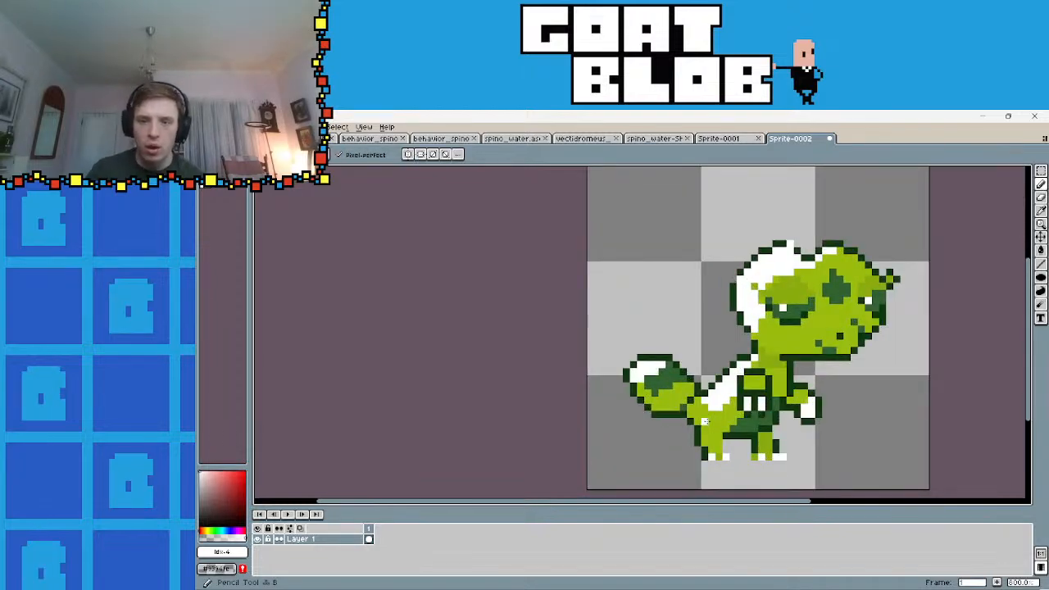
scroll(704, 421, up, 2)
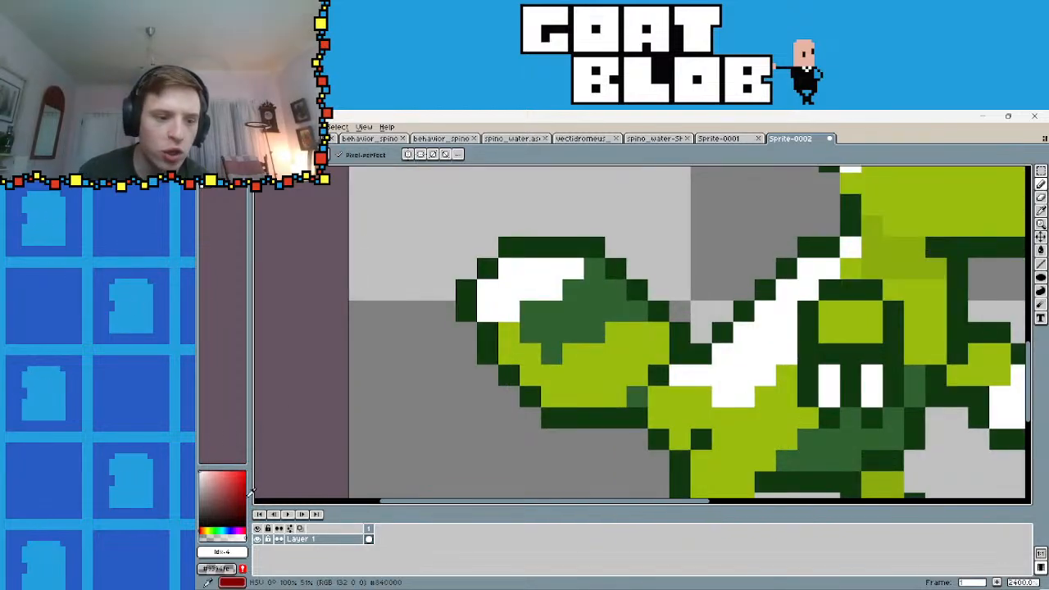
click(200, 473)
click(218, 530)
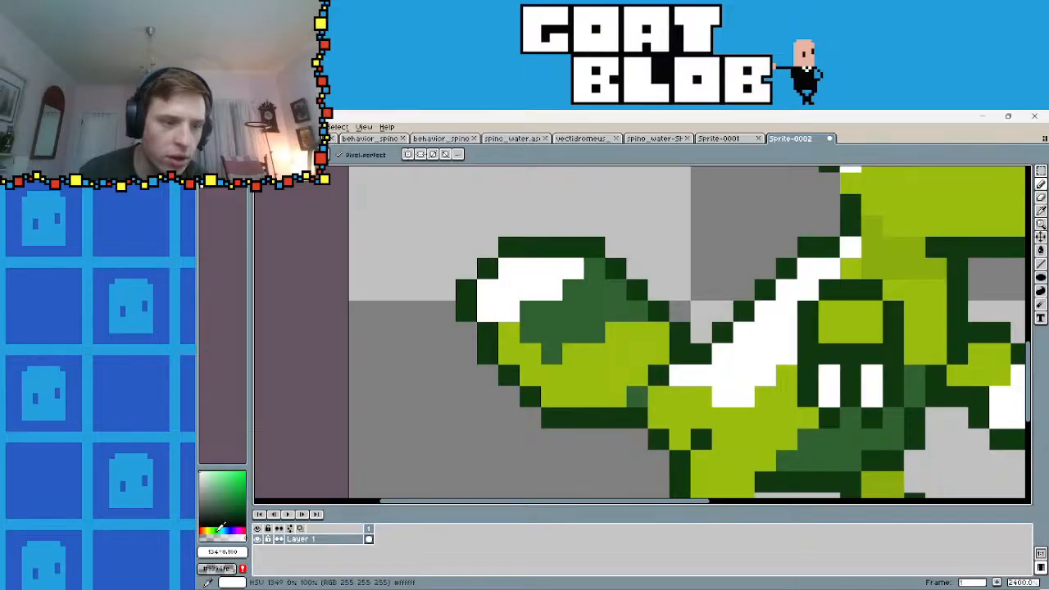
click(210, 530)
click(203, 478)
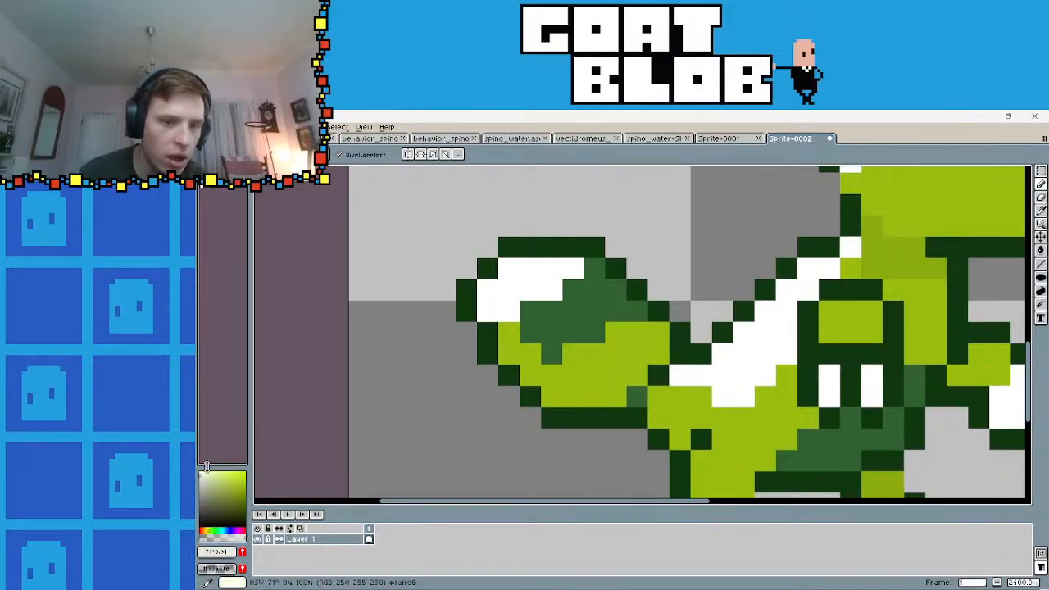
- Fill the white markings on the tail tip, back and head with the off-white colour
click(484, 298)
key(g)
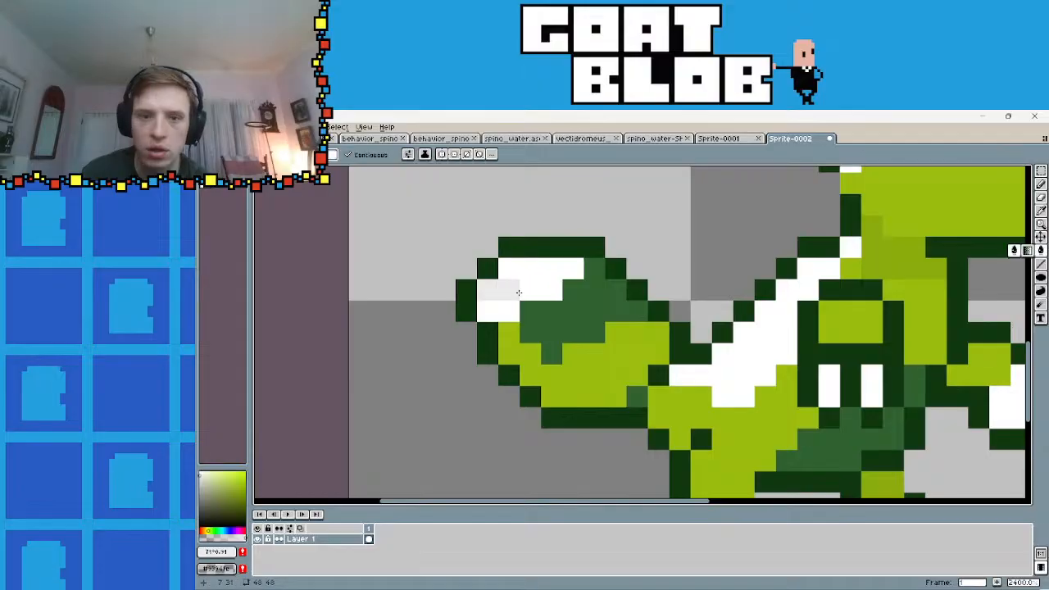
click(510, 290)
scroll(687, 308, down, 2)
drag(686, 307, 592, 347)
scroll(628, 355, up, 1)
click(675, 326)
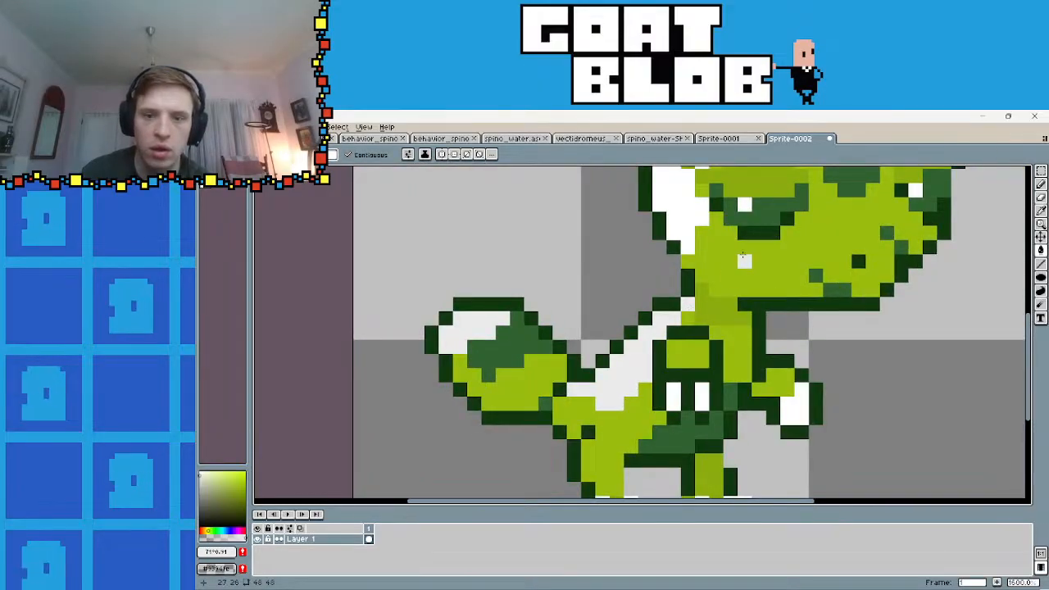
drag(743, 254, 721, 339)
click(679, 263)
scroll(804, 179, down, 6)
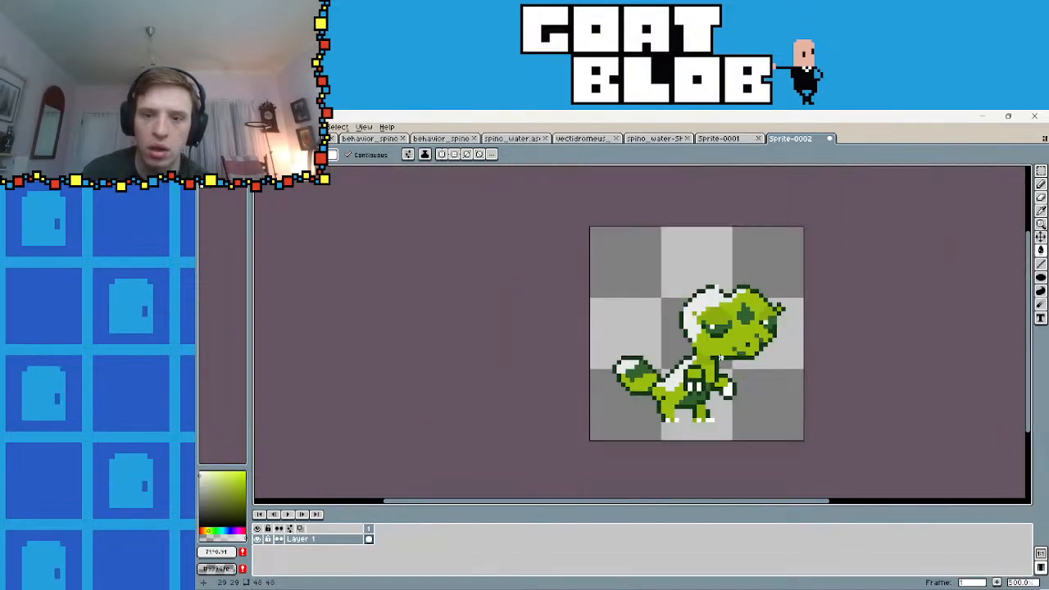
- Recolour the white highlight pixels in both eyes with the dark outline green, palette index 3
scroll(646, 375, up, 4)
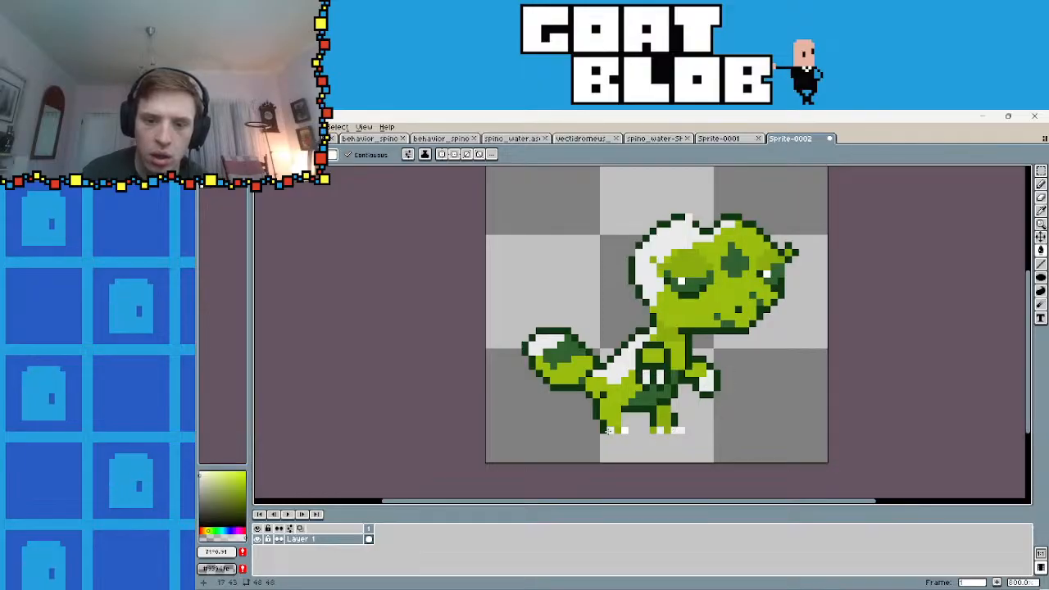
scroll(753, 389, down, 3)
drag(773, 402, 749, 399)
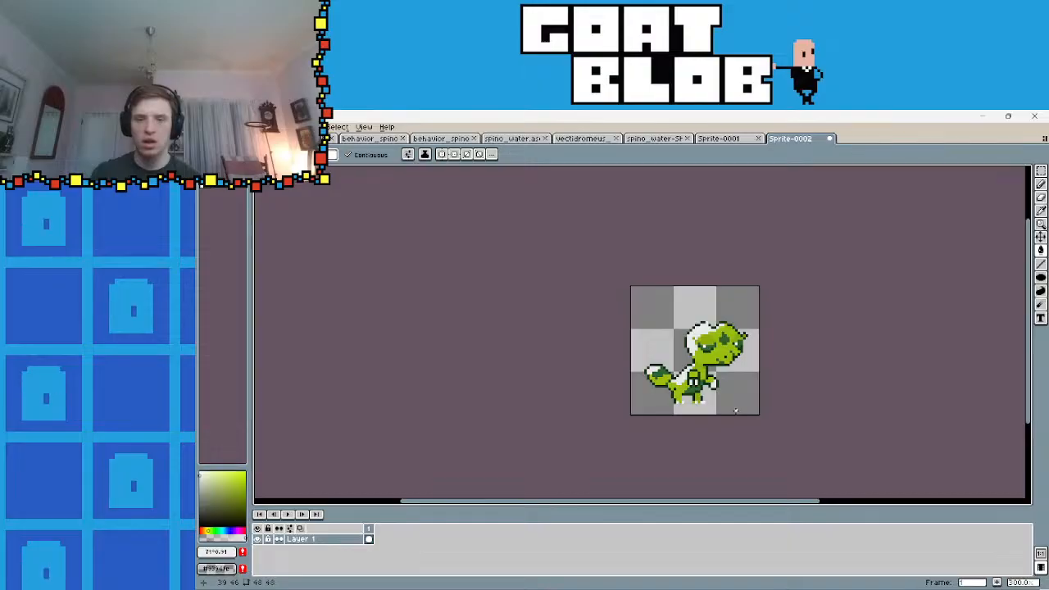
scroll(735, 411, up, 3)
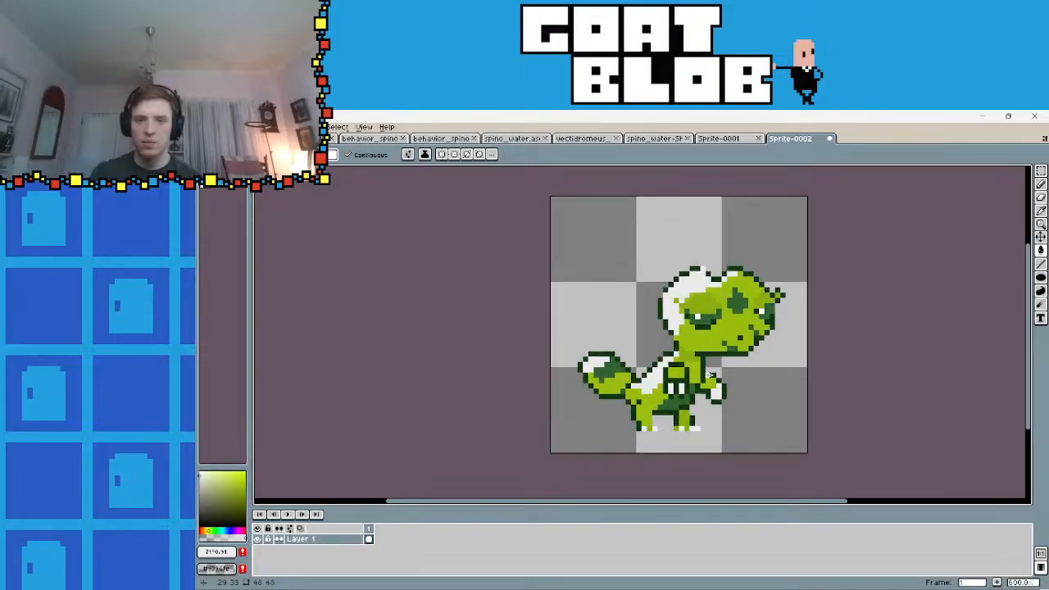
scroll(702, 320, up, 5)
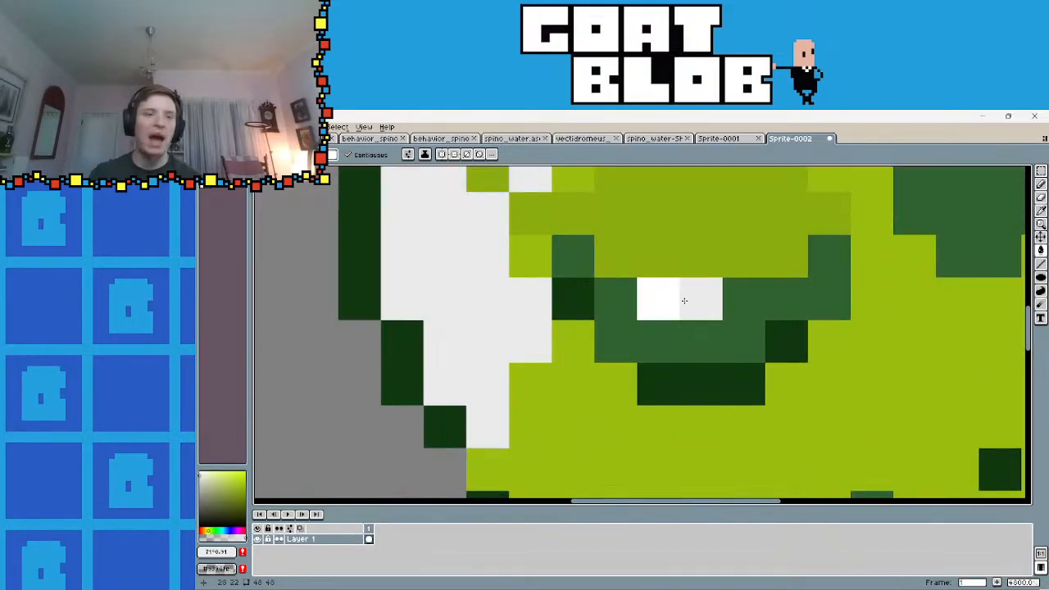
click(657, 298)
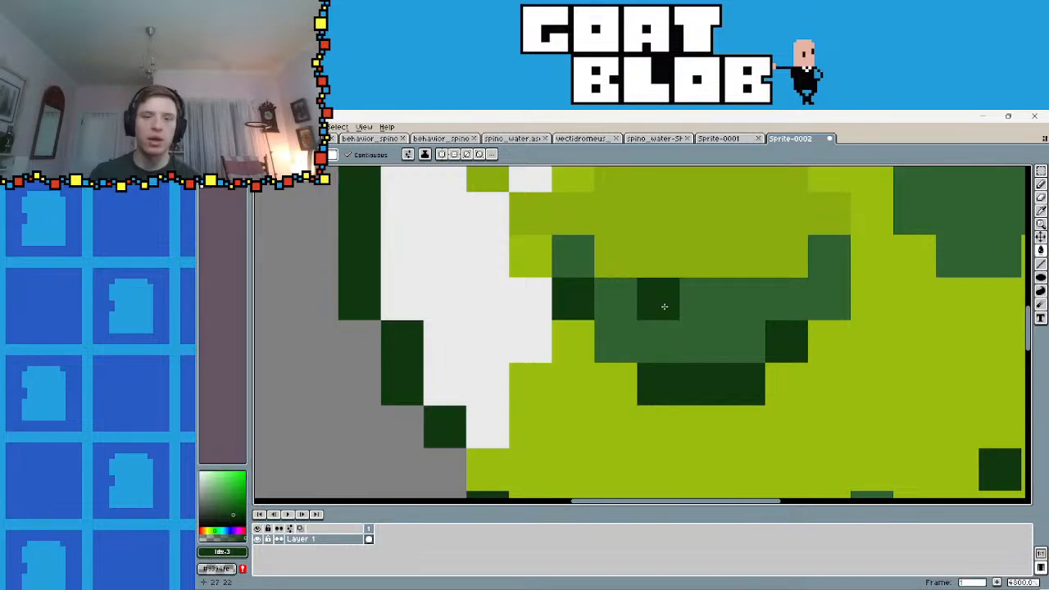
scroll(829, 309, down, 3)
- Sample the off-white #eaeaea from the head marking and paint the inside of the near eye with the Pencil
click(205, 182)
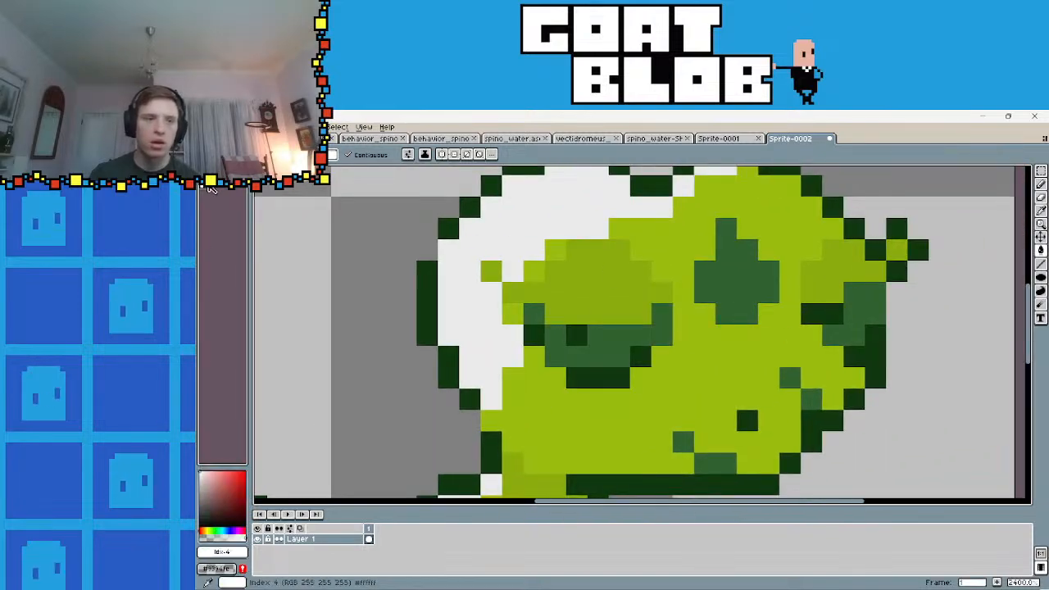
click(1040, 210)
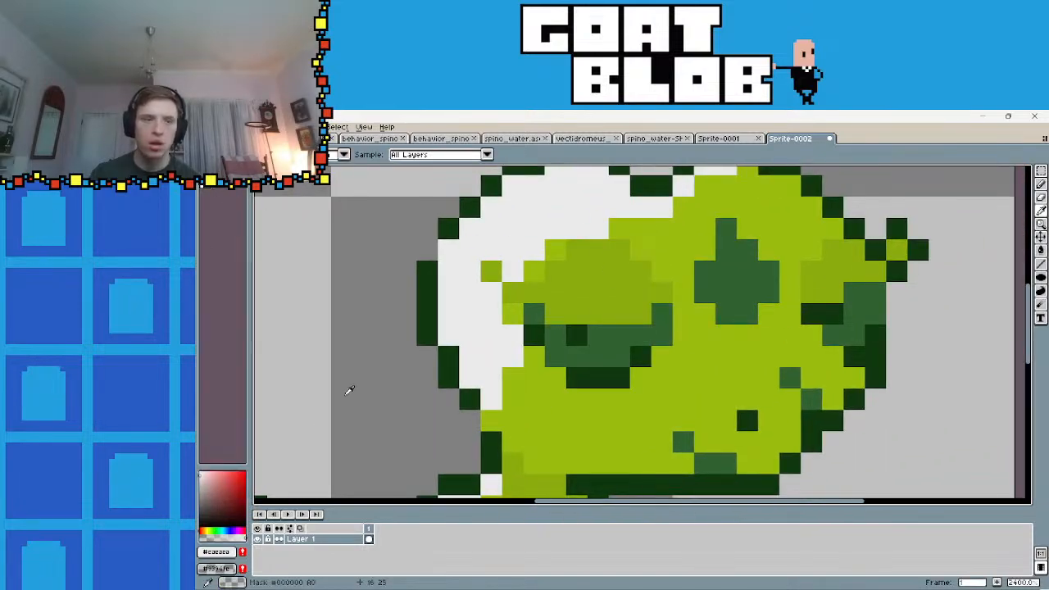
click(1041, 185)
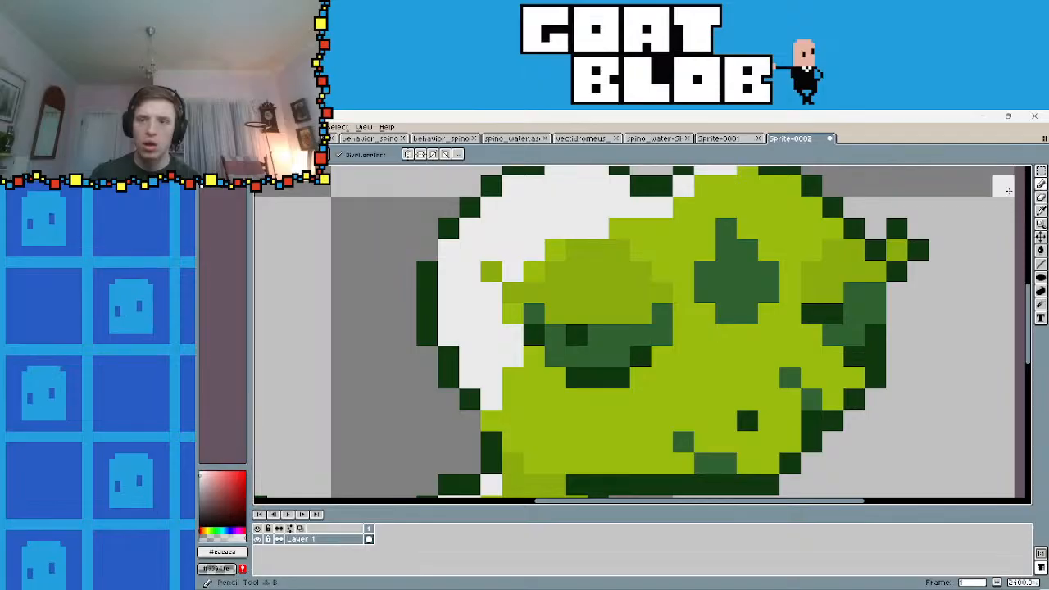
scroll(577, 347, up, 2)
click(537, 332)
mouse_move(540, 353)
mouse_down()
mouse_move(620, 364)
mouse_move(630, 326)
mouse_move(664, 338)
mouse_move(726, 327)
mouse_move(751, 363)
mouse_up()
scroll(751, 363, down, 4)
drag(685, 397, 678, 399)
scroll(747, 382, up, 4)
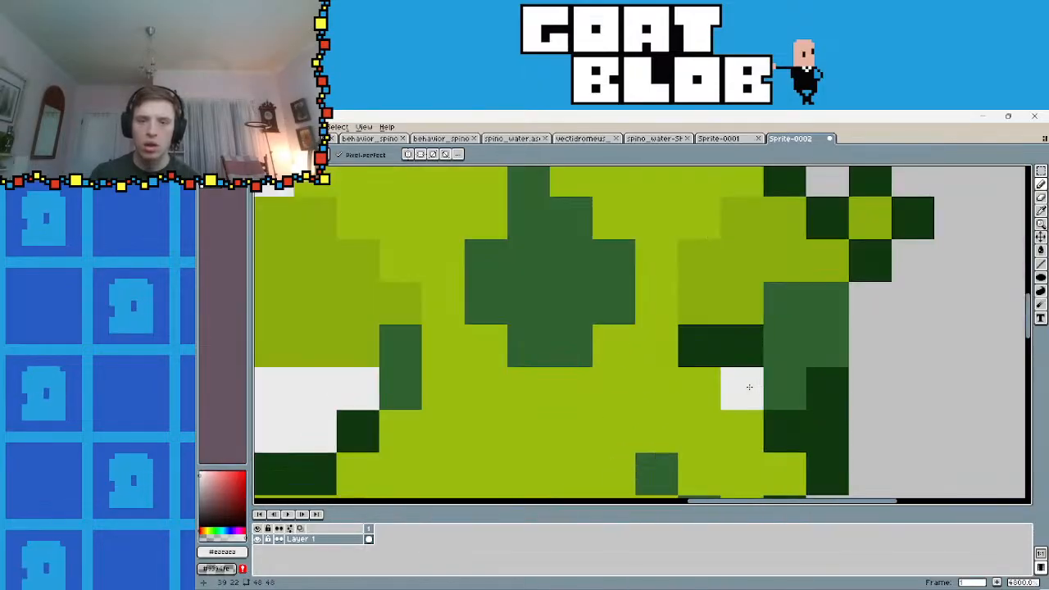
- Paint the remaining mid-green pixels inside the far eye and at the near eye's corners off-white #eaeaea with the Pencil
mouse_move(749, 382)
mouse_down()
mouse_move(789, 314)
mouse_move(814, 323)
mouse_move(826, 344)
mouse_up()
scroll(866, 426, down, 7)
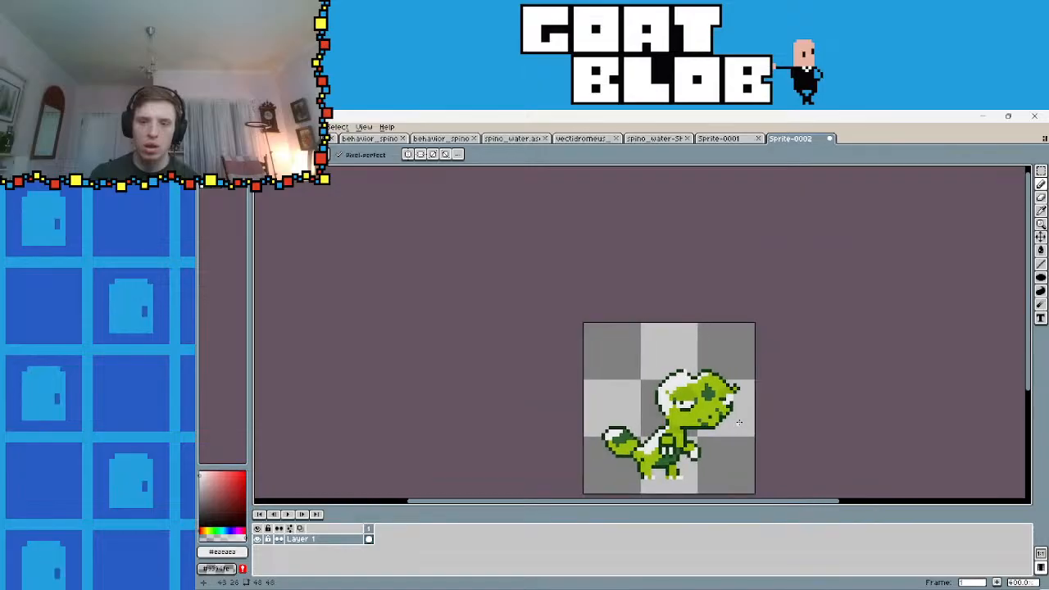
scroll(712, 385, up, 7)
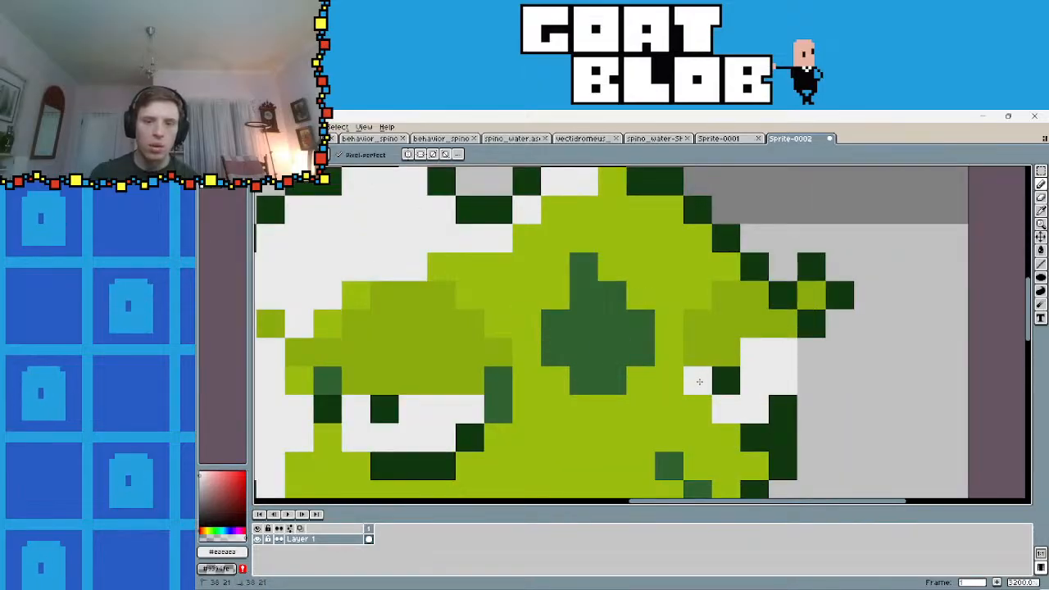
scroll(526, 422, down, 5)
scroll(526, 435, up, 2)
scroll(702, 437, down, 3)
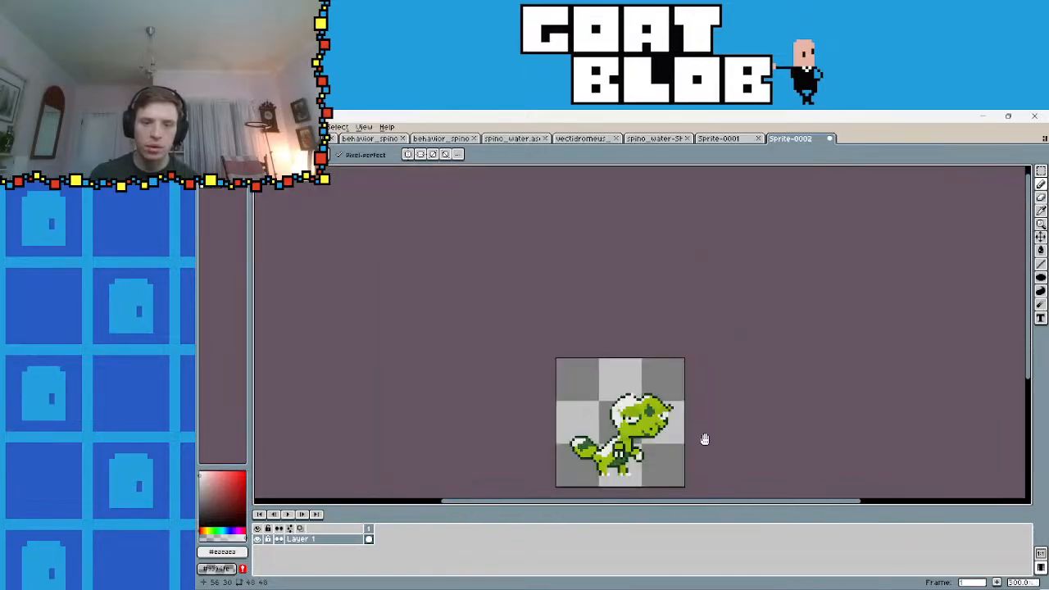
scroll(601, 361, up, 1)
scroll(585, 380, up, 3)
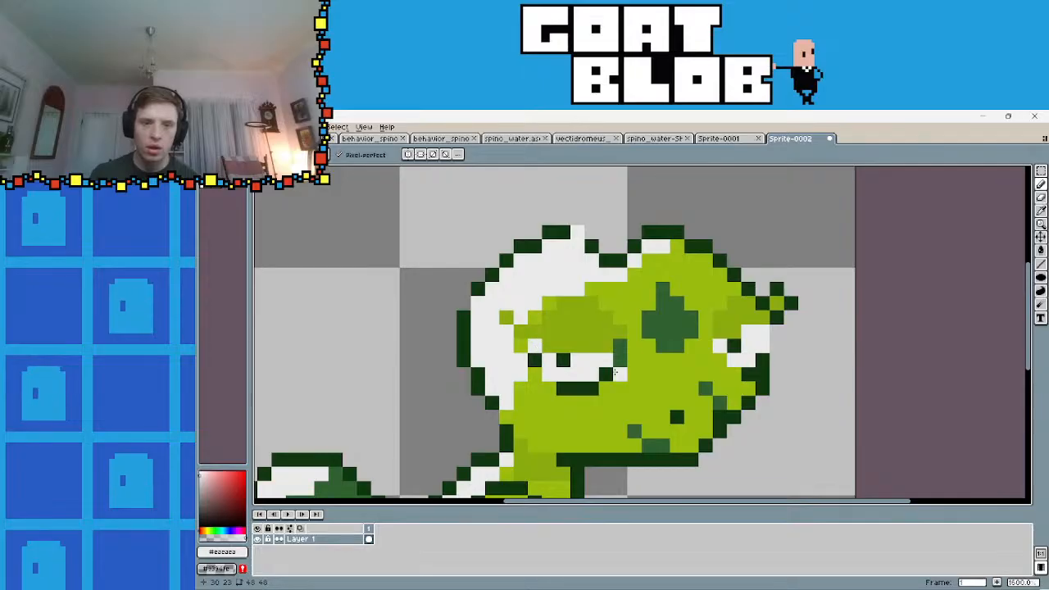
scroll(617, 376, down, 3)
scroll(600, 391, up, 3)
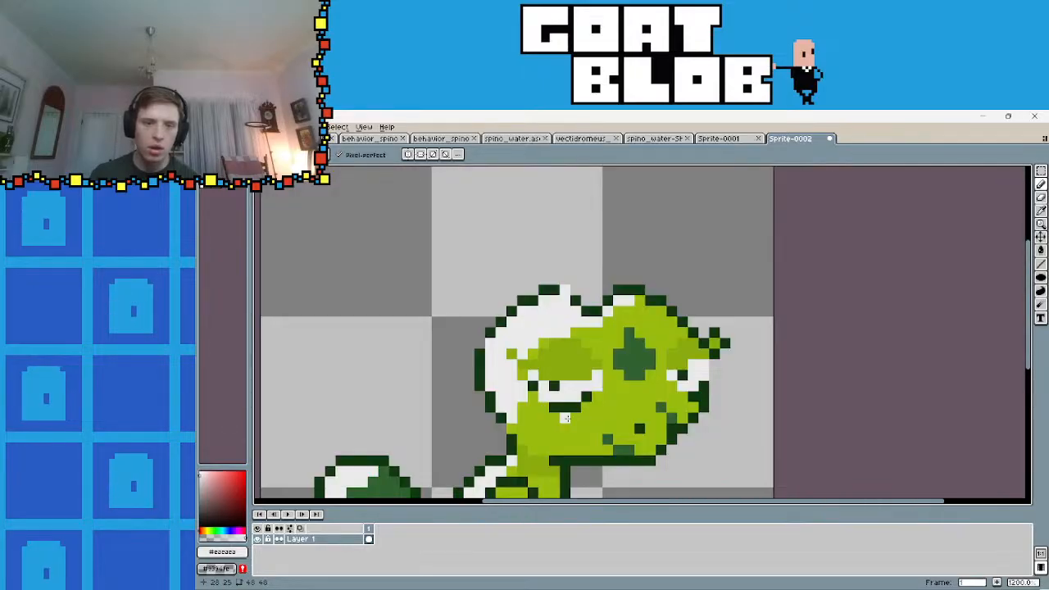
- Try larger pupils in both eyes, painting extra pixels in the dark outline green, palette index 3
scroll(561, 405, up, 4)
click(218, 172)
click(535, 365)
click(579, 336)
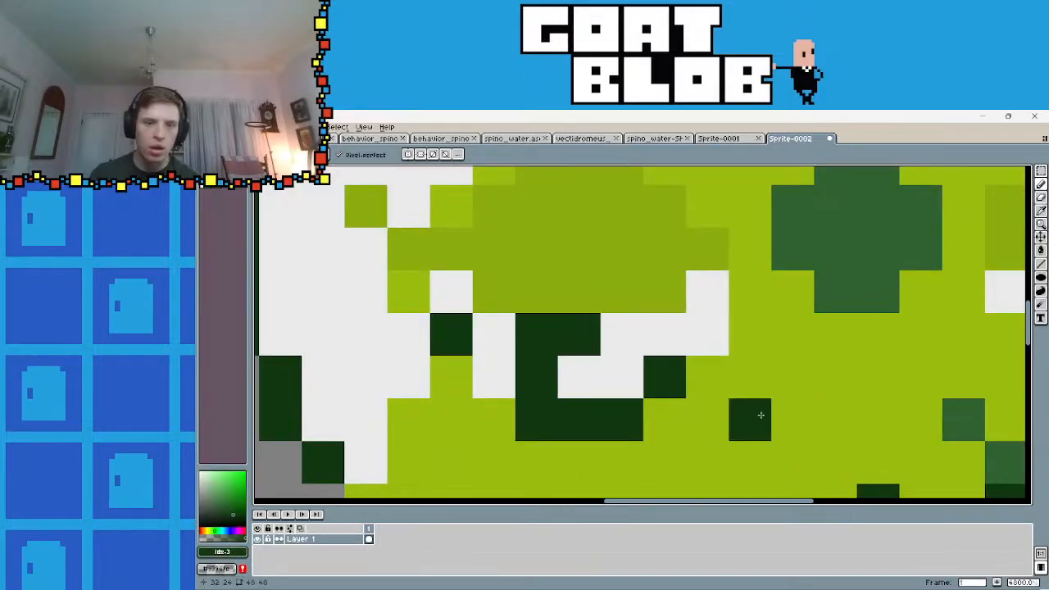
scroll(760, 415, down, 5)
scroll(685, 405, up, 1)
key(ctrl+z)
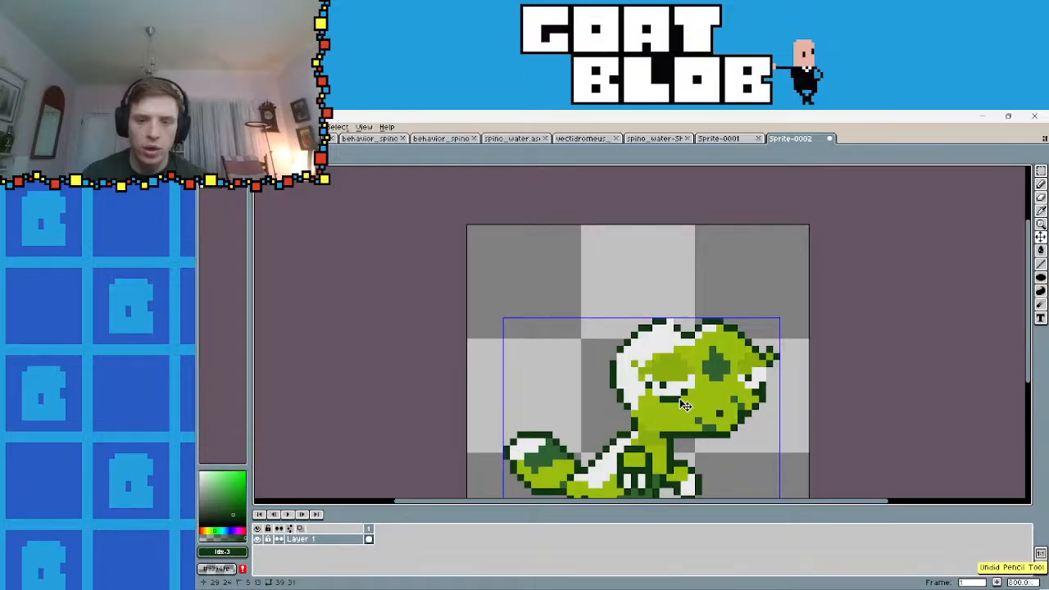
scroll(685, 405, up, 4)
scroll(685, 405, down, 4)
scroll(663, 357, up, 4)
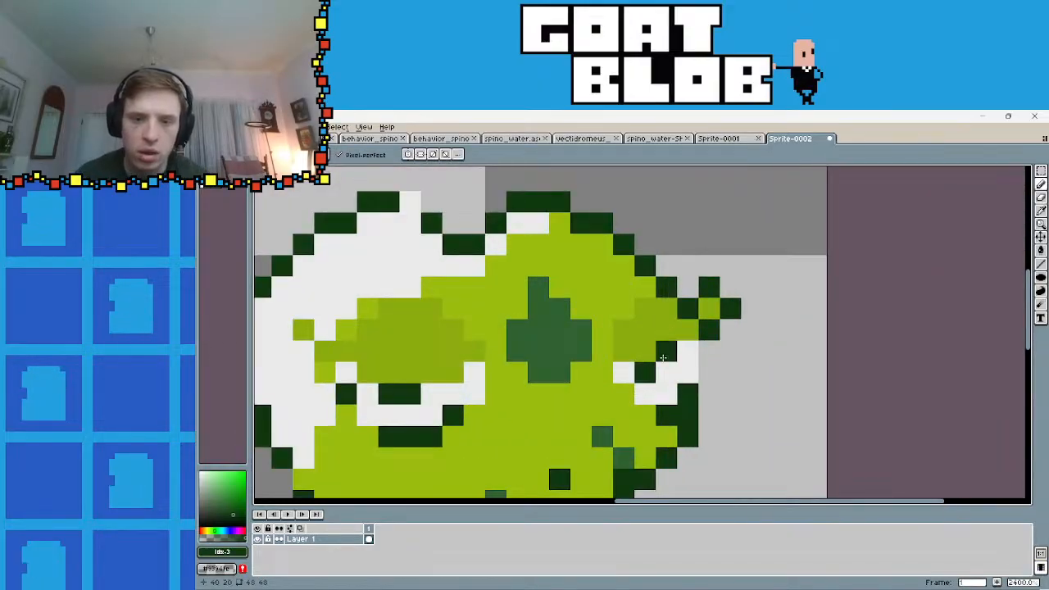
scroll(663, 357, down, 8)
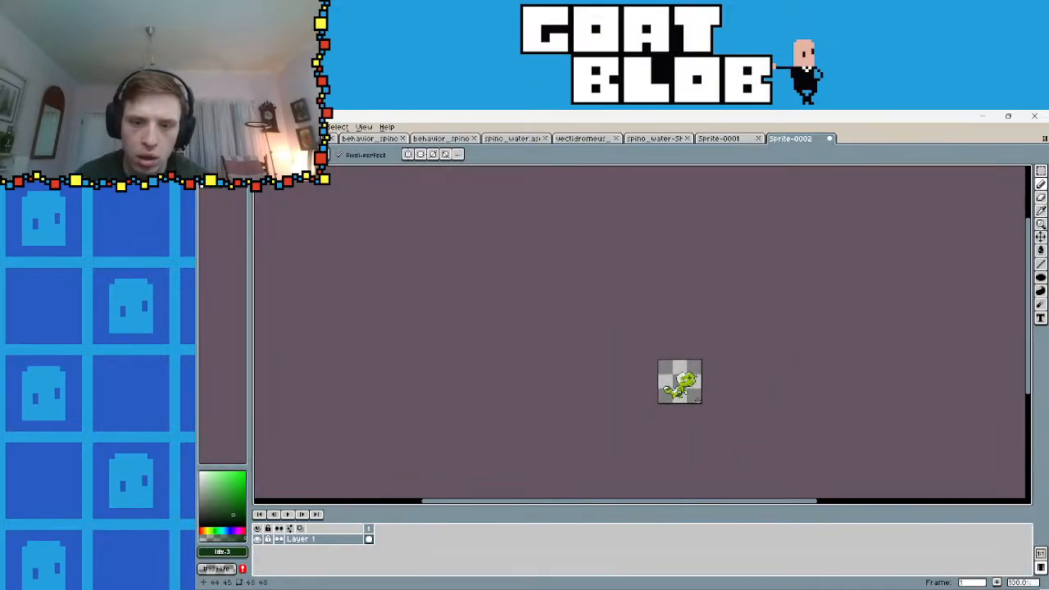
scroll(698, 399, up, 4)
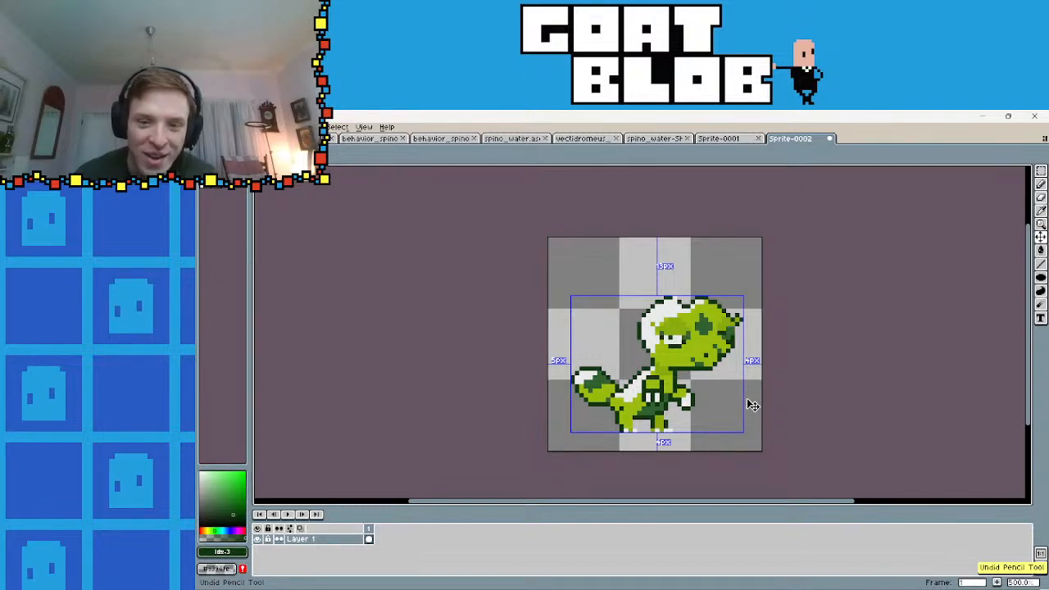
- Undo the pencil strokes and fills that recoloured both eyes, back to the green eyes with white highlights
key(ctrl+z)
key(ctrl+z)
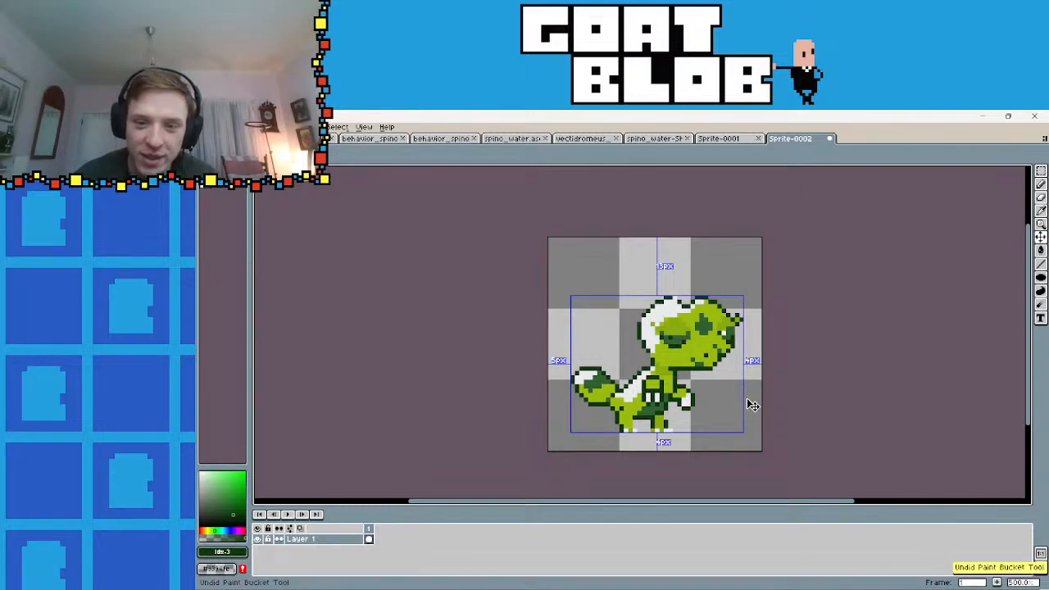
scroll(763, 380, down, 4)
scroll(768, 379, up, 3)
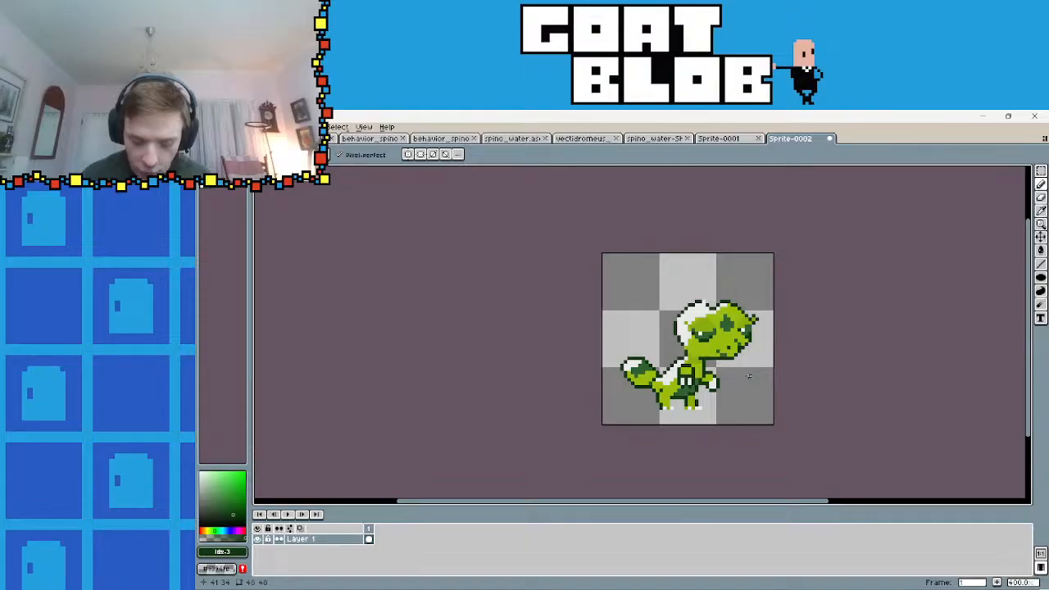
scroll(707, 347, up, 1)
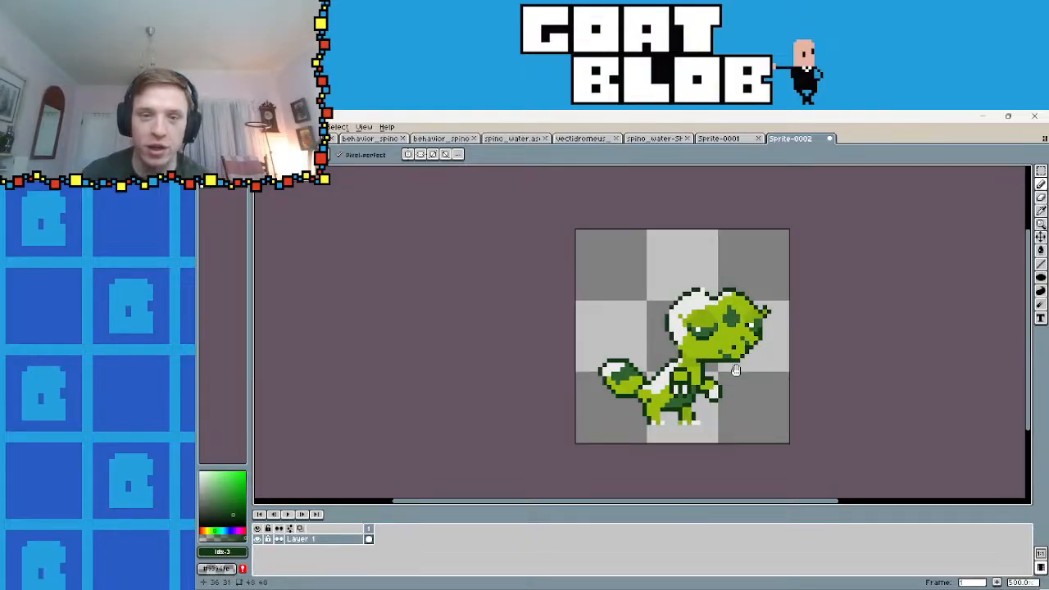
- Flip the whole dinosaur sprite horizontally
drag(734, 370, 677, 352)
click(226, 127)
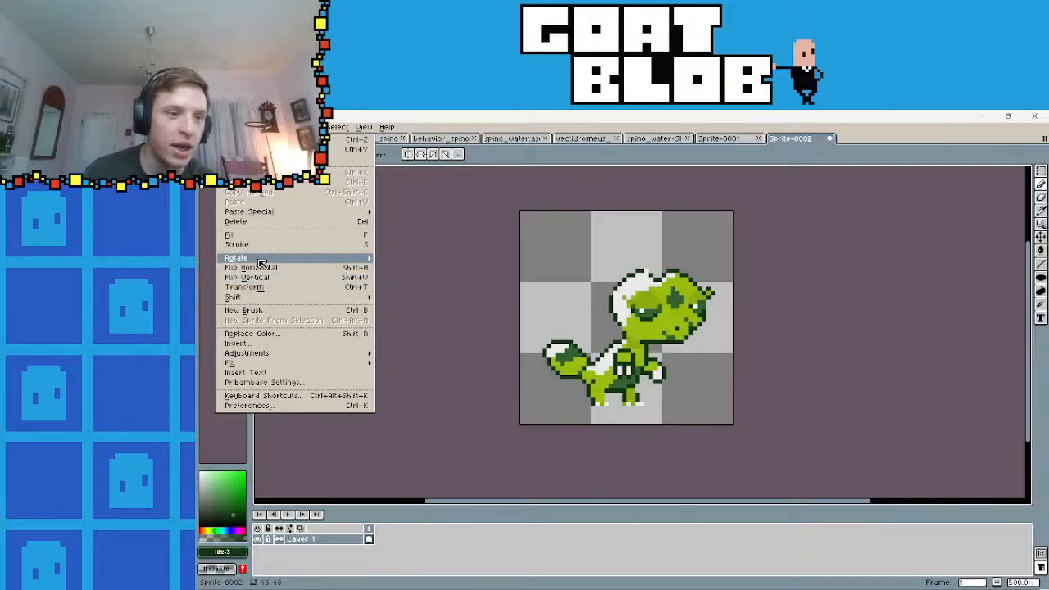
click(259, 234)
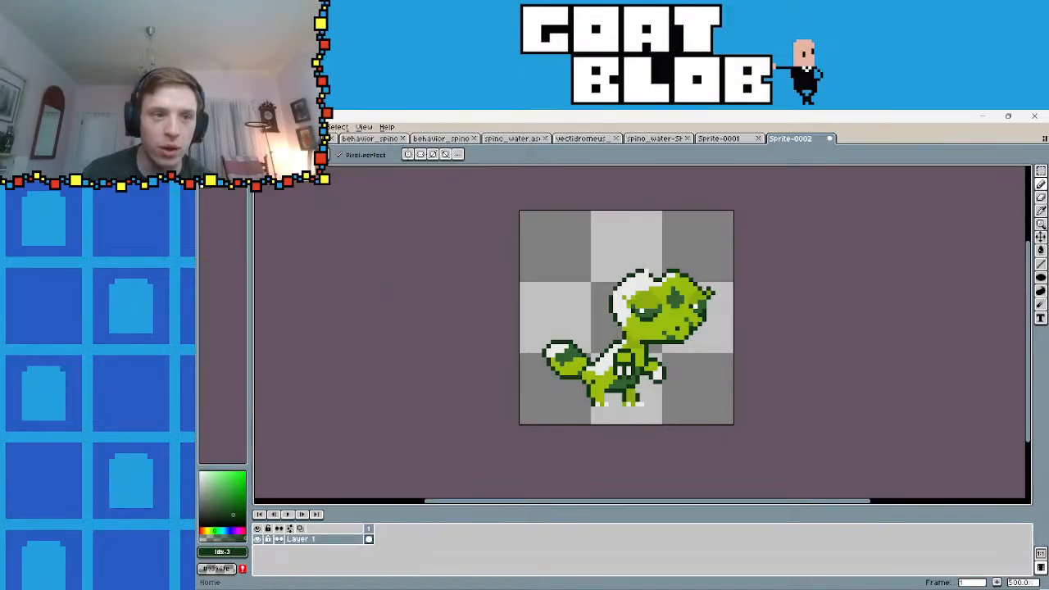
click(226, 127)
mouse_move(256, 259)
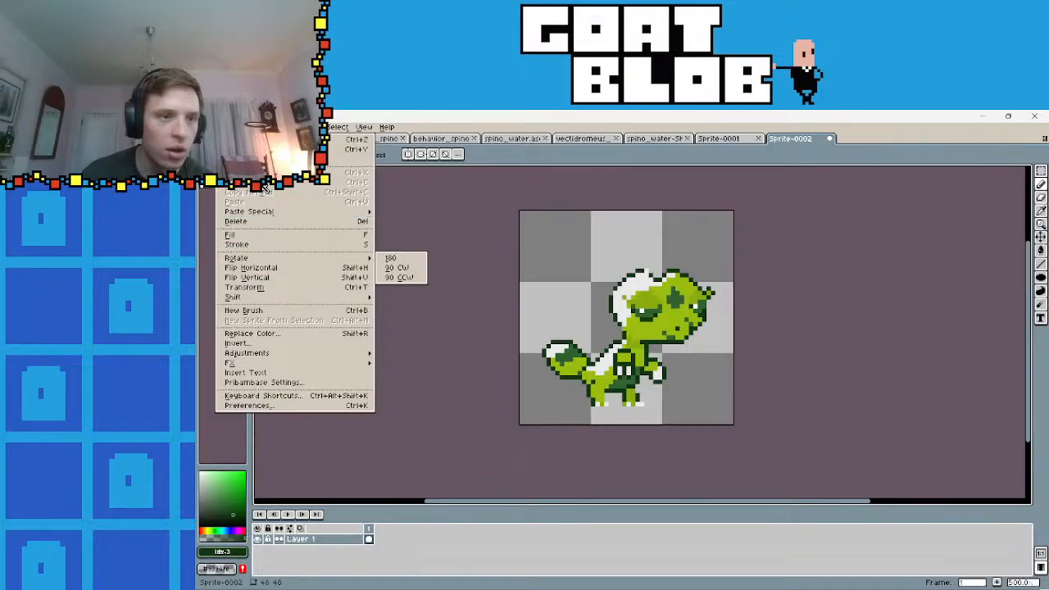
mouse_move(250, 127)
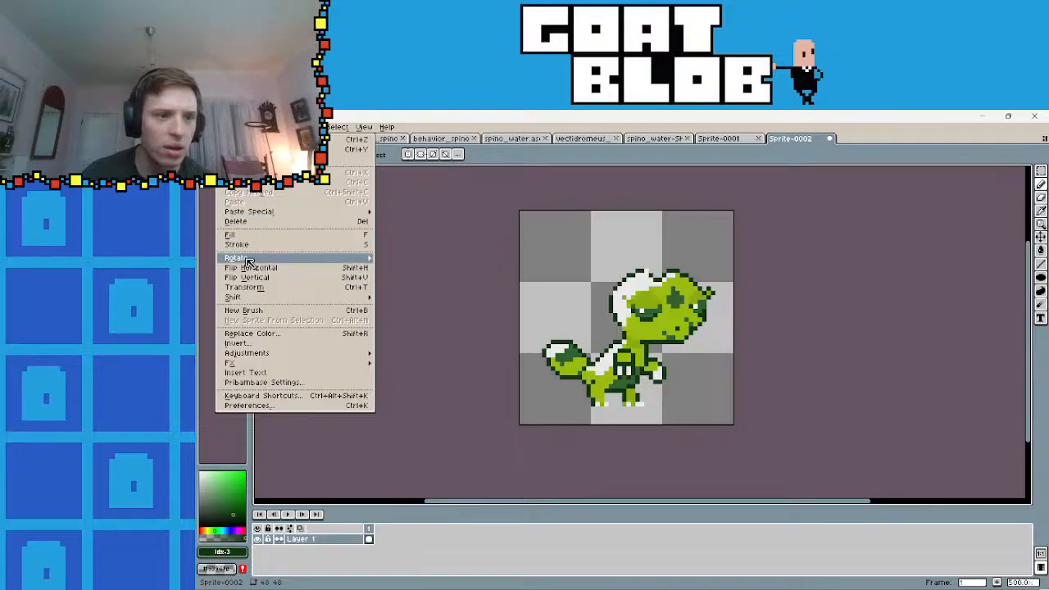
click(293, 270)
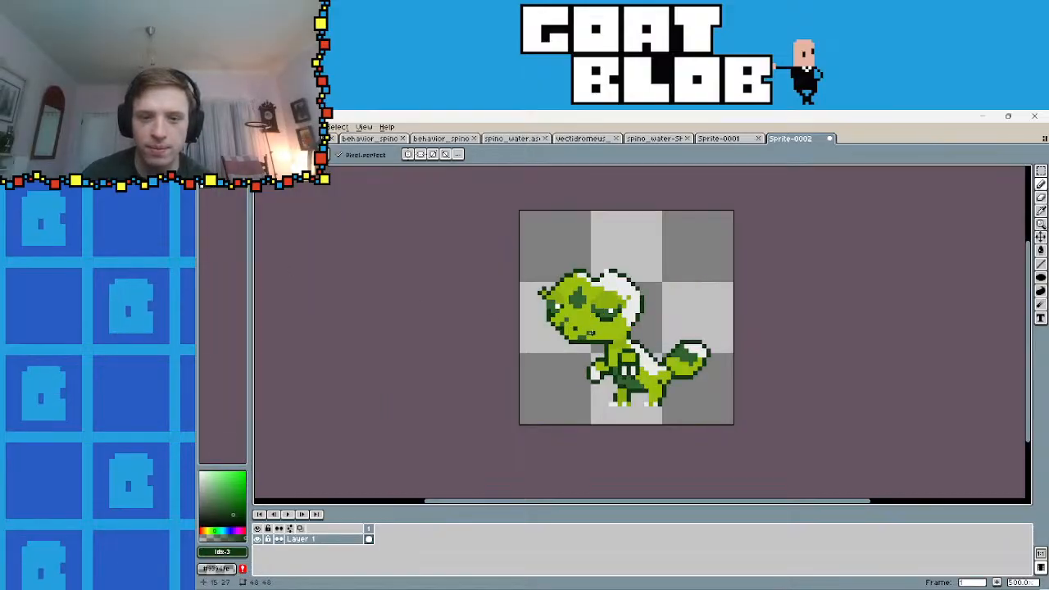
- Try to shift the head one pixel to the right using a 31 × 22 px rectangular selection
scroll(632, 334, up, 3)
click(1041, 171)
scroll(733, 292, down, 2)
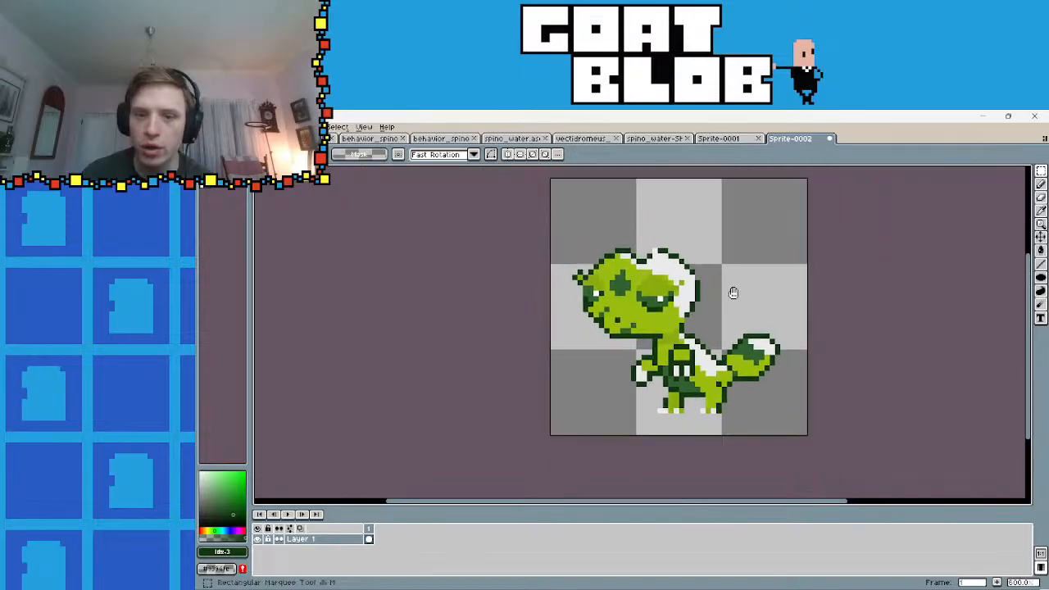
drag(732, 239, 638, 358)
scroll(647, 366, up, 4)
key(Right)
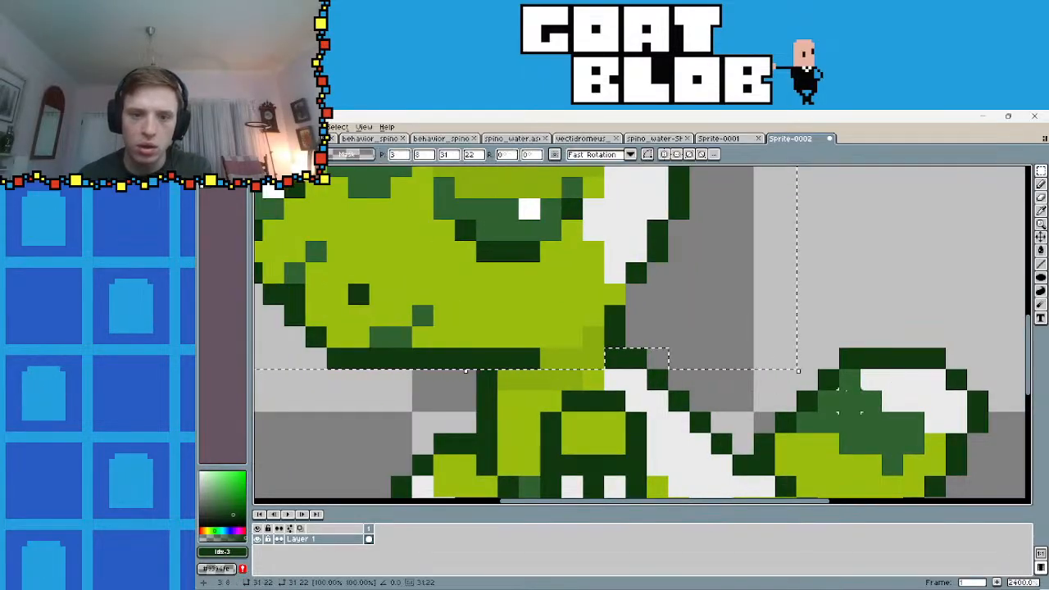
scroll(668, 394, down, 5)
scroll(672, 396, up, 4)
key(ctrl+d)
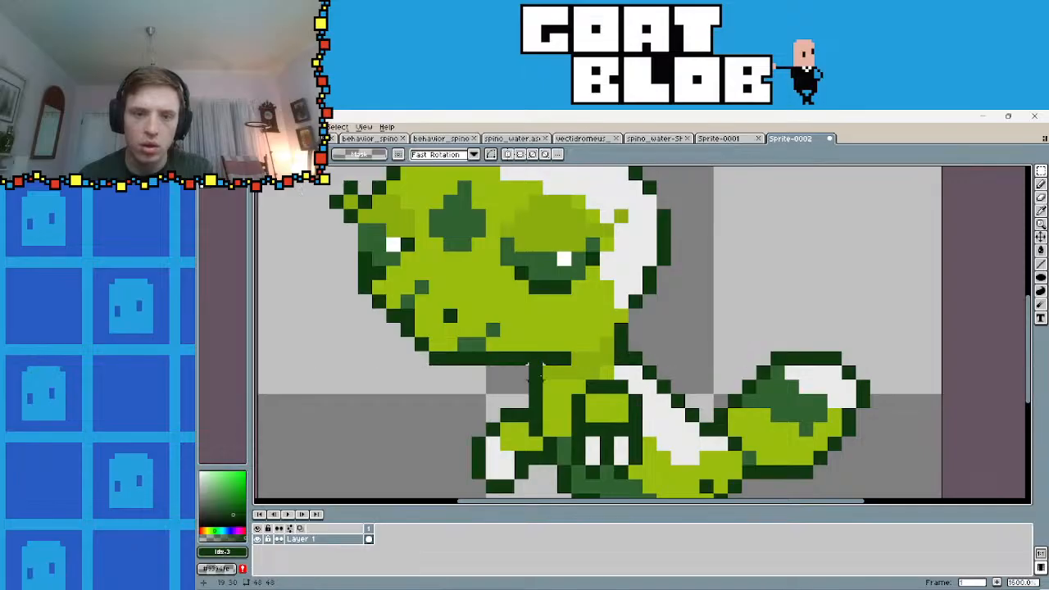
scroll(557, 375, down, 5)
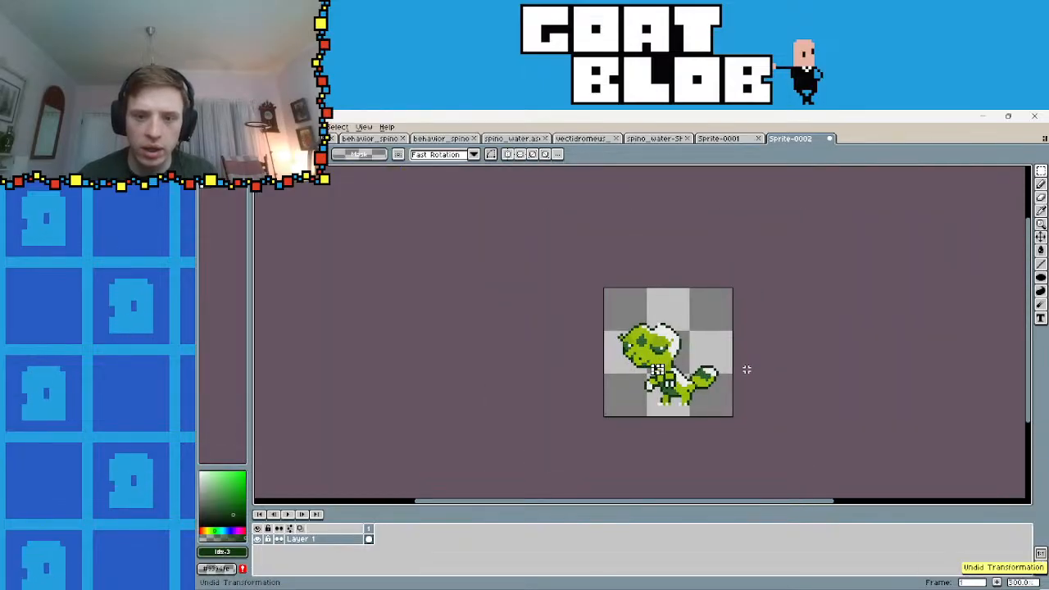
- Select the head with the Rectangular Marquee, adjust the selection around the neck, and shift it one pixel to the right
scroll(675, 340, up, 4)
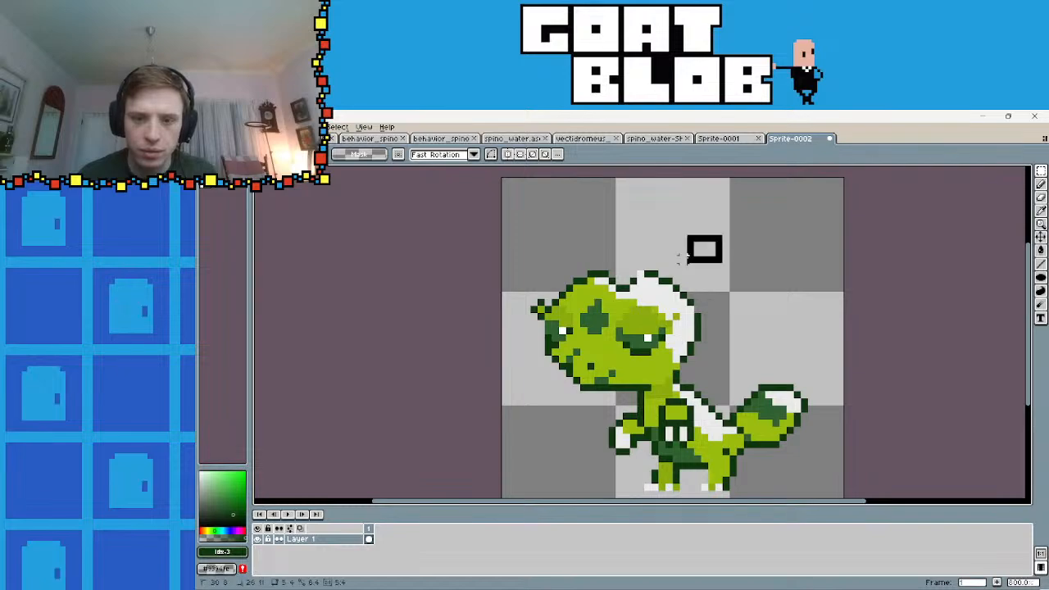
drag(695, 234, 520, 393)
scroll(669, 385, up, 1)
drag(674, 390, 645, 407)
mouse_move(719, 393)
mouse_down()
mouse_move(690, 406)
mouse_move(700, 369)
mouse_move(657, 383)
mouse_move(658, 409)
mouse_move(582, 409)
mouse_up()
key(Right)
scroll(733, 397, down, 5)
key(ctrl+d)
scroll(685, 366, up, 5)
scroll(672, 378, up, 2)
click(753, 401)
scroll(754, 402, down, 5)
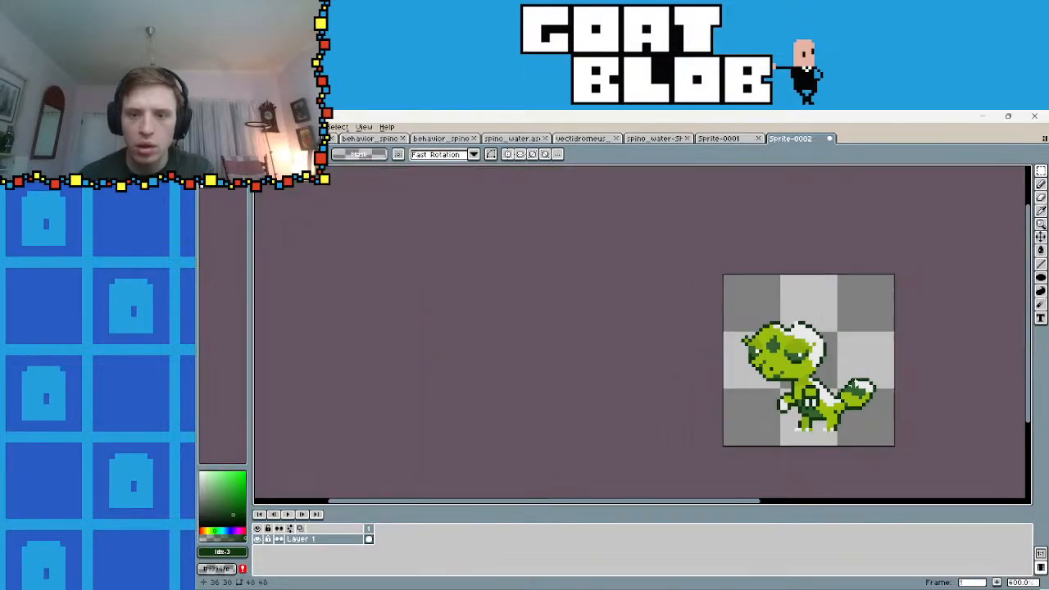
scroll(728, 363, up, 1)
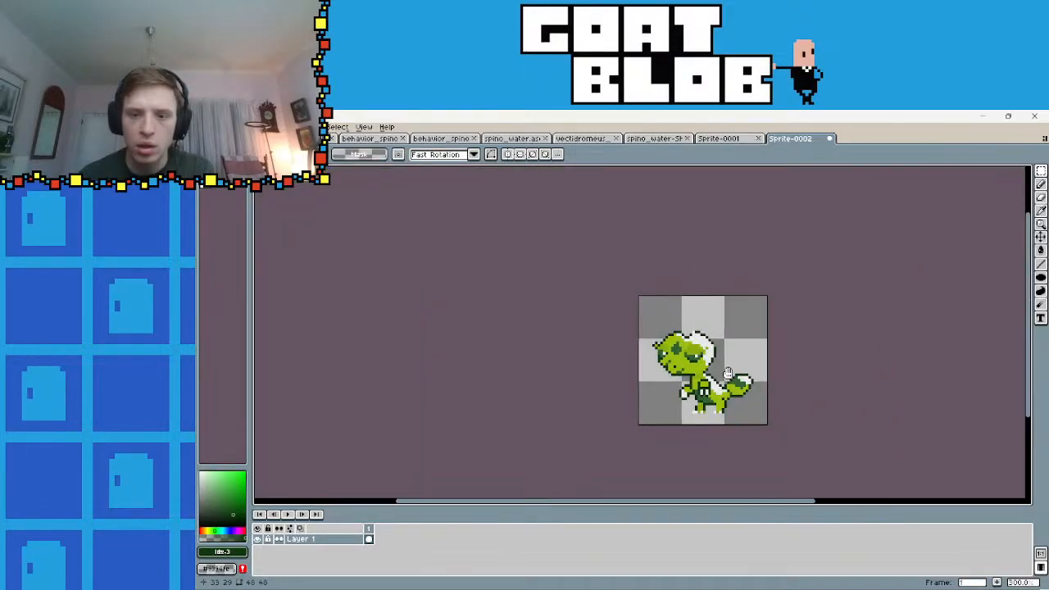
- Move the near eye's highlight row up one pixel and stretch a single mid-green pixel to 6 × 1 px to fill the gap
scroll(727, 361, up, 3)
drag(672, 351, 737, 329)
click(786, 378)
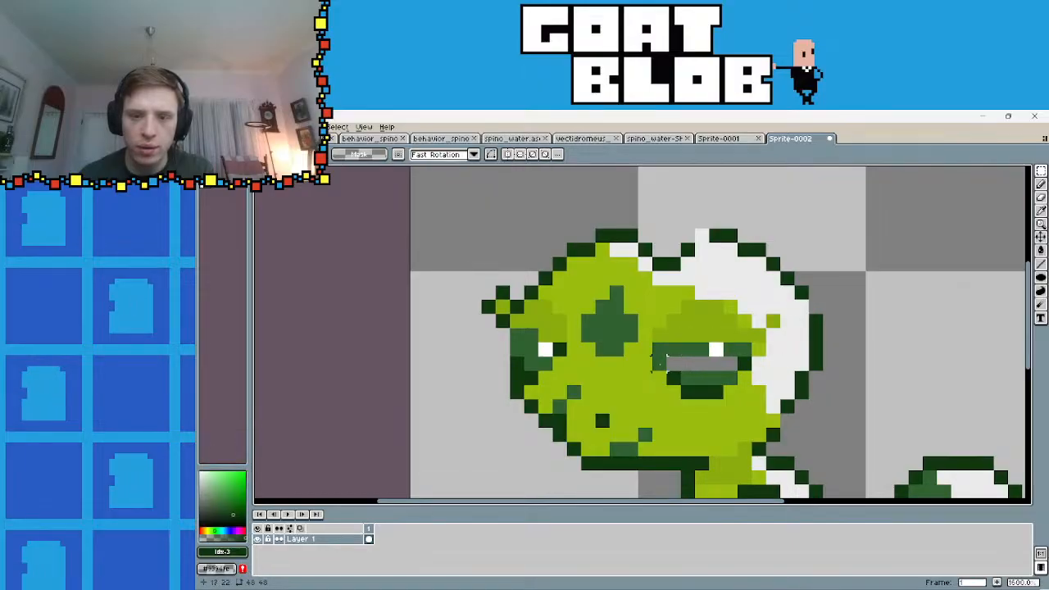
drag(665, 371, 723, 372)
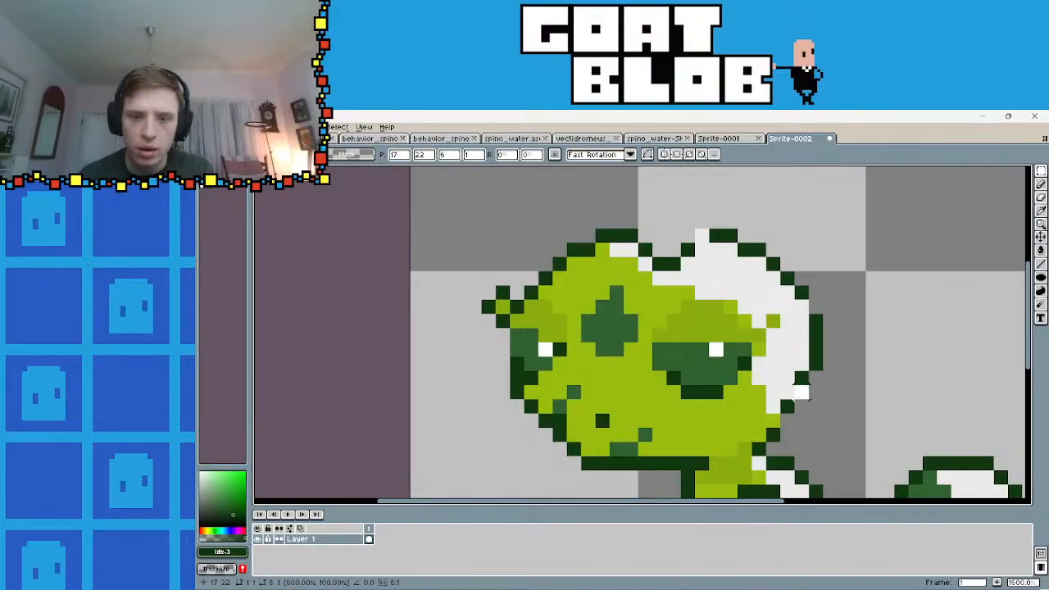
key(ctrl+d)
scroll(800, 391, down, 7)
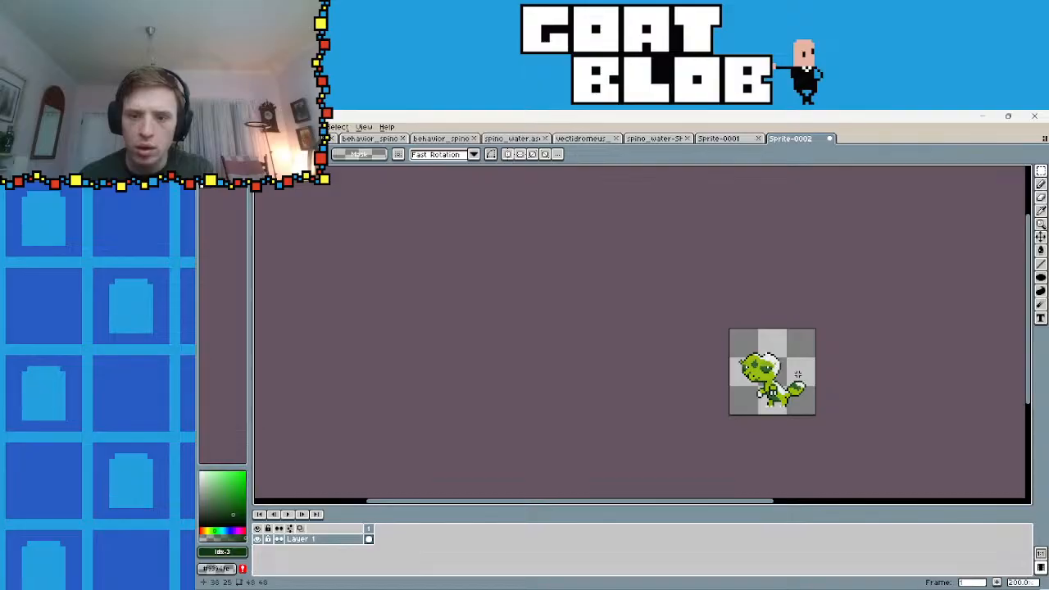
scroll(803, 376, down, 1)
drag(799, 378, 737, 376)
scroll(736, 379, up, 1)
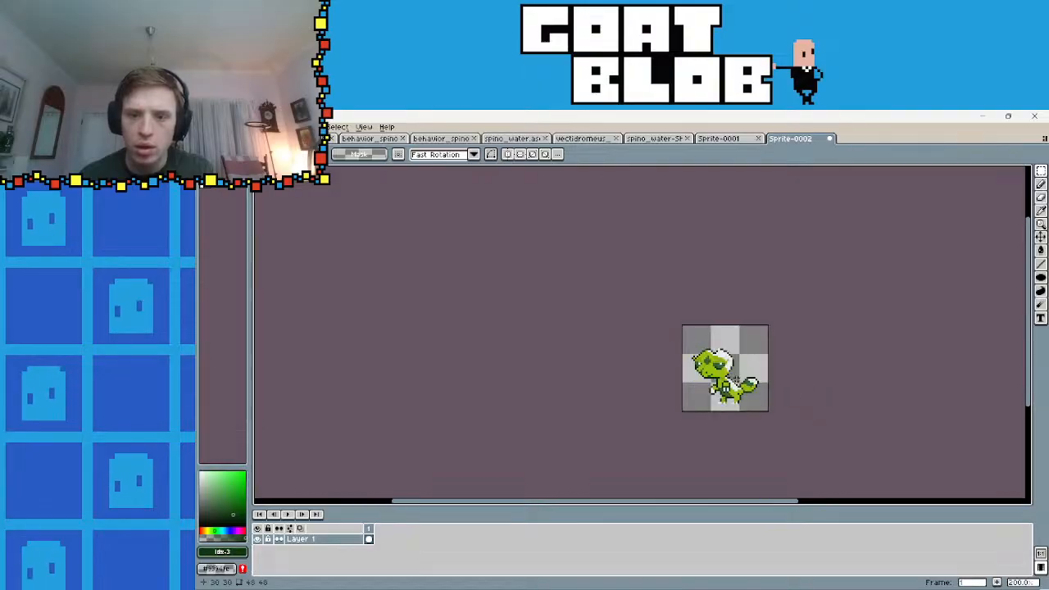
- Select the mouth and nostril pixels on the snout and shift them one pixel to the right
scroll(735, 379, up, 10)
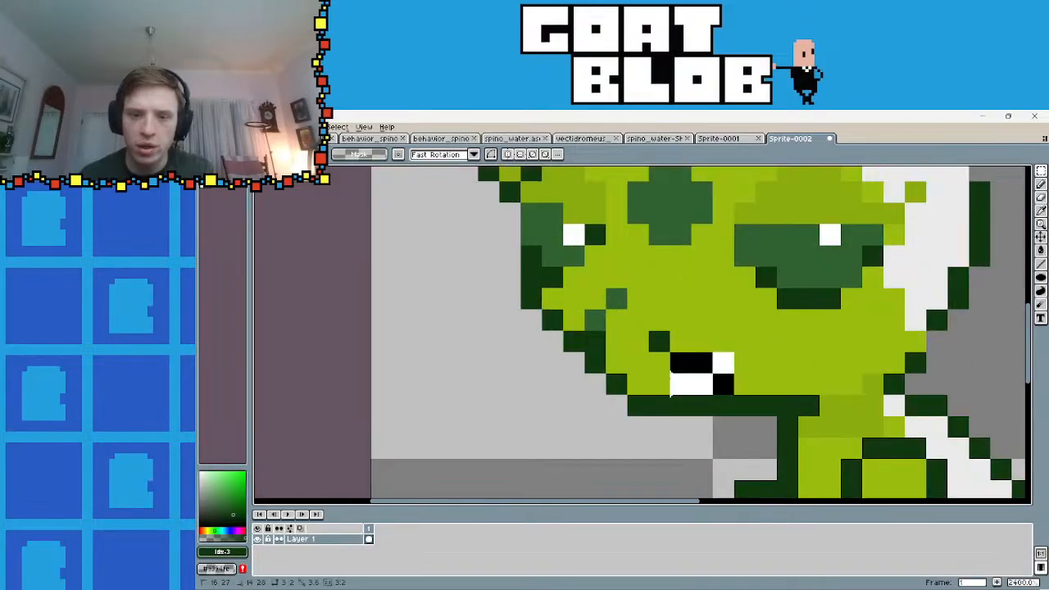
drag(675, 374, 701, 367)
click(787, 385)
scroll(762, 360, down, 3)
scroll(703, 367, up, 2)
key(Right)
click(815, 381)
- Sample the bright green #9bbc0f from the face and touch up the gap beside the far nostril with the Pencil
click(1041, 222)
click(775, 361)
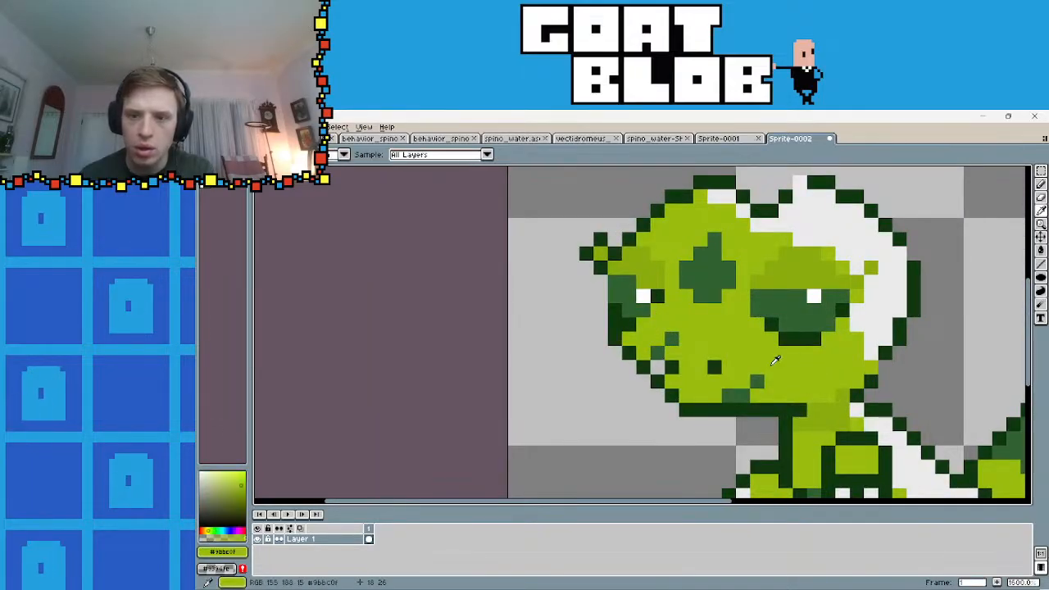
click(1043, 192)
click(1014, 182)
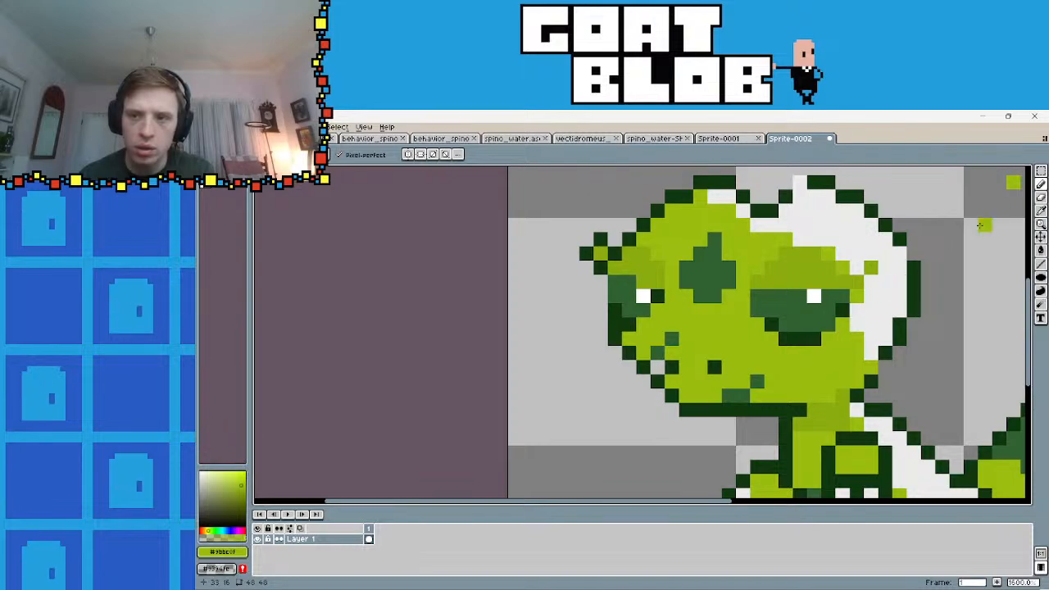
key(ctrl+z)
scroll(770, 351, down, 7)
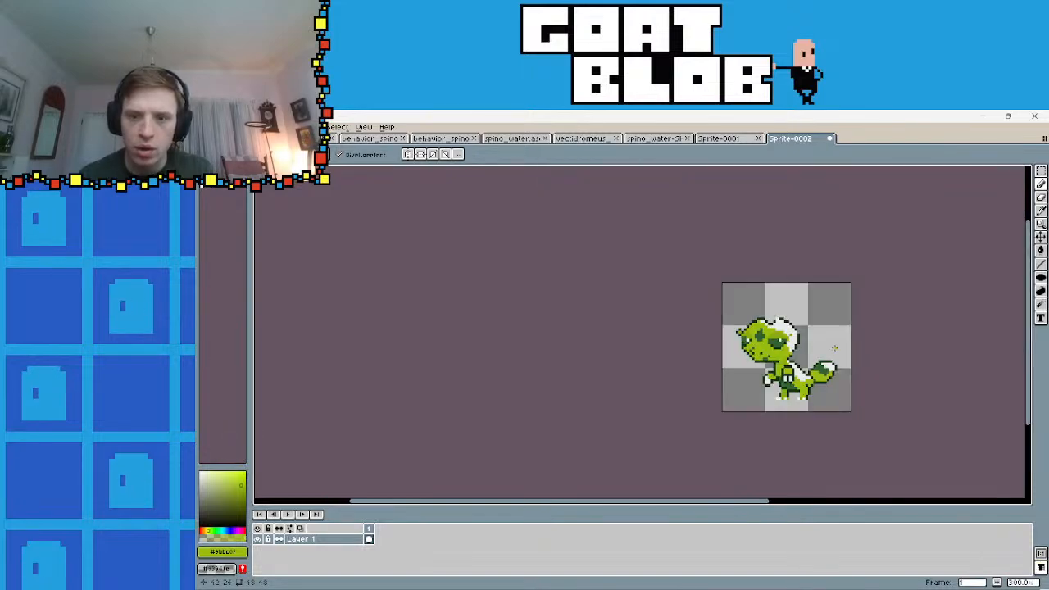
scroll(721, 350, up, 3)
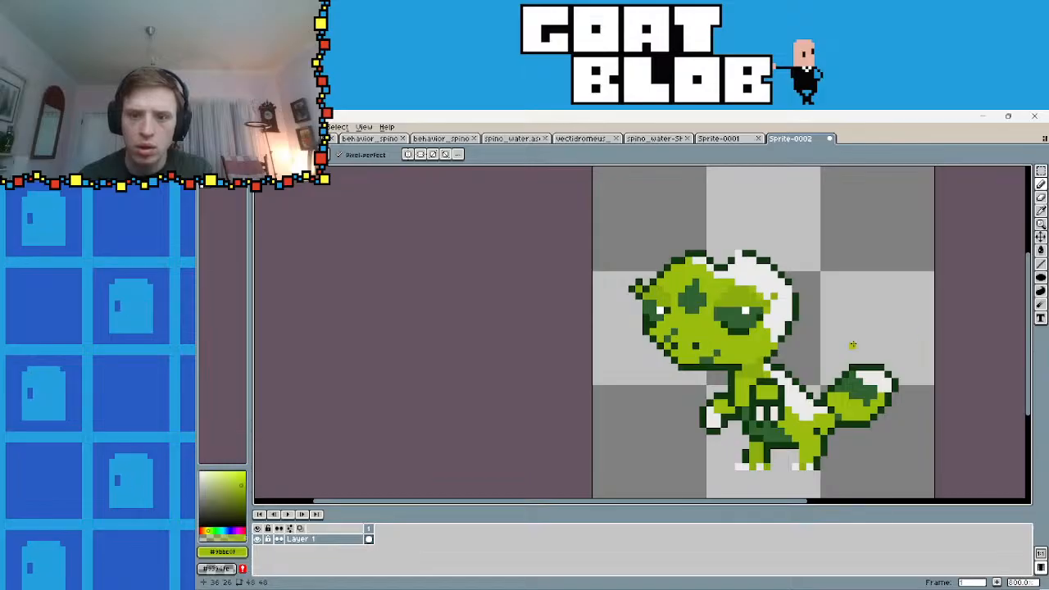
scroll(852, 345, down, 3)
scroll(827, 347, up, 4)
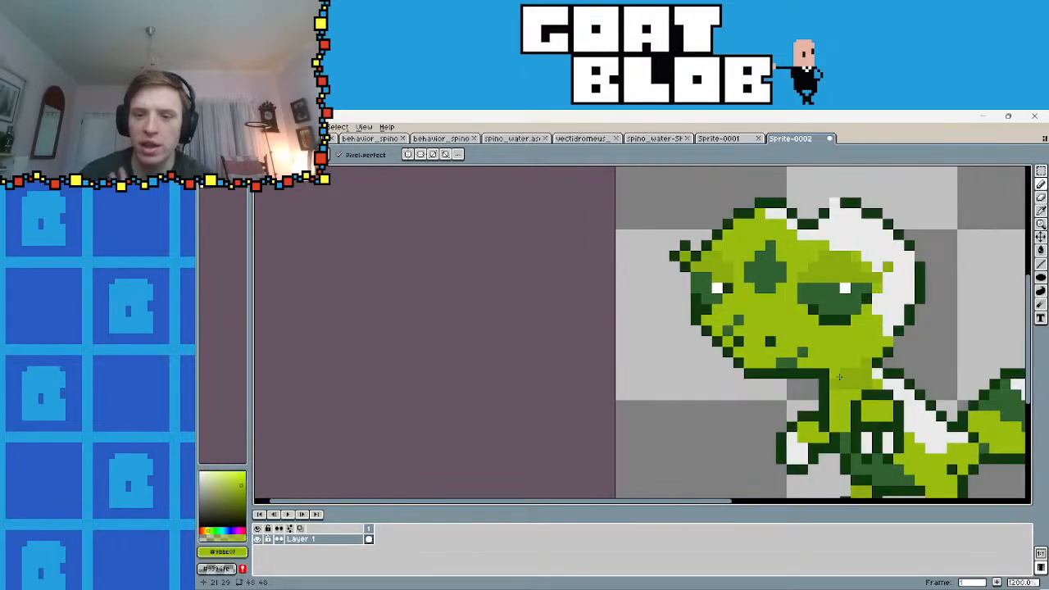
- Sample the dark outline green #0f380f and recolour the mid-green mouth and snout pixels with the Pencil
scroll(857, 369, down, 3)
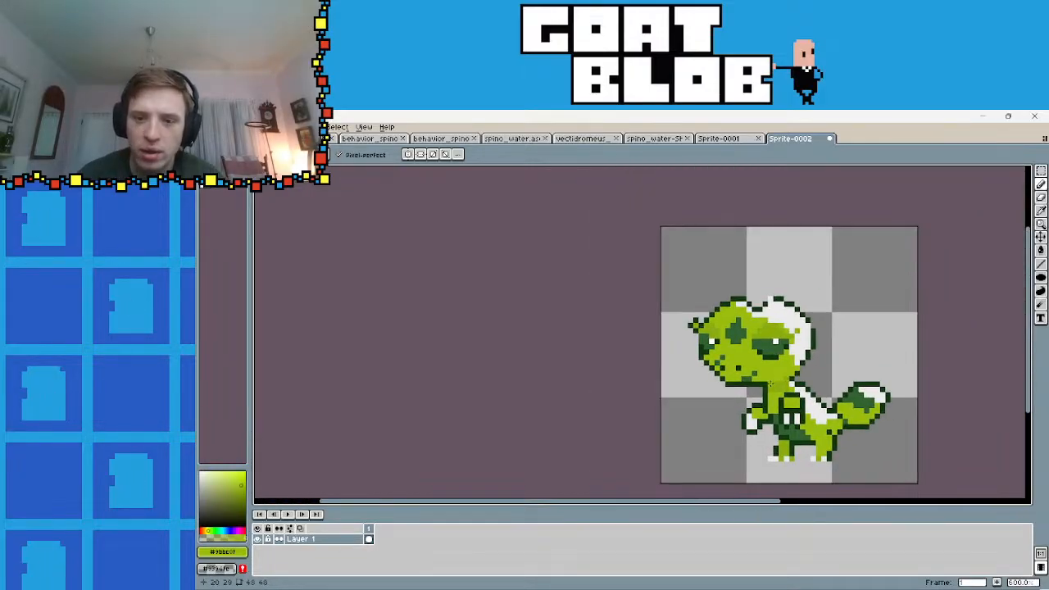
scroll(770, 385, up, 4)
click(1041, 211)
click(731, 379)
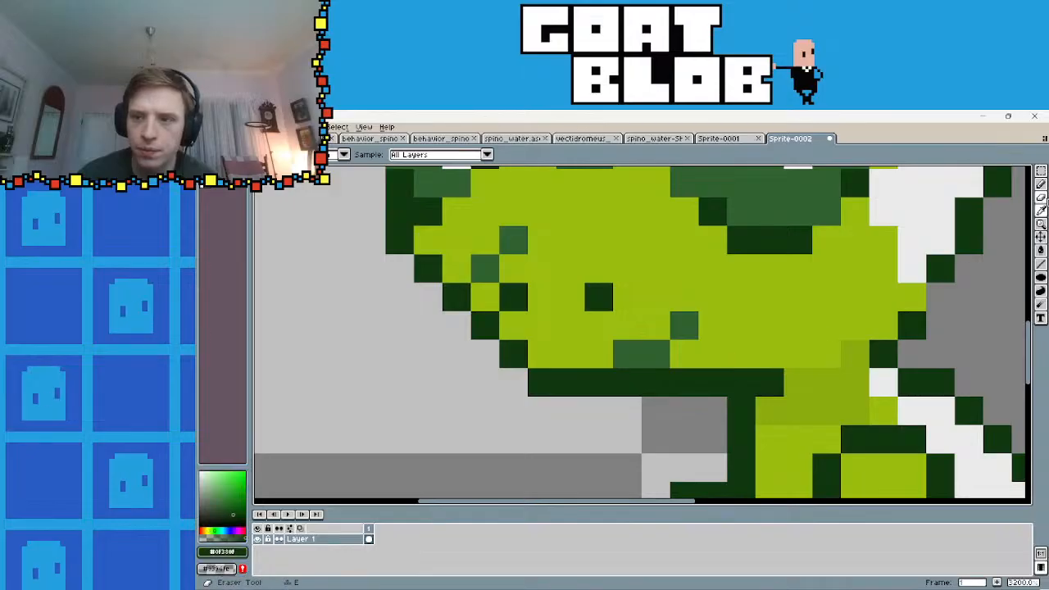
click(1041, 185)
click(655, 354)
click(684, 326)
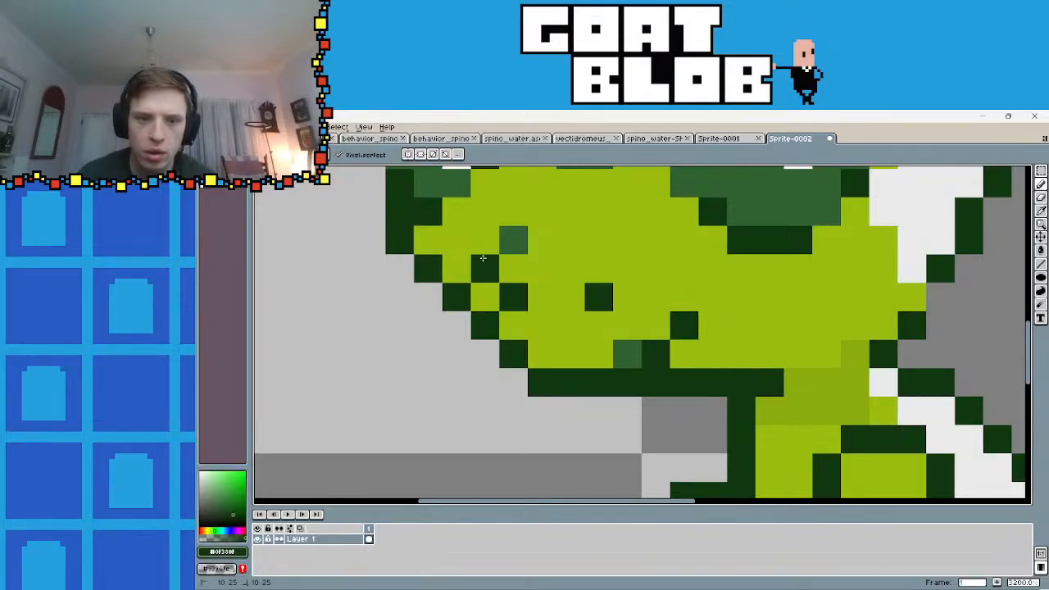
scroll(639, 306, down, 4)
scroll(655, 307, up, 2)
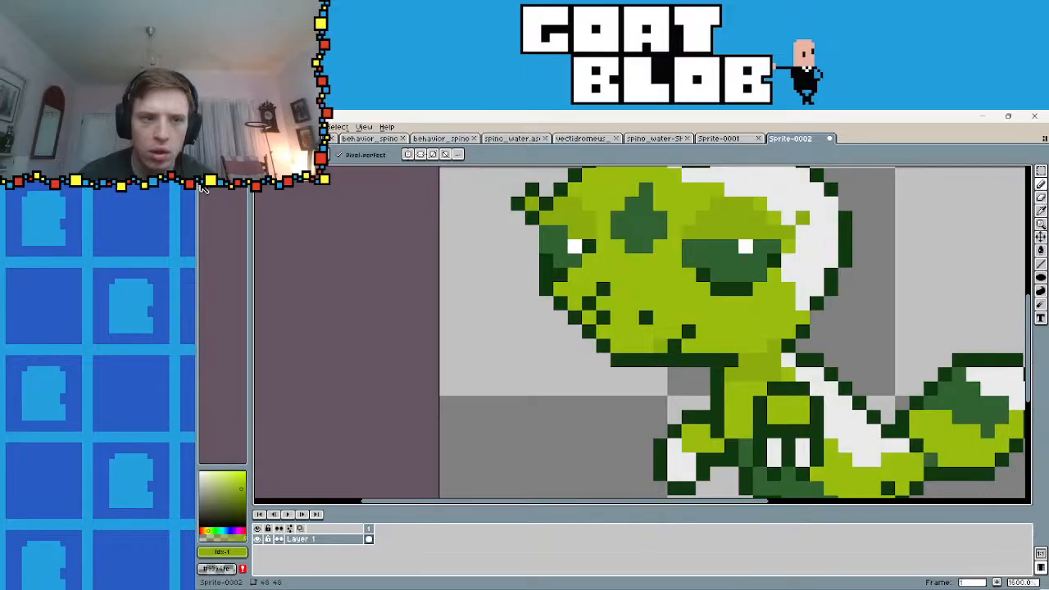
- Clear the single jaw-outline pixel just behind the corner of the mouth
scroll(664, 344, down, 3)
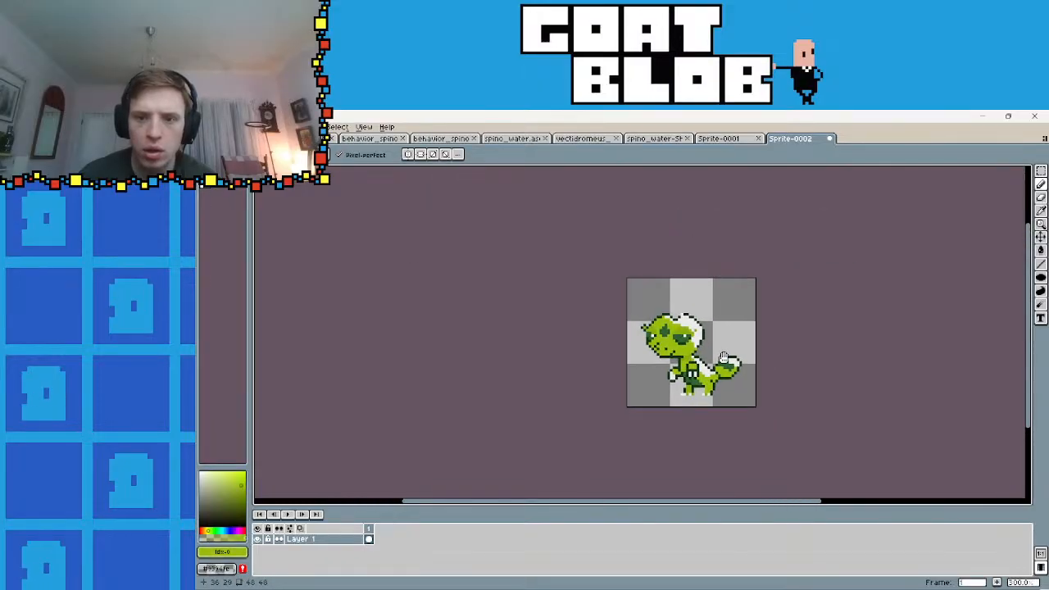
scroll(724, 358, down, 1)
scroll(901, 344, up, 10)
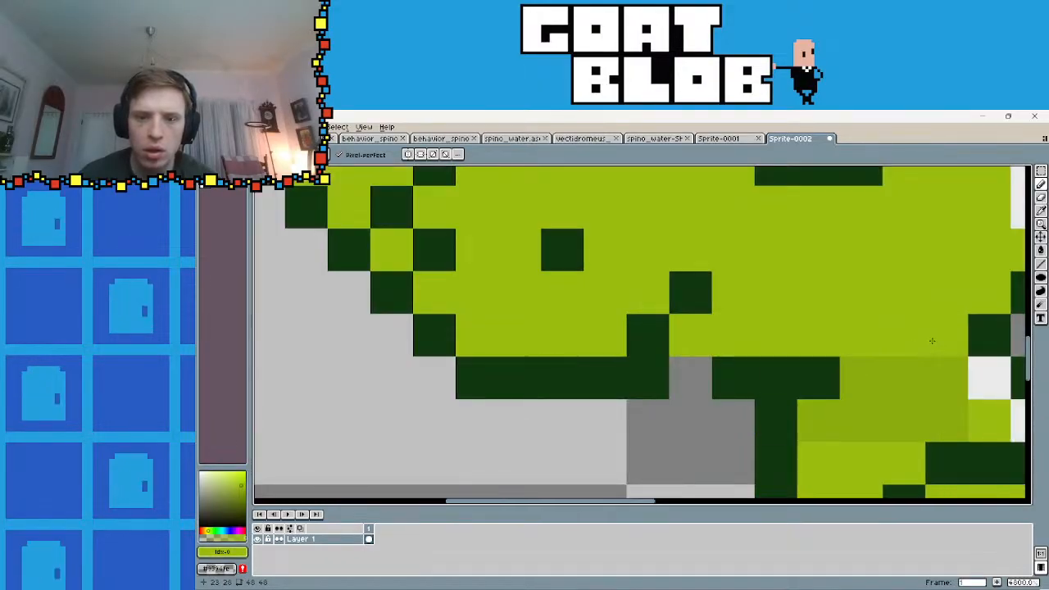
scroll(700, 370, down, 3)
scroll(661, 358, down, 2)
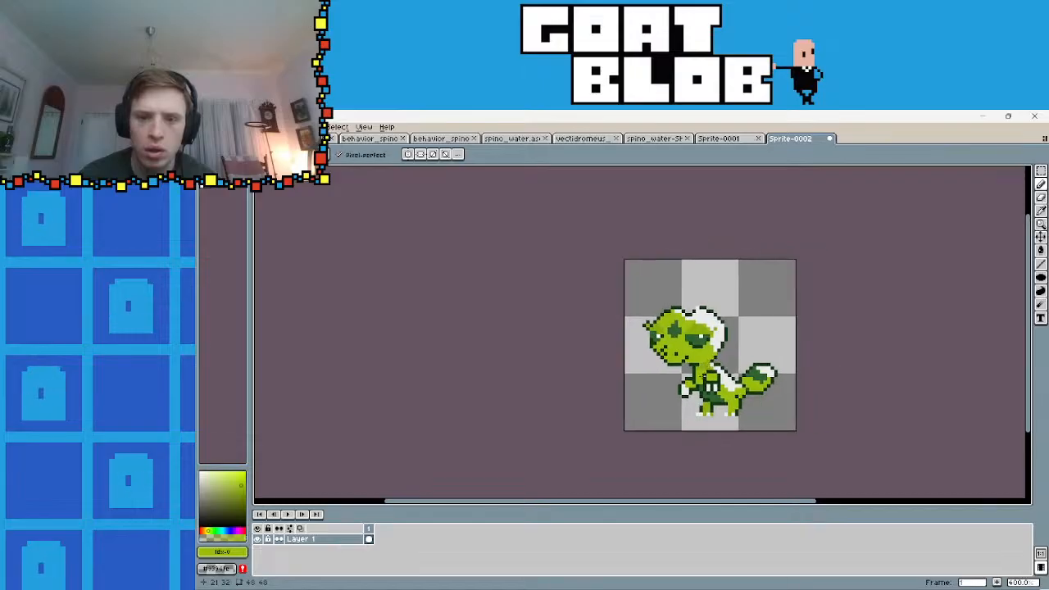
scroll(690, 357, up, 6)
- Select the single outline pixel on the snout edge below the far eye, move it one pixel to the right and deselect
click(1041, 170)
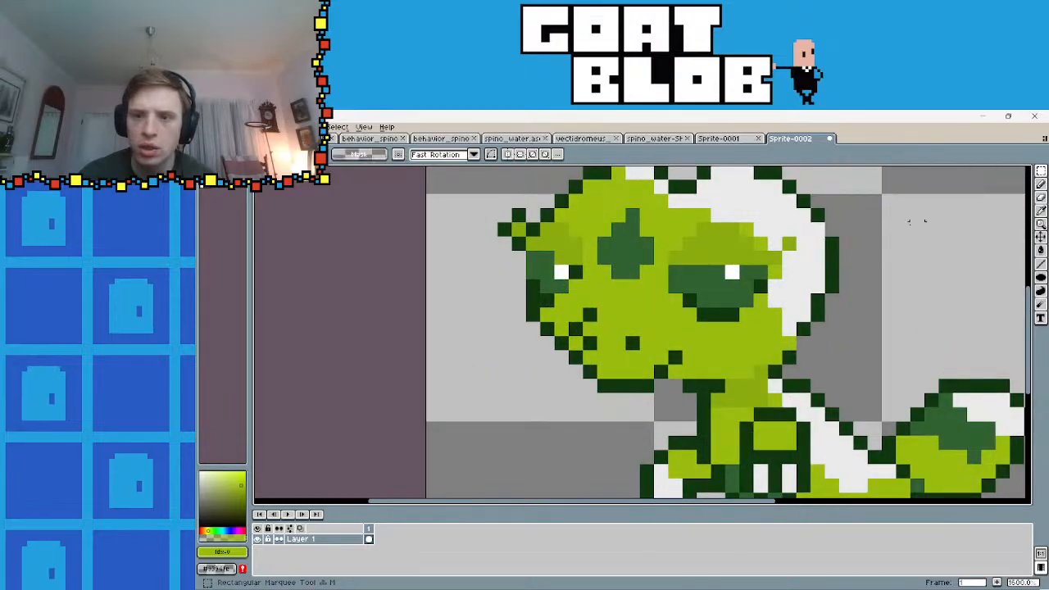
scroll(838, 343, down, 5)
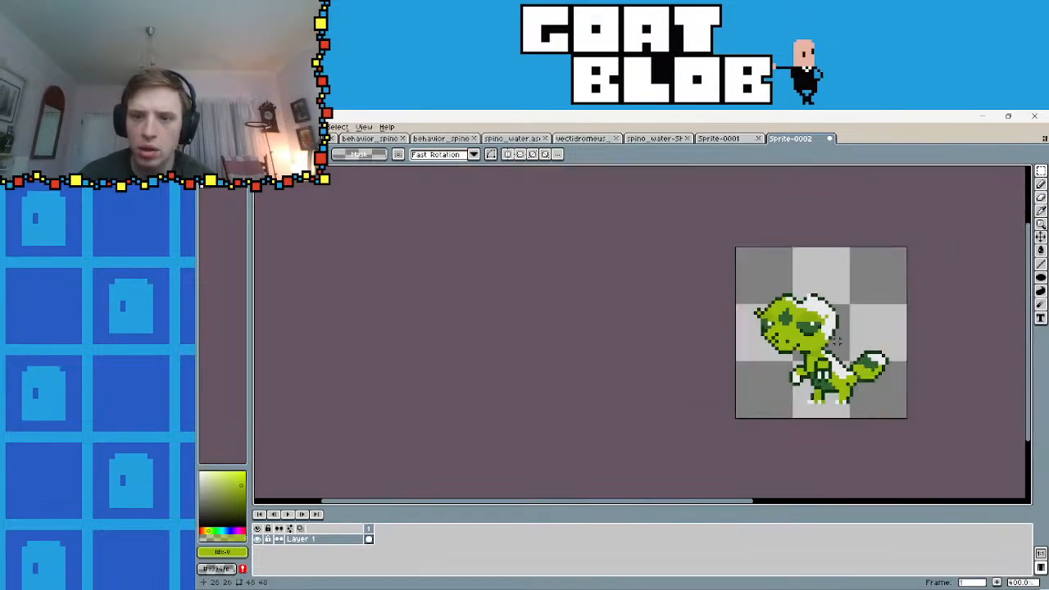
drag(770, 348, 723, 360)
scroll(717, 359, up, 7)
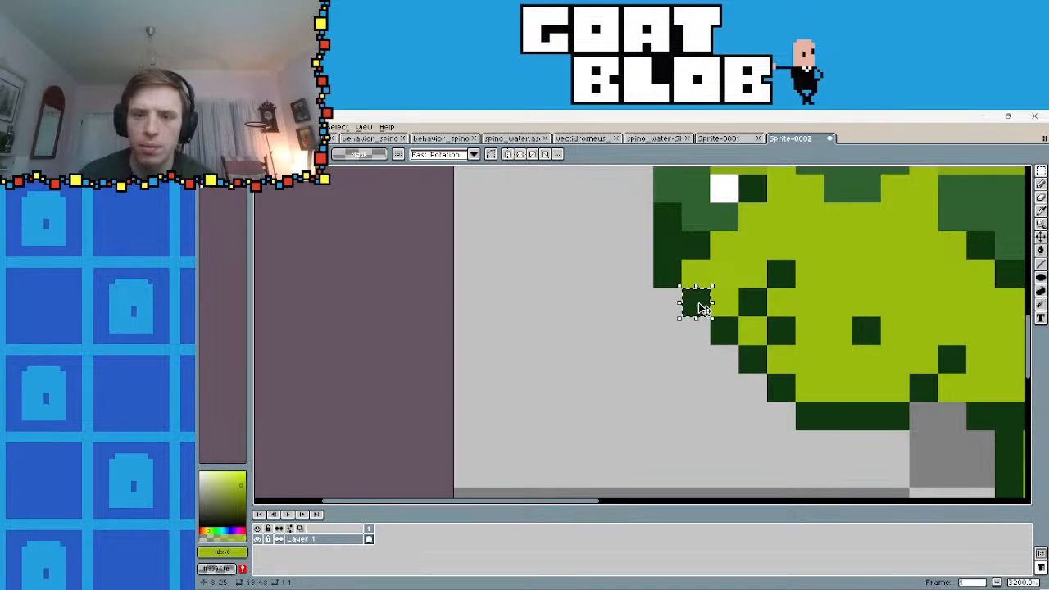
mouse_move(703, 309)
mouse_down()
mouse_move(709, 288)
mouse_move(726, 300)
mouse_move(693, 276)
mouse_move(714, 300)
mouse_up()
scroll(774, 328, down, 2)
scroll(845, 355, down, 3)
drag(846, 355, 767, 373)
scroll(766, 373, up, 3)
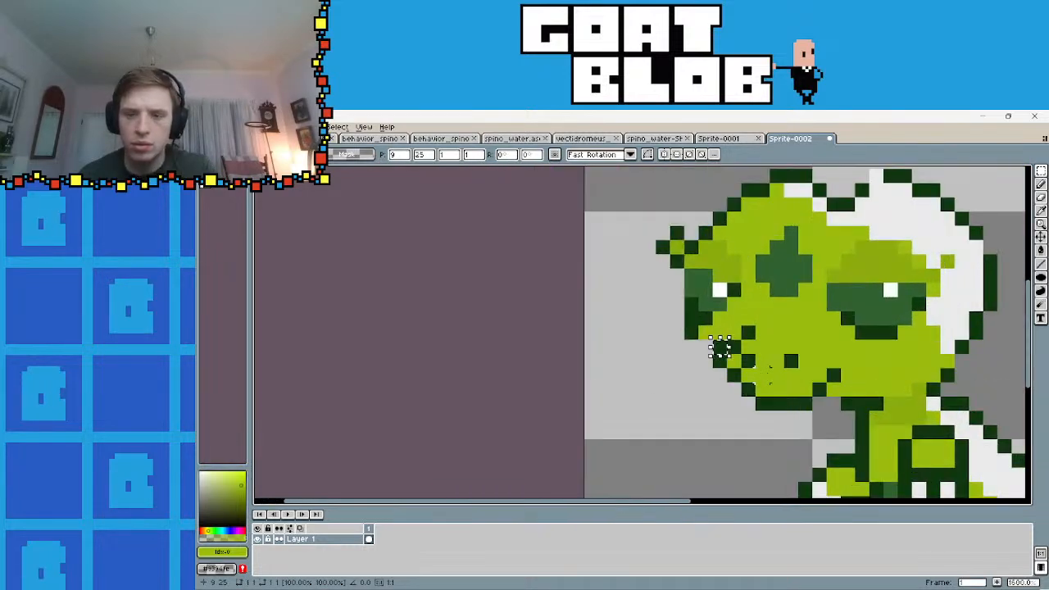
key(ctrl+d)
- Thin the snout outline below the far eye by replacing its inner dark pixel with bright green
scroll(852, 354, down, 4)
drag(852, 354, 758, 343)
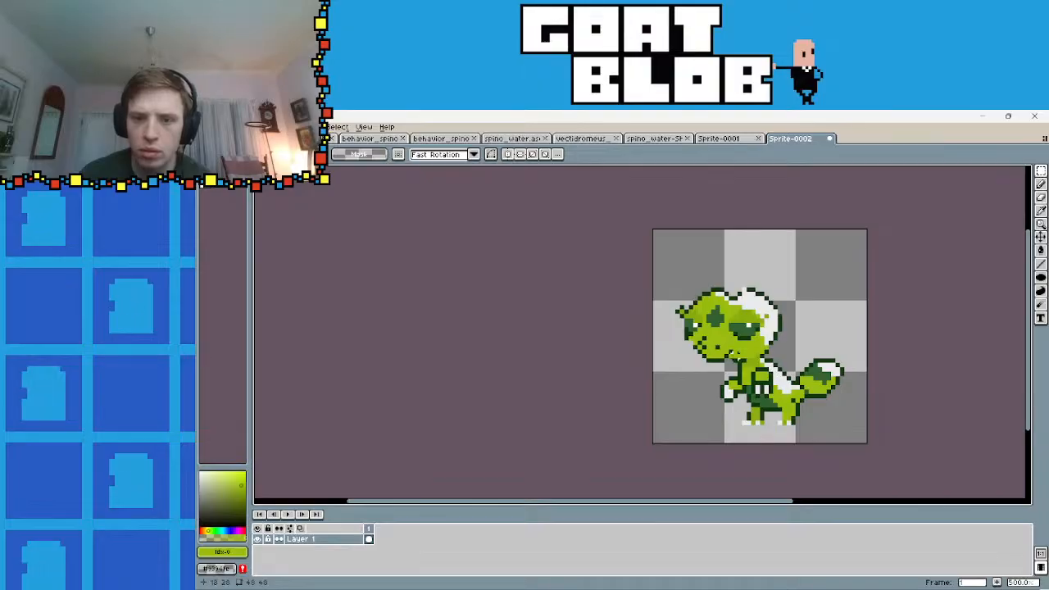
scroll(699, 349, up, 3)
scroll(670, 327, down, 4)
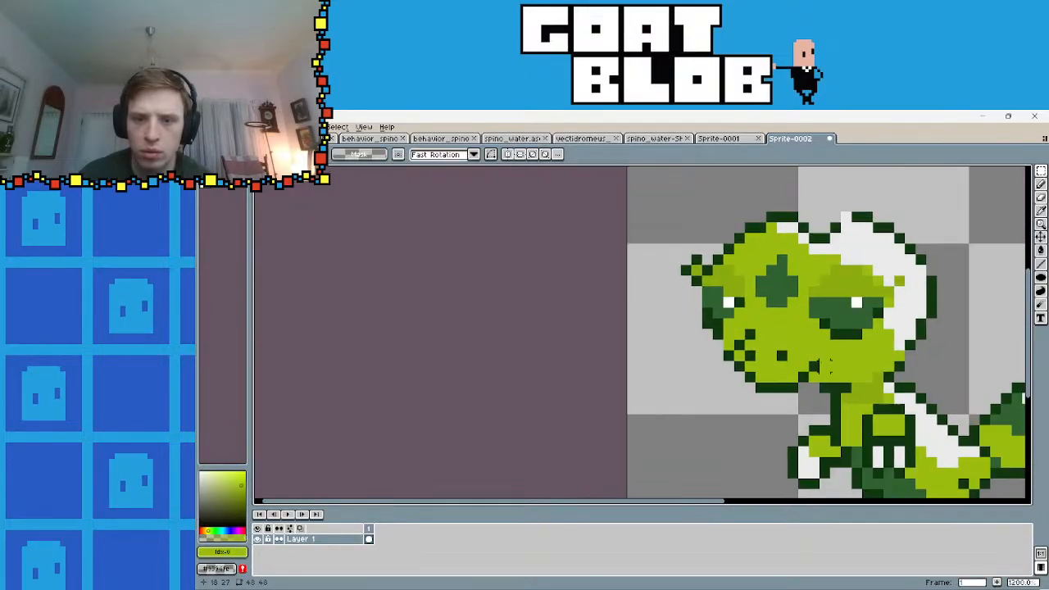
scroll(722, 324, up, 6)
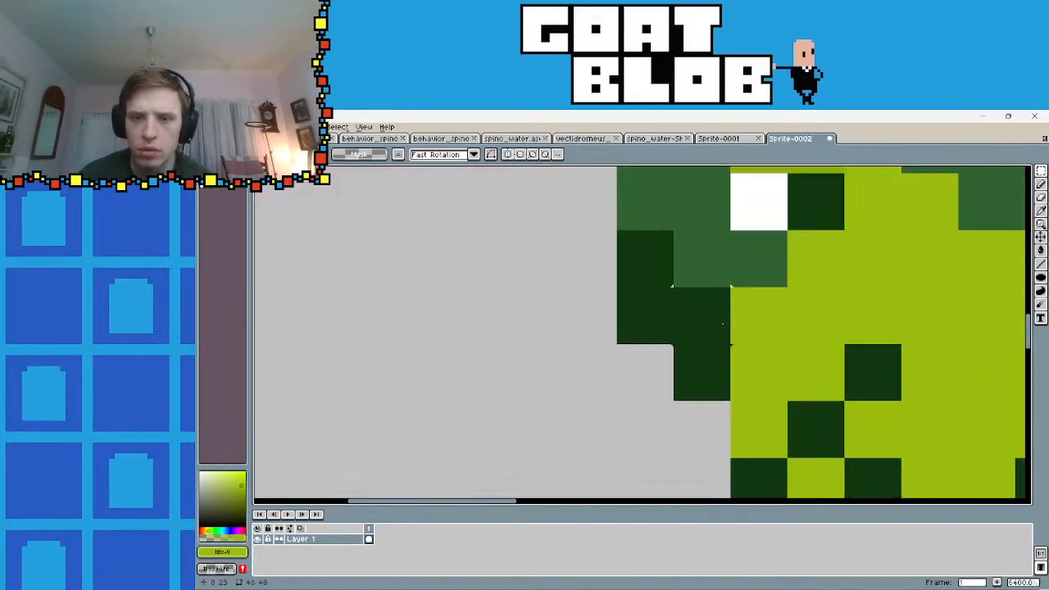
drag(727, 316, 649, 321)
click(601, 327)
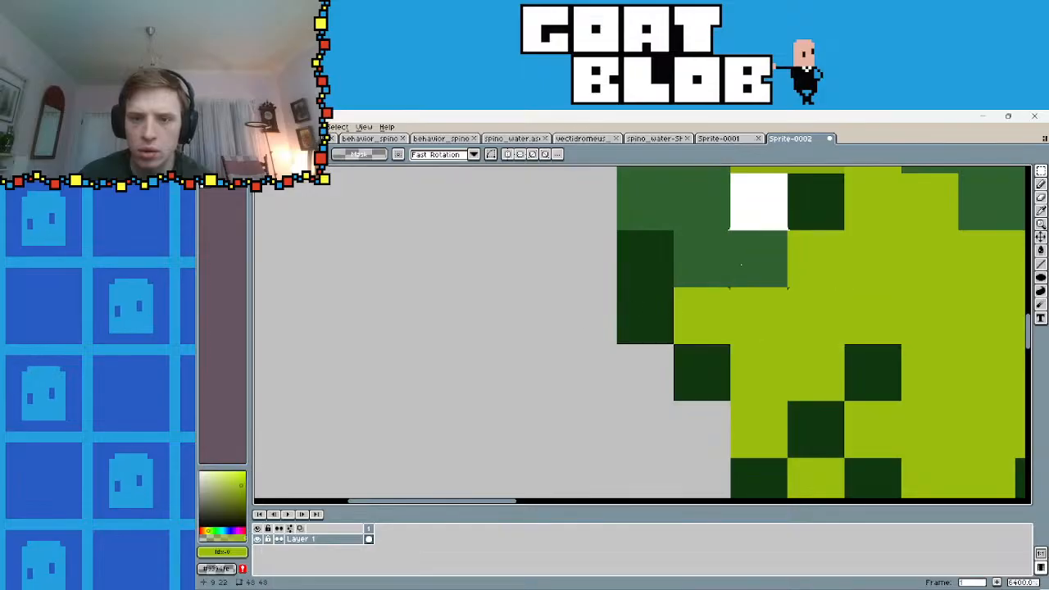
scroll(736, 300, down, 5)
scroll(869, 330, down, 4)
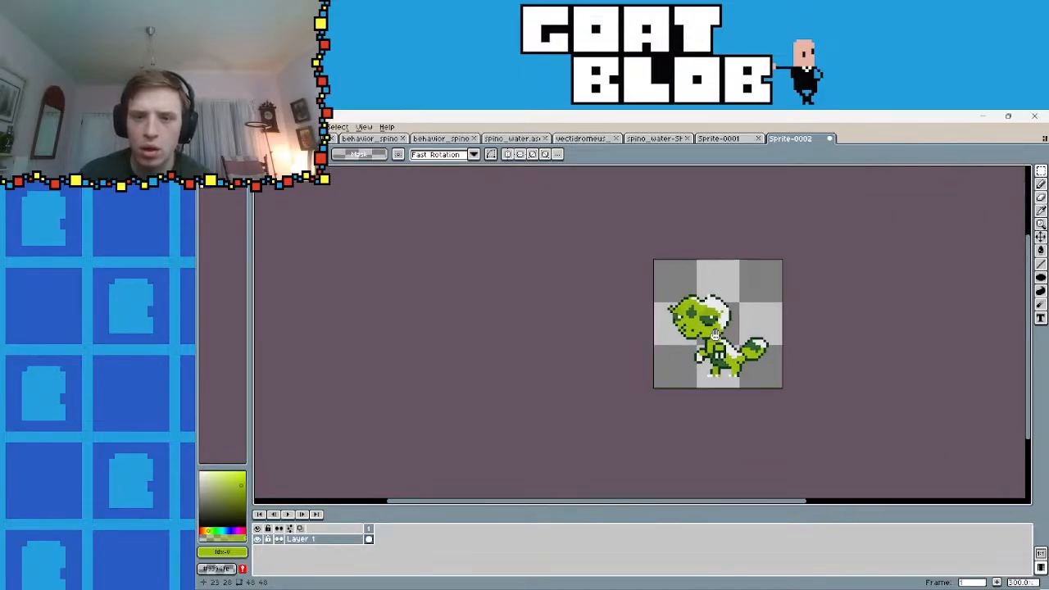
scroll(726, 381, down, 1)
scroll(714, 382, up, 3)
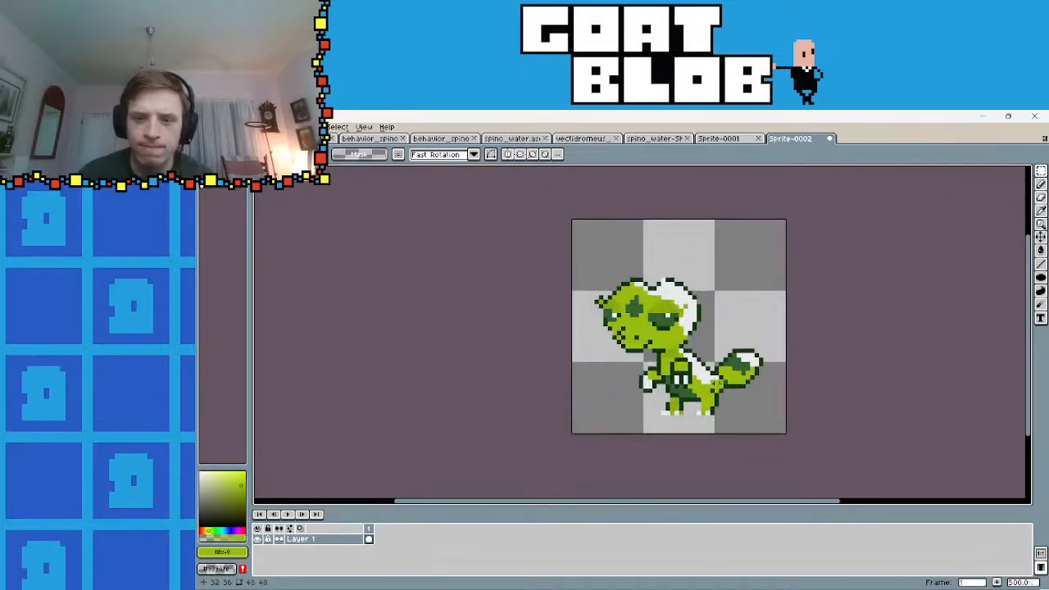
- Sample the bright green #9bbc0f from the tail and touch up the area around its white tip with the Pencil
scroll(742, 381, up, 5)
click(1040, 211)
click(804, 334)
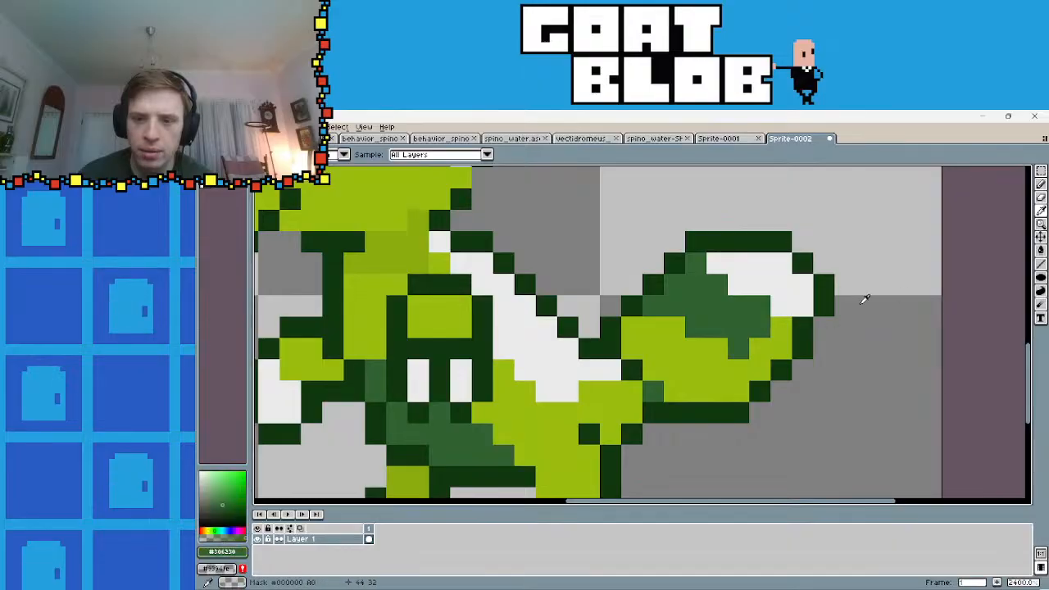
click(781, 334)
click(1040, 184)
drag(806, 299, 711, 284)
scroll(868, 344, down, 10)
scroll(852, 346, up, 2)
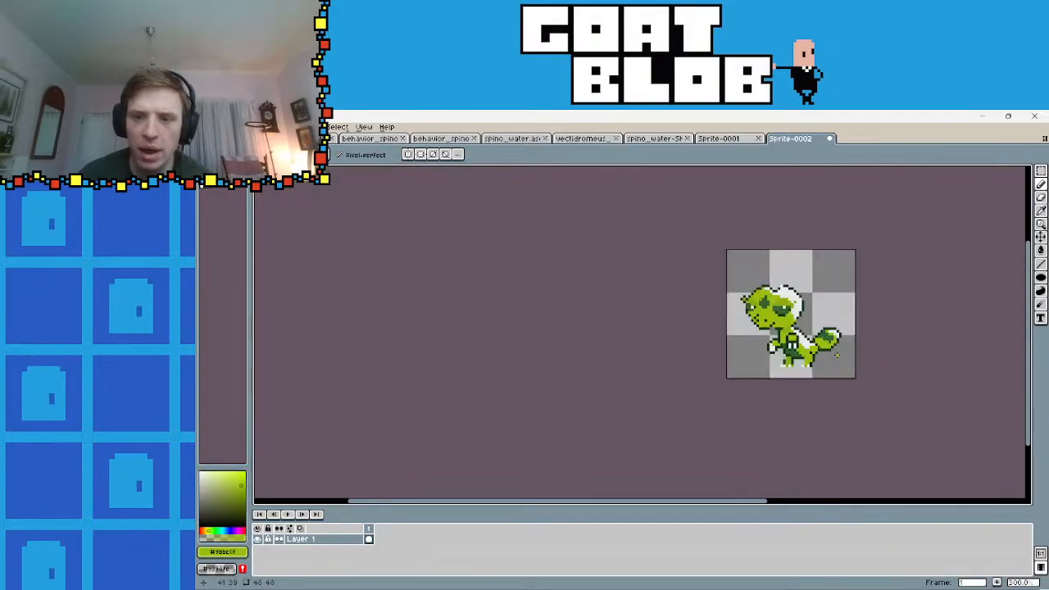
- Select the far hand with the Rectangular Marquee, shift it up one pixel, and raise the forearm's lower outline to match
scroll(756, 369, up, 2)
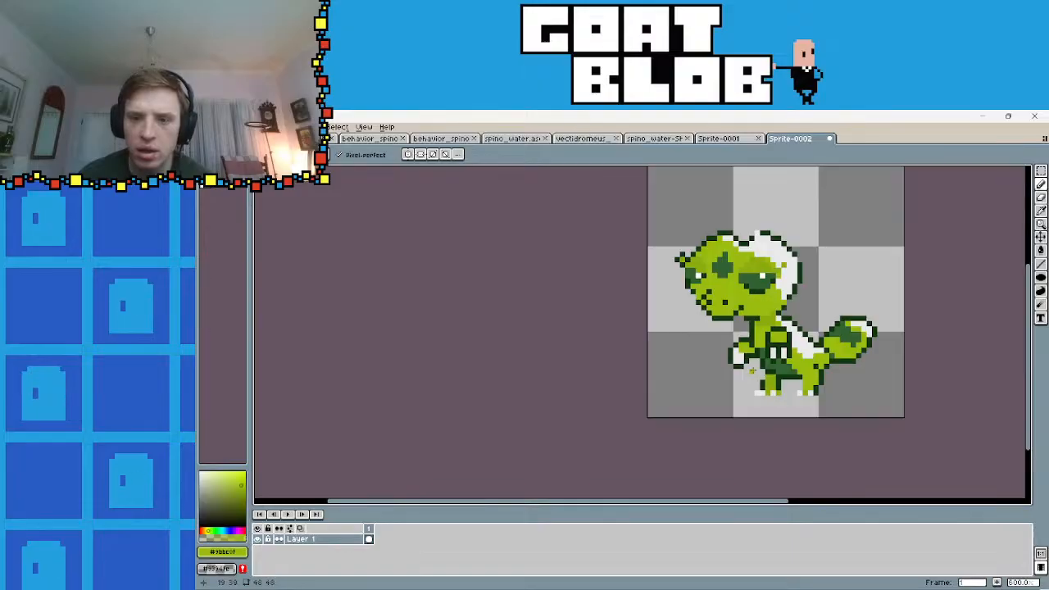
key(m)
scroll(697, 307, up, 2)
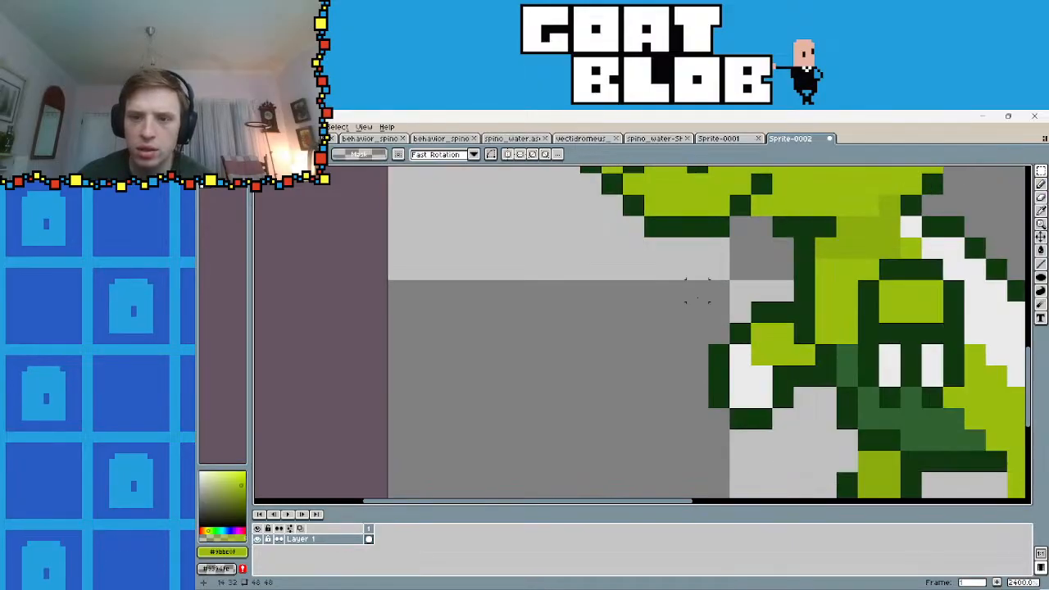
mouse_move(697, 290)
mouse_down()
mouse_move(803, 440)
mouse_move(782, 440)
mouse_up()
key(Up)
key(ctrl+d)
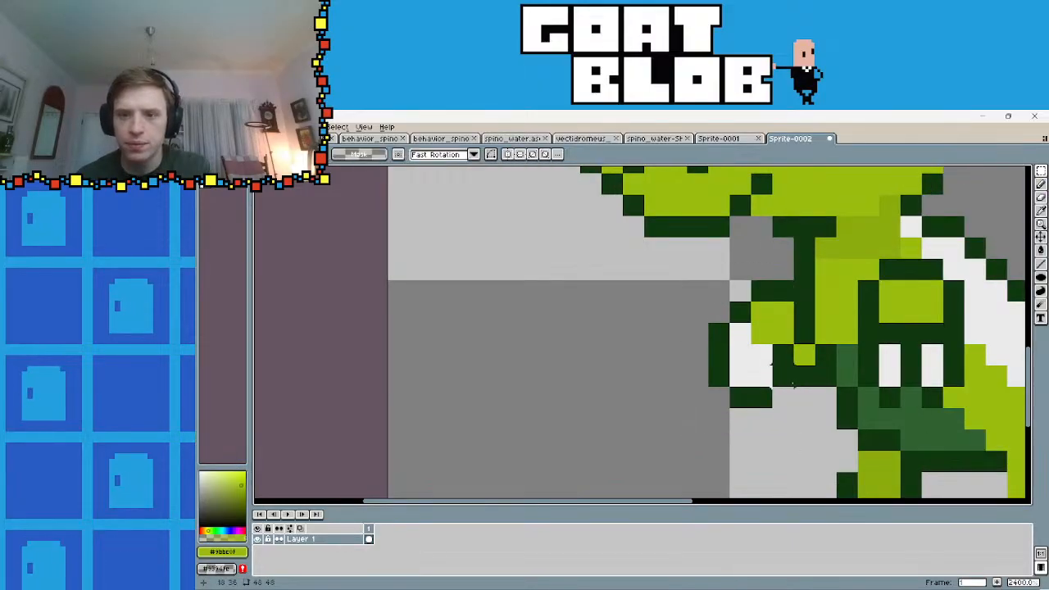
scroll(799, 365, down, 3)
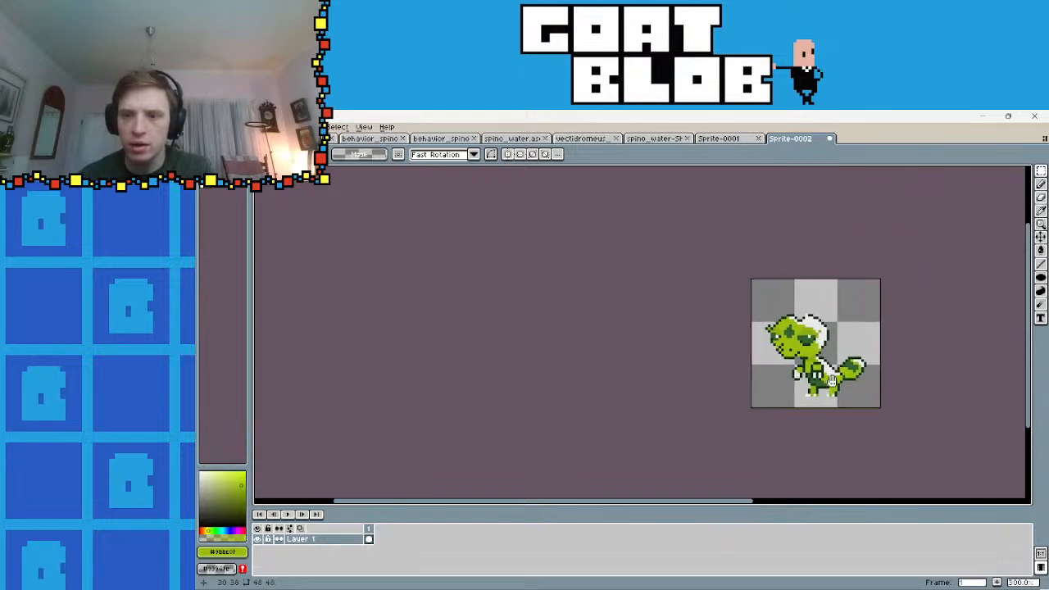
scroll(782, 358, up, 1)
scroll(766, 362, up, 3)
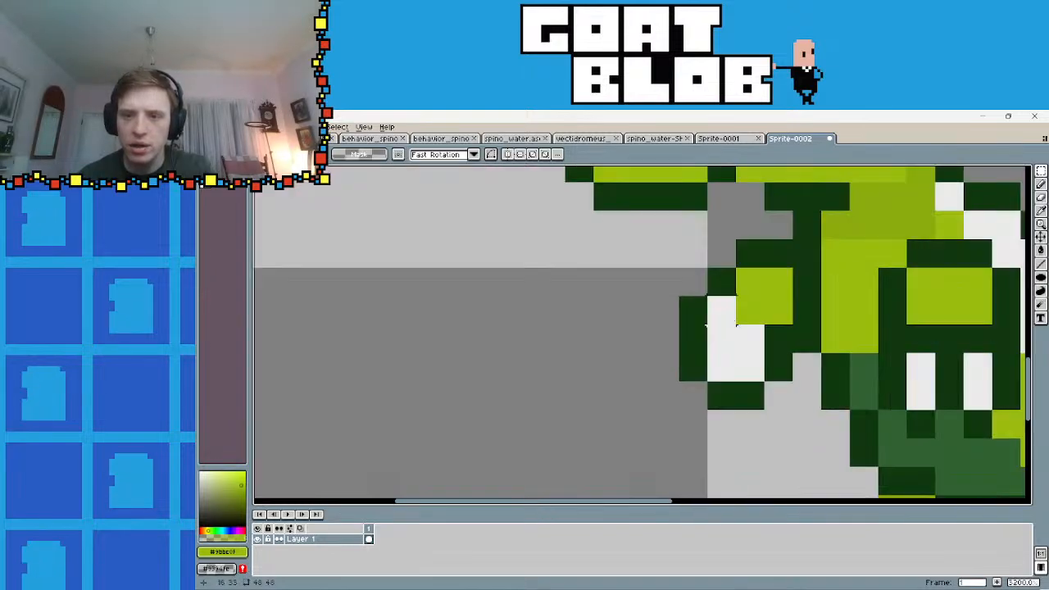
- Select the outer part of the far hand, shift it one pixel to the right, and delete the leftover outline pixels above it
drag(721, 254, 1016, 176)
key(ctrl+d)
drag(721, 253, 636, 424)
key(Right)
click(867, 396)
drag(751, 254, 723, 253)
key(Delete)
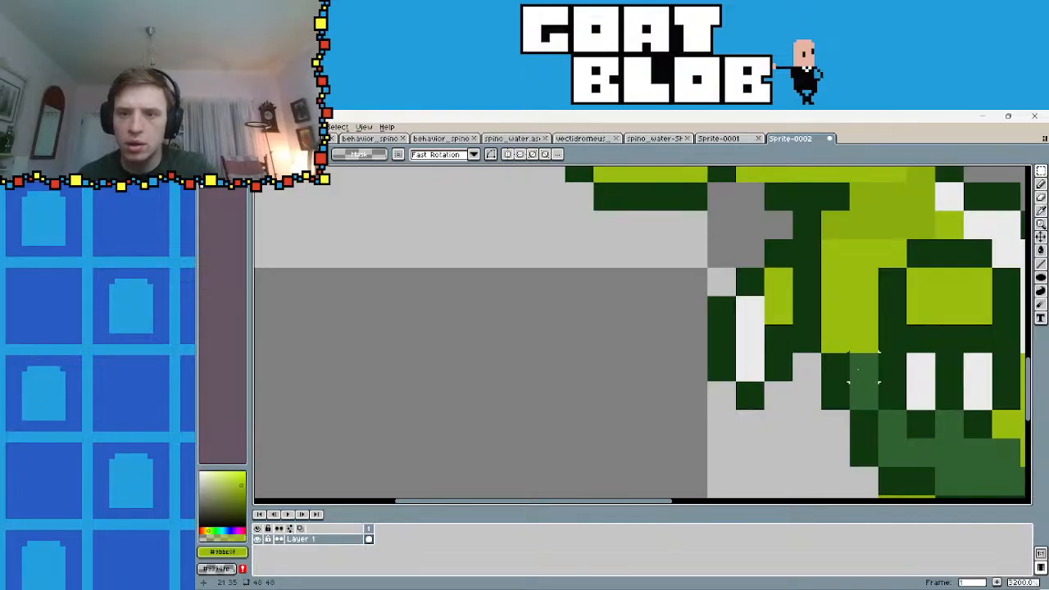
- Shift the far hand one pixel to the left and stretch the pixel column beside it to fill the gap
scroll(860, 379, down, 6)
scroll(868, 365, down, 2)
drag(860, 366, 774, 366)
scroll(754, 358, up, 8)
drag(807, 305, 721, 476)
key(Left)
click(894, 418)
drag(778, 305, 778, 390)
drag(795, 349, 829, 356)
click(894, 371)
- Flip the whole sprite horizontally
scroll(893, 376, down, 8)
drag(893, 381, 793, 389)
scroll(793, 388, up, 1)
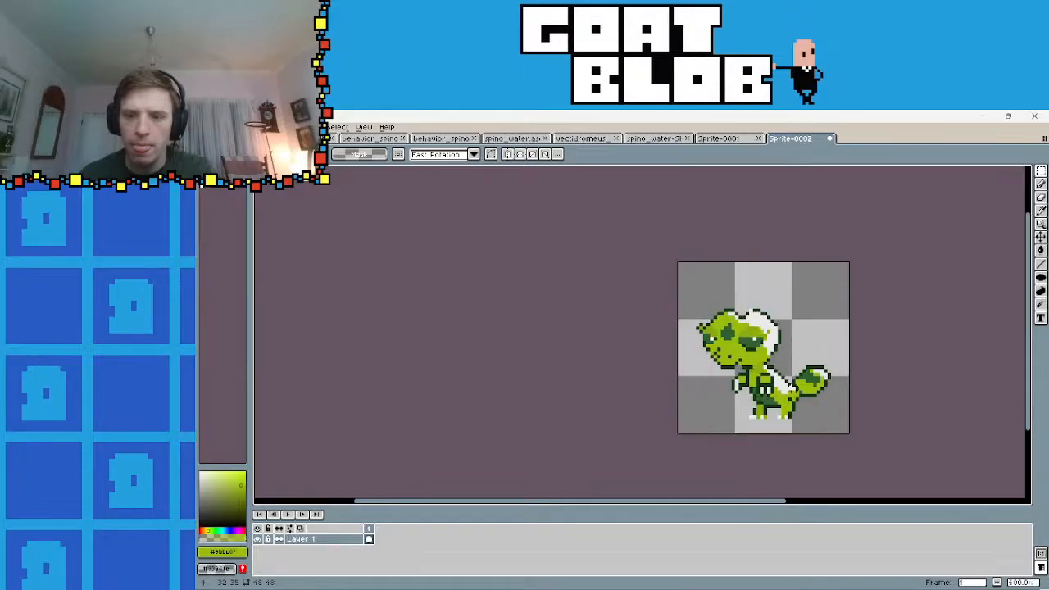
scroll(831, 406, up, 1)
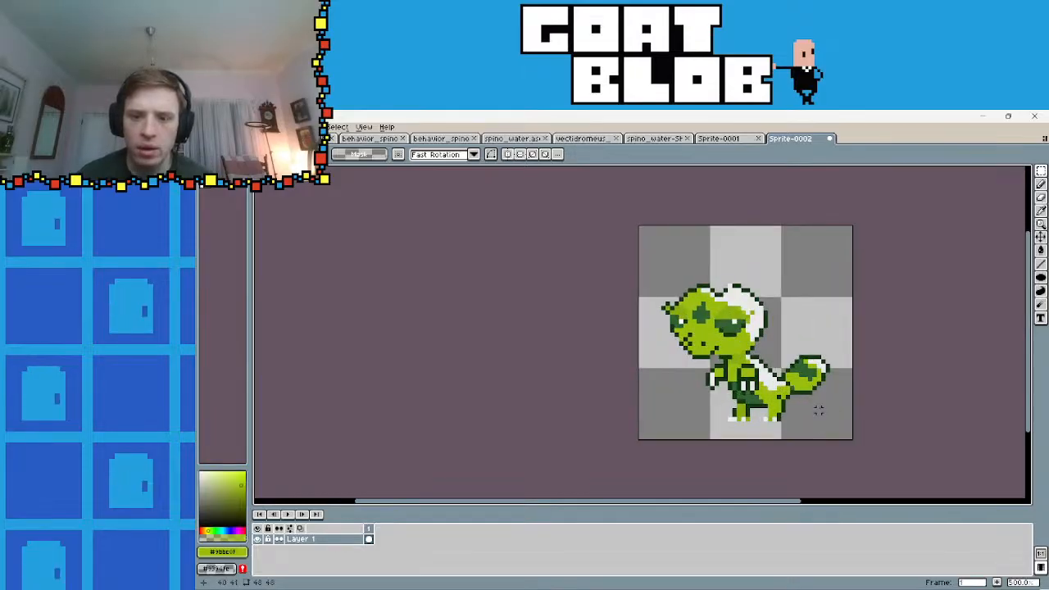
scroll(770, 419, up, 5)
scroll(741, 367, down, 4)
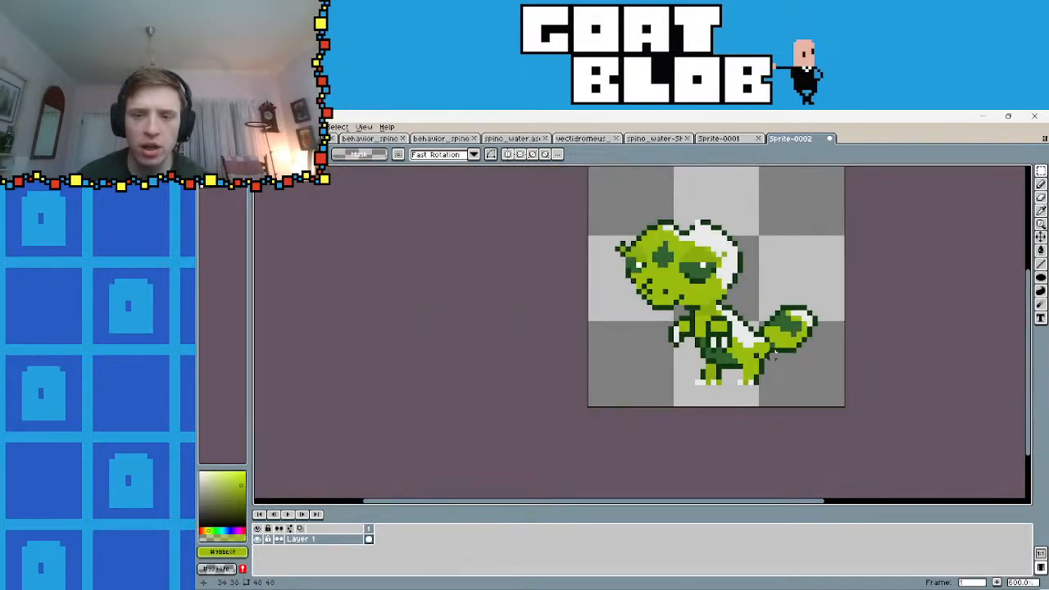
drag(637, 180, 620, 244)
click(224, 127)
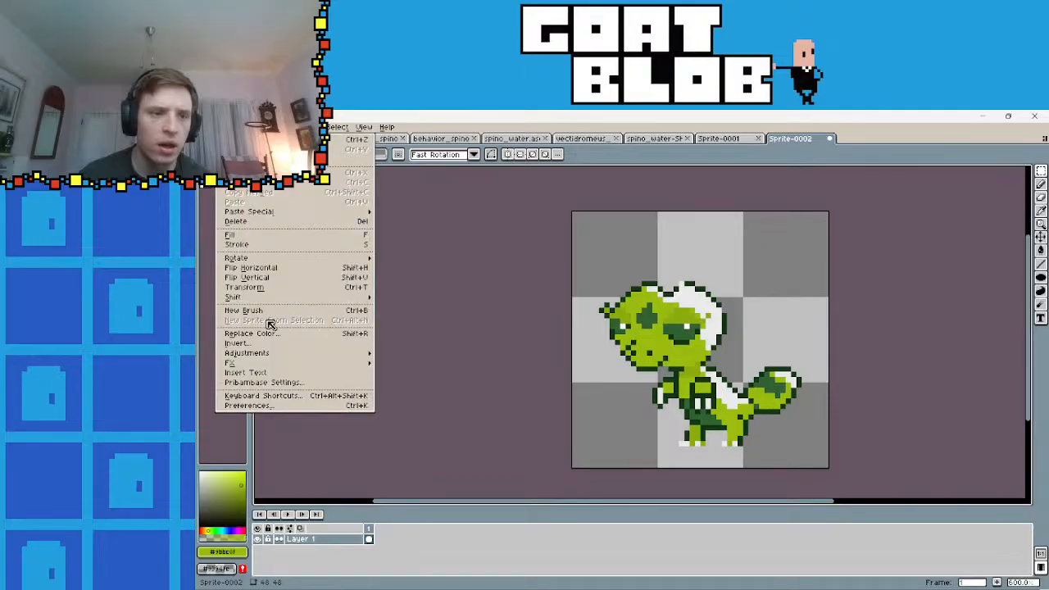
click(261, 268)
scroll(838, 371, down, 3)
scroll(896, 369, down, 1)
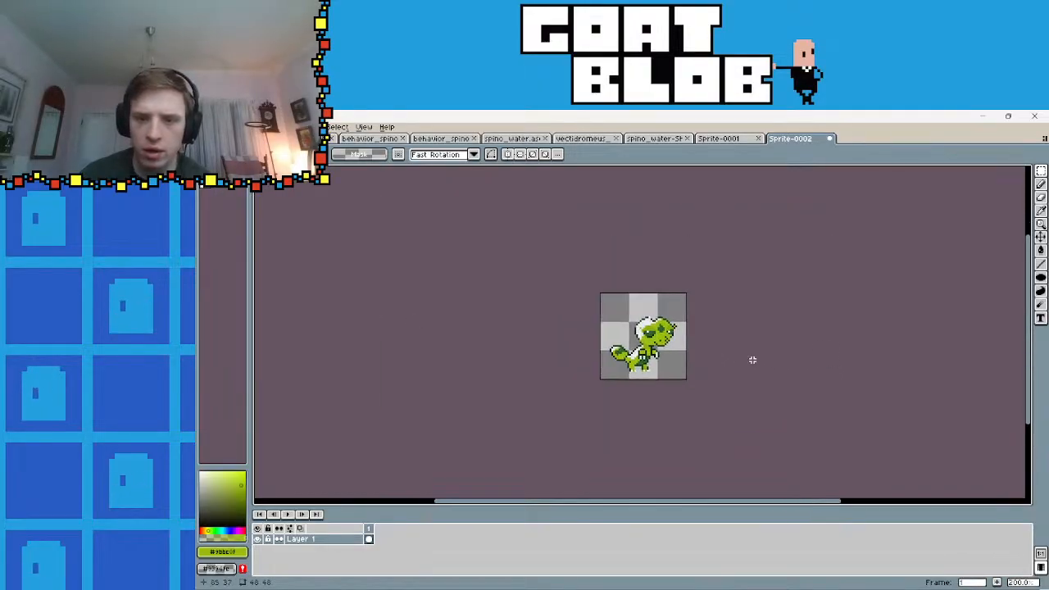
scroll(664, 364, up, 1)
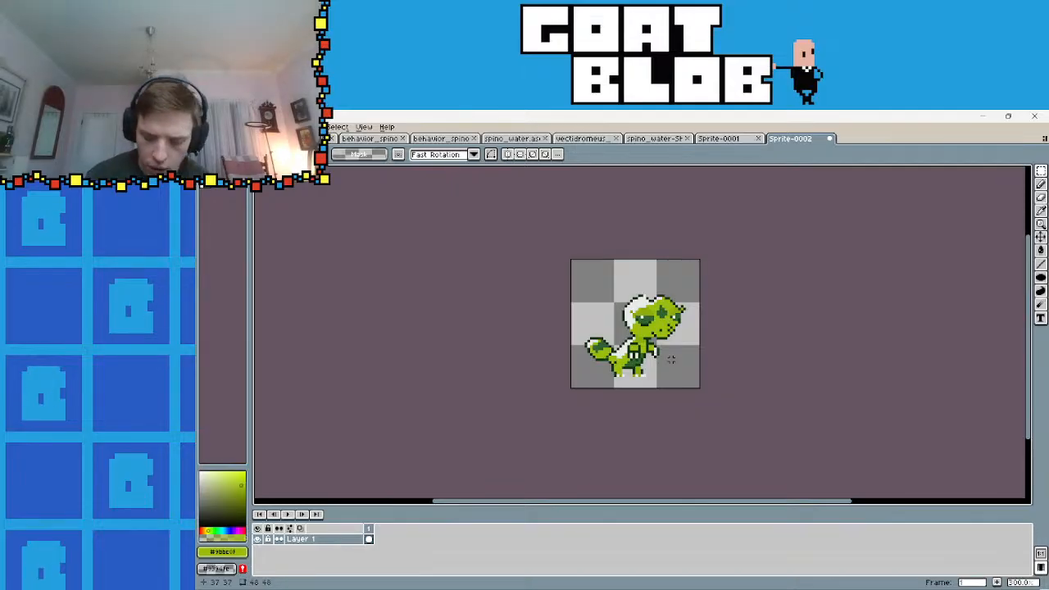
scroll(670, 359, up, 1)
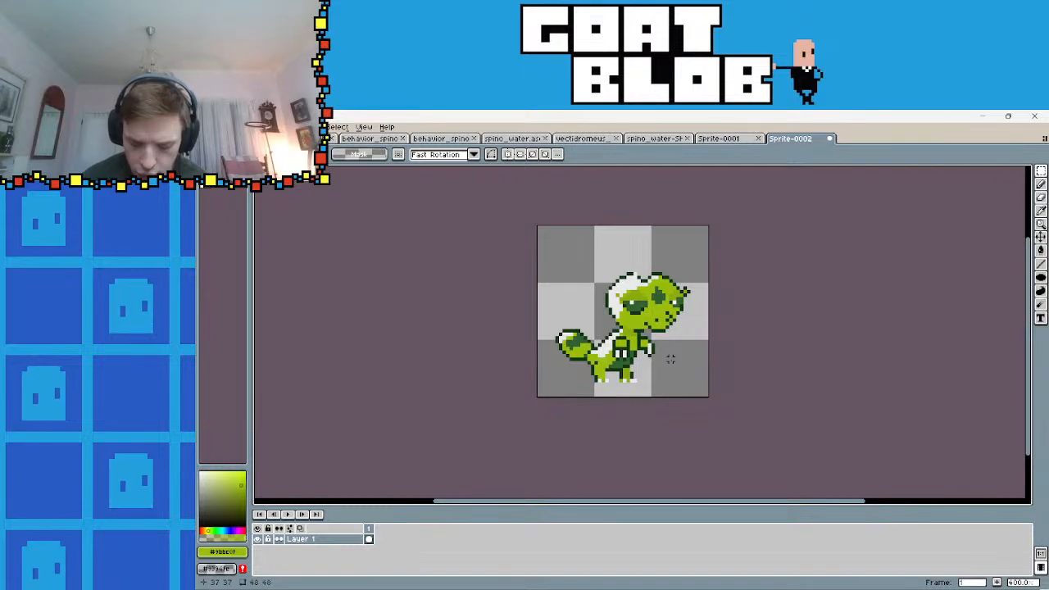
- Shift the two diagonal snout pixels one pixel to the right and cover the gap with a 2 × 3 px bright green patch
scroll(671, 358, up, 10)
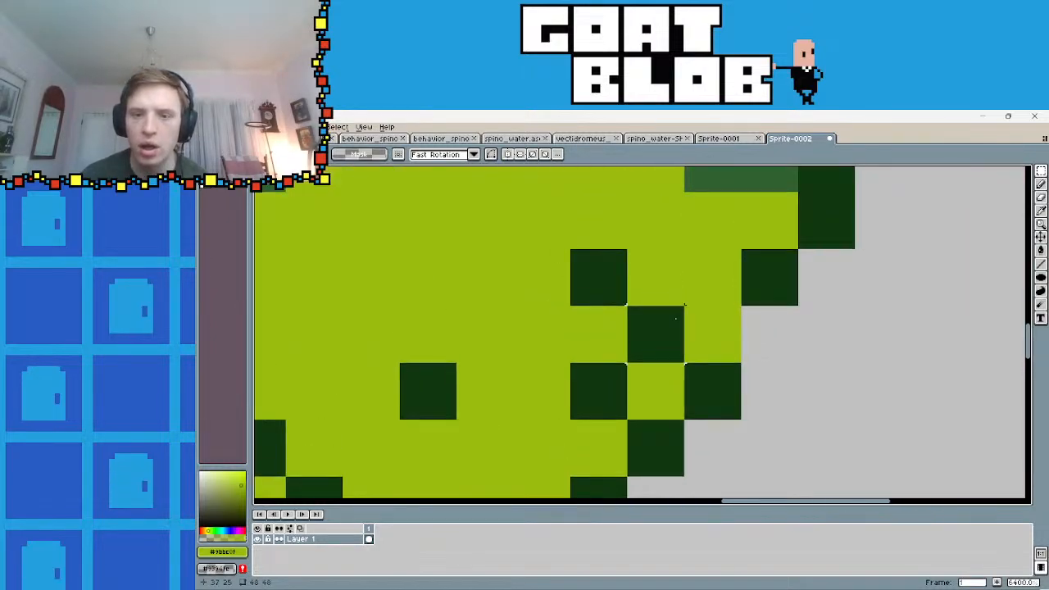
drag(676, 318, 602, 283)
key(Right)
click(883, 334)
drag(635, 228, 572, 369)
click(485, 279)
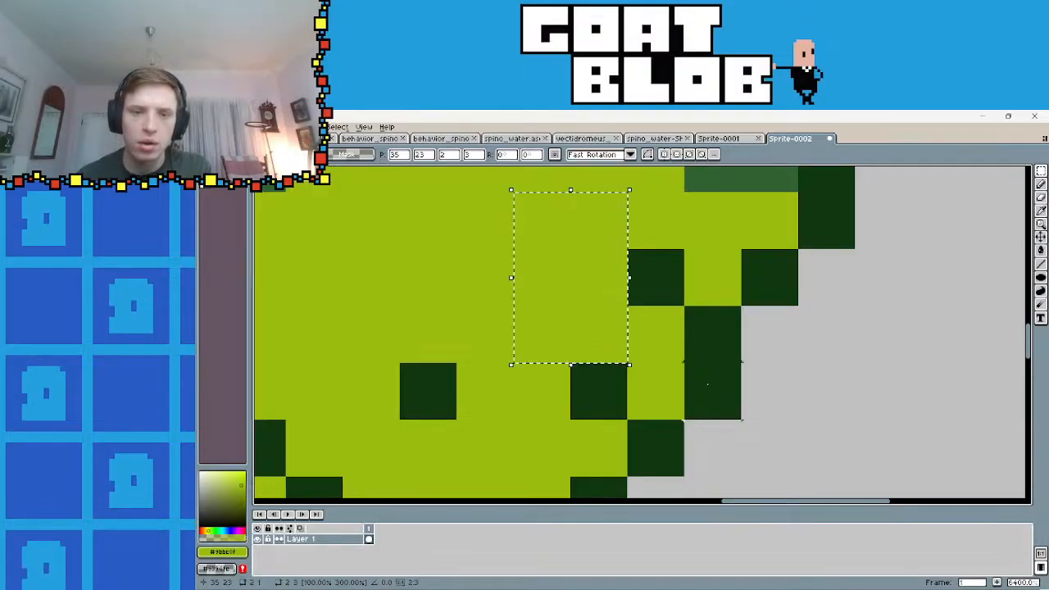
click(730, 345)
- Add one outline-dark-green pixel on the snout, diagonally up and left of the dark pixel below the far eye
scroll(730, 328, down, 4)
scroll(721, 306, up, 3)
click(1040, 210)
click(829, 256)
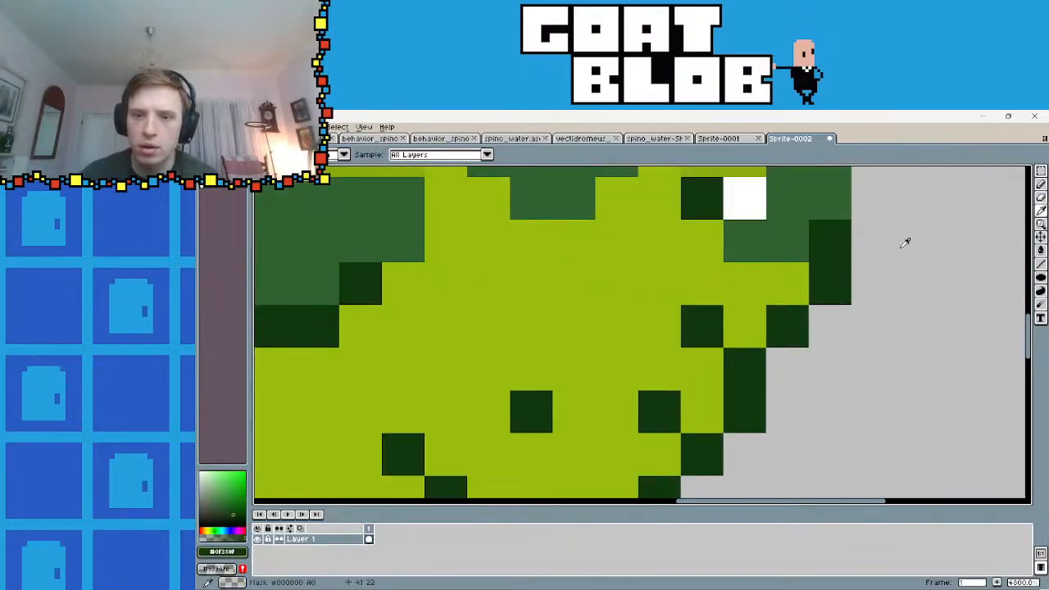
click(1040, 184)
click(651, 283)
- Examine the whole sprite at small scale and compare it with the gen 10 starter Pokémon image results in Chrome
scroll(857, 356, down, 5)
scroll(880, 363, down, 3)
drag(880, 363, 763, 373)
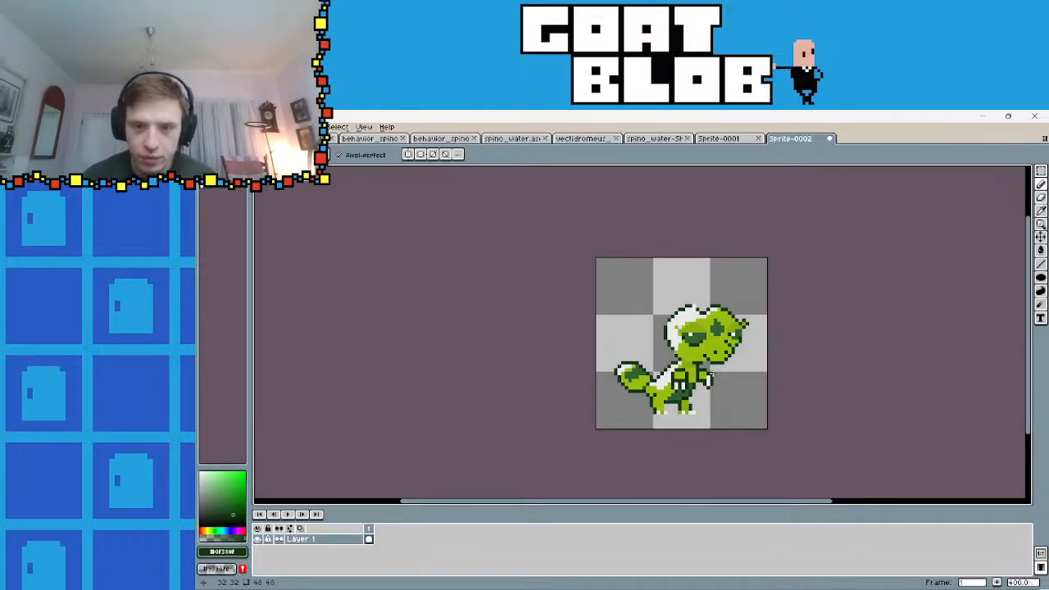
scroll(732, 376, down, 2)
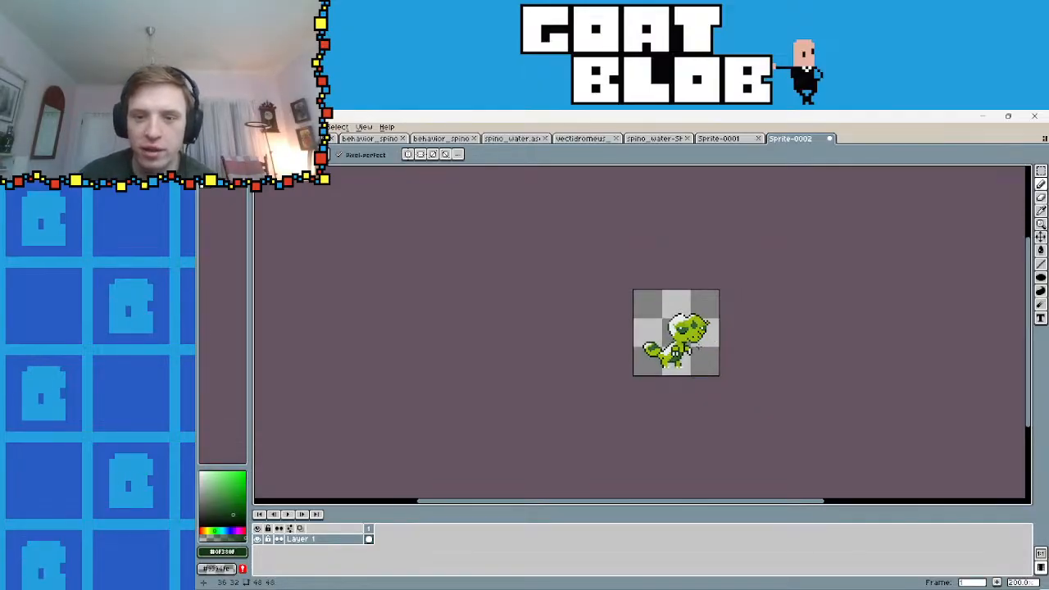
scroll(692, 352, up, 2)
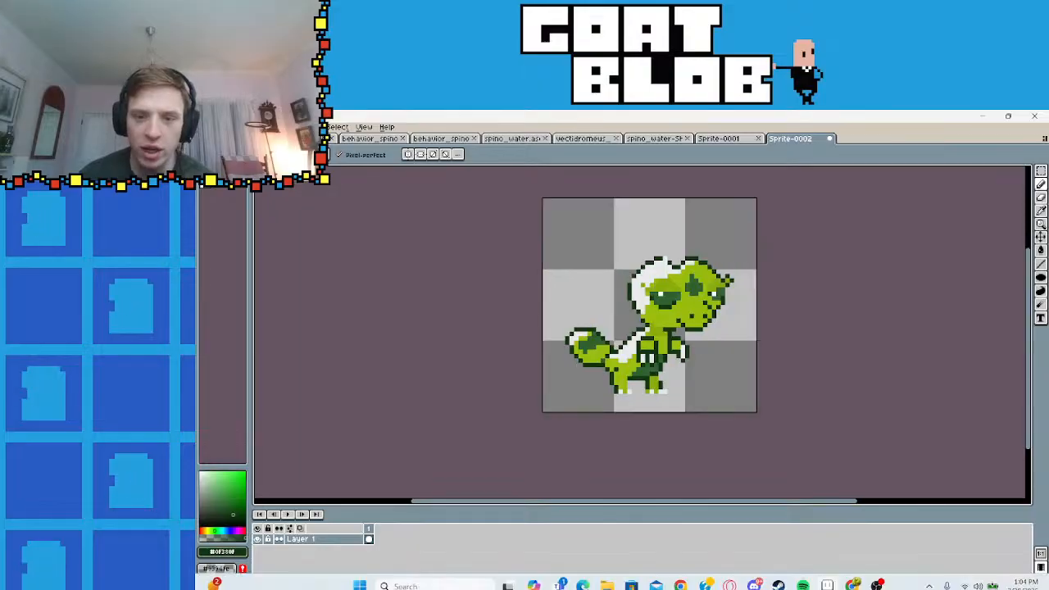
click(852, 577)
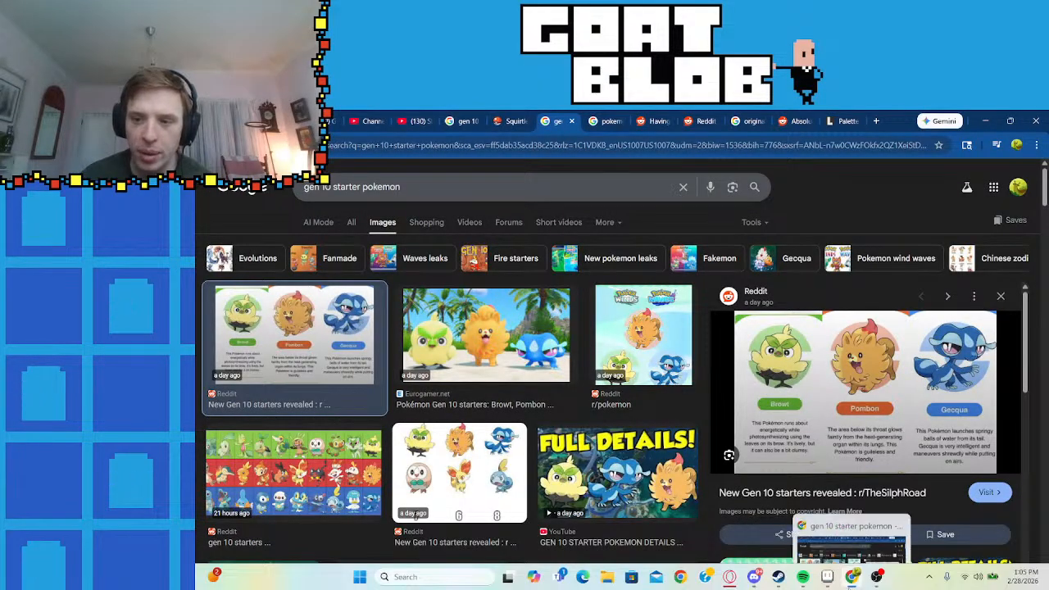
click(827, 577)
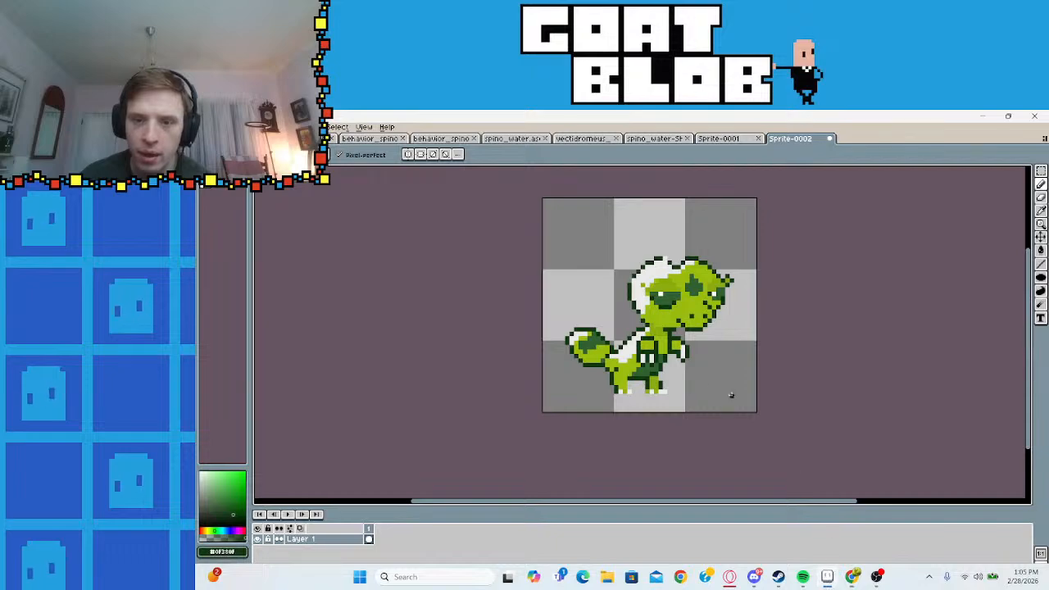
scroll(703, 342, down, 4)
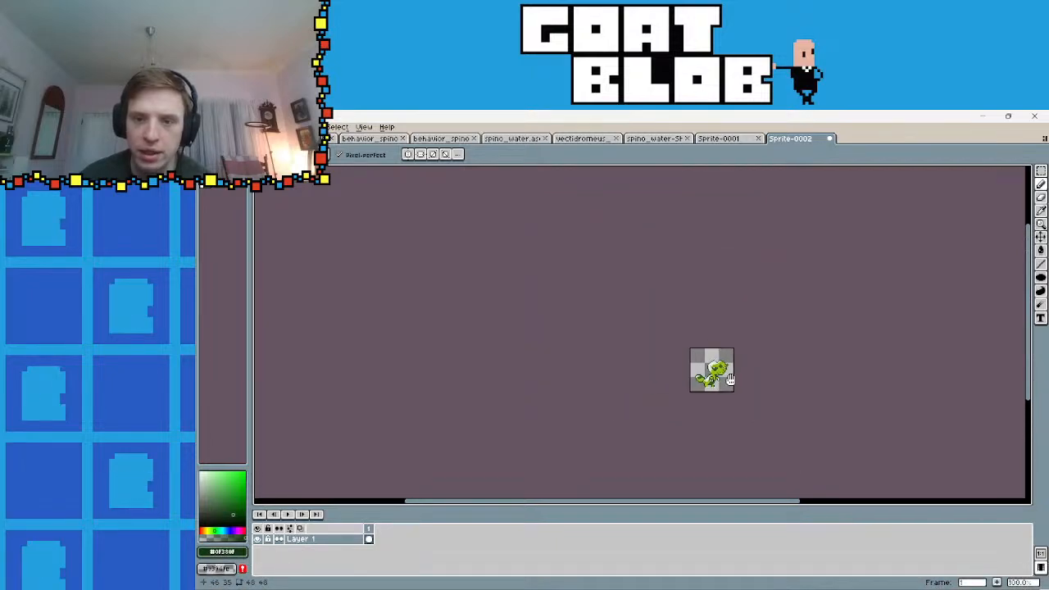
scroll(716, 382, up, 3)
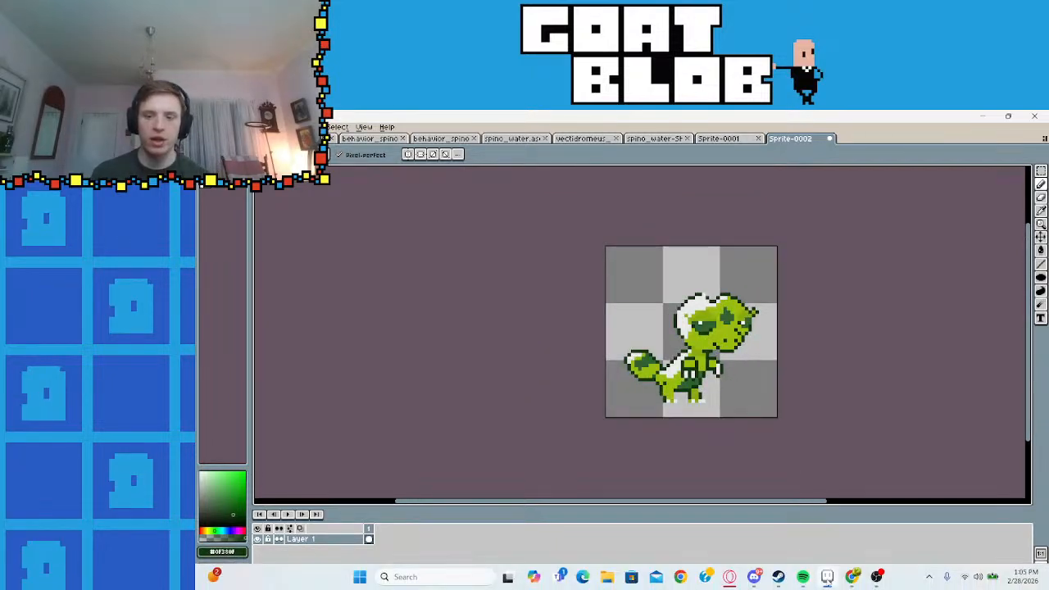
click(852, 577)
click(827, 578)
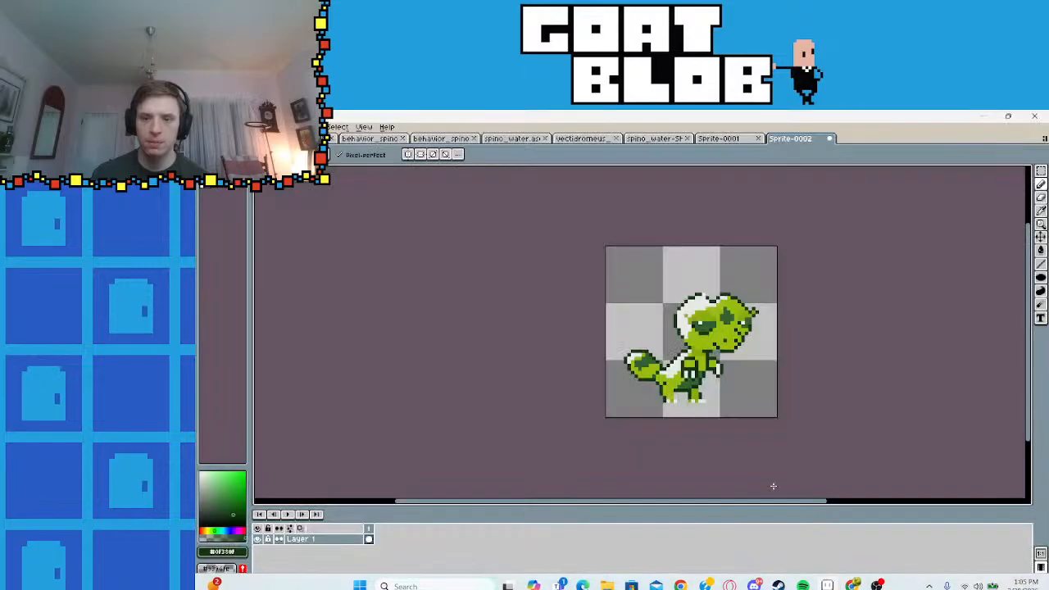
- Select the far hand and shift it three pixels to the right and one pixel down
scroll(711, 379, up, 1)
scroll(725, 345, up, 4)
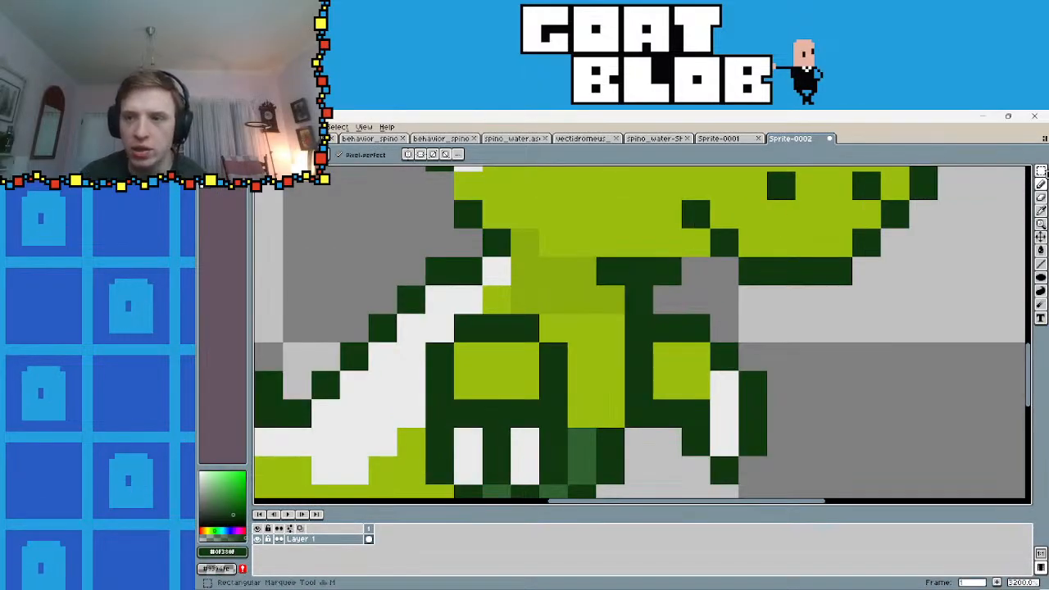
click(1041, 172)
mouse_move(751, 330)
mouse_down()
mouse_move(729, 277)
mouse_move(635, 456)
mouse_up()
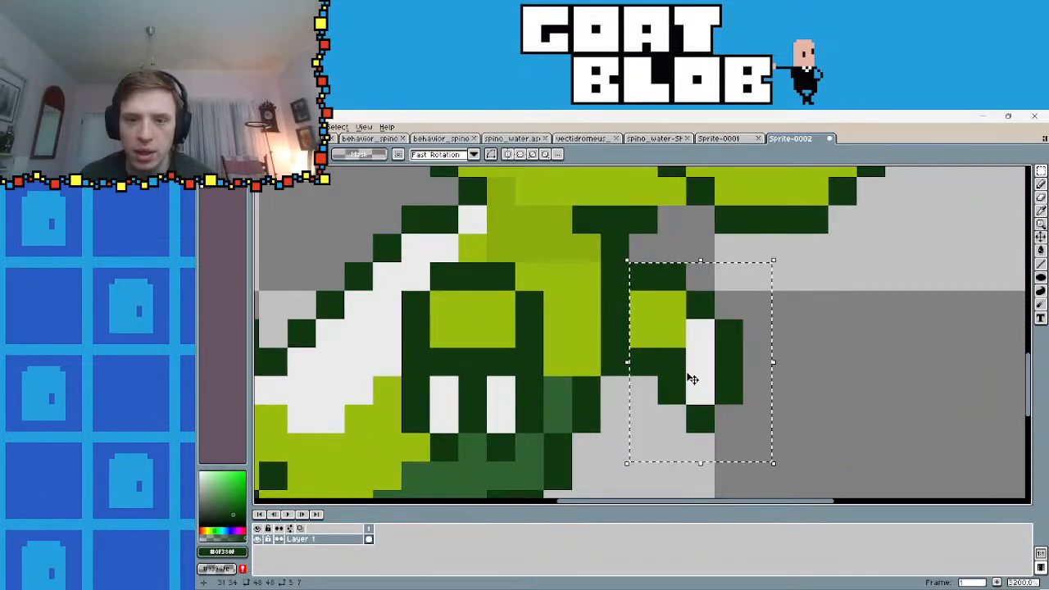
drag(690, 375, 757, 388)
click(917, 375)
- Draw dark green outlines, three pixels long each, along the upper and lower edges of the gap between body and far hand
click(1040, 210)
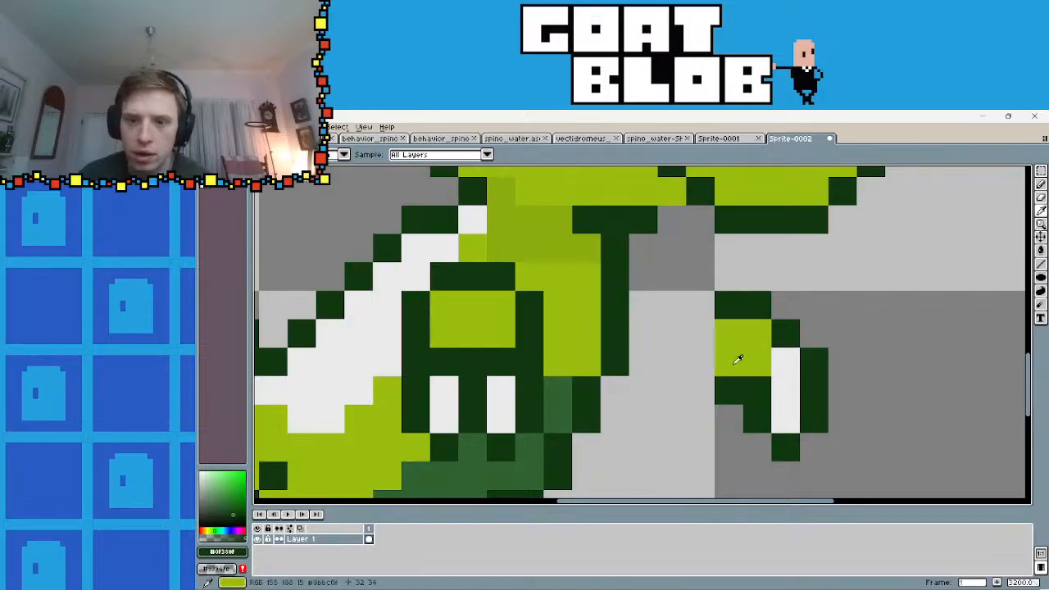
click(1041, 185)
drag(702, 280, 628, 284)
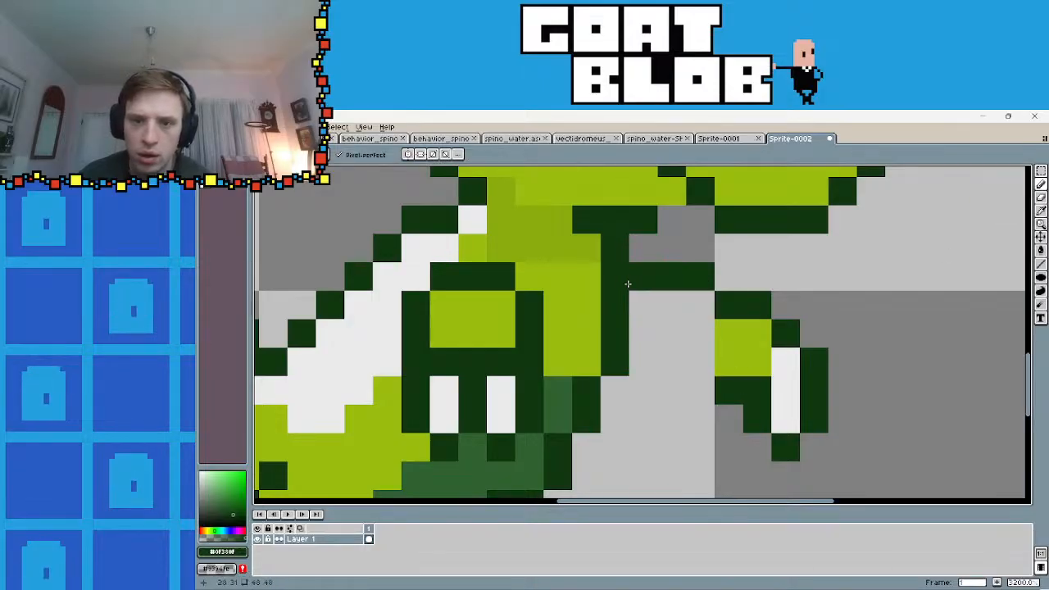
drag(705, 368, 641, 363)
scroll(838, 421, down, 5)
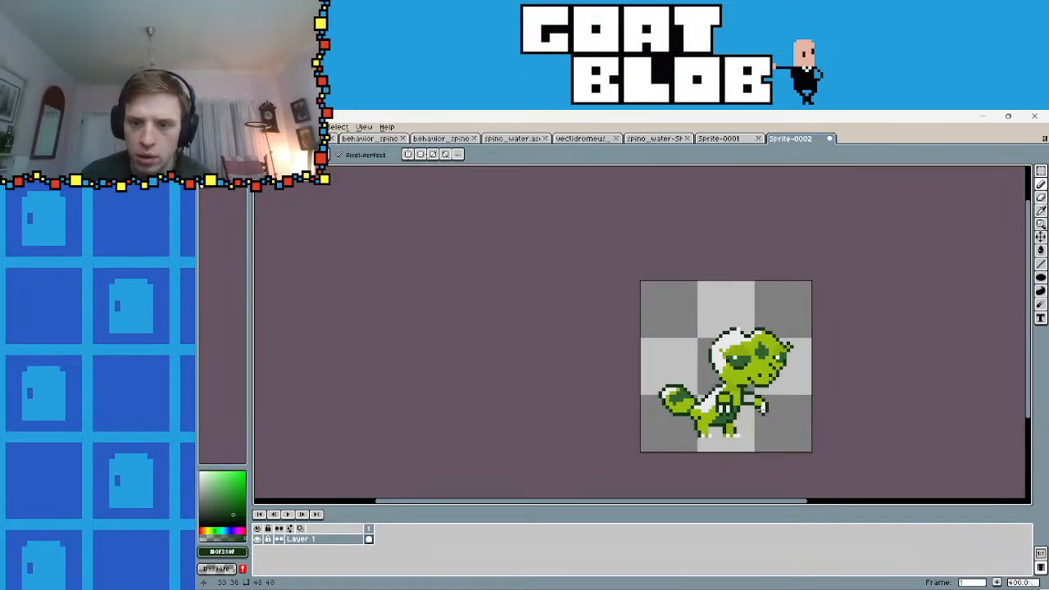
- Try to angle the far arm downward by shifting the hand and then the outer forearm down in stages
scroll(759, 410, up, 4)
click(1042, 171)
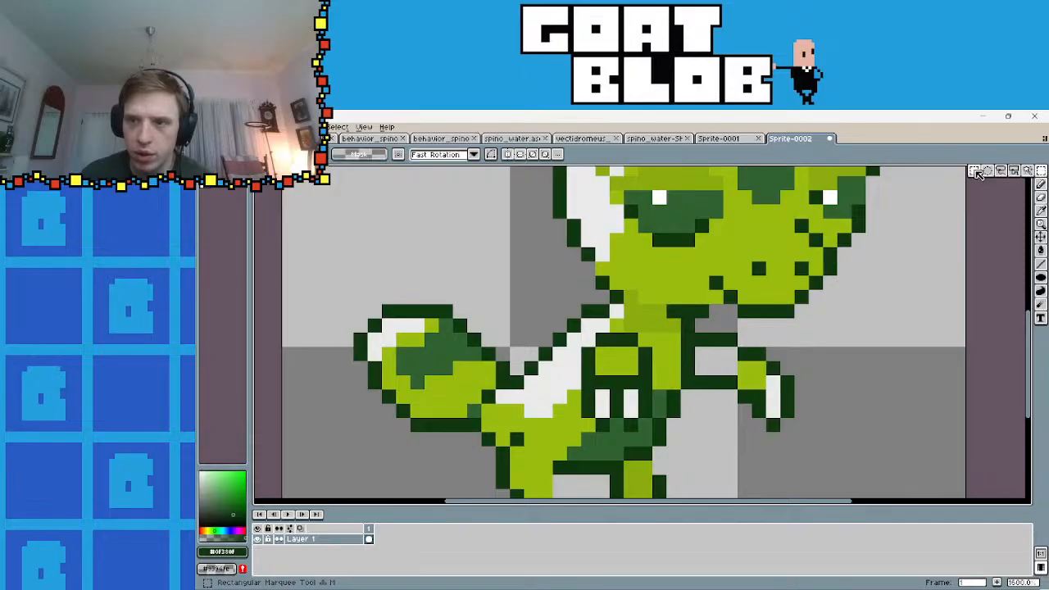
drag(814, 354, 759, 440)
drag(772, 396, 772, 423)
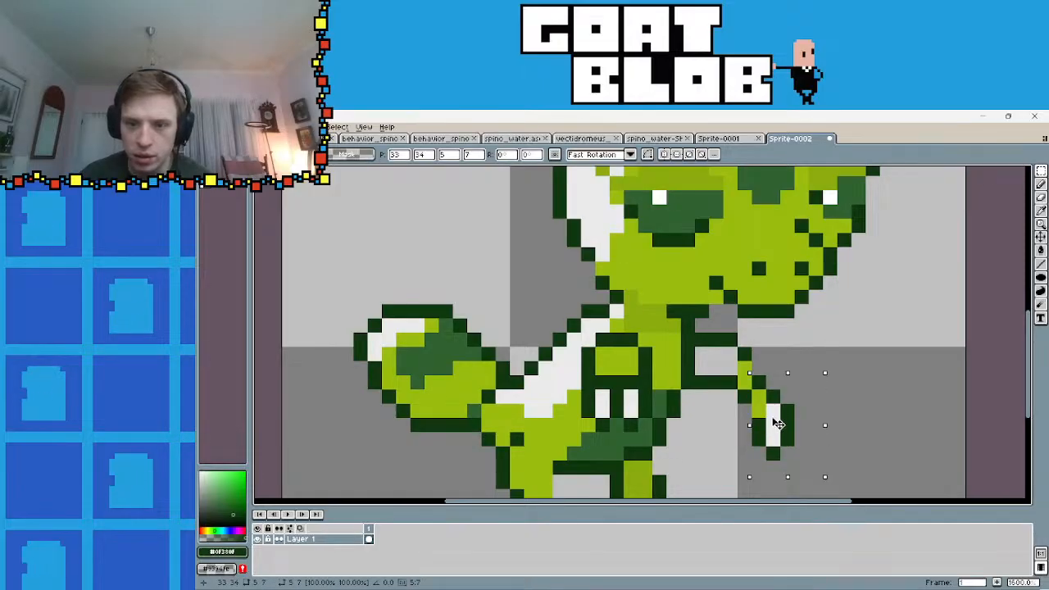
scroll(775, 416, up, 3)
scroll(784, 359, down, 4)
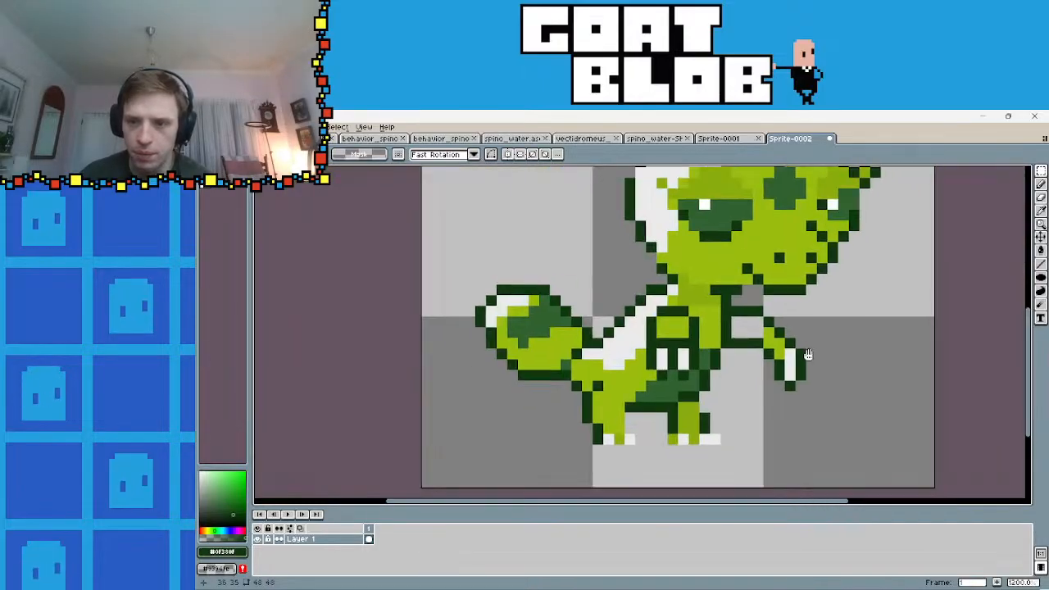
drag(798, 345, 721, 351)
scroll(721, 352, up, 3)
drag(757, 261, 614, 485)
drag(662, 396, 662, 422)
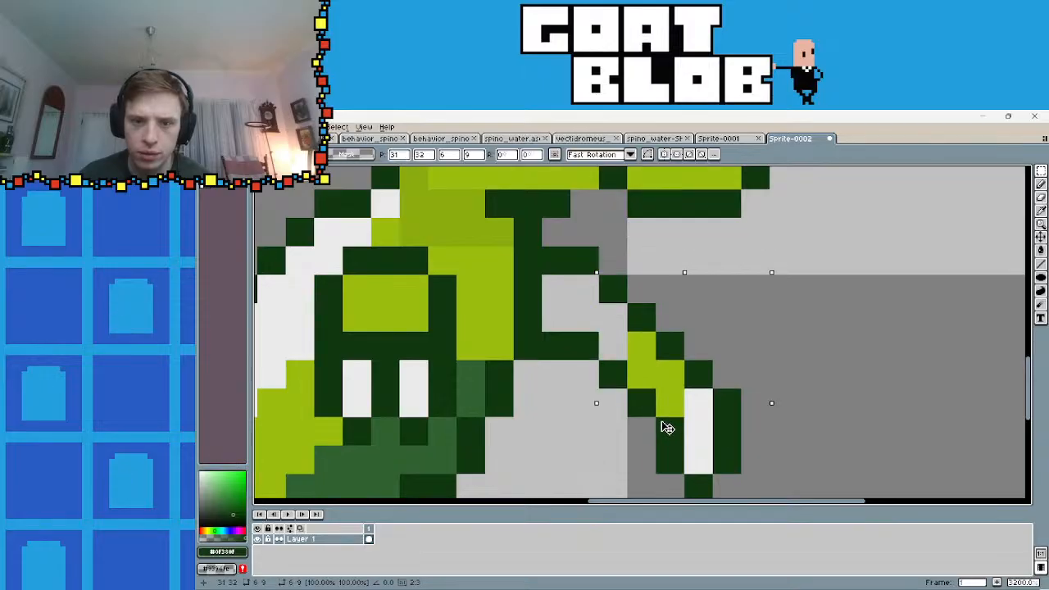
click(840, 402)
scroll(835, 403, down, 8)
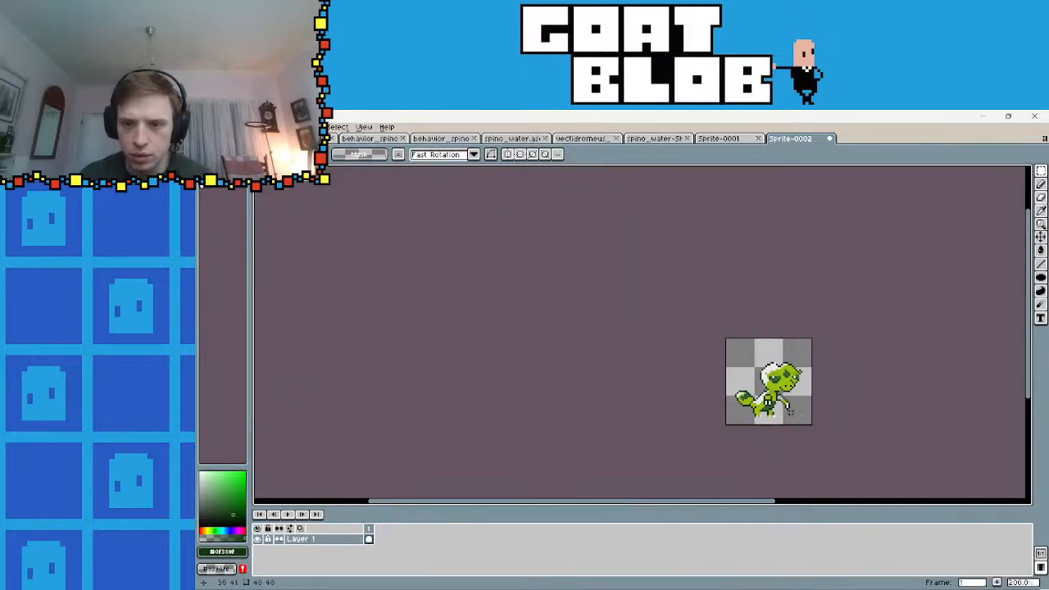
scroll(788, 409, up, 2)
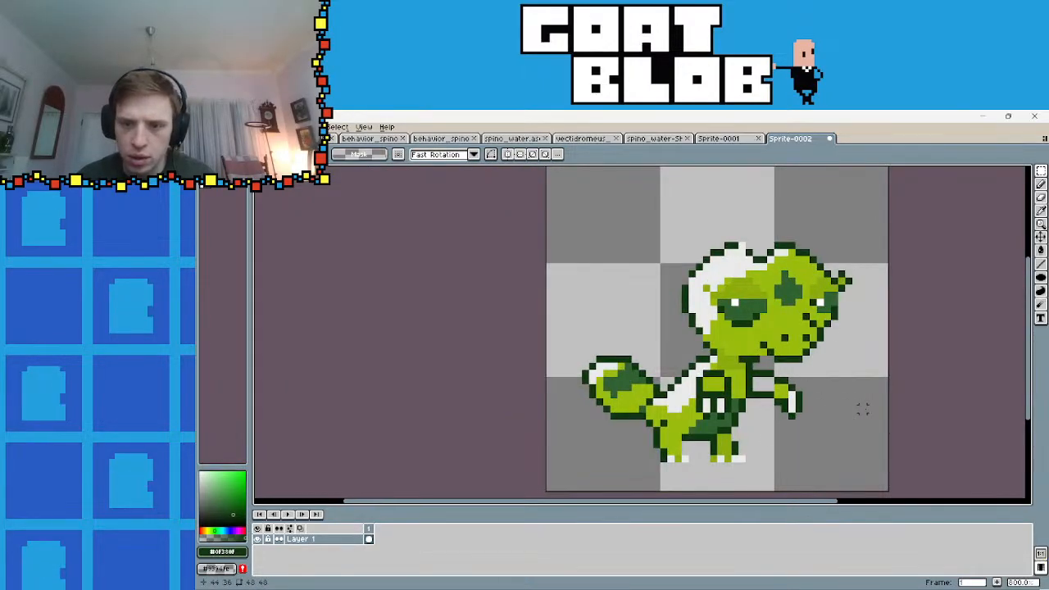
- Fill the gap inside the extended far forearm with the hand's bright green
scroll(862, 408, down, 1)
scroll(762, 368, up, 3)
key(i)
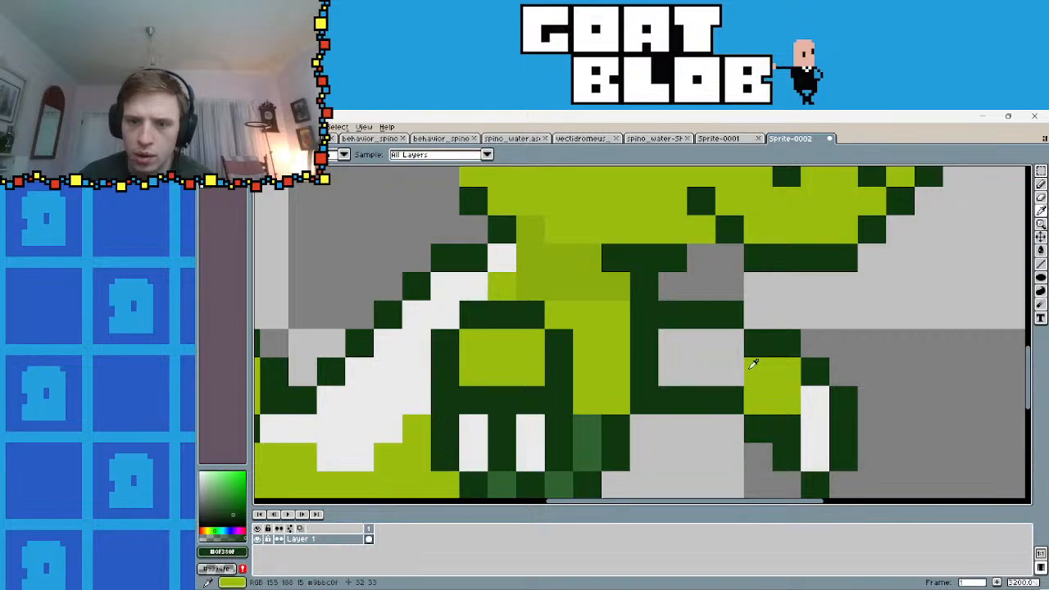
click(752, 364)
key(b)
click(819, 315)
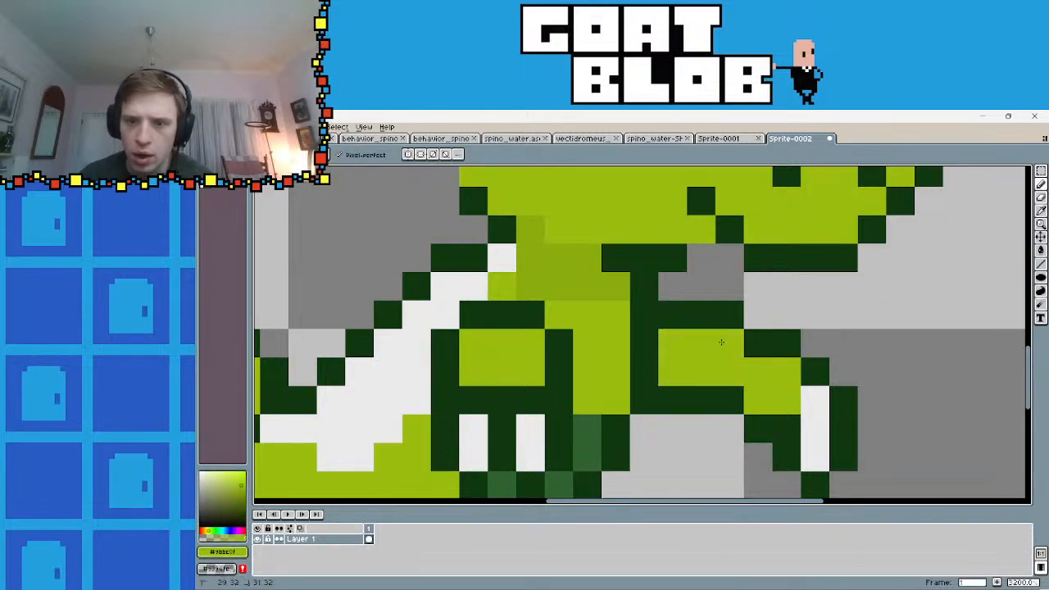
scroll(819, 357, down, 8)
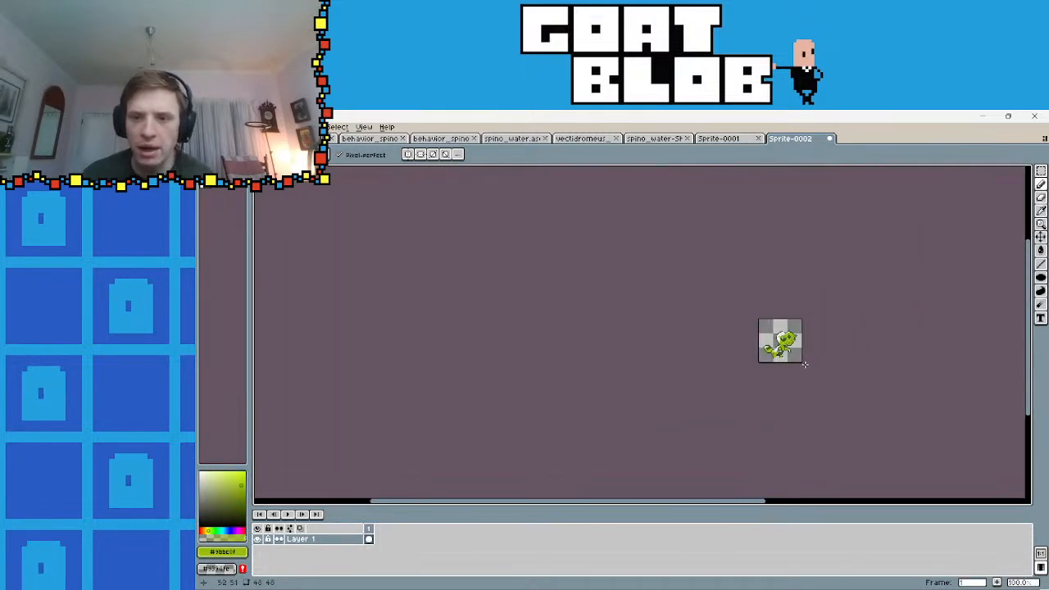
- Select the near arm with its claws, exclude the surrounding body pixels at its lower edge, and shift it one pixel down
scroll(792, 346, up, 4)
scroll(713, 332, up, 3)
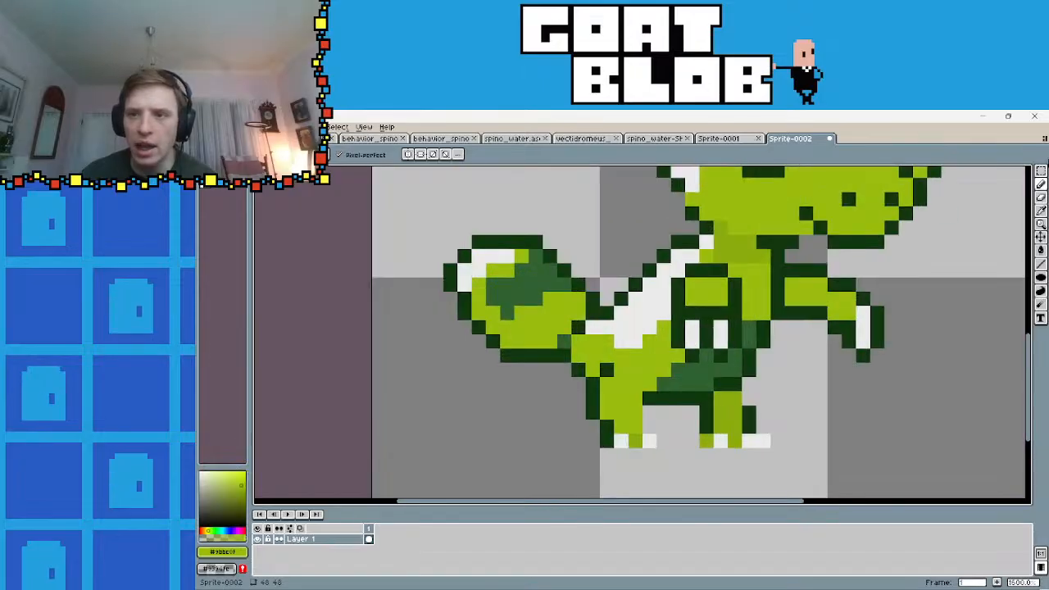
key(m)
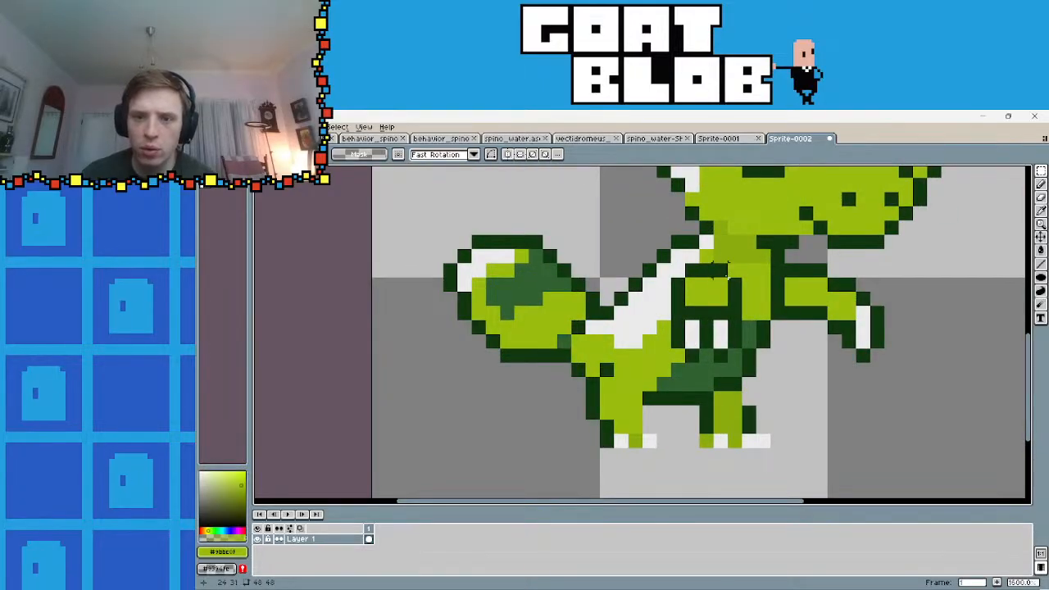
drag(671, 265, 742, 365)
scroll(741, 361, up, 2)
right_click(742, 354)
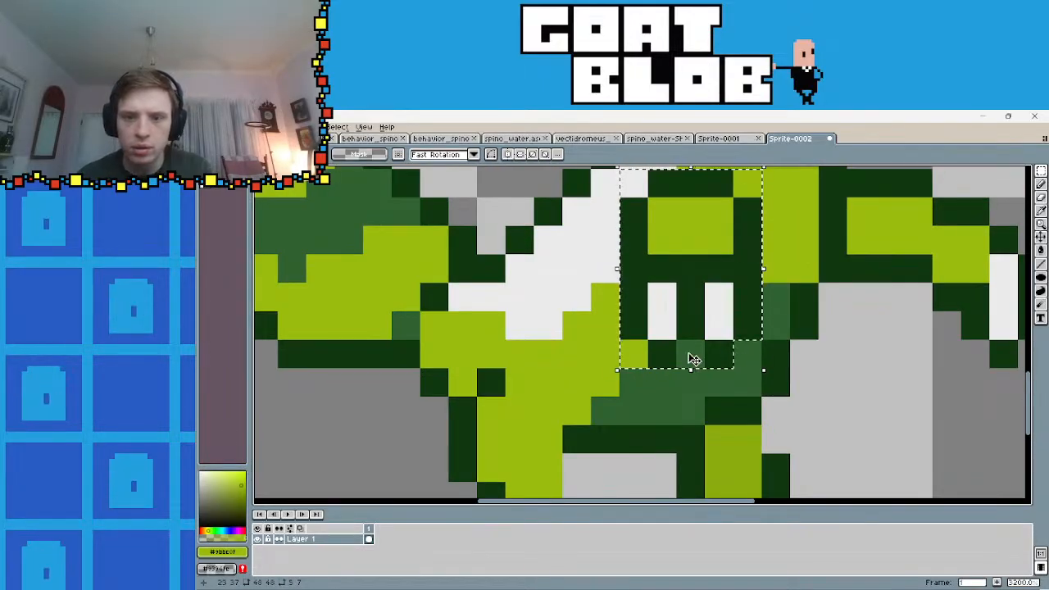
right_click(690, 354)
right_click(636, 354)
key(Down)
click(860, 326)
- Paint the four body pixels in the gap above the near arm bright green
scroll(721, 352, down, 3)
scroll(720, 298, up, 2)
scroll(692, 245, up, 2)
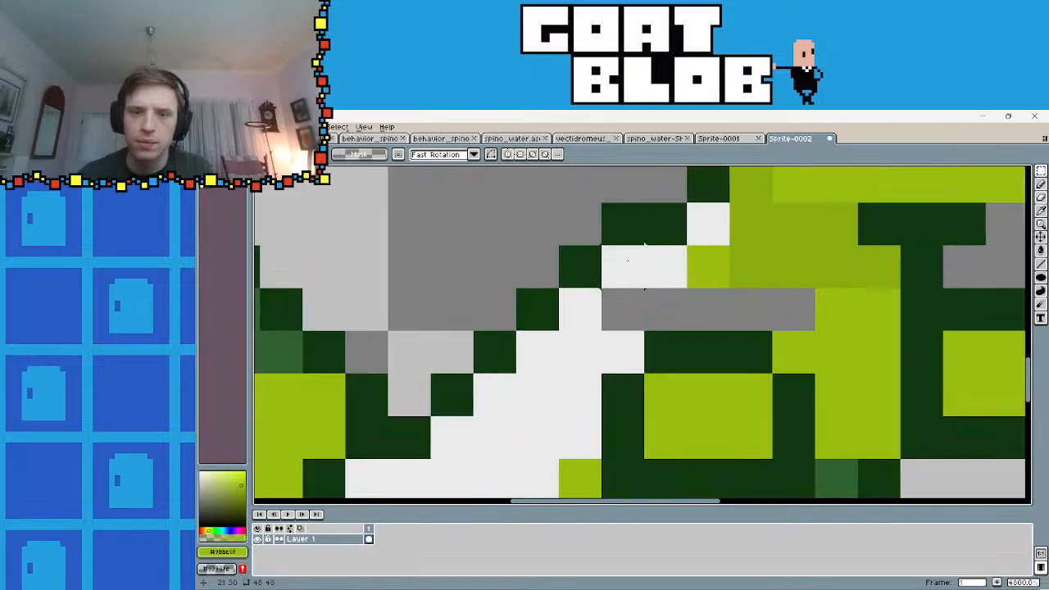
drag(625, 266, 805, 267)
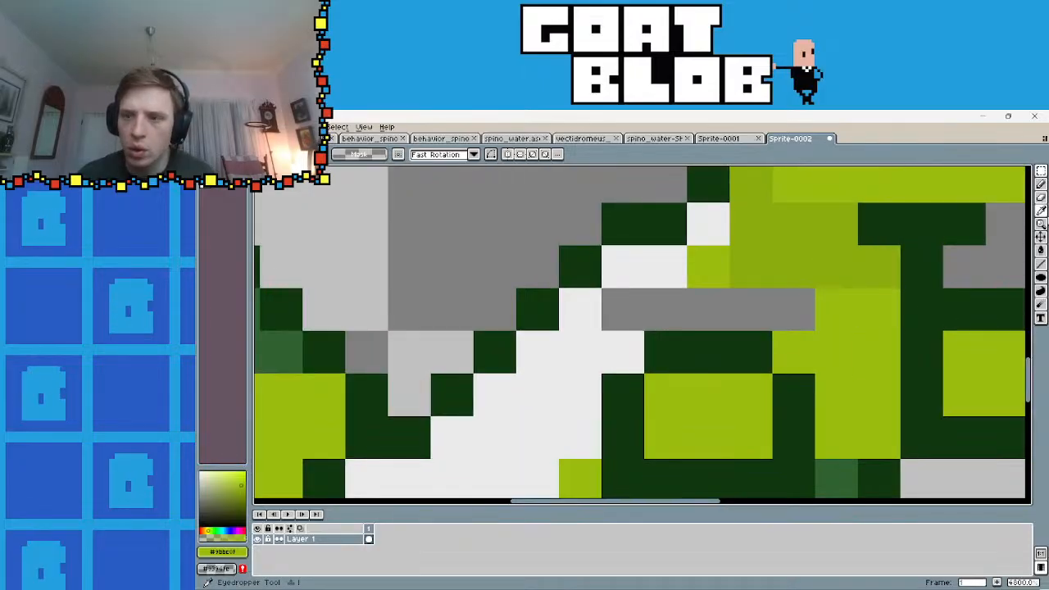
click(1041, 183)
drag(803, 310, 677, 314)
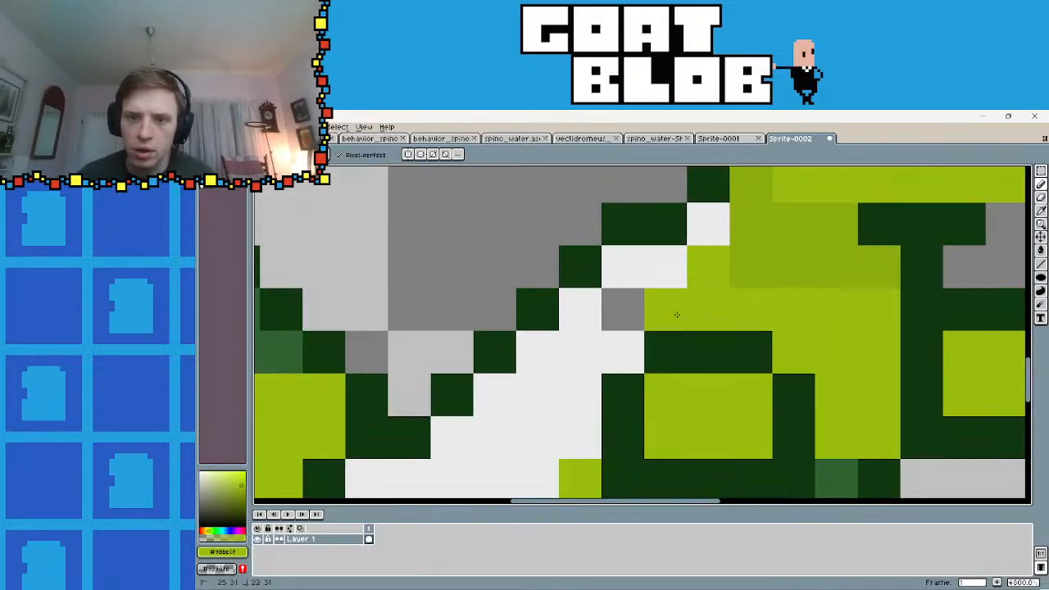
- Paint the remaining gap pixel beside the back off-white and add an off-white pixel in the near arm's upper-left interior corner
click(1041, 211)
click(666, 269)
click(1040, 185)
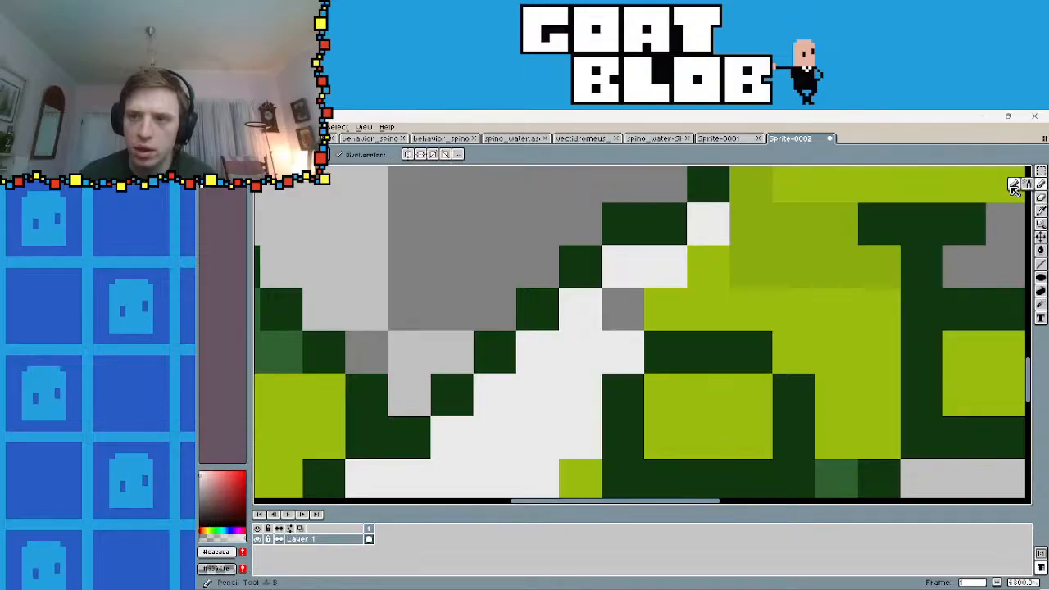
click(625, 299)
scroll(625, 298, down, 10)
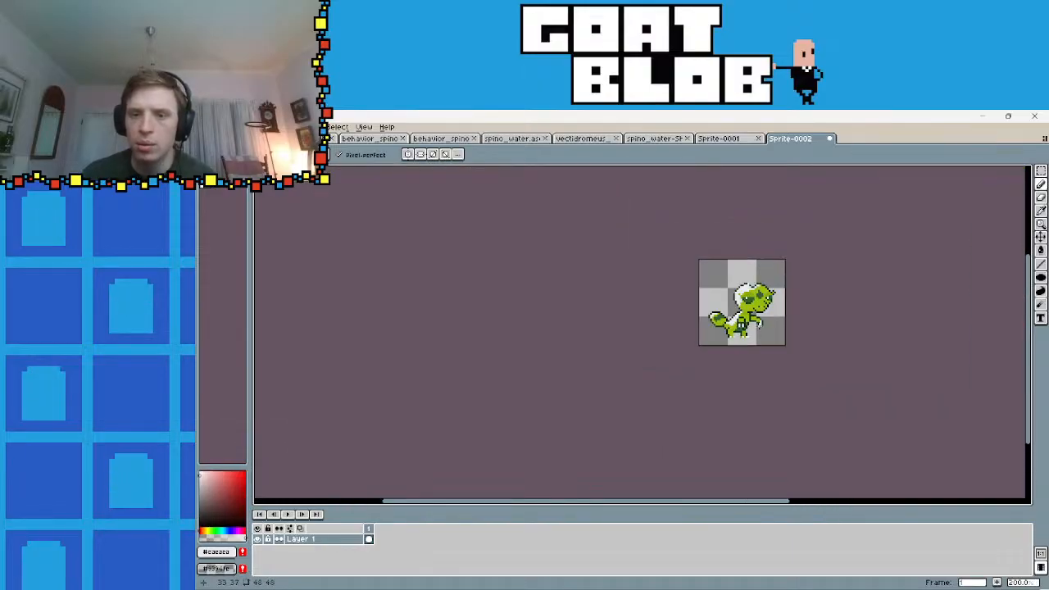
scroll(710, 313, up, 6)
scroll(652, 350, down, 3)
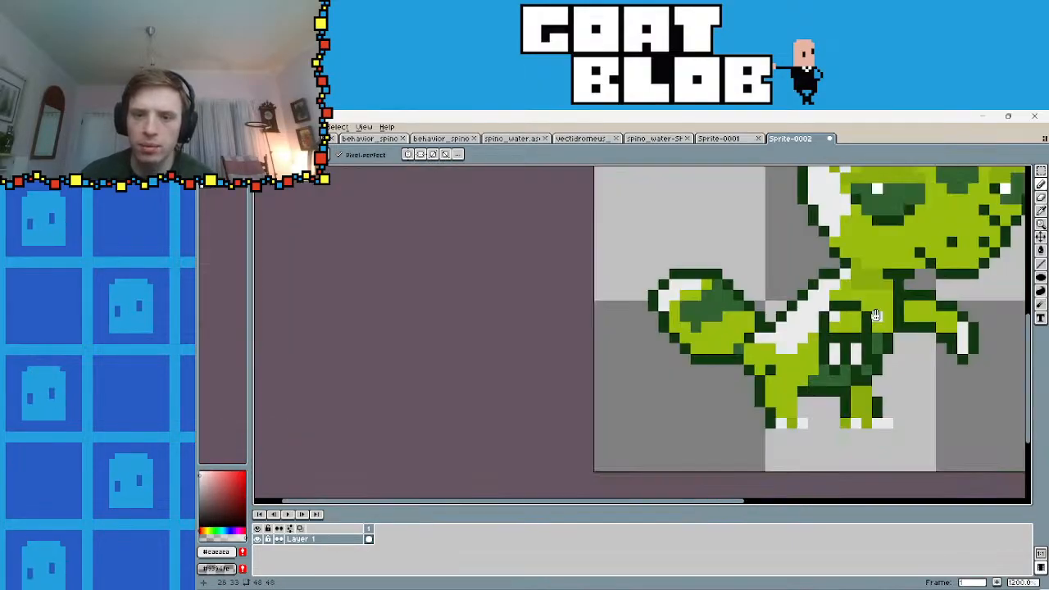
scroll(716, 350, down, 2)
- Shade five pixels of the far forearm next to the body with the slightly darker green of the neck shadow
scroll(715, 350, up, 4)
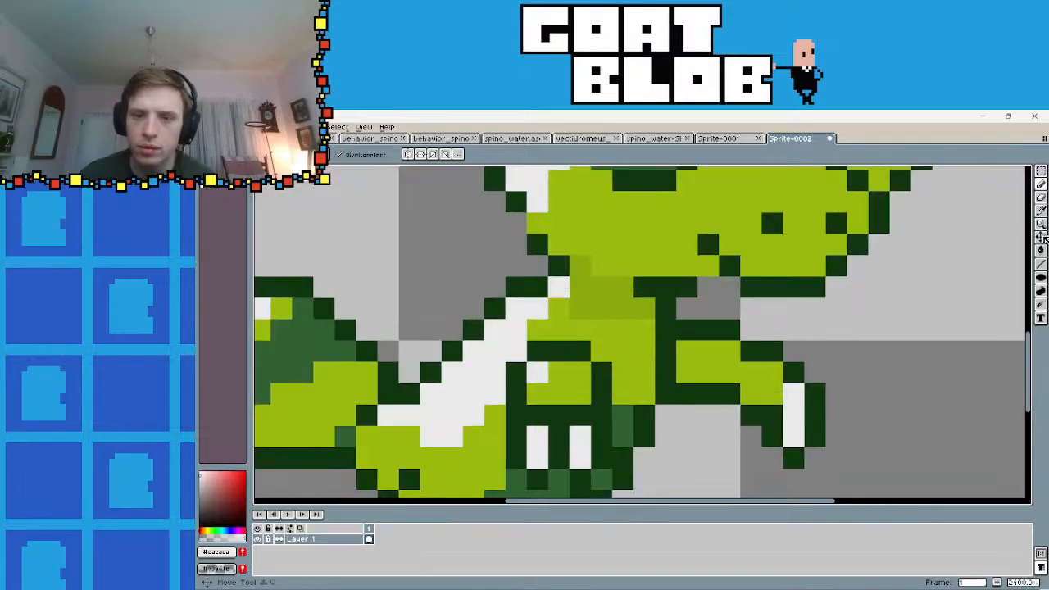
click(1041, 211)
click(634, 268)
click(1040, 184)
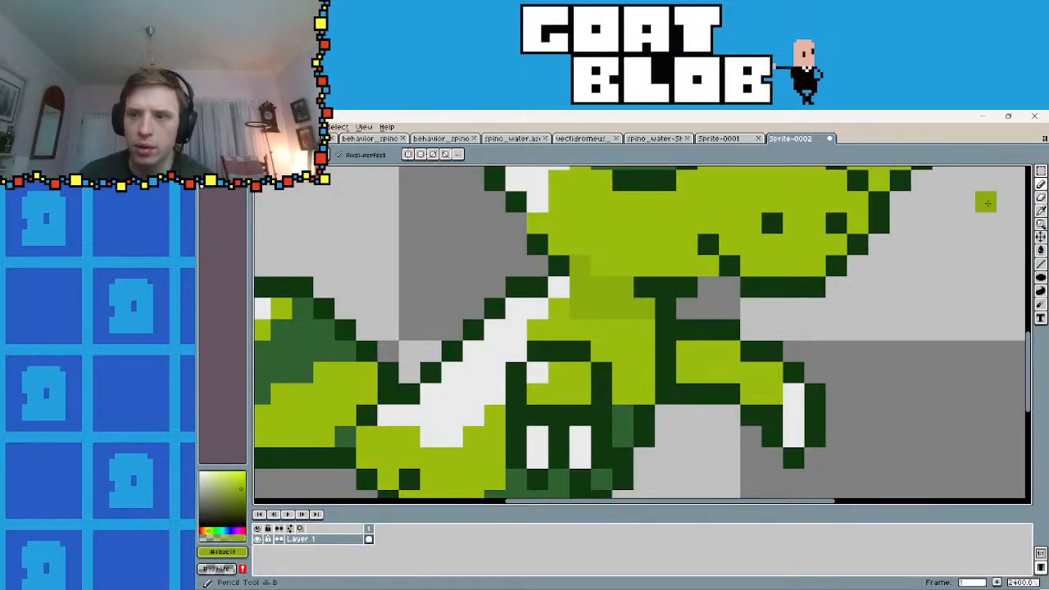
click(687, 351)
click(687, 372)
click(709, 352)
click(708, 373)
click(730, 352)
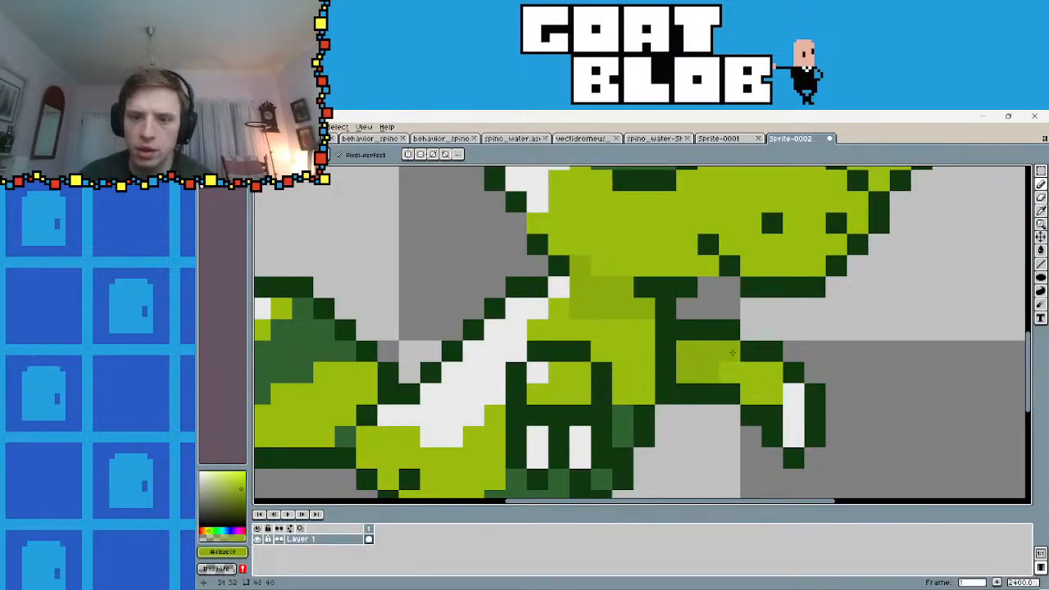
- Examine the whole dinosaur sprite at several zoom levels to judge its overall silhouette and shading
scroll(899, 340, down, 7)
scroll(898, 337, down, 1)
drag(910, 342, 825, 380)
scroll(769, 375, up, 2)
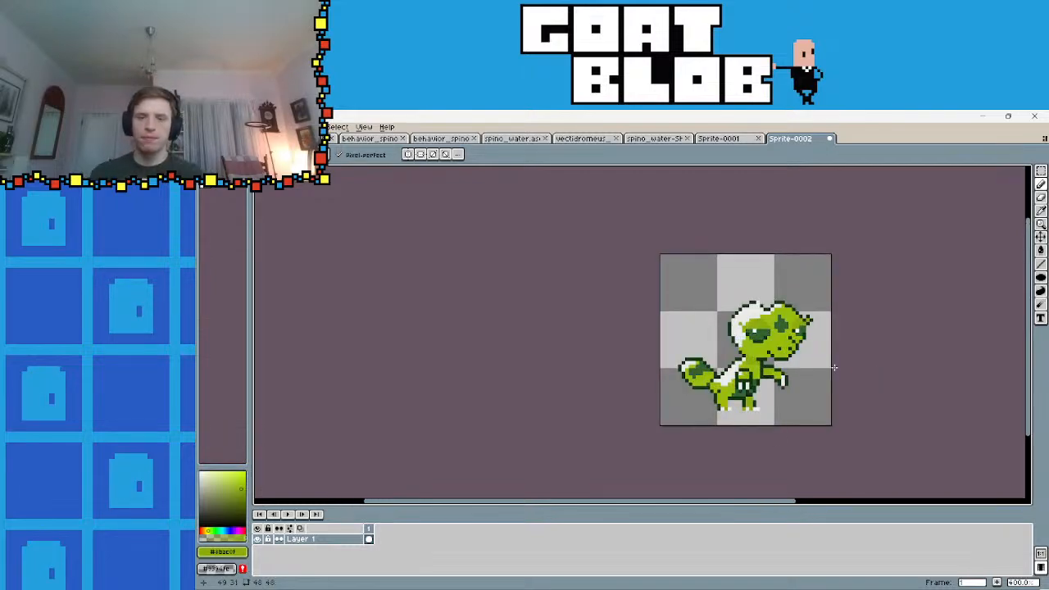
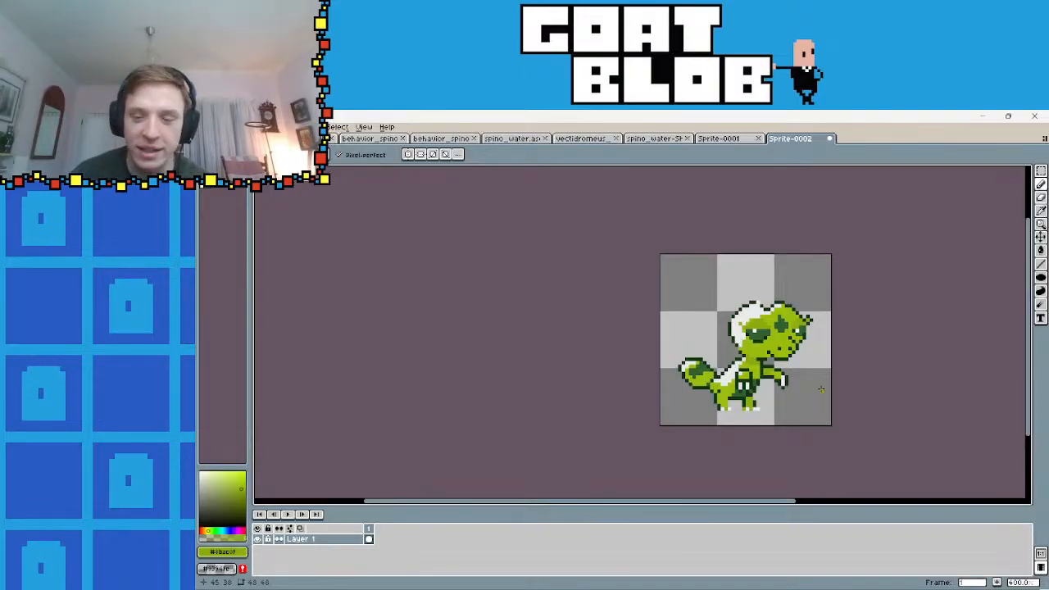
scroll(852, 360, down, 2)
scroll(738, 352, up, 2)
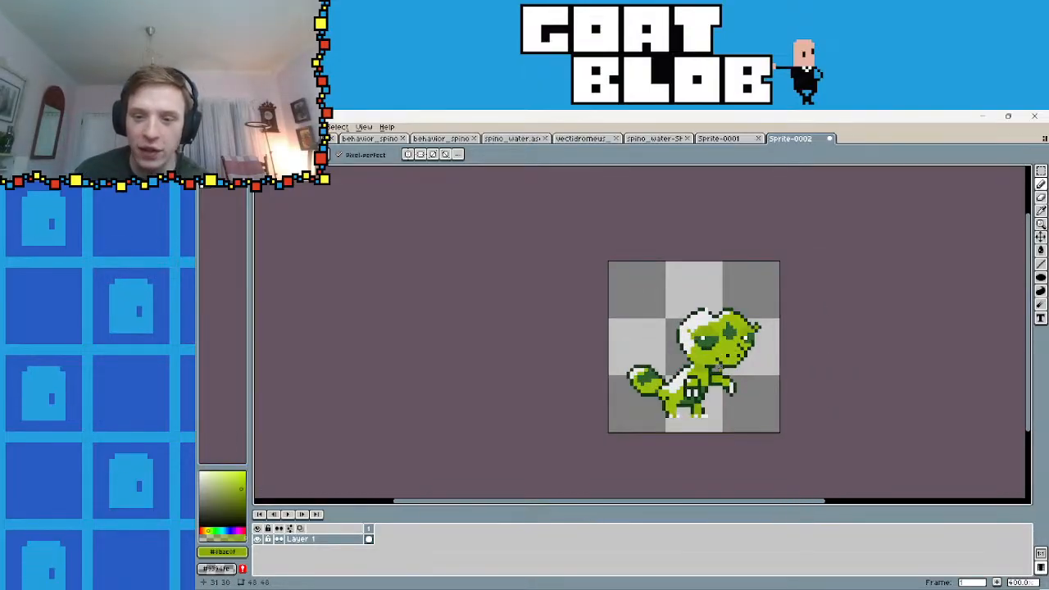
scroll(812, 383, up, 2)
scroll(773, 371, down, 3)
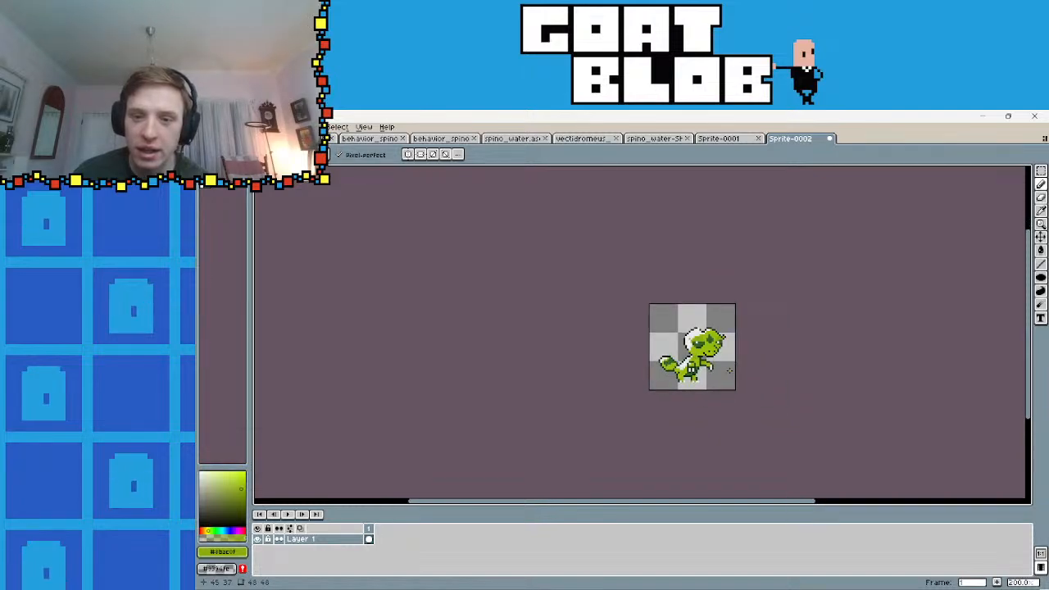
scroll(695, 358, up, 2)
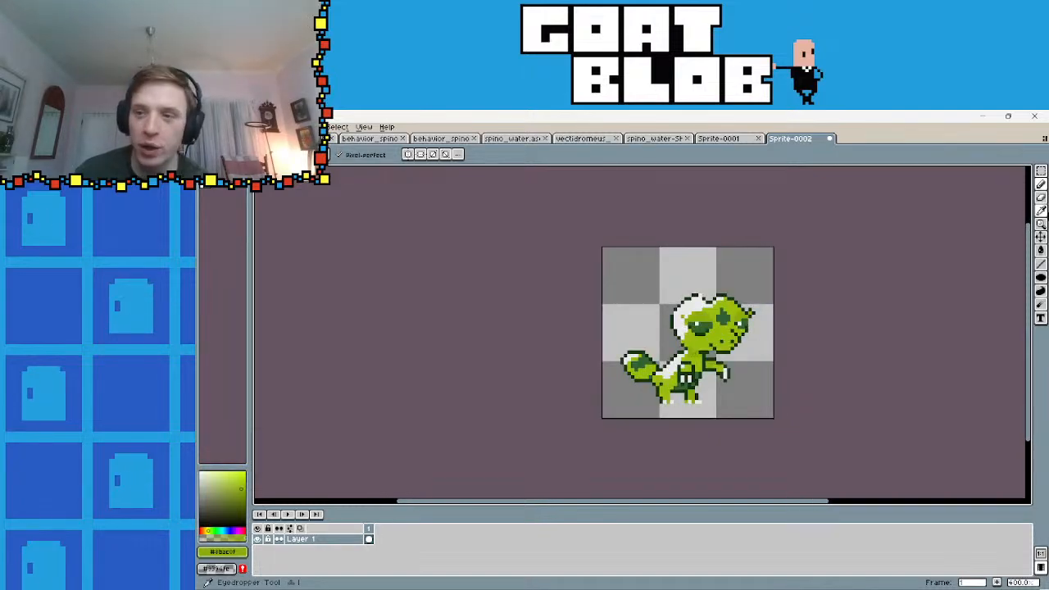
- Compare the dinosaur sprite with the gen 10 starter Pokémon image results in the browser, and return to Aseprite
key(m)
mouse_move(805, 589)
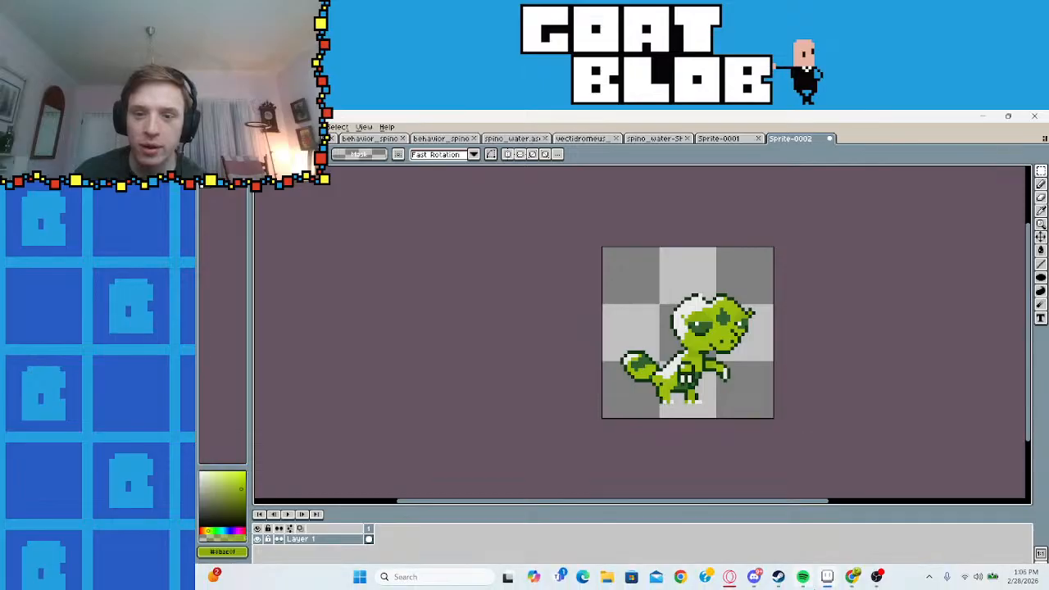
click(853, 577)
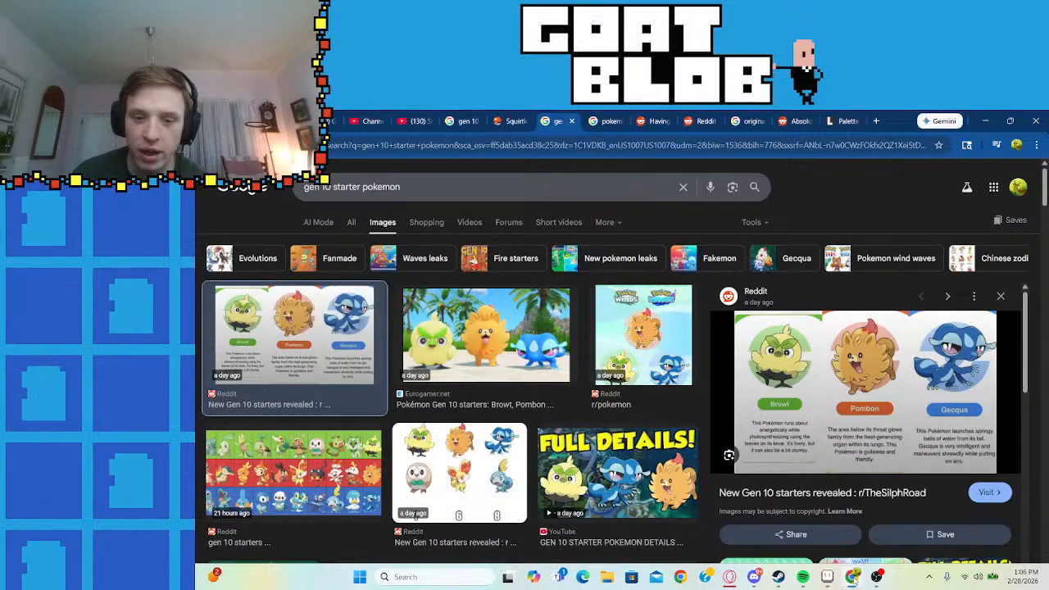
mouse_move(828, 574)
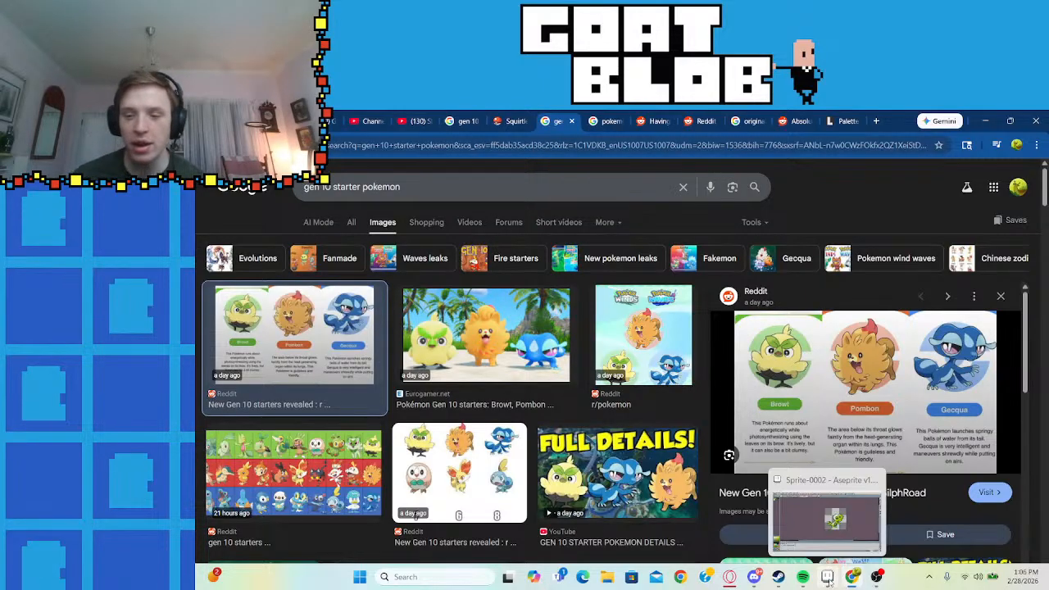
click(829, 577)
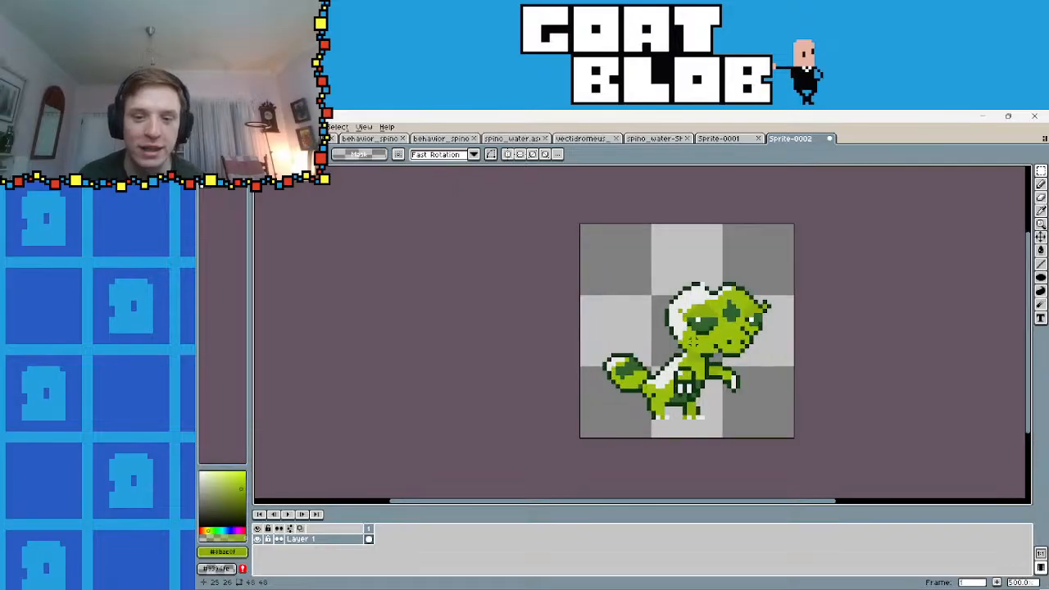
scroll(693, 346, up, 1)
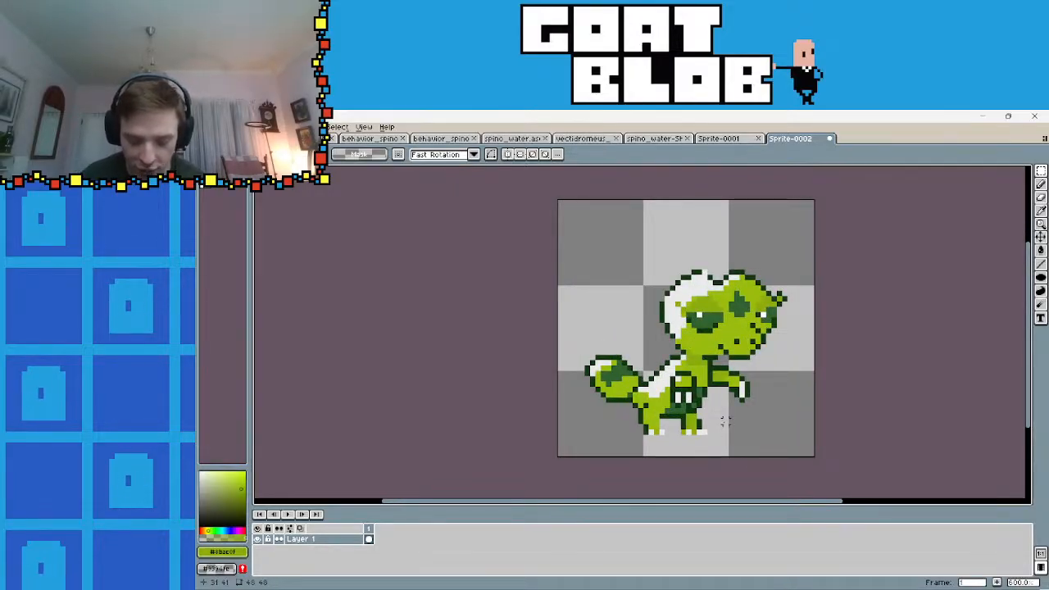
click(853, 577)
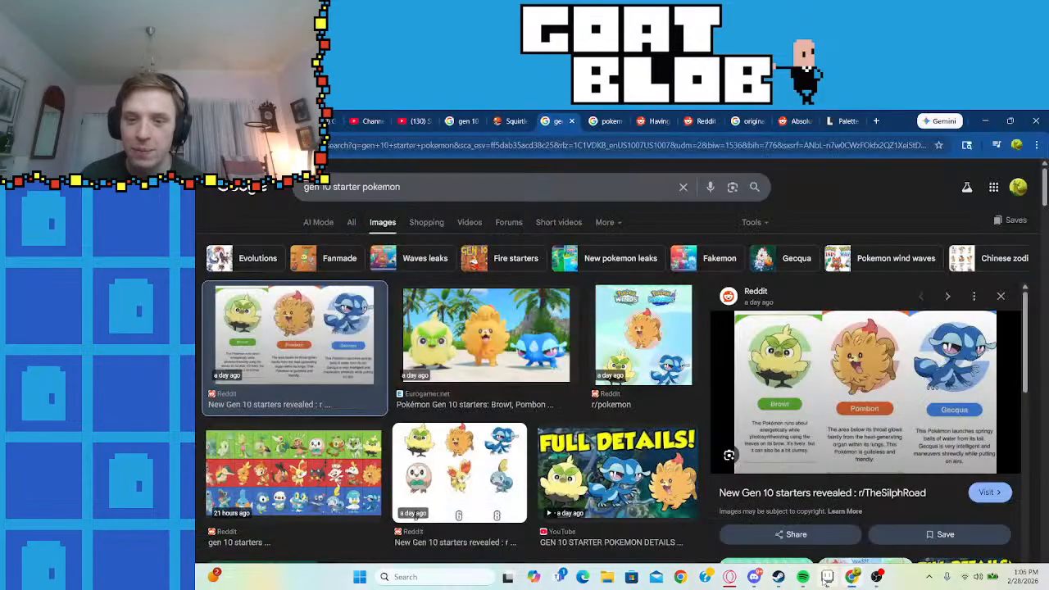
click(825, 579)
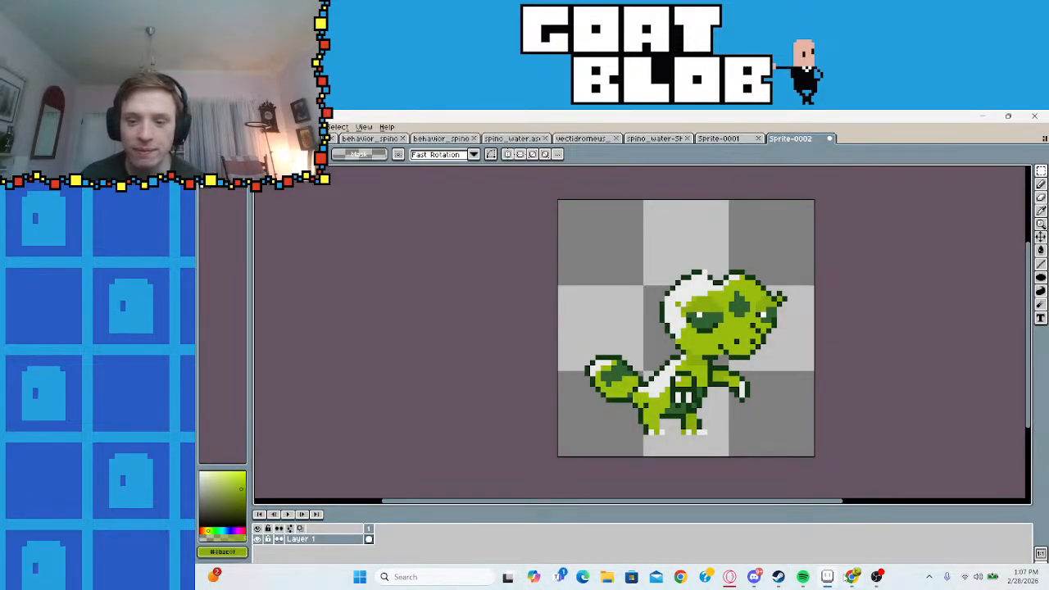
click(849, 579)
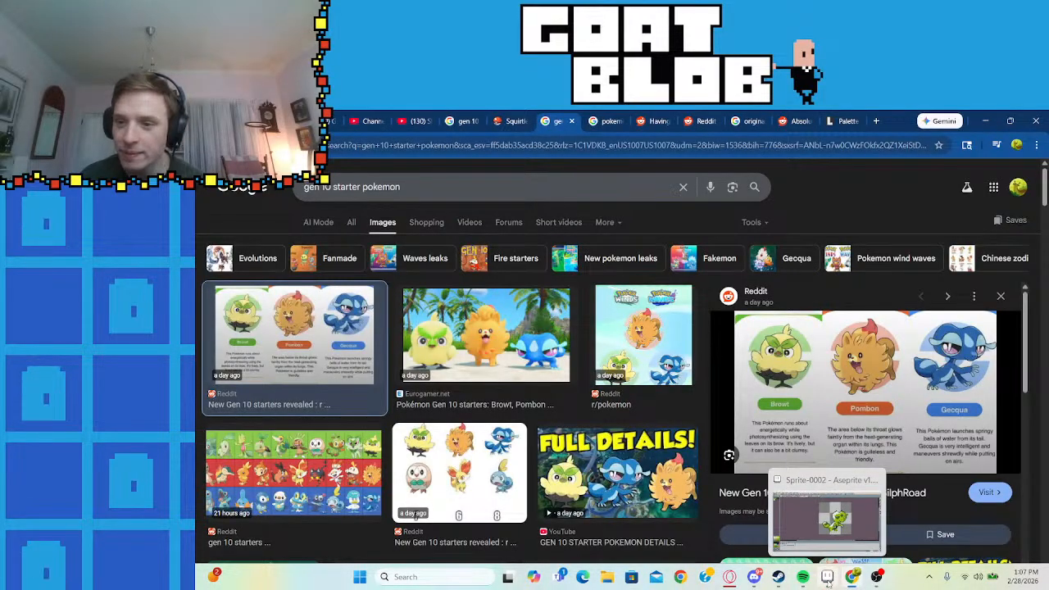
click(828, 580)
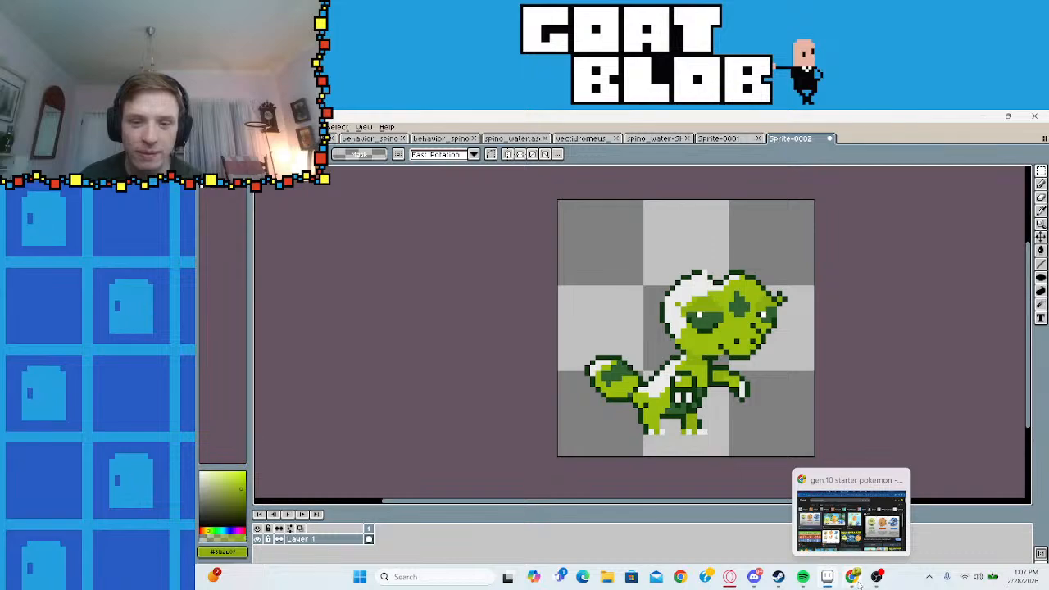
click(853, 577)
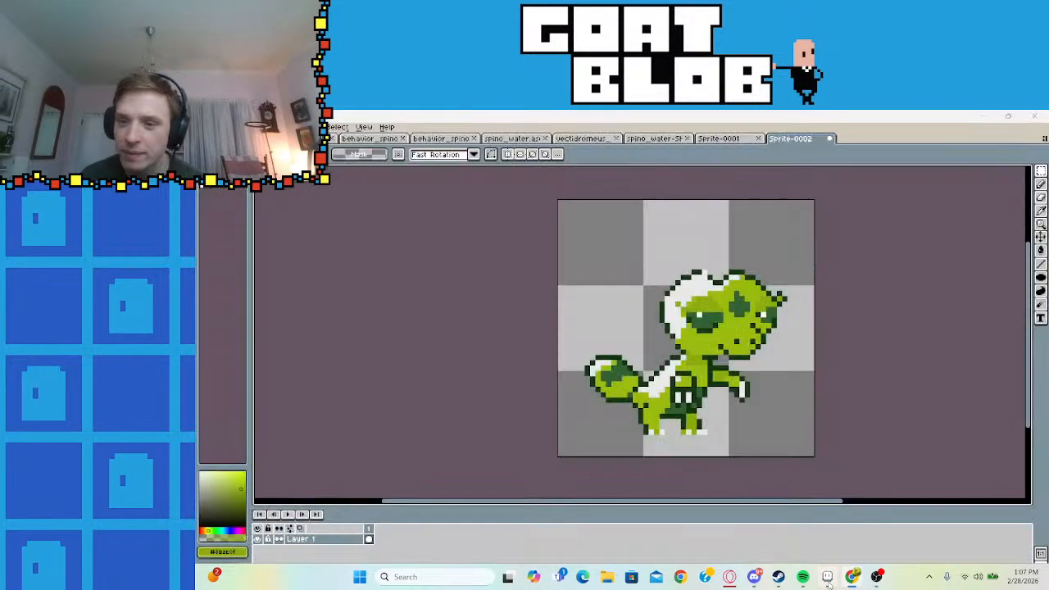
click(828, 581)
click(852, 578)
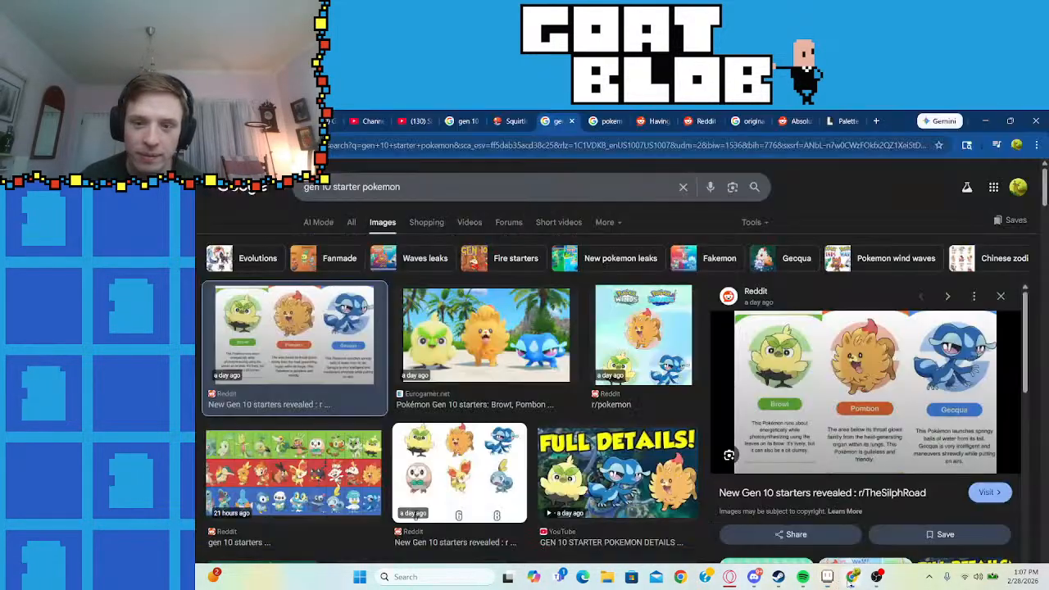
click(827, 579)
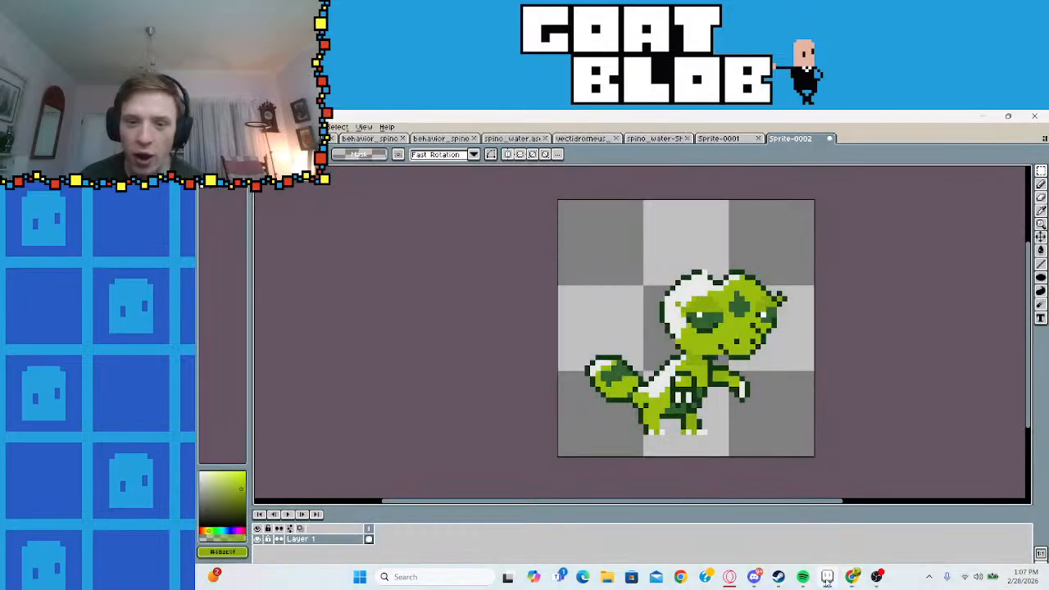
click(852, 579)
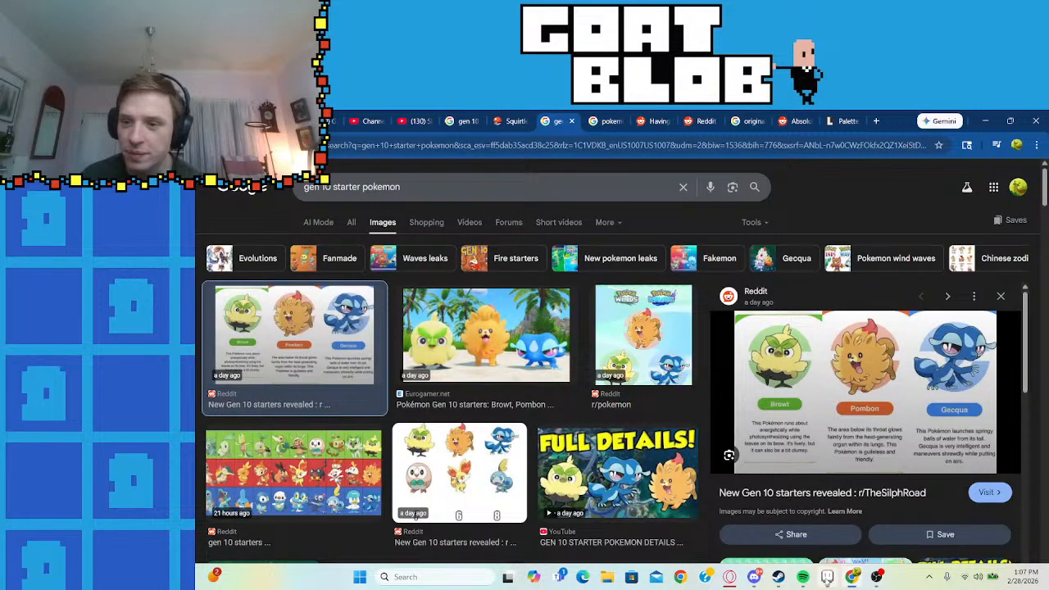
click(827, 579)
- Shift the 4×3-pixel block at the tail tip's upper-left corner up one pixel and bridge the gap in its outline and off-white edge
scroll(610, 354, up, 2)
scroll(612, 357, up, 3)
drag(613, 357, 525, 437)
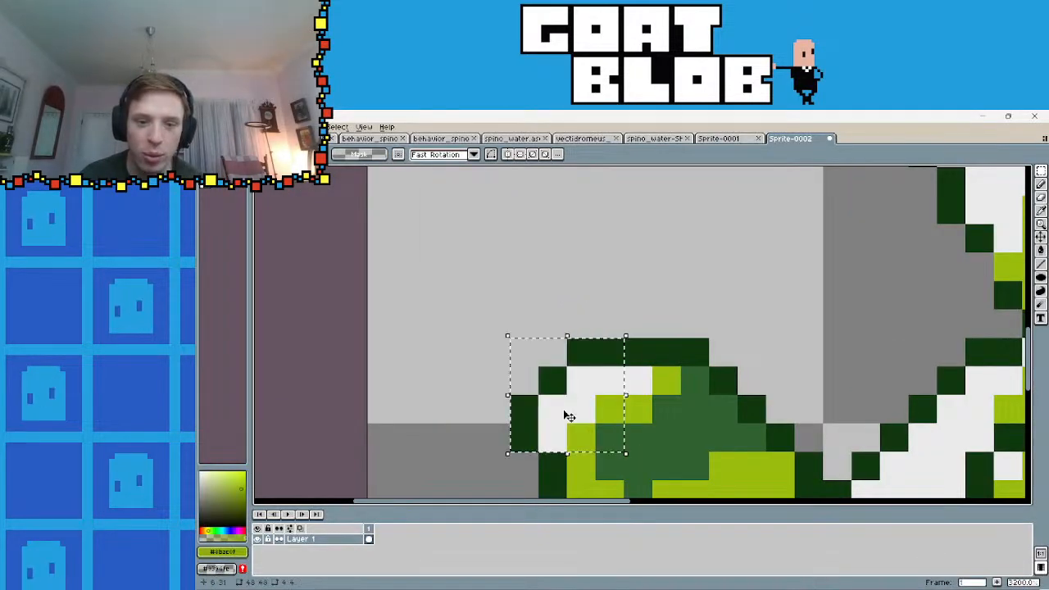
key(ctrl+d)
mouse_move(610, 352)
mouse_down()
mouse_move(524, 414)
mouse_move(530, 369)
mouse_up()
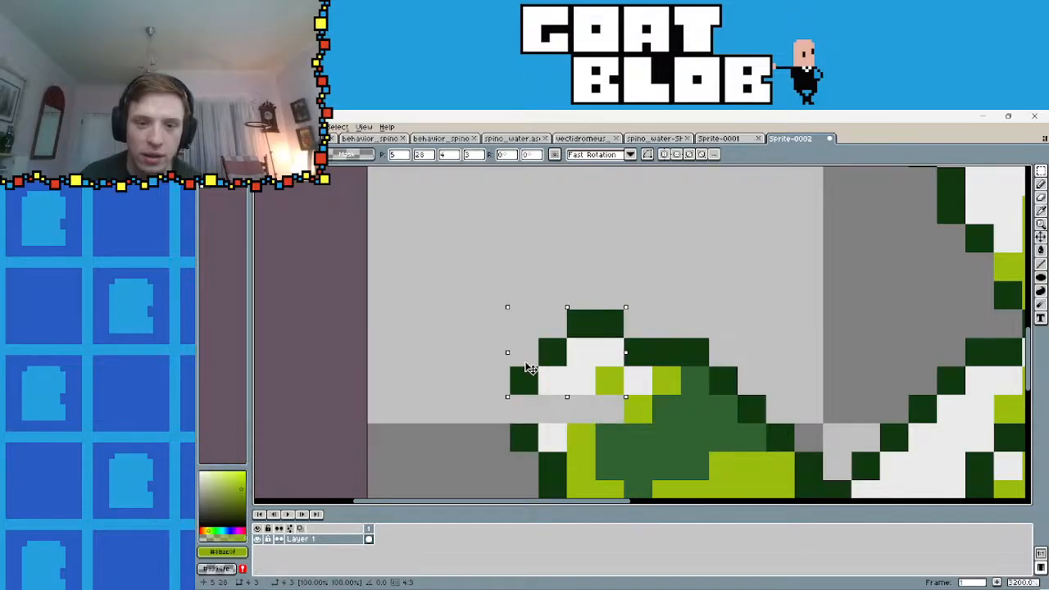
key(ctrl+d)
mouse_move(524, 437)
mouse_down()
mouse_move(552, 437)
mouse_move(533, 435)
mouse_move(544, 387)
mouse_up()
key(ctrl+d)
key(ctrl+d)
key(ctrl+d)
scroll(687, 404, down, 8)
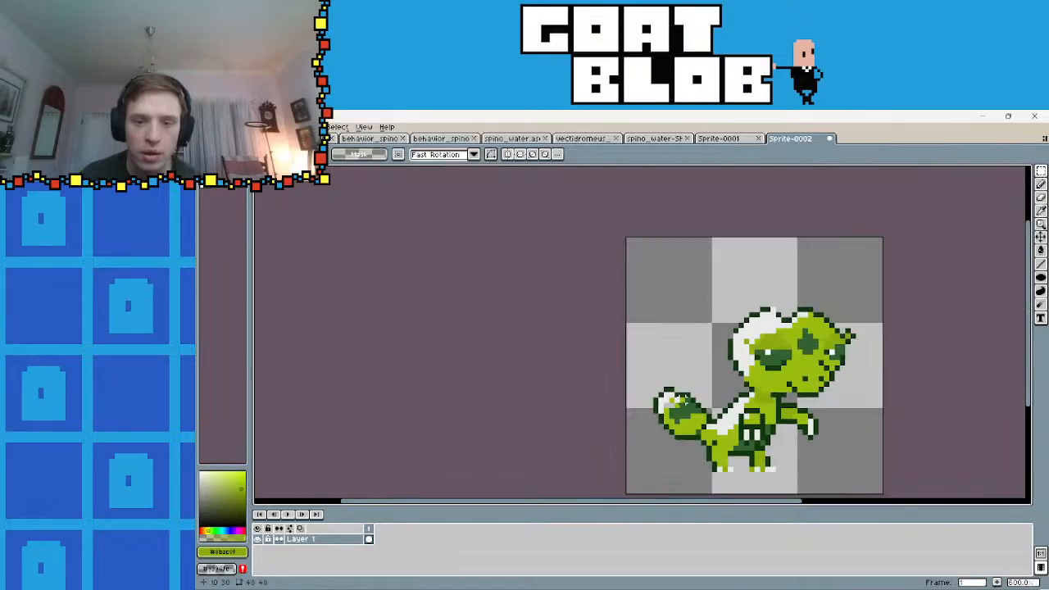
- Fill the two remaining gap pixels inside the tail tip with the tail's bright green
scroll(715, 391, up, 8)
key(i)
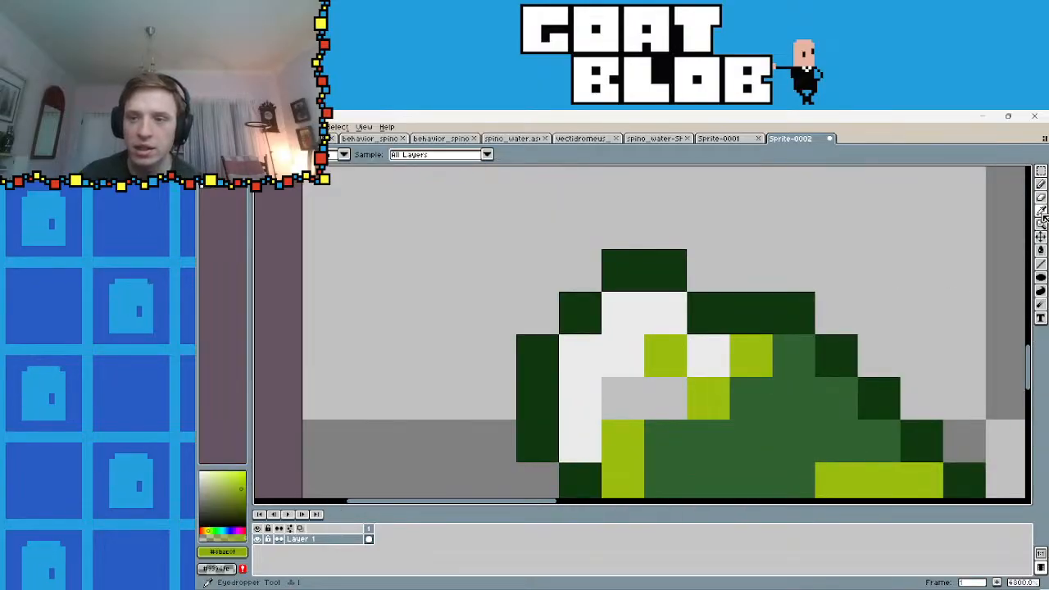
click(716, 391)
key(b)
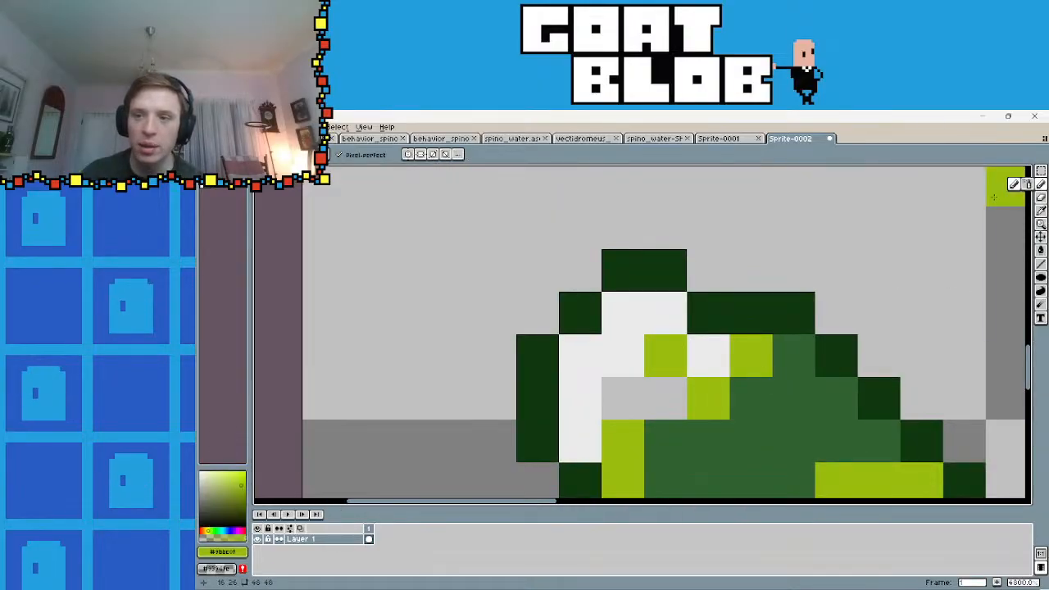
click(665, 390)
click(622, 398)
scroll(763, 362, down, 6)
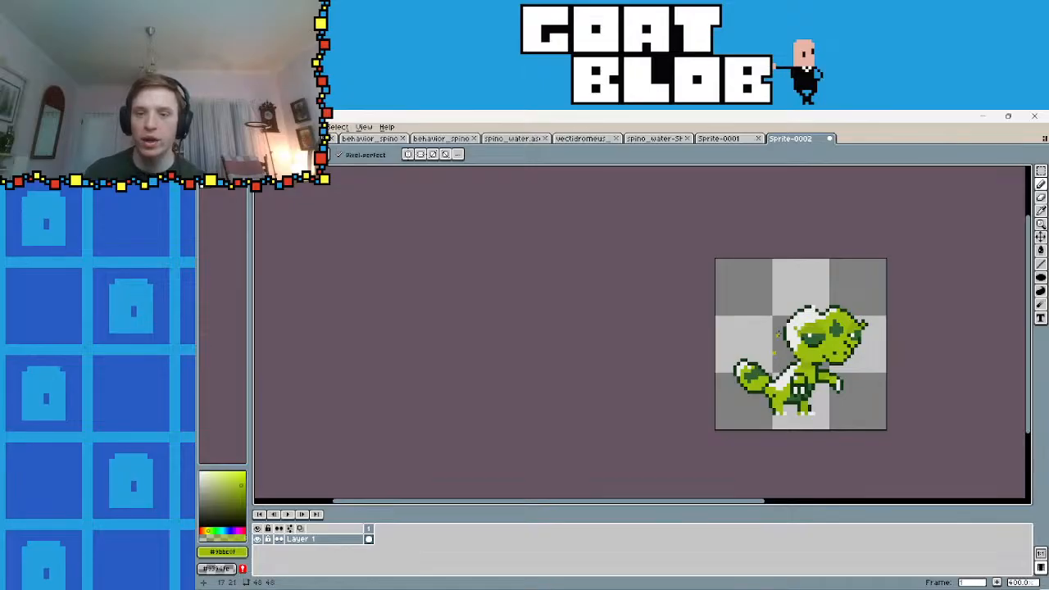
scroll(762, 361, down, 2)
scroll(745, 374, up, 3)
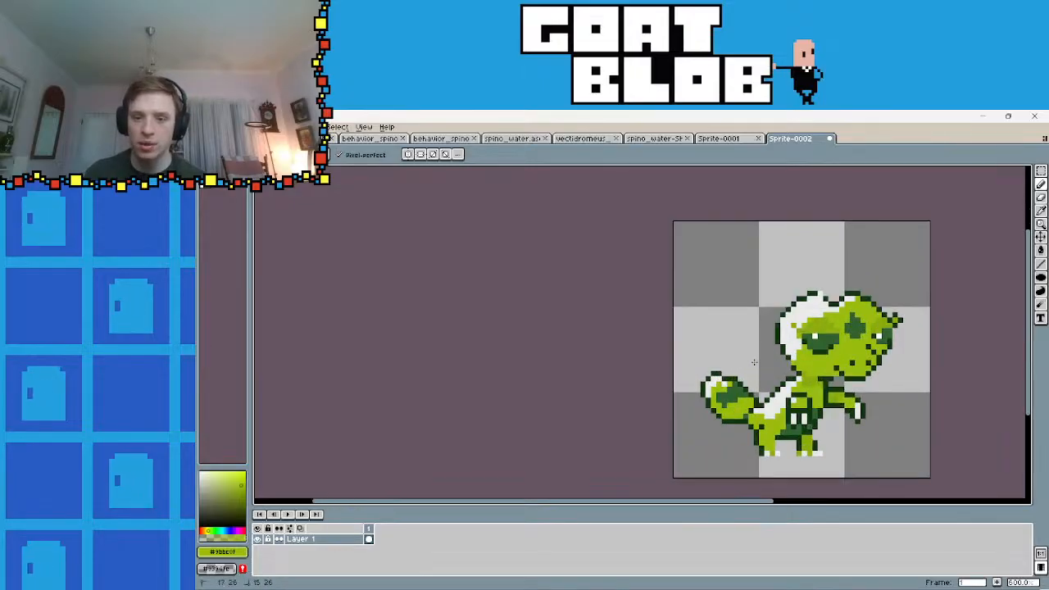
scroll(714, 417, down, 4)
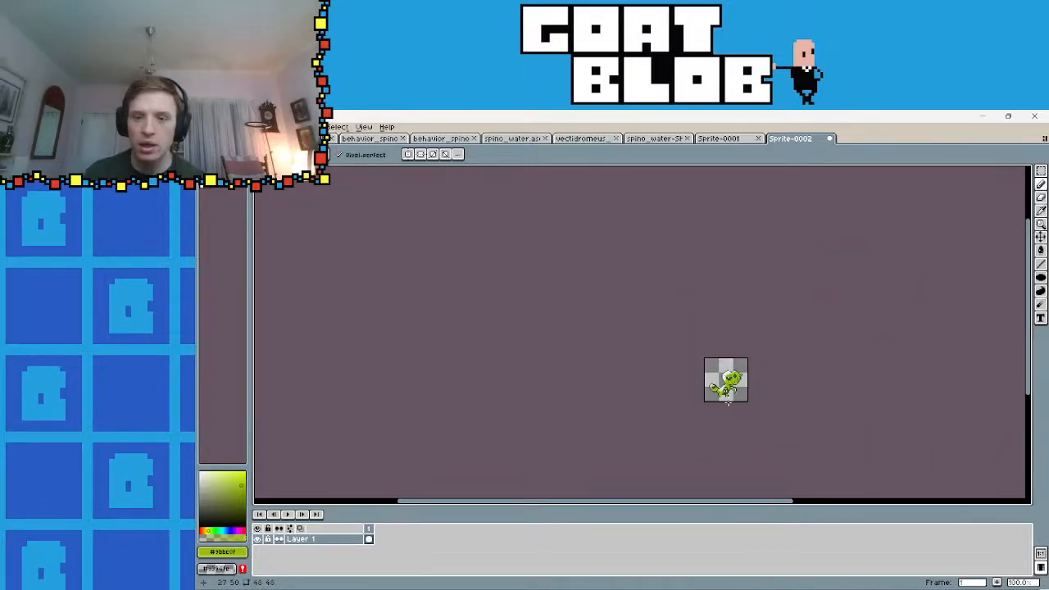
scroll(704, 361, up, 3)
scroll(703, 362, up, 3)
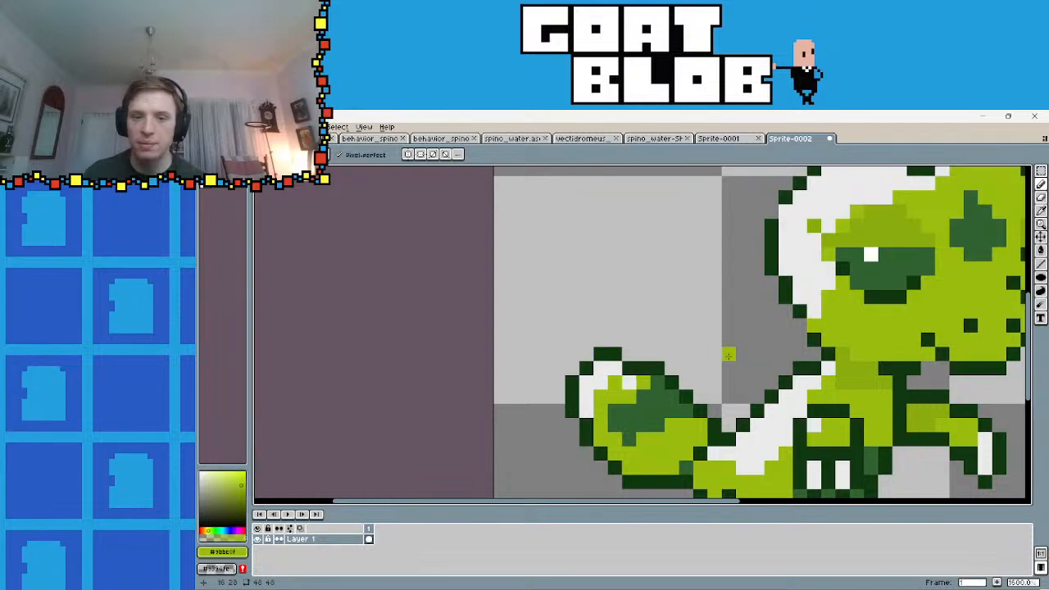
- Select the 1×3-pixel column just right of the tail tip's raised outline and shift it up one pixel
click(1041, 175)
scroll(647, 360, up, 2)
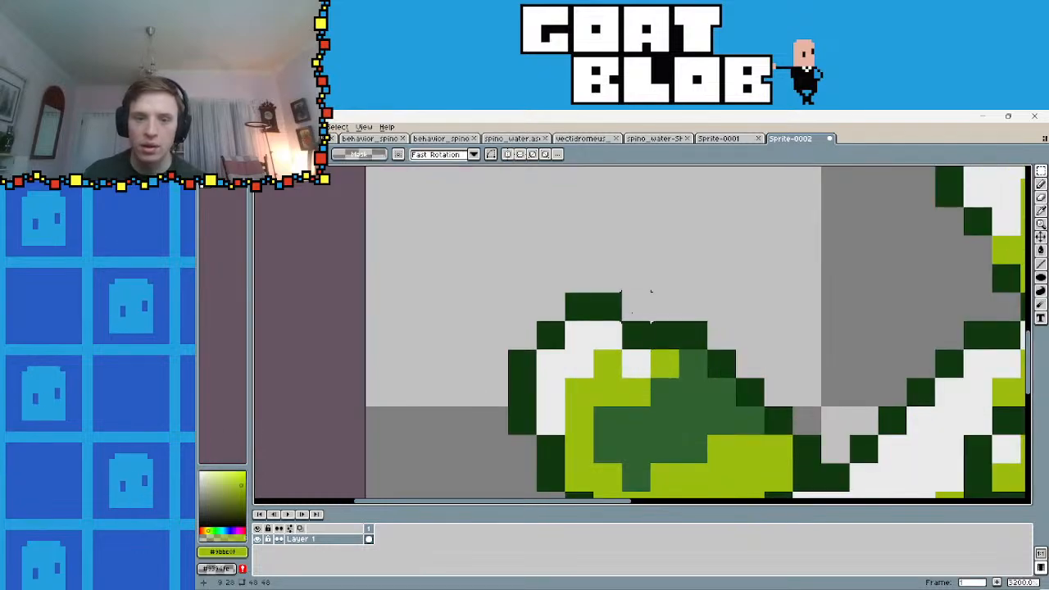
drag(622, 293, 649, 378)
drag(638, 338, 639, 311)
- Extend the neighbouring bright green pixel leftward to fill the one-pixel gap inside the tail's upper edge
click(665, 364)
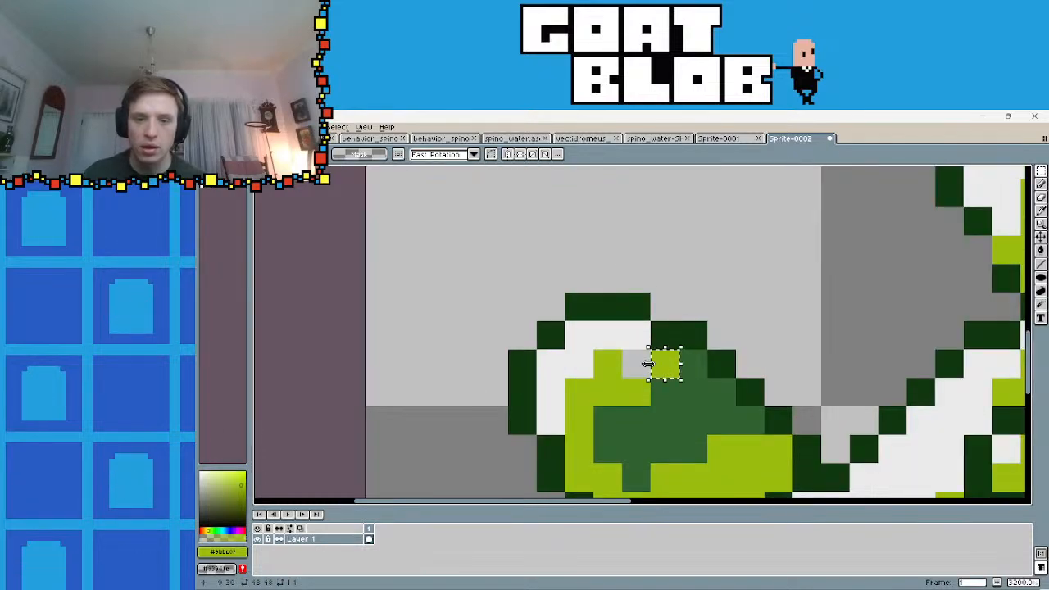
double_click(642, 364)
key(ctrl+d)
click(664, 364)
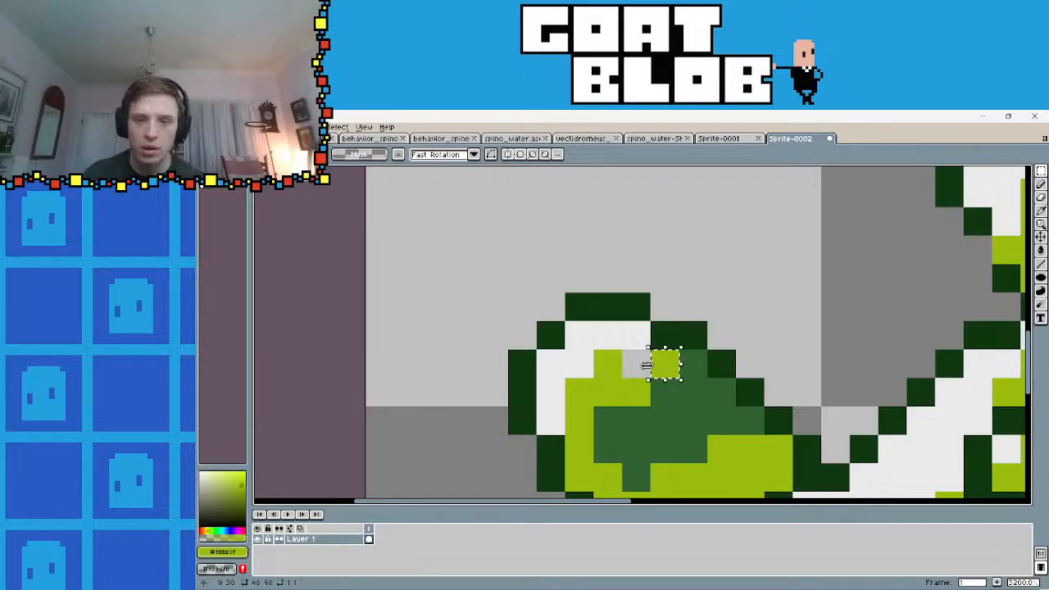
drag(644, 365, 579, 371)
click(807, 392)
scroll(807, 373, down, 8)
drag(869, 378, 743, 386)
- Move the 2×2 corner block of outline and off-white pixels at the tail tip two pixels up and one pixel left
scroll(743, 386, up, 8)
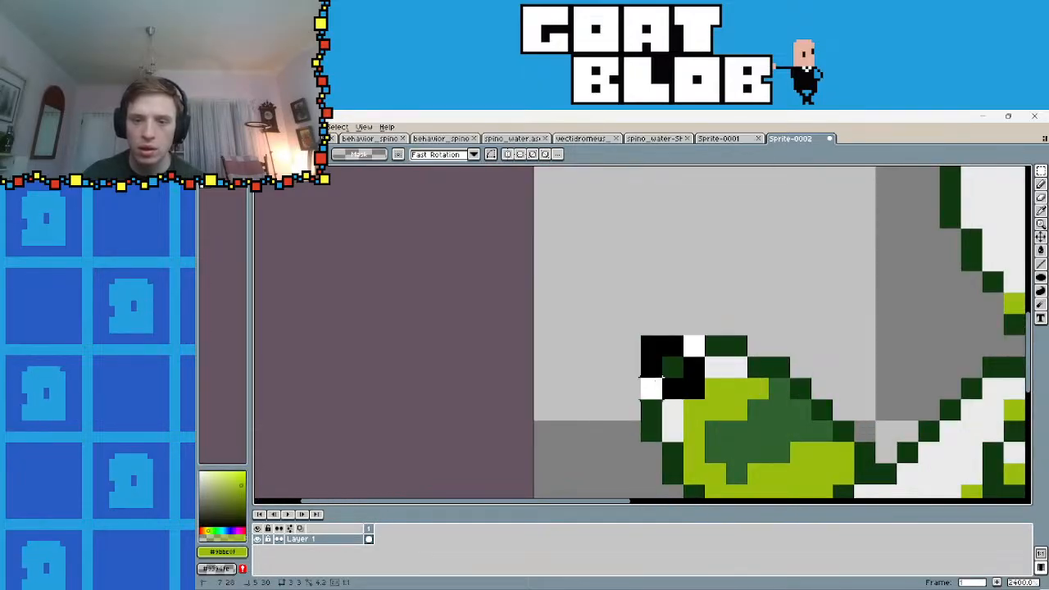
drag(672, 386, 669, 354)
key(ctrl+d)
key(Return)
scroll(684, 361, down, 4)
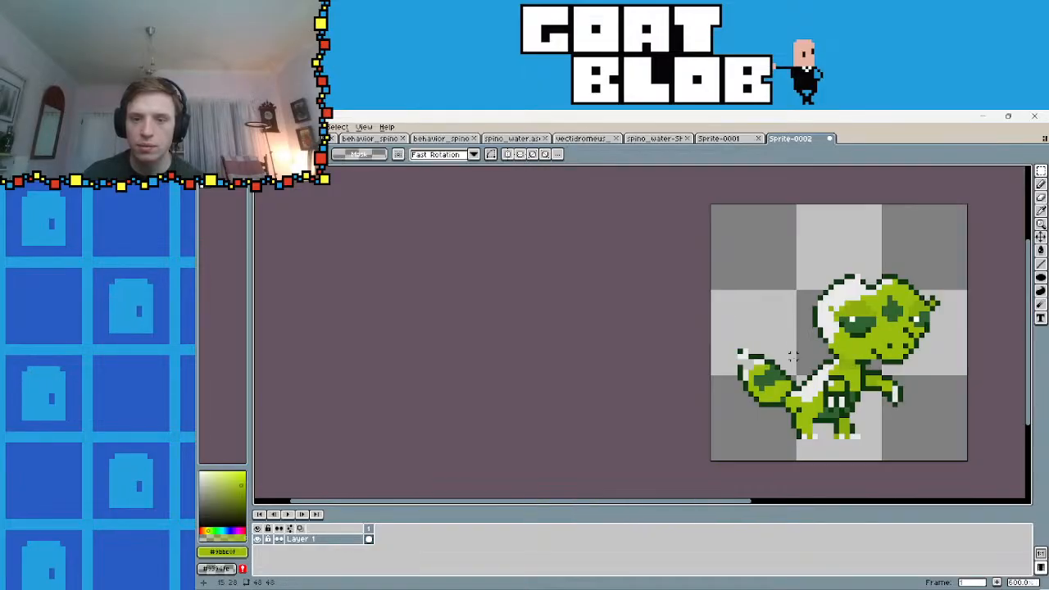
- Sample the tail's dark green outline colour and draw missing outline pixels around the raised tail tip
scroll(729, 369, up, 5)
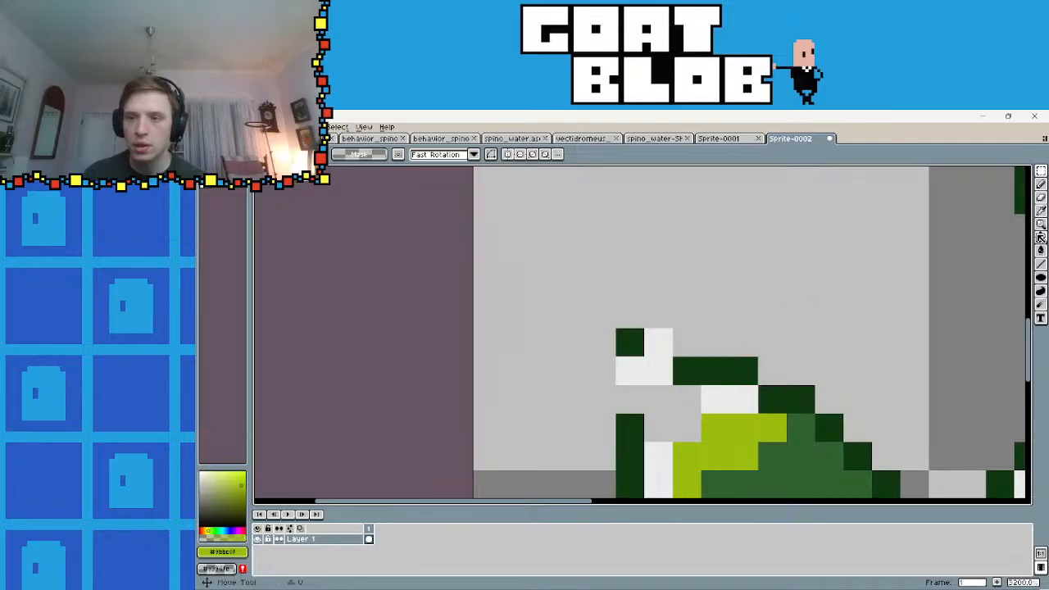
click(1040, 211)
click(721, 367)
click(1041, 185)
click(685, 344)
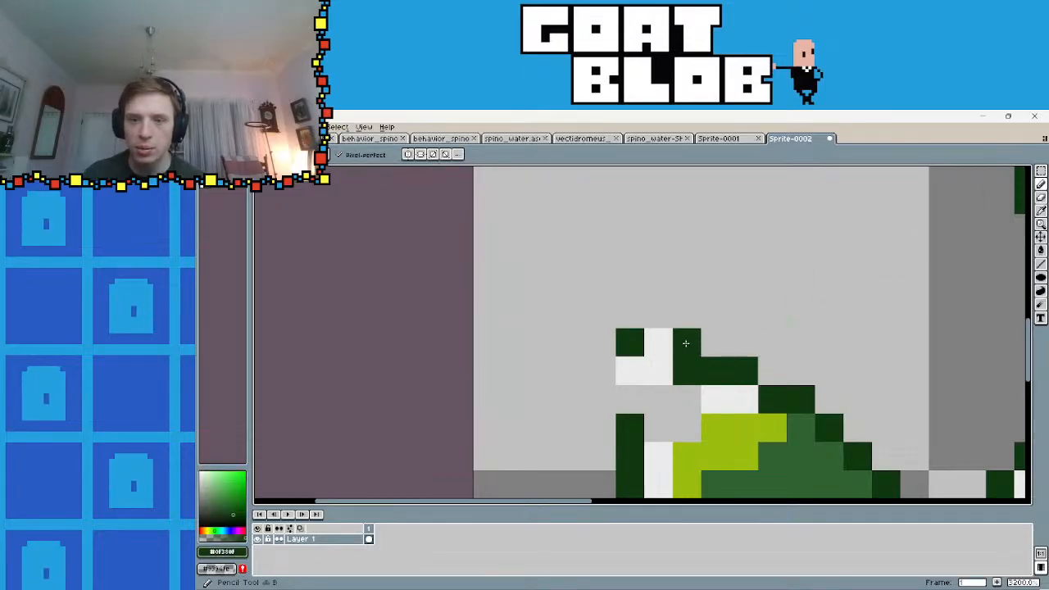
mouse_move(686, 343)
mouse_down()
mouse_move(660, 344)
mouse_move(629, 399)
mouse_up()
scroll(754, 393, down, 10)
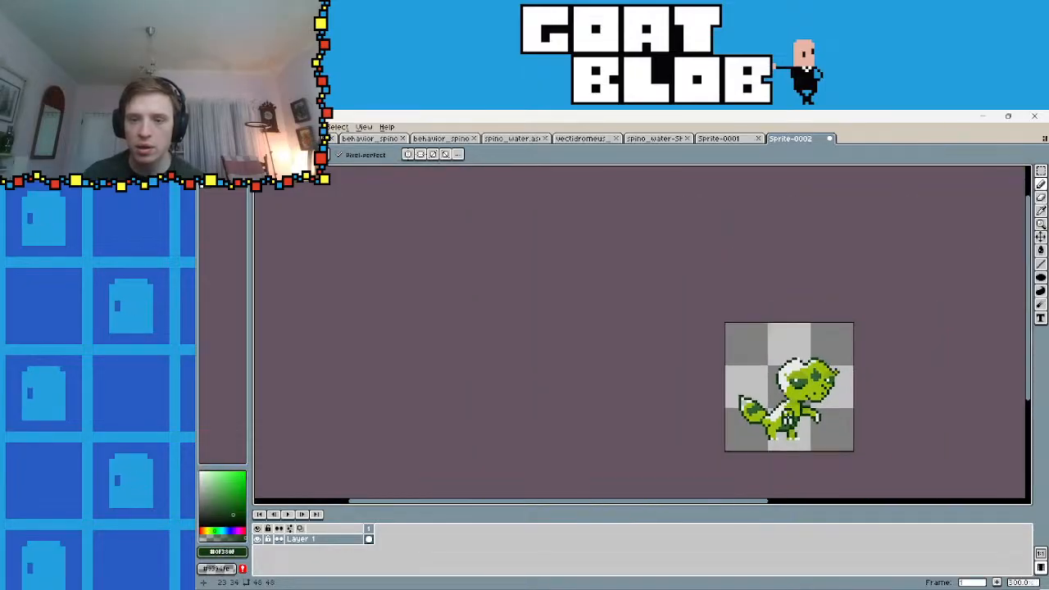
- Fill the transparent gap just inside the tail tip's outline, sampling the adjacent off-white and painting the gap pixels with it
scroll(788, 416, up, 10)
click(205, 188)
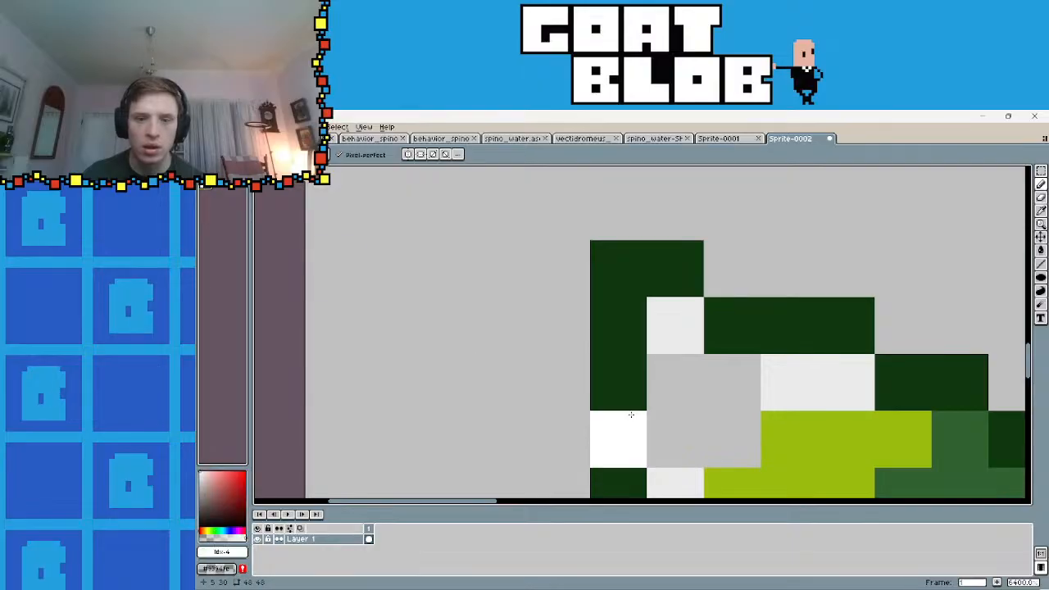
mouse_move(668, 385)
mouse_down()
mouse_move(666, 428)
mouse_move(725, 389)
mouse_up()
scroll(857, 421, down, 2)
scroll(869, 433, up, 2)
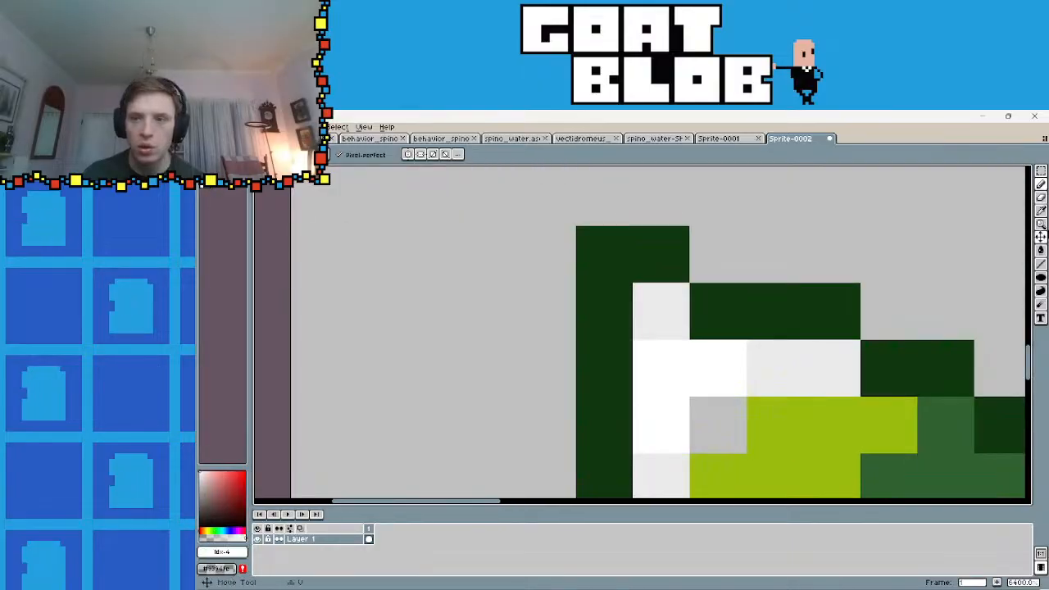
key(i)
click(819, 358)
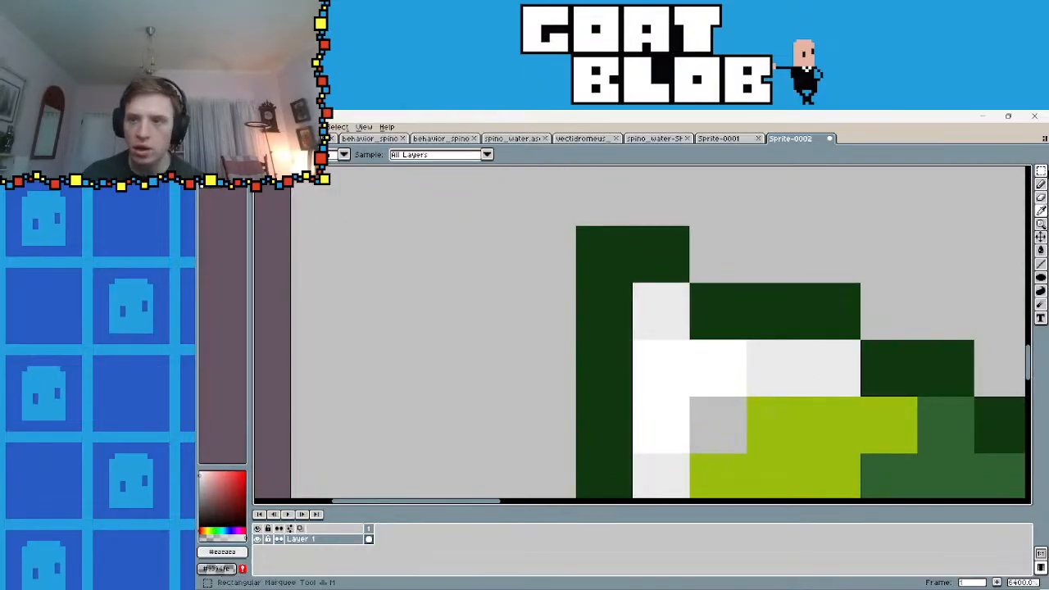
click(1041, 183)
mouse_move(662, 368)
mouse_down()
mouse_move(685, 377)
mouse_move(662, 426)
mouse_up()
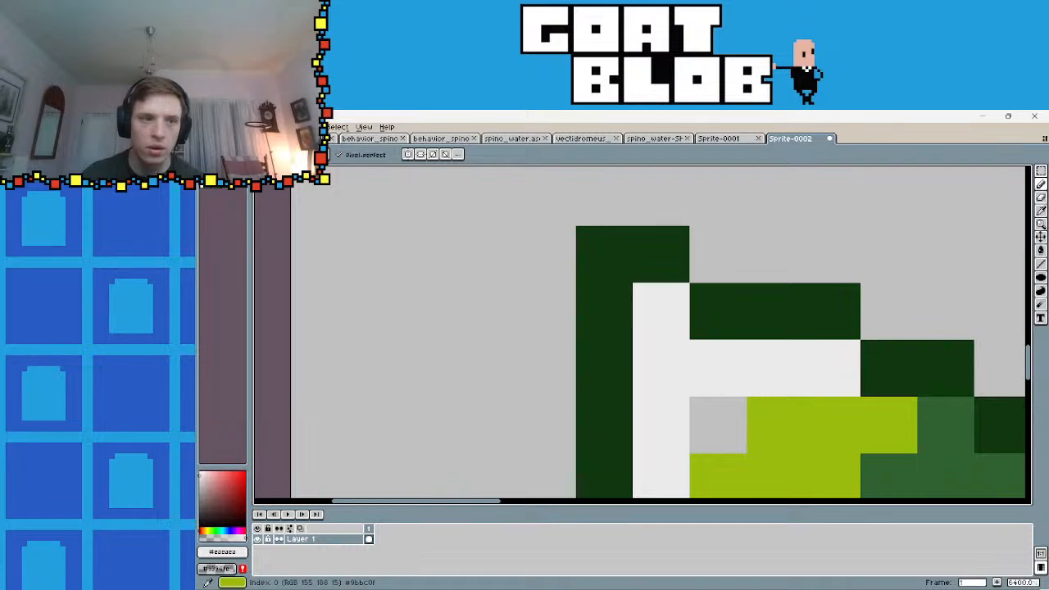
- Fill the last transparent pixel inside the tail tip, at the corner of the green area, with the tail's green
click(219, 176)
click(701, 411)
scroll(849, 386, down, 3)
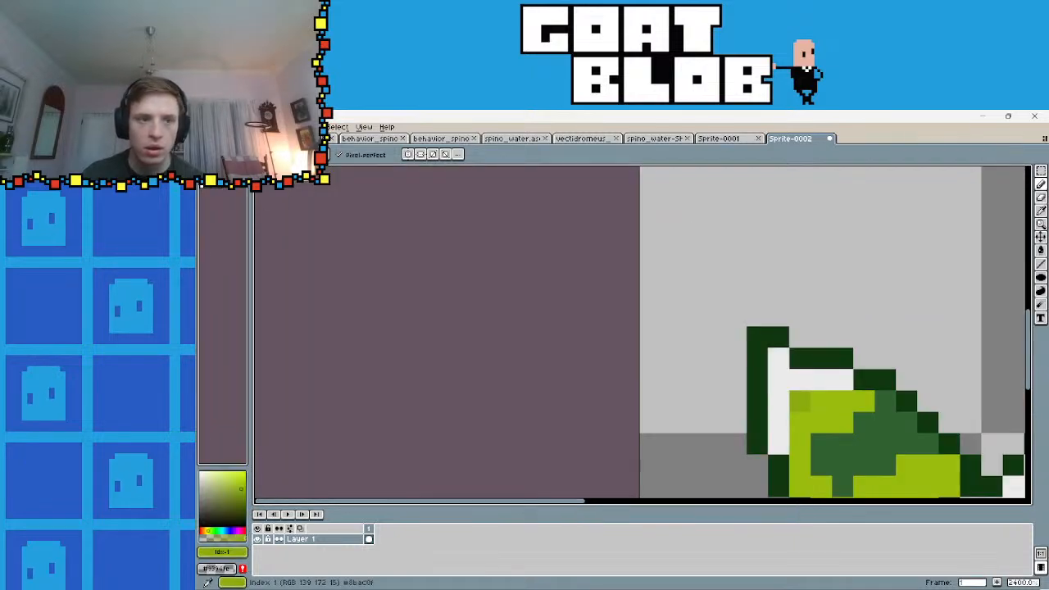
click(940, 375)
scroll(941, 375, down, 5)
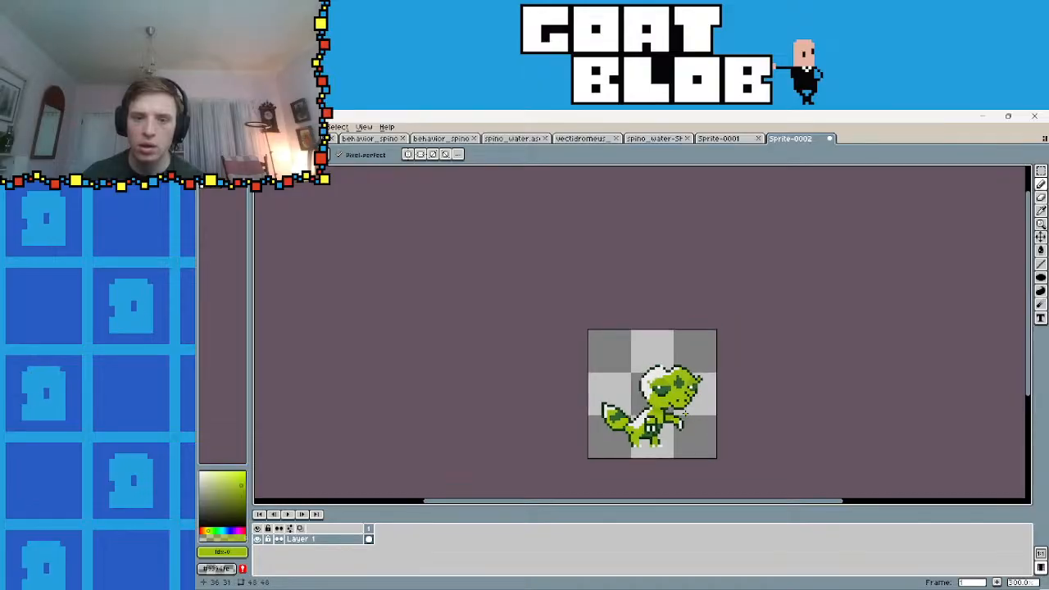
- Switch to the browser to examine the gen 10 starter Pokémon images, and return to the dinosaur sprite in Aseprite
scroll(679, 388, down, 2)
scroll(655, 408, up, 3)
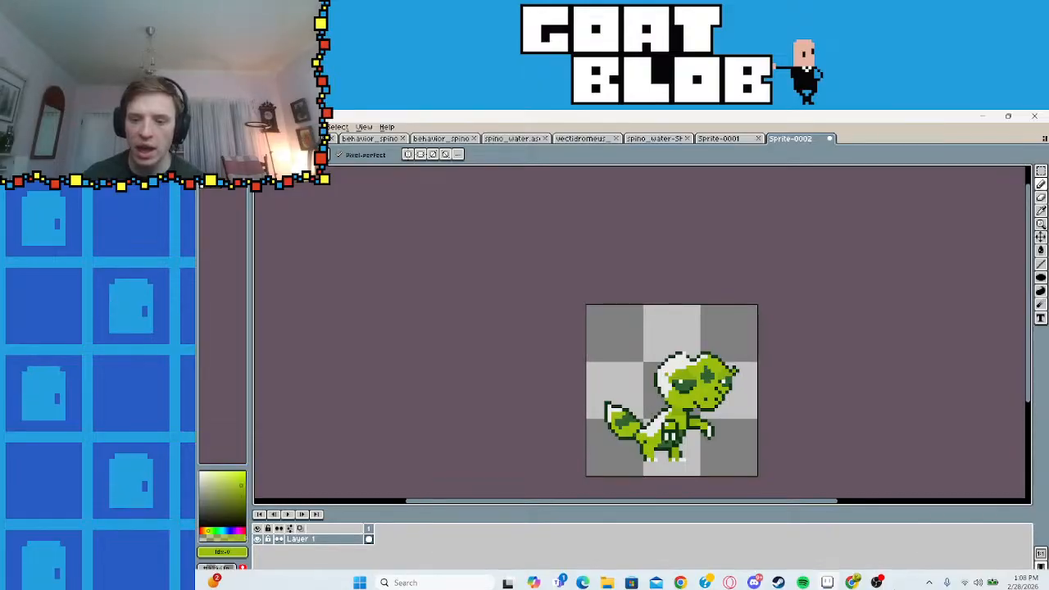
click(854, 579)
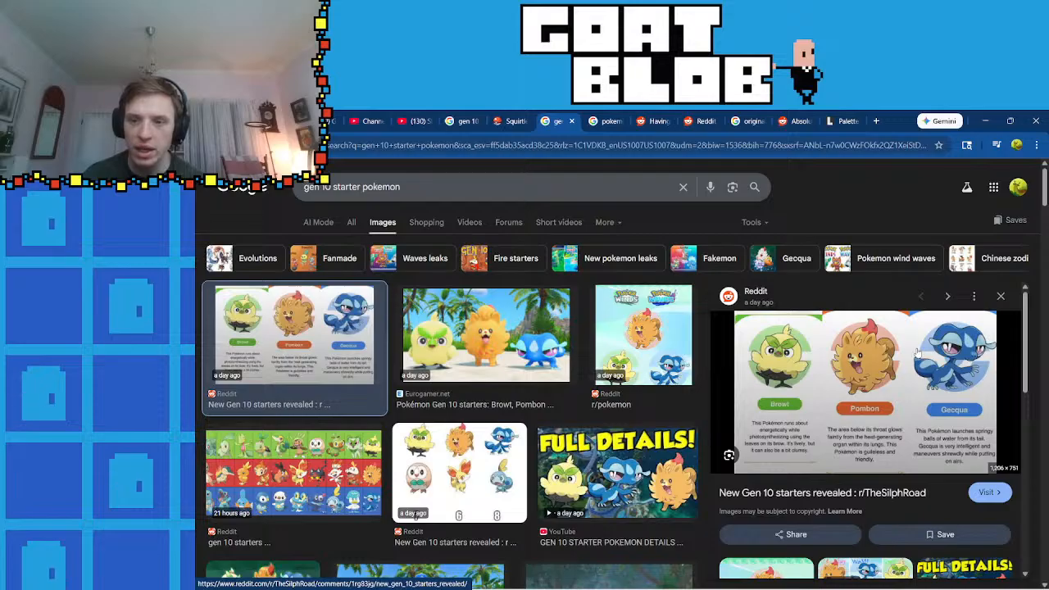
click(827, 576)
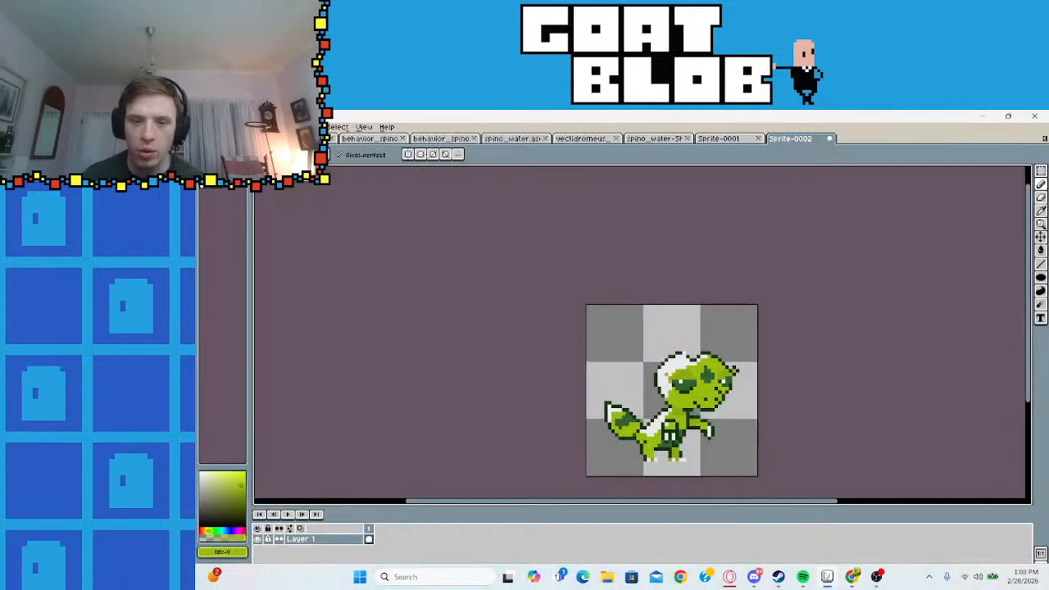
- Try to draw bright green pixels along the edge of the off-white stripe on the dinosaur's back, and undo them
scroll(640, 414, up, 8)
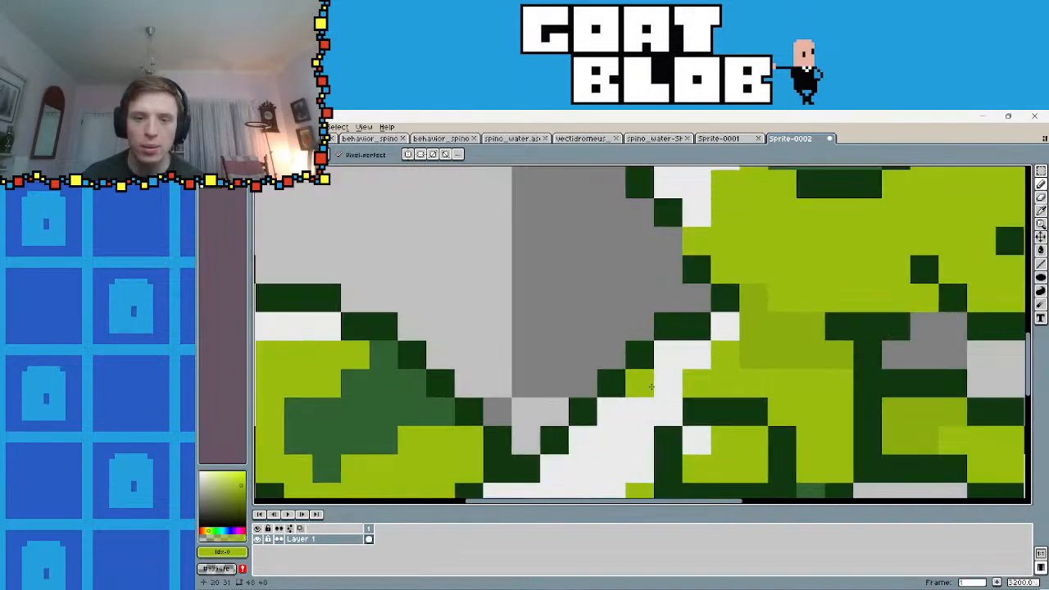
mouse_move(641, 383)
mouse_down()
mouse_move(639, 405)
mouse_move(613, 411)
mouse_up()
mouse_move(600, 470)
mouse_down()
mouse_move(615, 384)
mouse_move(587, 382)
mouse_up()
scroll(715, 410, down, 4)
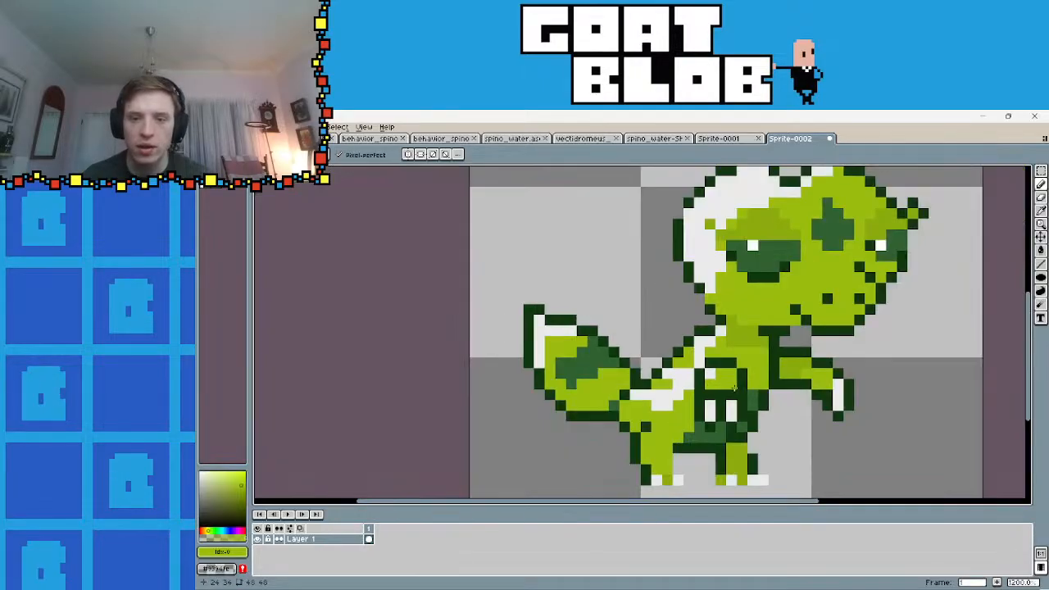
scroll(729, 410, up, 4)
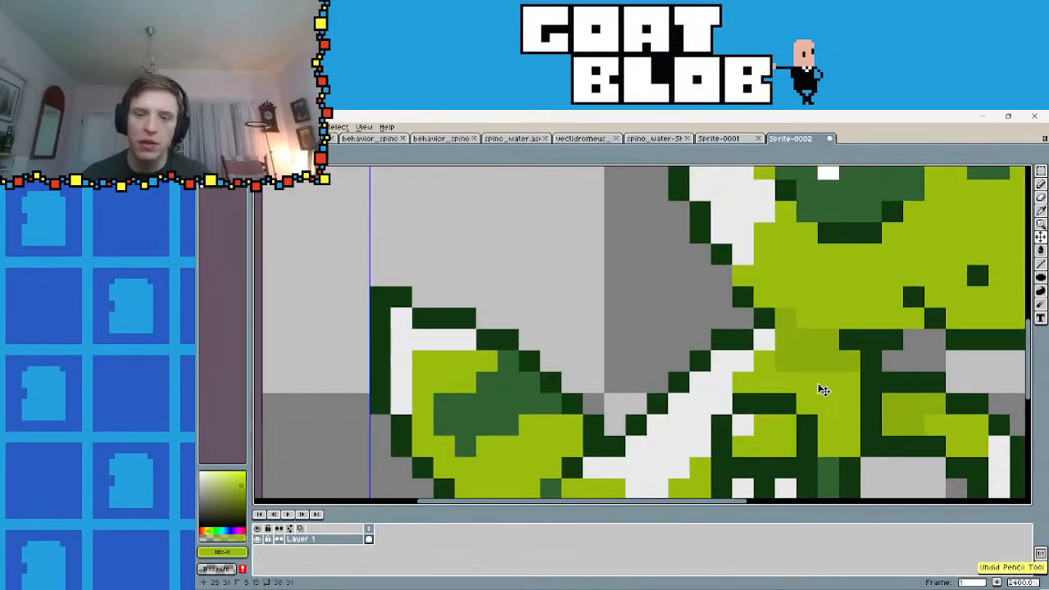
scroll(820, 391, down, 4)
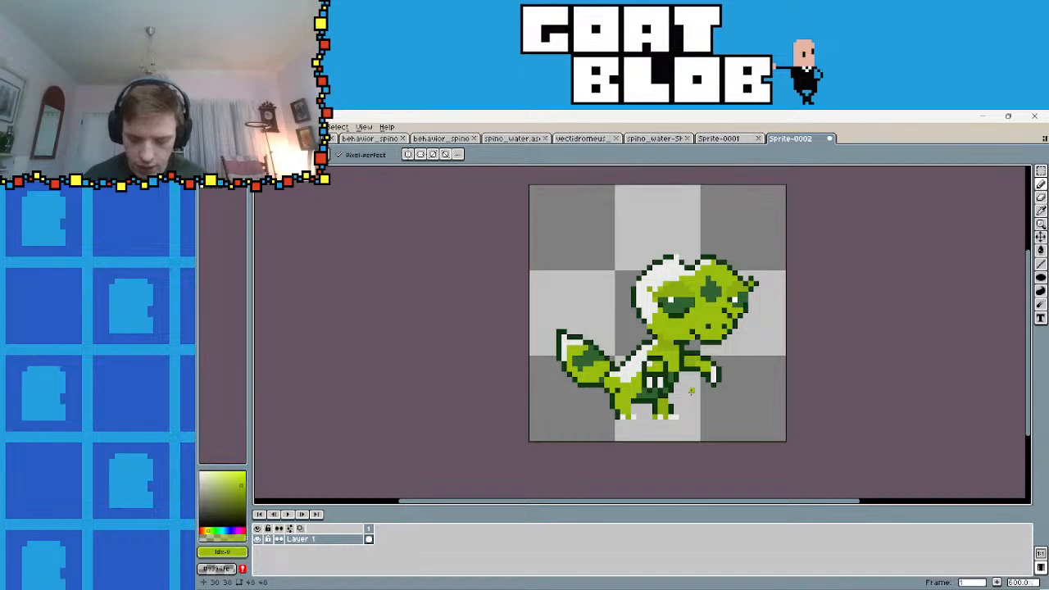
- Compare the dinosaur with the gen 10 starter images in the browser, and return to the sprite in Aseprite
scroll(707, 241, up, 1)
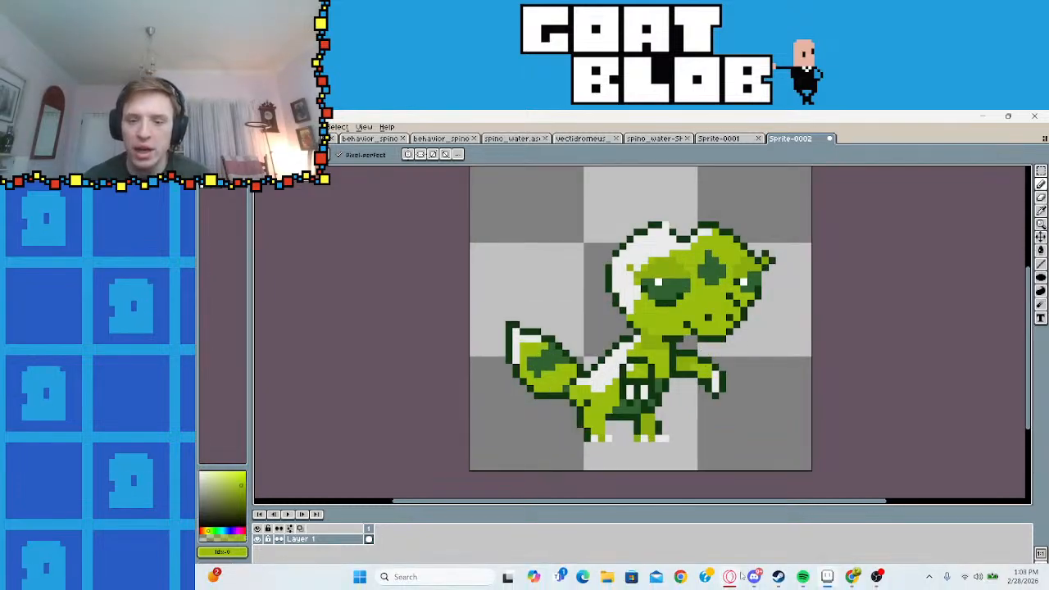
click(827, 576)
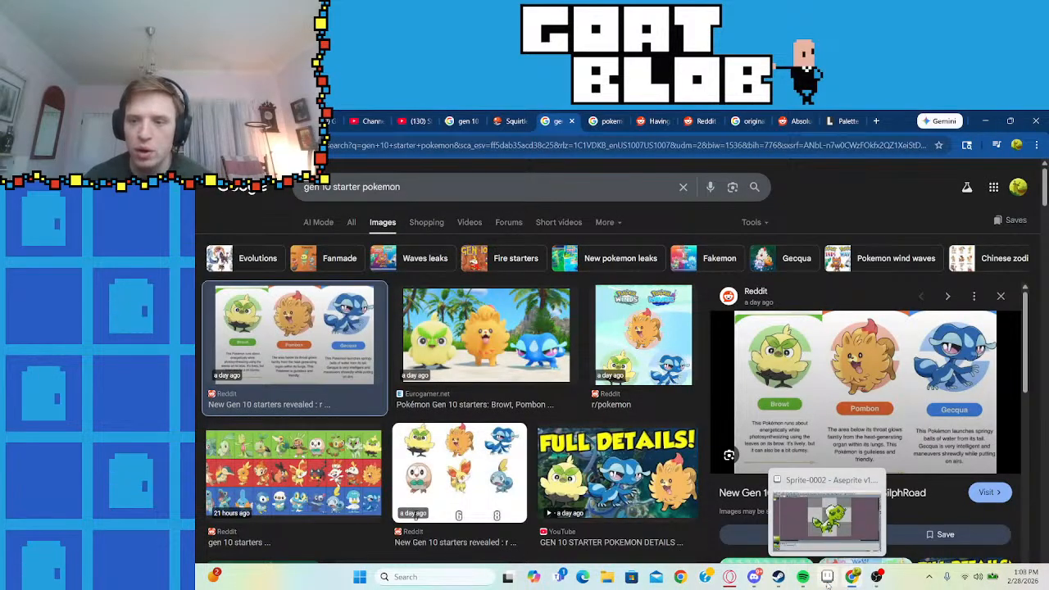
click(828, 577)
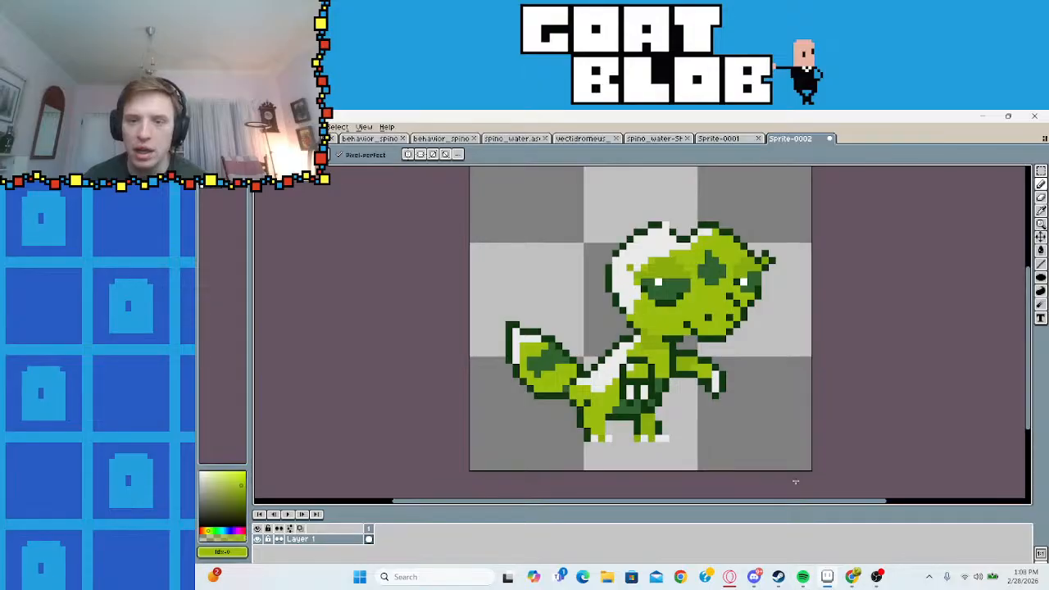
- Draw a small diagonal off-white highlight on the dinosaur's snout, below the forehead mark and above the nostril
scroll(641, 282, up, 4)
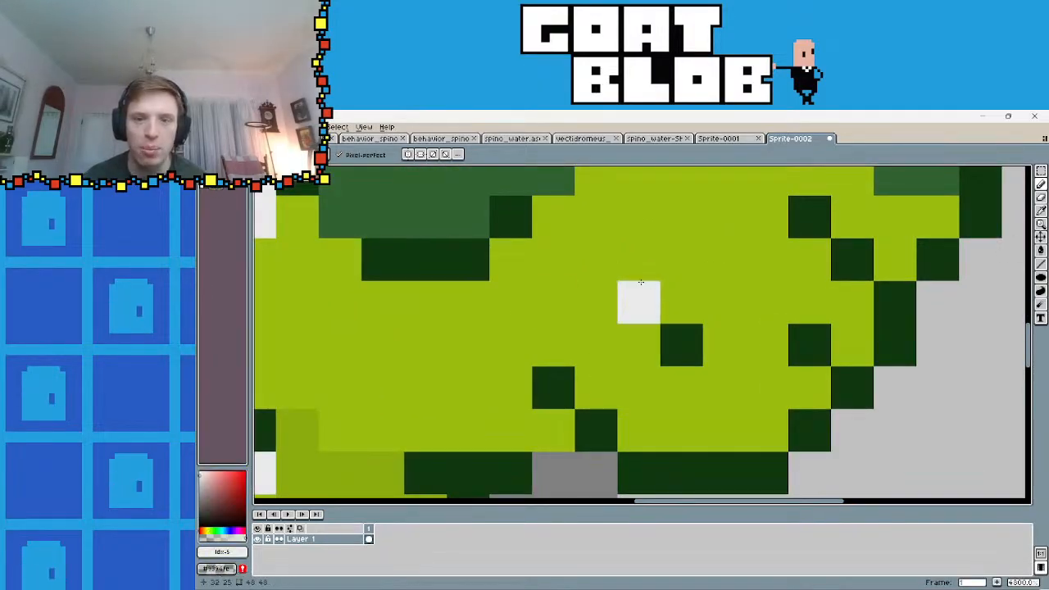
click(639, 259)
click(681, 217)
scroll(768, 361, down, 4)
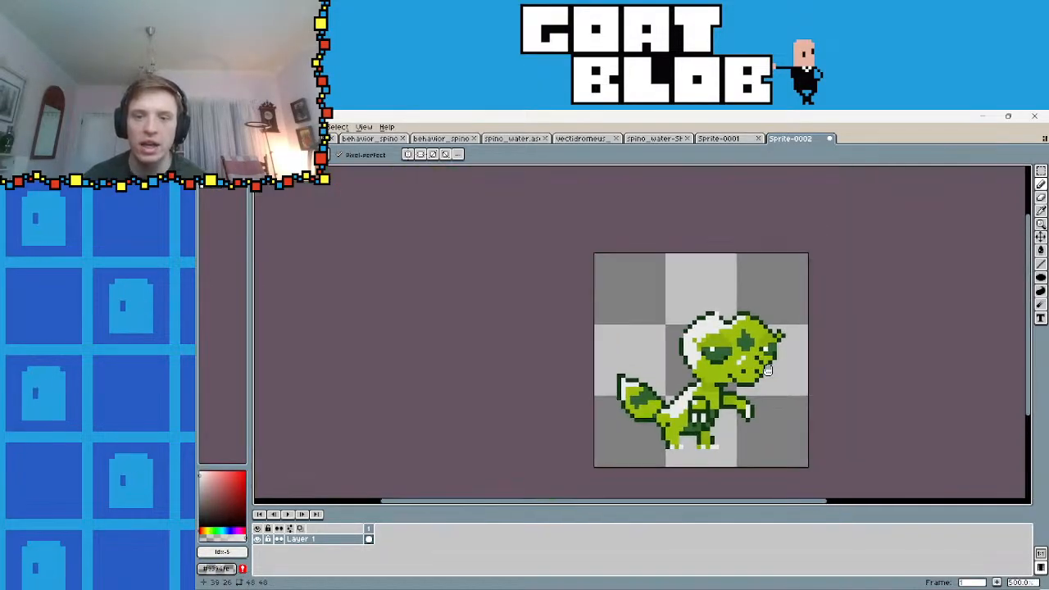
scroll(767, 370, up, 4)
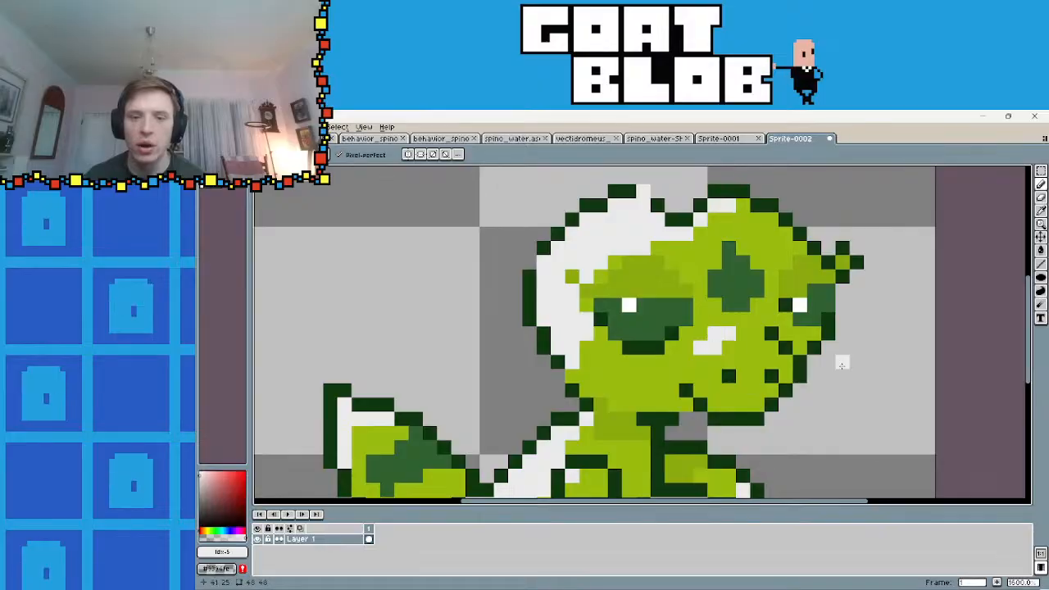
scroll(841, 364, down, 5)
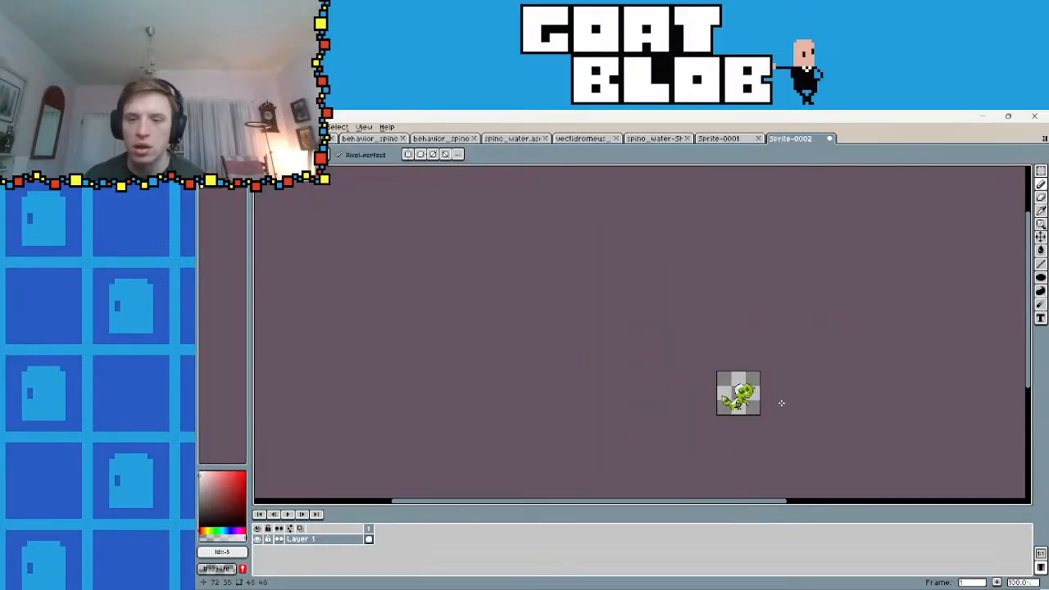
scroll(753, 395, up, 3)
scroll(721, 422, up, 1)
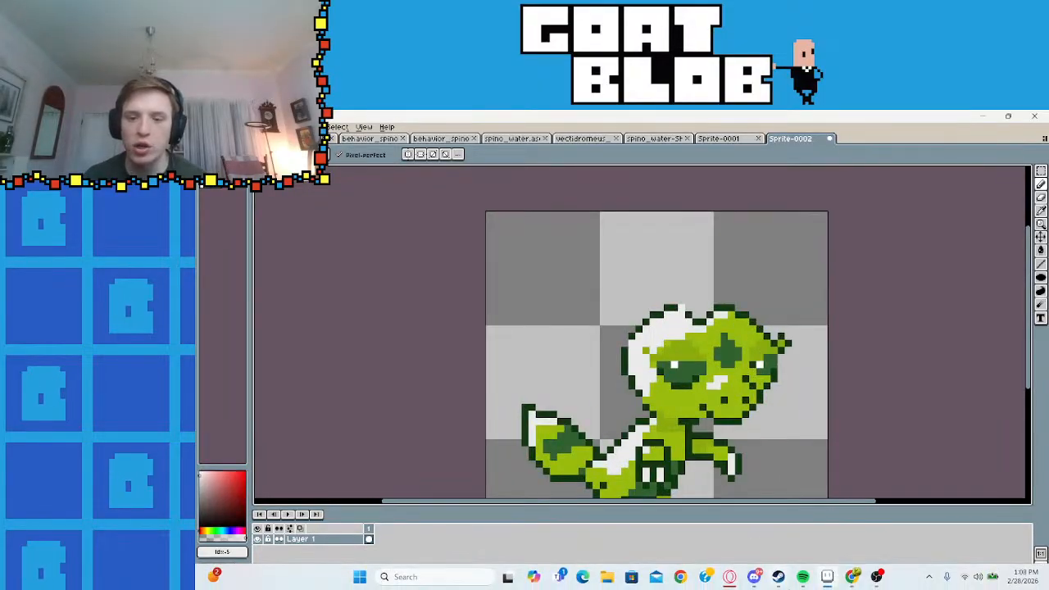
- View the gen 10 starter images in the browser again, and return to Aseprite to check the dinosaur's face at different sizes
click(857, 582)
mouse_move(827, 580)
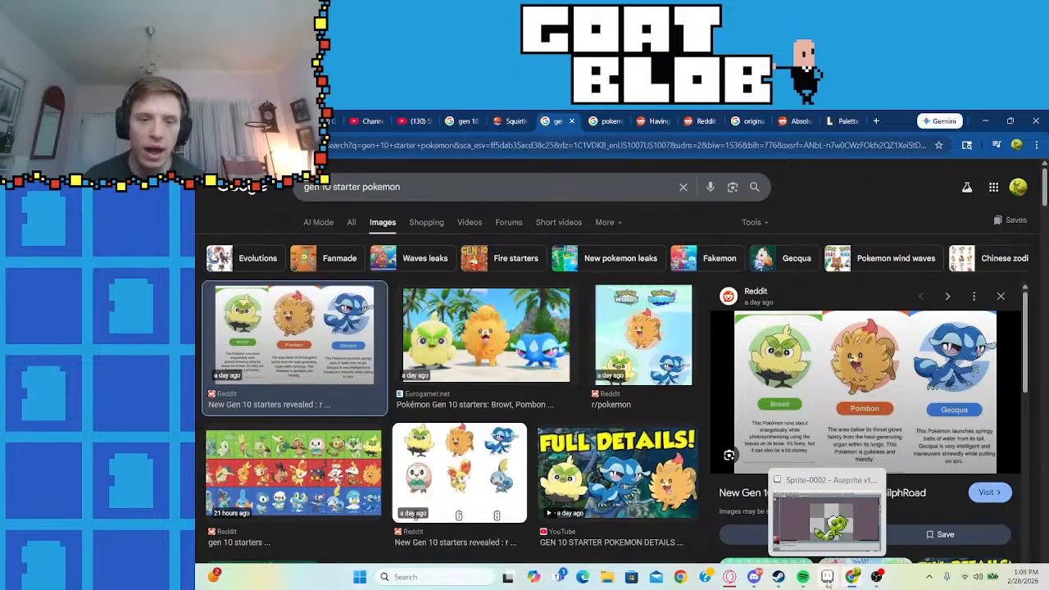
click(828, 580)
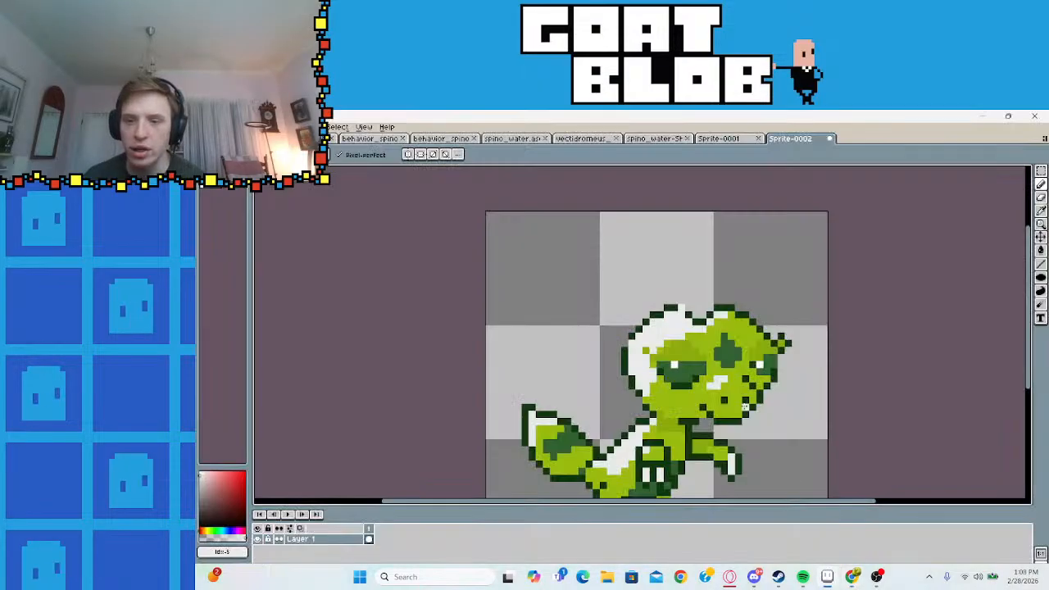
scroll(782, 404, down, 3)
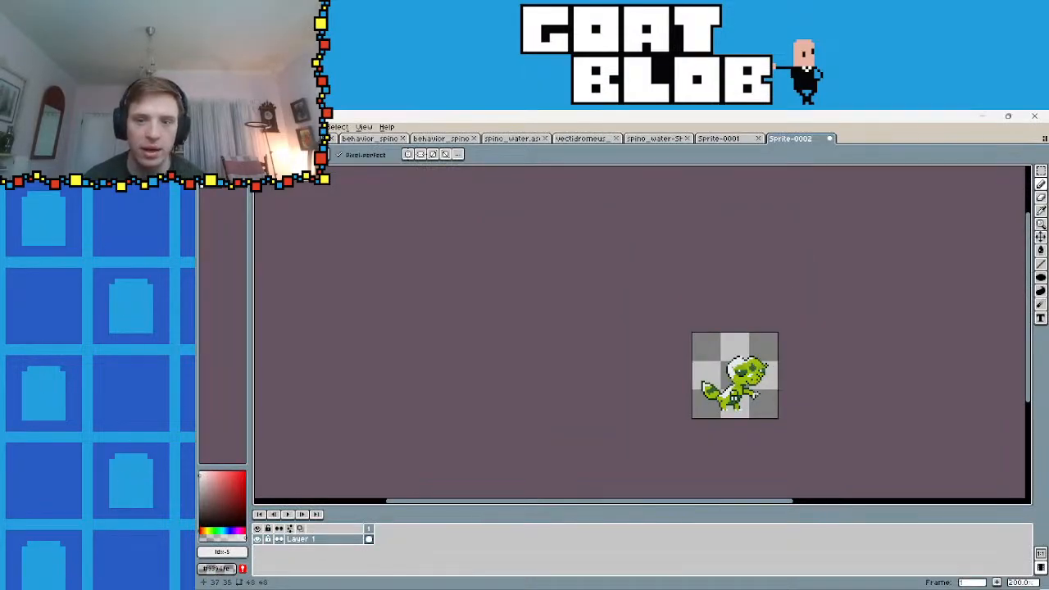
scroll(809, 401, up, 3)
scroll(791, 392, up, 3)
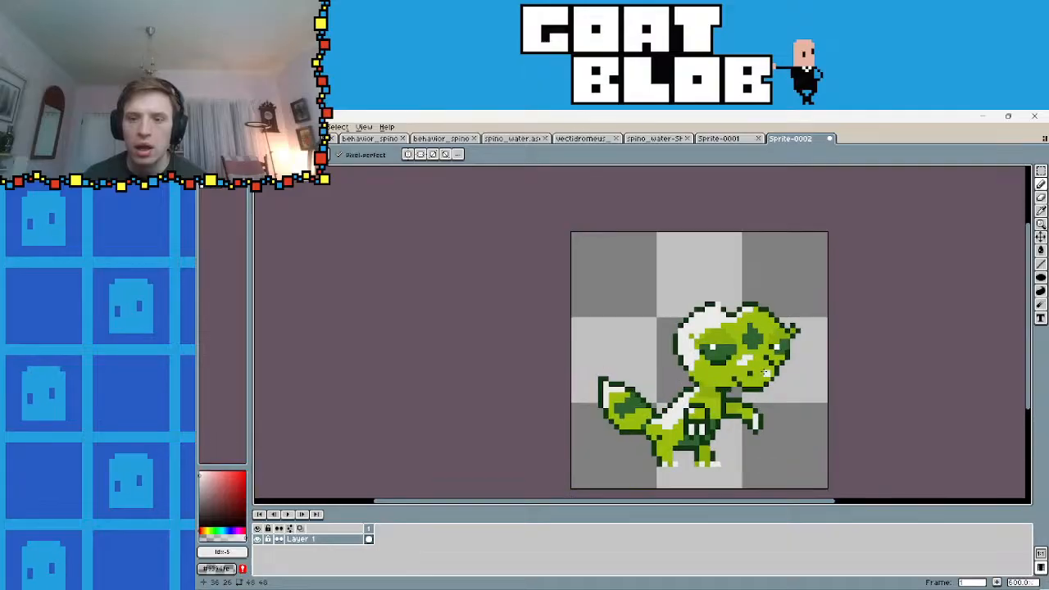
- Select the 3×3-pixel block at the muzzle's front edge below the far eye and move it down one pixel
click(1041, 170)
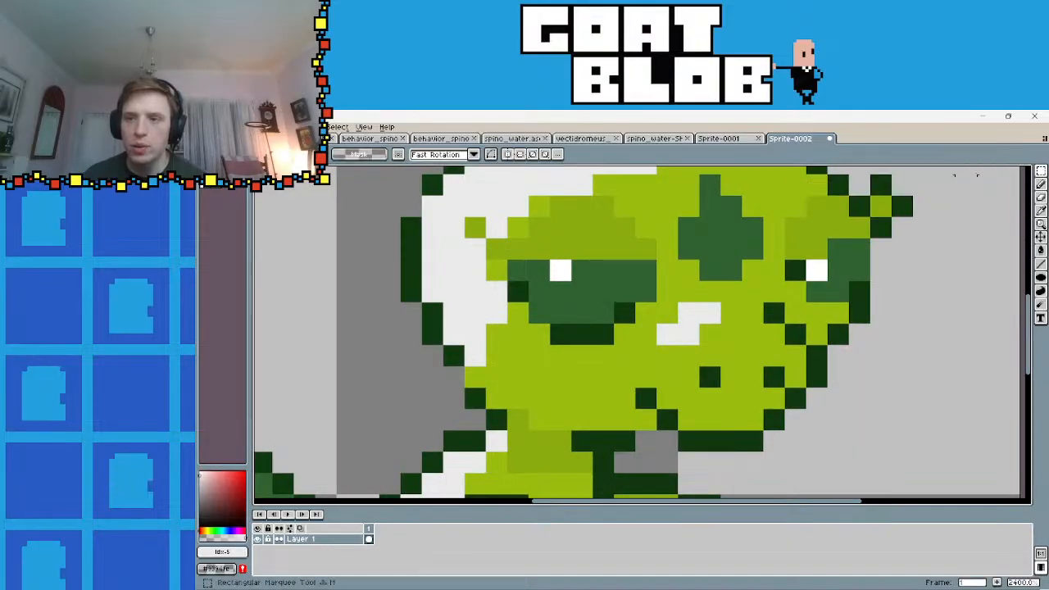
drag(764, 302, 828, 368)
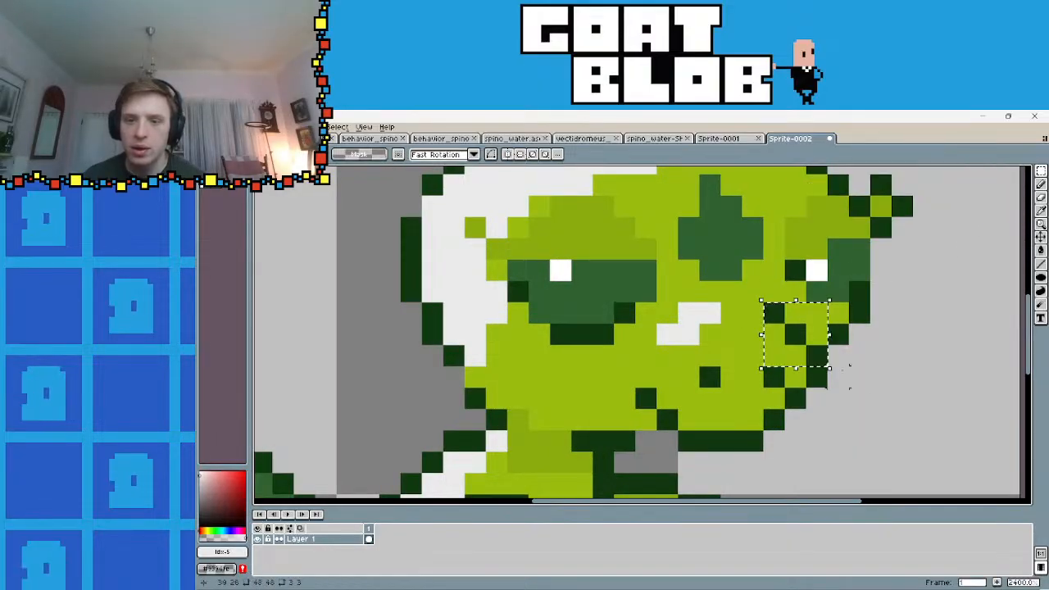
key(Down)
key(Up)
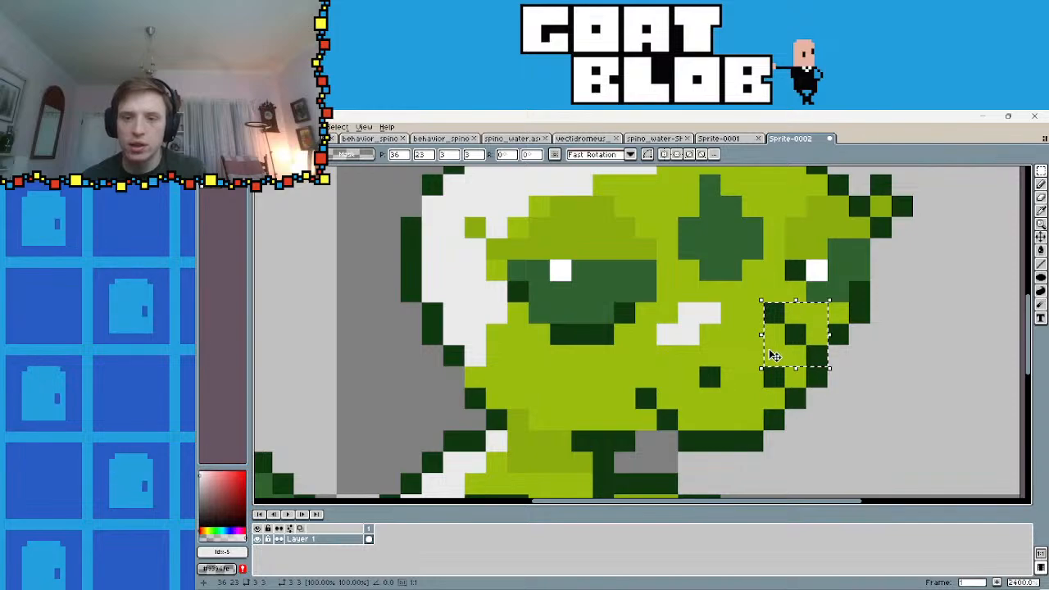
key(Down)
scroll(901, 399, down, 4)
click(913, 402)
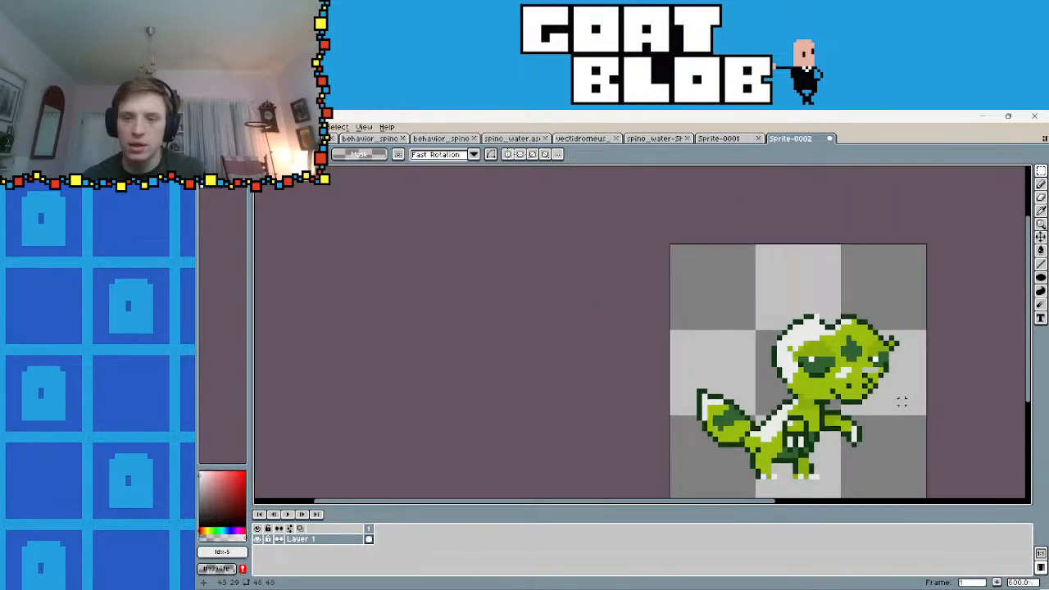
- Select the small group of pixels along the muzzle's front outline and shift it one pixel left
scroll(885, 391, up, 6)
drag(857, 359, 859, 401)
key(Left)
click(926, 401)
scroll(907, 400, down, 5)
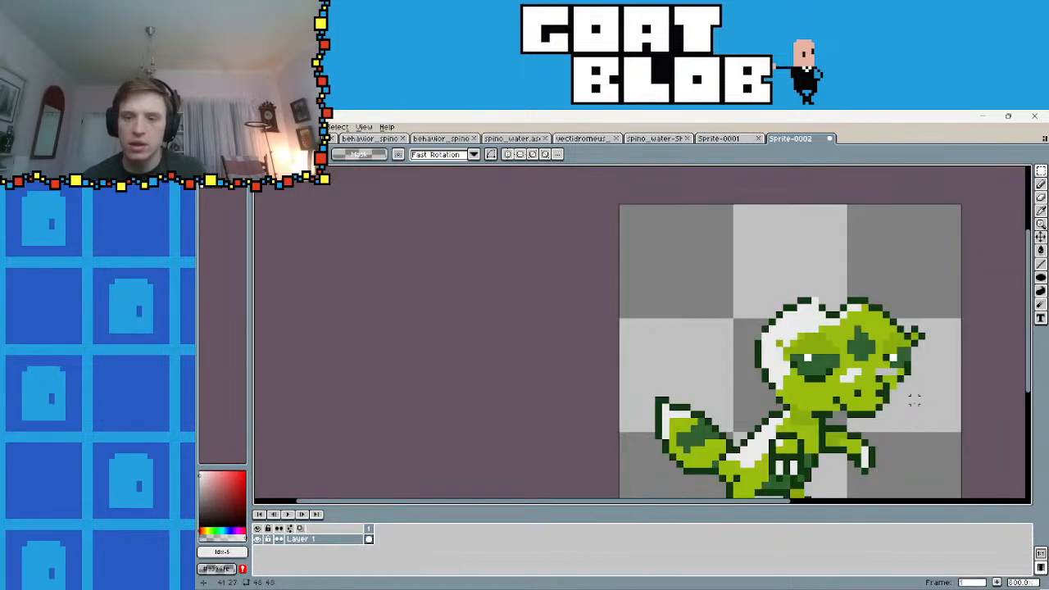
- Sample the face's bright green #9bbc0f and fill the three-pixel transparent gap below the far eye
scroll(906, 395, up, 4)
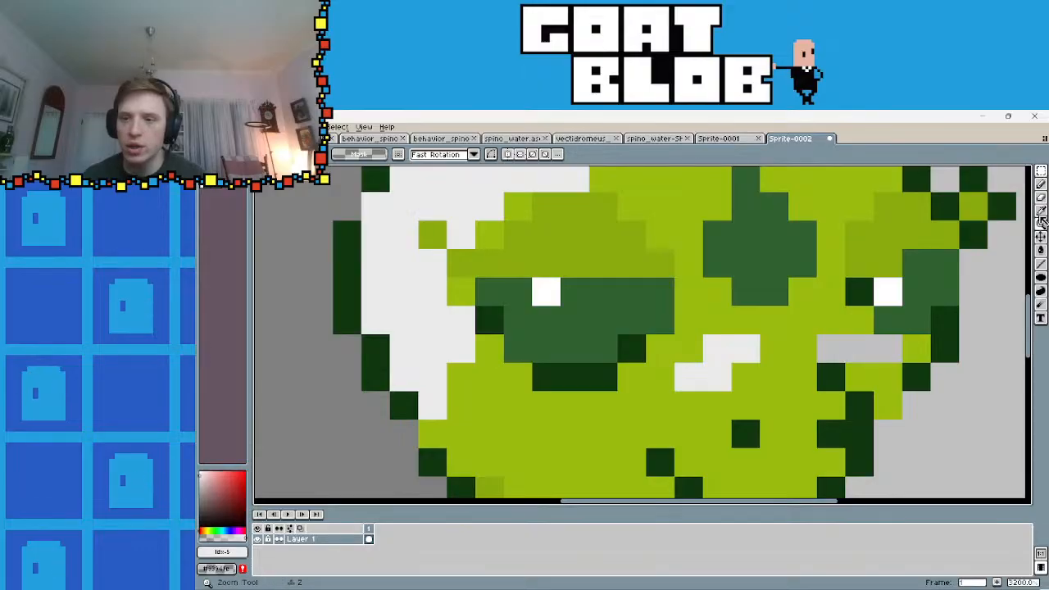
click(1041, 211)
click(916, 341)
click(1040, 185)
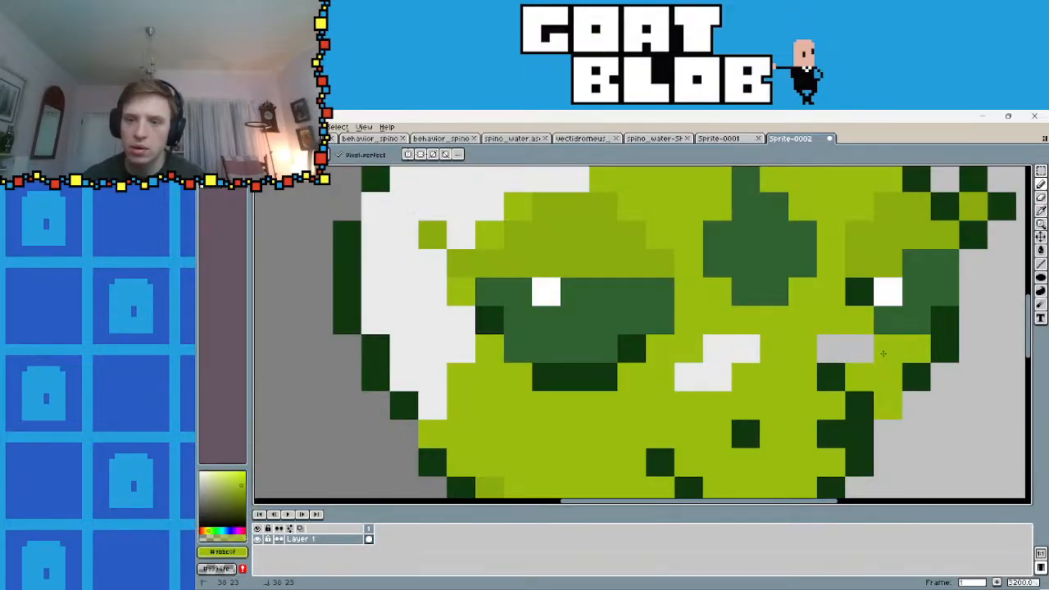
drag(882, 353, 824, 350)
scroll(904, 400, down, 8)
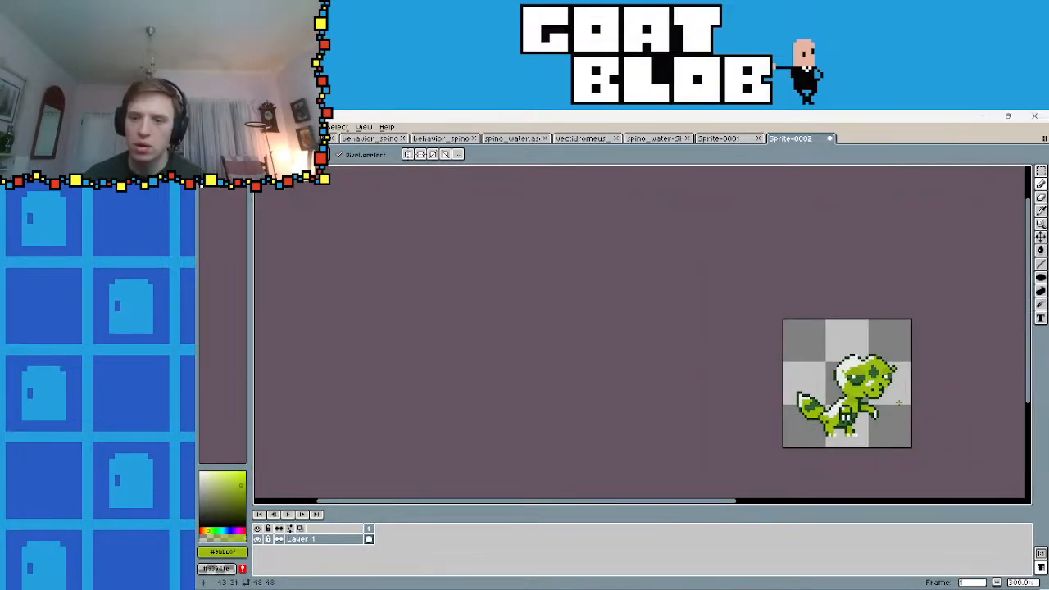
- Select the 6×3-pixel lower-jaw block below the nostril and try shifting it up one pixel
scroll(899, 403, up, 8)
click(1040, 171)
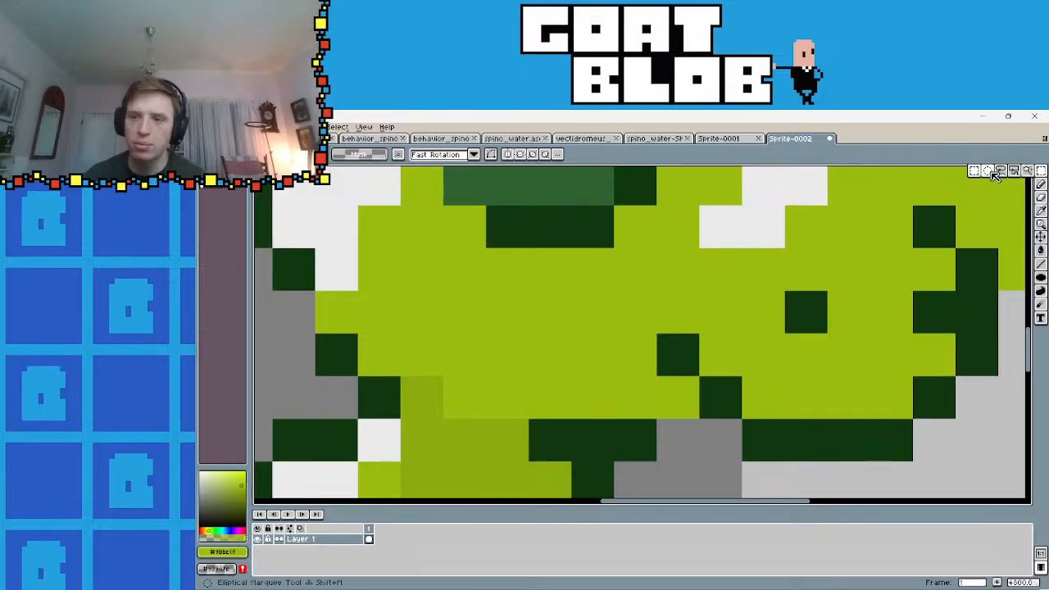
drag(696, 376, 893, 443)
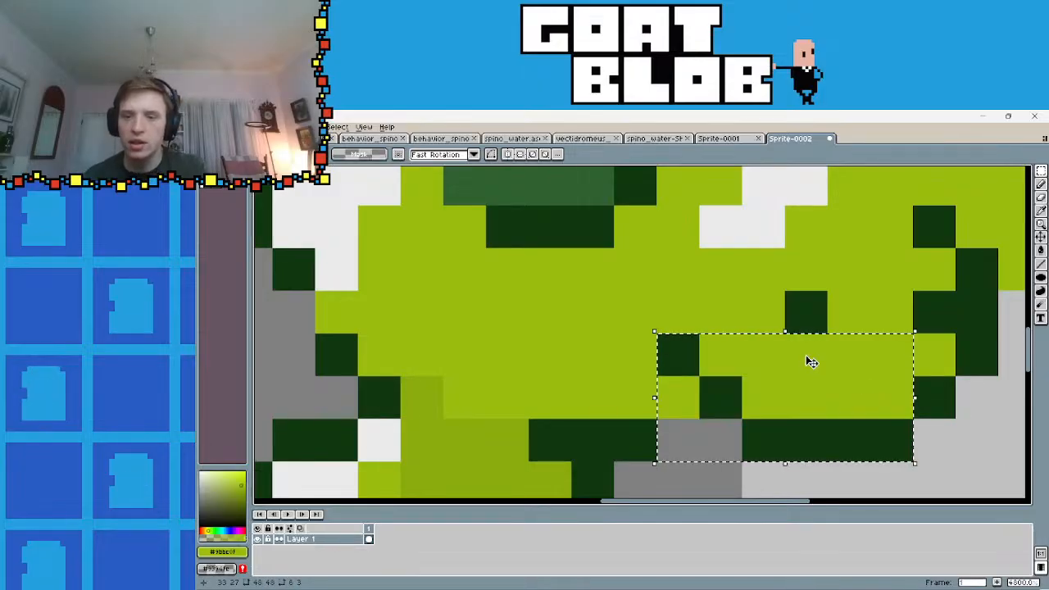
scroll(882, 397, down, 8)
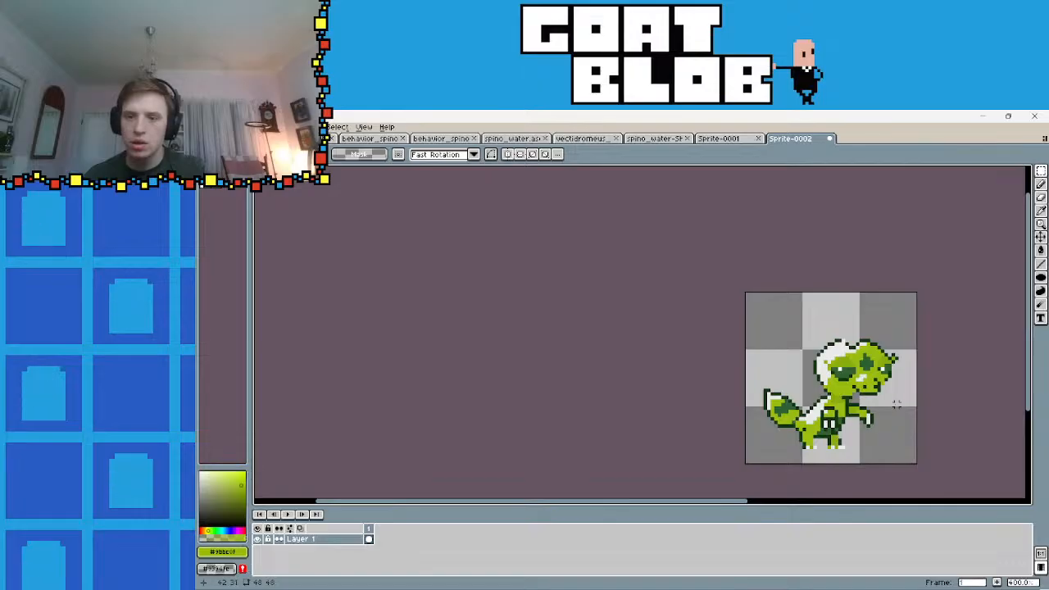
- Sample the outline's dark green #0f380f and try darkening the bright pixel at the muzzle's front edge below the far eye
scroll(897, 404, up, 10)
click(1041, 184)
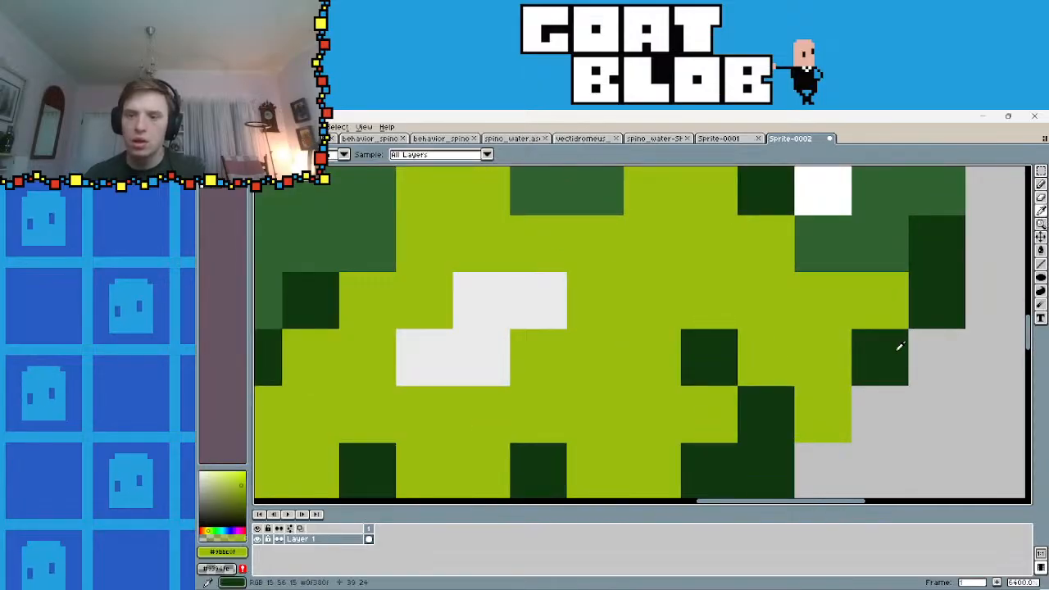
alt+click(896, 344)
click(823, 415)
click(918, 421)
scroll(914, 418, down, 5)
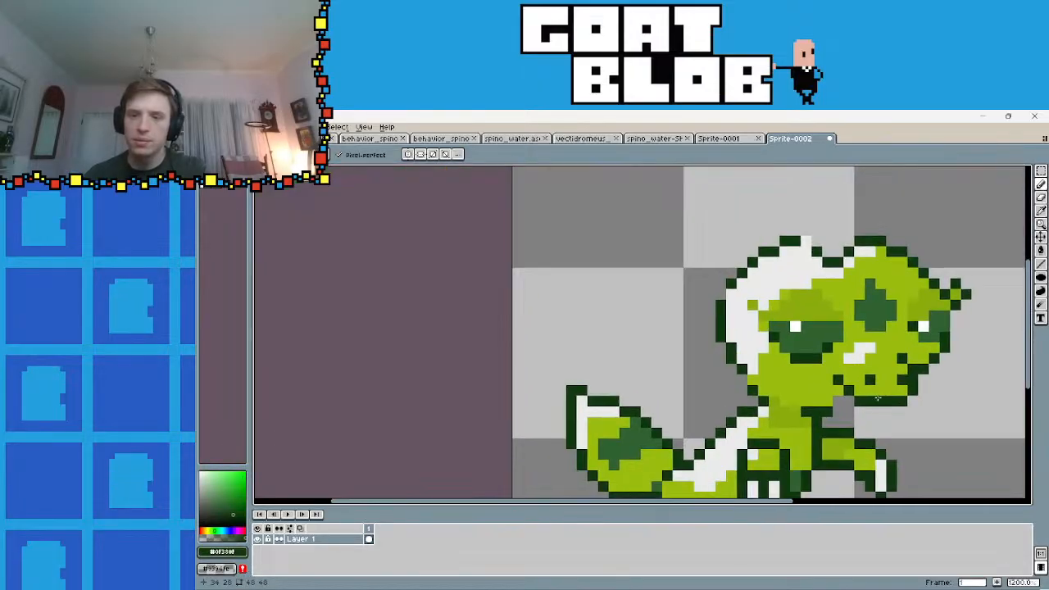
scroll(901, 405, up, 2)
scroll(894, 395, down, 4)
scroll(894, 396, up, 10)
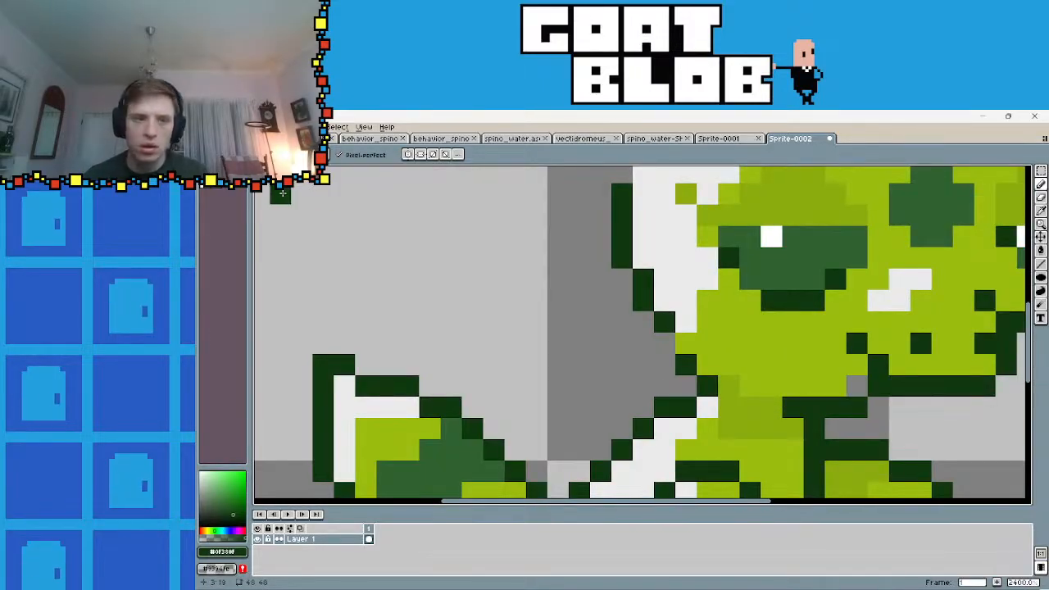
- Switch to the bright green, check the face at different sizes, and undo the recent jaw and muzzle edits
click(205, 178)
scroll(848, 387, down, 6)
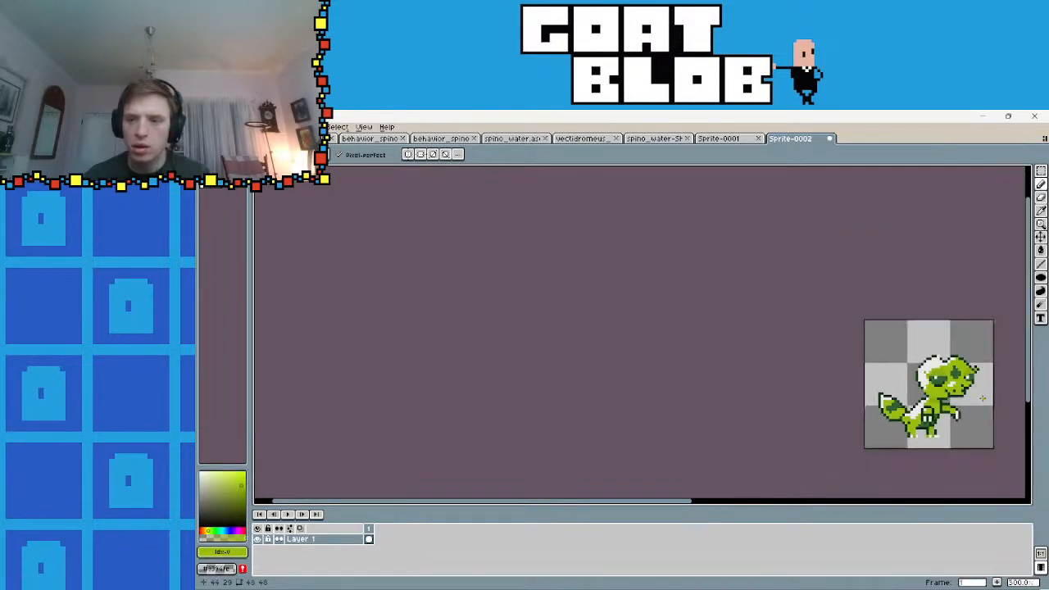
scroll(820, 390, up, 5)
scroll(809, 391, down, 6)
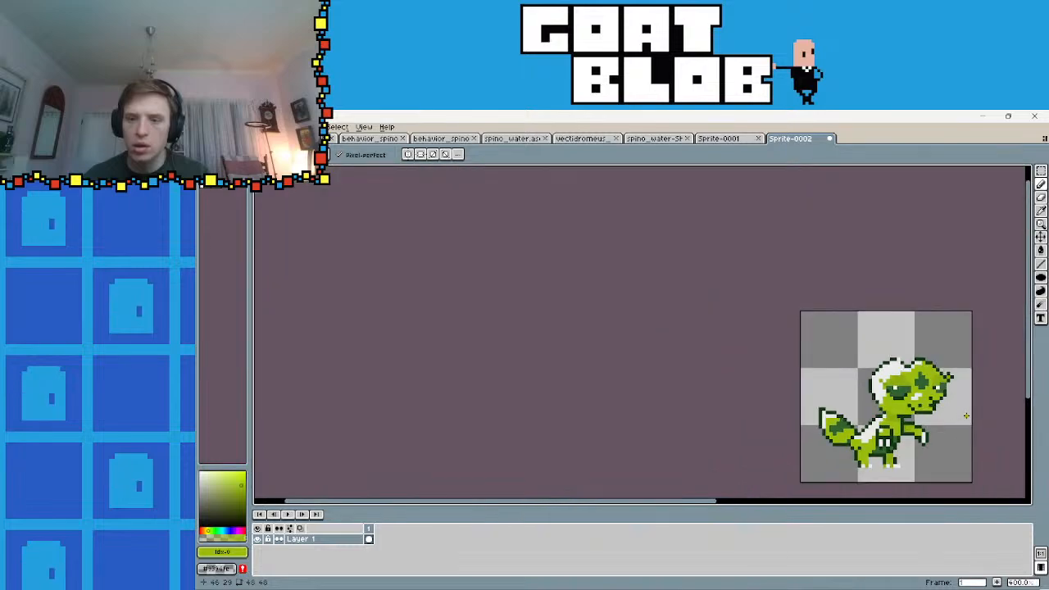
scroll(789, 416, up, 2)
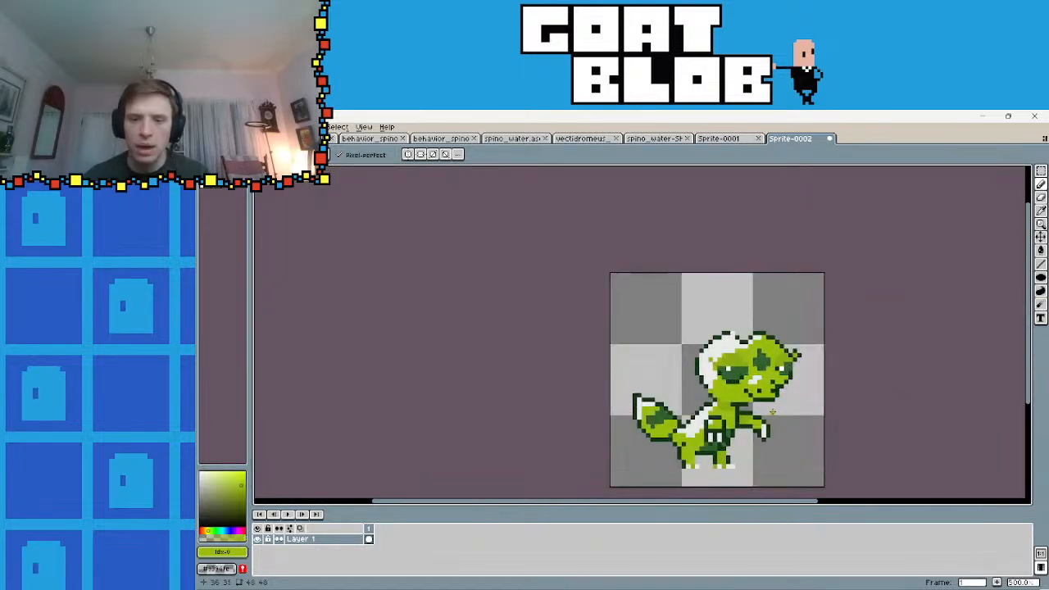
key(ctrl+z)
key(ctrl+z)
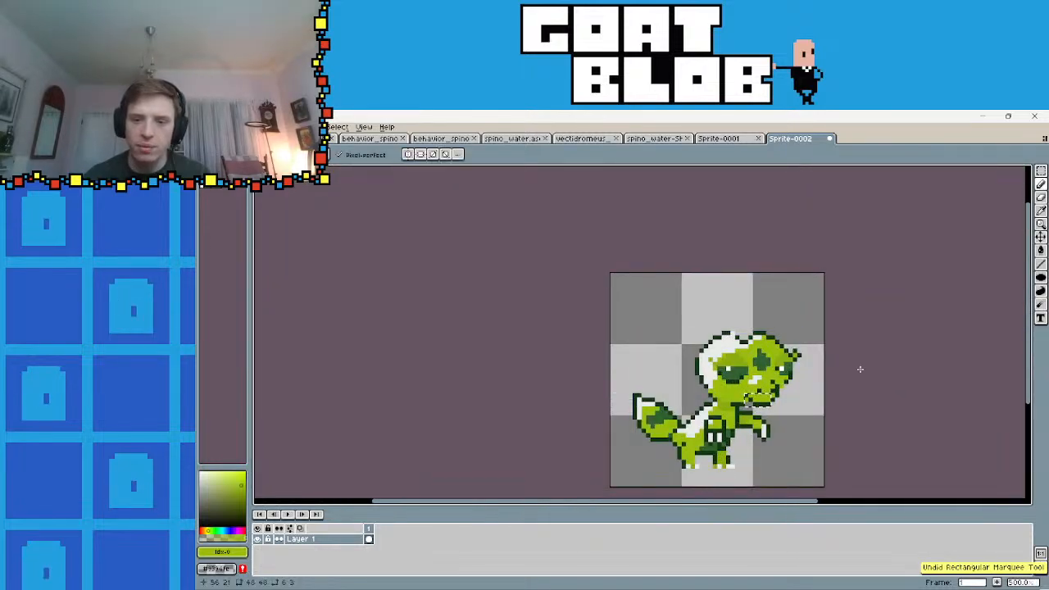
- Sample the dark green #0f380f from the face outline and redraw the muzzle's front edge below the far eye with the Pencil
click(1040, 170)
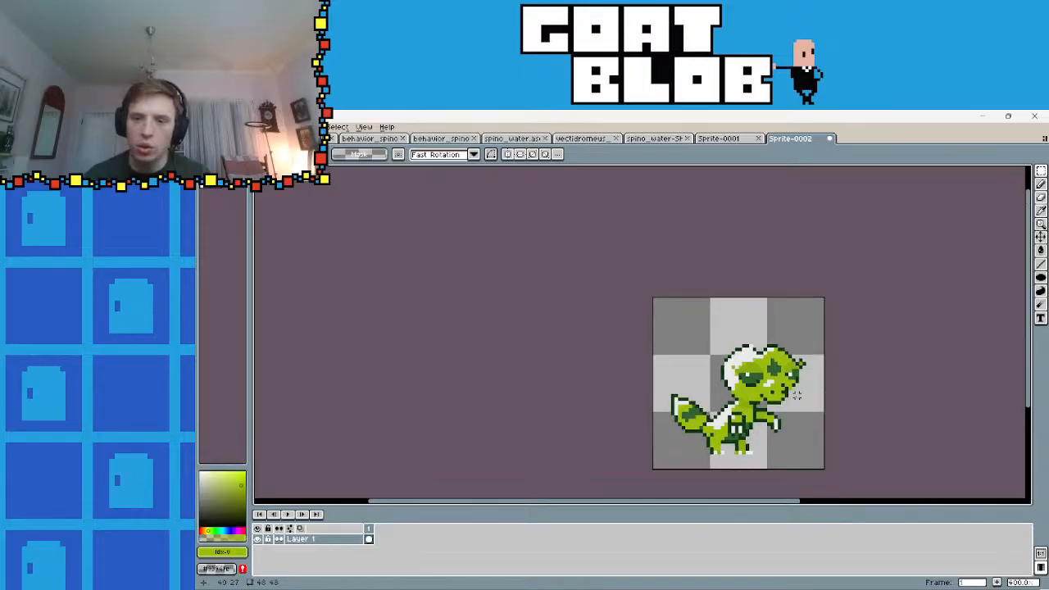
scroll(793, 395, up, 4)
click(1041, 210)
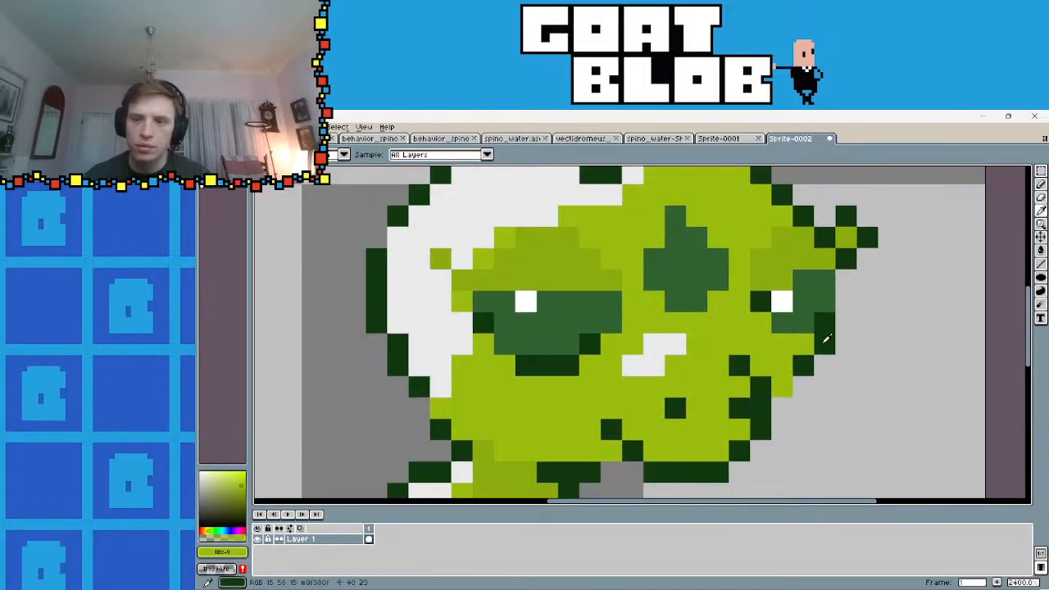
click(828, 339)
click(1040, 185)
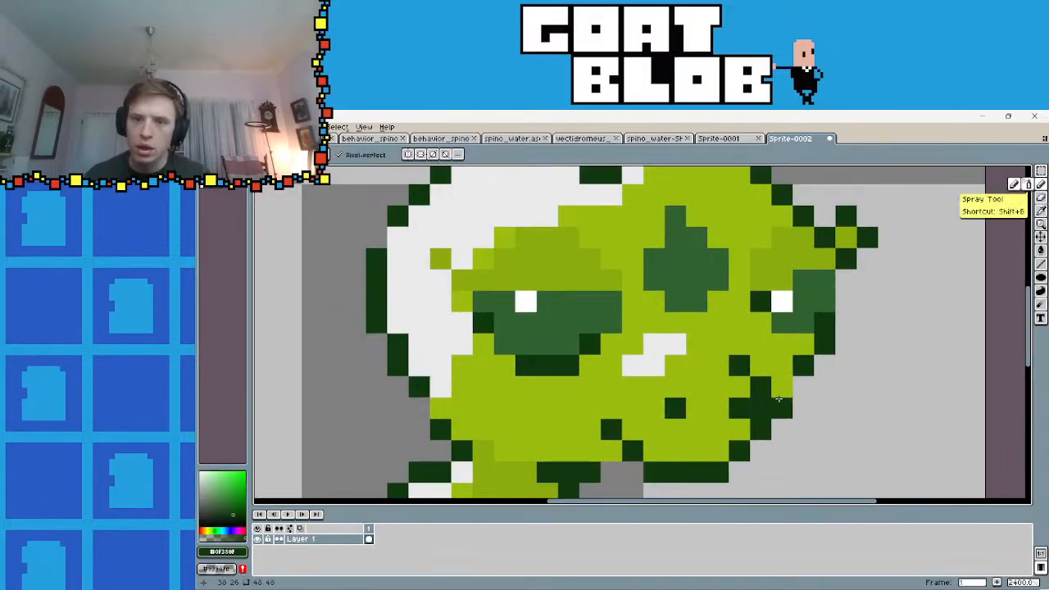
scroll(832, 409, down, 5)
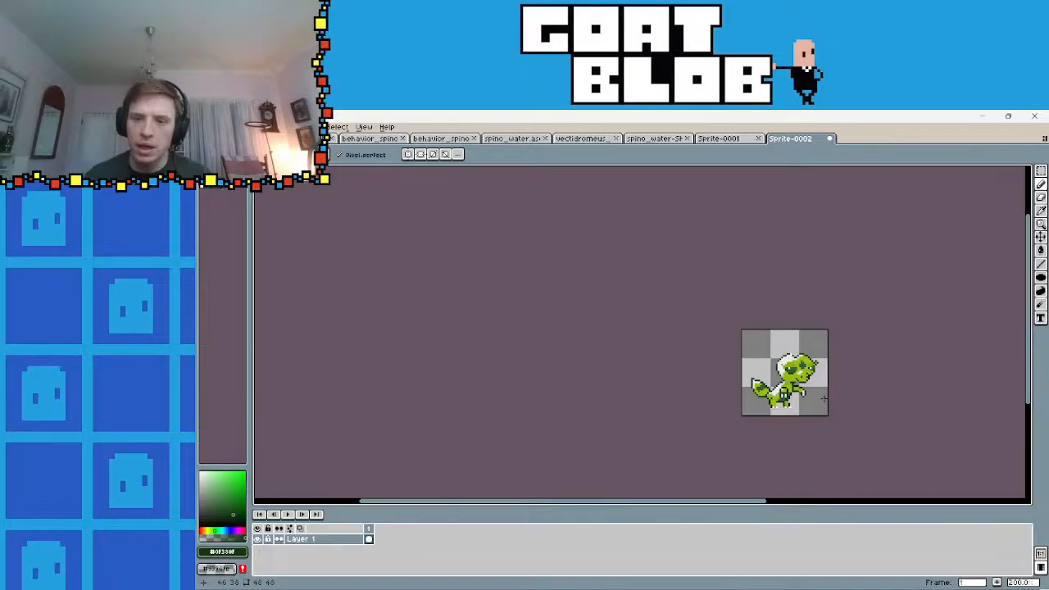
scroll(823, 399, up, 2)
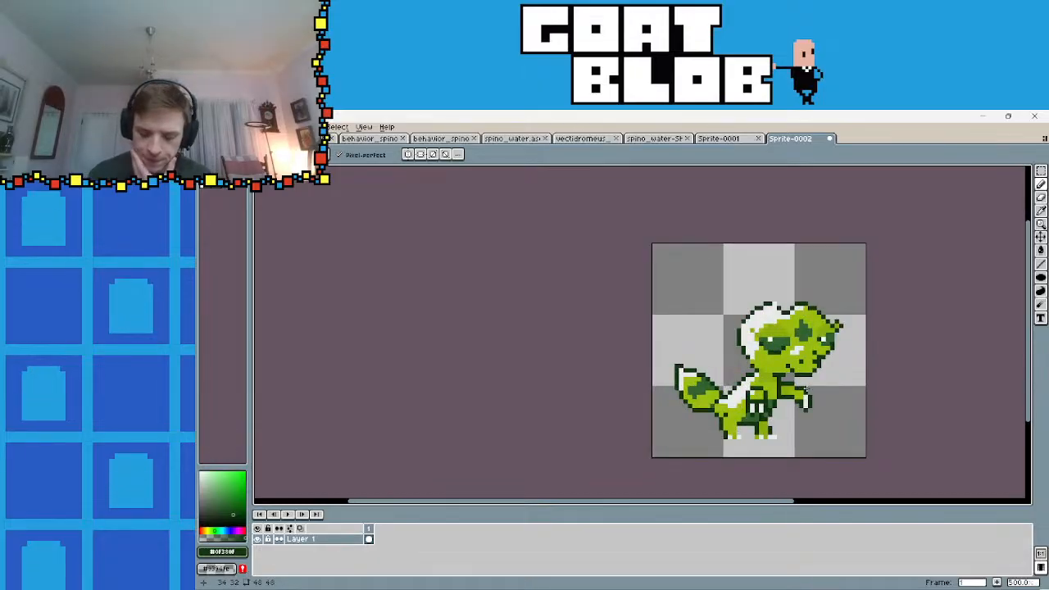
scroll(802, 364, up, 2)
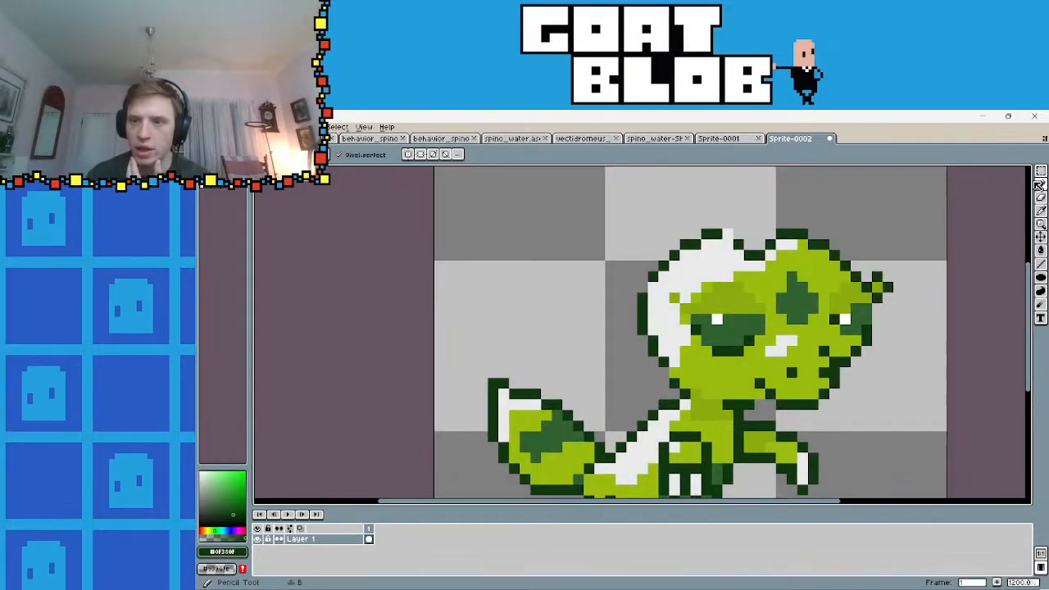
- Select the mouth corner and chin pixels below the nostril and try moving them one pixel right
click(1041, 171)
scroll(791, 390, up, 2)
mouse_move(659, 353)
mouse_down()
mouse_move(777, 442)
mouse_move(708, 426)
mouse_up()
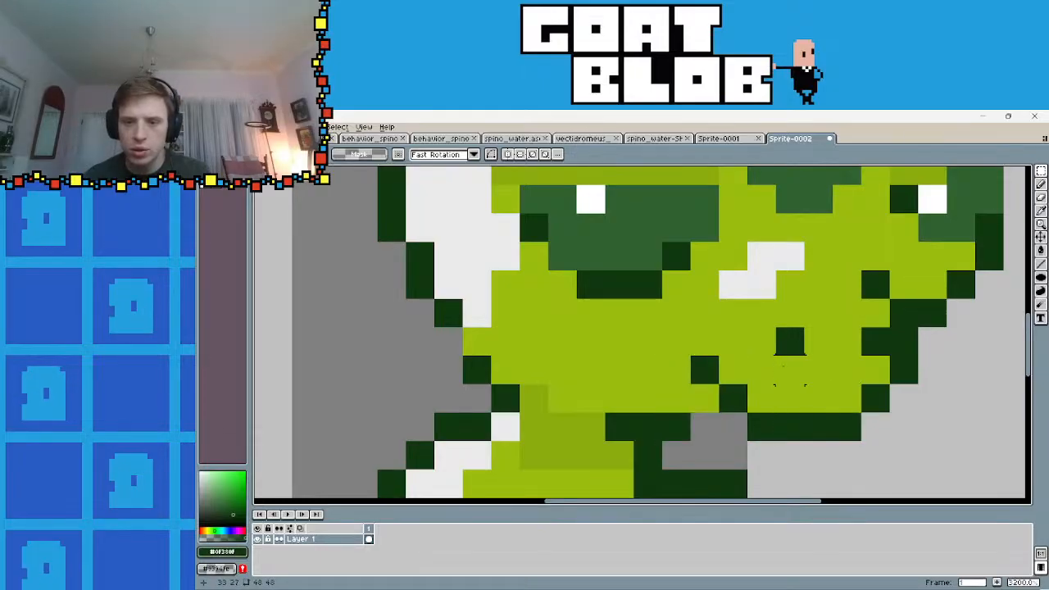
drag(790, 371, 707, 426)
key(Right)
click(918, 414)
scroll(923, 393, down, 6)
drag(924, 393, 853, 408)
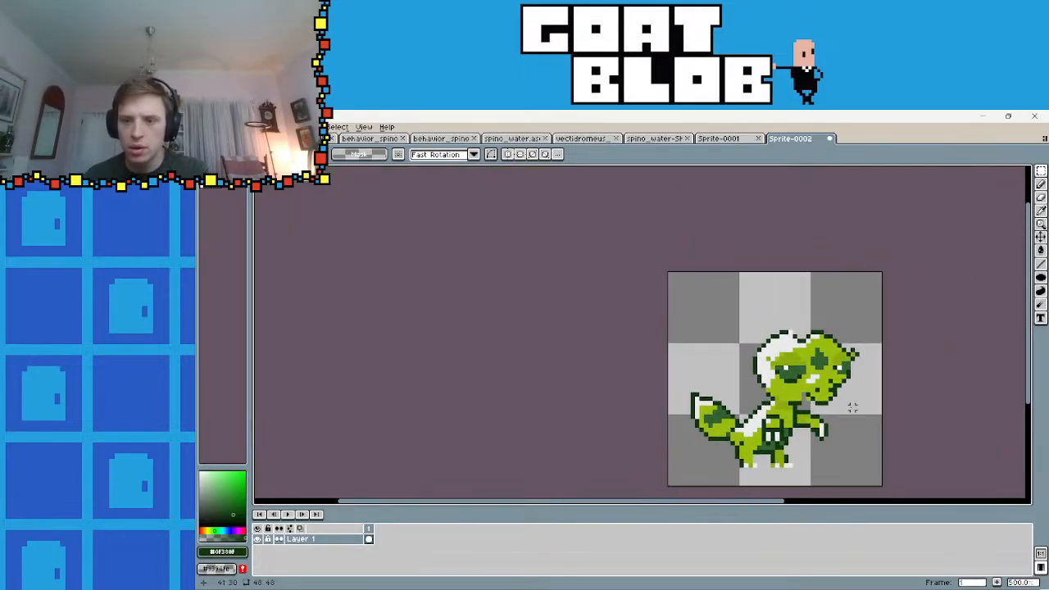
- Select the 4×4-pixel block containing the nostril, mouth corner and chin and try shifting it one pixel right
scroll(852, 408, up, 6)
drag(698, 339, 674, 414)
click(824, 409)
scroll(823, 407, down, 5)
scroll(875, 408, down, 2)
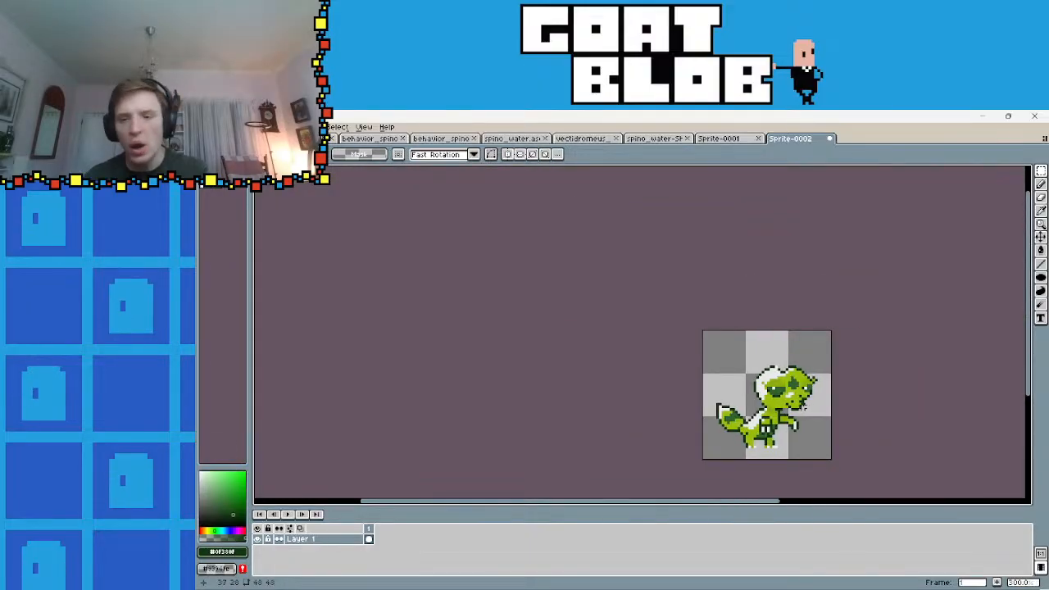
scroll(802, 406, up, 6)
drag(784, 387, 737, 433)
key(Right)
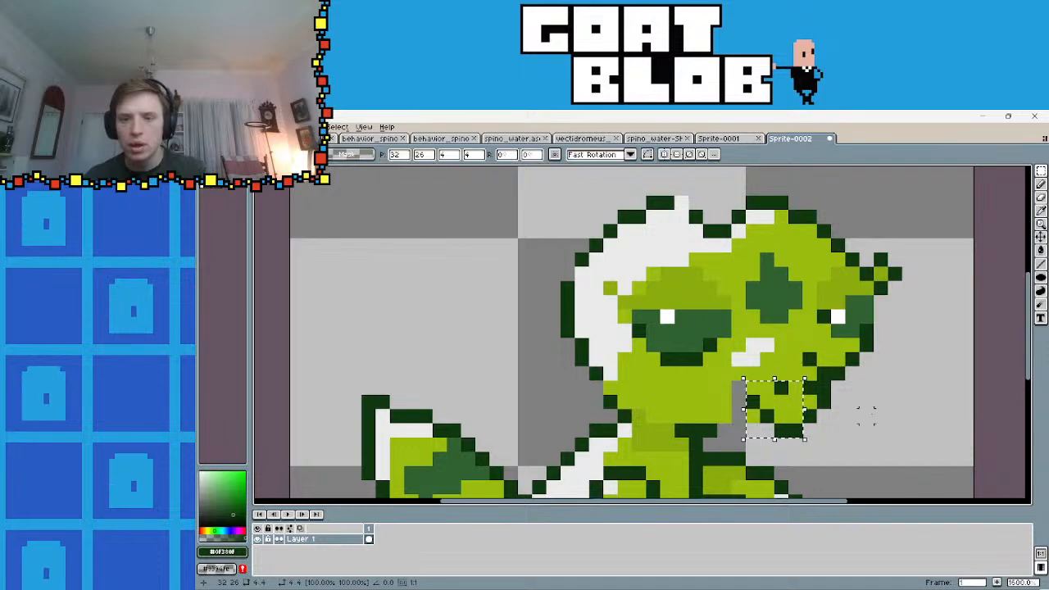
click(810, 427)
scroll(806, 427, down, 5)
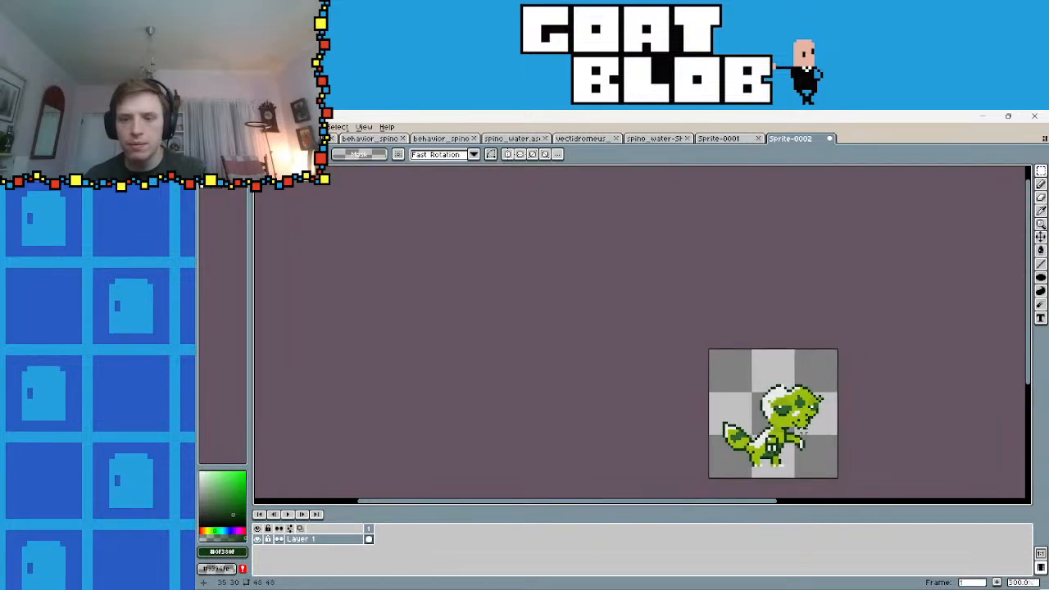
- Select a 5×3-pixel block of the lower jaw and try raising it one pixel
scroll(803, 431, up, 7)
drag(776, 416, 867, 459)
key(Up)
scroll(925, 436, down, 2)
drag(926, 435, 858, 425)
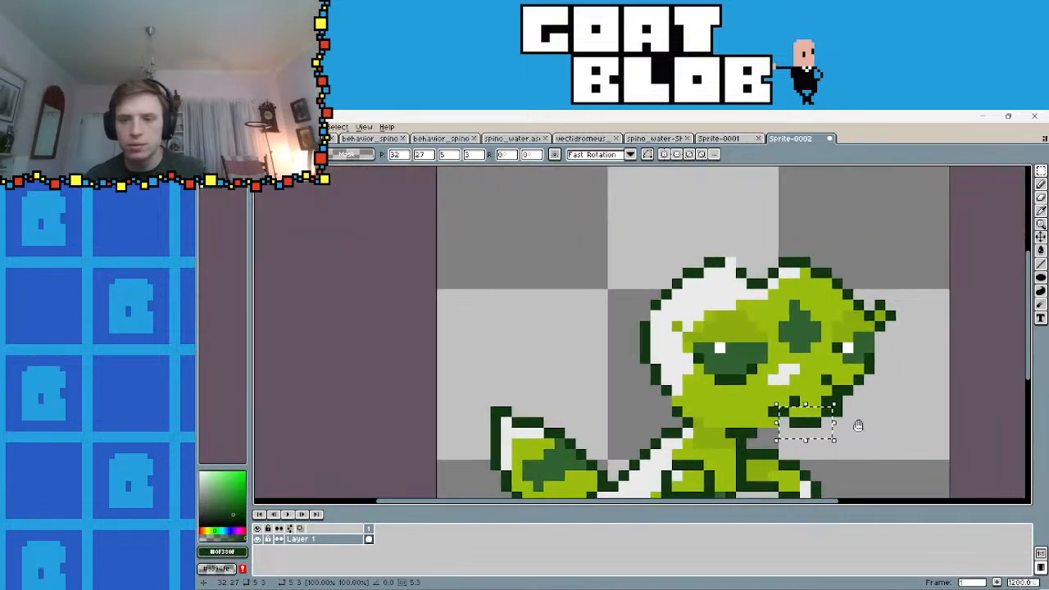
click(869, 423)
- Reselect the jaw from the mouth corner to the chin outline, try moving it up one pixel, and check the face zoomed out
scroll(758, 424, up, 7)
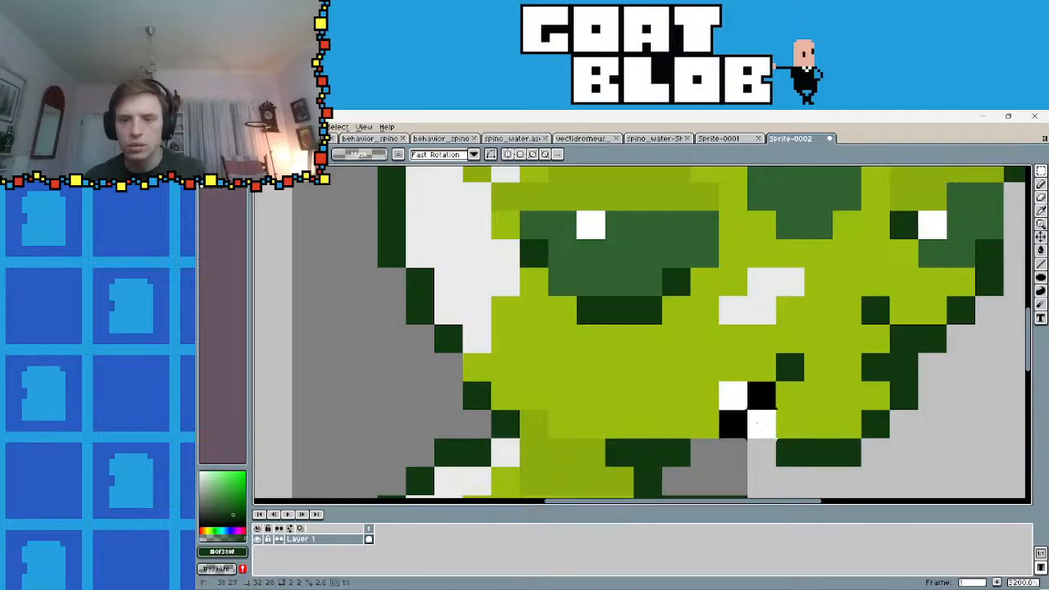
drag(758, 423, 852, 455)
key(Up)
scroll(947, 426, down, 3)
drag(945, 426, 857, 423)
click(901, 432)
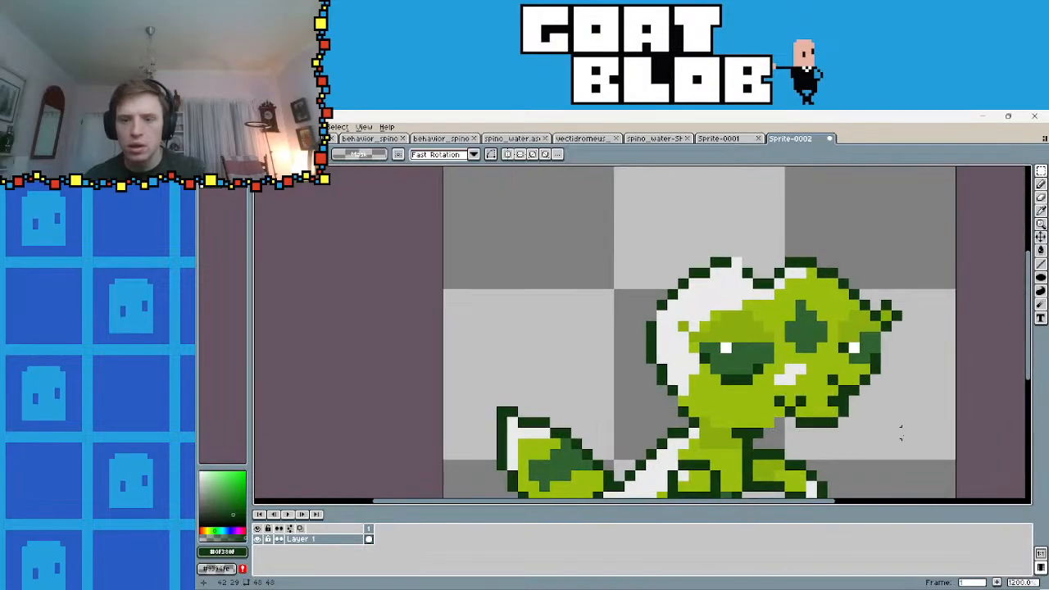
scroll(824, 423, down, 3)
scroll(826, 428, down, 2)
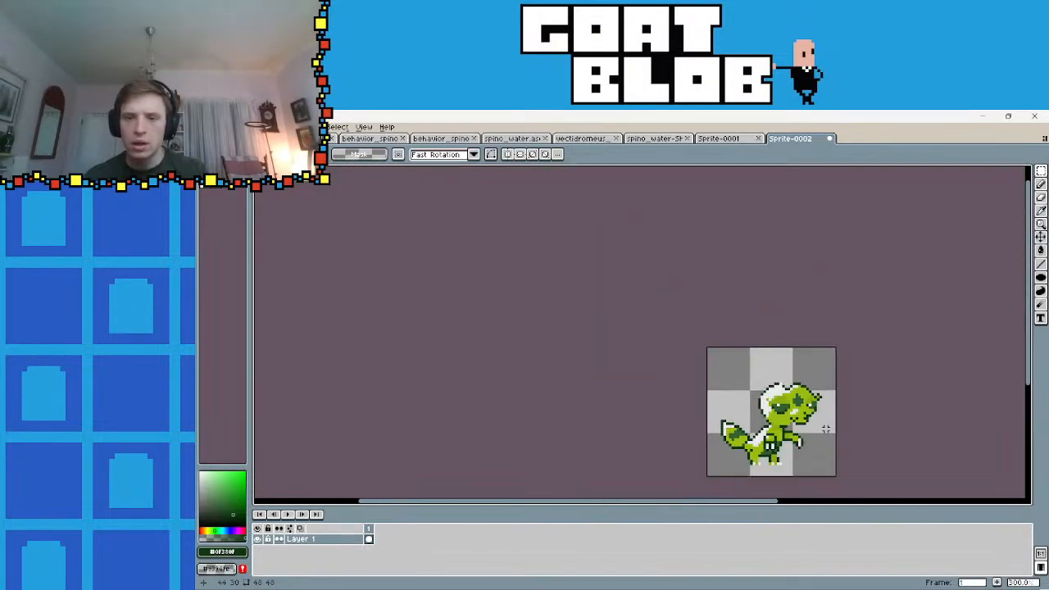
- Undo the recent mouth and lower-jaw shifts and inspect the restored muzzle
key(ctrl+z)
key(ctrl+z)
key(ctrl+z)
key(ctrl+z)
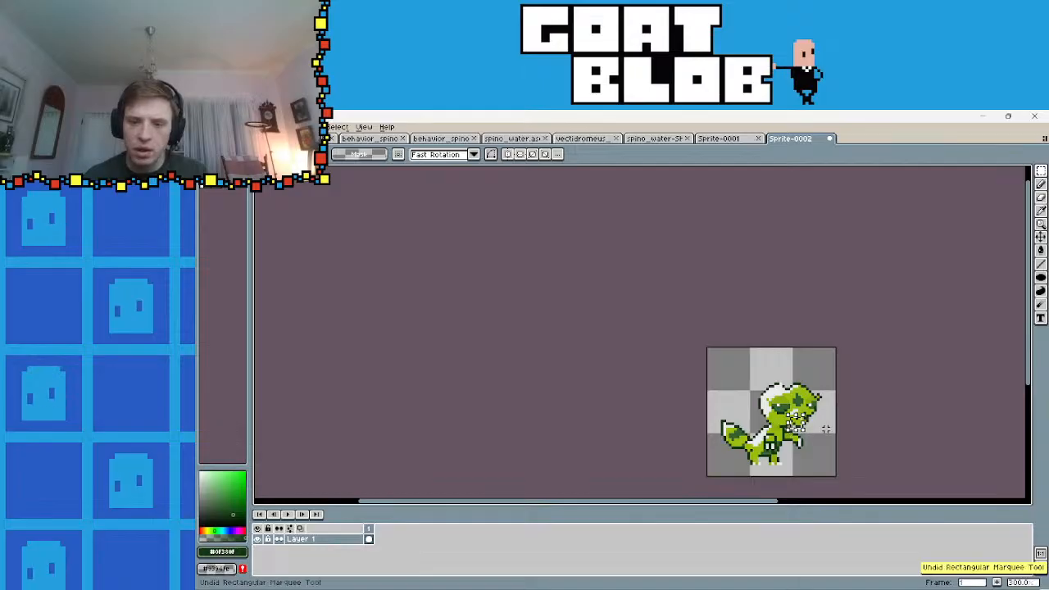
scroll(897, 440, up, 3)
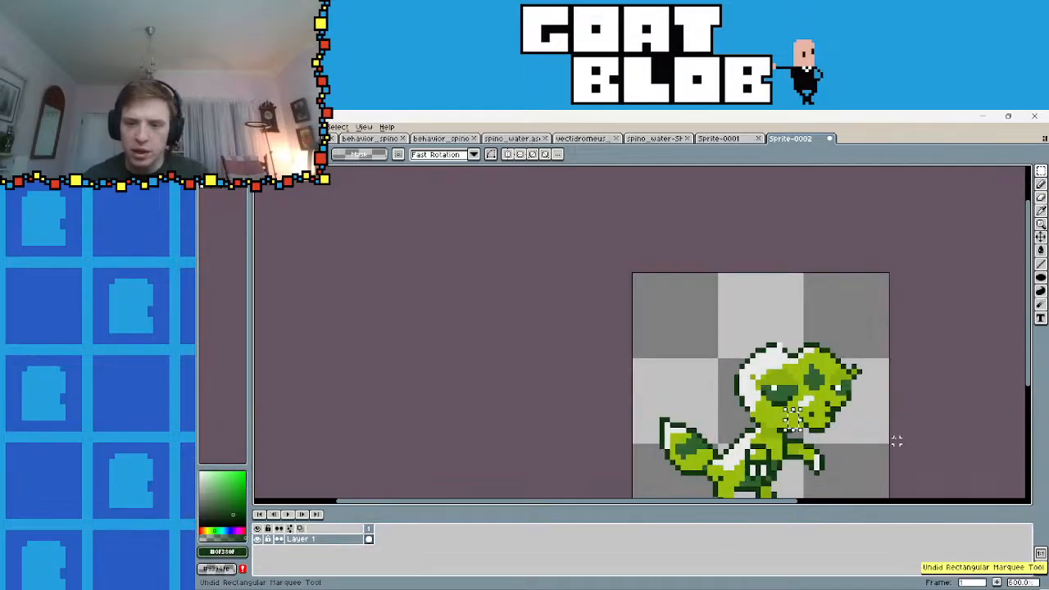
scroll(848, 427, down, 2)
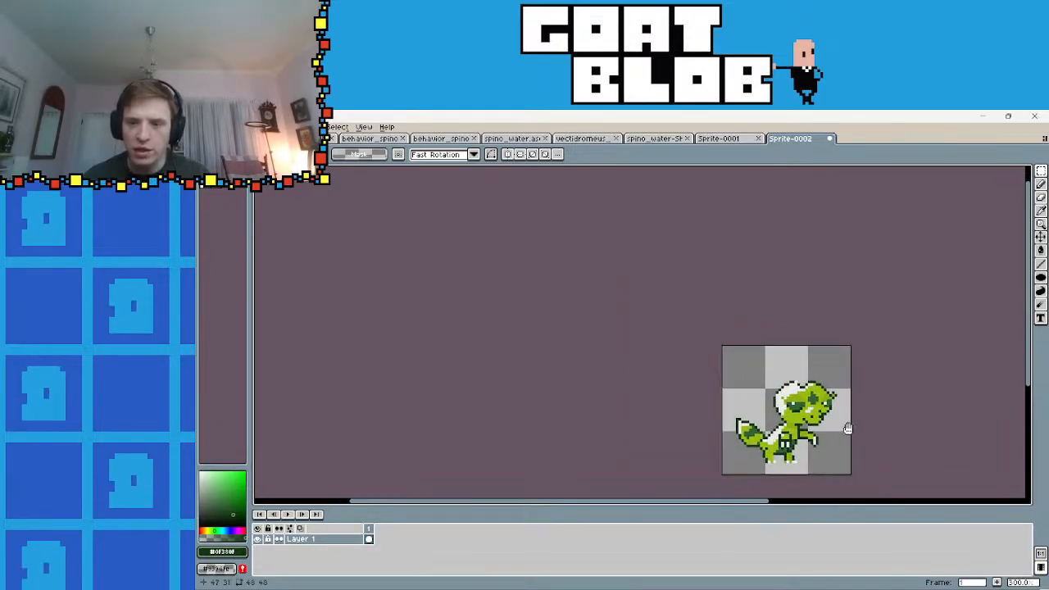
drag(847, 428, 783, 411)
scroll(751, 419, up, 5)
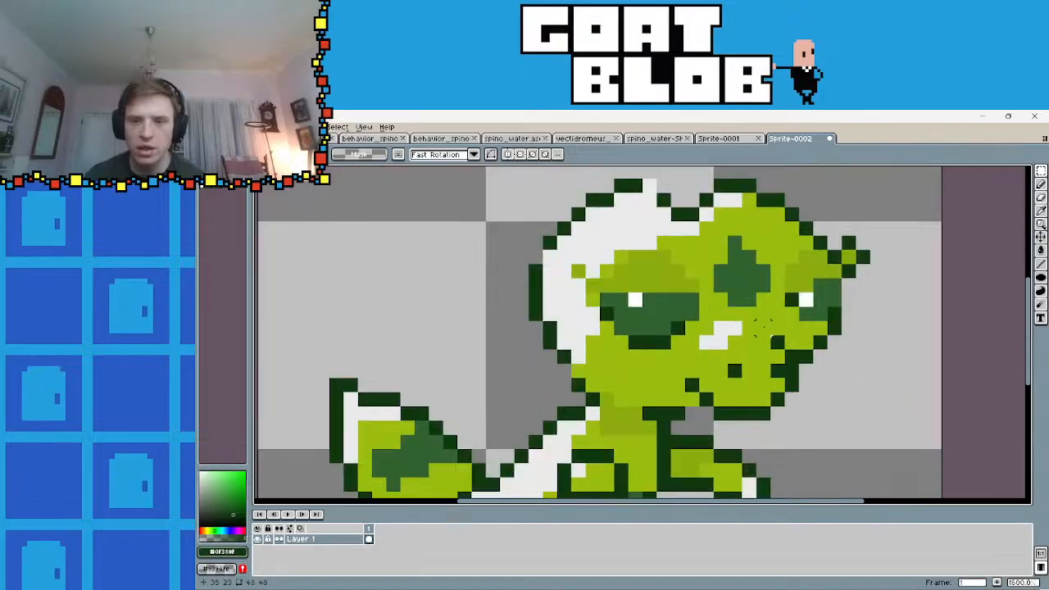
- Switch to the browser to compare the gen 10 starter images, and return to the sprite in Aseprite
click(852, 580)
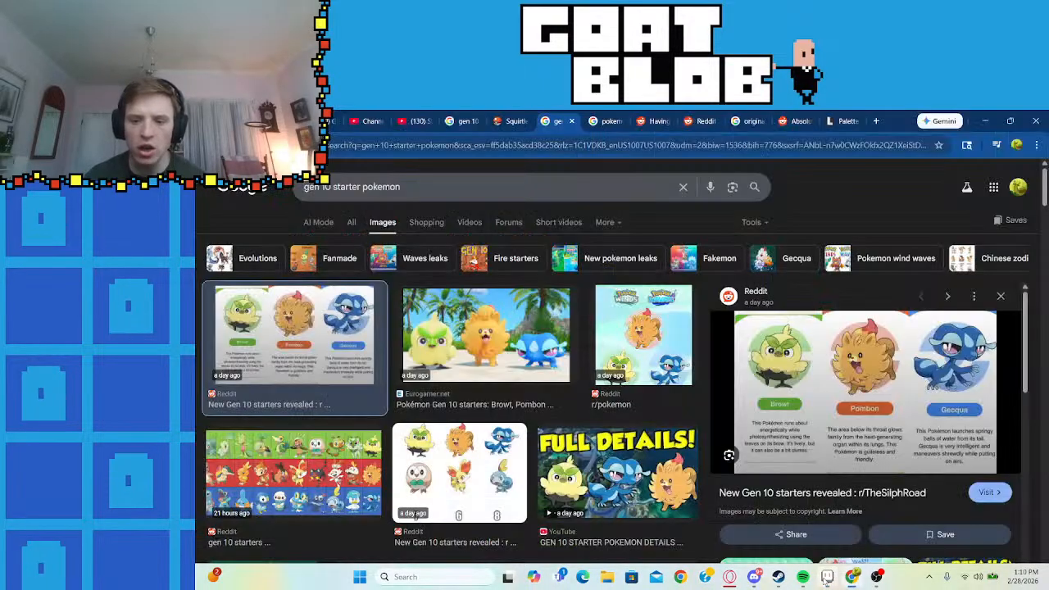
mouse_move(827, 580)
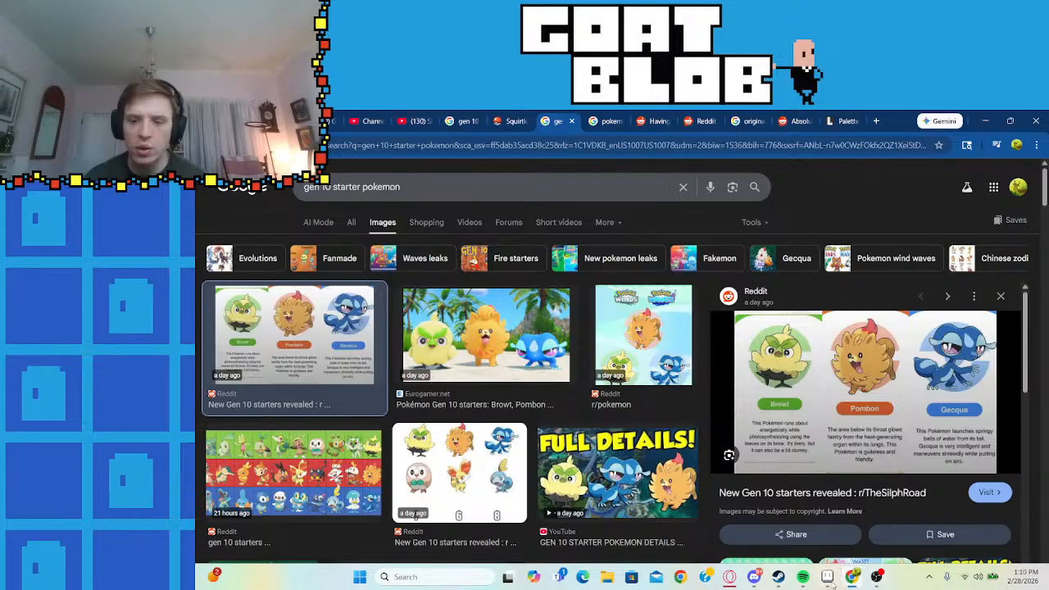
click(828, 577)
click(852, 579)
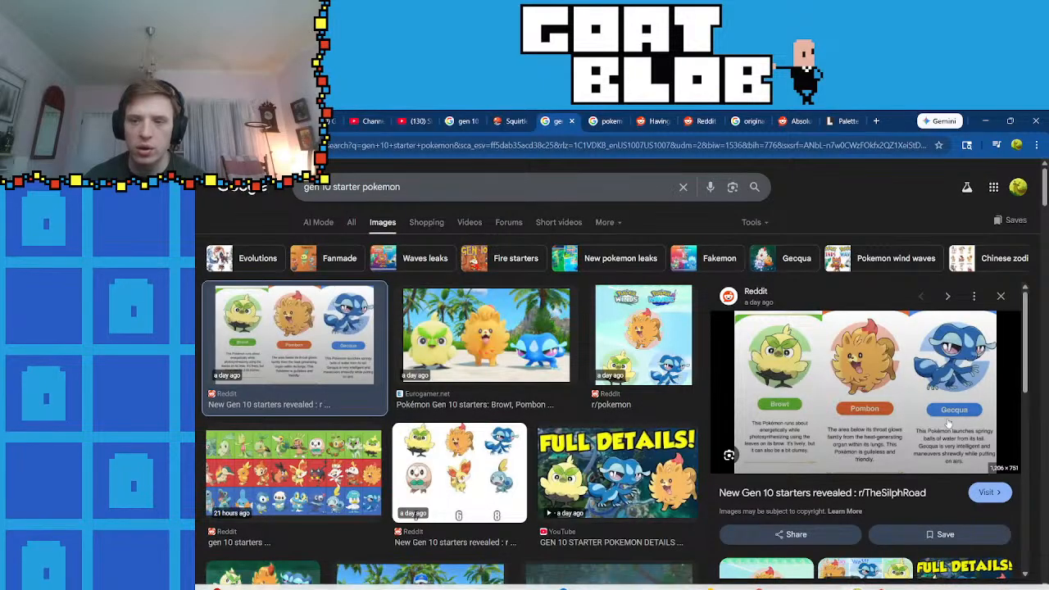
click(827, 577)
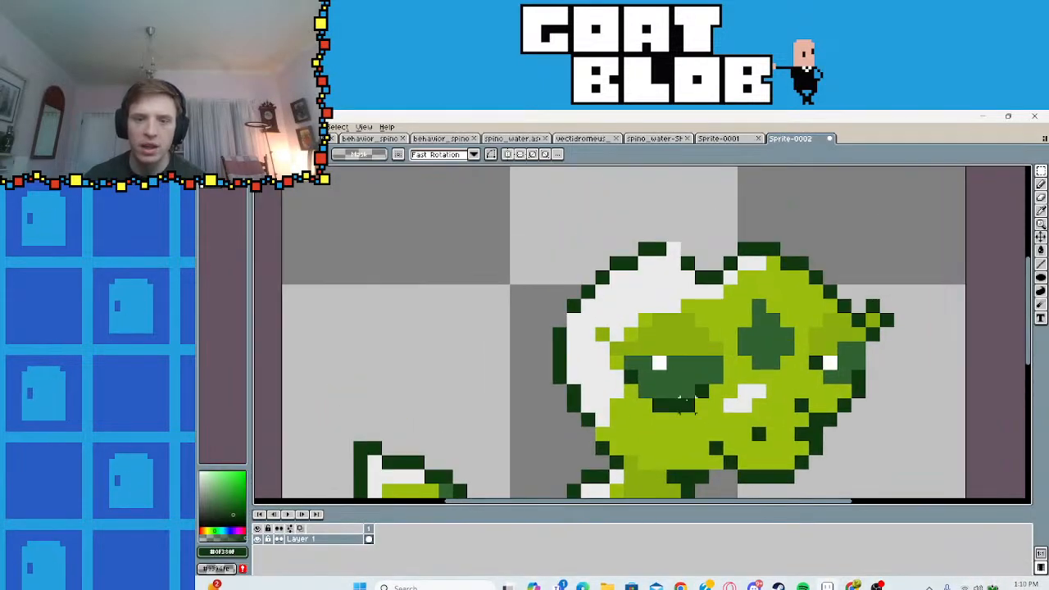
- Paint over the near eye's dark outline pixels with the eye's mid green using the Pencil
scroll(516, 346, up, 1)
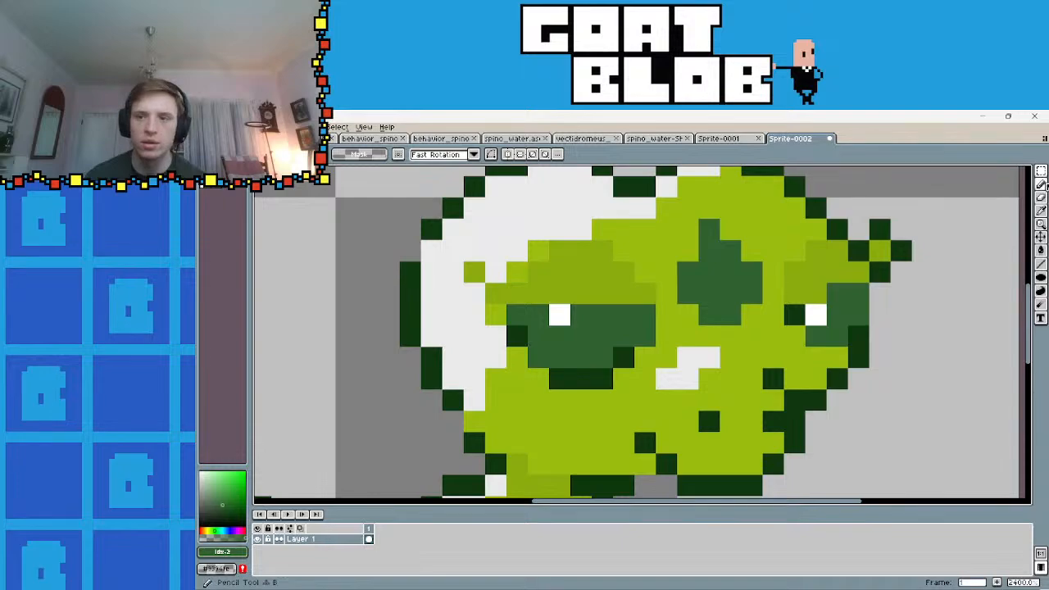
click(1043, 185)
scroll(549, 343, up, 2)
click(501, 337)
mouse_move(563, 412)
mouse_down()
mouse_move(748, 387)
mouse_move(748, 366)
mouse_move(651, 443)
mouse_move(567, 444)
mouse_move(531, 419)
mouse_up()
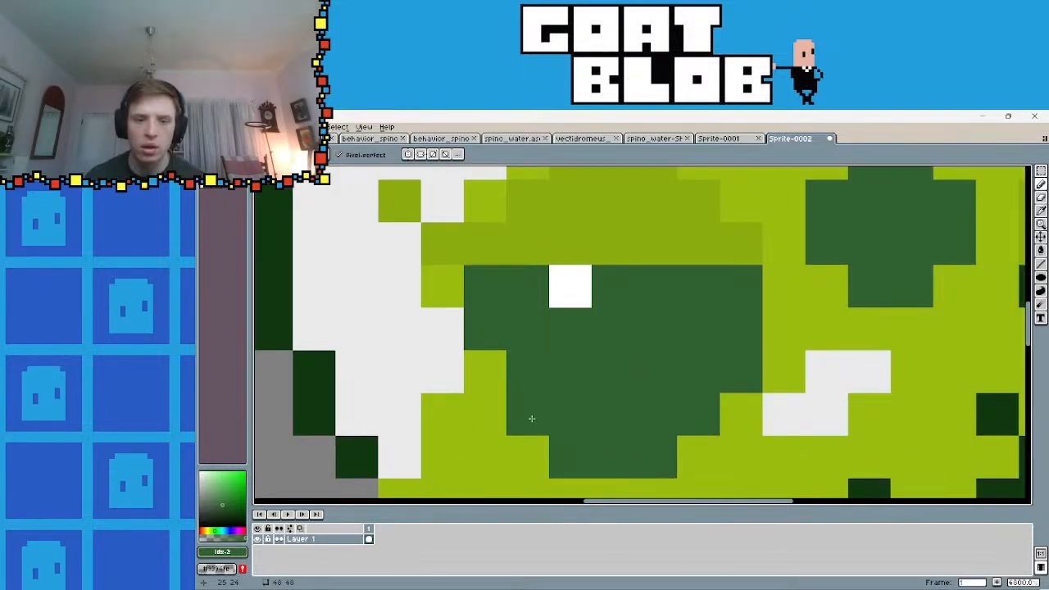
- Enlarge the near eye's highlight to a 2×2 block of pure white with the Pencil
scroll(531, 418, down, 9)
scroll(531, 419, up, 8)
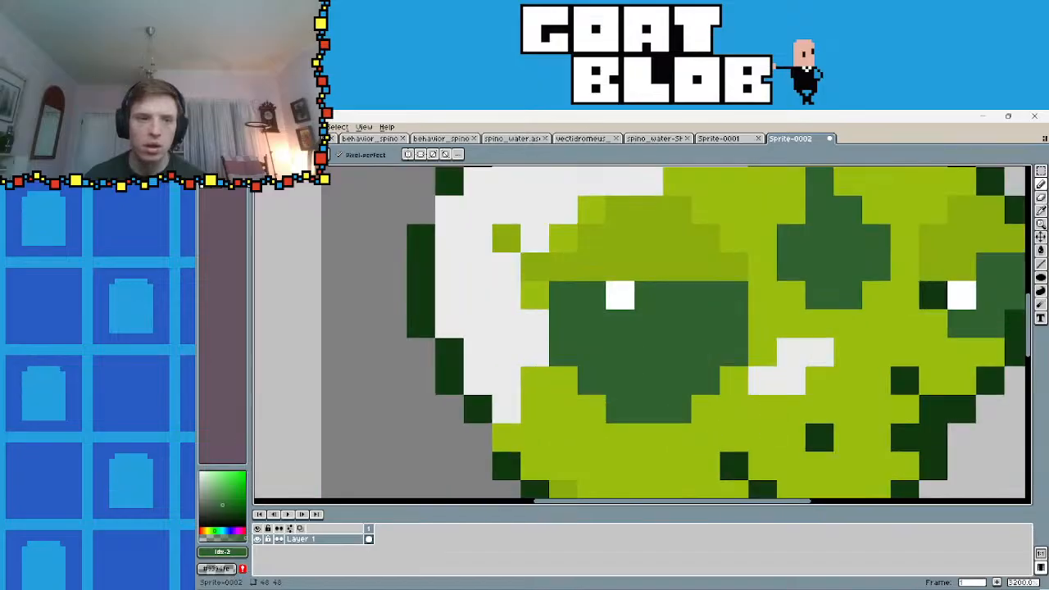
click(215, 188)
click(608, 329)
scroll(743, 349, down, 3)
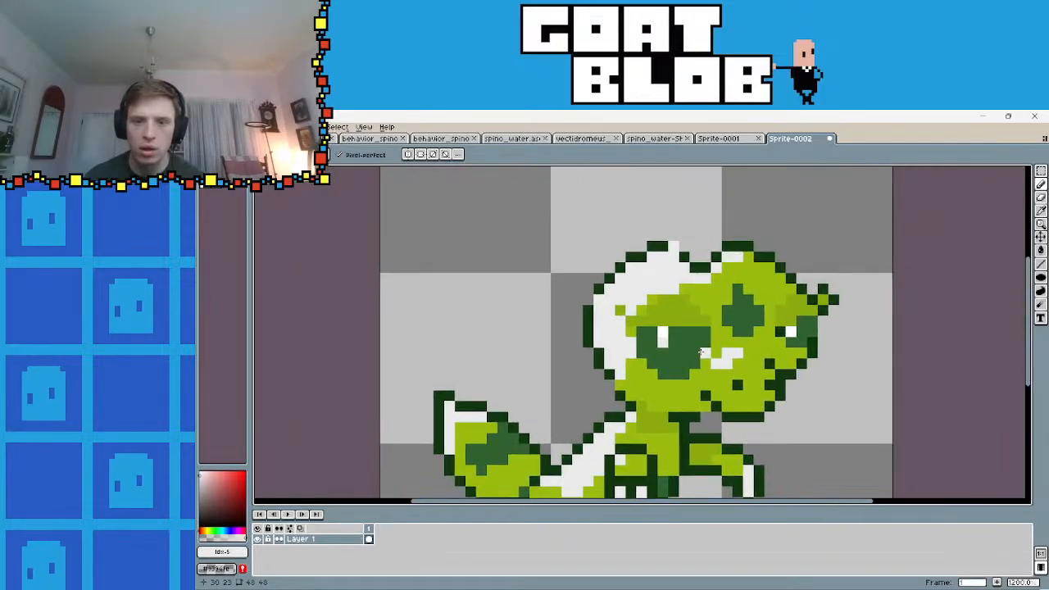
scroll(678, 345, up, 4)
click(204, 187)
click(671, 325)
click(669, 283)
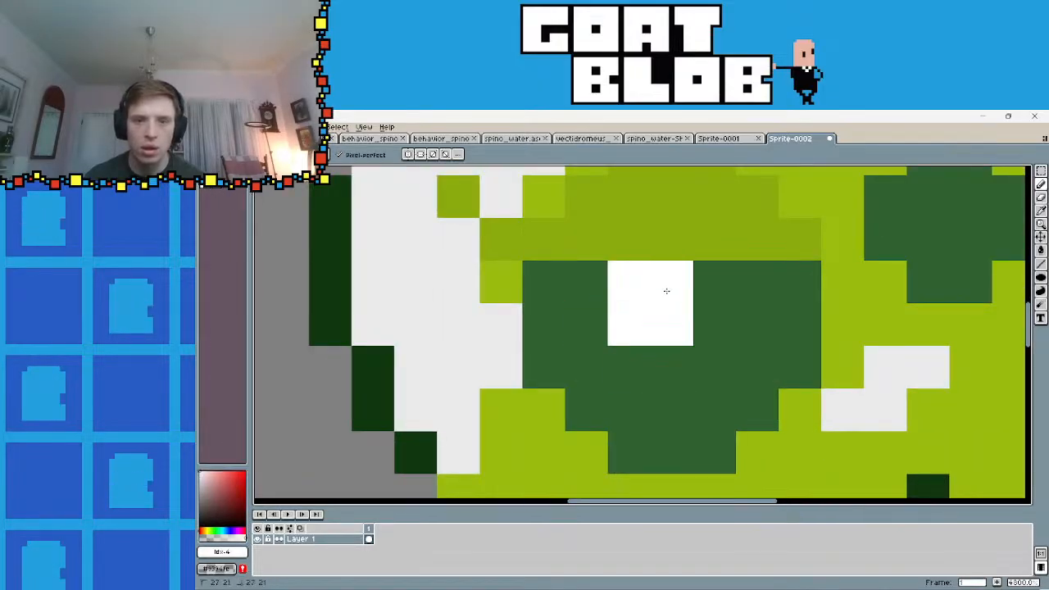
scroll(762, 392, down, 4)
scroll(688, 377, up, 4)
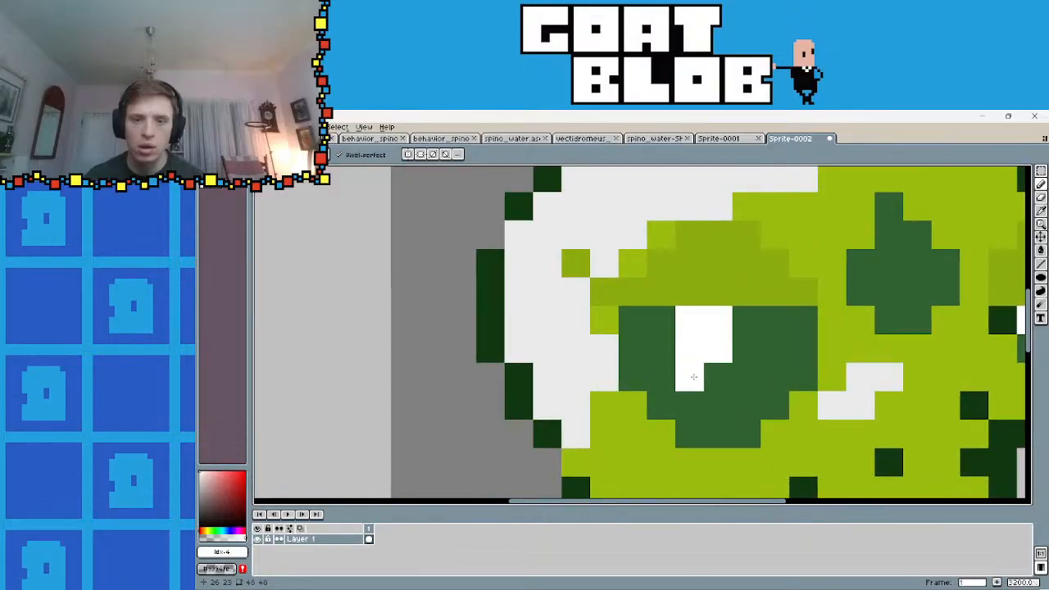
- Widen the near eye by one pixel along its outer edge using the eye's mid green
click(219, 201)
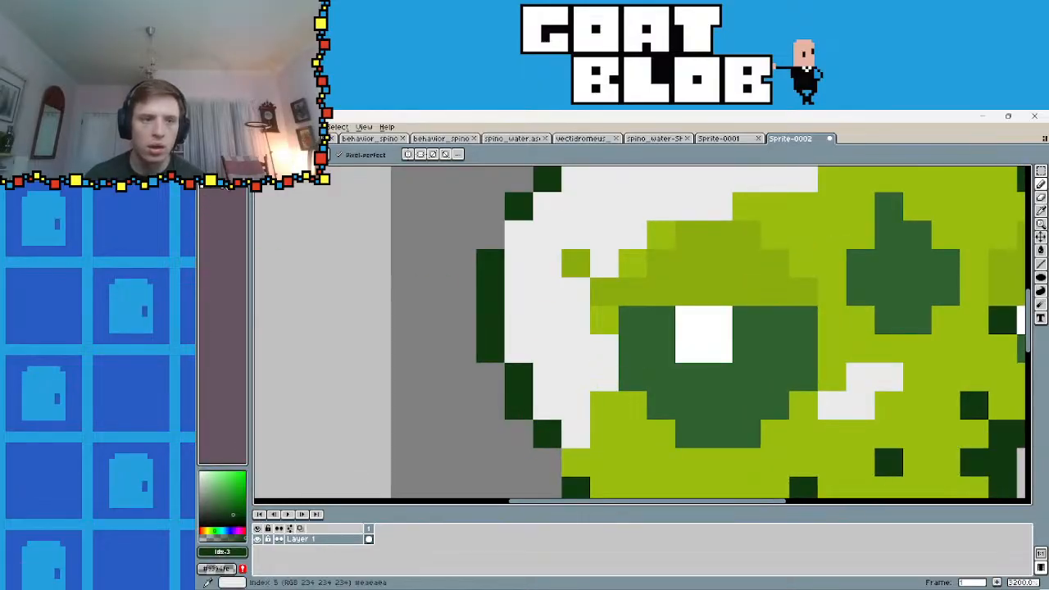
alt+click(631, 344)
click(605, 322)
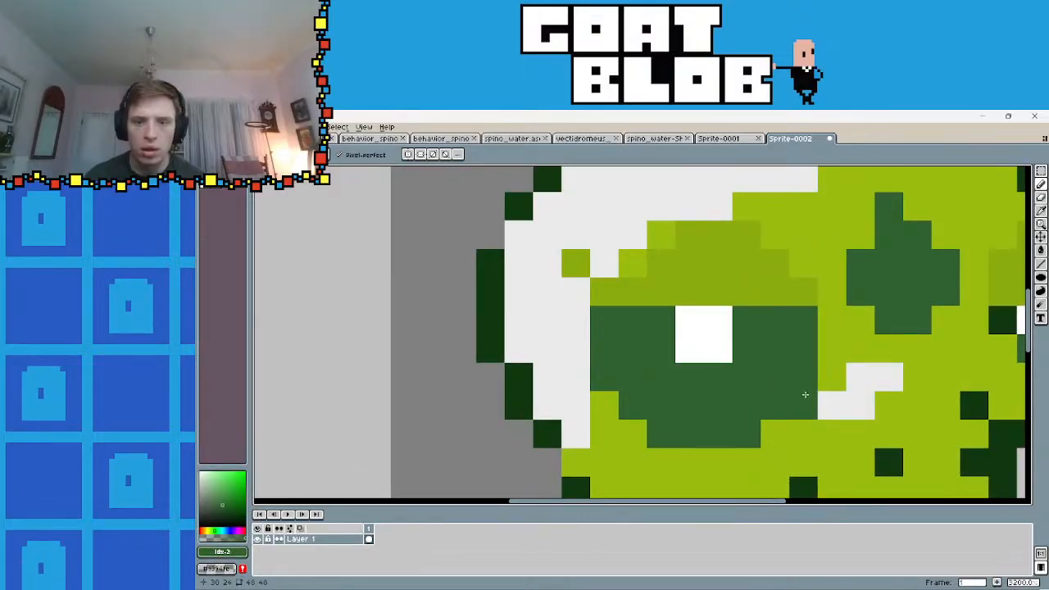
scroll(805, 394, down, 4)
scroll(891, 269, up, 4)
- Move the near eye's white highlight one pixel toward the back of the head, keeping mid green where it was
click(1040, 170)
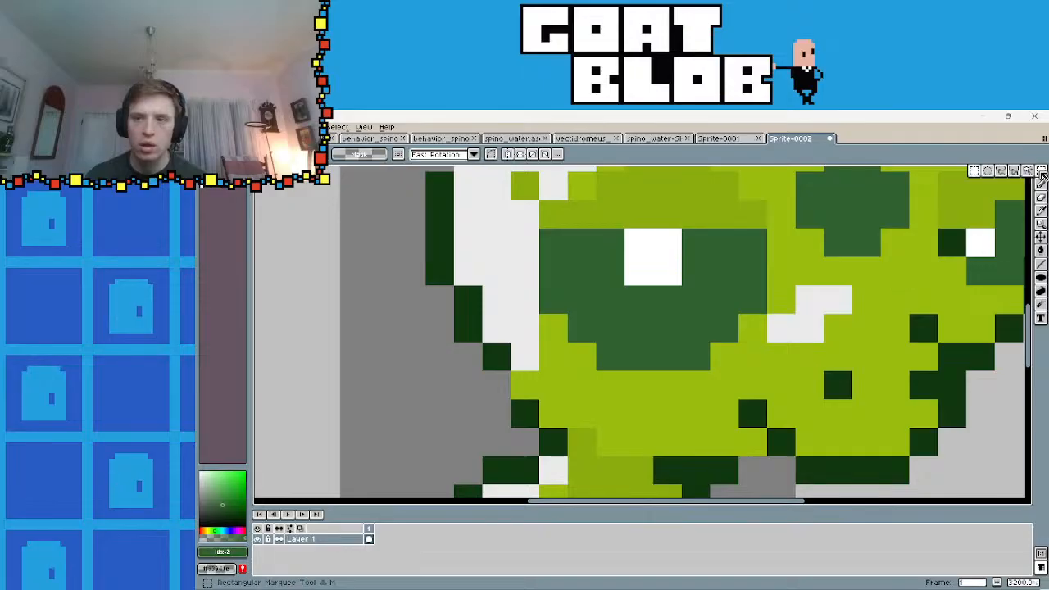
drag(668, 241, 638, 271)
key(Left)
key(ctrl+d)
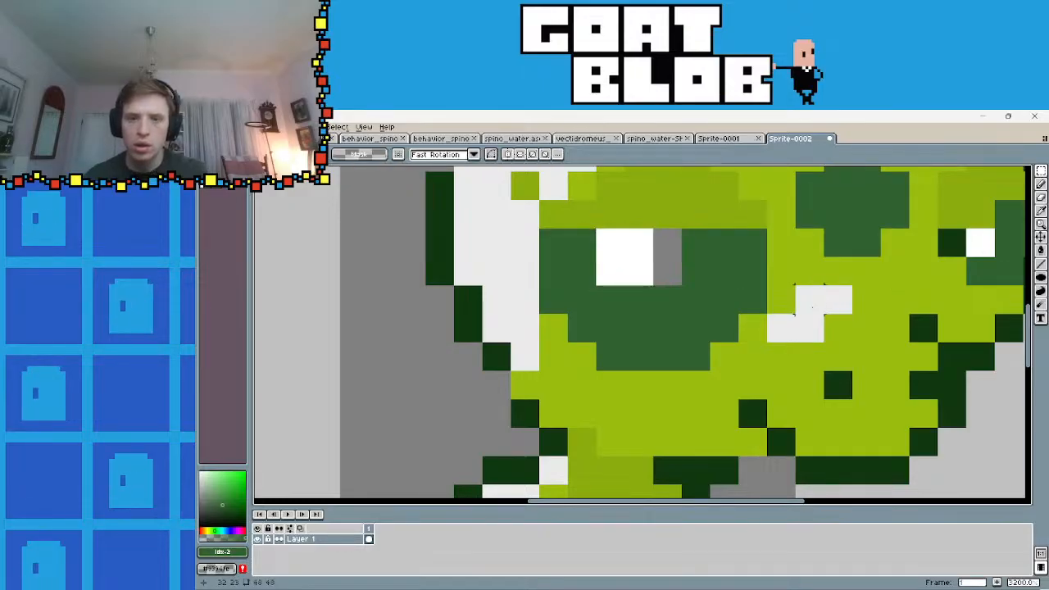
scroll(721, 394, down, 2)
scroll(711, 328, up, 3)
drag(710, 318, 719, 379)
drag(675, 351, 601, 368)
click(786, 350)
scroll(766, 352, down, 4)
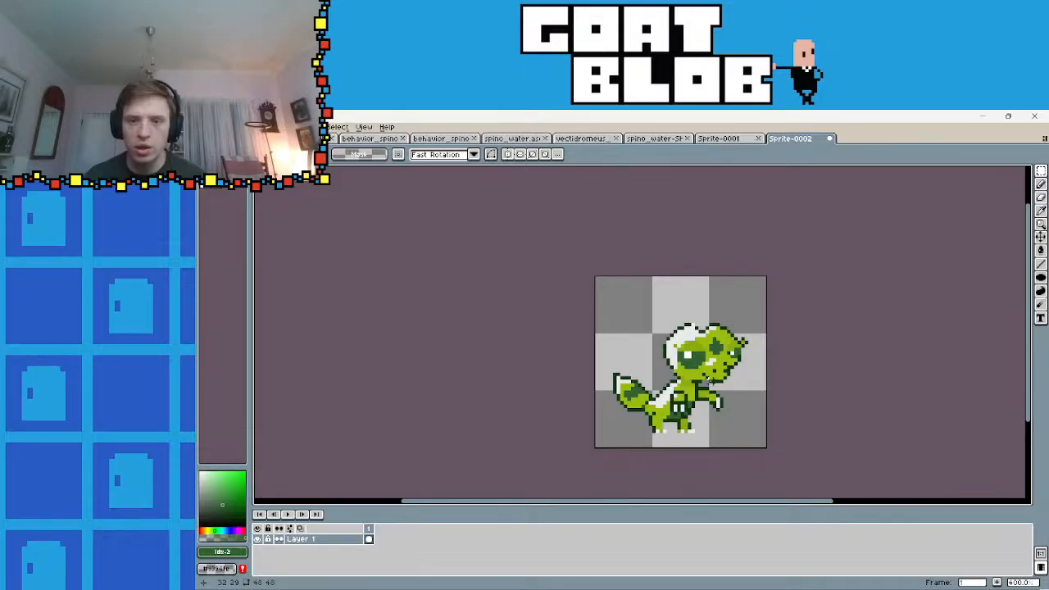
scroll(692, 360, up, 4)
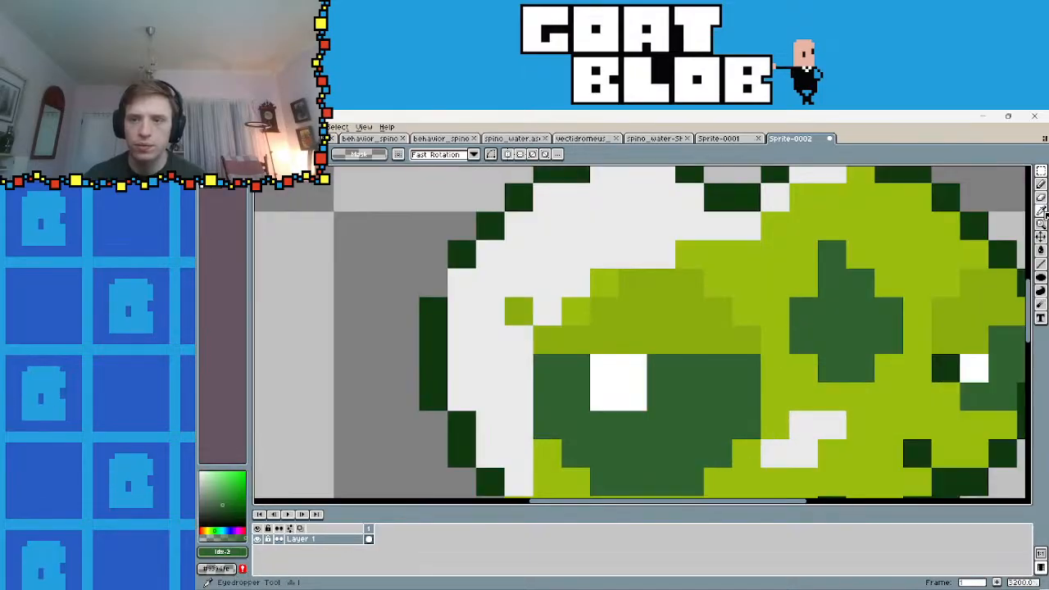
- Sample the near eyelid's darker lime green and extend the eyelid outward over the off-white patch
click(1040, 210)
click(658, 324)
click(1043, 188)
click(524, 336)
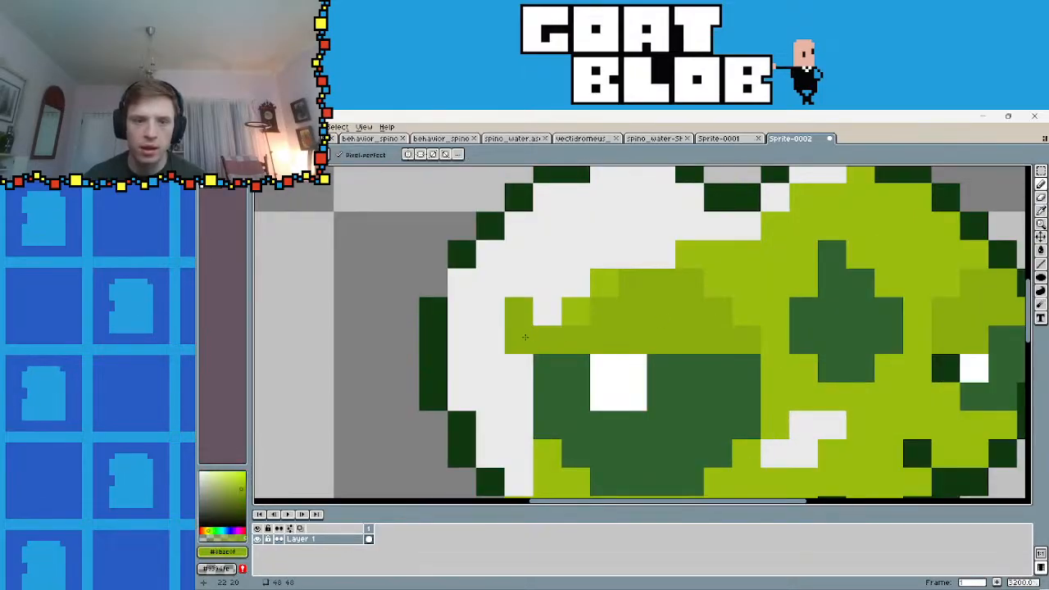
drag(563, 312, 585, 303)
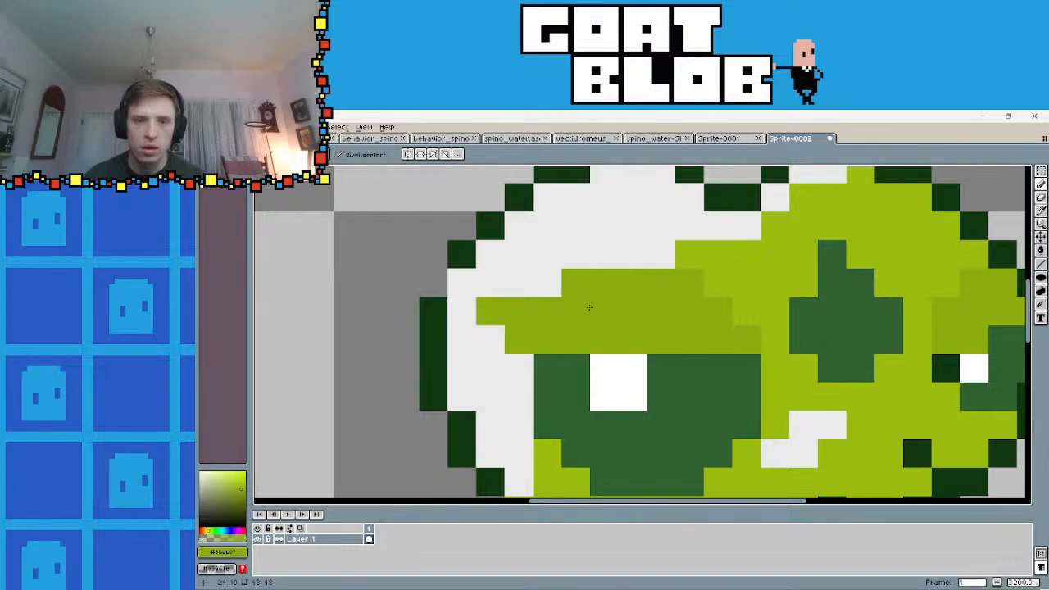
scroll(831, 390, down, 4)
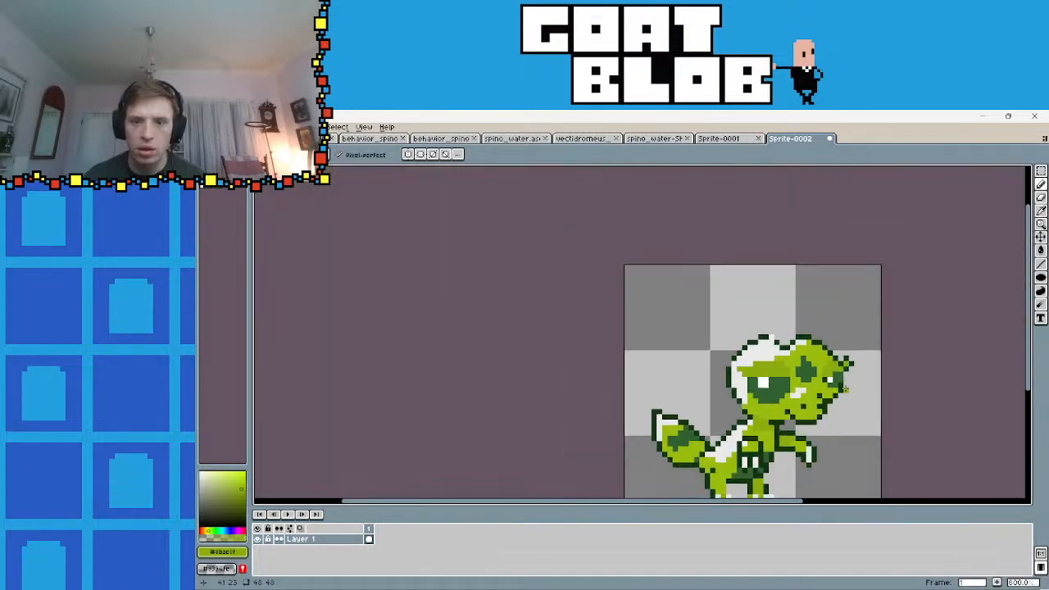
scroll(721, 383, up, 4)
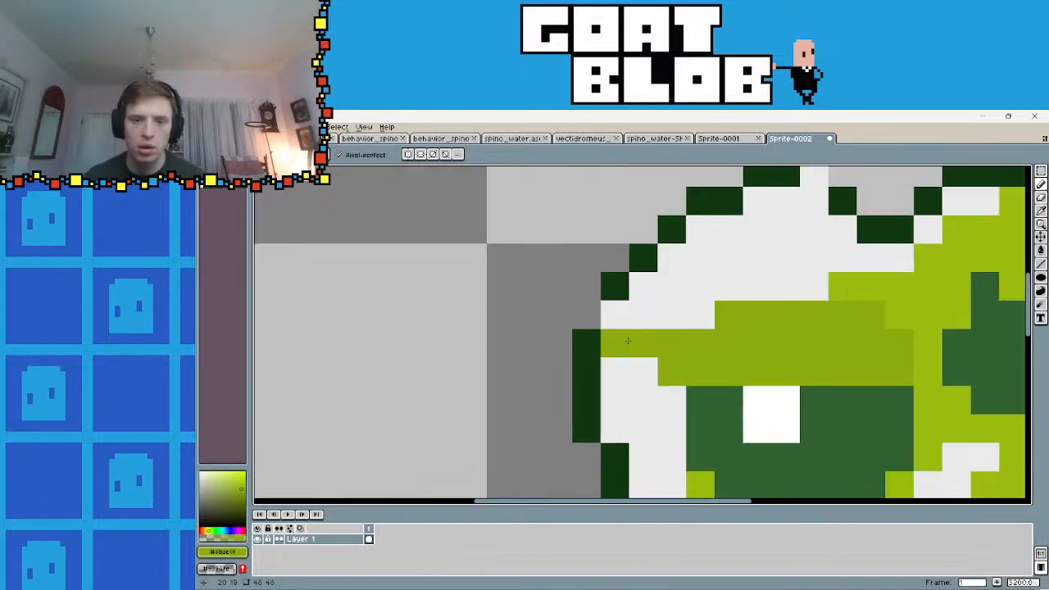
- Carry the near eyelid's pointed tip to the outline at the back of the head in the same green
scroll(844, 390, down, 3)
scroll(842, 391, down, 1)
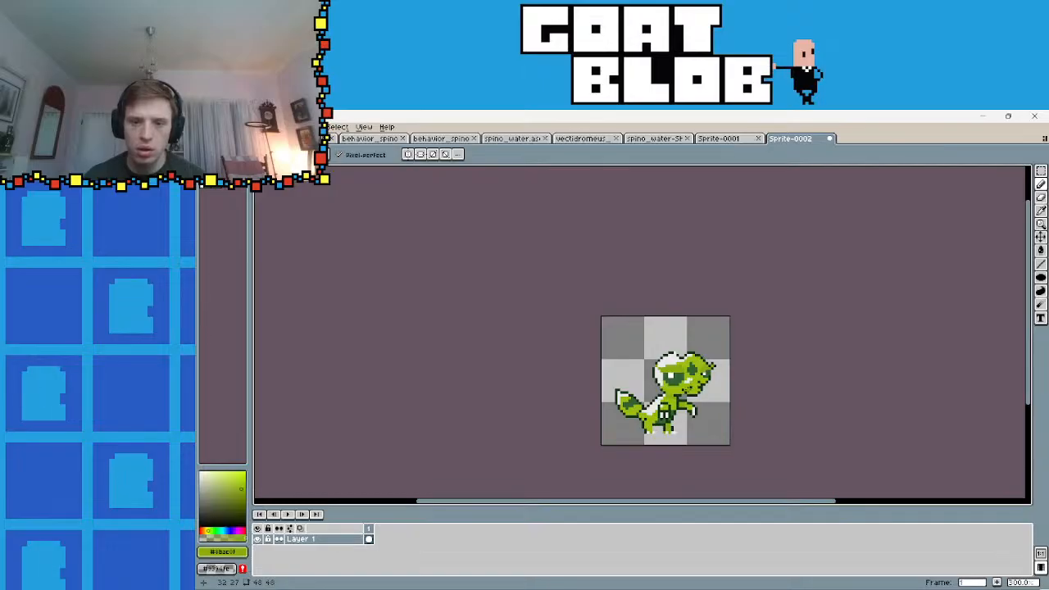
scroll(656, 311, up, 4)
drag(669, 293, 587, 295)
scroll(711, 420, down, 3)
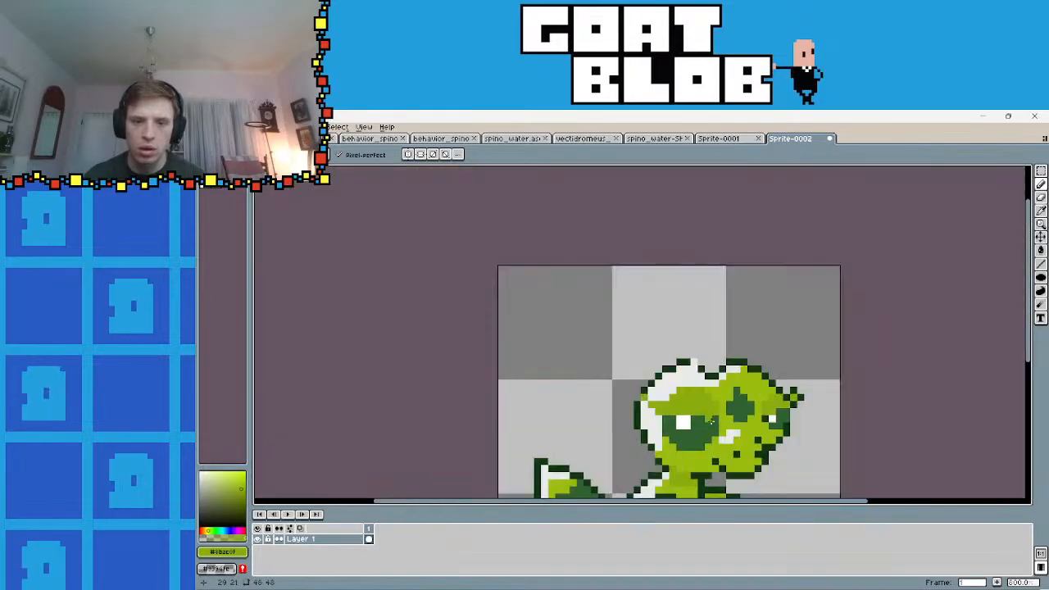
scroll(754, 440, down, 2)
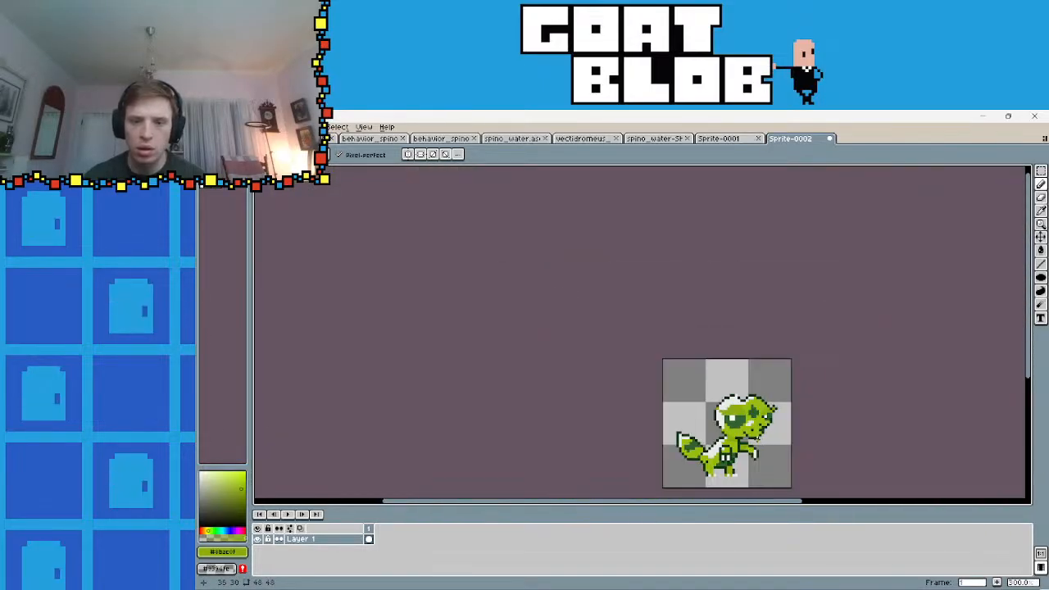
- Paint the far eye's dark inner pixel mid green and extend the eye's lower edge downward
scroll(769, 444, up, 5)
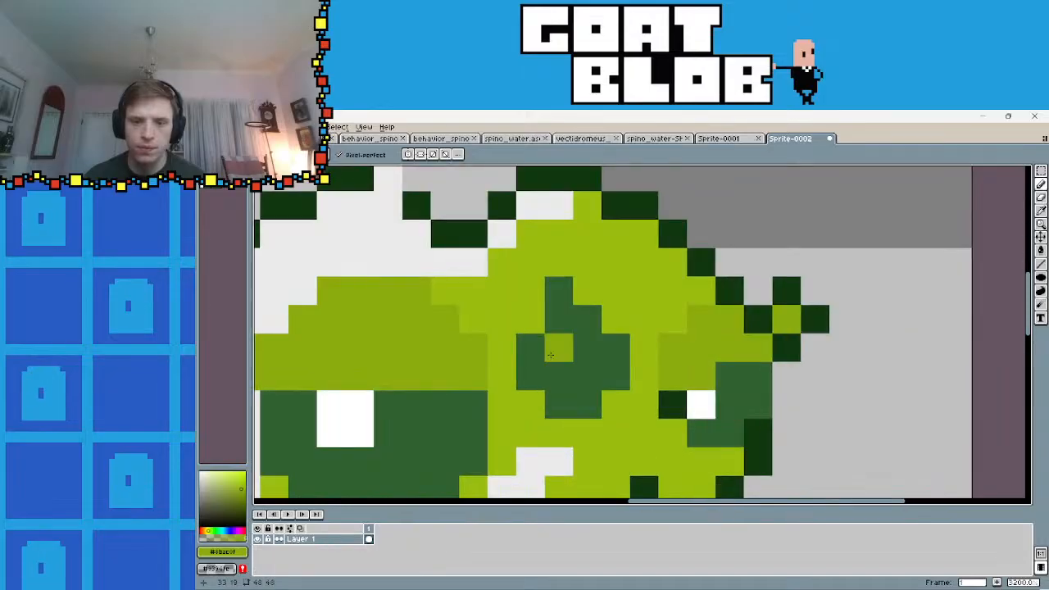
drag(278, 256, 312, 221)
click(223, 179)
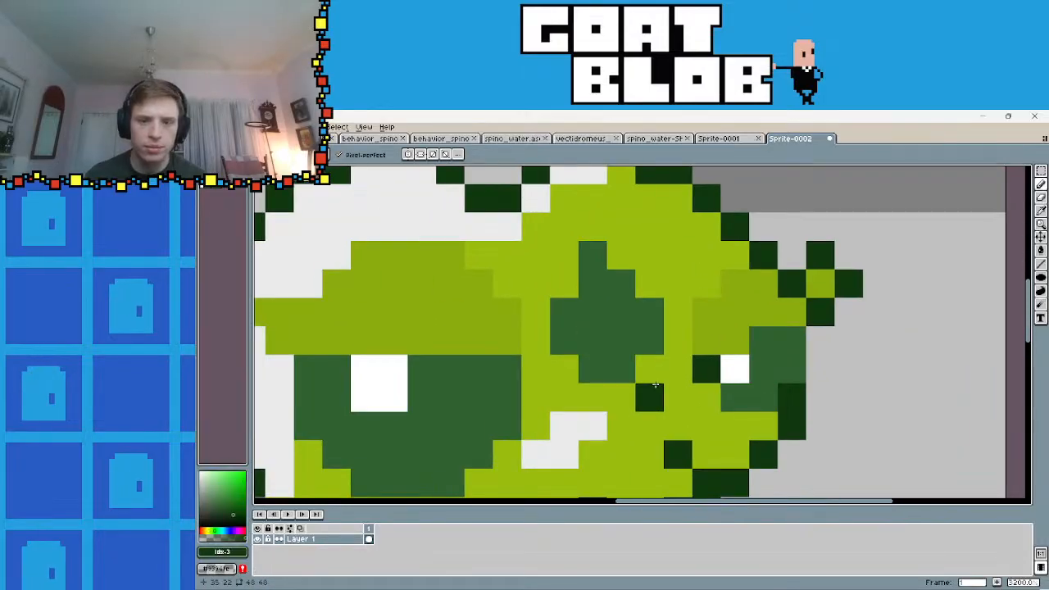
click(218, 179)
click(704, 368)
click(739, 420)
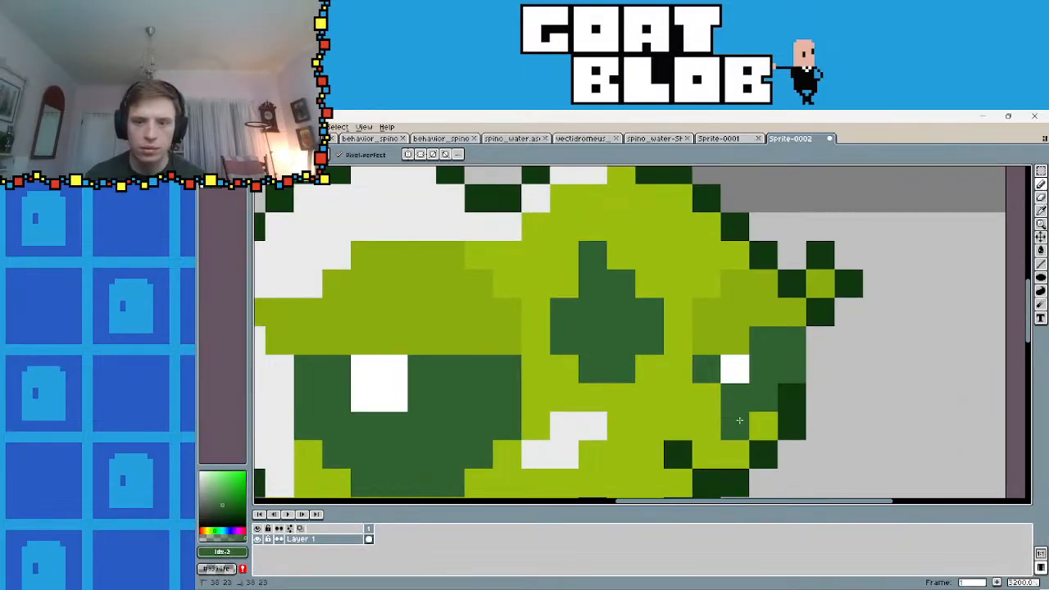
- Paint mid green over the far eye's dark front outline and fill out its lower edge
scroll(826, 404, down, 5)
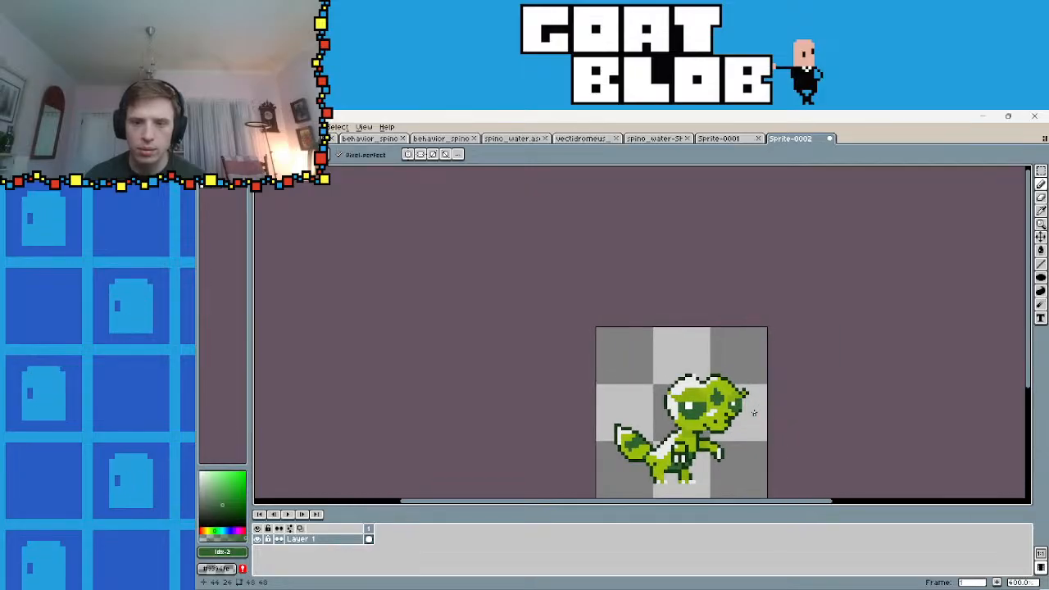
drag(753, 412, 695, 367)
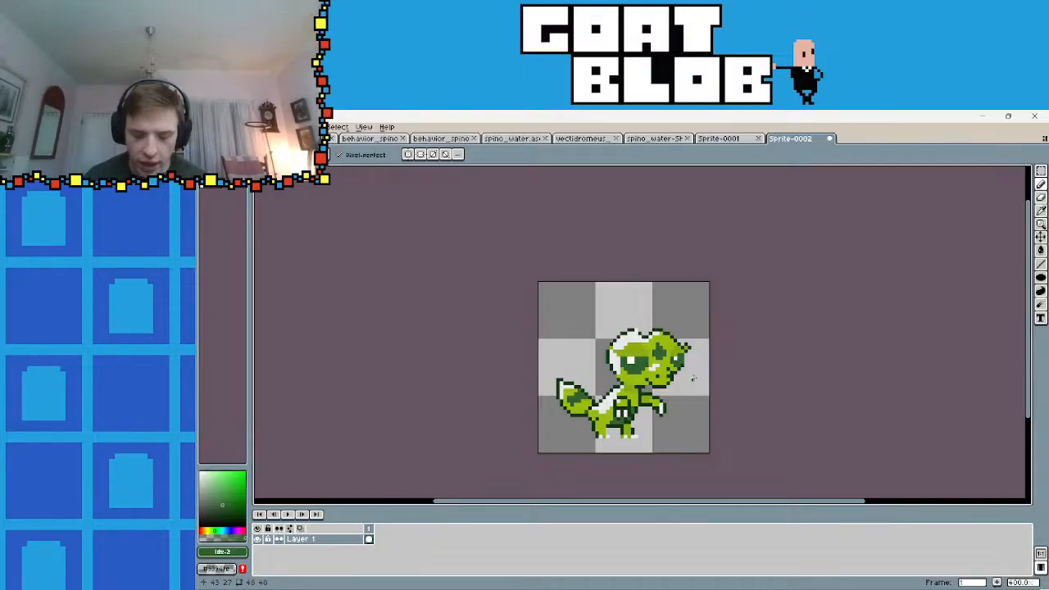
scroll(668, 379, up, 3)
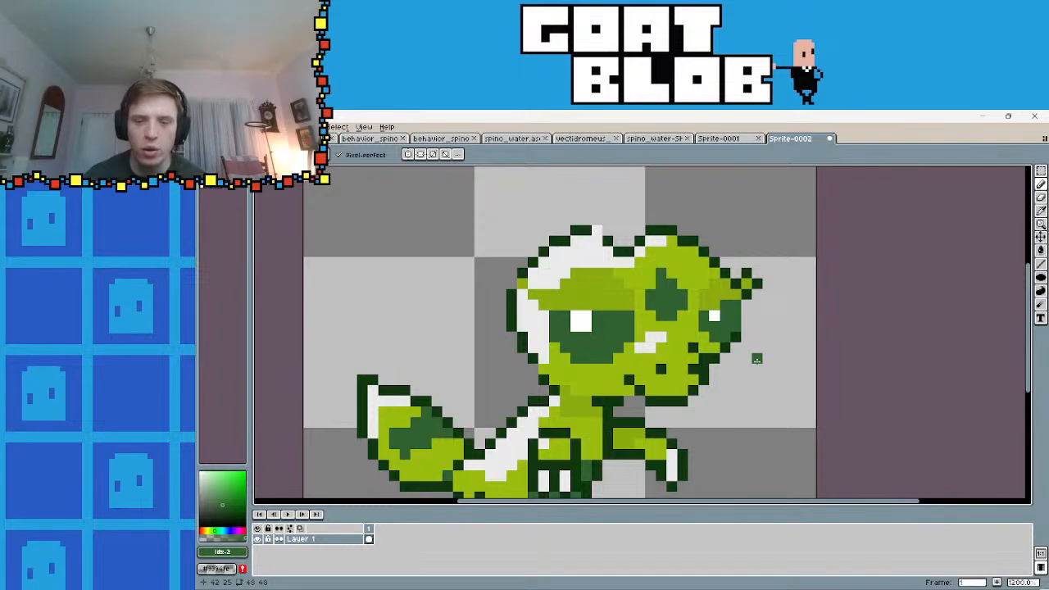
scroll(734, 336, up, 4)
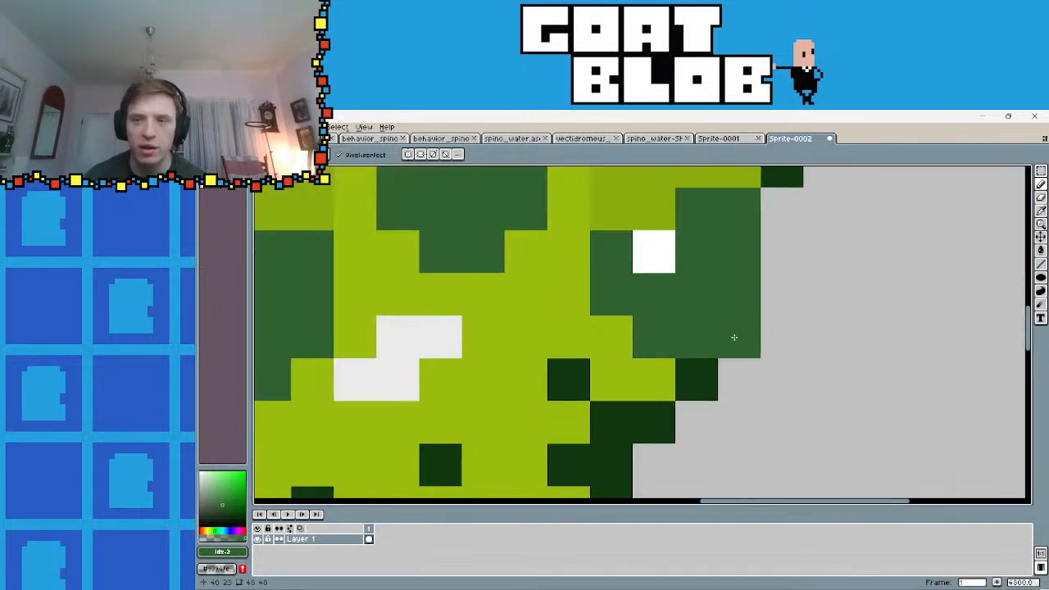
mouse_move(697, 374)
mouse_down()
mouse_move(659, 374)
mouse_move(628, 353)
mouse_up()
scroll(747, 369, down, 3)
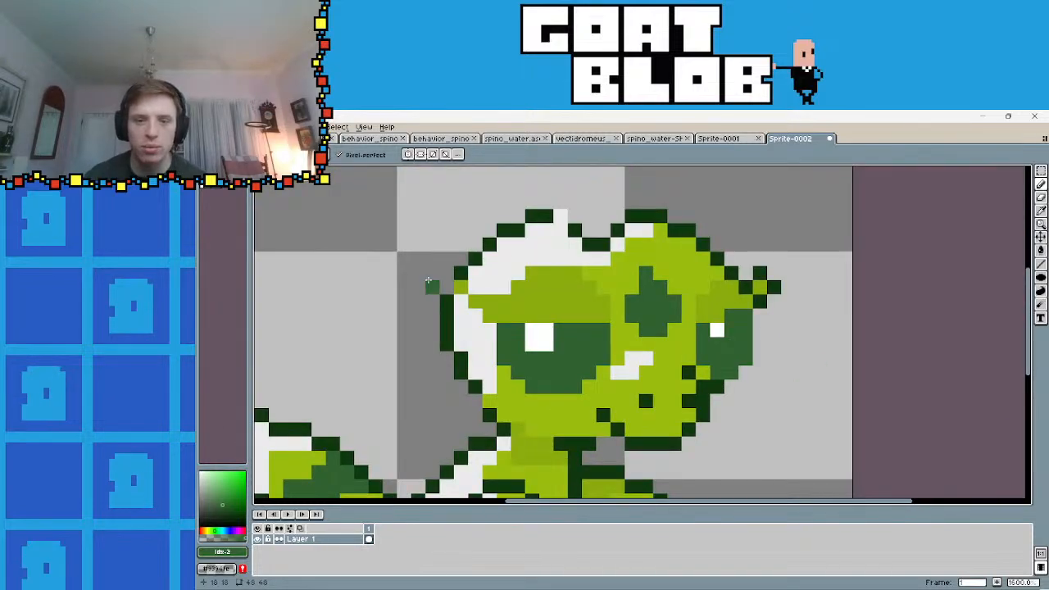
- Enlarge the far eye's highlight to a 2×2 white block against the eye's inner edge
click(210, 189)
scroll(691, 358, up, 2)
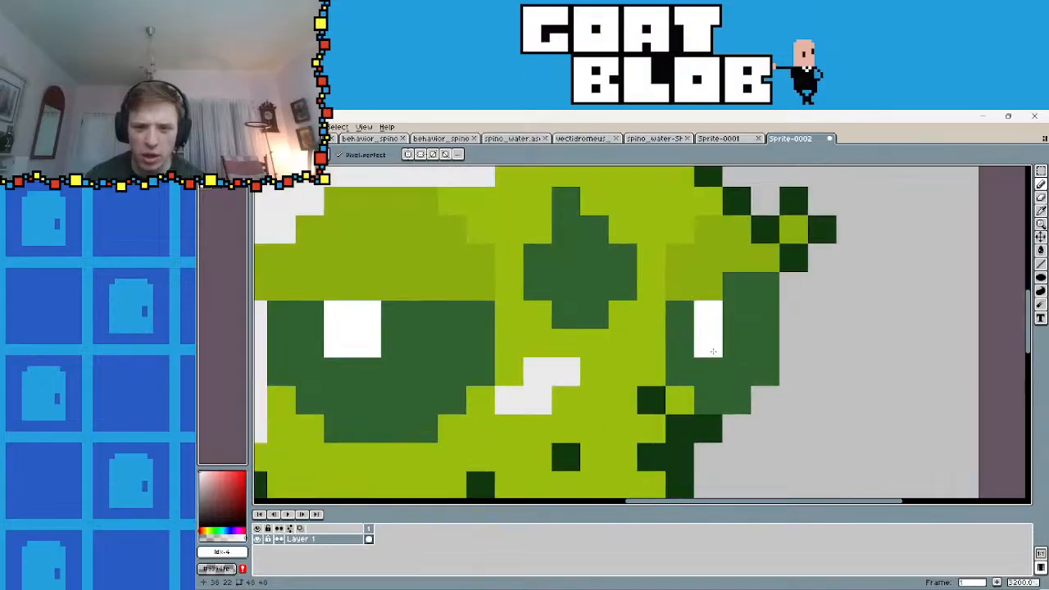
drag(737, 348, 737, 322)
scroll(854, 388, down, 4)
scroll(854, 388, down, 2)
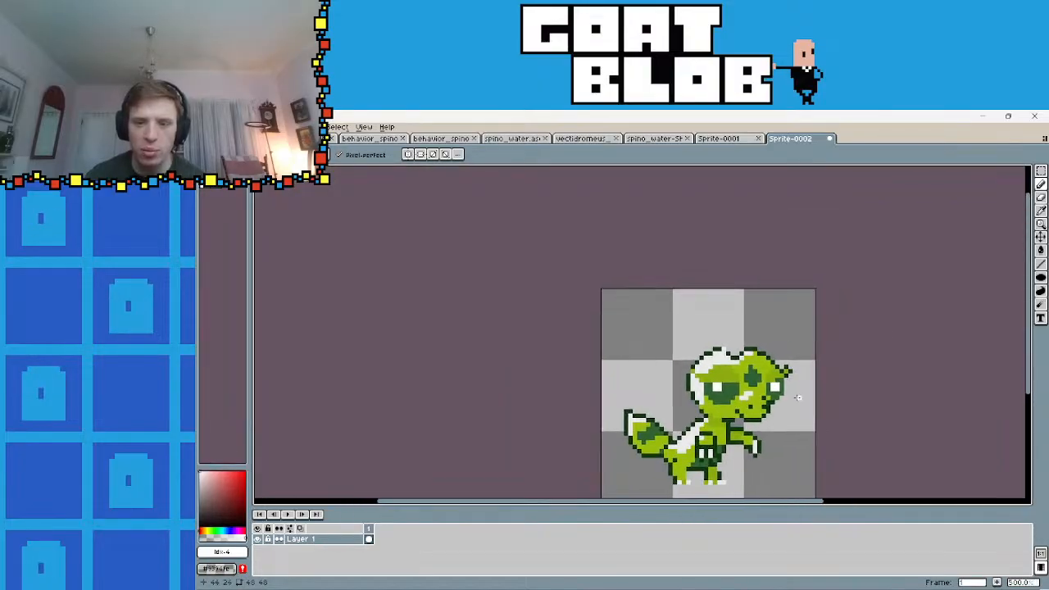
scroll(779, 389, up, 8)
key(ctrl+z)
key(ctrl+z)
drag(621, 345, 621, 387)
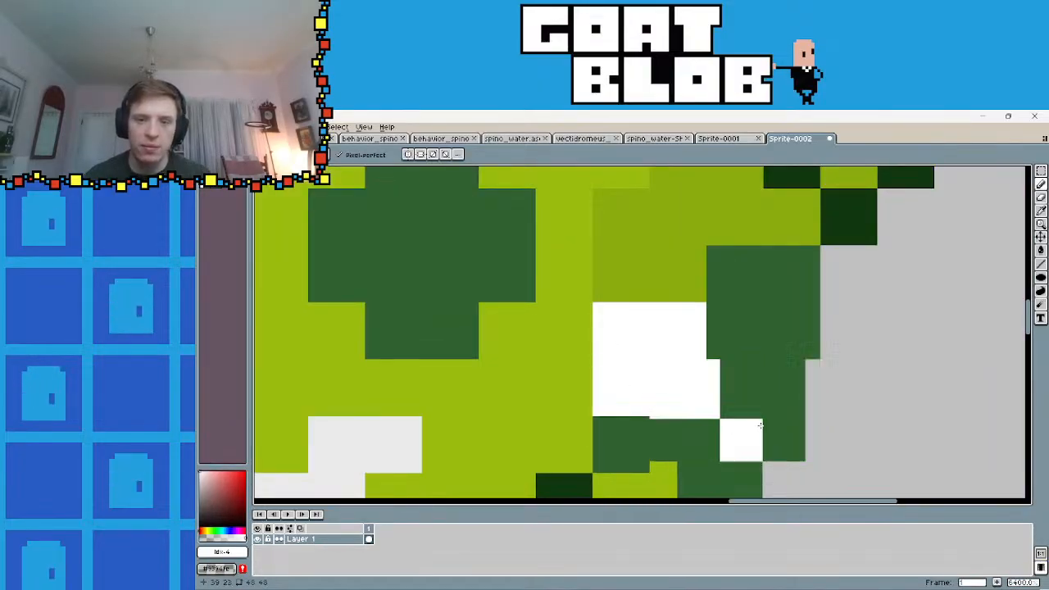
scroll(793, 422, down, 11)
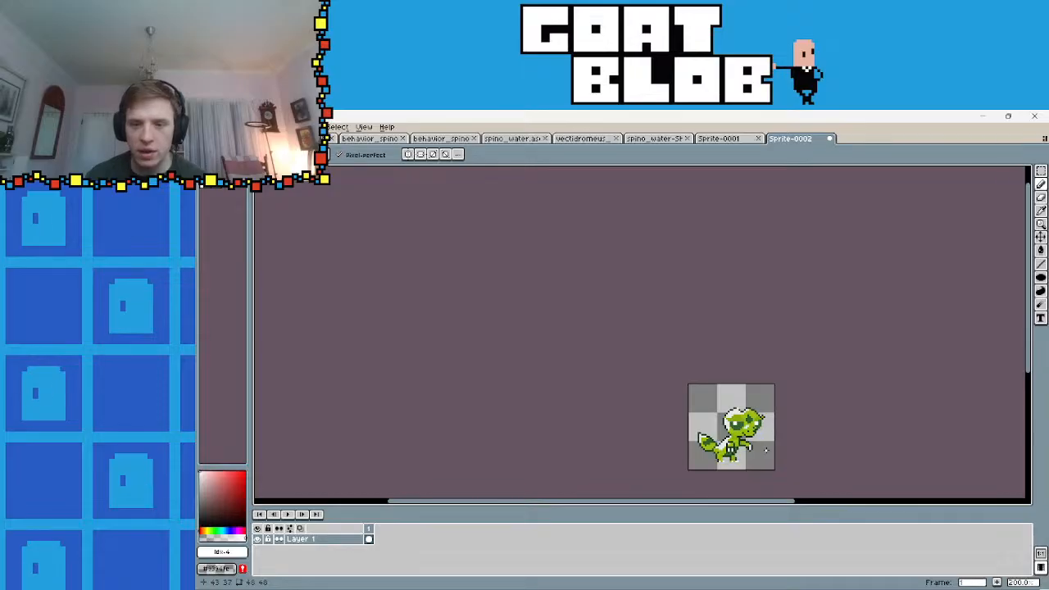
scroll(765, 450, up, 4)
scroll(630, 380, up, 3)
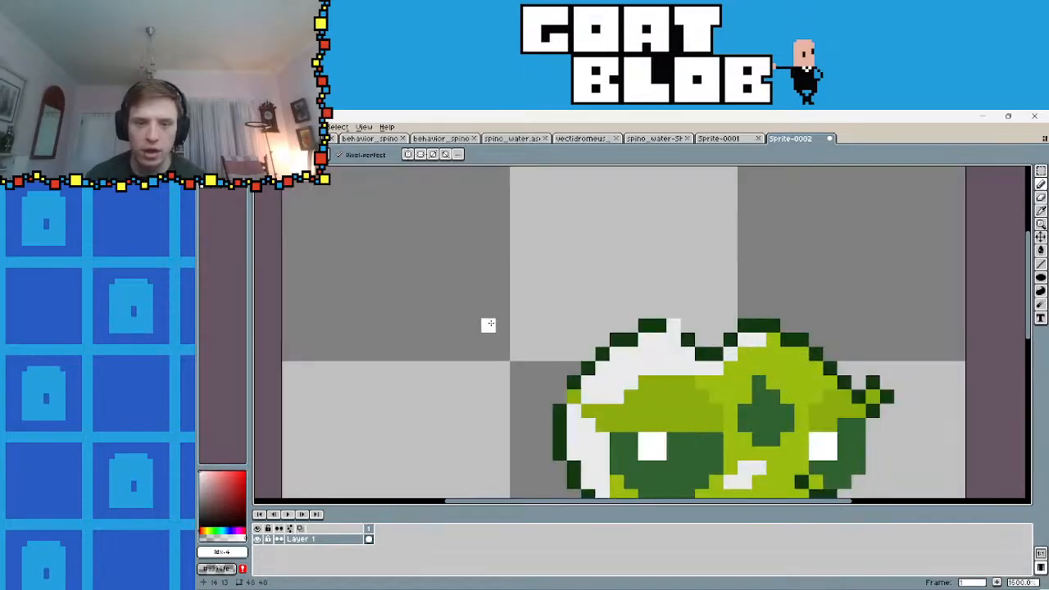
- Try extending the near eyelid's darker lime green by one pixel along its upper outer edge, and undo the stroke
scroll(649, 392, up, 1)
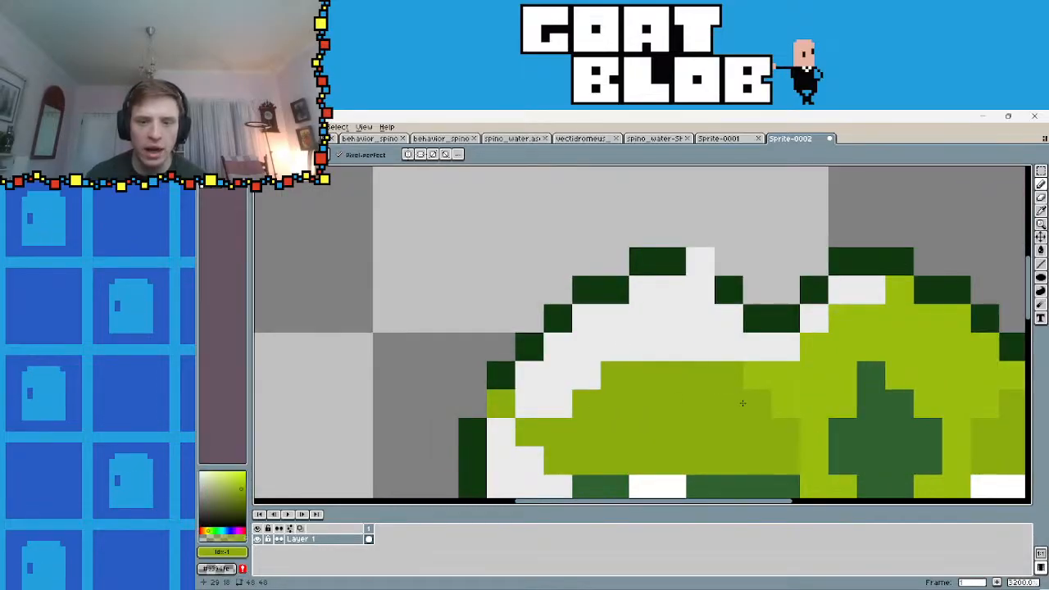
scroll(773, 410, down, 4)
scroll(823, 420, up, 3)
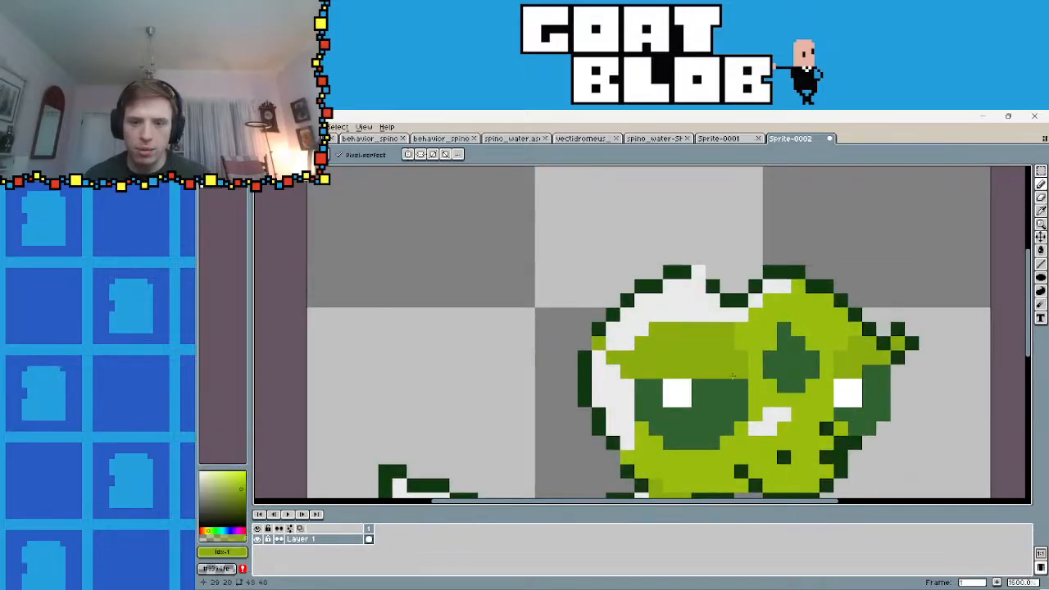
scroll(796, 394, down, 3)
scroll(810, 397, up, 2)
key(ctrl+z)
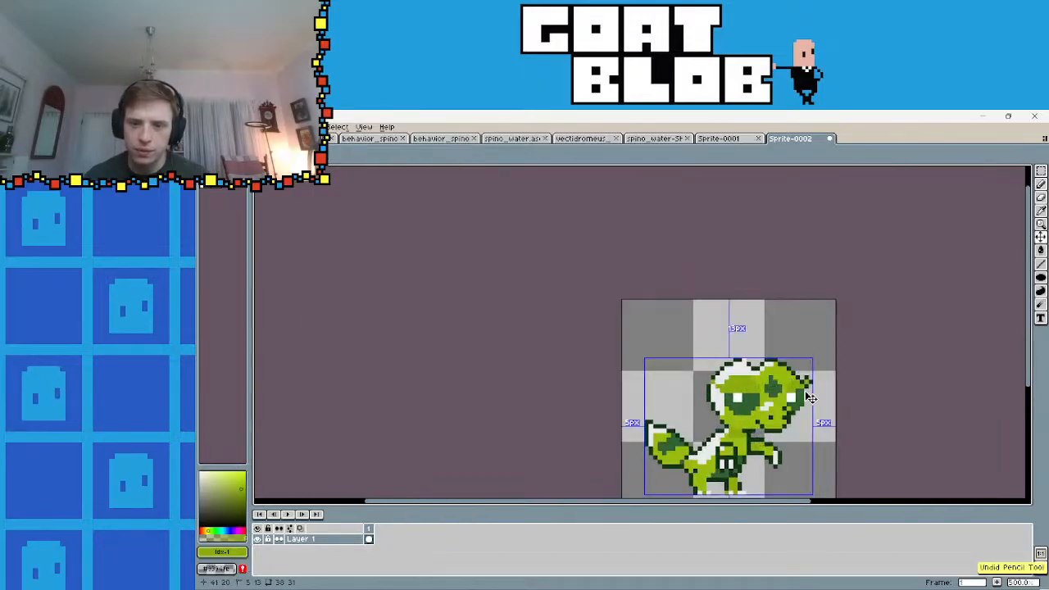
- Review the dinosaur's face at small and large scale and compare it with the gen 10 starter reference images in the browser
scroll(807, 396, down, 2)
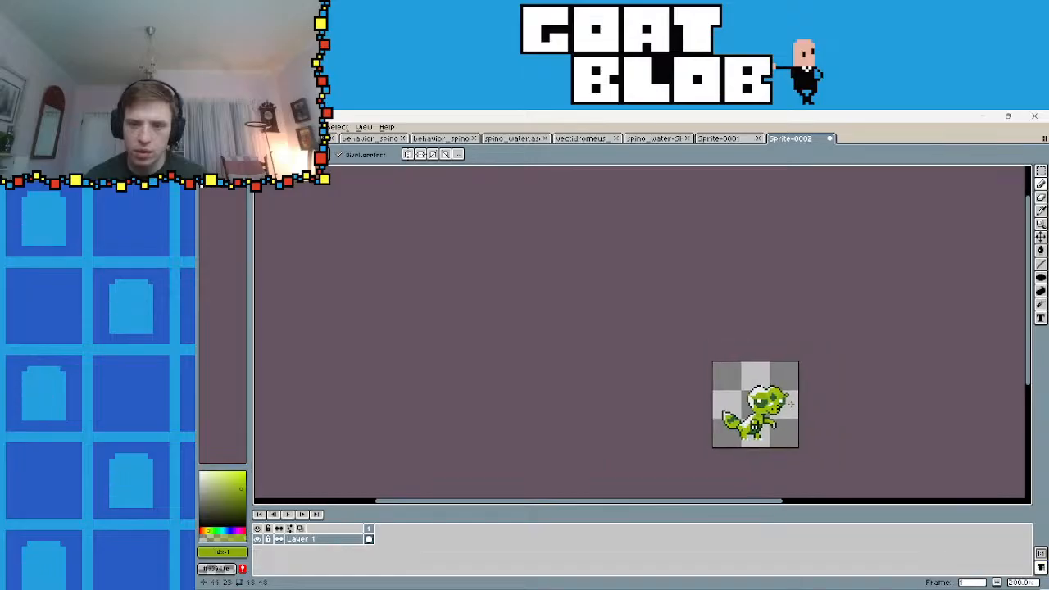
scroll(791, 393, up, 3)
scroll(777, 380, up, 3)
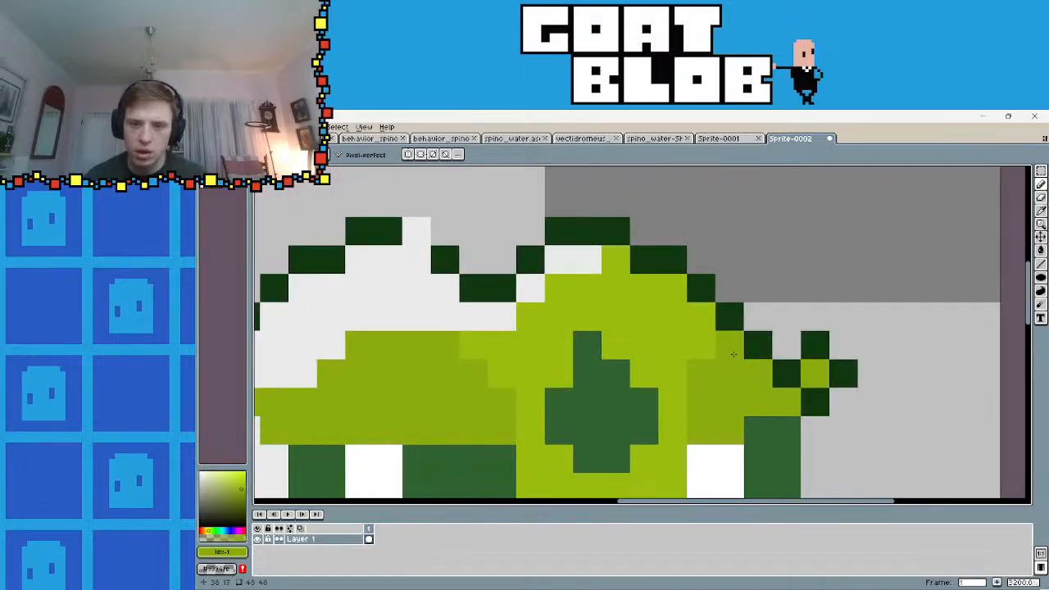
scroll(848, 430, down, 3)
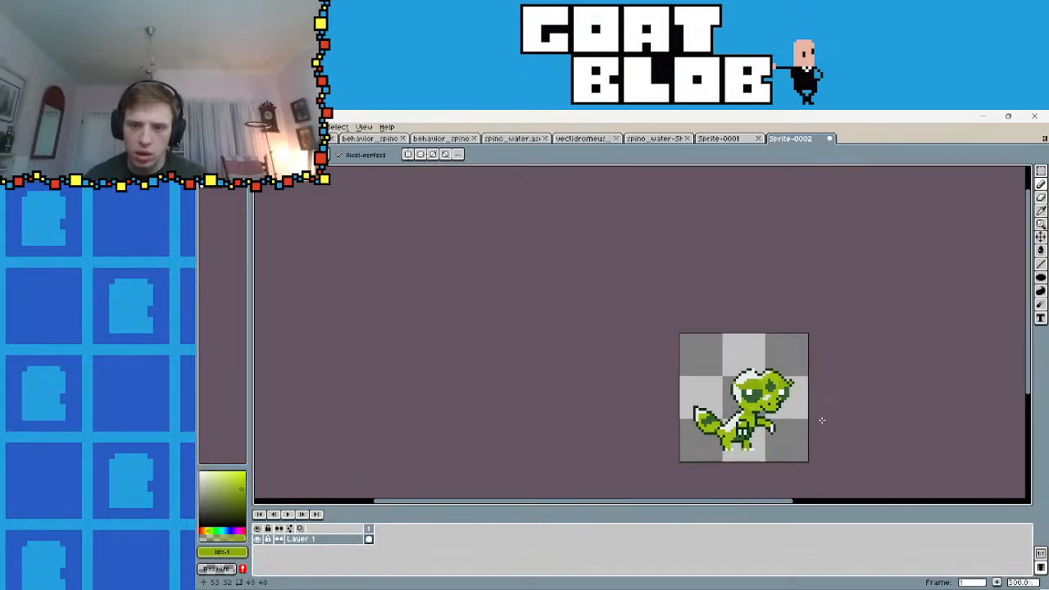
scroll(827, 419, down, 2)
scroll(825, 416, up, 3)
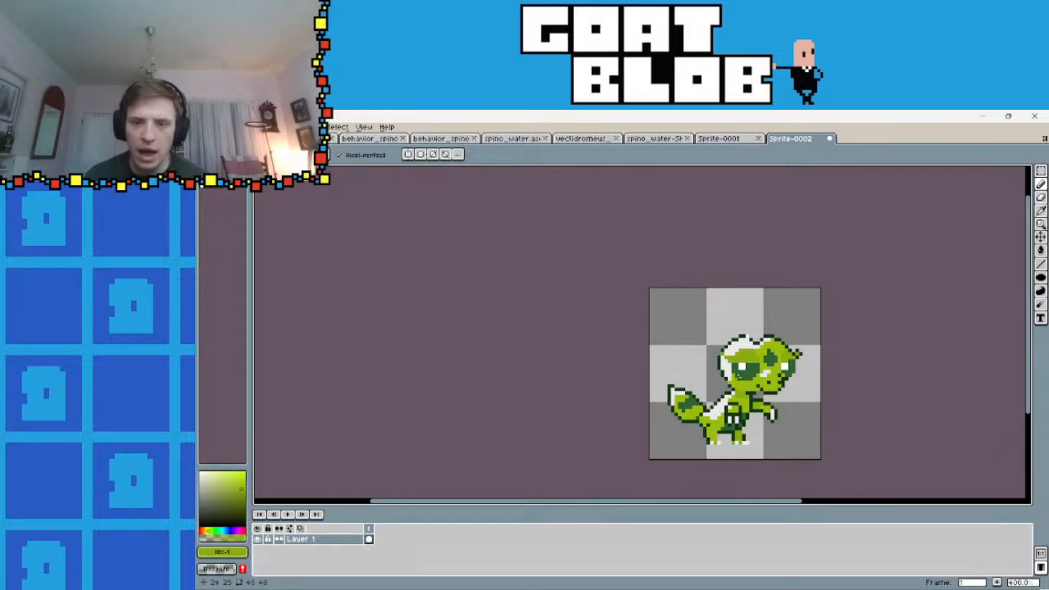
scroll(736, 376, up, 1)
click(852, 577)
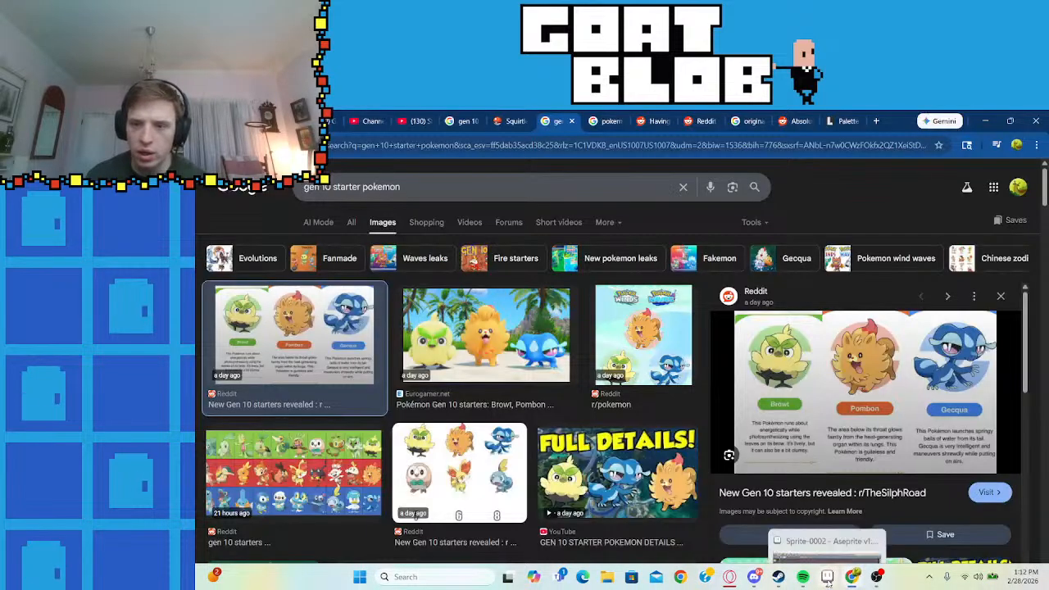
click(828, 577)
- Sample the dark green outline colour and paint the near eye's upper area on both sides of the white highlight
scroll(750, 373, up, 2)
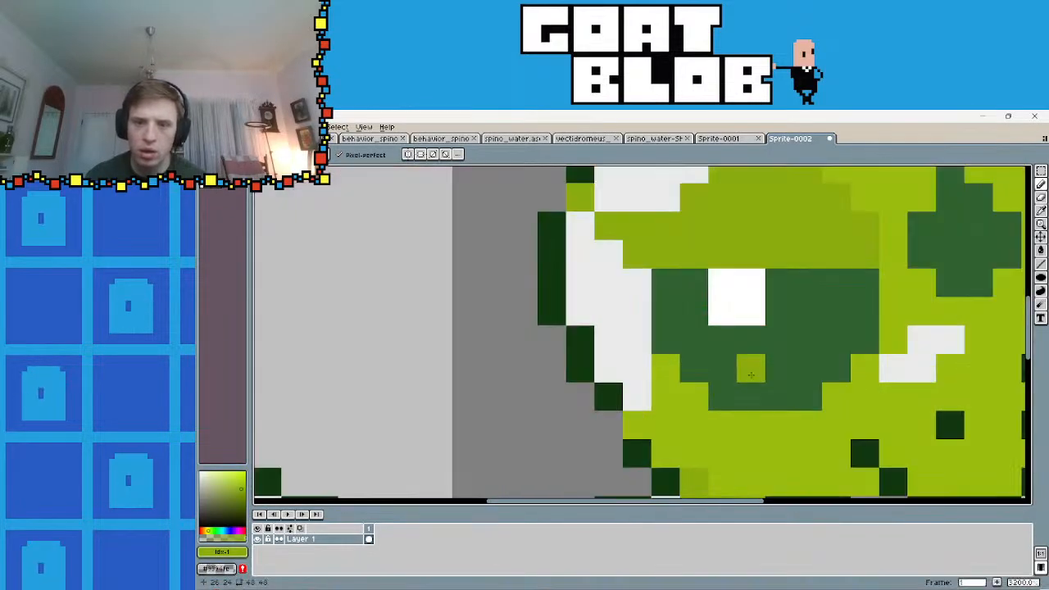
alt+click(552, 283)
click(694, 303)
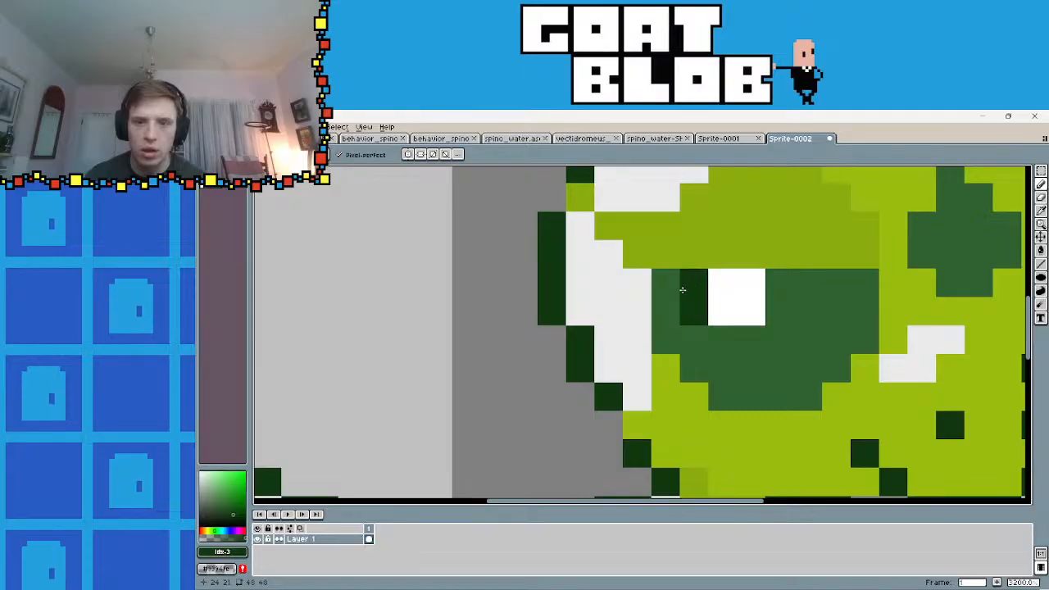
drag(682, 289, 672, 338)
mouse_move(788, 312)
mouse_down()
mouse_move(810, 290)
mouse_move(817, 317)
mouse_move(847, 335)
mouse_move(864, 304)
mouse_move(839, 288)
mouse_up()
scroll(889, 372, down, 8)
drag(895, 387, 746, 416)
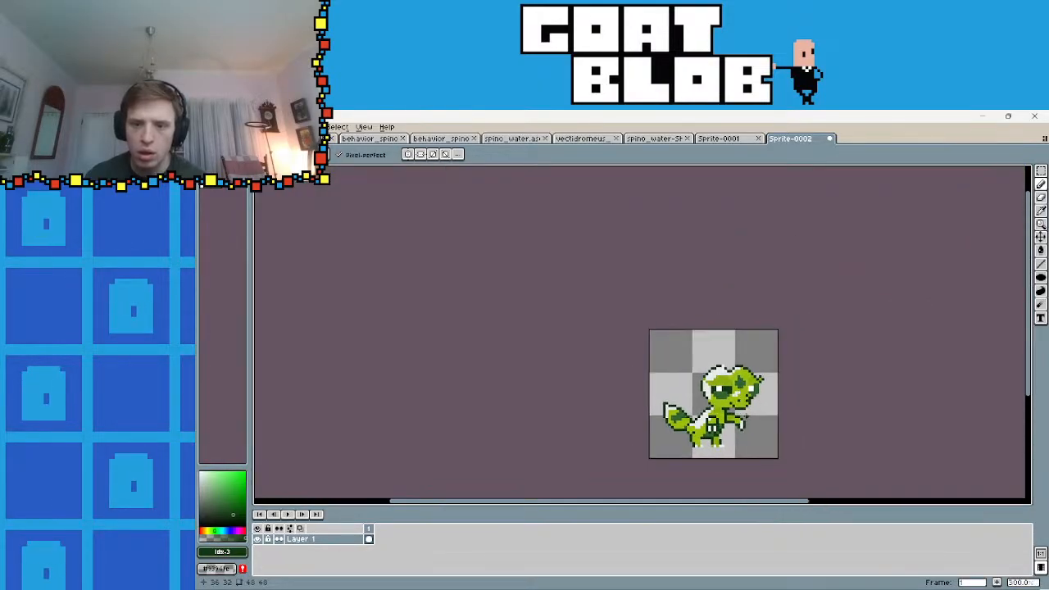
- Undo the last dark green strokes below the near eye's highlight, keeping the mid green stepped outward there
scroll(714, 392, up, 5)
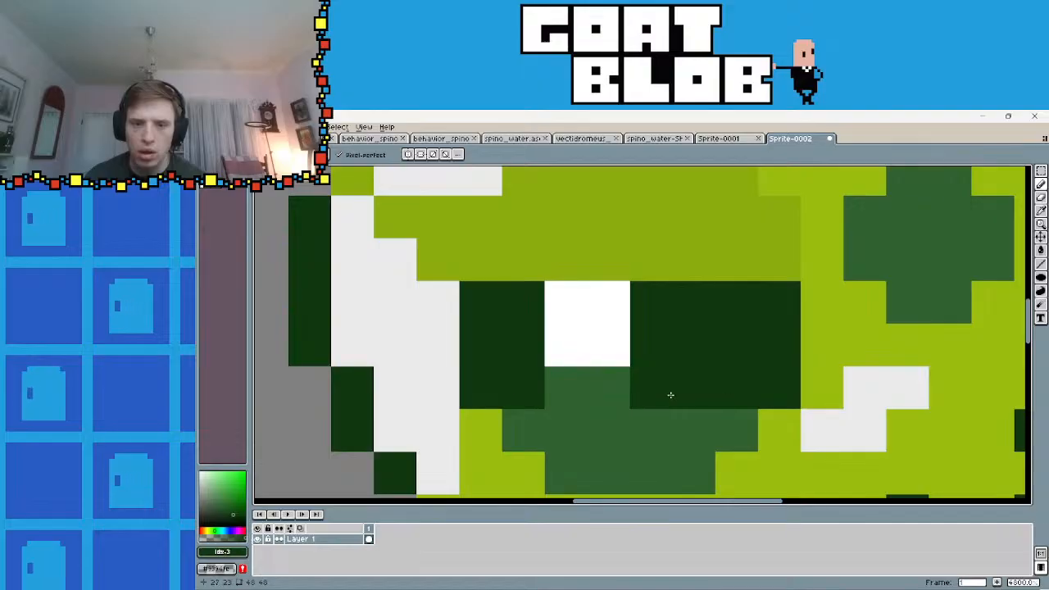
scroll(869, 409, down, 4)
scroll(866, 412, up, 2)
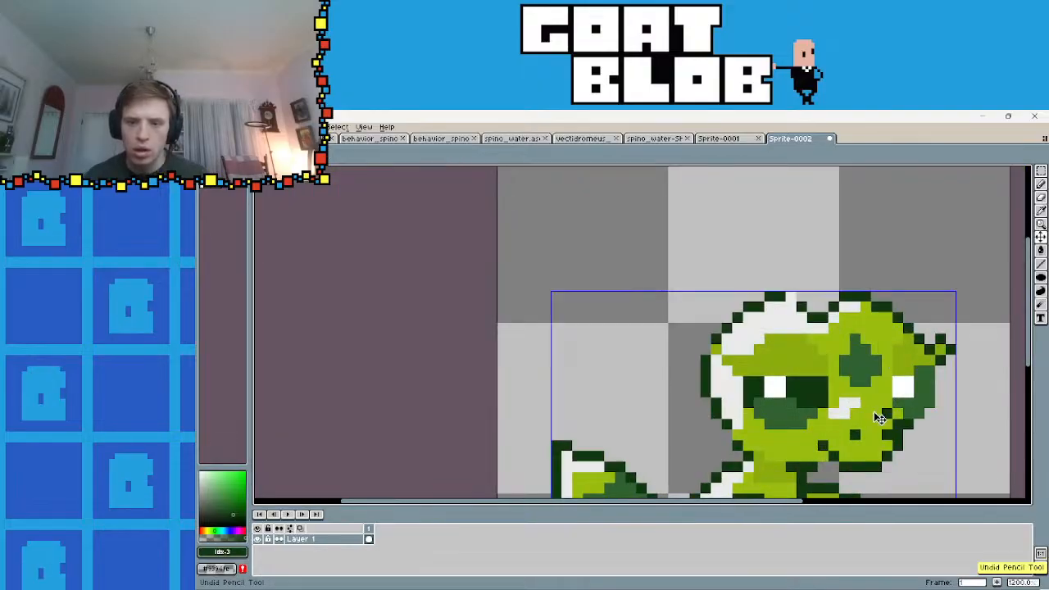
scroll(868, 412, down, 3)
scroll(811, 377, up, 5)
mouse_move(811, 377)
mouse_down()
mouse_move(827, 341)
mouse_move(856, 345)
mouse_move(831, 377)
mouse_move(860, 394)
mouse_move(857, 410)
mouse_move(947, 414)
mouse_move(815, 403)
mouse_up()
- Check the darkened near eye at small scale and against the Browt artwork in the browser's image results
scroll(856, 409, down, 6)
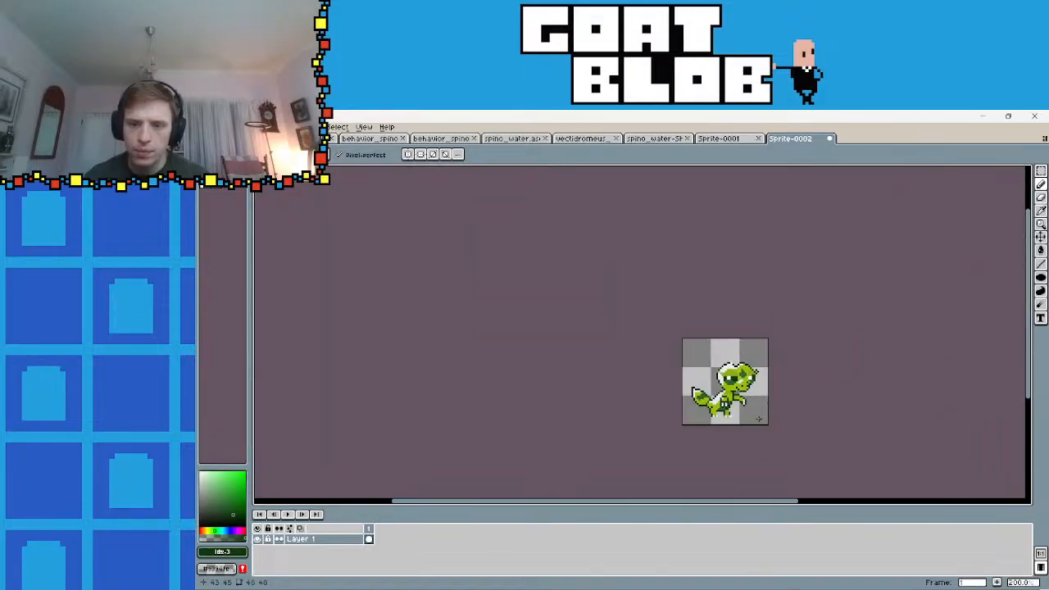
scroll(709, 398, up, 1)
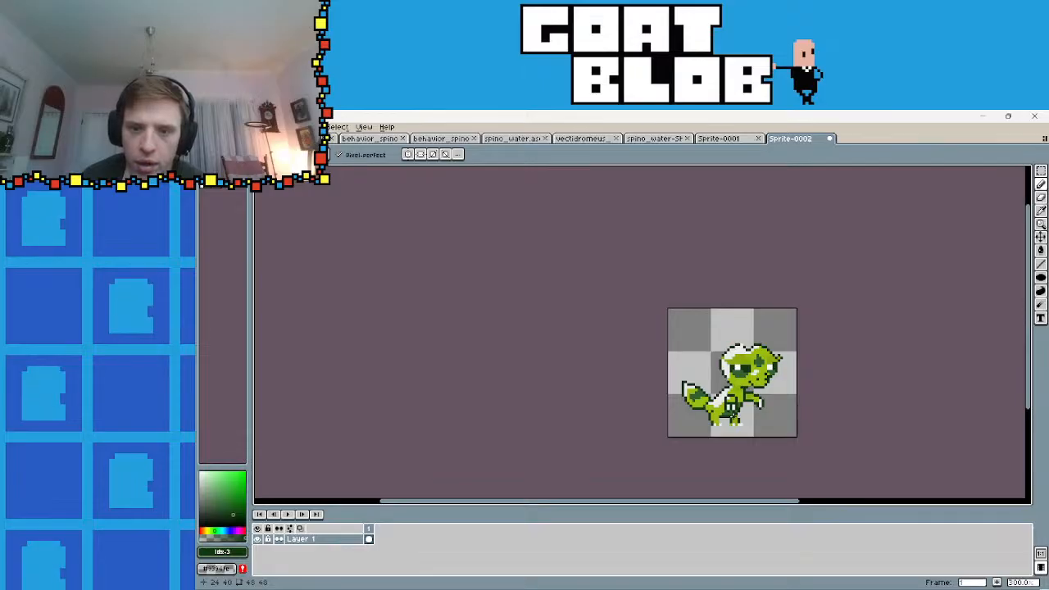
click(852, 577)
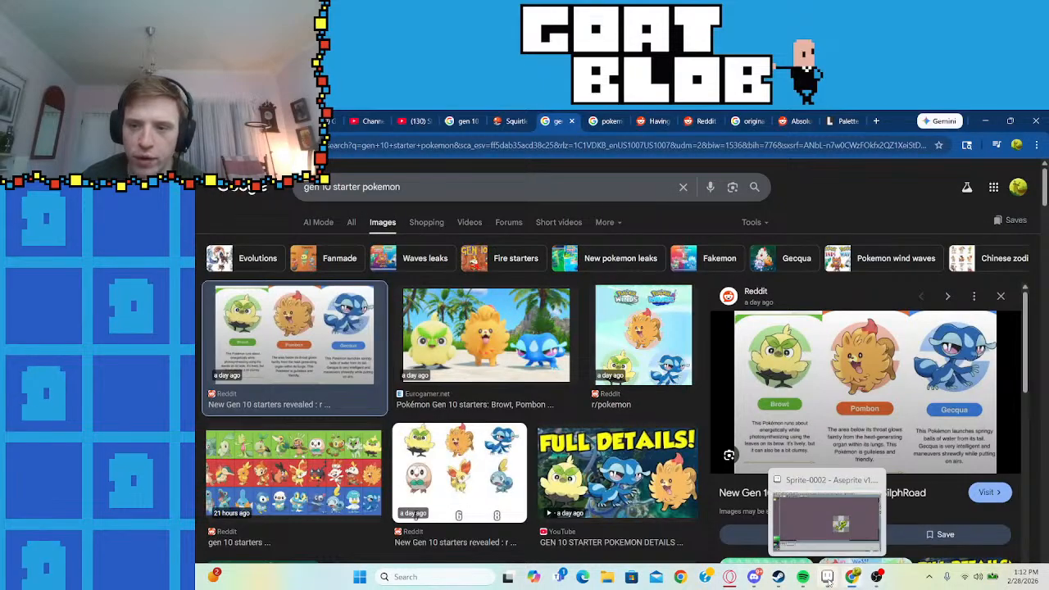
click(828, 577)
- Narrow both eyes' white highlights to one pixel wide and paint the far eye's upper and outer area dark green
scroll(697, 328, up, 5)
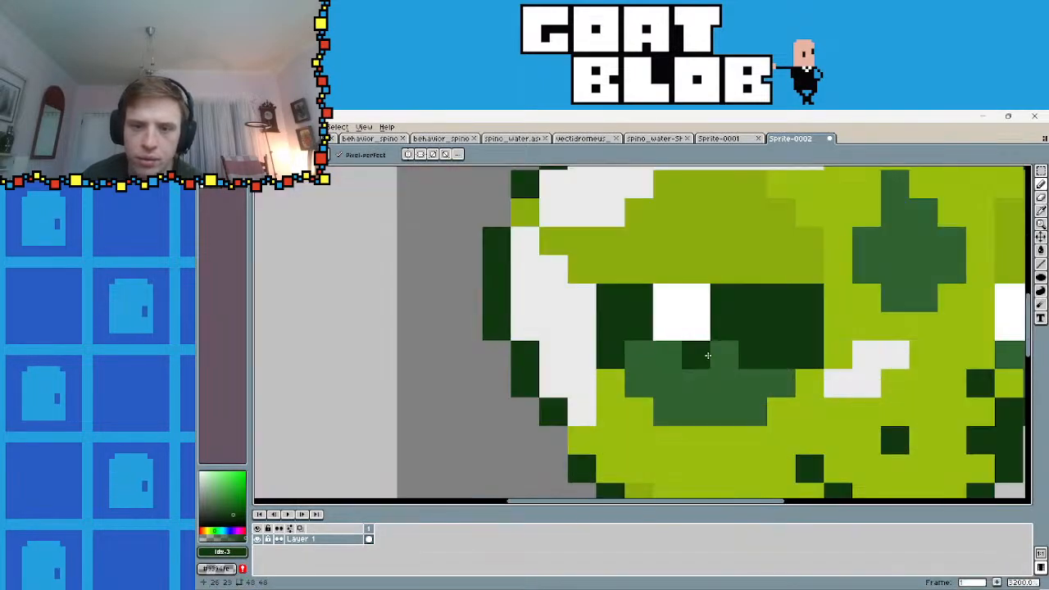
drag(879, 353, 665, 384)
click(824, 334)
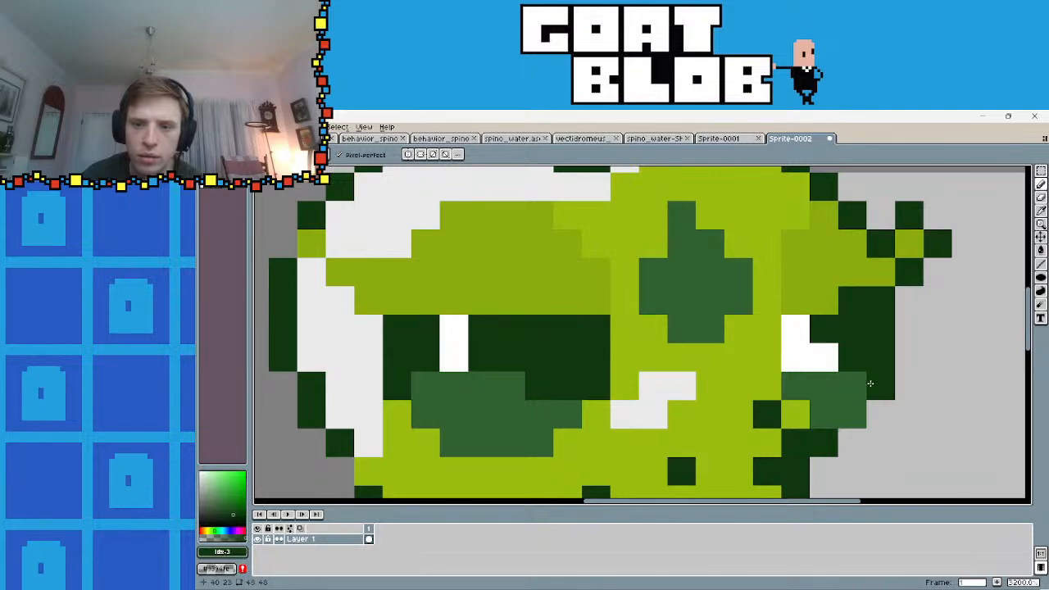
click(826, 358)
scroll(856, 420, down, 5)
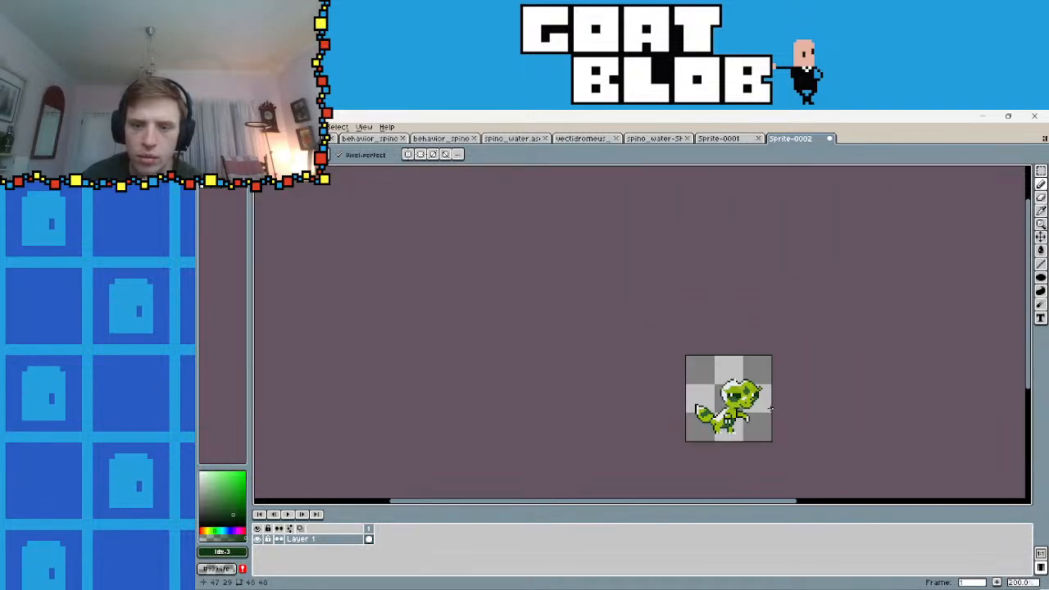
drag(773, 418, 790, 400)
scroll(785, 412, up, 2)
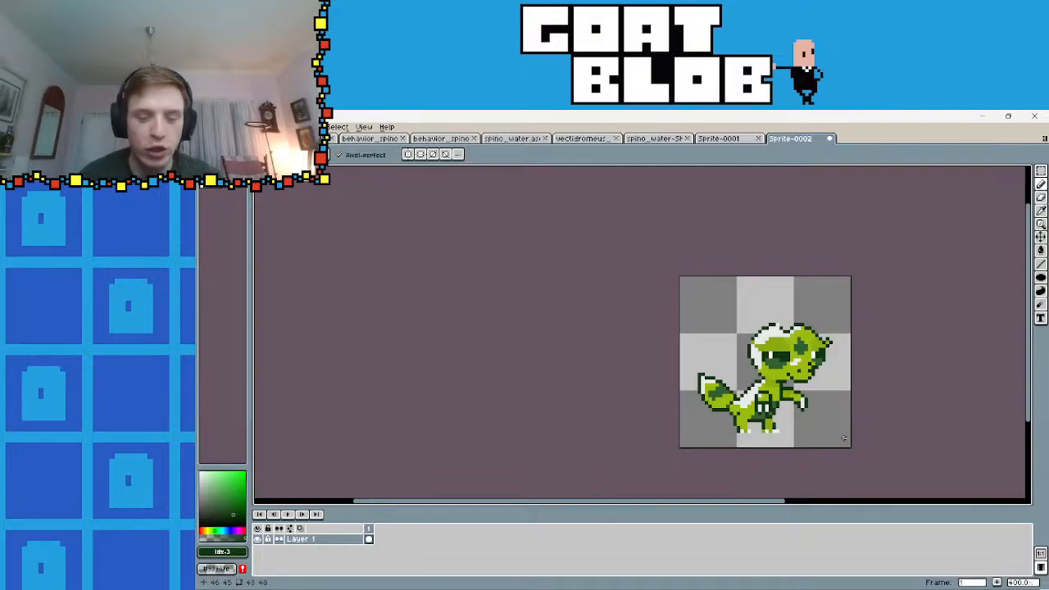
right_click(370, 528)
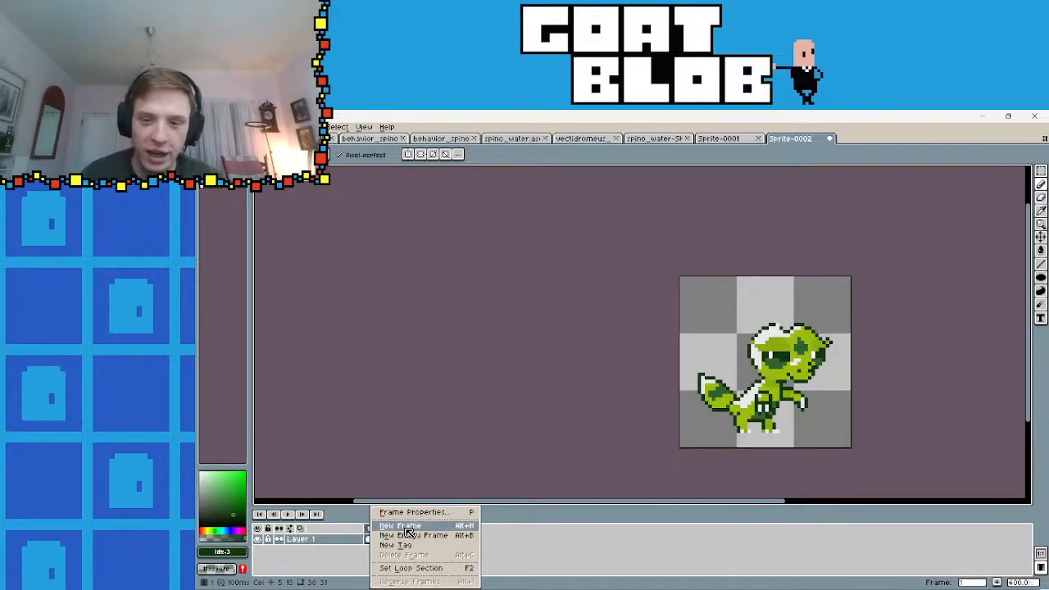
click(1043, 172)
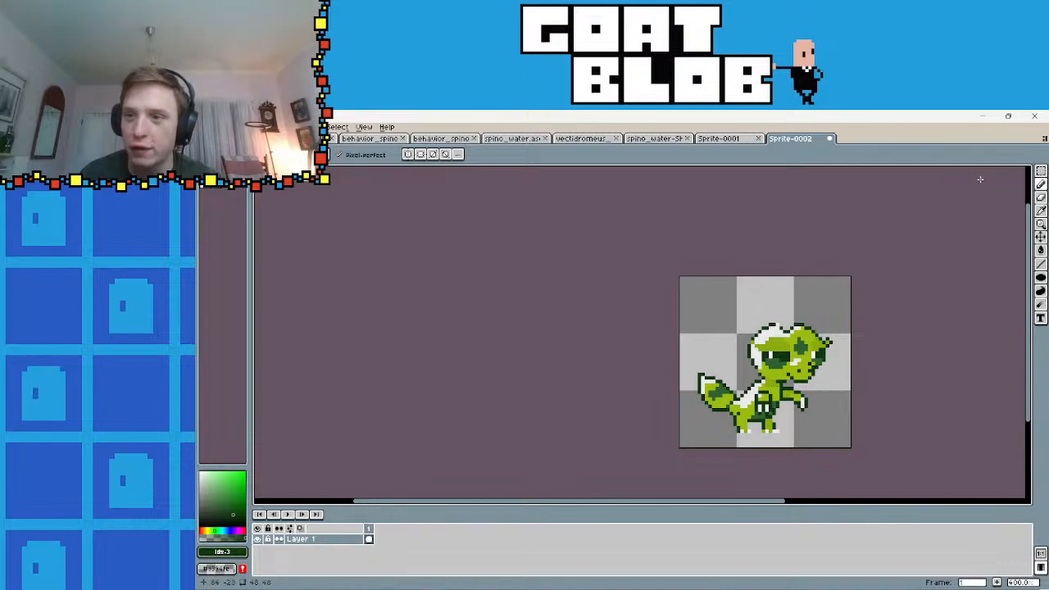
click(1041, 172)
mouse_move(799, 355)
mouse_down()
mouse_move(808, 336)
mouse_move(648, 382)
mouse_up()
scroll(819, 327, up, 2)
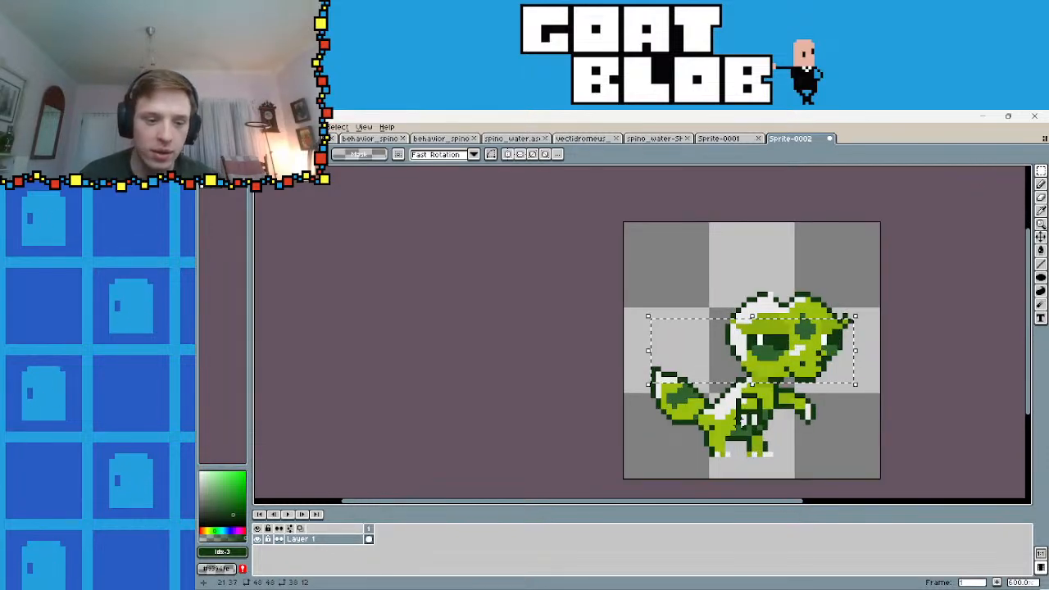
click(784, 449)
drag(723, 459, 775, 290)
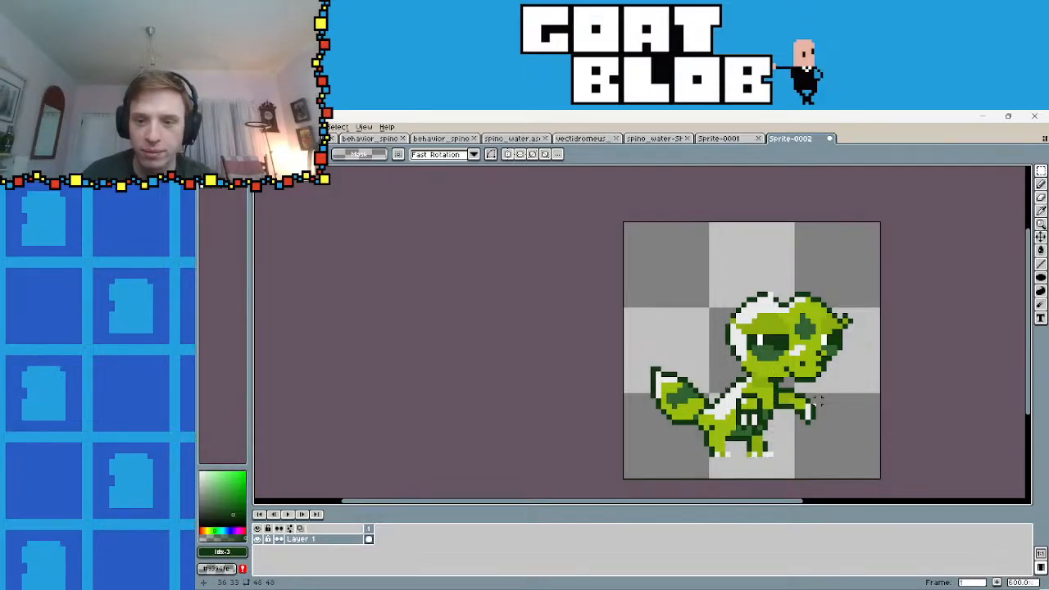
- Add a second frame and delete the whole copied dinosaur from it, leaving that frame's canvas empty
scroll(889, 428, down, 3)
scroll(862, 387, down, 1)
scroll(793, 396, up, 4)
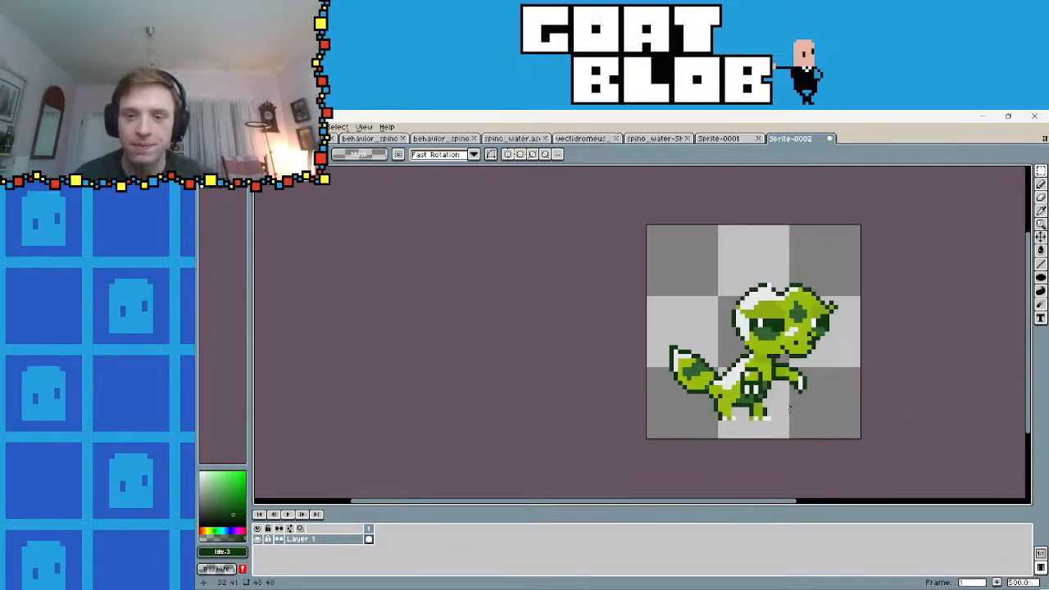
key(alt+n)
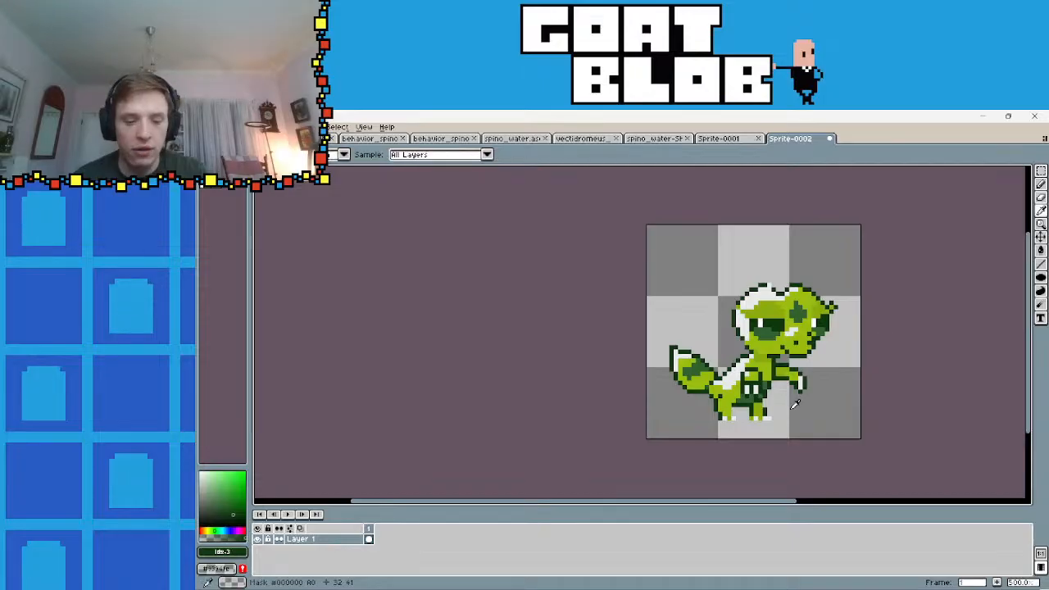
drag(854, 263, 675, 435)
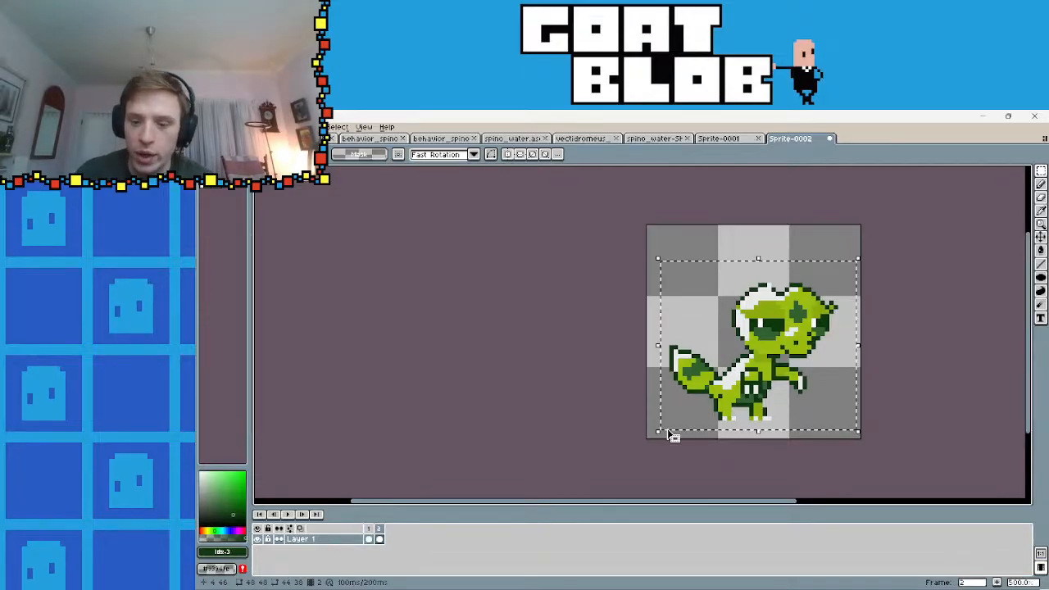
key(Delete)
- Browse the gen 10 starter image results in the browser, previewing the starter comparison, the Eurogamer picture and the r/pokemon poster
mouse_move(778, 587)
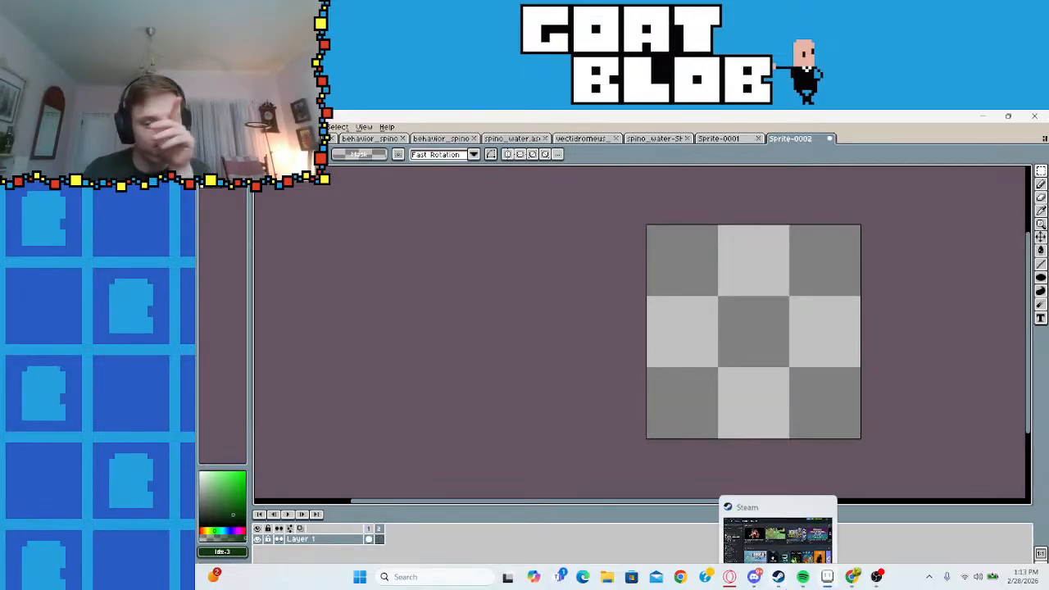
click(853, 578)
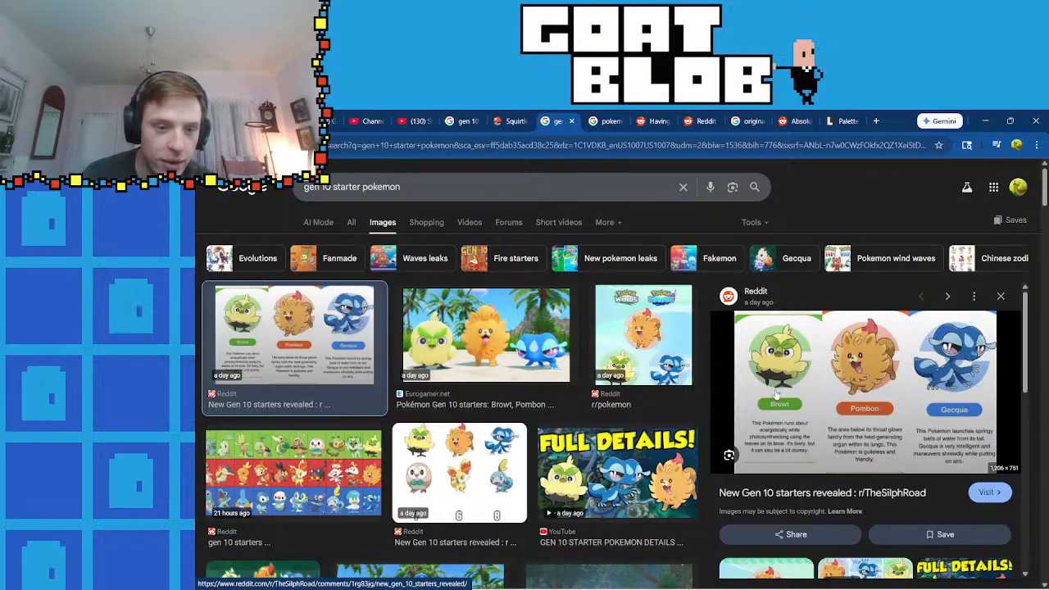
click(444, 469)
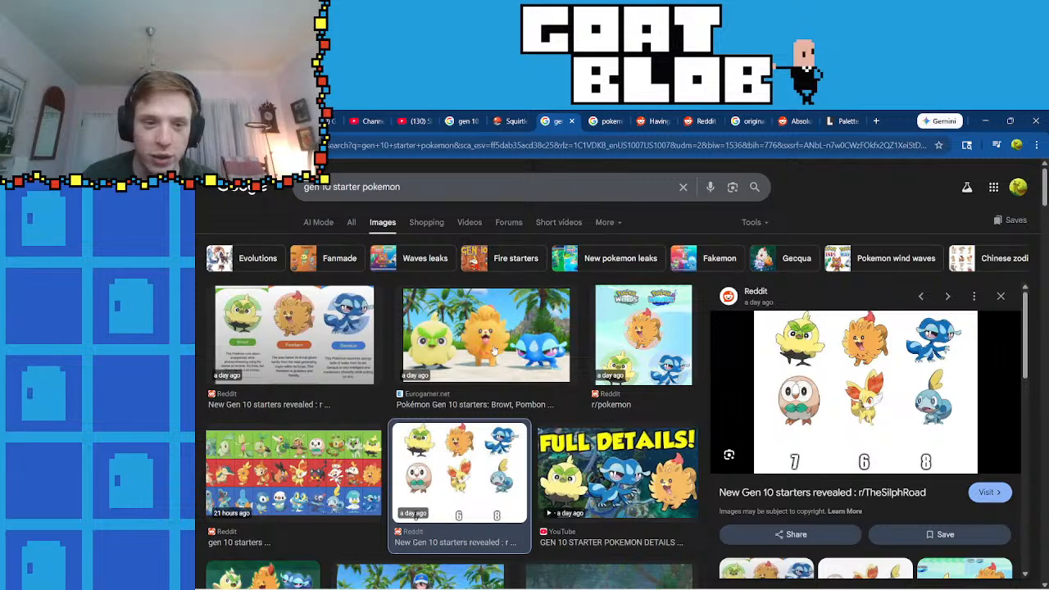
click(495, 351)
click(655, 358)
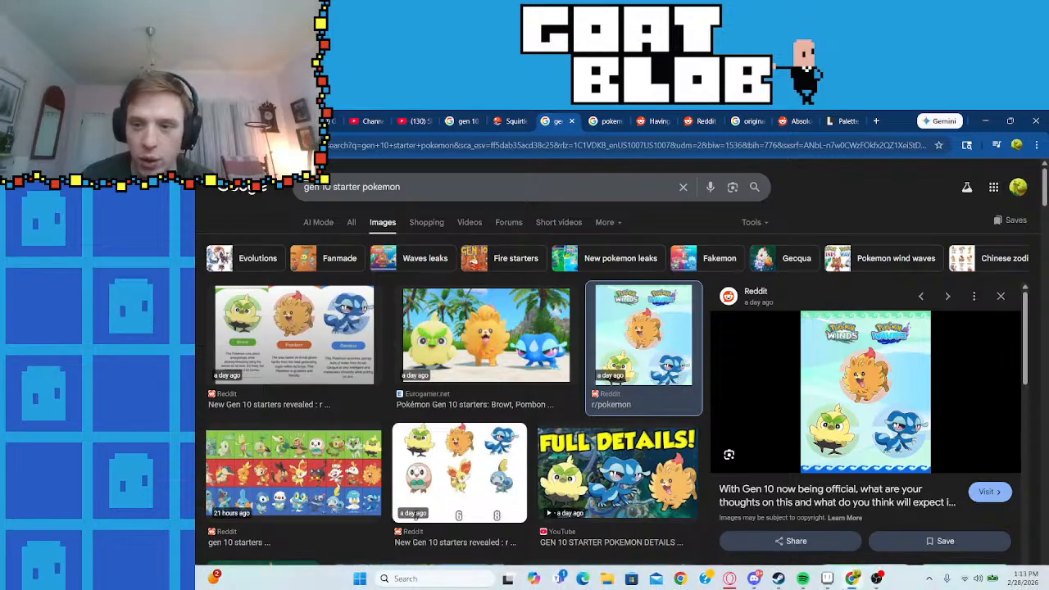
click(828, 577)
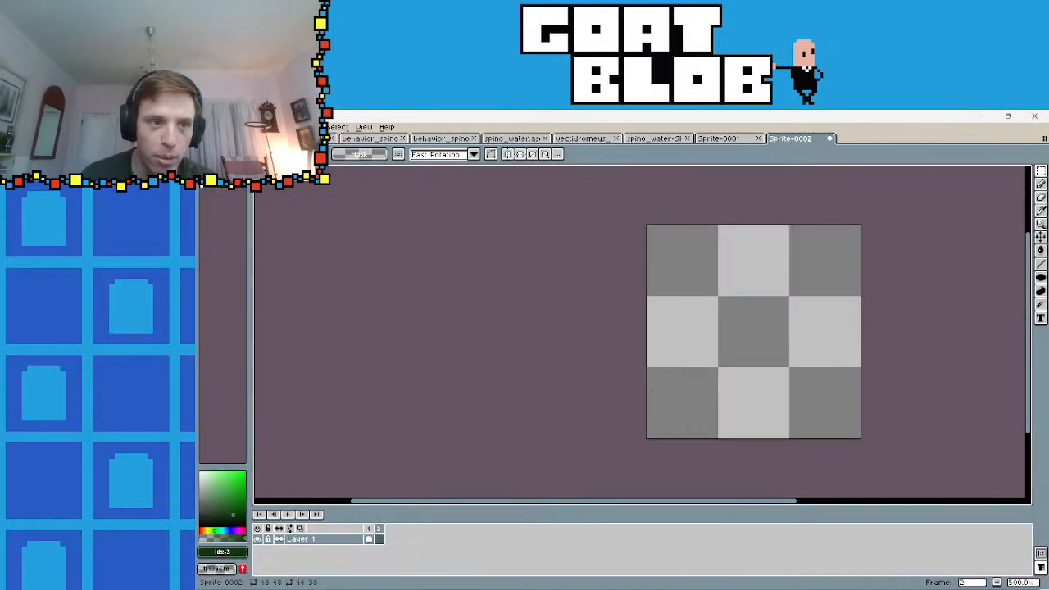
- Look over frames 1 and 2 and recheck the r/pokemon starter poster in the browser
drag(666, 337, 588, 346)
scroll(661, 365, up, 1)
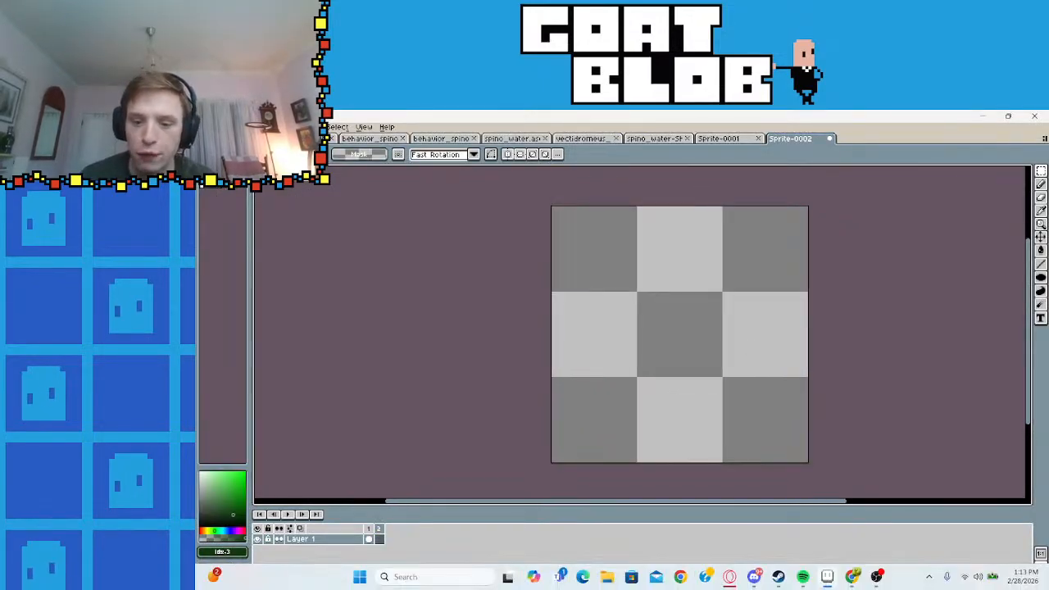
click(831, 581)
mouse_move(832, 584)
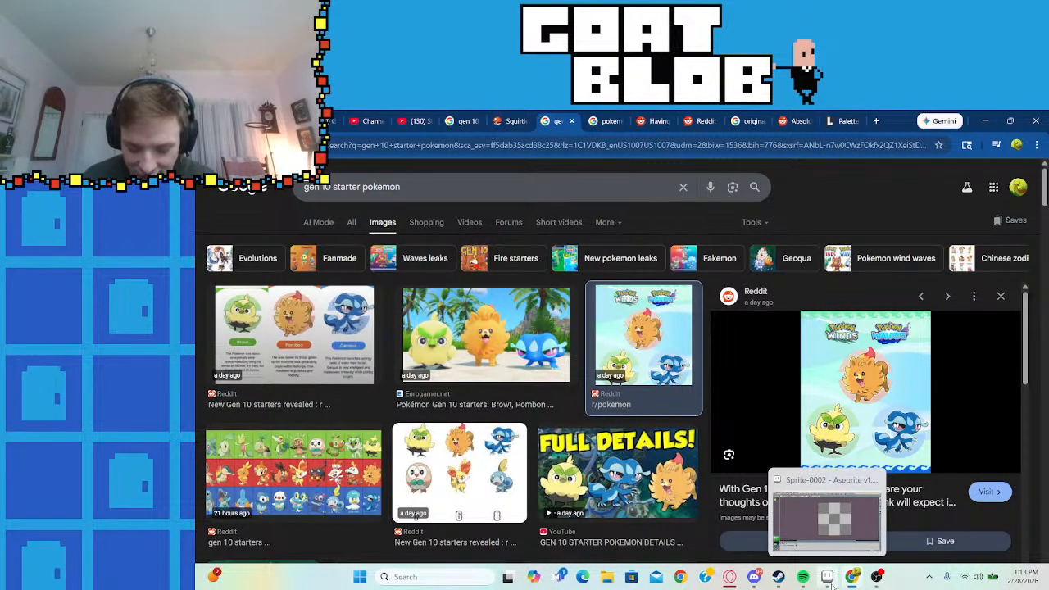
click(831, 584)
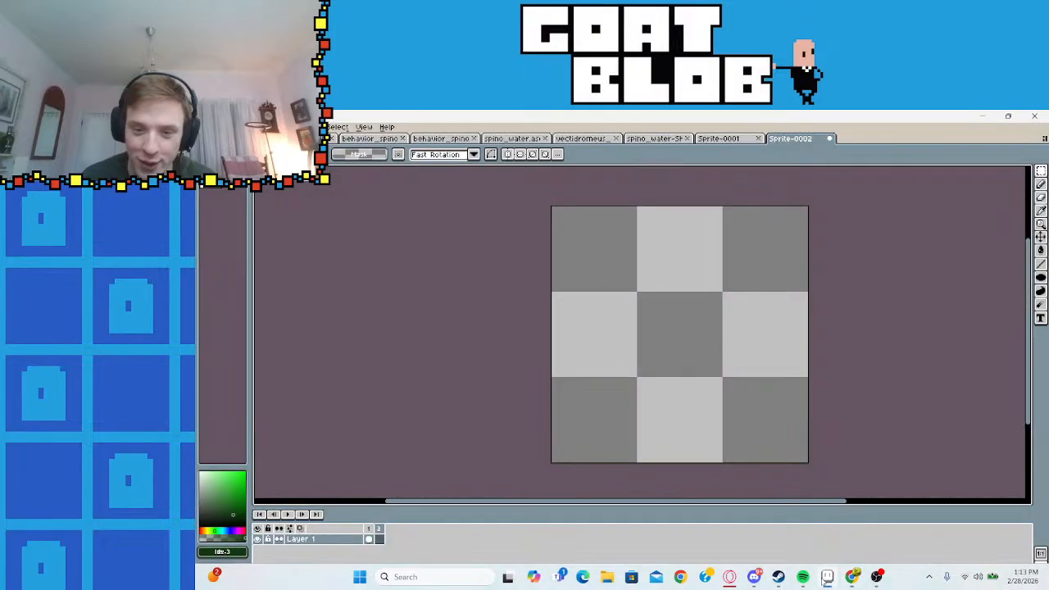
click(370, 529)
click(380, 529)
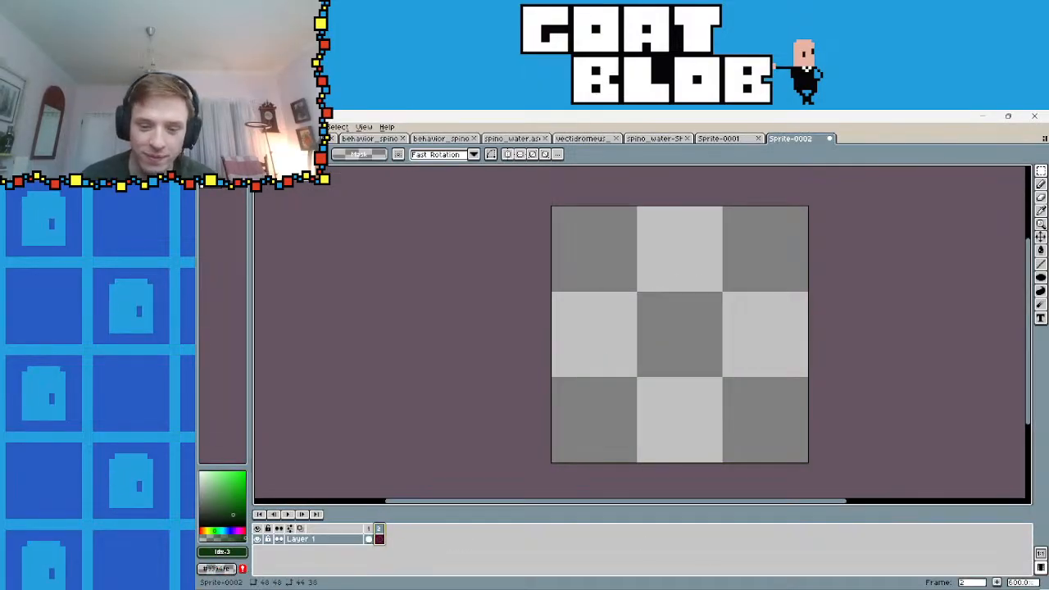
mouse_move(812, 579)
click(852, 578)
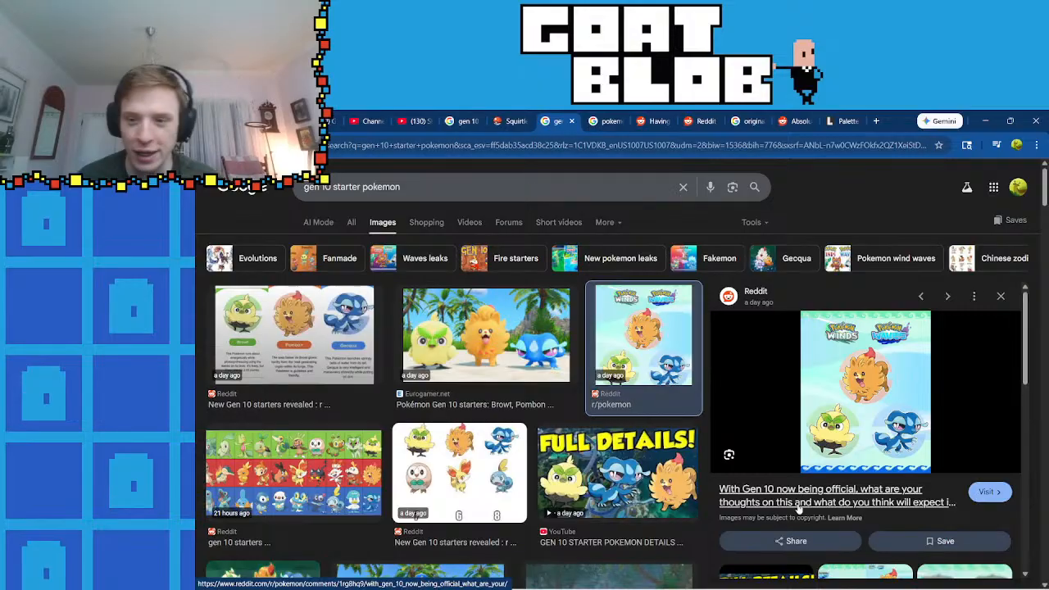
click(827, 578)
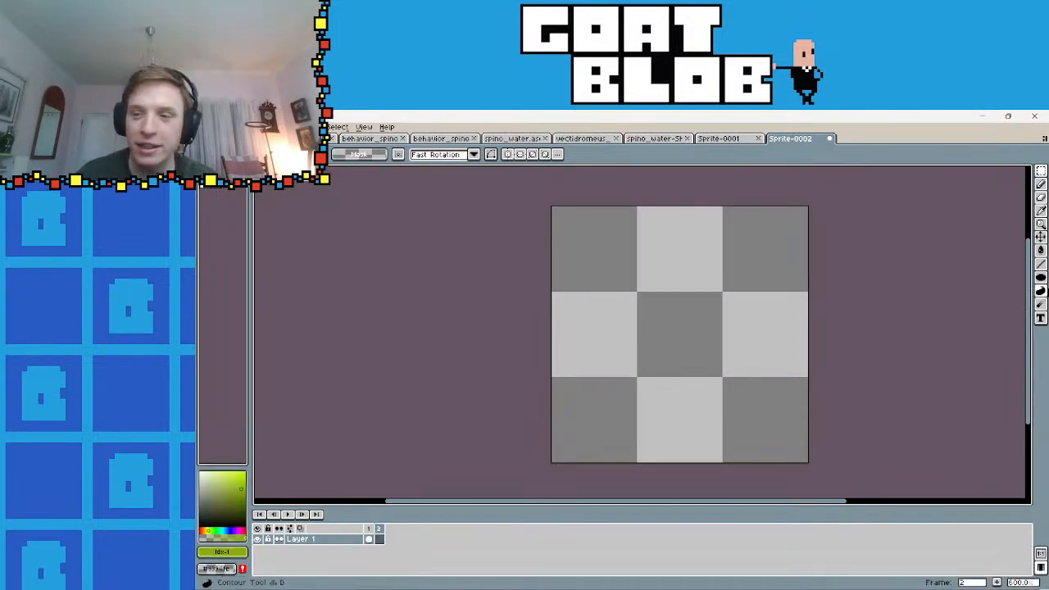
- Draw a solid yellow-green ellipse about 19 by 21 pixels on frame 2's empty canvas, slightly left of its centre
click(1041, 279)
click(1028, 280)
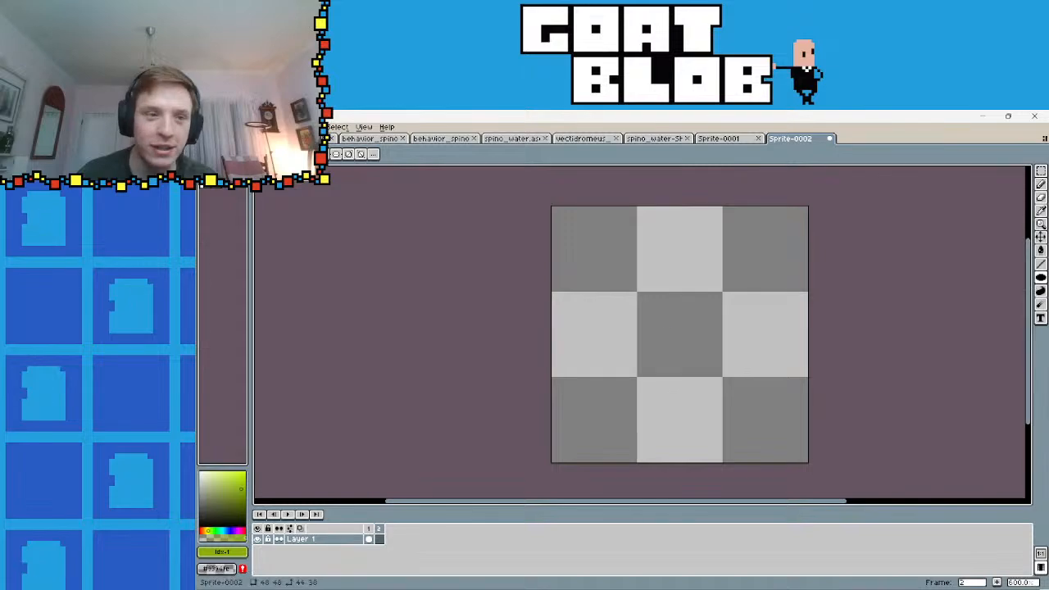
click(211, 182)
mouse_move(645, 320)
mouse_down()
mouse_move(620, 310)
mouse_move(620, 347)
mouse_move(667, 428)
mouse_move(667, 403)
mouse_up()
scroll(619, 309, up, 1)
scroll(667, 403, down, 4)
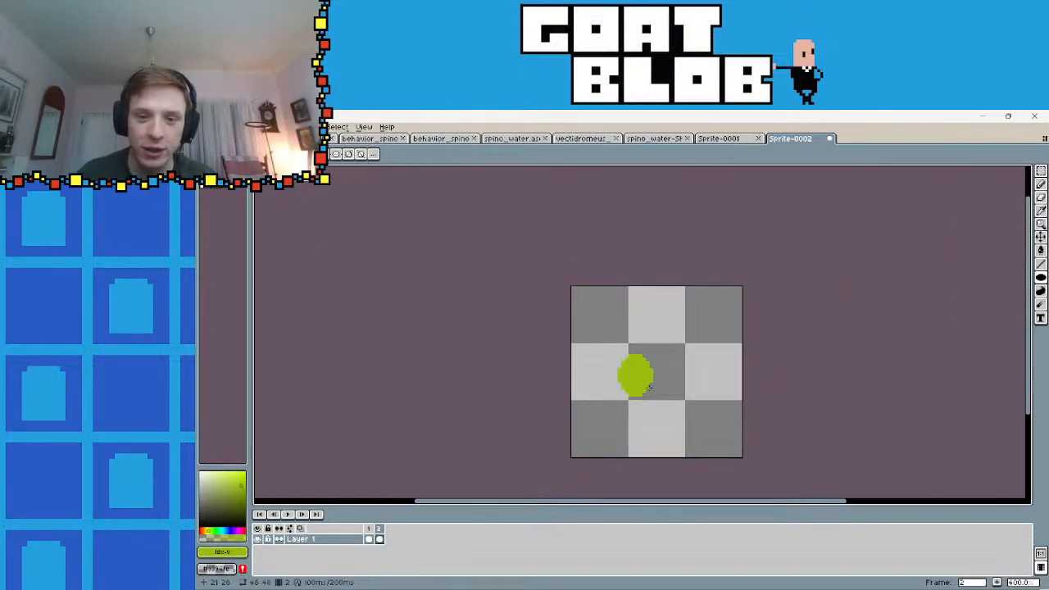
scroll(667, 403, up, 1)
drag(585, 318, 685, 423)
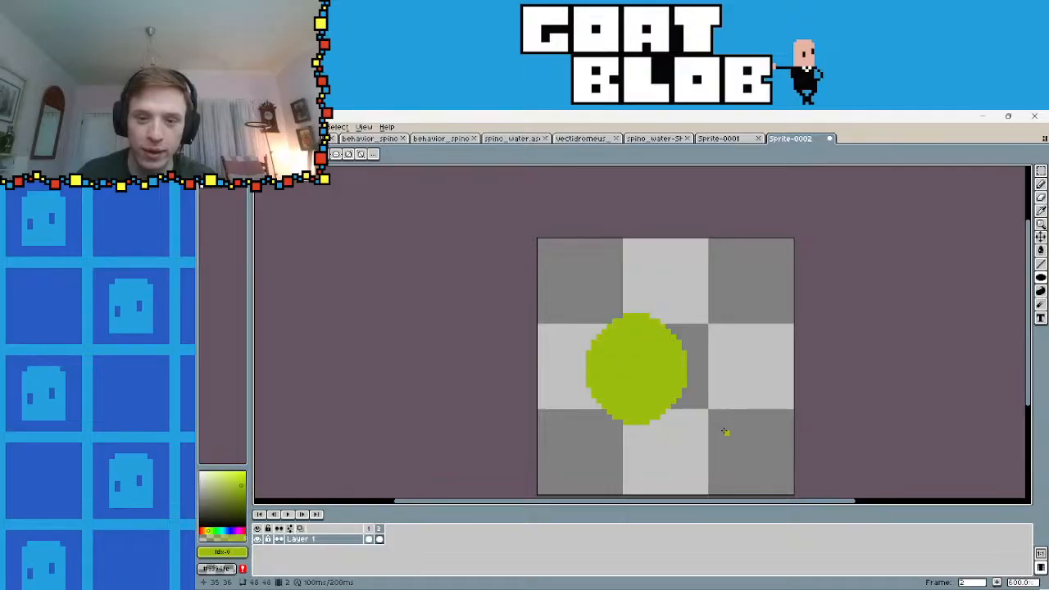
scroll(726, 431, down, 2)
scroll(726, 431, up, 3)
- Check the r/pokemon starter poster in the browser against the green shape, and return to Sprite-0002 in Aseprite
click(1040, 184)
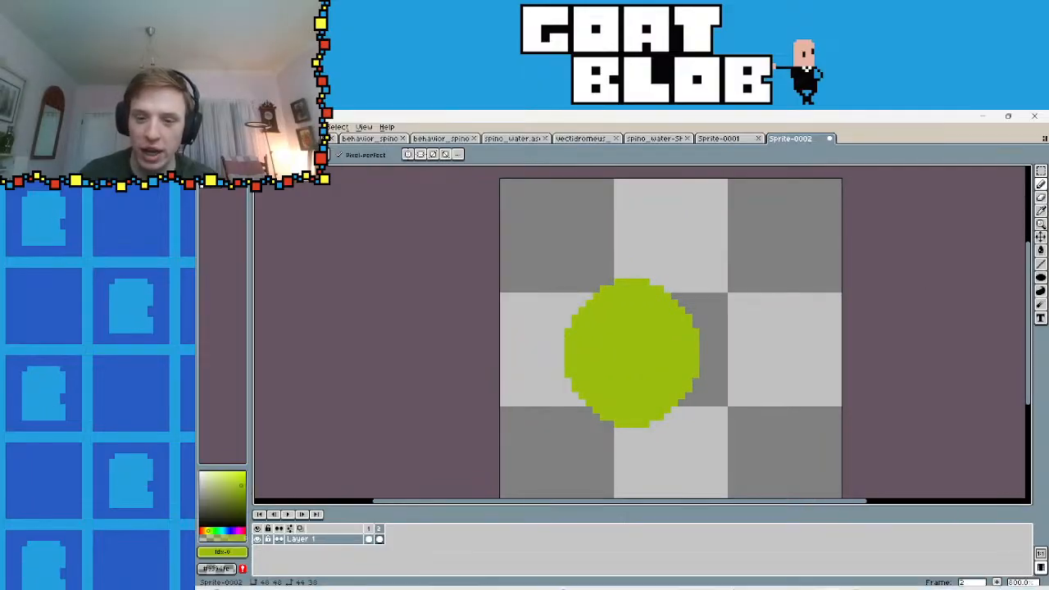
click(850, 578)
click(828, 578)
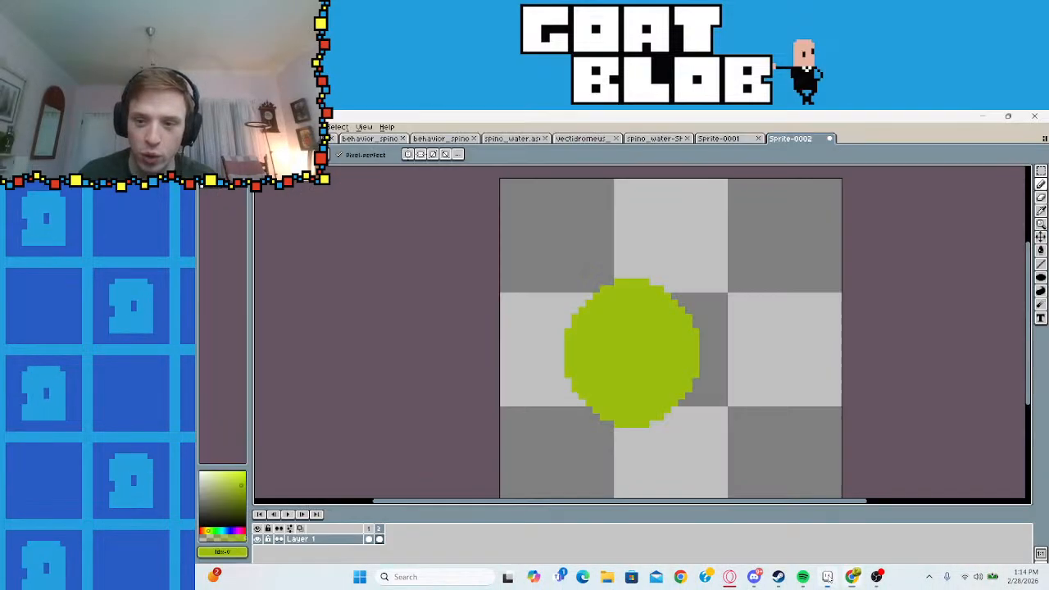
scroll(663, 384, down, 2)
scroll(676, 385, up, 4)
scroll(635, 354, down, 1)
scroll(619, 351, up, 1)
scroll(737, 377, down, 3)
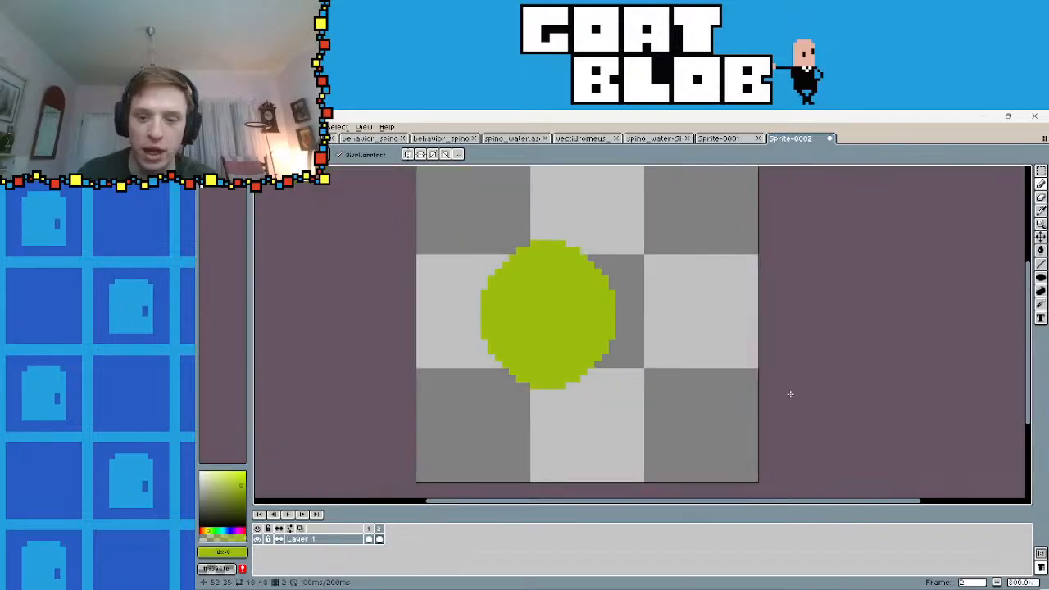
click(852, 577)
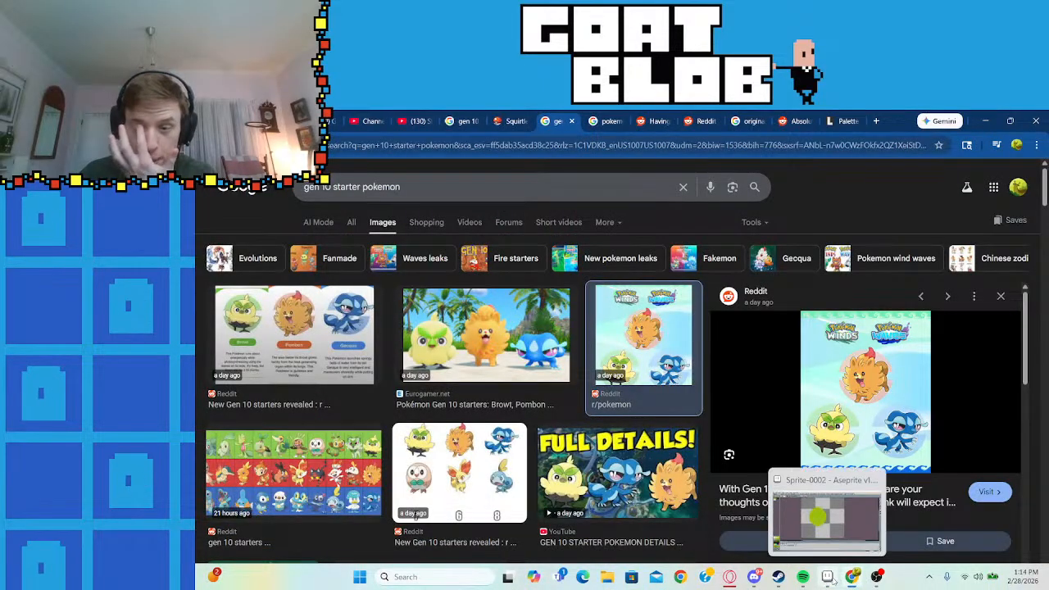
click(827, 578)
- Enlarge the green shape to about 23 by 24 pixels with an ellipse outline around it and fill the gap between them yellow-green
click(1041, 279)
scroll(504, 281, up, 1)
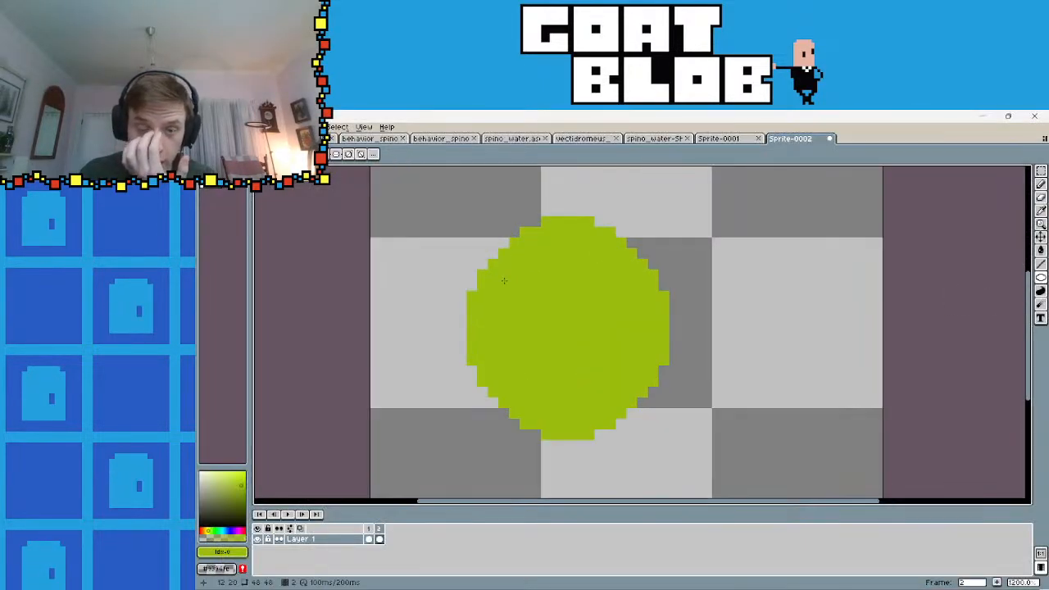
drag(460, 221, 686, 468)
scroll(744, 354, down, 2)
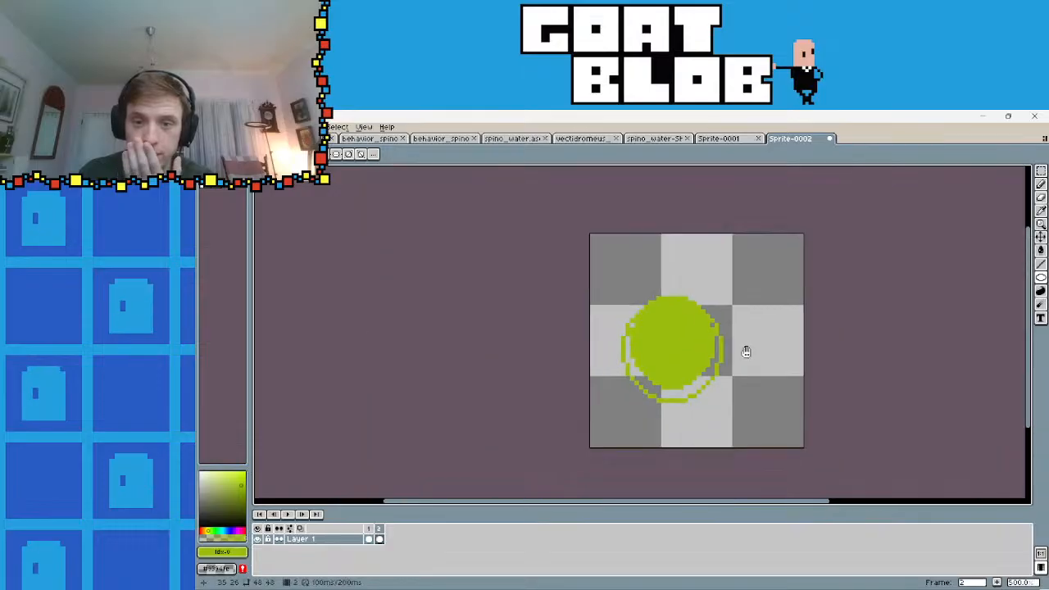
scroll(721, 360, up, 2)
click(1041, 250)
click(662, 411)
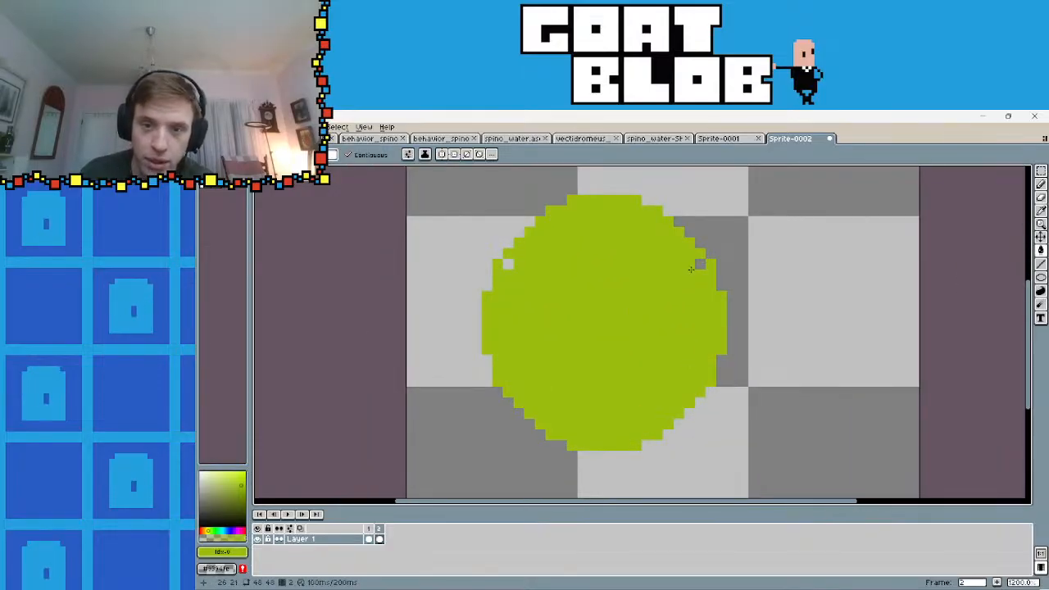
- Draw a rounded bump in the darker Idx-1 green behind the lower-right edge of the circle with the Pencil tool
click(1041, 183)
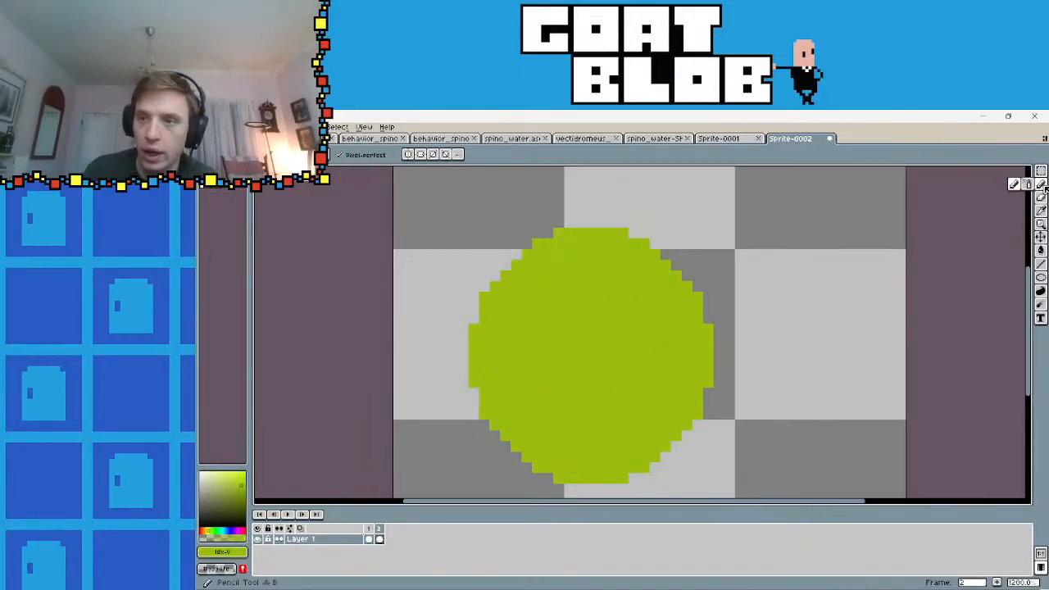
mouse_move(588, 328)
mouse_down()
mouse_move(546, 314)
mouse_move(543, 342)
mouse_move(508, 328)
mouse_up()
click(214, 168)
scroll(629, 363, up, 2)
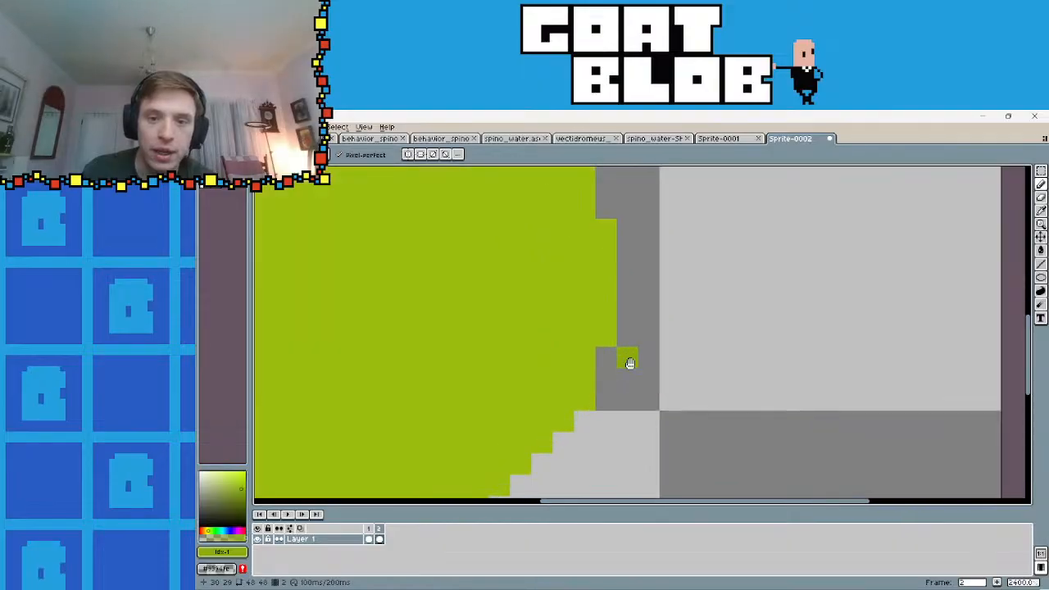
mouse_move(628, 363)
mouse_down()
mouse_move(704, 320)
mouse_move(712, 382)
mouse_move(663, 432)
mouse_move(534, 455)
mouse_move(549, 433)
mouse_move(658, 421)
mouse_move(583, 404)
mouse_move(667, 402)
mouse_move(598, 380)
mouse_move(667, 384)
mouse_move(676, 401)
mouse_move(691, 363)
mouse_move(677, 312)
mouse_move(668, 358)
mouse_move(654, 318)
mouse_move(620, 339)
mouse_up()
scroll(770, 418, down, 9)
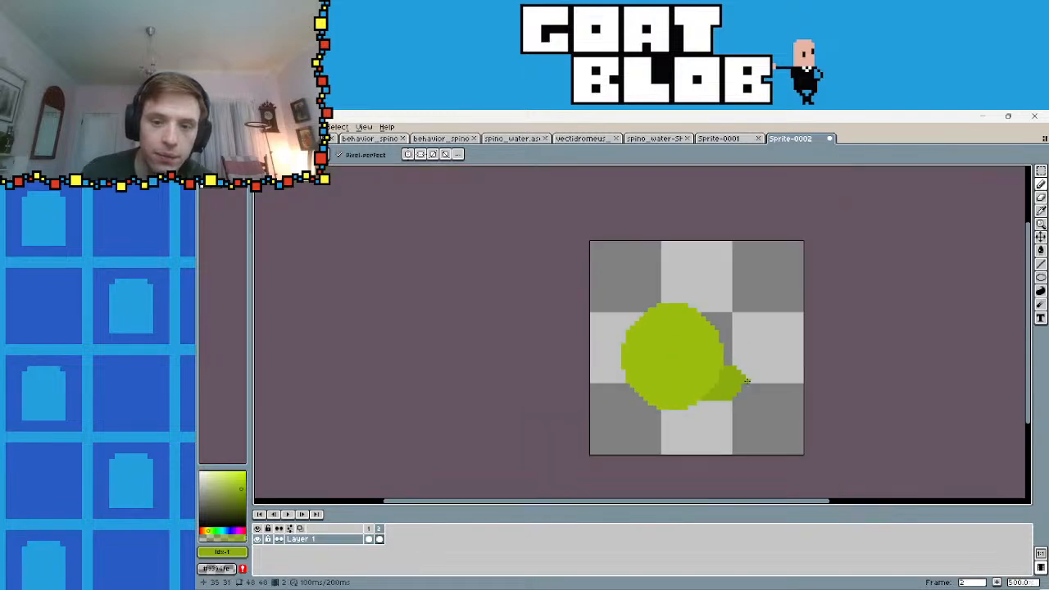
scroll(776, 411, up, 1)
- Select the outer part of the darker-green bump with the rectangular marquee and shift it up one pixel
click(1040, 170)
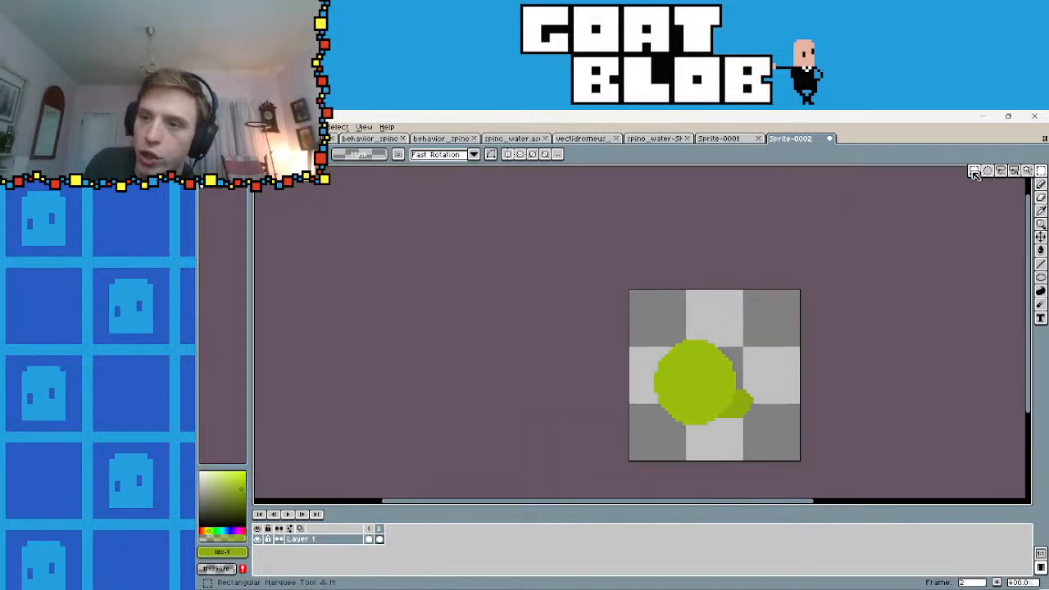
scroll(770, 401, up, 1)
drag(753, 369, 700, 450)
key(ctrl+d)
scroll(707, 421, up, 2)
drag(681, 393, 749, 451)
key(Up)
click(839, 407)
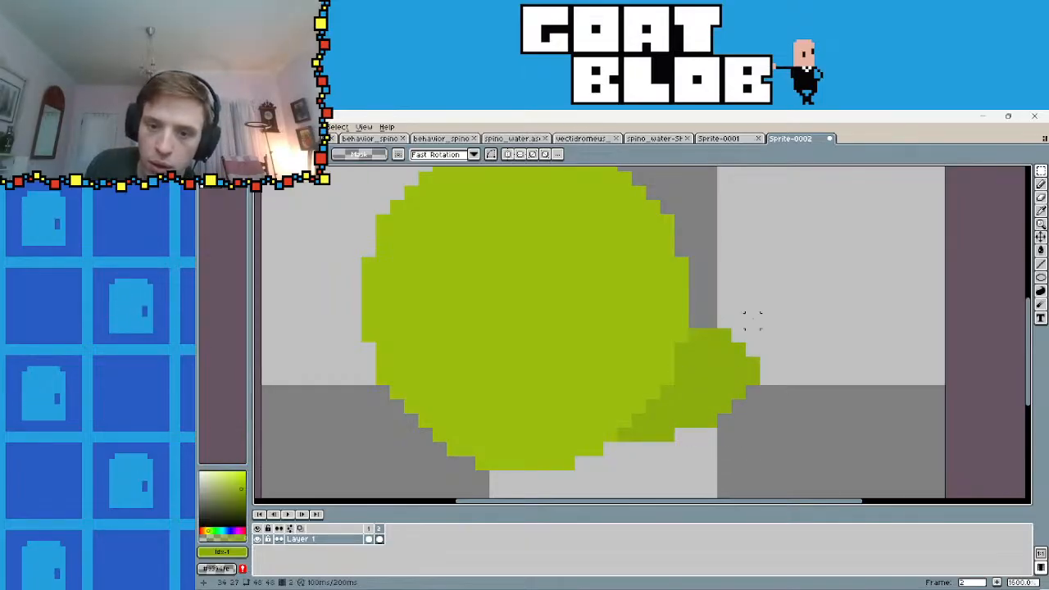
- Select the bump's outermost pixel columns, shift them up one pixel and deselect
drag(752, 320, 700, 442)
key(Up)
click(879, 406)
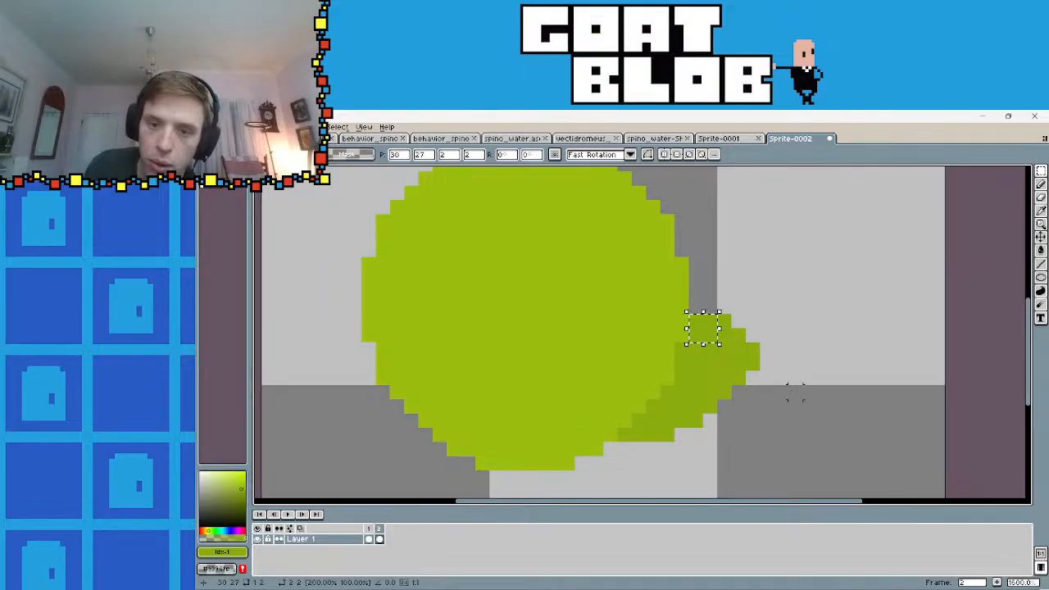
scroll(791, 377, down, 3)
scroll(791, 376, down, 1)
scroll(786, 401, up, 2)
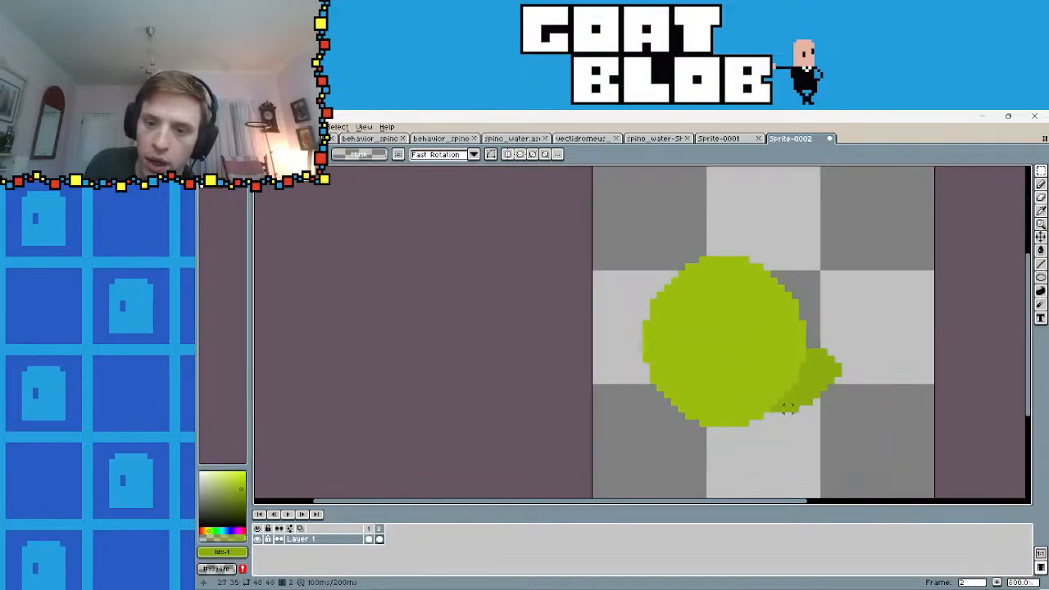
- Add #8bac0f pixels along the bump's underside with the Pencil tool, joining it to the circle's bottom edge
scroll(784, 408, up, 3)
key(b)
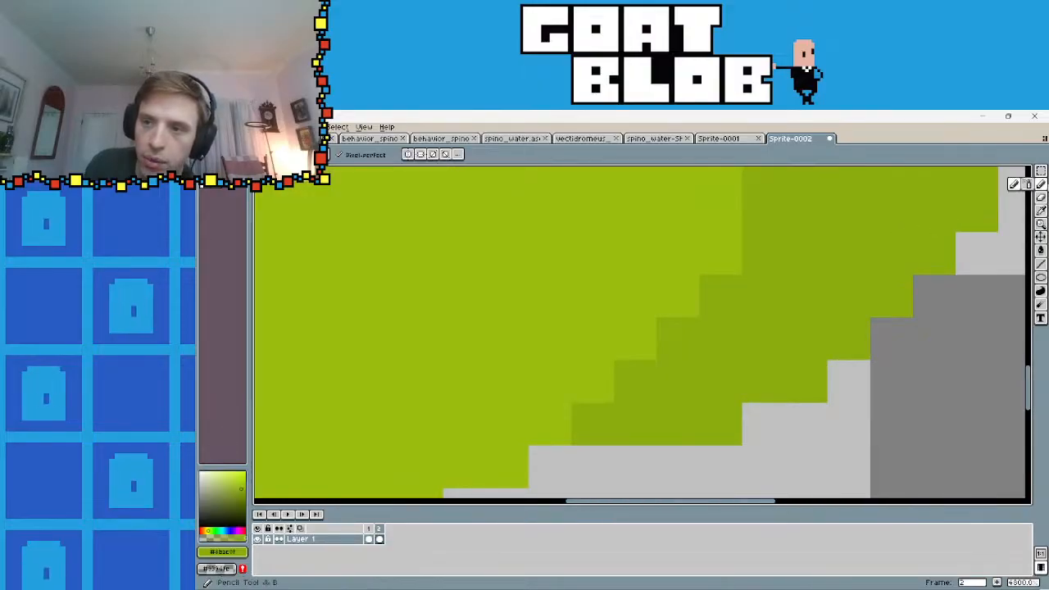
click(622, 452)
click(561, 456)
scroll(791, 399, down, 4)
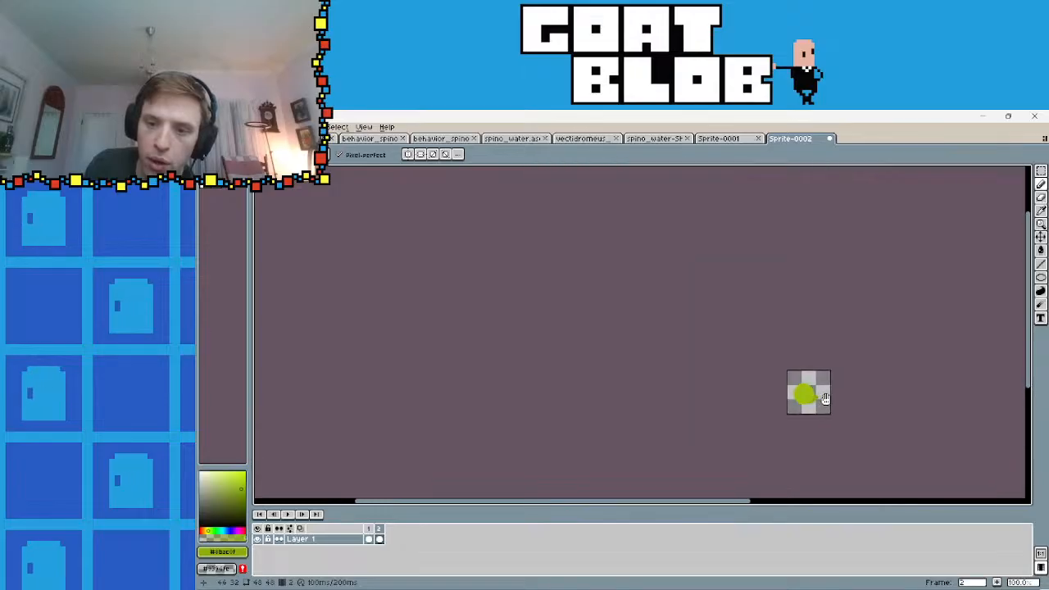
scroll(805, 408, up, 2)
scroll(804, 407, up, 2)
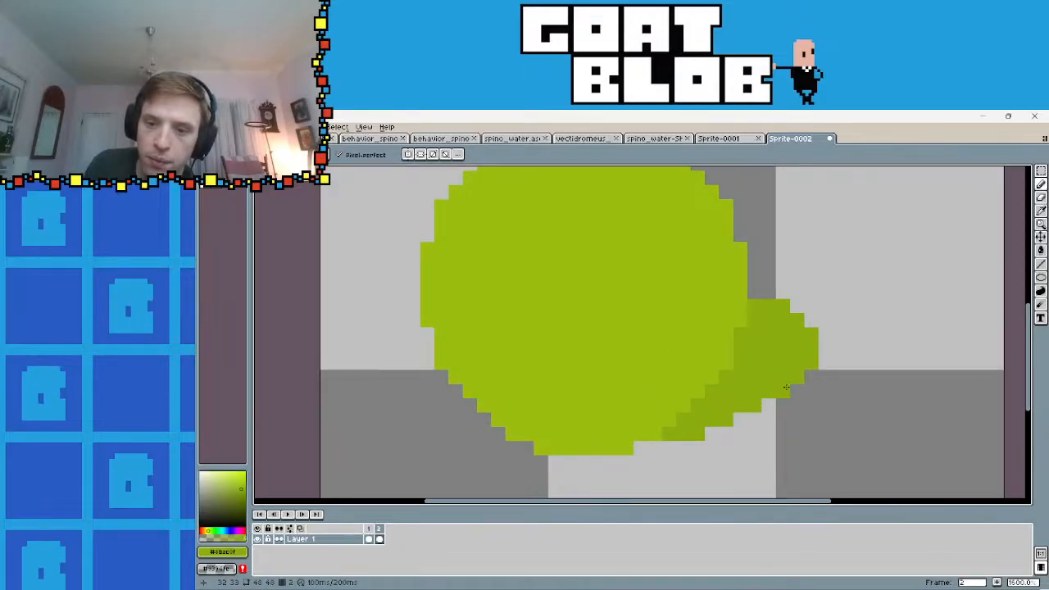
- Round out the bump's upper and outer right edge with extra darker-green pixels
scroll(787, 421, down, 3)
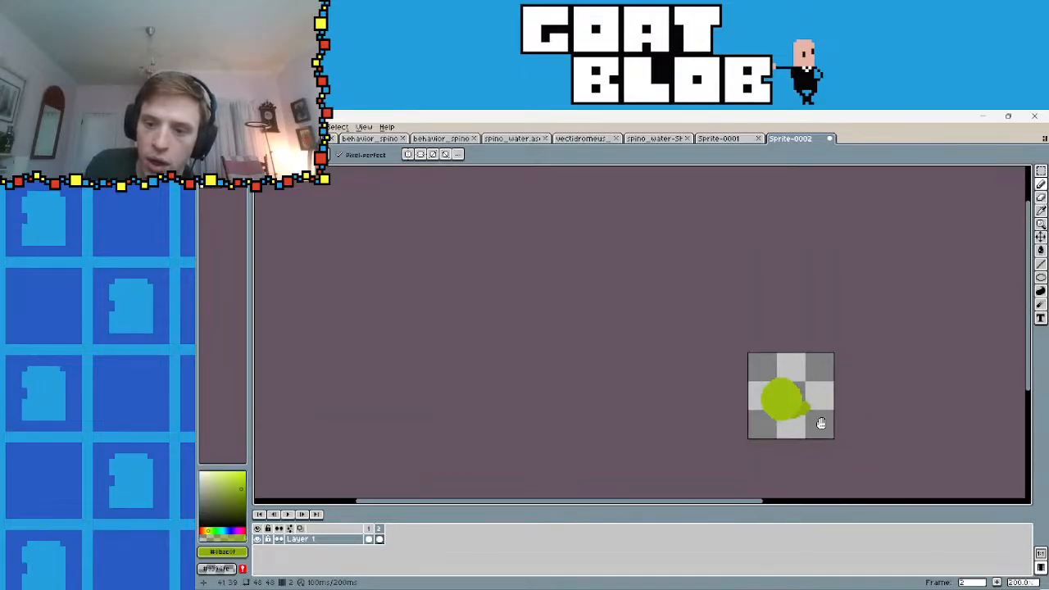
scroll(816, 423, up, 5)
scroll(845, 382, down, 4)
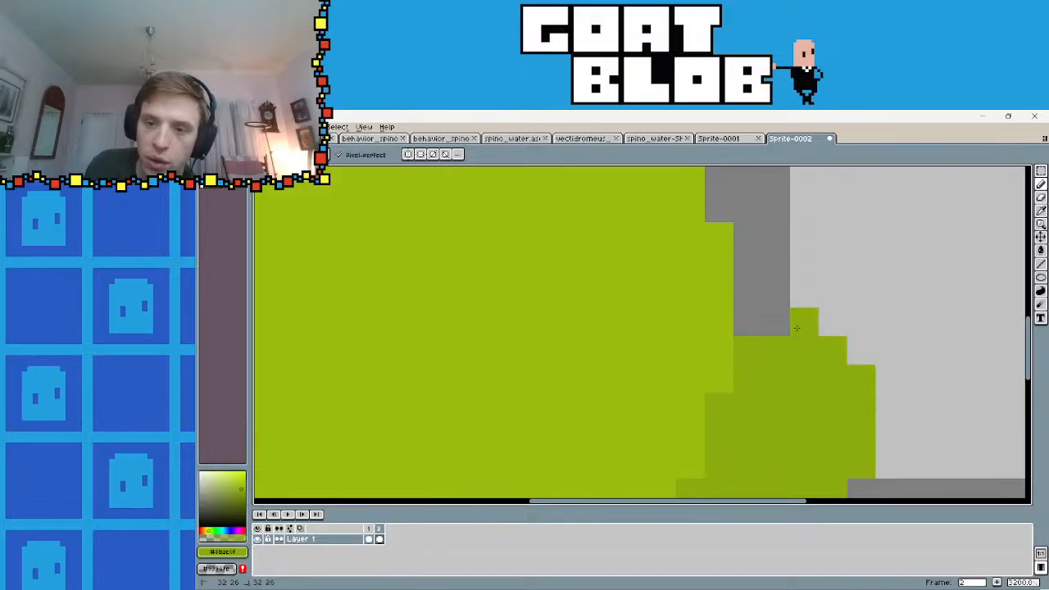
scroll(792, 412, up, 2)
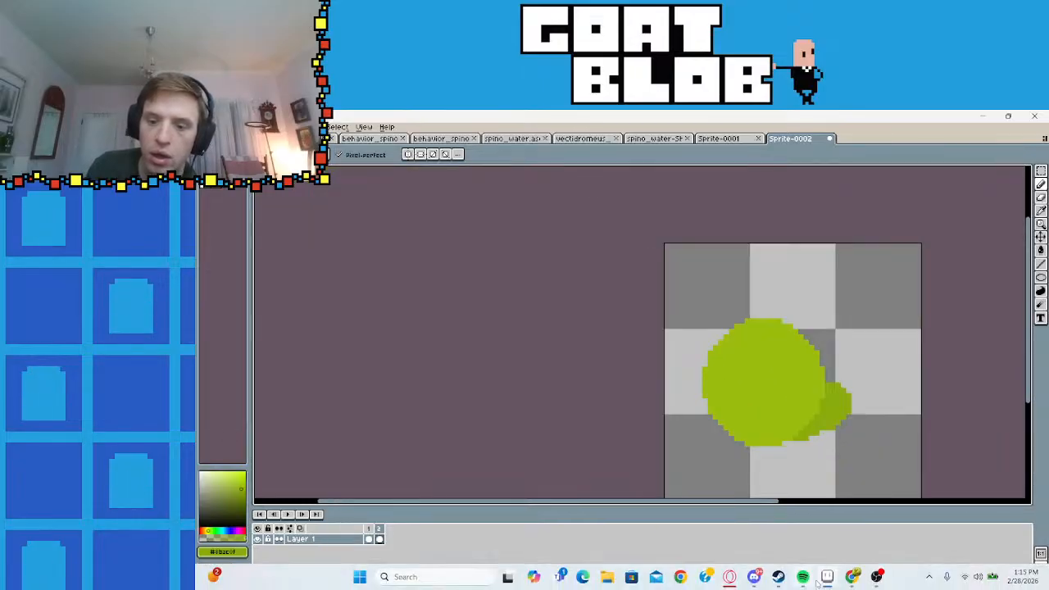
- Check the reference in the browser and start a small darker-green foot stub beneath the circle's lower-right edge
click(852, 582)
click(828, 582)
scroll(782, 437, up, 4)
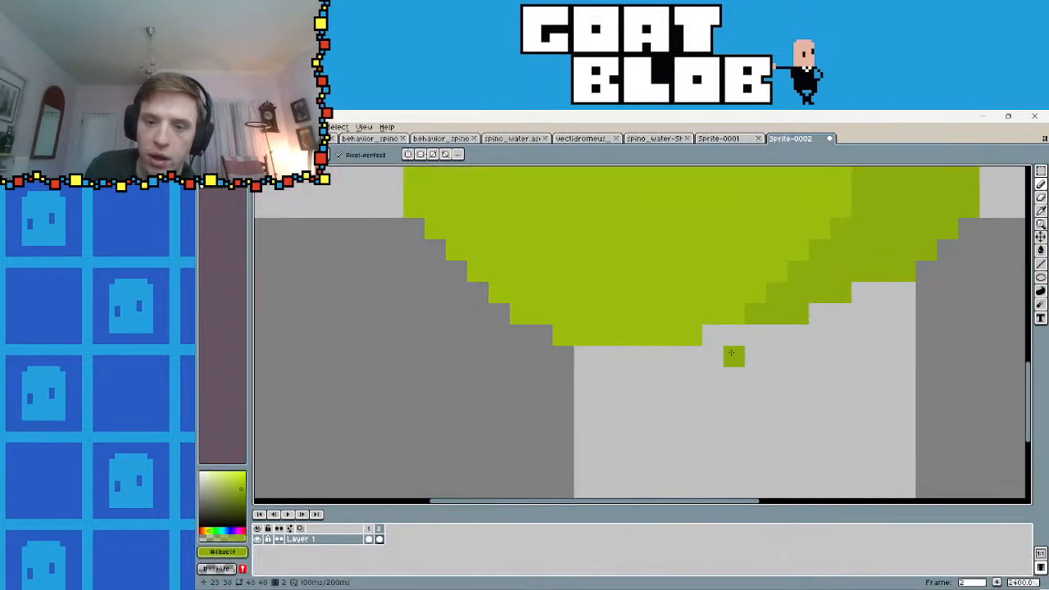
mouse_move(719, 361)
mouse_down()
mouse_move(680, 390)
mouse_move(658, 379)
mouse_move(719, 374)
mouse_up()
scroll(753, 402, down, 3)
scroll(721, 418, up, 1)
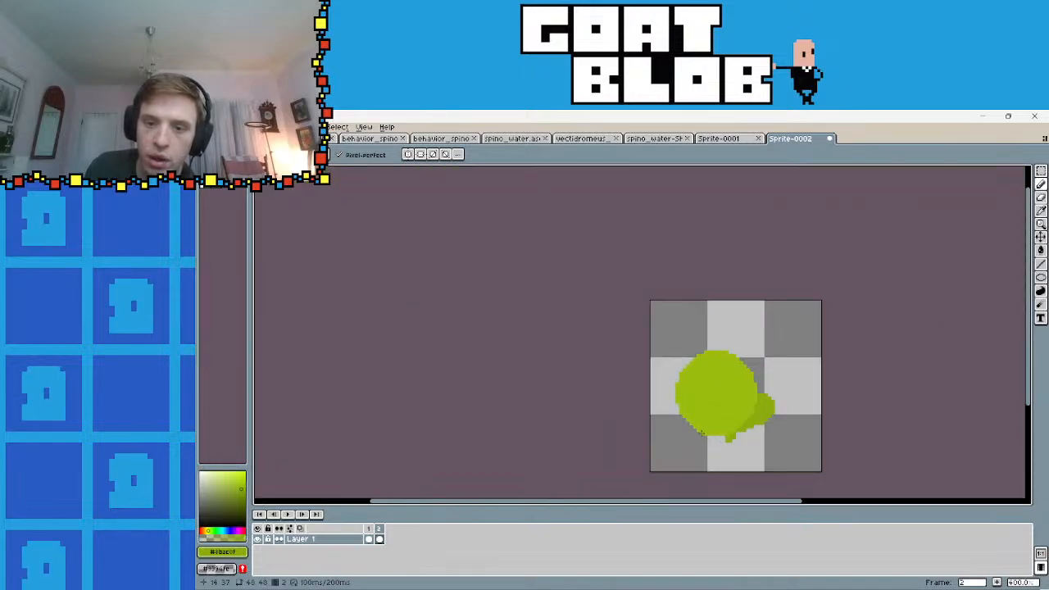
scroll(702, 433, up, 2)
- Recheck the gen 10 starter Pokémon reference in the browser and extend the foot stub downward in darker green
click(852, 577)
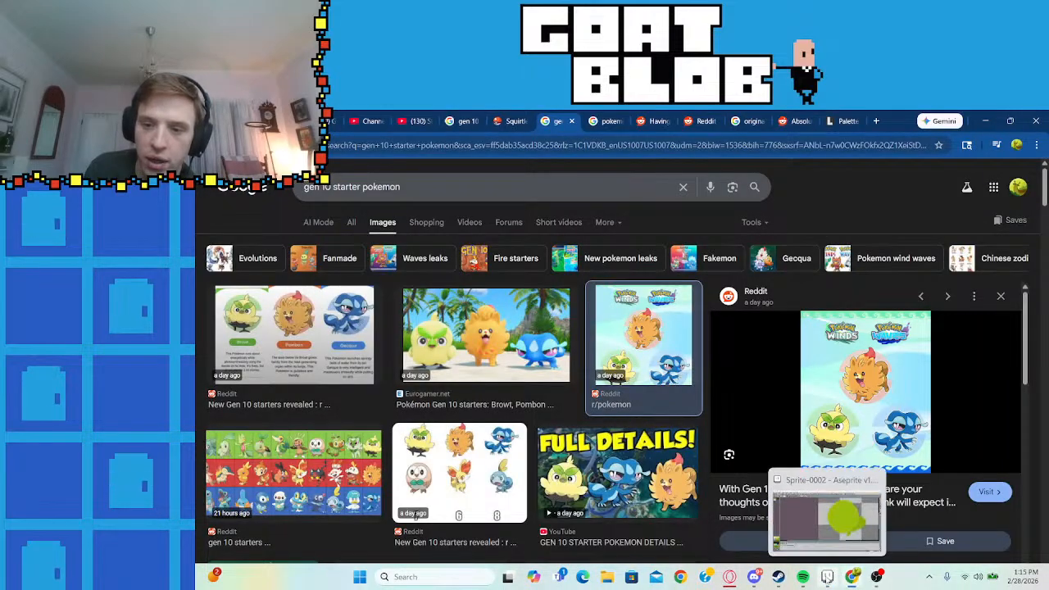
click(827, 577)
scroll(627, 416, up, 3)
click(627, 416)
mouse_move(628, 416)
mouse_down()
mouse_move(586, 429)
mouse_move(563, 375)
mouse_up()
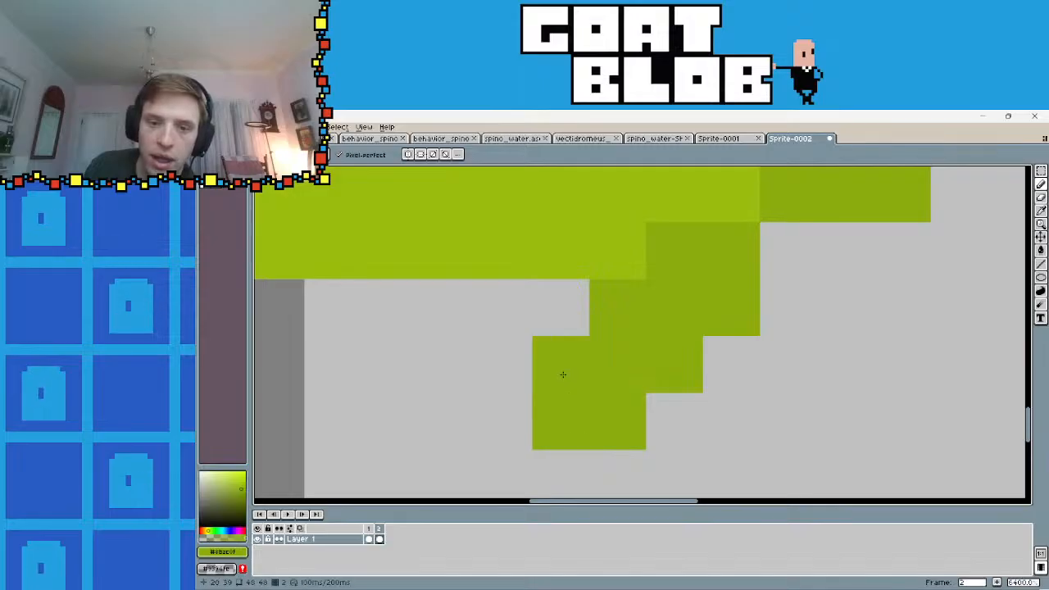
- Fill the foot into a solid darker-green block joined to the bump and erase a stray pixel on its right edge
mouse_move(562, 312)
mouse_down()
mouse_move(653, 420)
mouse_move(730, 363)
mouse_up()
drag(763, 290, 742, 392)
mouse_move(745, 394)
mouse_down()
mouse_move(760, 360)
mouse_move(881, 344)
mouse_move(570, 436)
mouse_up()
mouse_move(606, 399)
mouse_down()
mouse_move(683, 378)
mouse_move(901, 293)
mouse_move(779, 450)
mouse_up()
drag(820, 398, 911, 329)
scroll(865, 402, down, 8)
scroll(773, 407, up, 6)
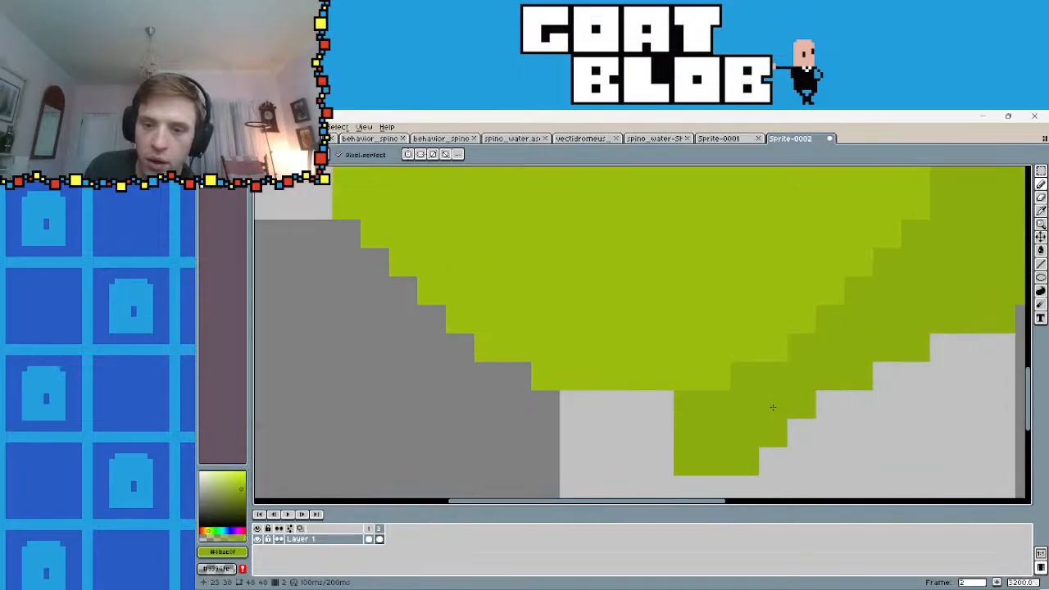
right_click(792, 404)
scroll(787, 403, down, 5)
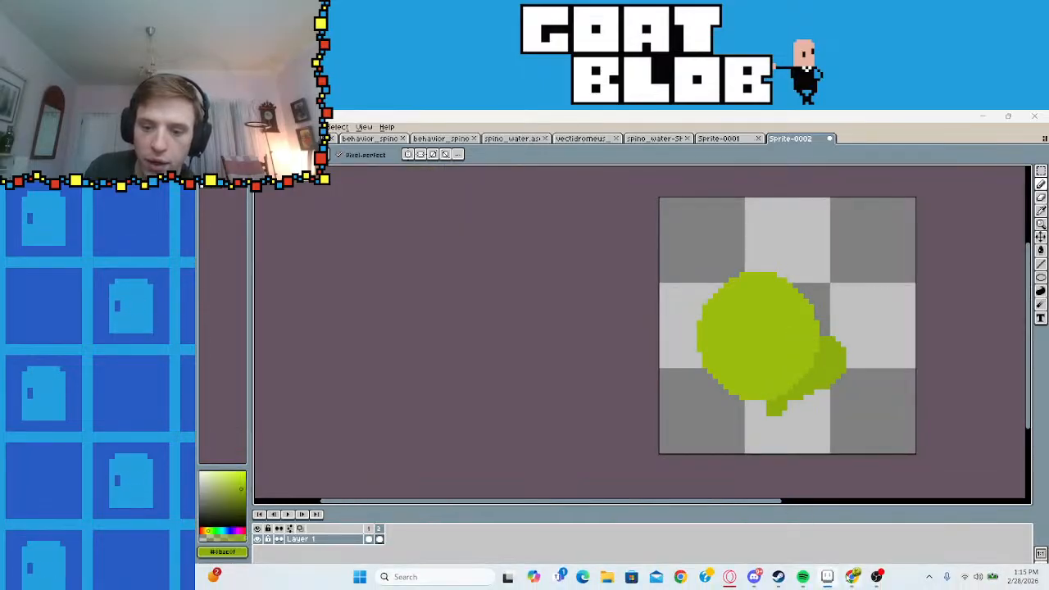
- Sketch a second darker-green foot beneath the circle, left of the first, and undo its last pencil stroke
scroll(783, 432, up, 5)
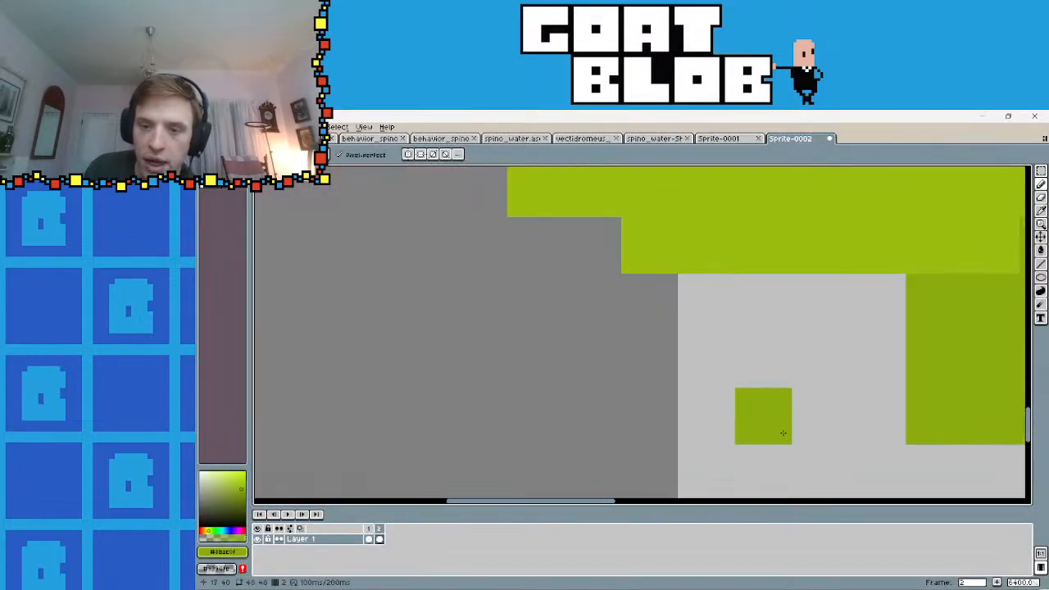
mouse_move(783, 433)
mouse_down()
mouse_move(828, 432)
mouse_move(816, 371)
mouse_move(710, 354)
mouse_move(740, 312)
mouse_move(732, 309)
mouse_move(805, 455)
mouse_move(800, 475)
mouse_move(706, 471)
mouse_up()
scroll(911, 452, down, 4)
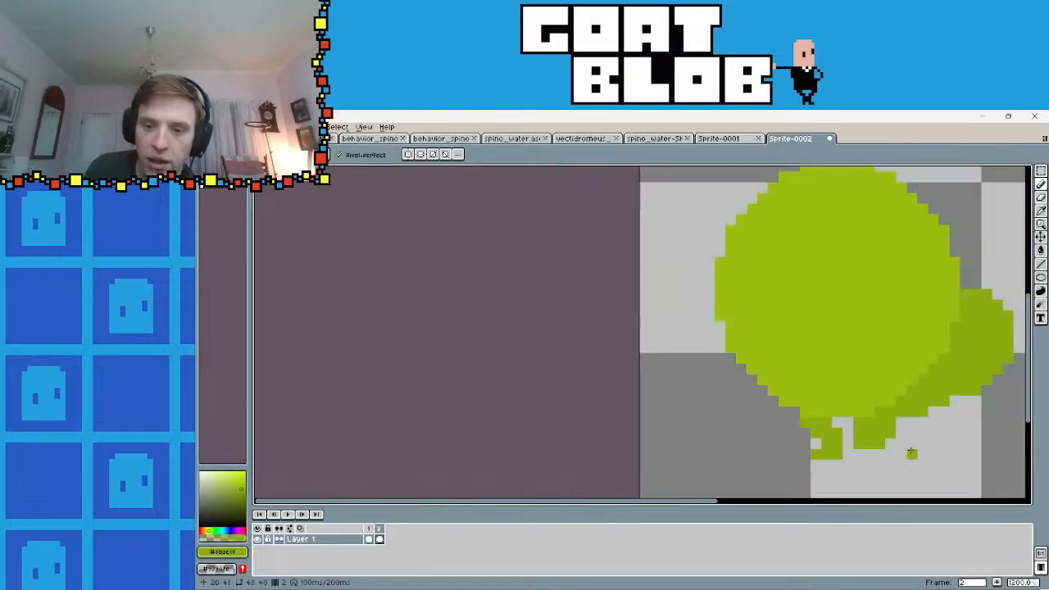
scroll(877, 461, down, 2)
scroll(879, 480, up, 4)
key(ctrl+z)
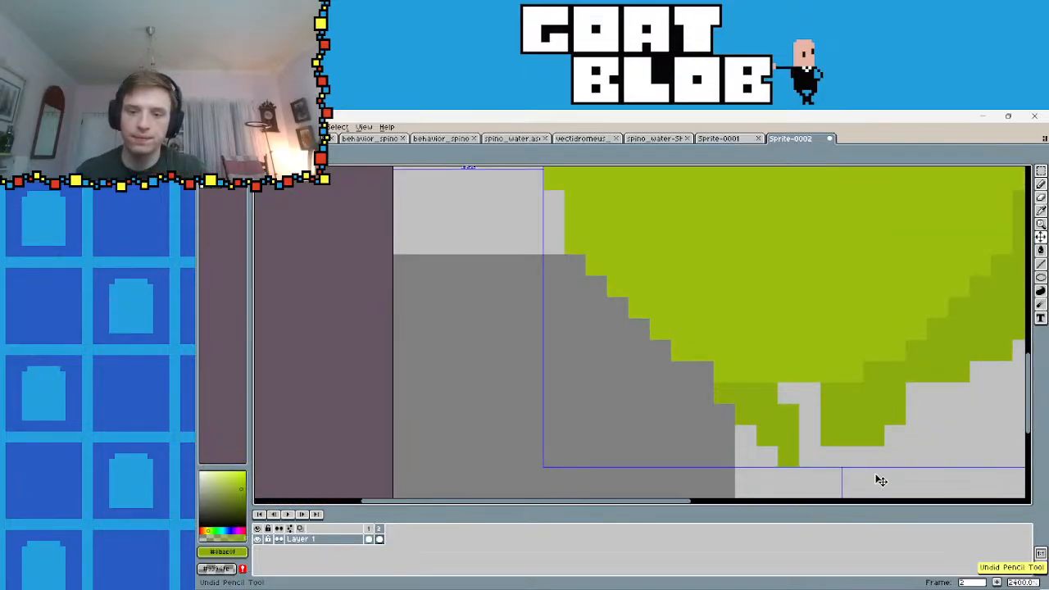
- Fill the gap between the two feet with darker green, leaving one transparent pixel under the circle
scroll(880, 480, down, 2)
scroll(880, 481, up, 3)
mouse_move(802, 347)
mouse_down()
mouse_move(863, 421)
mouse_move(861, 471)
mouse_up()
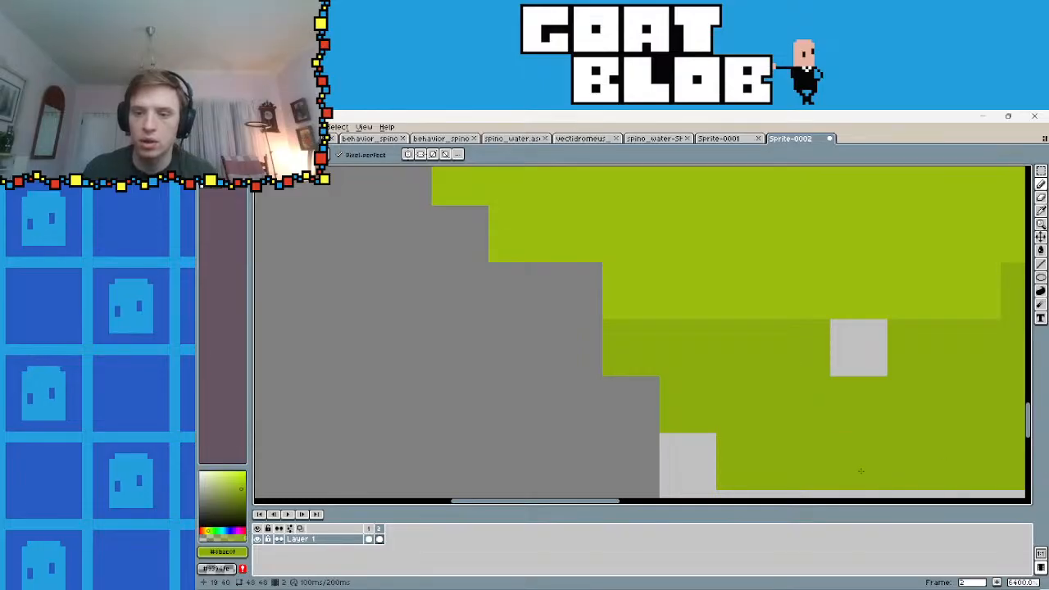
scroll(860, 471, down, 3)
- Repaint the lower part of the right foot in the circle's lighter green
scroll(753, 439, up, 3)
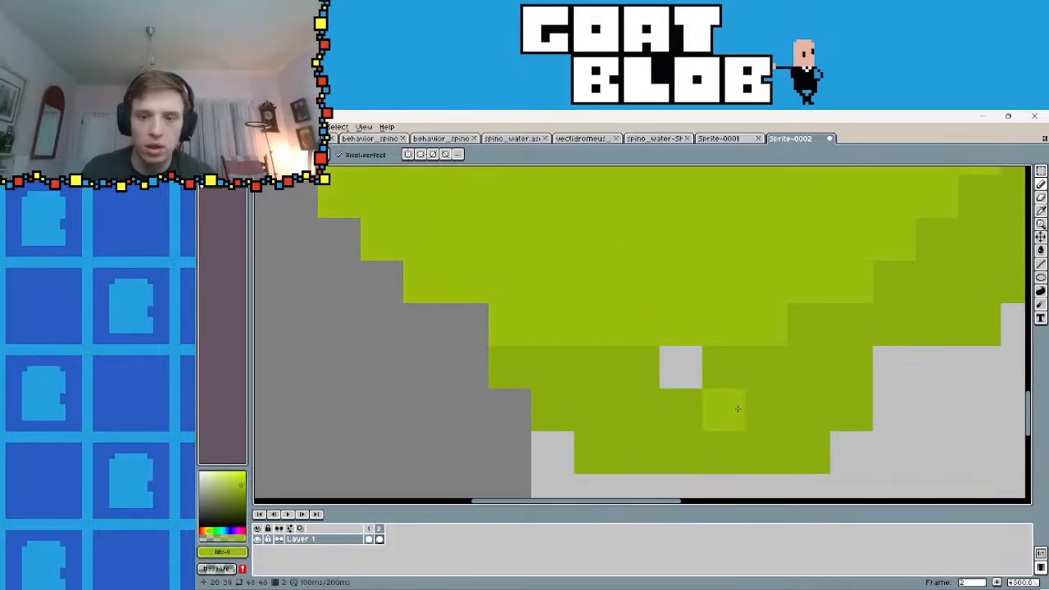
mouse_move(732, 415)
mouse_down()
mouse_move(754, 445)
mouse_move(765, 415)
mouse_move(818, 411)
mouse_move(849, 369)
mouse_move(810, 377)
mouse_move(808, 452)
mouse_up()
scroll(695, 457, down, 8)
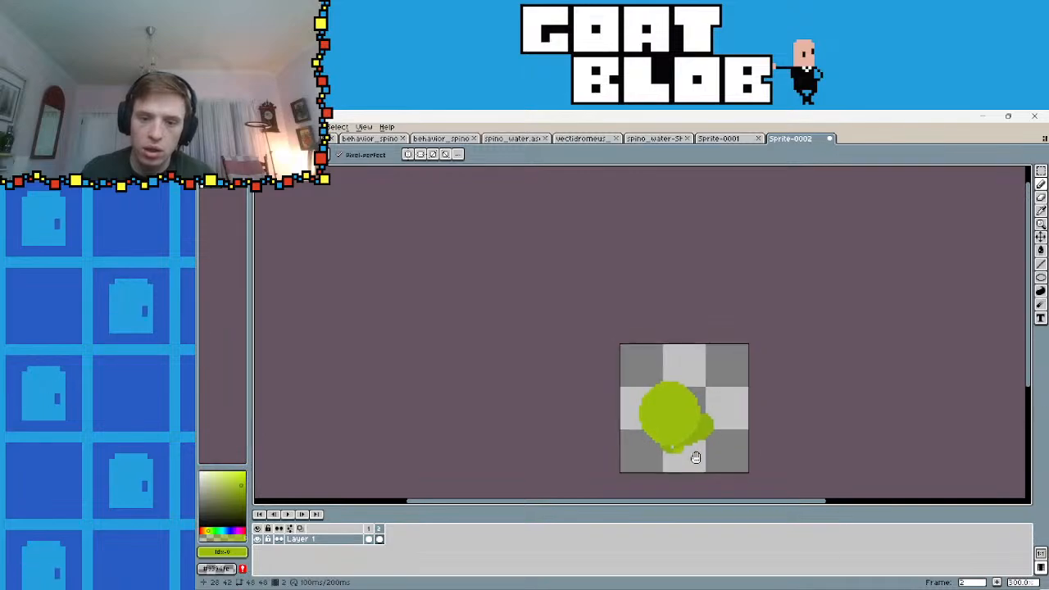
scroll(662, 471, up, 3)
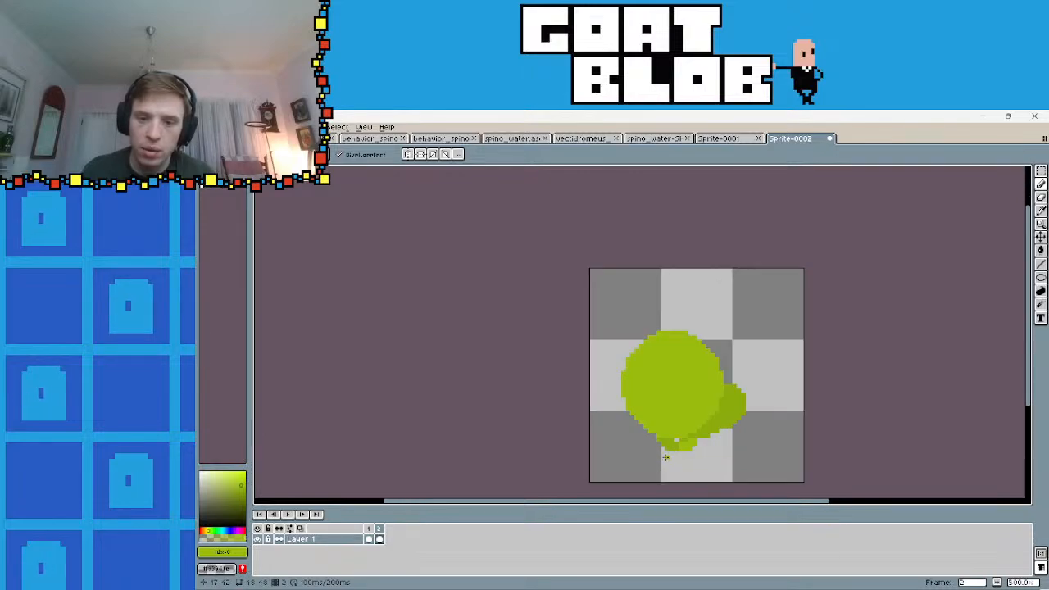
scroll(787, 399, down, 1)
scroll(786, 399, down, 1)
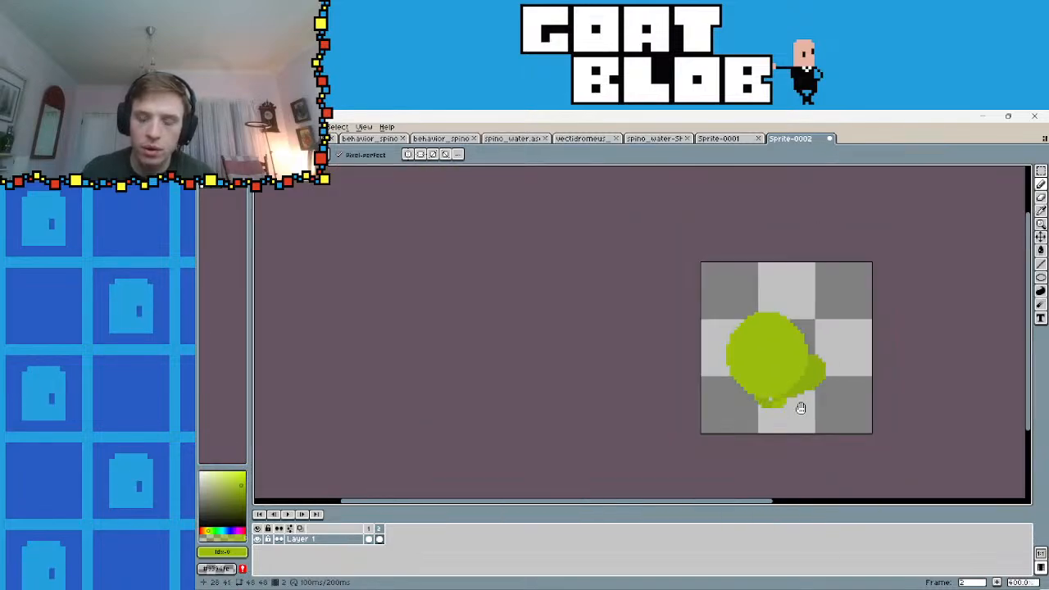
scroll(798, 407, up, 3)
- Shade the left foot and the edge where it meets the circle with the dark green palette colour
click(224, 180)
scroll(747, 411, up, 4)
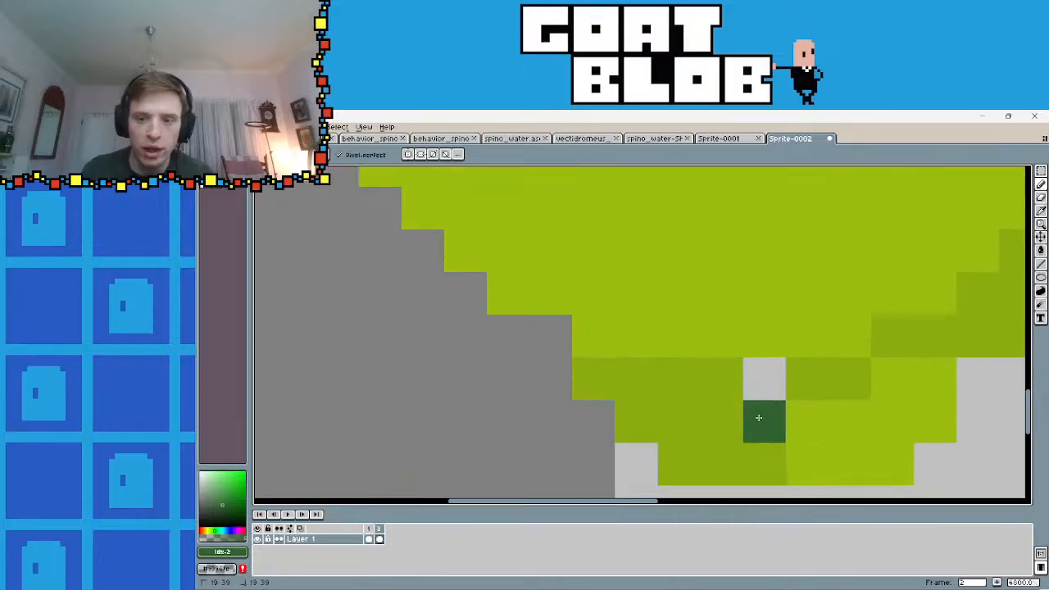
drag(759, 418, 762, 460)
drag(720, 390, 597, 388)
mouse_move(749, 435)
mouse_down()
mouse_move(701, 431)
mouse_move(740, 468)
mouse_up()
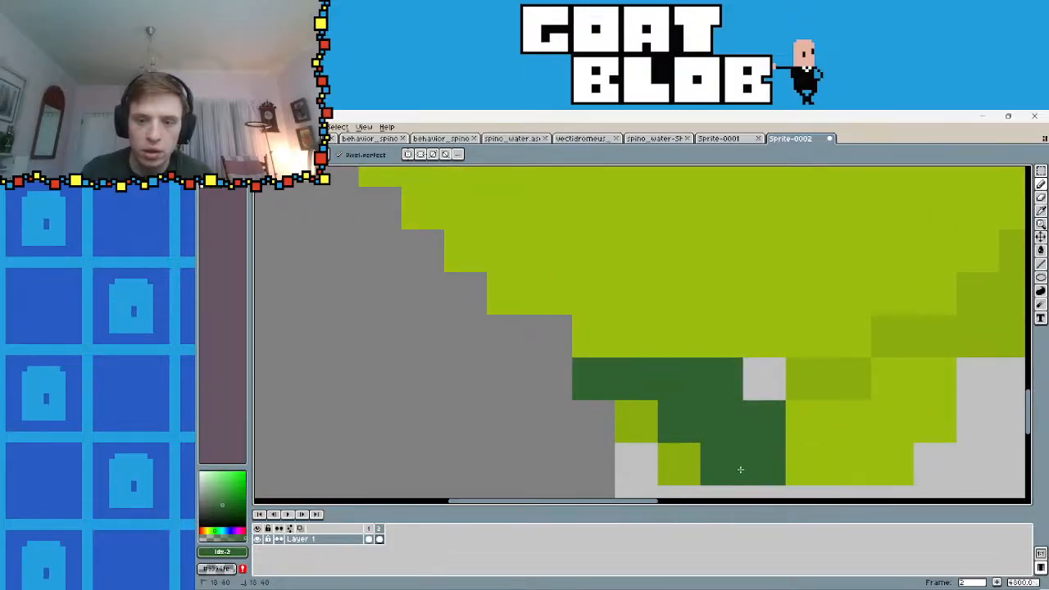
scroll(881, 447, down, 9)
- Trace a dark green shadow line along the circle's lower-right edge, from the right foot to the bump's top
drag(897, 447, 775, 445)
scroll(773, 451, down, 1)
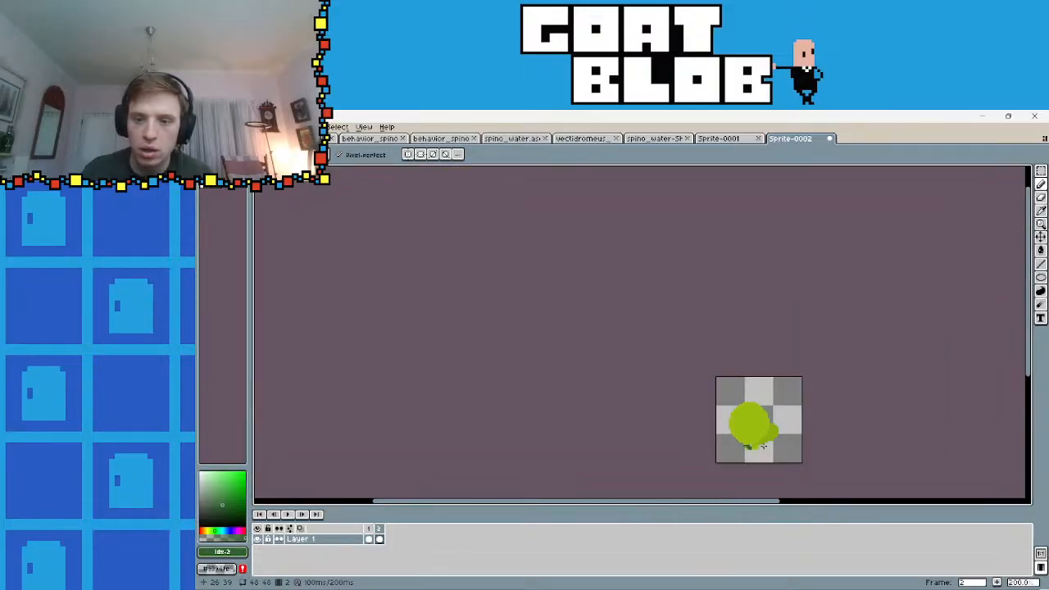
scroll(762, 446, up, 9)
drag(633, 451, 661, 451)
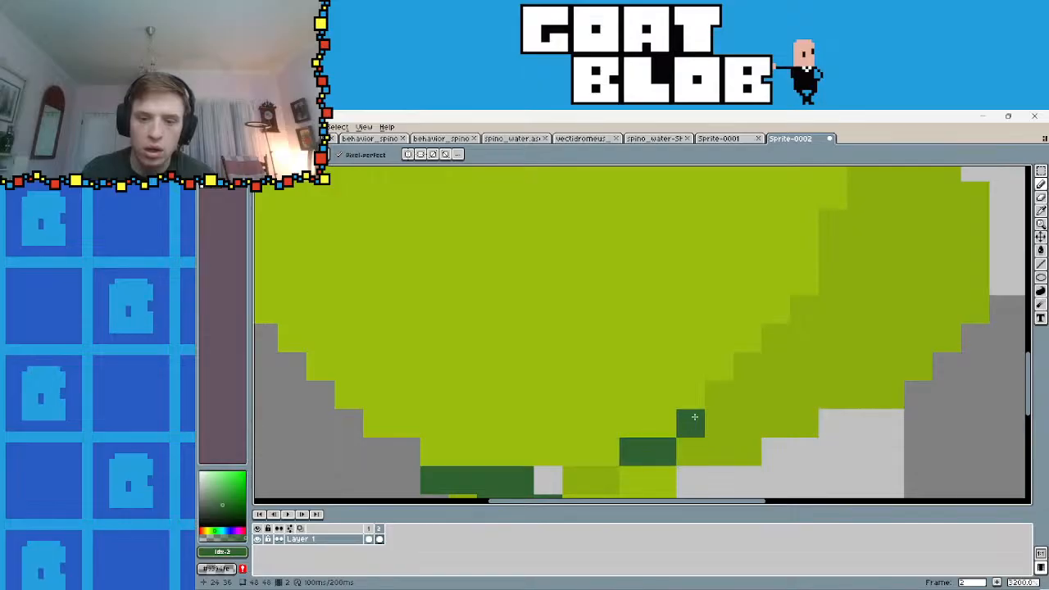
mouse_move(750, 372)
mouse_down()
mouse_move(825, 282)
mouse_move(832, 218)
mouse_move(848, 283)
mouse_move(832, 309)
mouse_move(843, 247)
mouse_up()
scroll(770, 373, down, 2)
scroll(767, 352, down, 2)
scroll(739, 375, up, 2)
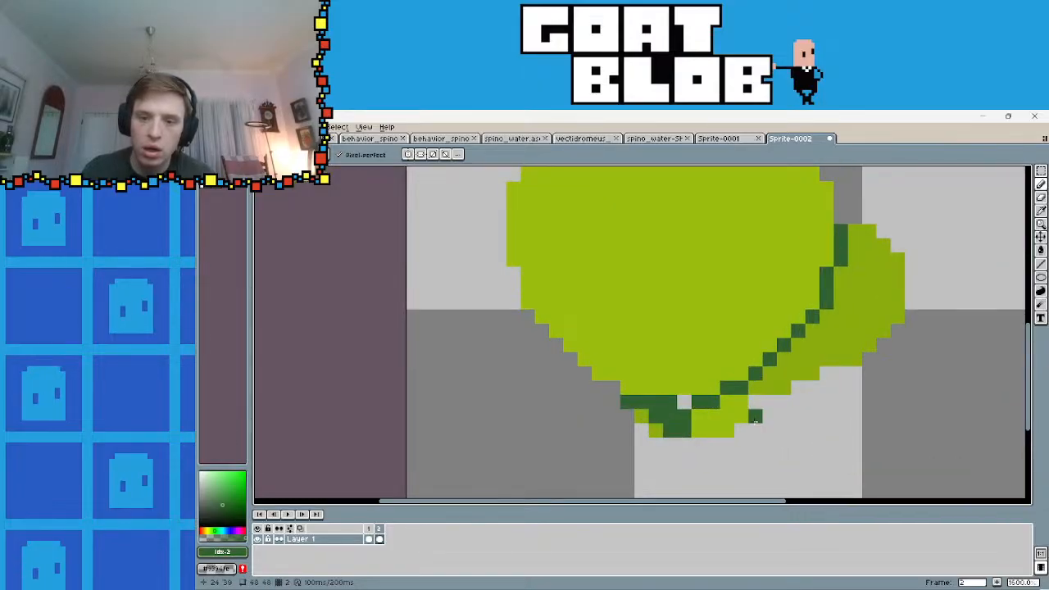
- Compare the shaded sprite with the starter Pokémon reference in the browser and examine the bump's lower-right edge
scroll(788, 397, down, 5)
scroll(819, 410, down, 1)
scroll(807, 417, up, 2)
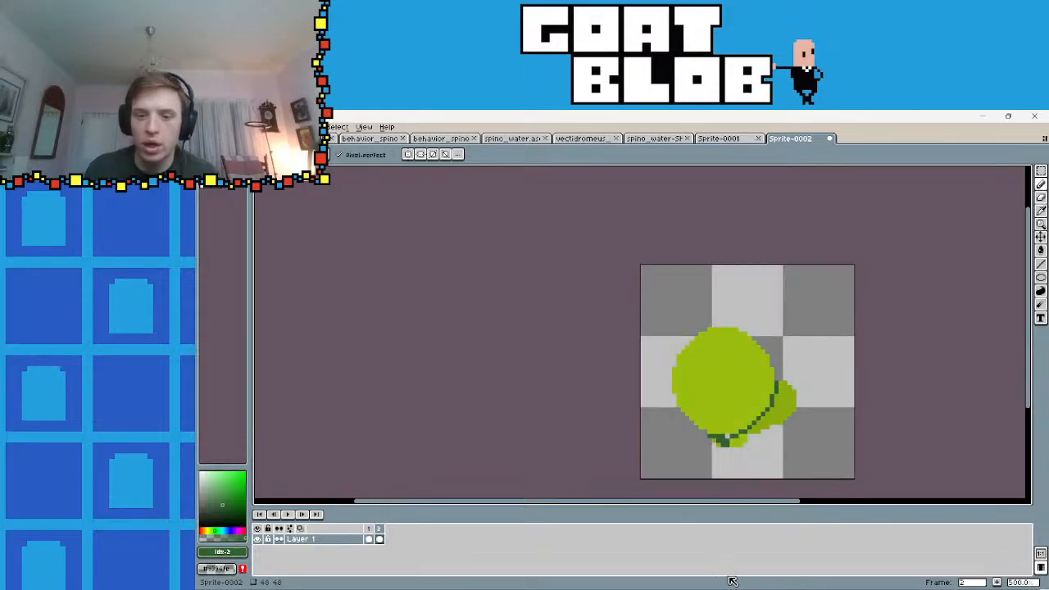
click(852, 577)
click(827, 576)
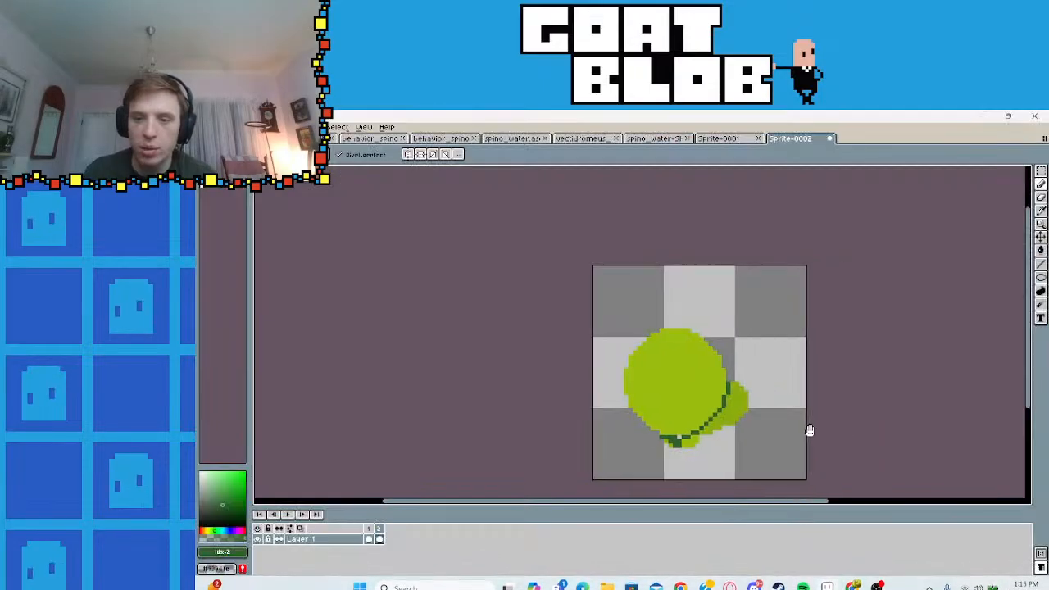
scroll(779, 414, up, 2)
scroll(764, 405, up, 2)
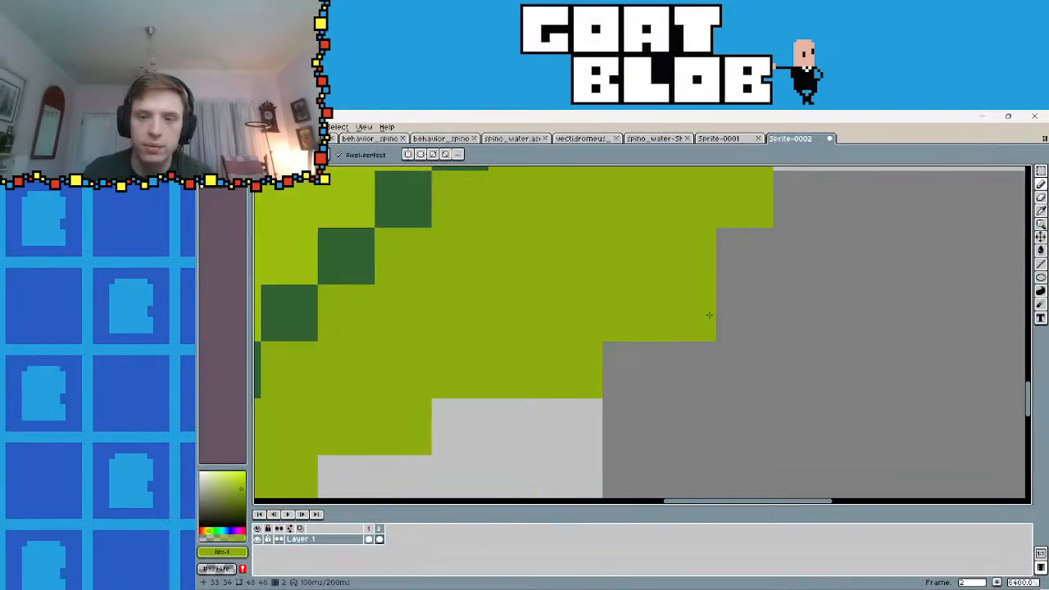
- Draw a small stub with a short tip below the bump's lower-right corner in the bump's green
mouse_move(687, 369)
mouse_down()
mouse_move(755, 383)
mouse_move(744, 424)
mouse_move(713, 444)
mouse_move(726, 437)
mouse_move(749, 333)
mouse_move(824, 368)
mouse_up()
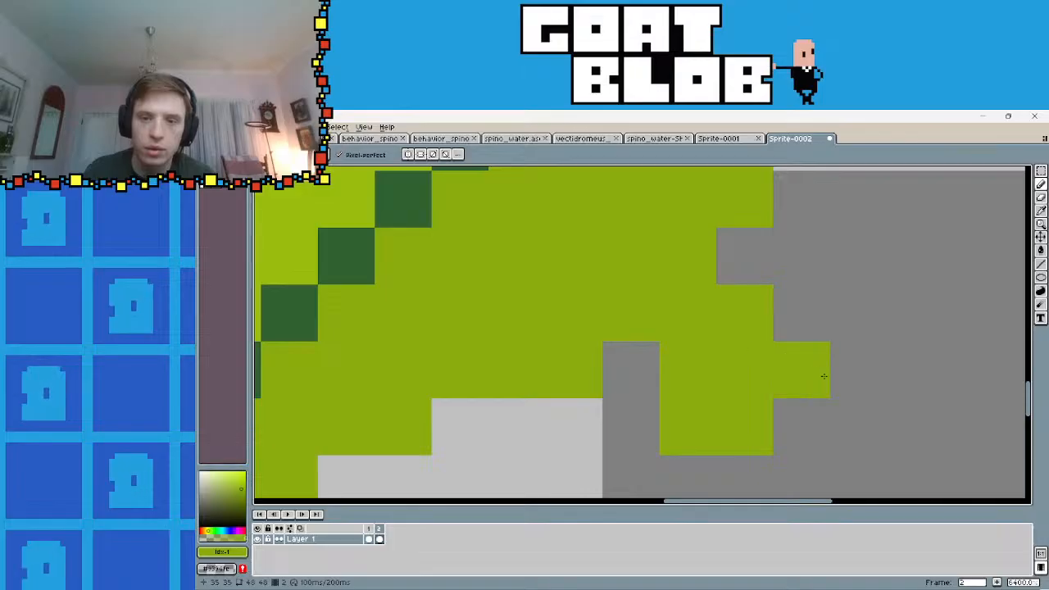
scroll(843, 369, down, 3)
scroll(800, 391, up, 3)
scroll(797, 399, down, 3)
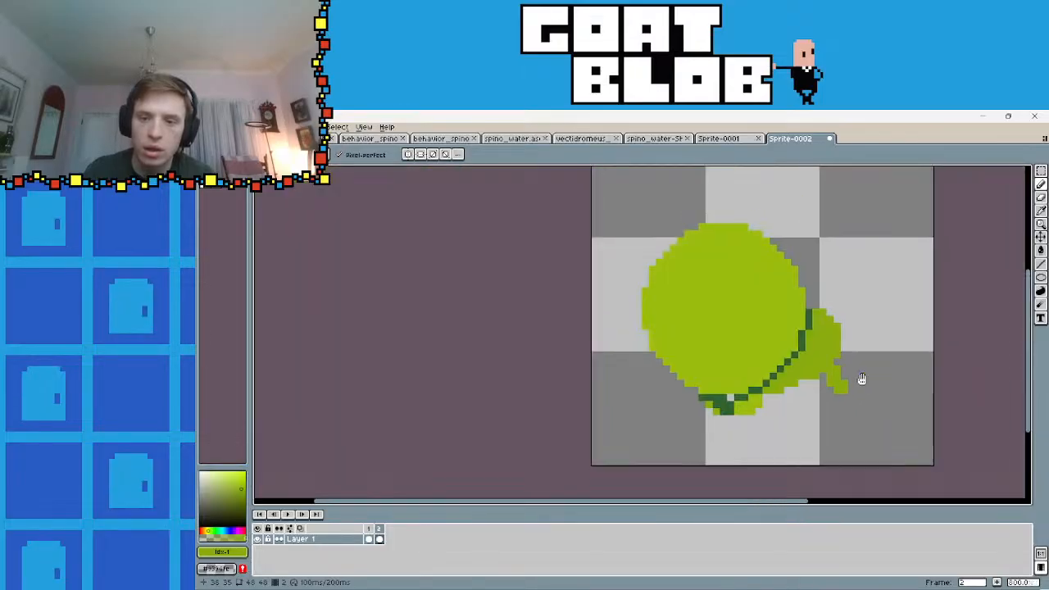
scroll(859, 379, up, 3)
- Select the tip of the small stub and move it up by one pixel, then deselect it
key(m)
drag(884, 377, 776, 442)
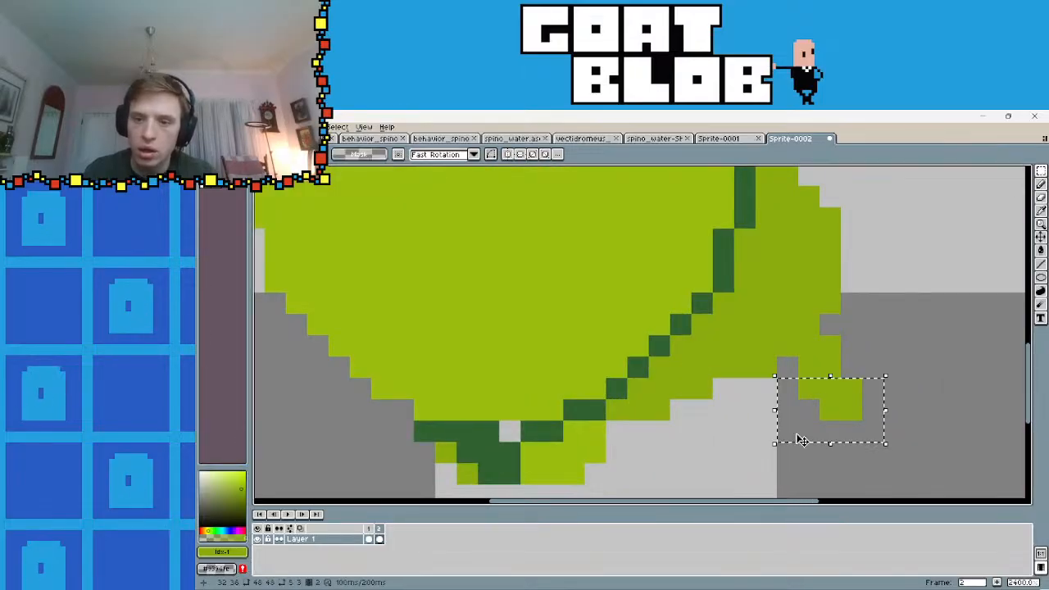
key(Up)
click(979, 346)
scroll(890, 361, down, 3)
scroll(872, 385, up, 2)
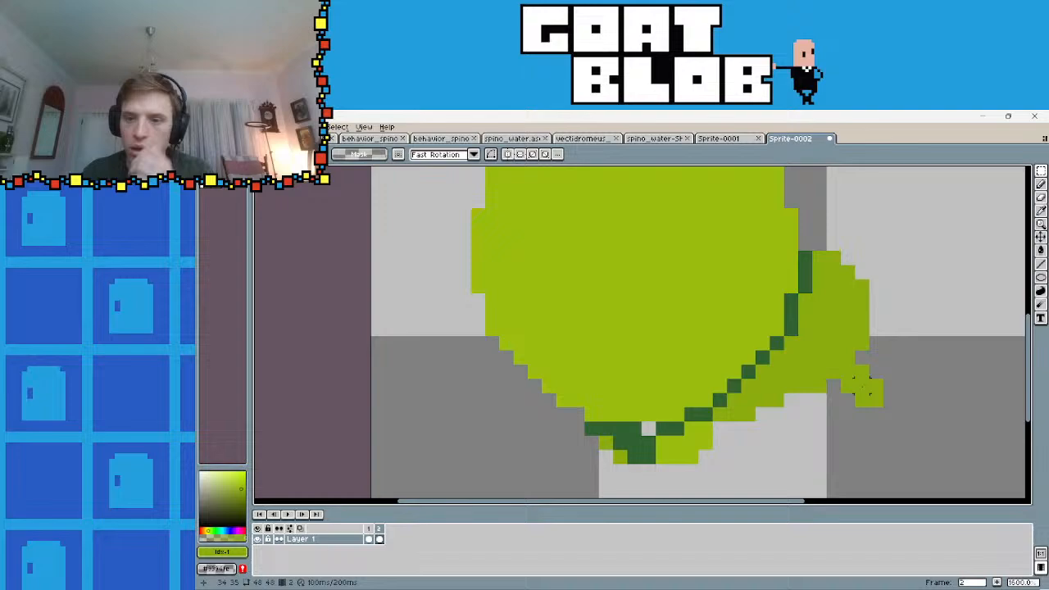
- Fill the notch between the bump's right edge and the small stub with the bump's green
click(1040, 185)
scroll(914, 336, down, 6)
drag(903, 353, 873, 384)
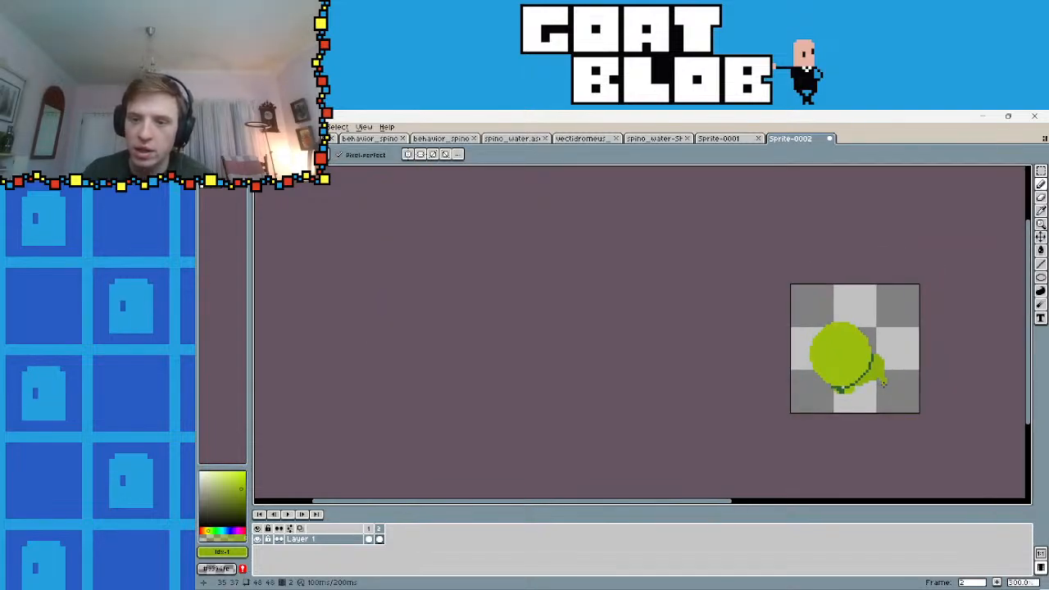
scroll(873, 383, up, 5)
scroll(932, 300, down, 1)
- Draw a round head outline about 7 pixels wide above the bump's upper-right corner in the bump's green
drag(933, 300, 822, 415)
click(852, 577)
click(828, 578)
scroll(789, 402, up, 5)
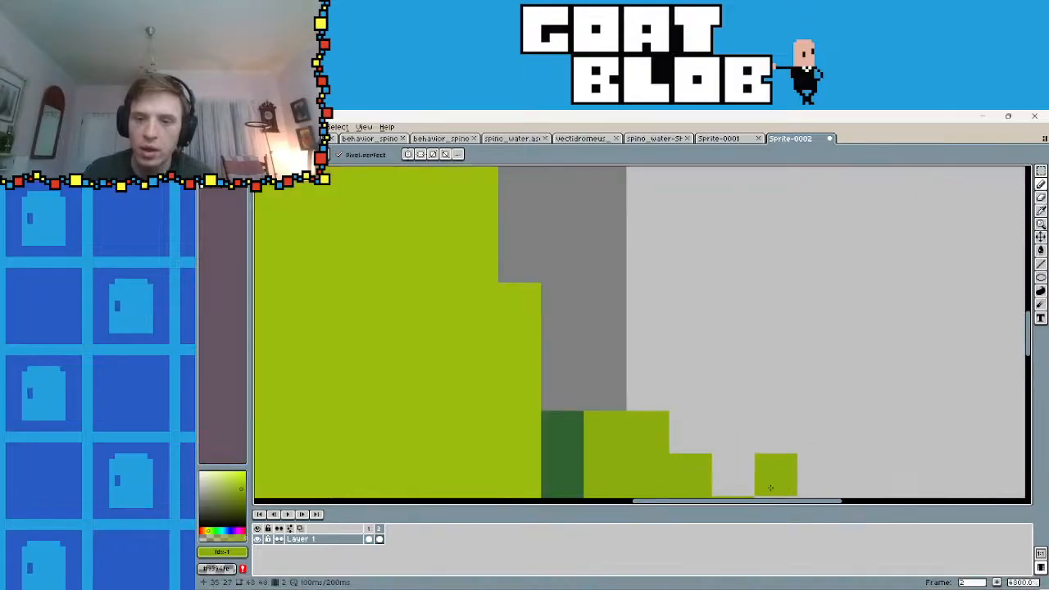
scroll(782, 426, down, 2)
mouse_move(764, 465)
mouse_down()
mouse_move(814, 415)
mouse_move(808, 335)
mouse_move(724, 332)
mouse_up()
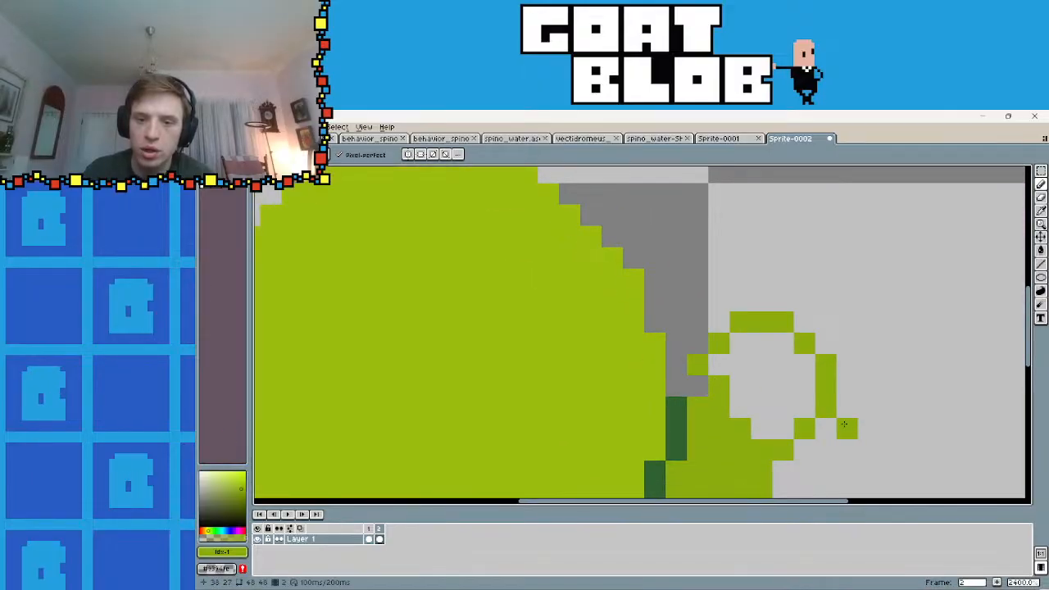
scroll(843, 424, down, 4)
scroll(776, 381, up, 2)
- Sample the shadow line's dark green and paint two diagonal pixels where the head outline meets the bump
alt+click(725, 403)
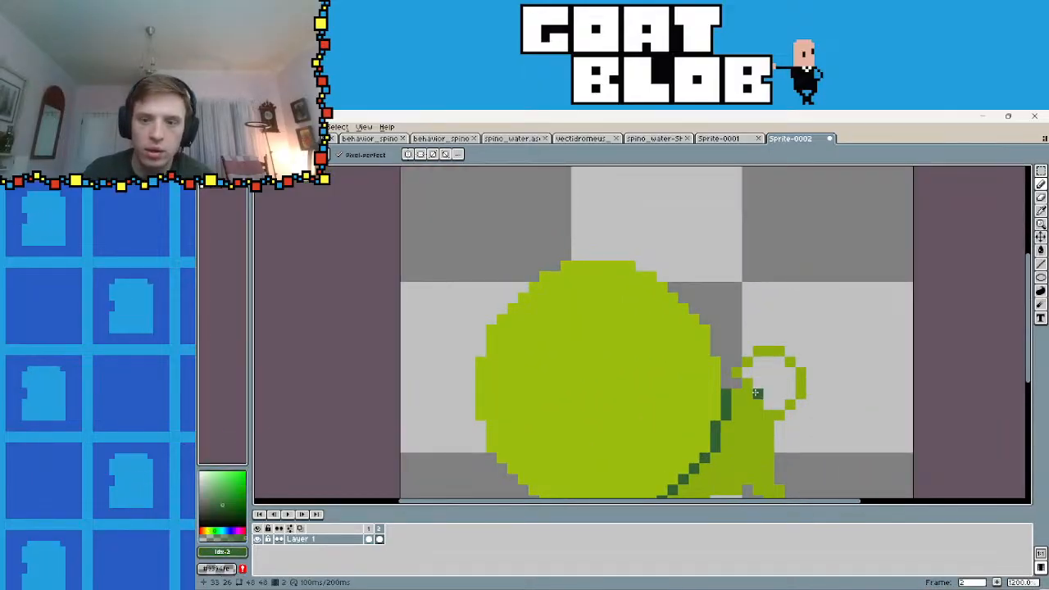
scroll(758, 390, up, 4)
click(760, 397)
click(708, 371)
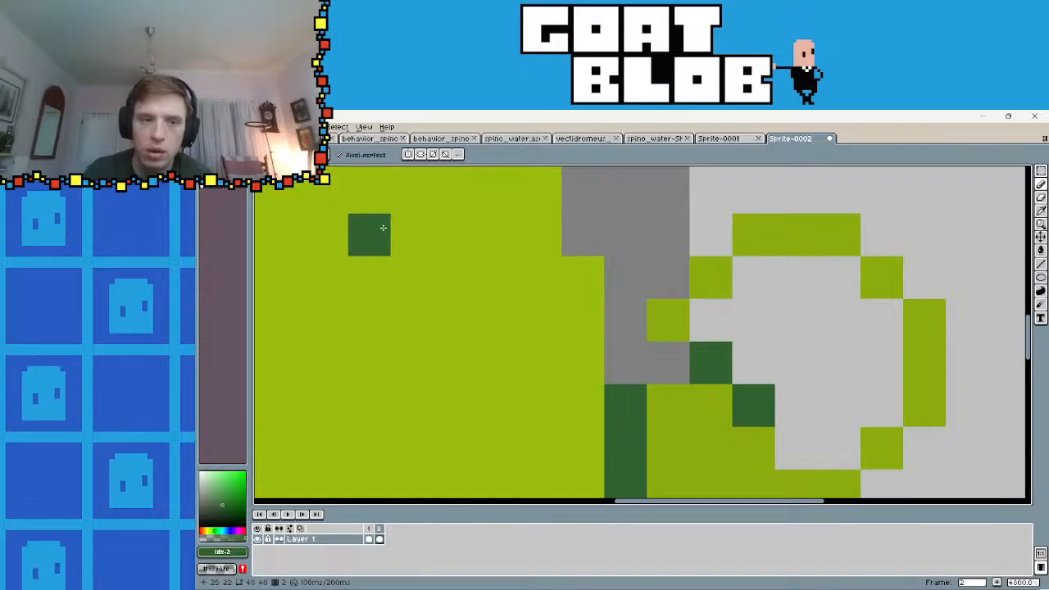
- Fill the inside of the head outline with the bump's green using the Paint Bucket
click(217, 170)
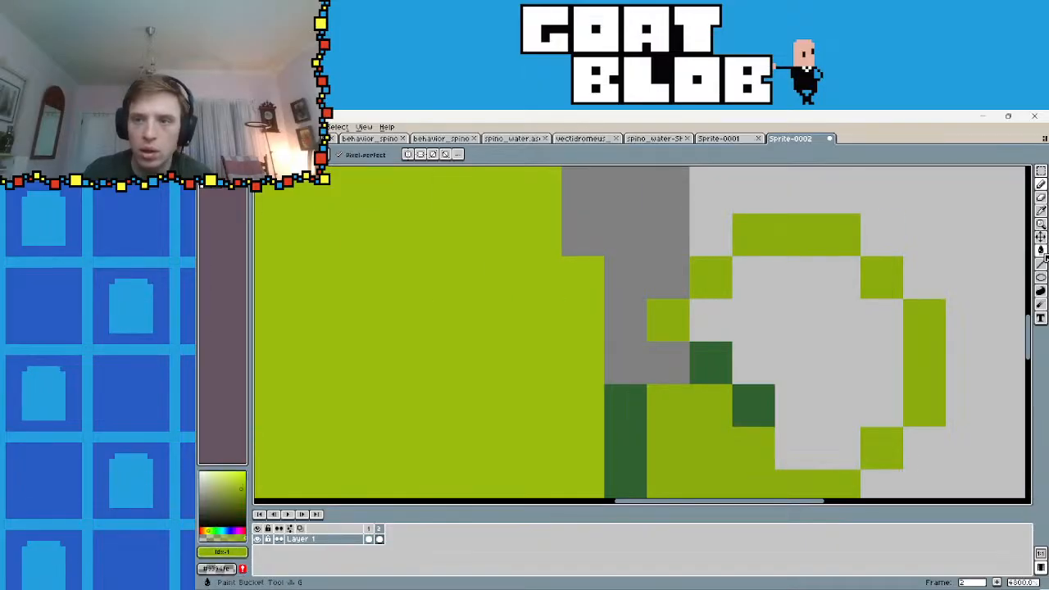
click(1041, 251)
click(838, 322)
scroll(955, 374, down, 9)
drag(978, 388, 867, 386)
scroll(867, 385, down, 1)
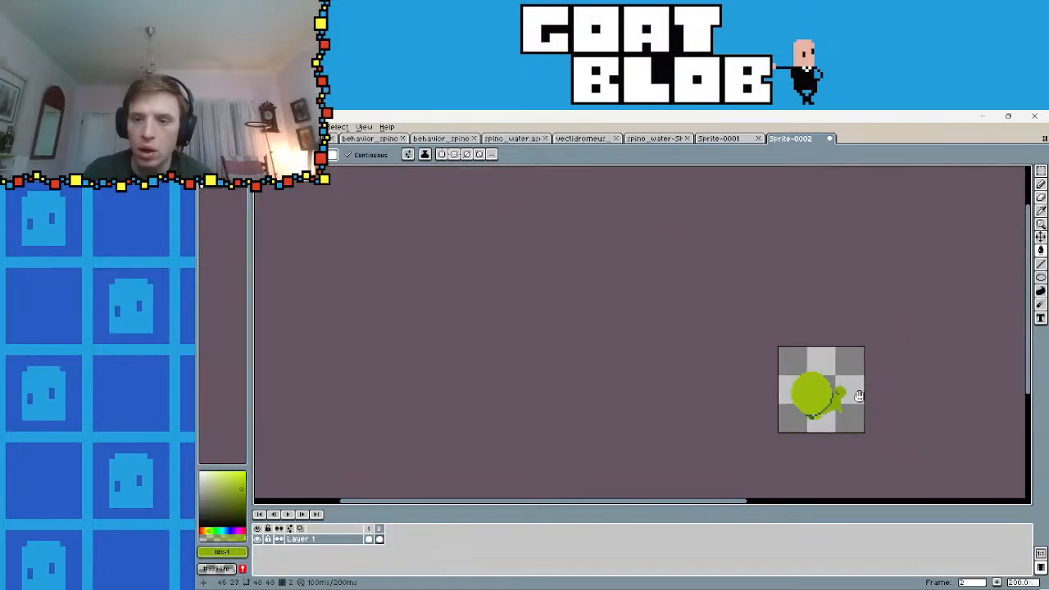
scroll(844, 365, up, 8)
key(b)
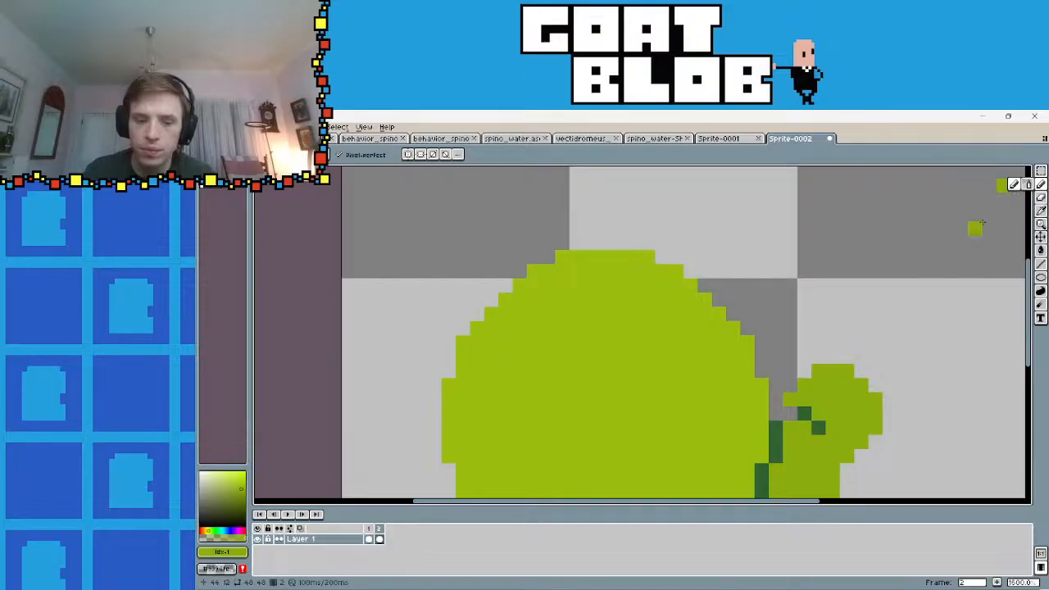
scroll(866, 382, up, 1)
scroll(965, 404, down, 10)
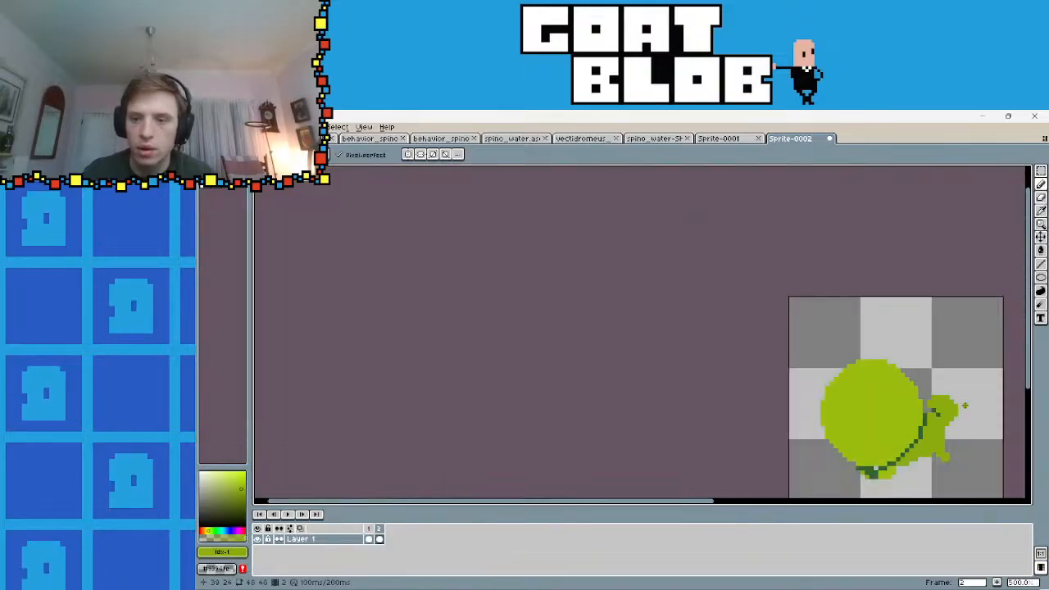
scroll(869, 427, up, 4)
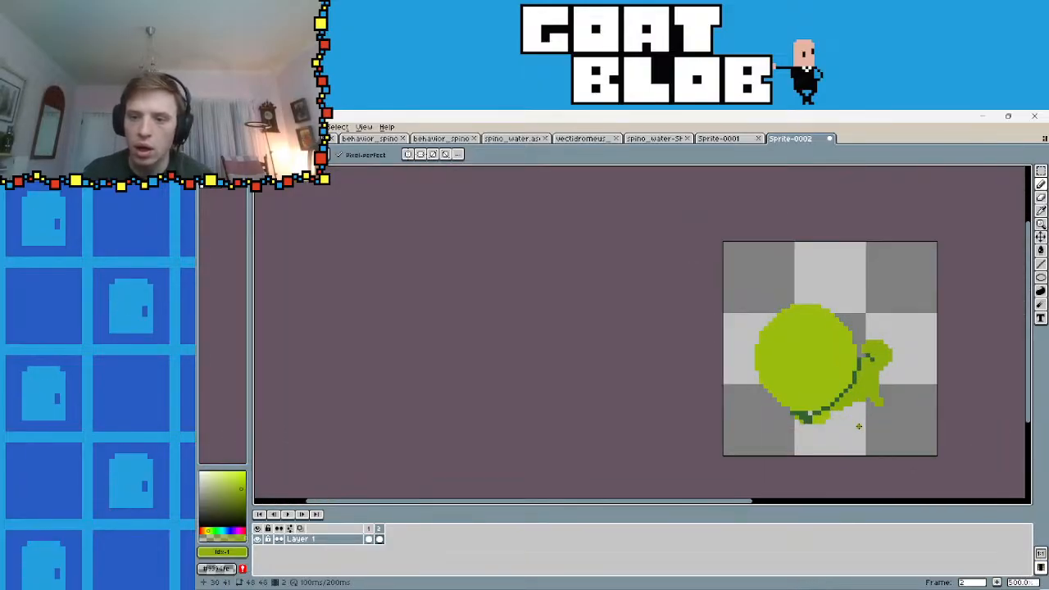
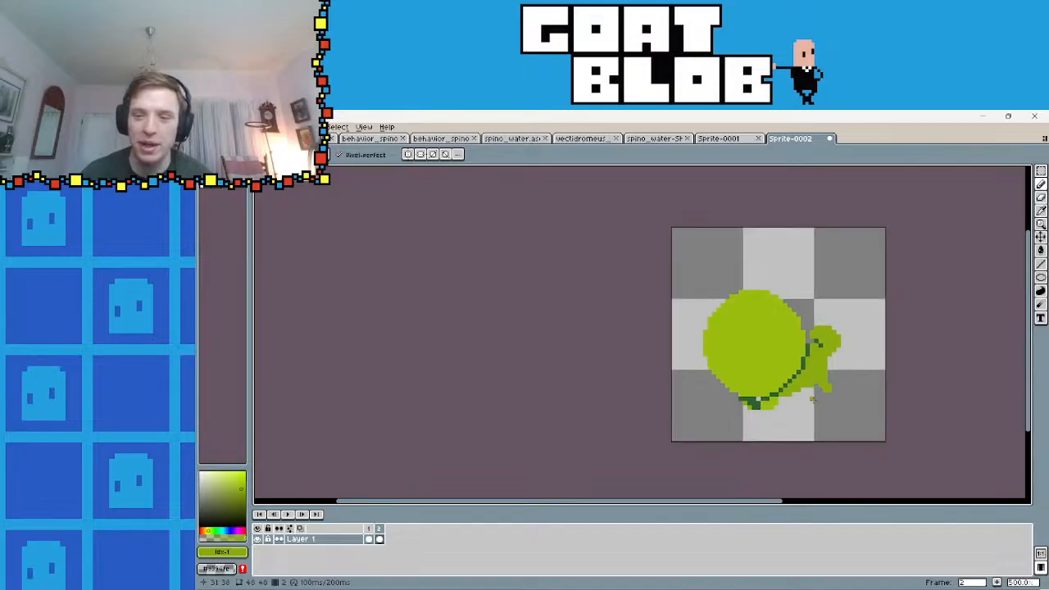
- Repaint the bump's body in the circle's lighter green, leaving a darker strip beside the dark shadow line
scroll(815, 397, up, 2)
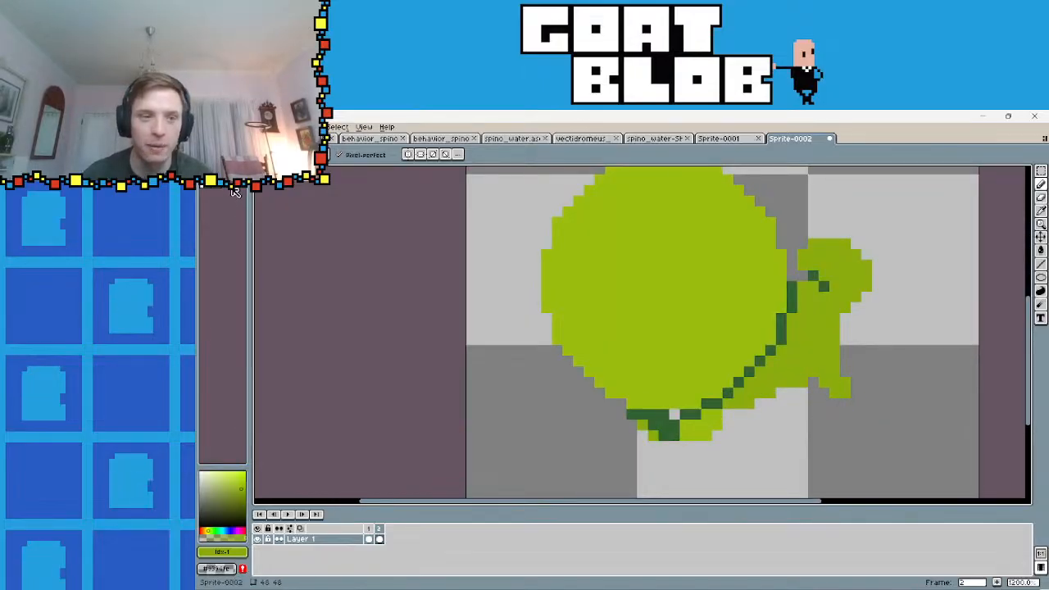
scroll(791, 414, down, 2)
scroll(819, 393, up, 4)
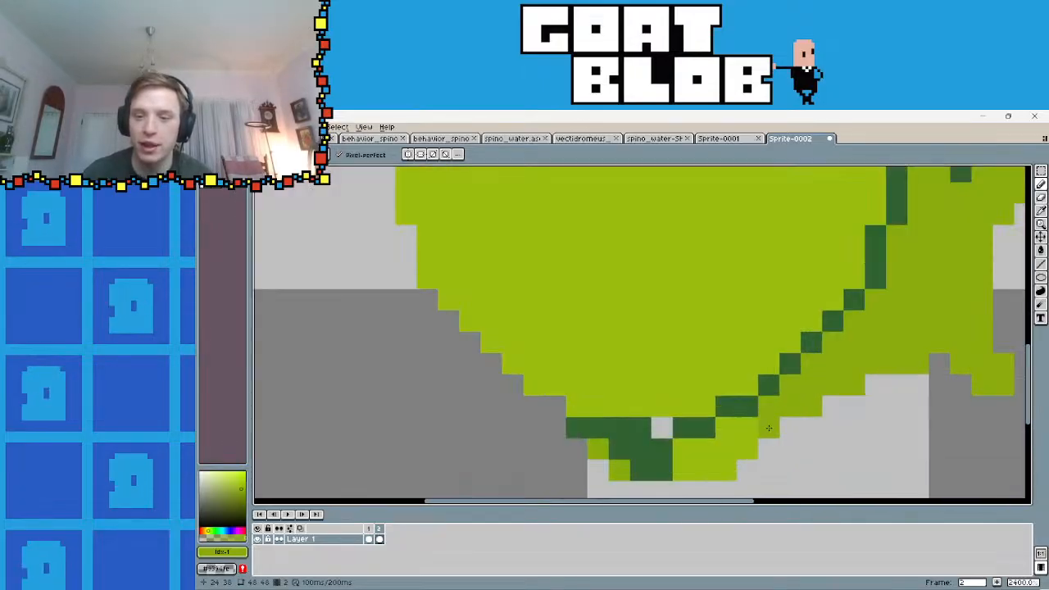
click(210, 182)
scroll(785, 386, down, 2)
mouse_move(785, 386)
mouse_down()
mouse_move(669, 413)
mouse_move(710, 422)
mouse_up()
mouse_move(711, 402)
mouse_down()
mouse_move(820, 379)
mouse_move(747, 358)
mouse_move(826, 359)
mouse_move(849, 342)
mouse_move(850, 385)
mouse_move(865, 323)
mouse_move(889, 294)
mouse_up()
mouse_move(883, 295)
mouse_down()
mouse_move(871, 325)
mouse_move(857, 385)
mouse_up()
- Repaint the head's lower-right side and upper area in the circle's lighter green
drag(866, 363, 889, 361)
mouse_move(887, 342)
mouse_down()
mouse_move(866, 344)
mouse_move(908, 340)
mouse_up()
drag(909, 320, 890, 319)
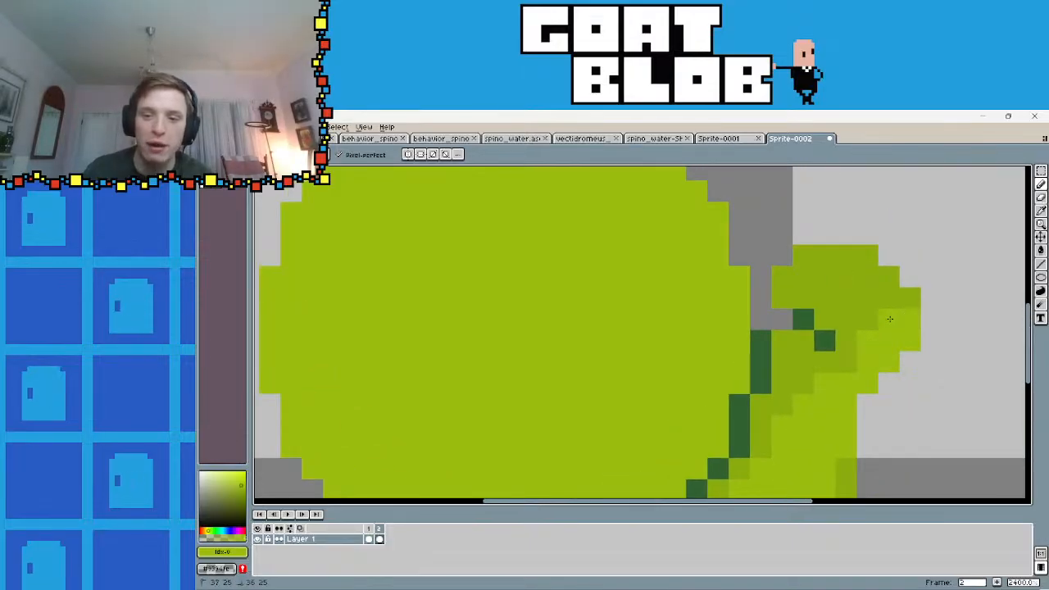
mouse_move(865, 278)
mouse_down()
mouse_move(814, 260)
mouse_move(867, 297)
mouse_up()
scroll(904, 310, down, 4)
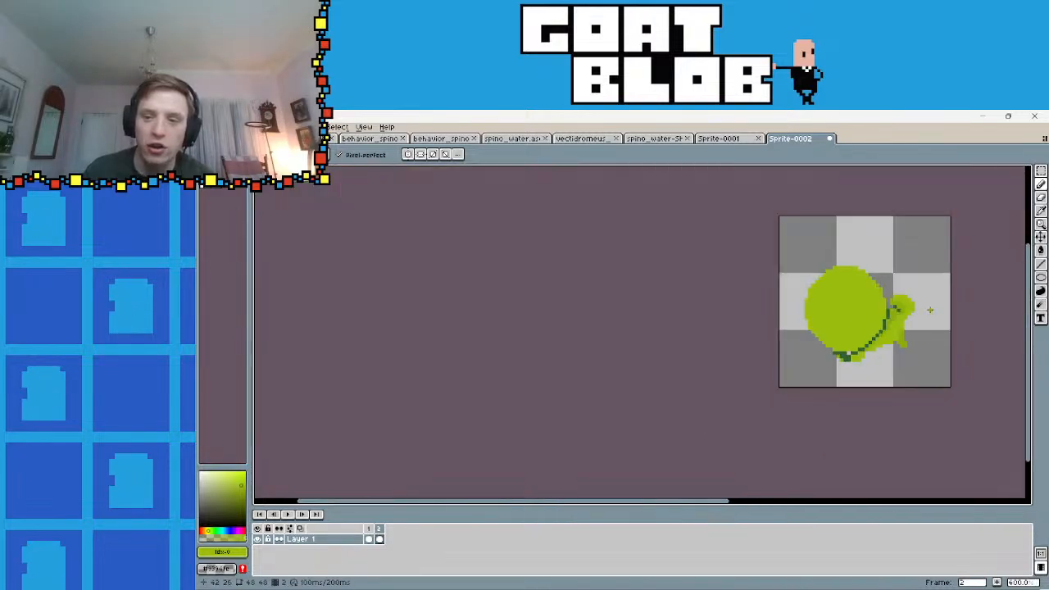
- Lighten the remaining darker pixels on the head, keeping a few around the two dark green pixels
scroll(861, 338, up, 5)
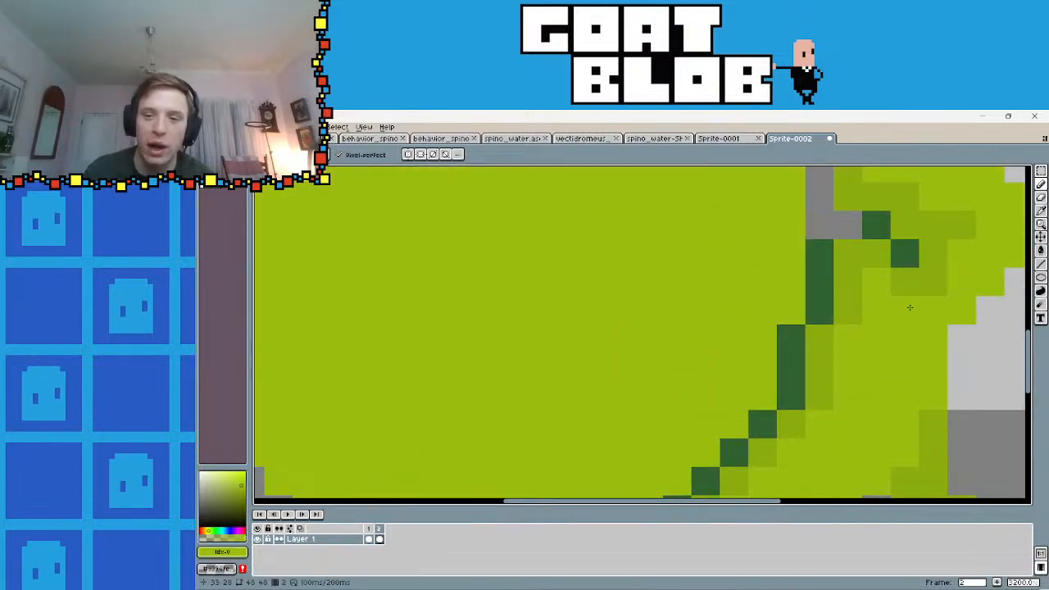
scroll(910, 307, down, 2)
scroll(878, 365, up, 2)
click(859, 368)
click(882, 313)
click(862, 314)
click(827, 289)
click(803, 278)
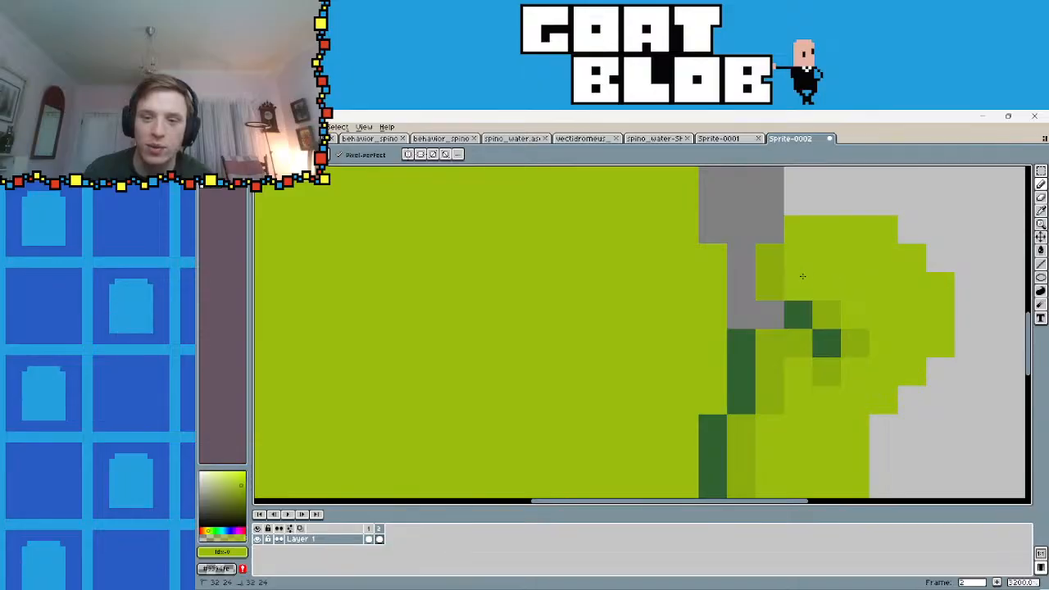
scroll(811, 273, down, 3)
scroll(844, 342, up, 3)
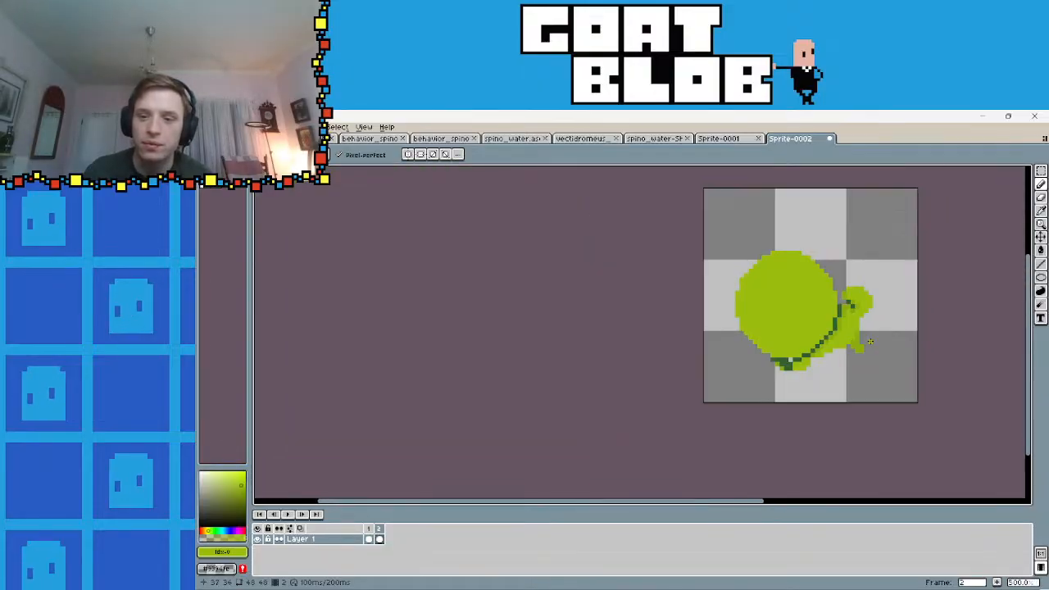
- Lighten the bump's lower-right edge and the outer pixels of the small stub with the circle's lighter green
click(859, 268)
click(859, 297)
click(859, 324)
click(832, 324)
click(877, 351)
click(881, 373)
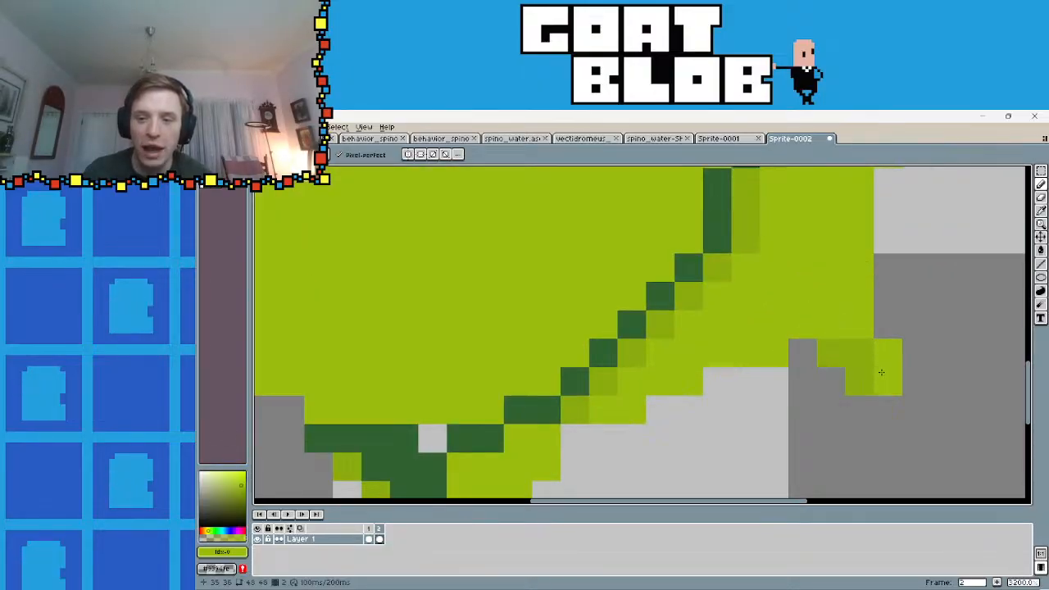
click(860, 353)
scroll(940, 357, down, 1)
scroll(941, 358, down, 4)
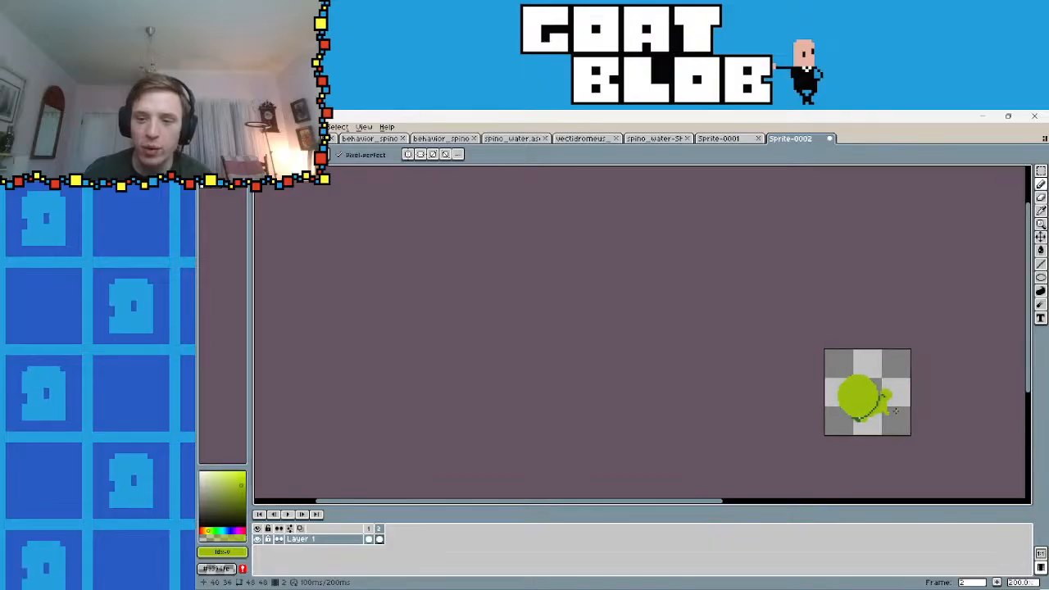
- Erase single pixels from the circle's upper-left and upper-right edges to make matching notches
scroll(889, 426, up, 2)
drag(889, 426, 867, 393)
scroll(819, 349, up, 2)
drag(876, 339, 797, 326)
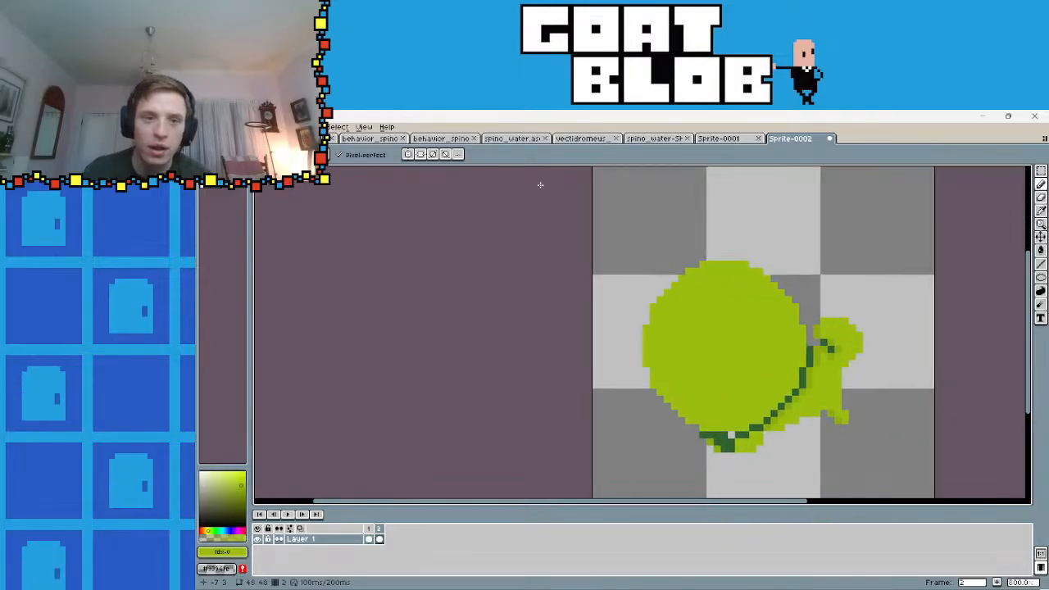
scroll(734, 314, up, 4)
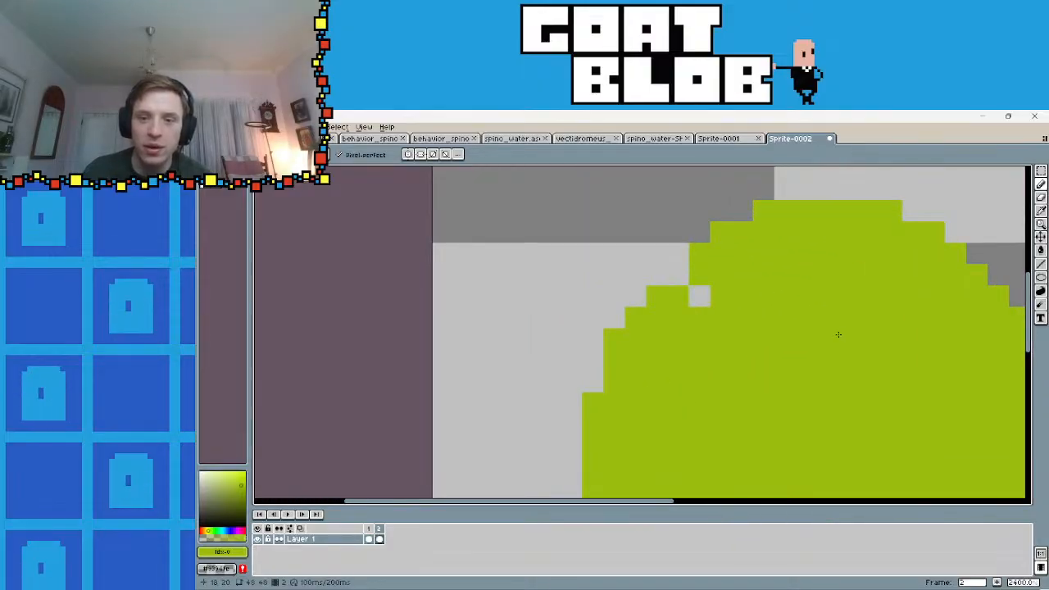
scroll(758, 348, down, 3)
scroll(758, 348, up, 3)
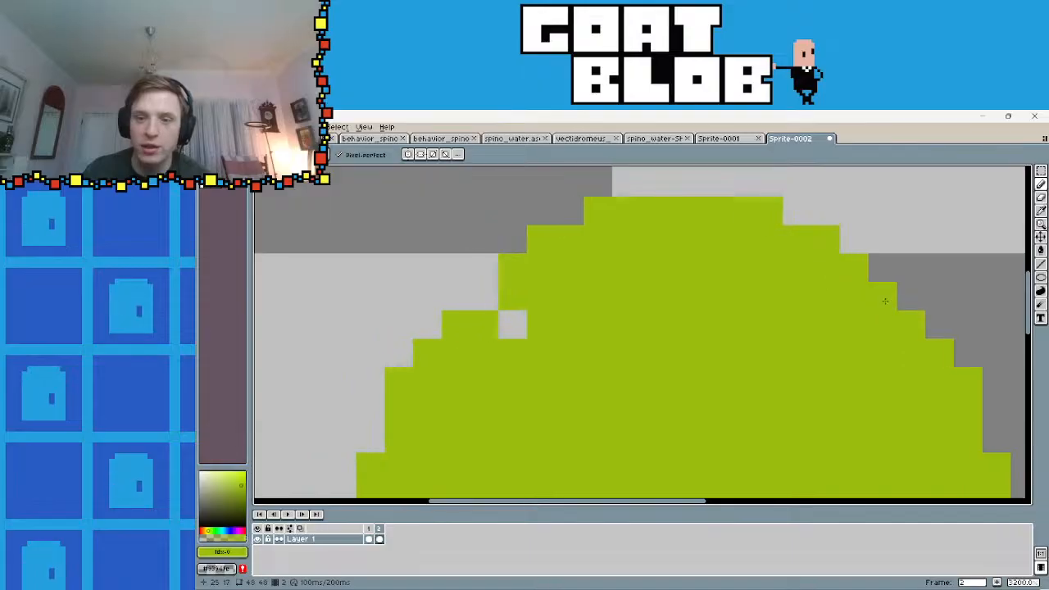
scroll(884, 303, down, 4)
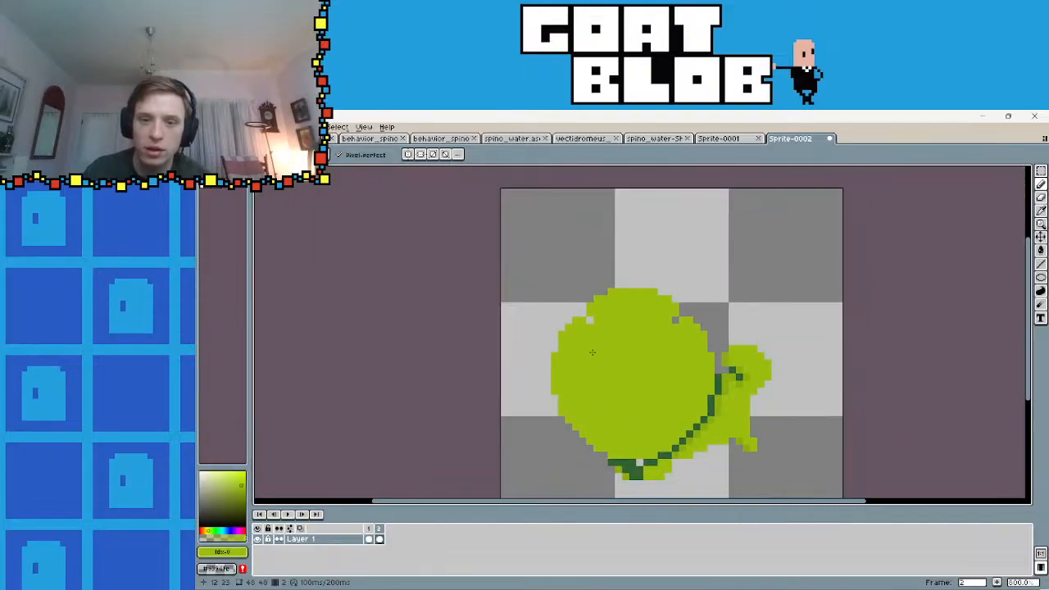
- Erase short horizontal notches into the circle's left and right edges, below the upper pair of notches
scroll(465, 329, up, 4)
drag(467, 328, 472, 300)
right_click(477, 290)
right_click(480, 326)
right_click(520, 331)
right_click(482, 329)
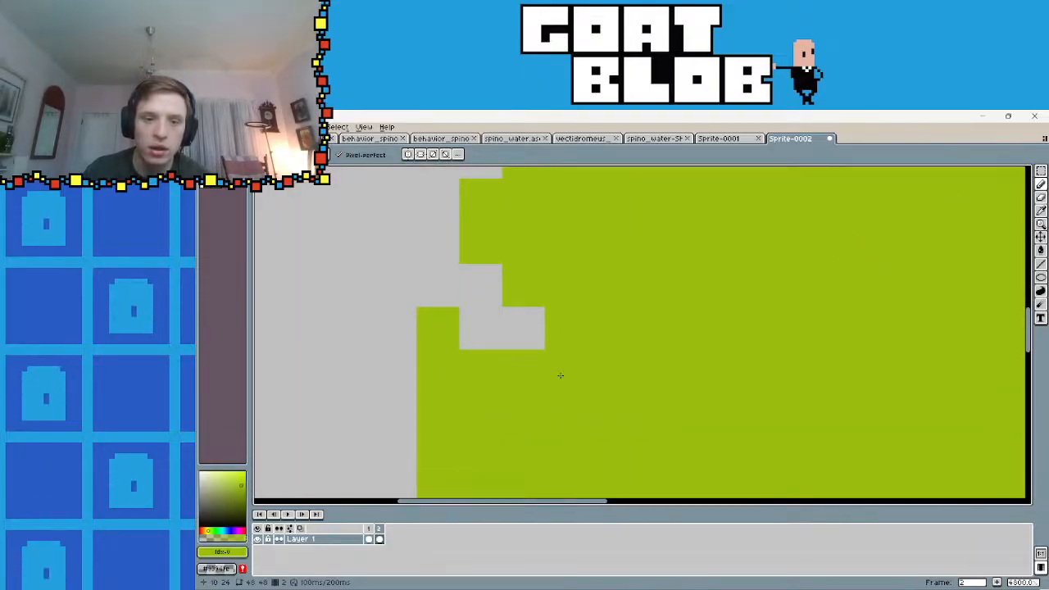
right_click(439, 329)
scroll(644, 370, down, 3)
scroll(733, 369, up, 3)
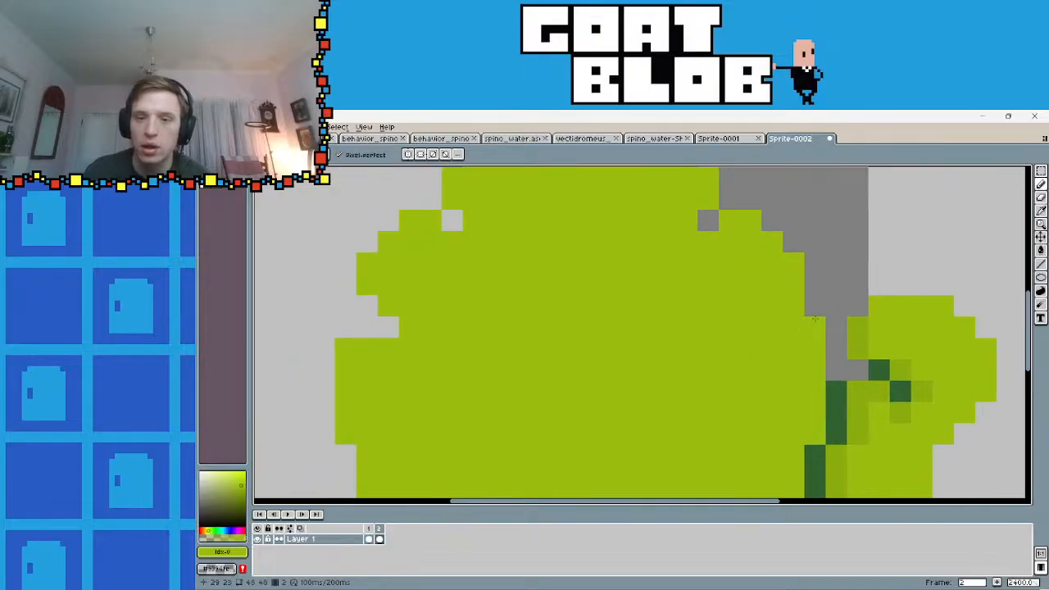
drag(810, 329, 770, 329)
scroll(718, 373, down, 7)
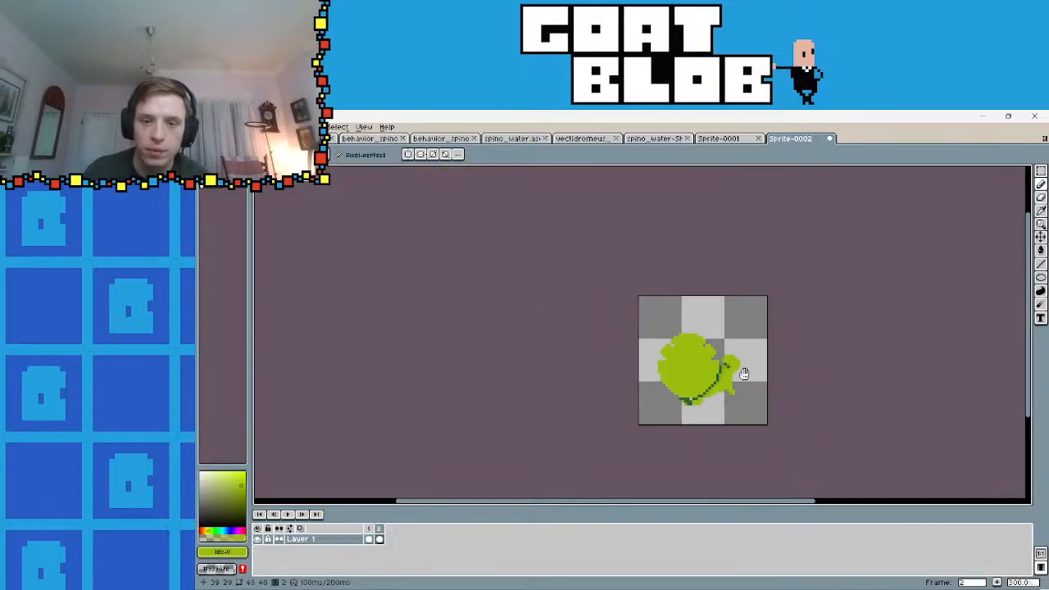
- Trim the corner pixel under the circle's left notch and carve another notch into its lower-left edge
scroll(693, 380, up, 3)
scroll(692, 379, up, 5)
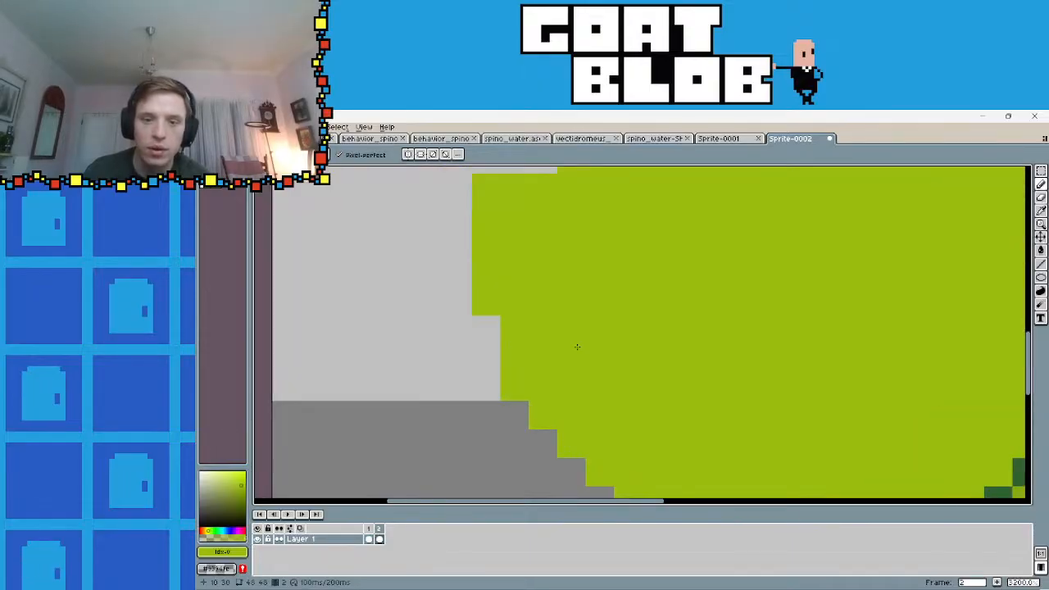
click(520, 378)
click(571, 420)
scroll(655, 401, down, 5)
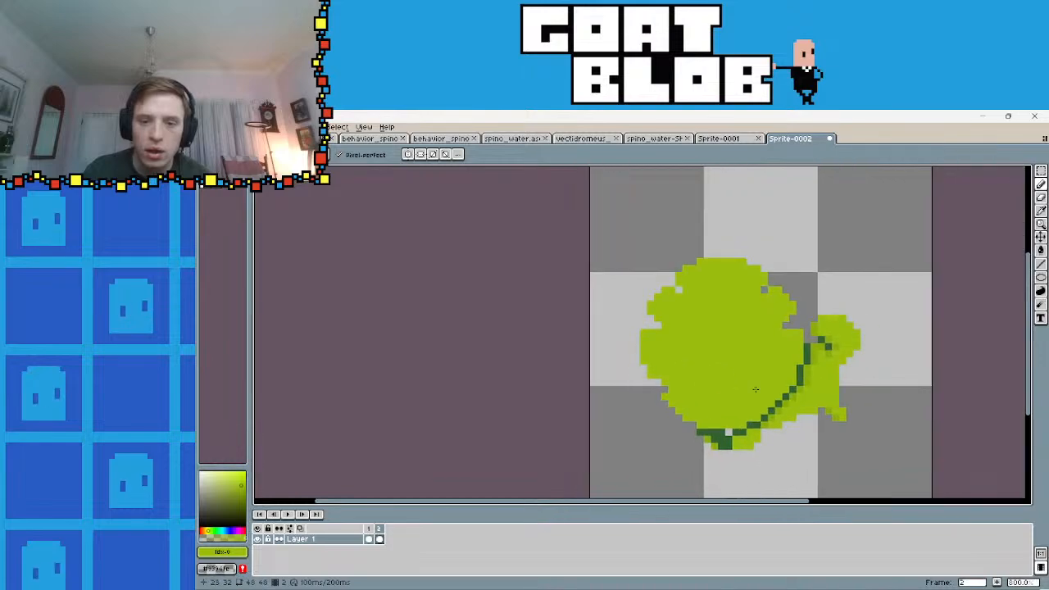
- Trim the corner under the circle's right notch and erase a small notch beside the lower-right shadow line
scroll(772, 386, up, 3)
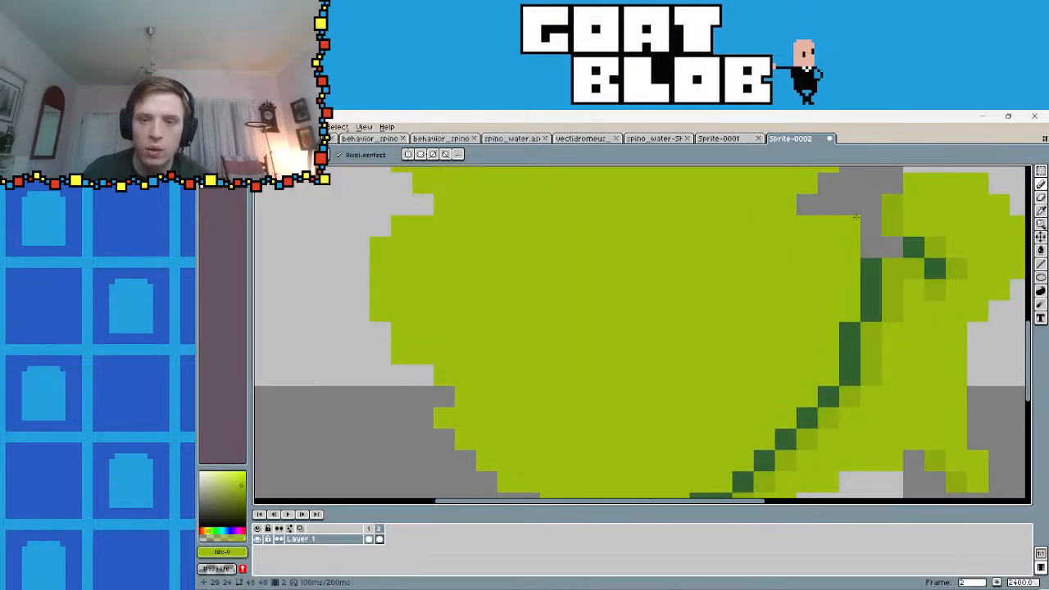
scroll(801, 368, down, 5)
scroll(800, 368, up, 3)
scroll(801, 368, up, 1)
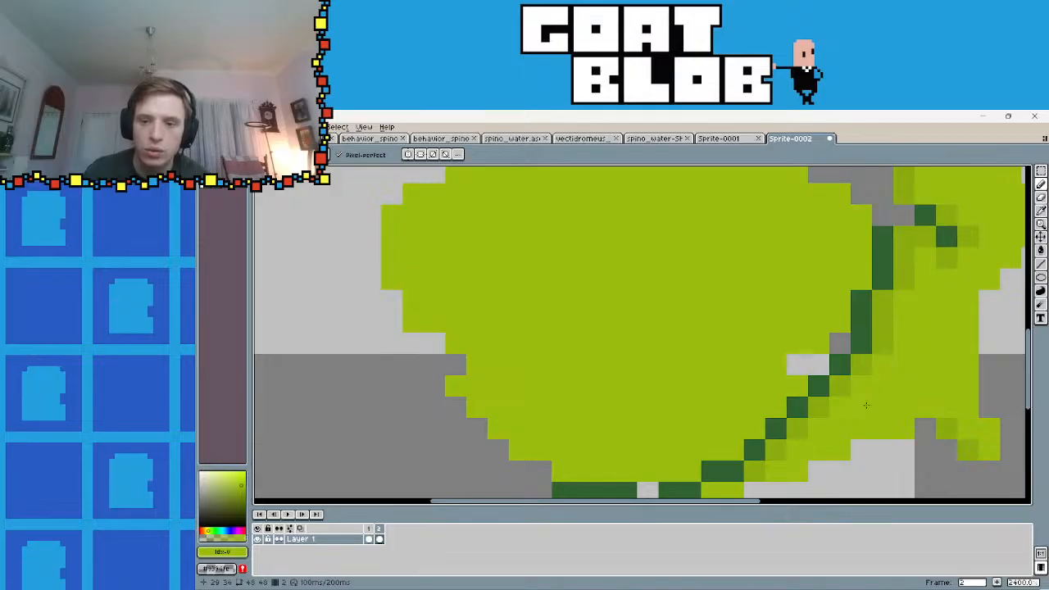
- Erase a single pixel near the bottom of the circle's lower-left edge to mark another notch
scroll(866, 405, down, 5)
scroll(786, 417, up, 5)
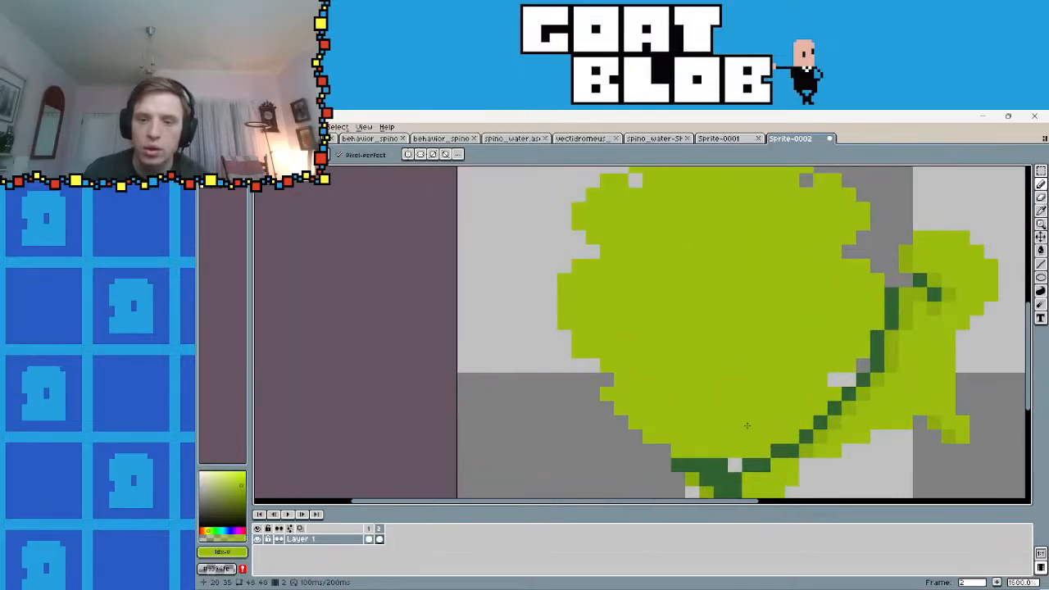
scroll(695, 428, down, 2)
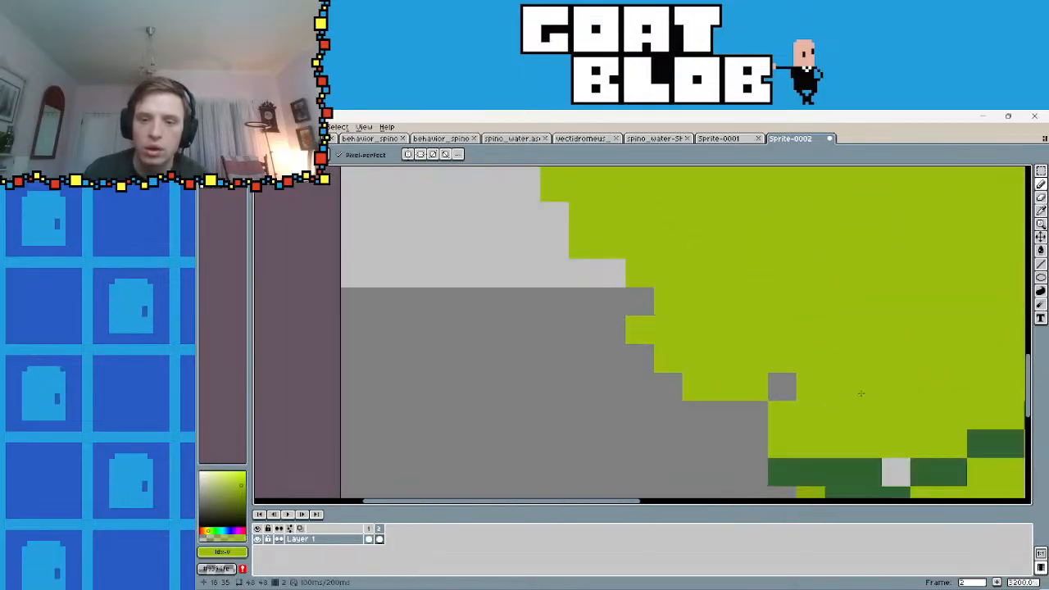
scroll(861, 412, up, 1)
scroll(862, 412, down, 5)
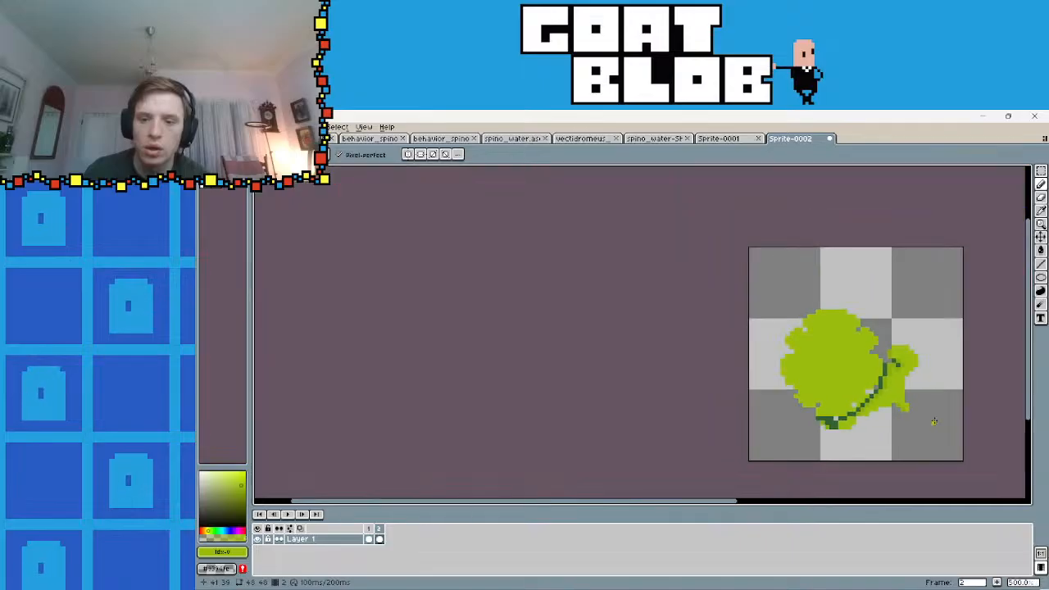
- Carve a small notch beside the shadow line near the circle's bottom and extend the lower-right notch diagonally inward by one pixel
scroll(836, 432, up, 1)
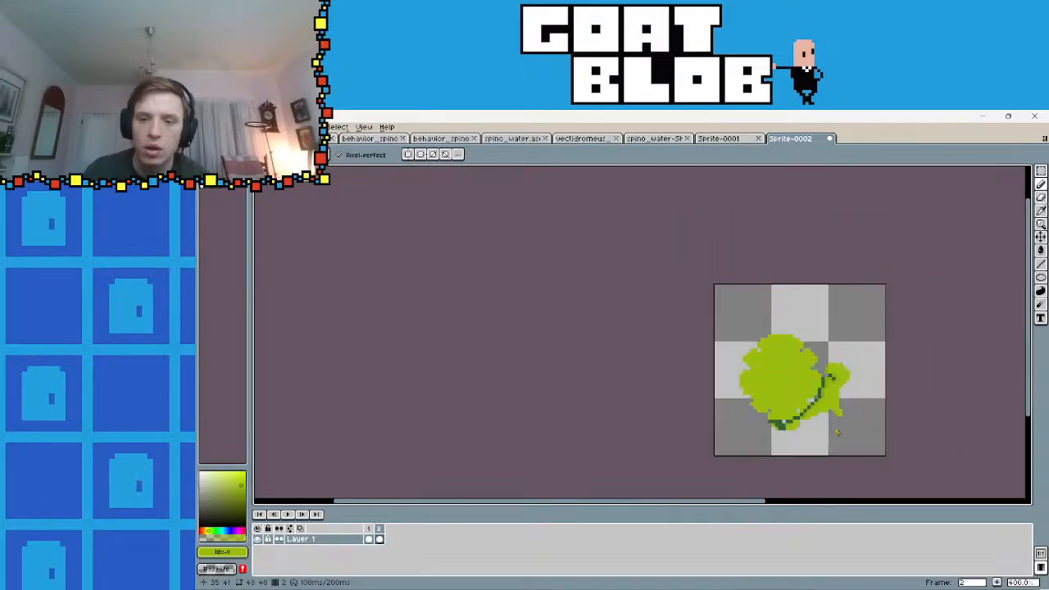
scroll(817, 423, down, 1)
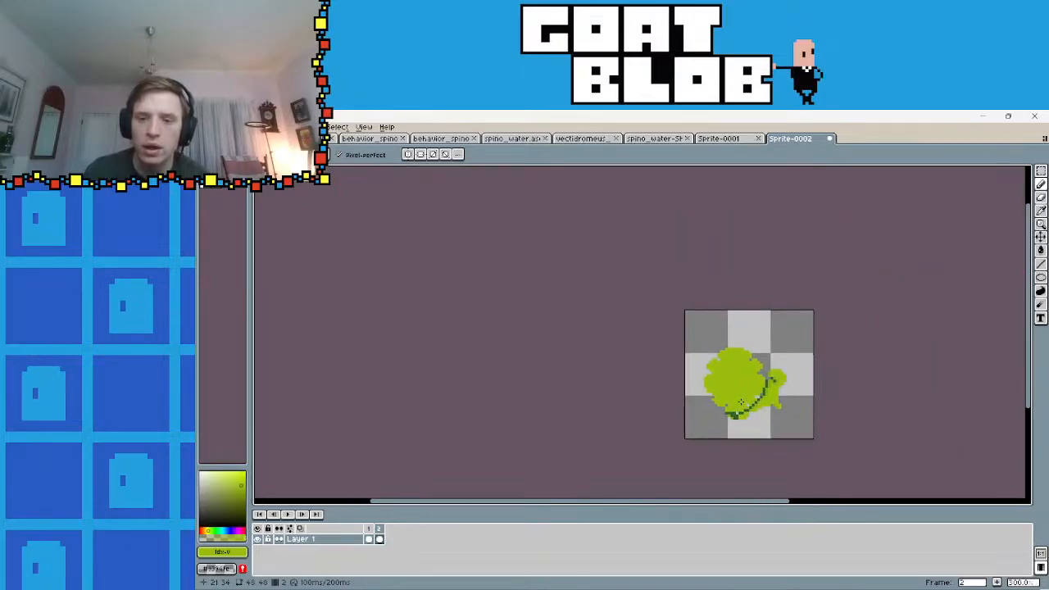
scroll(760, 418, up, 5)
scroll(806, 377, down, 3)
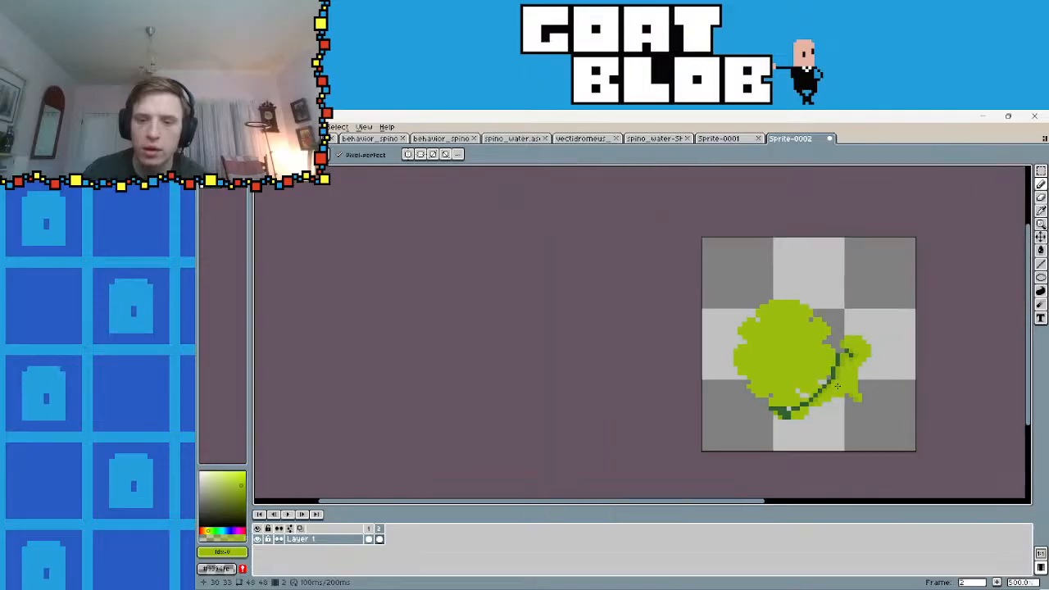
scroll(839, 407, up, 4)
scroll(839, 406, up, 1)
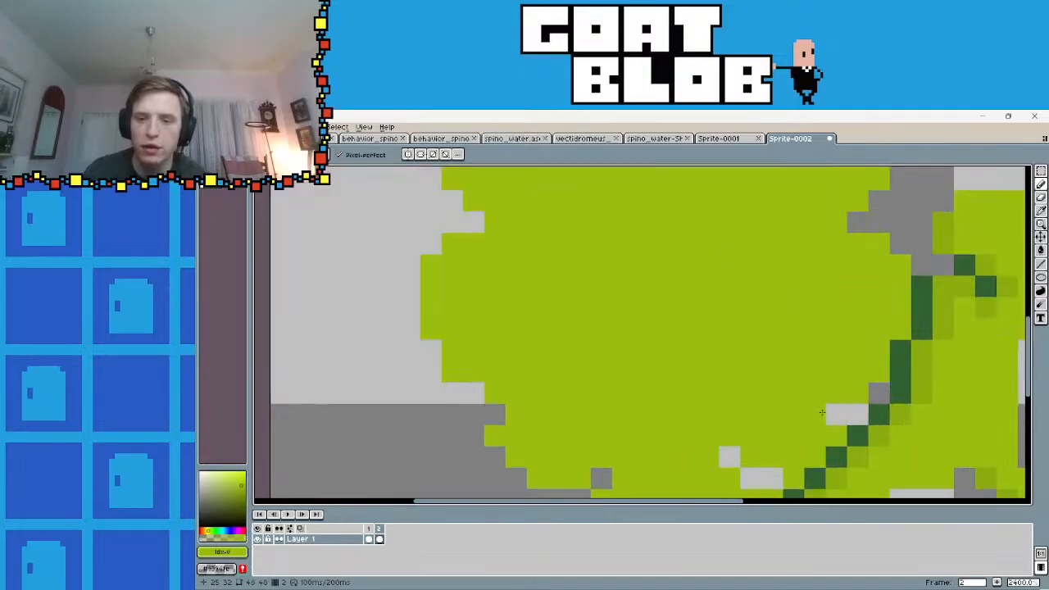
scroll(804, 394, down, 4)
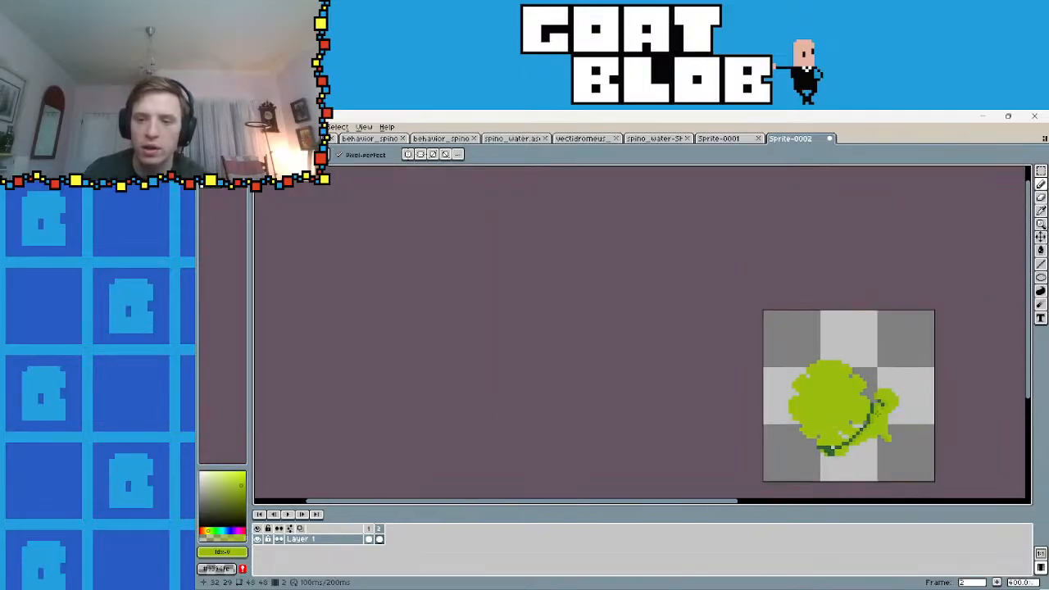
scroll(854, 418, up, 3)
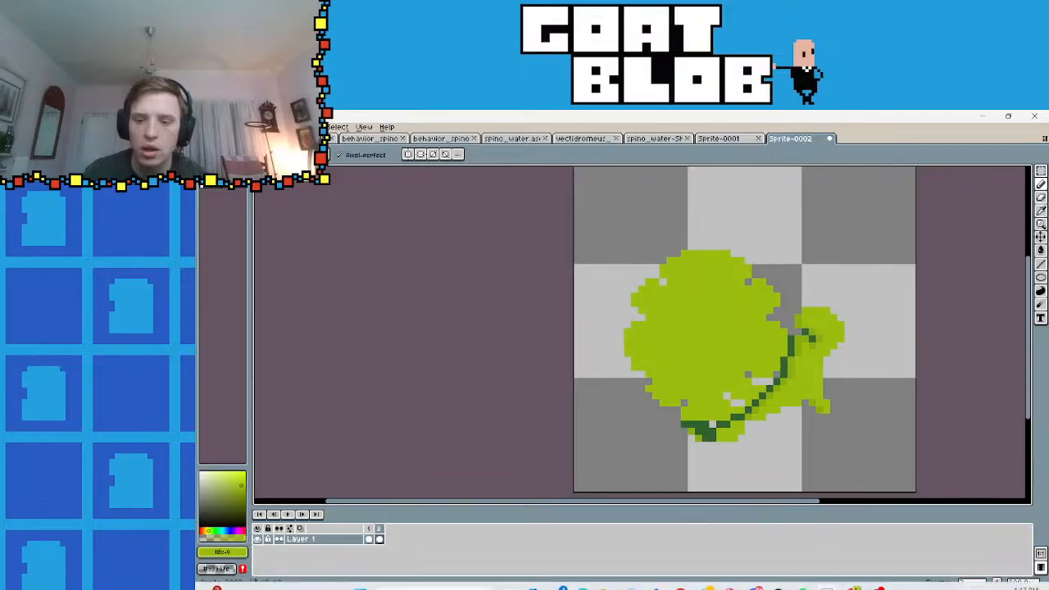
- Check the reference, and add pointed light-green tips to the circle's upper-left and left lobes
click(834, 578)
click(825, 578)
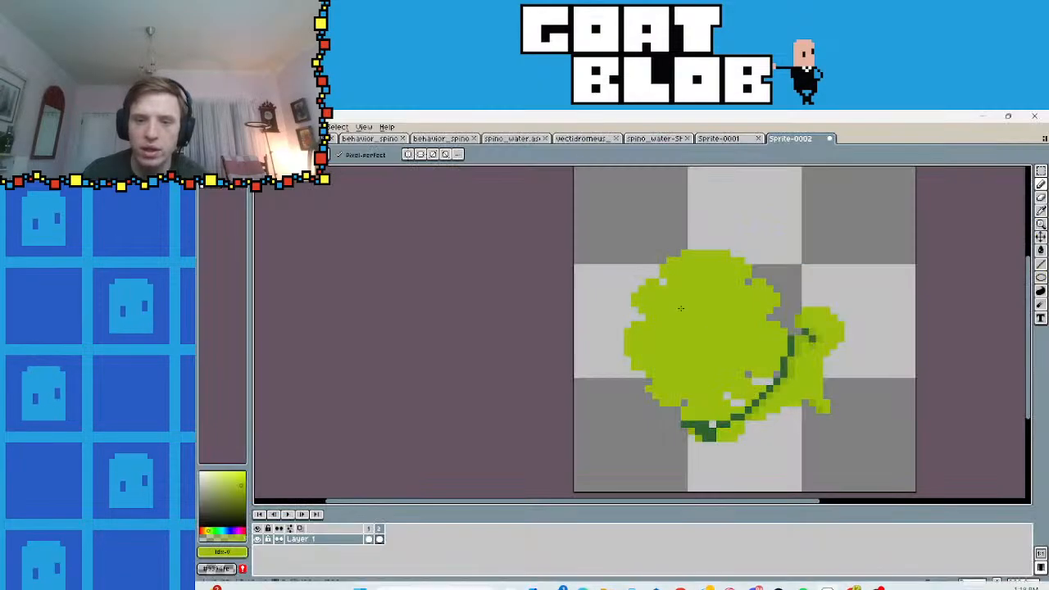
scroll(630, 265, up, 3)
scroll(628, 283, down, 3)
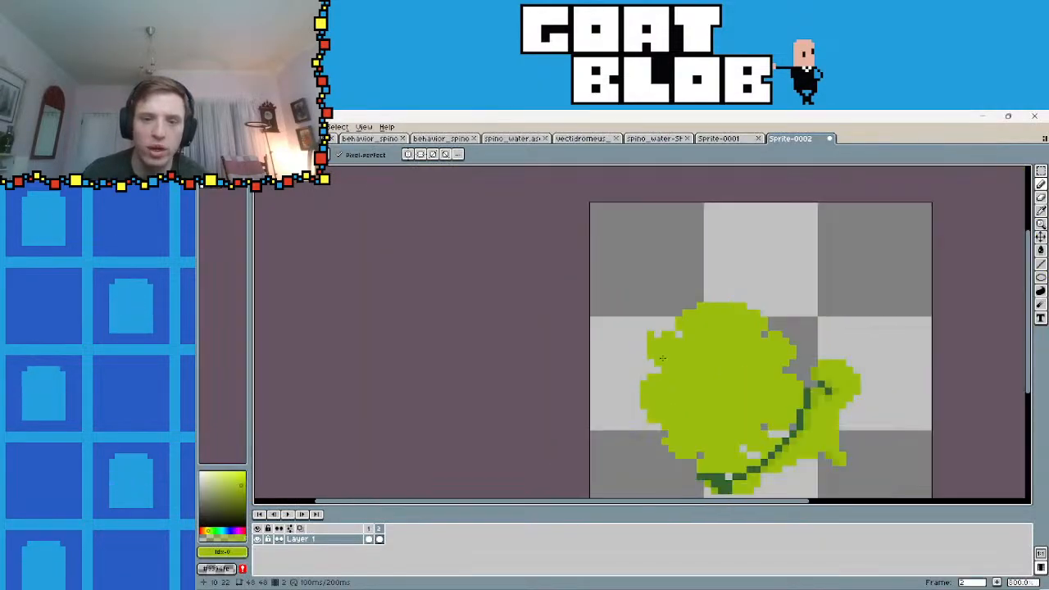
scroll(637, 309, up, 3)
scroll(761, 351, down, 3)
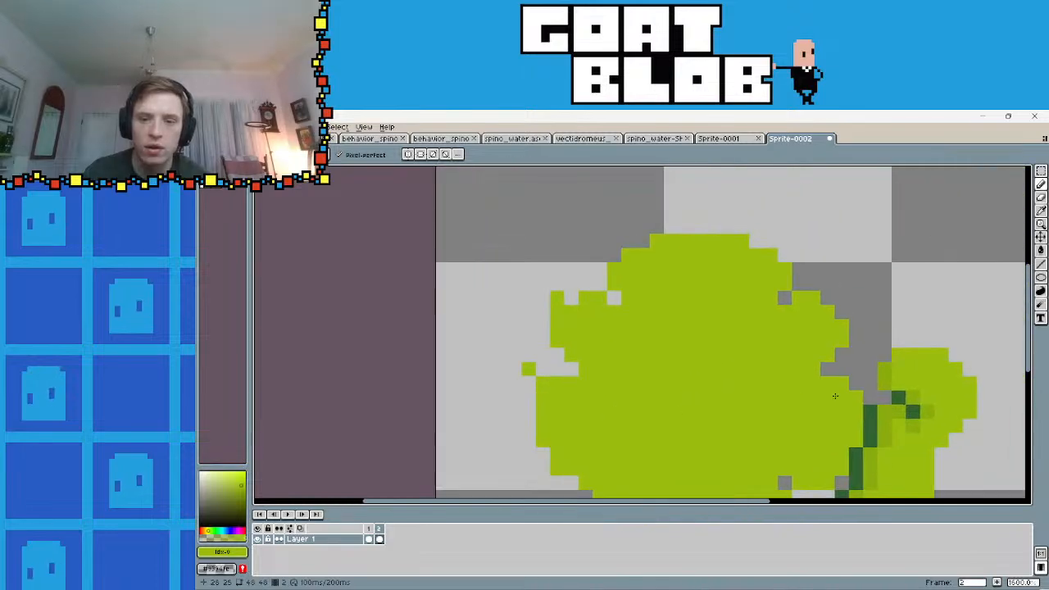
- Square out the circle's upper-right lobe and add pointed tips to the upper-right and right lobes
scroll(850, 380, up, 3)
mouse_move(850, 381)
mouse_down()
mouse_move(876, 324)
mouse_move(842, 438)
mouse_up()
drag(770, 327, 794, 348)
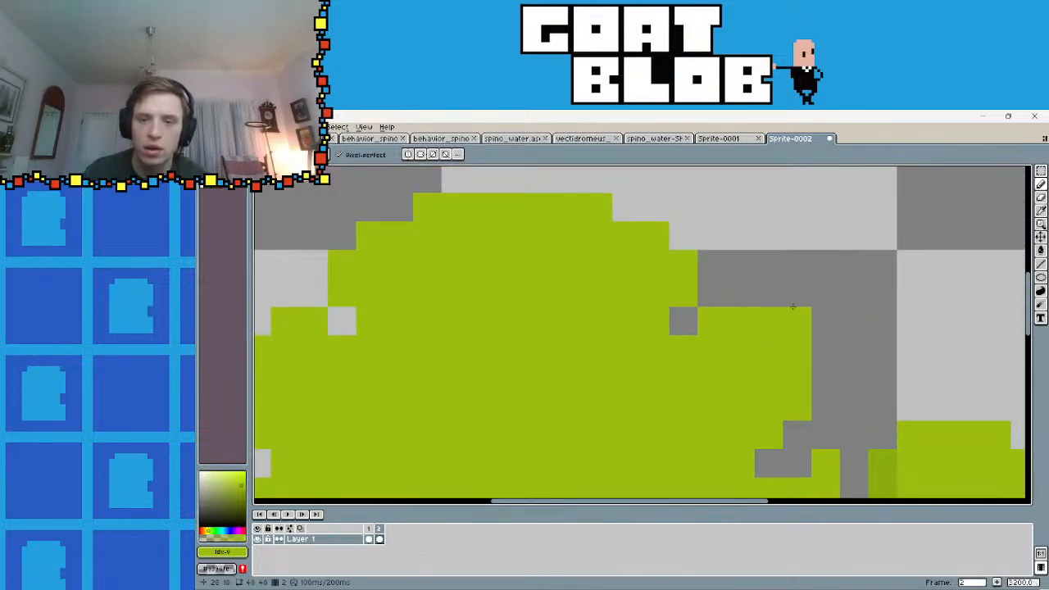
scroll(842, 386, down, 3)
scroll(762, 372, up, 3)
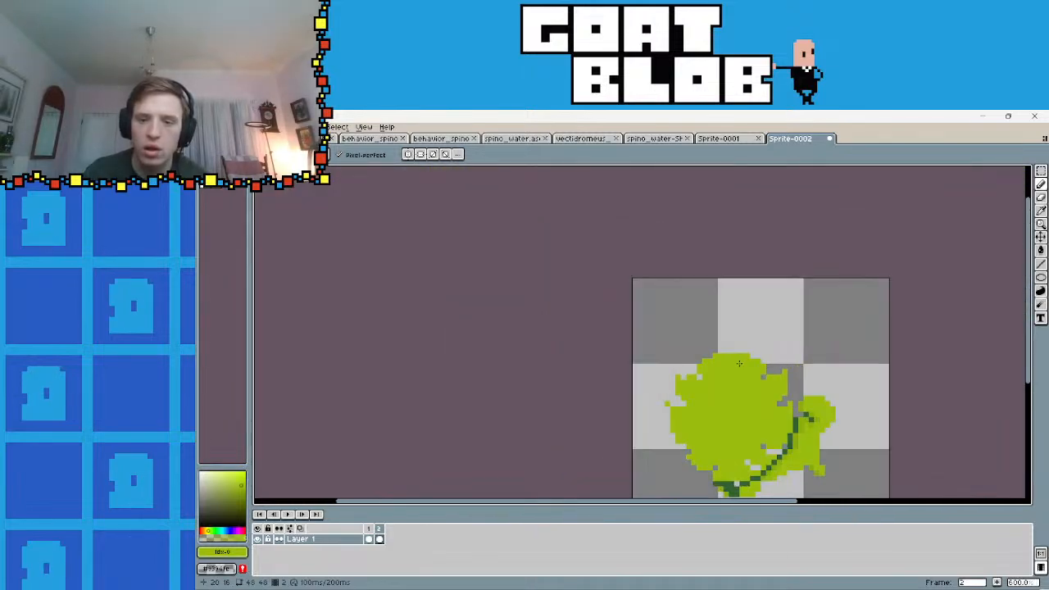
scroll(768, 370, down, 3)
scroll(761, 410, up, 2)
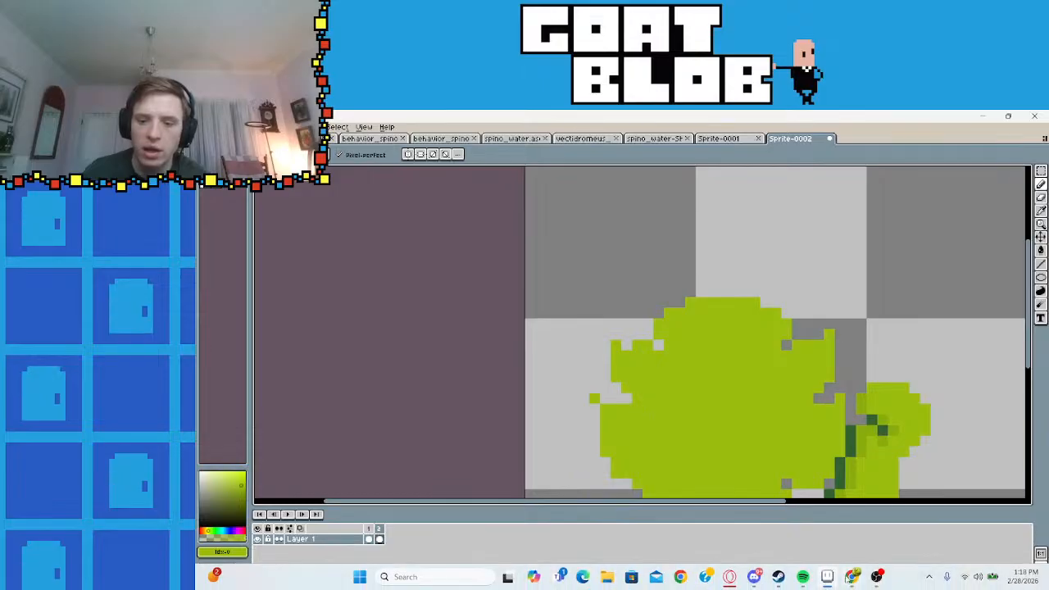
- Check the reference, and draw a slightly darker green bud with a thin upright spike behind the circle's top right
click(852, 577)
click(827, 576)
scroll(691, 332, up, 2)
mouse_move(703, 292)
mouse_down()
mouse_move(688, 332)
mouse_move(659, 344)
mouse_move(556, 326)
mouse_move(693, 196)
mouse_move(713, 246)
mouse_move(713, 409)
mouse_move(690, 273)
mouse_up()
mouse_move(653, 311)
mouse_down()
mouse_move(606, 313)
mouse_move(581, 330)
mouse_move(652, 330)
mouse_up()
scroll(738, 374, down, 8)
scroll(748, 377, up, 6)
scroll(747, 379, up, 1)
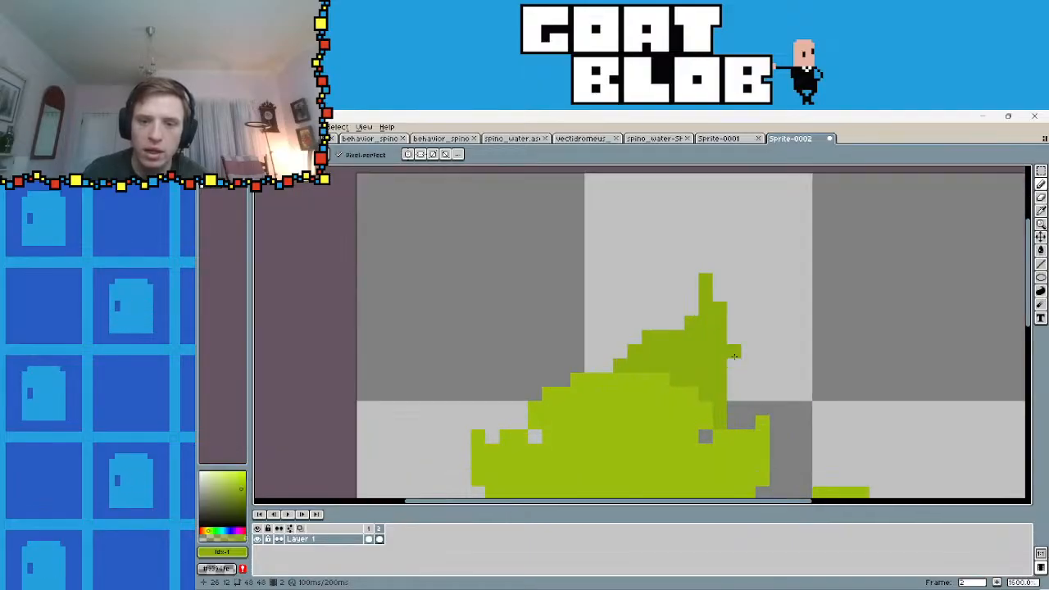
- Widen the bud's lower right edge by one pixel and fill the circle's upper-right notch pixel with the bud's green
scroll(791, 395, down, 8)
scroll(764, 391, up, 6)
scroll(764, 391, up, 1)
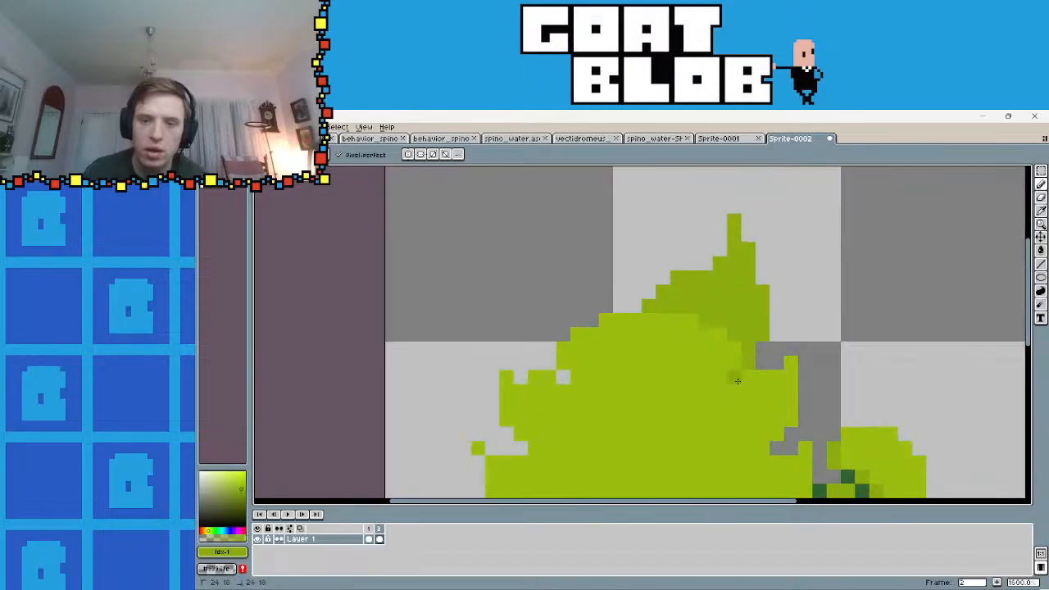
scroll(827, 385, down, 6)
scroll(815, 381, up, 4)
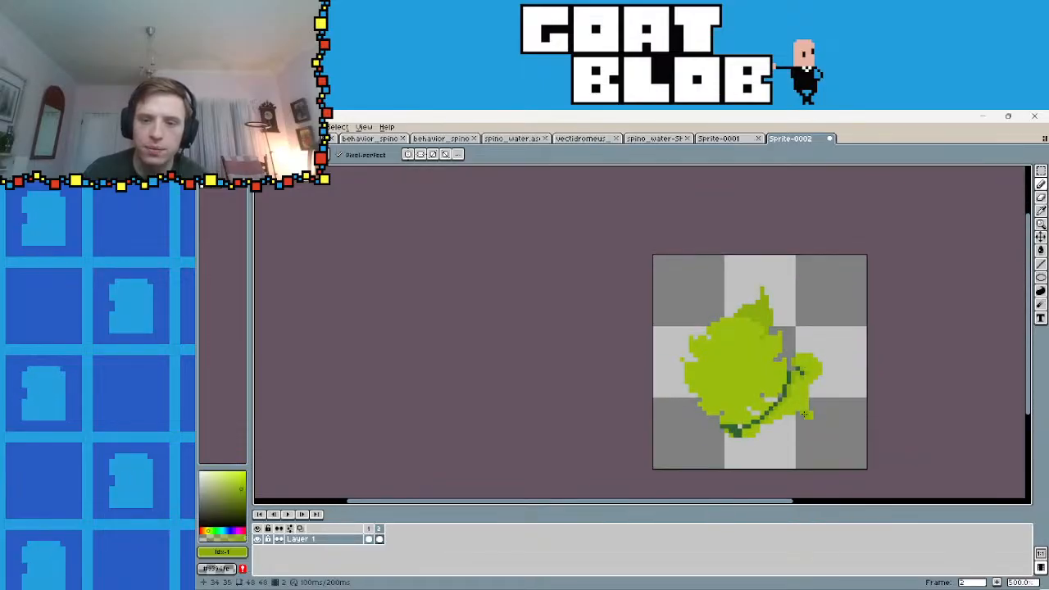
- Recolour the bud's spike and the band beneath it in the dark green of the shadow line, following the reference
click(830, 578)
click(827, 577)
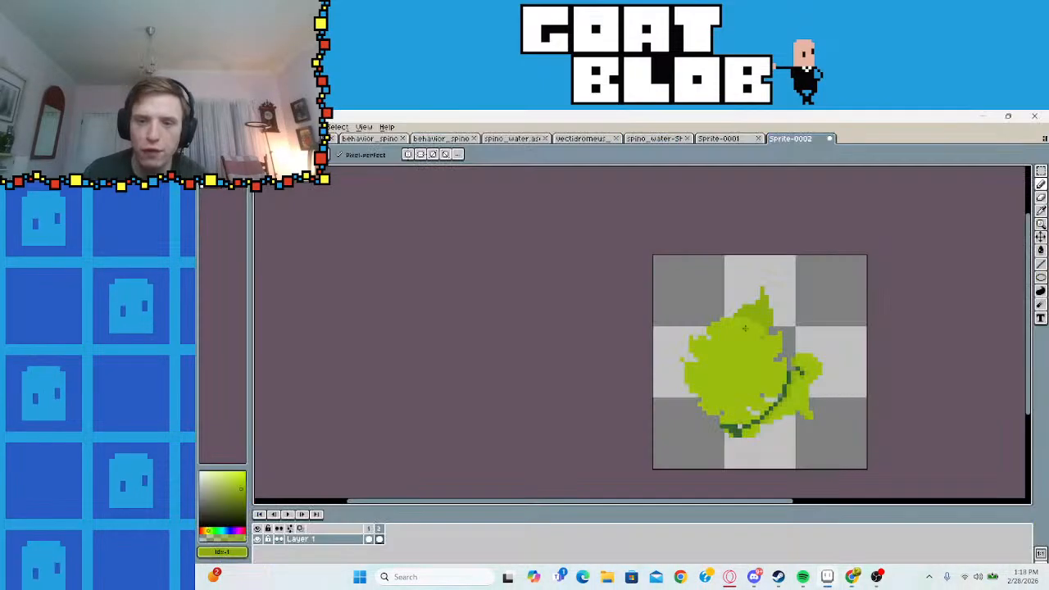
scroll(475, 284, up, 3)
scroll(614, 319, up, 3)
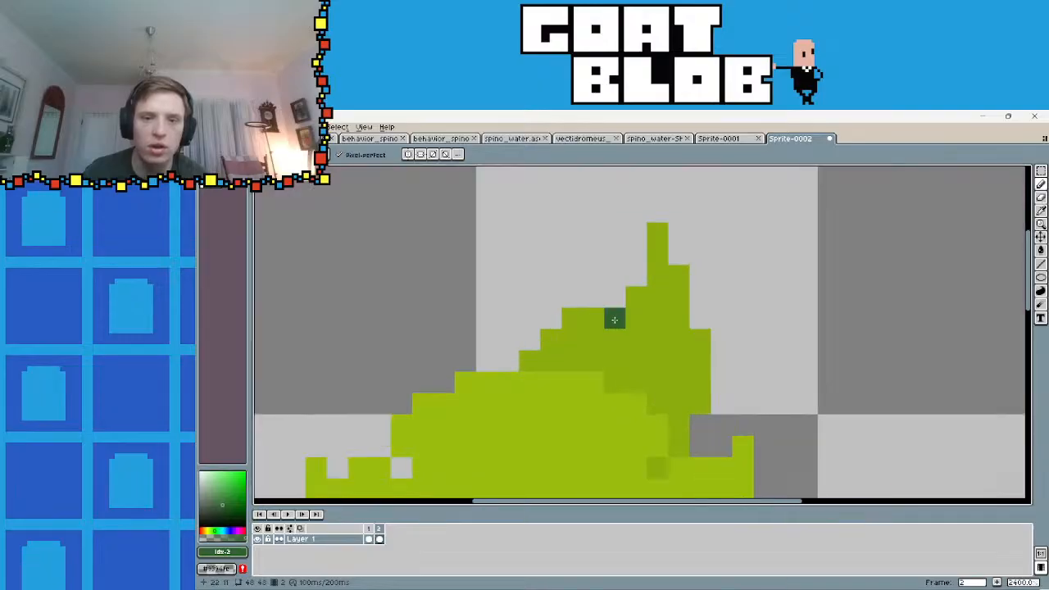
mouse_move(631, 317)
mouse_down()
mouse_move(660, 326)
mouse_move(664, 341)
mouse_move(697, 342)
mouse_up()
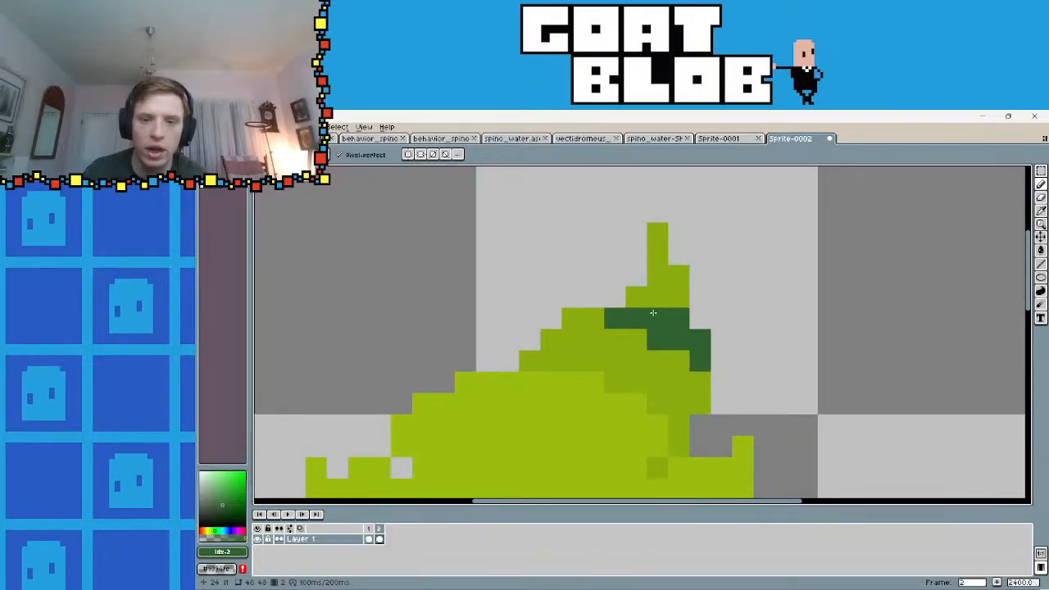
mouse_move(653, 313)
mouse_down()
mouse_move(680, 303)
mouse_move(658, 229)
mouse_up()
scroll(747, 282, down, 5)
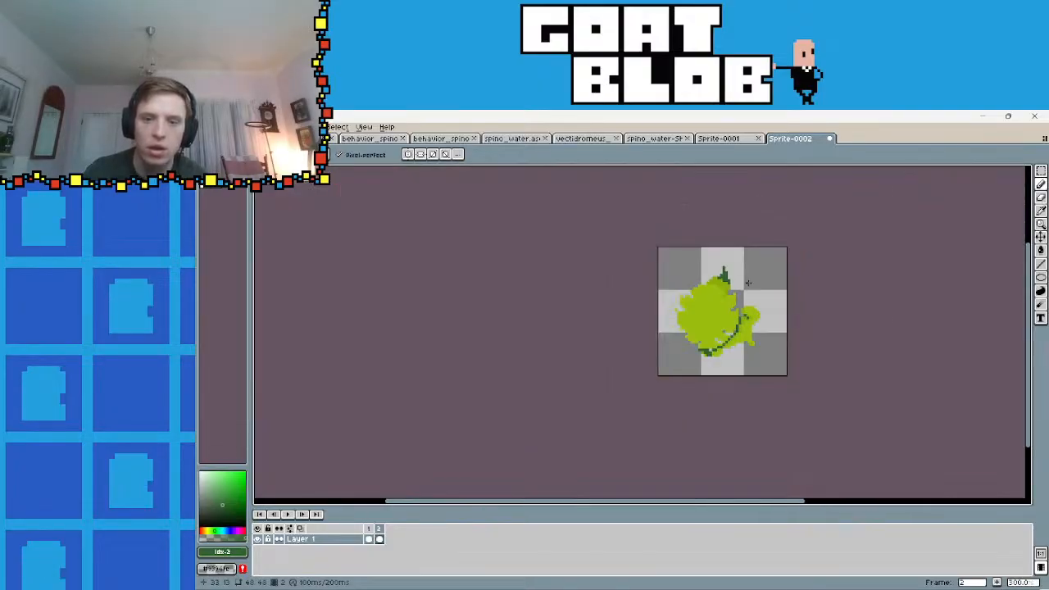
- Bend the dark green spike's tip to the left with an extra pixel
scroll(747, 282, up, 4)
scroll(807, 332, down, 6)
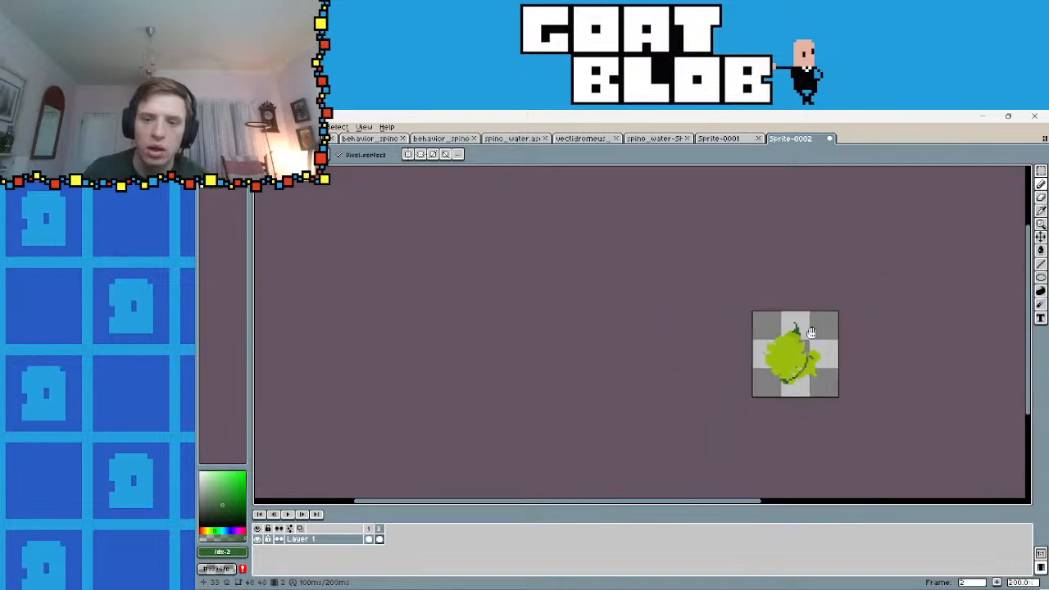
scroll(811, 333, down, 2)
scroll(799, 367, up, 3)
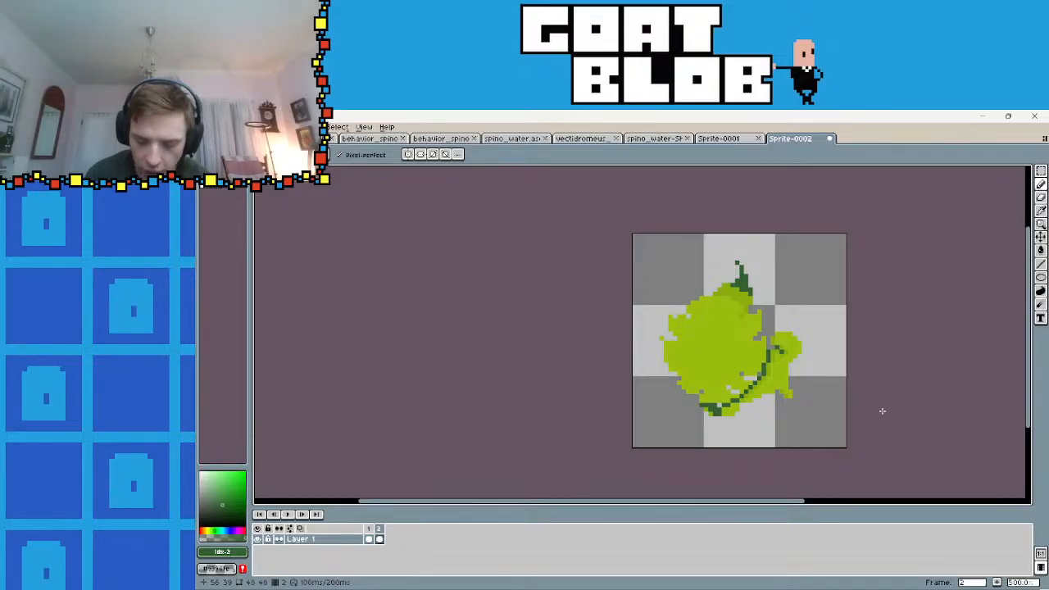
scroll(791, 292, down, 2)
scroll(736, 324, up, 4)
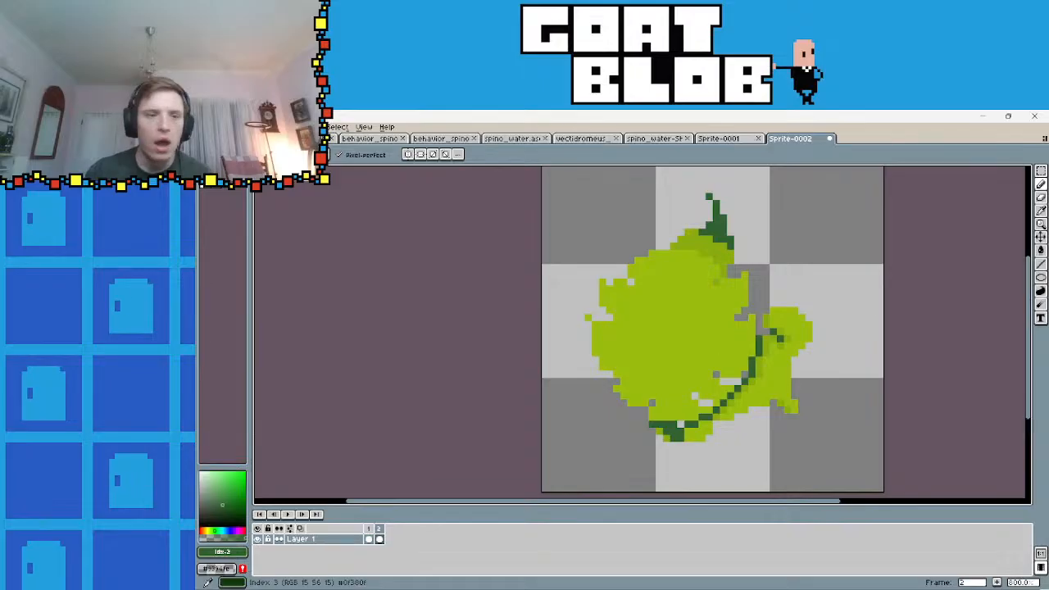
- Draw two eyes, each 2 pixels wide and 3 high, on the body in the darkest green #0f380f
click(230, 168)
drag(670, 341, 599, 335)
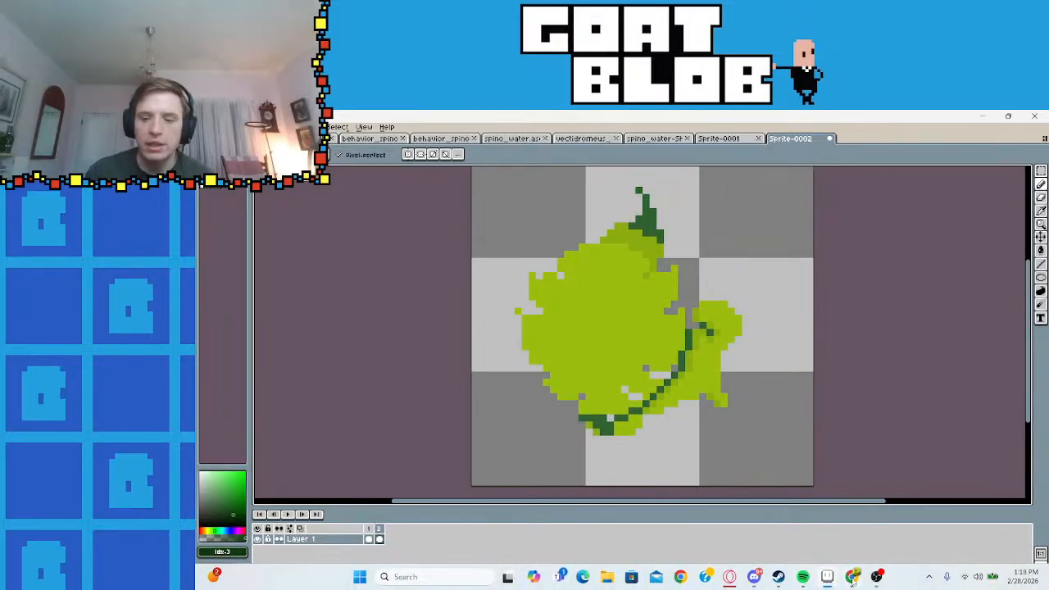
click(852, 579)
click(834, 580)
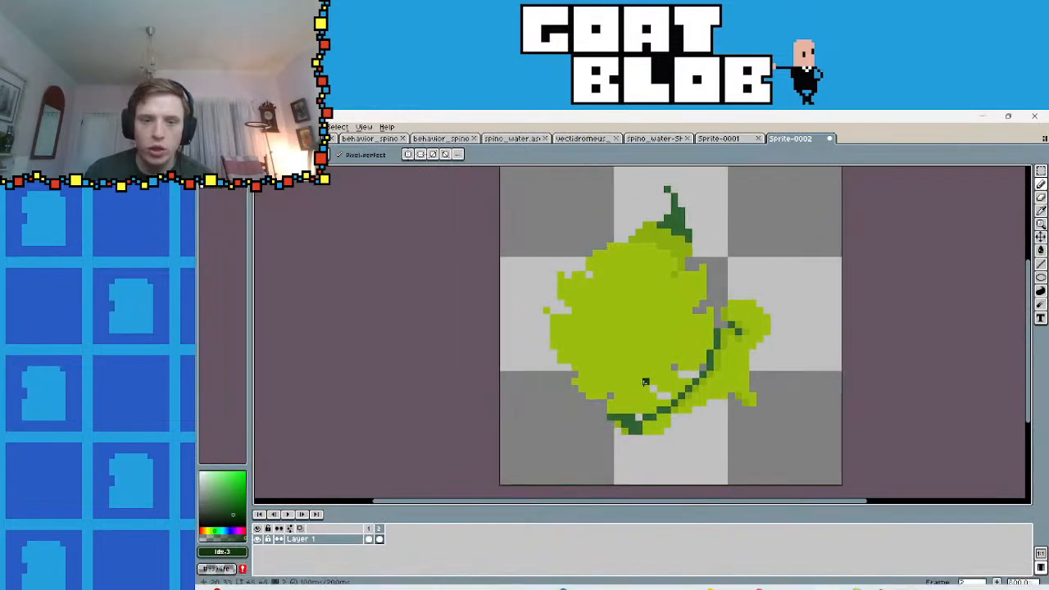
scroll(618, 292, up, 4)
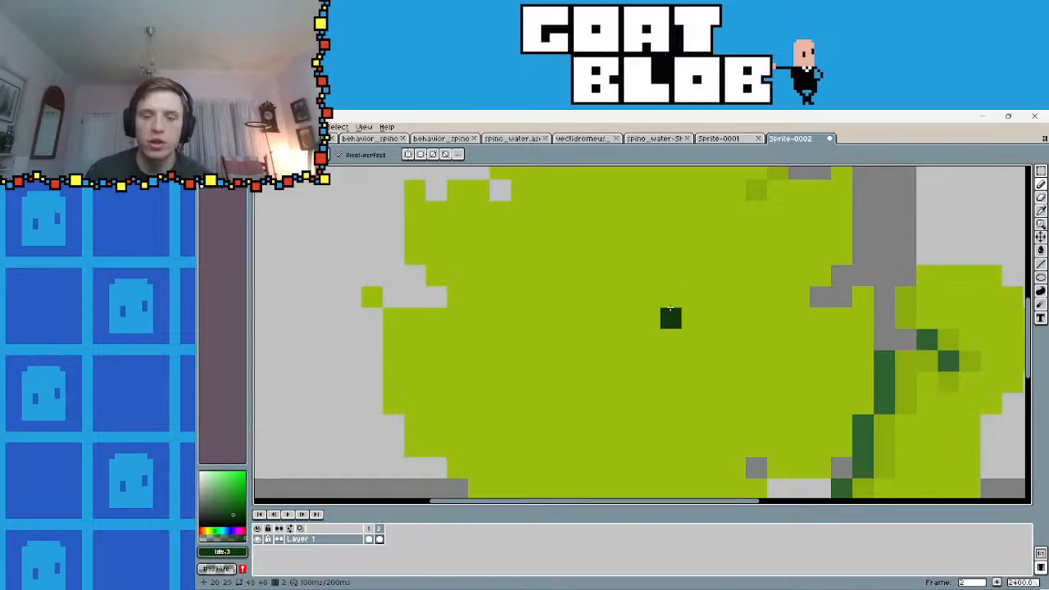
click(671, 305)
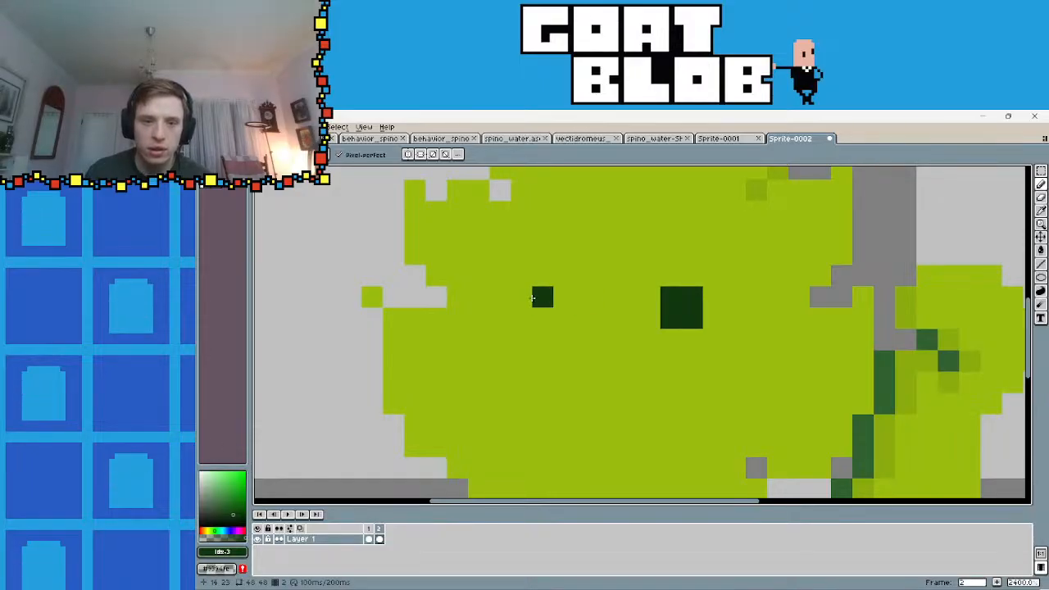
drag(517, 315, 543, 318)
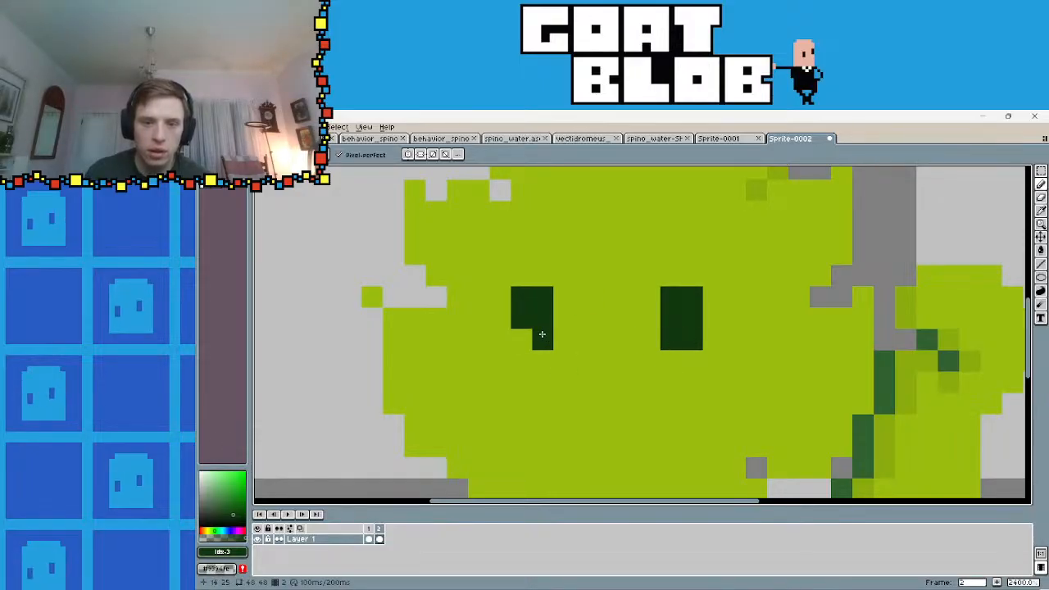
- Add a white highlight 1 pixel wide and 2 high in the upper-left corner of each eye
click(215, 175)
drag(521, 297, 521, 318)
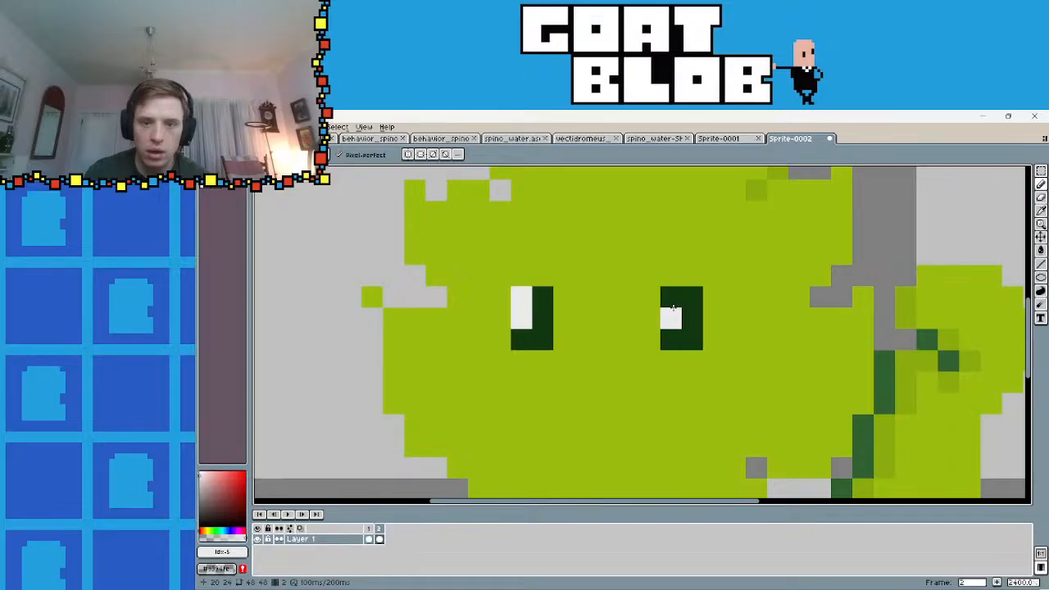
drag(671, 296, 671, 318)
scroll(689, 337, down, 4)
scroll(689, 336, up, 5)
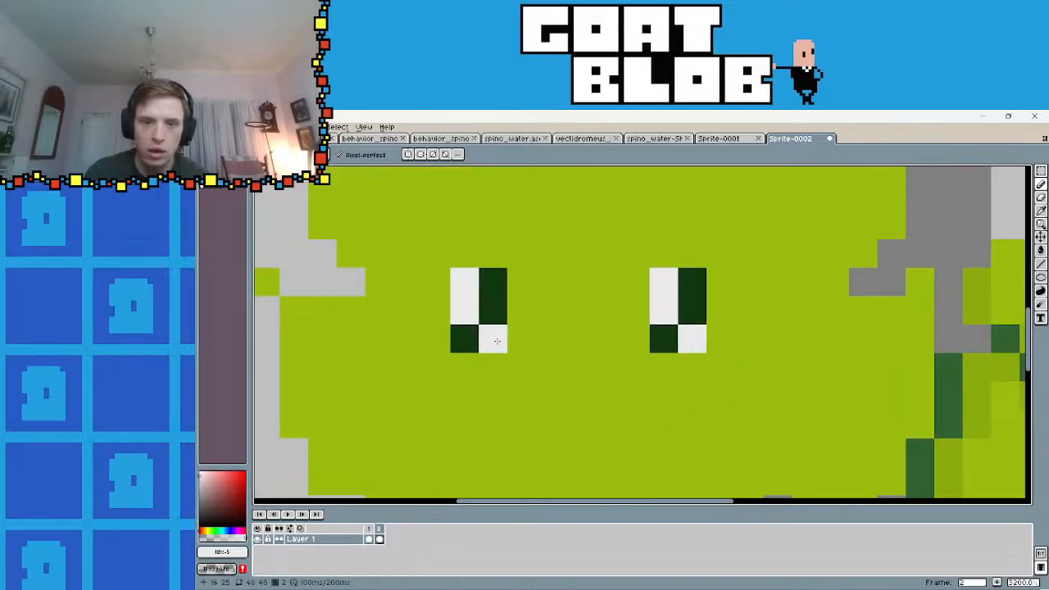
key(x)
click(693, 339)
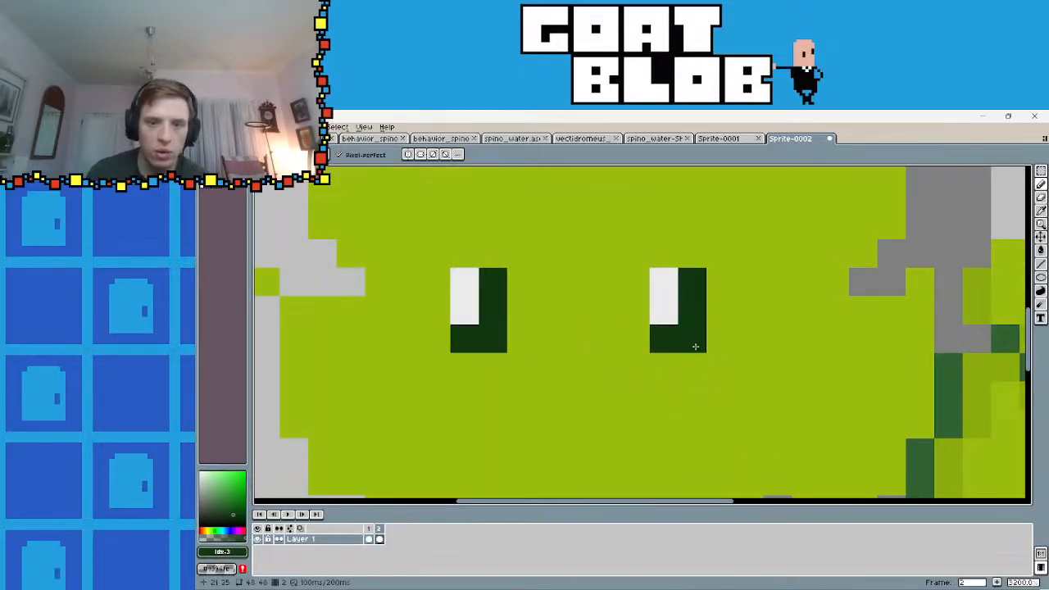
- Shade the lower-right pixels of both eyes in the medium dark green
click(214, 177)
drag(492, 339, 492, 312)
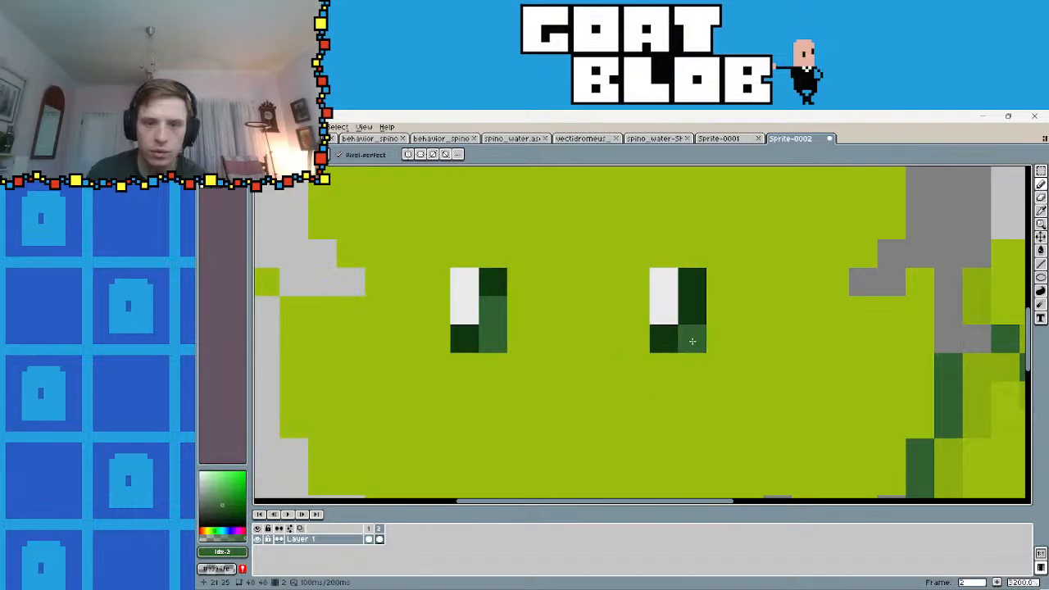
scroll(771, 392, down, 4)
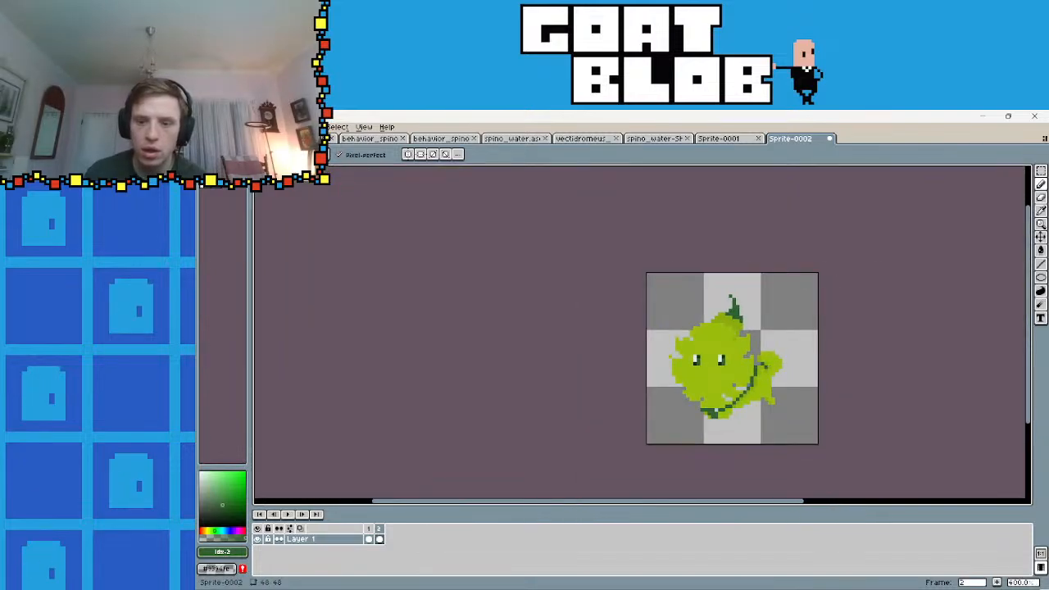
- Switch to the browser and examine the sheet of original-generation Pokémon sprites as a reference
click(854, 578)
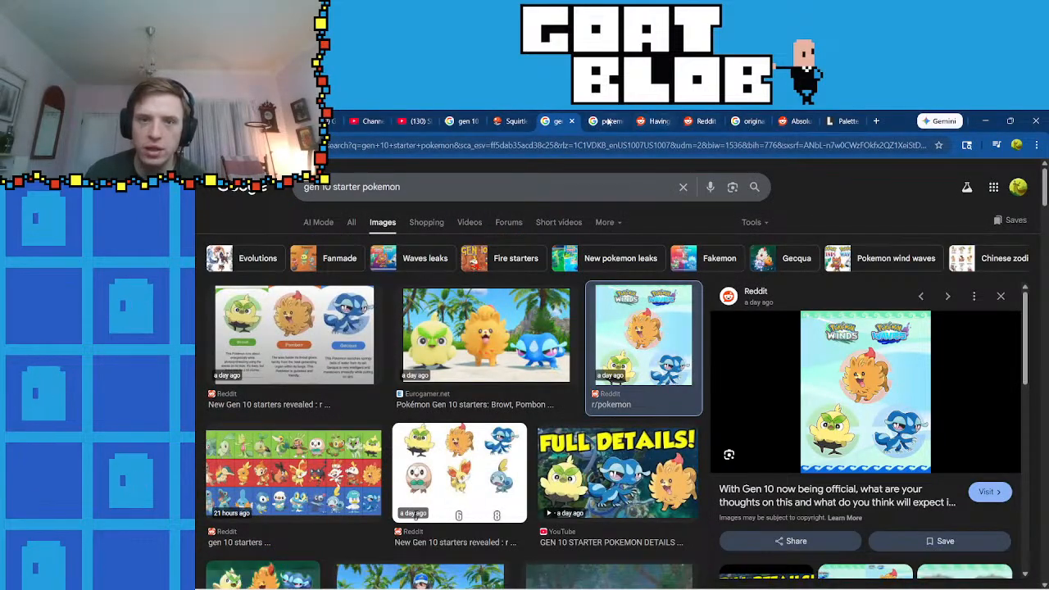
click(607, 121)
click(847, 360)
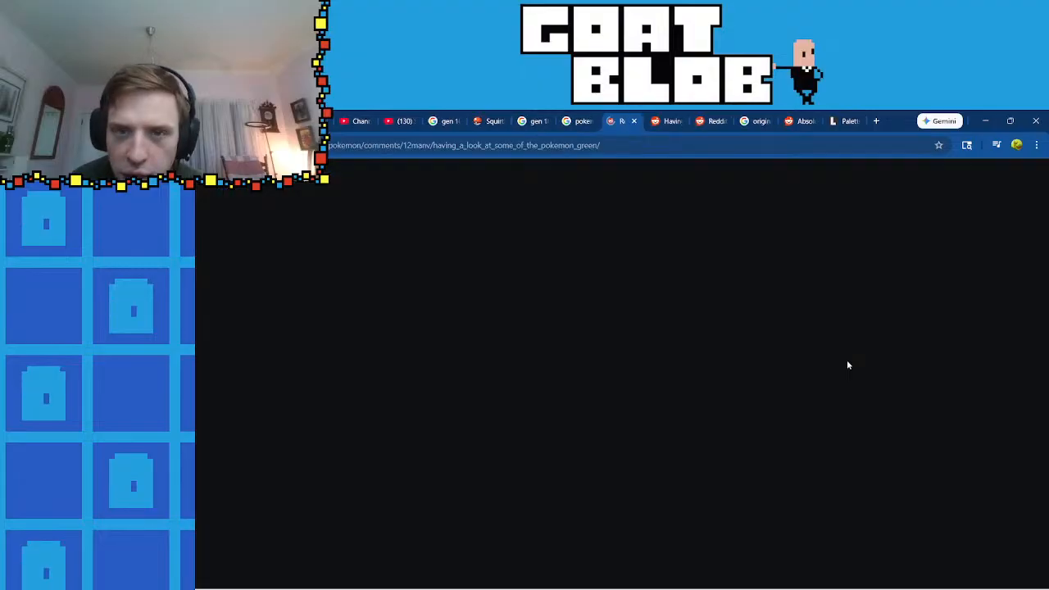
click(633, 121)
click(668, 121)
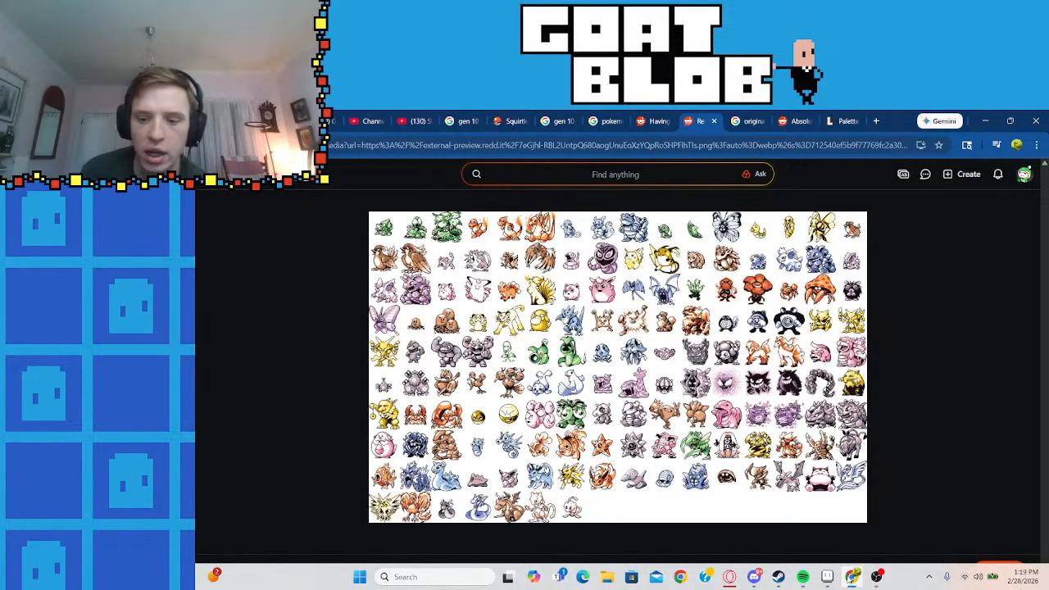
click(828, 580)
- Paint over the white highlights of both eyes in the darkest green
scroll(695, 353, up, 3)
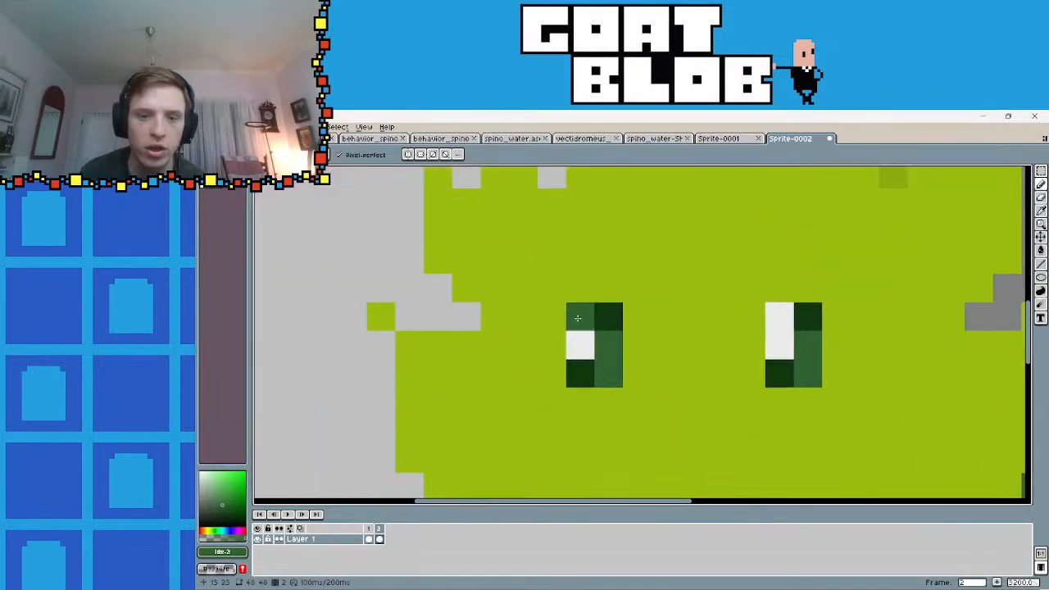
click(579, 316)
click(580, 344)
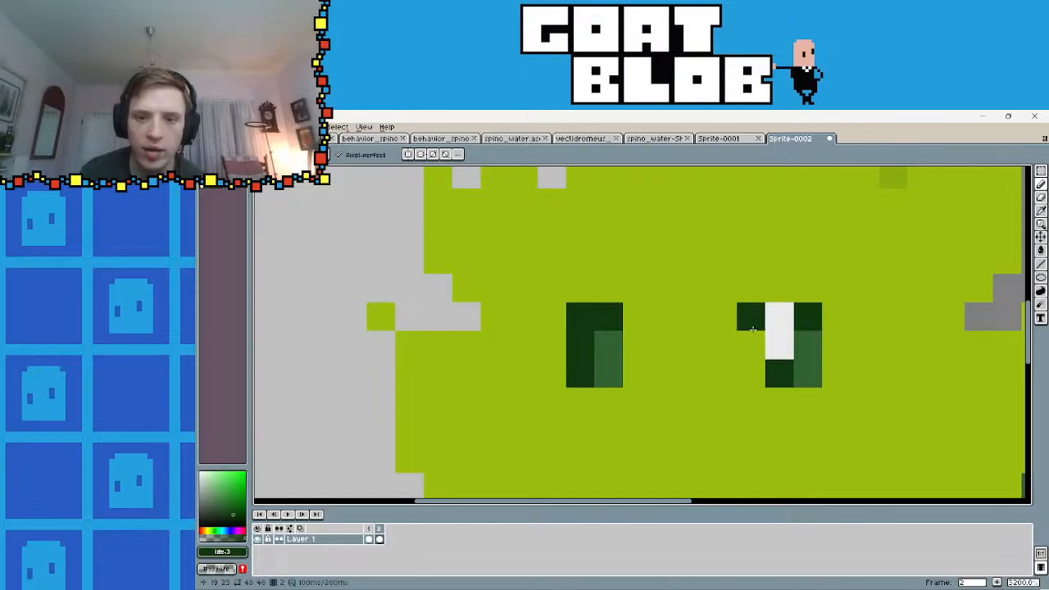
click(779, 316)
click(783, 340)
- Try white on the right-hand pixels of both eyes and beside them, and undo these strokes
click(215, 186)
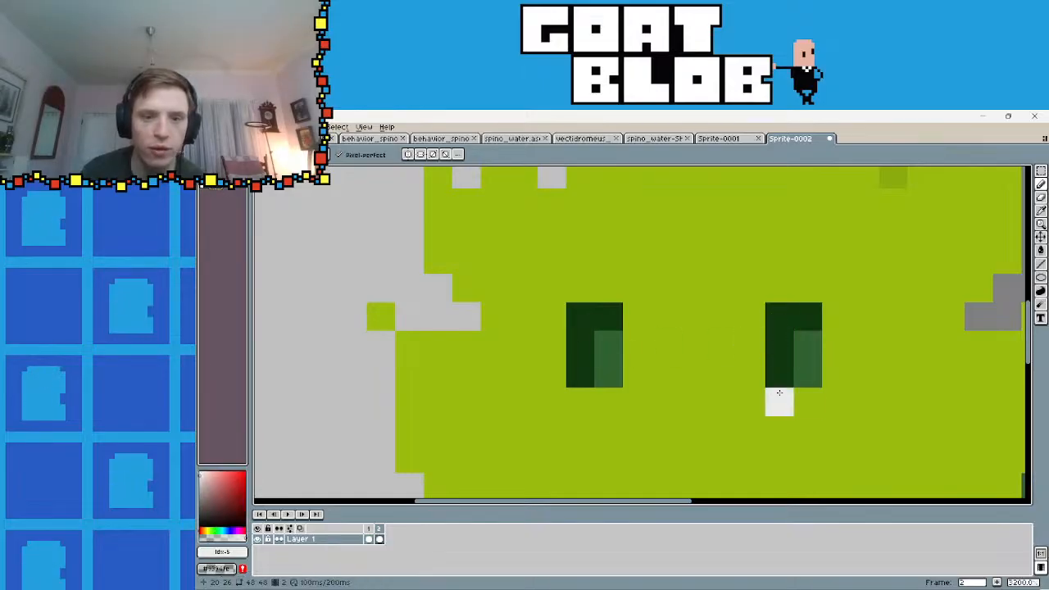
mouse_move(810, 373)
mouse_down()
mouse_move(816, 320)
mouse_move(837, 342)
mouse_up()
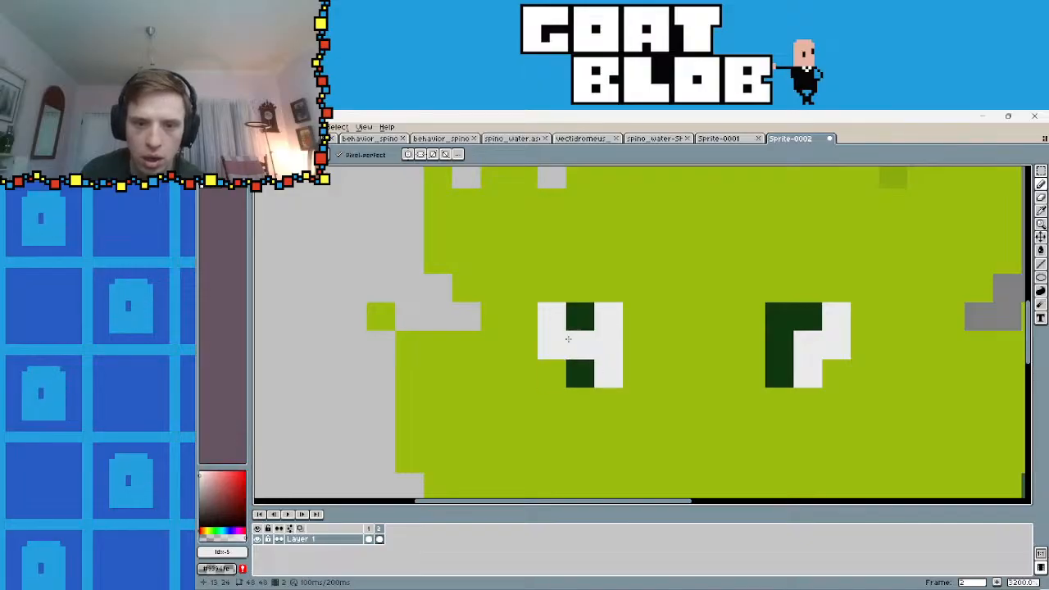
scroll(835, 388, down, 8)
scroll(837, 395, up, 2)
key(ctrl+z)
key(ctrl+z)
key(ctrl+z)
key(ctrl+z)
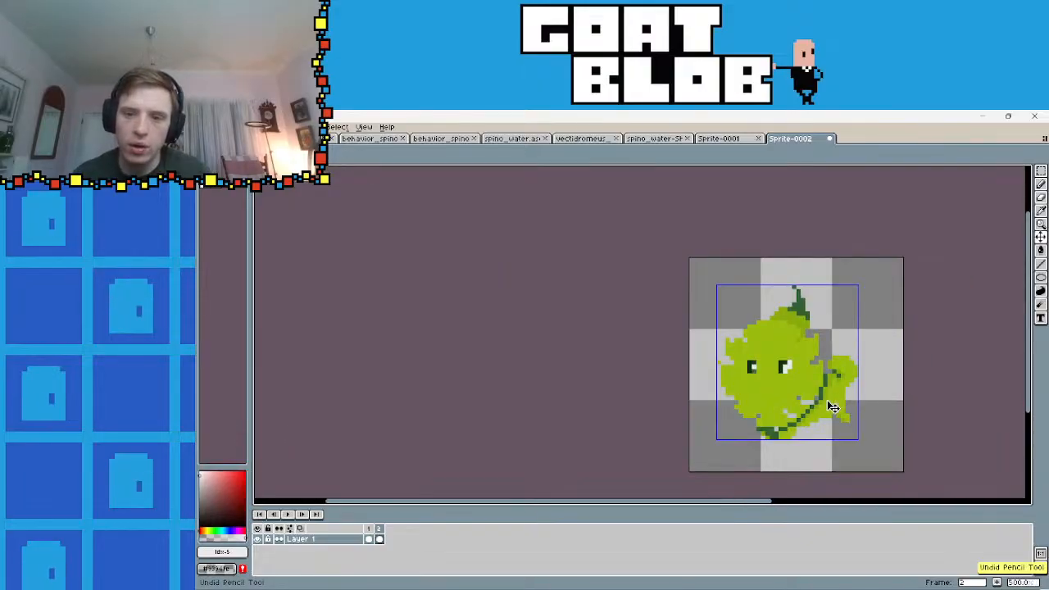
- Redraw a white highlight 1 pixel wide and 2 high in the upper-left corner of each eye
scroll(783, 369, up, 3)
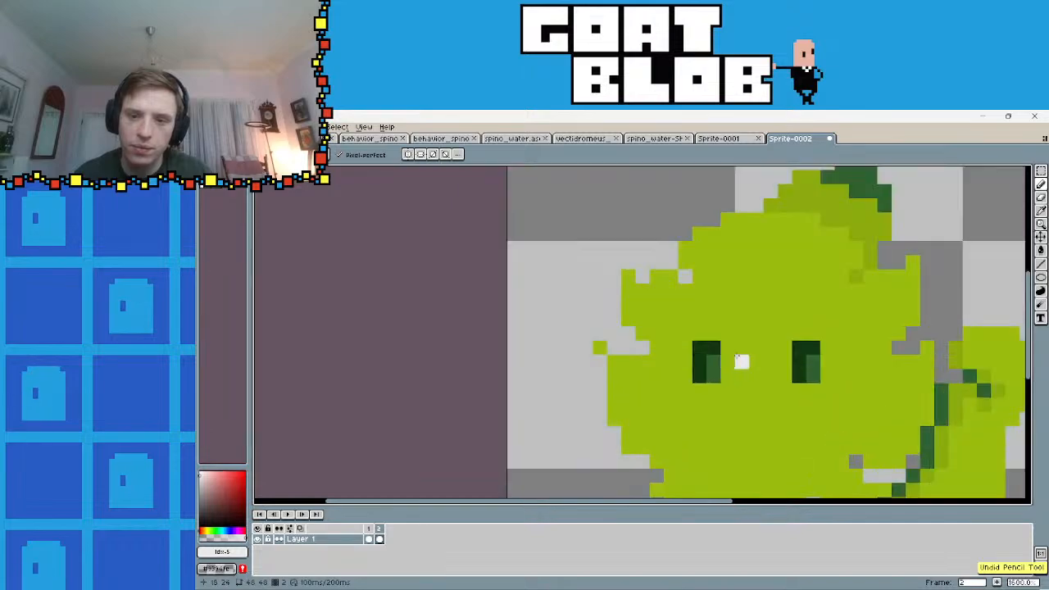
drag(699, 348, 700, 358)
scroll(870, 390, down, 8)
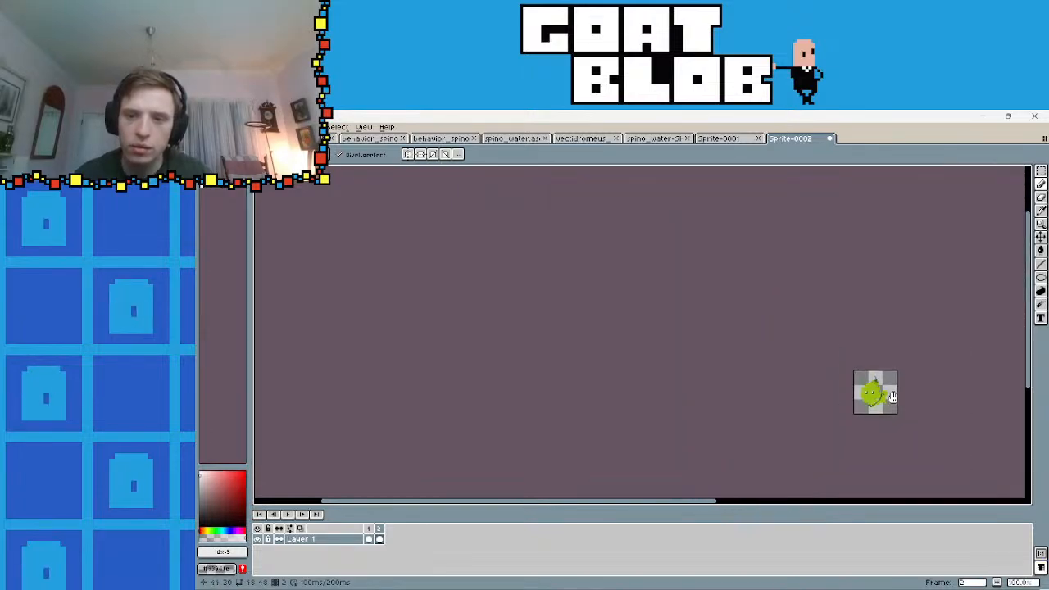
scroll(873, 390, up, 8)
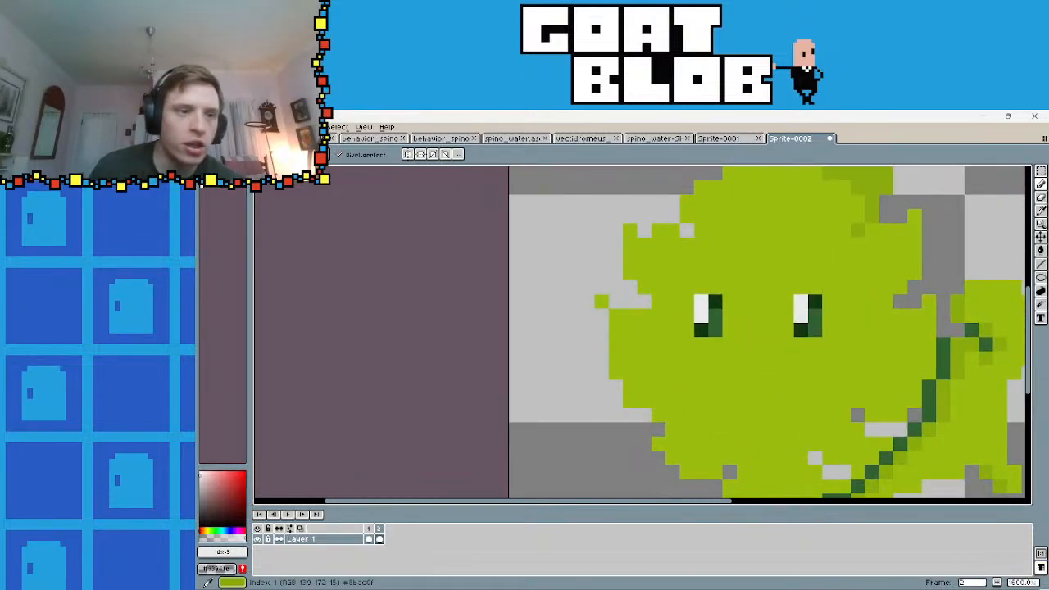
- Examine the gen 10 starter Pokémon reference images in the browser
click(852, 575)
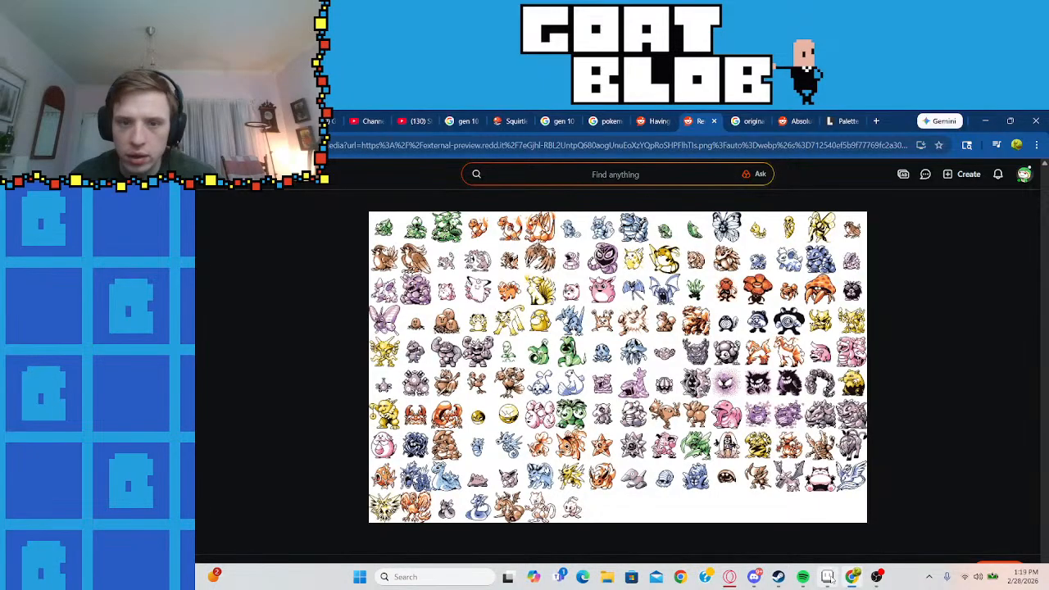
click(562, 119)
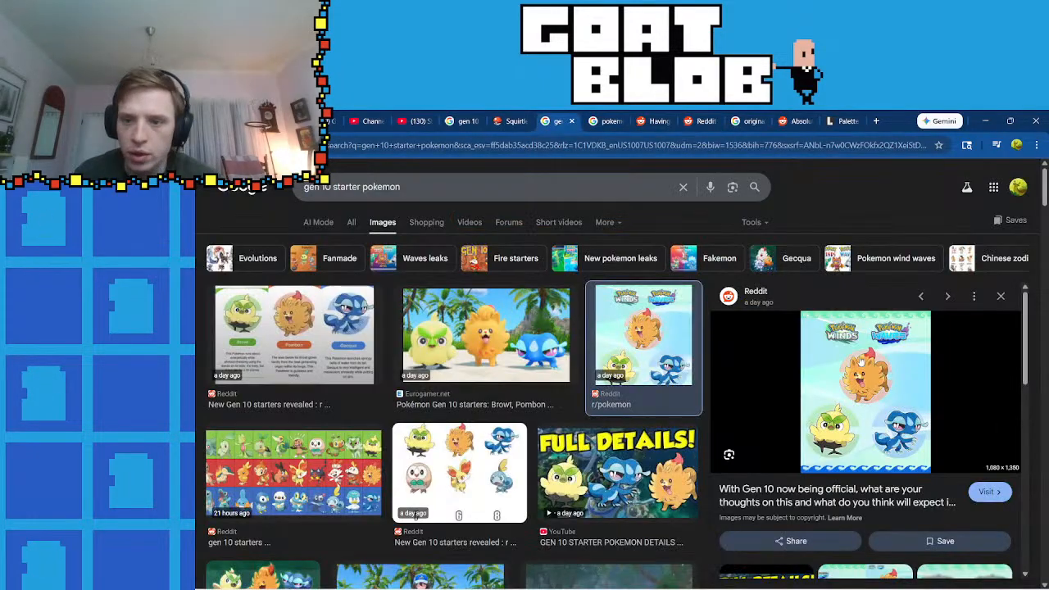
click(828, 576)
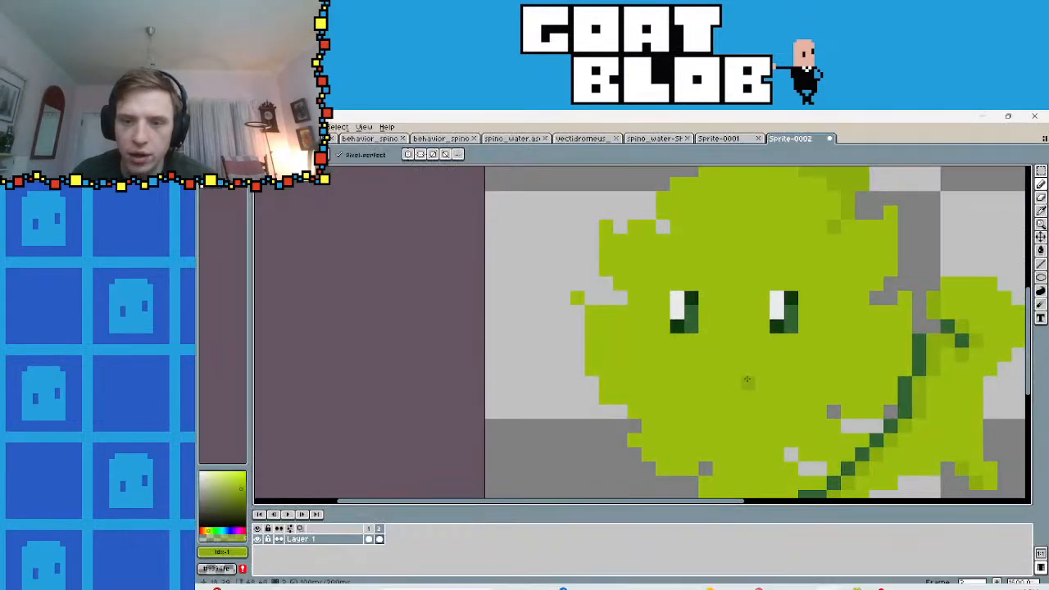
- Draw a small snout between and below the eyes in #8bac0f, 2 pixels wide above a row of 4 pixels
scroll(747, 379, up, 3)
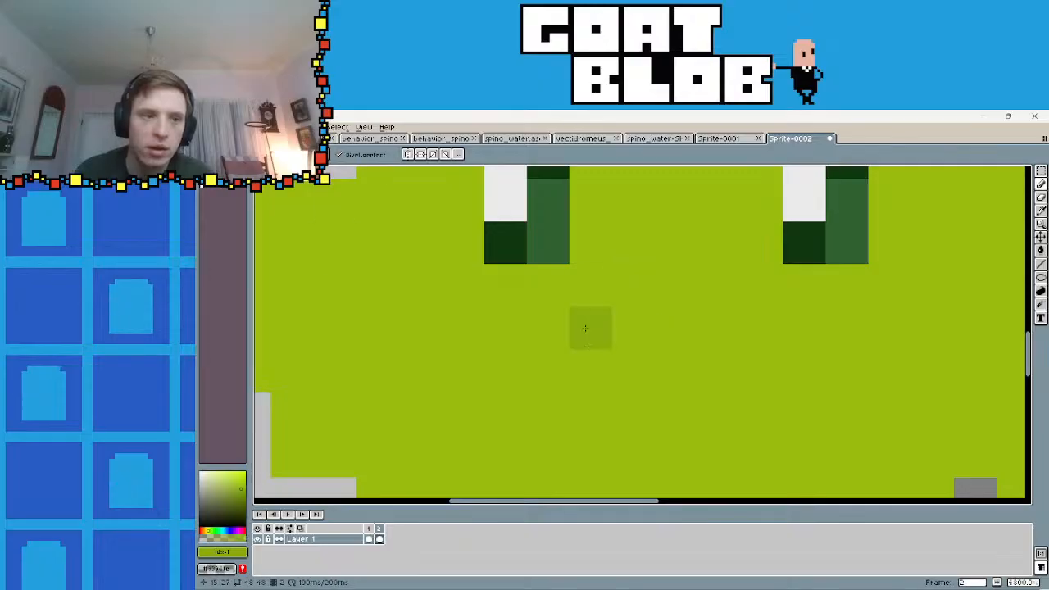
mouse_move(638, 295)
mouse_down()
mouse_move(623, 330)
mouse_move(674, 291)
mouse_move(671, 345)
mouse_move(665, 306)
mouse_up()
scroll(673, 425, down, 3)
scroll(660, 406, up, 4)
click(688, 332)
scroll(733, 411, down, 8)
drag(800, 429, 706, 429)
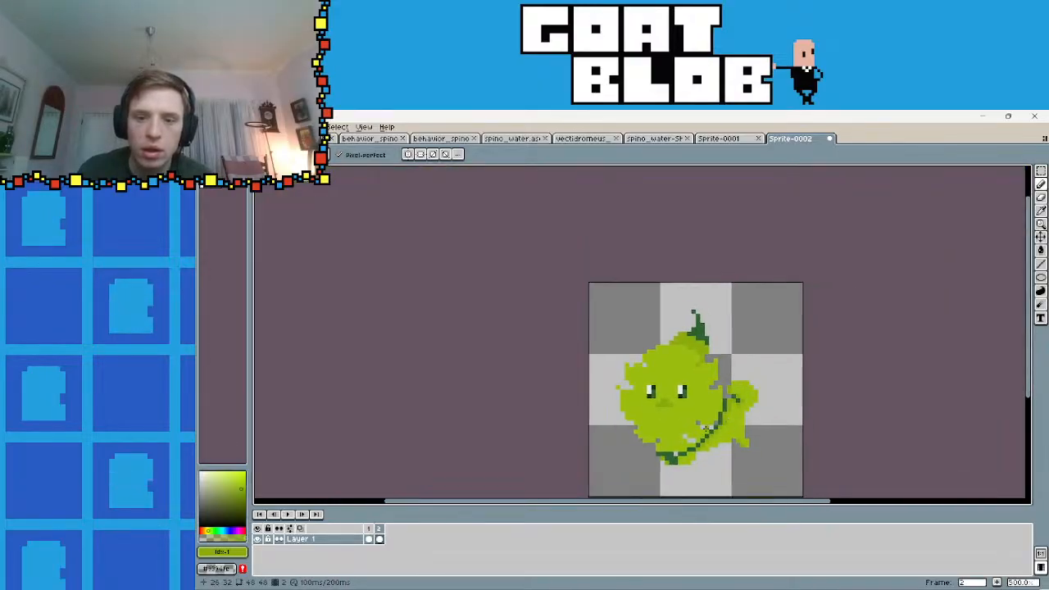
- Draw a mouth directly under the snout in the darkest green, a 6-pixel row above a 4-pixel row
scroll(682, 416, up, 5)
click(225, 182)
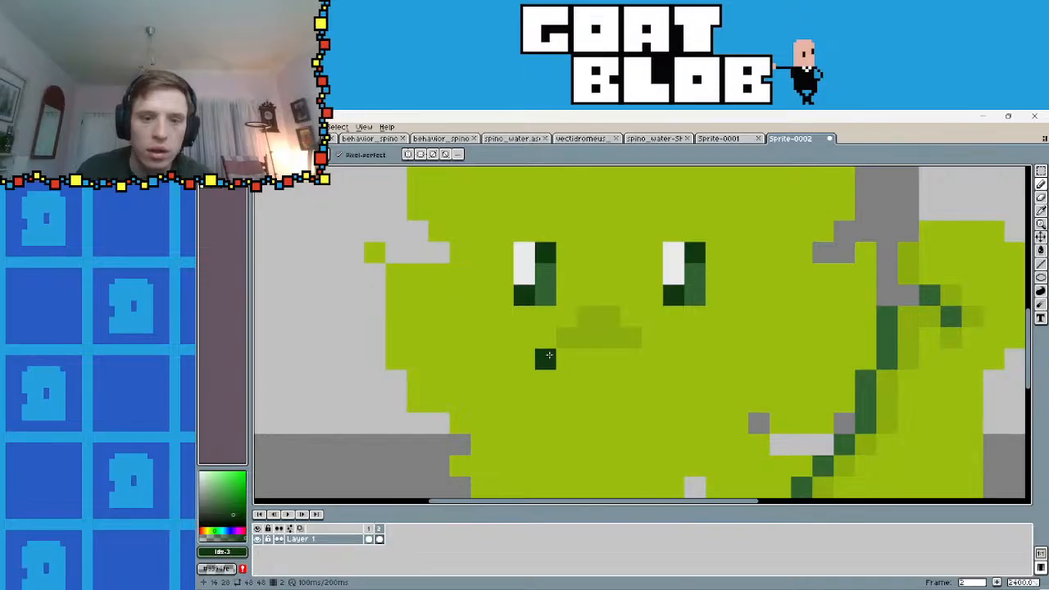
drag(548, 355, 660, 363)
scroll(605, 382, up, 2)
key(ctrl+z)
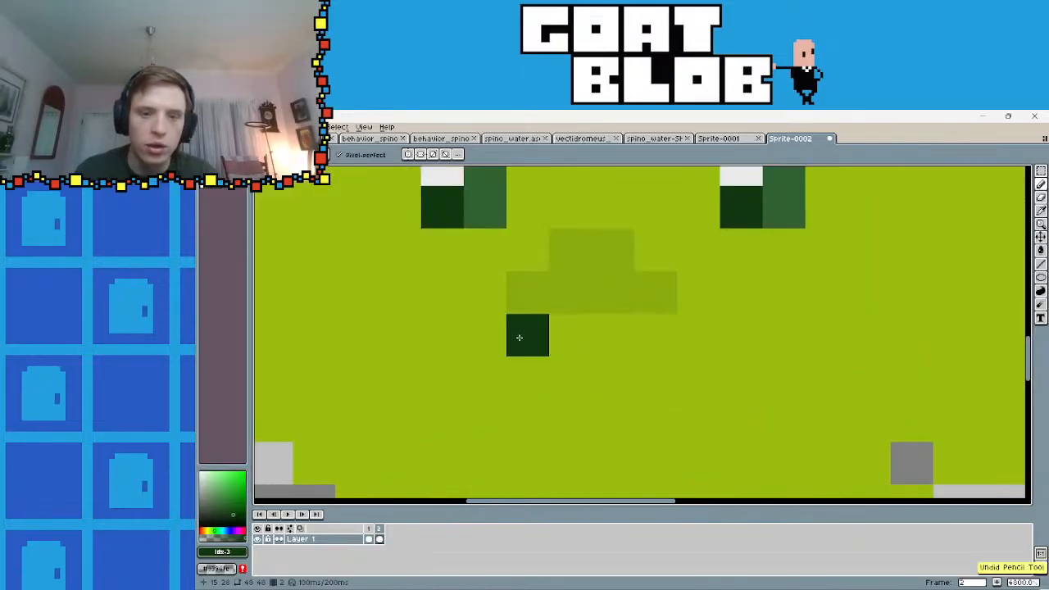
drag(519, 338, 693, 345)
click(492, 342)
click(533, 384)
mouse_move(532, 384)
mouse_down()
mouse_move(648, 394)
mouse_move(699, 419)
mouse_up()
scroll(705, 413, down, 5)
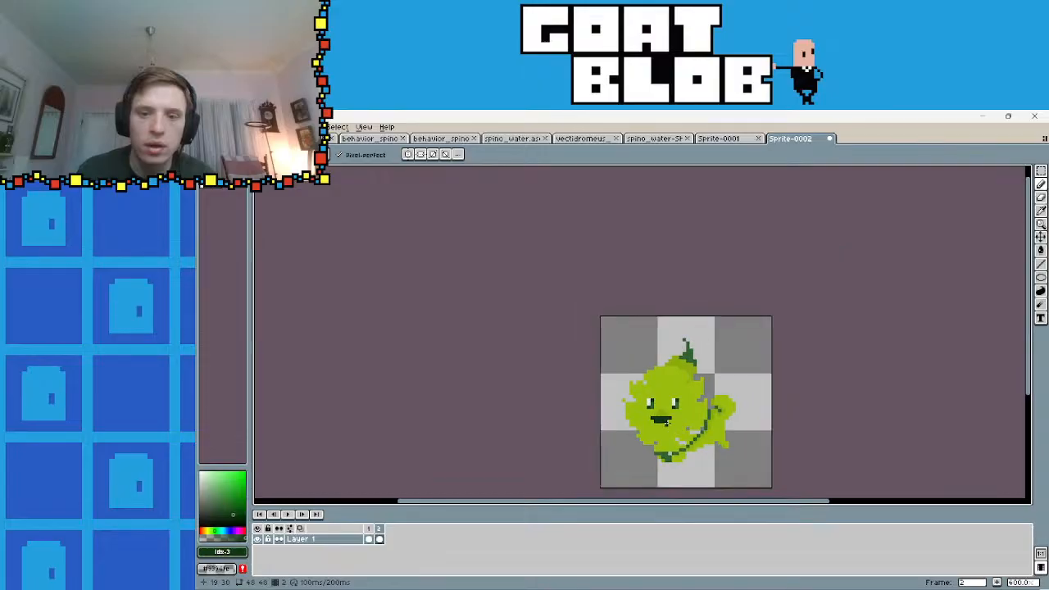
- Extend the snout down one row over the middle of the mouth's upper row, leaving a thin smile
scroll(696, 414, up, 4)
click(213, 181)
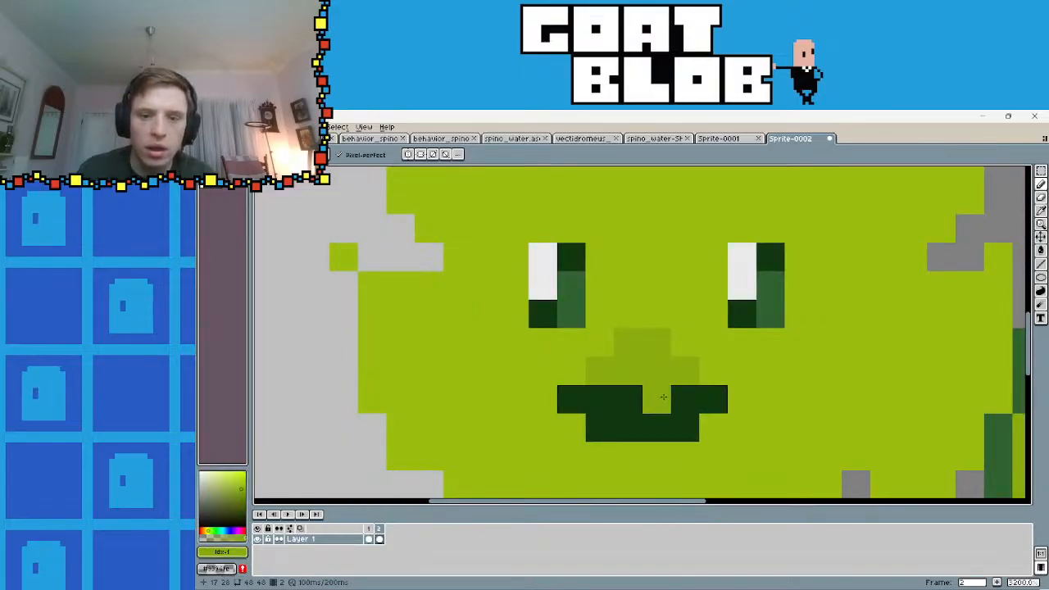
drag(663, 396, 613, 395)
click(685, 399)
scroll(653, 399, down, 6)
scroll(654, 401, up, 2)
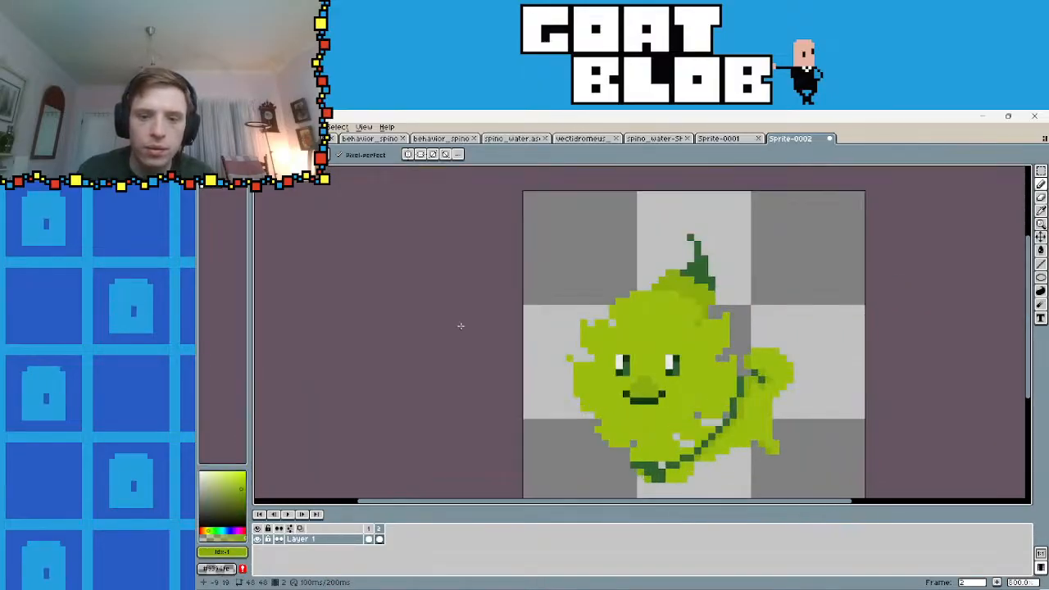
- Lower the mouth by one pixel, removing its old corners and drawing a 6-pixel row above a 4-pixel row in the darkest green
scroll(709, 397, up, 3)
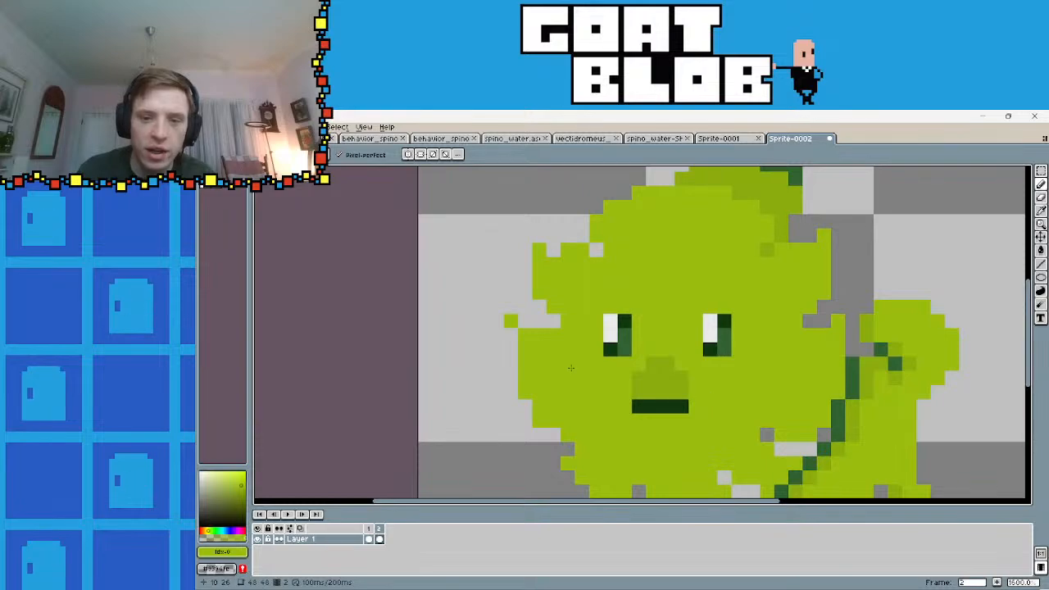
click(221, 181)
click(213, 182)
click(229, 181)
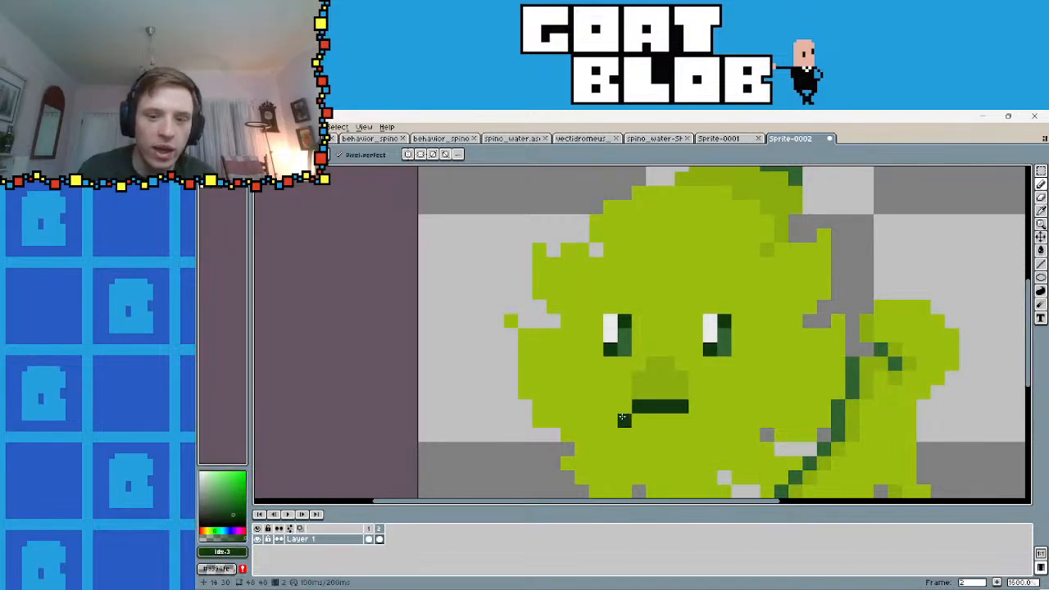
scroll(631, 414, up, 2)
click(626, 401)
drag(732, 422, 665, 429)
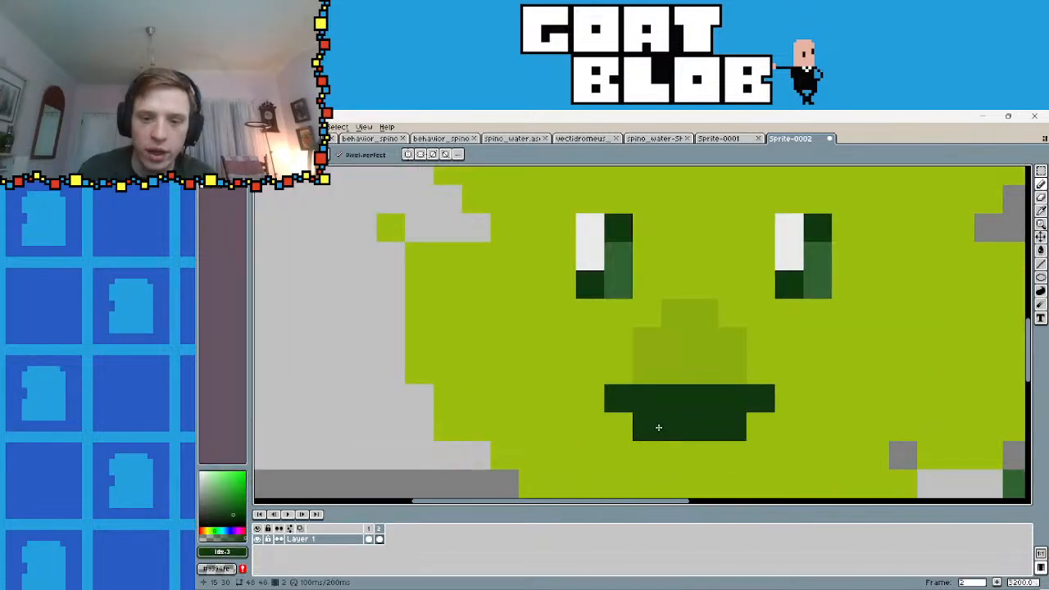
scroll(658, 427, down, 4)
- Draw a nose 2 pixels wide on the left half of the snout in the darkest green
scroll(609, 379, up, 4)
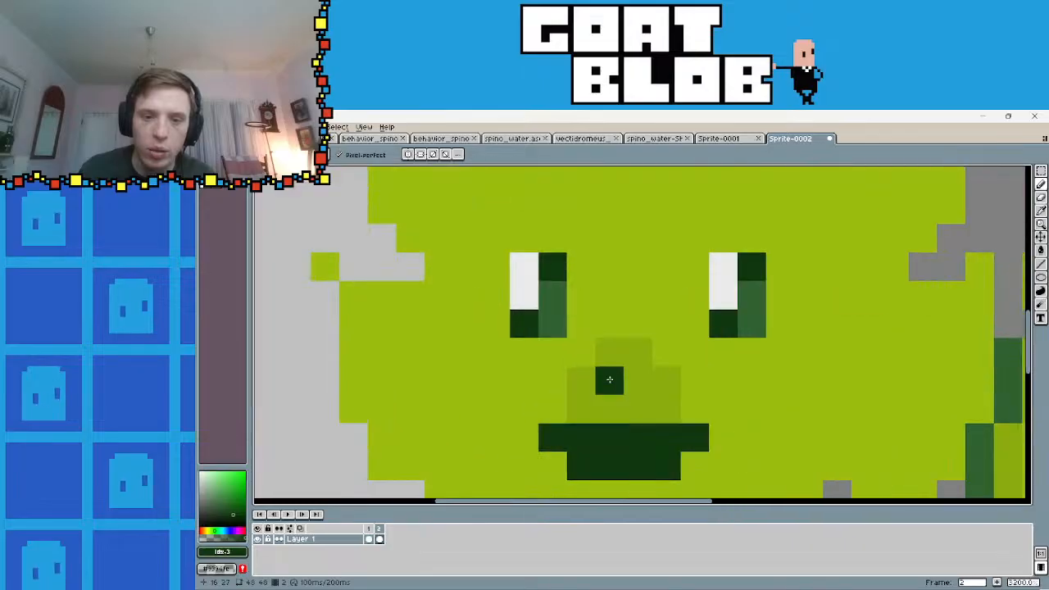
click(579, 381)
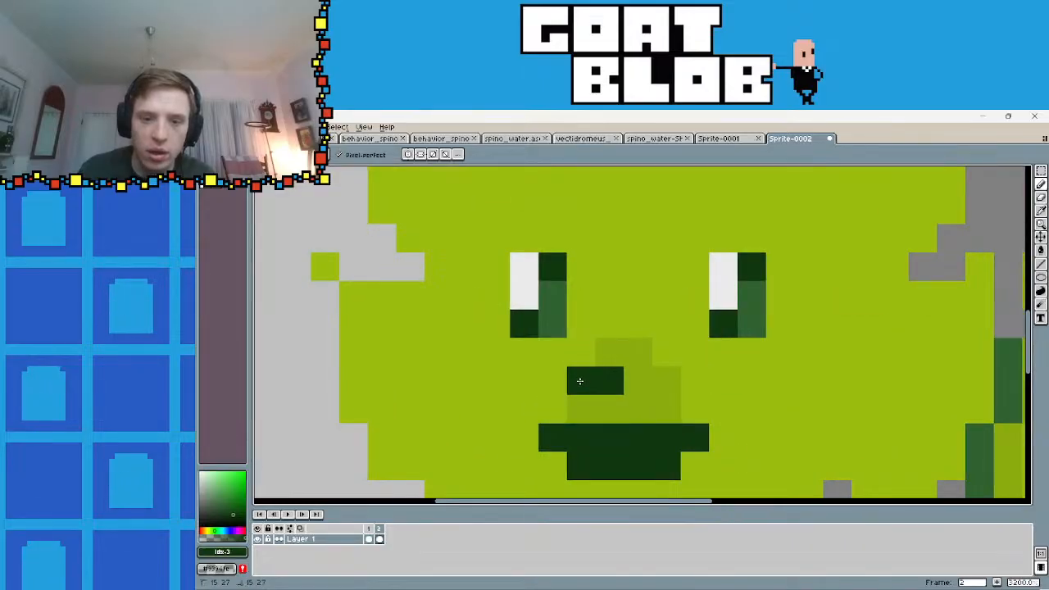
scroll(705, 414, down, 5)
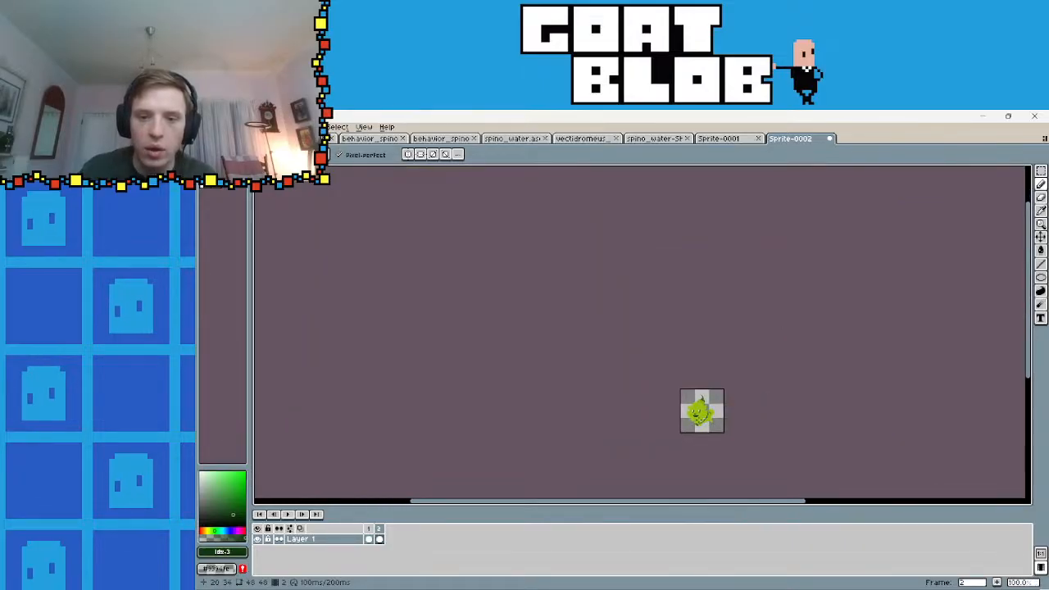
scroll(705, 414, up, 5)
- Draw a medium dark green tongue 2 pixels wide in the right half of the mouth's lower row, undoing the strokes that extend it further
mouse_move(852, 578)
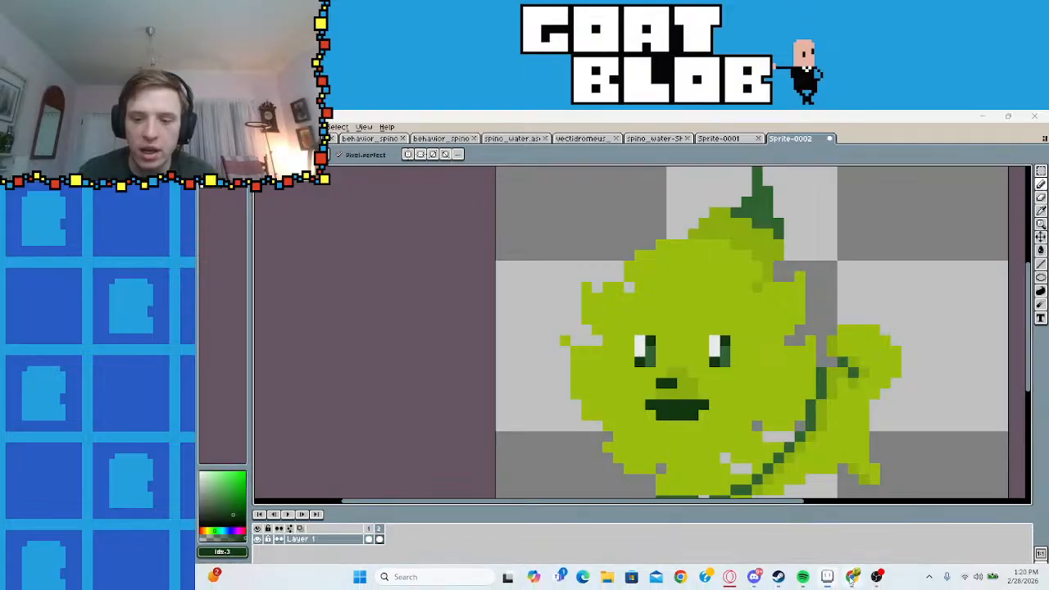
scroll(604, 402, up, 2)
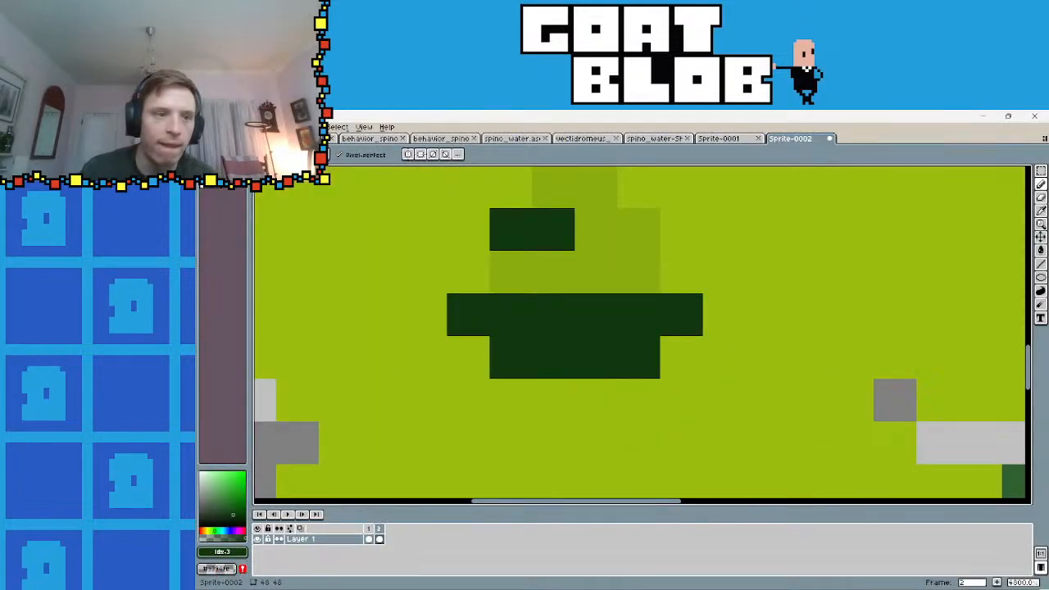
mouse_move(598, 361)
mouse_down()
mouse_move(608, 391)
mouse_move(643, 375)
mouse_move(671, 419)
mouse_move(639, 429)
mouse_up()
scroll(767, 408, down, 6)
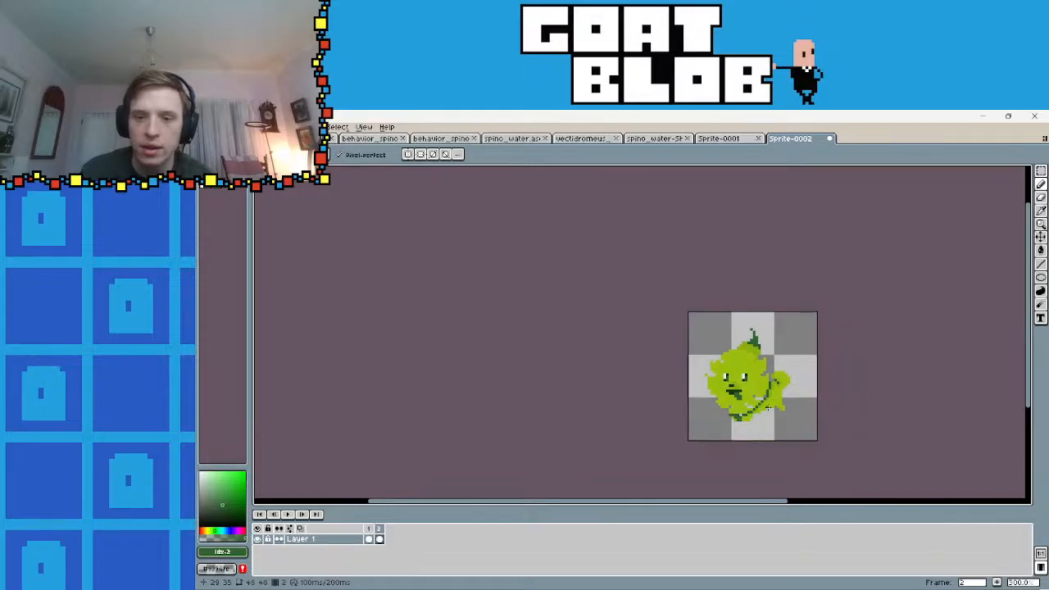
scroll(751, 407, up, 6)
key(ctrl+z)
key(ctrl+z)
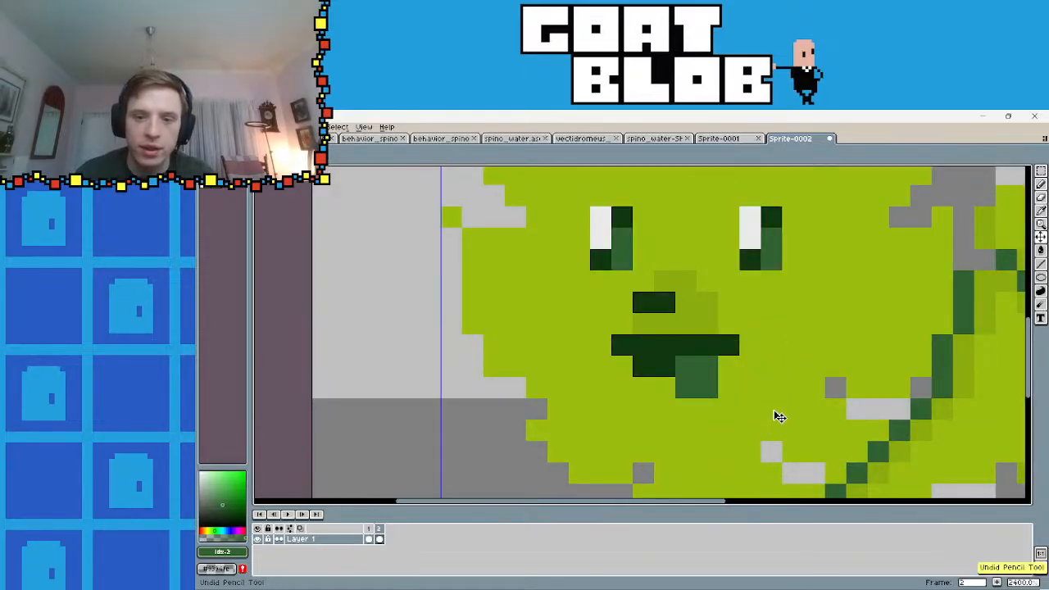
key(ctrl+z)
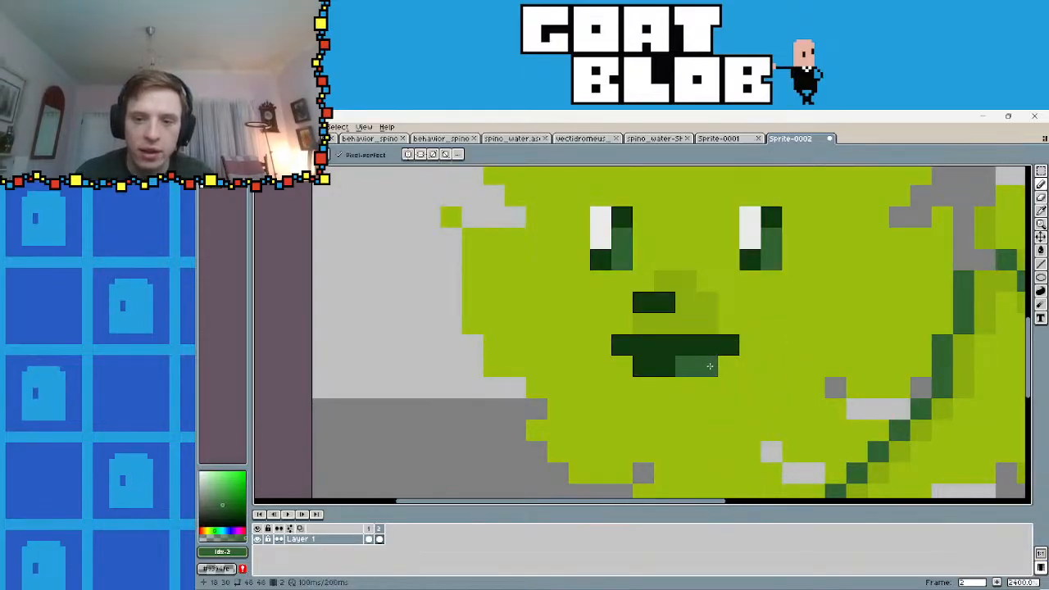
- Widen the tongue by one pixel to the right and extend it one row below the mouth, 2 pixels wide
scroll(787, 402, down, 4)
scroll(747, 378, up, 4)
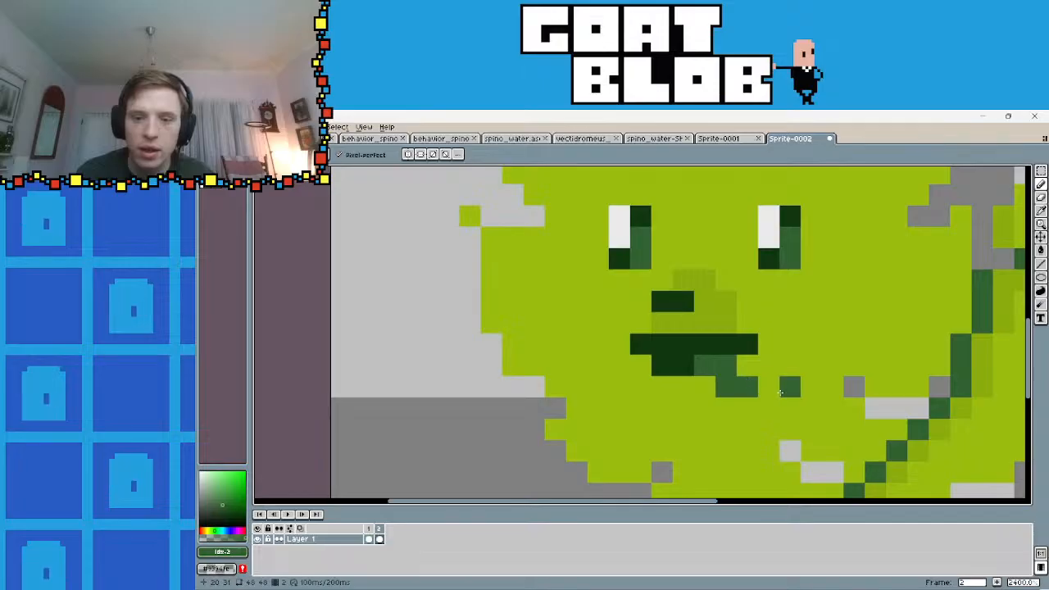
scroll(780, 393, down, 5)
scroll(774, 387, up, 3)
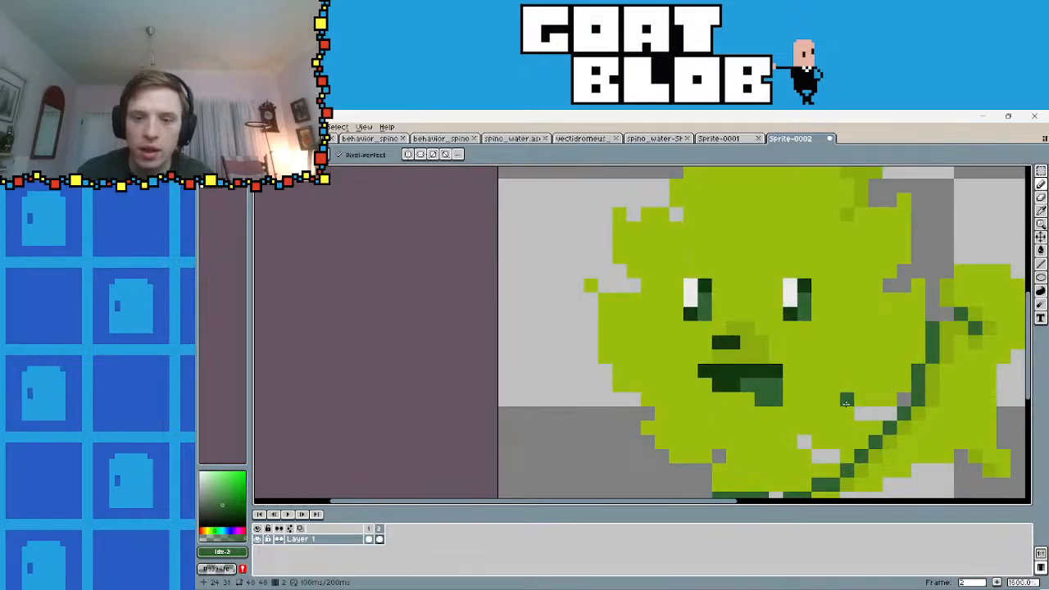
scroll(845, 402, down, 4)
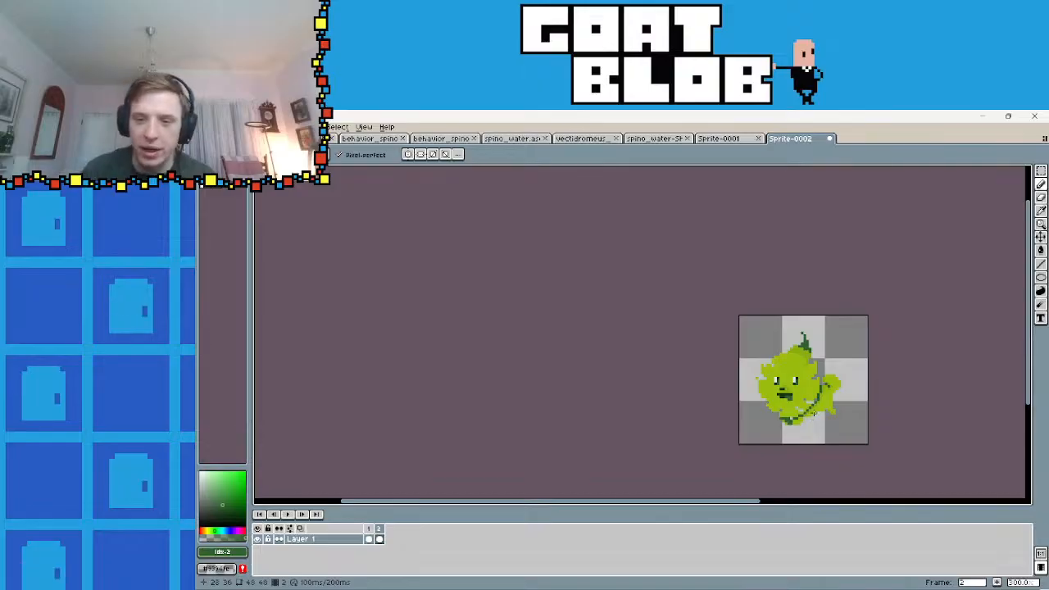
- Outline the two leaf notches on the head's lower-right side in the darkest green
scroll(815, 413, up, 3)
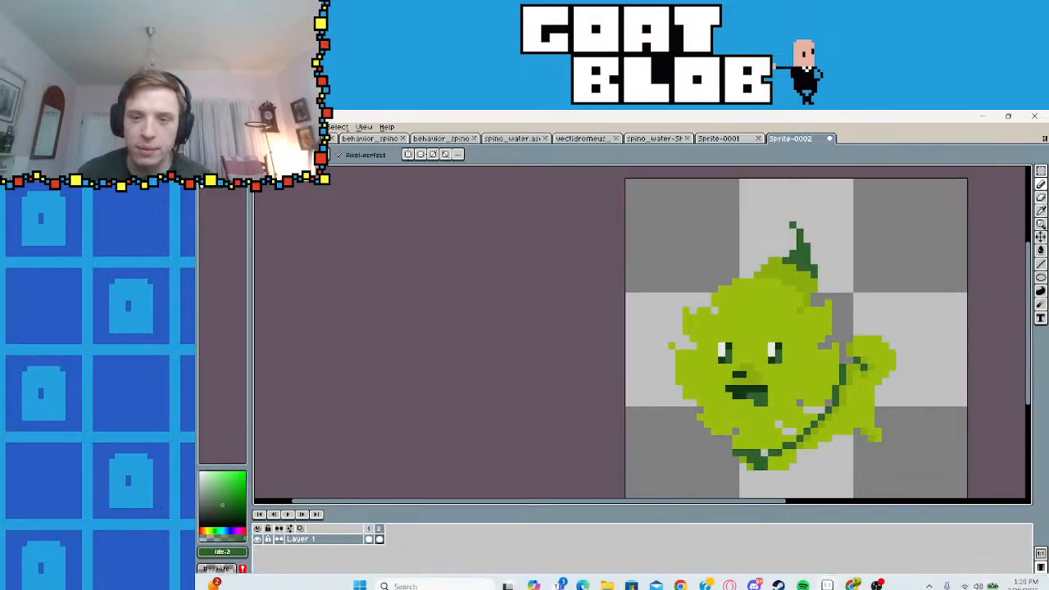
click(211, 181)
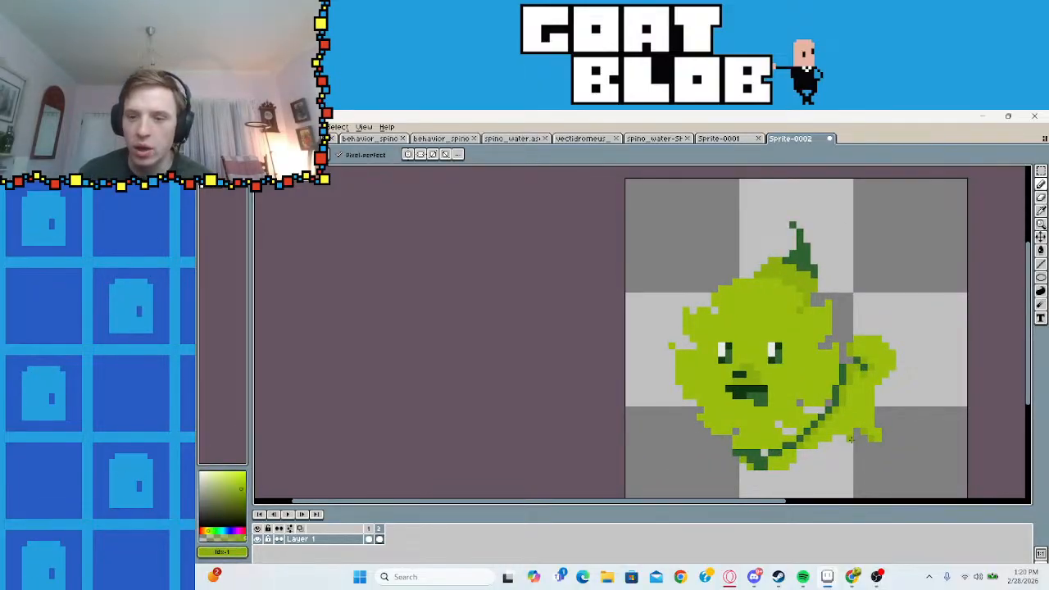
scroll(819, 409, down, 1)
scroll(749, 361, up, 3)
scroll(749, 361, down, 4)
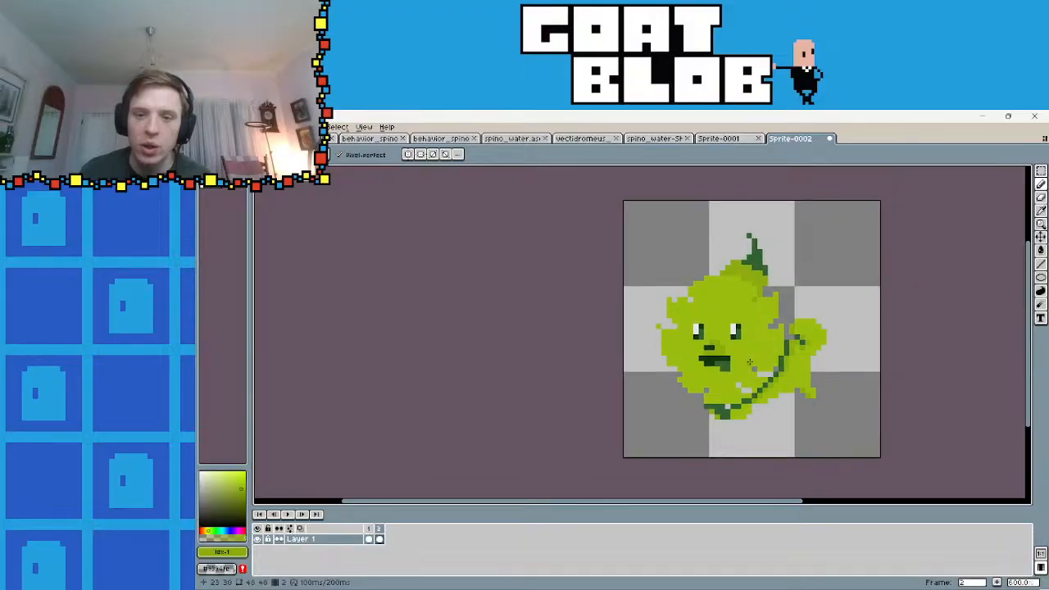
scroll(749, 361, up, 3)
click(231, 181)
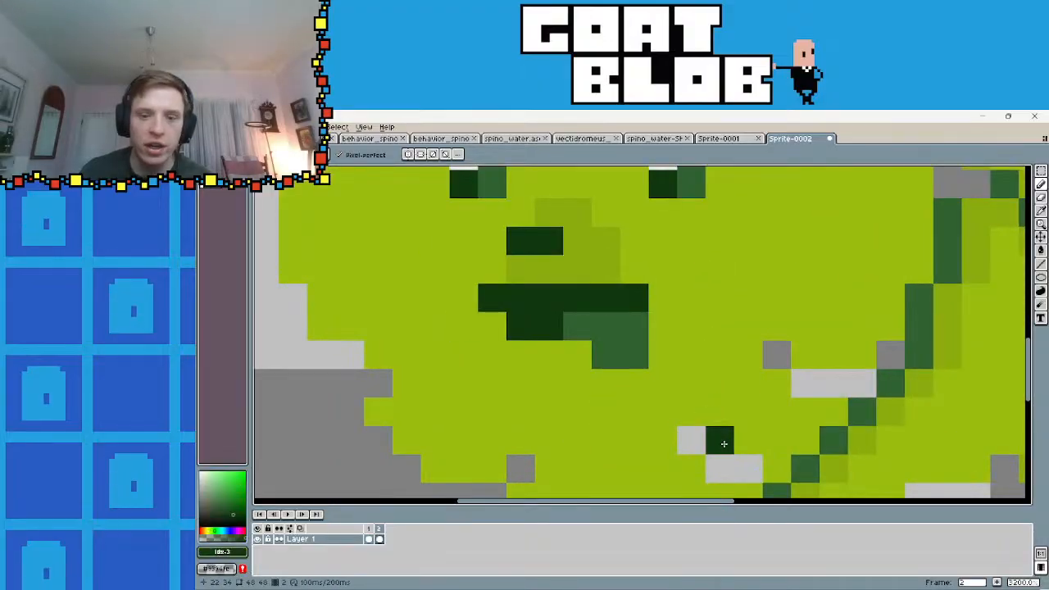
mouse_move(724, 442)
mouse_down()
mouse_move(680, 402)
mouse_move(705, 428)
mouse_up()
mouse_move(745, 320)
mouse_down()
mouse_move(640, 364)
mouse_move(690, 388)
mouse_move(742, 360)
mouse_up()
- Outline the head's upper-right leaf up to the stem base in the darkest green, undoing the misplaced strokes first
scroll(679, 425, down, 3)
drag(696, 304, 689, 401)
scroll(689, 400, up, 3)
click(722, 390)
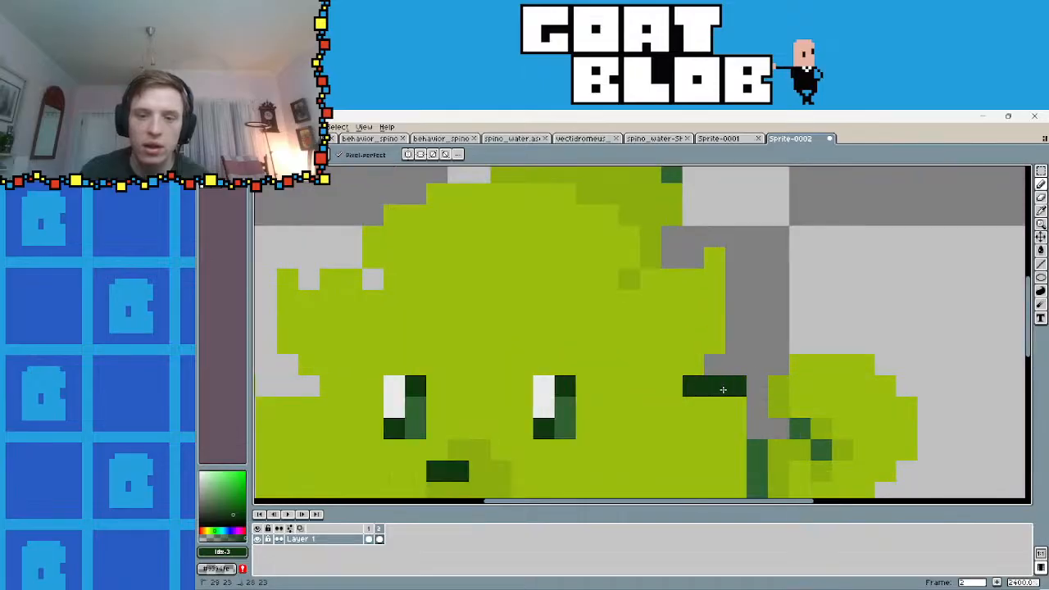
key(ctrl+z)
key(ctrl+z)
mouse_move(716, 368)
mouse_down()
mouse_move(728, 368)
mouse_move(735, 300)
mouse_up()
drag(734, 299, 736, 400)
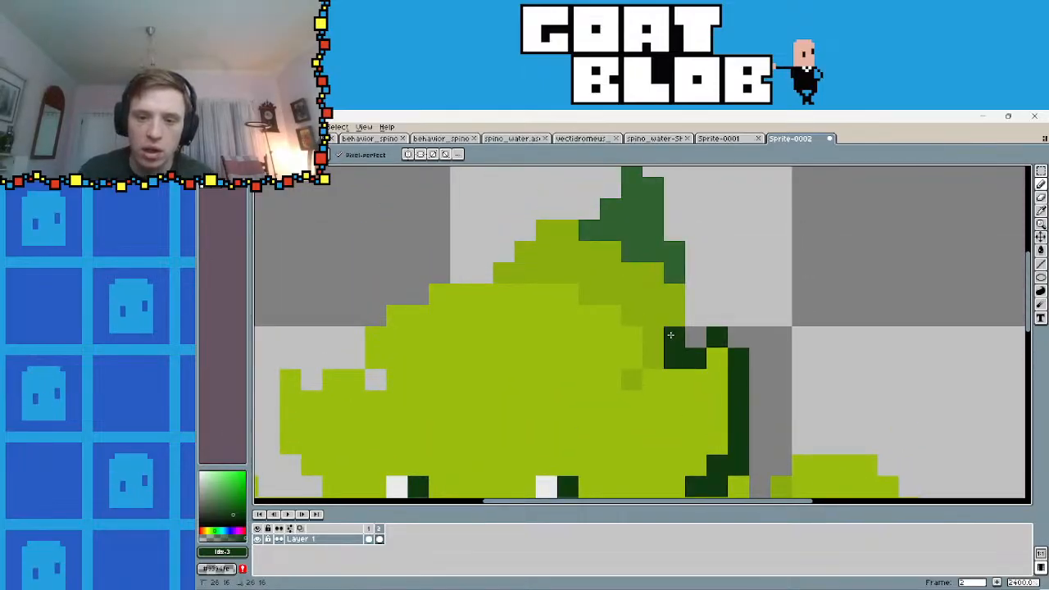
- Outline the top of the head in the darkest green, from the upper-right notch beneath the stem base towards the upper left
scroll(692, 289, down, 5)
scroll(729, 367, up, 5)
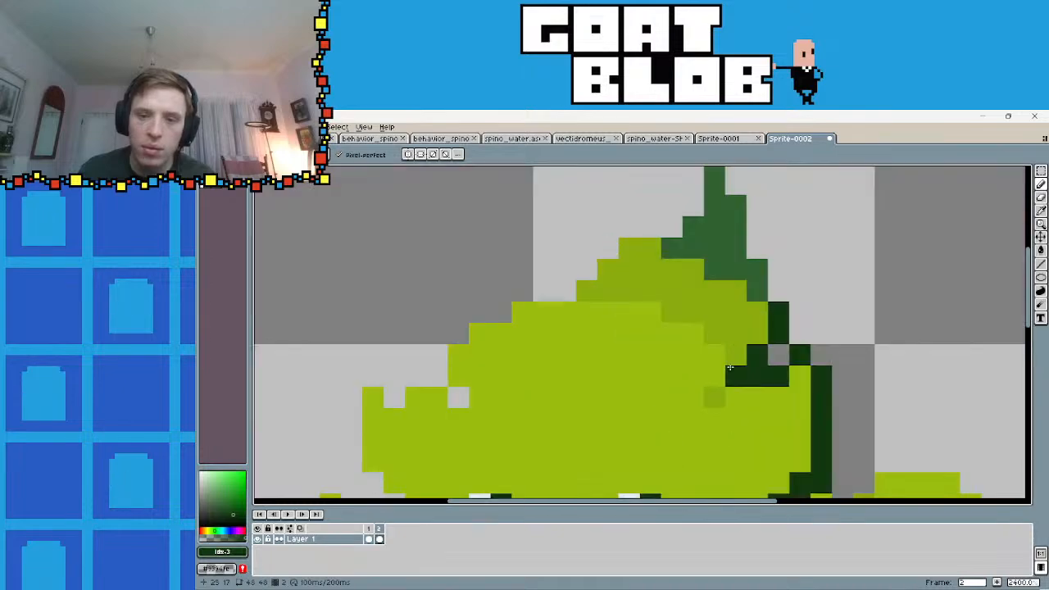
drag(663, 305, 557, 288)
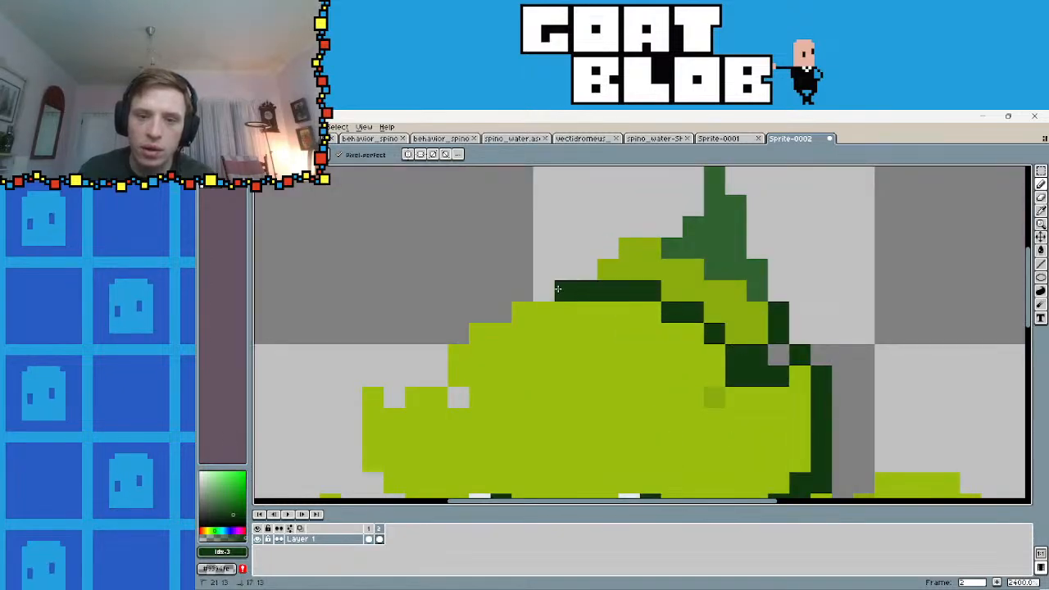
scroll(617, 385, down, 2)
scroll(635, 337, up, 3)
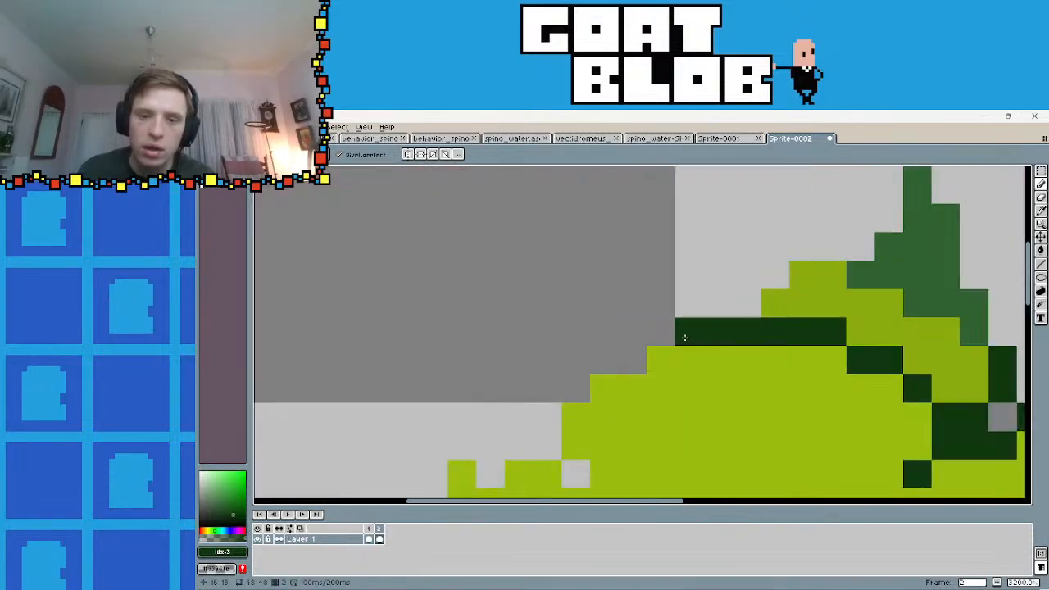
mouse_move(683, 337)
mouse_down()
mouse_move(593, 380)
mouse_move(548, 427)
mouse_move(585, 491)
mouse_move(551, 470)
mouse_move(635, 347)
mouse_up()
- Outline the head's left side in the darkest green, from the upper-left leaf notches around the pointed tip to the chin
mouse_move(603, 326)
mouse_down()
mouse_move(539, 335)
mouse_move(517, 414)
mouse_move(519, 290)
mouse_up()
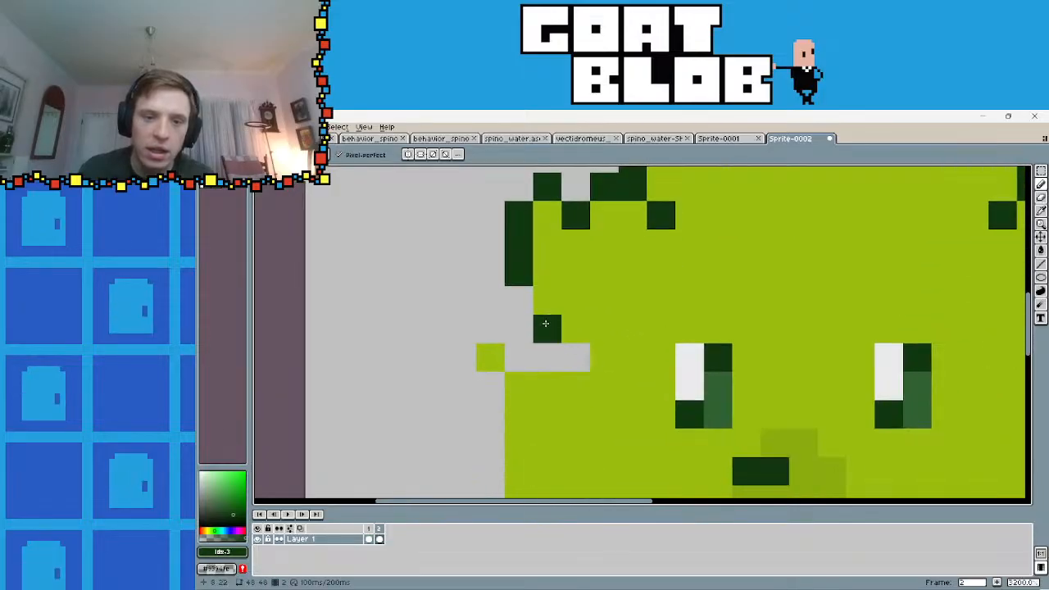
drag(478, 377, 491, 444)
drag(505, 429, 487, 304)
mouse_move(476, 314)
mouse_down()
mouse_move(479, 372)
mouse_move(525, 448)
mouse_up()
scroll(687, 411, down, 9)
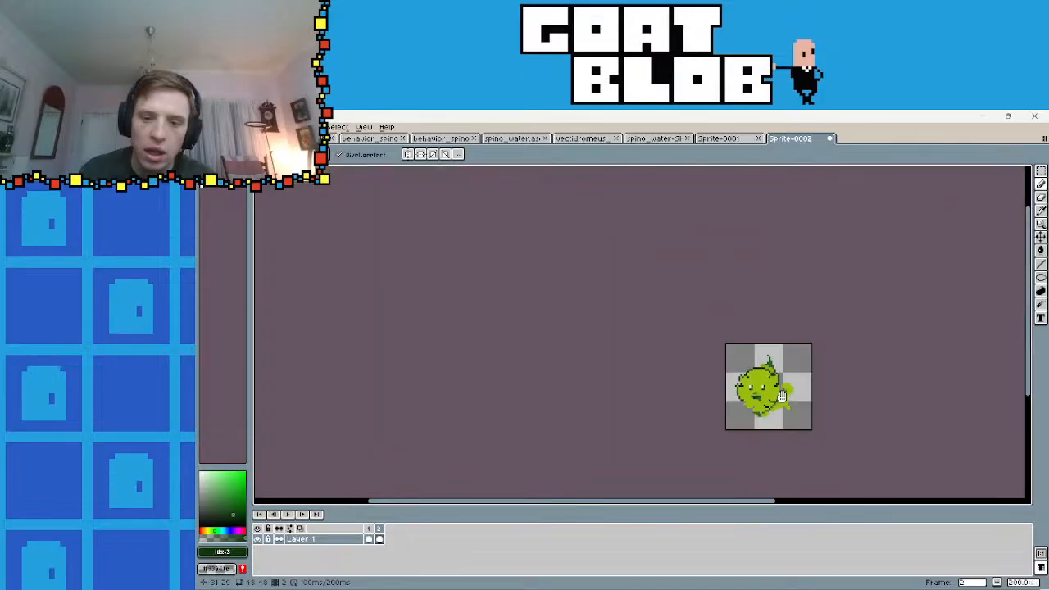
scroll(596, 382, up, 6)
scroll(596, 382, up, 1)
click(584, 396)
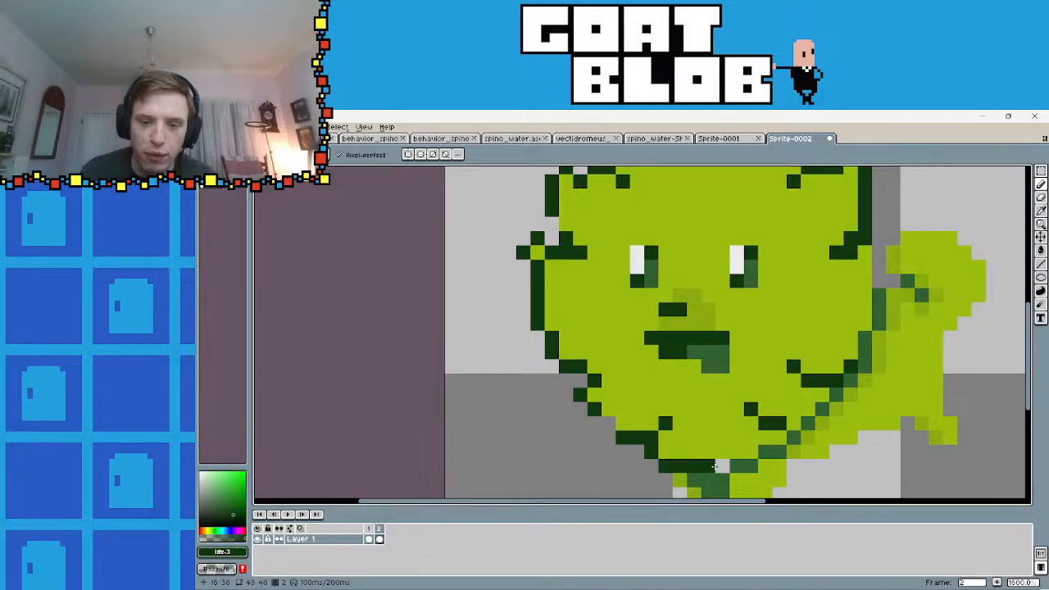
- Recolour the line along the head's lower-right and right edge from medium dark green to the darkest green
click(808, 451)
scroll(808, 452, down, 6)
scroll(759, 442, up, 6)
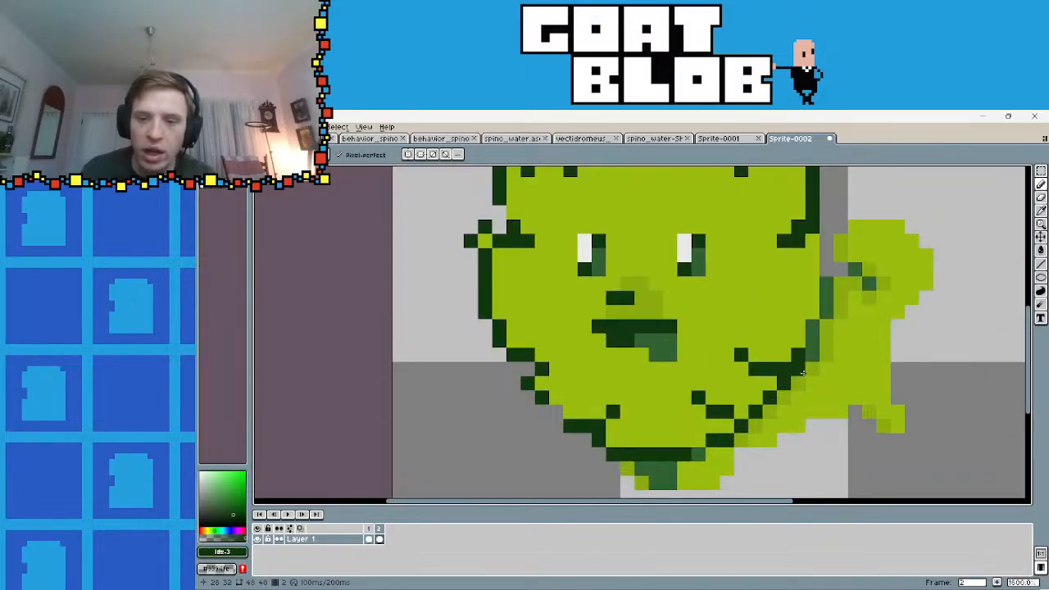
drag(830, 314, 818, 371)
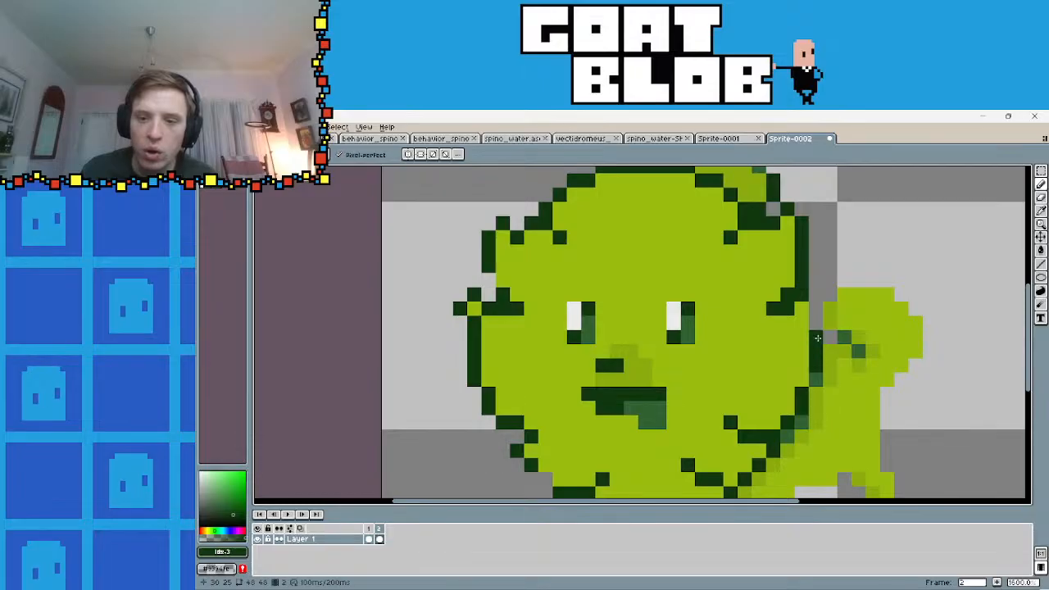
scroll(844, 396, down, 4)
scroll(726, 410, up, 2)
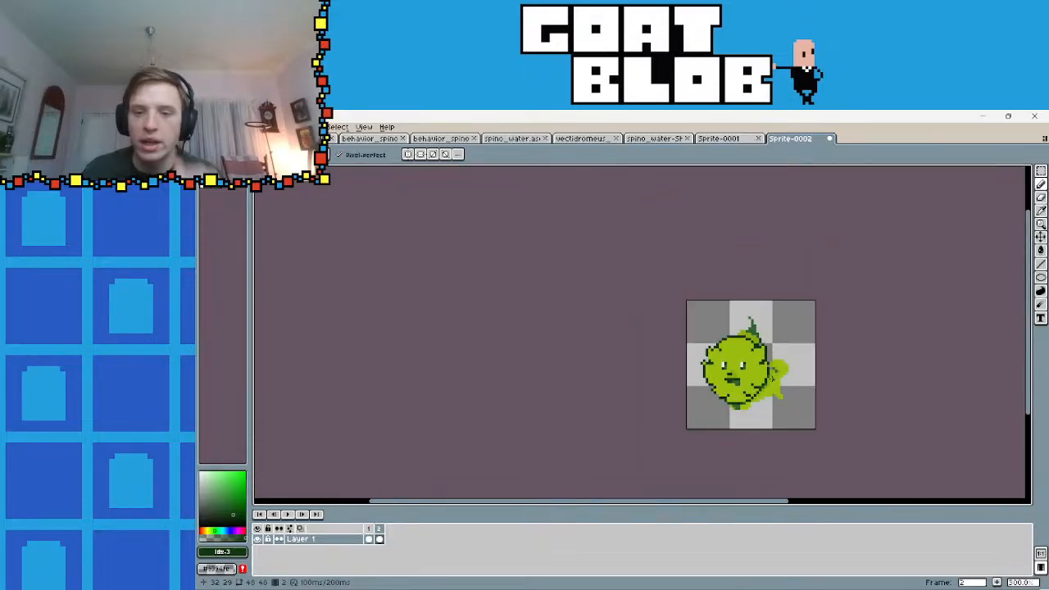
- Outline the small front foot below the chin in the darkest green
scroll(726, 410, up, 2)
scroll(704, 421, up, 3)
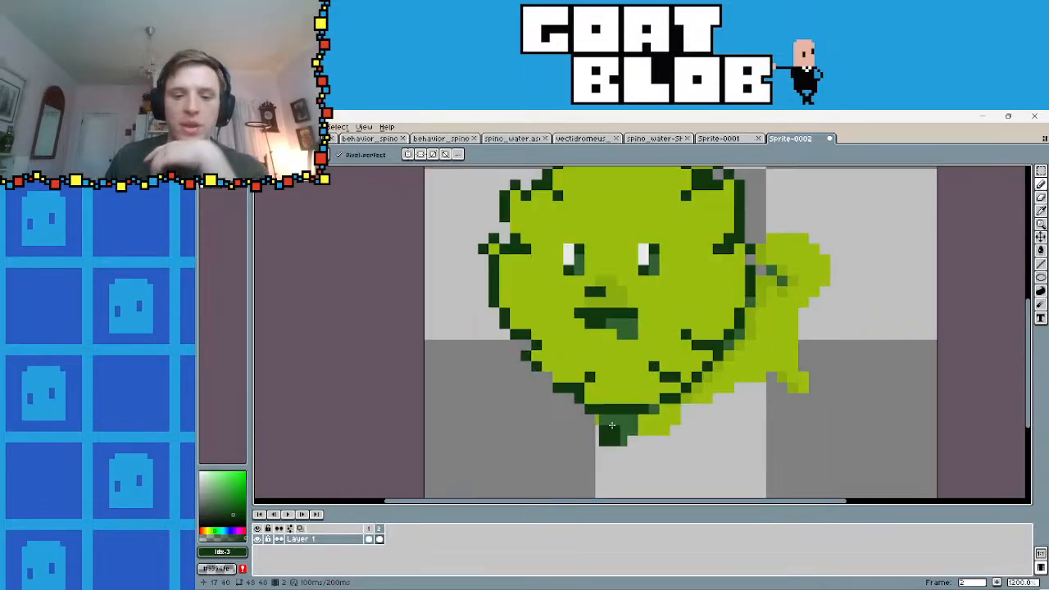
mouse_move(527, 409)
mouse_down()
mouse_move(532, 434)
mouse_move(578, 474)
mouse_move(612, 489)
mouse_move(656, 489)
mouse_move(680, 462)
mouse_move(676, 446)
mouse_move(689, 449)
mouse_move(667, 405)
mouse_up()
scroll(799, 427, down, 4)
drag(801, 427, 726, 418)
scroll(723, 424, up, 4)
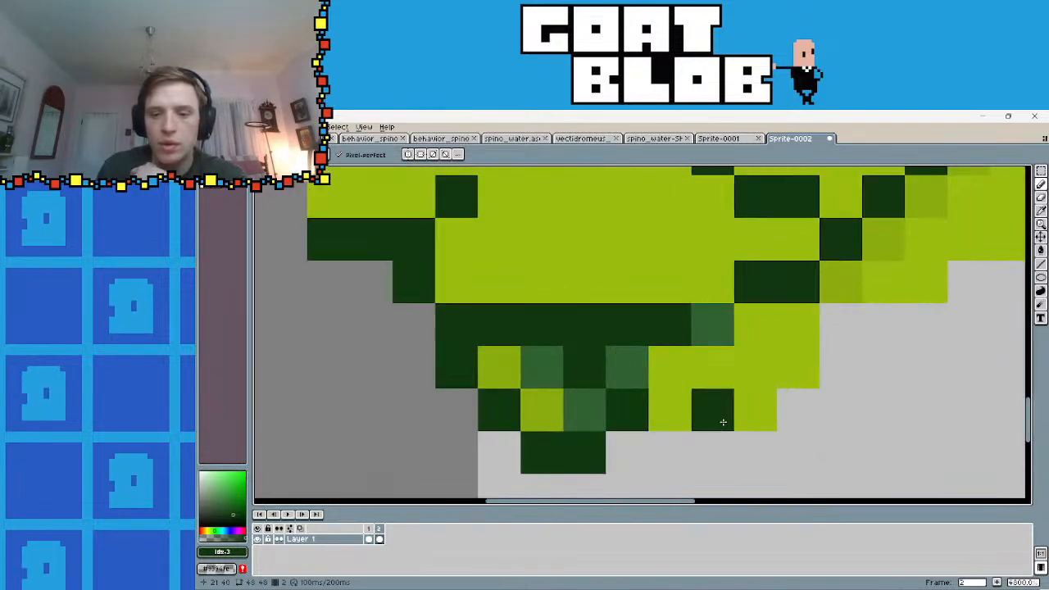
click(665, 442)
scroll(783, 426, down, 5)
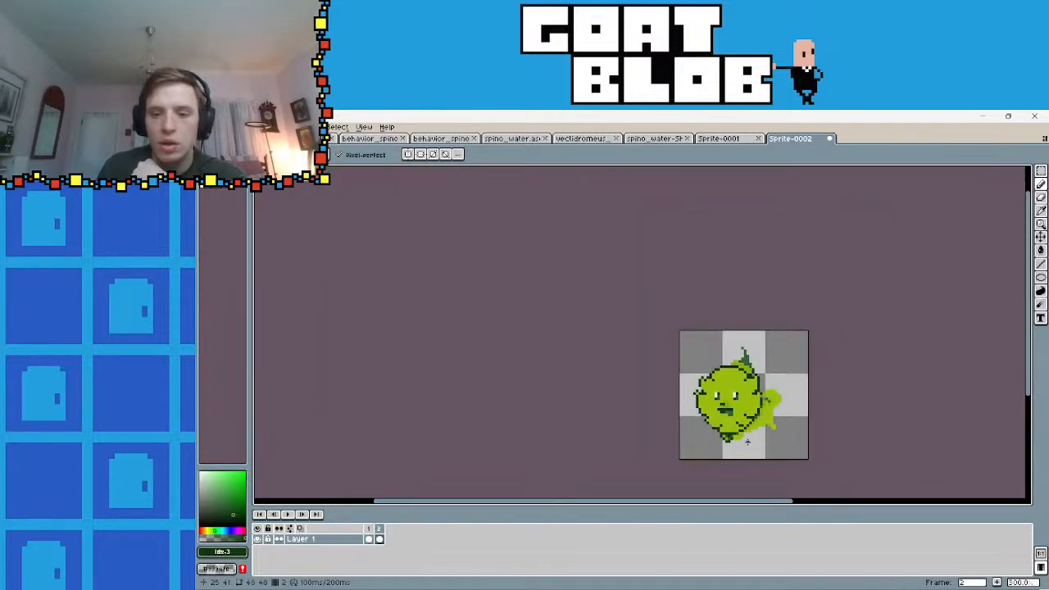
scroll(705, 422, up, 5)
scroll(819, 468, down, 5)
scroll(655, 398, up, 5)
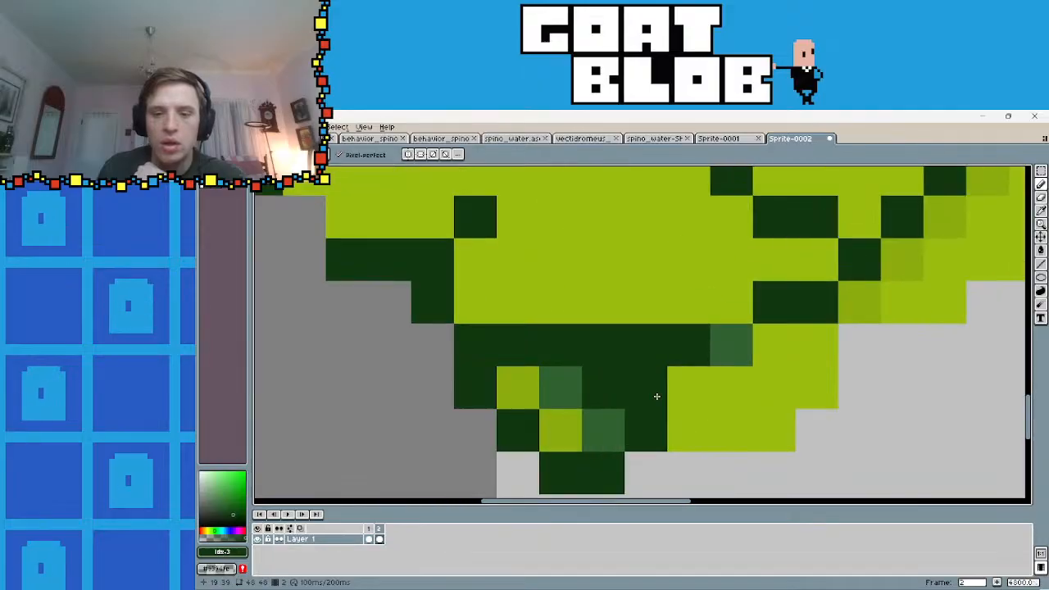
- Outline the second front foot, the belly's underside and the hind foot in the darkest green
mouse_move(692, 472)
mouse_down()
mouse_move(739, 472)
mouse_move(802, 452)
mouse_move(876, 376)
mouse_move(657, 445)
mouse_move(714, 433)
mouse_up()
drag(840, 396, 664, 418)
drag(623, 418, 644, 416)
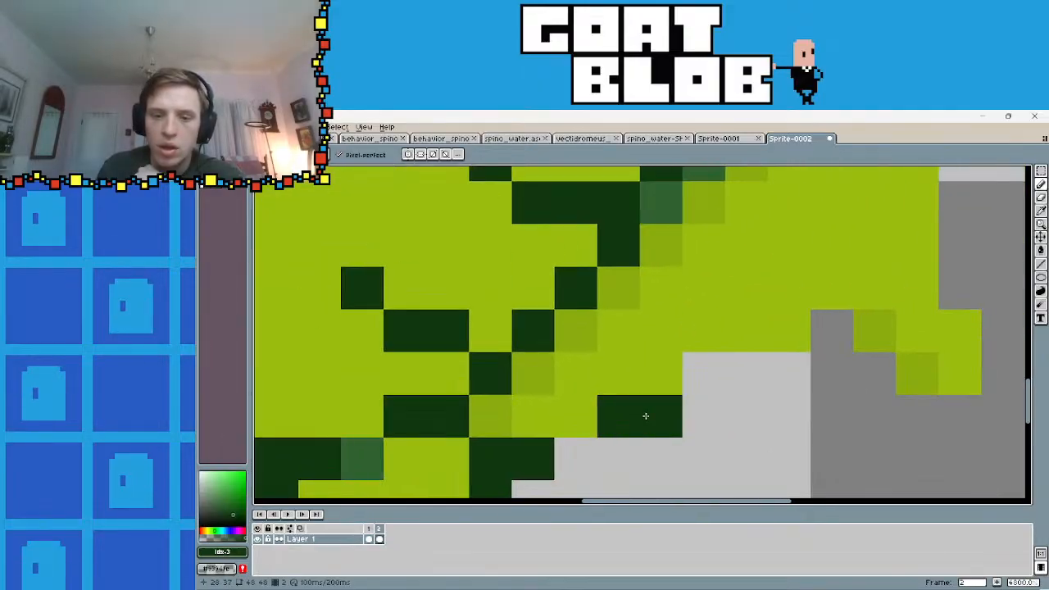
drag(709, 374, 751, 370)
drag(830, 332, 875, 373)
drag(914, 382, 747, 429)
mouse_move(750, 458)
mouse_down()
mouse_move(809, 463)
mouse_move(833, 415)
mouse_move(837, 347)
mouse_move(823, 487)
mouse_up()
- Outline the creature's back and round tail in the darkest green, up to where the tail meets the head
drag(784, 477, 791, 385)
mouse_move(796, 333)
mouse_down()
mouse_move(775, 447)
mouse_move(770, 416)
mouse_move(867, 290)
mouse_move(787, 426)
mouse_up()
mouse_move(791, 386)
mouse_down()
mouse_move(789, 304)
mouse_move(825, 402)
mouse_up()
click(798, 363)
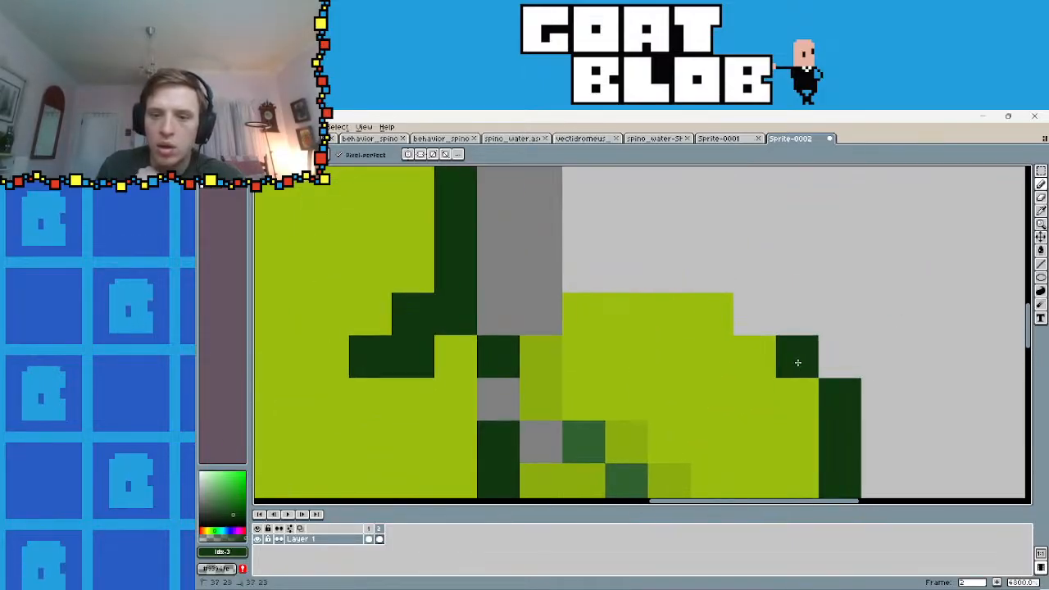
click(755, 318)
click(717, 283)
mouse_move(718, 283)
mouse_down()
mouse_move(593, 285)
mouse_move(546, 319)
mouse_up()
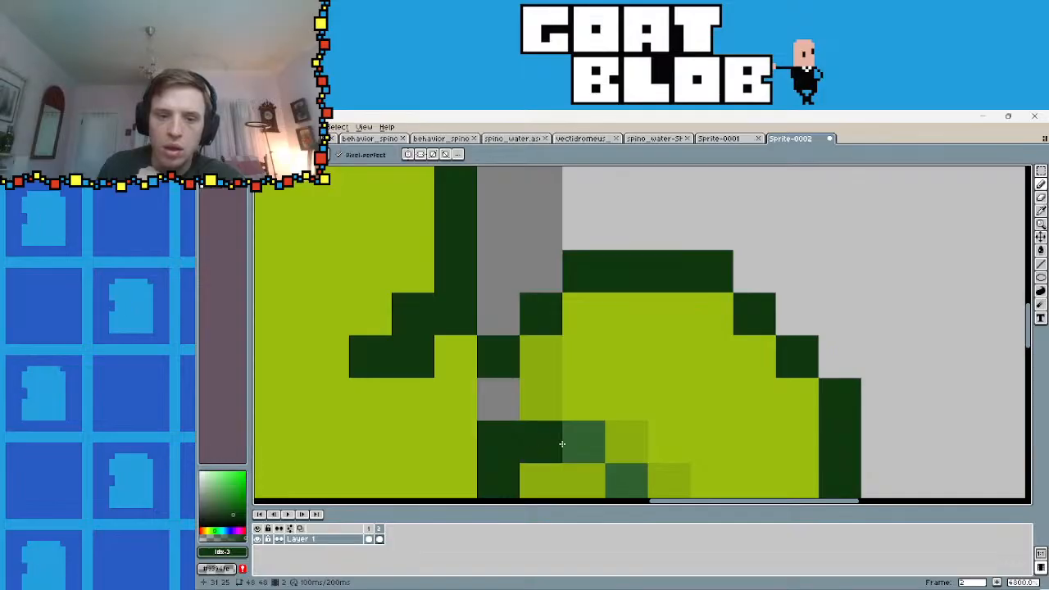
- Recolour the curled line inside the tail in the darkest green and close the gap between tail and head
drag(561, 445, 624, 478)
drag(711, 485, 693, 376)
click(485, 306)
scroll(662, 333, down, 7)
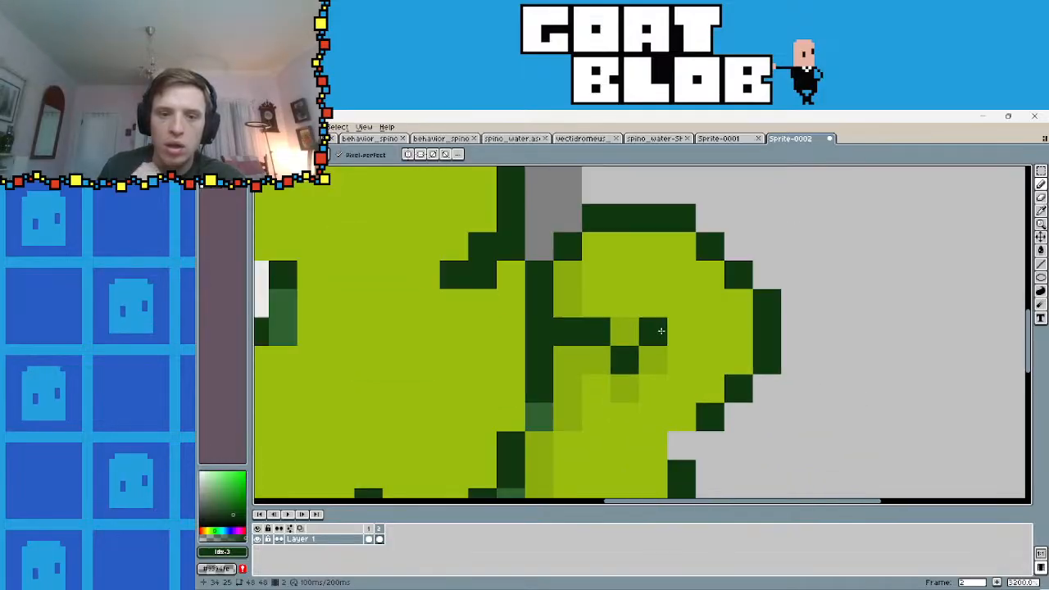
scroll(657, 378, down, 2)
- Outline the stem and the bump at its base on top of the head in the darkest green
scroll(648, 329, up, 10)
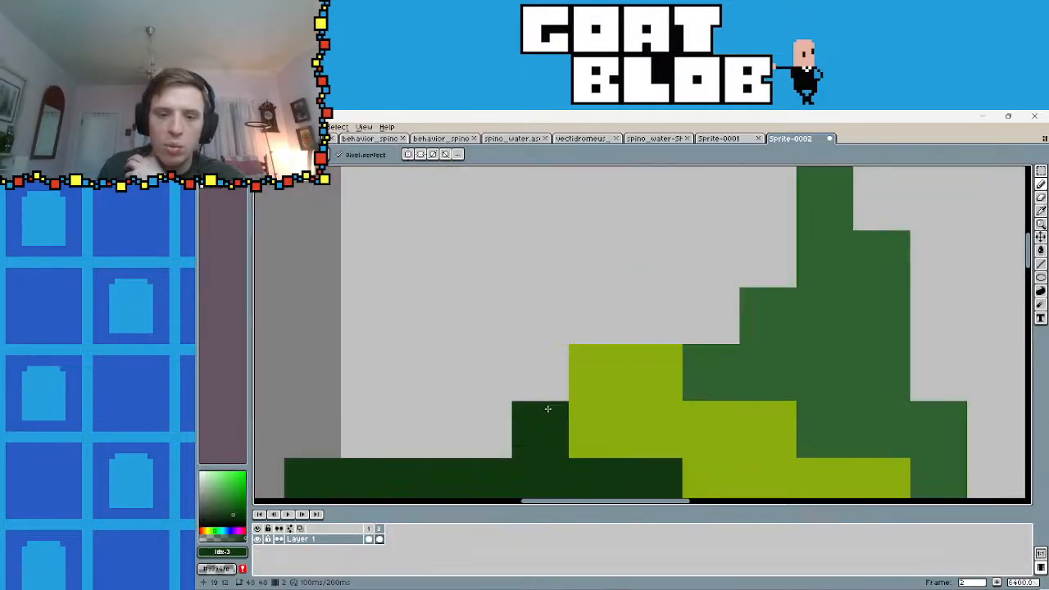
mouse_move(486, 428)
mouse_down()
mouse_move(592, 330)
mouse_move(653, 324)
mouse_up()
drag(695, 314, 621, 399)
mouse_move(621, 399)
mouse_down()
mouse_move(675, 356)
mouse_move(680, 271)
mouse_up()
mouse_move(679, 269)
mouse_down()
mouse_move(672, 389)
mouse_move(656, 251)
mouse_move(731, 292)
mouse_up()
drag(833, 382, 710, 269)
click(675, 254)
mouse_move(767, 370)
mouse_down()
mouse_move(693, 233)
mouse_move(653, 244)
mouse_move(719, 381)
mouse_move(719, 414)
mouse_up()
scroll(864, 386, down, 7)
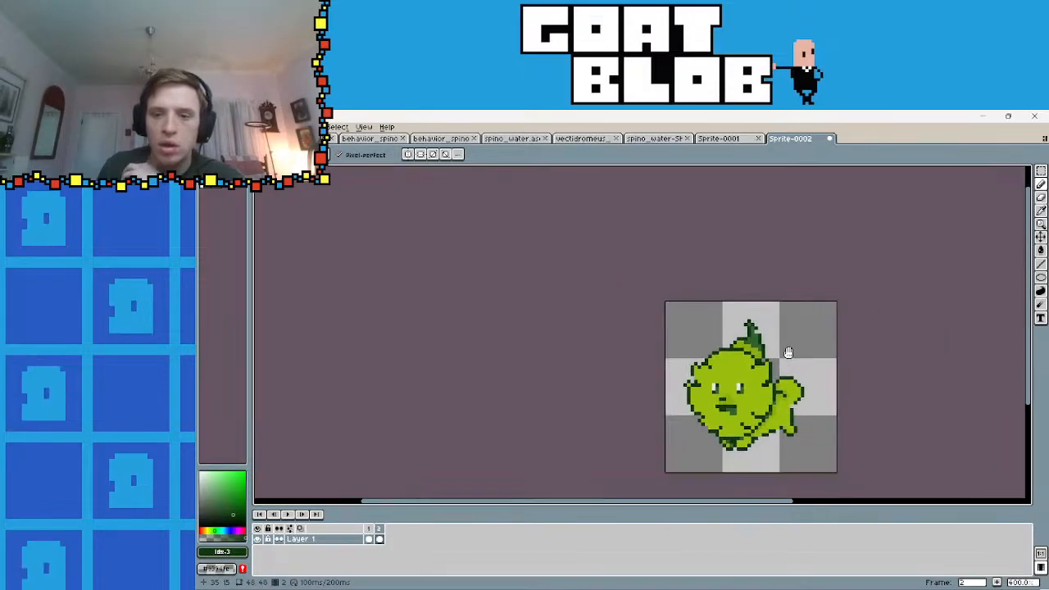
drag(786, 356, 722, 323)
scroll(723, 323, up, 4)
scroll(799, 400, down, 6)
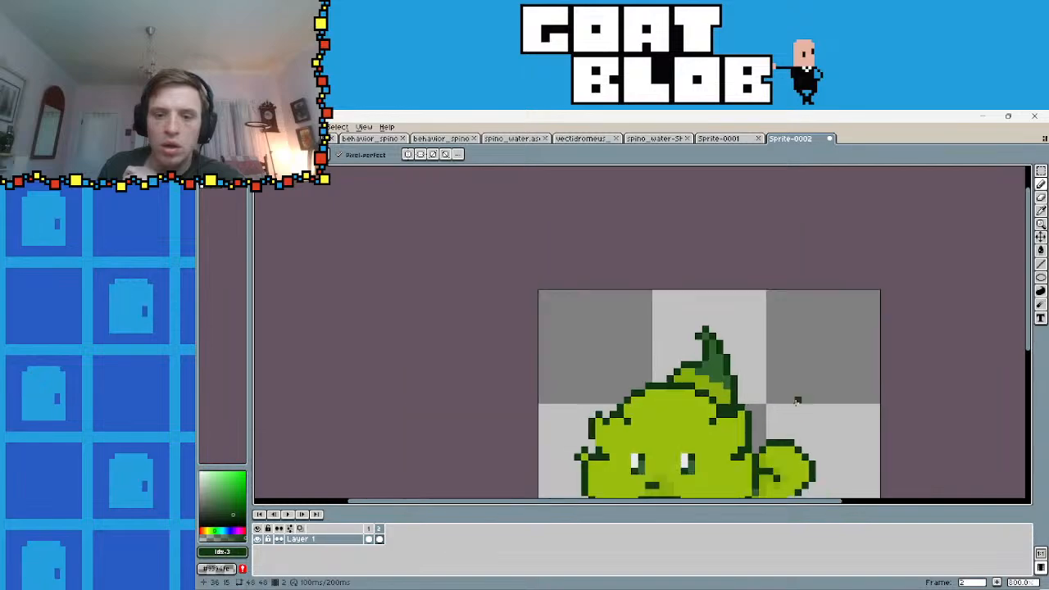
drag(803, 401, 714, 373)
scroll(690, 410, up, 1)
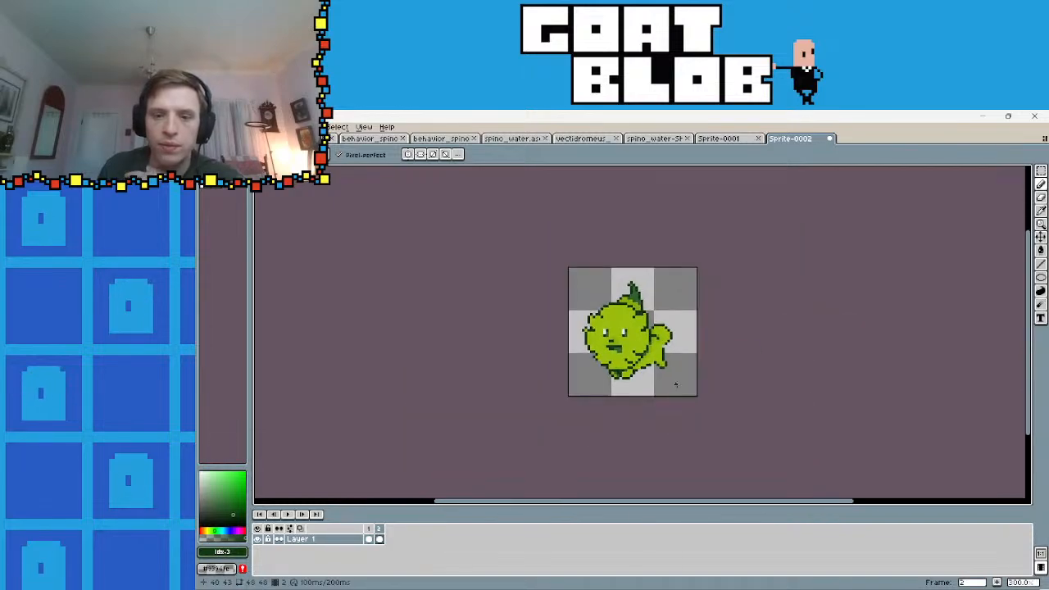
- Draw a diagonal white highlight three rows tall just inside the head's upper-left outline
scroll(673, 393, up, 3)
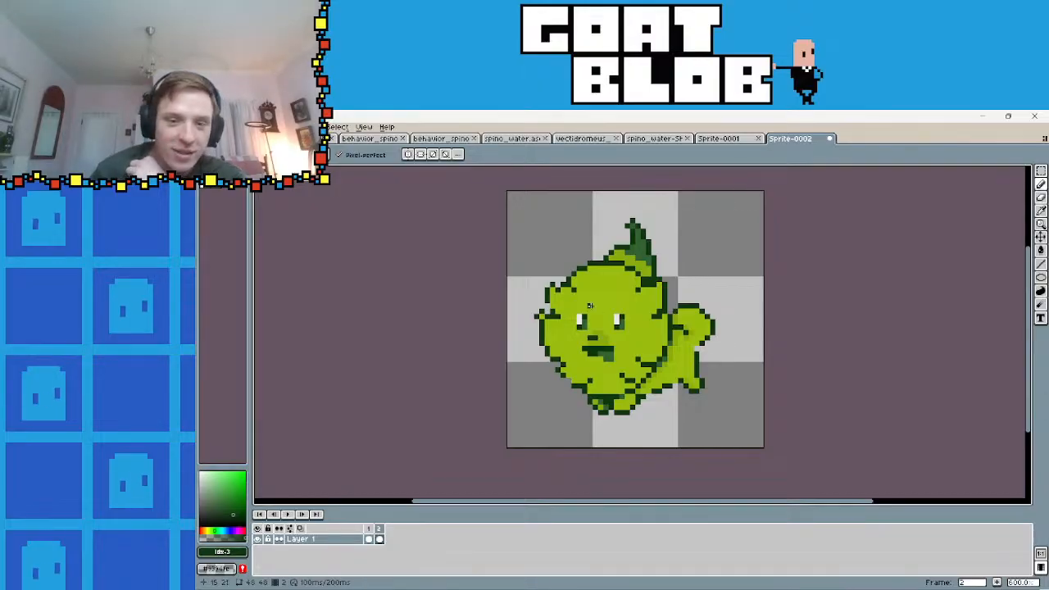
scroll(590, 305, up, 4)
scroll(466, 282, up, 2)
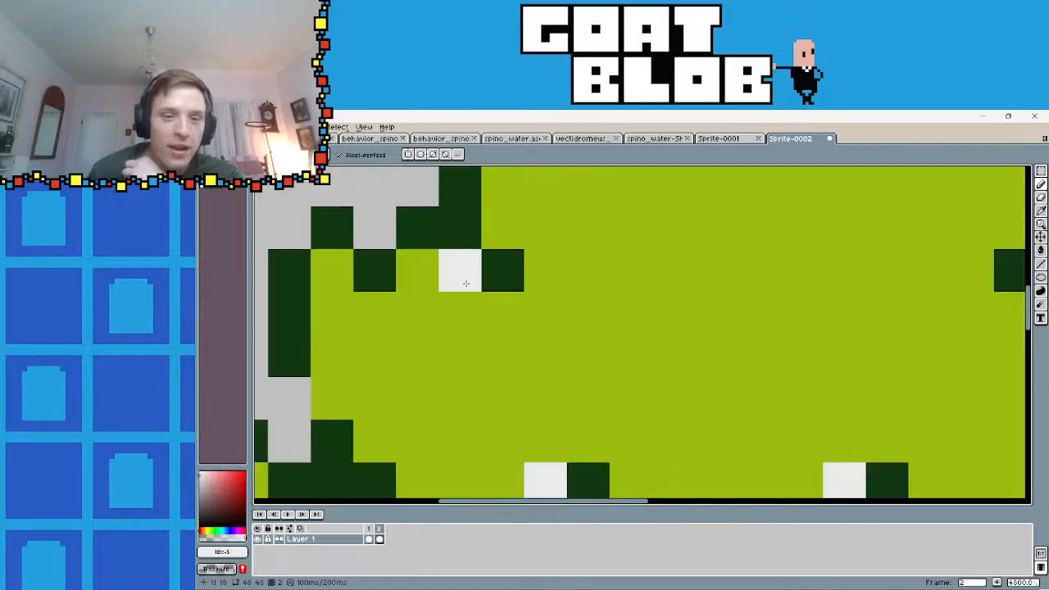
scroll(464, 311, down, 3)
scroll(492, 336, up, 4)
mouse_move(479, 344)
mouse_down()
mouse_move(520, 283)
mouse_move(576, 237)
mouse_up()
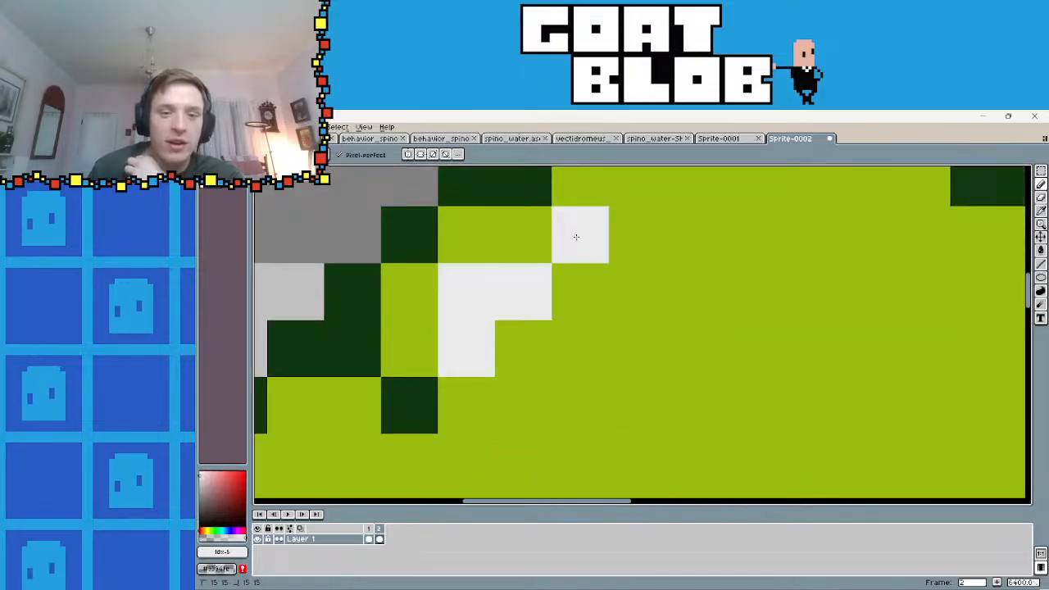
click(523, 236)
scroll(668, 340, down, 9)
scroll(601, 348, up, 5)
- Fill the upper-left leaf with a white highlight three rows tall around the notch
drag(684, 352, 587, 349)
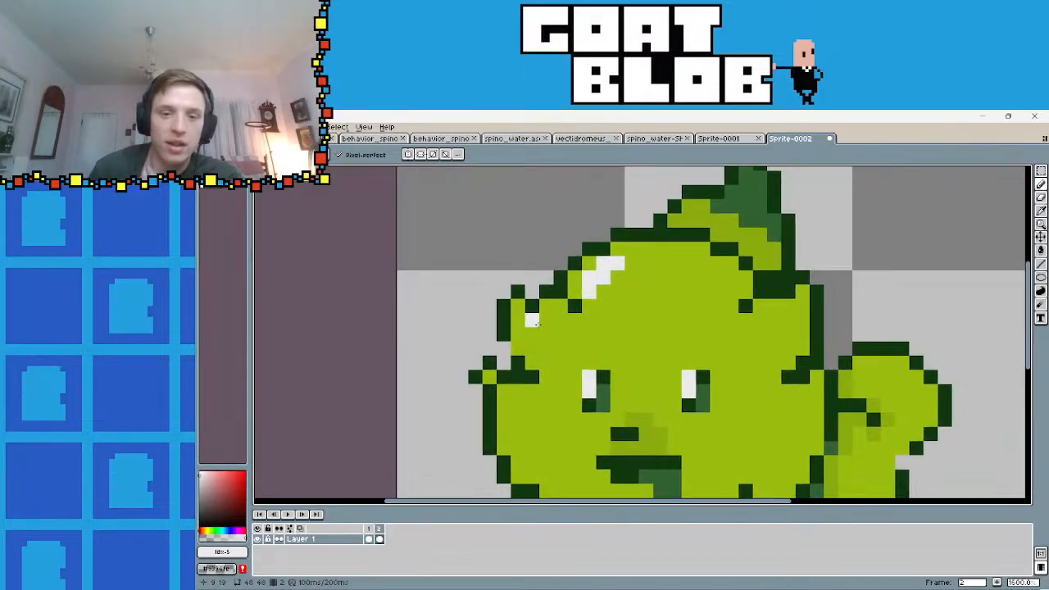
scroll(537, 325, up, 4)
mouse_move(508, 320)
mouse_down()
mouse_move(465, 295)
mouse_move(472, 246)
mouse_move(588, 262)
mouse_move(568, 295)
mouse_move(663, 305)
mouse_up()
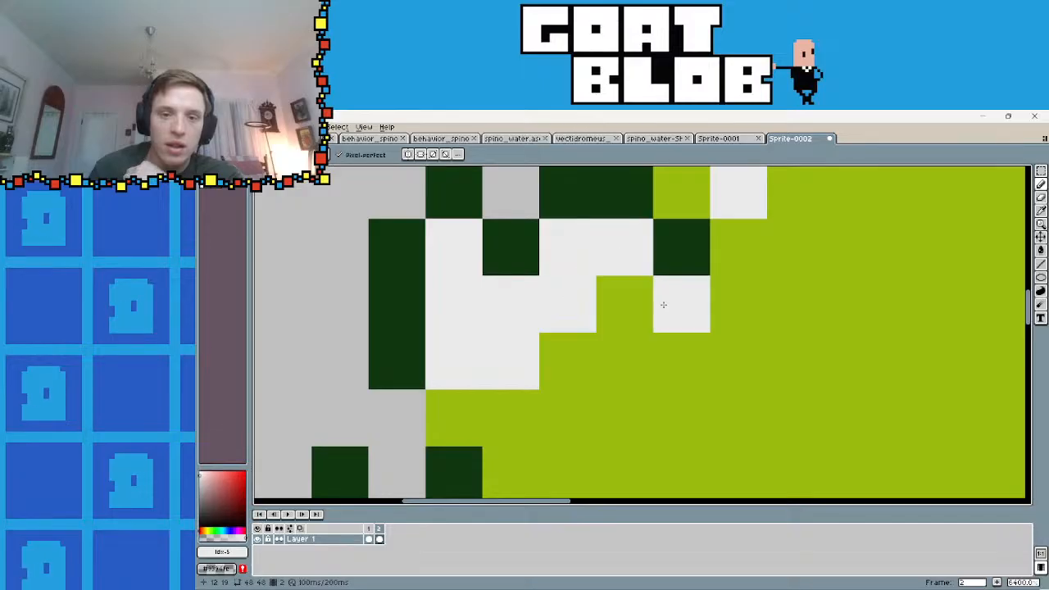
scroll(663, 304, down, 8)
scroll(693, 363, up, 4)
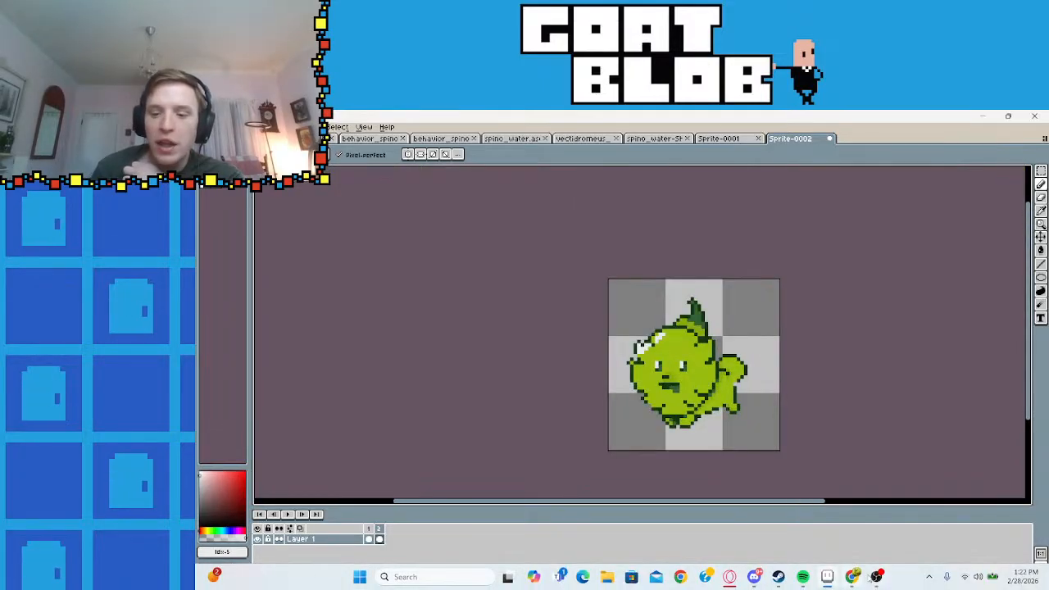
- Add a white highlight to the left leaf tip and down the head's left edge, narrowing from 2 pixels to 1 pixel wide
click(853, 577)
click(827, 577)
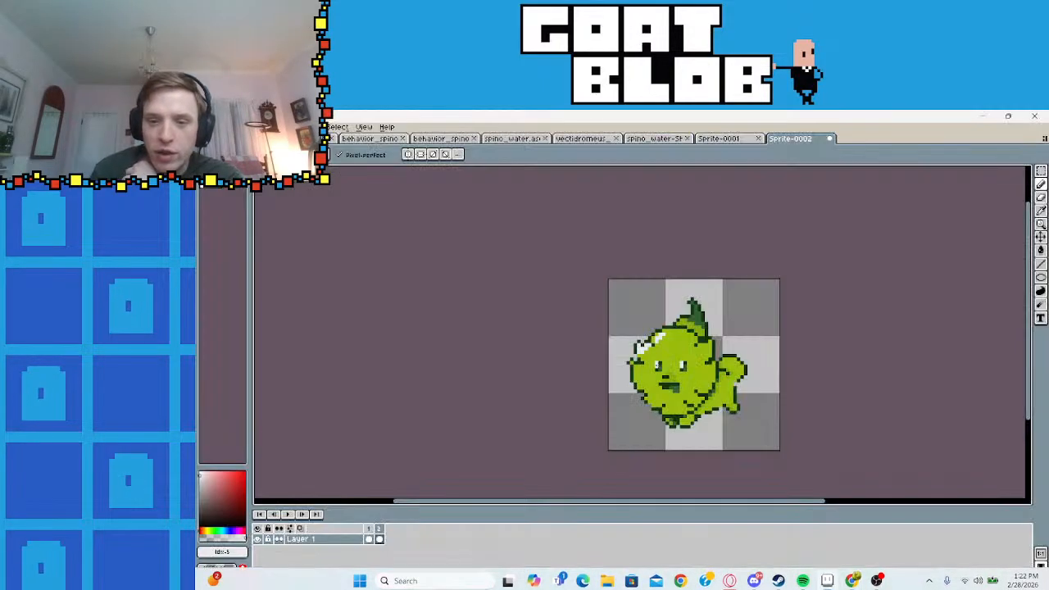
scroll(628, 335, up, 7)
click(580, 339)
mouse_move(601, 360)
mouse_down()
mouse_move(604, 408)
mouse_move(616, 380)
mouse_up()
drag(708, 424, 622, 320)
drag(515, 322, 517, 346)
drag(665, 408, 614, 357)
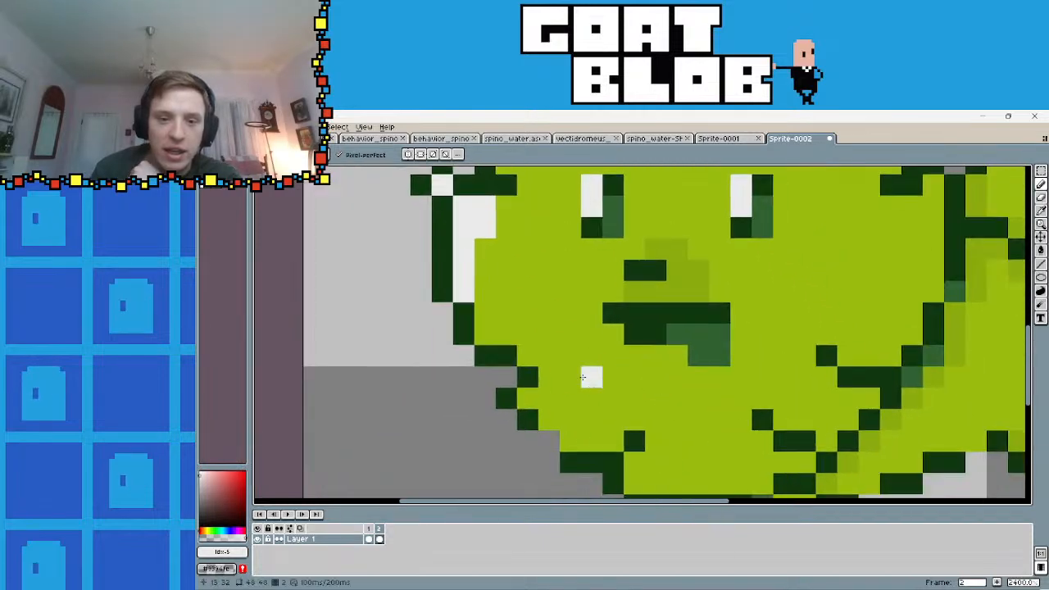
- Try a stepped white highlight along the head's lower-left edge, then undo it
click(528, 398)
mouse_move(549, 420)
mouse_down()
mouse_move(584, 437)
mouse_move(549, 398)
mouse_up()
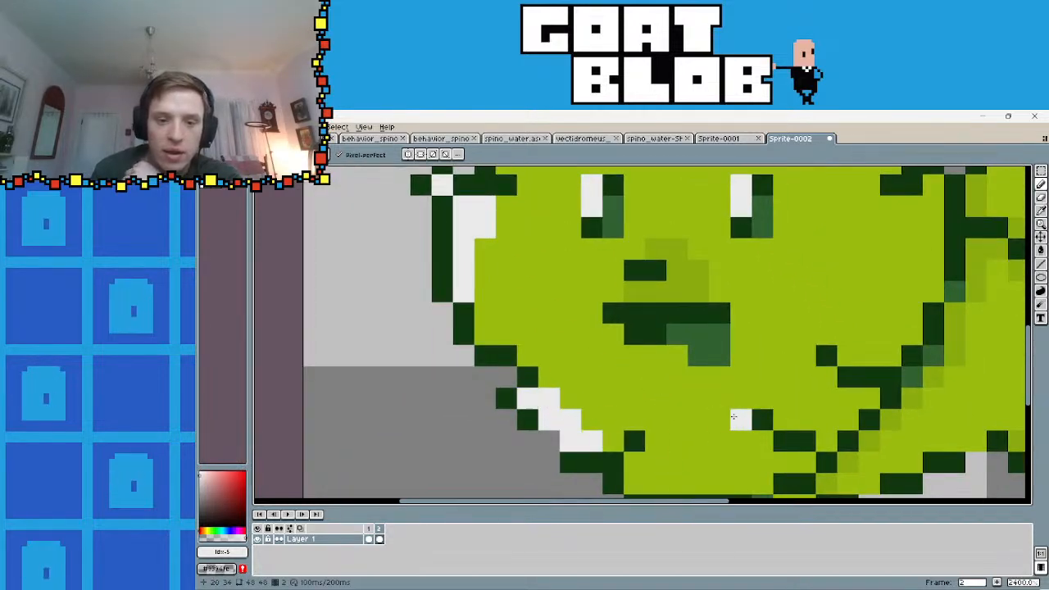
scroll(733, 416, down, 5)
scroll(737, 418, up, 3)
key(ctrl+z)
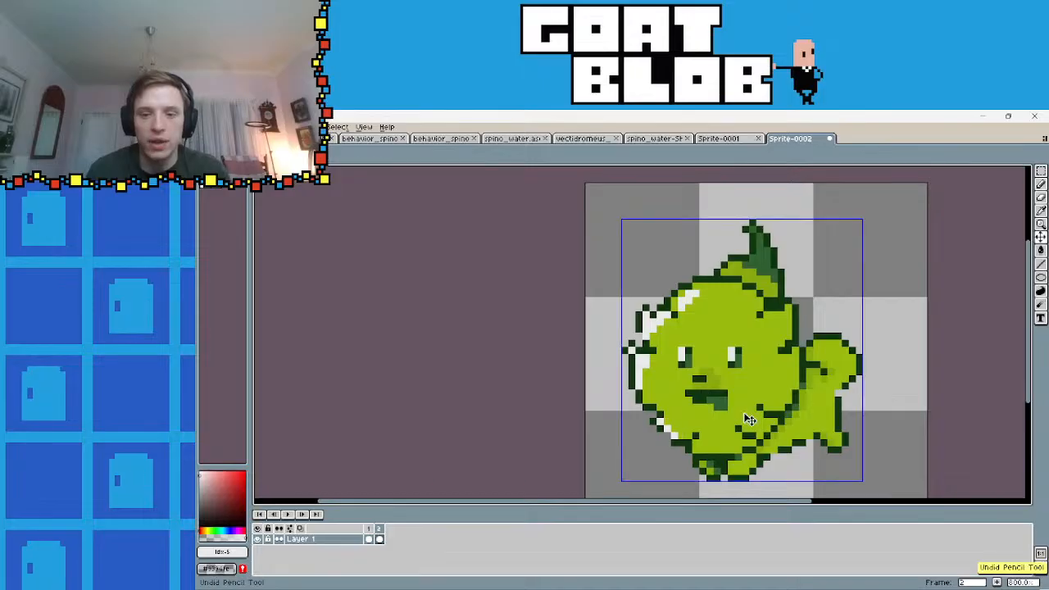
- Extend the head's upper-left white highlight up to the outline and add a small highlight on the bump at the stem's base
scroll(677, 380, up, 4)
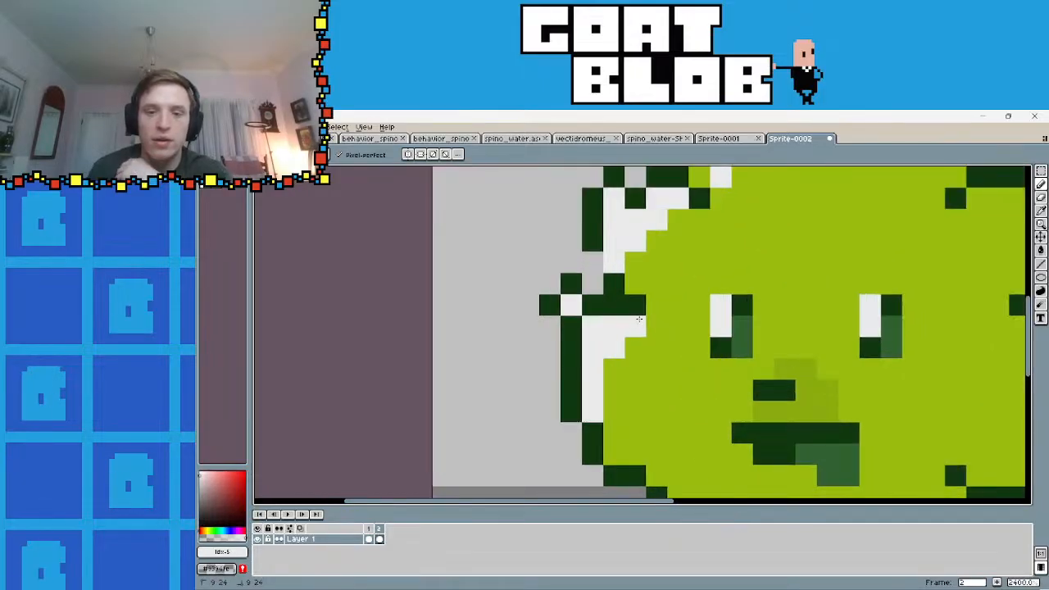
scroll(667, 364, down, 2)
scroll(667, 364, up, 2)
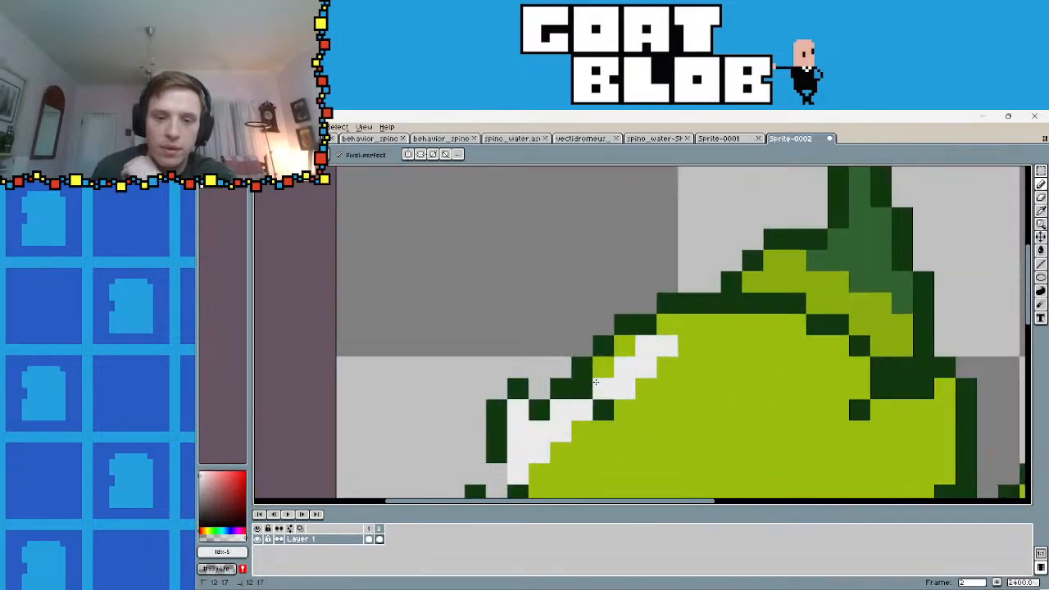
mouse_move(604, 366)
mouse_down()
mouse_move(667, 325)
mouse_move(687, 324)
mouse_up()
scroll(721, 337, down, 1)
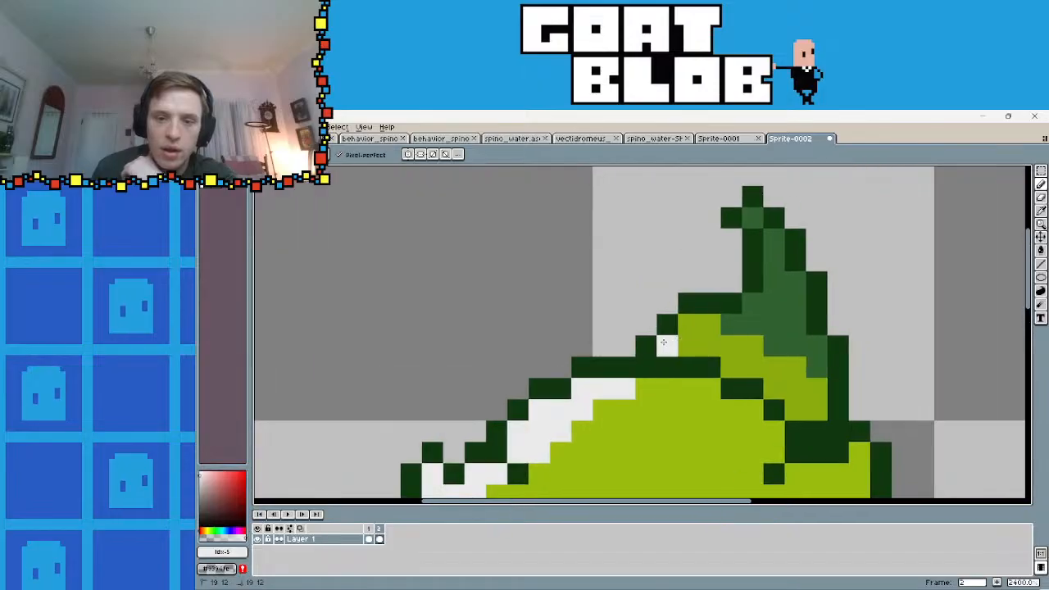
scroll(847, 366, down, 4)
scroll(847, 367, down, 3)
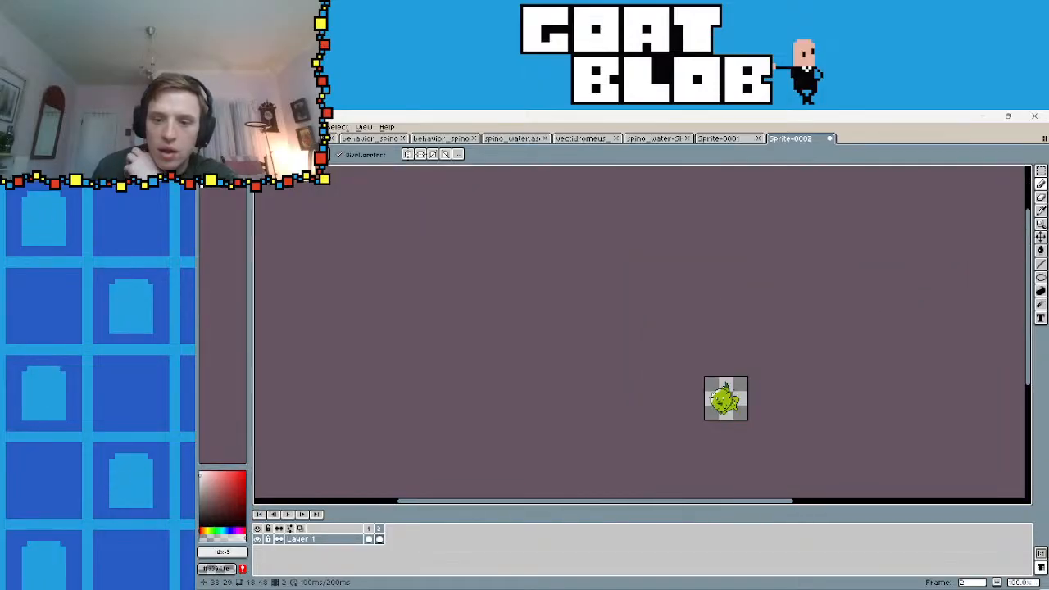
- Widen the white highlight down the head's left edge to 2 pixels, stepping wider just below the left leaf tip
scroll(579, 416, up, 5)
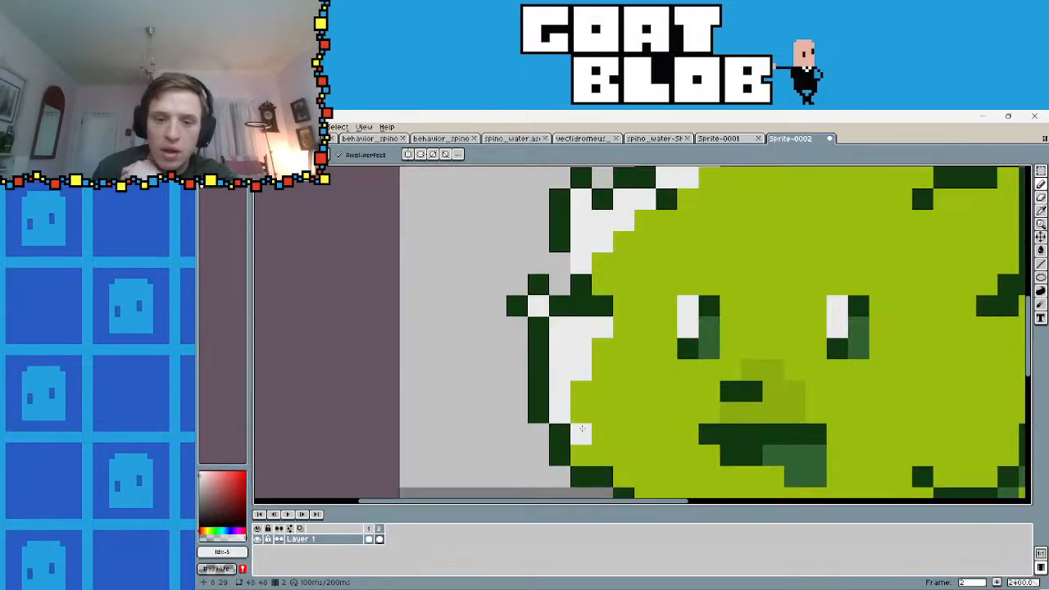
scroll(647, 349, up, 3)
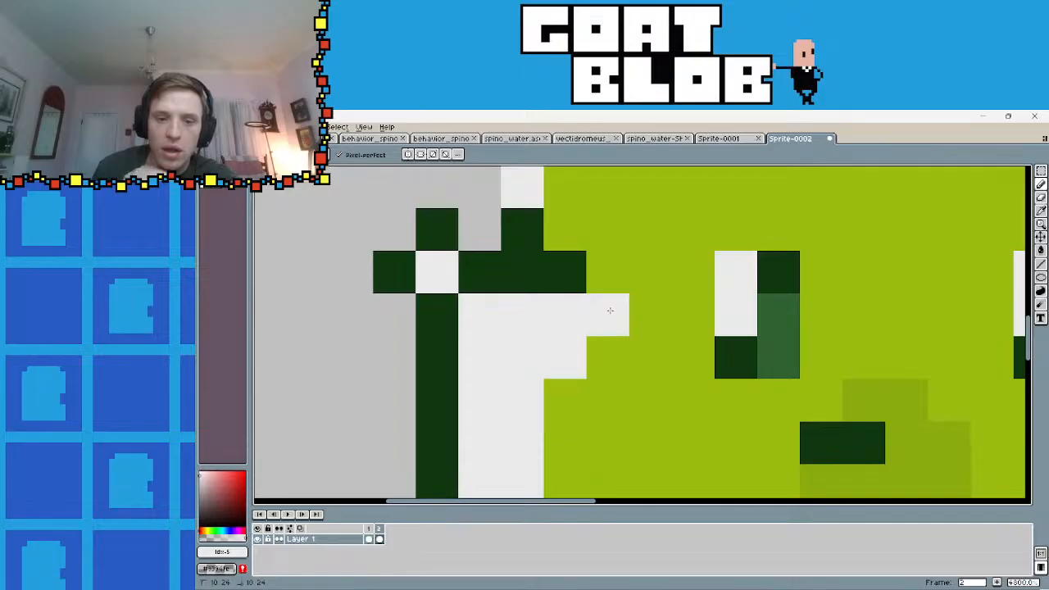
scroll(610, 309, down, 4)
- Thicken the upper-left leaf's white highlight and join it to the head highlight around the notch pixel
scroll(821, 294, up, 4)
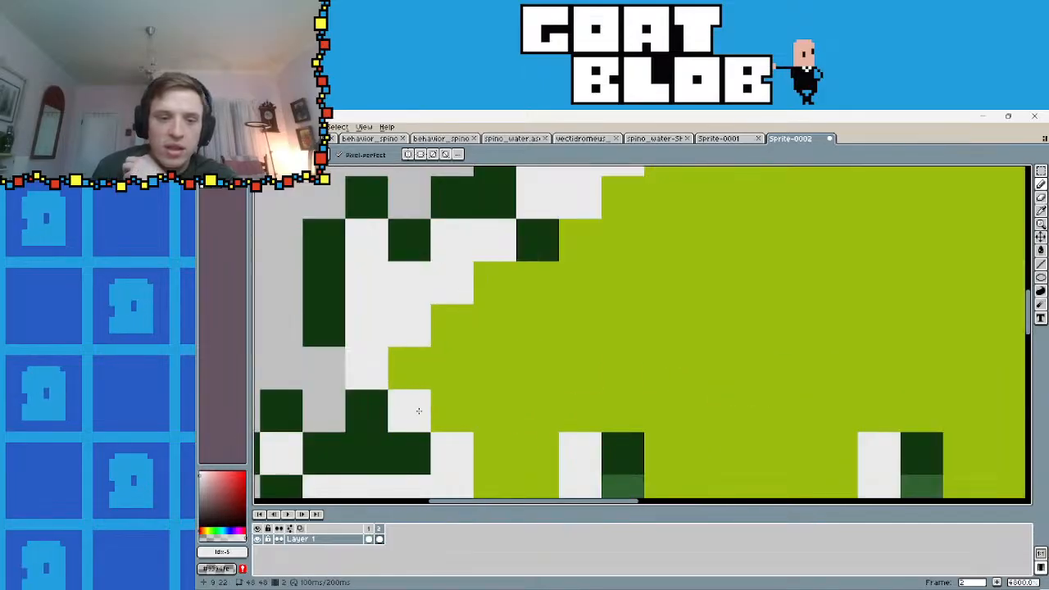
mouse_move(416, 368)
mouse_down()
mouse_move(471, 321)
mouse_move(566, 276)
mouse_move(582, 239)
mouse_up()
drag(582, 239, 544, 322)
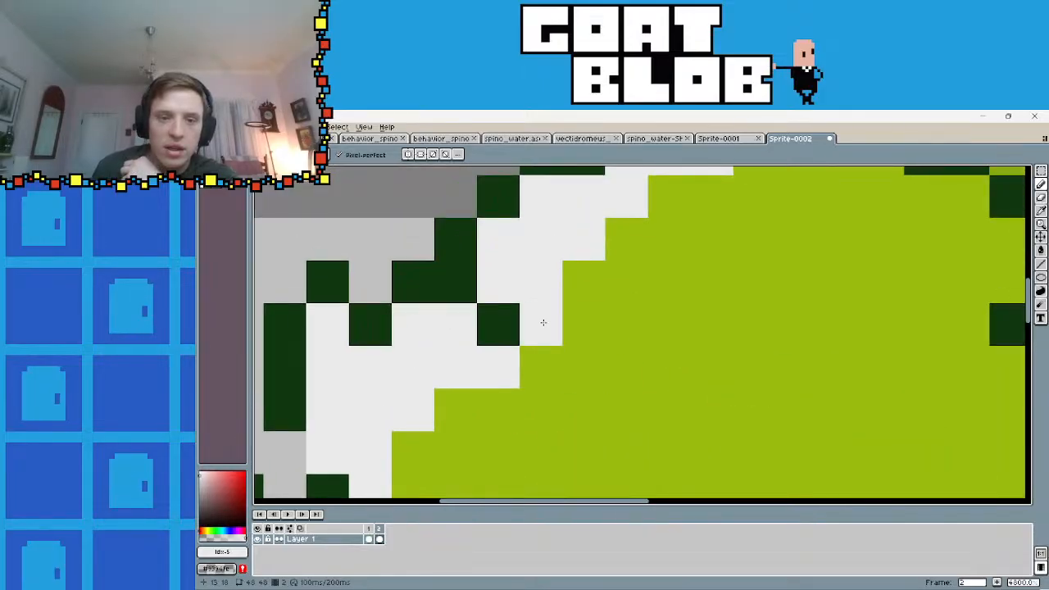
scroll(543, 322, down, 6)
scroll(683, 342, up, 3)
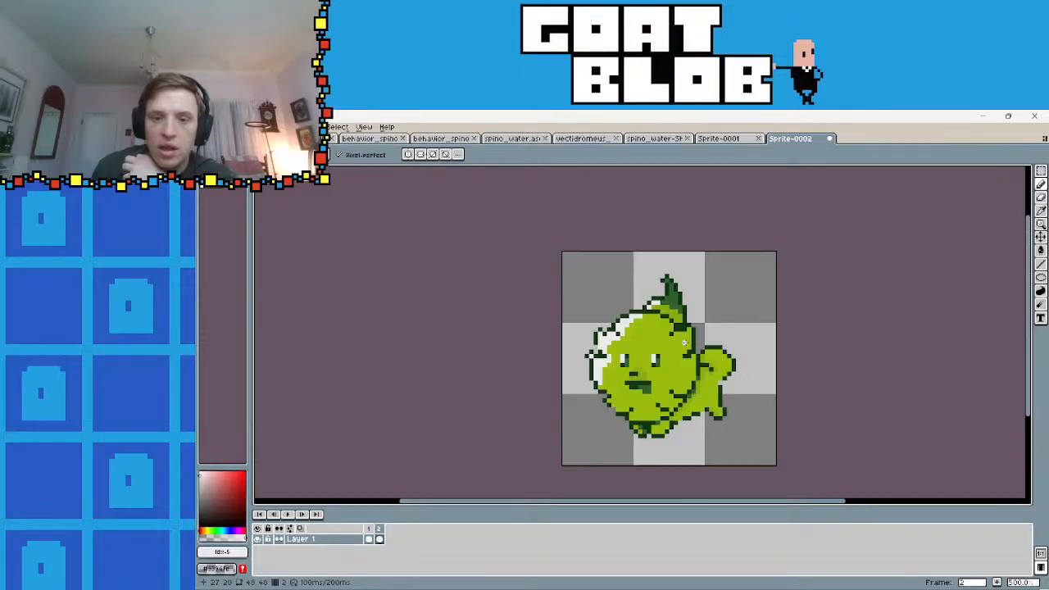
- Add a thin white highlight along the top of the upper-right leaf, just below the stem
scroll(683, 343, up, 3)
scroll(783, 361, down, 2)
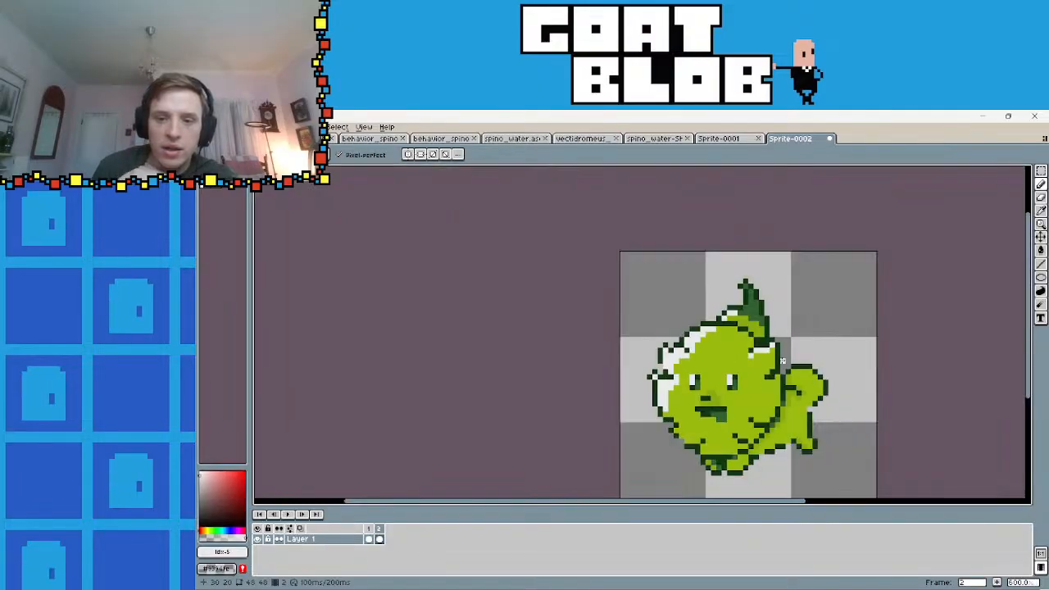
scroll(782, 360, down, 3)
- Add a white highlight inside the top of the rounded rear bump, 4 pixels wide with 2 pixels beneath
scroll(669, 382, up, 5)
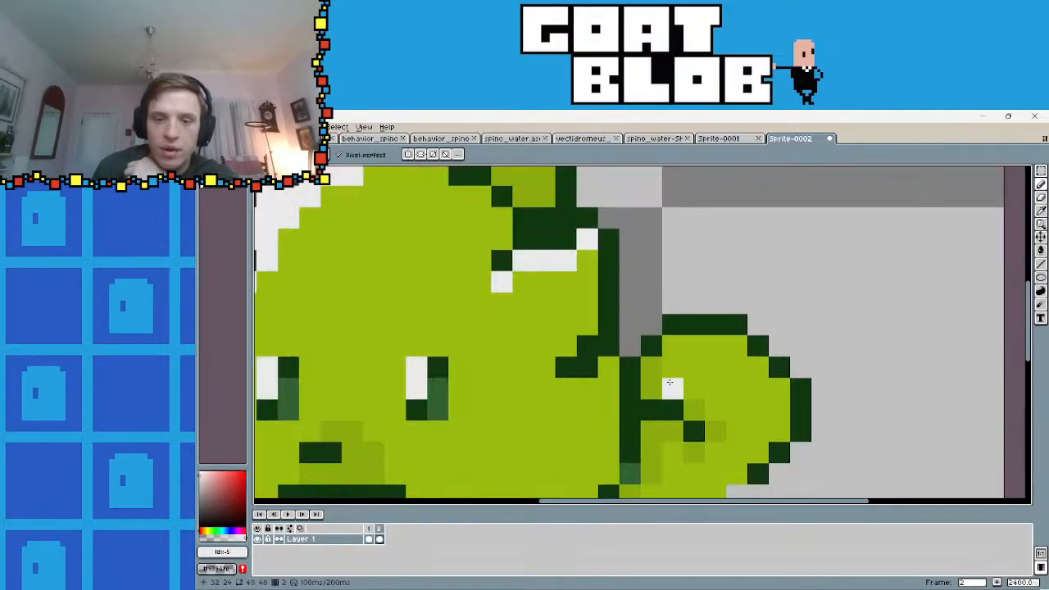
scroll(672, 365, up, 2)
mouse_move(672, 365)
mouse_down()
mouse_move(709, 329)
mouse_move(797, 326)
mouse_up()
click(716, 369)
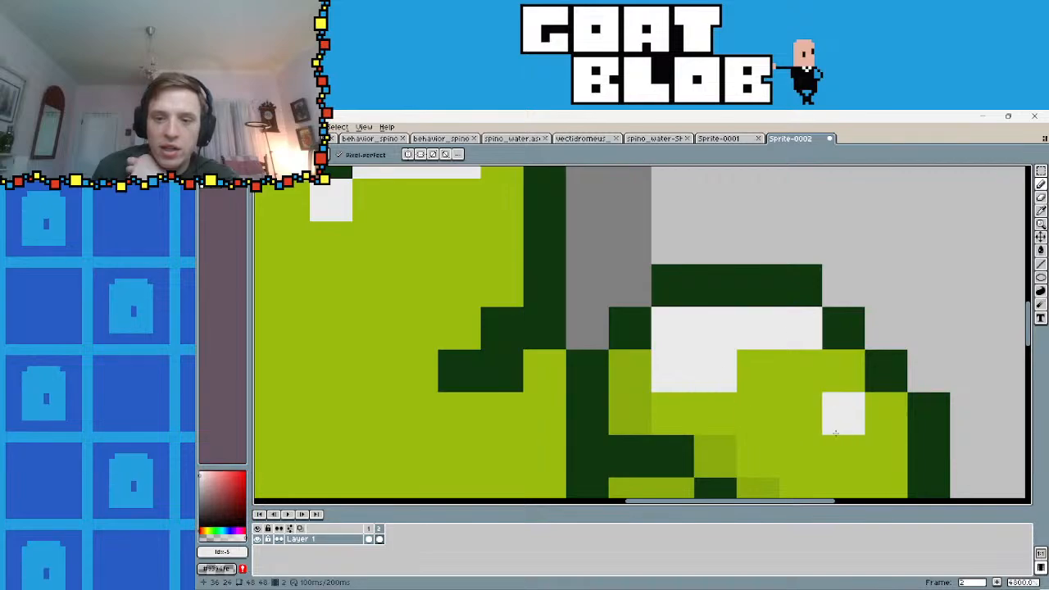
scroll(835, 433, down, 10)
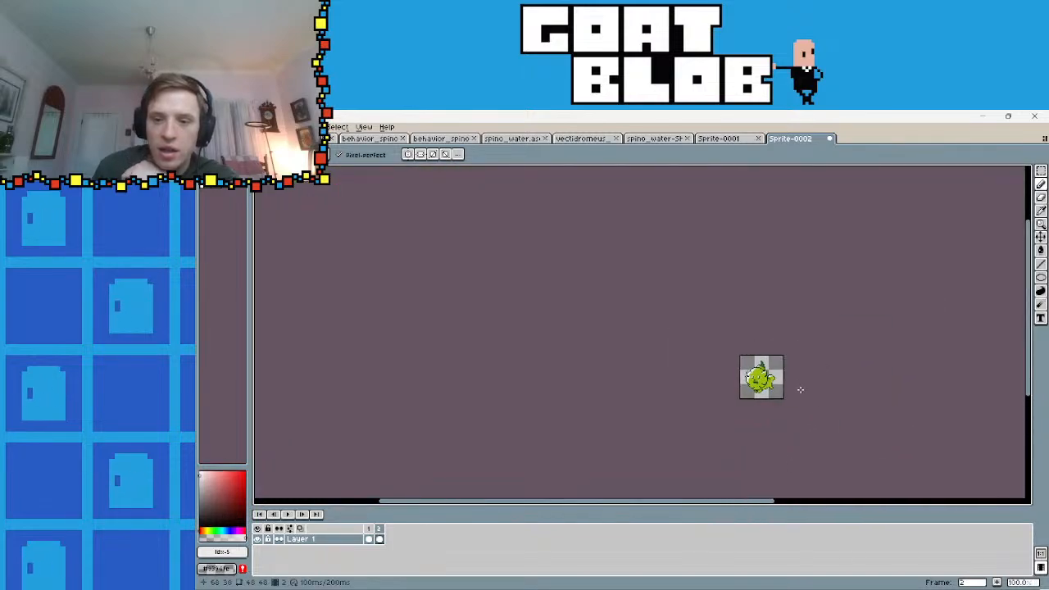
scroll(800, 390, up, 5)
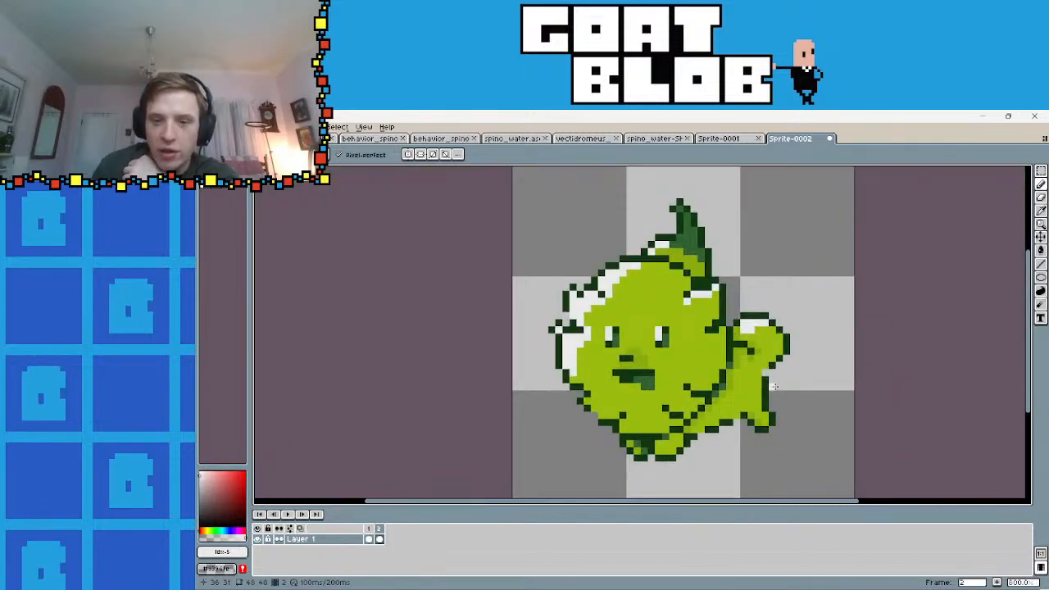
- Flip between frames 1 and 2 to compare the new sprite with the existing creature
key(Left)
key(Left)
key(Left)
key(Left)
key(Left)
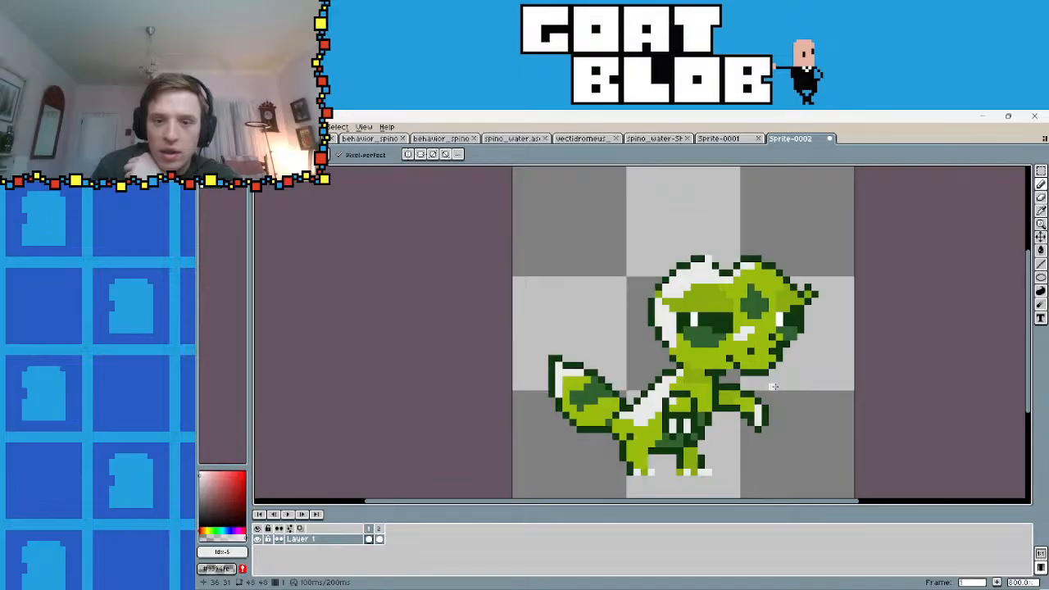
key(Left)
key(Left)
key(Left)
key(Left)
key(Left)
key(Left)
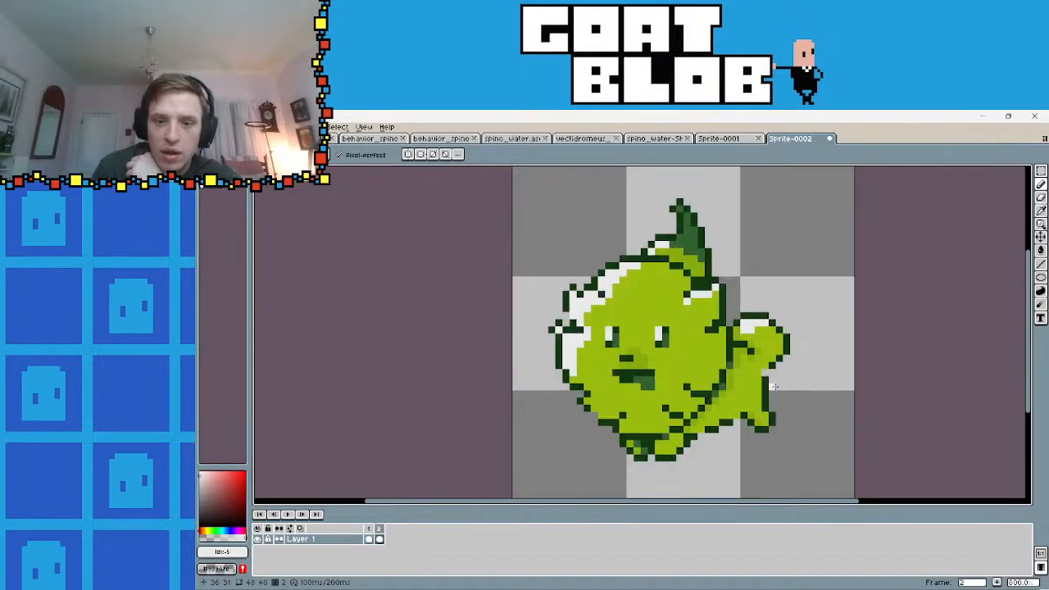
key(Left)
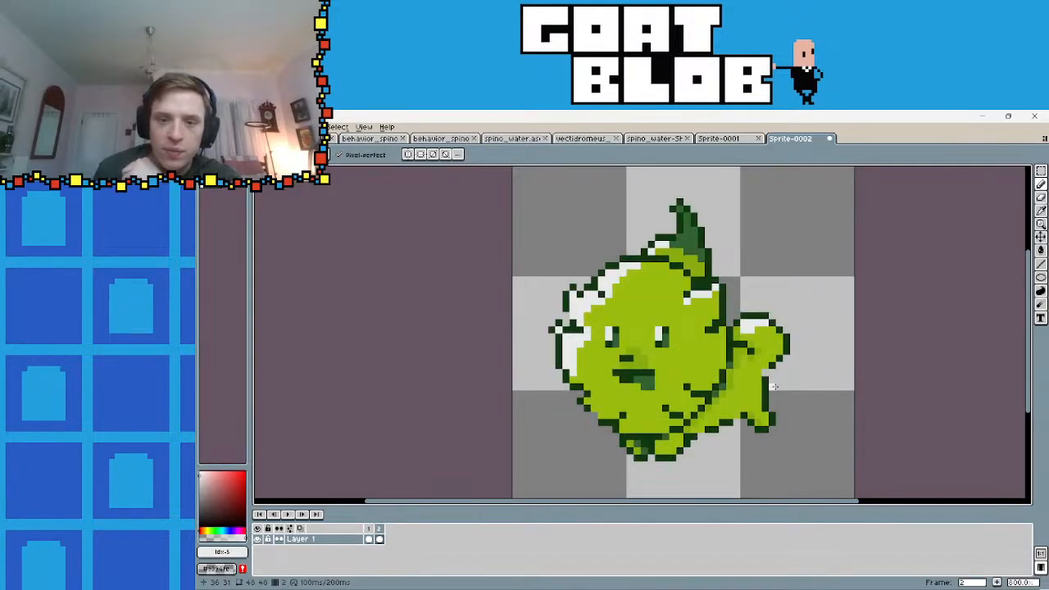
- Shade the head's lower-right edge above the leaf notch in the slightly darker green, Idx-1
click(215, 175)
drag(707, 367, 607, 336)
scroll(605, 339, up, 4)
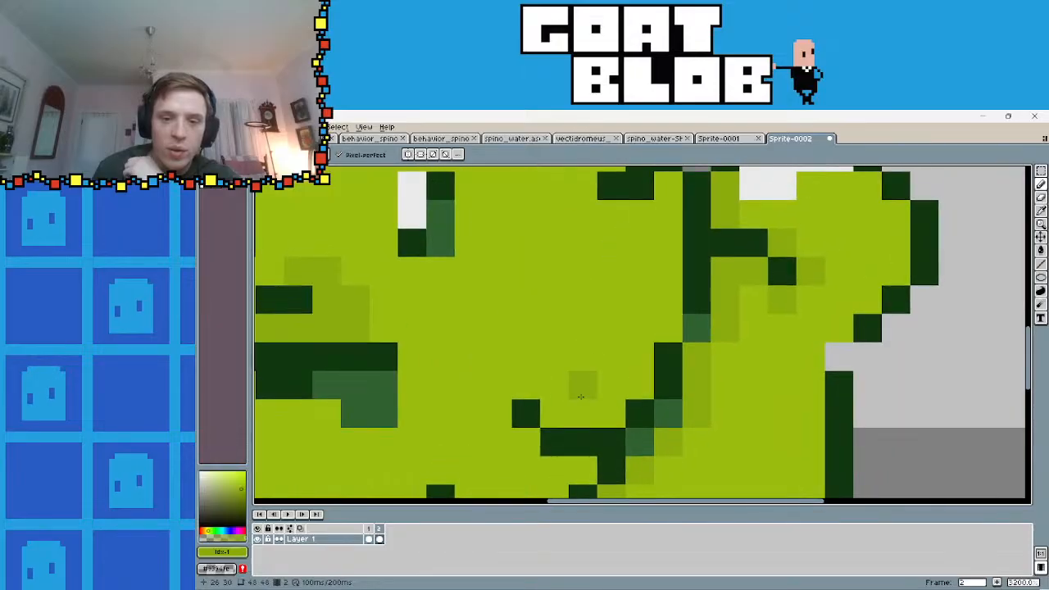
scroll(580, 397, down, 3)
mouse_move(556, 436)
mouse_down()
mouse_move(609, 381)
mouse_move(615, 332)
mouse_move(613, 388)
mouse_move(584, 431)
mouse_up()
drag(547, 467, 561, 374)
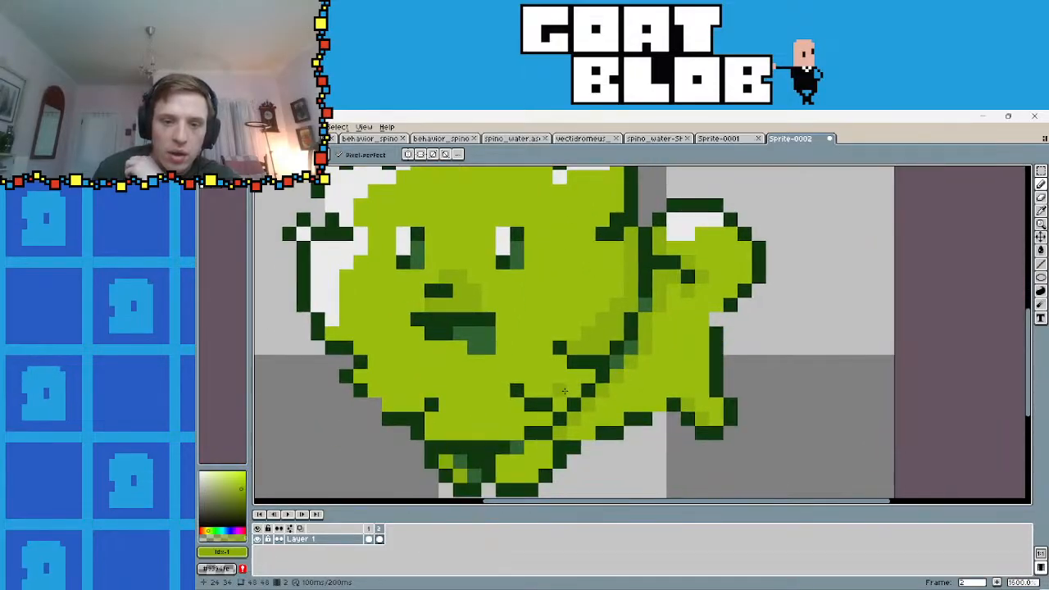
- Shade the lower-right leaf folds and the right part of the head's bottom edge with the darker green
scroll(560, 375, up, 2)
mouse_move(496, 388)
mouse_down()
mouse_move(559, 399)
mouse_move(584, 390)
mouse_move(585, 361)
mouse_up()
mouse_move(515, 414)
mouse_down()
mouse_move(594, 323)
mouse_move(572, 356)
mouse_move(504, 387)
mouse_up()
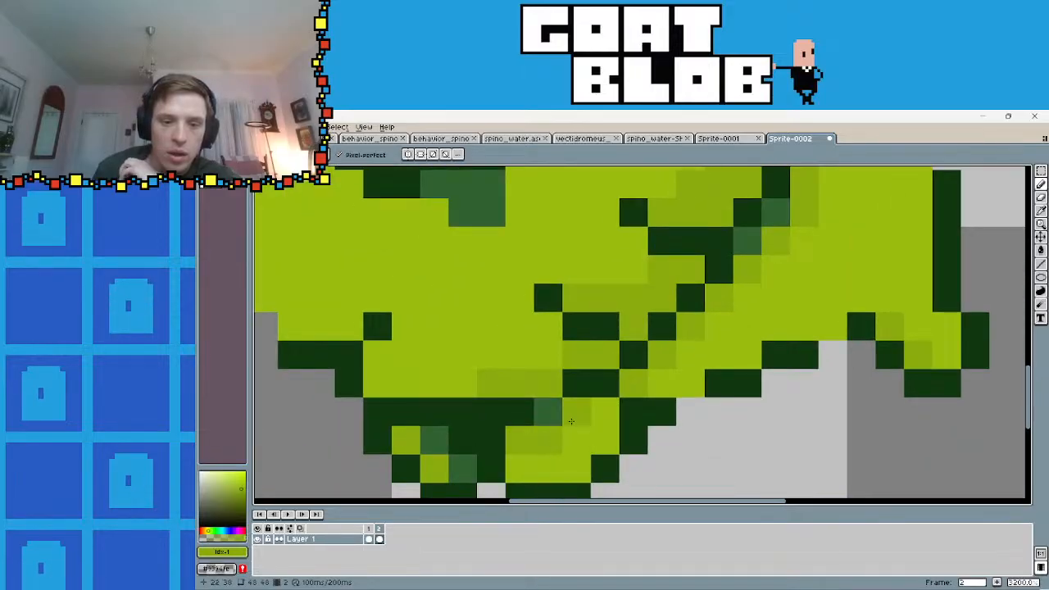
- Extend the darker green shadow across the bottom of the head to the lower-left notch
scroll(712, 380, down, 7)
scroll(712, 381, up, 7)
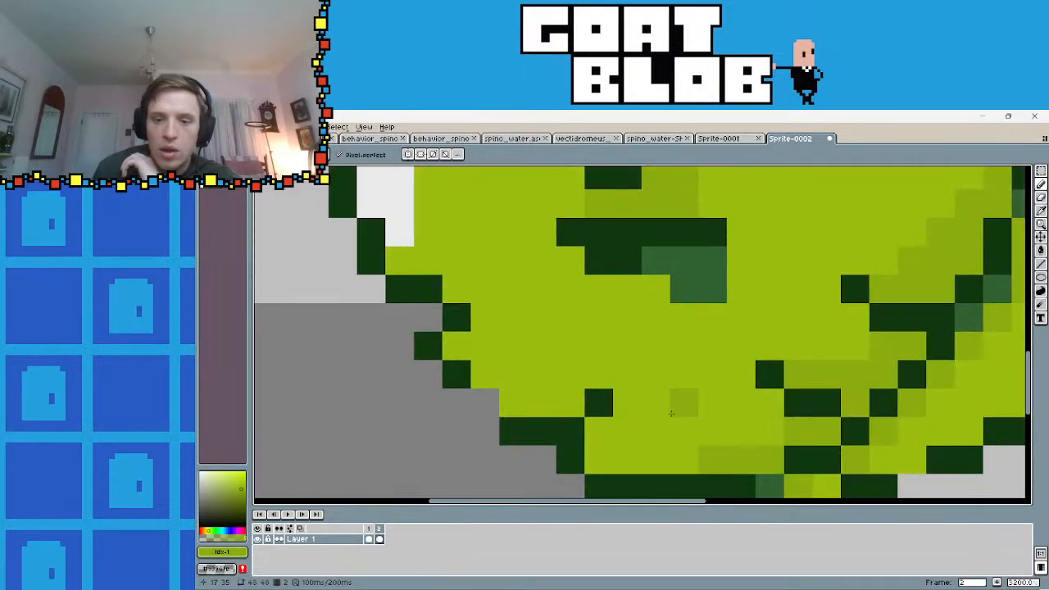
mouse_move(557, 472)
mouse_down()
mouse_move(810, 386)
mouse_move(725, 383)
mouse_up()
drag(846, 352, 631, 418)
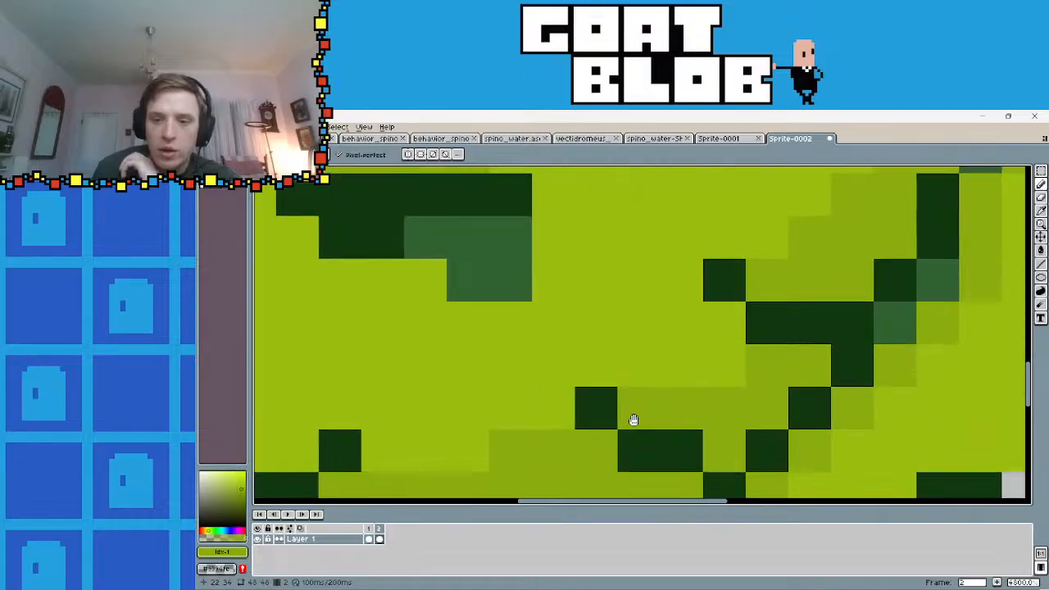
- Widen the darker green shadow diagonally up from the lower-right leaves and along the head's right edge
mouse_move(678, 368)
mouse_down()
mouse_move(715, 371)
mouse_move(726, 324)
mouse_up()
drag(859, 319, 653, 461)
drag(561, 385, 650, 298)
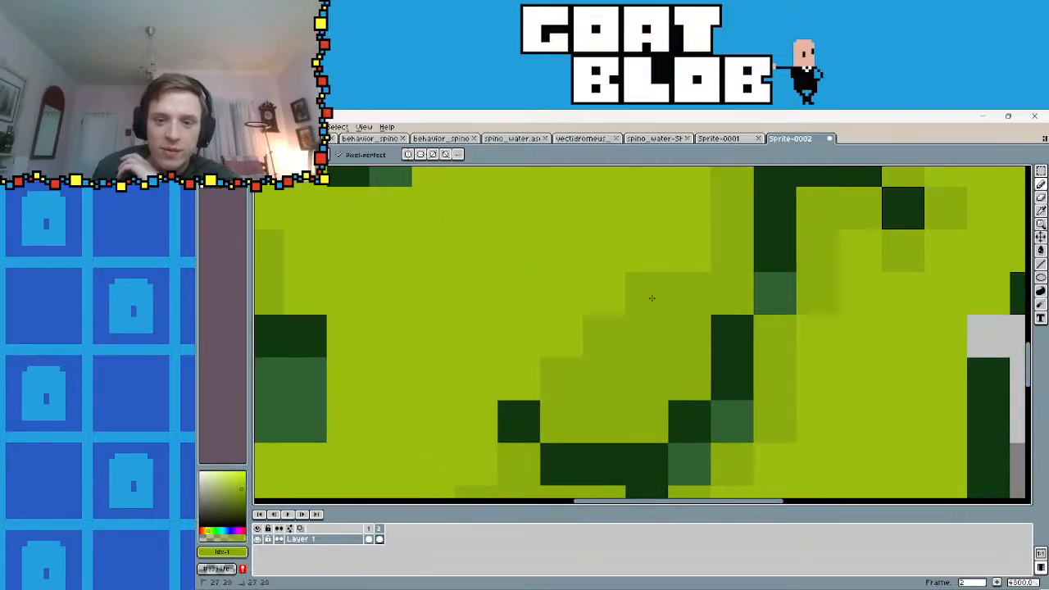
mouse_move(702, 272)
mouse_down()
mouse_move(716, 434)
mouse_move(709, 345)
mouse_up()
drag(709, 345, 698, 399)
drag(701, 321, 696, 454)
mouse_move(696, 351)
mouse_down()
mouse_move(703, 259)
mouse_move(660, 300)
mouse_up()
scroll(768, 372, down, 6)
scroll(767, 372, down, 3)
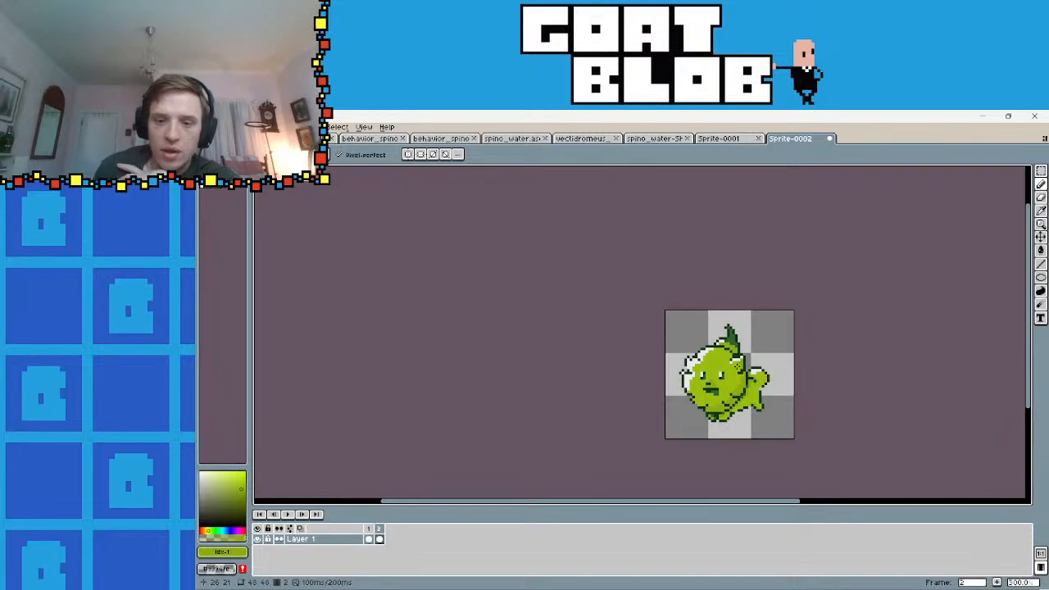
- Try trimming single pixels from the rear bump's white highlight with the base green, undoing each change
scroll(738, 385, up, 10)
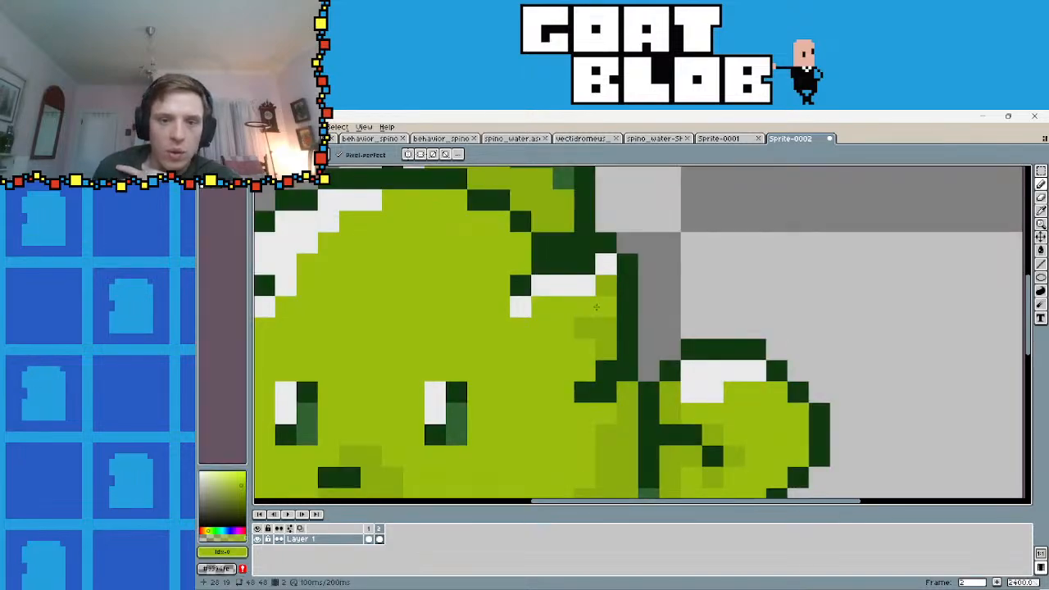
click(746, 354)
key(ctrl+z)
click(713, 368)
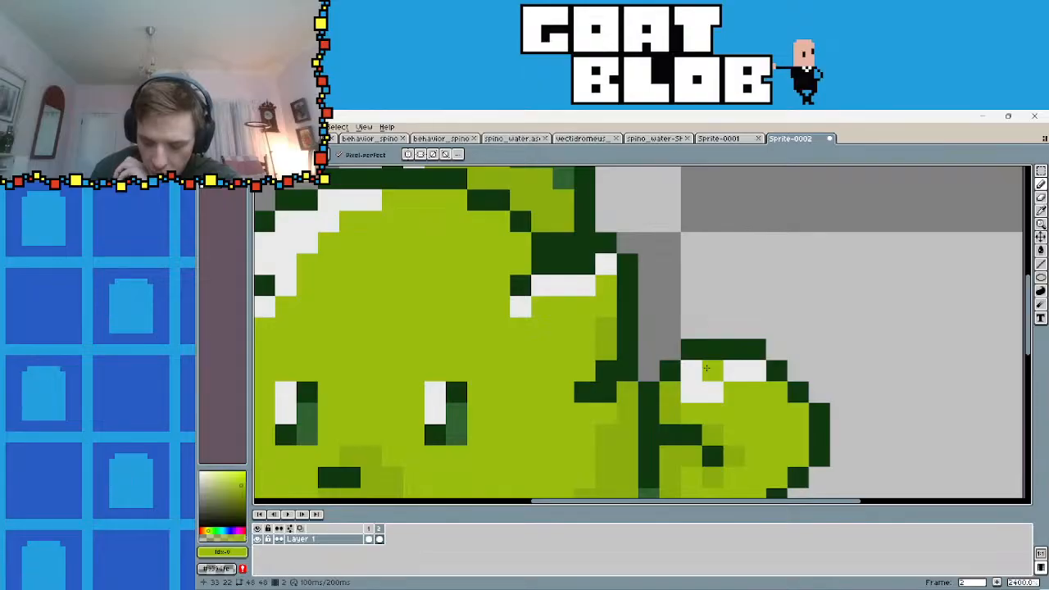
key(ctrl+z)
click(694, 388)
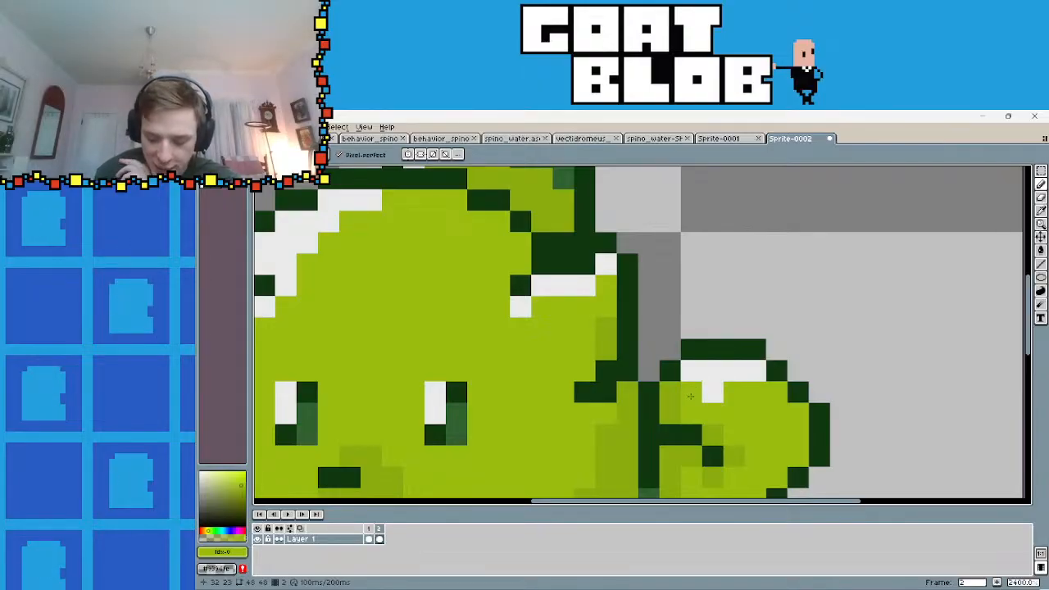
key(ctrl+z)
- Pick the darker green and add a shadow pixel beside the notch of the upper-right leaf
scroll(595, 351, down, 5)
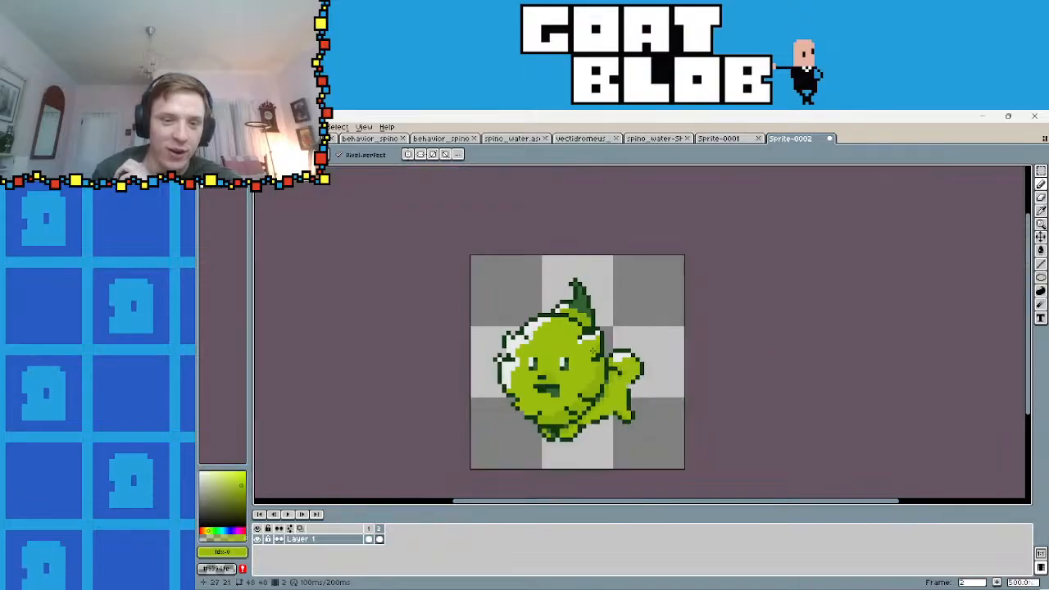
scroll(594, 351, up, 5)
alt+click(613, 347)
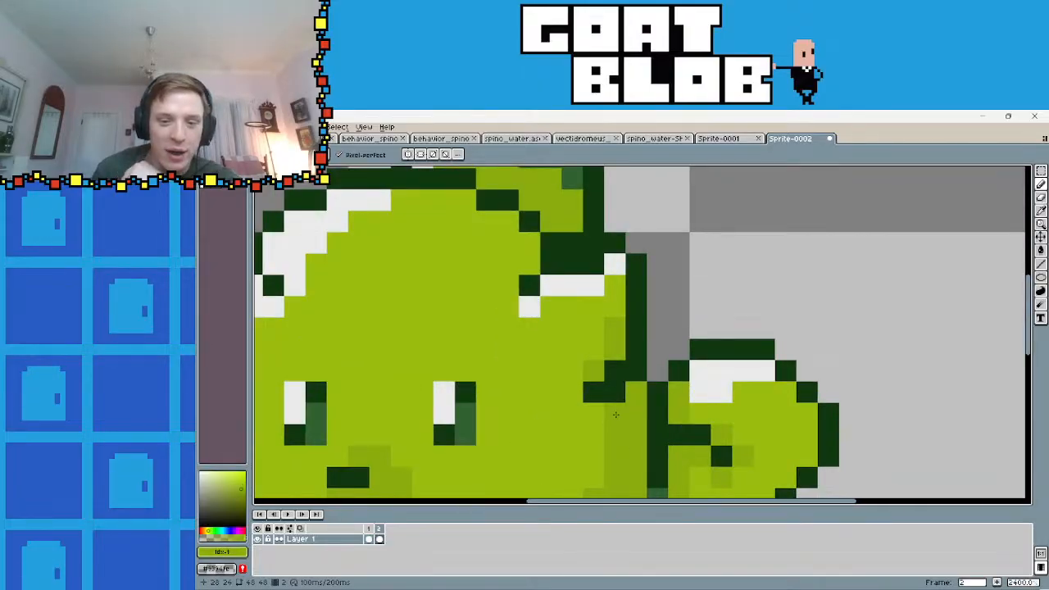
- Shade the lower-left leaf and the strip along the outline up to the bottom notch in darker green
scroll(570, 382, down, 4)
scroll(537, 425, up, 5)
scroll(479, 422, up, 2)
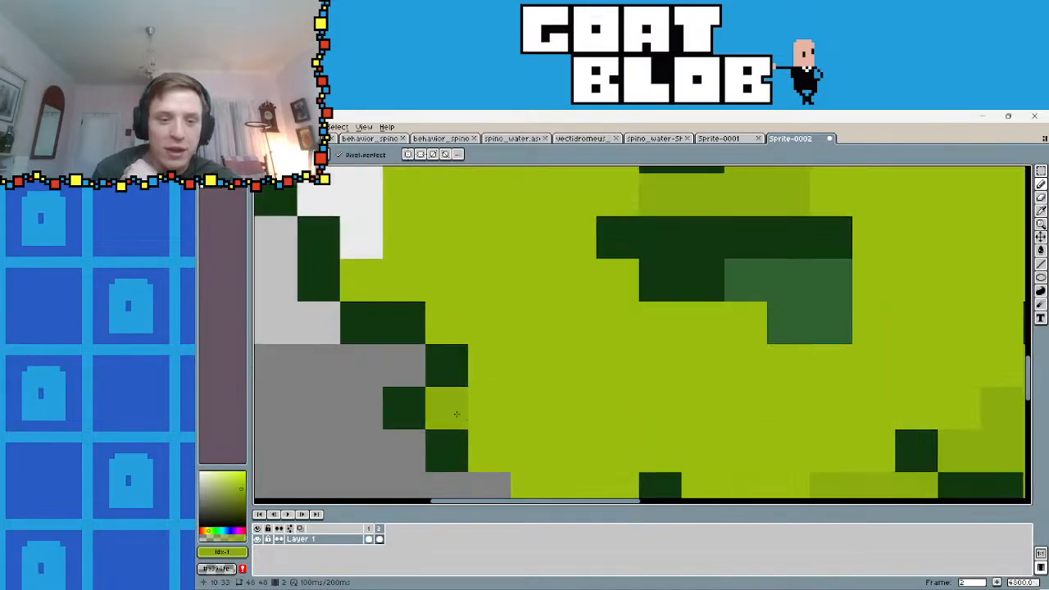
click(456, 415)
drag(488, 407, 480, 383)
scroll(561, 433, down, 2)
drag(561, 433, 535, 392)
drag(520, 423, 567, 429)
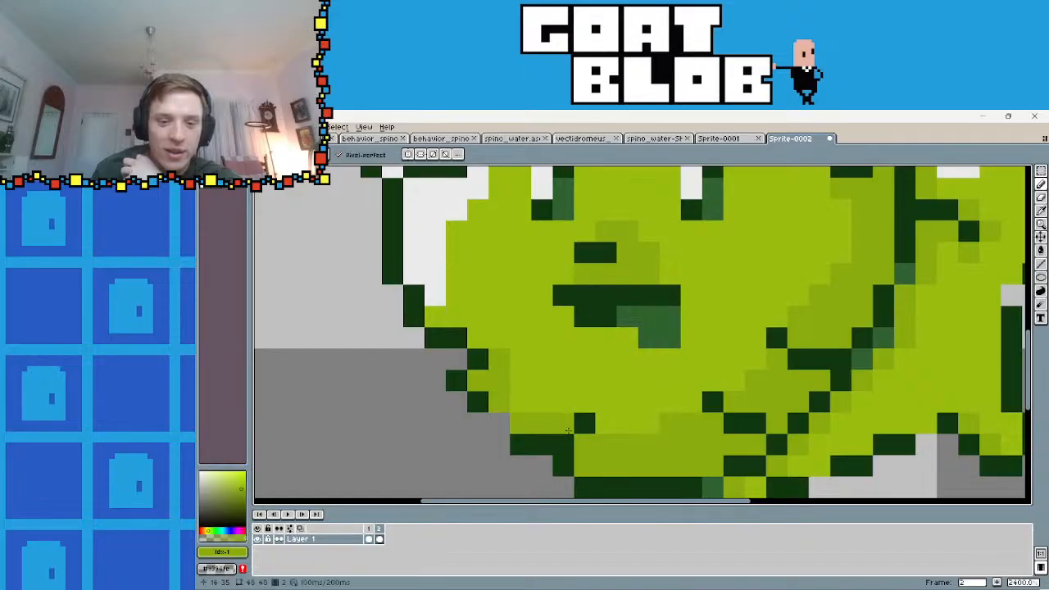
scroll(535, 413, down, 5)
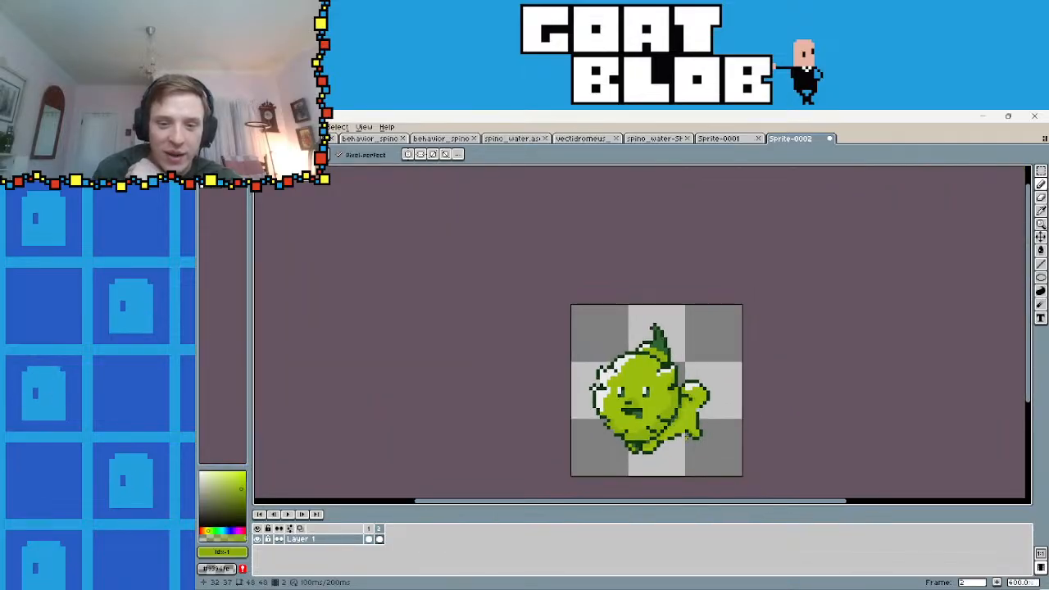
- Shade the rear body in darker green along the head's outline and around the notch beside the rear bump
scroll(665, 427, up, 7)
drag(673, 422, 707, 449)
click(704, 471)
drag(676, 390, 676, 335)
click(653, 411)
drag(621, 415, 647, 389)
drag(672, 351, 647, 447)
scroll(646, 447, up, 1)
click(653, 380)
drag(653, 382, 618, 495)
click(664, 393)
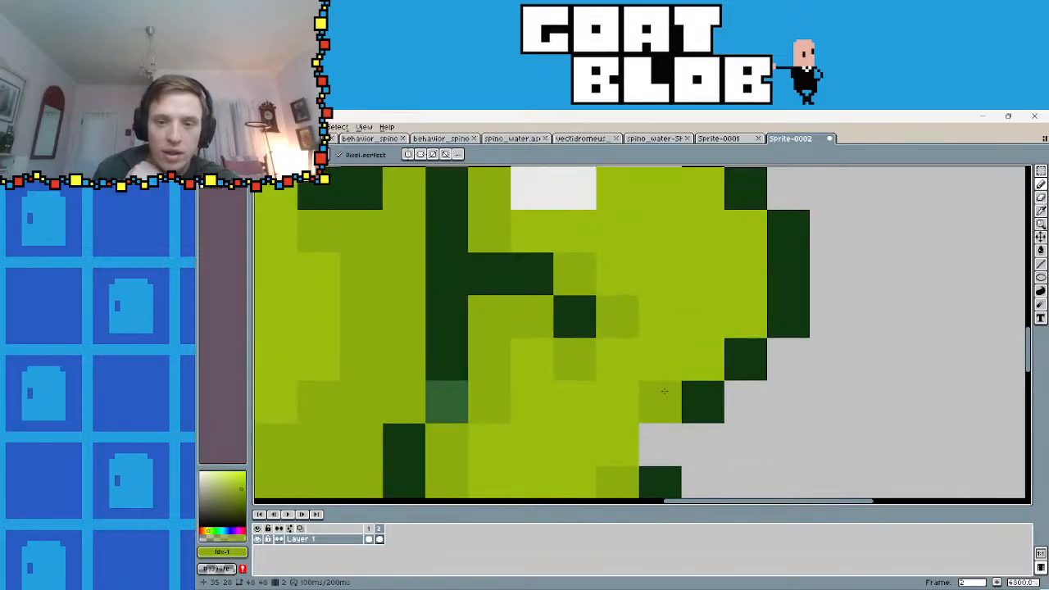
- Add a darker green shadow along the inner right edge of the rear bump
click(703, 359)
click(746, 303)
drag(746, 303, 744, 236)
drag(727, 230, 716, 375)
click(692, 334)
scroll(784, 407, down, 5)
scroll(817, 415, down, 3)
- Extend the darker green shading beneath the rear bump and down along the edge of the hind leg
mouse_move(817, 415)
mouse_down()
mouse_move(770, 386)
mouse_move(784, 357)
mouse_move(775, 332)
mouse_up()
scroll(745, 388, up, 5)
scroll(742, 387, up, 2)
click(719, 450)
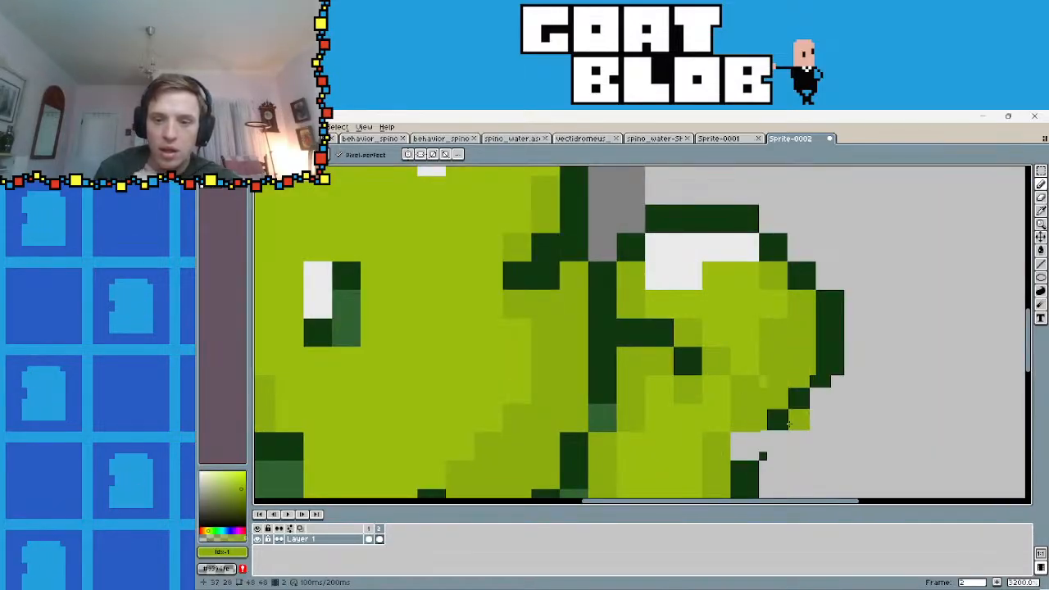
scroll(808, 422, down, 6)
drag(816, 425, 781, 411)
scroll(729, 416, up, 4)
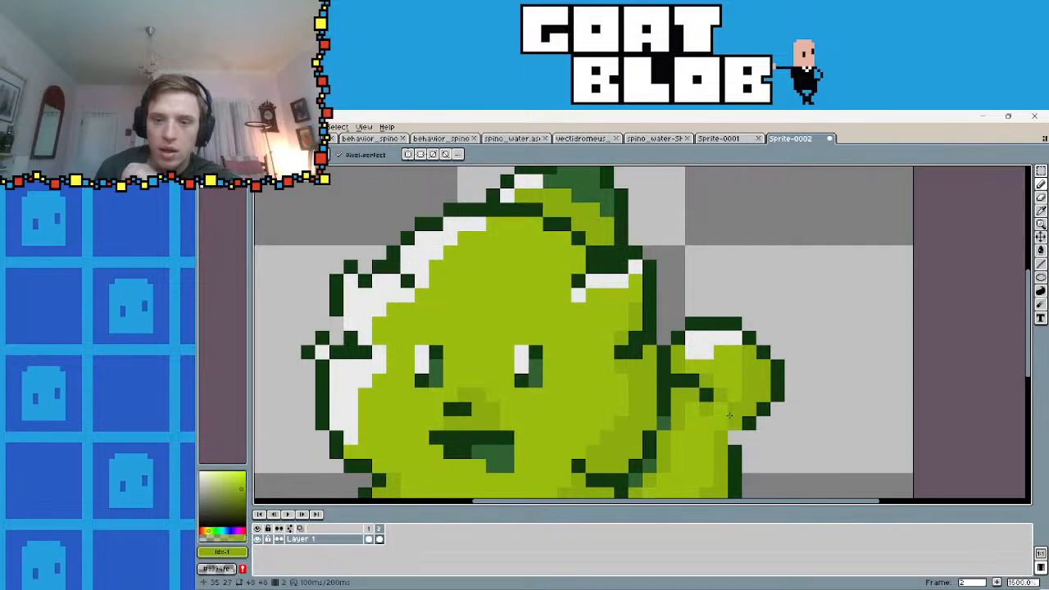
click(752, 450)
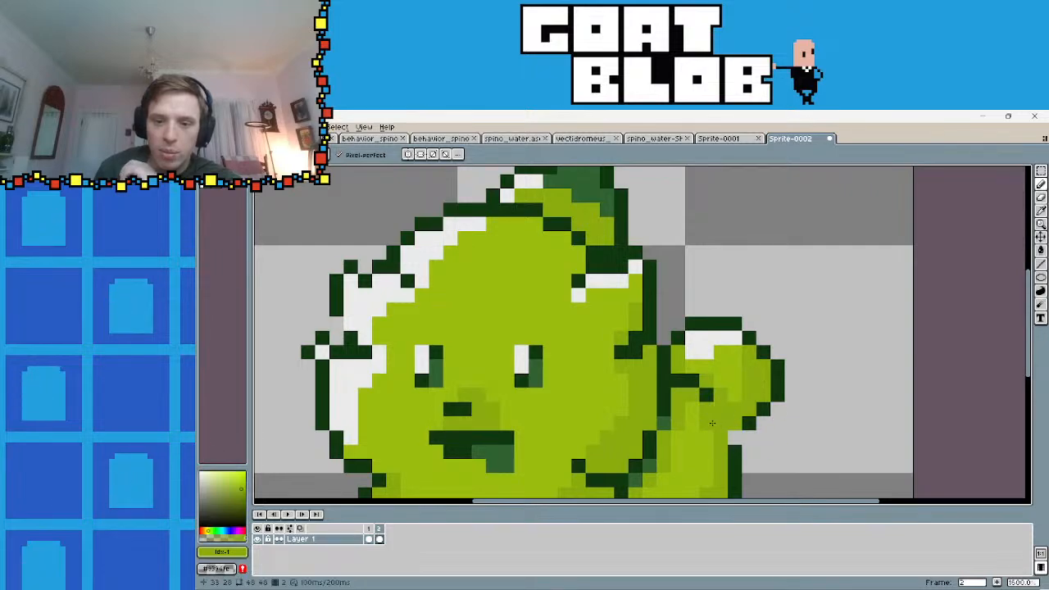
drag(712, 425, 709, 453)
drag(728, 469, 723, 399)
click(655, 454)
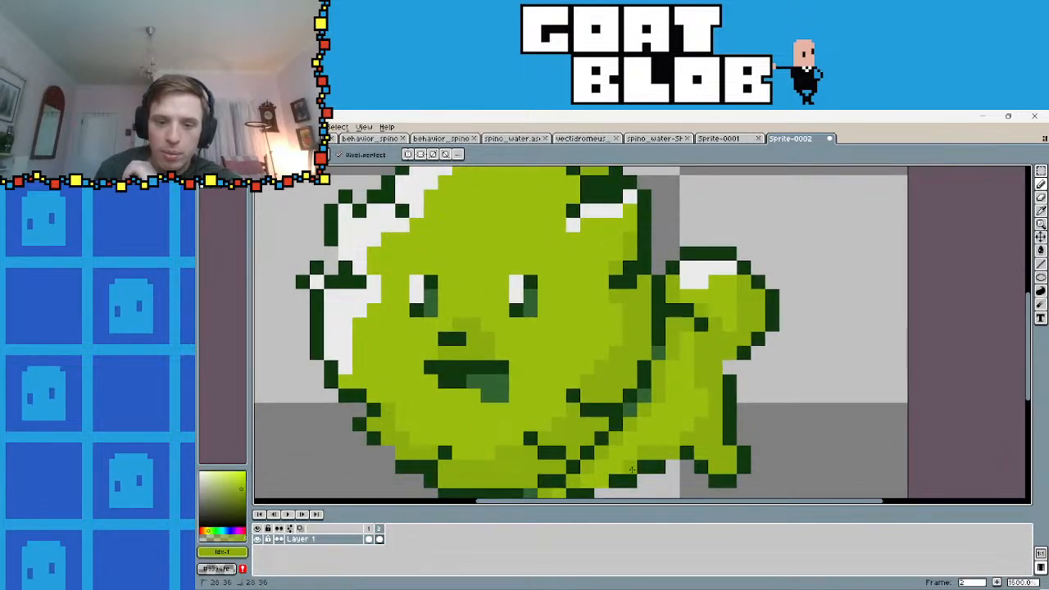
- Pick the darkest green and add a pixel of it inside the stem
scroll(632, 468, down, 7)
scroll(683, 420, up, 1)
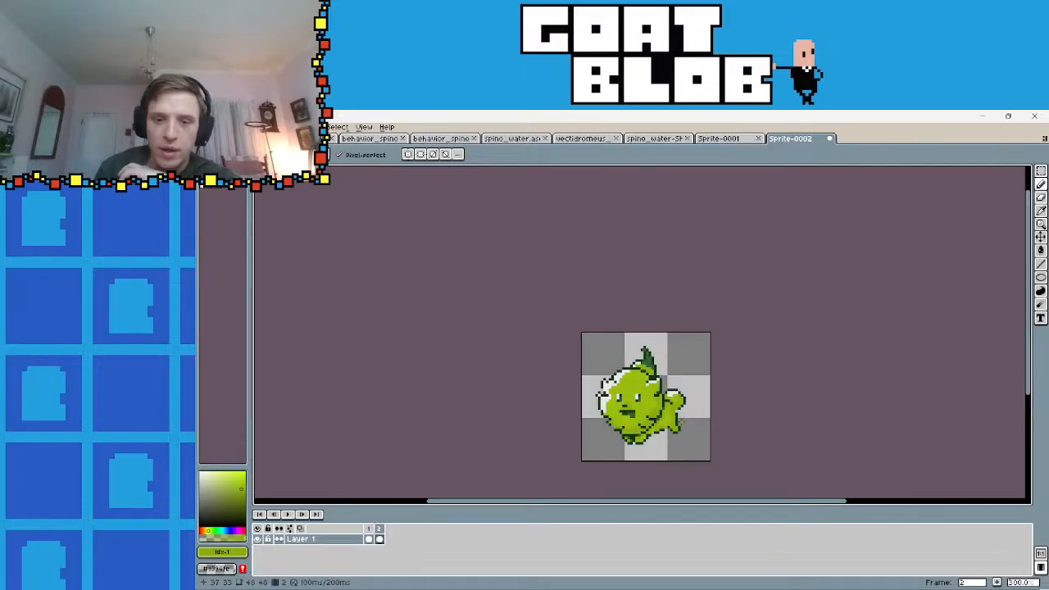
drag(681, 422, 688, 425)
scroll(730, 427, down, 1)
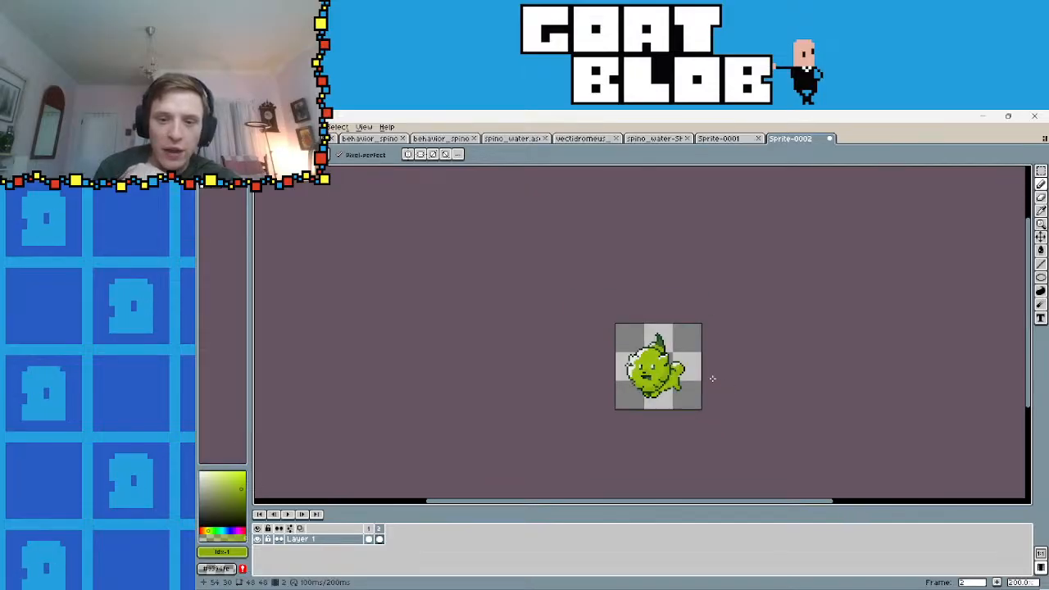
scroll(697, 406, up, 7)
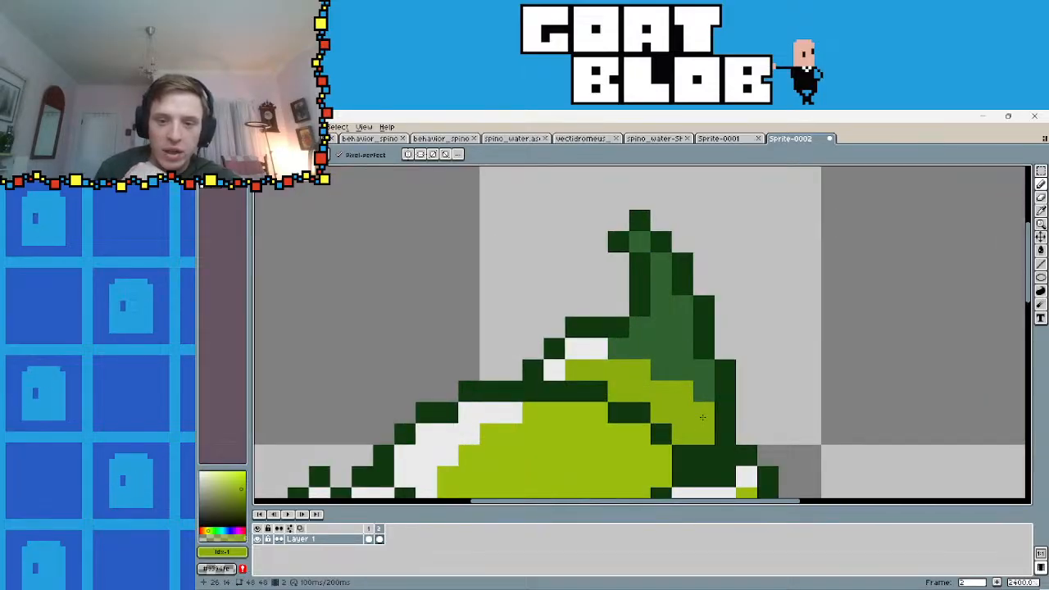
click(219, 175)
click(230, 176)
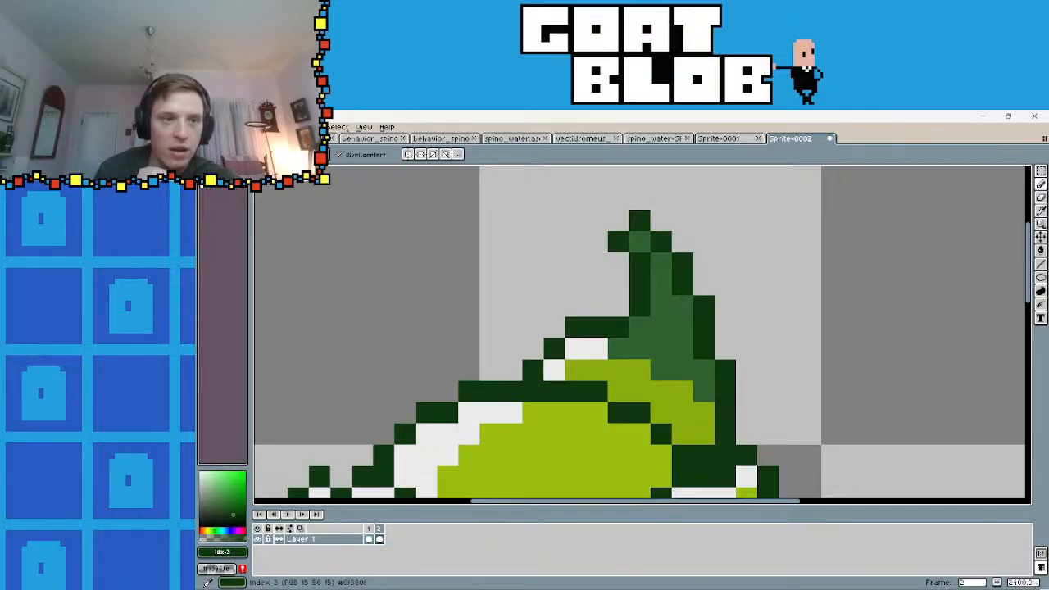
click(661, 306)
scroll(684, 366, down, 9)
scroll(683, 365, up, 3)
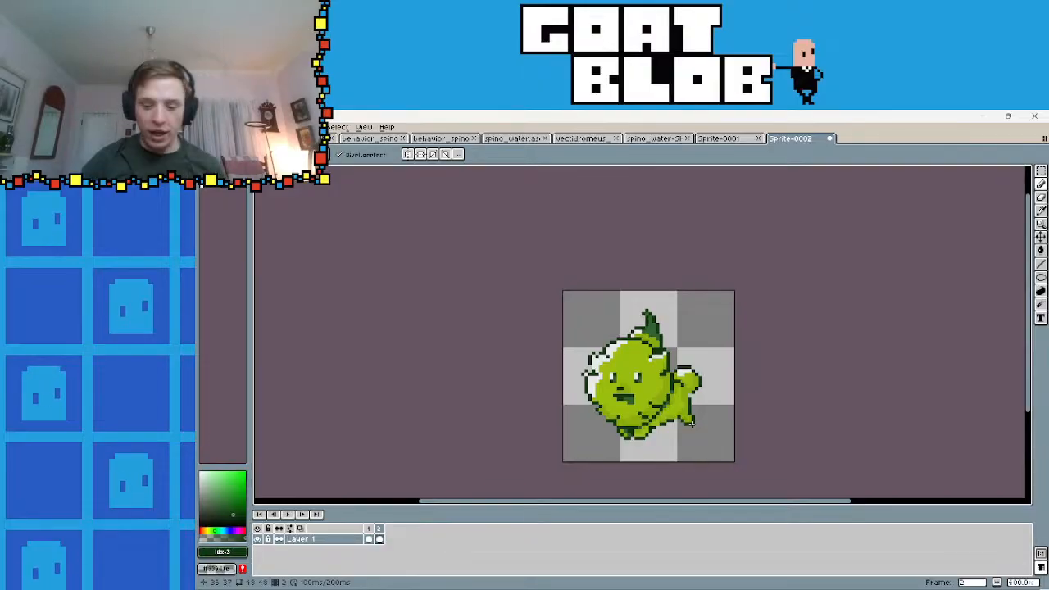
- Add a third frame and clear the copied sprite from it
key(Left)
key(Right)
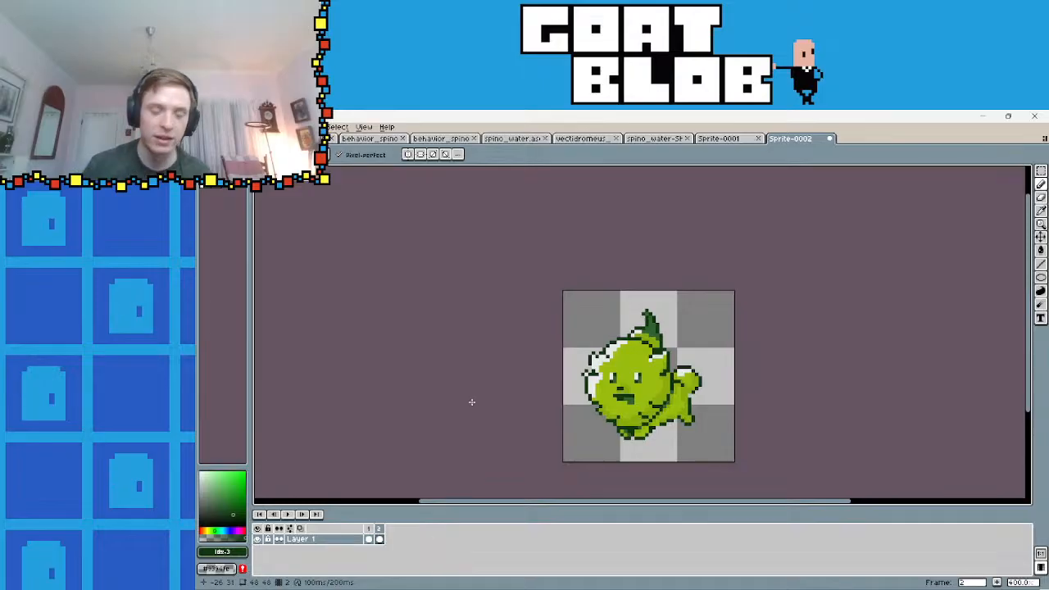
key(Return)
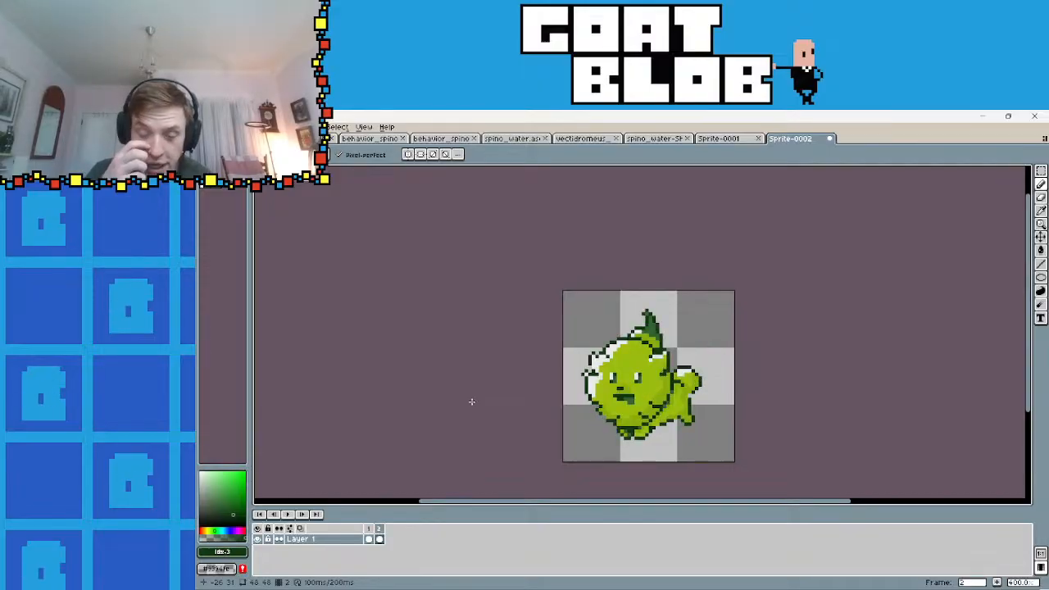
key(alt+n)
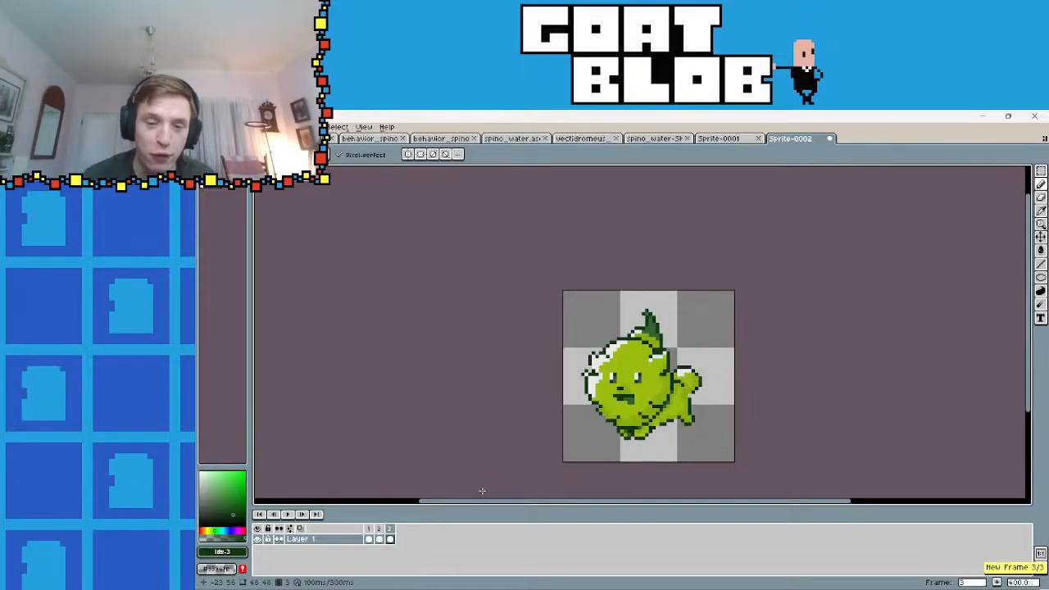
click(1041, 172)
click(977, 172)
mouse_move(742, 280)
mouse_down()
mouse_move(583, 439)
mouse_move(564, 483)
mouse_up()
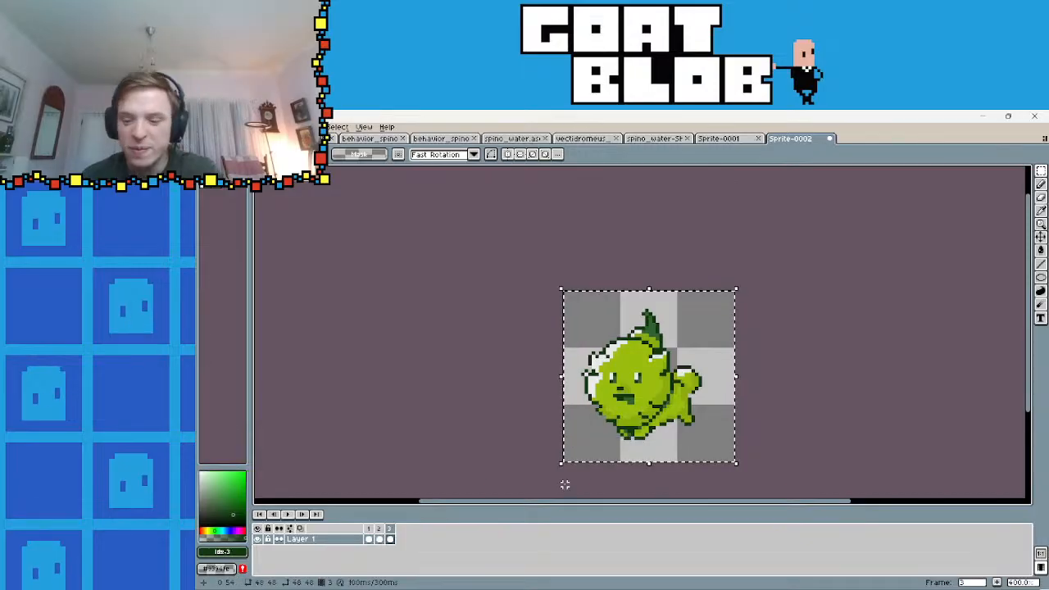
key(Delete)
- Step through the frames to review the lizard sprite and the round sprite
key(Left)
key(Left)
key(Left)
key(Left)
key(Left)
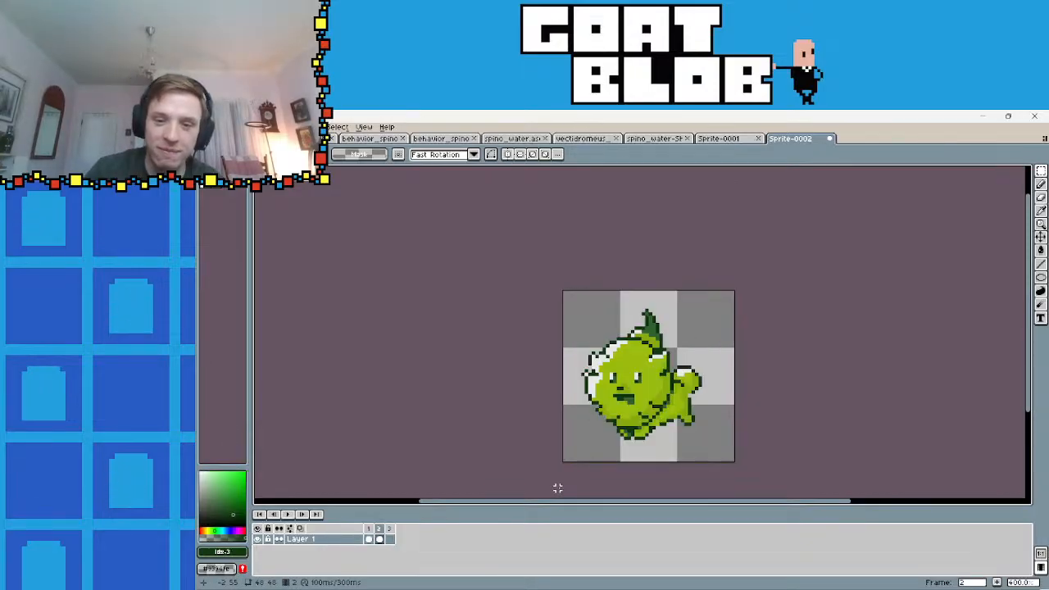
key(Right)
key(Left)
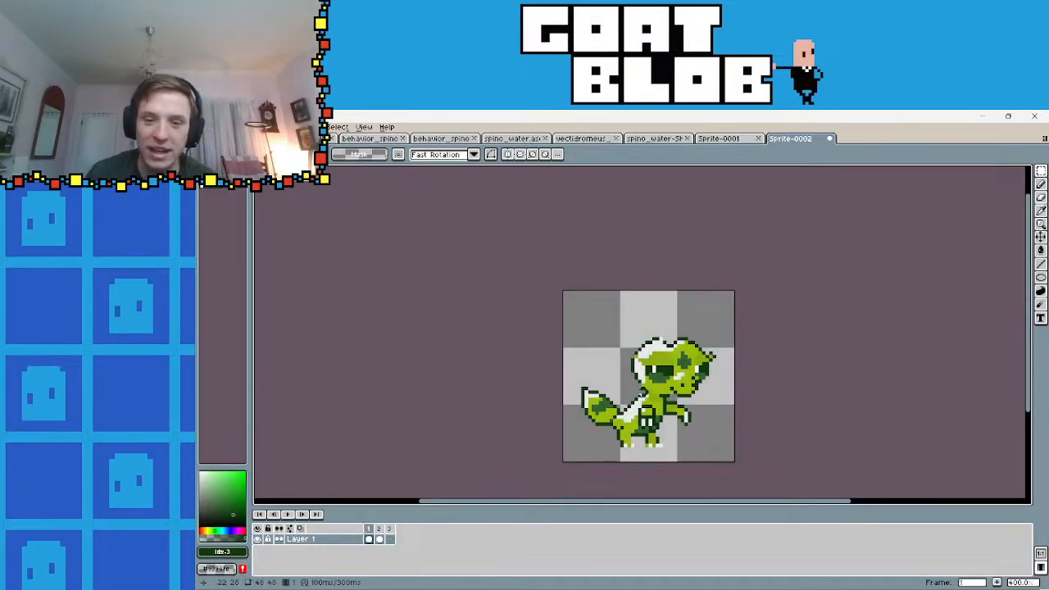
scroll(664, 389, up, 1)
- Switch to the browser and show the gen 10 starters image with Browt, Pombon and Gecqua as reference
click(853, 577)
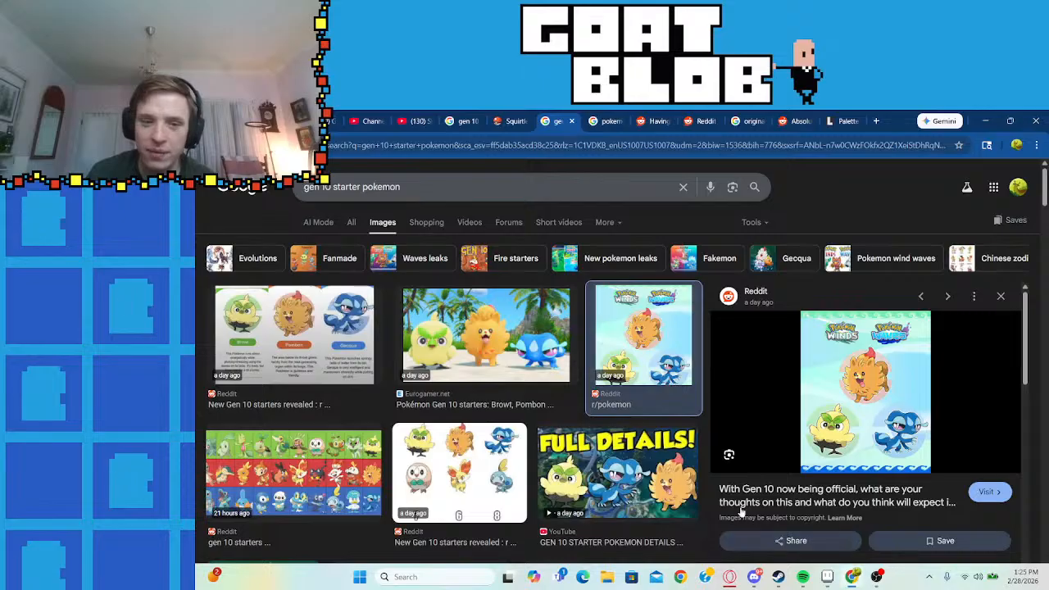
key(Left)
key(Left)
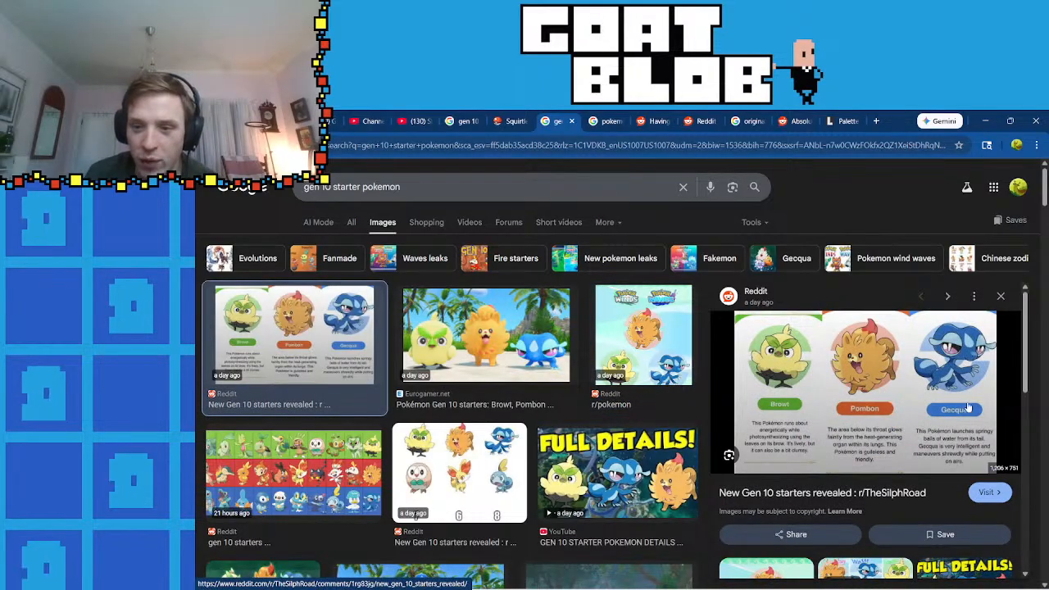
mouse_move(830, 588)
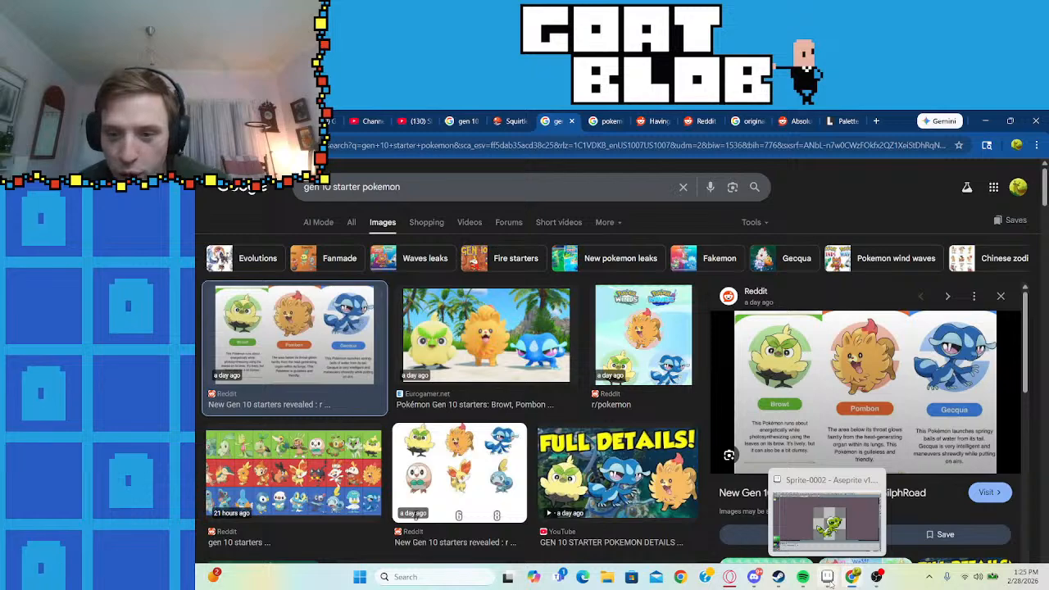
- Return to Aseprite and draw a filled light green circle about 15 pixels wide near the middle of the empty third frame
click(829, 578)
drag(307, 229, 264, 200)
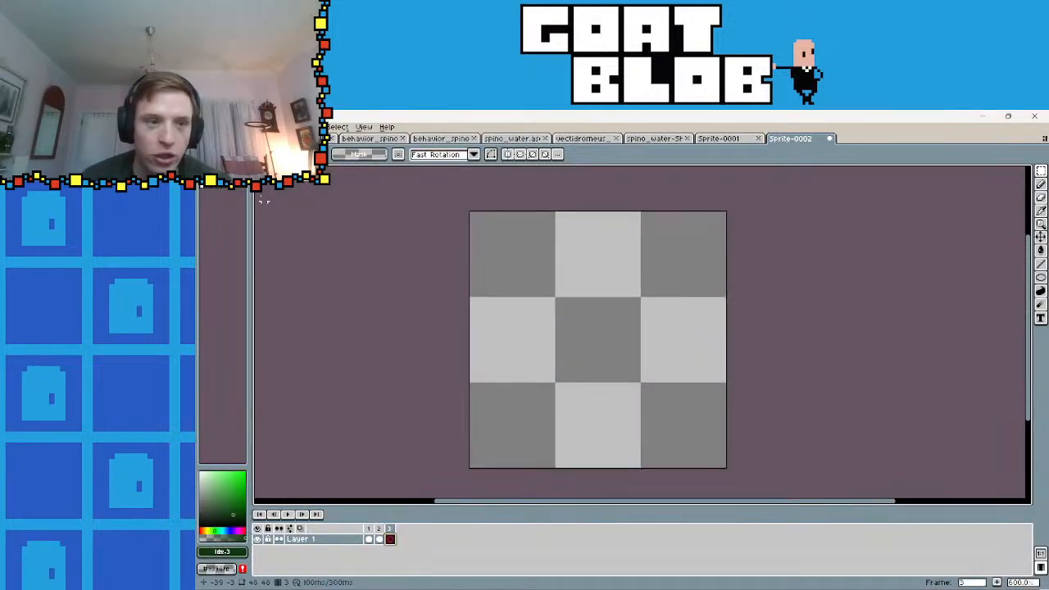
click(204, 179)
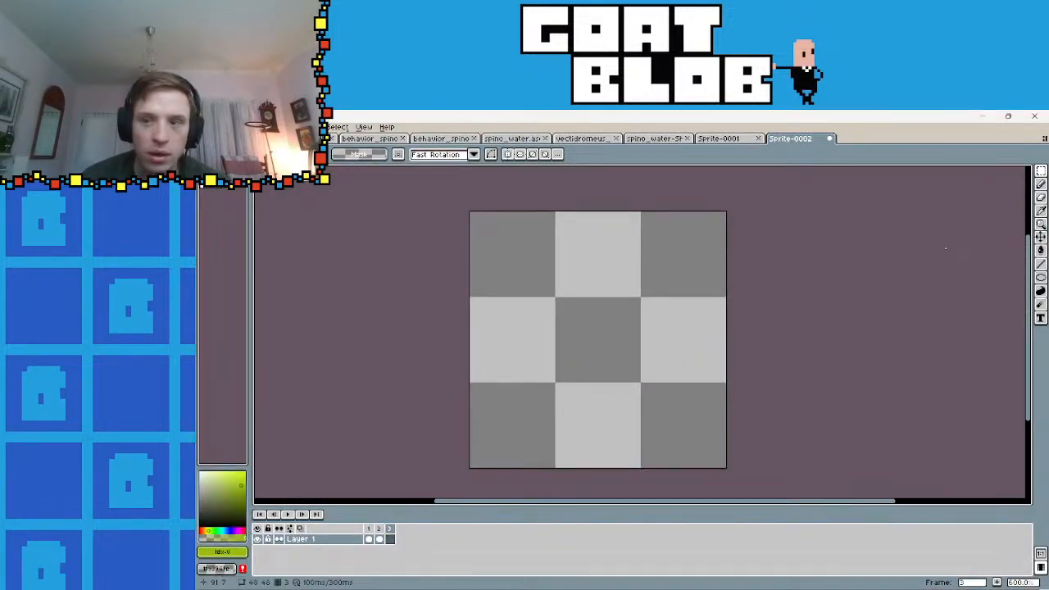
click(1040, 277)
scroll(584, 315, up, 2)
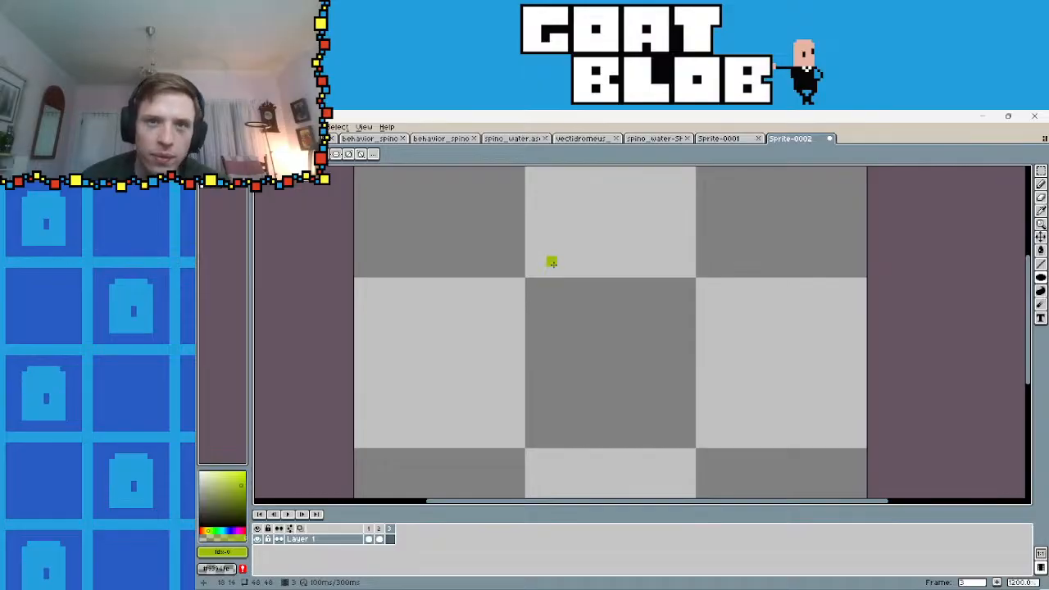
drag(551, 261, 702, 409)
scroll(737, 371, down, 4)
drag(737, 370, 704, 352)
scroll(651, 359, up, 5)
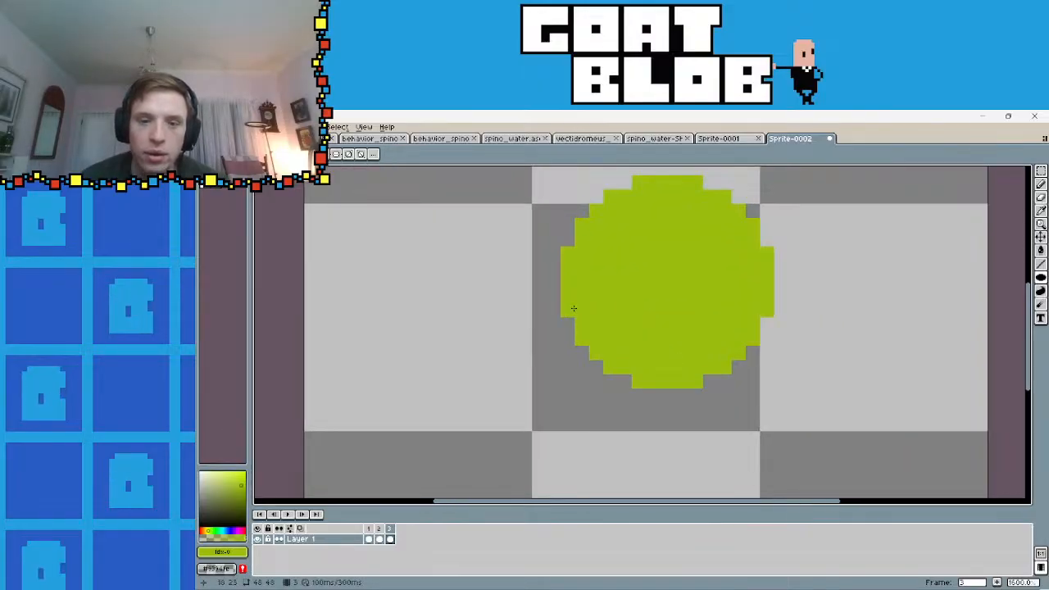
- Try a second filled circle overlapping the first from below as the body, check the reference, and undo the circle
drag(574, 308, 771, 489)
scroll(732, 369, down, 5)
scroll(724, 359, up, 3)
click(1040, 171)
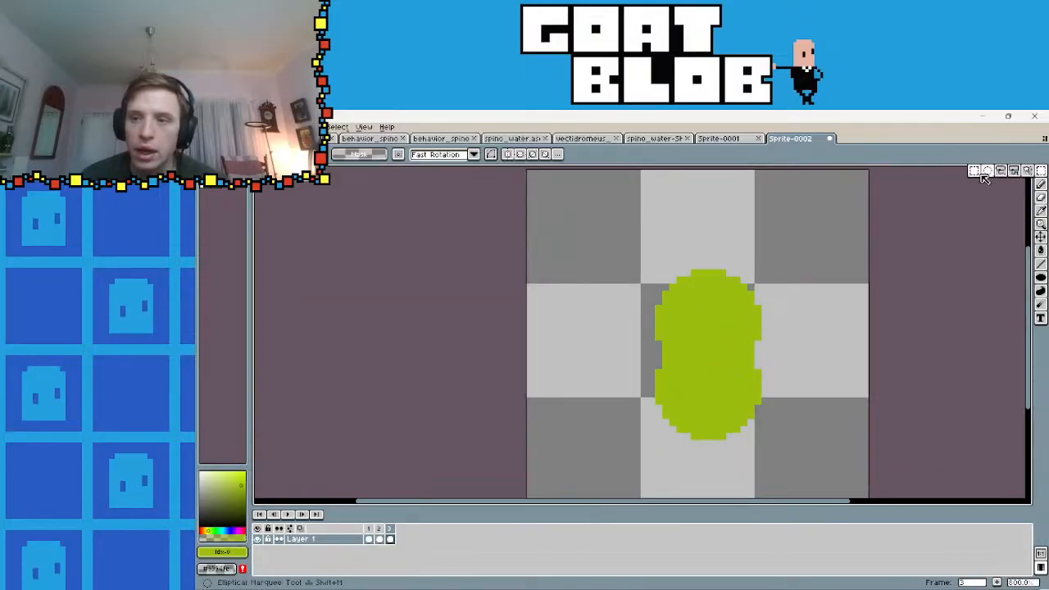
click(852, 577)
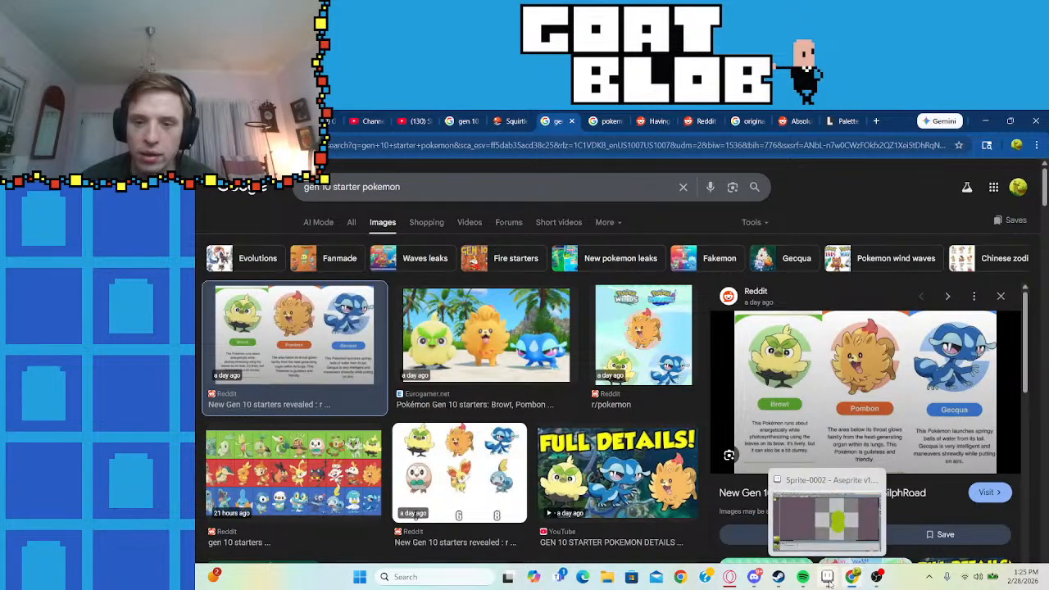
click(827, 578)
key(ctrl+z)
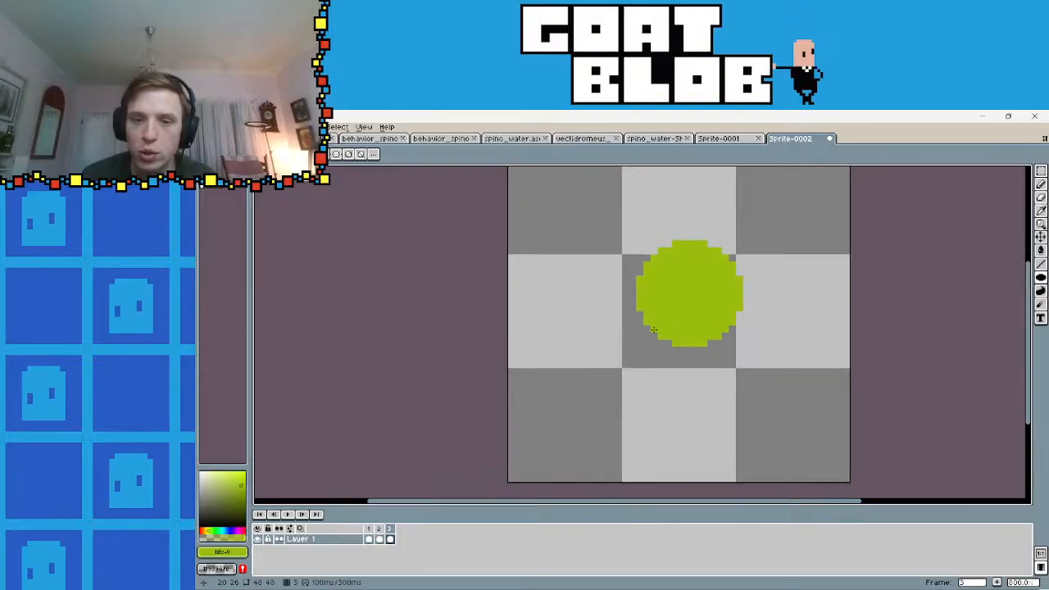
- Try a wider filled ellipse below the head circle as the body, undo it, and check the reference image
scroll(653, 330, up, 2)
drag(607, 310, 852, 459)
scroll(819, 375, down, 3)
scroll(855, 344, up, 3)
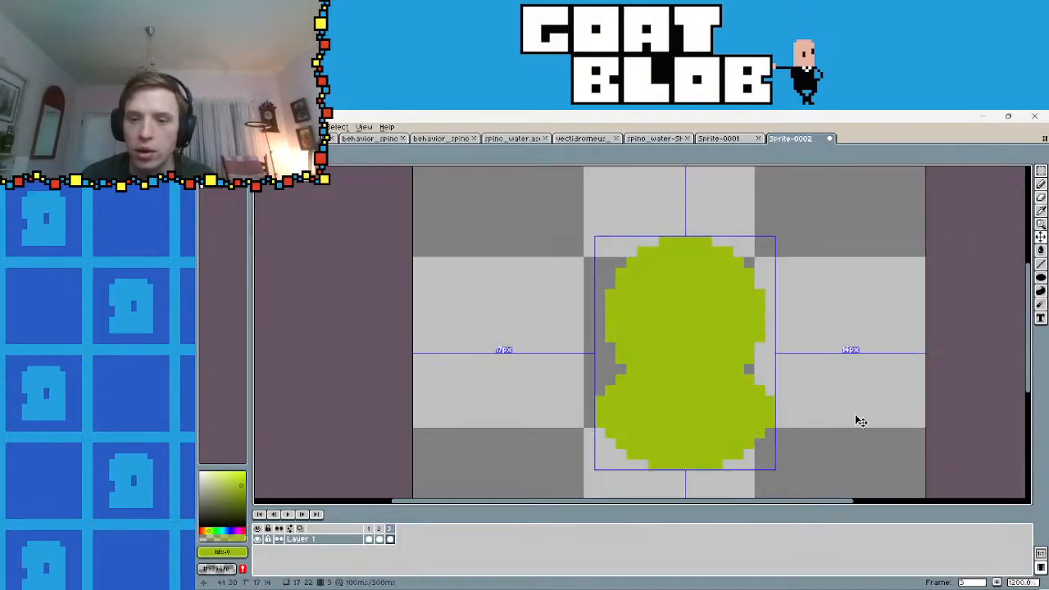
key(ctrl+z)
click(852, 577)
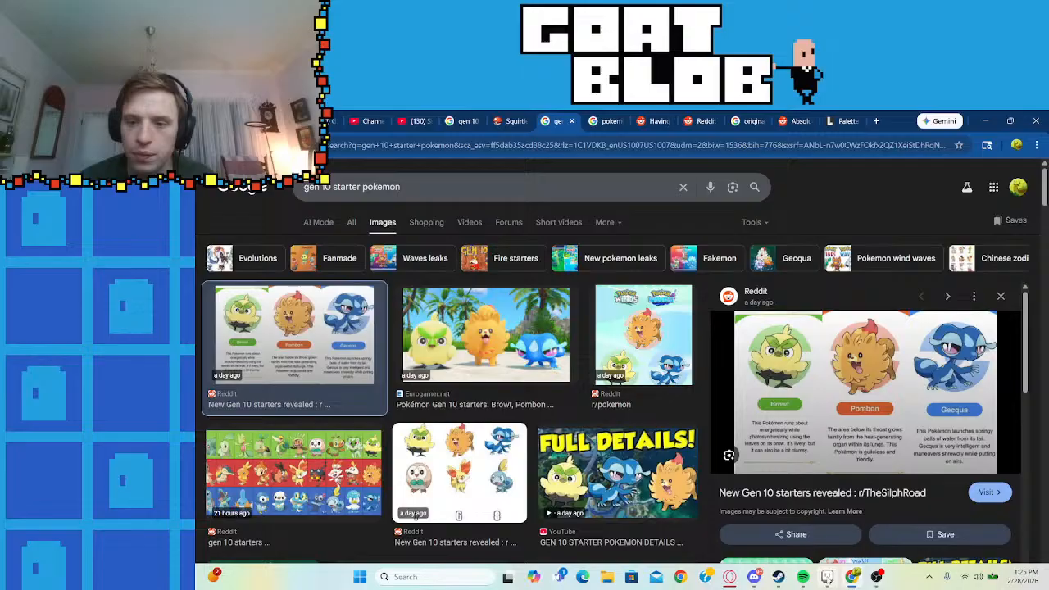
click(827, 577)
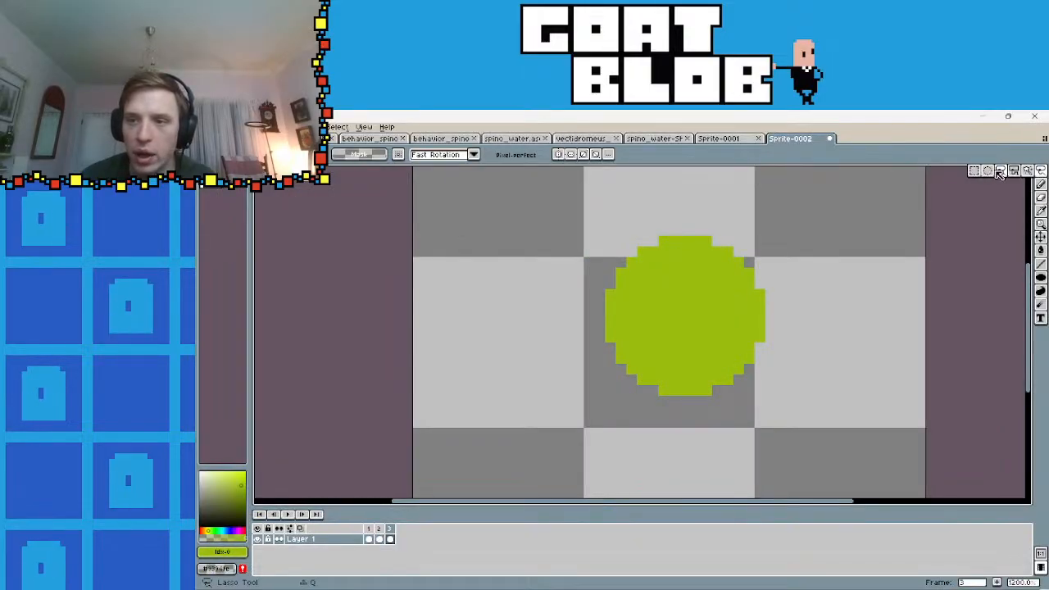
click(974, 172)
drag(835, 334, 851, 301)
click(1040, 171)
click(975, 171)
click(1041, 197)
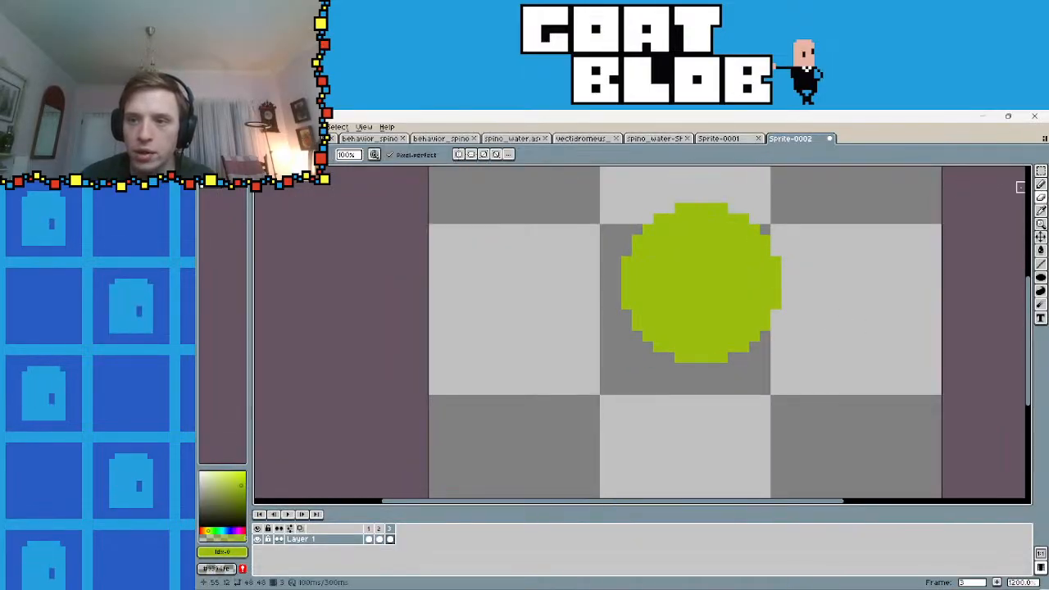
- Draw a light green freehand outline of a wide, rounded body about 19 pixels across below the head circle
click(1040, 184)
drag(762, 358, 812, 333)
scroll(812, 333, up, 2)
mouse_move(834, 375)
mouse_down()
mouse_move(841, 297)
mouse_move(758, 230)
mouse_up()
mouse_move(517, 362)
mouse_down()
mouse_move(607, 405)
mouse_move(754, 410)
mouse_move(833, 379)
mouse_move(856, 340)
mouse_up()
scroll(856, 340, down, 4)
scroll(1003, 273, up, 3)
key(ctrl+z)
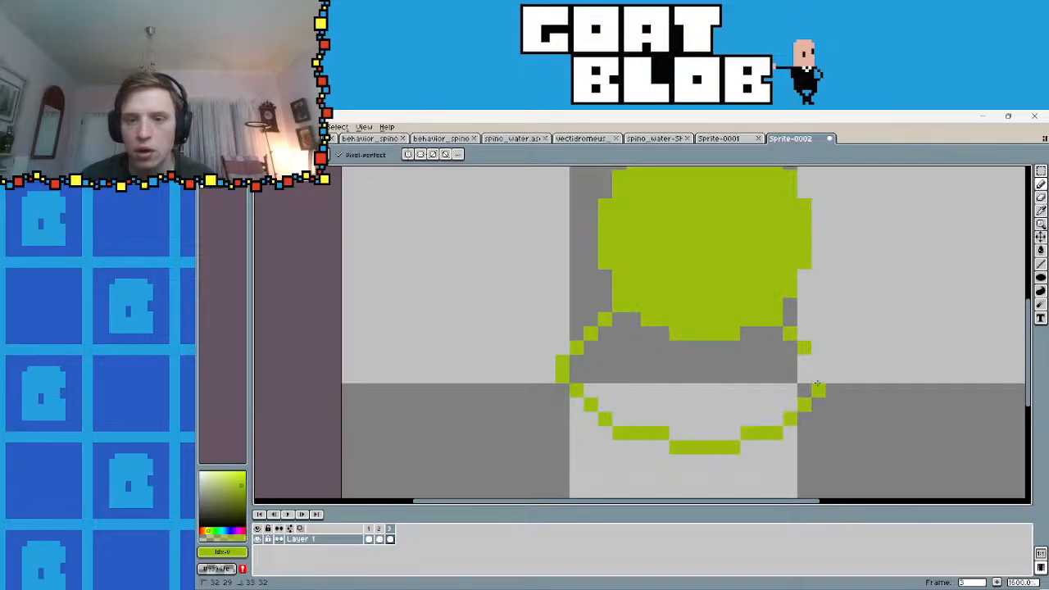
- Fill the body outline with the same light green
click(1041, 250)
click(766, 369)
scroll(858, 343, down, 3)
drag(857, 343, 794, 367)
scroll(793, 370, up, 3)
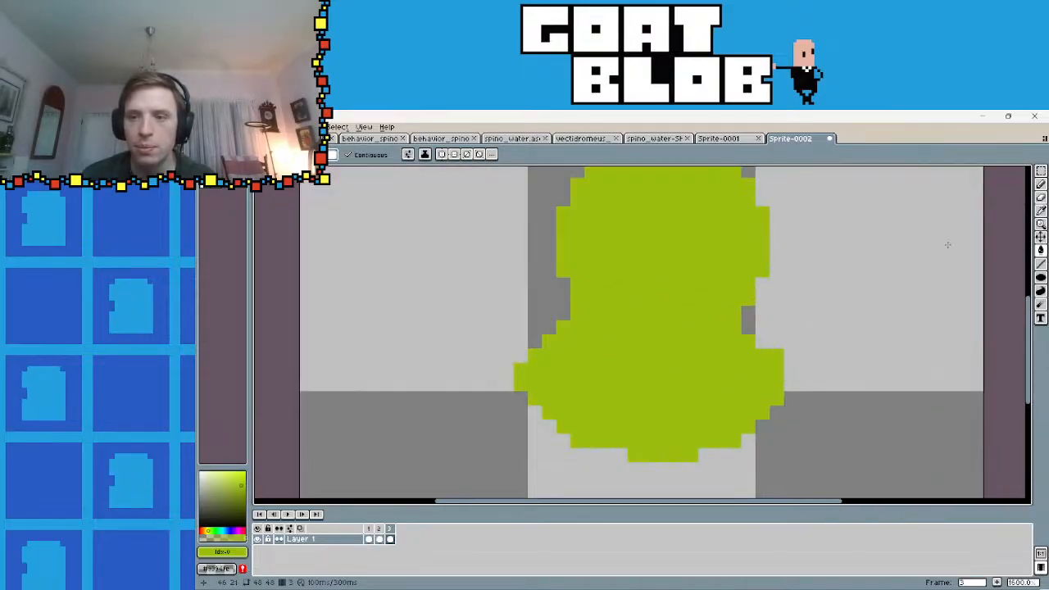
- Round out the body's lower-left edge with extra light green pixels along the bottom row
click(1040, 200)
scroll(819, 328, down, 4)
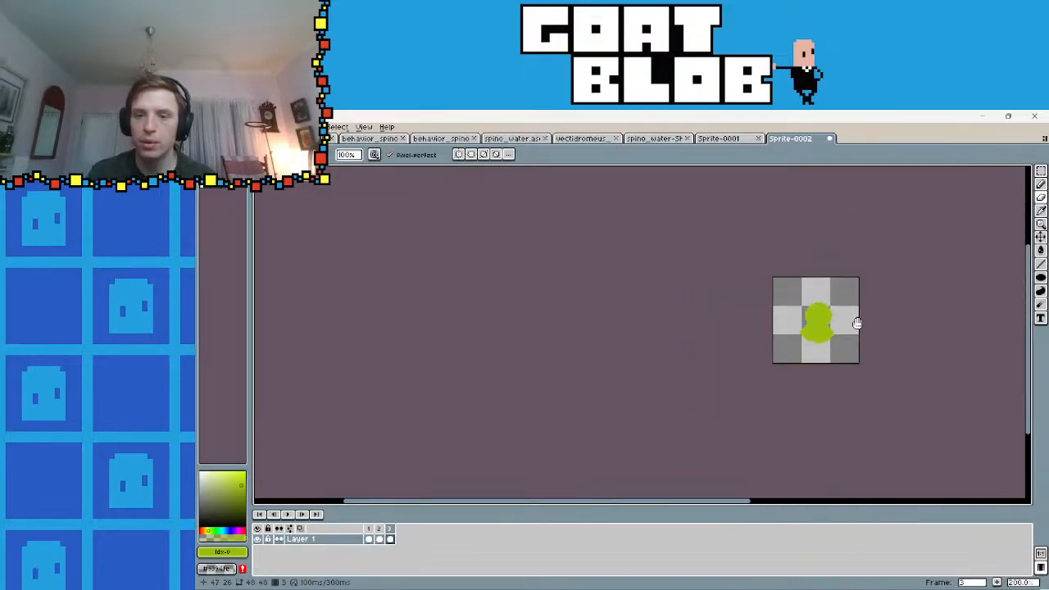
scroll(857, 320, up, 2)
click(1039, 186)
scroll(754, 360, up, 2)
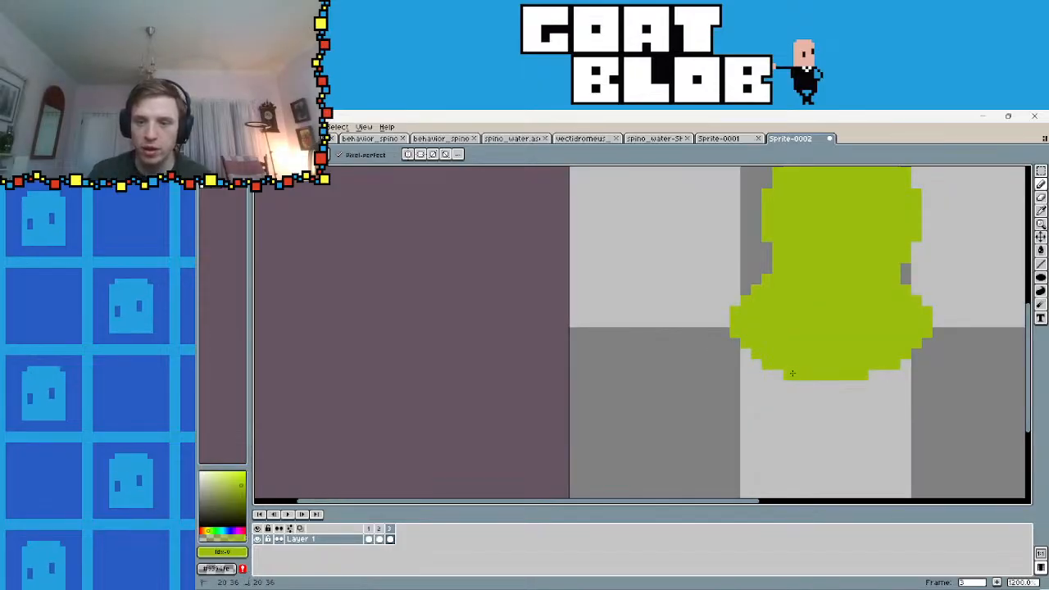
scroll(838, 349, down, 3)
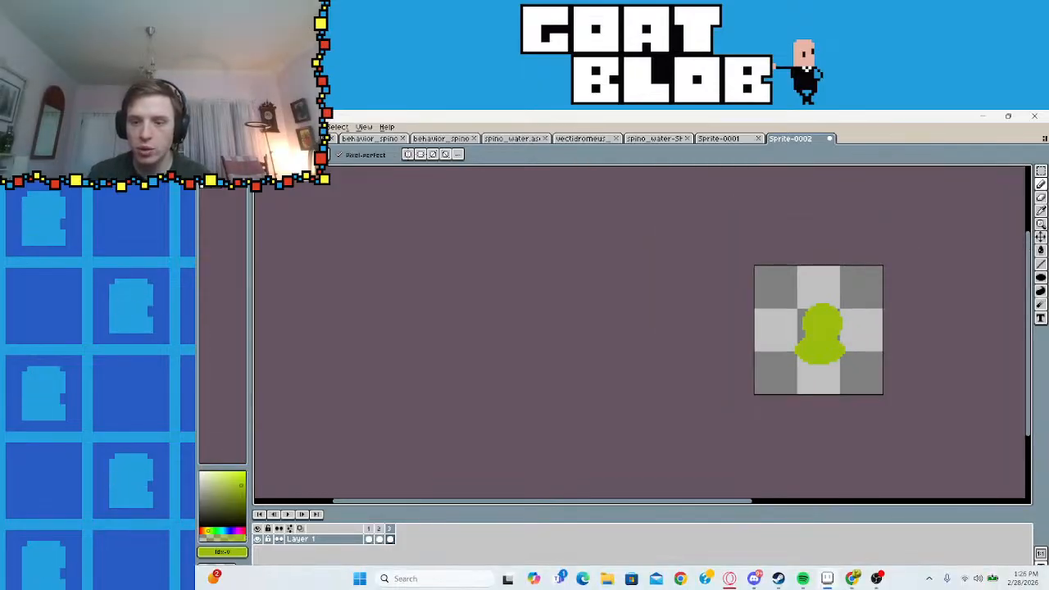
- Check the reference image and paint a slightly darker green rounded base across the bottom of the body, extending it about two pixels lower
click(852, 575)
click(828, 576)
scroll(692, 312, up, 4)
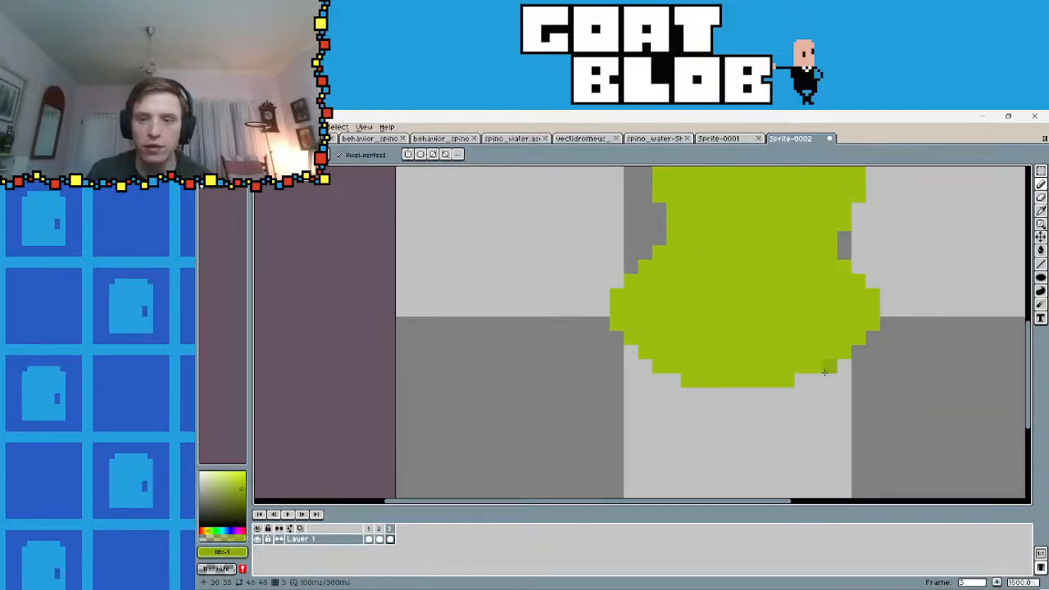
scroll(825, 377, up, 1)
mouse_move(786, 351)
mouse_down()
mouse_move(683, 330)
mouse_move(582, 330)
mouse_up()
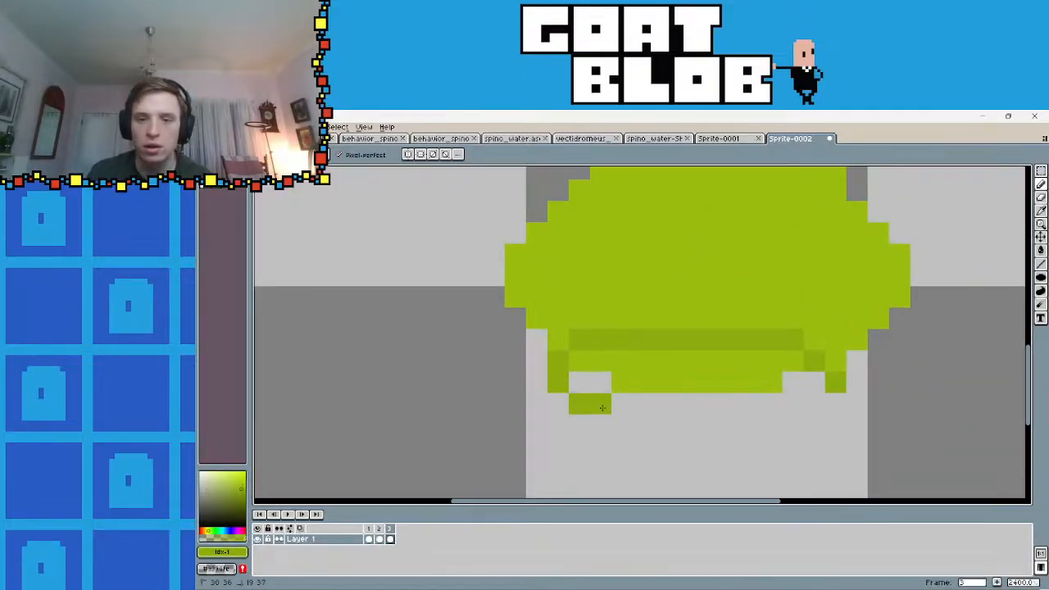
mouse_move(601, 407)
mouse_down()
mouse_move(723, 418)
mouse_move(817, 385)
mouse_move(583, 379)
mouse_move(583, 365)
mouse_move(768, 370)
mouse_move(676, 400)
mouse_up()
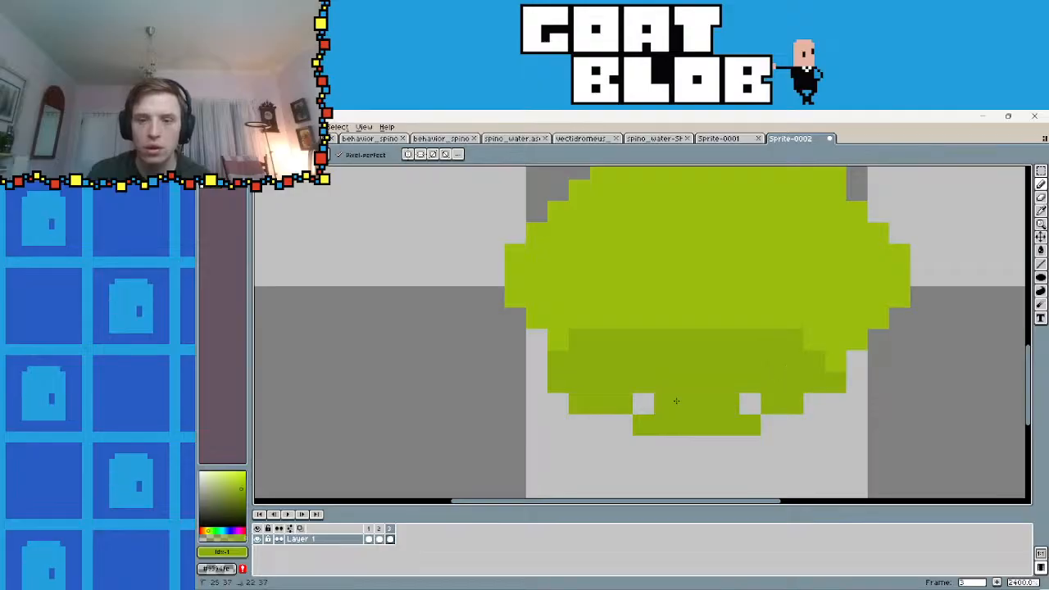
click(750, 403)
scroll(766, 402, down, 4)
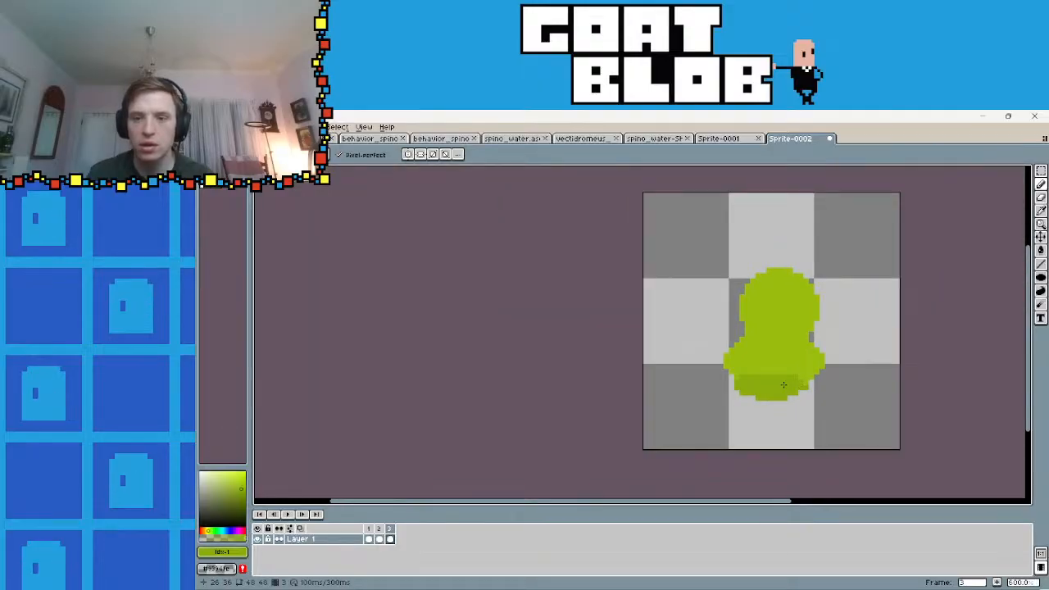
- Clean up the darker green base by straightening its upper edge and widening its left side by one pixel
scroll(783, 384, up, 4)
drag(614, 376, 845, 377)
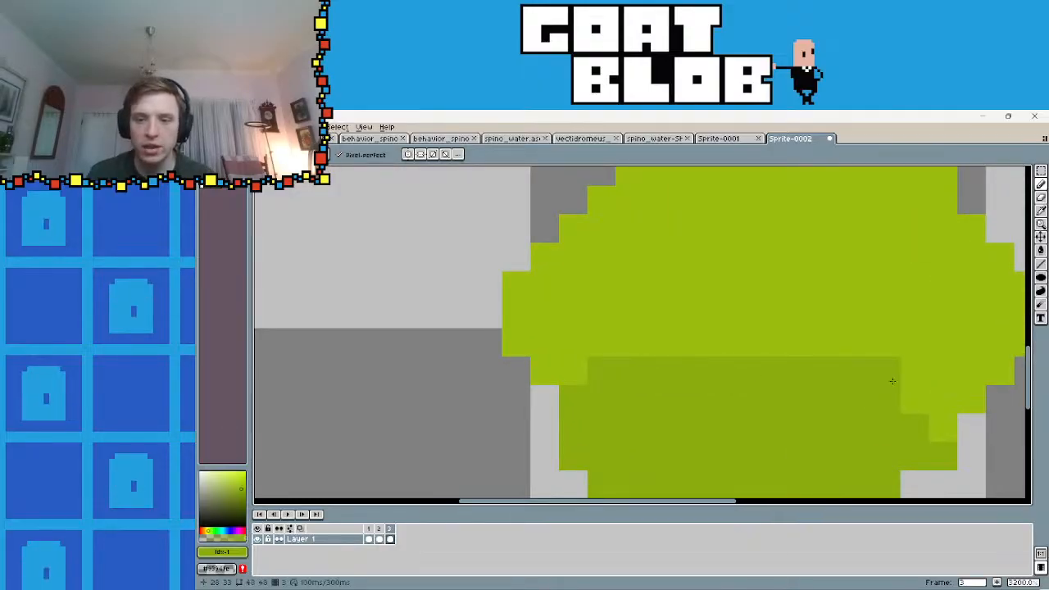
scroll(780, 381, down, 2)
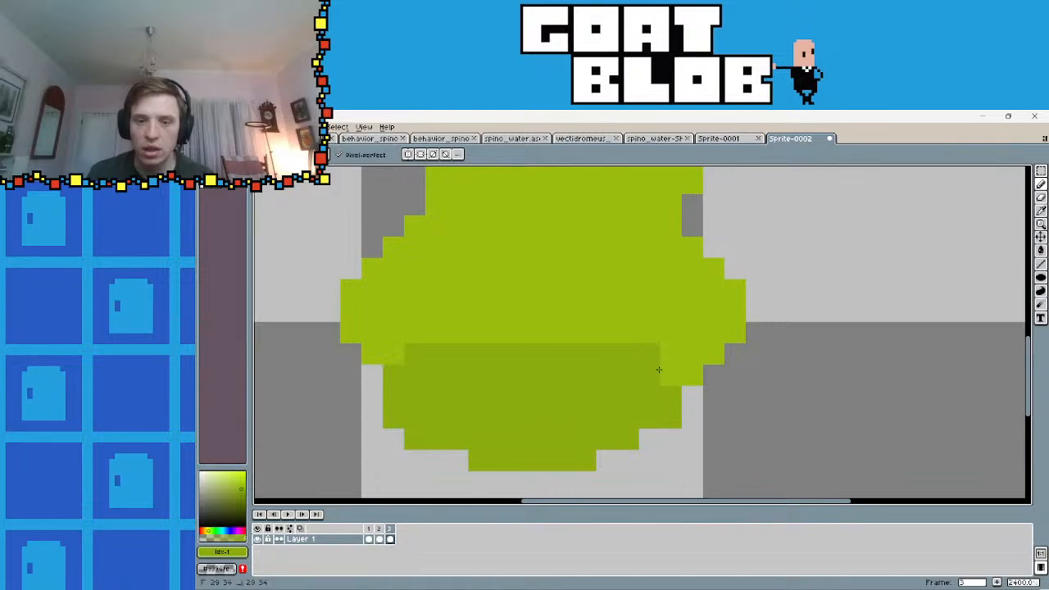
scroll(658, 370, down, 3)
scroll(549, 402, down, 1)
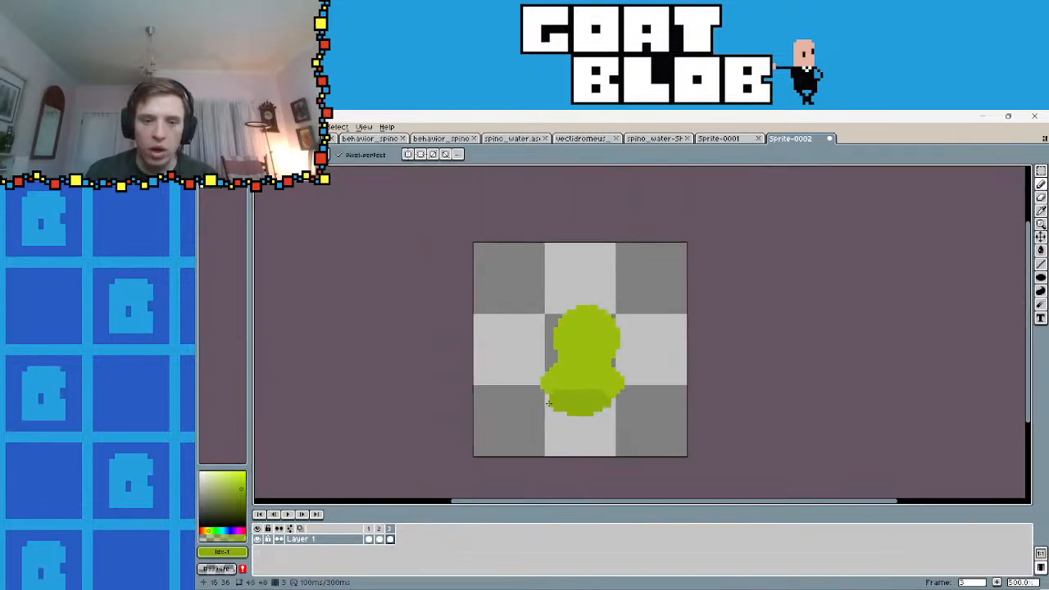
scroll(548, 402, up, 4)
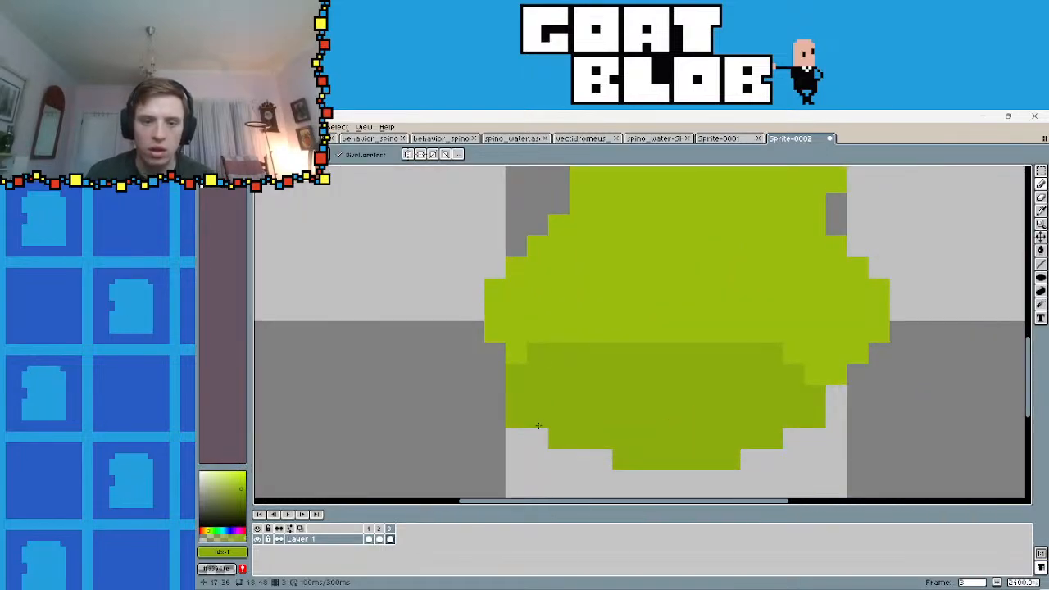
scroll(586, 456, down, 4)
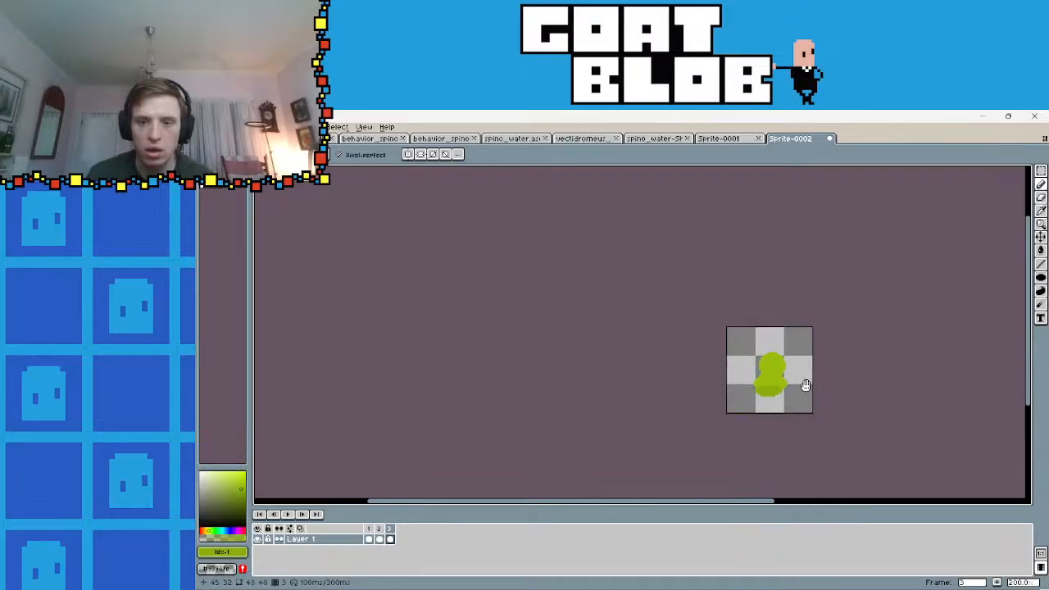
scroll(748, 379, up, 2)
- Recheck the reference image, then select the head and move it 3 pixels down and 1 pixel left onto the body
mouse_move(810, 581)
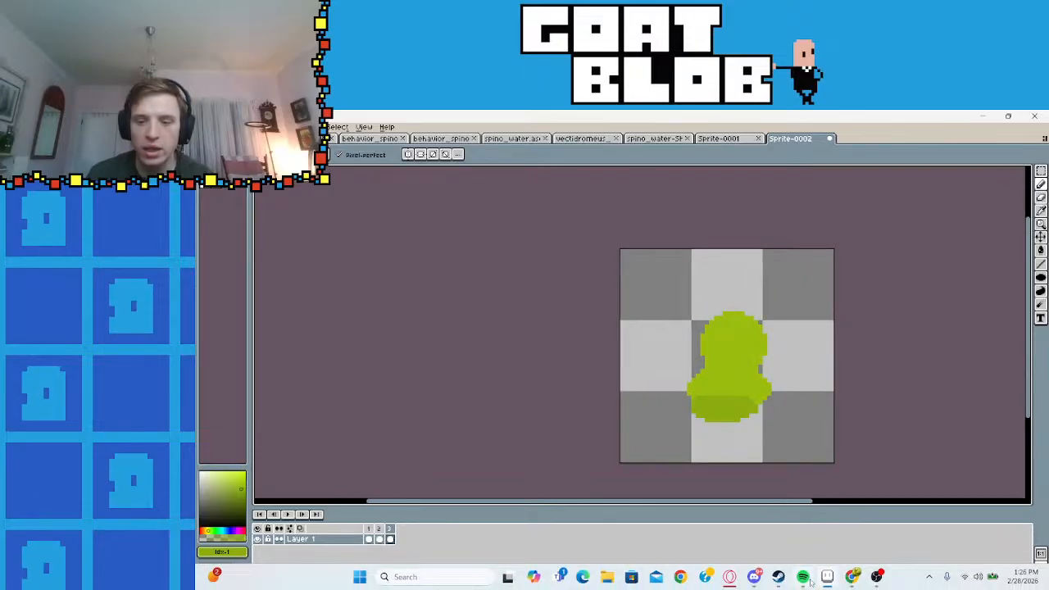
click(854, 578)
click(828, 578)
scroll(737, 331, up, 3)
click(1039, 172)
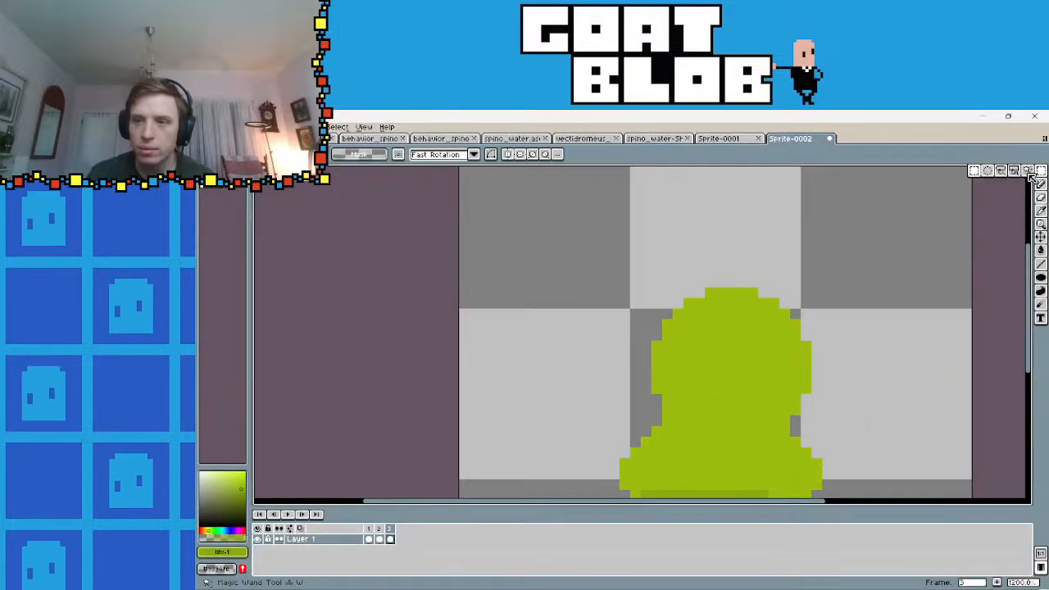
scroll(792, 262, down, 1)
drag(838, 199, 622, 383)
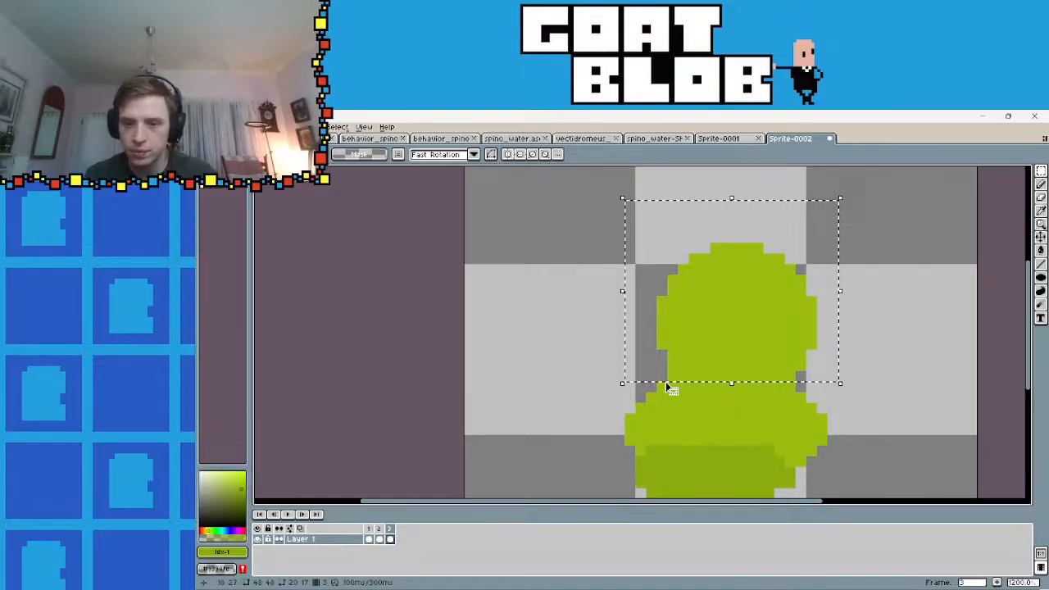
key(Down)
key(Left)
key(Down)
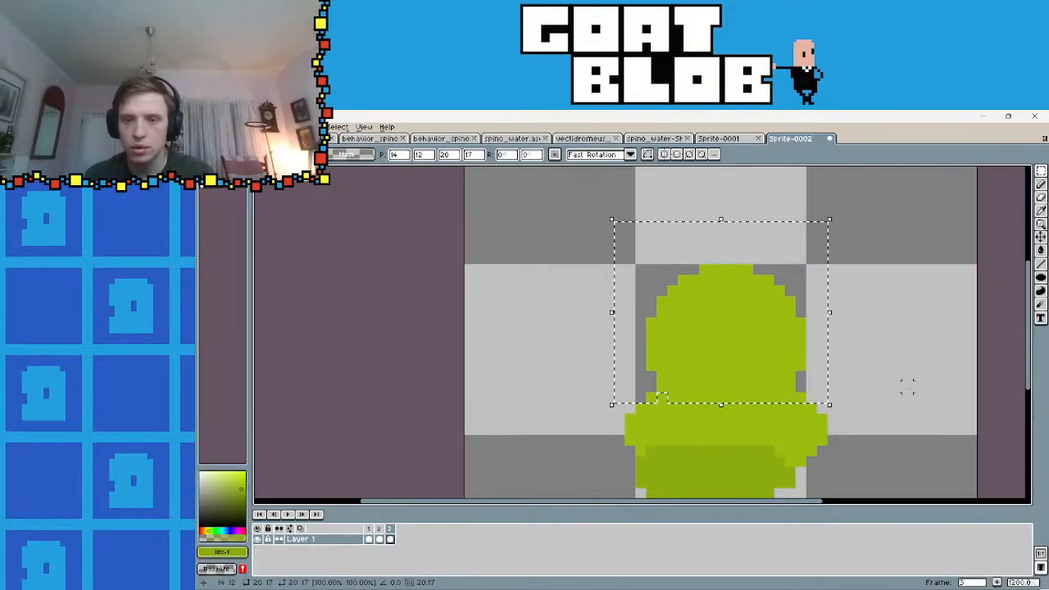
key(Down)
scroll(908, 383, down, 3)
key(ctrl+d)
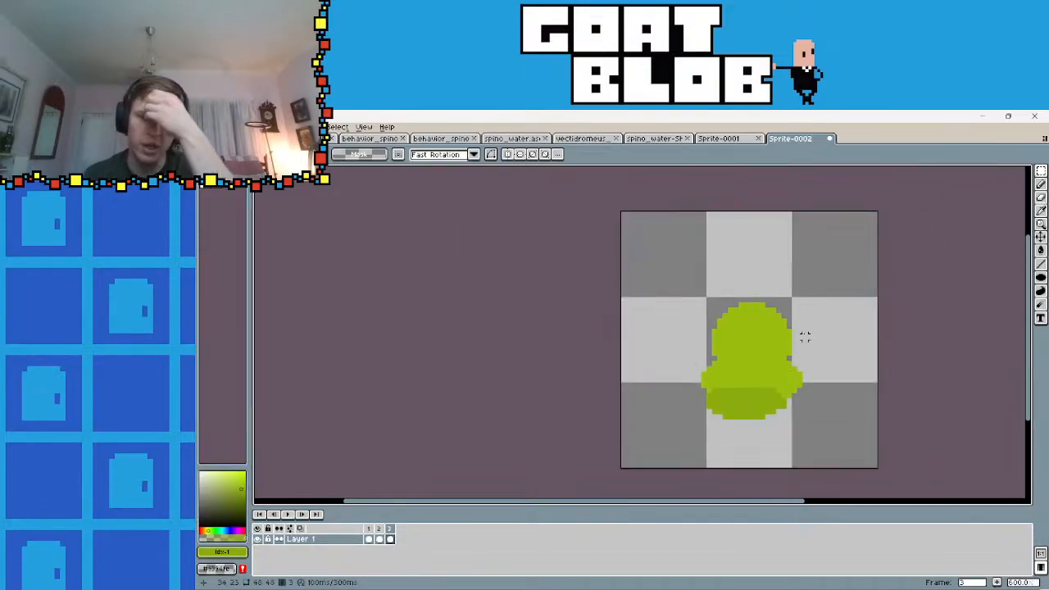
- Select the whole figure and move it about 3 pixels up and 1 pixel right on the canvas
drag(822, 294, 666, 452)
mouse_move(760, 393)
mouse_down()
mouse_move(766, 368)
mouse_move(767, 378)
mouse_up()
click(869, 368)
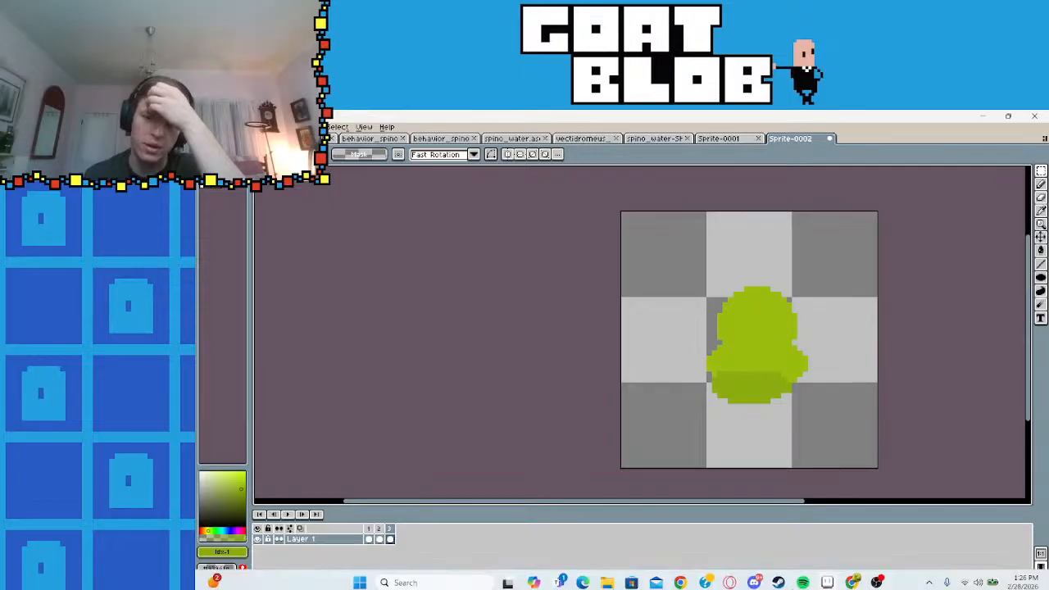
- Compare with the reference image and draw a light green pointed wing about 6 pixels long on the body's right side
click(853, 583)
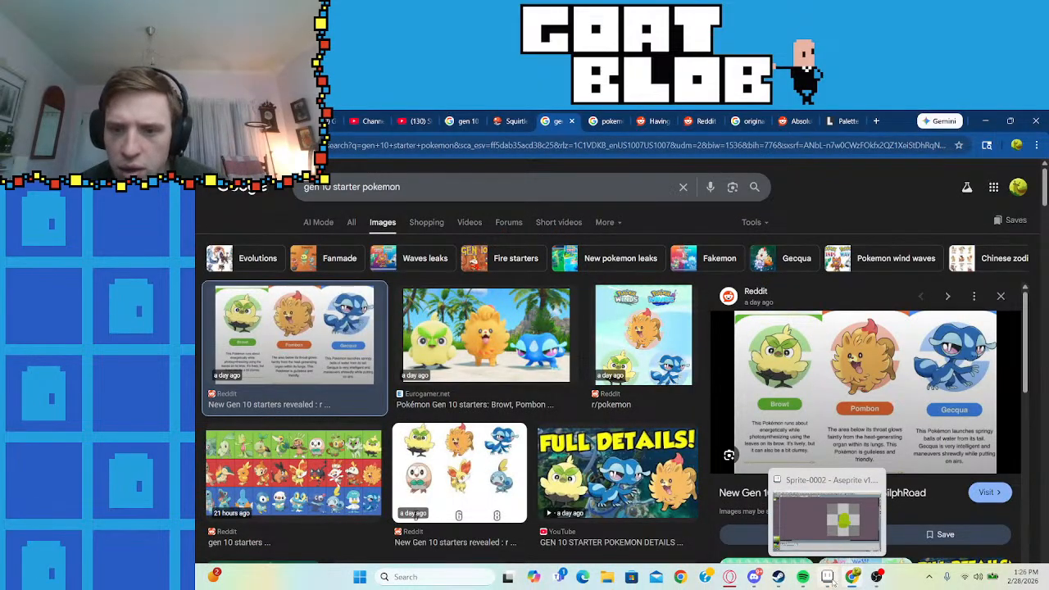
click(829, 579)
scroll(786, 328, up, 1)
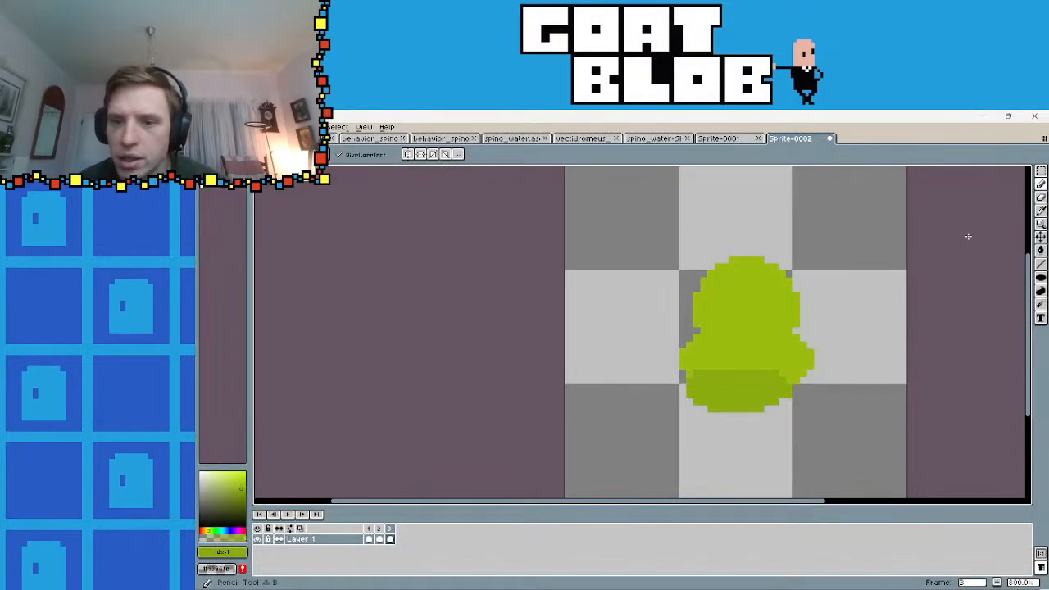
click(853, 582)
click(829, 578)
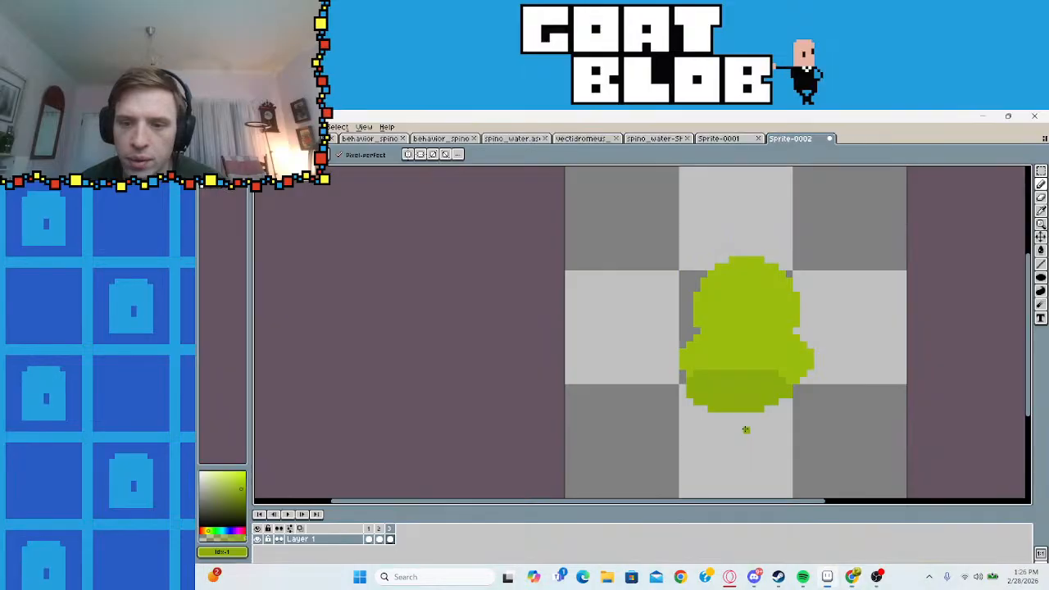
scroll(745, 429, up, 3)
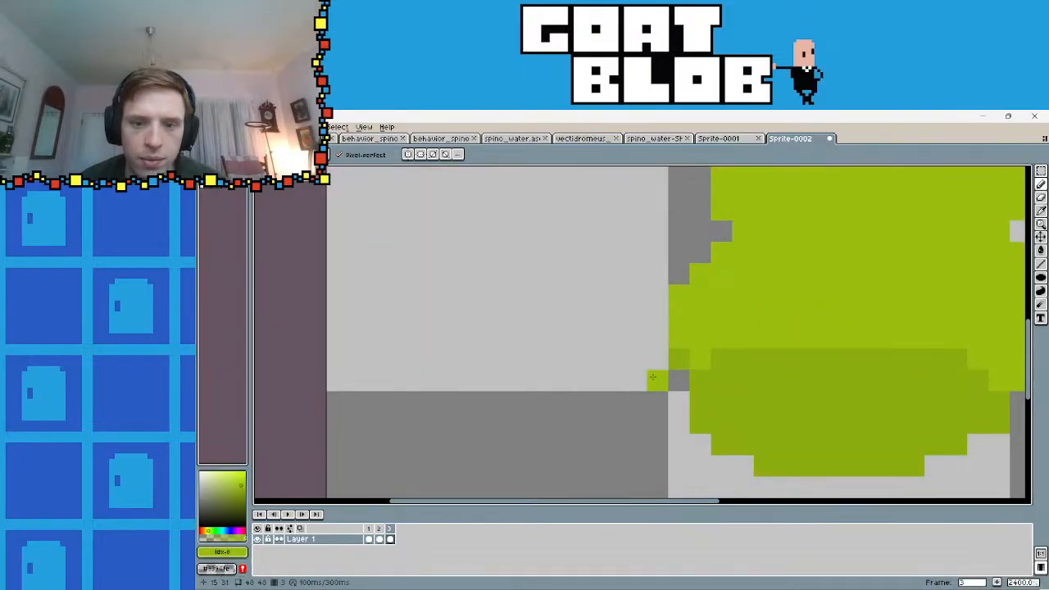
scroll(848, 380, down, 3)
scroll(787, 394, up, 3)
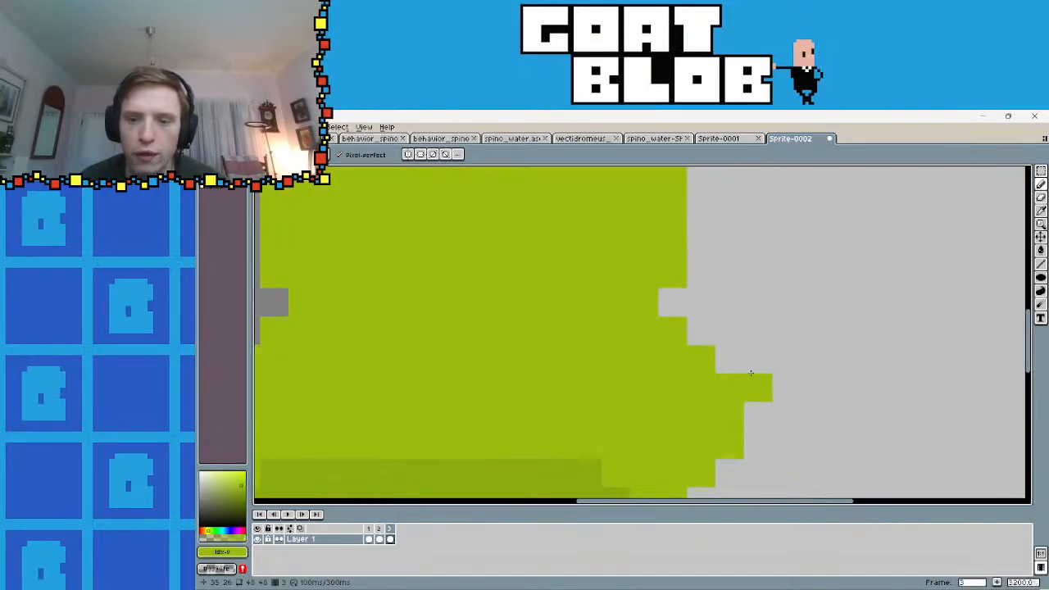
mouse_move(718, 351)
mouse_down()
mouse_move(830, 375)
mouse_move(815, 428)
mouse_up()
drag(784, 387, 752, 387)
scroll(612, 382, down, 2)
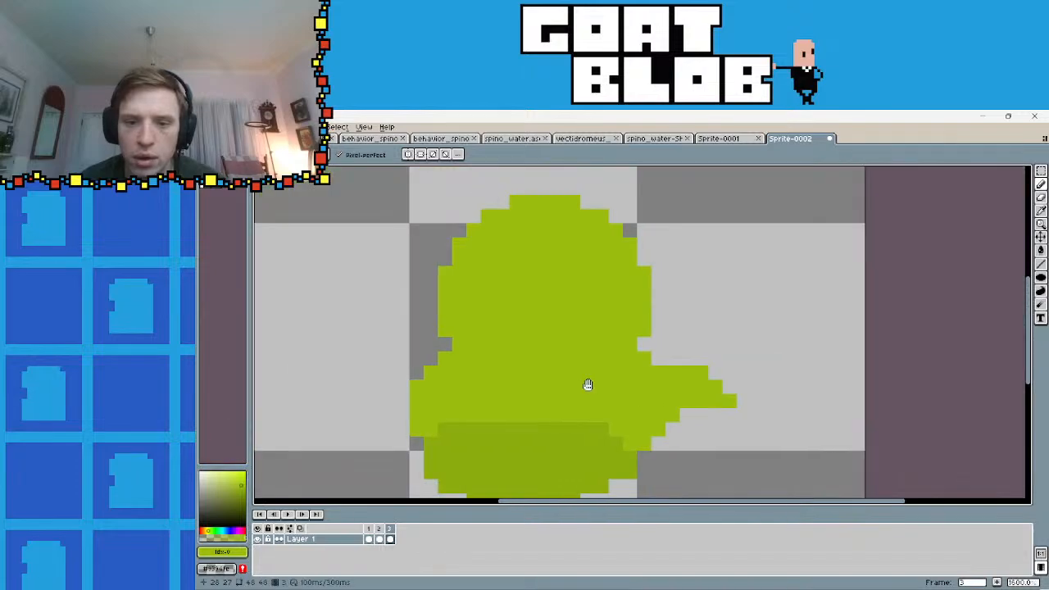
- Draw a short, pointed light green wing on the body's left side
drag(587, 385, 807, 391)
scroll(635, 381, up, 3)
mouse_move(721, 355)
mouse_down()
mouse_move(500, 322)
mouse_move(484, 377)
mouse_move(583, 413)
mouse_move(653, 391)
mouse_move(488, 373)
mouse_move(563, 340)
mouse_move(732, 382)
mouse_up()
scroll(774, 372, down, 4)
scroll(774, 372, up, 1)
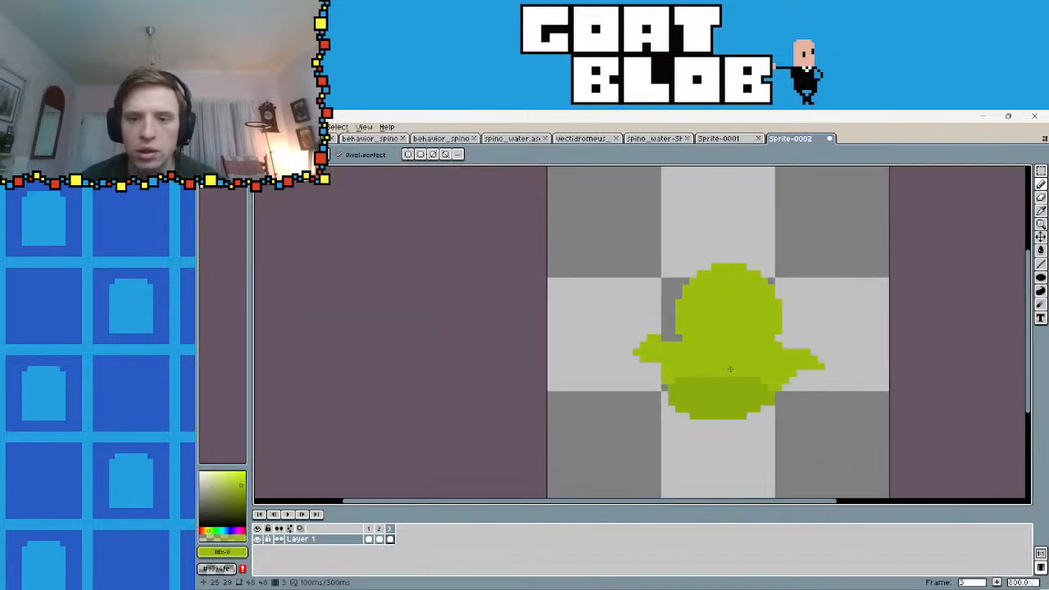
- Thicken the right wing's tip and add a small raised bump of light green pixels along its top edge
scroll(767, 349, up, 4)
scroll(919, 414, down, 1)
drag(914, 408, 742, 348)
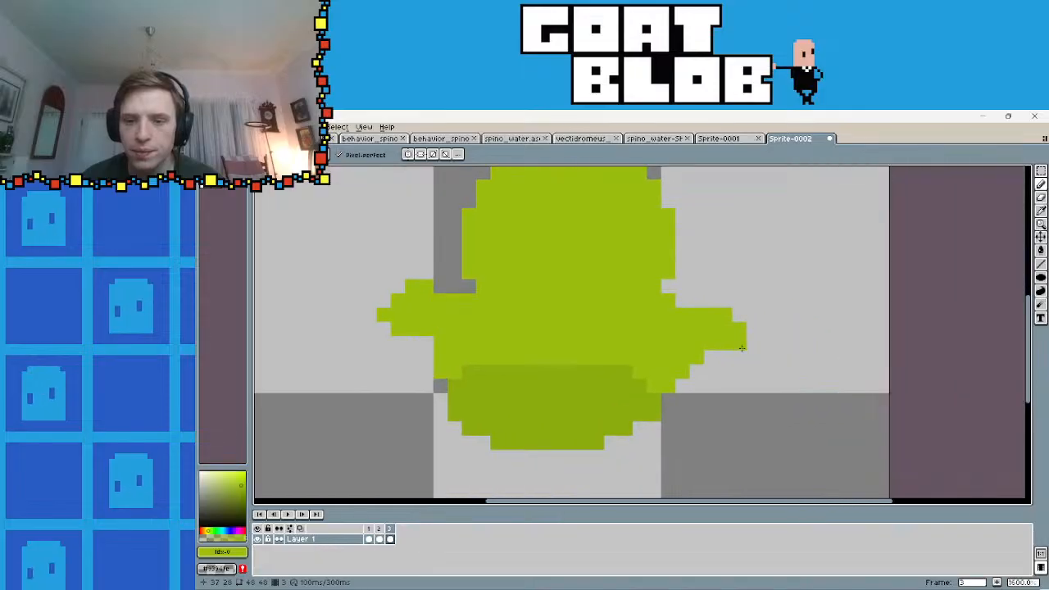
scroll(722, 304, up, 2)
drag(698, 303, 677, 304)
scroll(614, 373, down, 7)
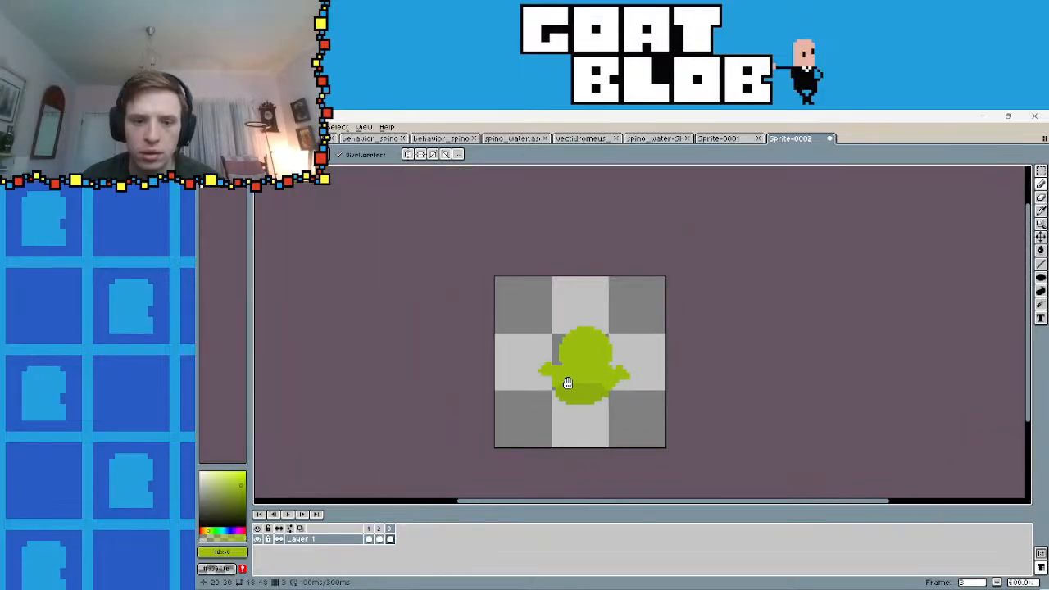
drag(567, 384, 581, 385)
scroll(567, 363, up, 2)
scroll(687, 408, down, 3)
scroll(687, 408, up, 6)
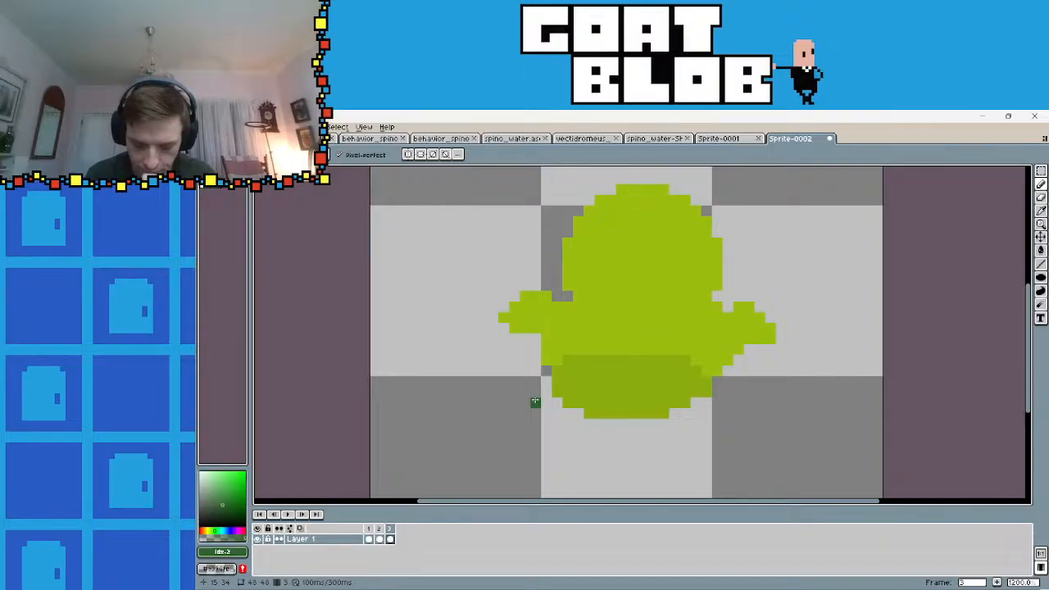
drag(589, 411, 550, 391)
scroll(578, 381, up, 3)
scroll(592, 386, down, 1)
click(229, 168)
scroll(551, 385, up, 1)
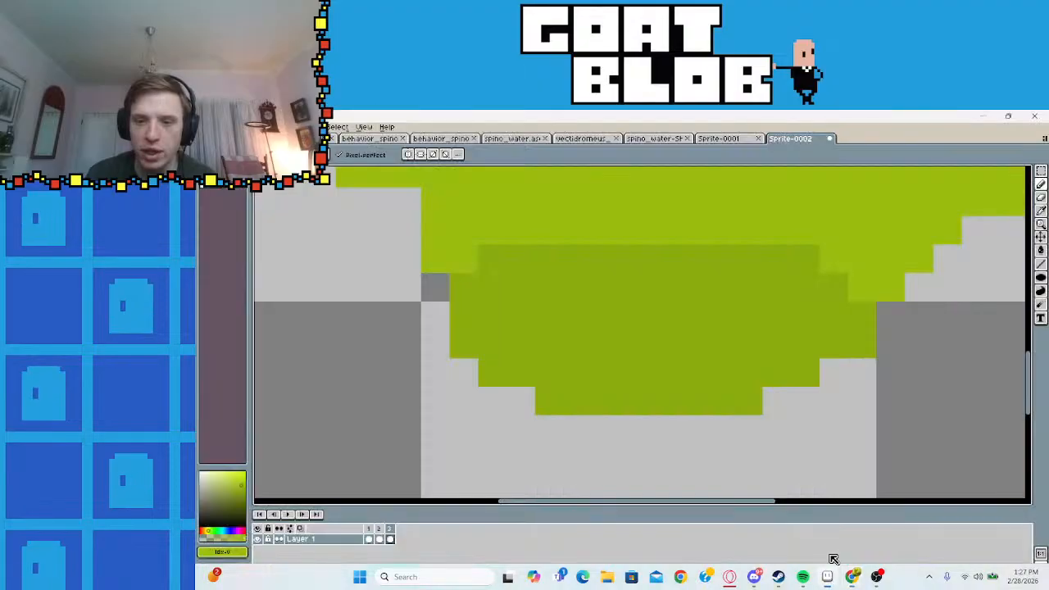
- Try sketching a leg with light green diagonal lines over the lower left of the darker base, and undo them
drag(560, 436, 573, 440)
scroll(573, 440, up, 1)
mouse_move(595, 473)
mouse_down()
mouse_move(519, 342)
mouse_move(585, 401)
mouse_move(692, 272)
mouse_up()
drag(519, 399, 393, 274)
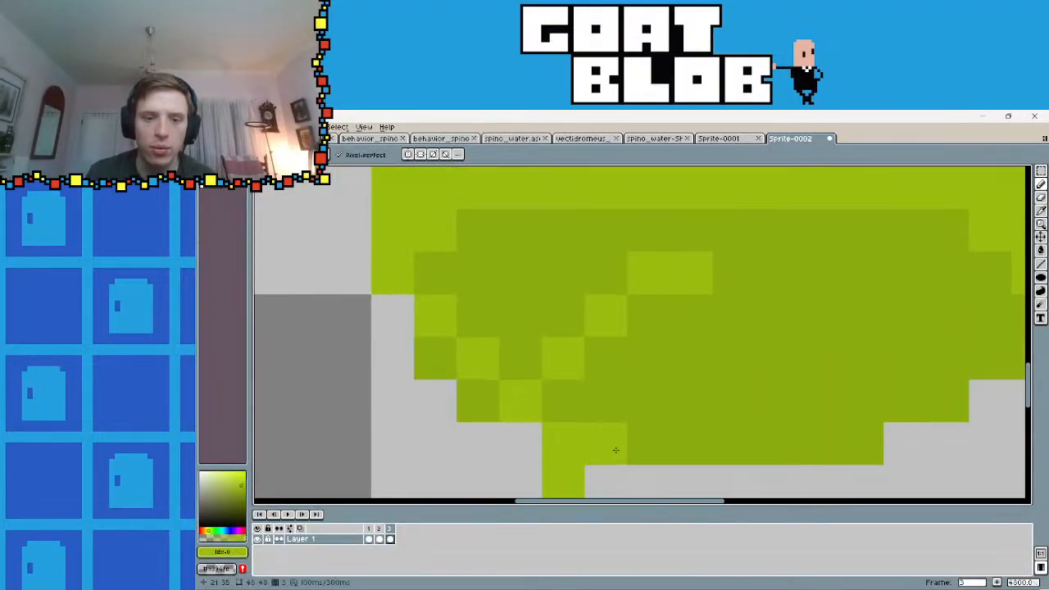
scroll(631, 429, down, 6)
scroll(634, 435, up, 2)
key(ctrl+z)
key(ctrl+z)
key(ctrl+z)
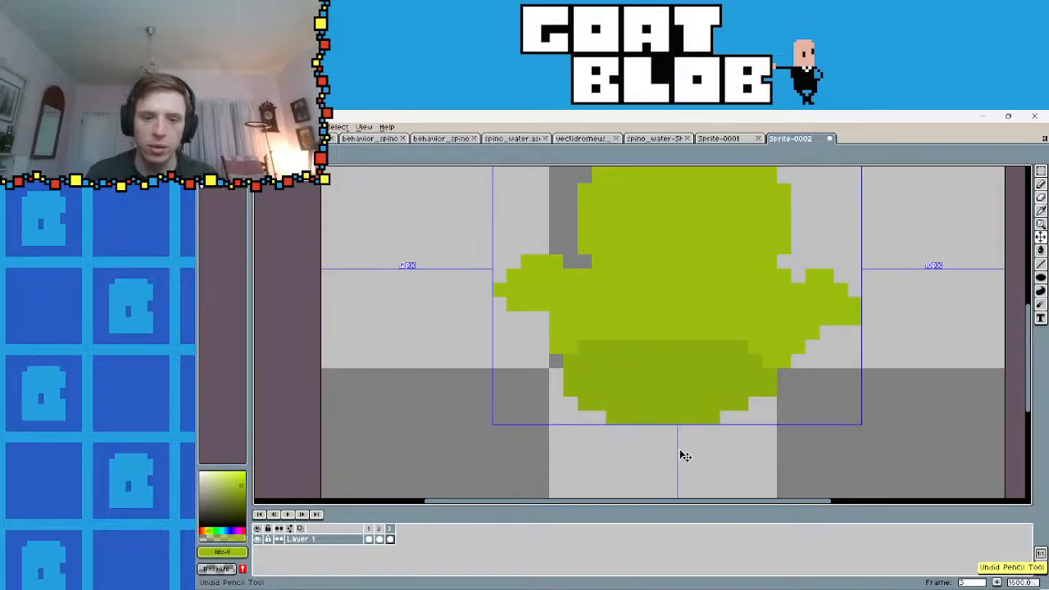
- Draw a small light green foot at the lower left of the darker base, reaching one pixel below the body
scroll(681, 454, up, 4)
mouse_move(621, 412)
mouse_down()
mouse_move(634, 450)
mouse_move(656, 458)
mouse_up()
click(618, 465)
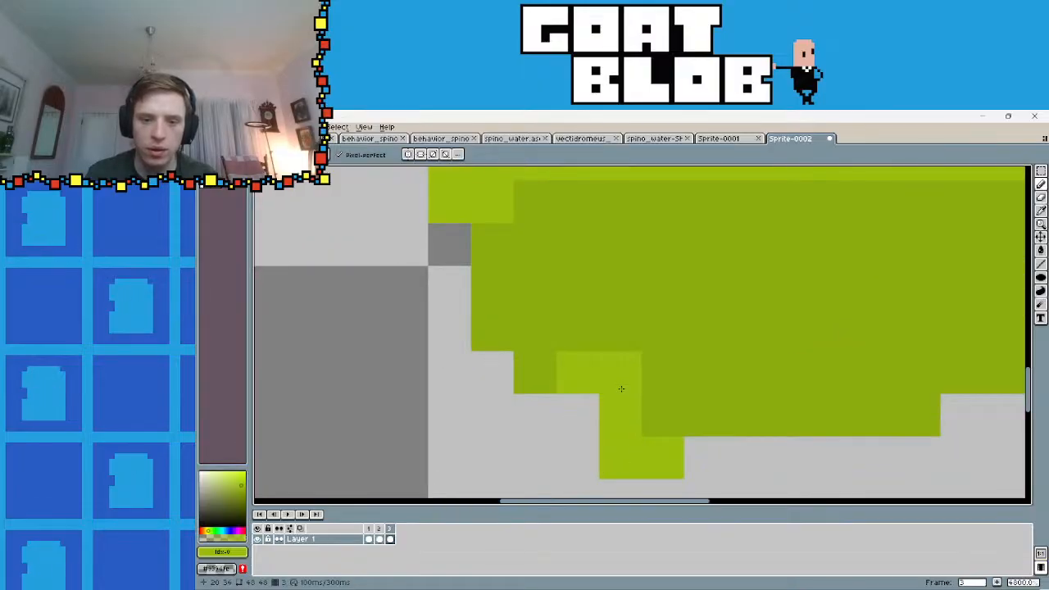
drag(620, 389, 580, 414)
- Try extending the foot with a stepped light green diagonal up and right across the darker base
mouse_move(661, 382)
mouse_down()
mouse_move(623, 392)
mouse_move(652, 368)
mouse_move(662, 379)
mouse_move(722, 307)
mouse_up()
click(616, 383)
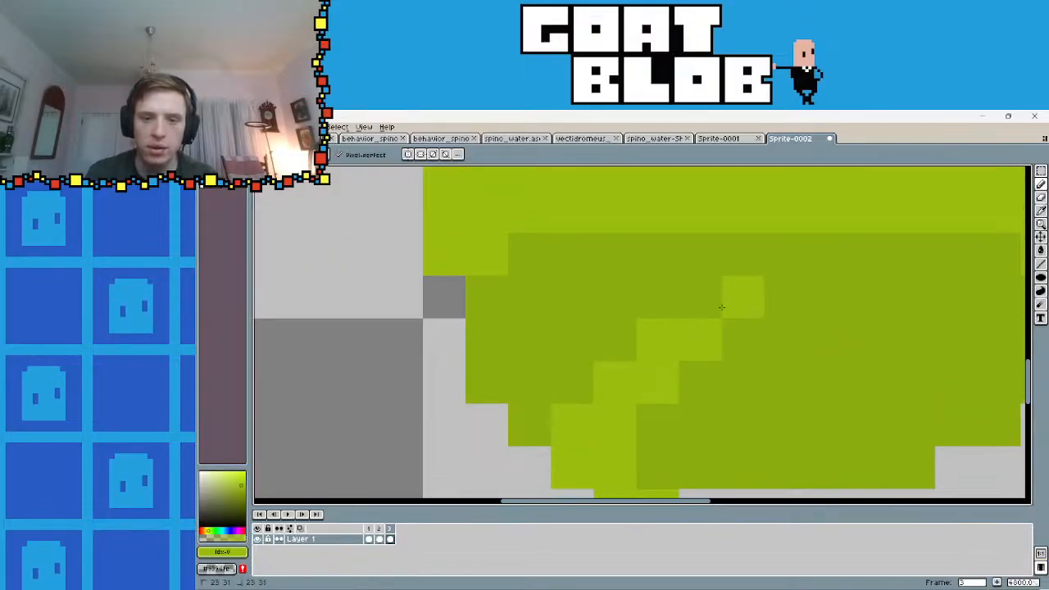
scroll(564, 362, down, 1)
scroll(561, 359, down, 3)
scroll(598, 400, up, 5)
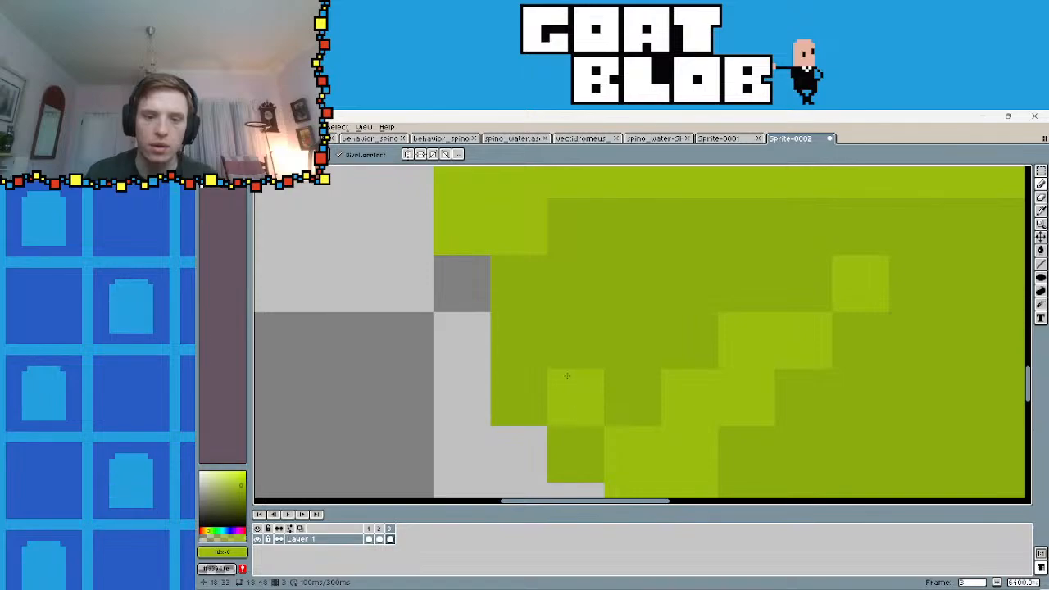
- Try a light green branch toward the base's left edge, and undo it together with the diagonal above the foot
mouse_move(567, 376)
mouse_down()
mouse_move(505, 342)
mouse_move(475, 300)
mouse_up()
key(ctrl+z)
scroll(701, 388, down, 2)
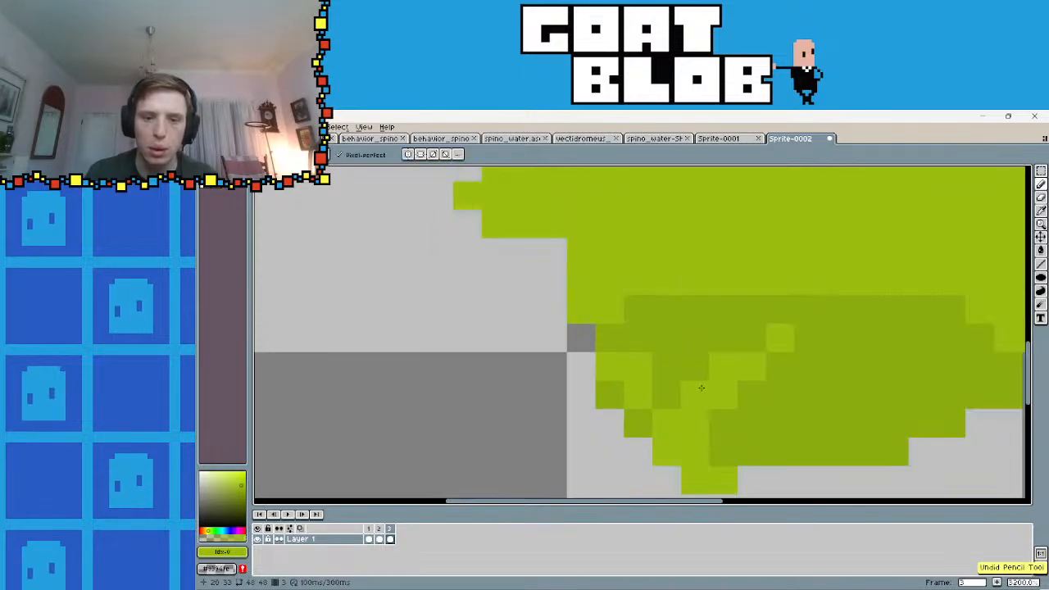
scroll(700, 389, down, 2)
scroll(678, 375, up, 3)
key(ctrl+z)
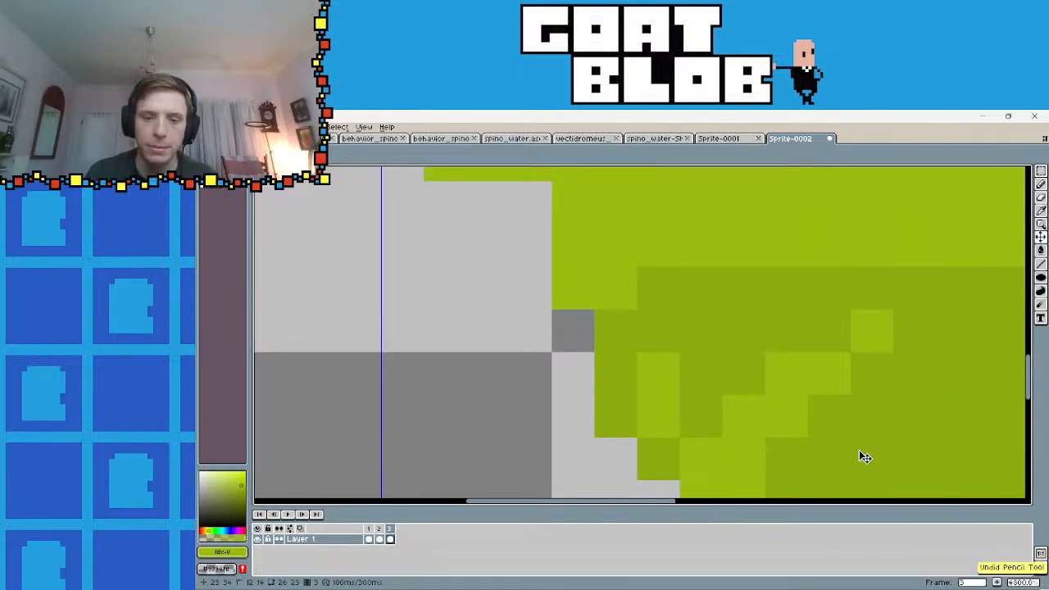
key(ctrl+z)
scroll(860, 450, down, 2)
mouse_move(862, 450)
mouse_down()
mouse_move(864, 432)
mouse_move(788, 379)
mouse_up()
key(ctrl+z)
key(ctrl+z)
key(ctrl+z)
key(ctrl+z)
key(ctrl+z)
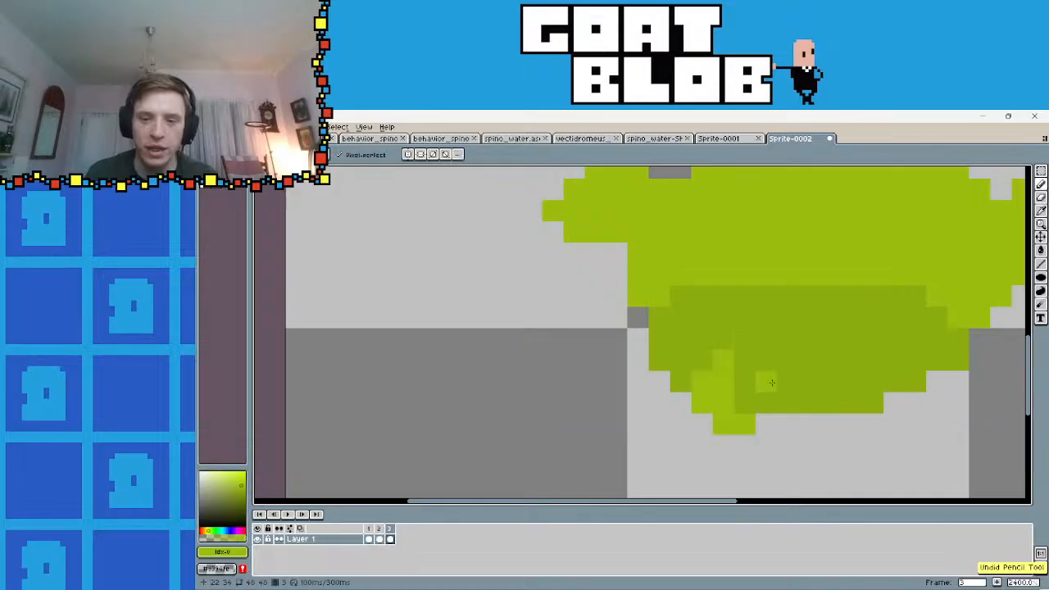
- Draw a light green stepped V over the lower left of the darker base, branching above the small foot
scroll(756, 363, up, 2)
mouse_move(729, 367)
mouse_down()
mouse_move(741, 329)
mouse_move(767, 318)
mouse_up()
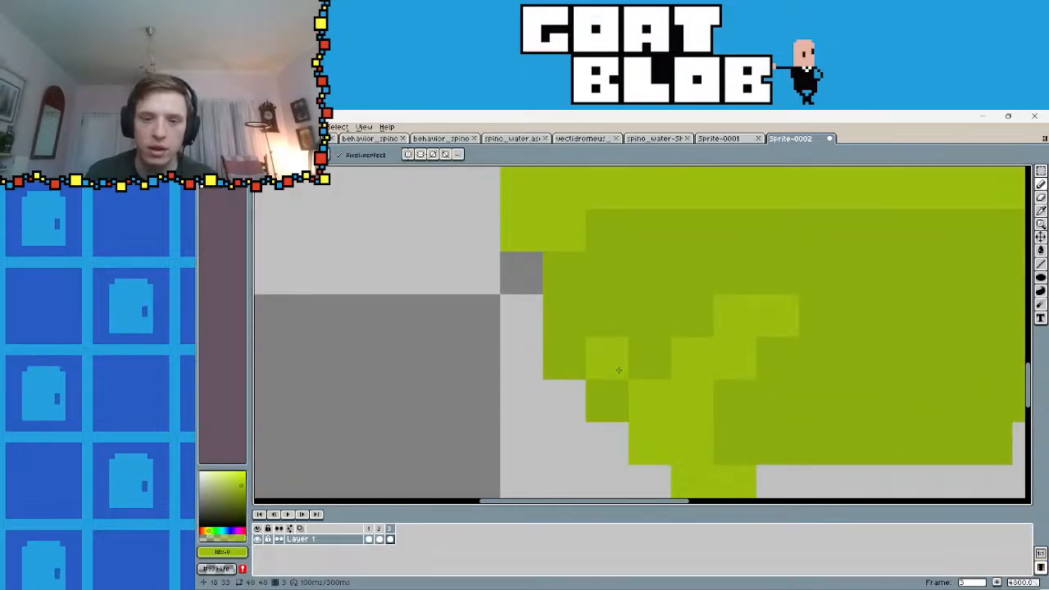
scroll(775, 416, down, 5)
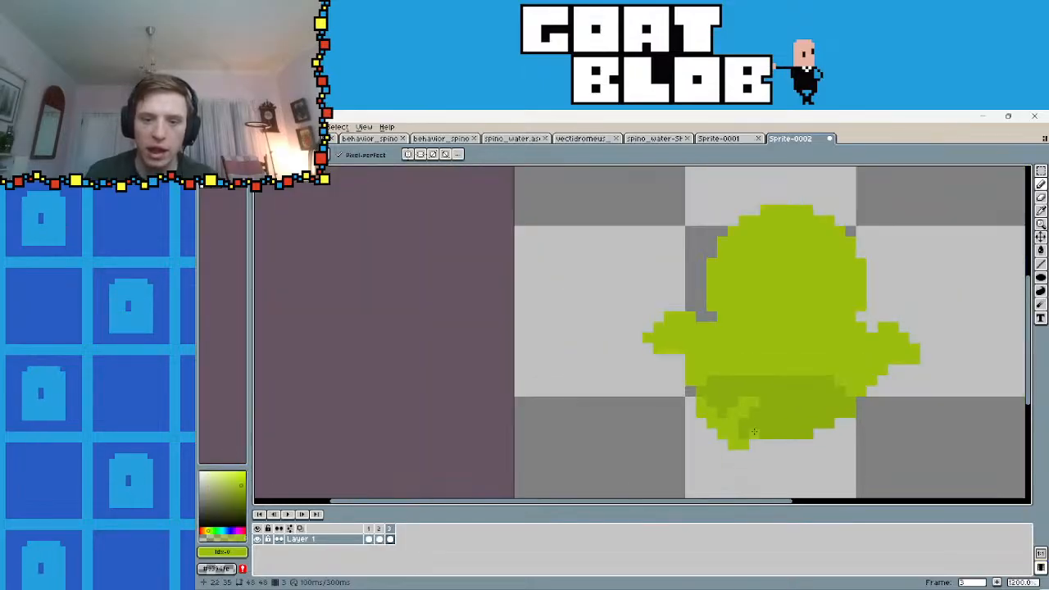
drag(775, 415, 705, 420)
scroll(706, 420, up, 1)
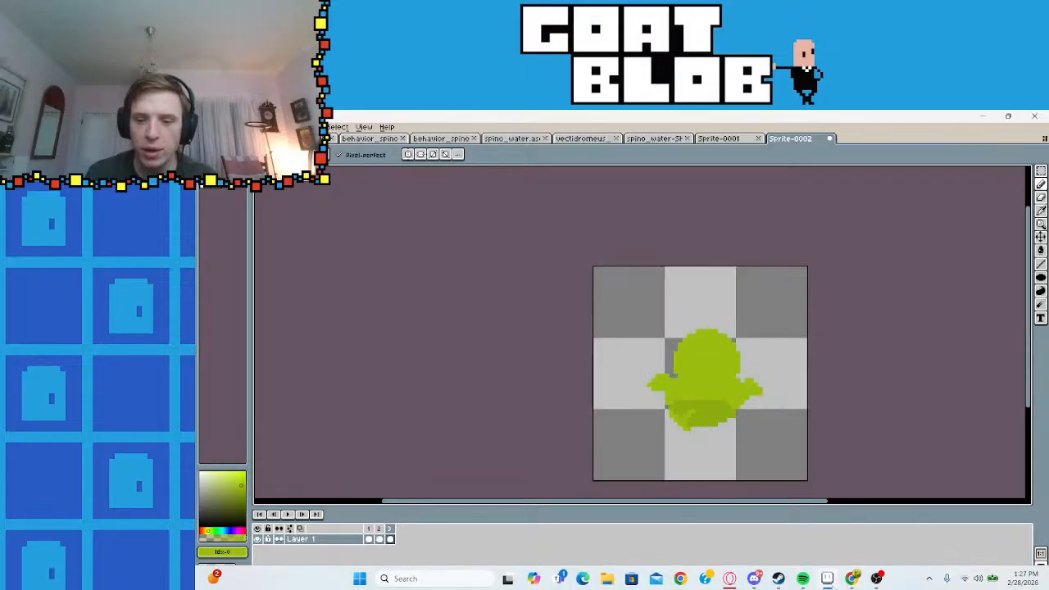
- Check the reference image and draw a second light green leg with a flat foot below the lower right of the darker base
click(853, 577)
click(827, 516)
scroll(686, 417, up, 4)
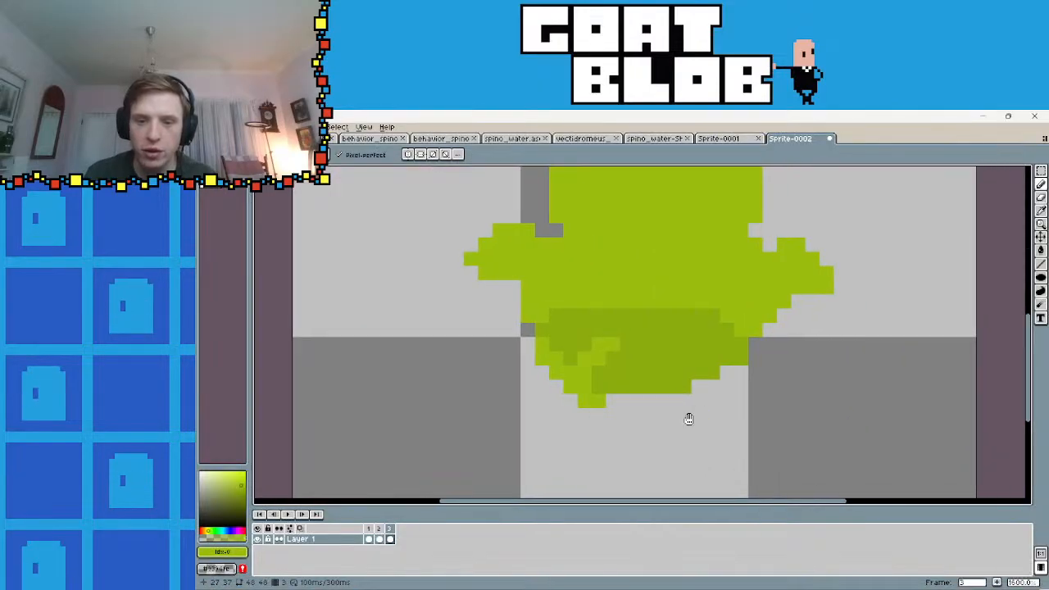
click(670, 393)
click(672, 422)
click(629, 426)
click(709, 428)
scroll(822, 438, down, 5)
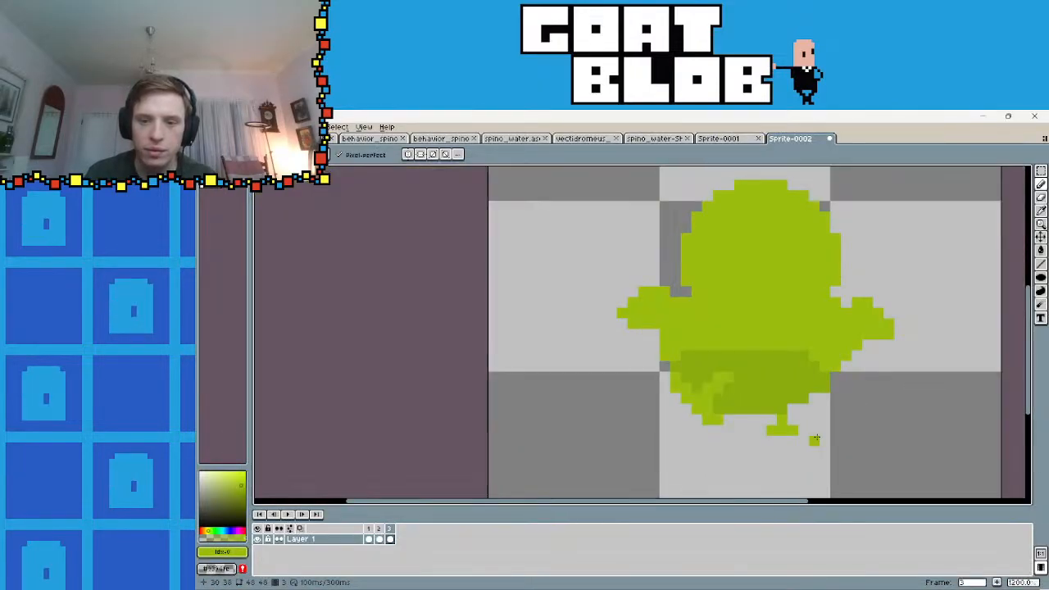
drag(860, 440, 784, 434)
- Widen the lower-right leg to two pixels and its flat foot to five pixels
scroll(778, 432, up, 4)
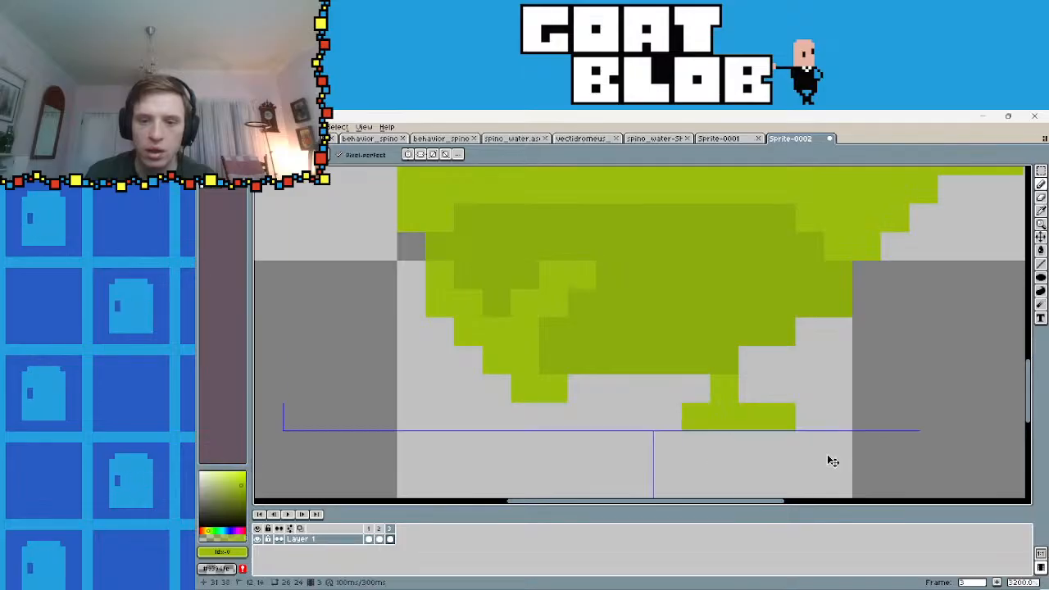
key(ctrl+z)
scroll(795, 427, down, 5)
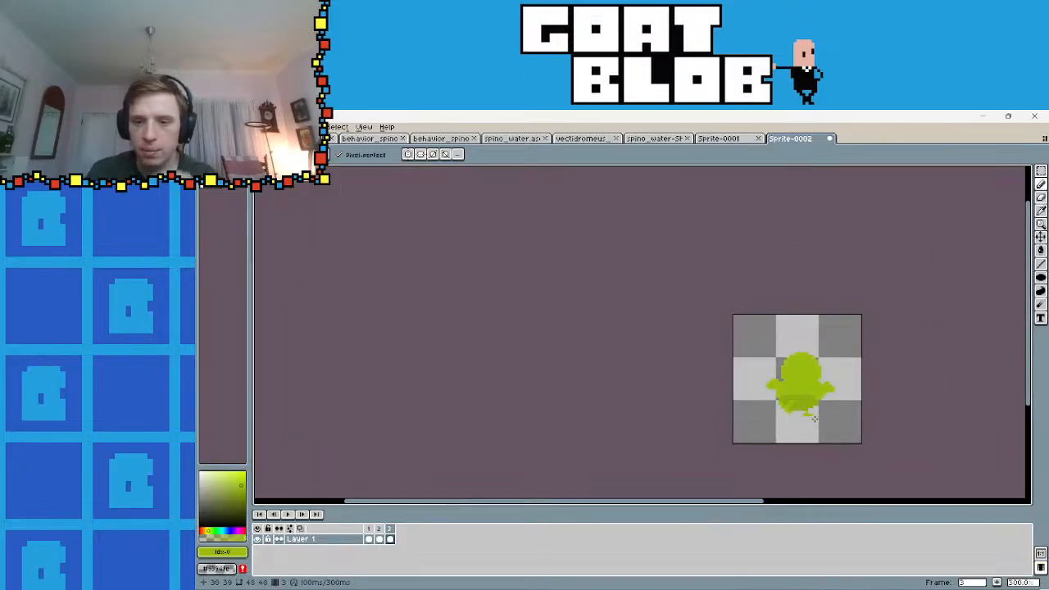
scroll(819, 422, up, 1)
scroll(803, 424, up, 4)
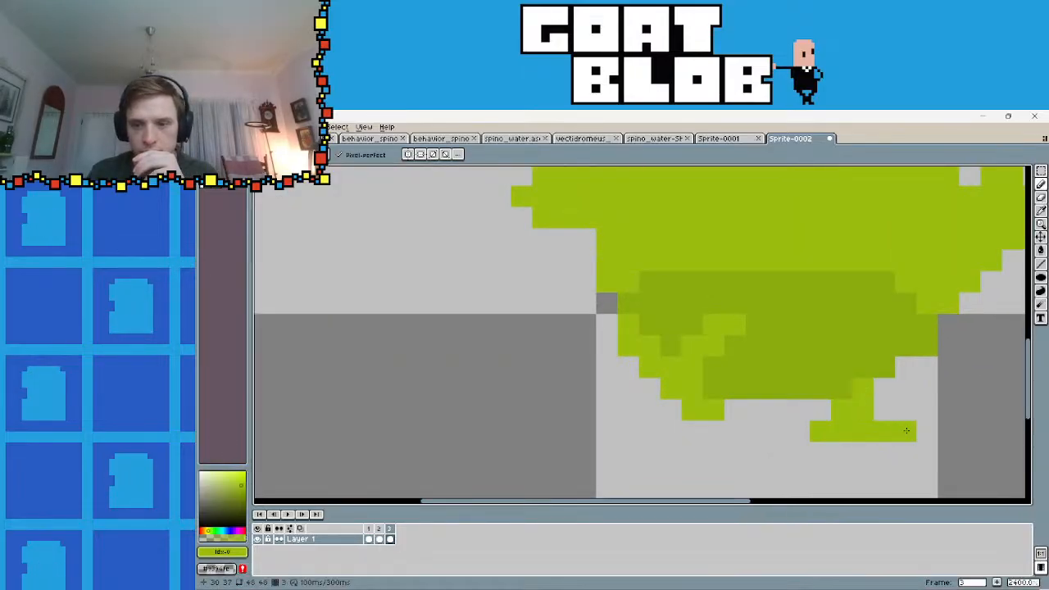
scroll(908, 428, down, 4)
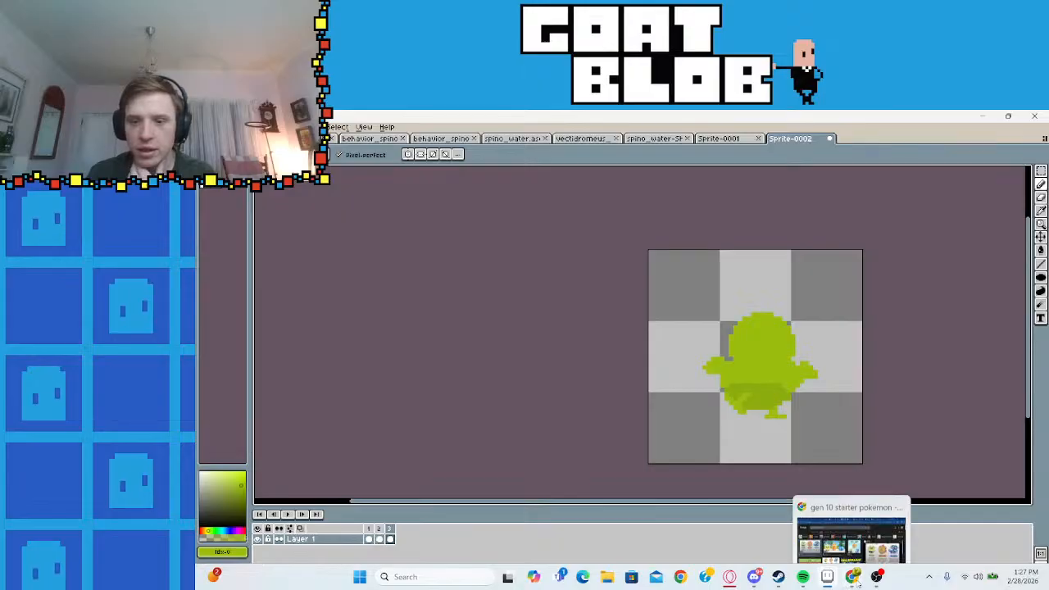
- Draw two white 3 by 3 pixel eyes on the head, with the left eye one pixel higher than the right
scroll(763, 343, up, 3)
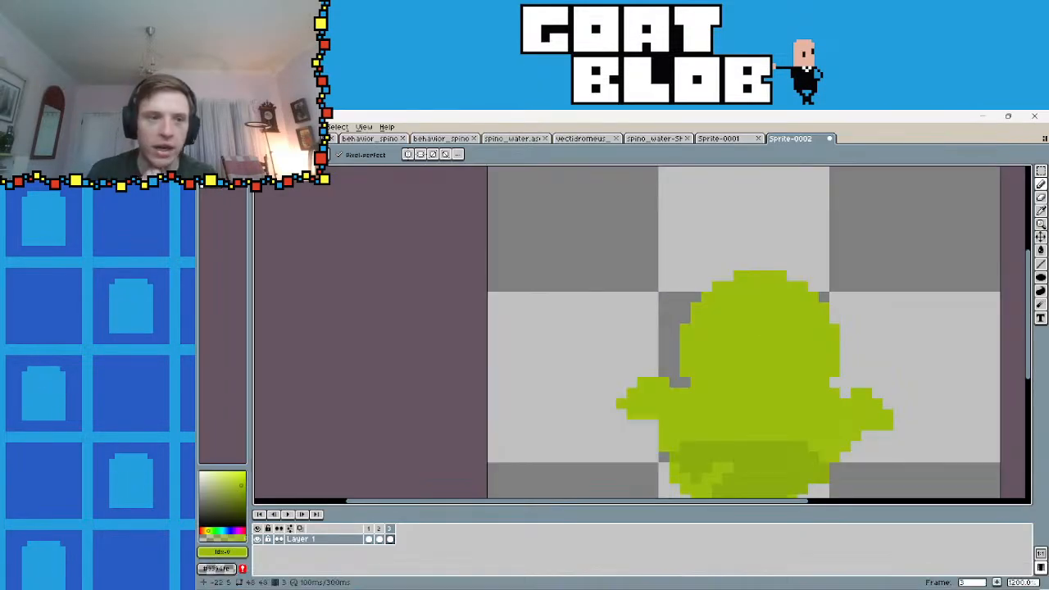
scroll(699, 347, up, 4)
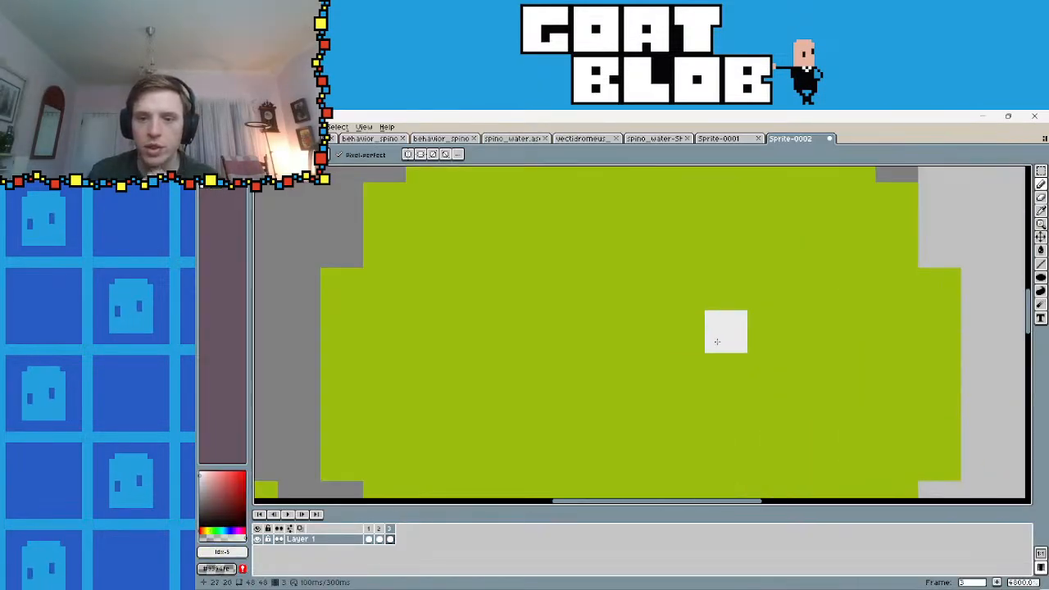
mouse_move(752, 344)
mouse_down()
mouse_move(735, 375)
mouse_move(764, 413)
mouse_move(817, 388)
mouse_move(811, 331)
mouse_move(768, 375)
mouse_move(818, 415)
mouse_up()
scroll(656, 365, down, 1)
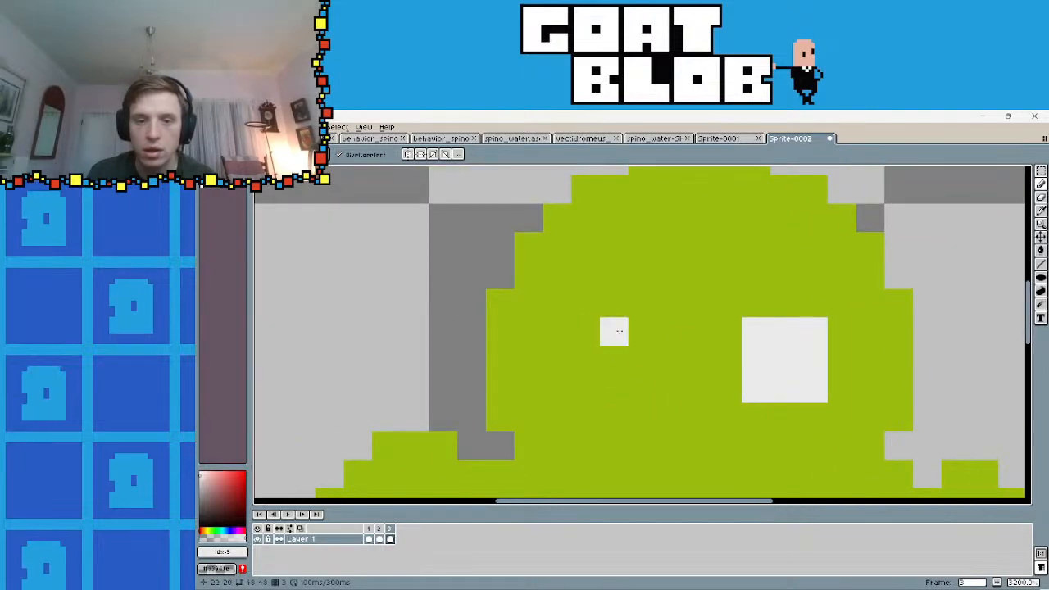
mouse_move(588, 361)
mouse_down()
mouse_move(586, 336)
mouse_move(554, 359)
mouse_up()
drag(582, 311, 614, 304)
scroll(755, 367, down, 3)
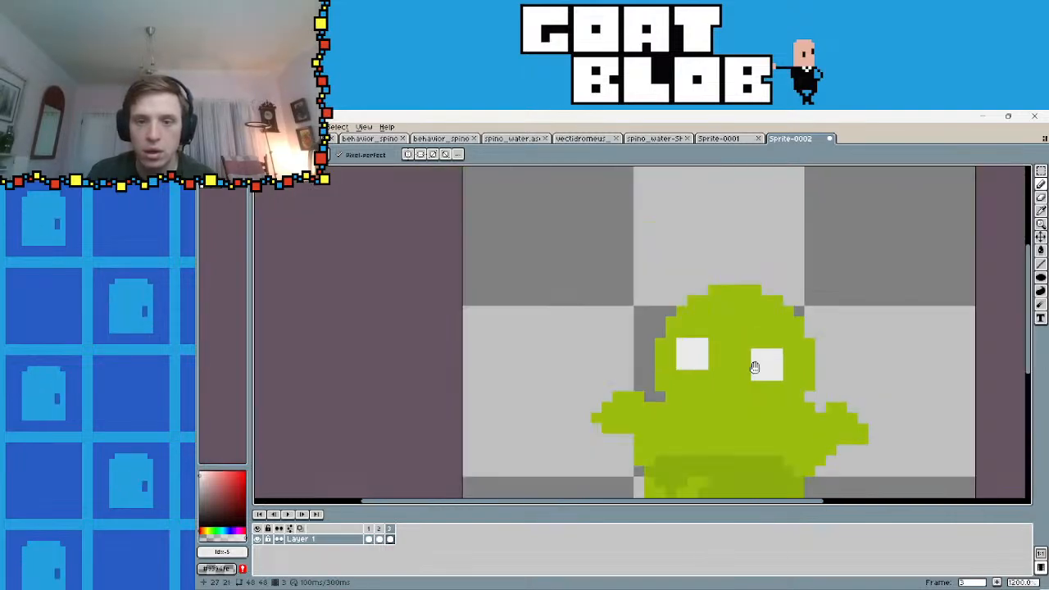
drag(754, 368, 728, 354)
- Check the reference image and draw a dark green beak two pixels wide between the lower halves of the eyes
click(851, 579)
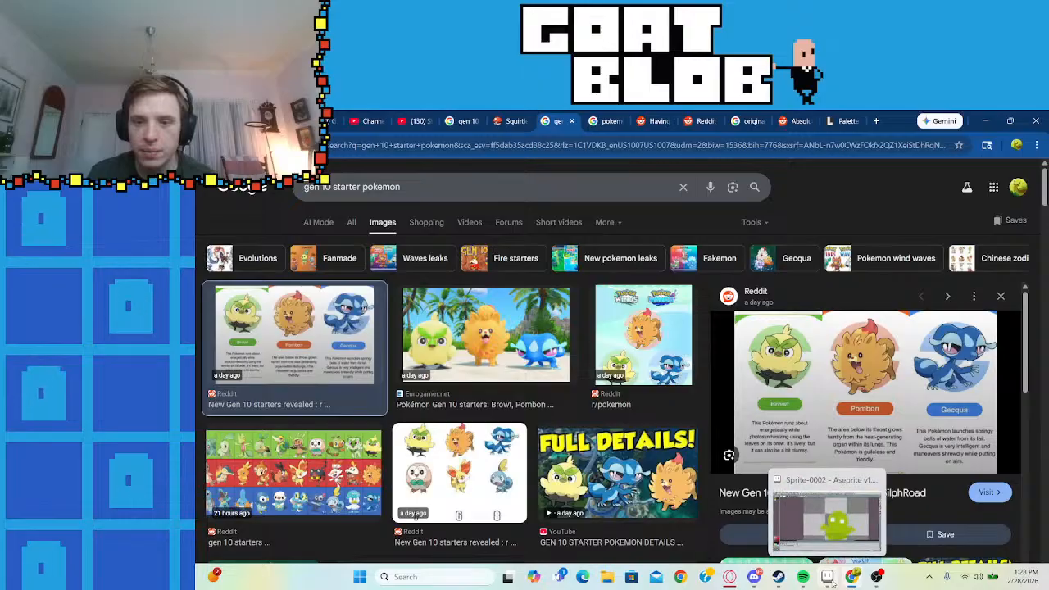
click(830, 577)
scroll(700, 340, up, 4)
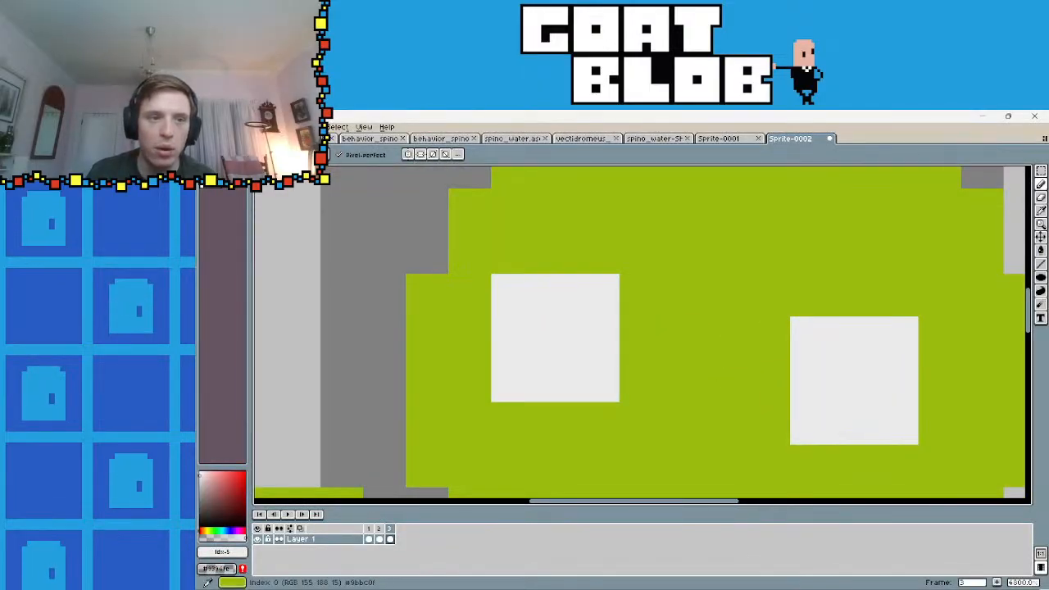
click(204, 175)
click(222, 174)
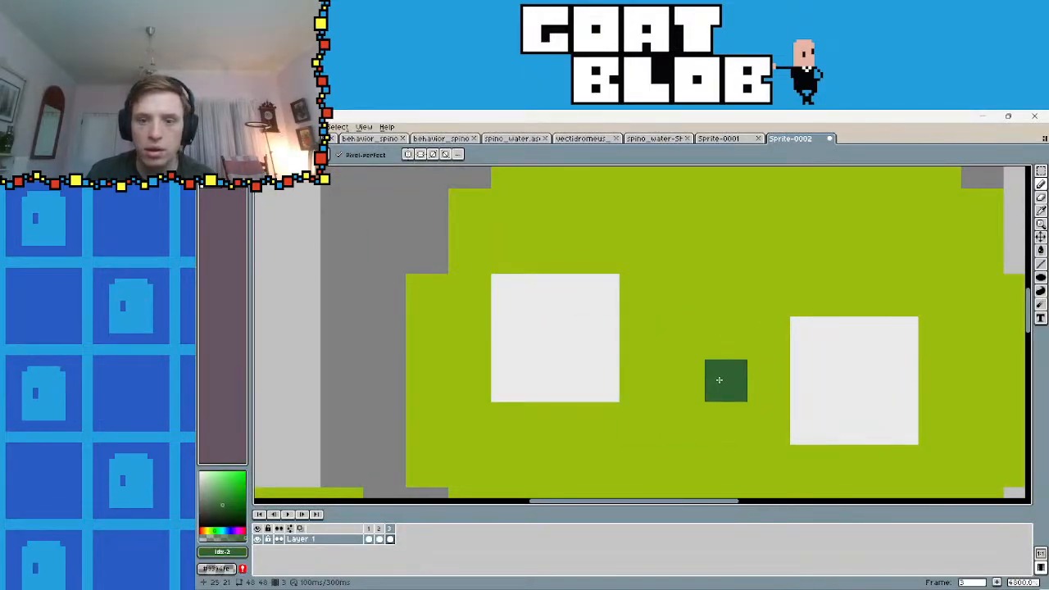
mouse_move(719, 379)
mouse_down()
mouse_move(681, 427)
mouse_move(685, 381)
mouse_move(701, 462)
mouse_move(727, 386)
mouse_move(693, 415)
mouse_move(716, 412)
mouse_move(744, 386)
mouse_up()
- Draw dark green stepped brows slanting from the beak up and outward over both eyes
scroll(683, 463, down, 1)
drag(747, 363, 774, 359)
click(774, 387)
click(796, 359)
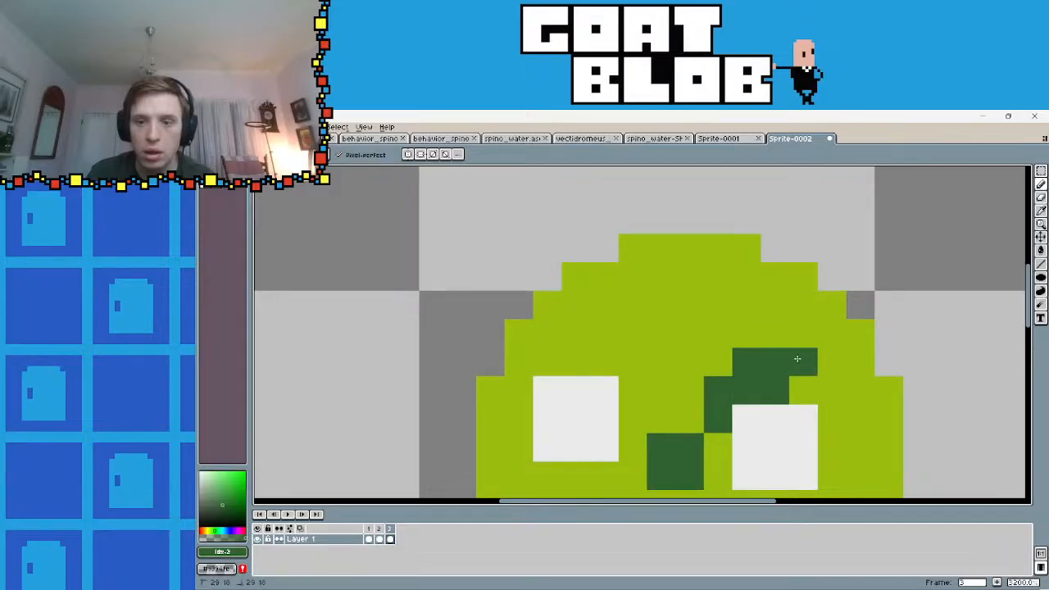
mouse_move(640, 398)
mouse_down()
mouse_move(695, 433)
mouse_move(695, 412)
mouse_move(669, 411)
mouse_move(642, 385)
mouse_up()
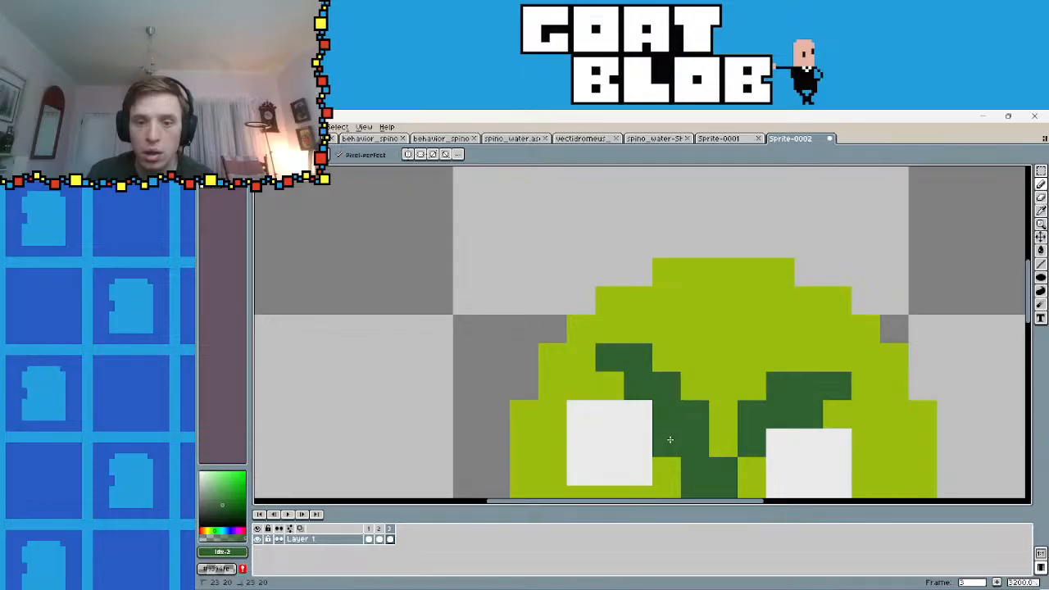
scroll(639, 385, down, 4)
scroll(819, 405, up, 2)
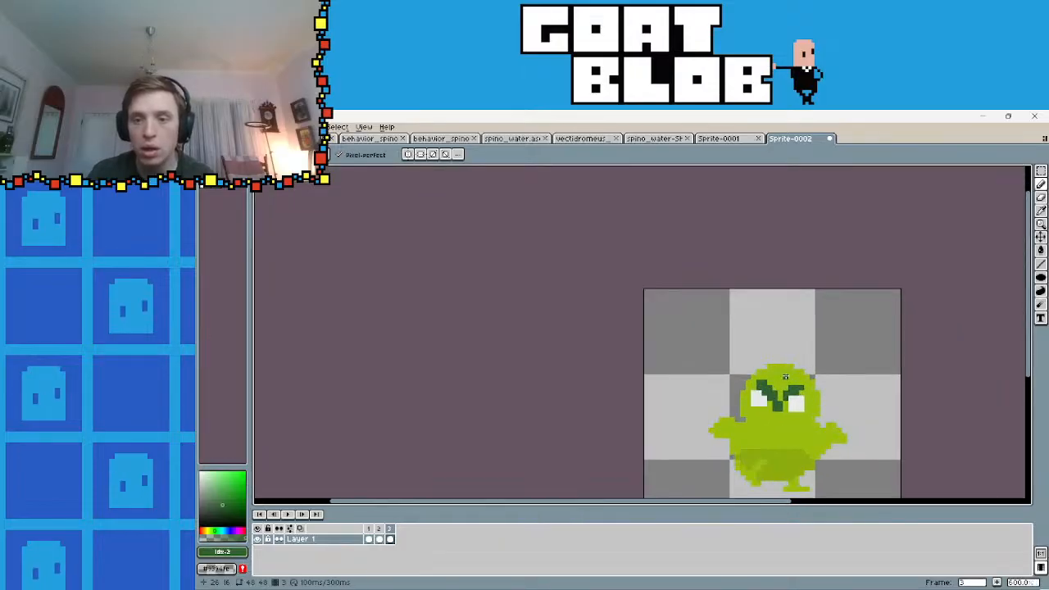
- Compare with the reference image and thicken the dark green brows, covering the inner top corner of each white eye
click(852, 577)
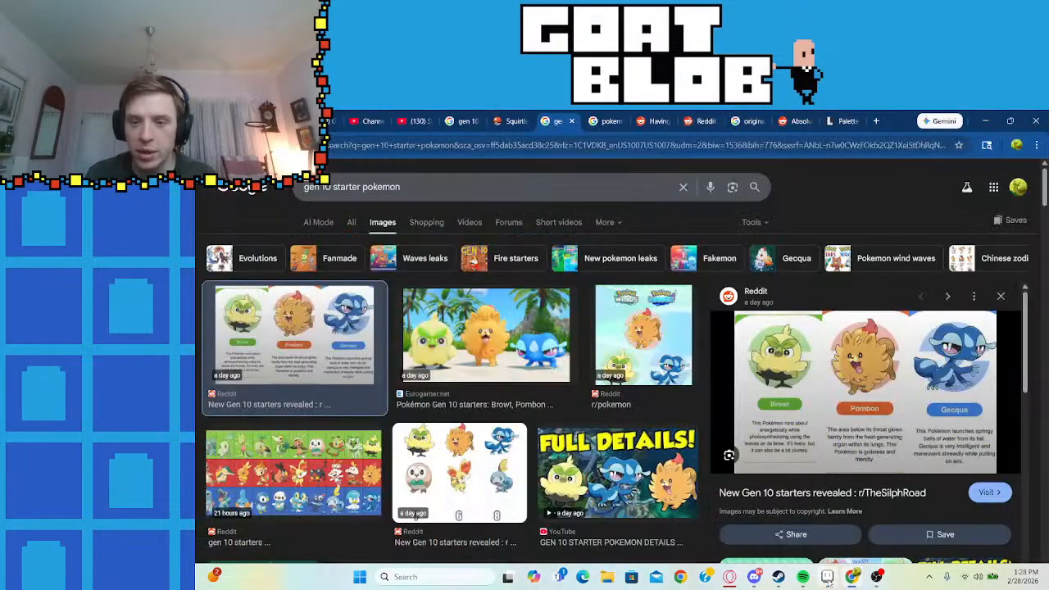
click(828, 576)
scroll(787, 409, up, 3)
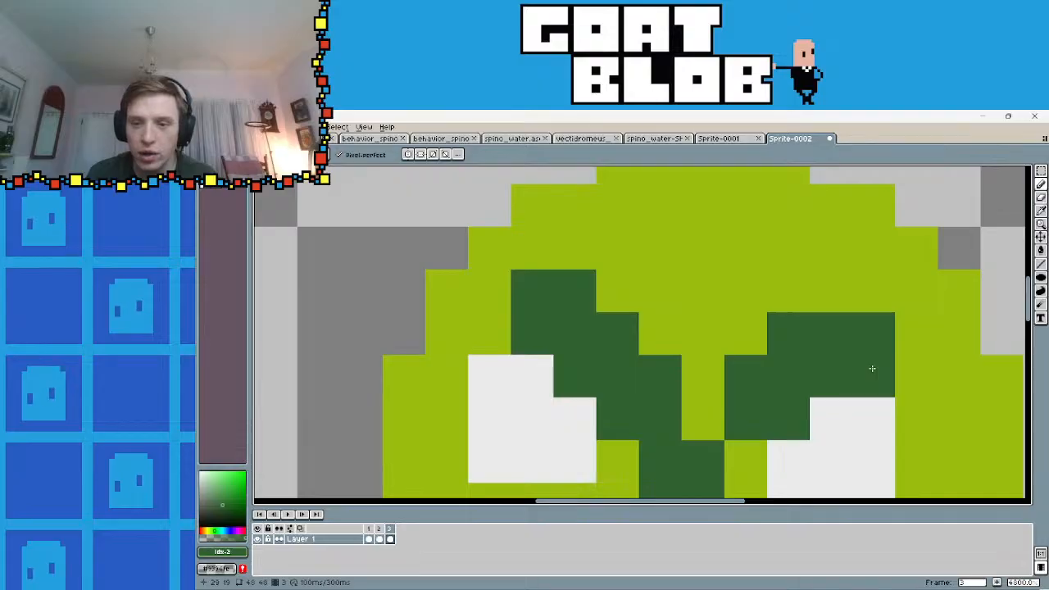
scroll(946, 436, down, 5)
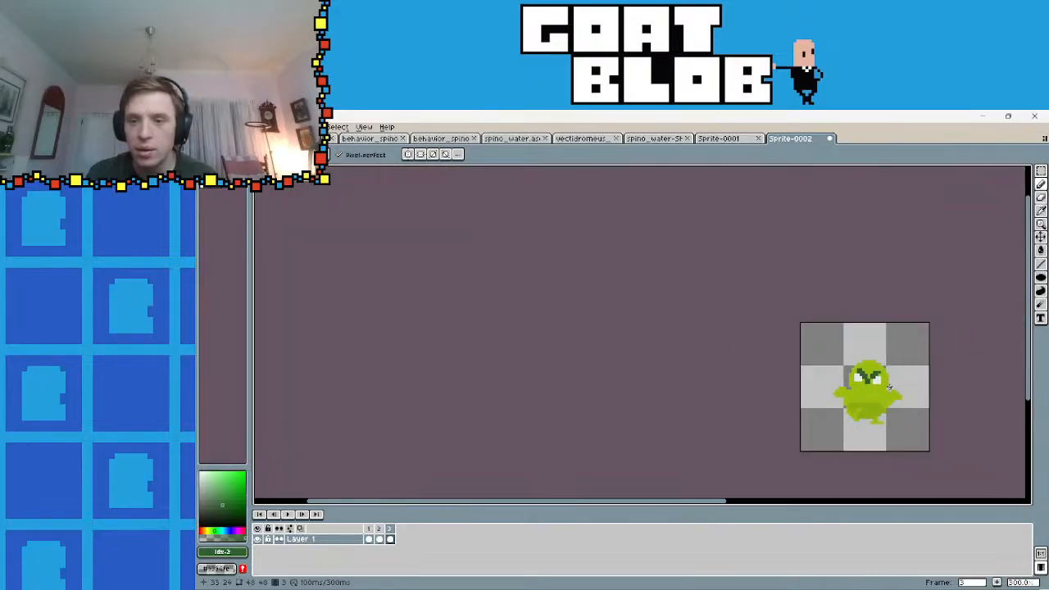
scroll(889, 387, up, 4)
scroll(931, 402, down, 4)
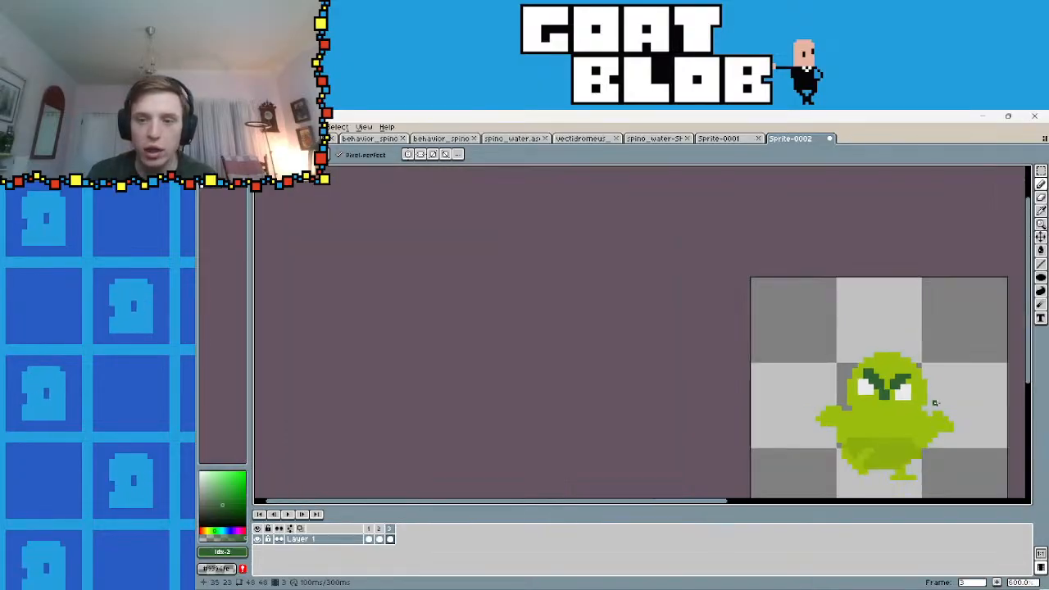
drag(932, 403, 832, 395)
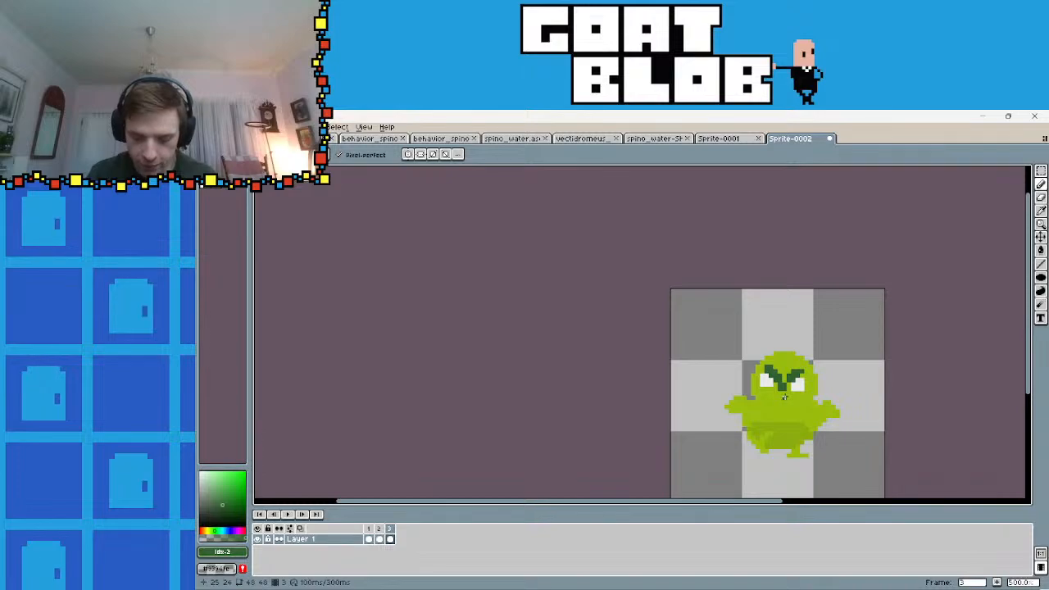
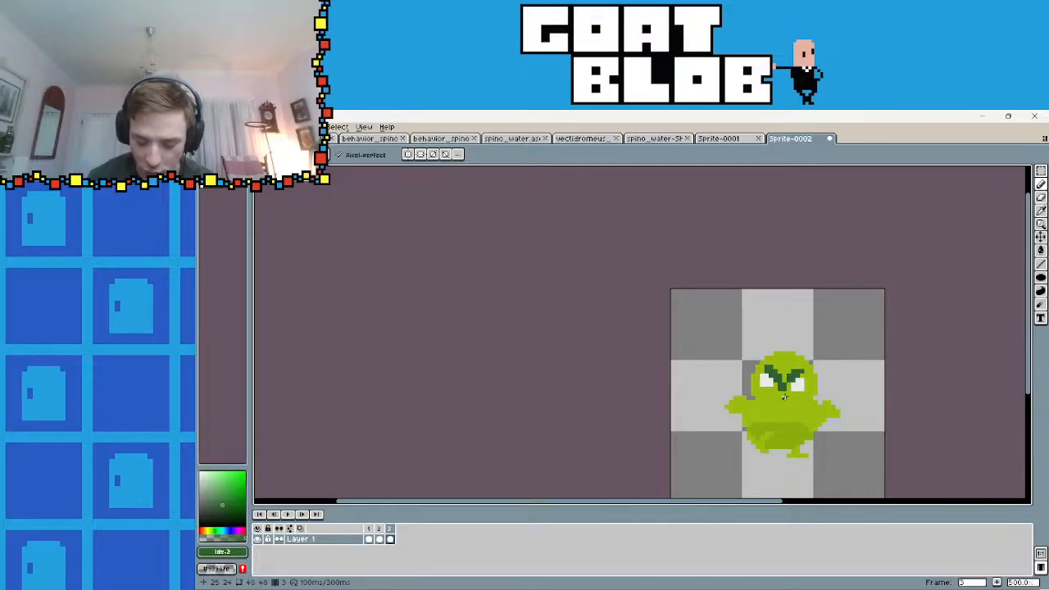
scroll(792, 352, down, 2)
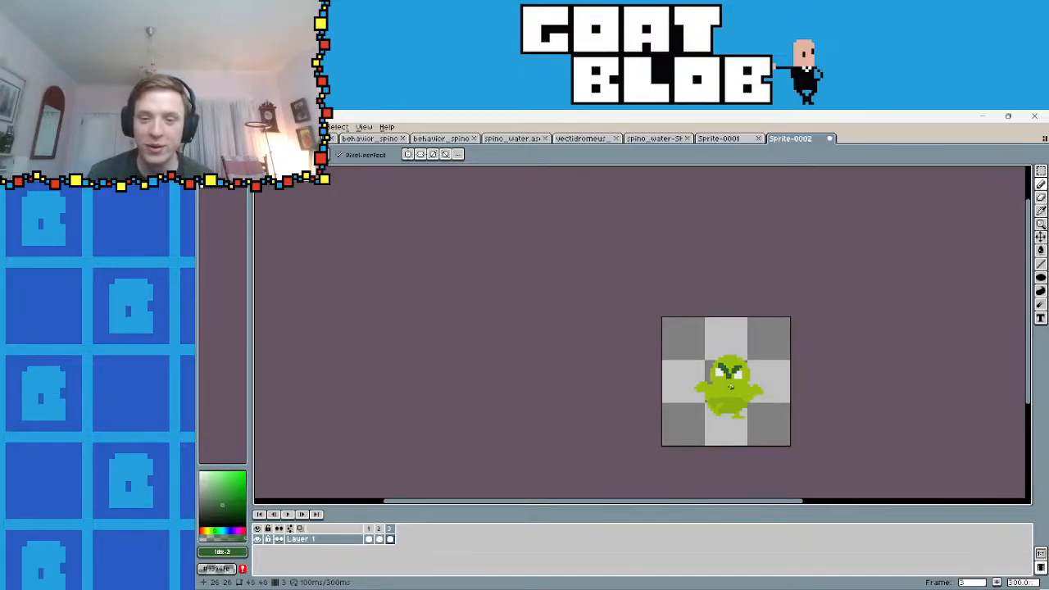
scroll(792, 352, up, 6)
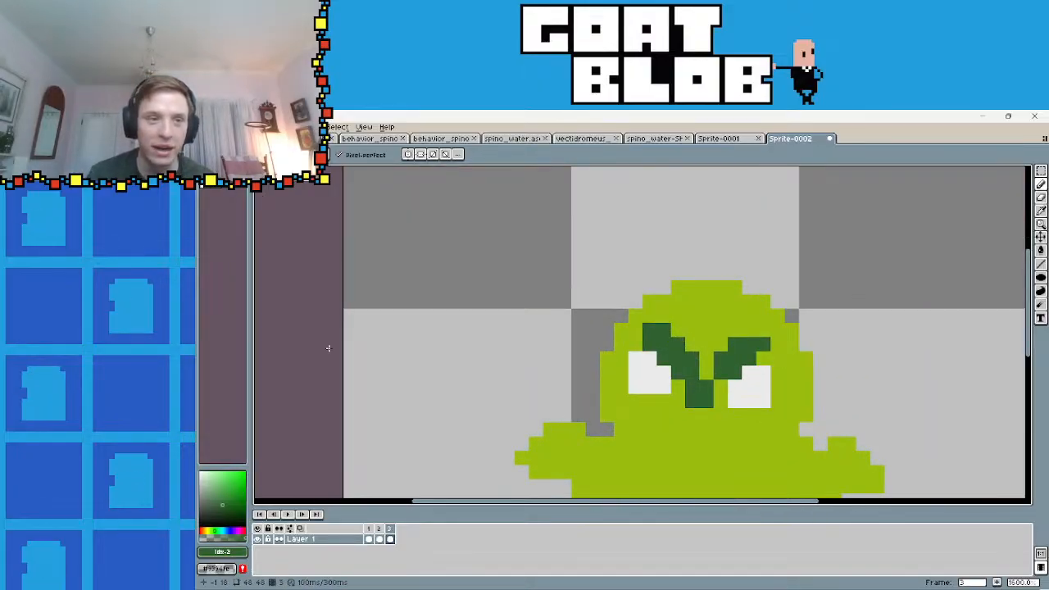
- Check the reference and add 2 by 2 pixel pupils in the darkest green at the lower inner corner of each eye
click(853, 578)
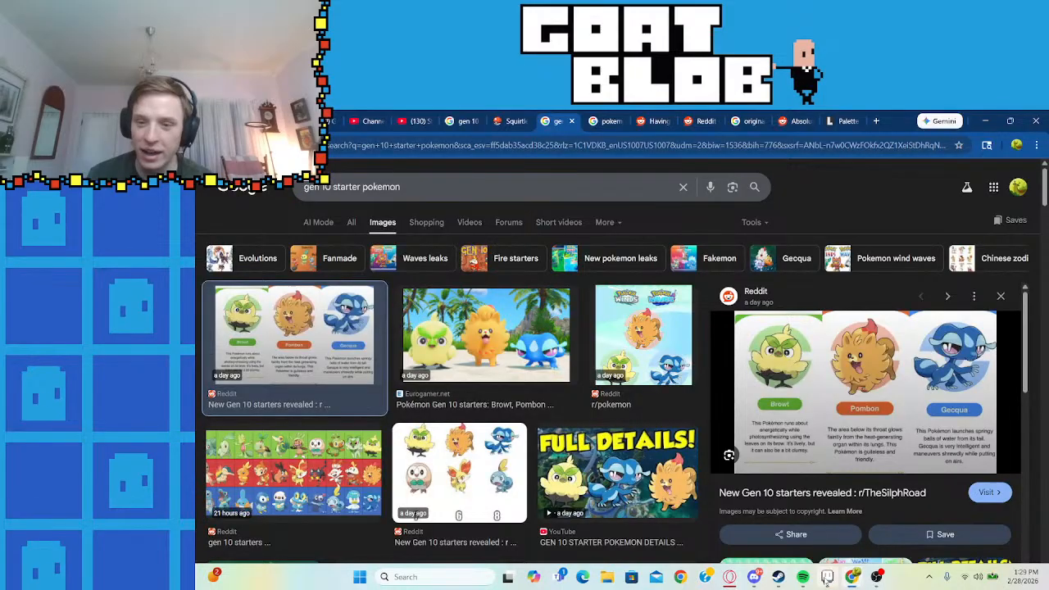
click(828, 577)
scroll(661, 386, up, 4)
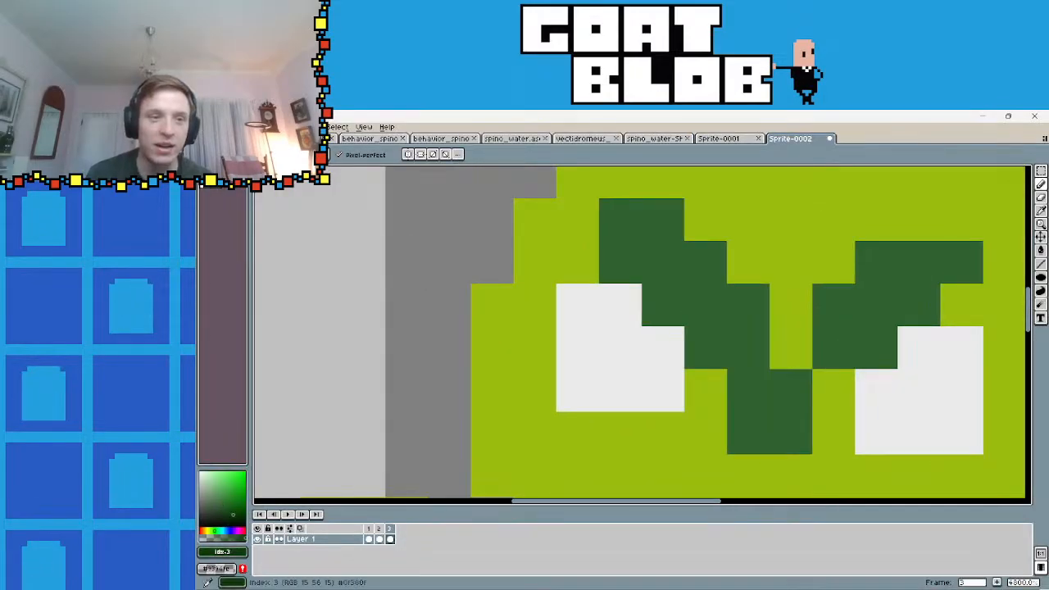
click(630, 363)
mouse_move(631, 362)
mouse_down()
mouse_move(659, 398)
mouse_move(663, 348)
mouse_up()
scroll(847, 416, down, 3)
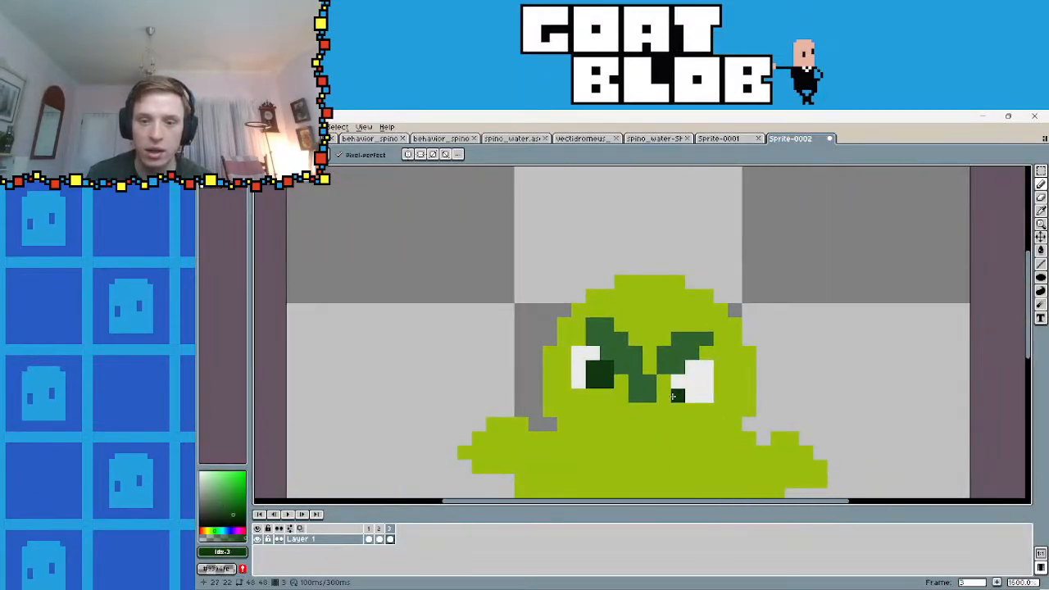
scroll(714, 379, up, 3)
mouse_move(715, 380)
mouse_down()
mouse_move(678, 382)
mouse_move(680, 410)
mouse_move(710, 424)
mouse_up()
scroll(809, 390, down, 4)
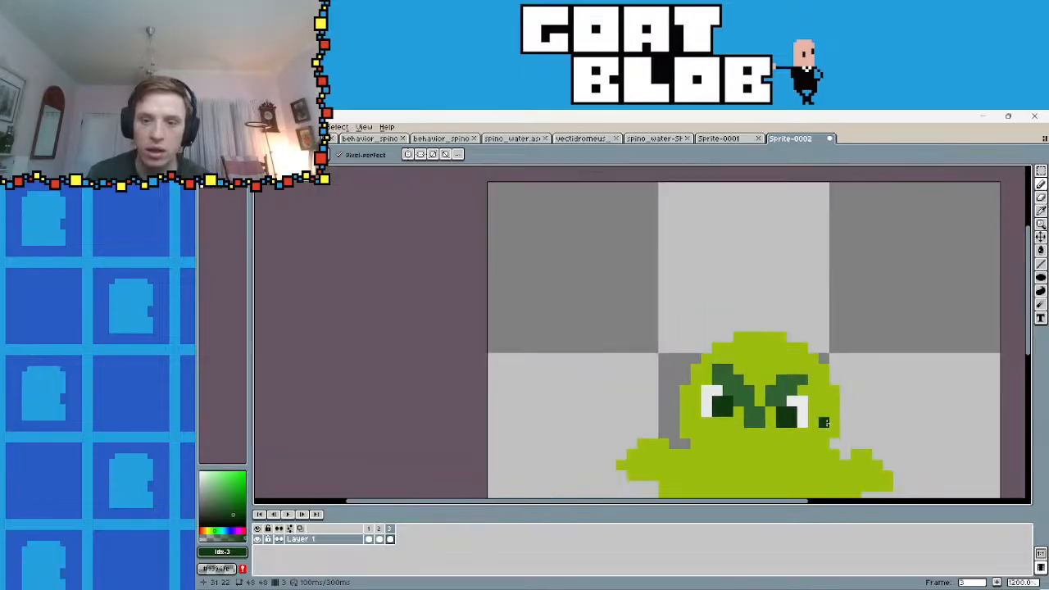
scroll(740, 379, up, 1)
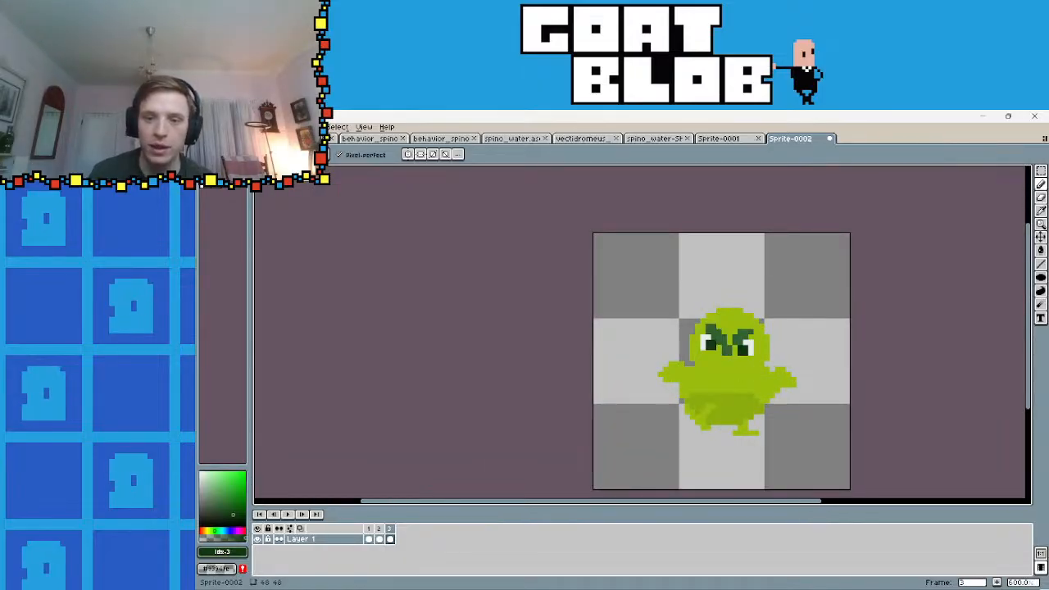
- Check the reference image and draw a darkest green line with small raised bumps along the belly's upper edge, continuing around both sides
click(852, 576)
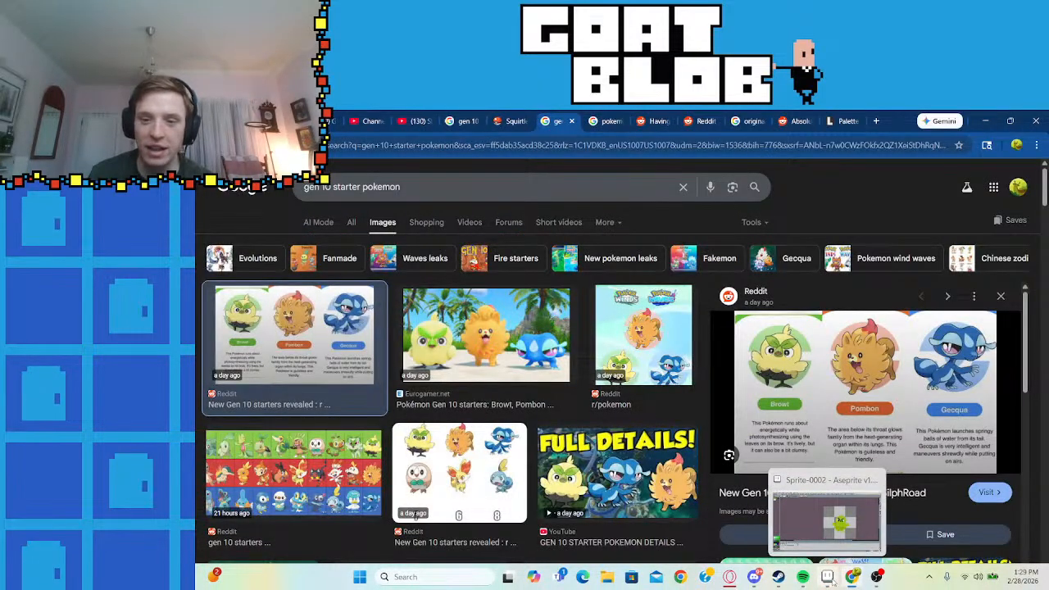
click(829, 577)
scroll(534, 440, up, 3)
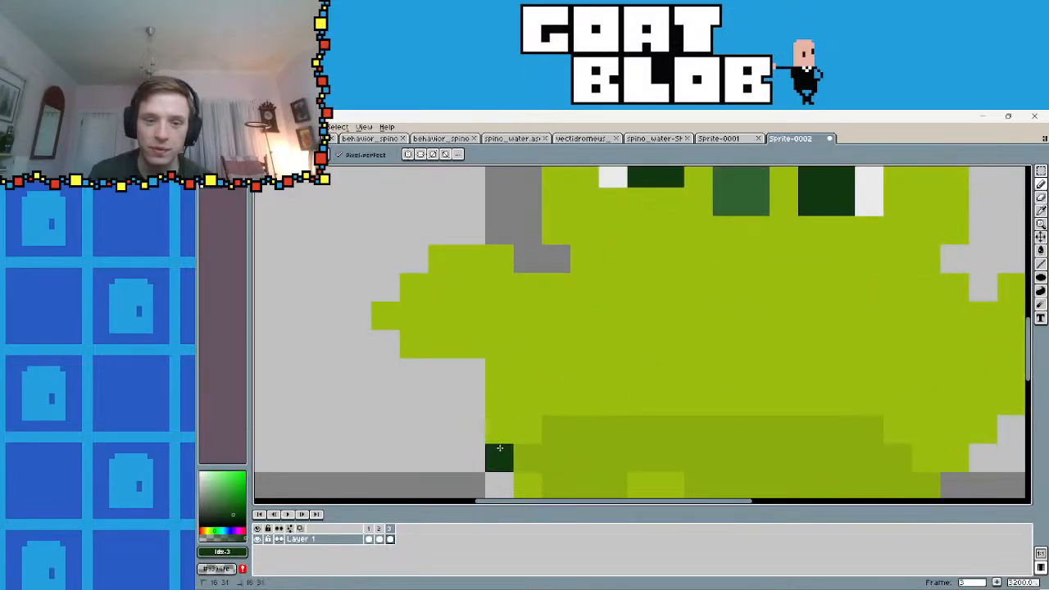
mouse_move(499, 449)
mouse_down()
mouse_move(530, 454)
mouse_move(610, 415)
mouse_move(645, 431)
mouse_move(701, 429)
mouse_move(751, 410)
mouse_up()
mouse_move(814, 429)
mouse_down()
mouse_move(664, 403)
mouse_move(716, 407)
mouse_up()
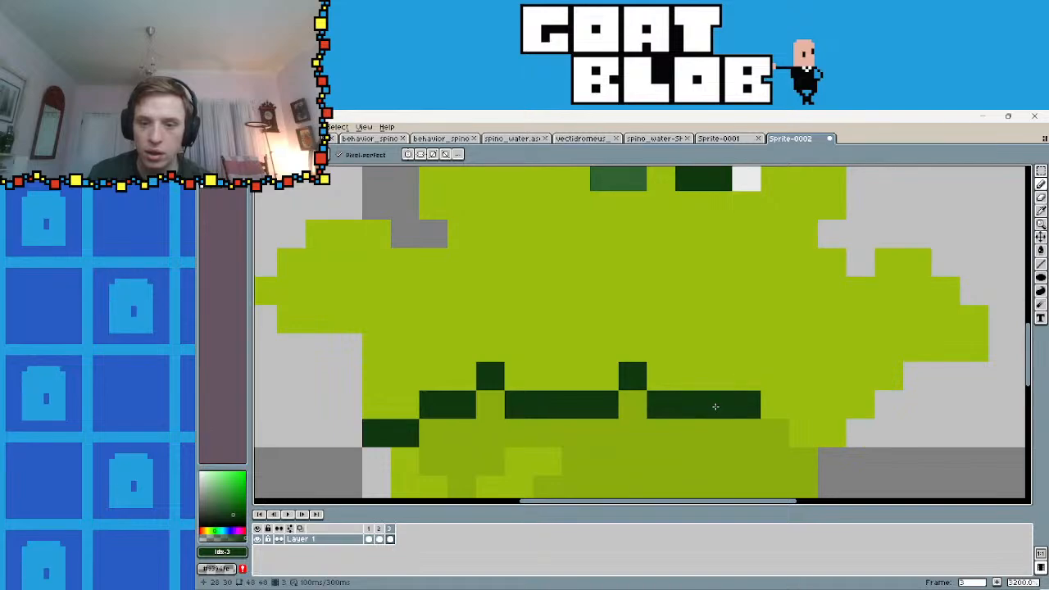
click(771, 380)
mouse_move(780, 434)
mouse_down()
mouse_move(801, 452)
mouse_move(838, 456)
mouse_move(868, 440)
mouse_move(889, 415)
mouse_move(852, 377)
mouse_up()
drag(517, 384, 713, 367)
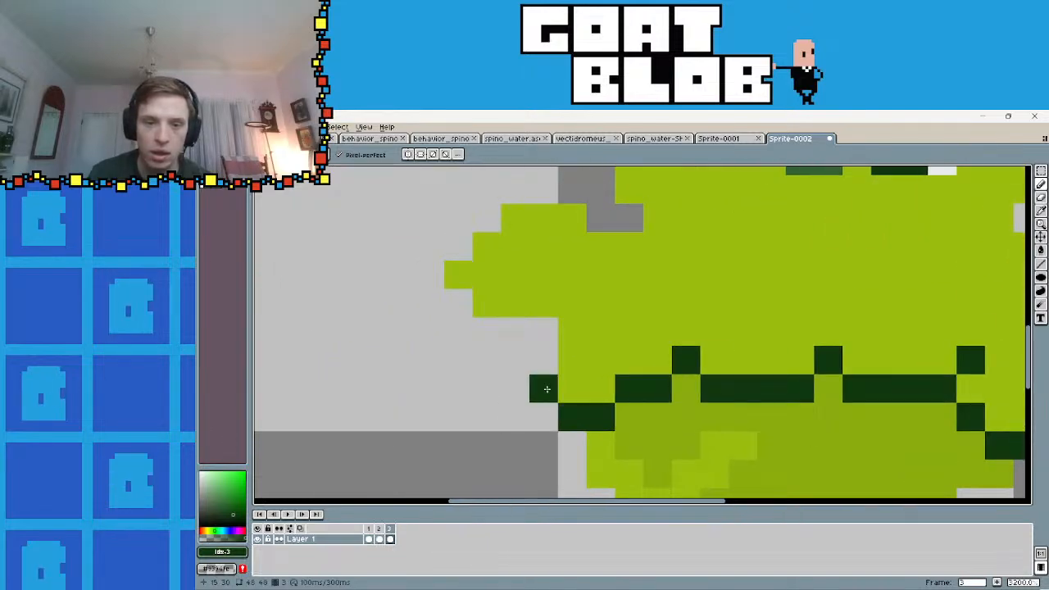
- Outline the left wing in the darkest green, stepping from the body side around the wing tip and back toward the head
scroll(572, 338, down, 5)
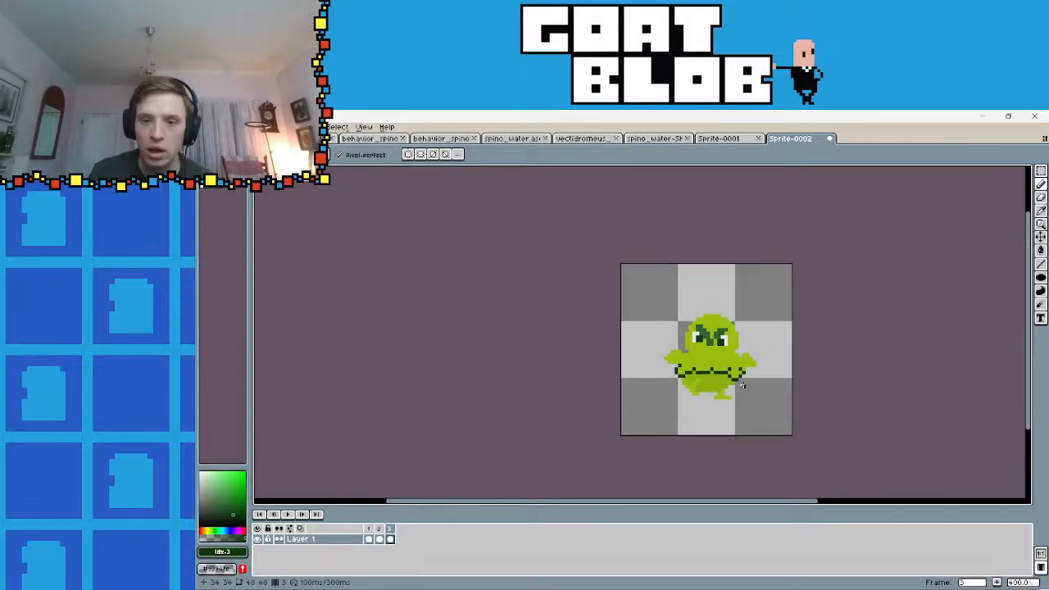
scroll(651, 363, up, 3)
scroll(651, 362, up, 3)
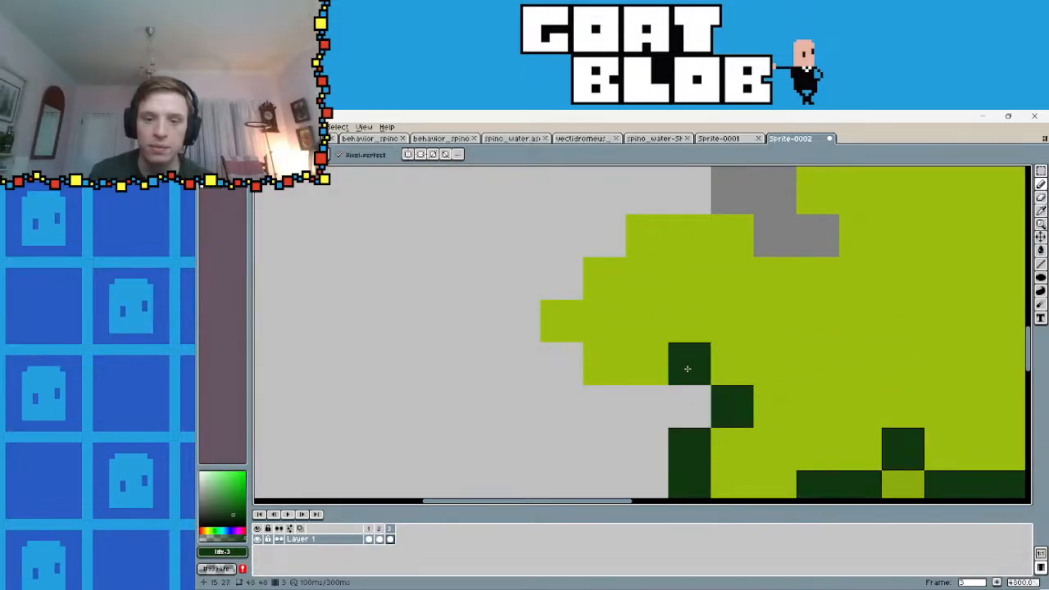
mouse_move(689, 364)
mouse_down()
mouse_move(558, 362)
mouse_move(533, 314)
mouse_move(577, 247)
mouse_move(610, 235)
mouse_up()
mouse_move(610, 235)
mouse_down()
mouse_move(582, 299)
mouse_move(613, 265)
mouse_move(715, 262)
mouse_move(746, 295)
mouse_move(843, 330)
mouse_up()
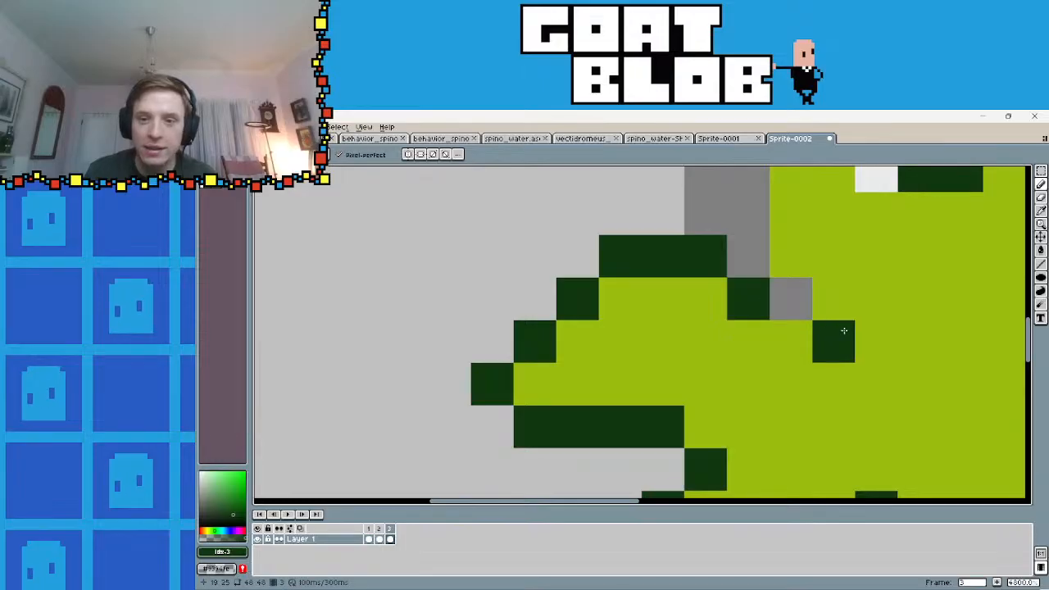
- Outline the right wing in the same darkest green, following its stepped edge around the tip to the body
scroll(722, 352, down, 3)
scroll(722, 352, up, 3)
mouse_move(667, 375)
mouse_down()
mouse_move(630, 409)
mouse_move(732, 409)
mouse_move(766, 375)
mouse_move(746, 305)
mouse_move(641, 218)
mouse_move(590, 208)
mouse_move(549, 245)
mouse_up()
scroll(647, 396, down, 8)
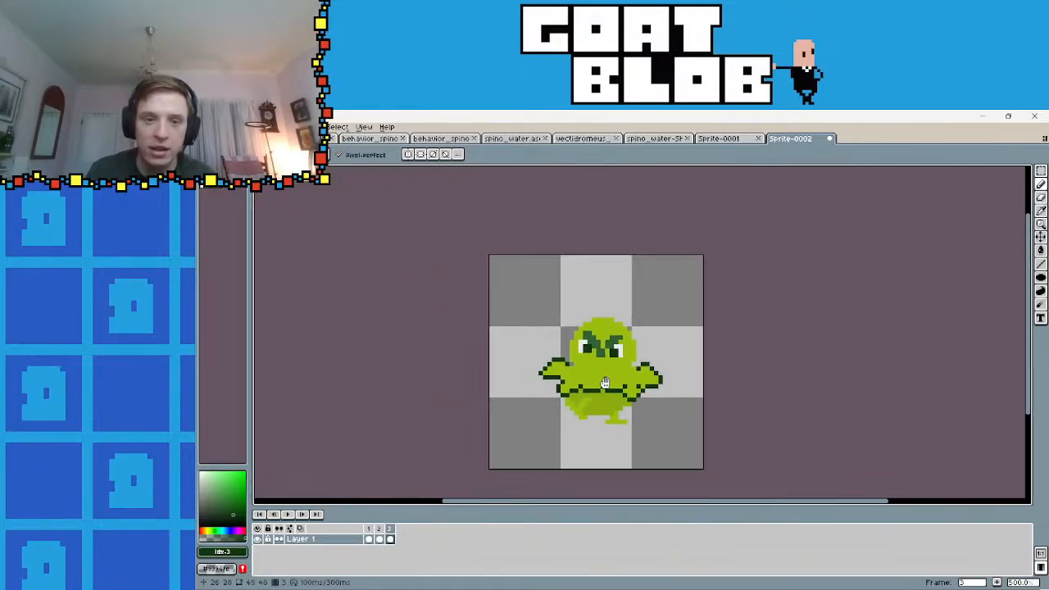
- Draw a stepped darkest green outline over the whole head, from the left wing across the crown and down to the right wing
scroll(612, 380, up, 7)
mouse_move(593, 402)
mouse_down()
mouse_move(600, 334)
mouse_move(586, 325)
mouse_move(613, 260)
mouse_move(706, 194)
mouse_move(820, 190)
mouse_move(856, 208)
mouse_move(886, 244)
mouse_up()
mouse_move(910, 285)
mouse_down()
mouse_move(927, 318)
mouse_move(934, 392)
mouse_move(913, 420)
mouse_up()
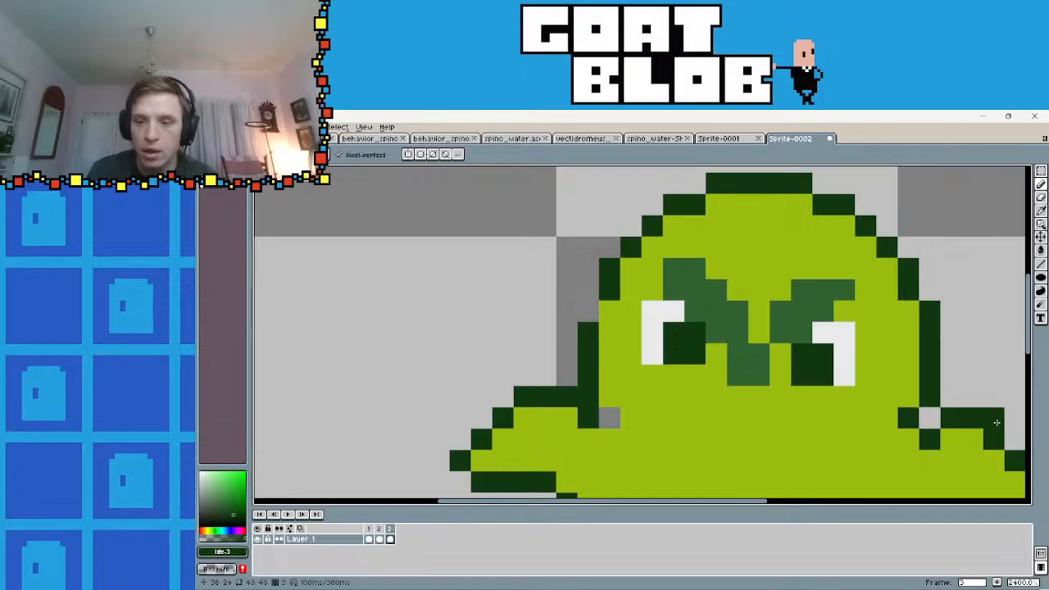
- Close the outline gap where the head meets the left wing and recolor the overlapping outline pixel in the olive belly green
scroll(893, 395, down, 9)
scroll(834, 379, up, 4)
scroll(833, 378, up, 5)
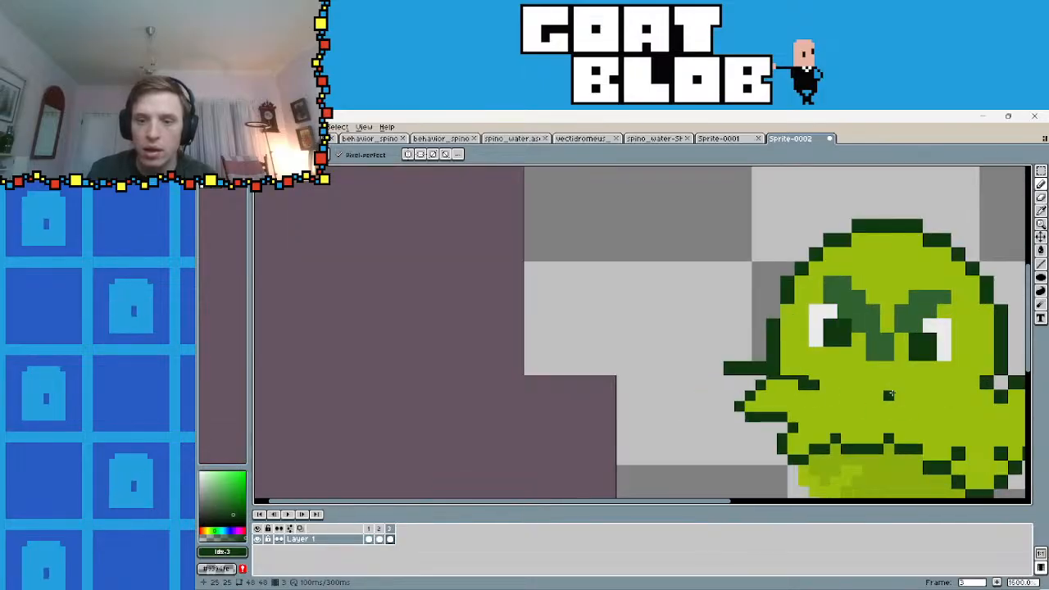
scroll(894, 398, down, 9)
scroll(807, 386, up, 4)
scroll(783, 352, up, 5)
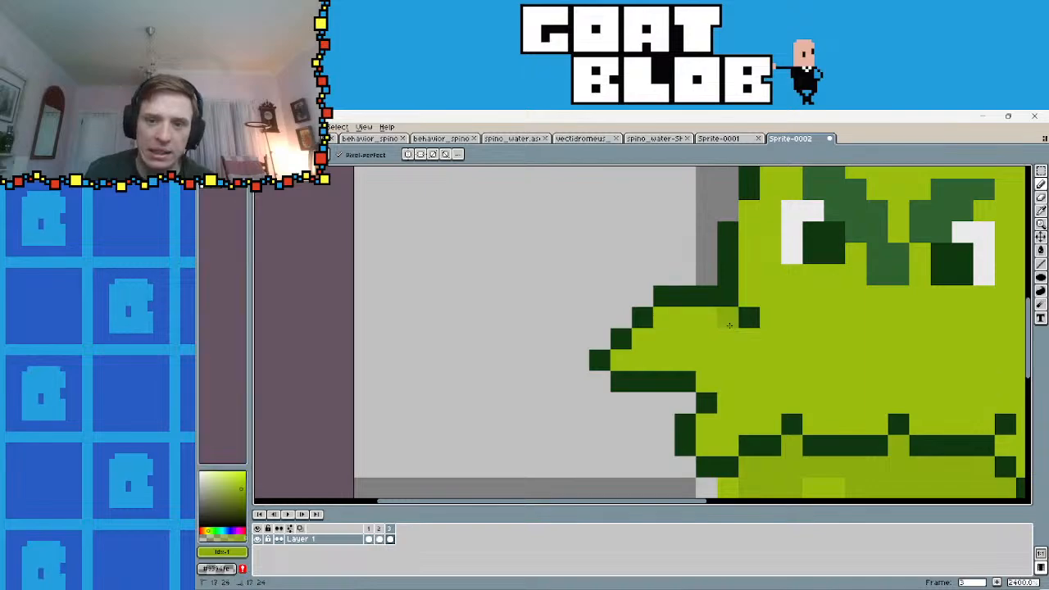
- Outline the bird's raised left leg and foot with the darkest green, including the claw notches along its upper edge
scroll(855, 351, down, 5)
scroll(855, 350, down, 2)
scroll(744, 362, up, 4)
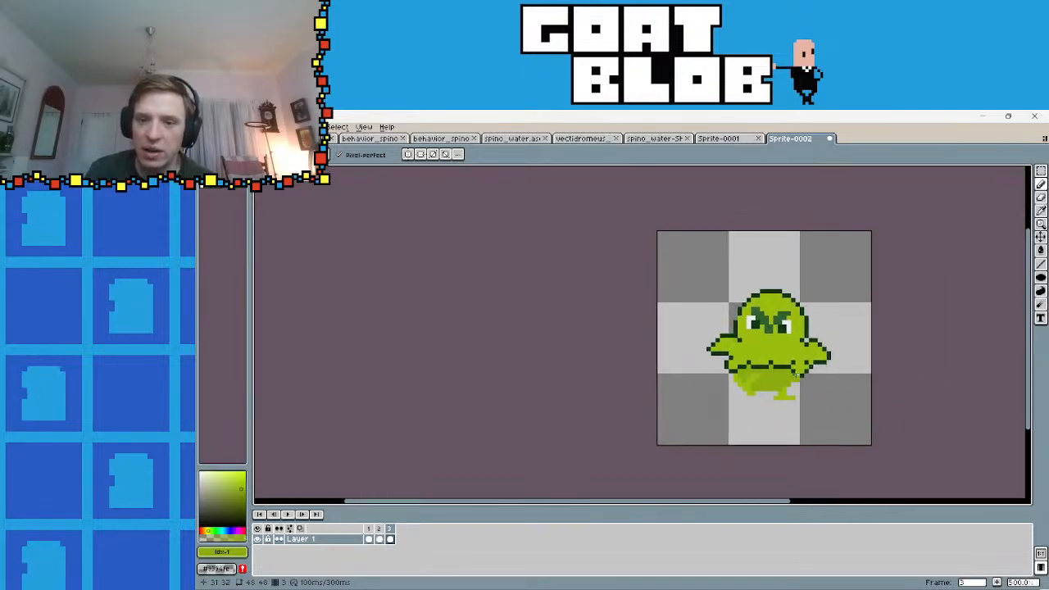
scroll(744, 361, up, 2)
click(233, 175)
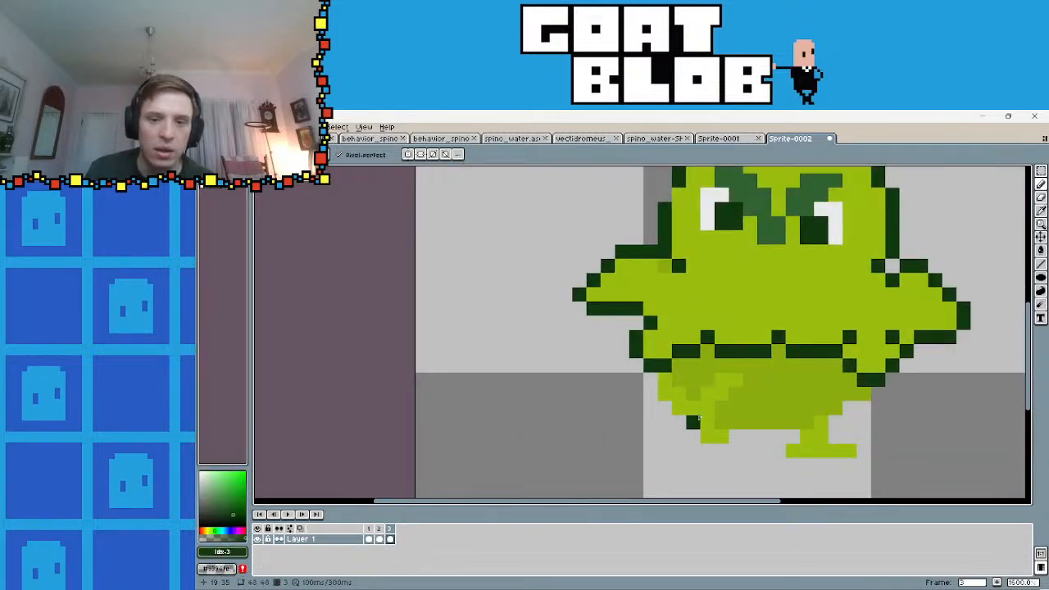
scroll(652, 390, up, 2)
mouse_move(648, 371)
mouse_down()
mouse_move(649, 396)
mouse_move(706, 455)
mouse_up()
drag(743, 470, 682, 381)
mouse_move(674, 393)
mouse_down()
mouse_move(712, 421)
mouse_move(741, 423)
mouse_up()
click(756, 396)
mouse_move(787, 281)
mouse_down()
mouse_move(759, 258)
mouse_move(737, 254)
mouse_move(675, 309)
mouse_move(646, 281)
mouse_up()
- Outline the right foot and the lower edge of the belly with the darkest green
scroll(842, 392, down, 4)
scroll(842, 391, up, 4)
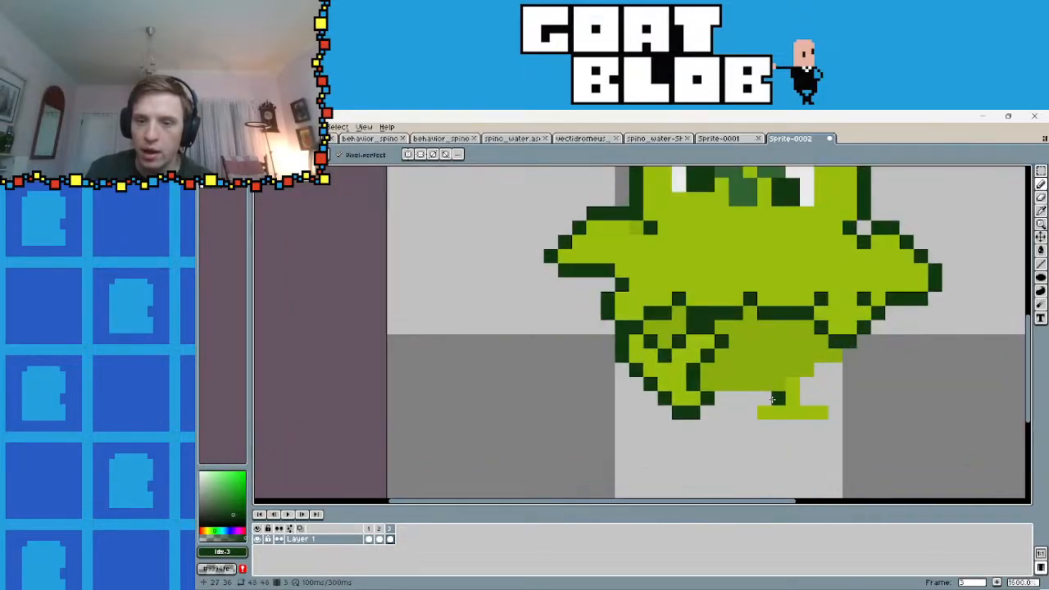
click(739, 419)
mouse_move(828, 385)
mouse_down()
mouse_move(847, 356)
mouse_move(876, 354)
mouse_move(889, 324)
mouse_up()
click(740, 398)
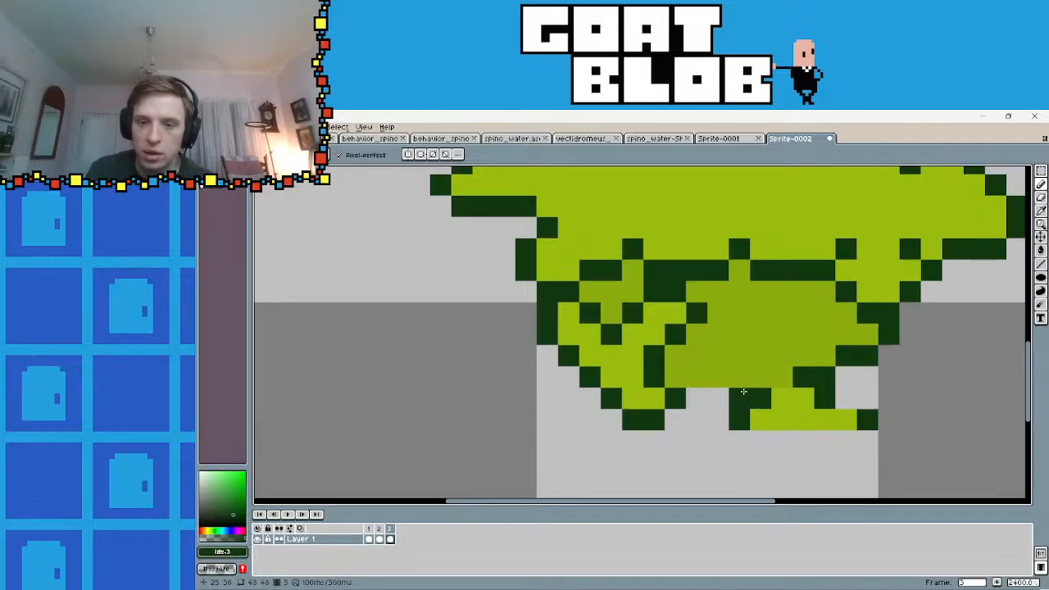
drag(743, 383, 704, 384)
scroll(909, 440, down, 7)
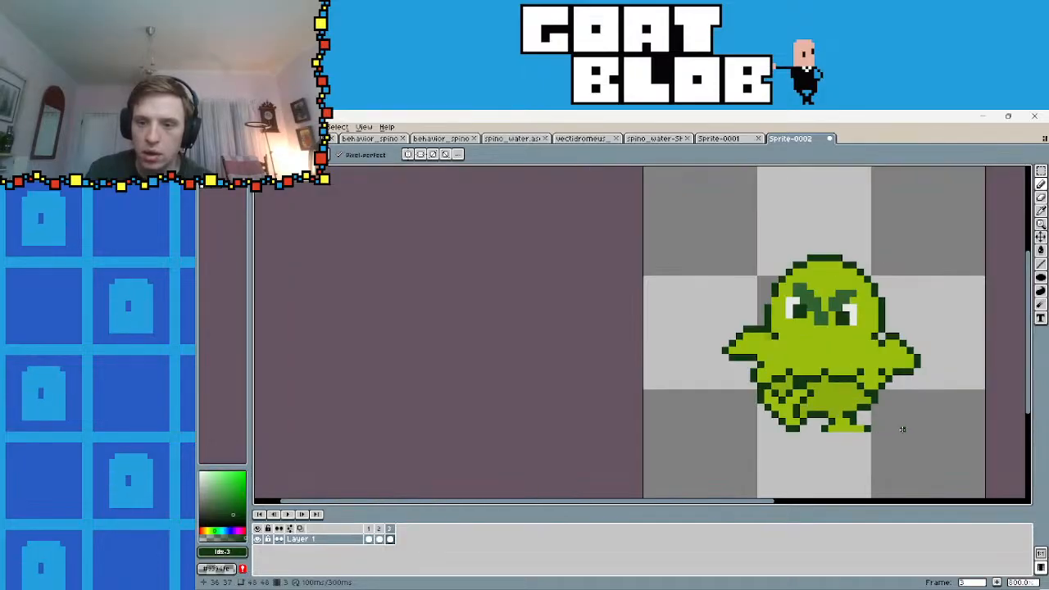
scroll(863, 430, up, 7)
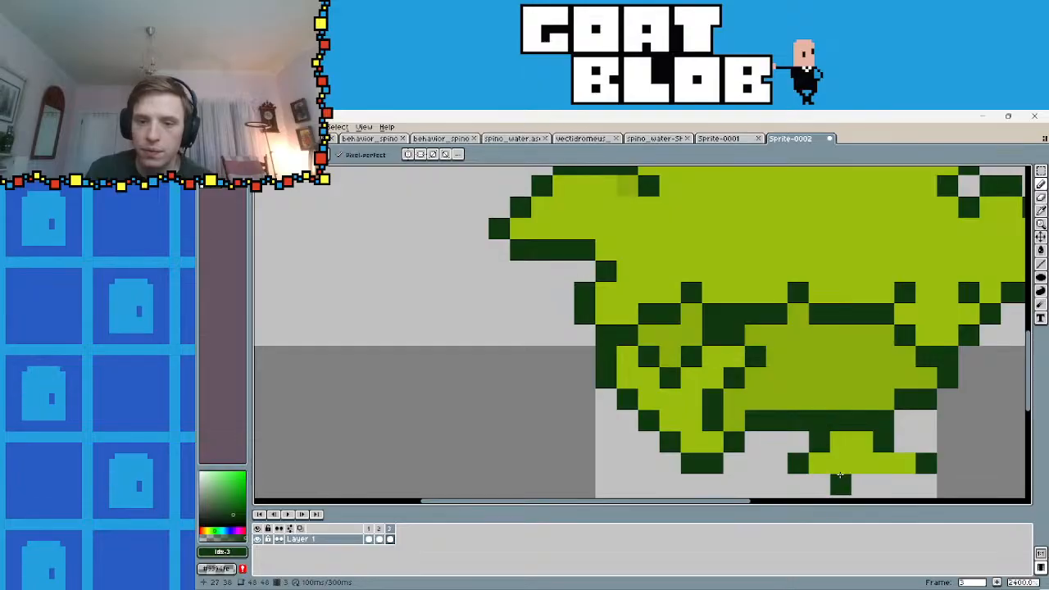
- Shade the scalloped lower edge of the bird's upper body with the darker yellow-green, extending it to the base of the left wing
scroll(868, 455, down, 7)
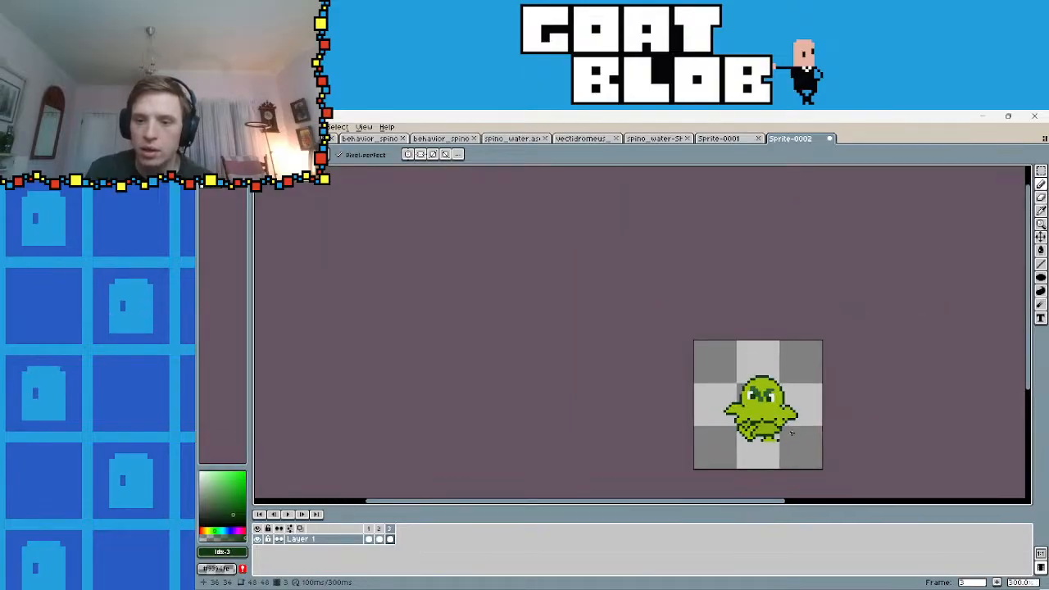
scroll(794, 451, up, 2)
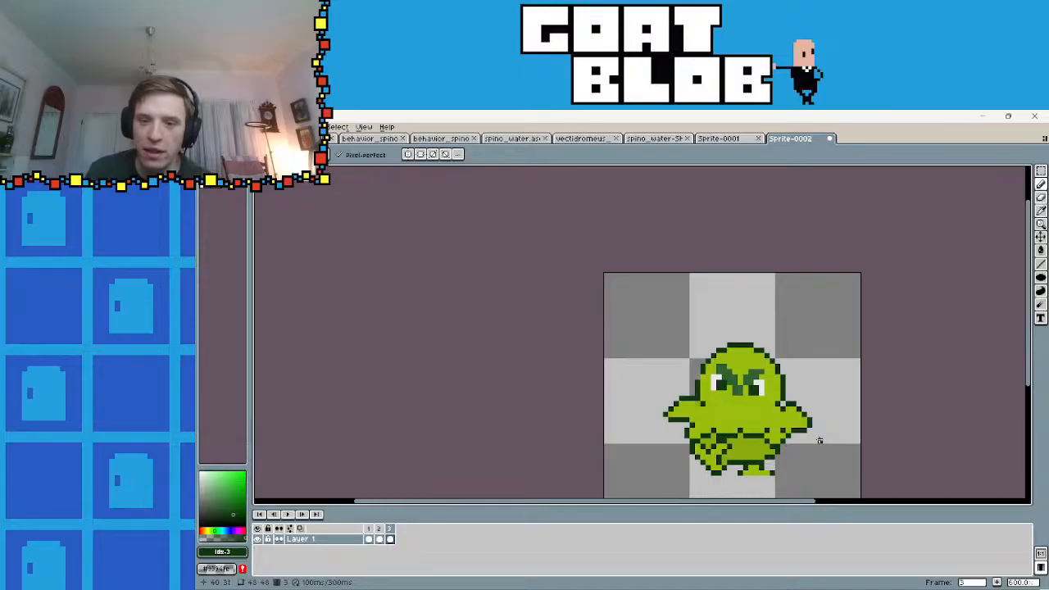
scroll(819, 440, down, 3)
scroll(748, 435, up, 1)
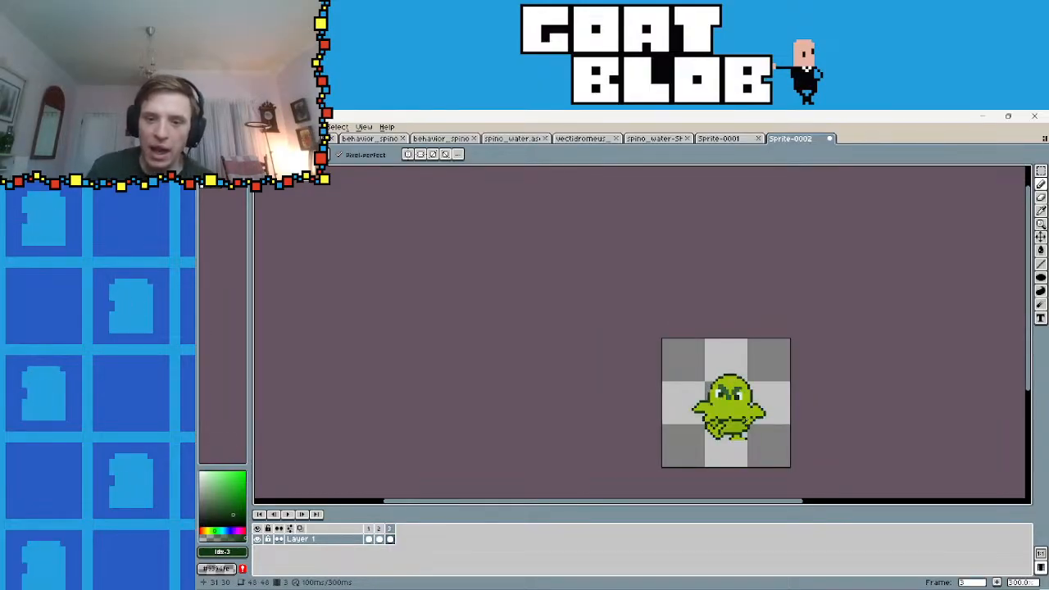
scroll(740, 422, up, 2)
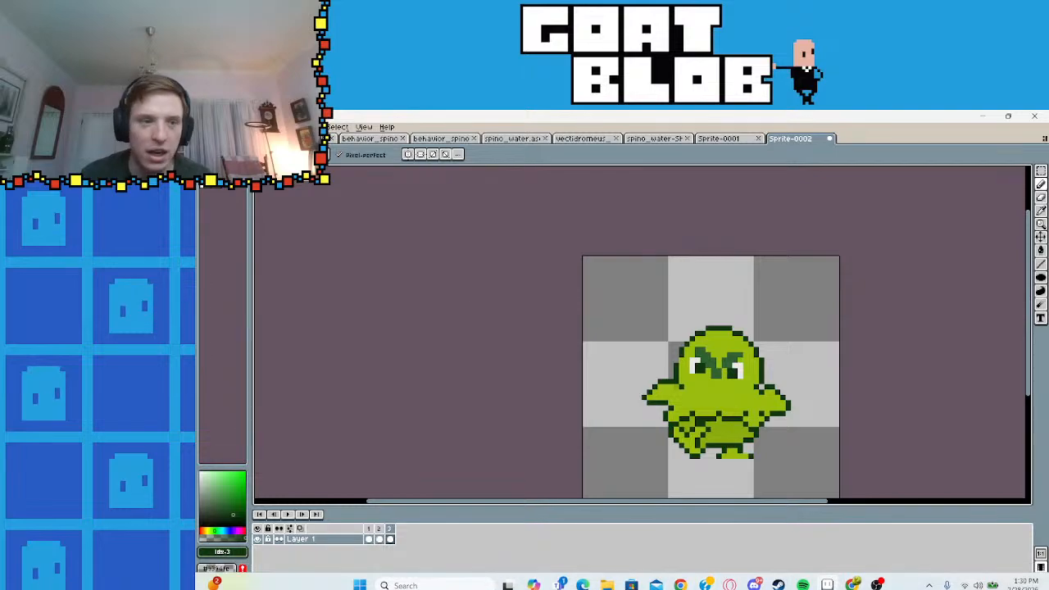
scroll(727, 409, up, 4)
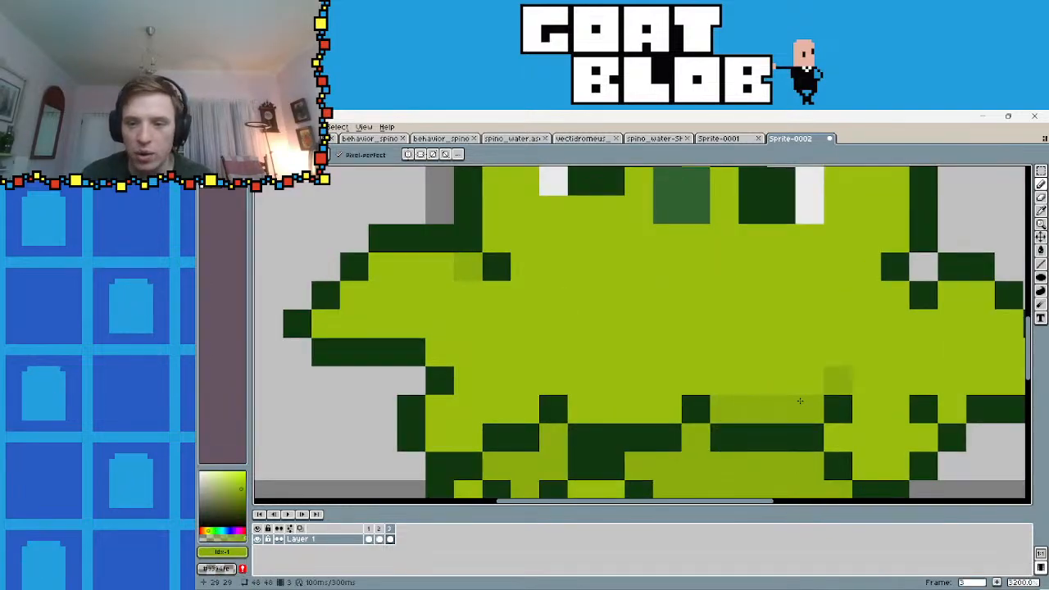
mouse_move(678, 397)
mouse_down()
mouse_move(598, 407)
mouse_move(577, 382)
mouse_up()
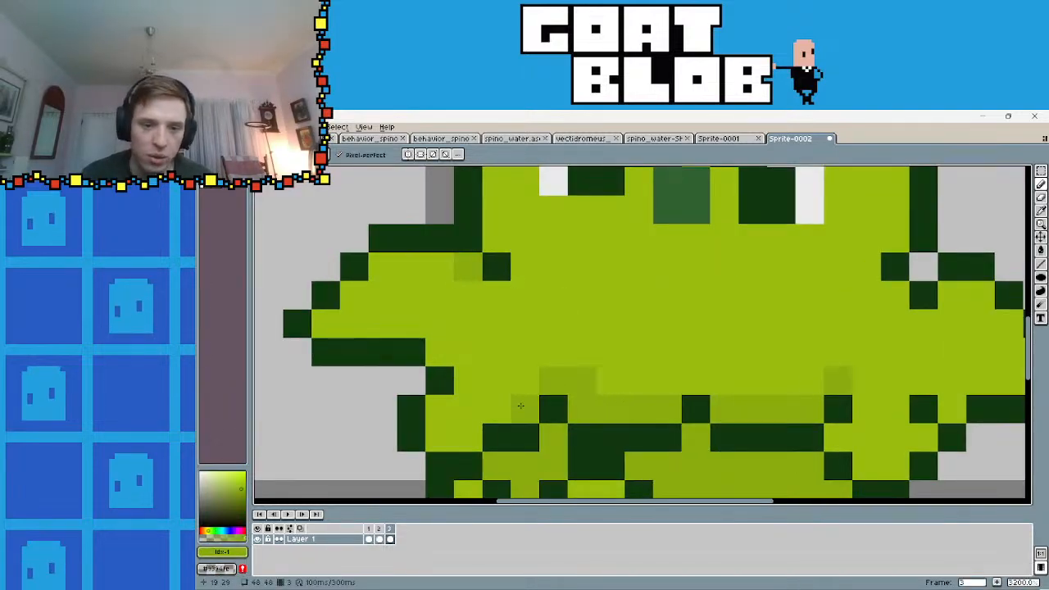
mouse_move(451, 435)
mouse_down()
mouse_move(443, 413)
mouse_move(468, 385)
mouse_up()
scroll(639, 397, down, 3)
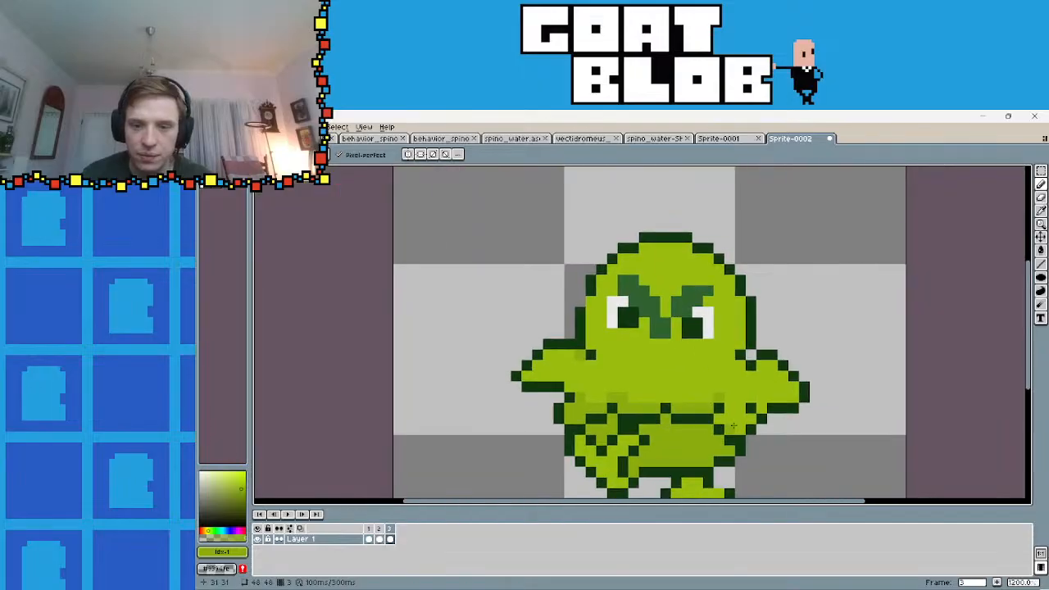
- Shade the underside of the right wing and the edge of the body beside the right eye with the darker yellow-green
scroll(719, 397, up, 1)
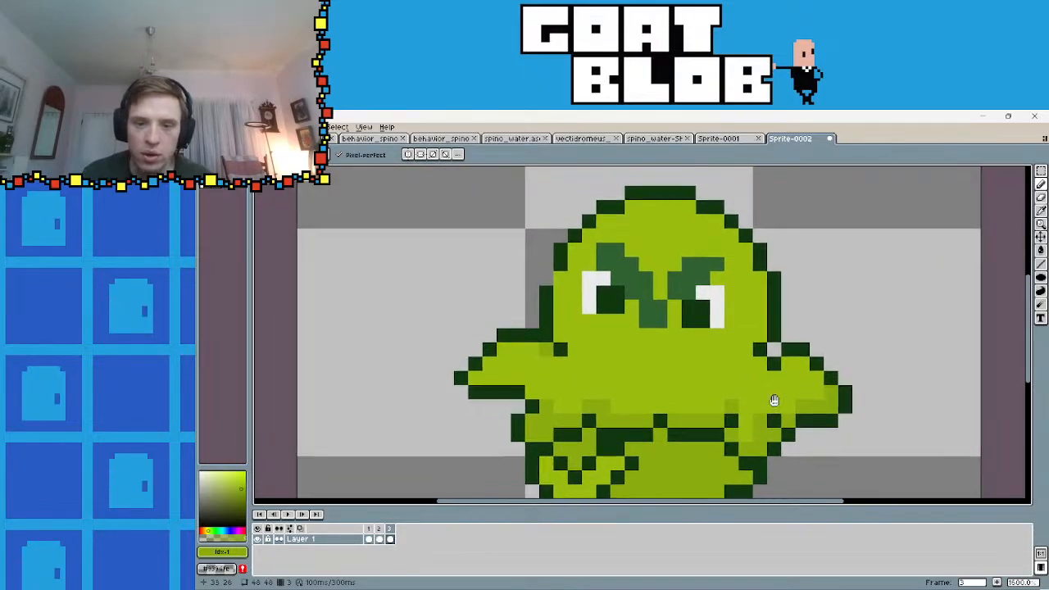
scroll(742, 402, up, 3)
mouse_move(721, 428)
mouse_down()
mouse_move(806, 398)
mouse_move(807, 426)
mouse_up()
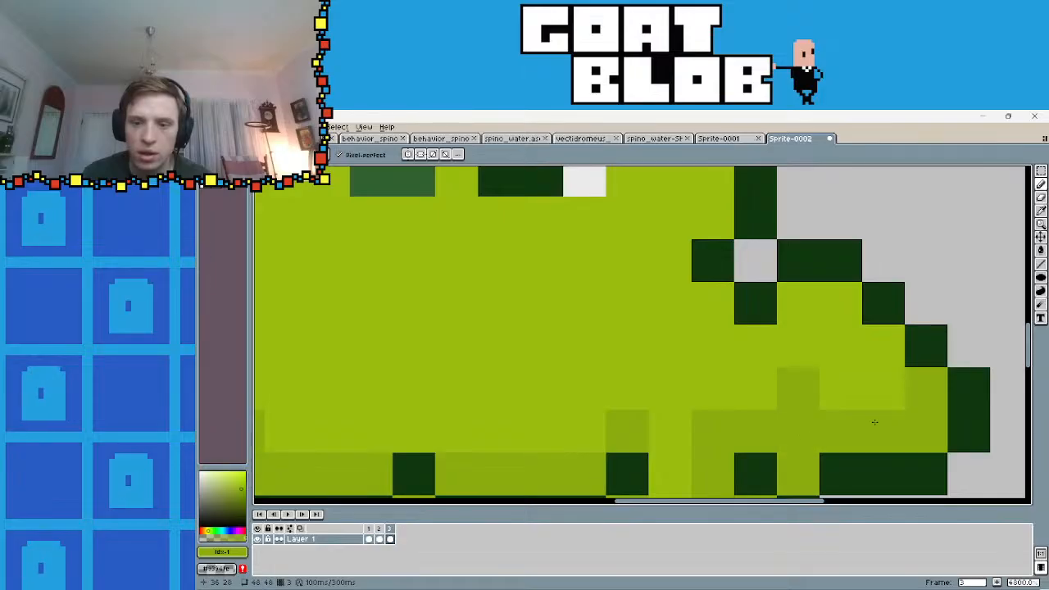
scroll(828, 418, down, 4)
scroll(830, 413, up, 2)
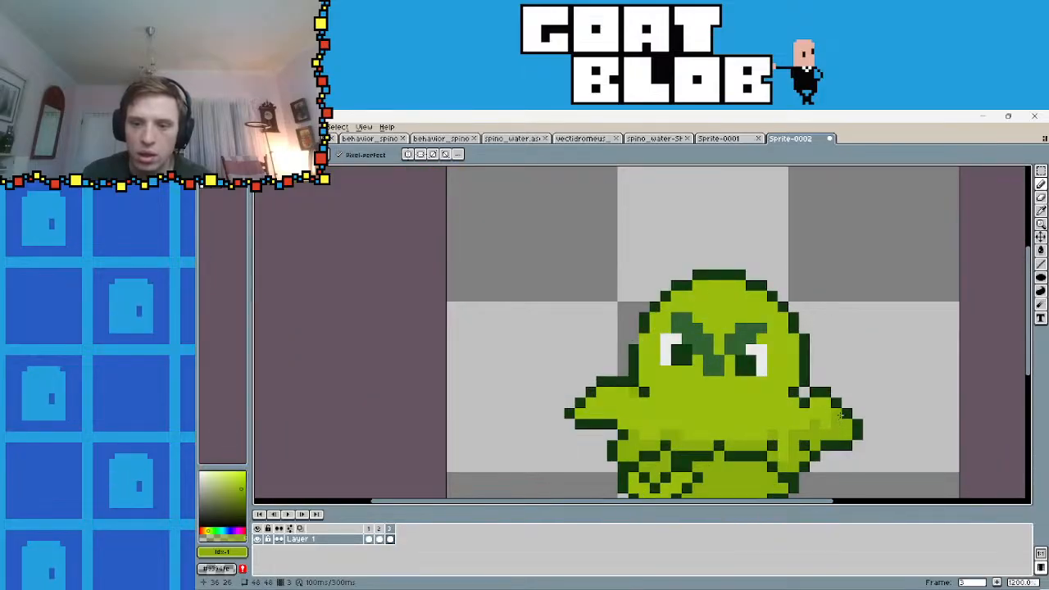
scroll(697, 408, up, 1)
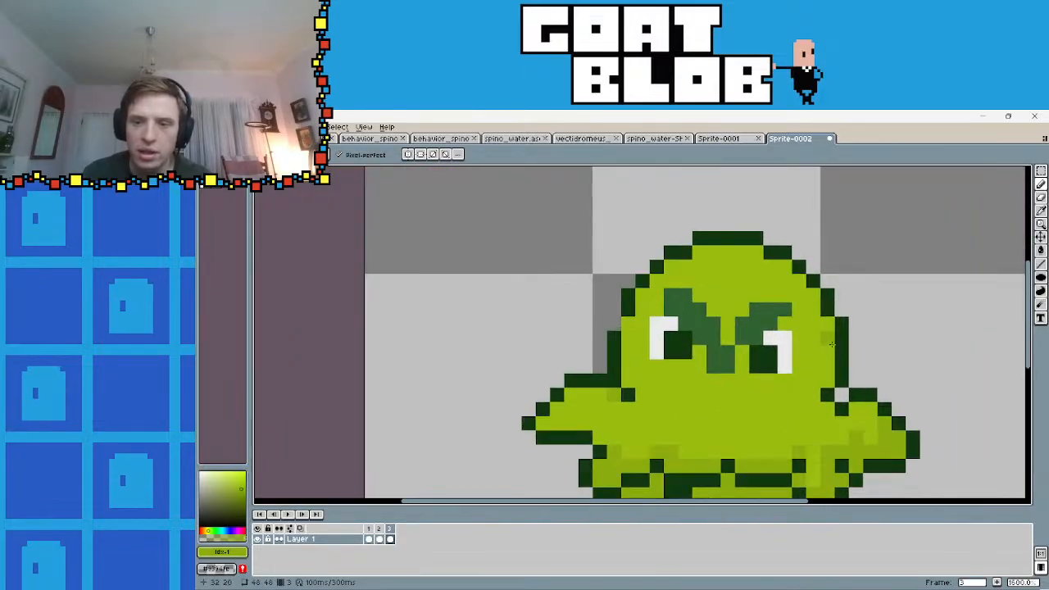
drag(806, 395, 779, 401)
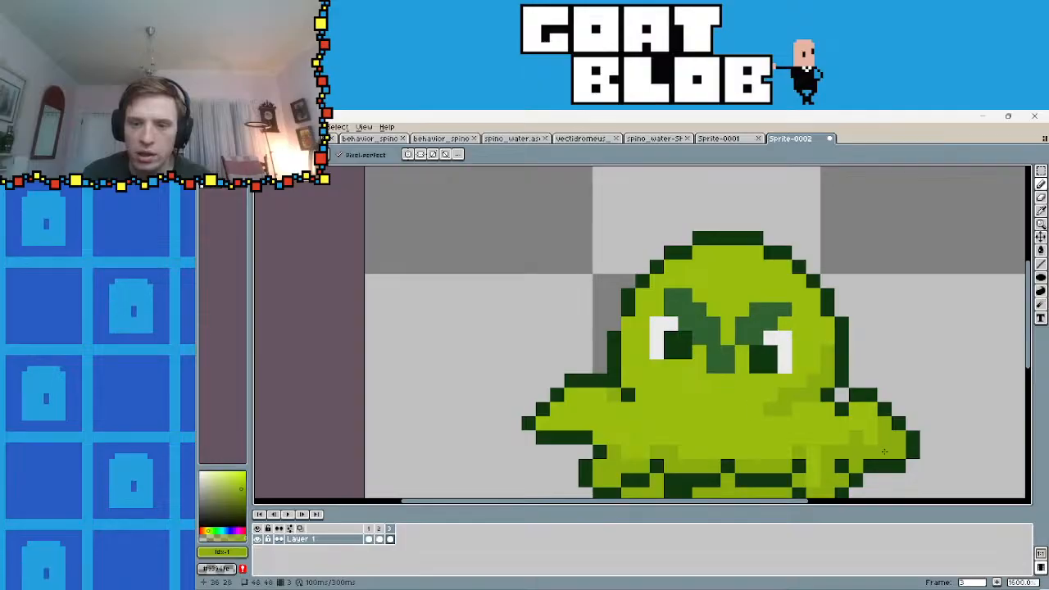
- Fill the right wing and the right side of the body with the darker yellow-green shadow
scroll(852, 410, down, 5)
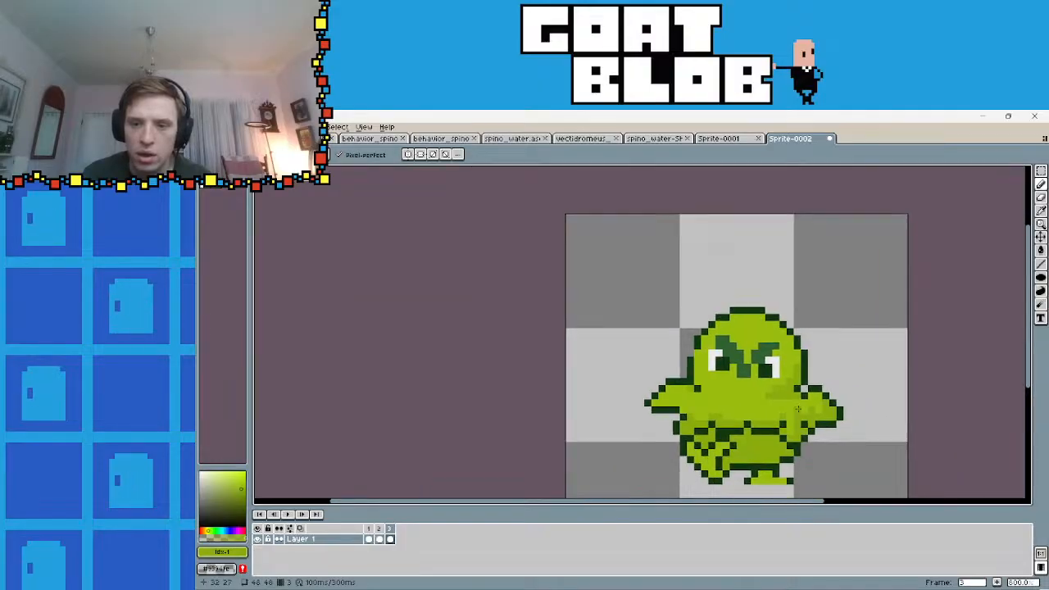
scroll(773, 391, up, 9)
drag(744, 355, 710, 447)
mouse_move(760, 403)
mouse_down()
mouse_move(800, 423)
mouse_move(807, 482)
mouse_up()
drag(809, 484, 762, 431)
mouse_move(800, 351)
mouse_down()
mouse_move(800, 318)
mouse_move(835, 330)
mouse_move(896, 279)
mouse_move(915, 277)
mouse_move(926, 350)
mouse_up()
drag(841, 399, 829, 313)
drag(747, 394, 815, 429)
scroll(814, 429, down, 6)
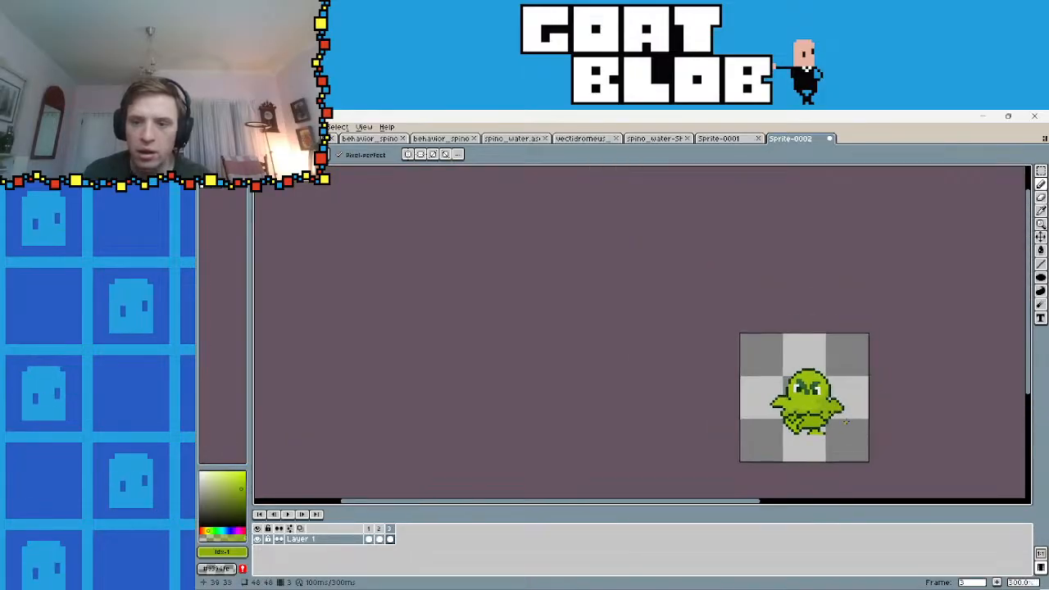
- Paint a medium dark green shadow across the lower right part of the belly
scroll(815, 425, up, 2)
scroll(817, 422, up, 3)
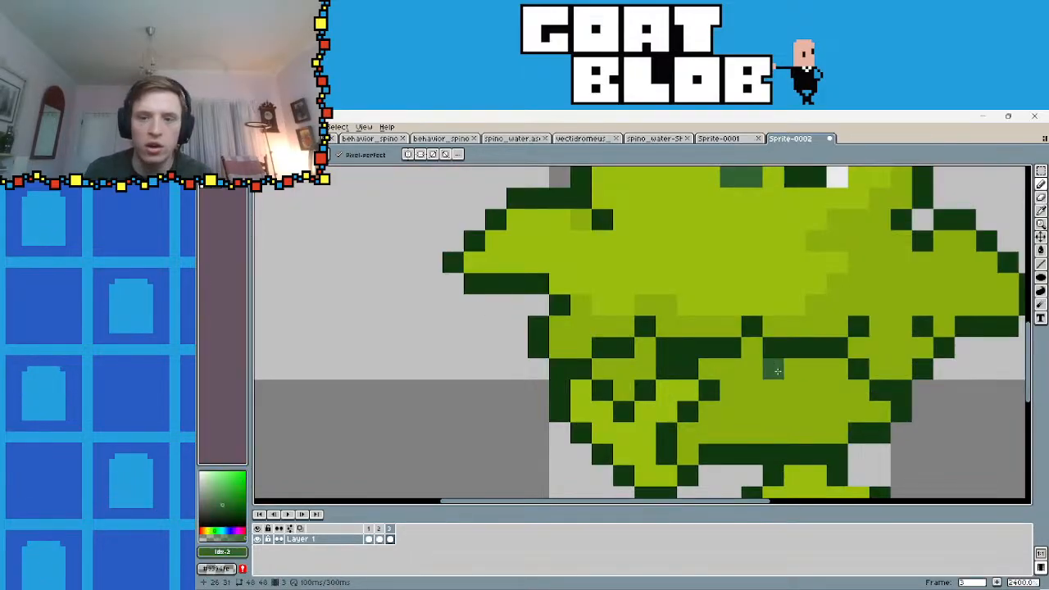
mouse_move(817, 371)
mouse_down()
mouse_move(740, 430)
mouse_move(756, 439)
mouse_move(820, 428)
mouse_move(828, 412)
mouse_move(831, 433)
mouse_move(814, 408)
mouse_move(847, 391)
mouse_move(880, 412)
mouse_up()
scroll(835, 430, down, 4)
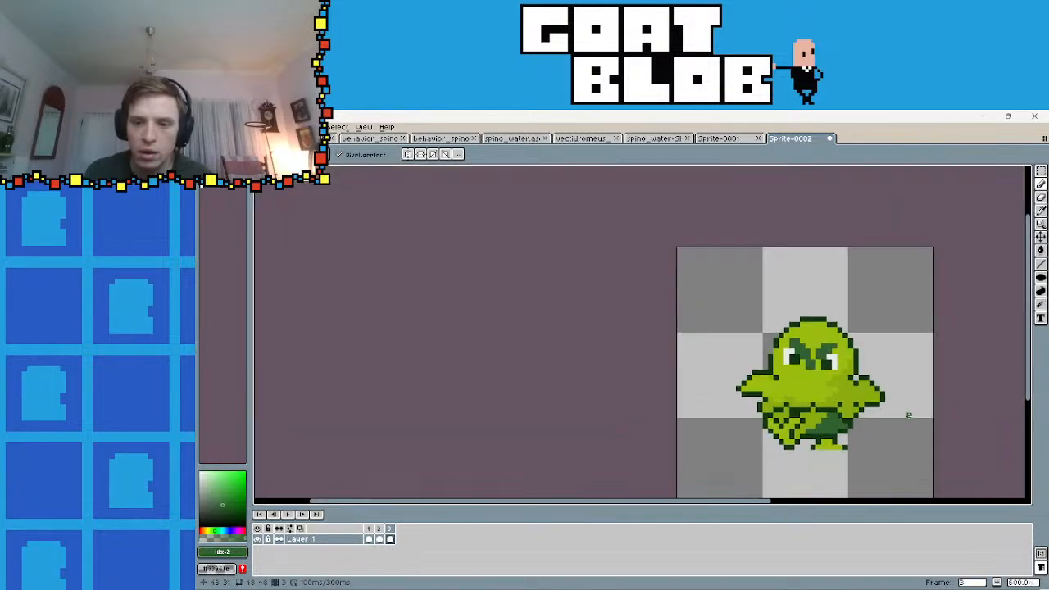
scroll(908, 415, down, 5)
- Recolor the insides of both legs and feet with the medium dark green
scroll(828, 433, up, 8)
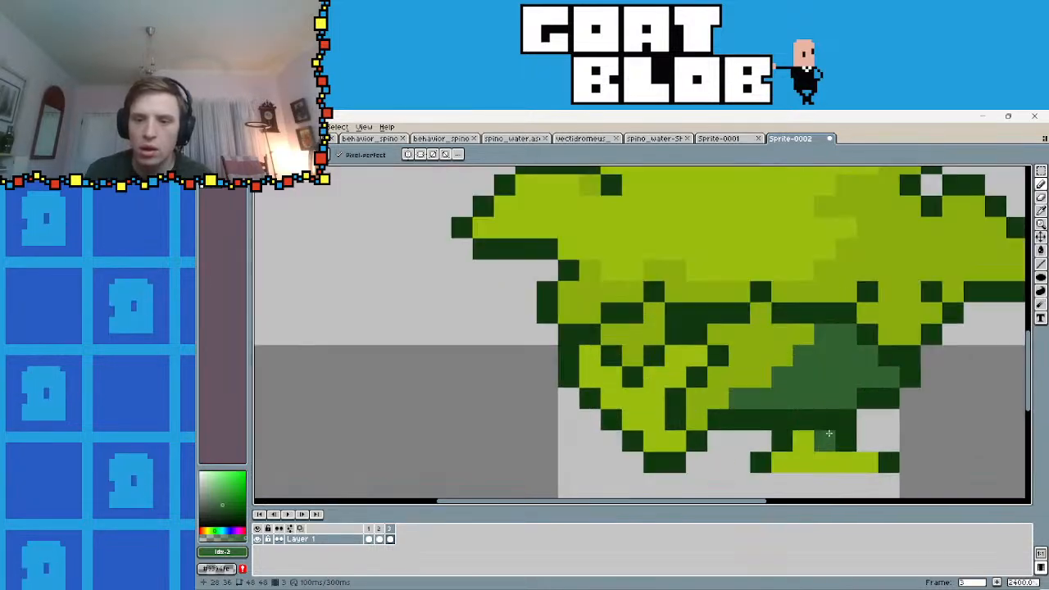
drag(783, 459, 868, 461)
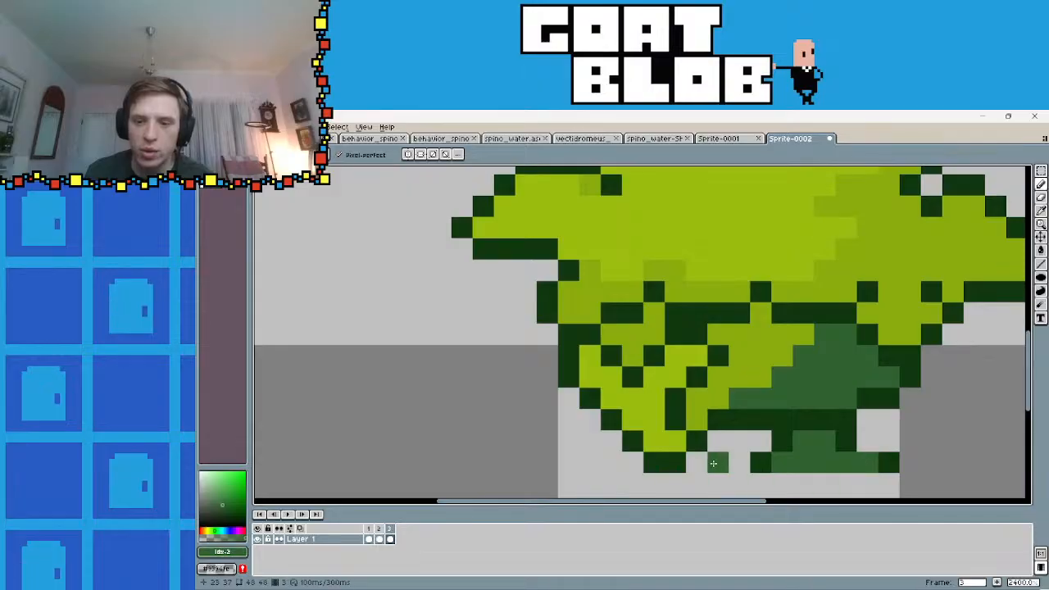
scroll(781, 421, down, 1)
scroll(706, 436, up, 2)
mouse_move(706, 436)
mouse_down()
mouse_move(677, 416)
mouse_move(677, 356)
mouse_move(731, 324)
mouse_move(694, 331)
mouse_move(650, 409)
mouse_move(624, 351)
mouse_move(589, 332)
mouse_up()
click(736, 388)
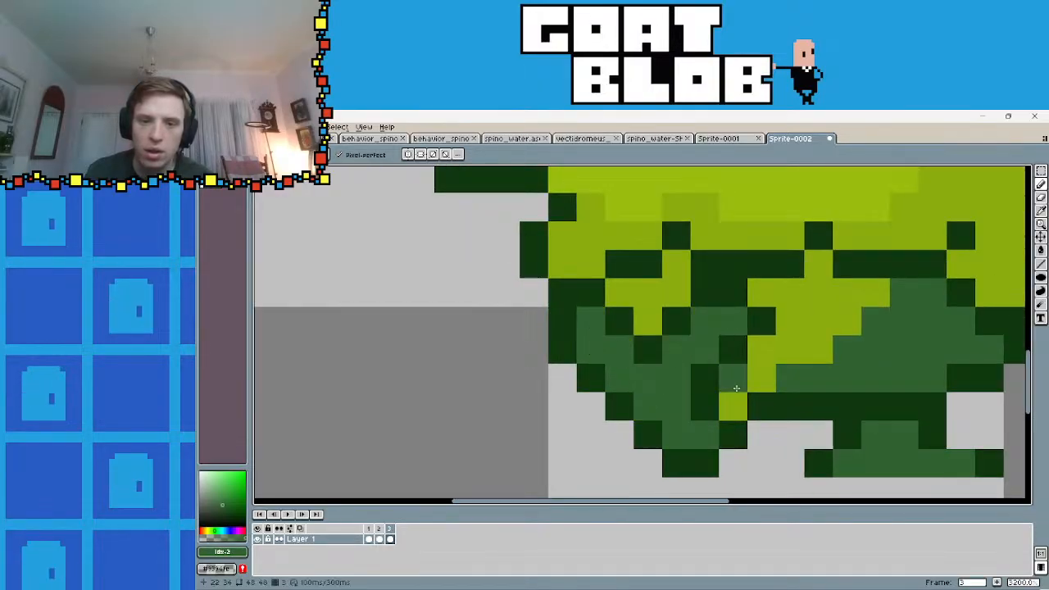
scroll(736, 388, down, 7)
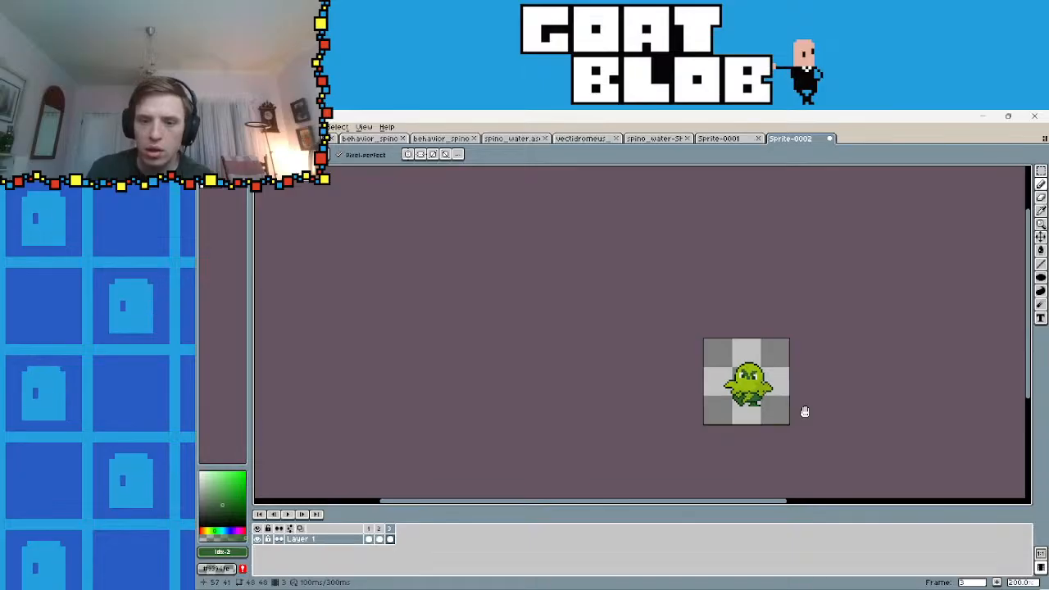
- Paint a white highlight along the upper edge of the left wing
scroll(733, 379, up, 6)
click(223, 184)
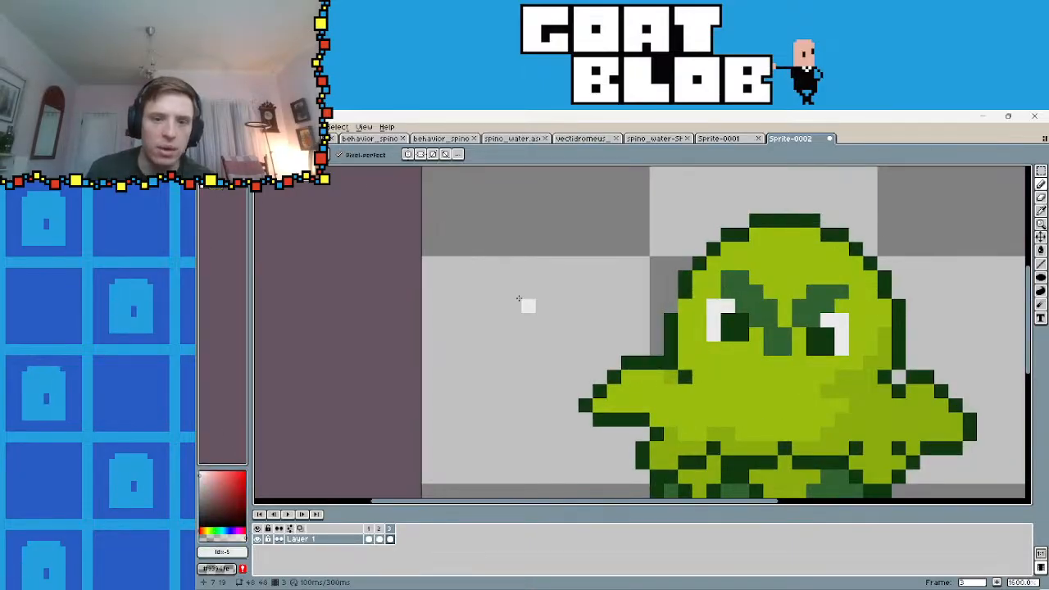
scroll(661, 366, up, 1)
drag(653, 389, 598, 391)
click(594, 416)
drag(561, 428, 541, 443)
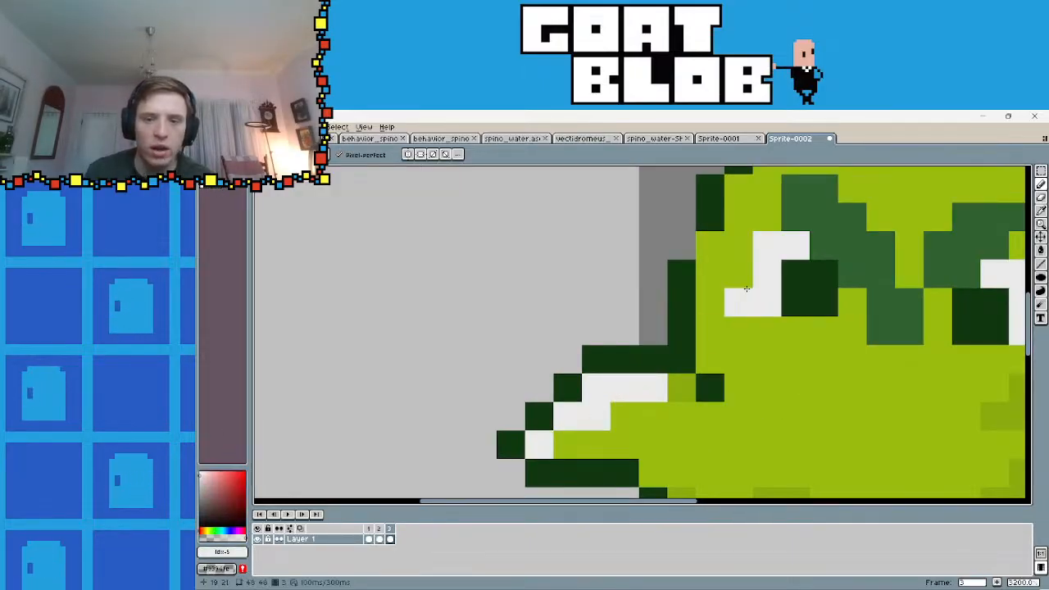
- Paint a white highlight along the left side and top of the head, just inside the outline
drag(738, 295, 695, 398)
drag(667, 352, 667, 373)
drag(694, 293, 696, 318)
drag(724, 262, 867, 206)
scroll(895, 320, down, 4)
scroll(820, 313, down, 1)
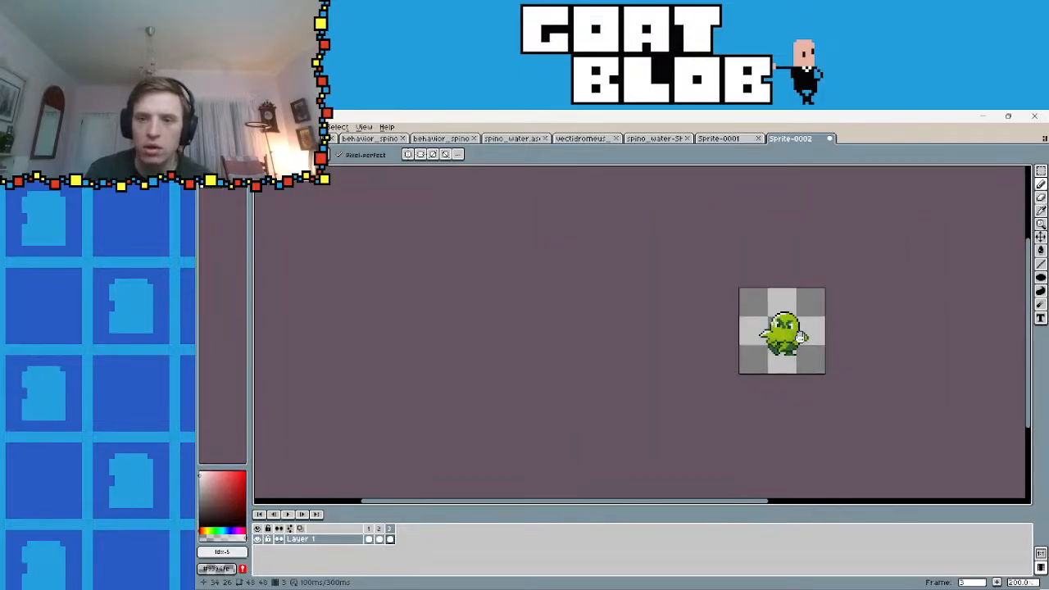
scroll(724, 355, up, 1)
scroll(724, 356, up, 2)
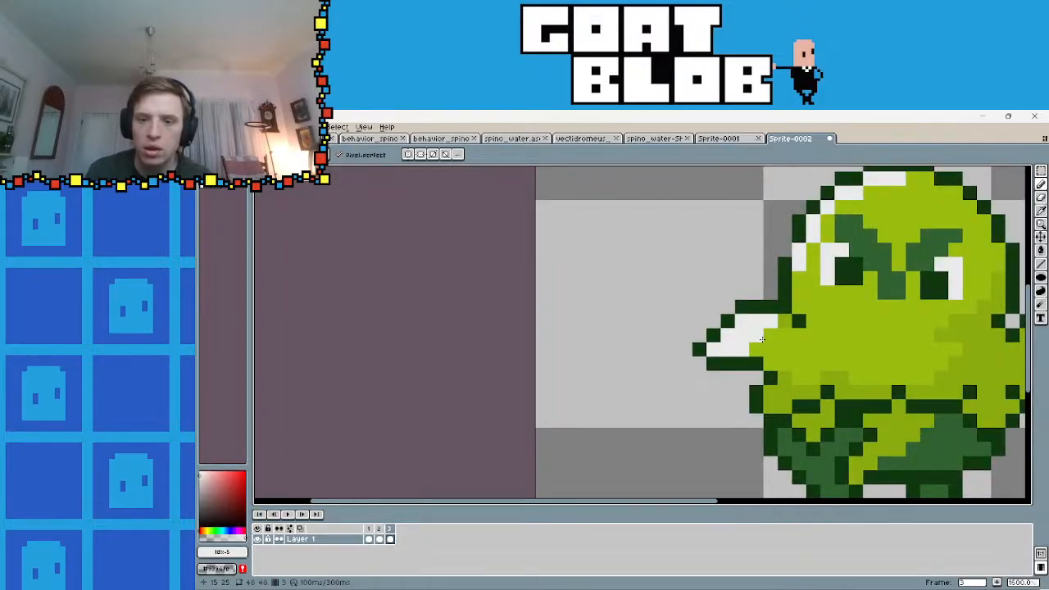
scroll(817, 362, down, 3)
scroll(731, 291, up, 3)
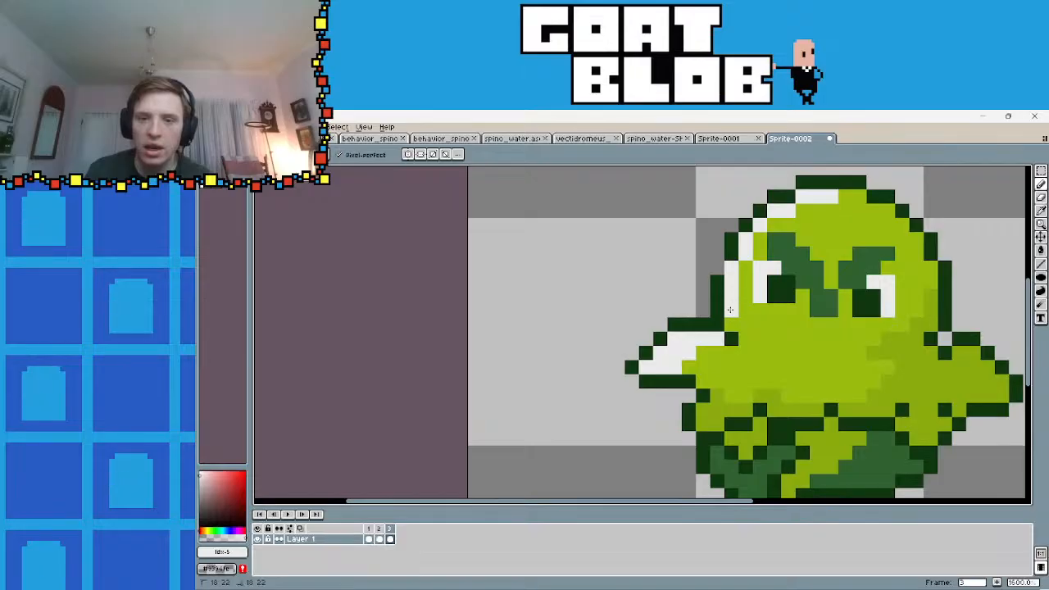
drag(803, 216, 764, 301)
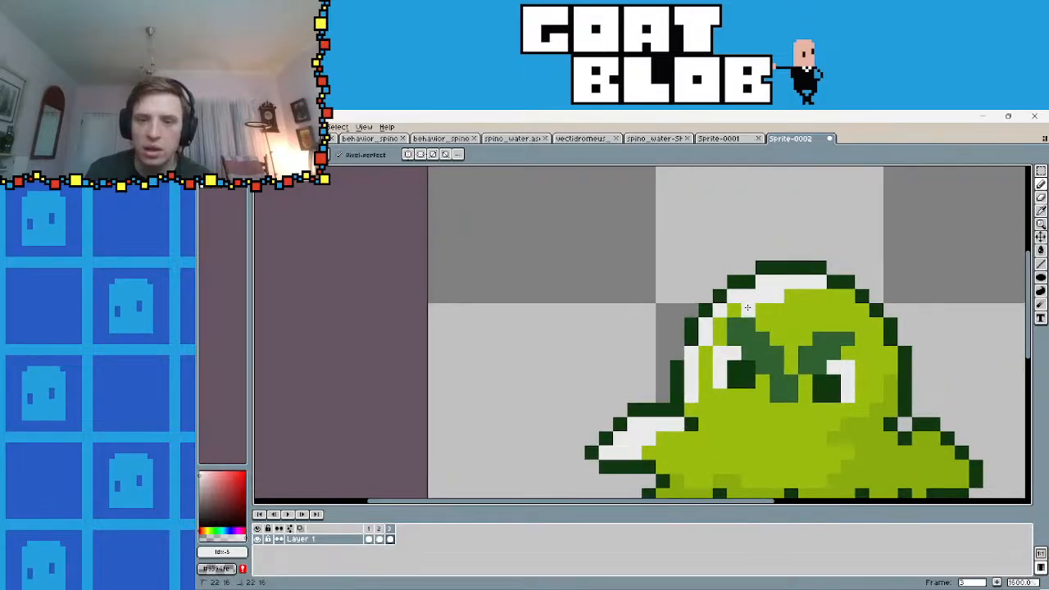
scroll(716, 324, down, 7)
scroll(716, 325, up, 1)
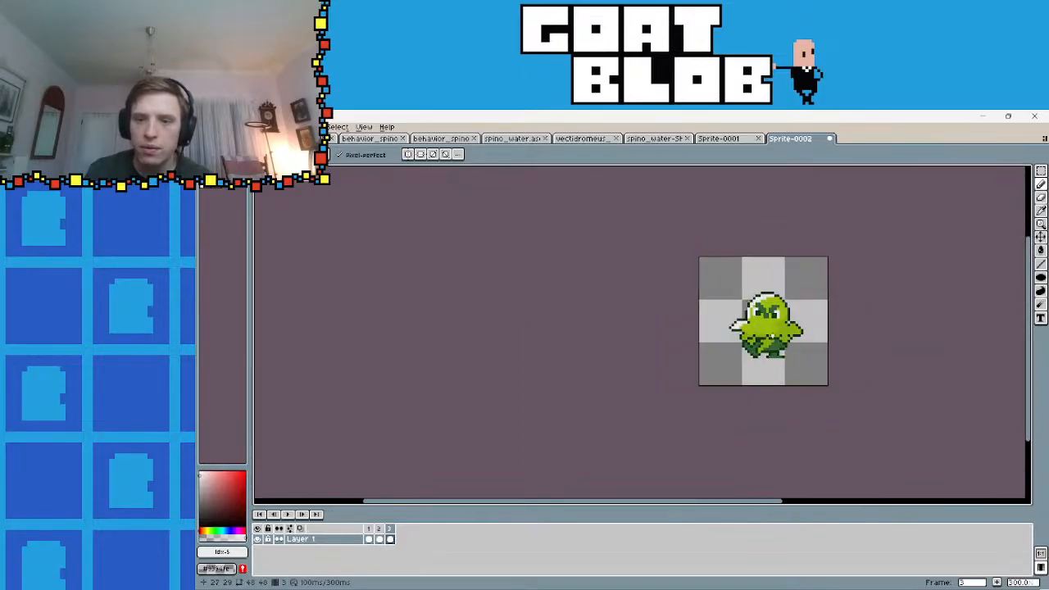
- Switch to the browser's image results for gen 10 starter pokemon to check the character reference
drag(832, 350, 797, 351)
scroll(767, 348, up, 4)
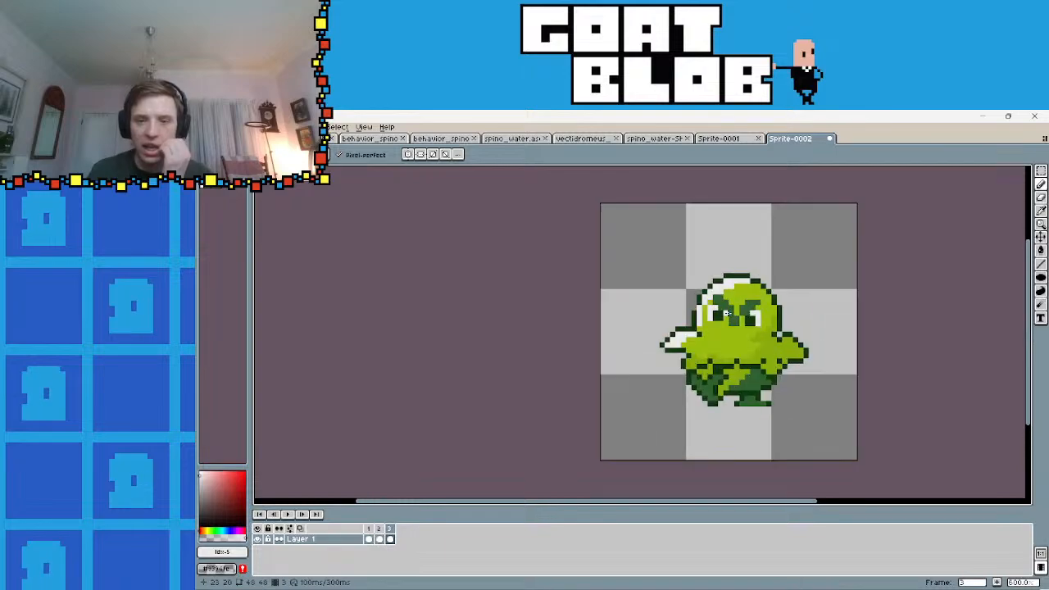
click(852, 577)
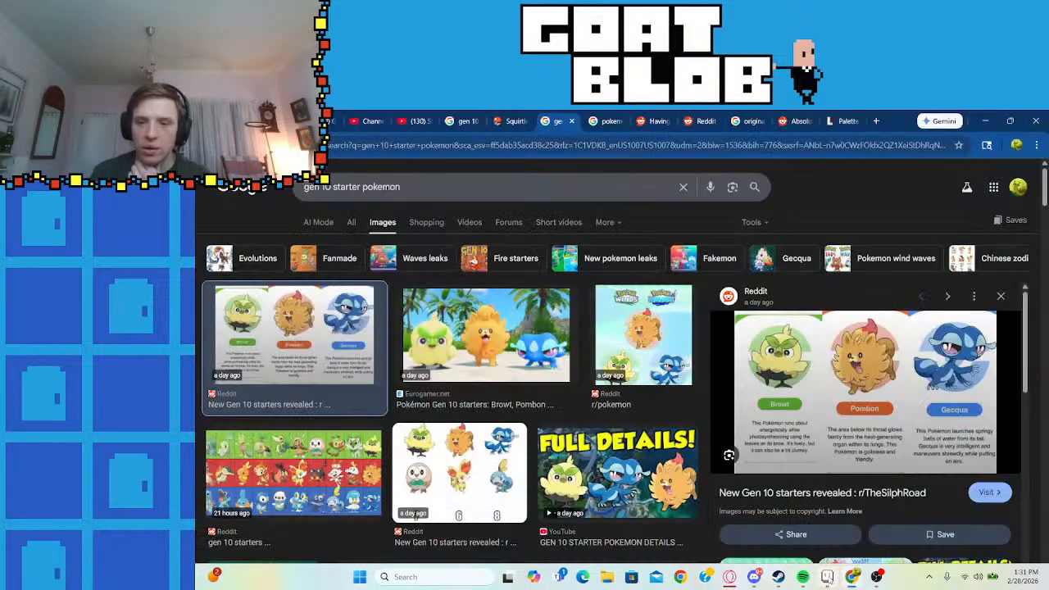
- Compare the bird sprite in Aseprite with the green starter in the browser's gen 10 starter pokemon image results
click(827, 577)
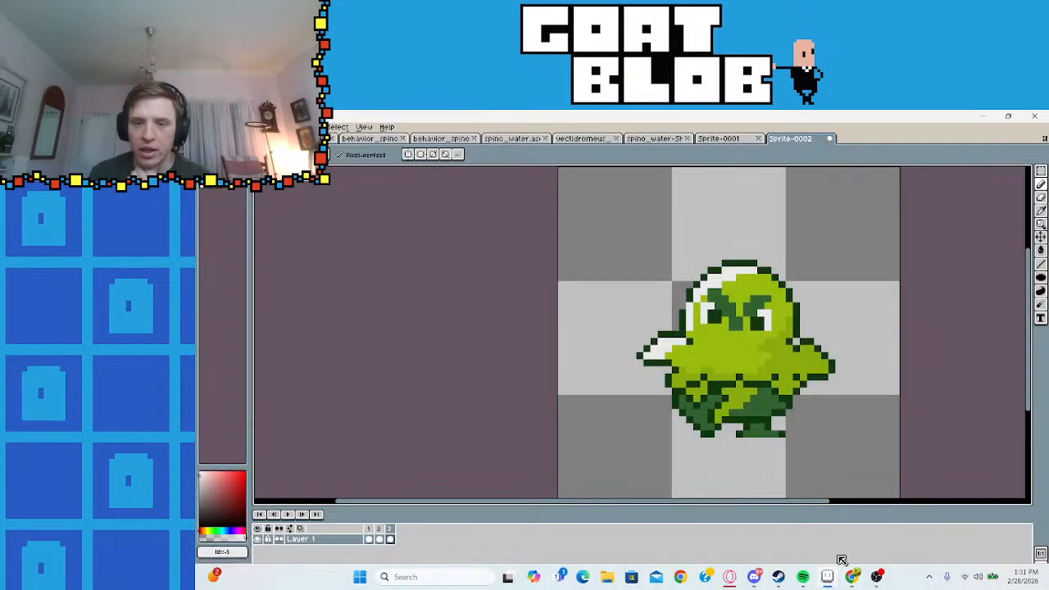
scroll(727, 314, up, 3)
alt+click(621, 306)
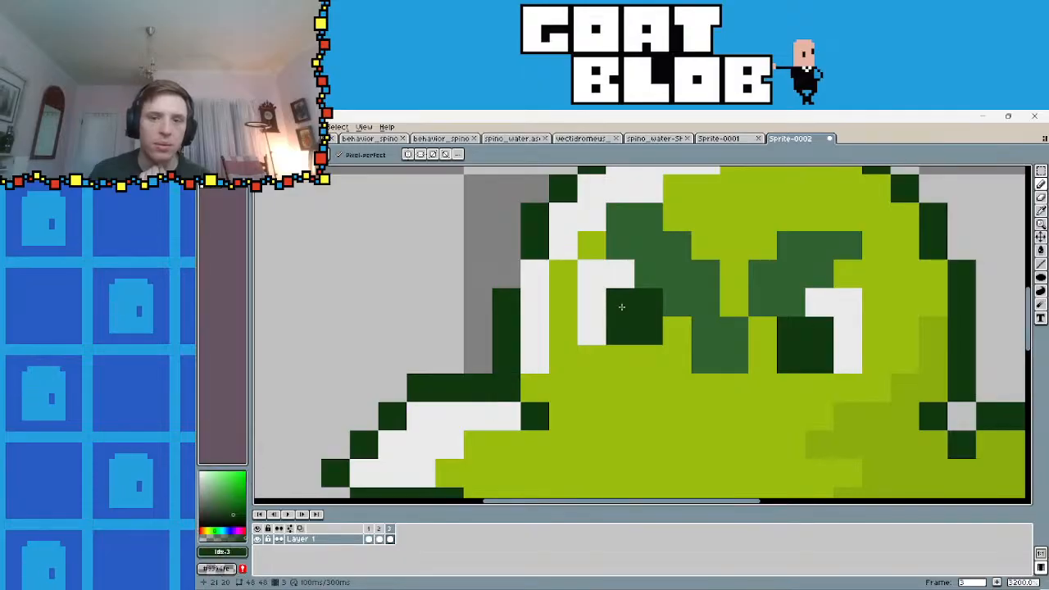
drag(817, 301, 704, 334)
click(234, 178)
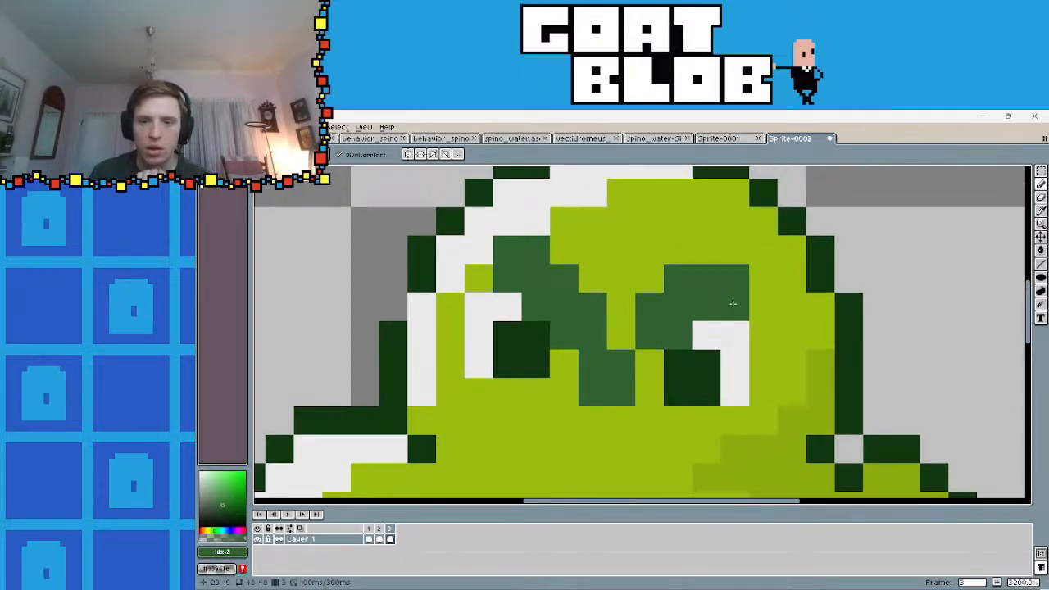
scroll(735, 364, down, 7)
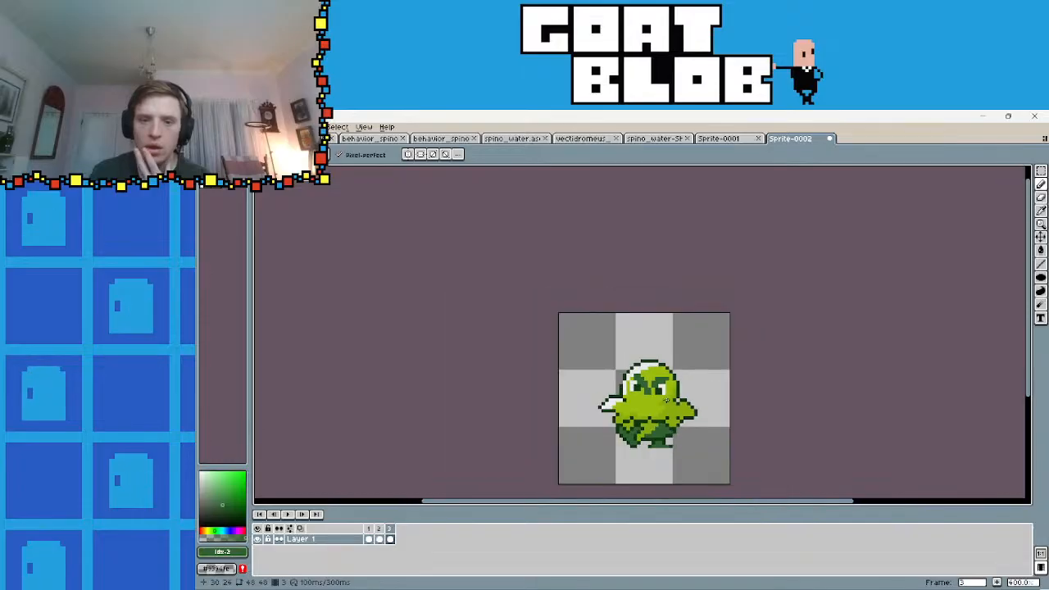
scroll(670, 401, down, 2)
scroll(658, 398, up, 2)
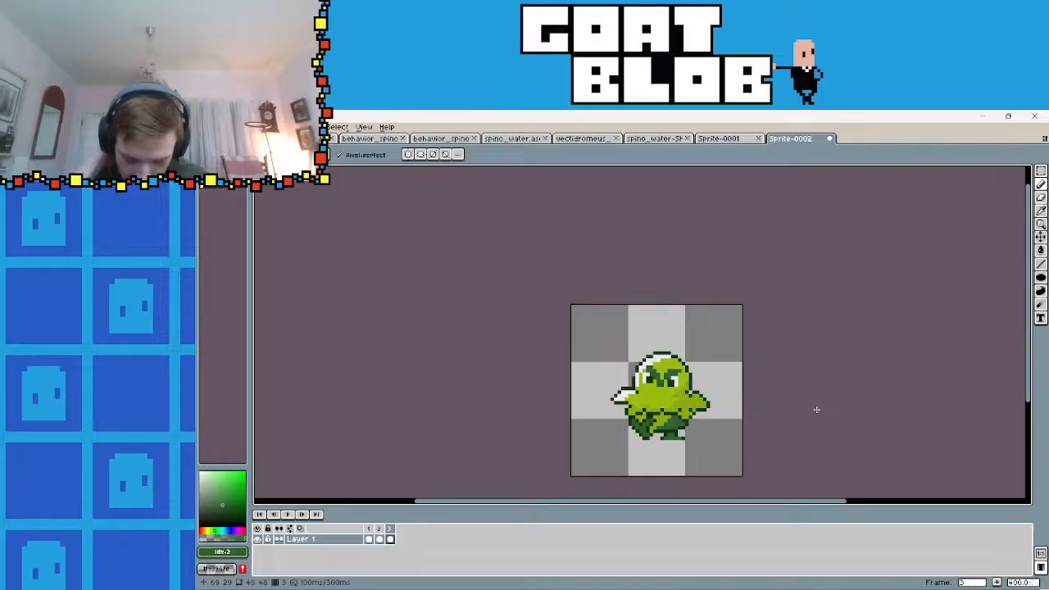
click(852, 577)
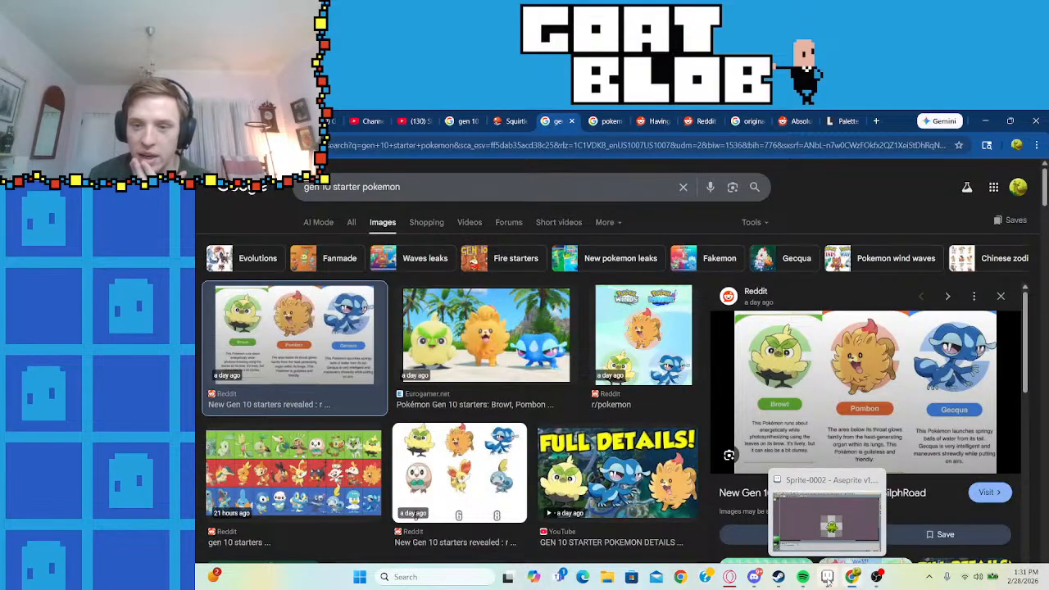
click(828, 579)
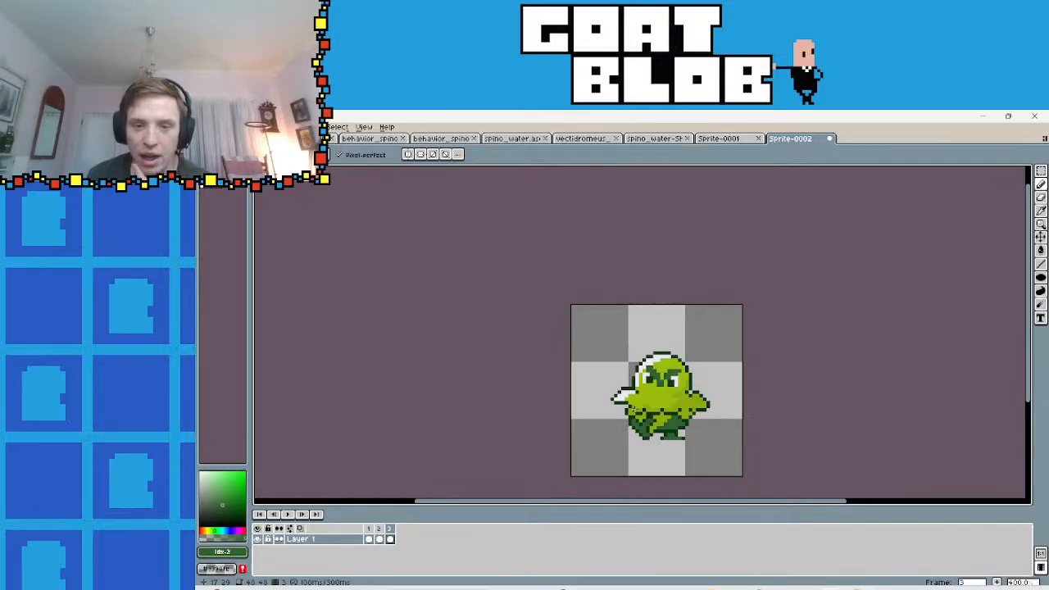
scroll(735, 430, up, 2)
click(853, 577)
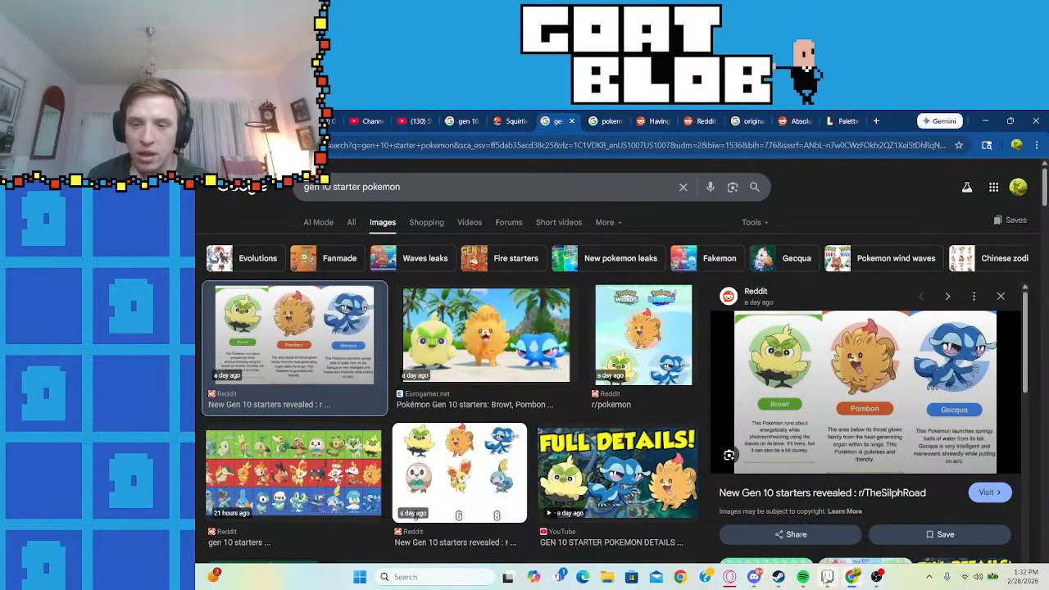
click(827, 578)
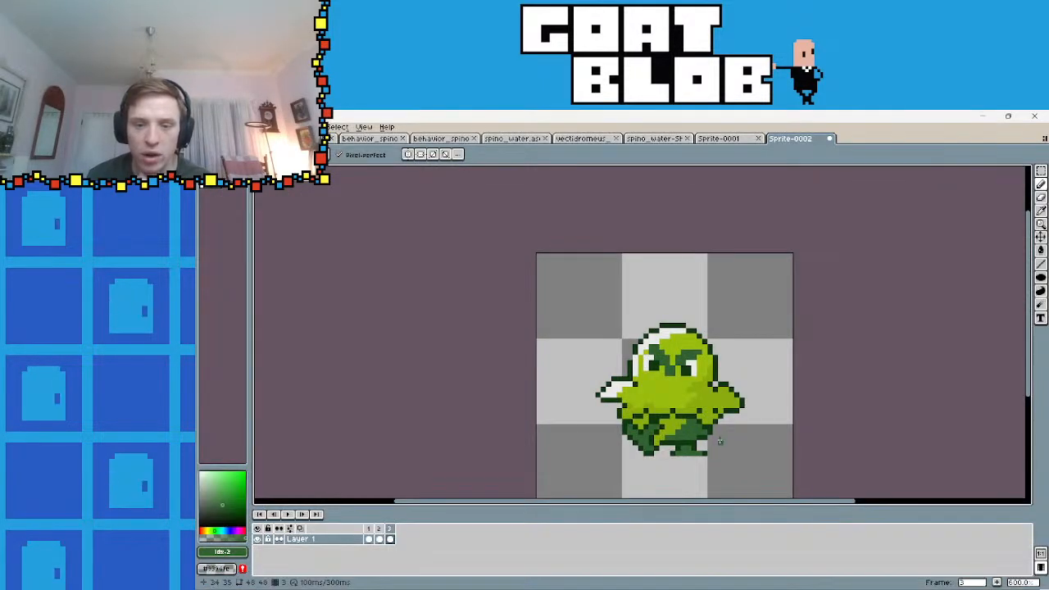
scroll(681, 434, down, 3)
scroll(703, 426, up, 2)
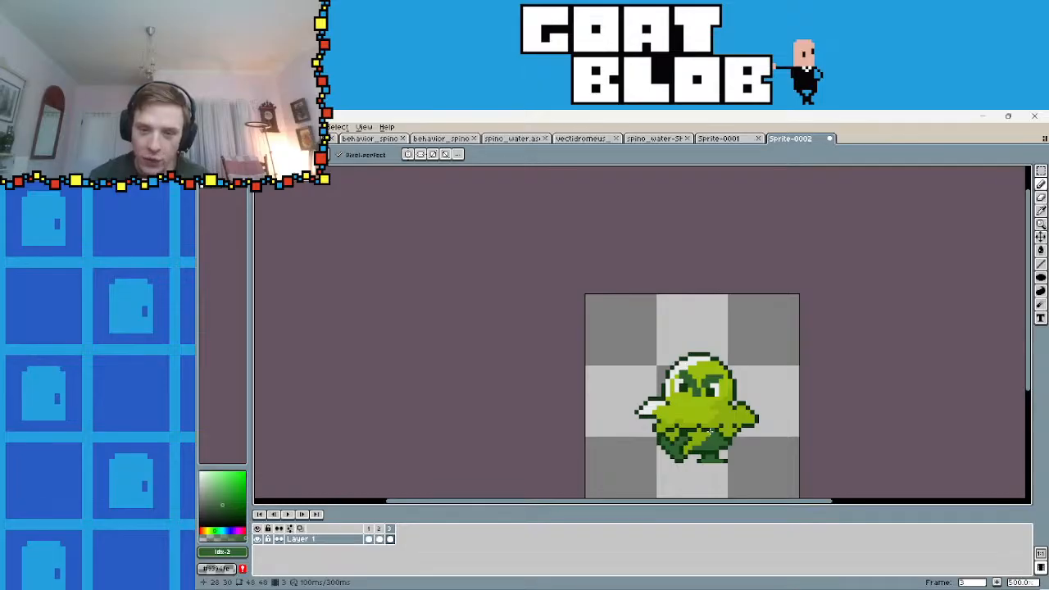
scroll(729, 382, up, 2)
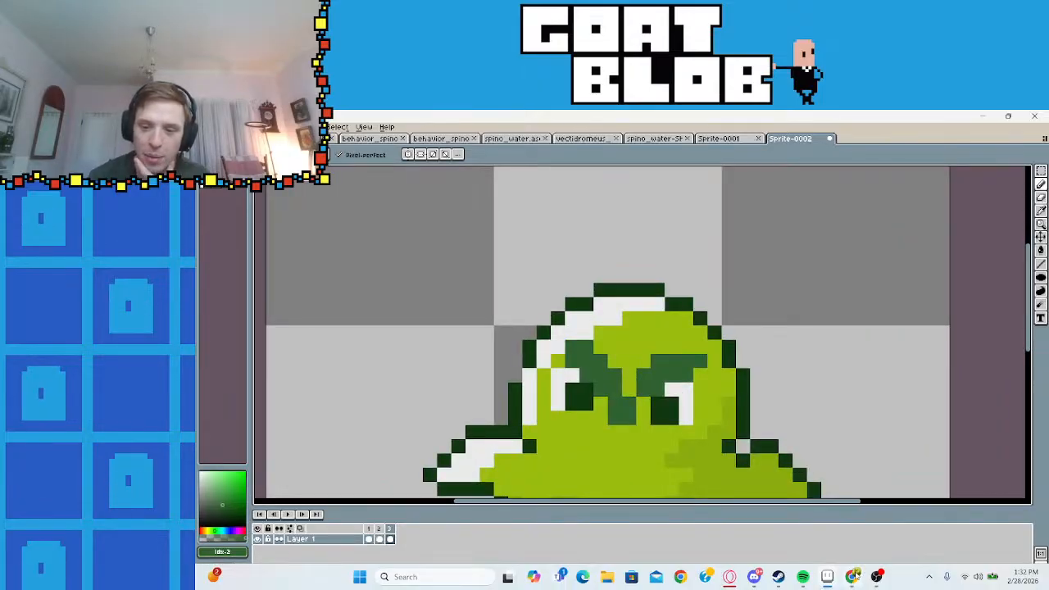
click(852, 576)
mouse_move(827, 576)
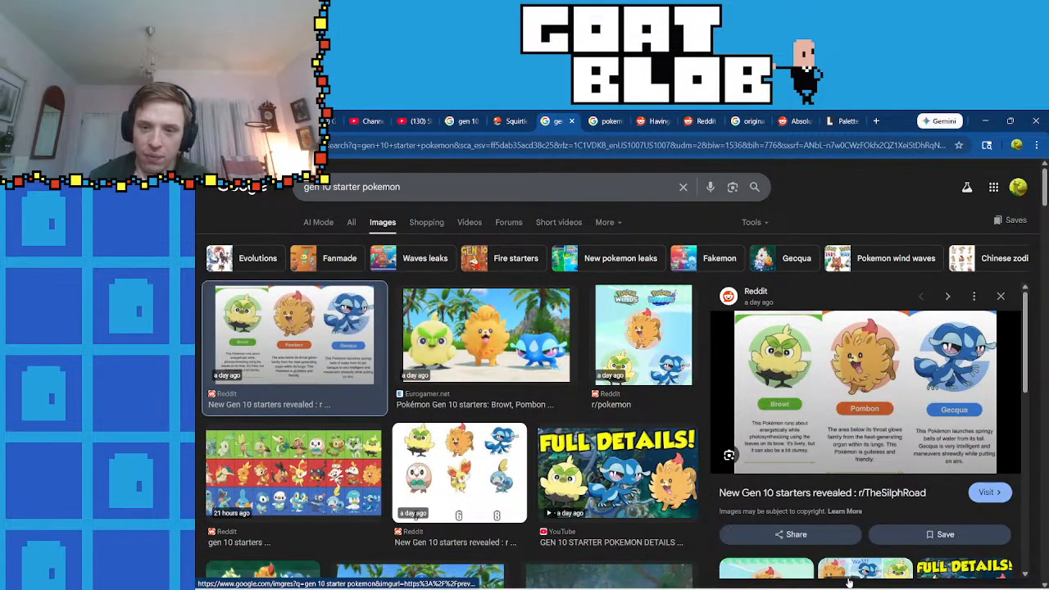
click(827, 576)
- Extend both of the bird's eyebrows outward with the medium dark green, bringing the right brow to the head outline
drag(657, 405, 699, 418)
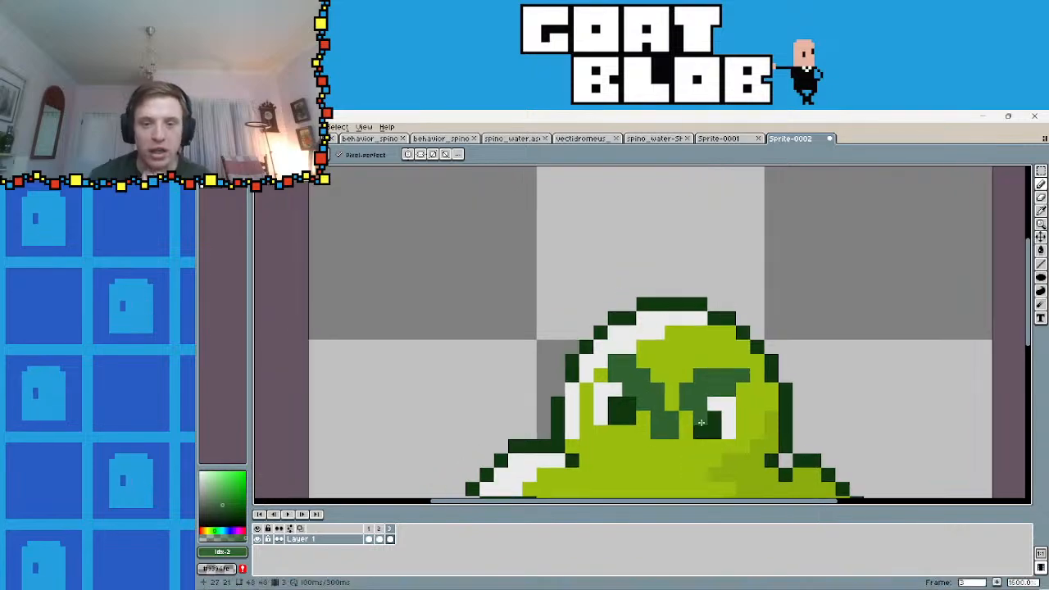
scroll(710, 384, up, 2)
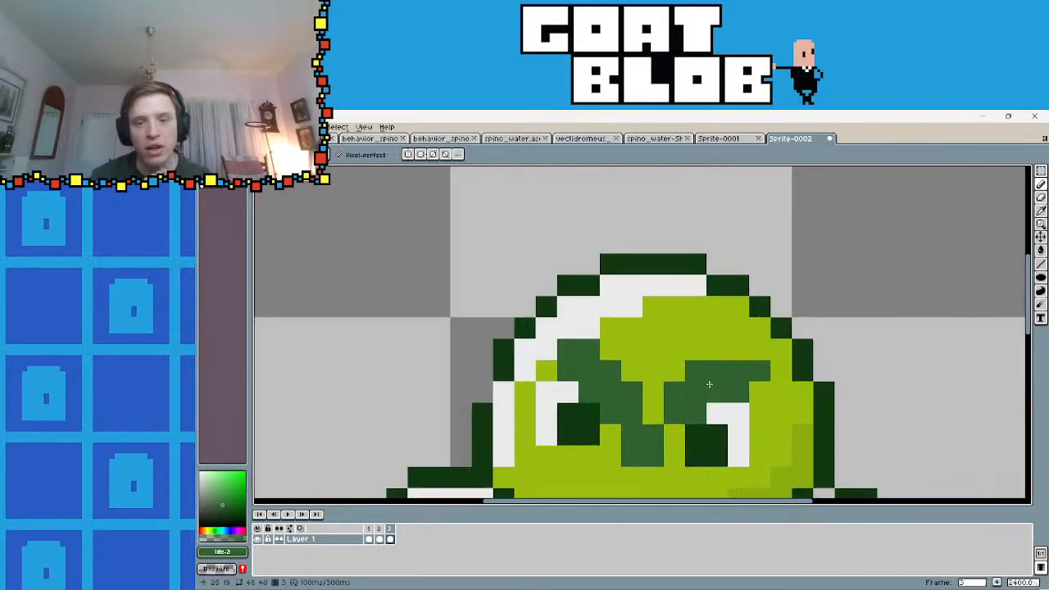
drag(747, 342, 800, 345)
drag(541, 366, 614, 372)
click(594, 318)
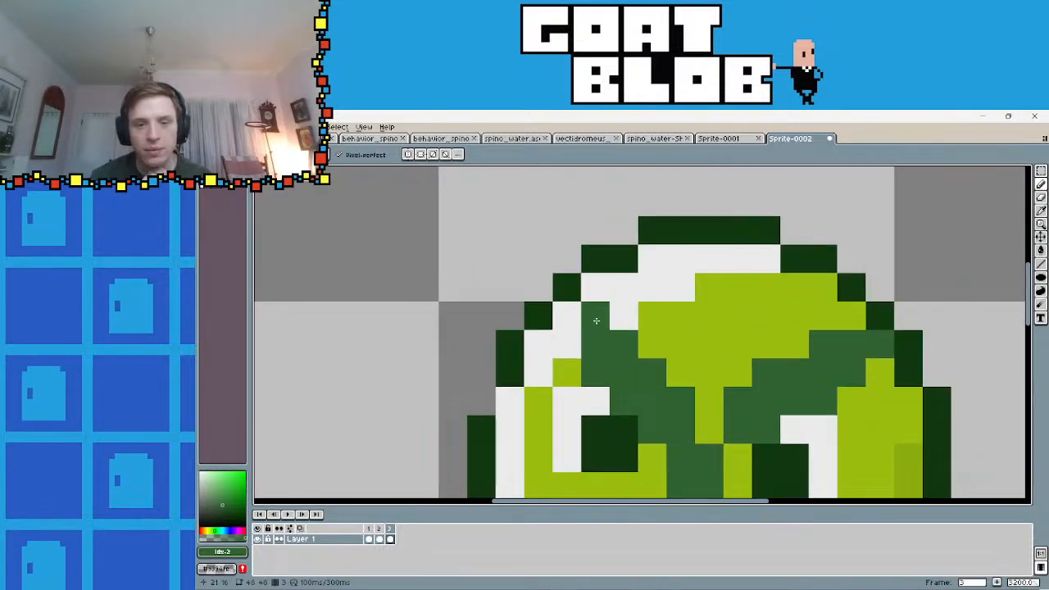
click(567, 318)
click(568, 345)
scroll(732, 439, down, 5)
scroll(775, 439, down, 2)
scroll(702, 393, up, 5)
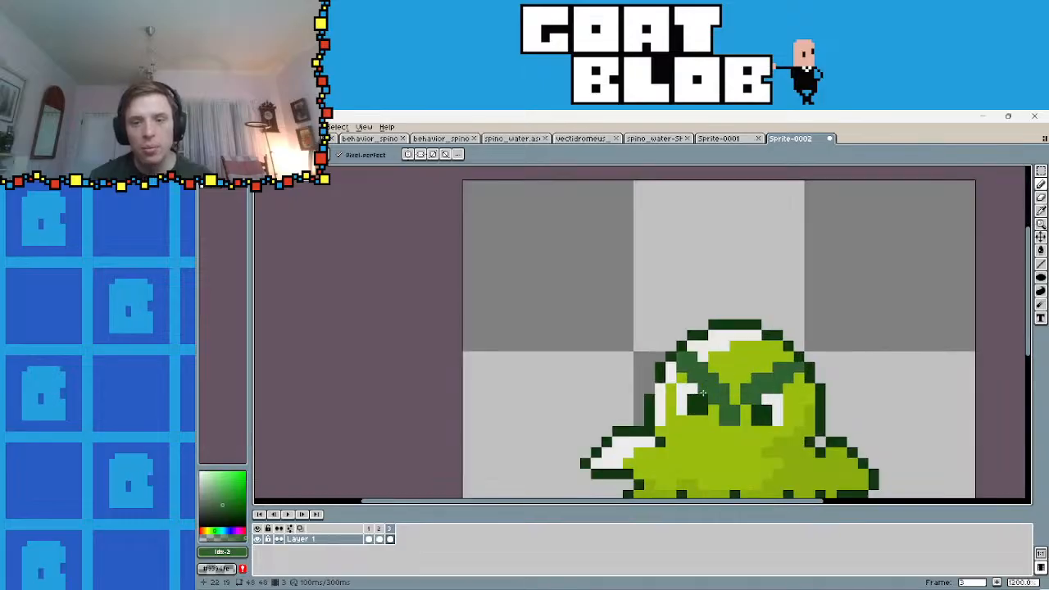
scroll(711, 390, up, 2)
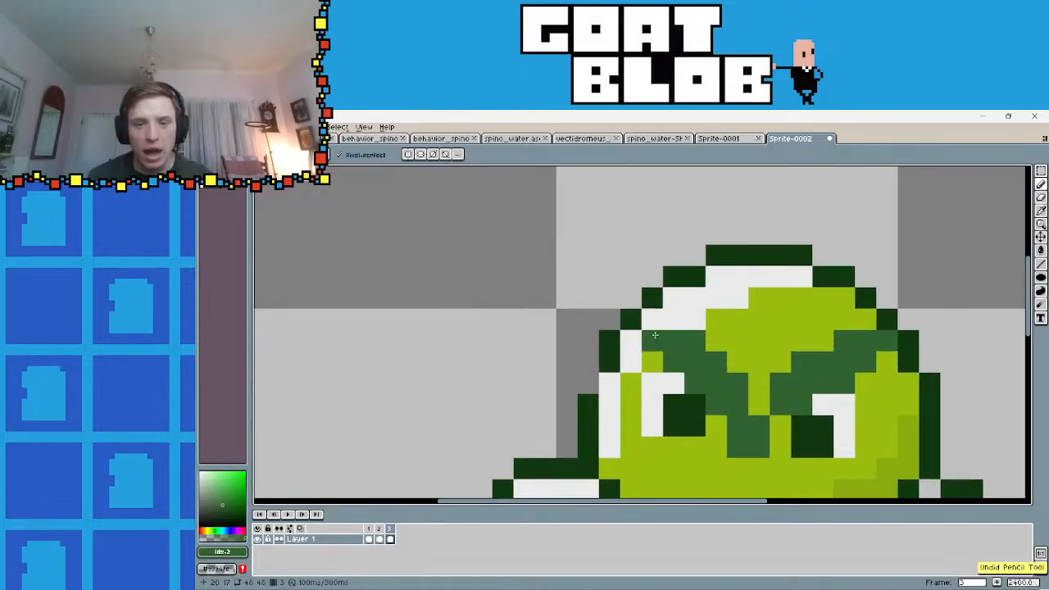
scroll(855, 482, down, 4)
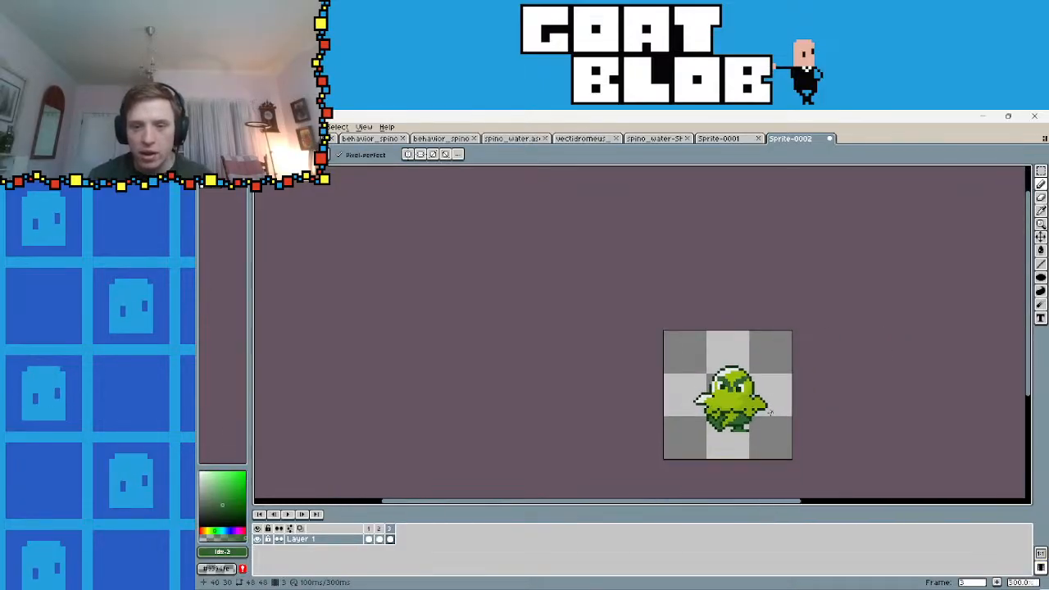
scroll(734, 393, up, 4)
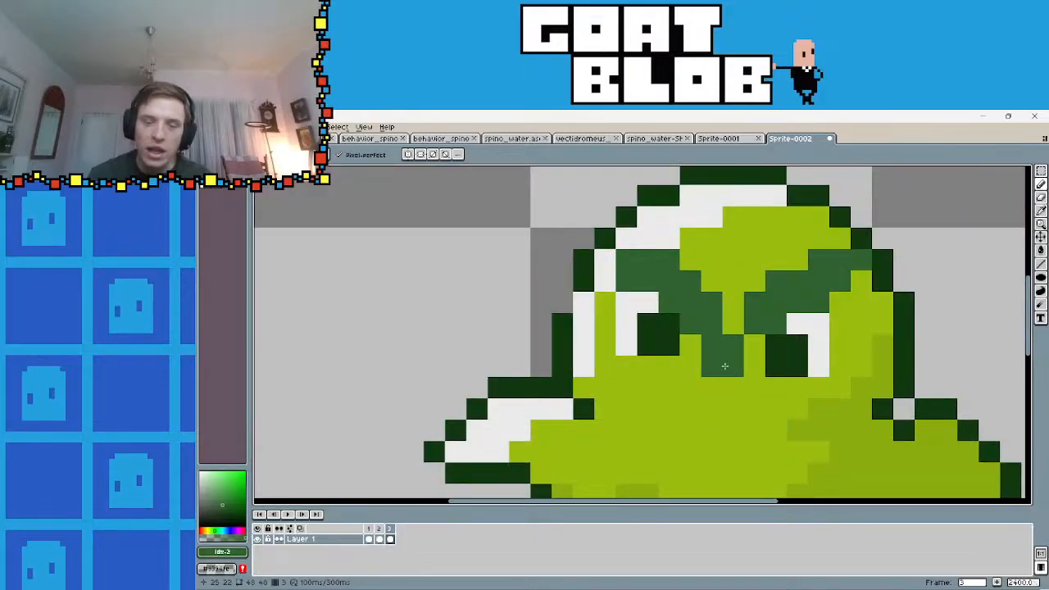
- Recolor the beak between the eyes with the darkest green
click(226, 182)
mouse_move(738, 349)
mouse_down()
mouse_move(710, 364)
mouse_move(711, 346)
mouse_up()
scroll(829, 399, down, 8)
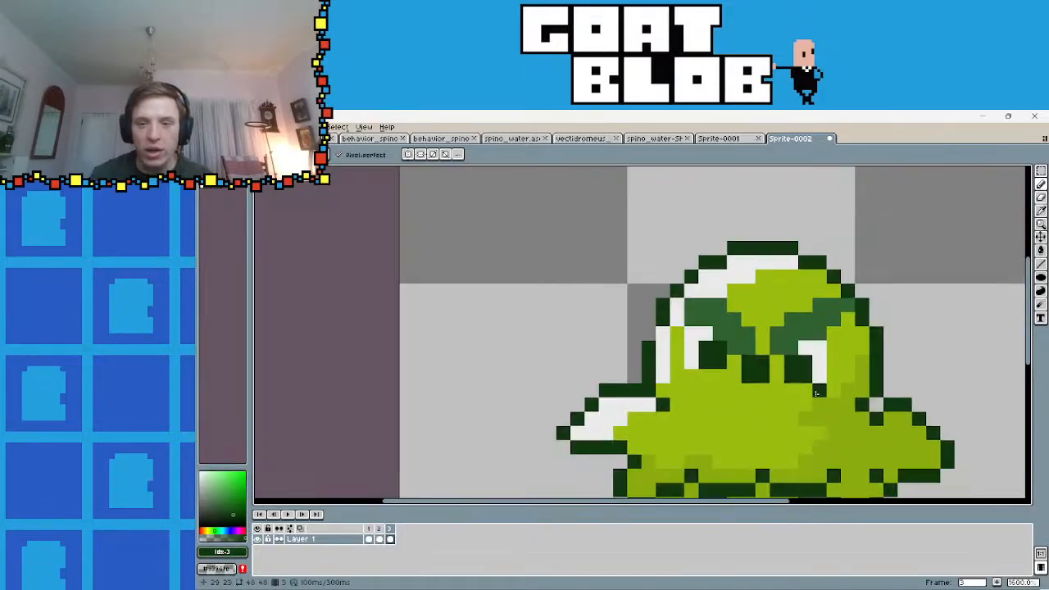
scroll(830, 401, up, 5)
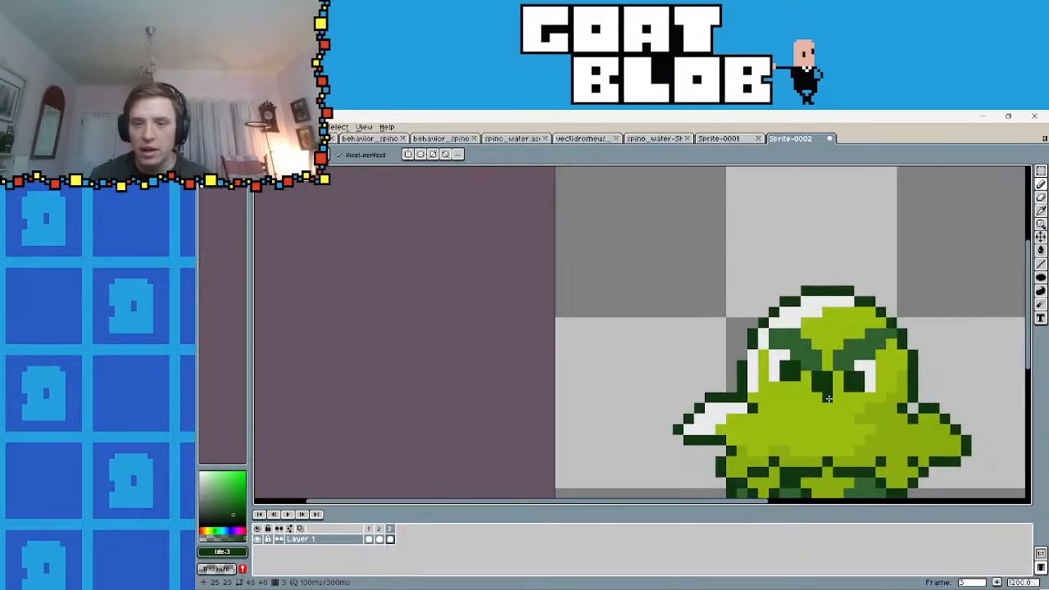
scroll(826, 397, down, 3)
scroll(923, 437, down, 2)
drag(965, 431, 848, 423)
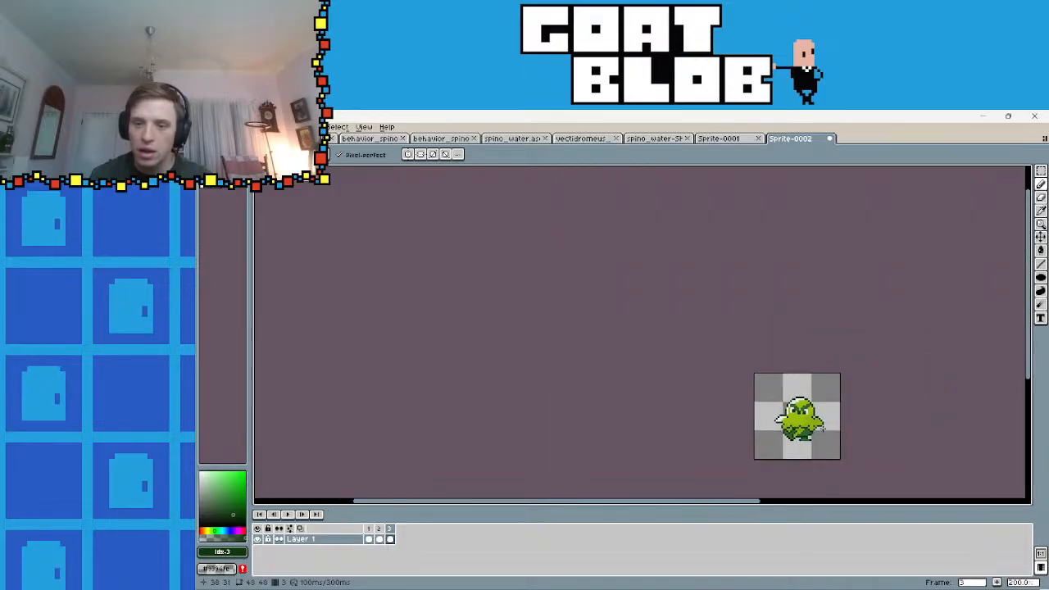
scroll(801, 413, up, 2)
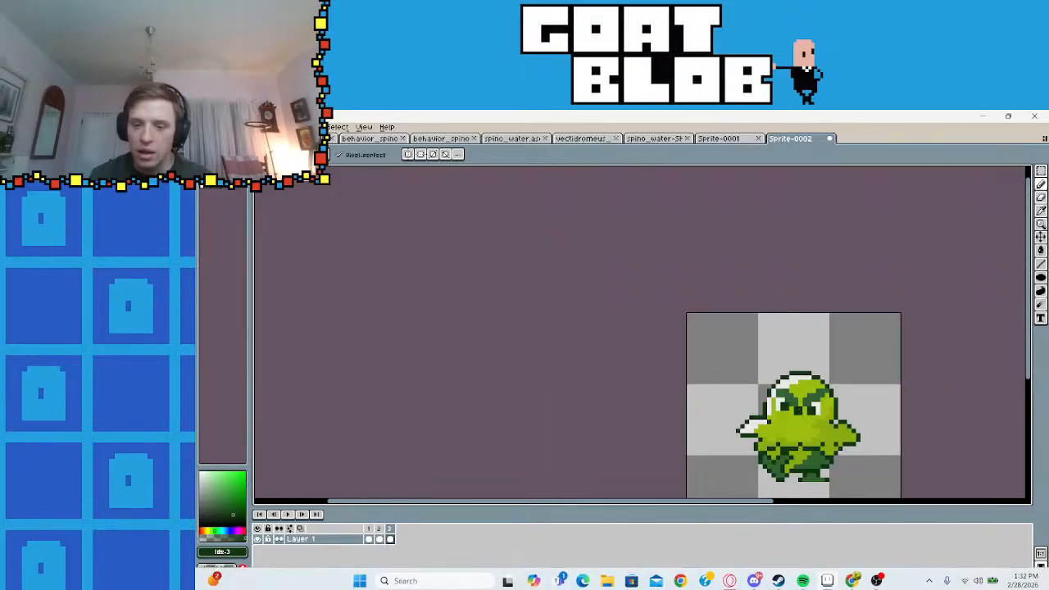
- Check the browser reference again and extend the left eyebrow to the head outline with the medium dark green
click(855, 578)
mouse_move(839, 580)
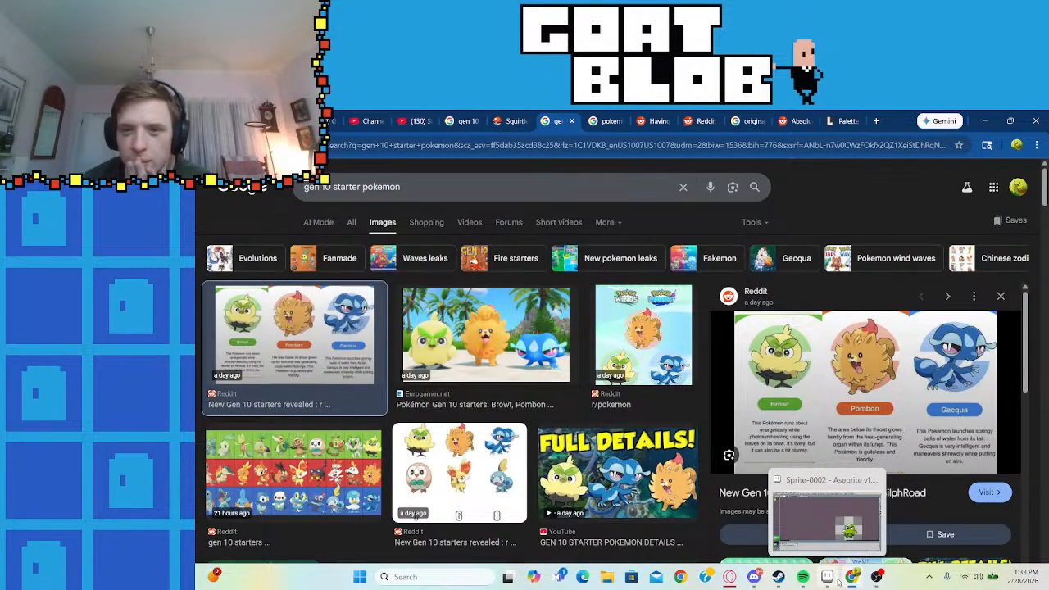
click(837, 581)
scroll(773, 402, up, 2)
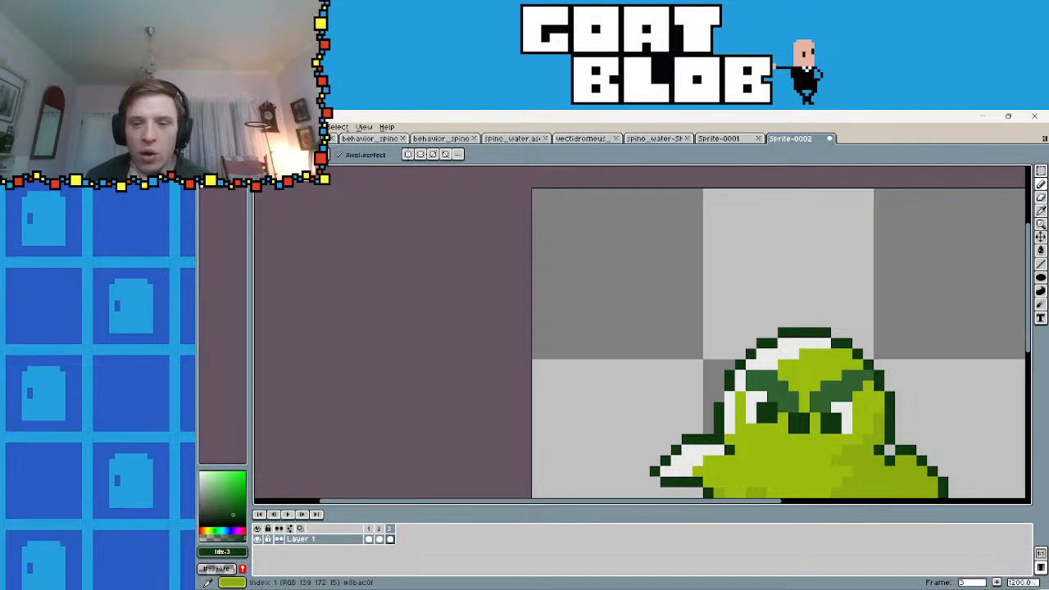
scroll(725, 387, up, 2)
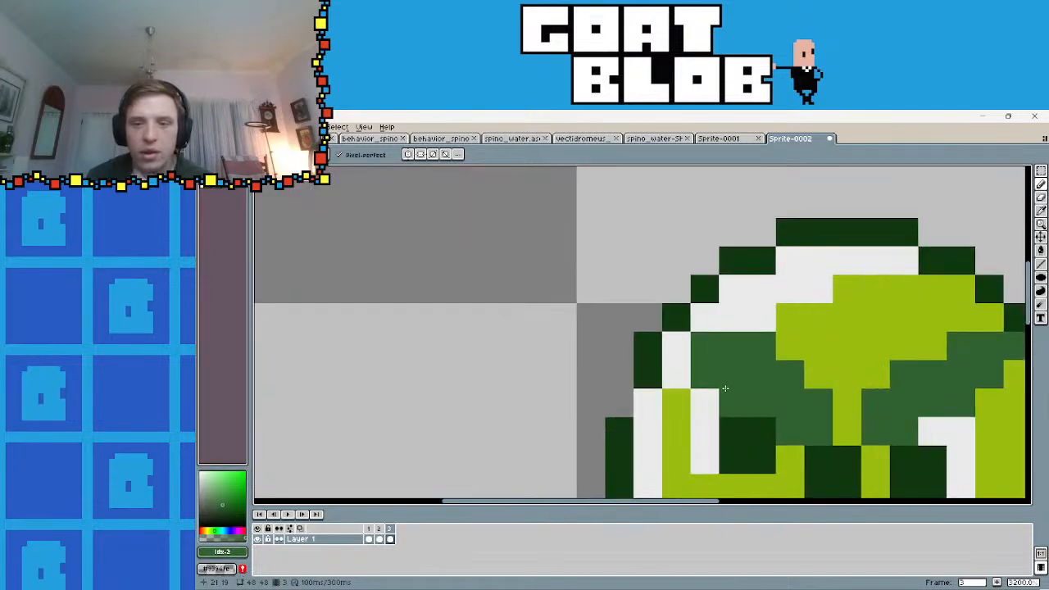
scroll(725, 387, down, 5)
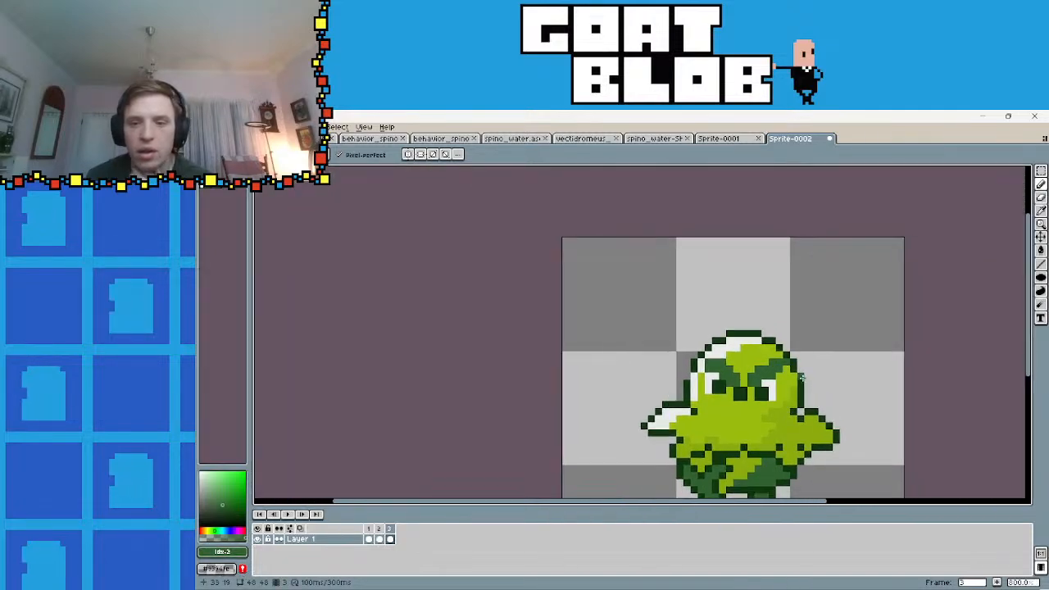
scroll(742, 371, up, 3)
scroll(742, 371, up, 1)
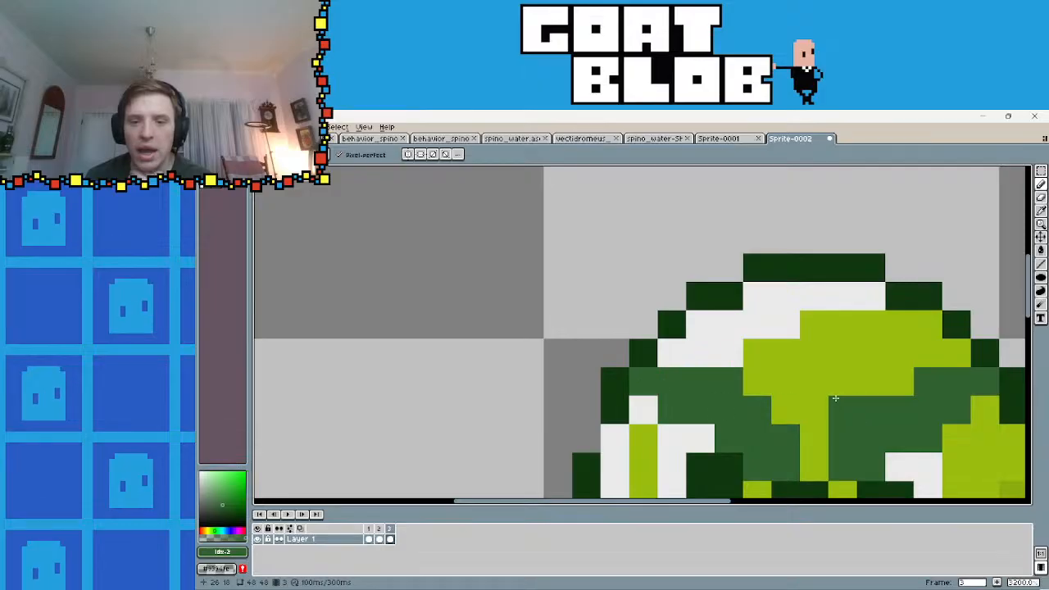
scroll(813, 381, down, 3)
scroll(810, 378, up, 3)
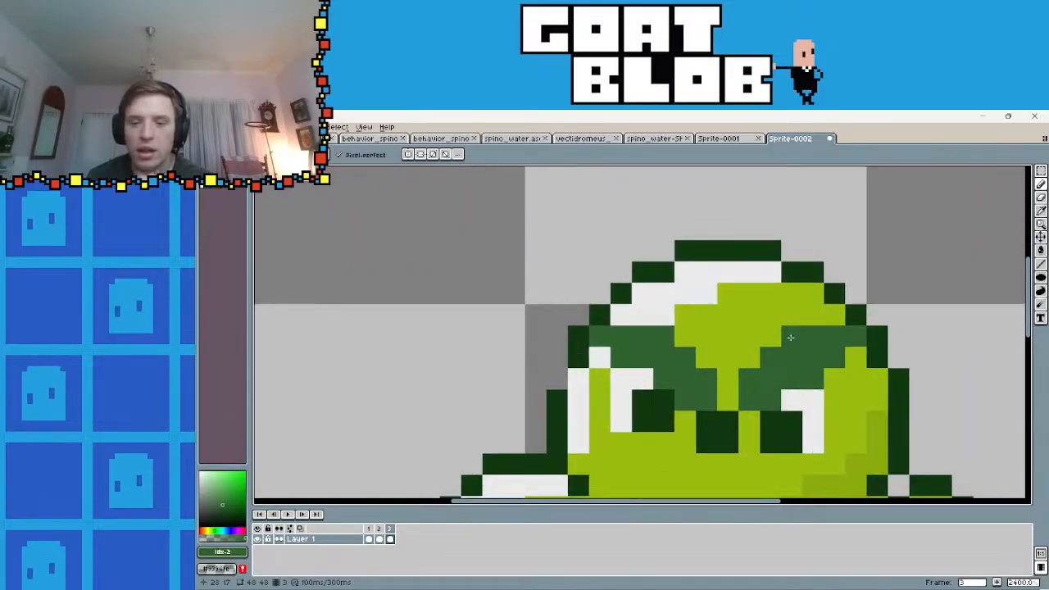
- Paint darkest green diagonal accents through the inner parts of both eyebrows, slanting down toward the beak
alt+click(599, 316)
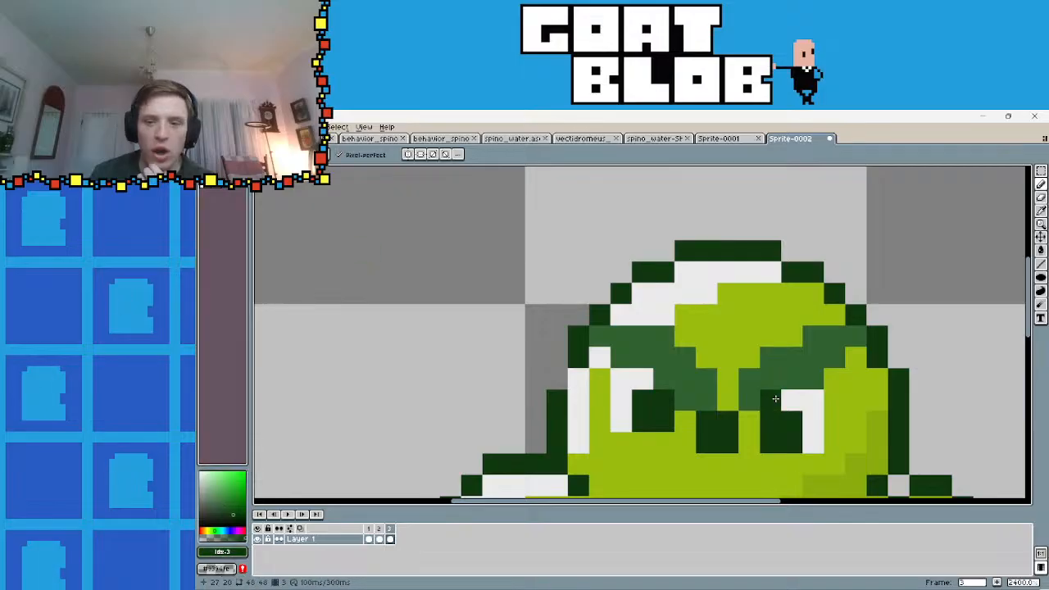
click(749, 400)
drag(769, 383, 791, 358)
click(811, 360)
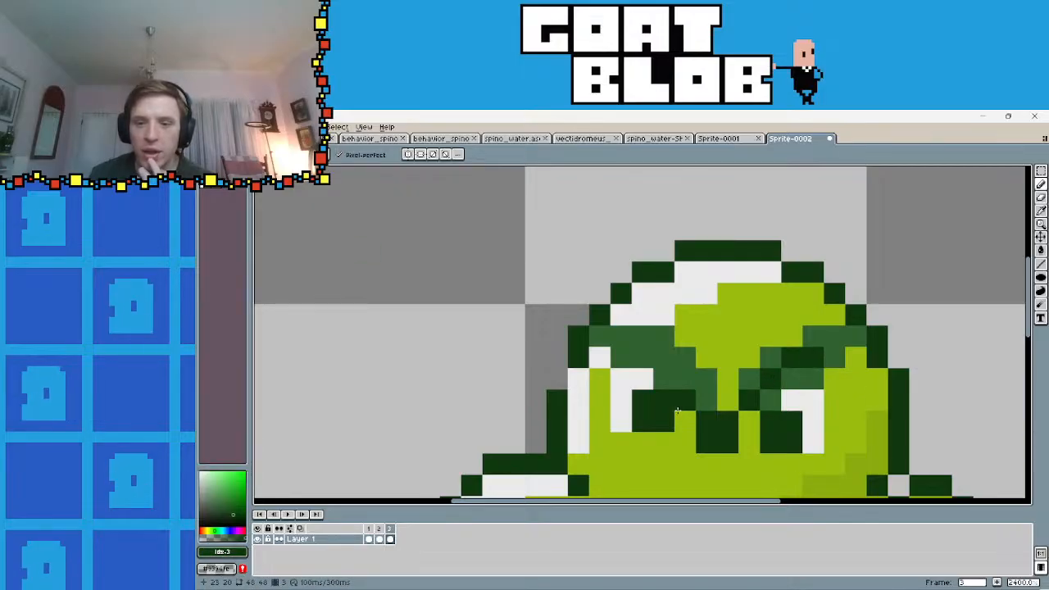
click(685, 378)
click(663, 358)
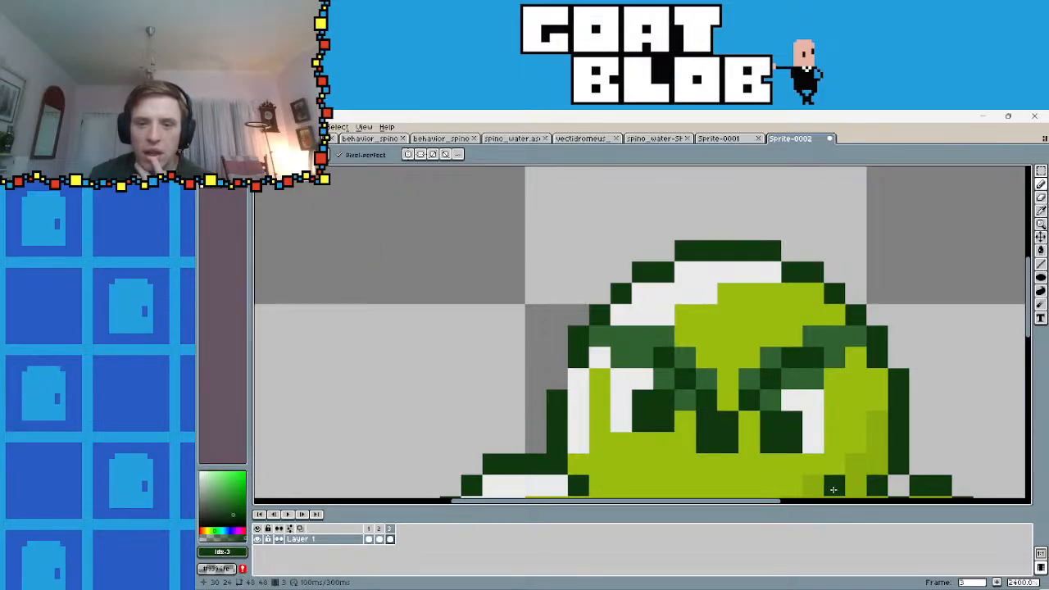
scroll(798, 434, down, 3)
drag(798, 434, 796, 433)
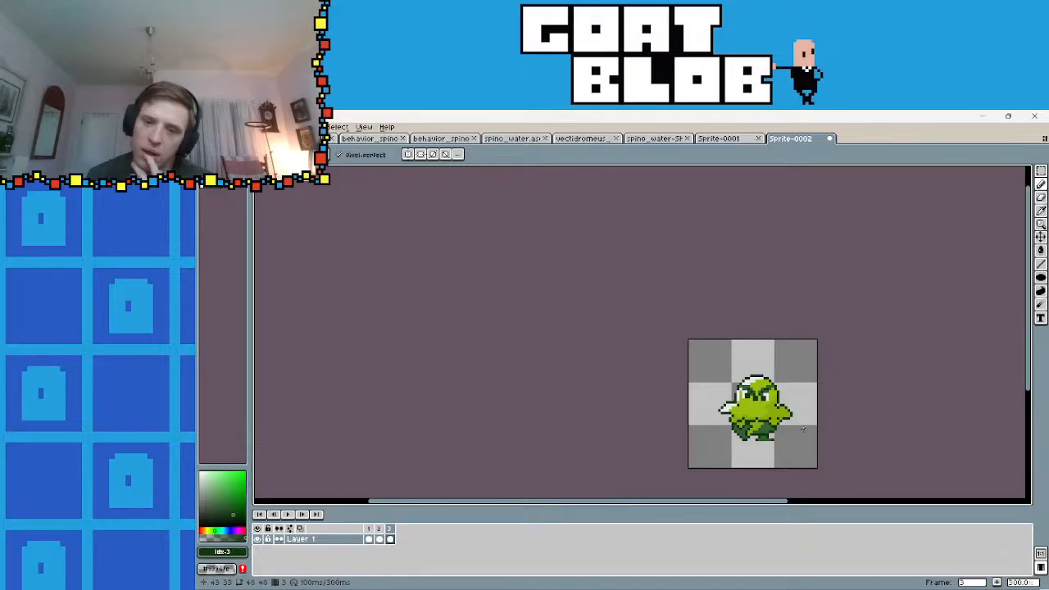
scroll(755, 397, up, 4)
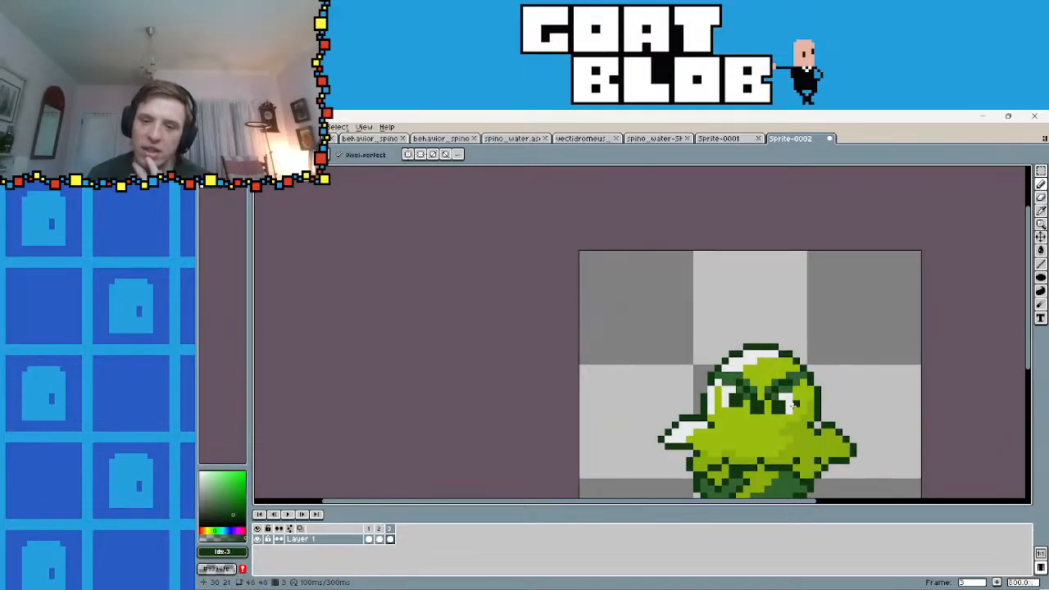
scroll(761, 413, up, 5)
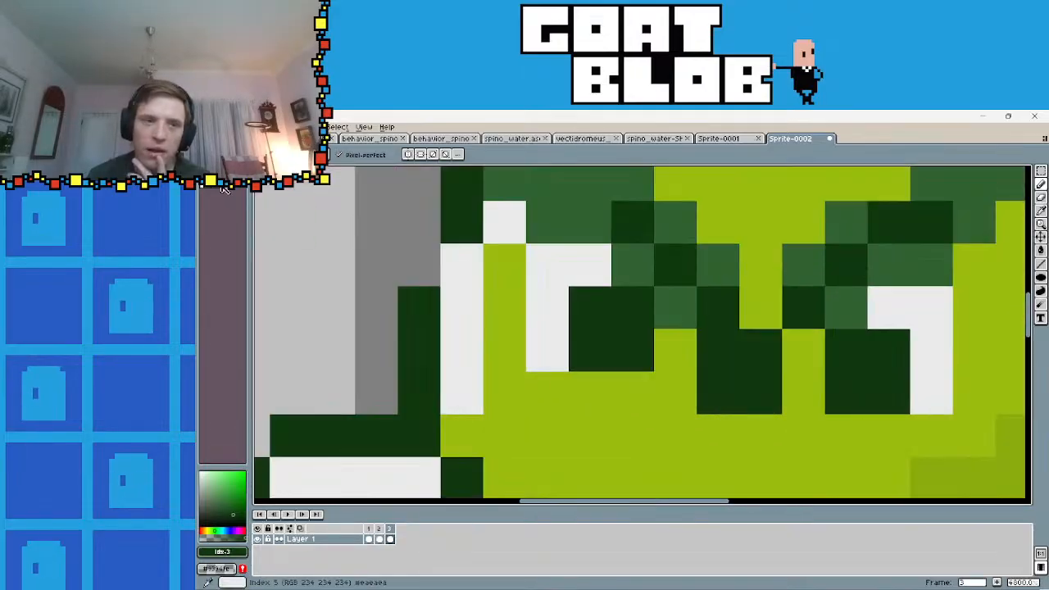
- Recolor the bird's beak between the eyes with the medium dark green sampled from the brow
alt+click(671, 310)
click(728, 349)
click(747, 354)
scroll(740, 381, down, 7)
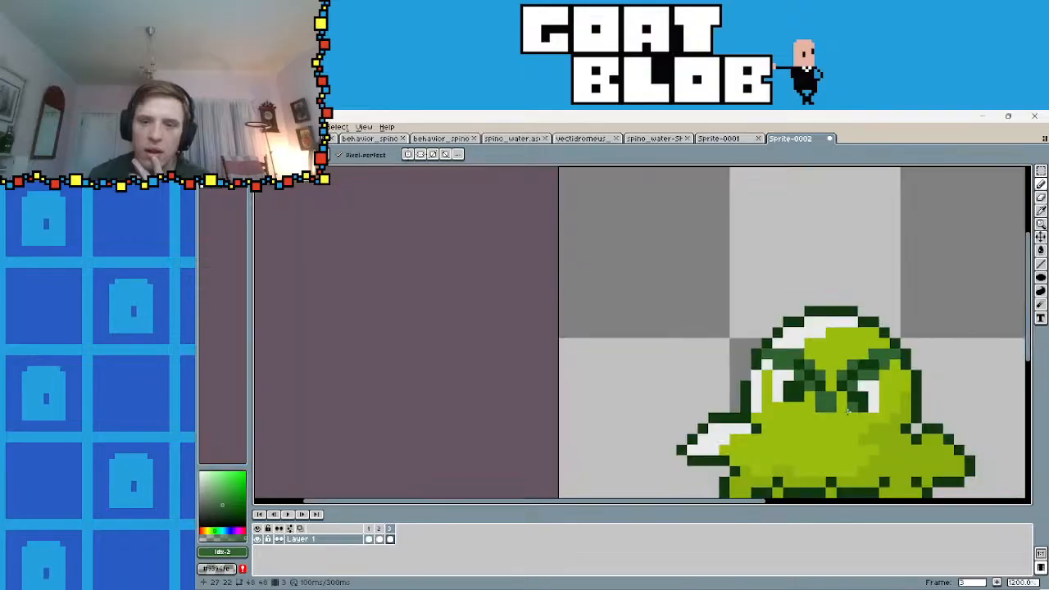
- Shape the beak into a hook with medium dark green, widening it by one pixel toward the left eye and adding a tip below
scroll(803, 412, up, 3)
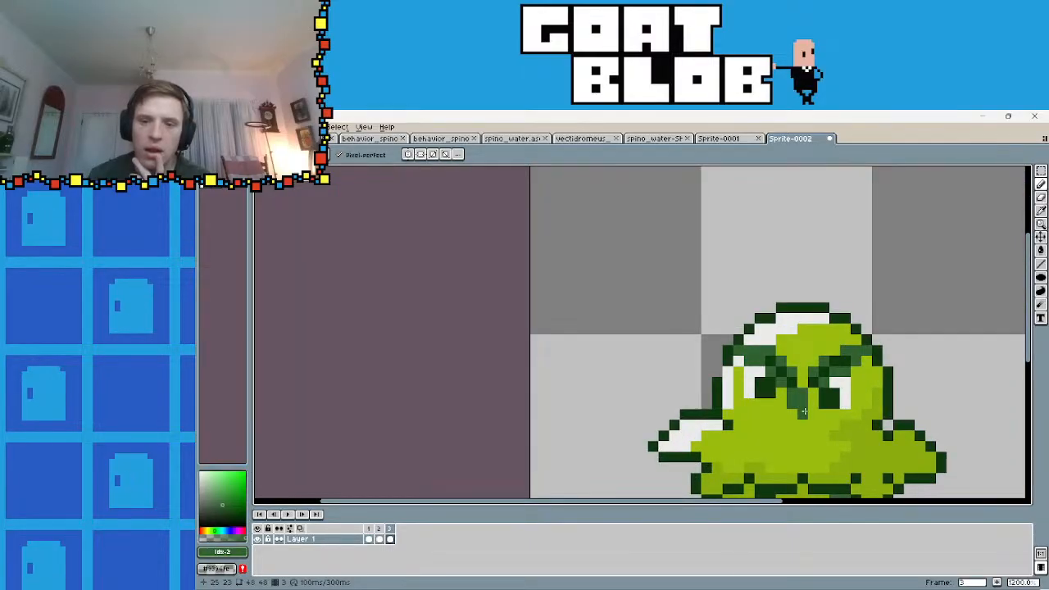
scroll(803, 412, up, 1)
scroll(819, 413, down, 4)
scroll(836, 416, up, 4)
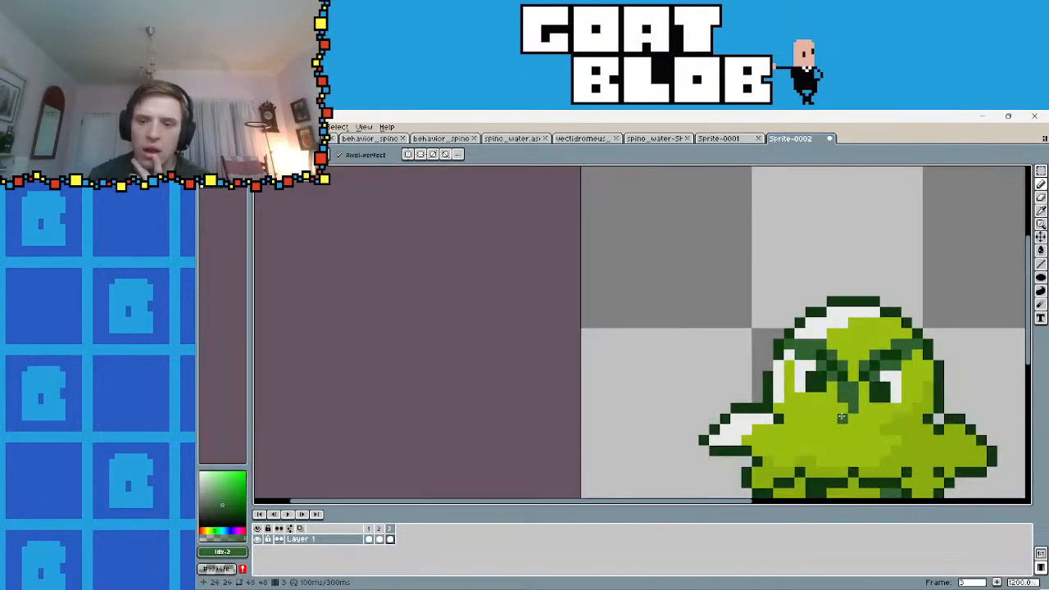
scroll(919, 421, down, 4)
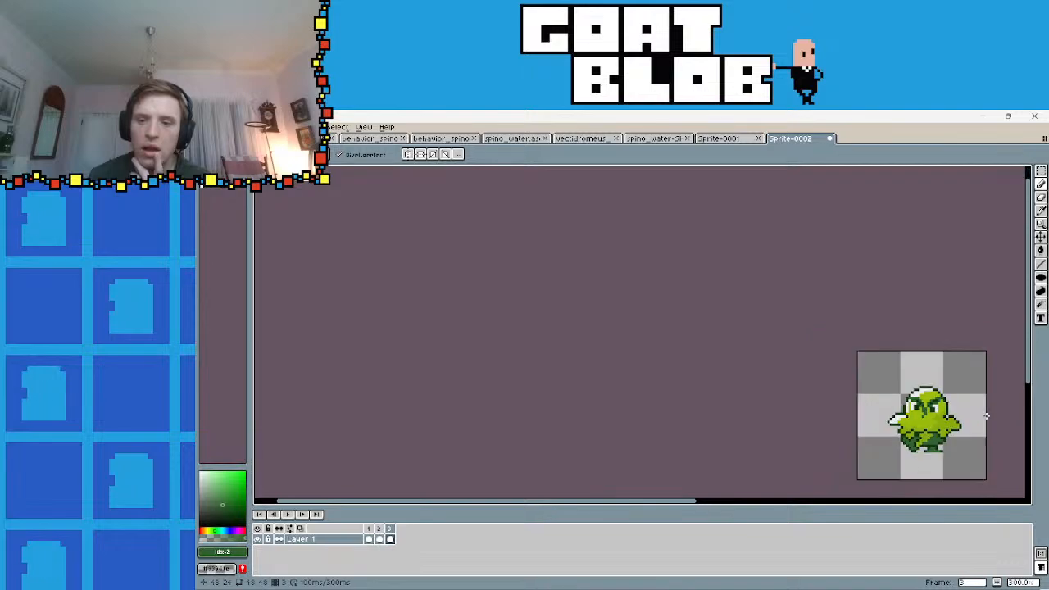
scroll(853, 418, up, 4)
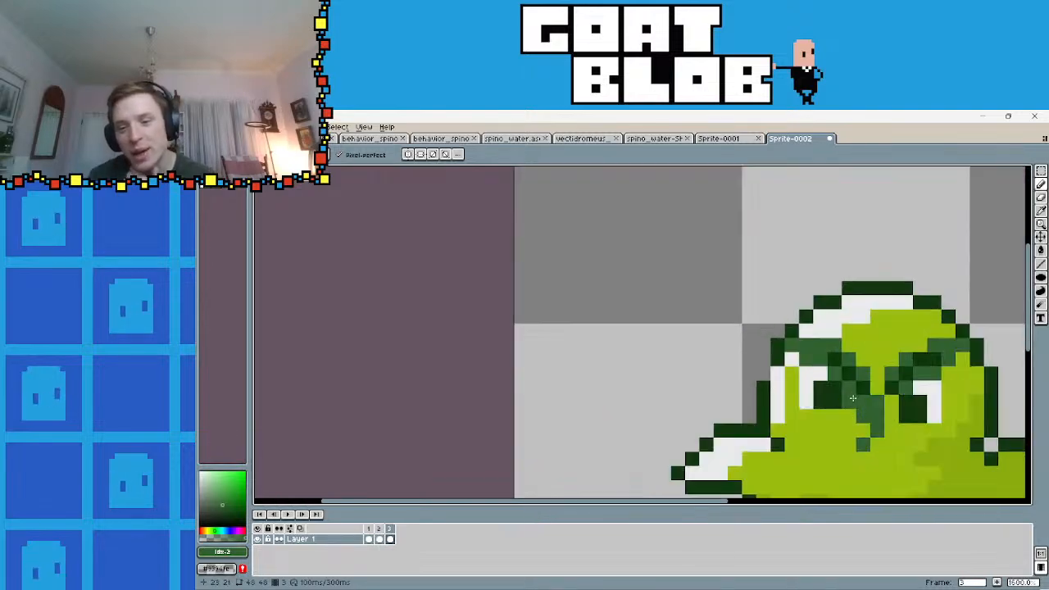
scroll(882, 418, down, 4)
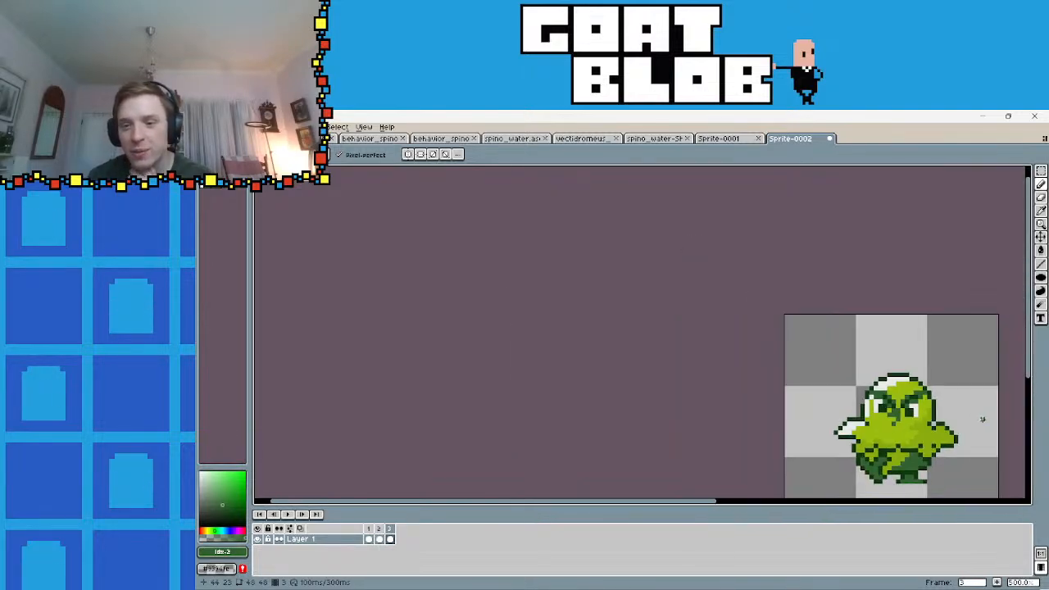
scroll(785, 406, up, 1)
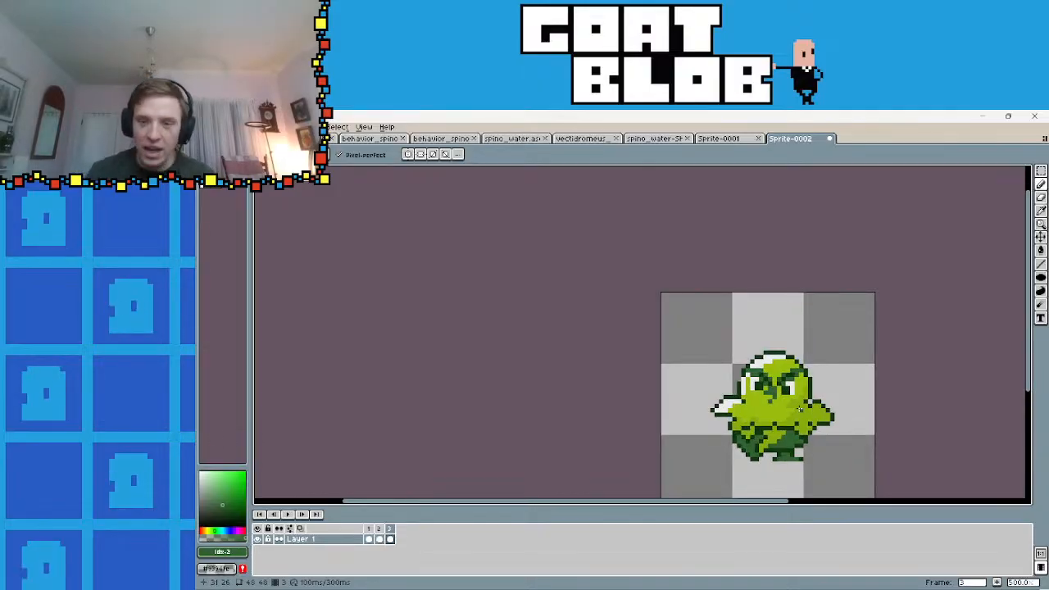
- Switch to the browser, open the Reddit post "New Gen 10 starters revealed", reveal its spoiler image, study the green bird and return to the sprite
click(852, 576)
mouse_move(824, 580)
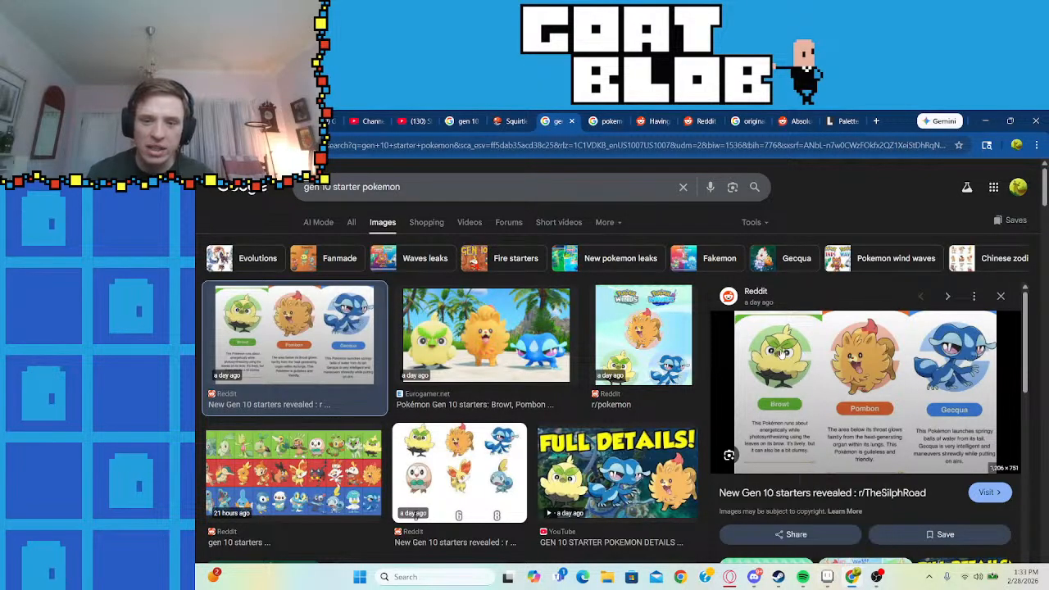
click(780, 352)
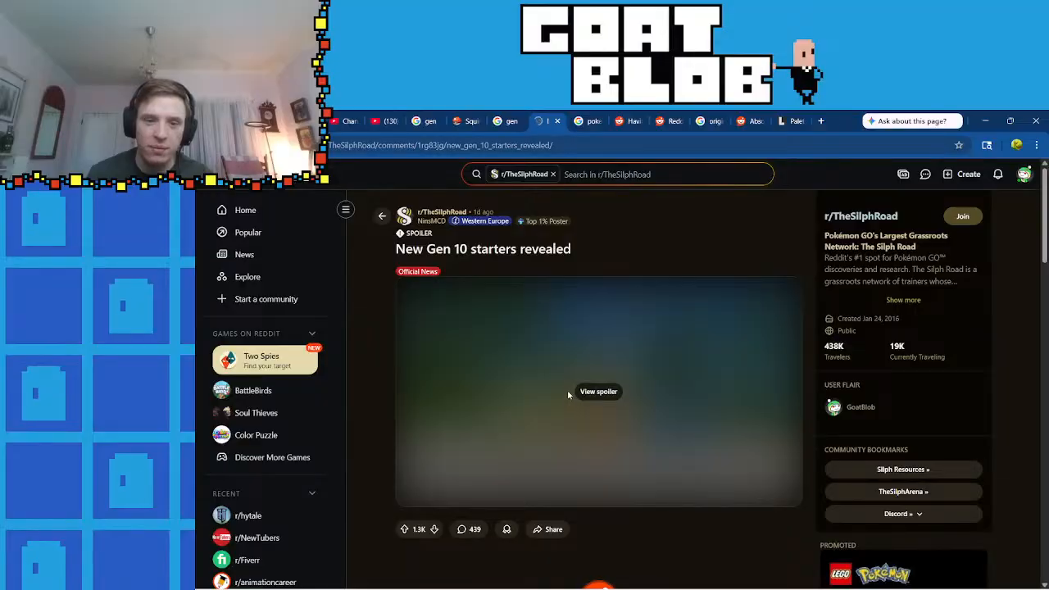
click(597, 392)
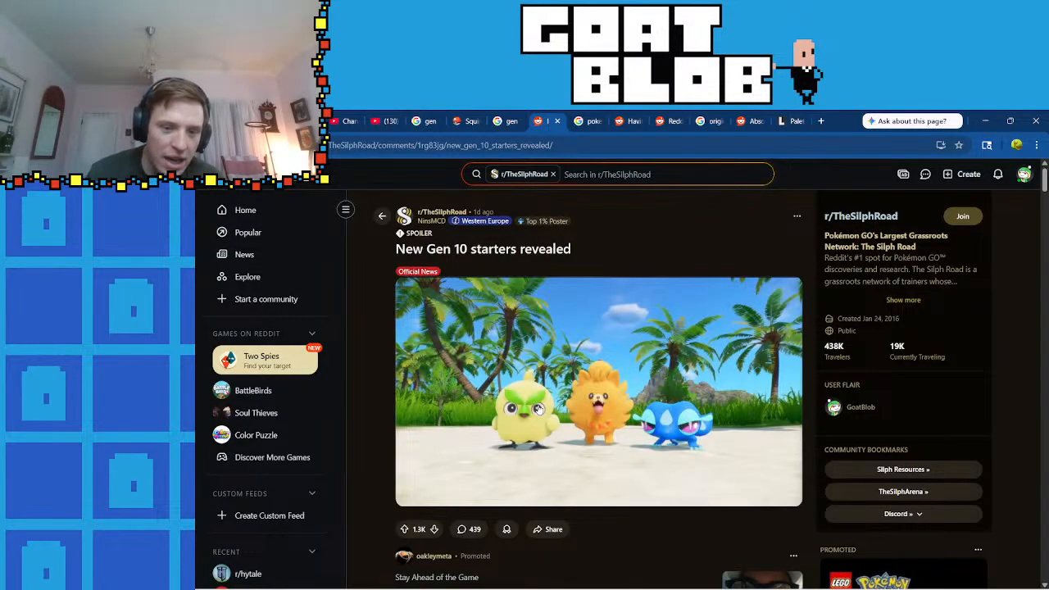
click(828, 576)
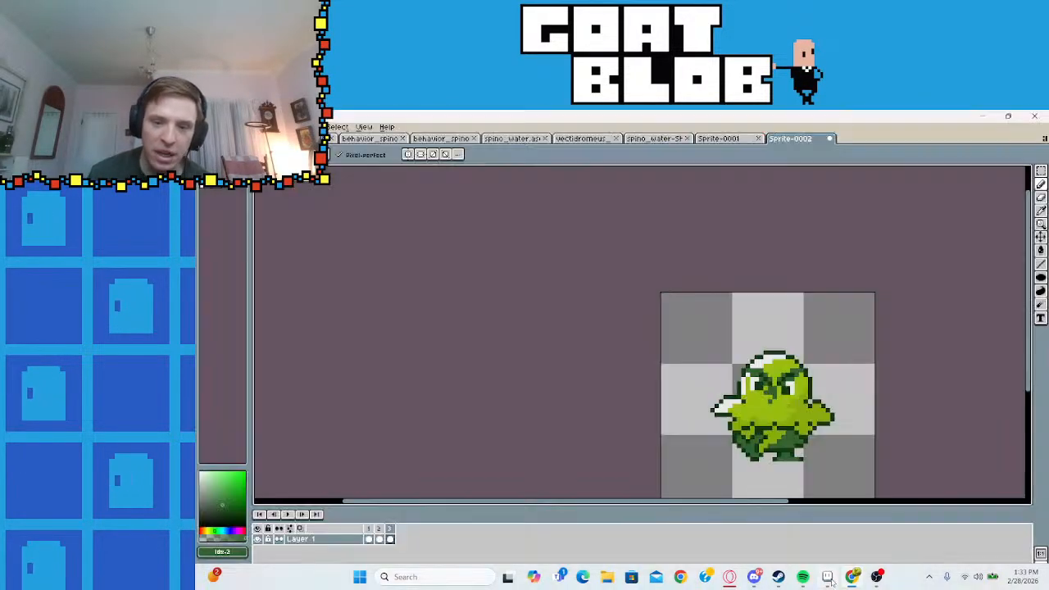
- Try to enlarge the right eye's white by one column outward and wrap it around the sides and underside of the pupil
scroll(778, 388, up, 4)
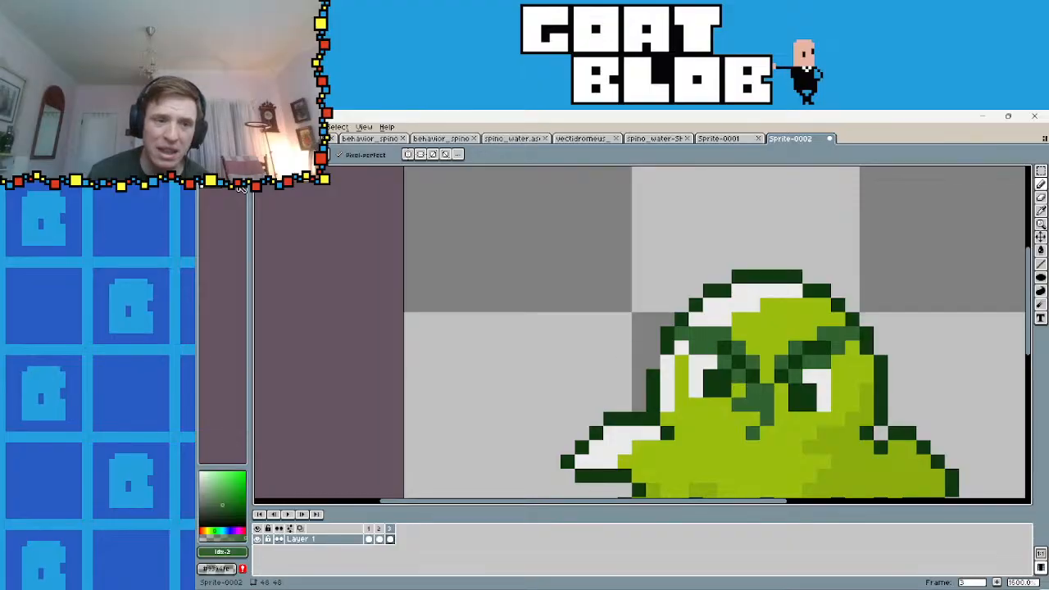
drag(838, 362, 838, 389)
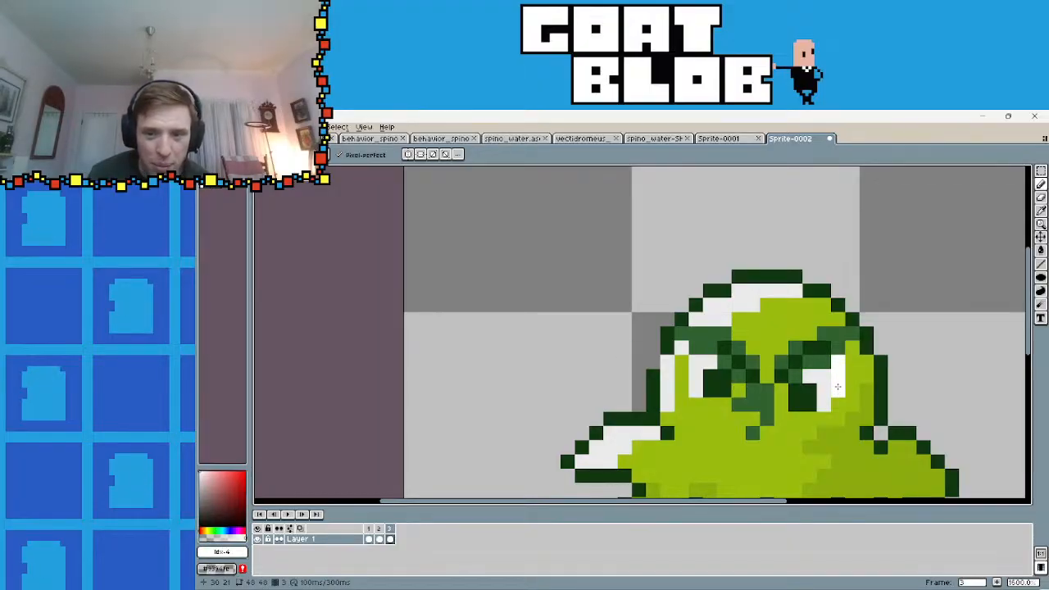
scroll(802, 374, up, 2)
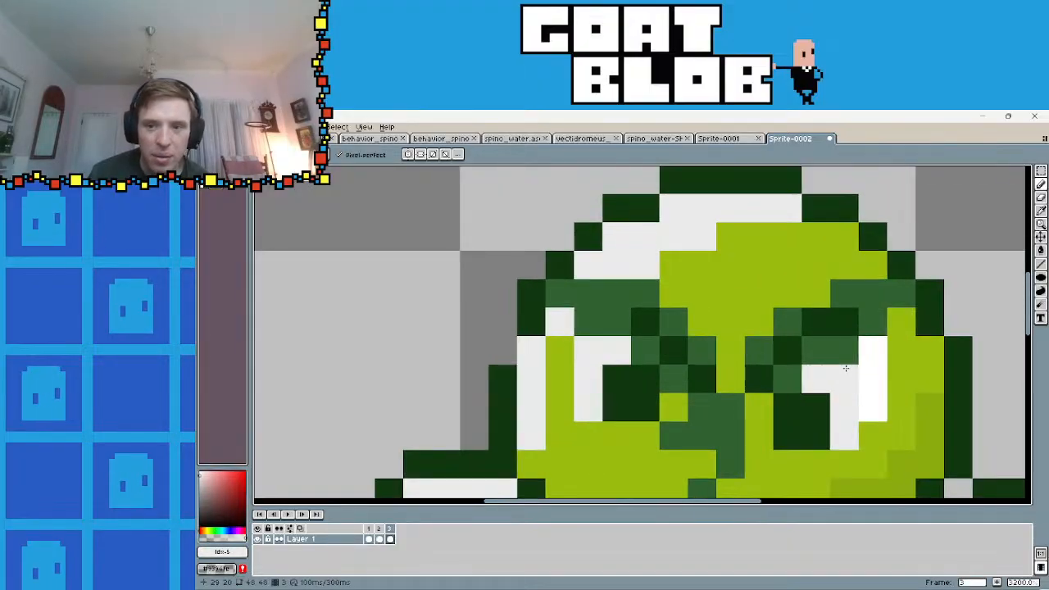
mouse_move(875, 426)
mouse_down()
mouse_move(871, 460)
mouse_move(788, 463)
mouse_up()
scroll(885, 469, down, 5)
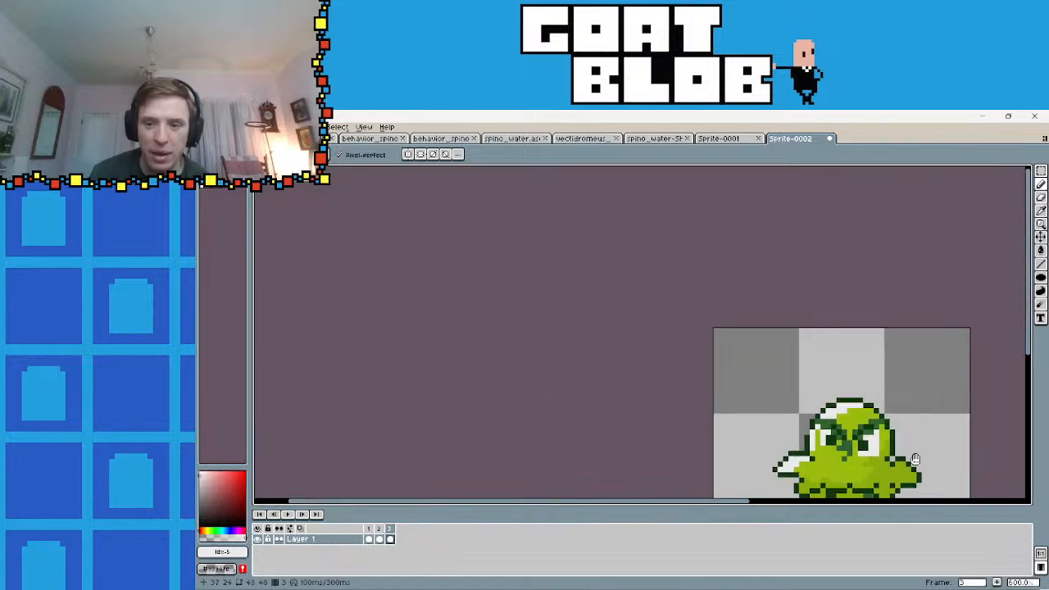
drag(917, 462, 795, 399)
scroll(746, 394, up, 3)
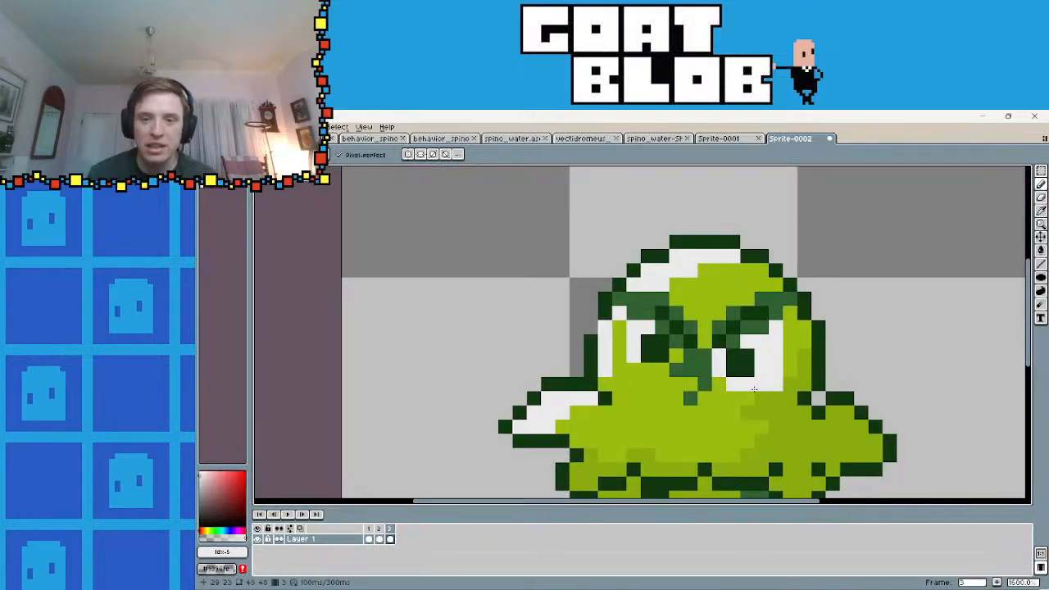
scroll(819, 401, down, 4)
scroll(815, 397, up, 4)
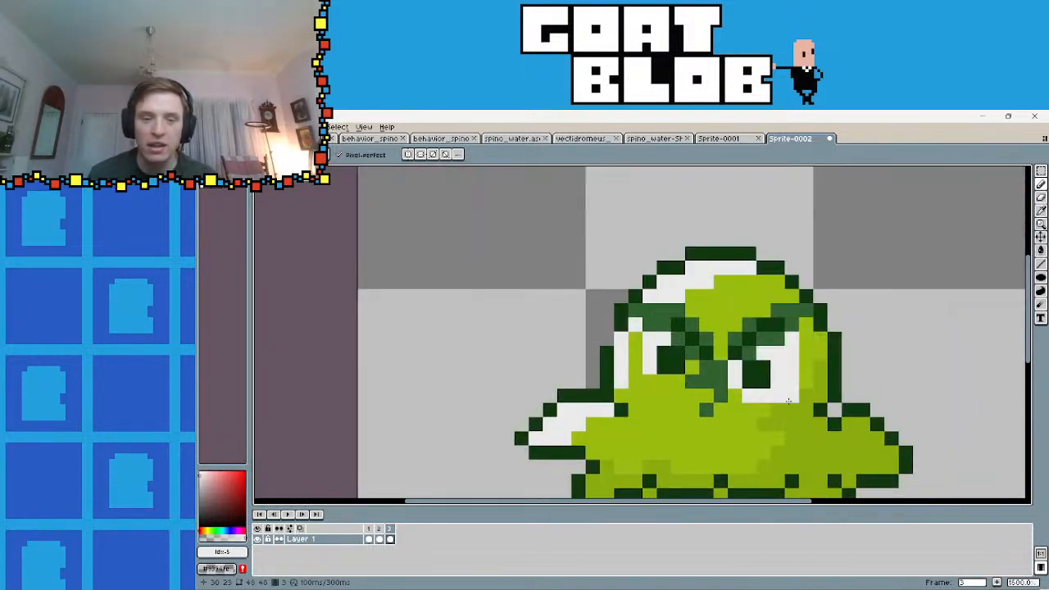
- Undo the pencil strokes that enlarged the right eye's white
alt+click(817, 396)
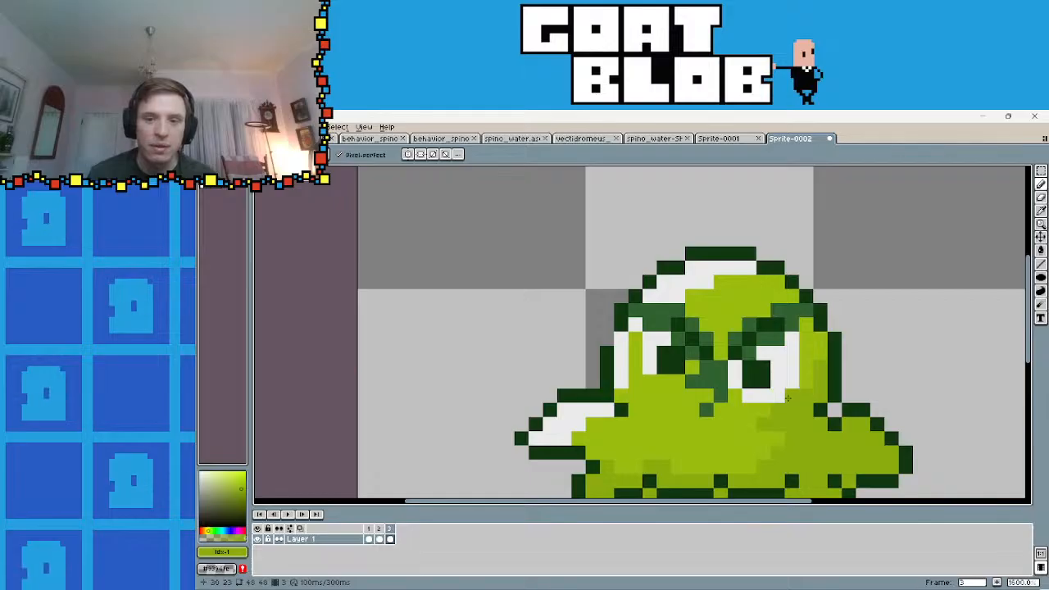
scroll(860, 394, down, 4)
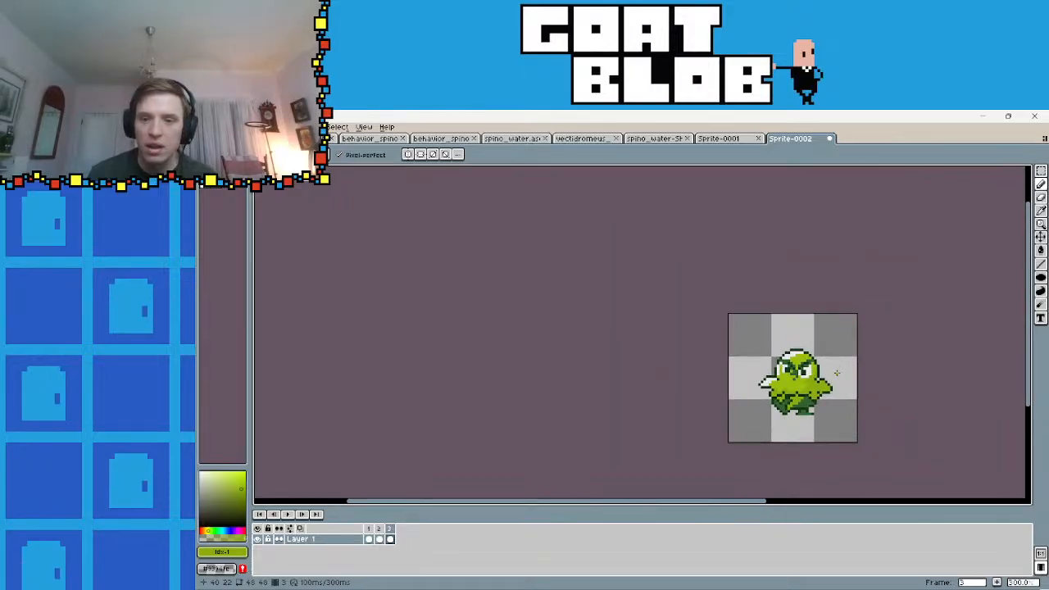
scroll(836, 373, up, 2)
key(ctrl+z)
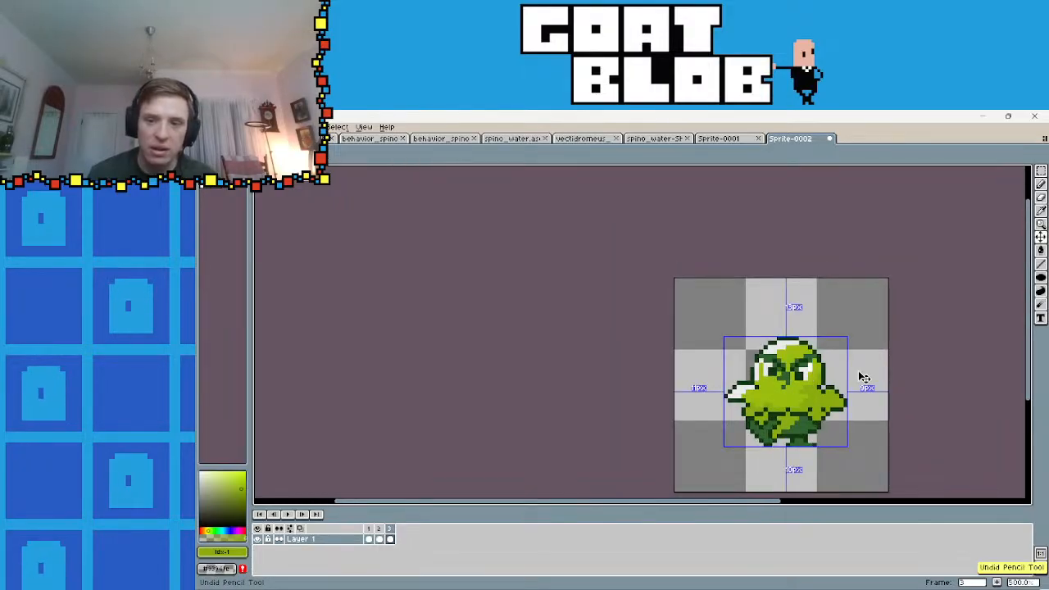
scroll(862, 377, up, 2)
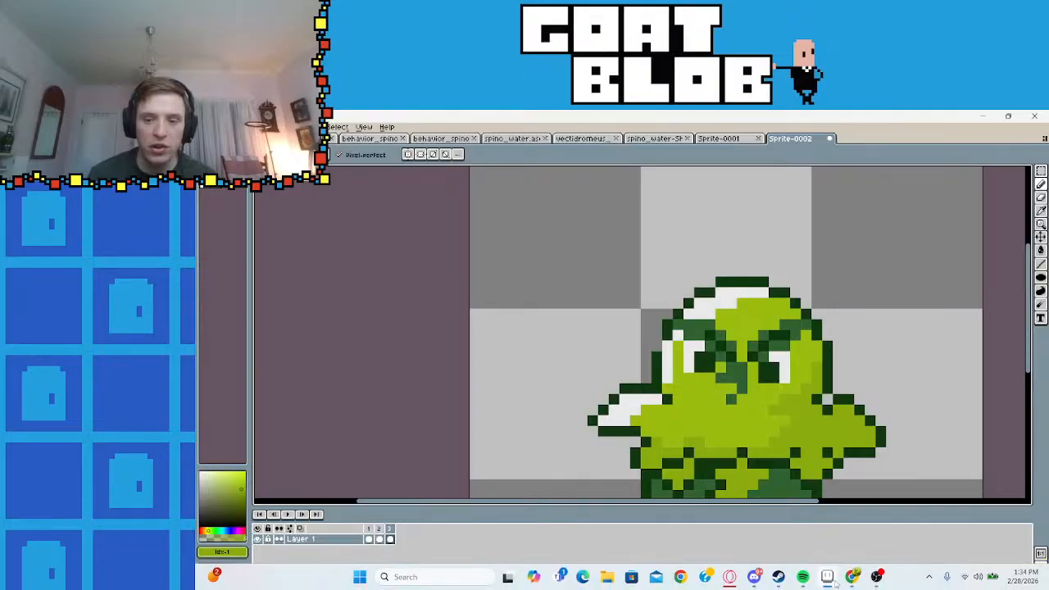
- Compare the bird's face with the starters image in the browser's Reddit post and return to the sprite
click(829, 579)
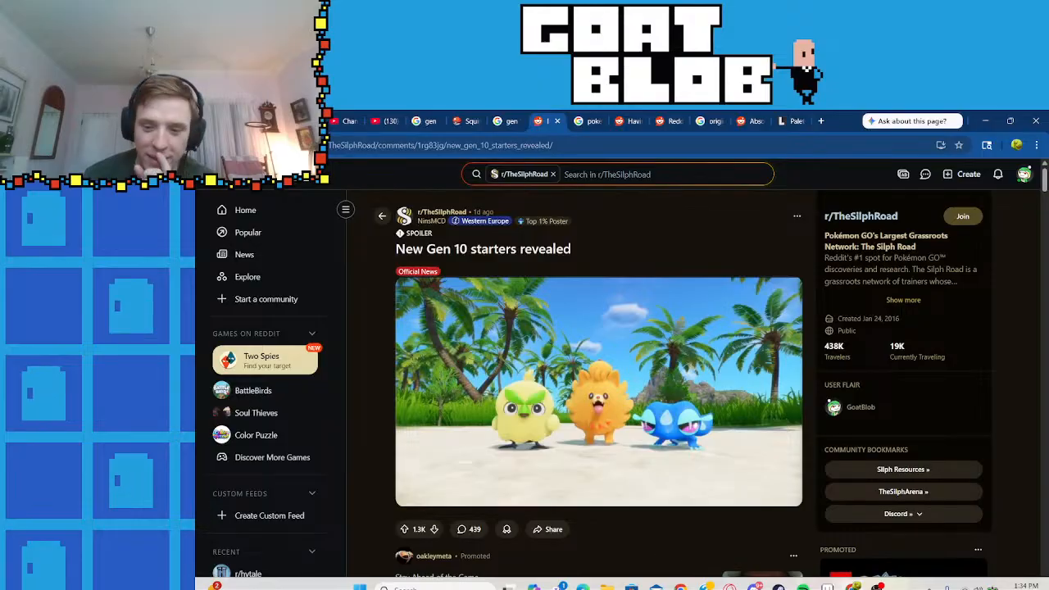
click(802, 578)
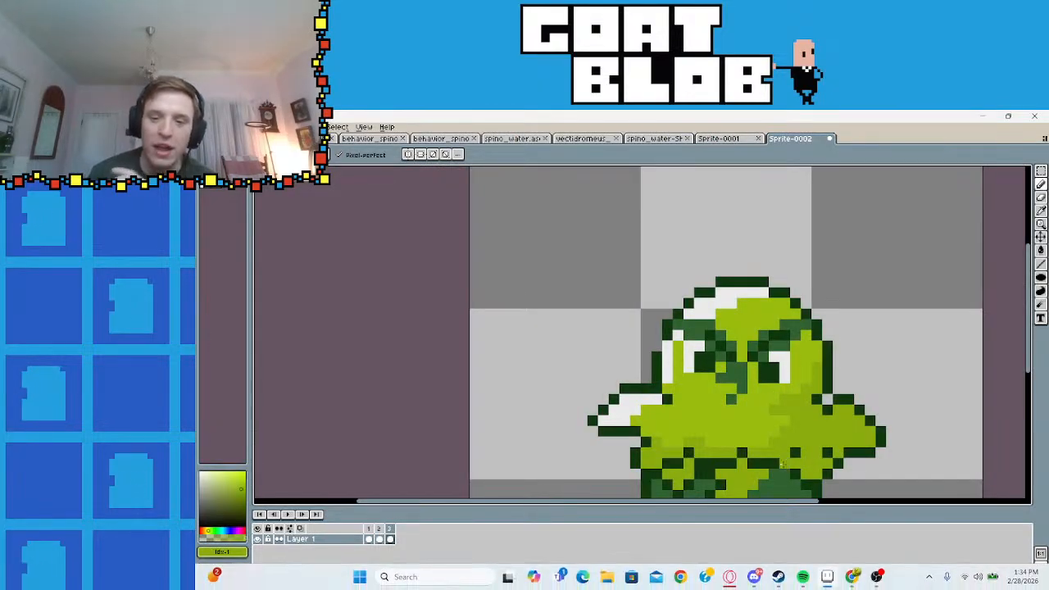
click(856, 579)
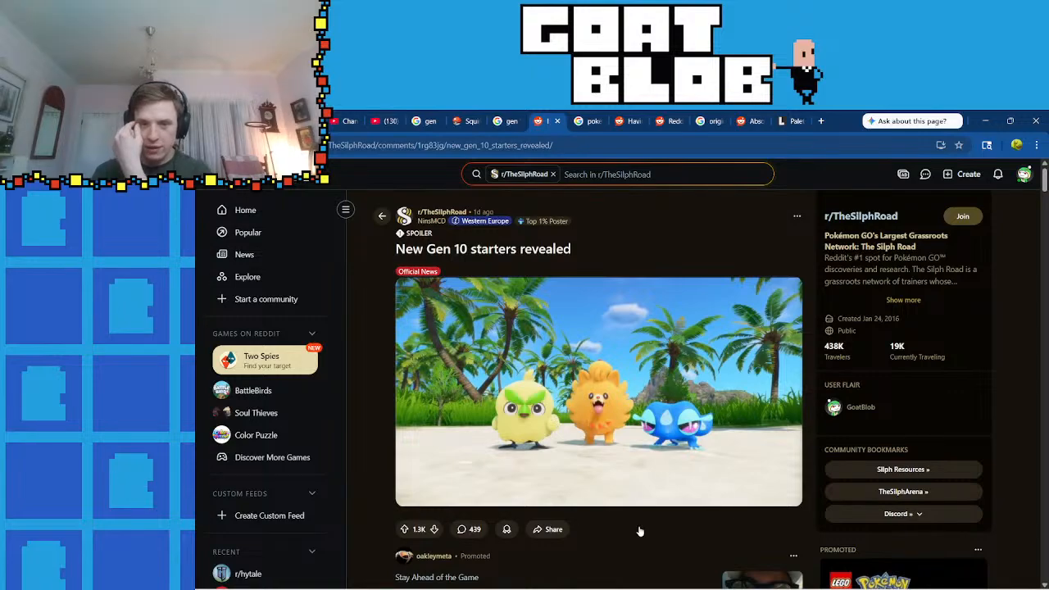
click(827, 579)
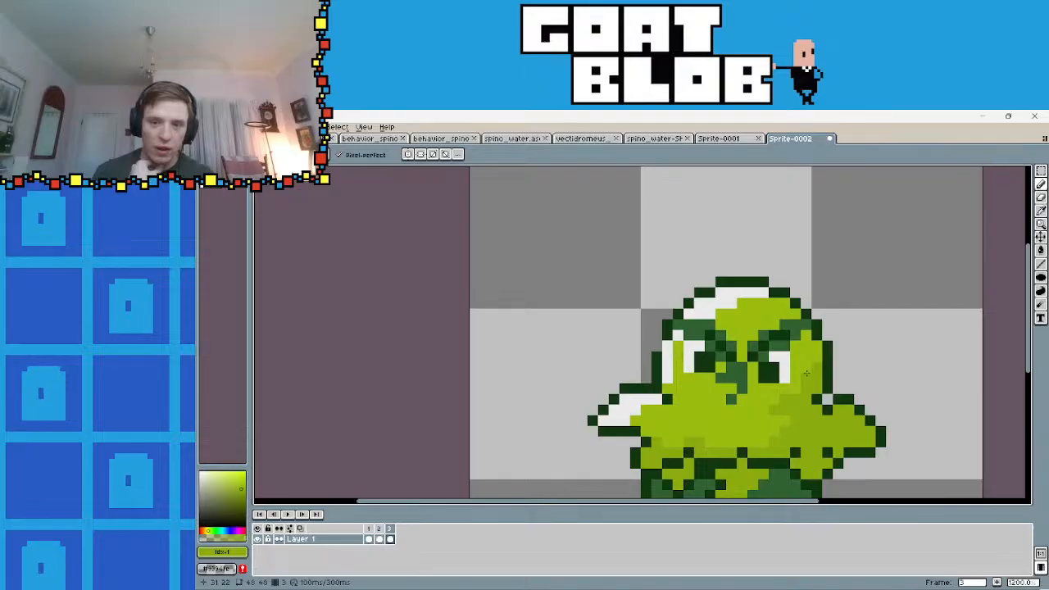
- Try to add an off-white pixel column along the outer side of the right eye, reaching up beside the brow
scroll(806, 374, down, 3)
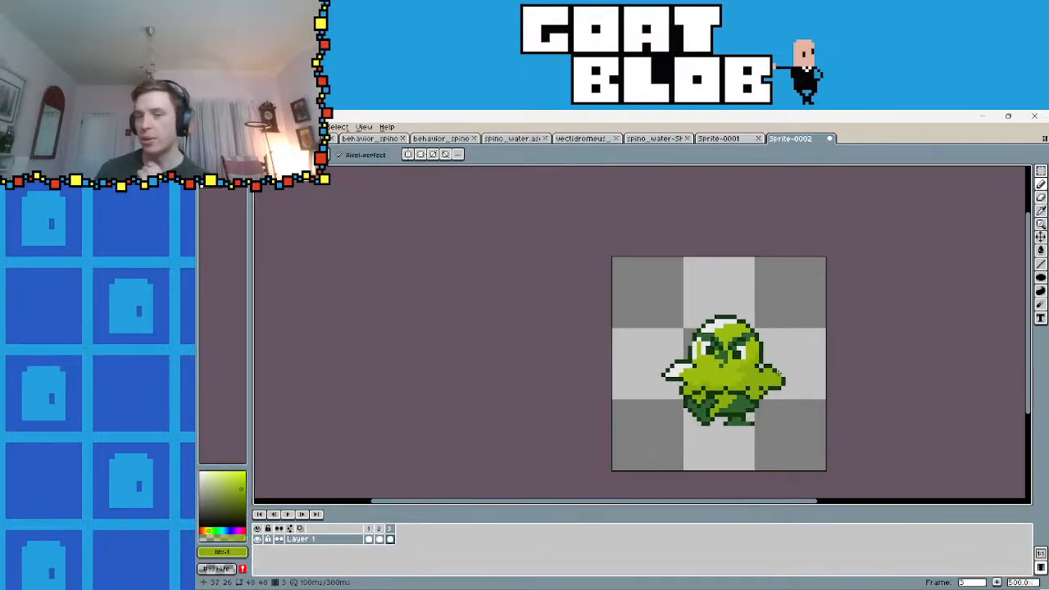
scroll(745, 354, up, 4)
click(205, 185)
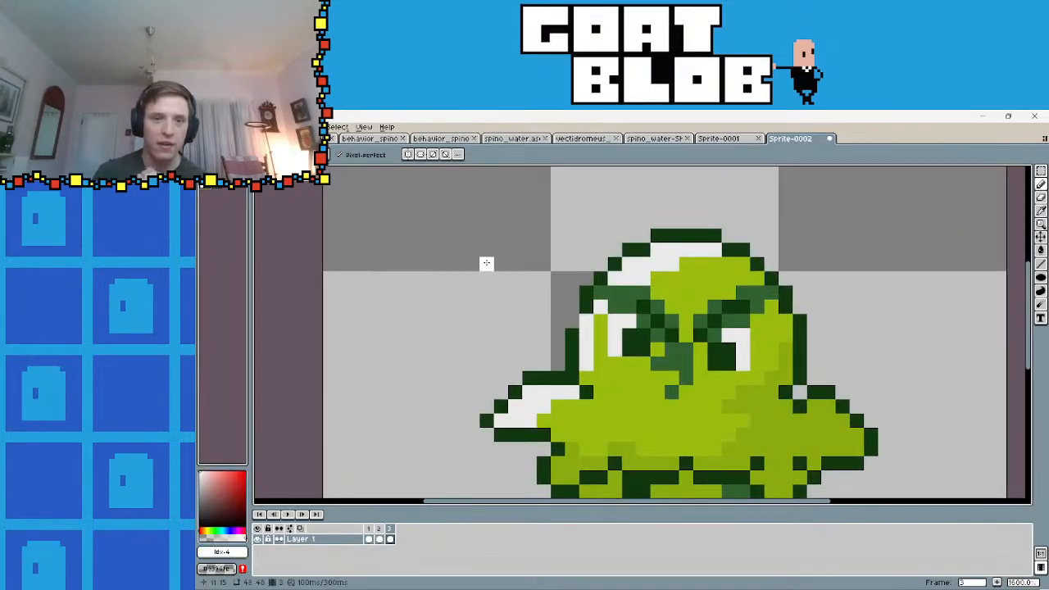
scroll(755, 342, up, 1)
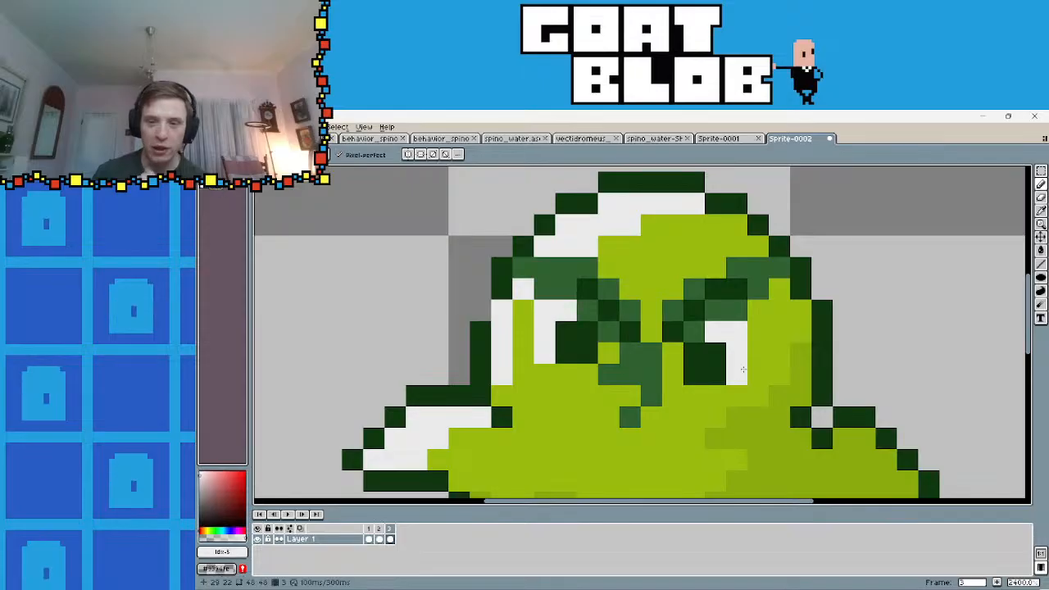
scroll(756, 361, up, 1)
click(757, 325)
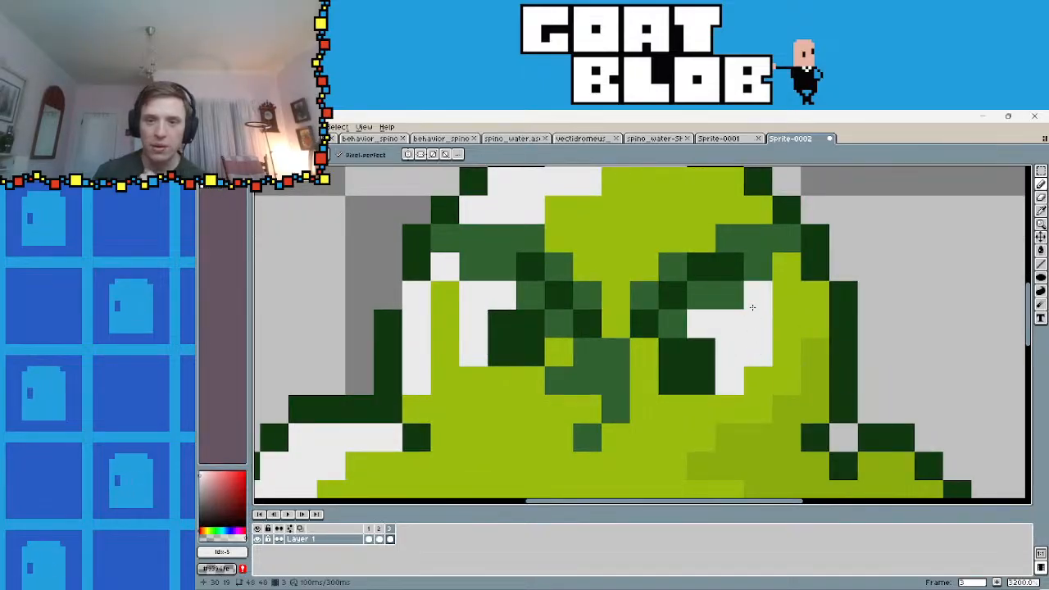
scroll(750, 304, down, 7)
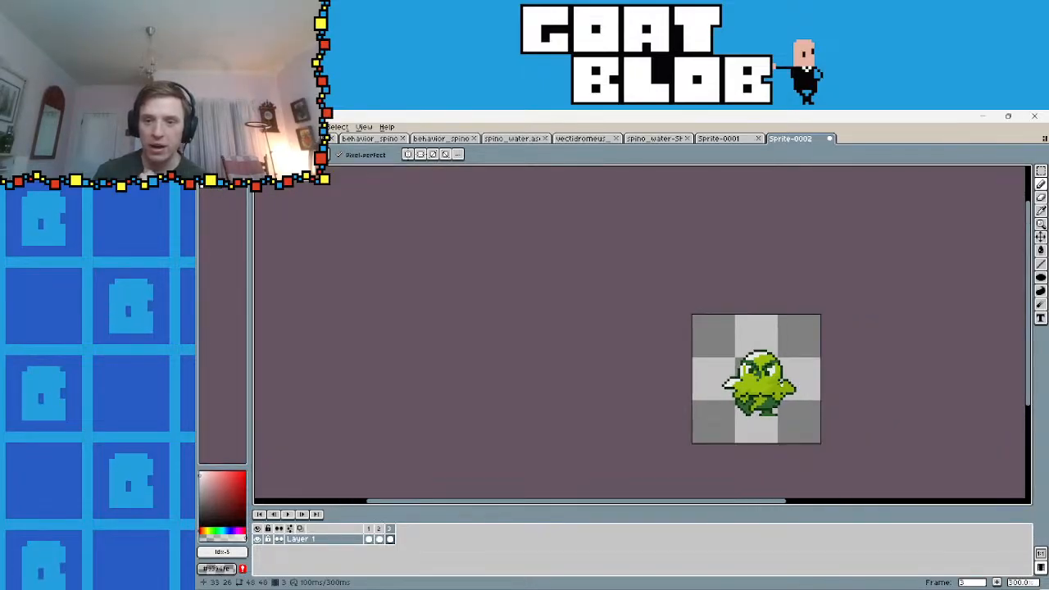
- Widen the right eye's off-white area by one pixel outward below the brow and add an off-white row beneath the pupil
scroll(770, 373, up, 3)
scroll(770, 373, up, 2)
scroll(778, 369, up, 4)
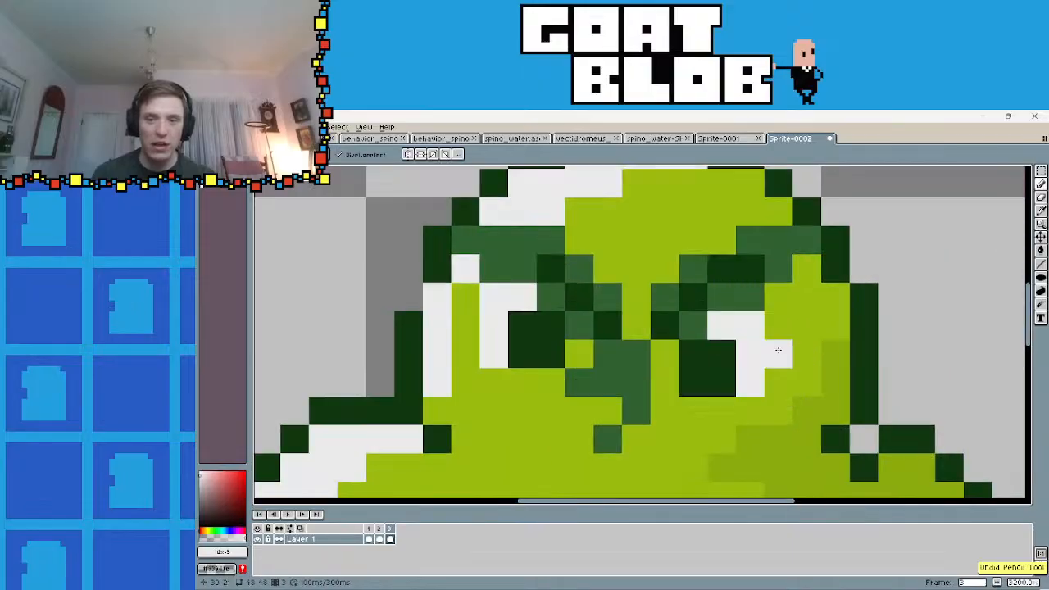
scroll(997, 336, down, 1)
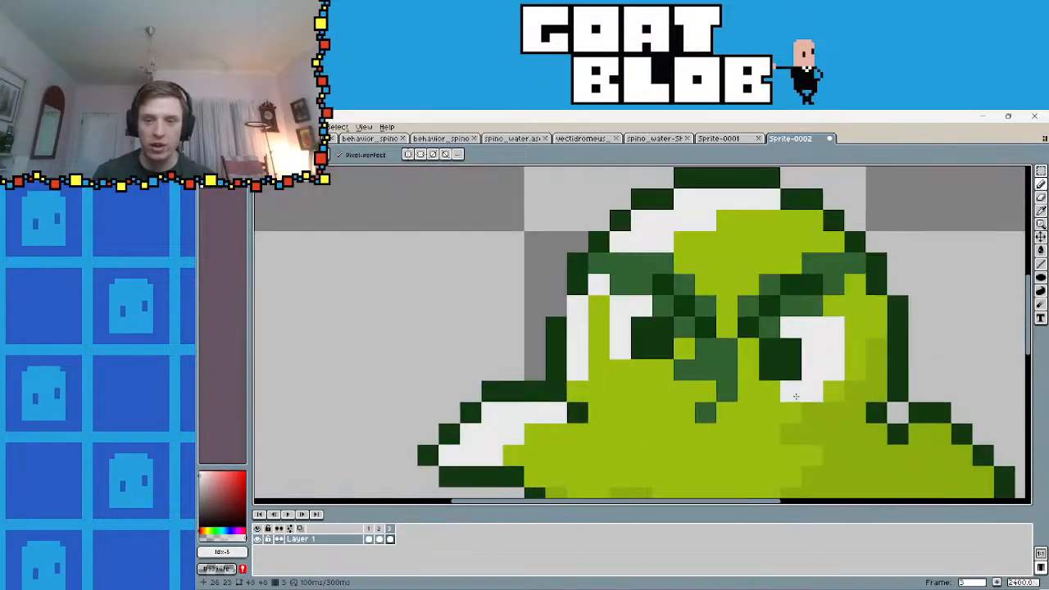
scroll(934, 424, down, 5)
- Try to add off-white pixels beneath the left eye's pupil, and undo the pencil stroke
scroll(756, 382, up, 6)
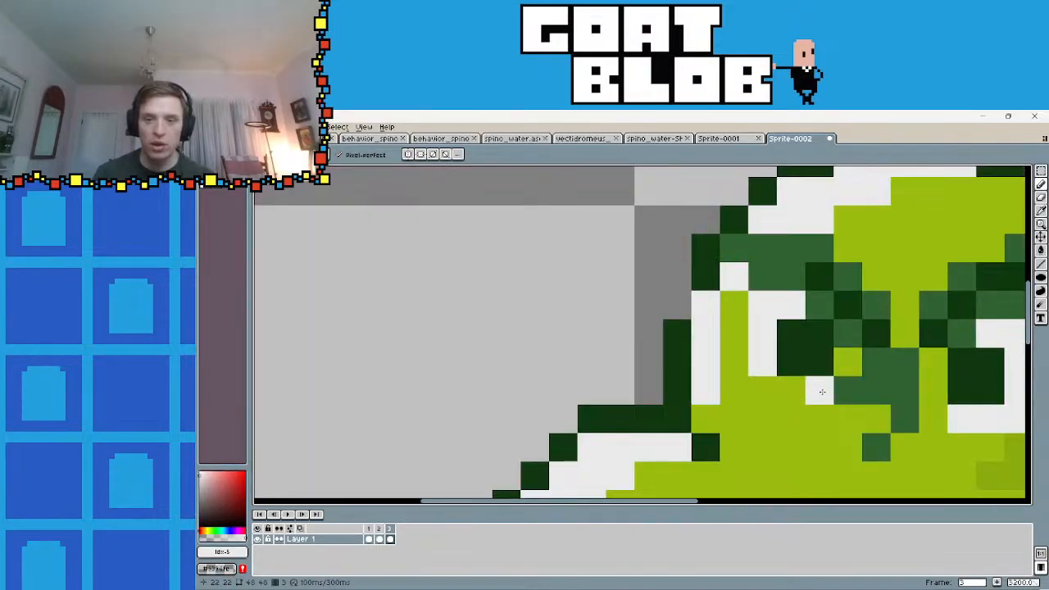
scroll(873, 391, down, 8)
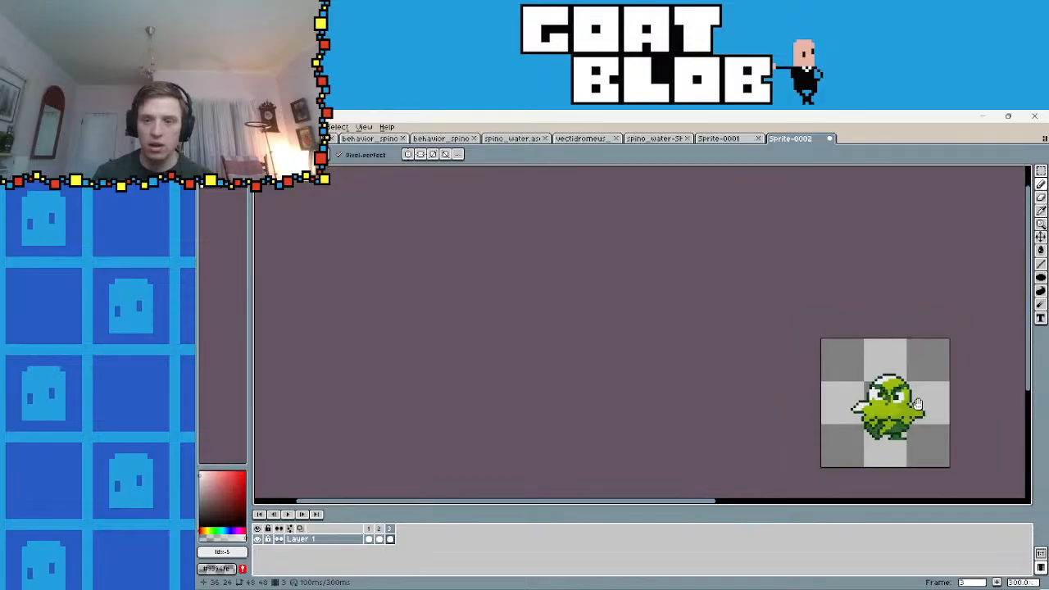
scroll(854, 403, up, 2)
key(ctrl+z)
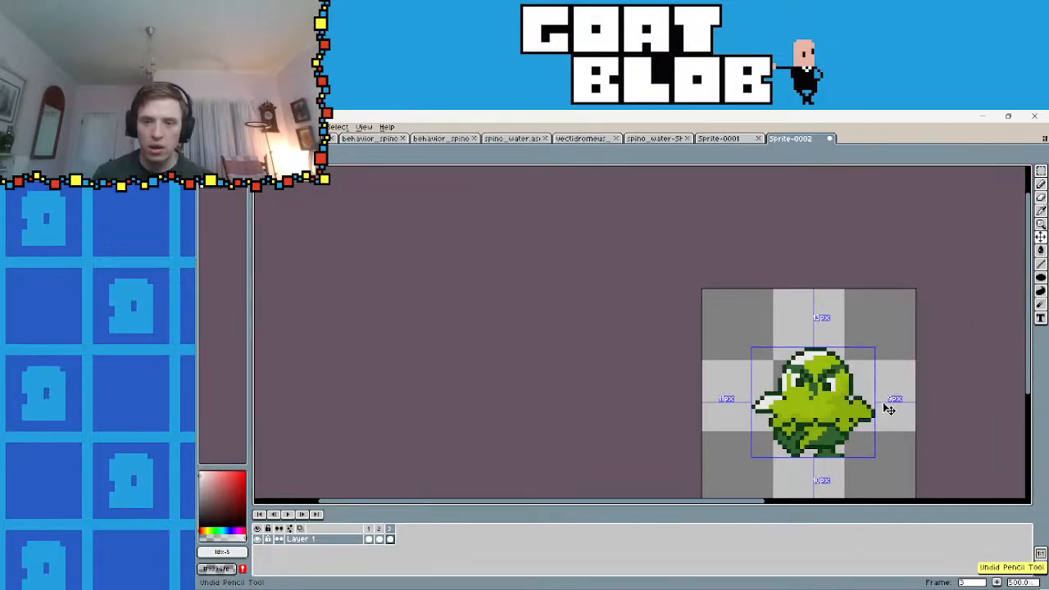
- Remove the protruding pixel on the left side of the bird's beak by painting it light body green
scroll(884, 408, up, 3)
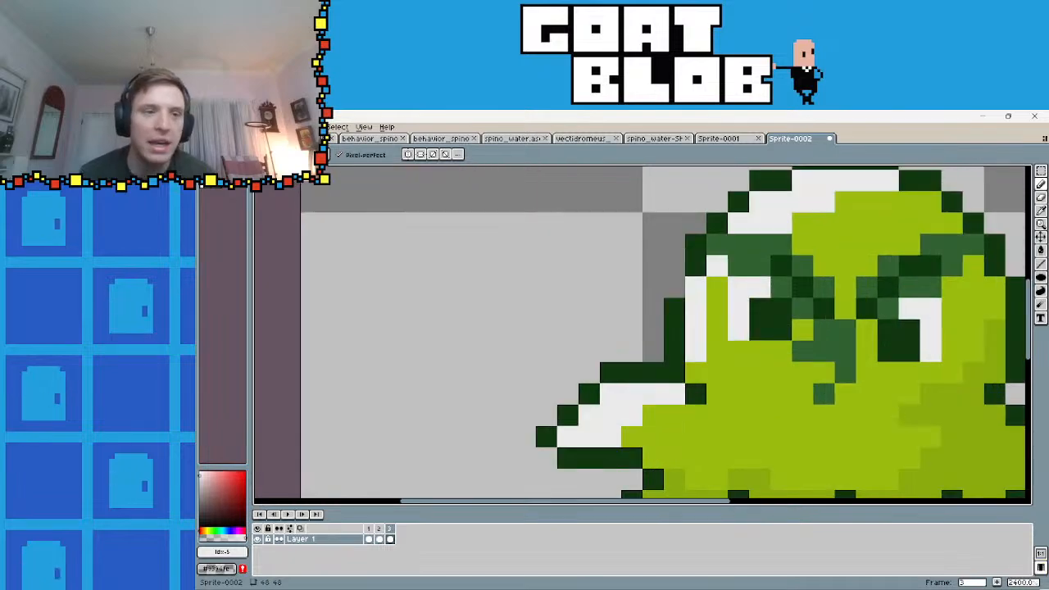
alt+click(918, 412)
alt+click(813, 372)
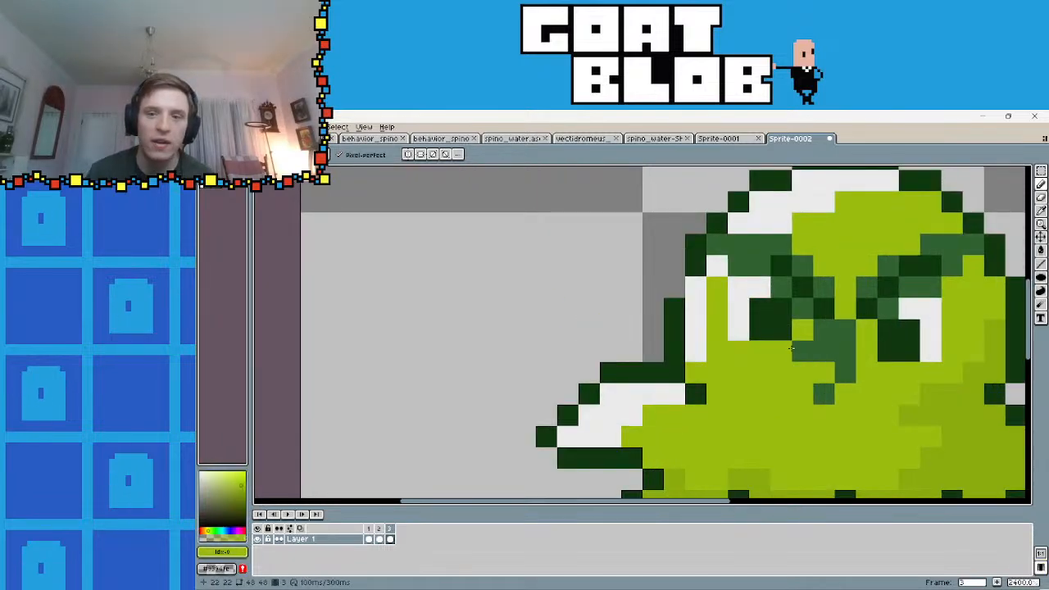
click(792, 348)
scroll(773, 410, down, 4)
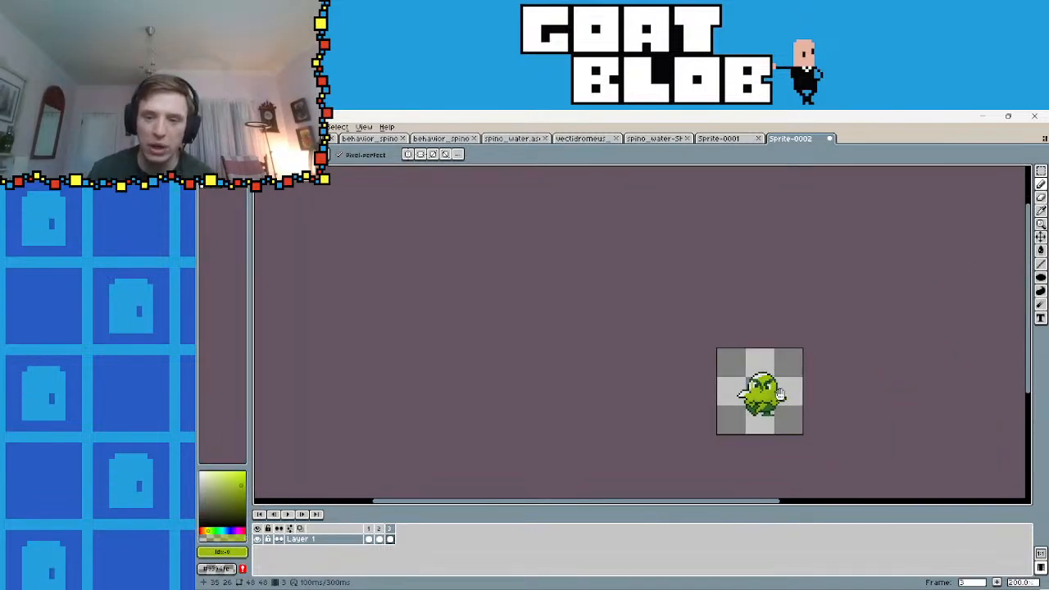
- Check the bird at small scale against the grass starter in the browser's Reddit post and return to the sprite
scroll(771, 406, up, 1)
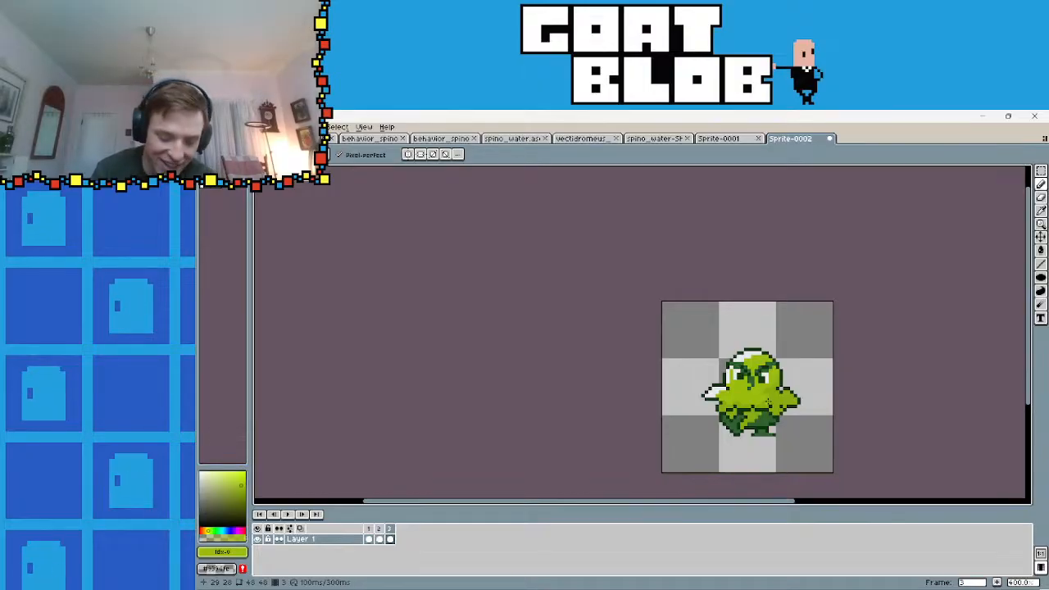
scroll(750, 377, up, 3)
scroll(735, 357, down, 2)
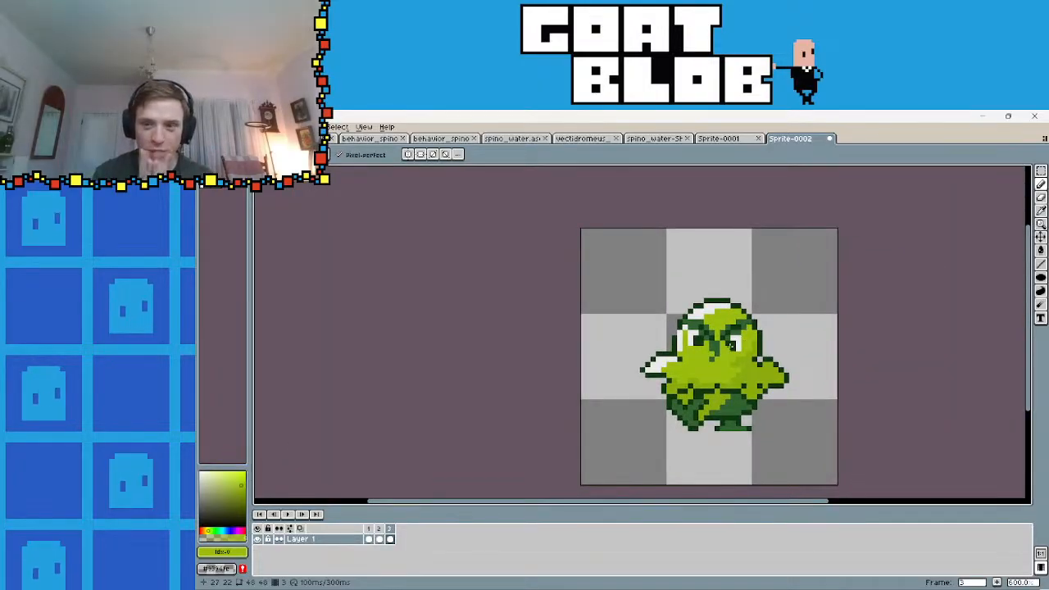
scroll(765, 340, up, 1)
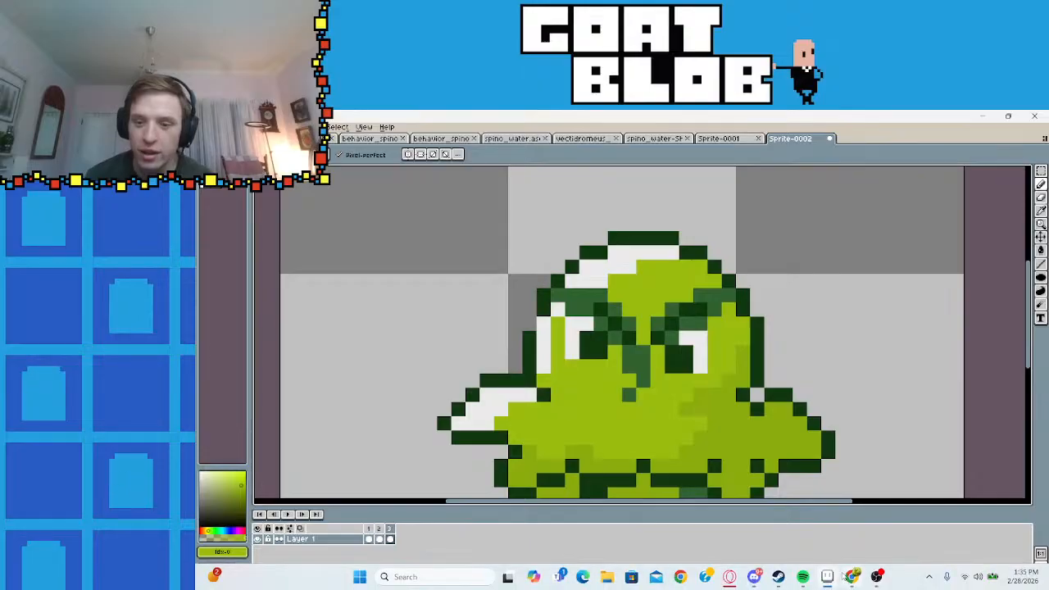
click(852, 576)
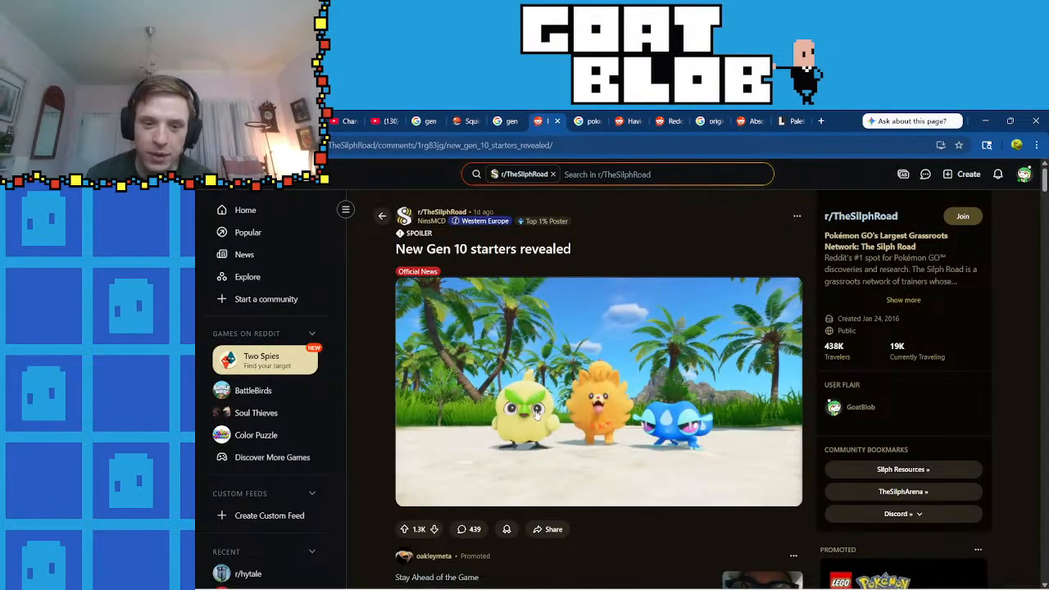
click(828, 577)
- Try to add a darkest-green pixel column along the outer side of the right eye, and undo the pencil stroke
scroll(693, 376, up, 1)
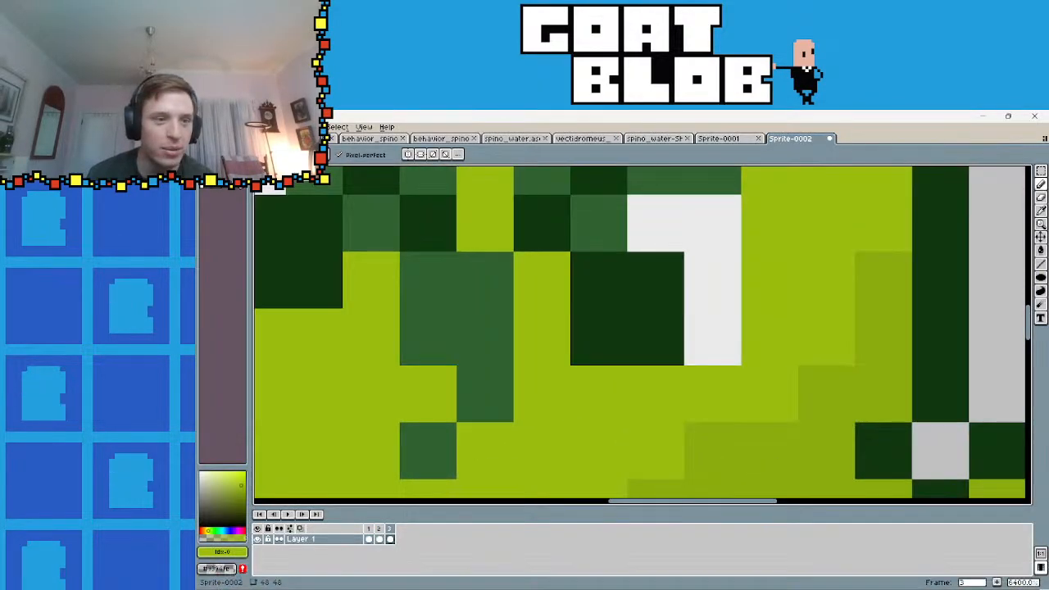
alt+click(584, 303)
drag(581, 303, 522, 336)
mouse_move(697, 256)
mouse_down()
mouse_move(707, 358)
mouse_move(662, 417)
mouse_up()
scroll(513, 385, down, 5)
mouse_move(514, 385)
mouse_down()
mouse_move(569, 372)
mouse_move(546, 364)
mouse_up()
scroll(588, 385, up, 3)
click(693, 416)
scroll(684, 410, down, 4)
scroll(673, 402, up, 3)
key(ctrl+z)
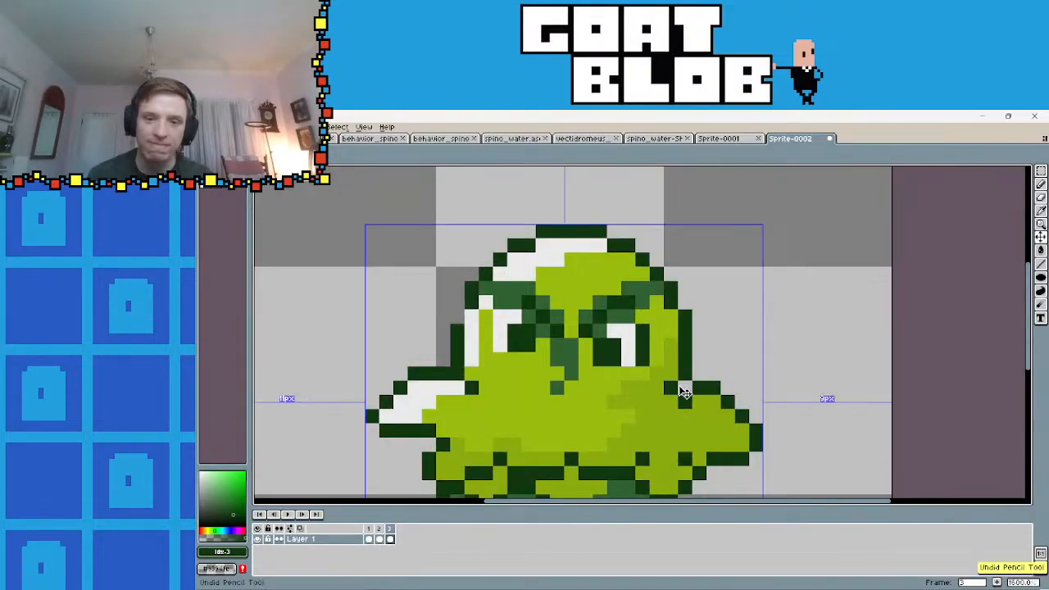
- Paint a medium-green pixel column along the outer side of both eye whites
click(223, 181)
scroll(662, 362, up, 2)
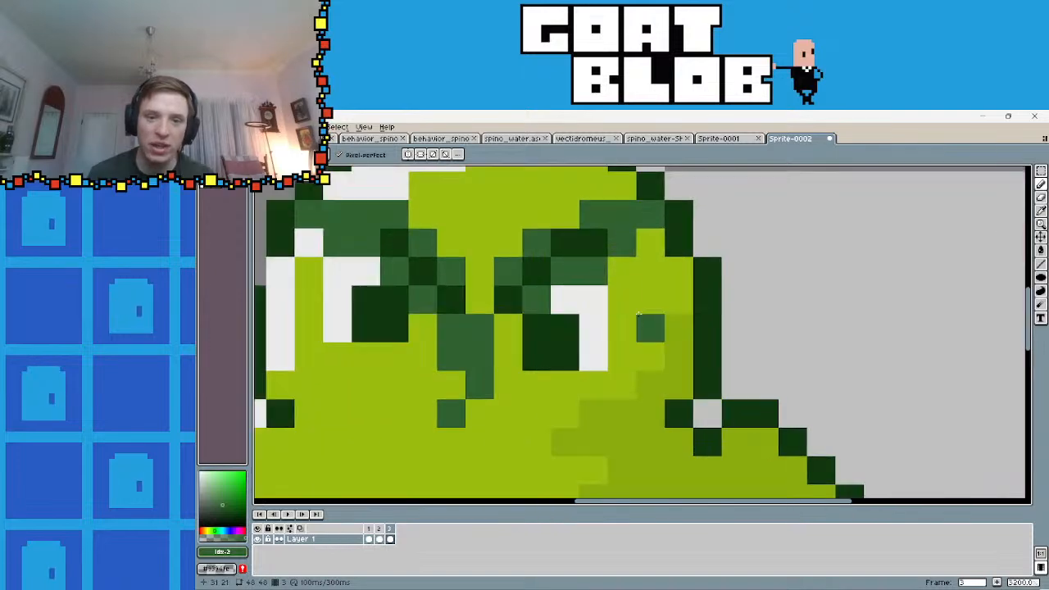
drag(623, 300, 615, 350)
scroll(598, 379, up, 3)
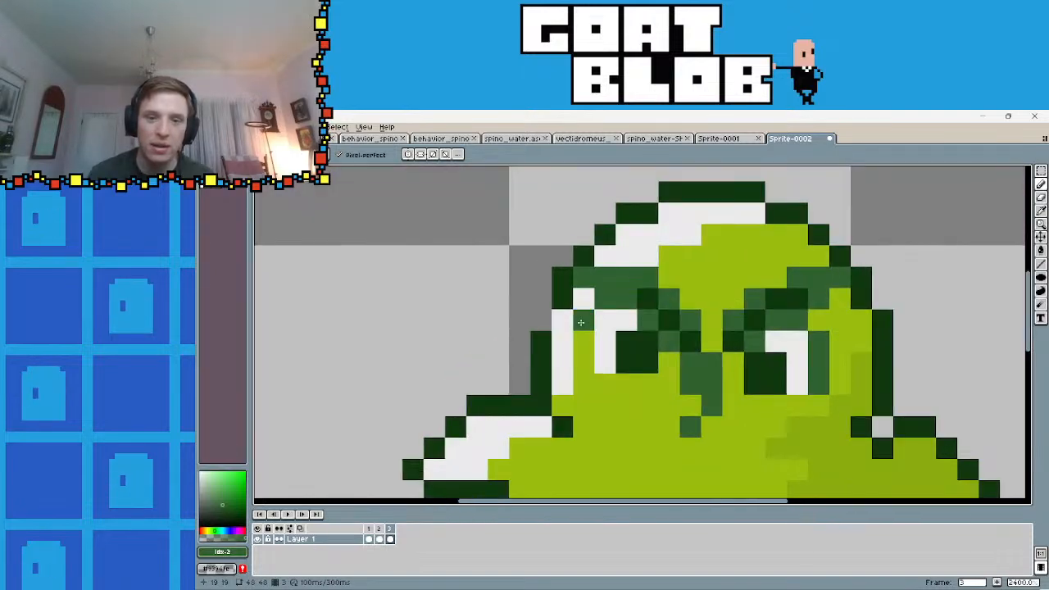
scroll(790, 402, down, 5)
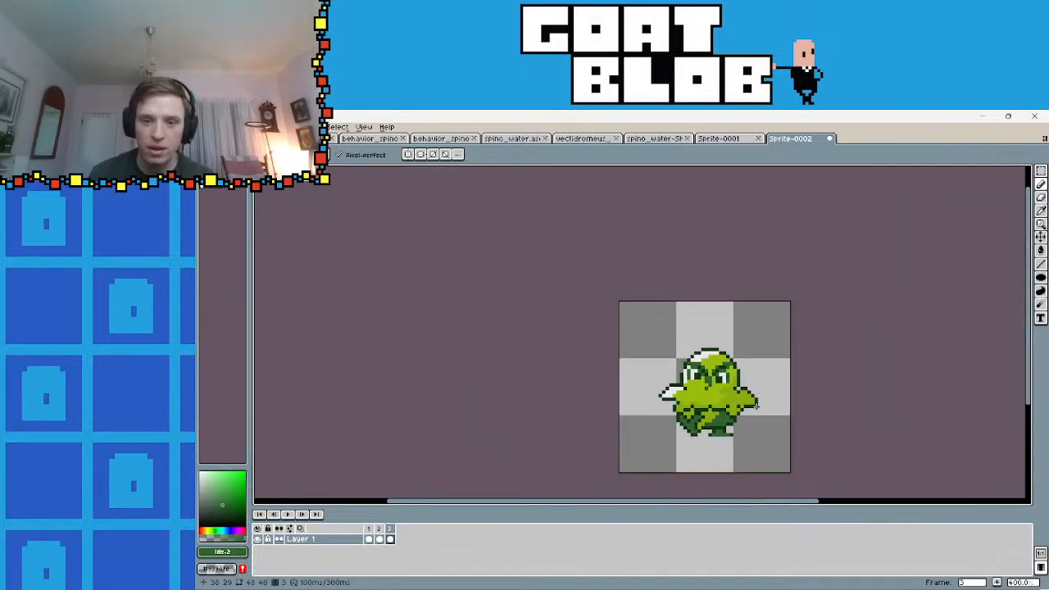
- Outline the outer side of both eye whites with a pixel column in the darkest green
scroll(721, 386, up, 2)
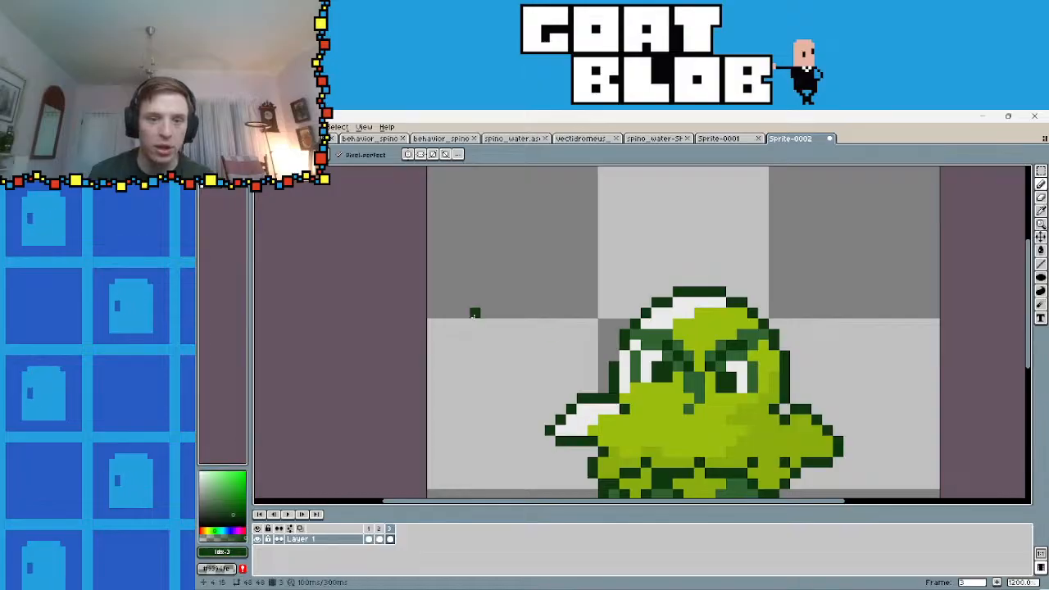
scroll(635, 365, up, 1)
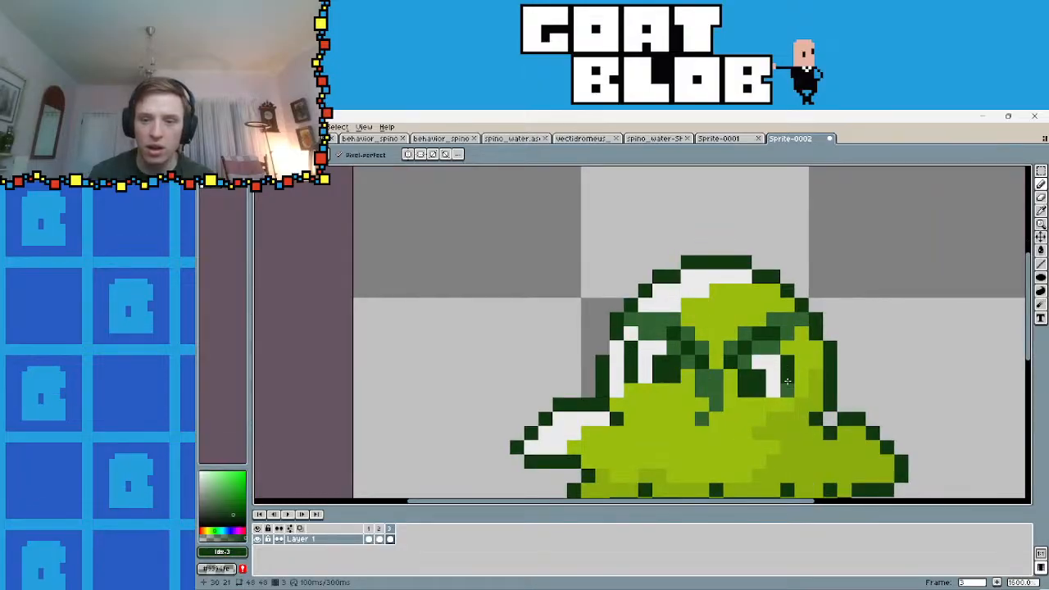
scroll(789, 379, down, 7)
scroll(773, 389, up, 2)
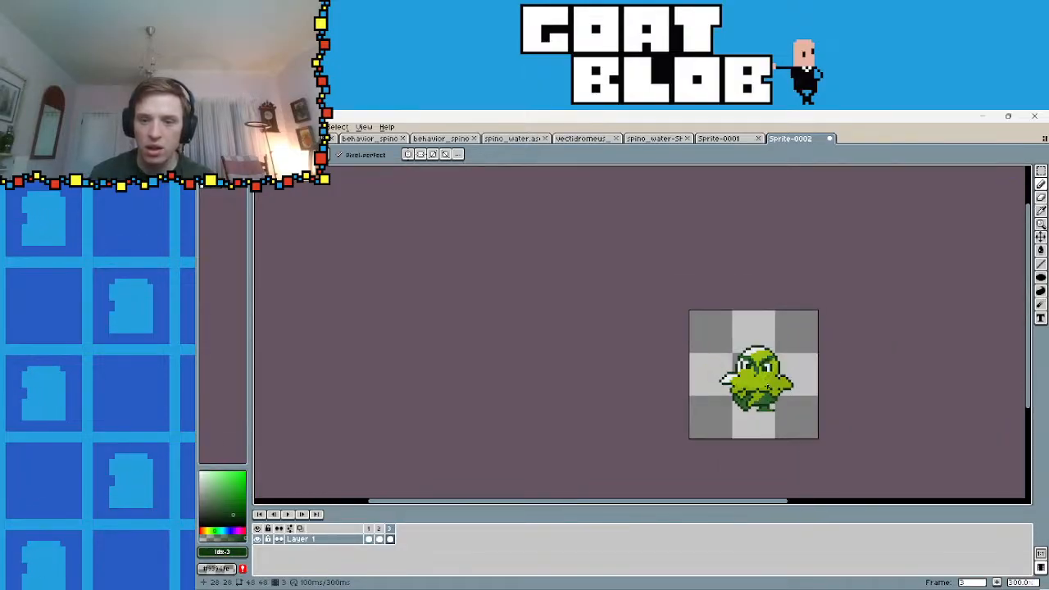
scroll(769, 385, up, 1)
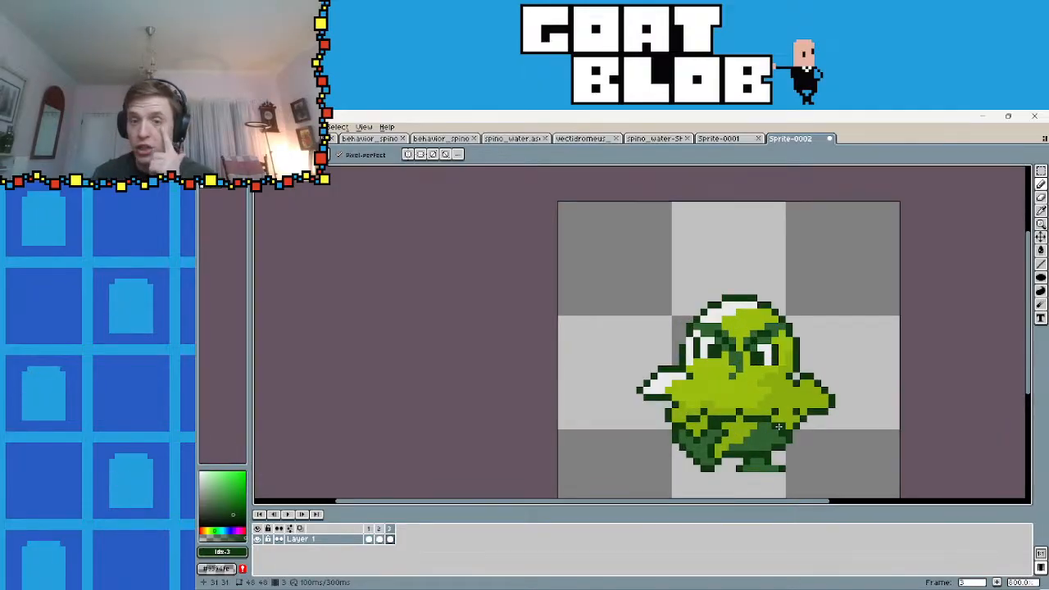
- Compare the outlined eyes with the starters image in the browser's Reddit post and return to the sprite
click(854, 577)
mouse_move(830, 580)
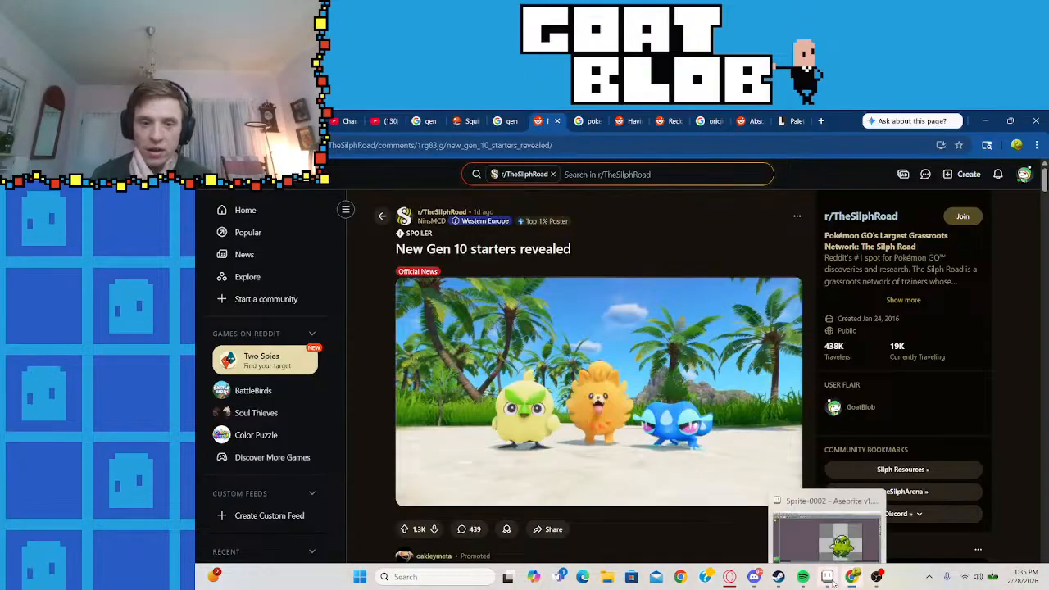
click(830, 580)
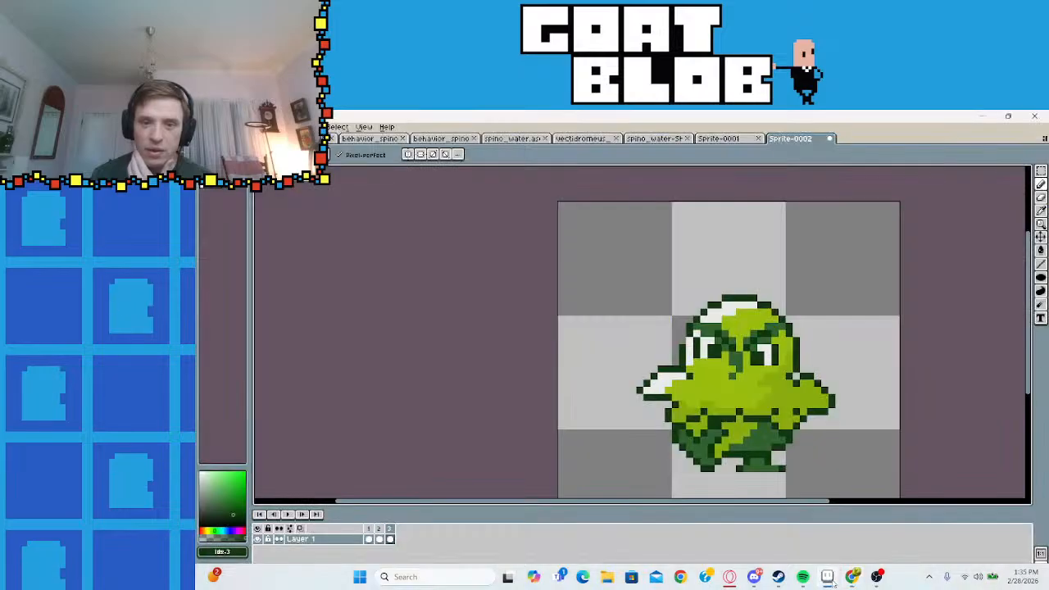
scroll(697, 333, down, 2)
scroll(697, 333, up, 3)
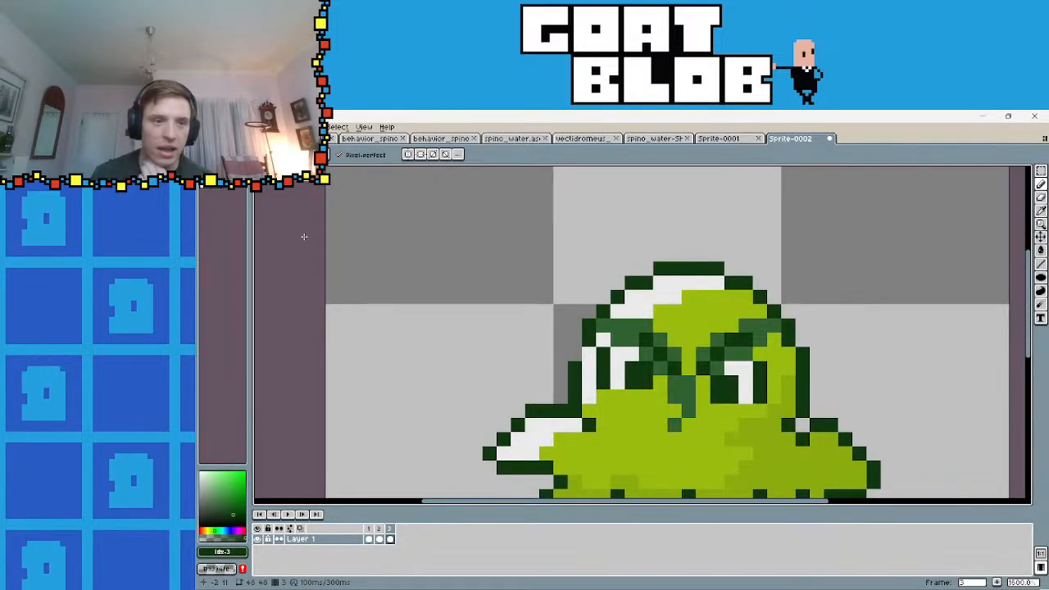
- Try to shade the inner upper edge of the right brow with darker yellow-green pixels, and undo the pencil strokes
scroll(698, 363, up, 2)
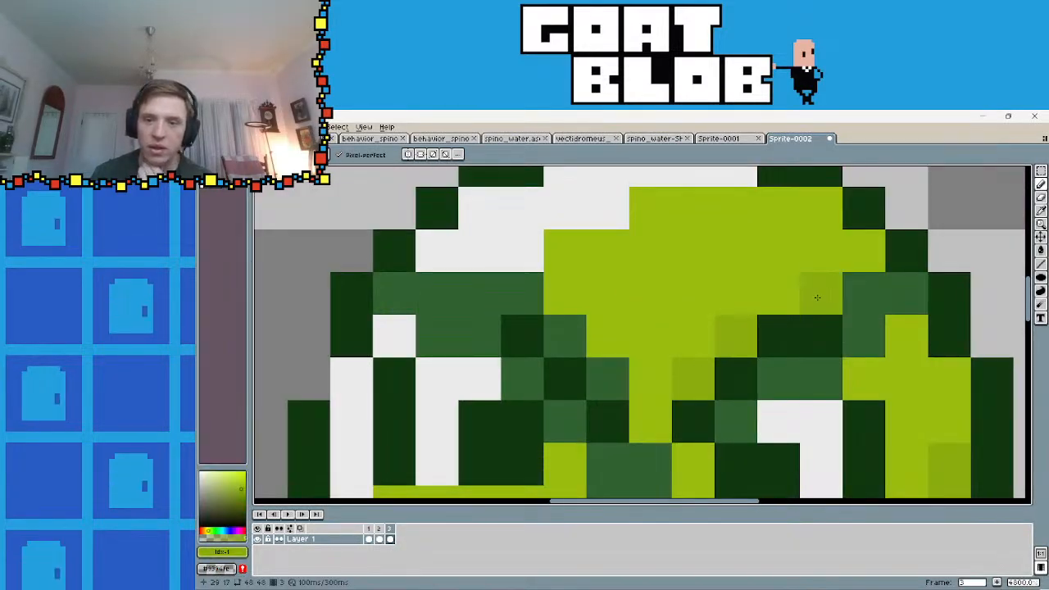
scroll(860, 413, down, 3)
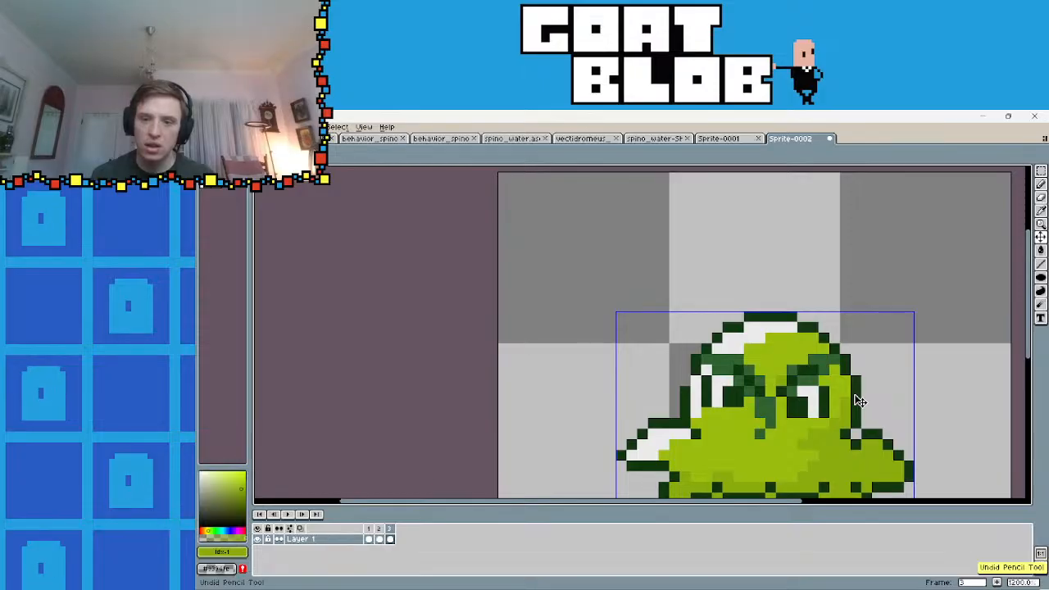
scroll(856, 399, down, 3)
scroll(845, 385, up, 1)
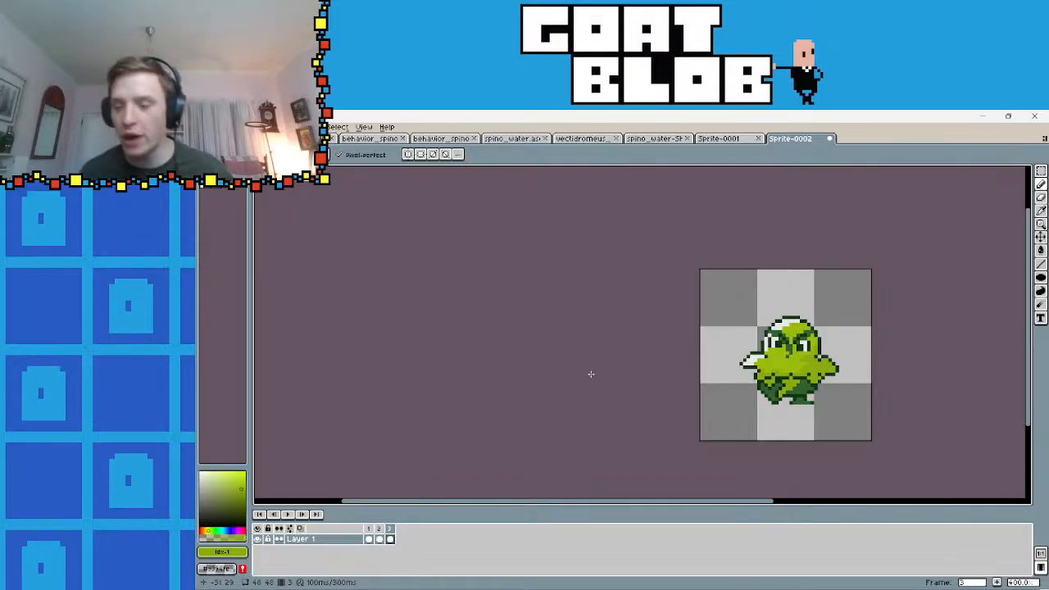
- Review the bird at small scale and move on to the green lizard sprite on frame 1
mouse_move(557, 588)
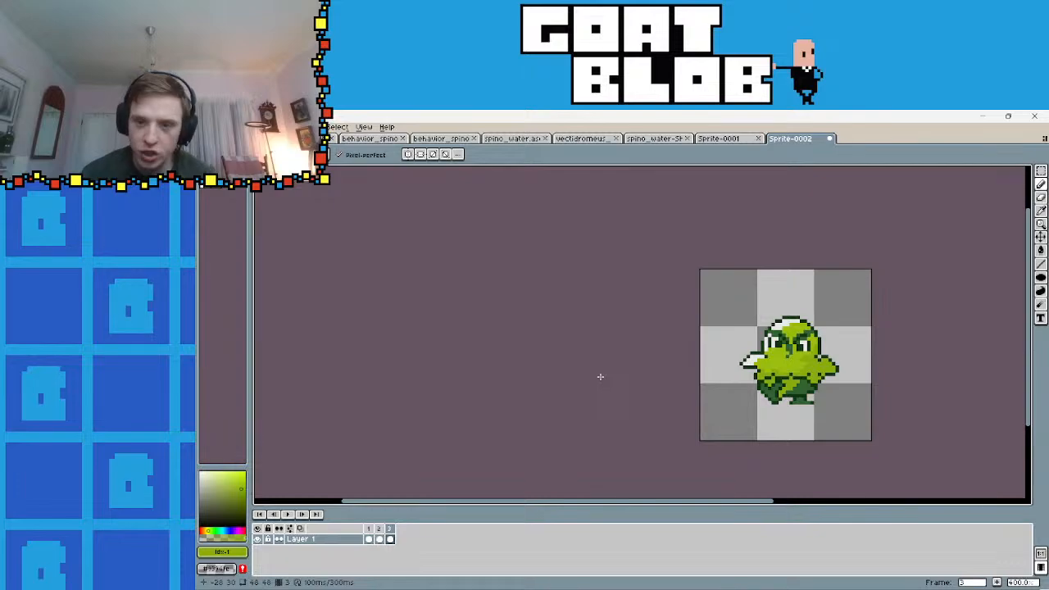
scroll(816, 391, up, 3)
scroll(777, 379, down, 3)
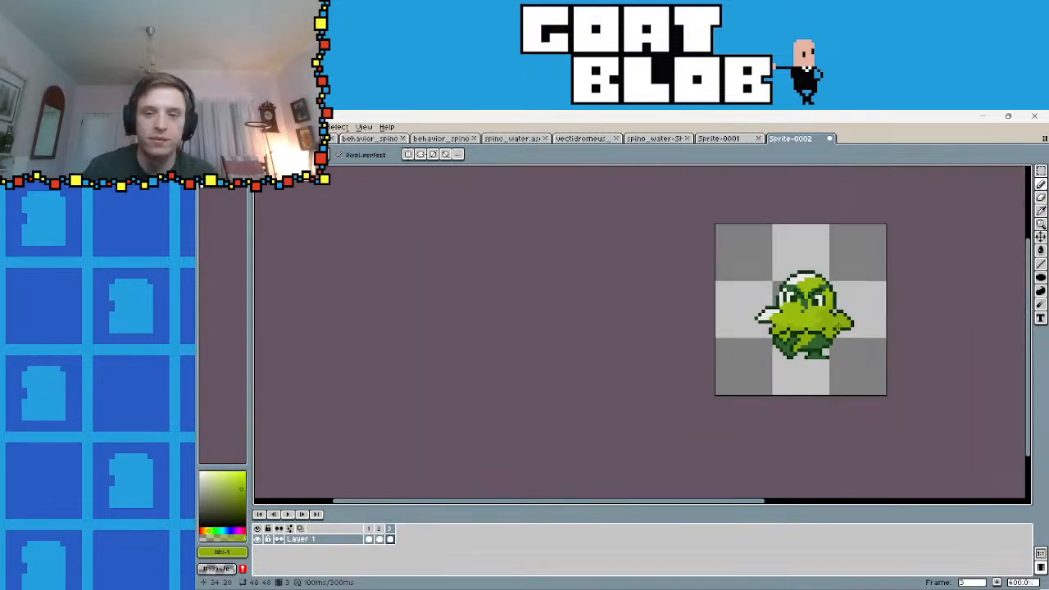
key(Return)
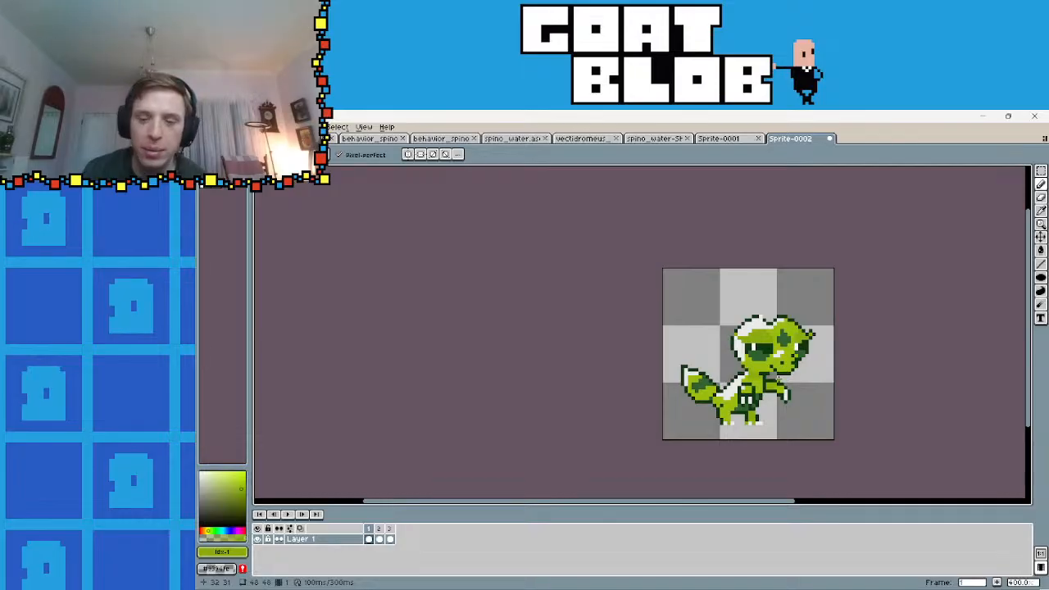
- Create a new RGBA sprite 120 px wide and 48 px high with a transparent background
key(m)
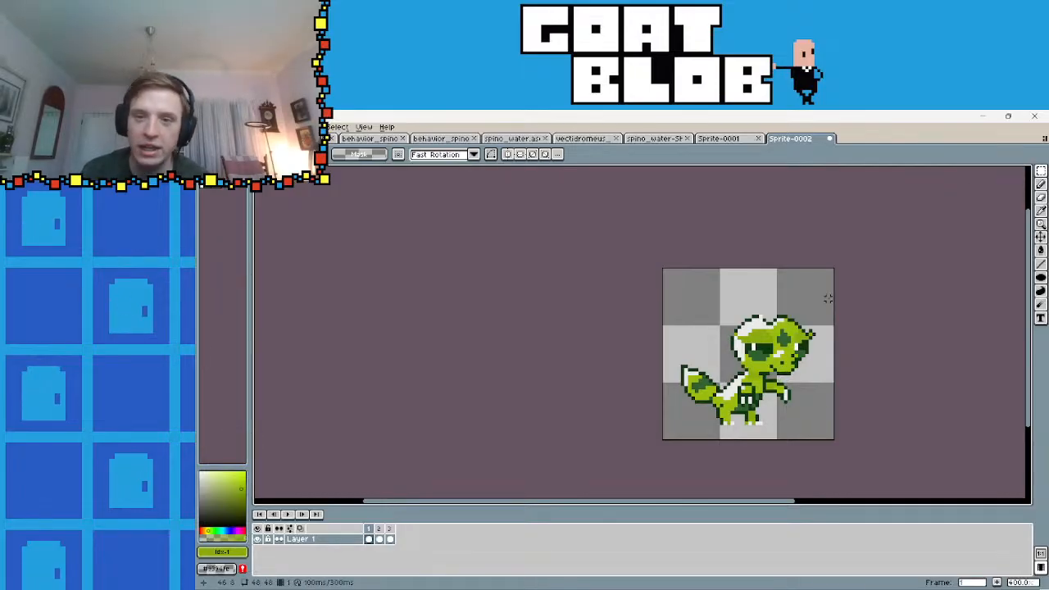
key(alt+f)
key(n)
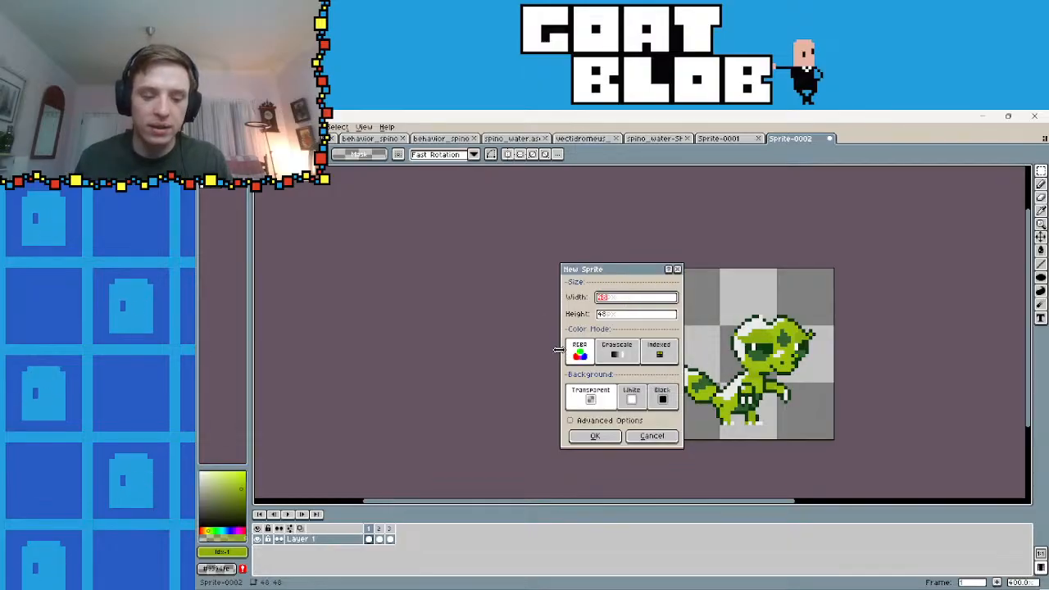
text(128)
click(595, 435)
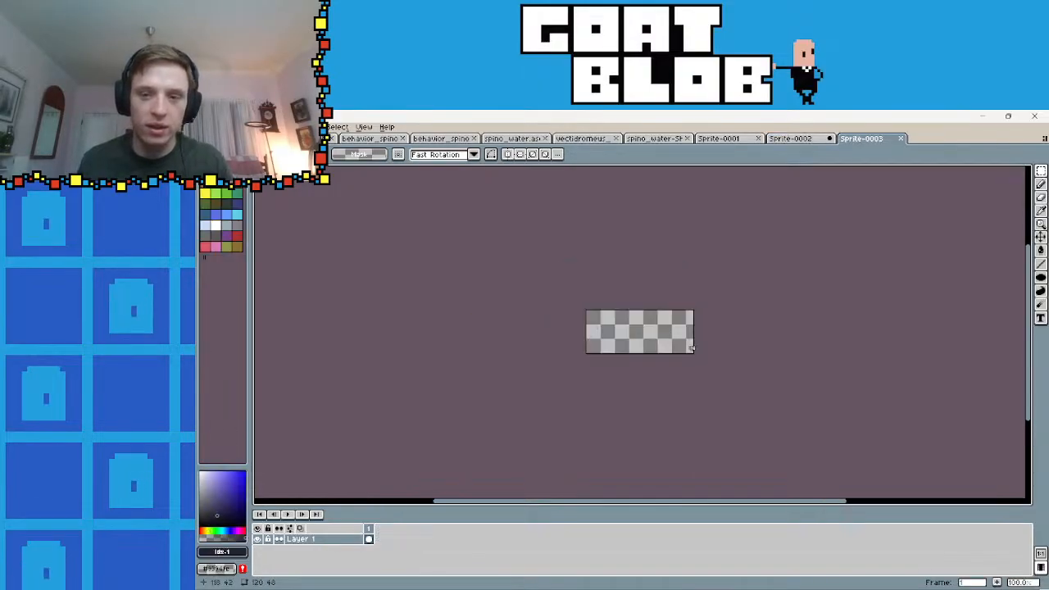
scroll(620, 324, up, 2)
- Copy the lizard from frame 1 of Sprite-0002 and paste it at the left end of Sprite-0003
click(812, 137)
drag(833, 280, 662, 441)
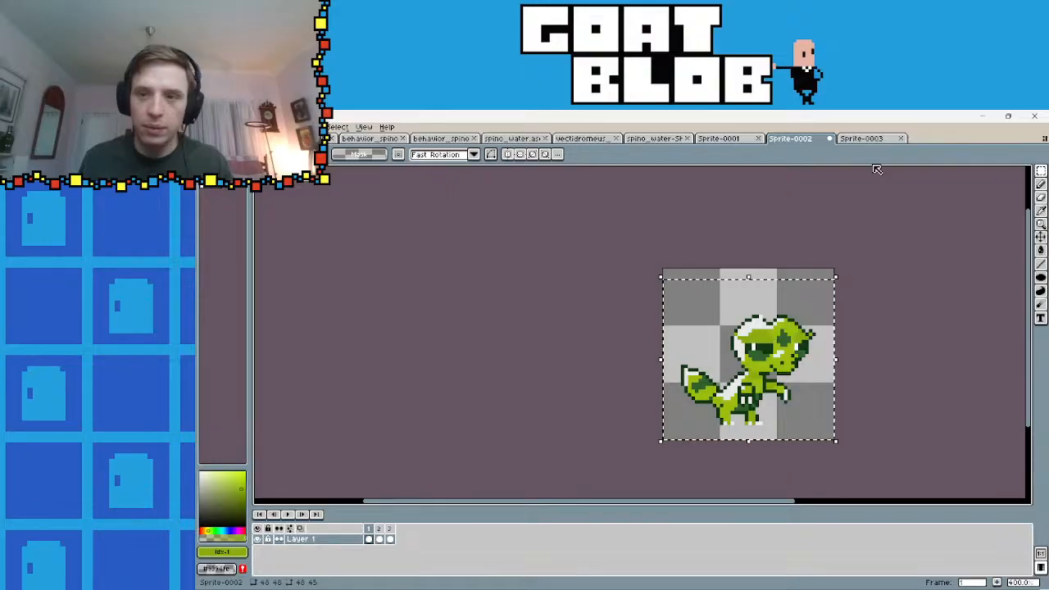
key(ctrl+c)
click(862, 139)
key(ctrl+v)
key(Return)
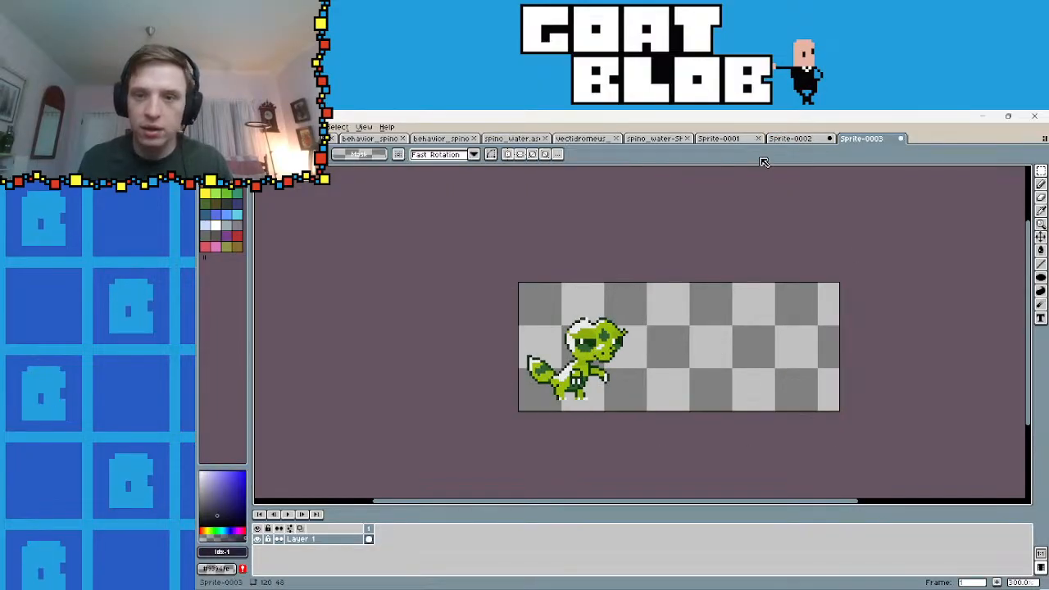
- Copy frame 2 with the round-headed fish-like creature from Sprite-0002 into Sprite-0003 as an additional frame
click(789, 141)
click(737, 140)
click(820, 139)
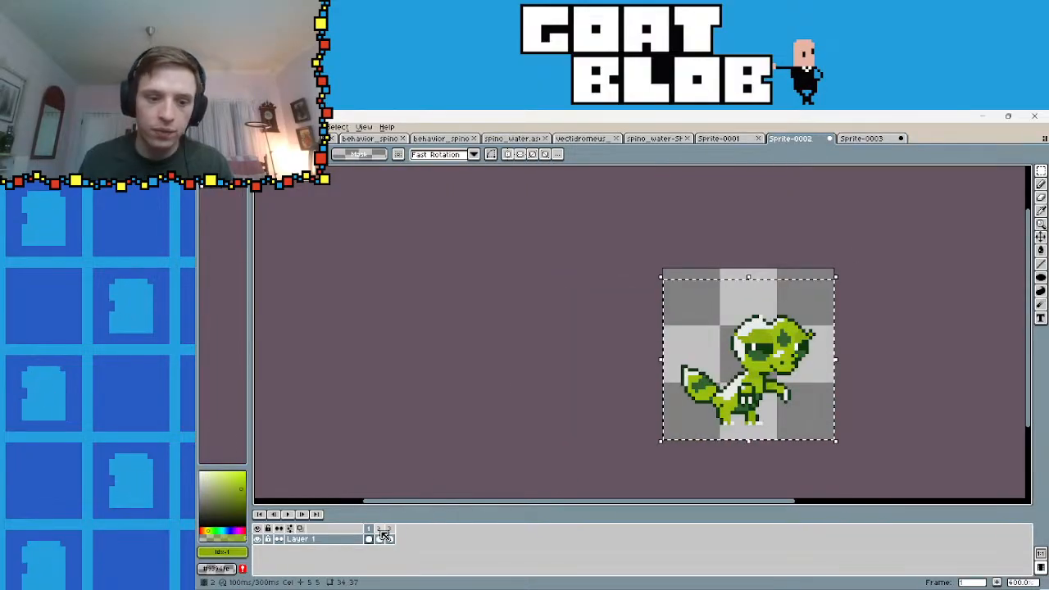
click(384, 534)
click(861, 139)
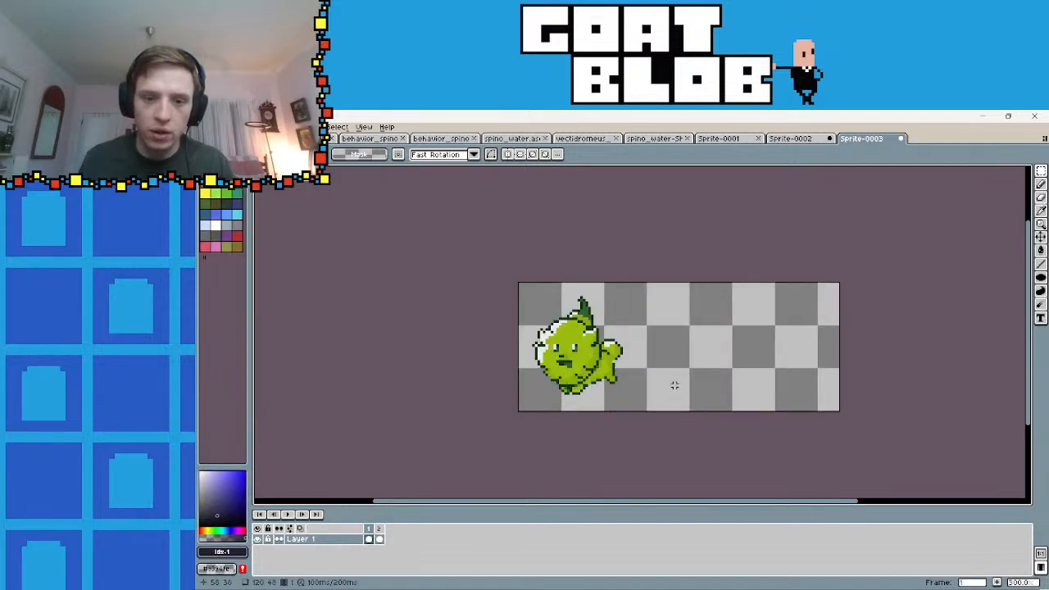
- Copy the fish-like creature from frame 1 onto frame 2, placed right of the lizard at about (39, 4), and return to frame 1
click(378, 537)
click(368, 532)
drag(639, 289, 477, 411)
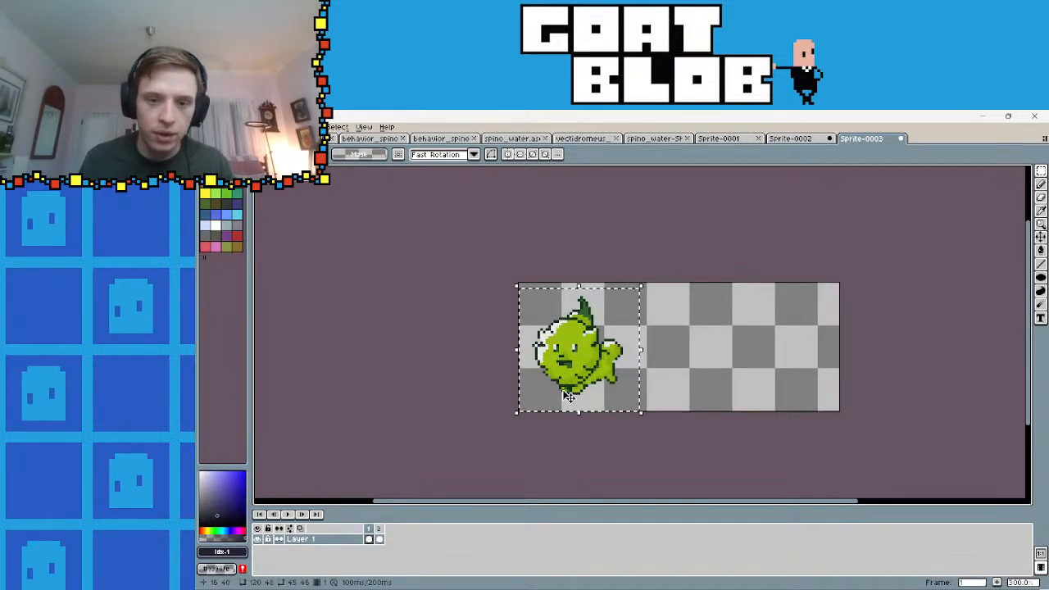
key(ctrl+c)
click(378, 538)
key(ctrl+v)
drag(575, 372, 681, 376)
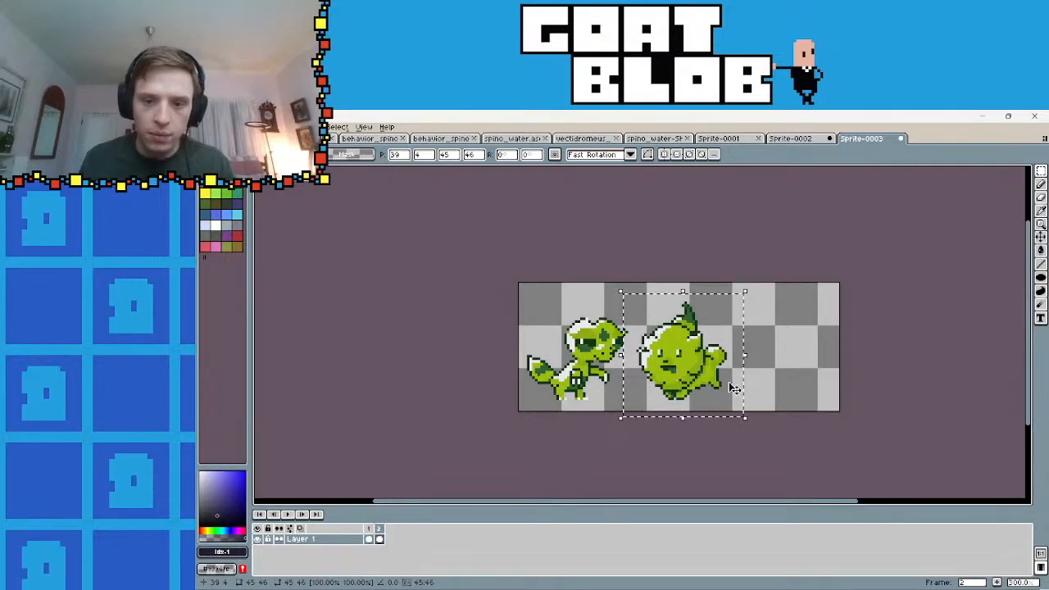
key(Return)
click(370, 538)
click(370, 529)
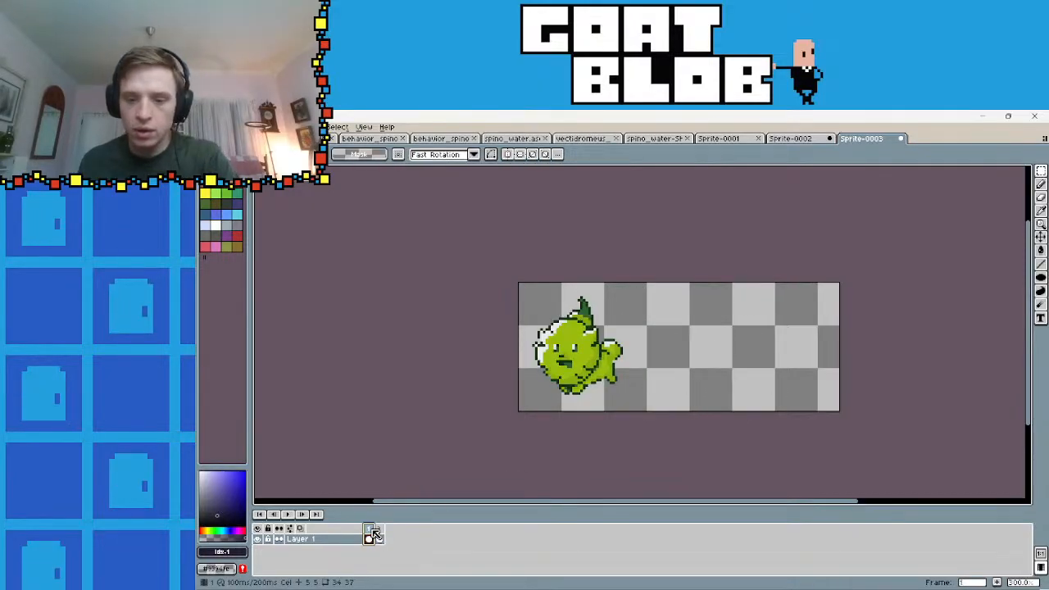
- Delete Sprite-0003's extra first frame, then copy the bird from frame 3 of Sprite-0002 and place it right of the fish-like creature
key(Delete)
click(799, 138)
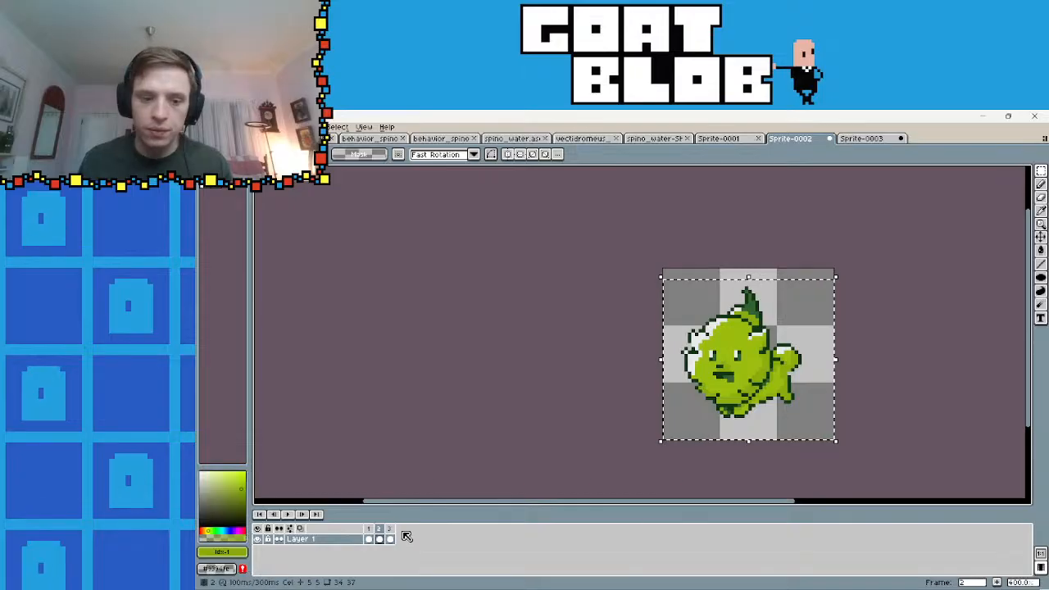
click(389, 539)
key(ctrl+a)
key(ctrl+c)
click(860, 139)
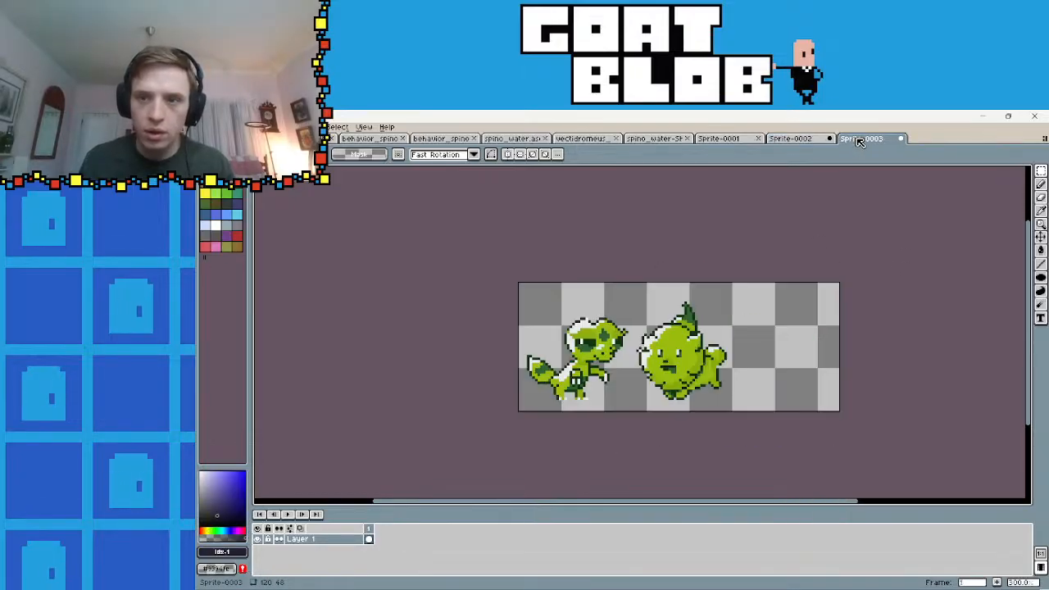
key(ctrl+v)
drag(639, 368, 831, 385)
click(888, 390)
scroll(852, 426, up, 1)
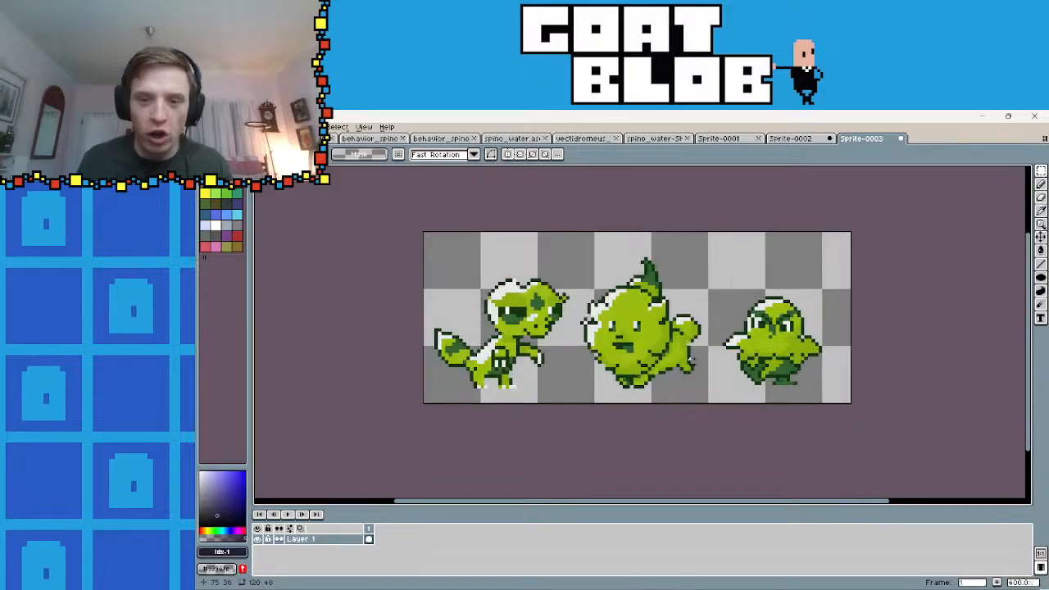
- Nudge the round-headed fish-like creature slightly right, with its selection starting at about (45, 1), and deselect it
drag(724, 235, 580, 401)
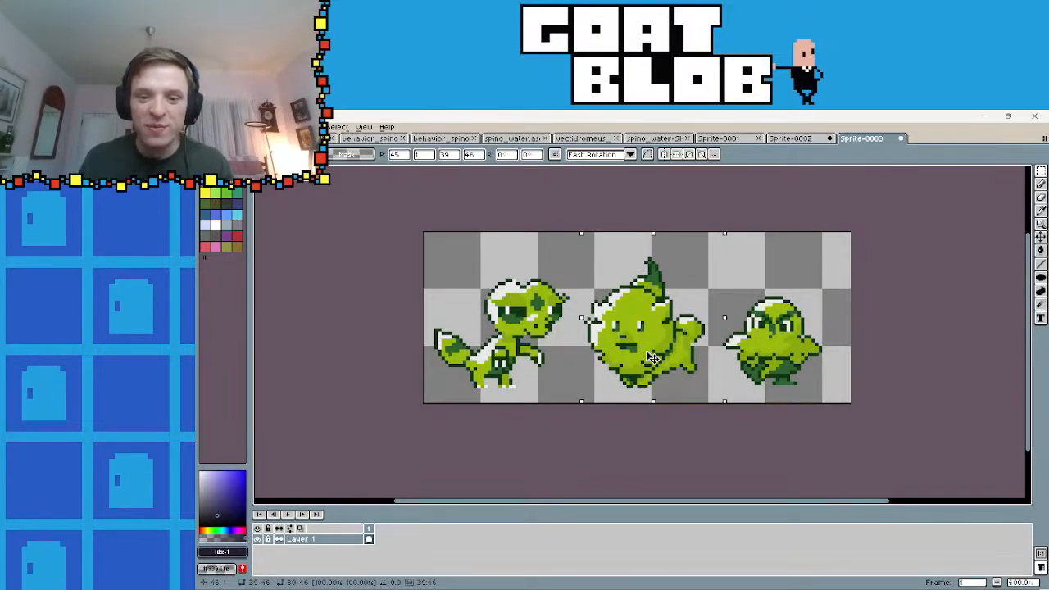
key(ctrl+d)
scroll(684, 386, down, 3)
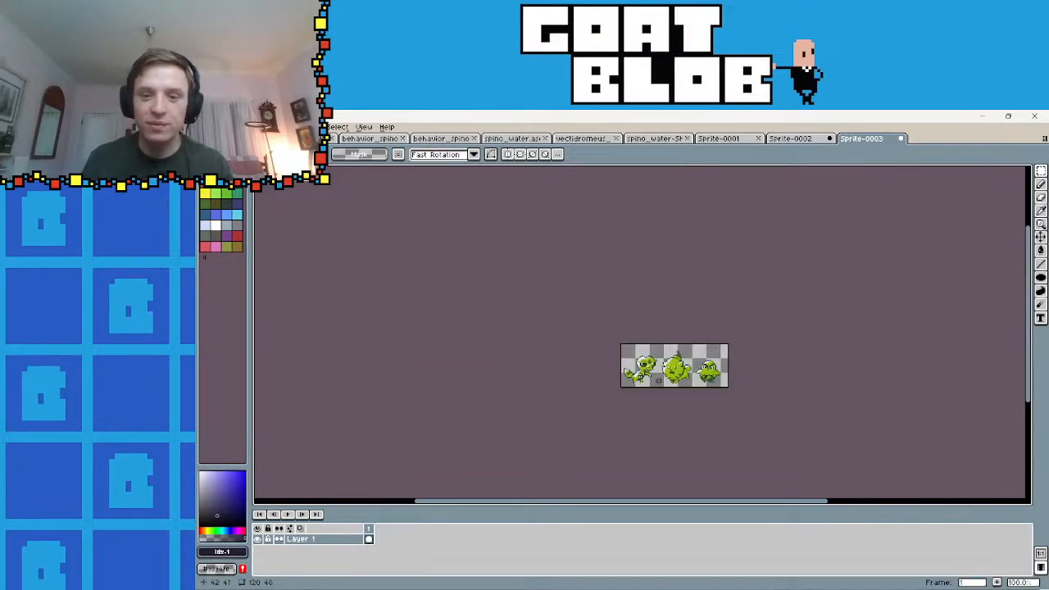
- Add a new layer above Layer 1 and clear the selection around the lizard
scroll(658, 381, up, 2)
drag(653, 281, 537, 400)
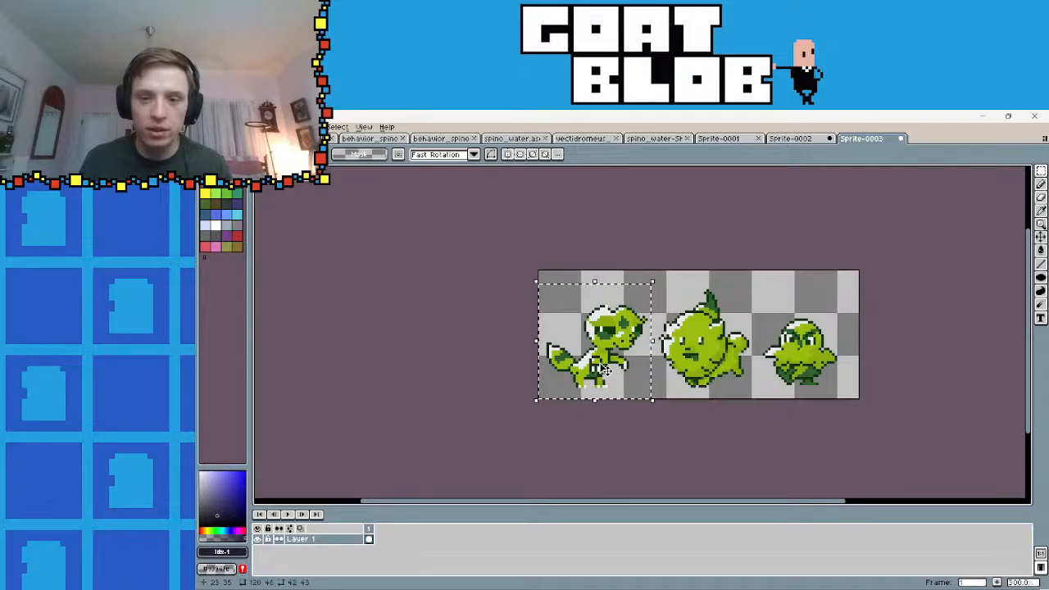
right_click(350, 538)
mouse_move(389, 520)
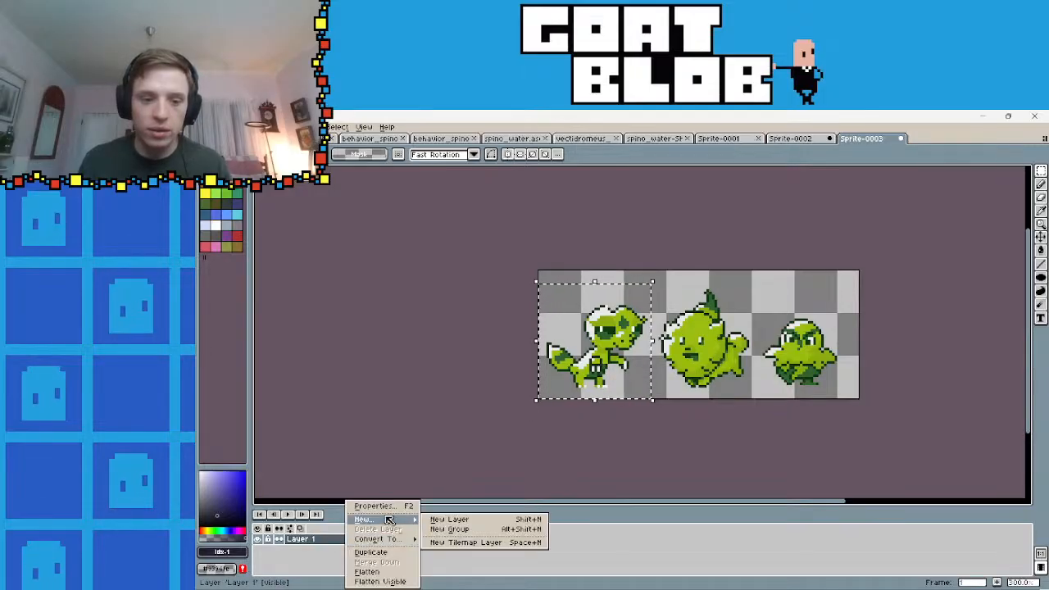
click(449, 518)
key(ctrl+d)
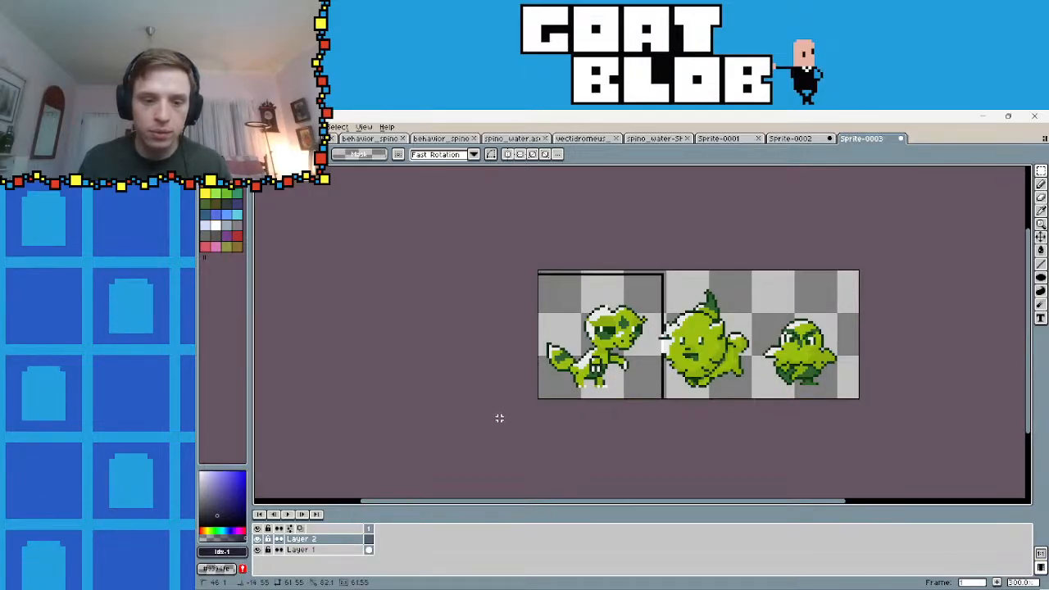
- Cut the lizard from Layer 1, paste it onto Layer 2 and place it at the right end of the canvas
click(365, 550)
drag(649, 284, 528, 408)
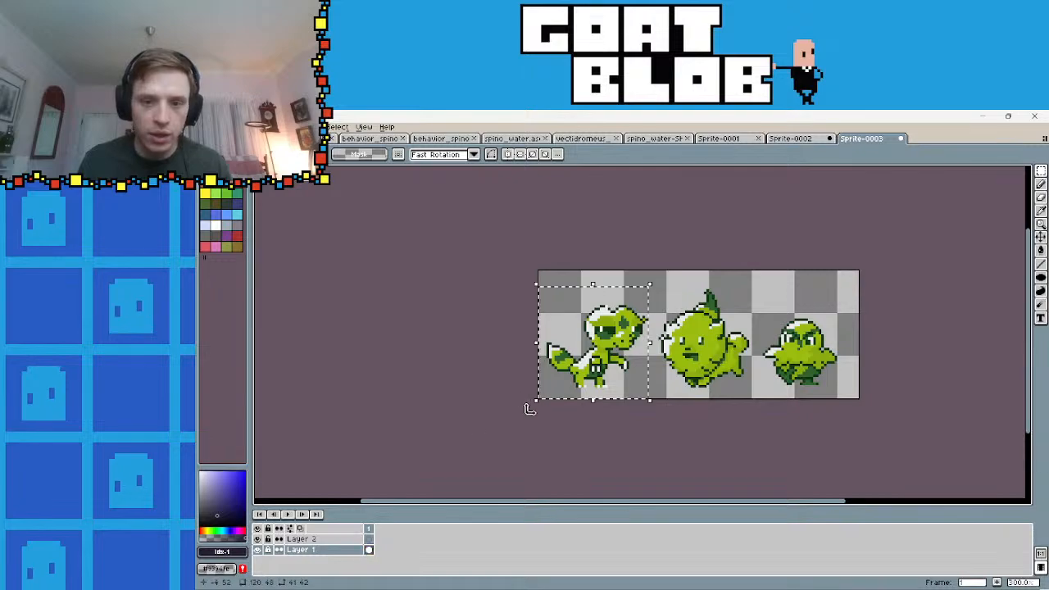
key(ctrl+x)
click(373, 539)
key(ctrl+v)
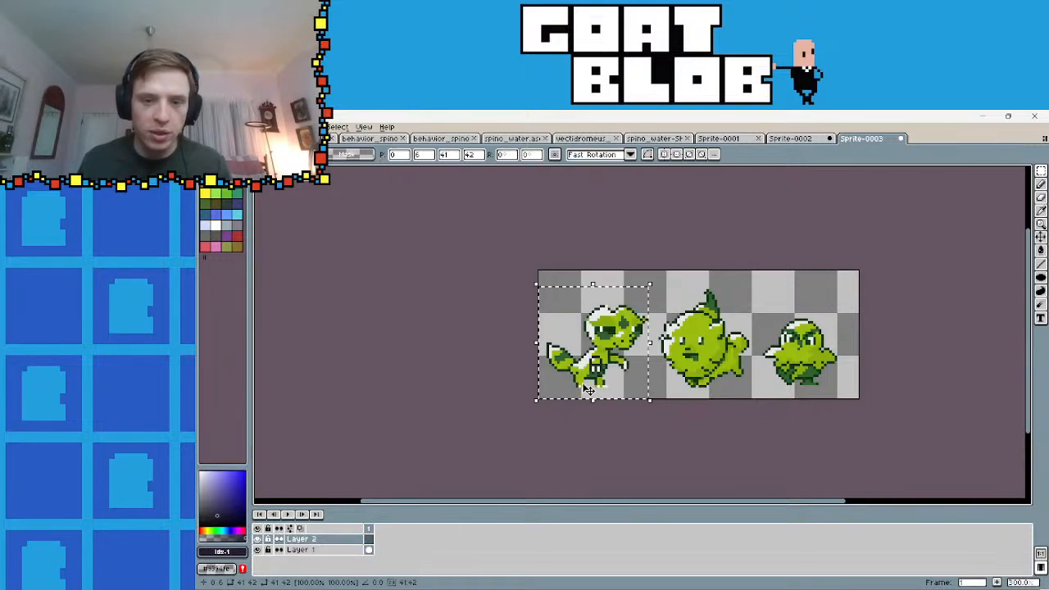
drag(589, 391, 795, 393)
click(859, 402)
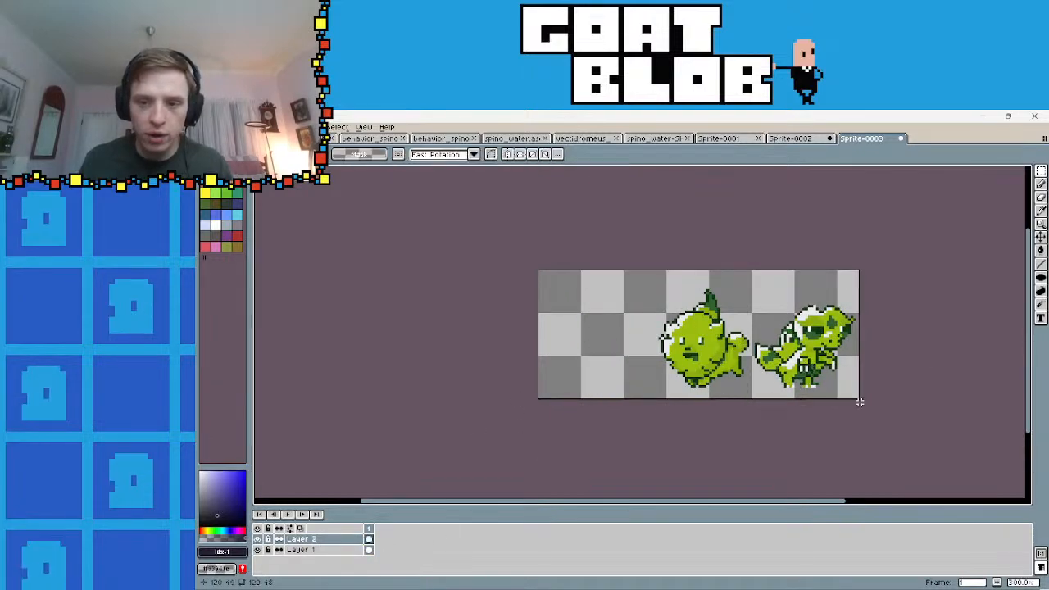
- Move the bird on Layer 1 to the left end of the canvas, where the lizard stood
click(367, 550)
drag(870, 284, 756, 418)
drag(824, 376, 620, 375)
click(756, 385)
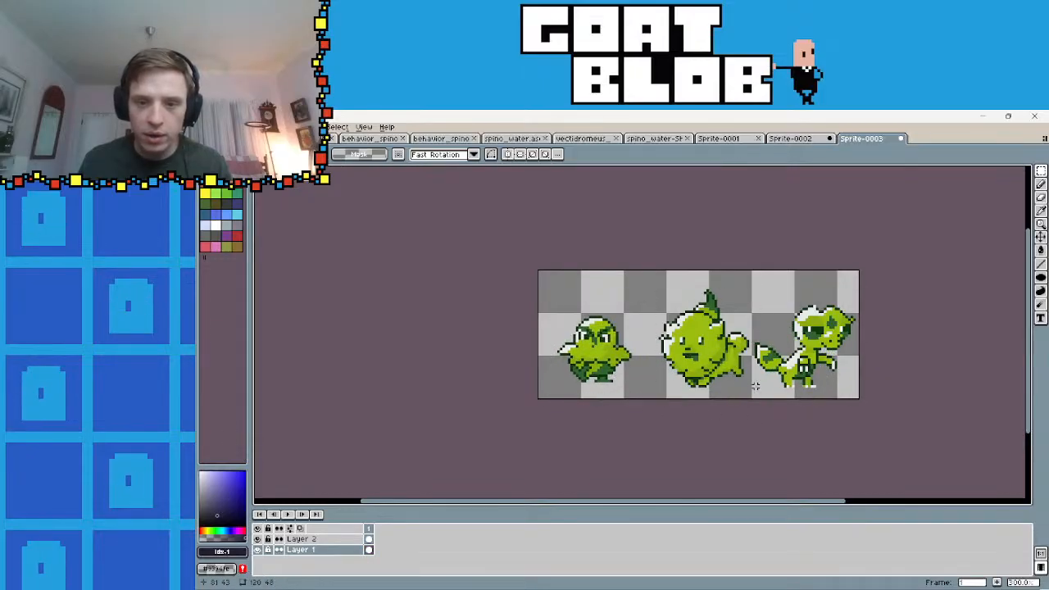
- Merge Layer 2 down into Layer 1
click(336, 539)
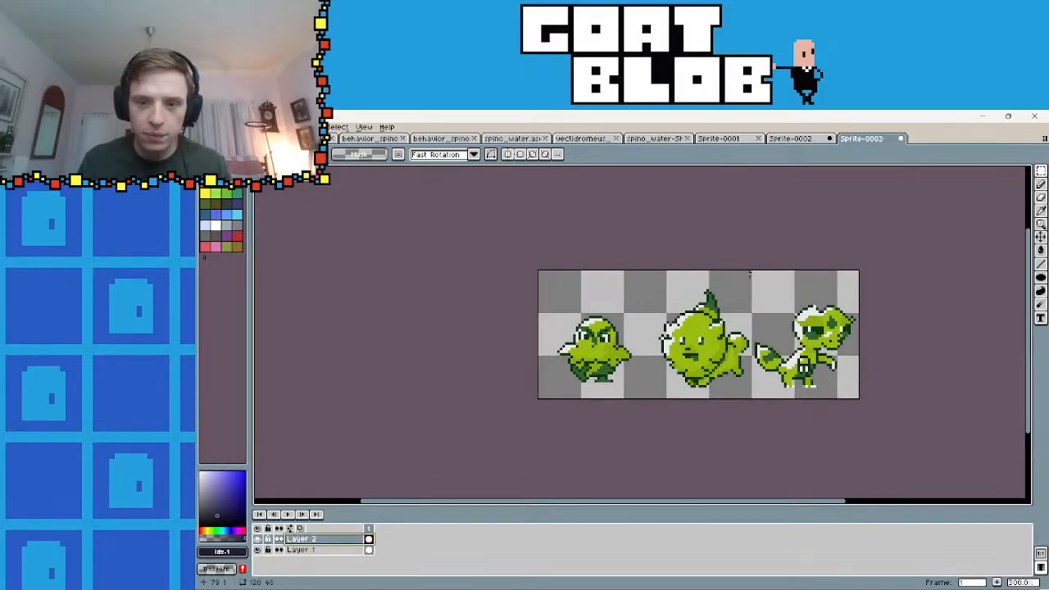
right_click(335, 540)
click(368, 562)
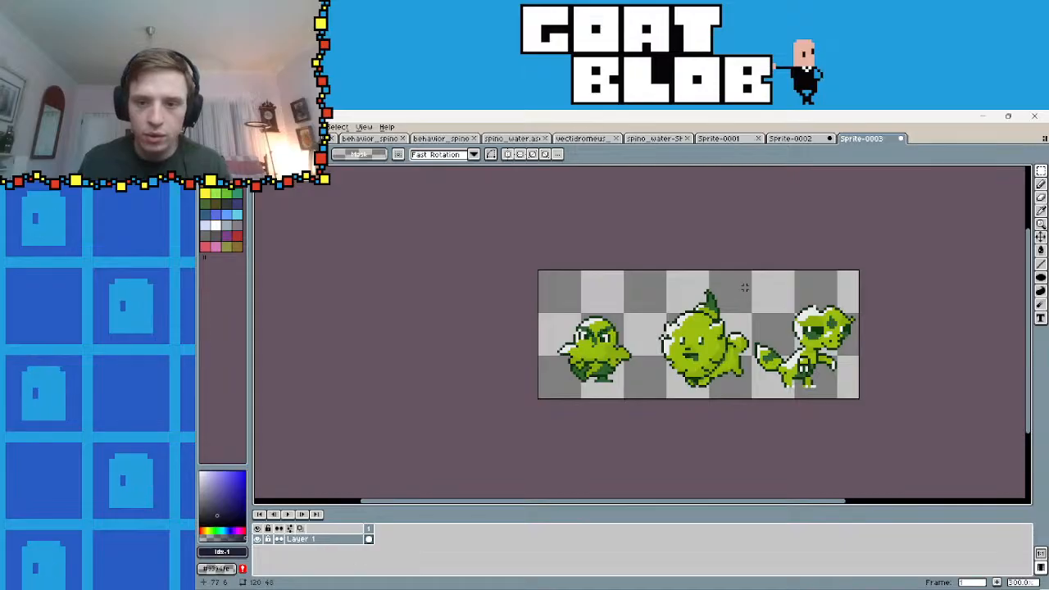
- Shift the fish-like creature left to selection position (30, 1) and the lizard slightly left to (77, 6)
mouse_move(747, 272)
mouse_down()
mouse_move(664, 389)
mouse_move(628, 399)
mouse_up()
drag(726, 369, 710, 367)
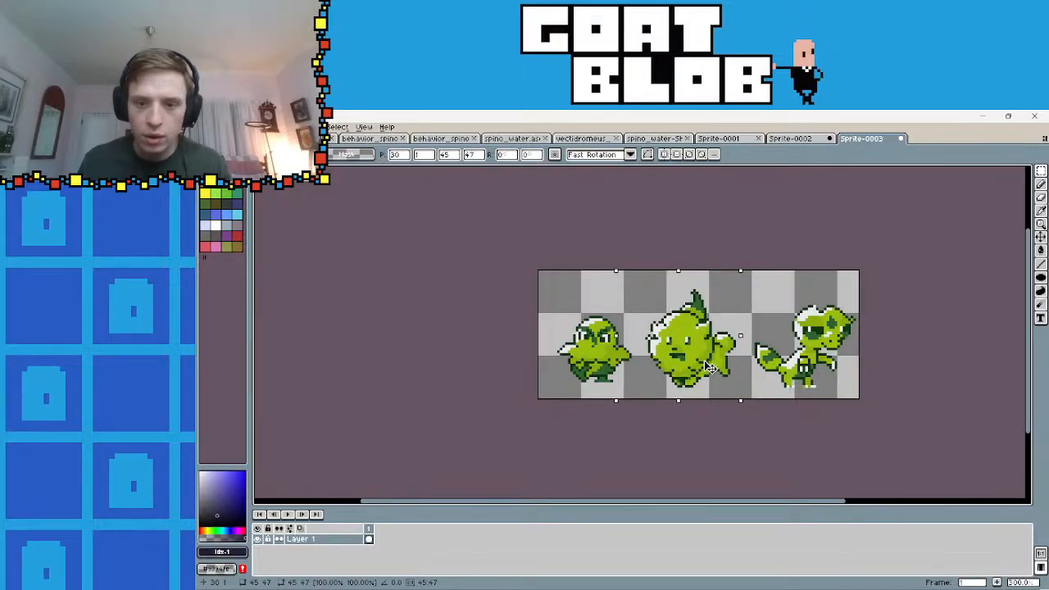
key(ctrl+d)
mouse_move(862, 290)
mouse_down()
mouse_move(798, 374)
mouse_move(751, 400)
mouse_move(784, 376)
mouse_up()
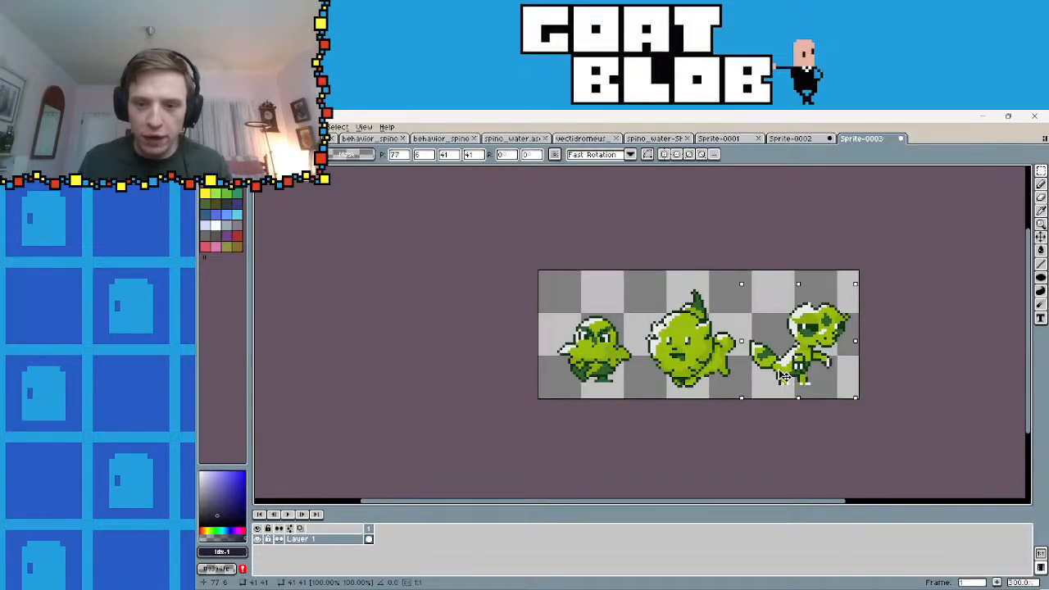
- Shift all three creatures together slightly left on the canvas
key(ctrl+a)
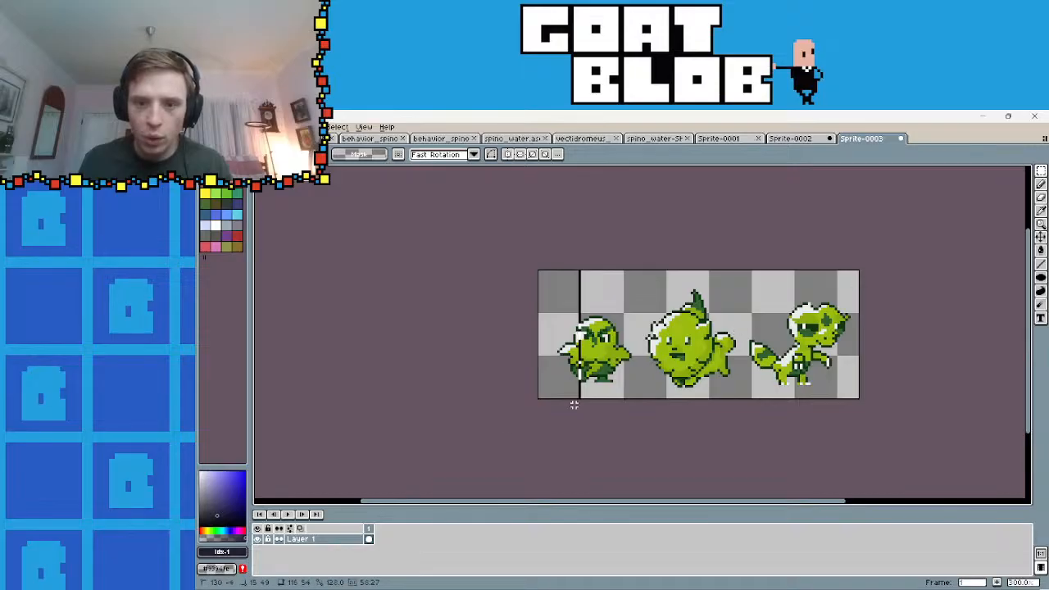
drag(747, 388, 737, 386)
key(ctrl+d)
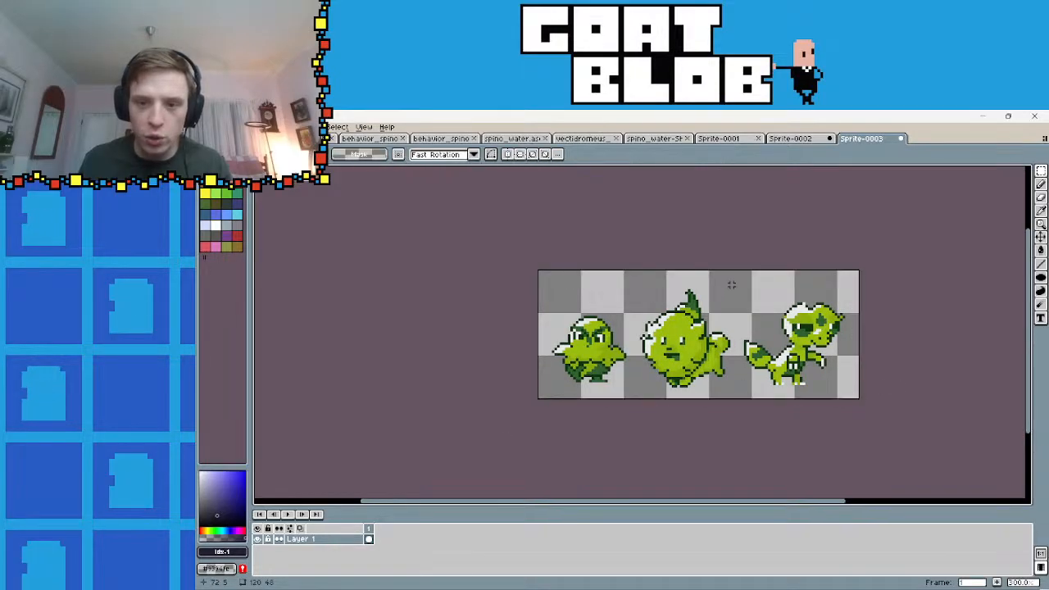
- Nudge the fish-like creature slightly right to selection position (36, 3), and move the lizard about 2 px right to even the spacing
drag(735, 280, 634, 407)
drag(693, 361, 696, 361)
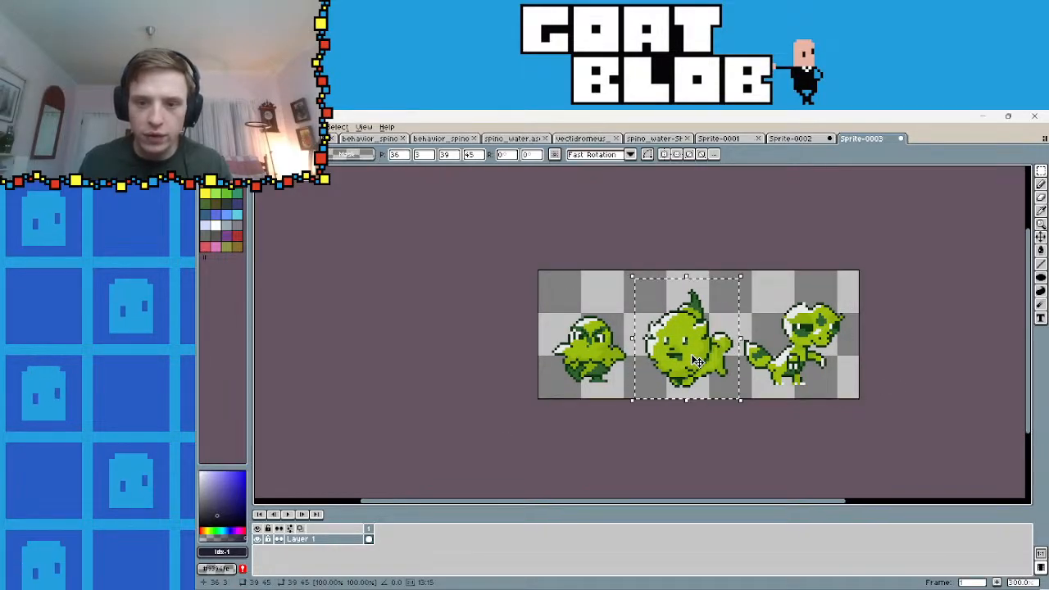
key(ctrl+d)
drag(856, 289, 736, 401)
drag(780, 375, 786, 375)
key(ctrl+d)
- Compare the line-up with the Gen 10 starter images in Chrome, closing the Reddit post there, and return to Aseprite
drag(746, 415, 762, 418)
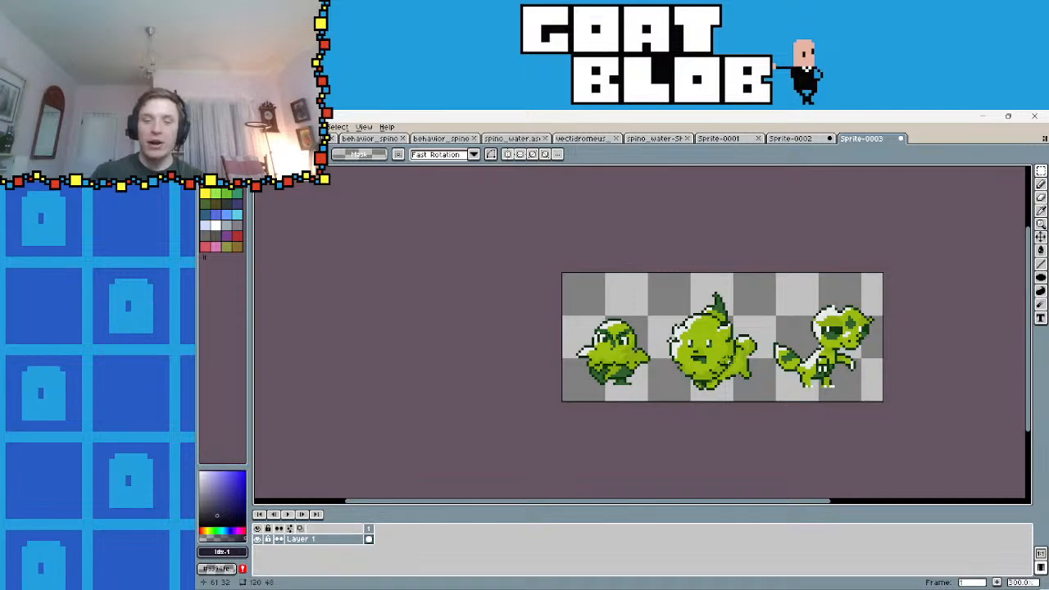
scroll(726, 360, up, 3)
drag(1016, 348, 868, 370)
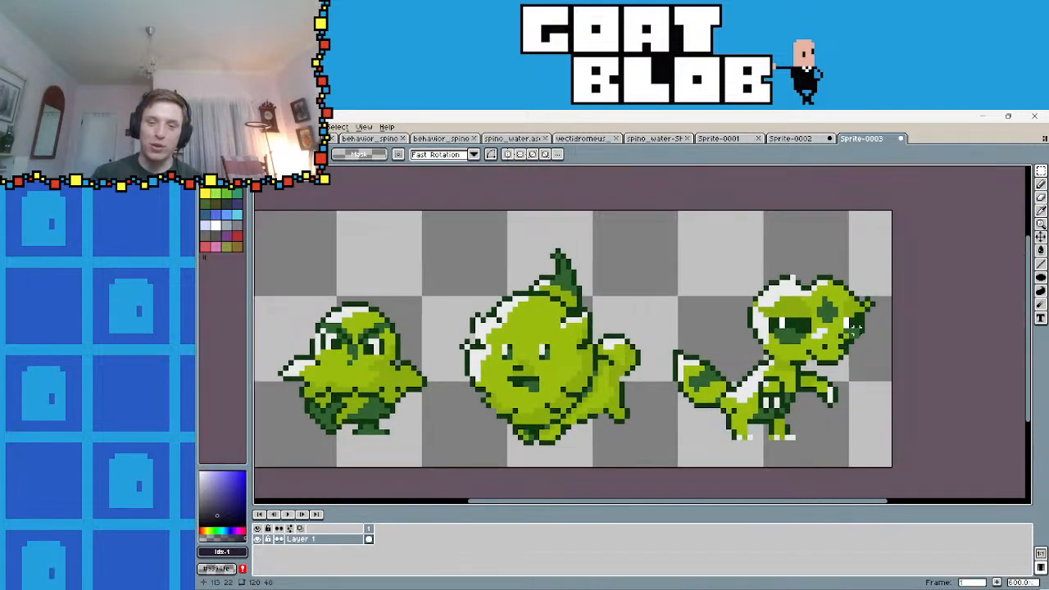
drag(670, 412, 806, 393)
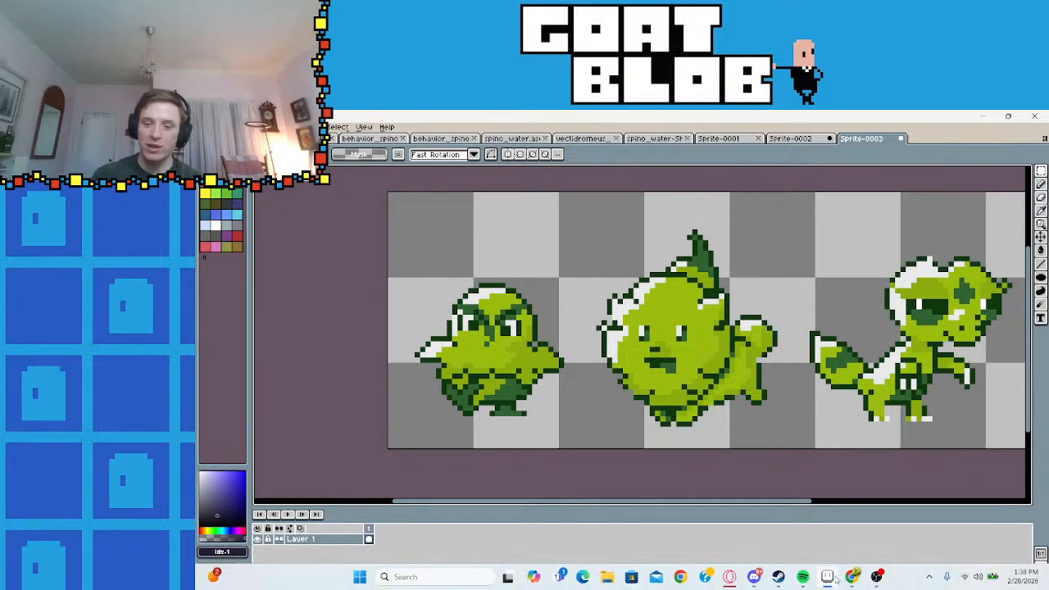
click(852, 577)
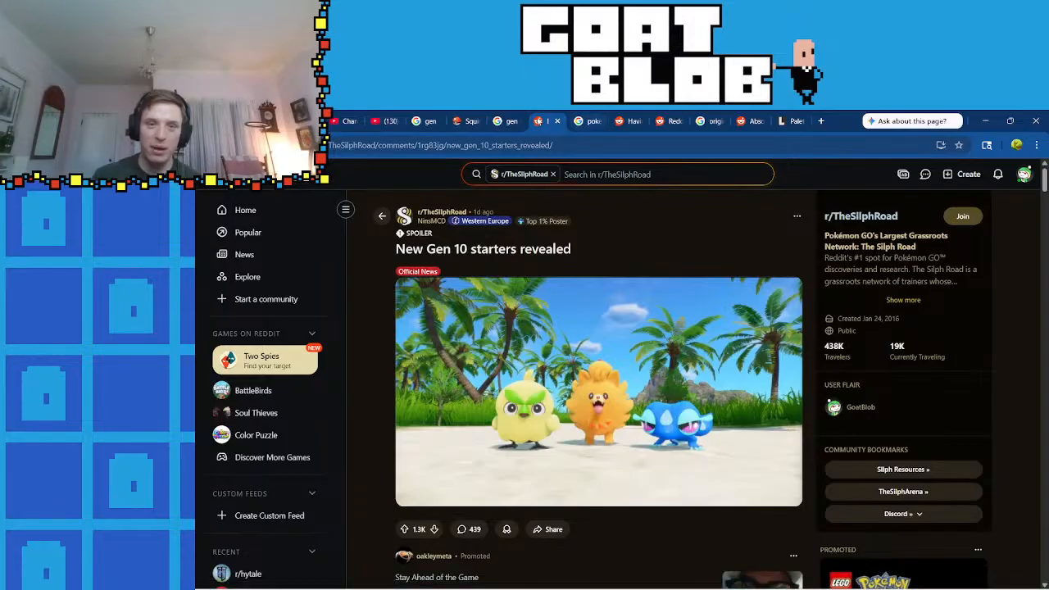
click(556, 120)
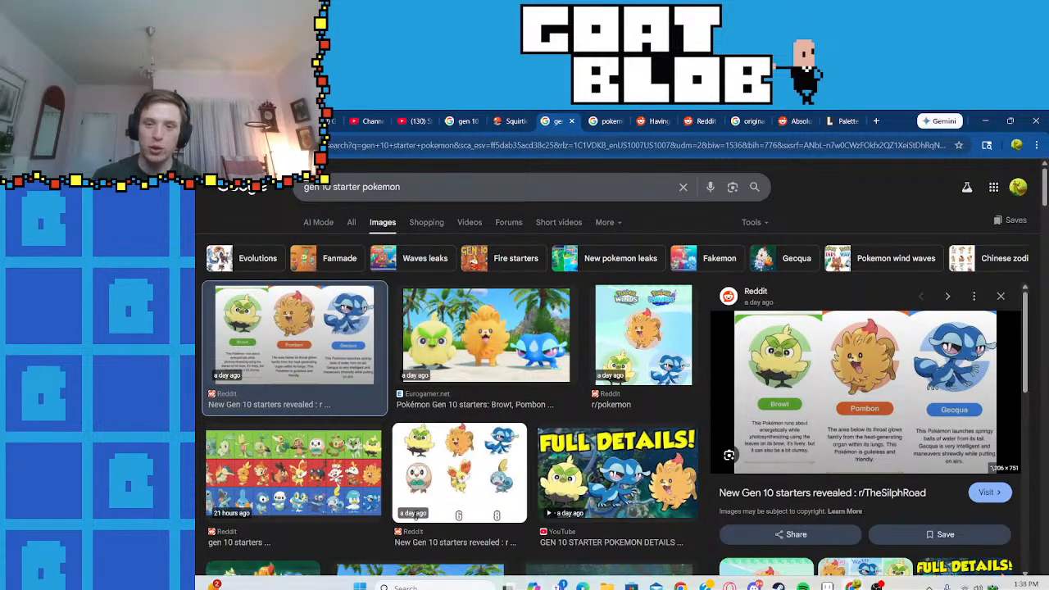
click(828, 580)
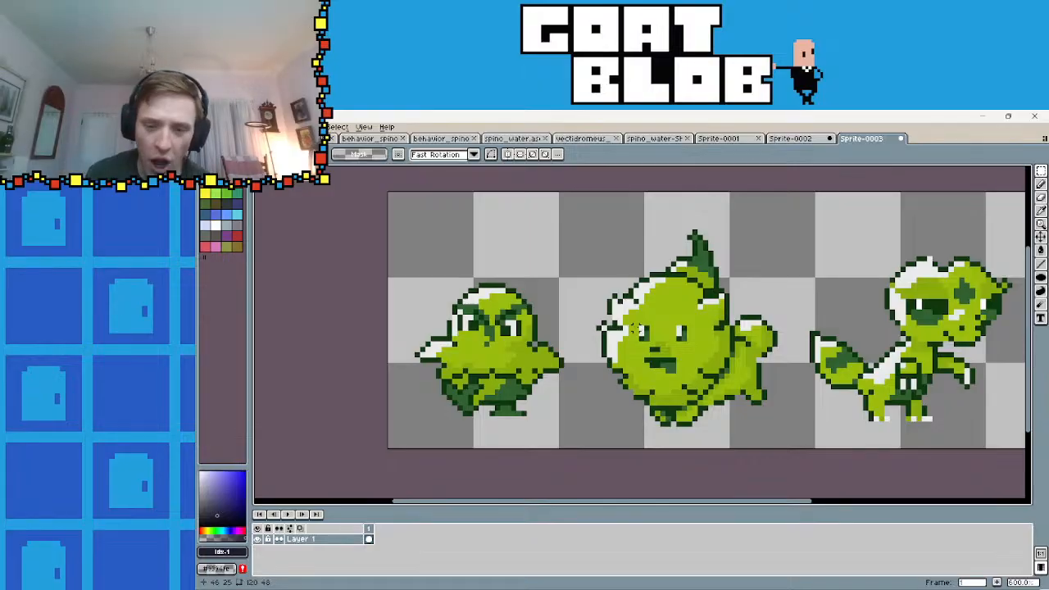
- Examine the assembled line-up, cycle through the single creature frames in Sprite-0002 for comparison, and return to Sprite-0003
drag(779, 397, 721, 416)
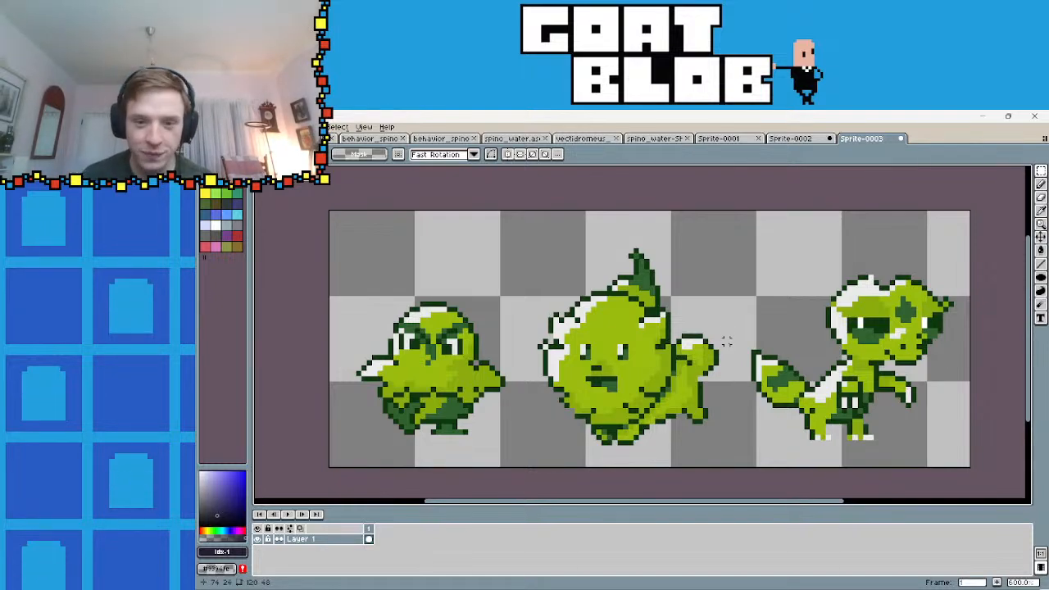
drag(736, 370, 693, 357)
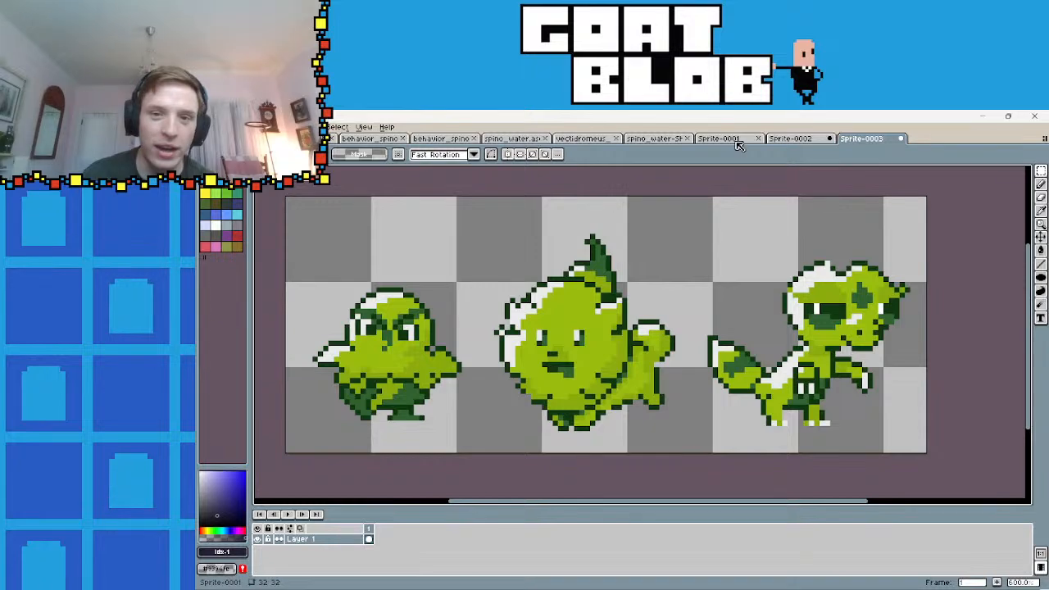
click(779, 139)
drag(770, 320, 700, 305)
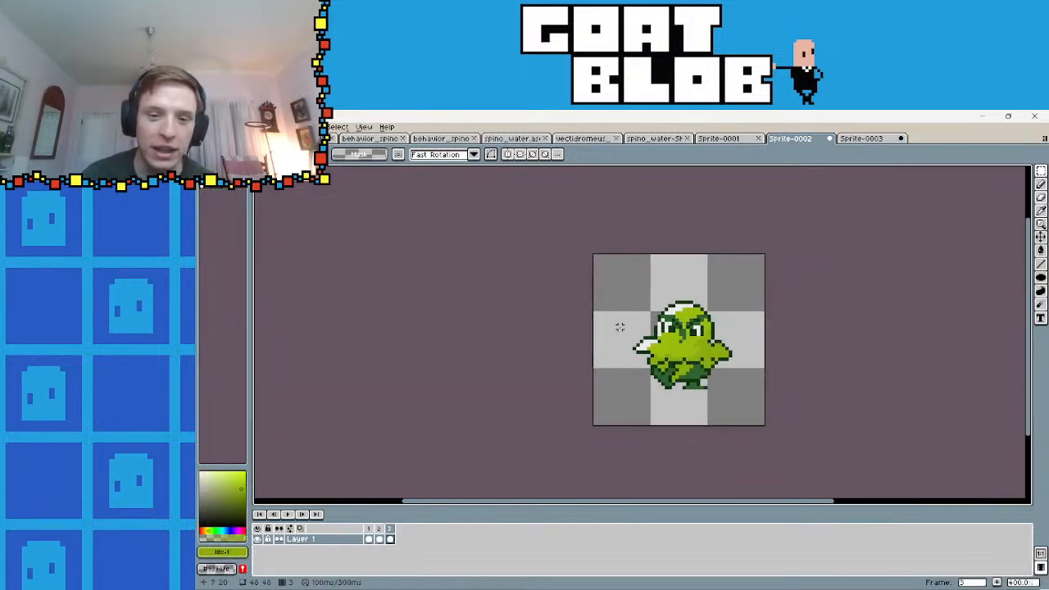
key(Right)
key(Right)
key(Right)
key(Right)
key(Right)
key(Right)
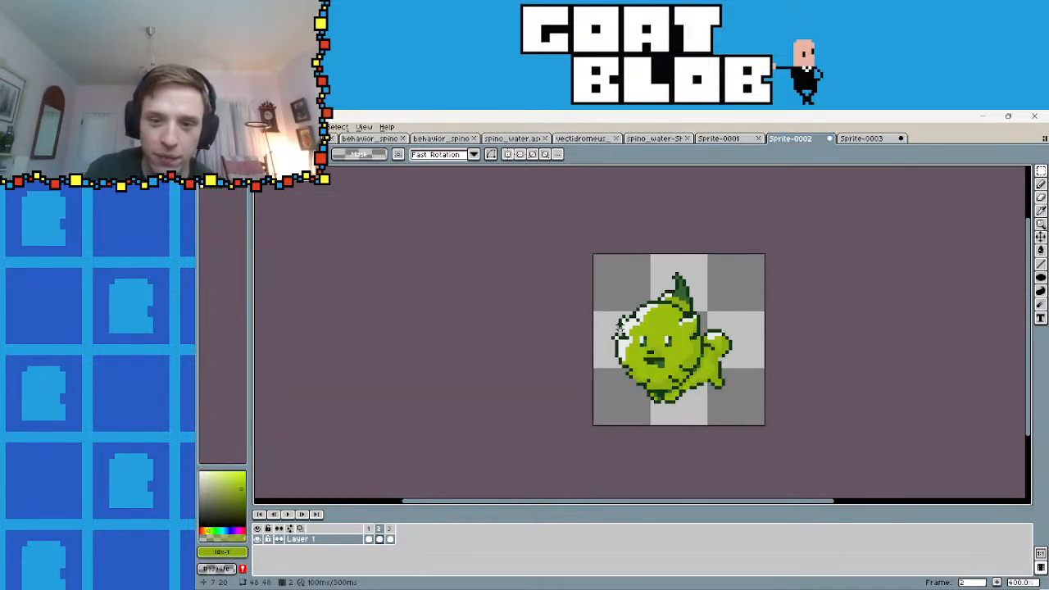
click(868, 138)
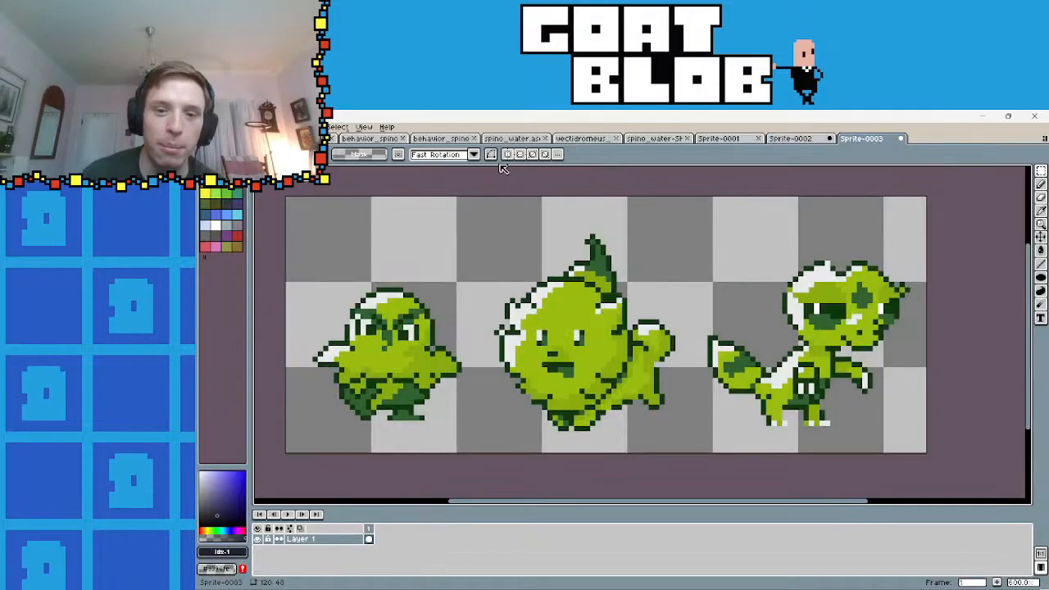
- Start saving Sprite-0003 under a new name and browse the project folders to the streamstuff folder
click(206, 127)
click(218, 181)
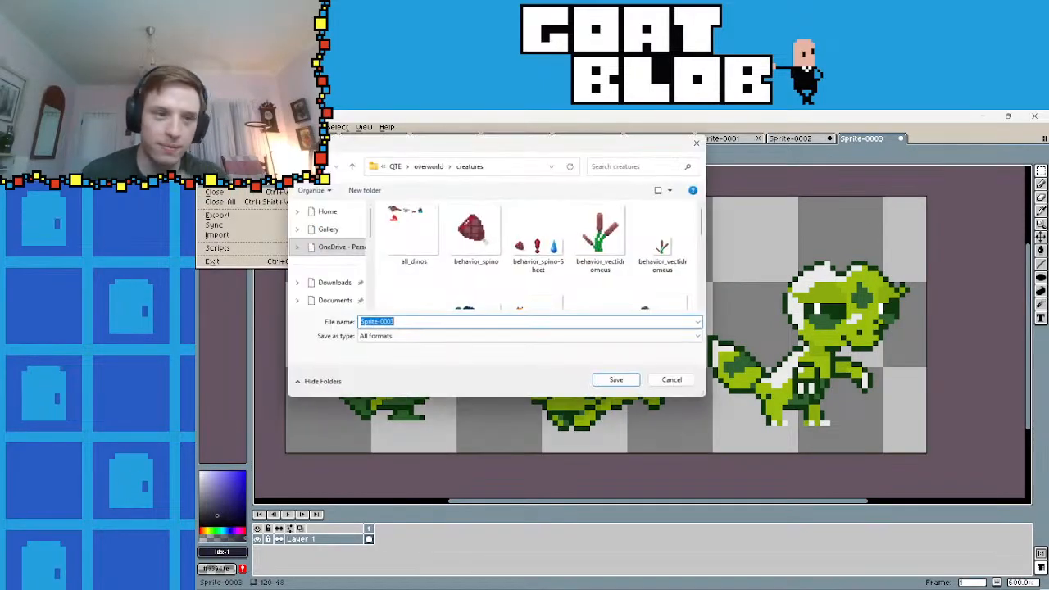
scroll(473, 290, down, 10)
scroll(354, 272, up, 1)
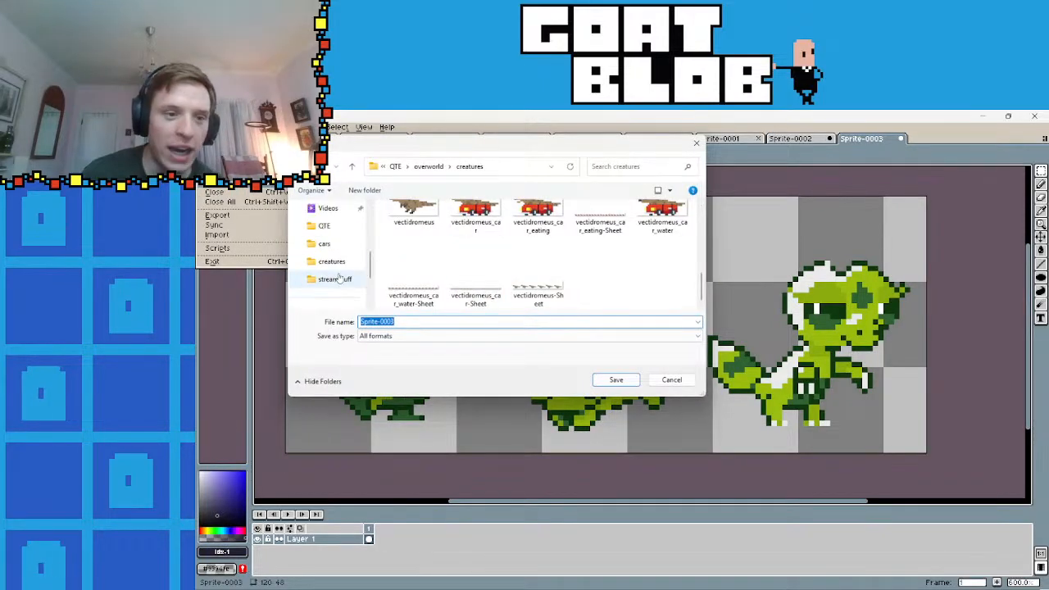
click(334, 278)
scroll(551, 269, down, 5)
scroll(550, 271, up, 10)
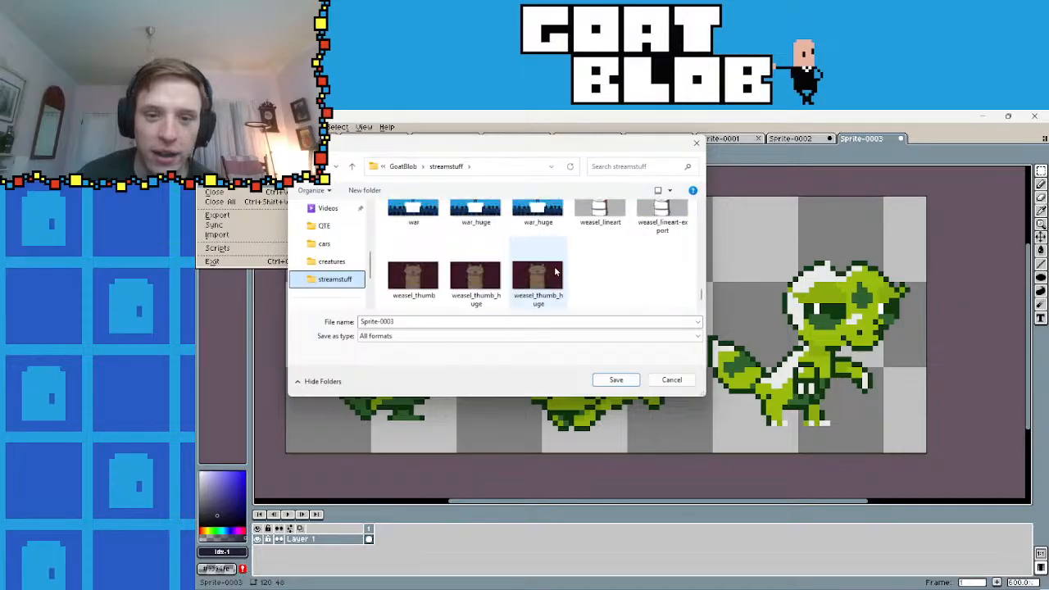
click(321, 262)
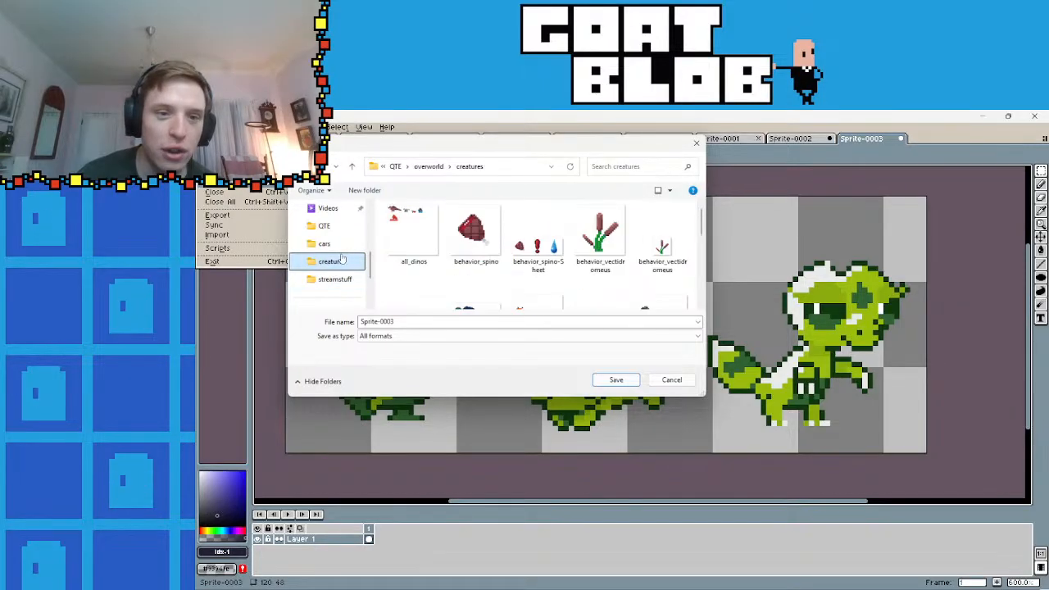
click(334, 244)
click(340, 227)
click(326, 244)
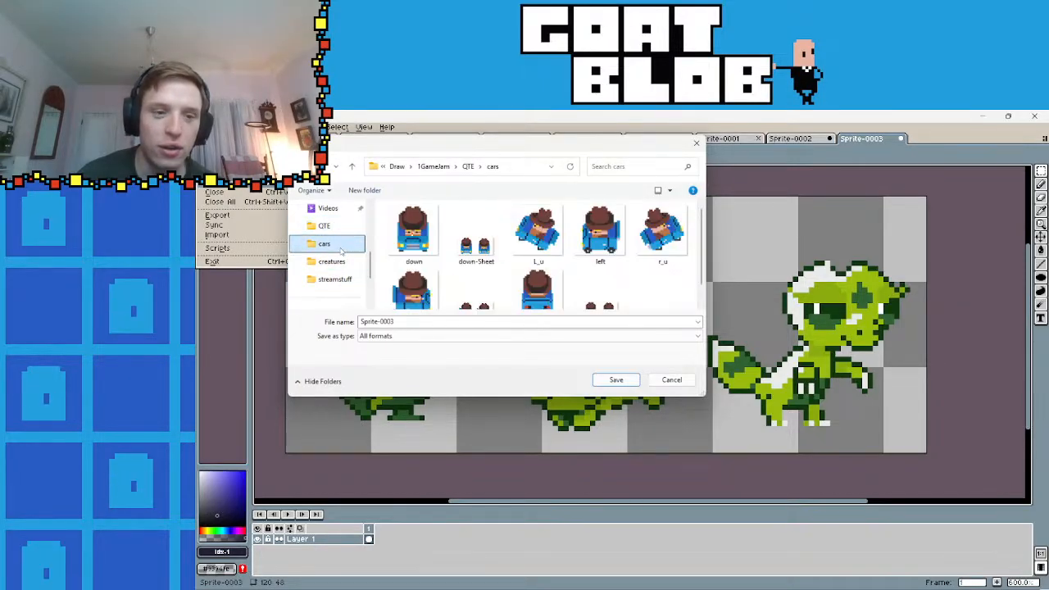
scroll(492, 254, down, 2)
click(323, 262)
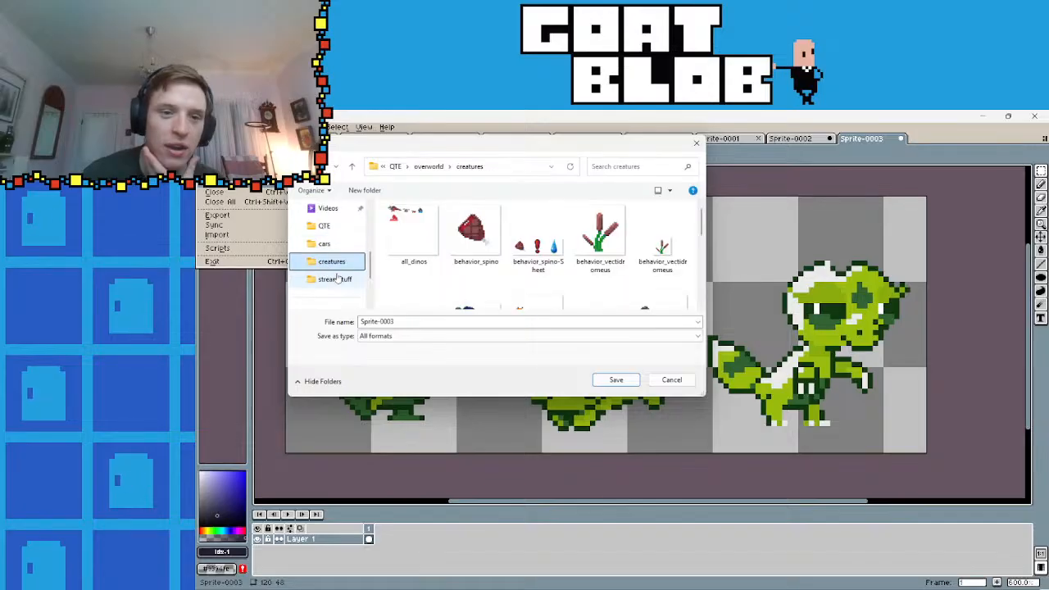
click(349, 280)
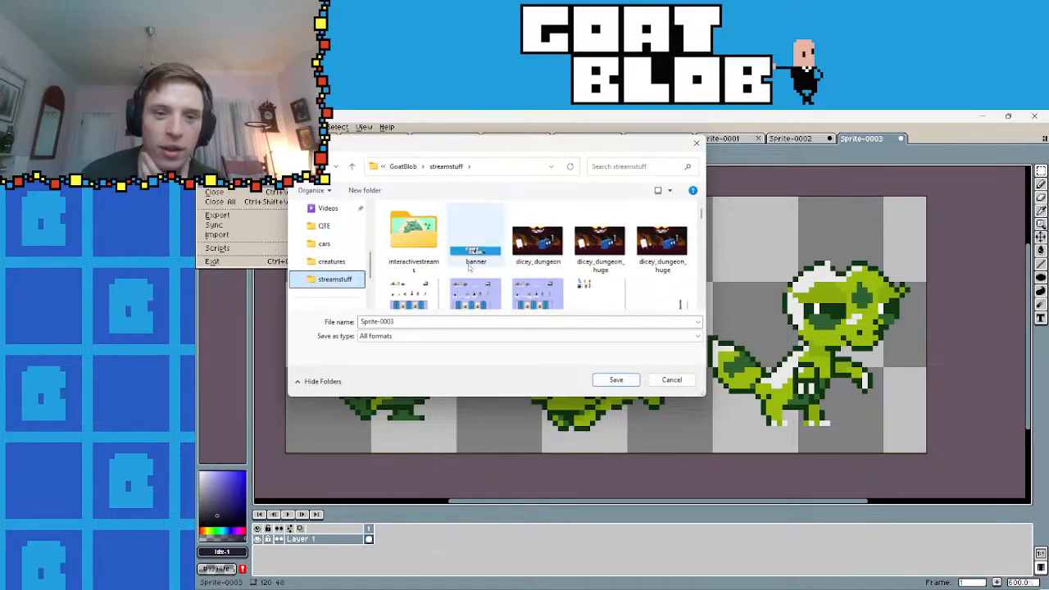
- Name the sprite file gen10_starters and save it in the streamstuff folder
click(414, 319)
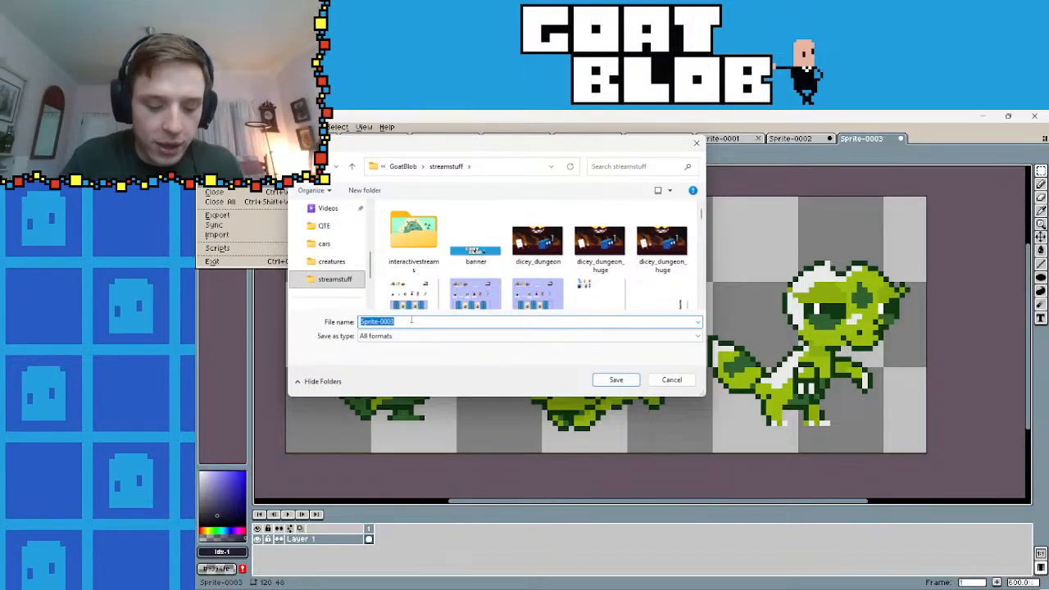
text(gen10_)
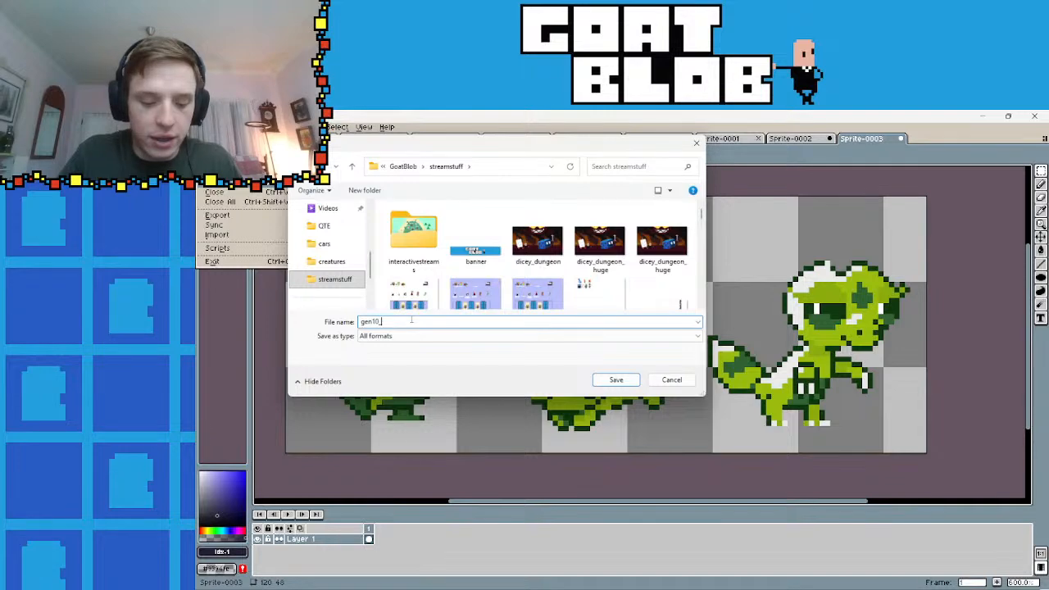
text(starters)
key(Return)
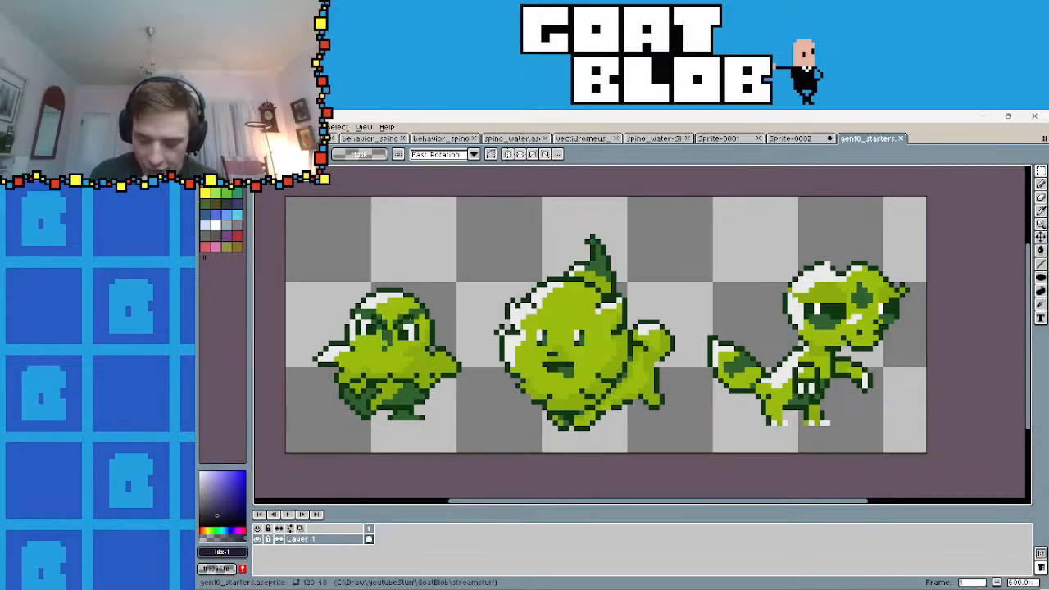
- Switch to OBS to manage the stream scene, and bring up the GoatBlob Pixel community page in Chrome
mouse_move(852, 580)
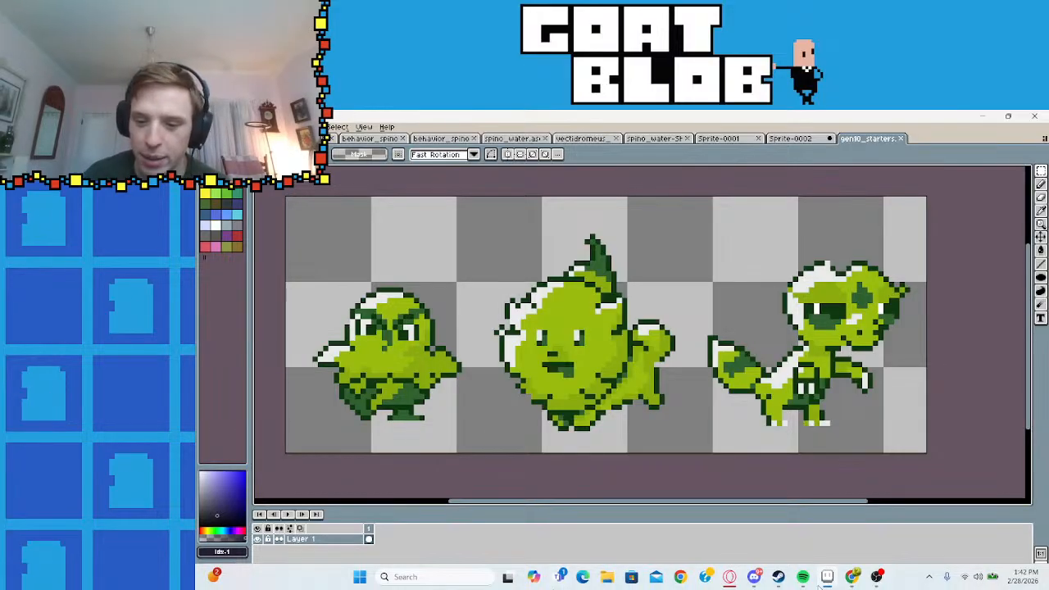
click(877, 576)
scroll(270, 475, up, 3)
click(246, 434)
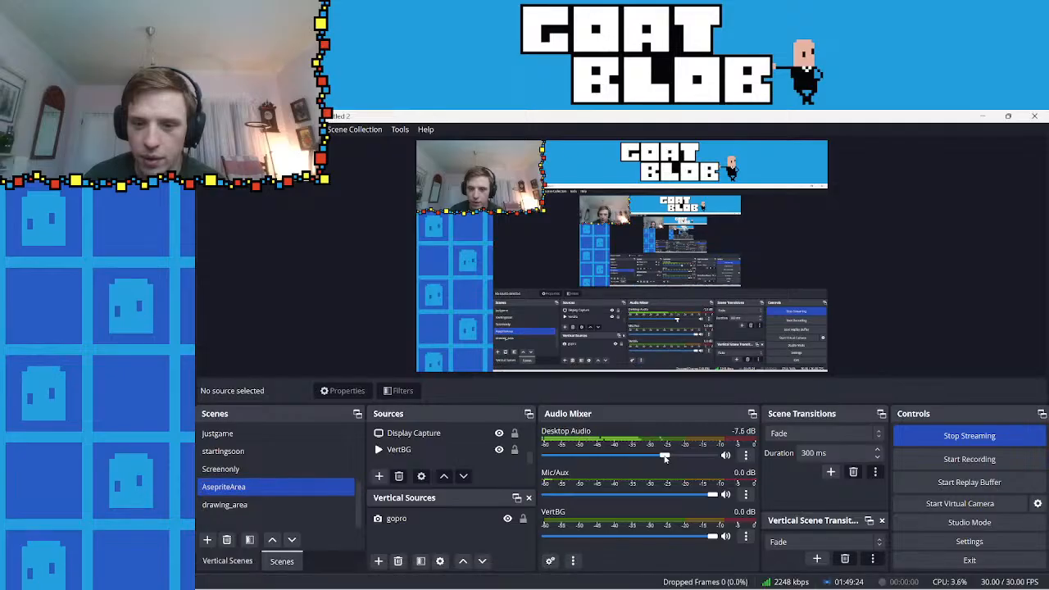
click(852, 577)
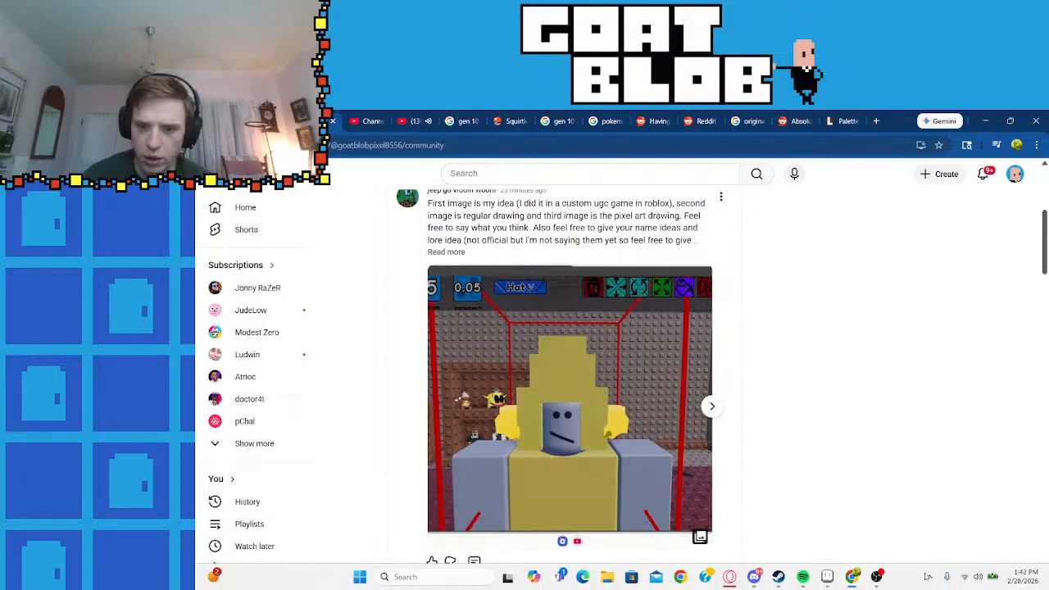
click(877, 578)
click(853, 577)
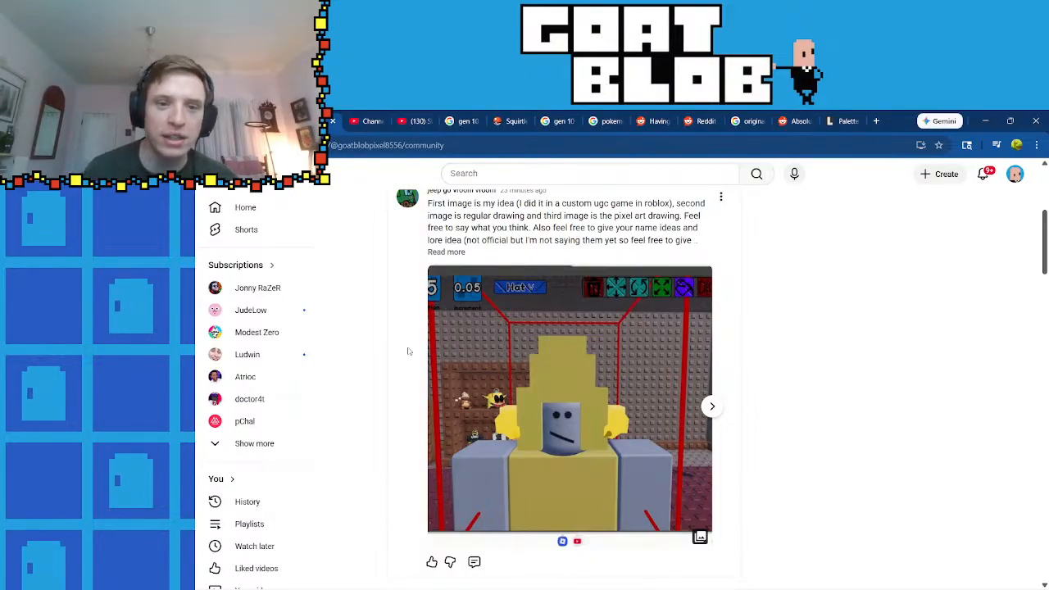
- Expand the community post about the Roblox character idea and compare its first image with the regular drawing
click(444, 255)
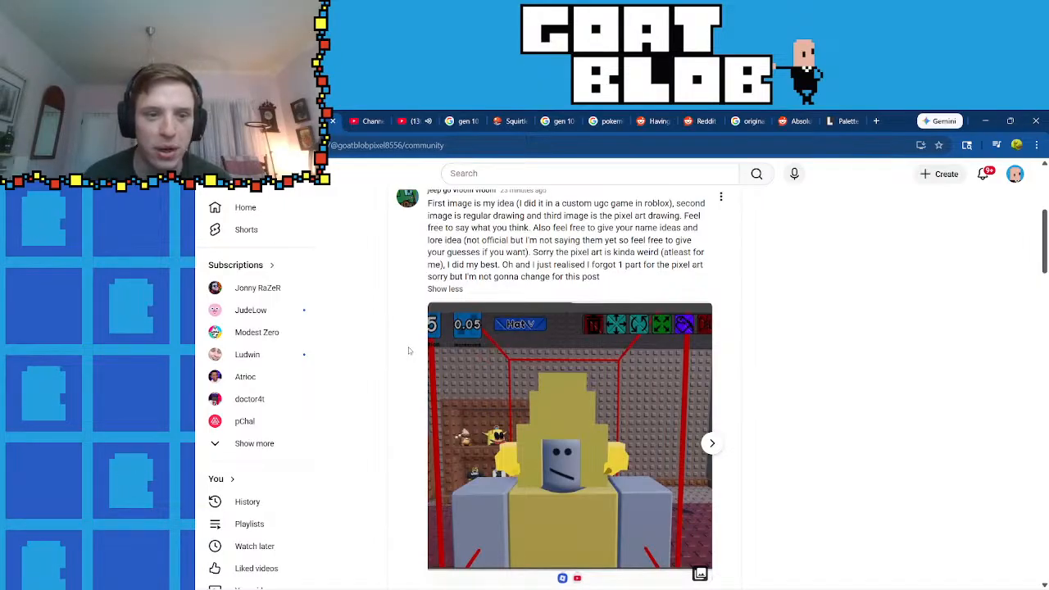
scroll(380, 383, down, 1)
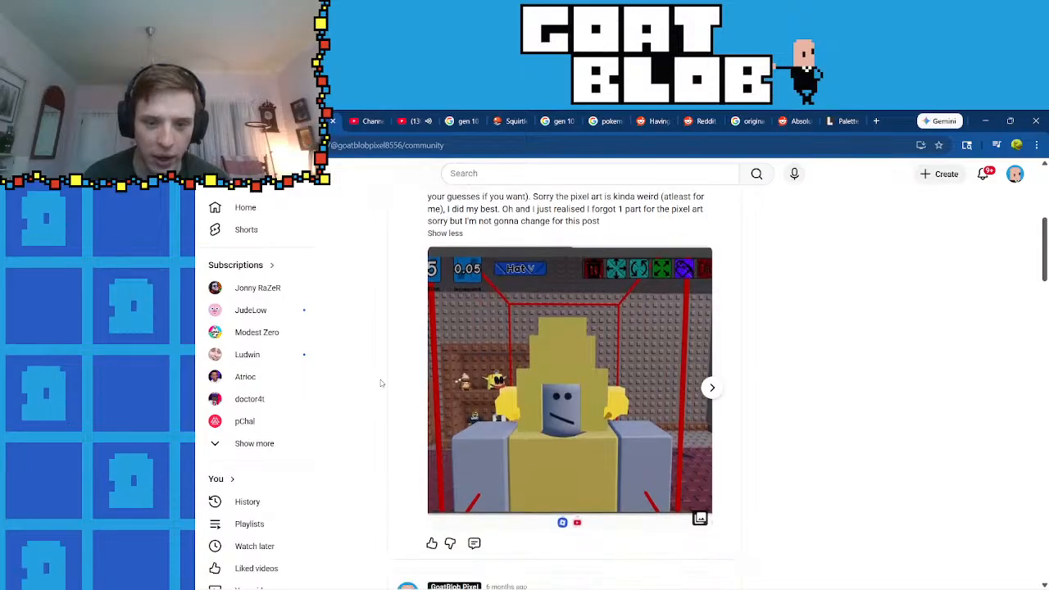
scroll(380, 383, down, 1)
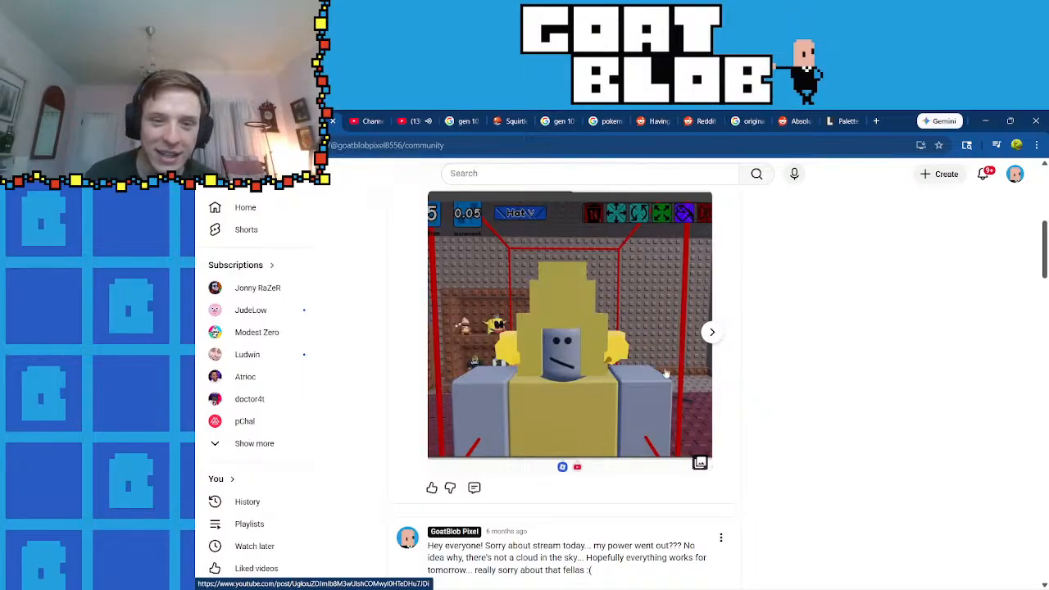
click(712, 333)
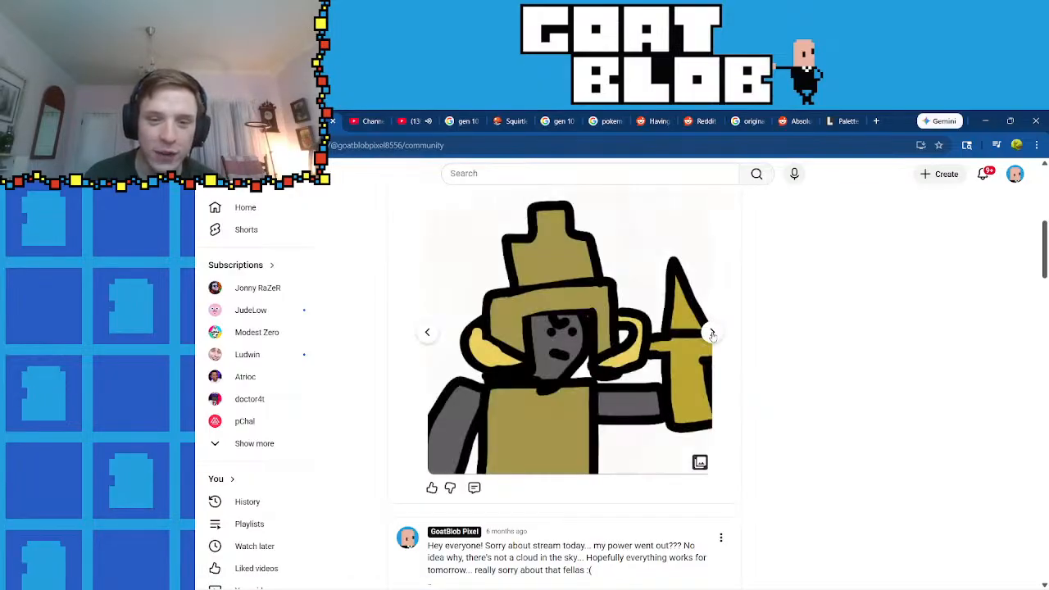
scroll(401, 457, up, 1)
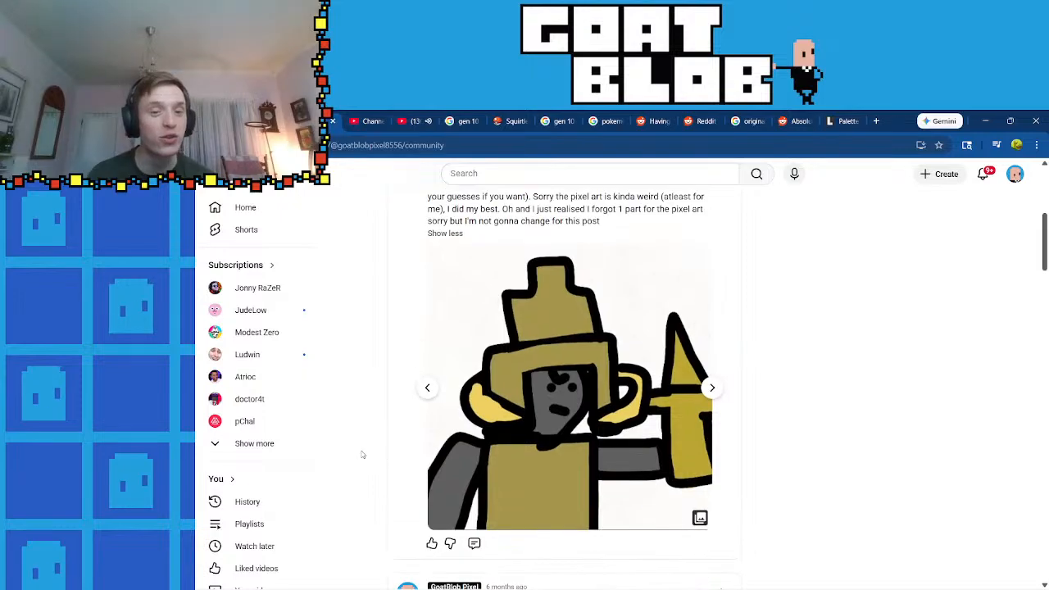
click(428, 388)
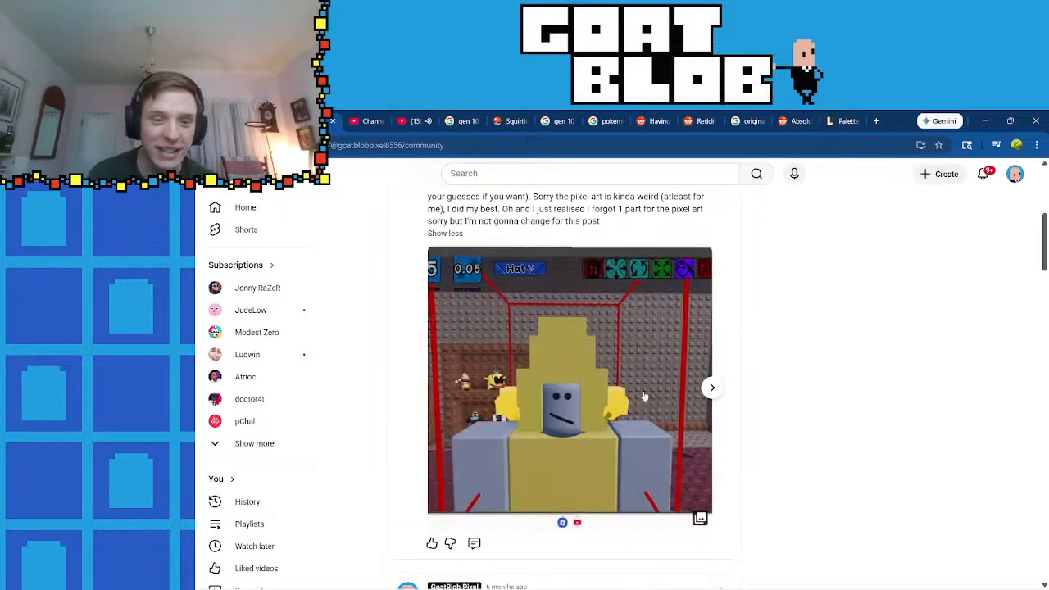
click(713, 389)
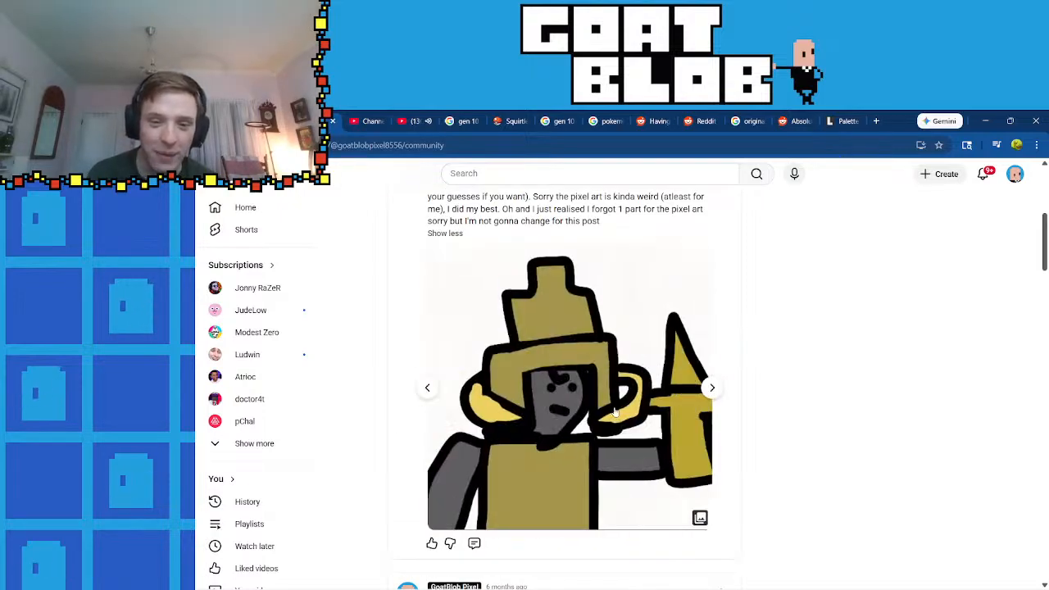
click(416, 389)
click(712, 388)
click(428, 390)
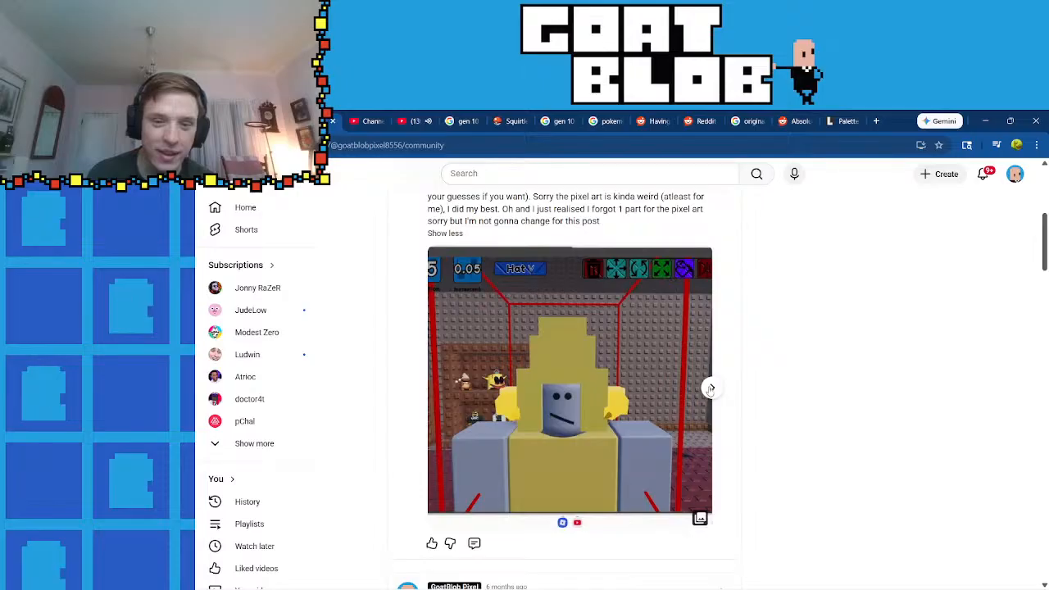
click(711, 388)
click(428, 390)
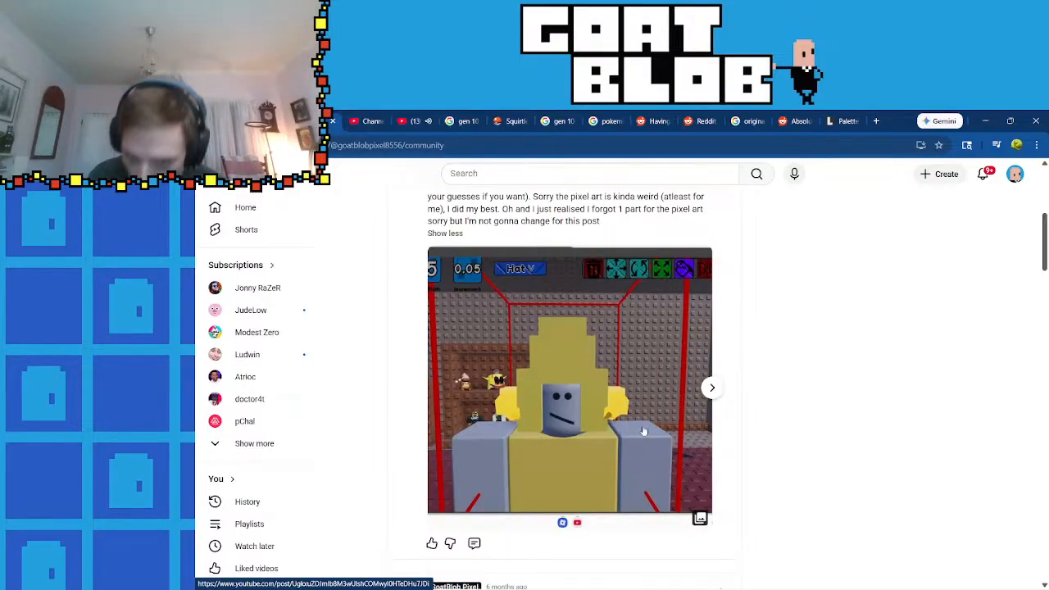
- Compare the post's regular drawing with its pixel art image, like the post, and return to the start of the community feed
click(712, 388)
click(712, 389)
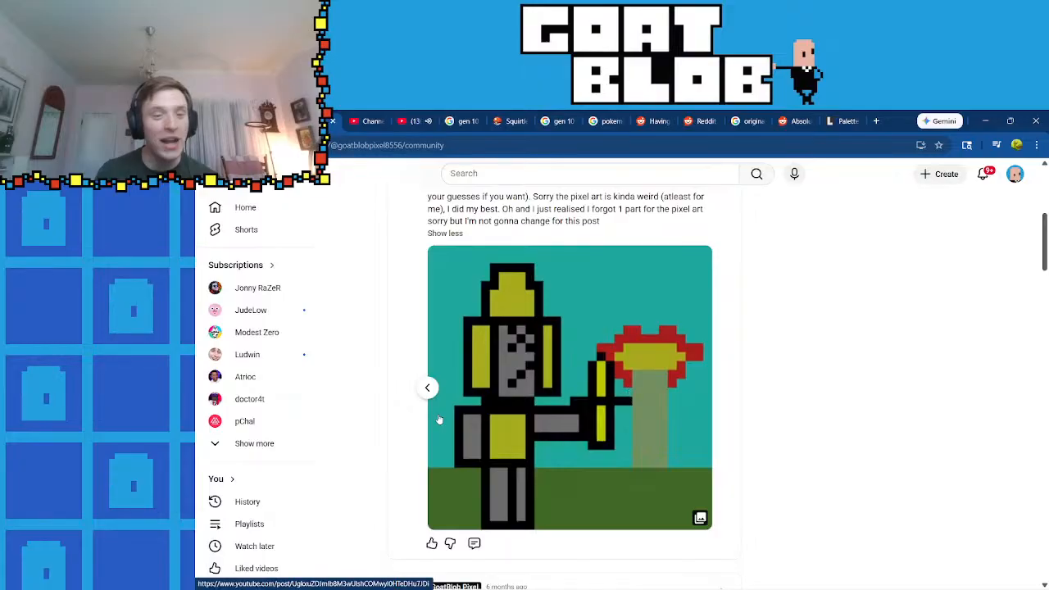
click(426, 388)
click(711, 388)
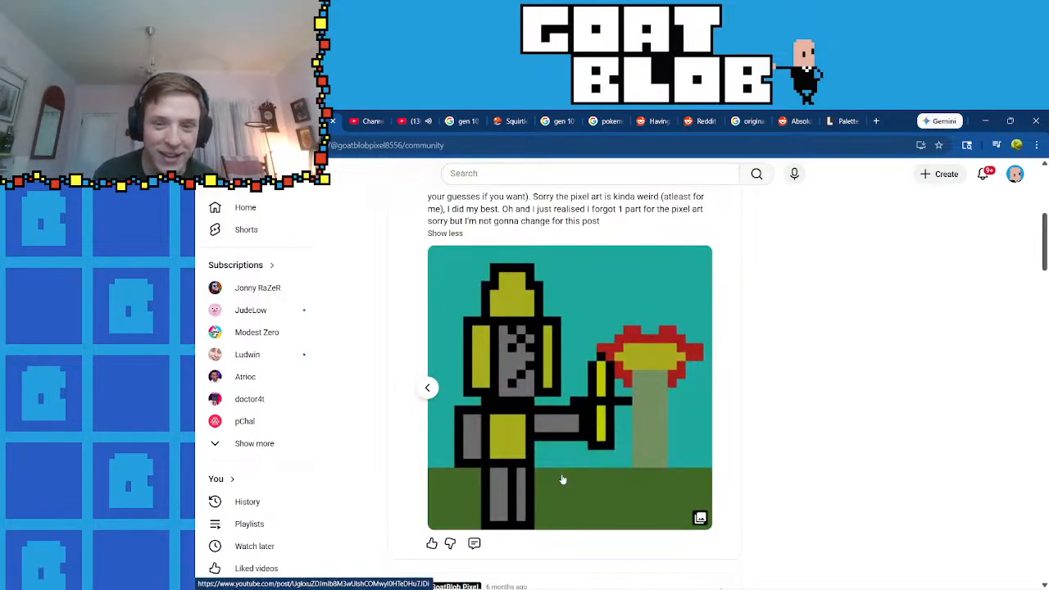
click(427, 387)
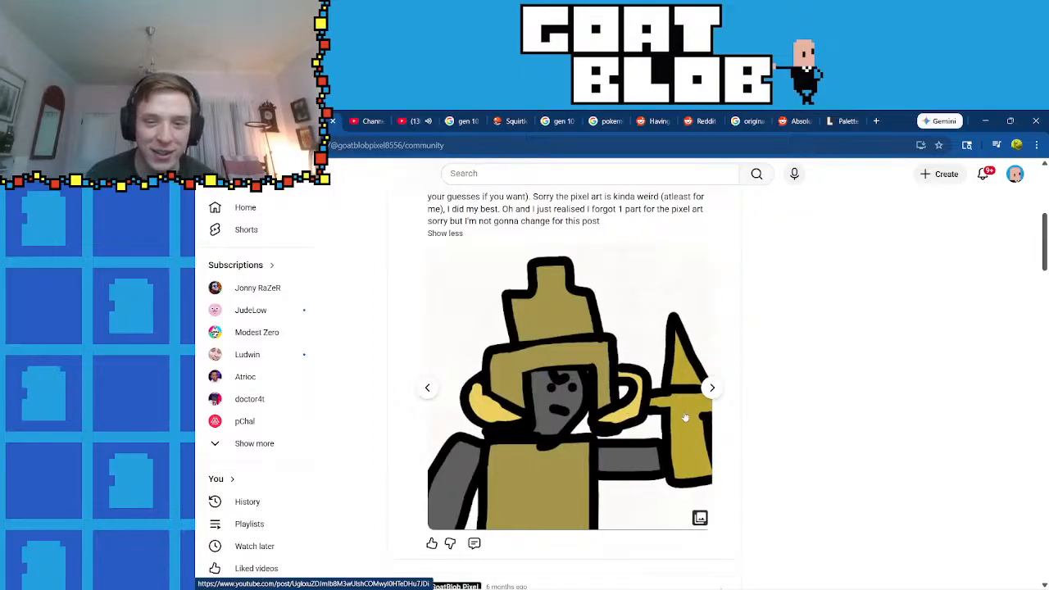
click(711, 388)
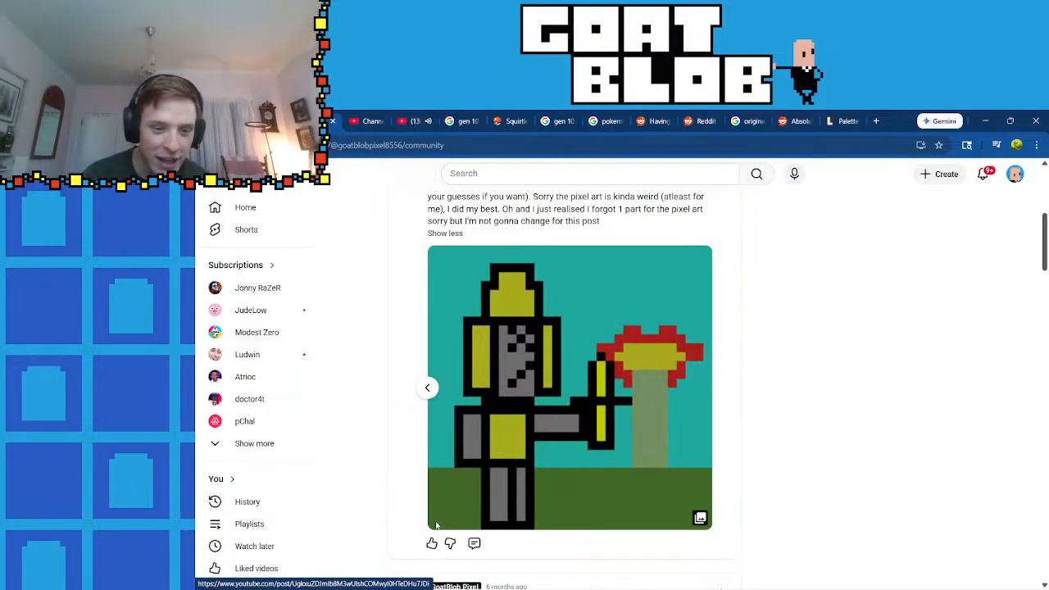
scroll(385, 475, down, 4)
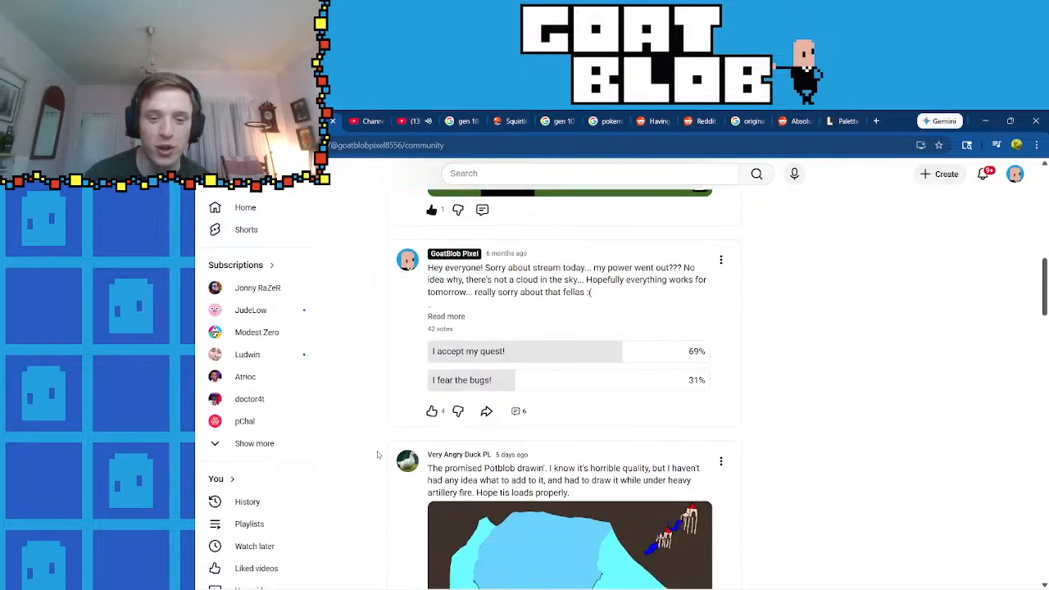
scroll(378, 455, up, 6)
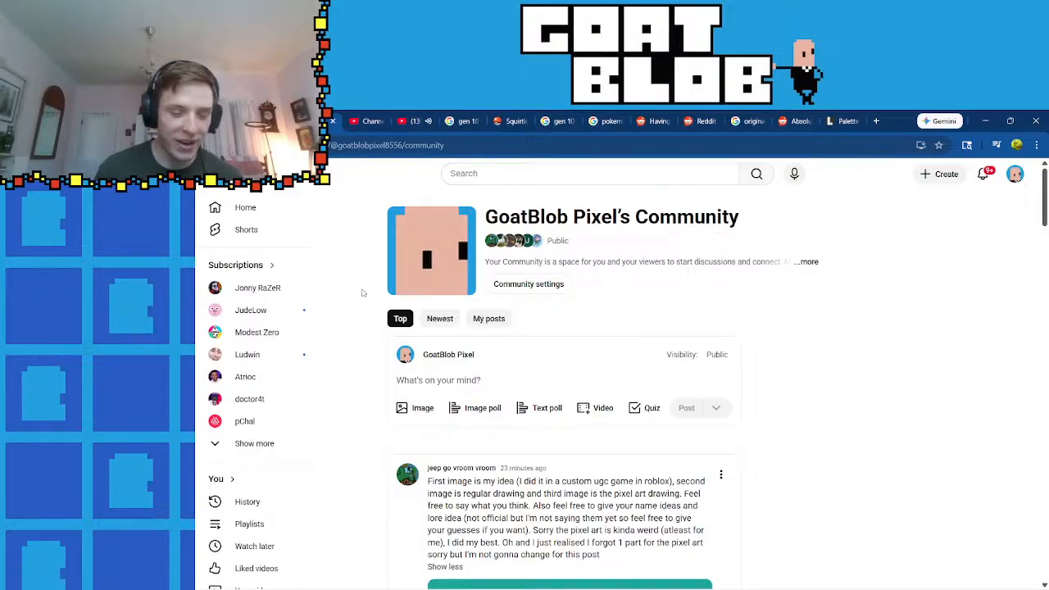
- Switch to OBS to manage the stream scene, and bring up the climbing game
mouse_move(771, 588)
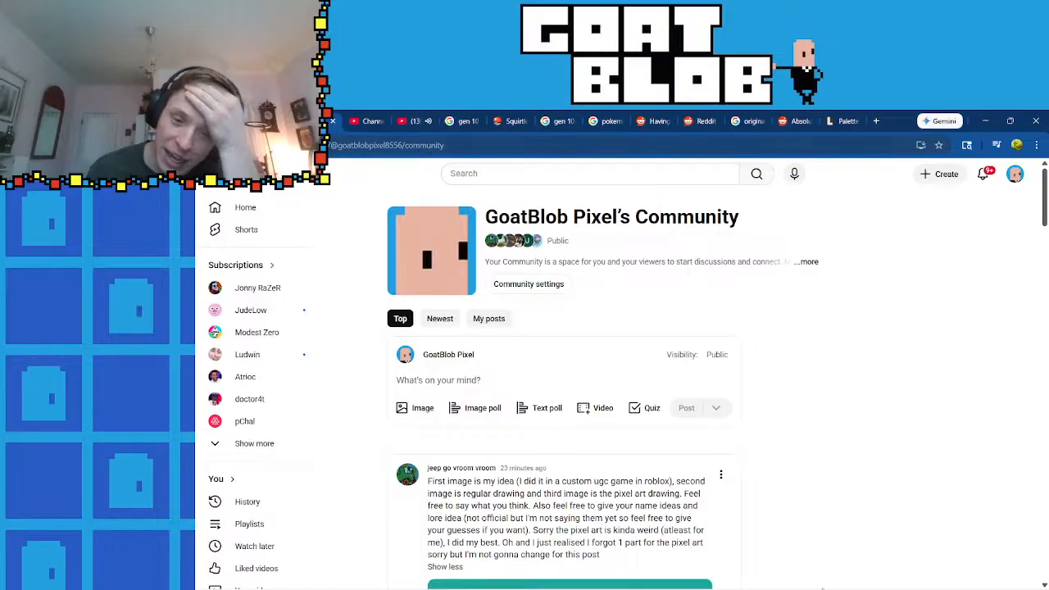
mouse_move(876, 579)
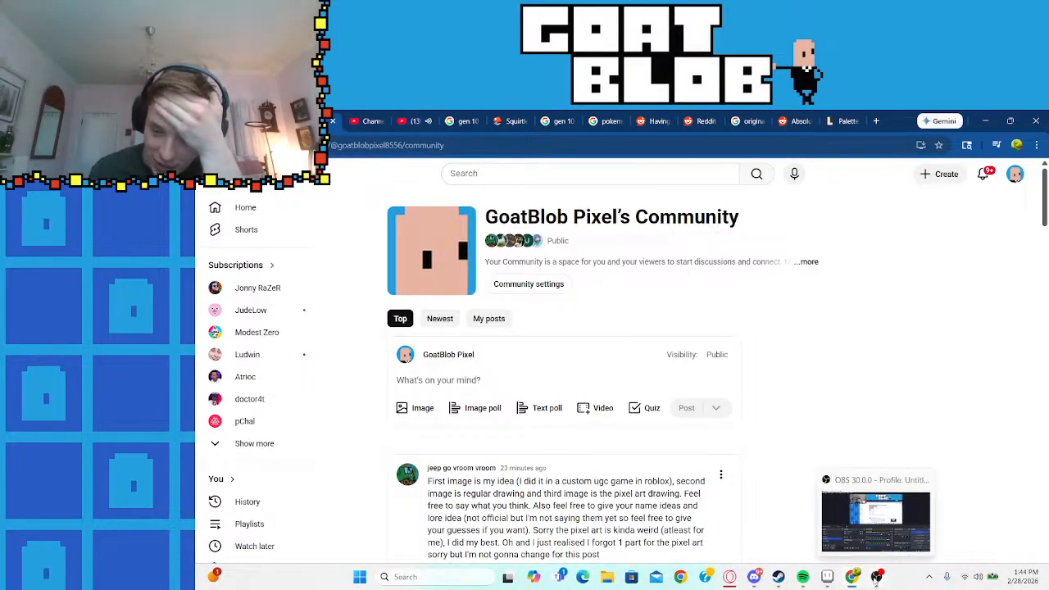
click(883, 584)
scroll(262, 459, down, 2)
click(260, 433)
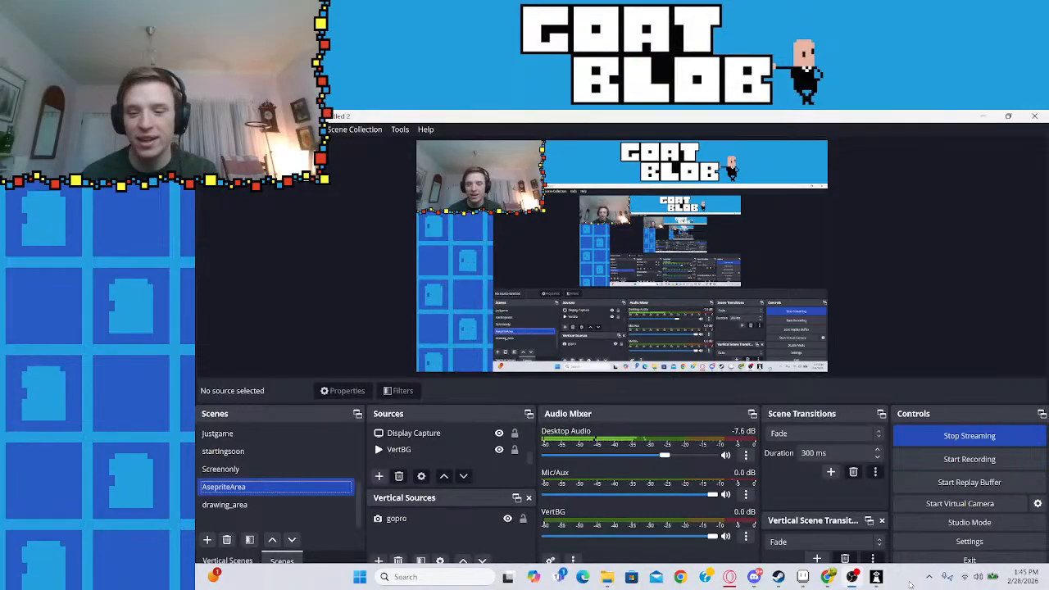
click(889, 579)
click(632, 418)
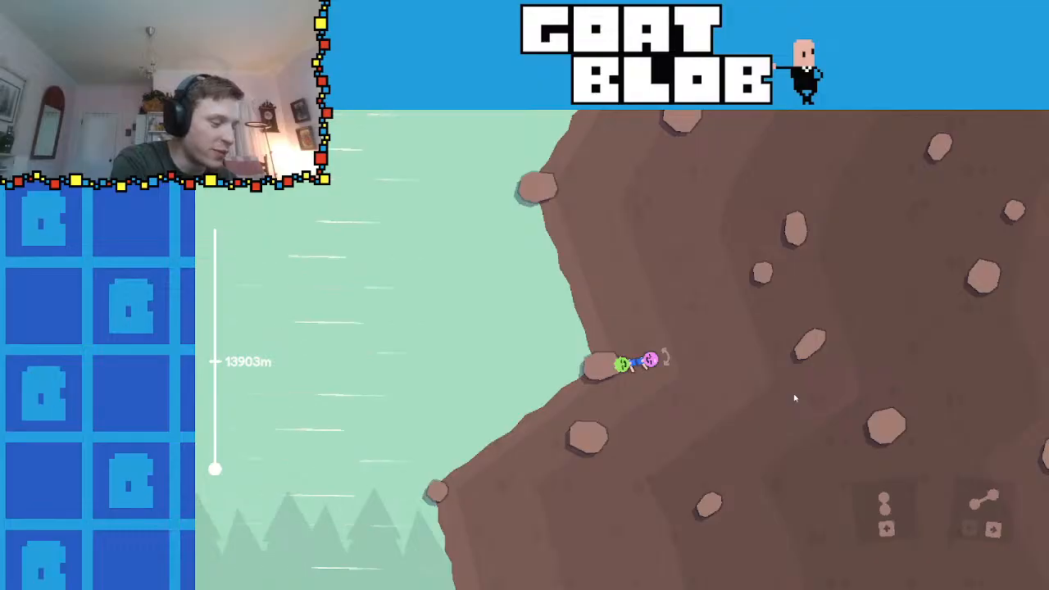
key(Right)
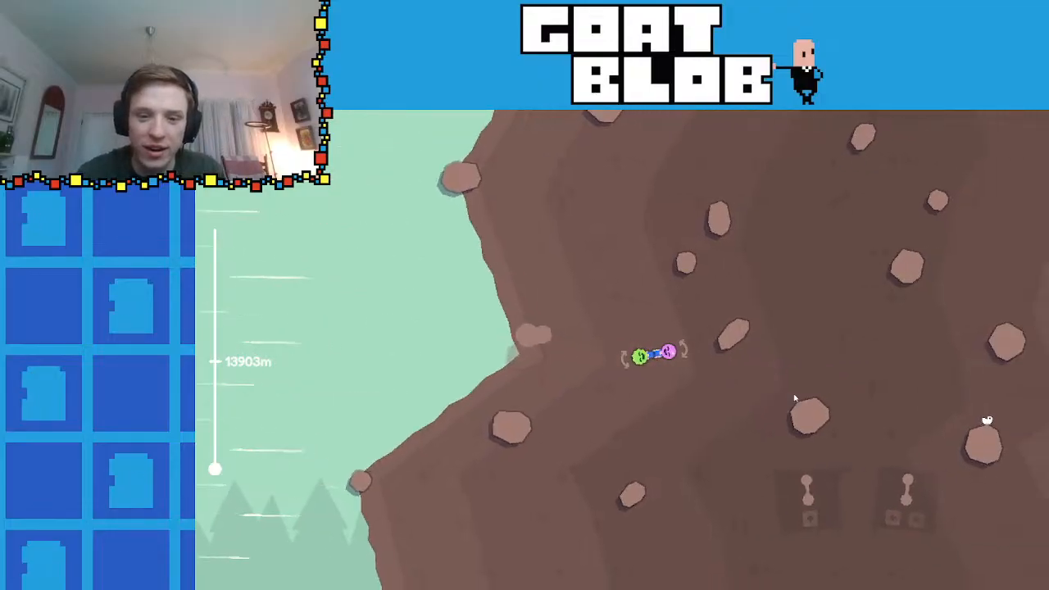
key(Left)
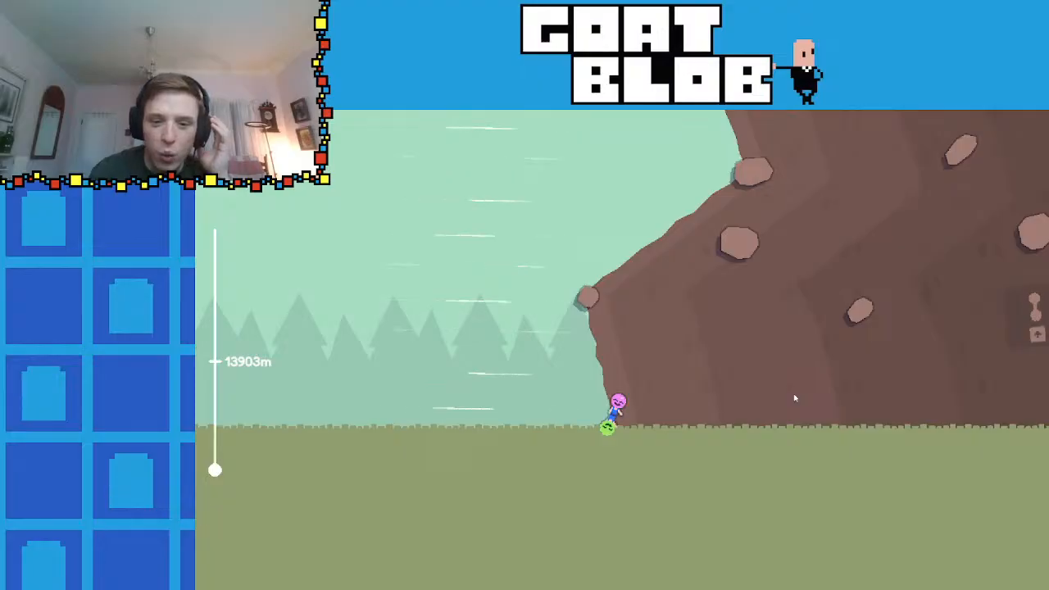
- Switch to Chrome, bring up the Stream Music video, and return to the rock climbing game
key(alt+Tab)
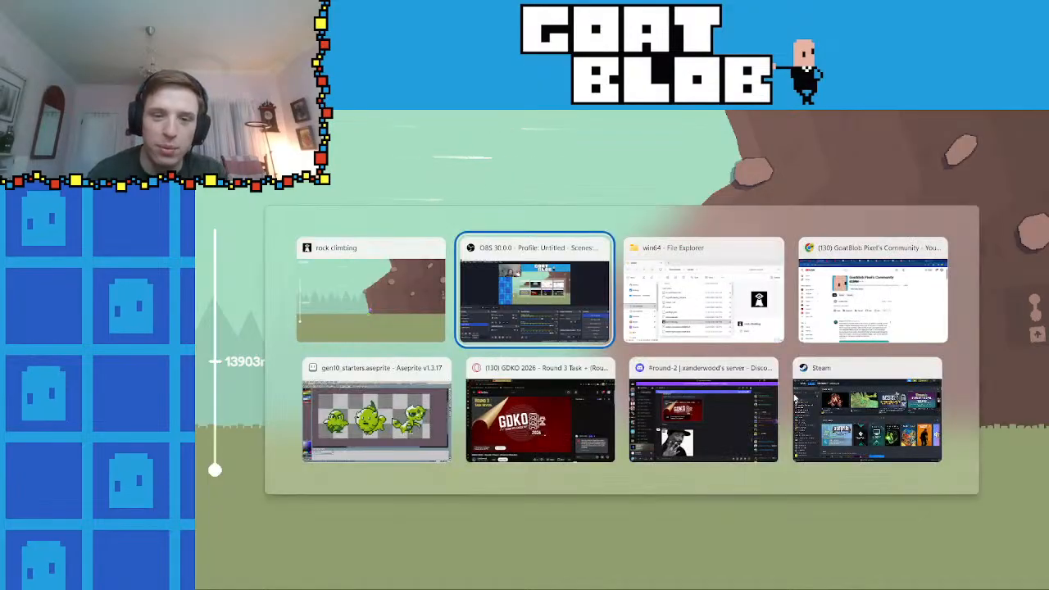
key(alt+Tab)
key(alt+Tab)
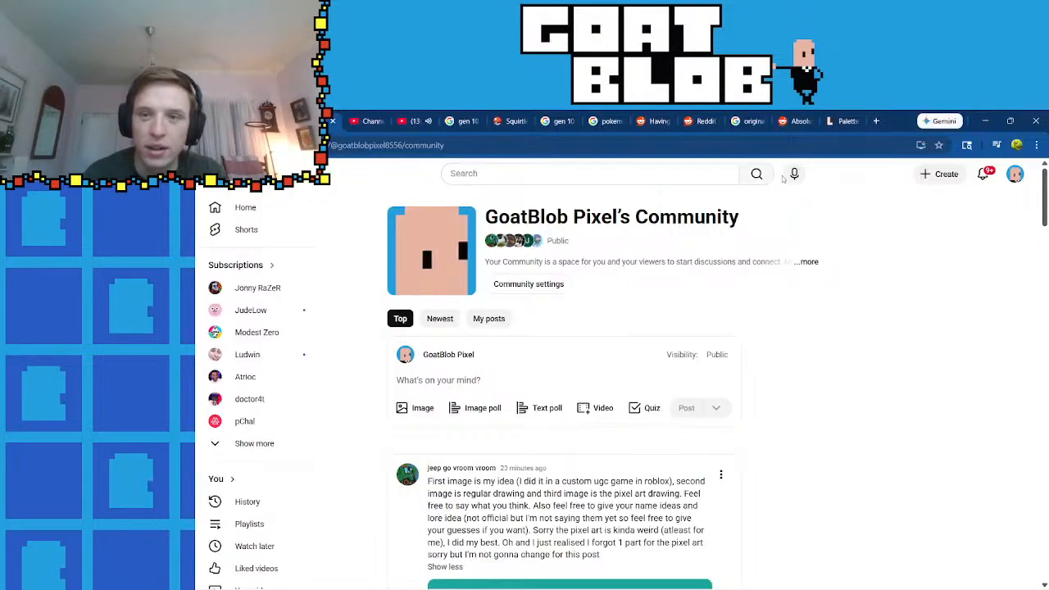
click(410, 121)
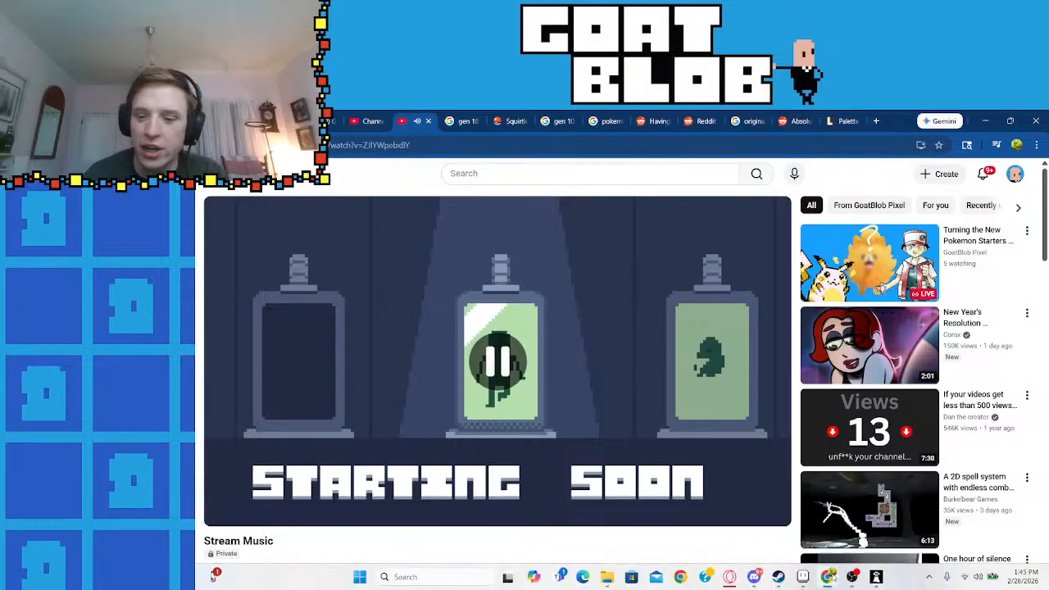
click(876, 577)
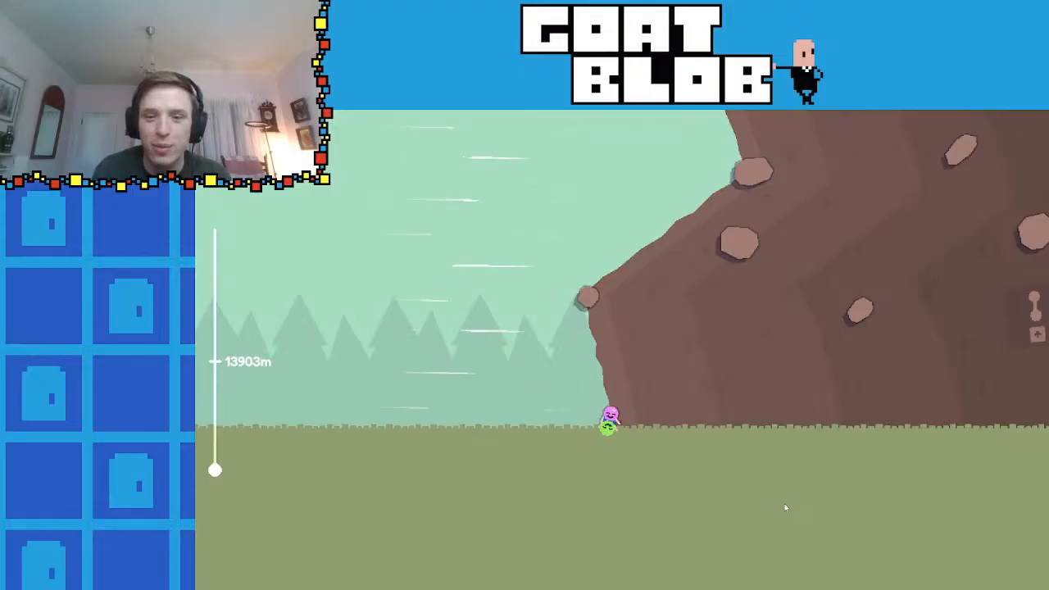
key(Up)
key(Up)
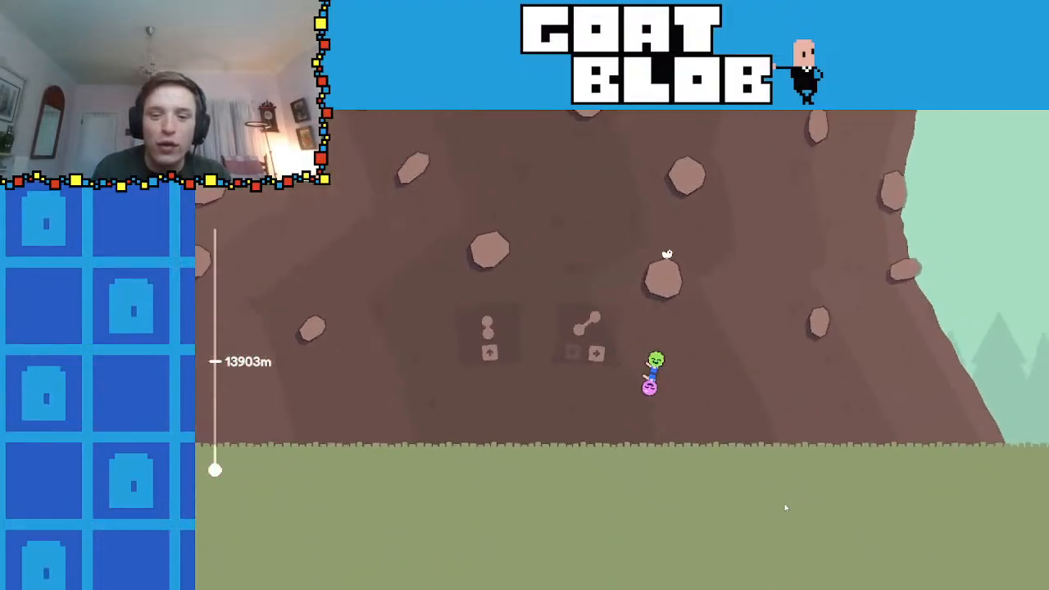
key(Up)
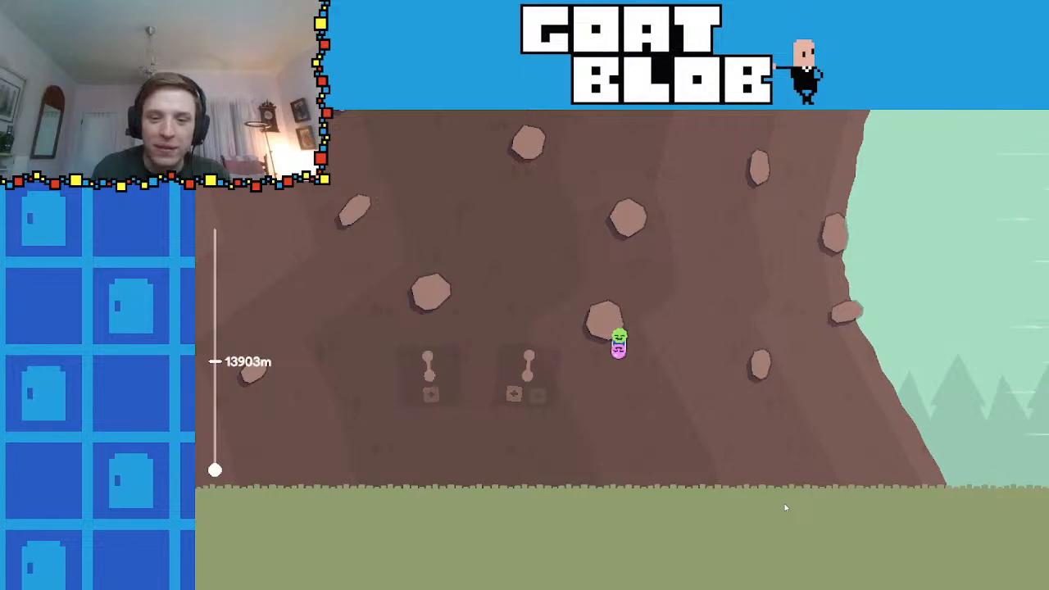
key(Up)
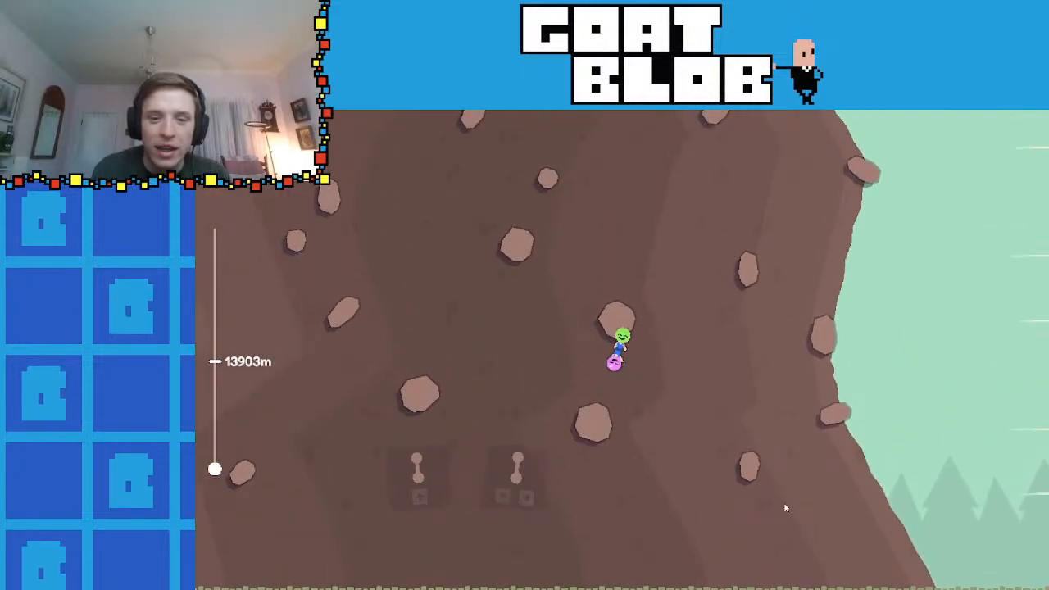
key(Up)
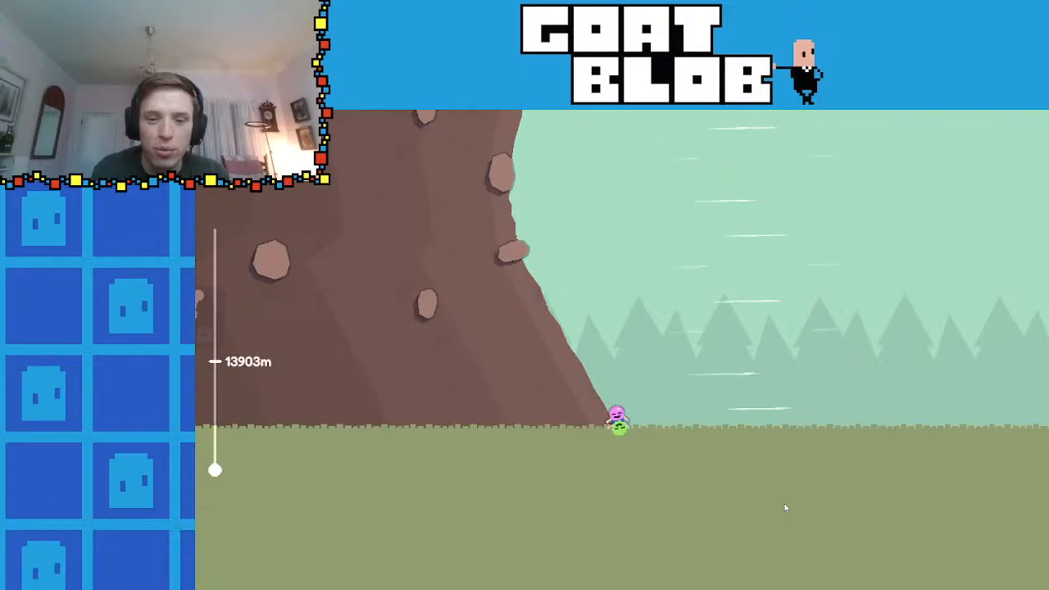
key(Up)
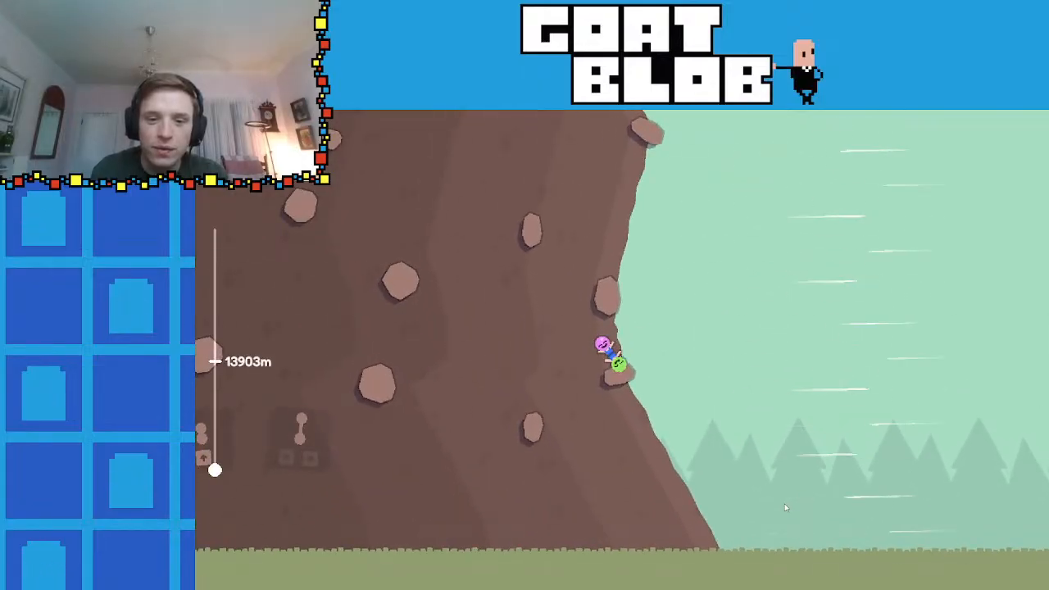
key(Up)
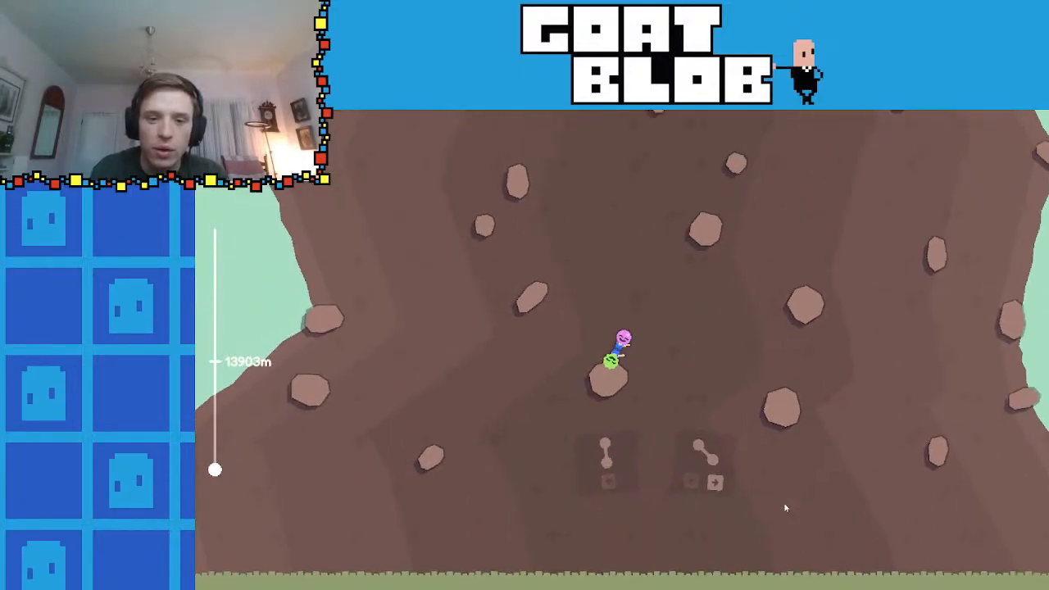
key(Up)
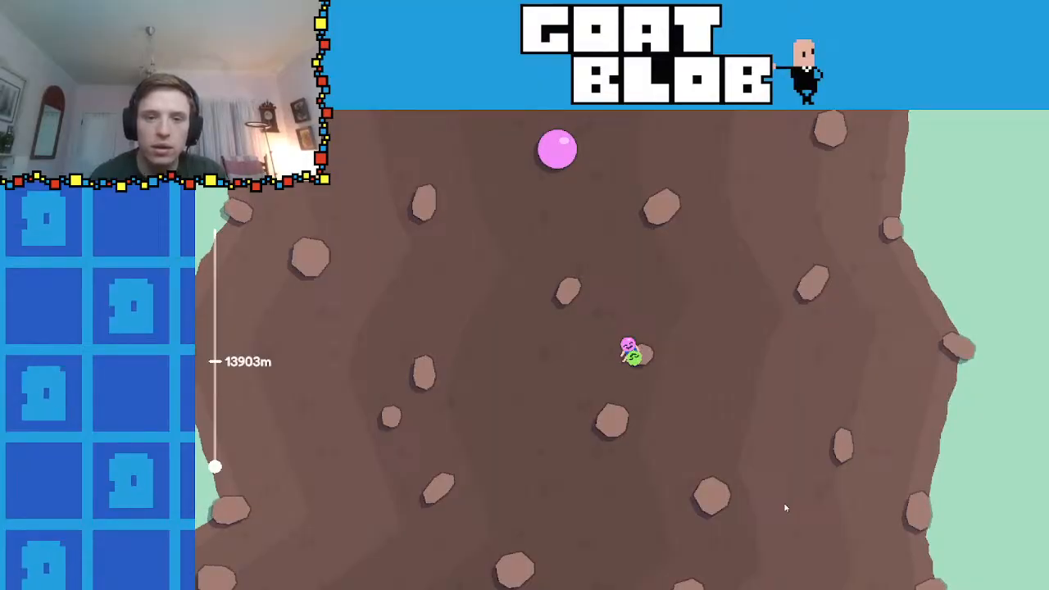
key(Up)
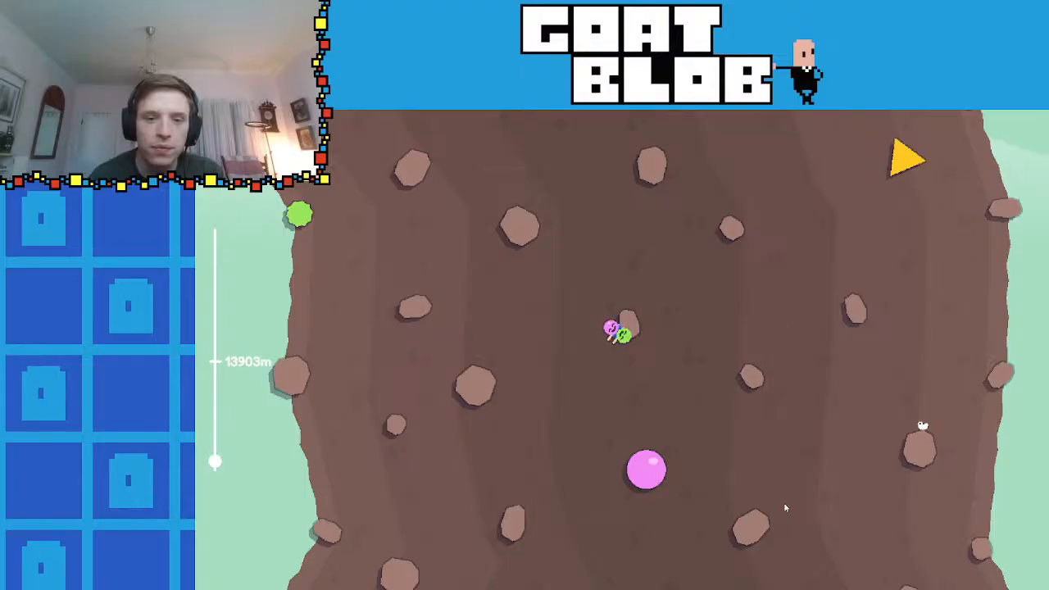
key(space)
key(space)
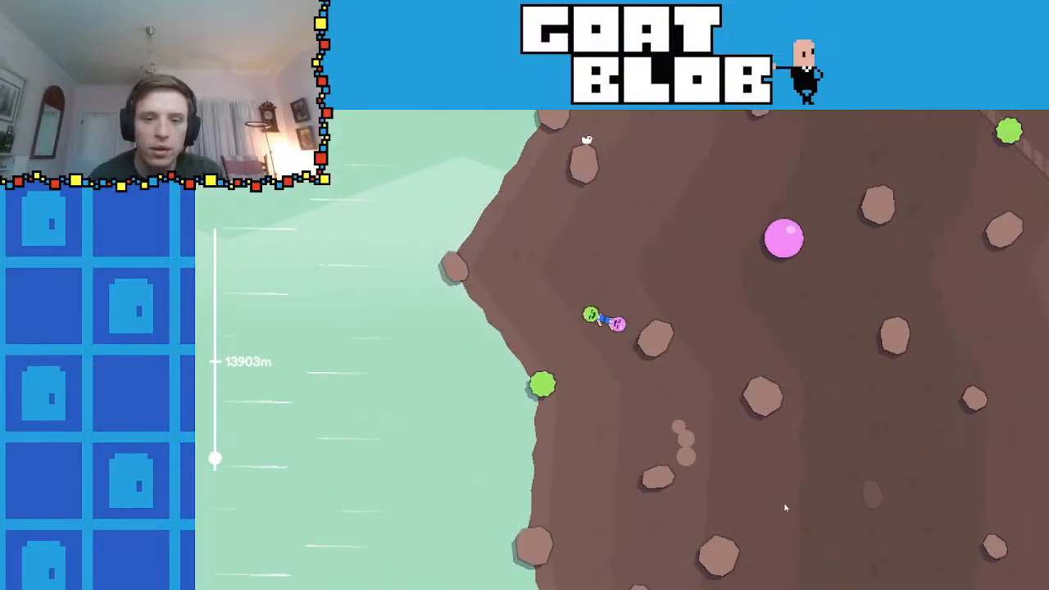
key(space)
key(space)
key(space)
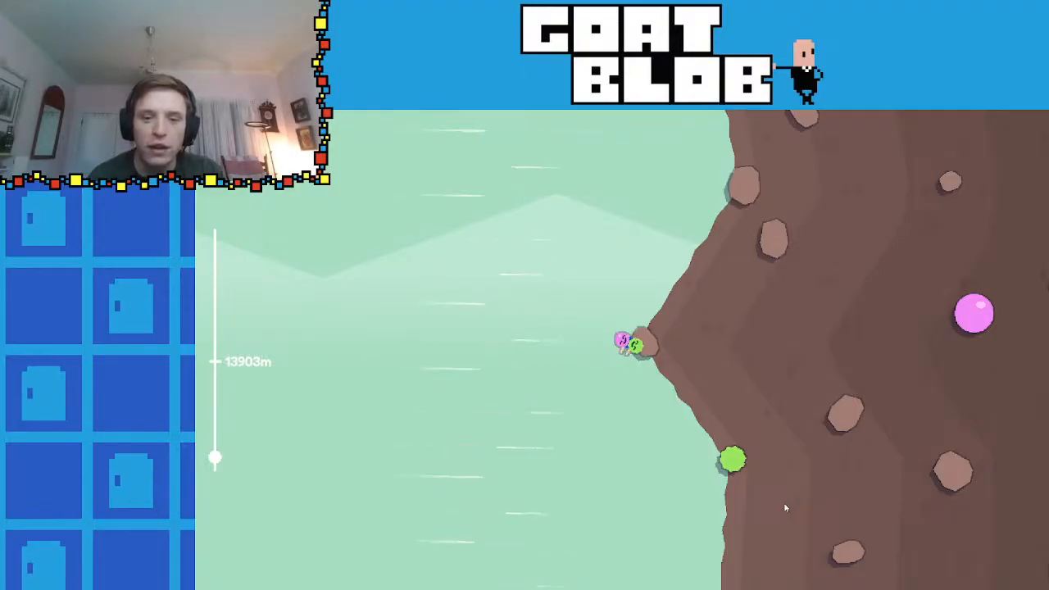
key(space)
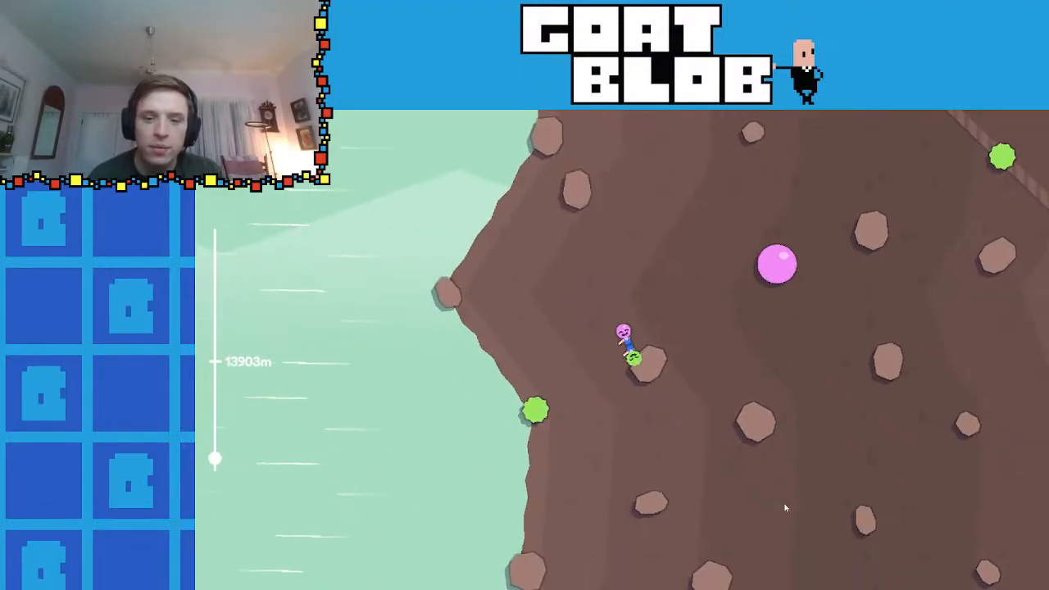
key(space)
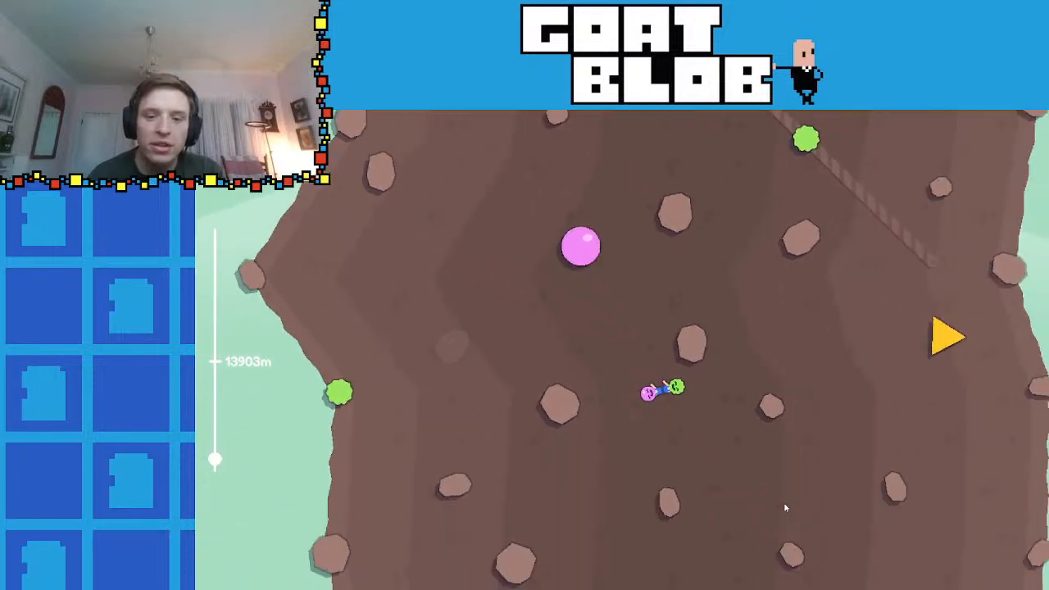
key(space)
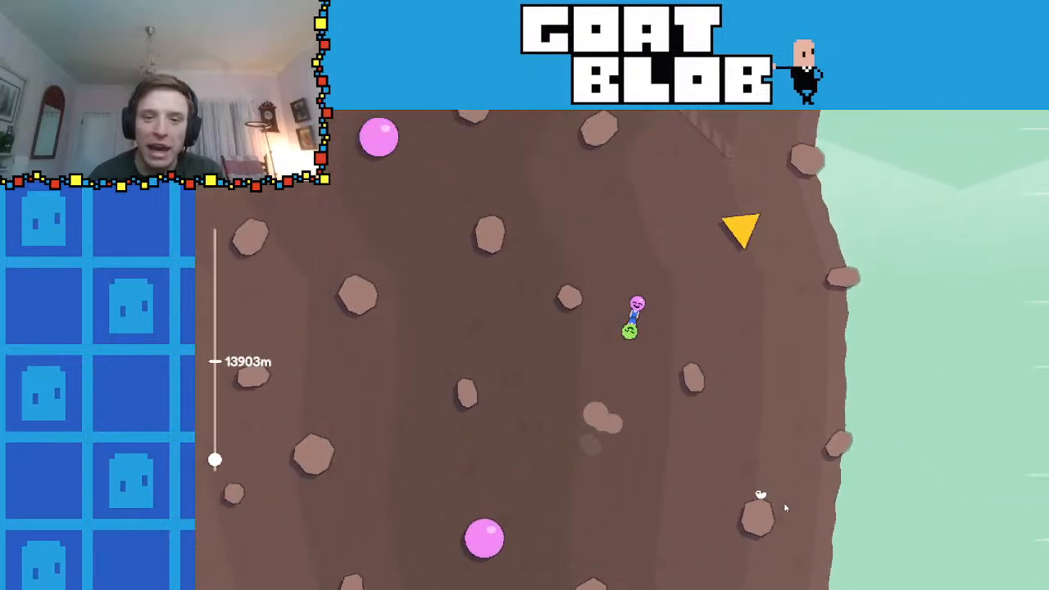
key(space)
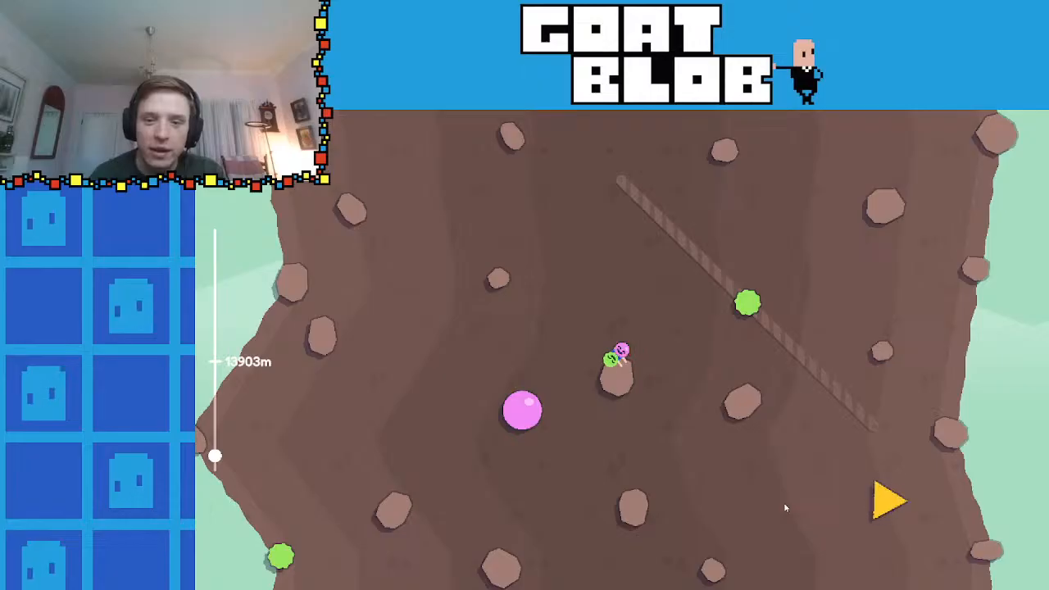
key(space)
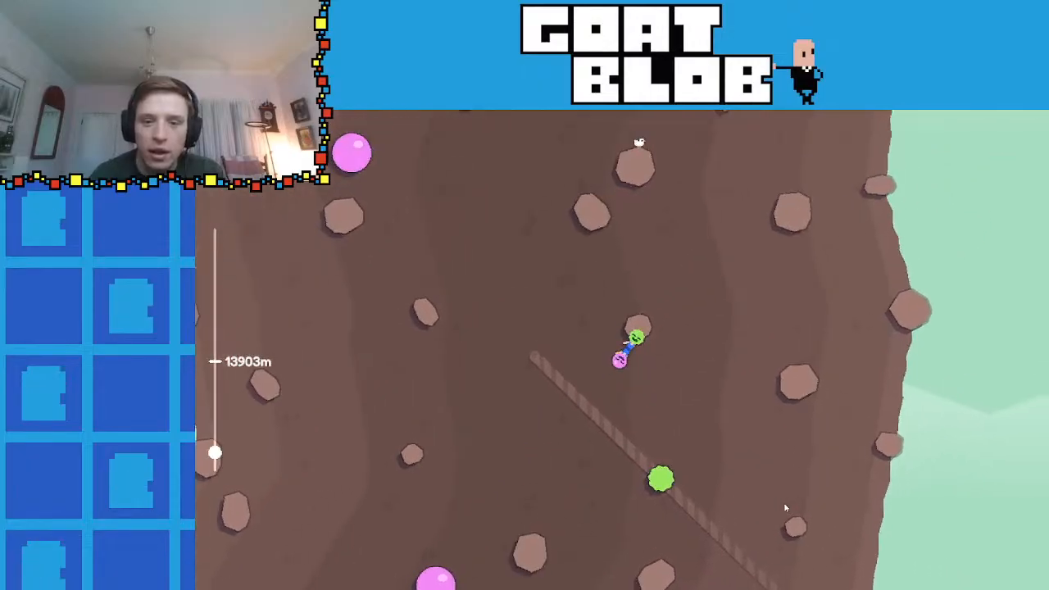
key(space)
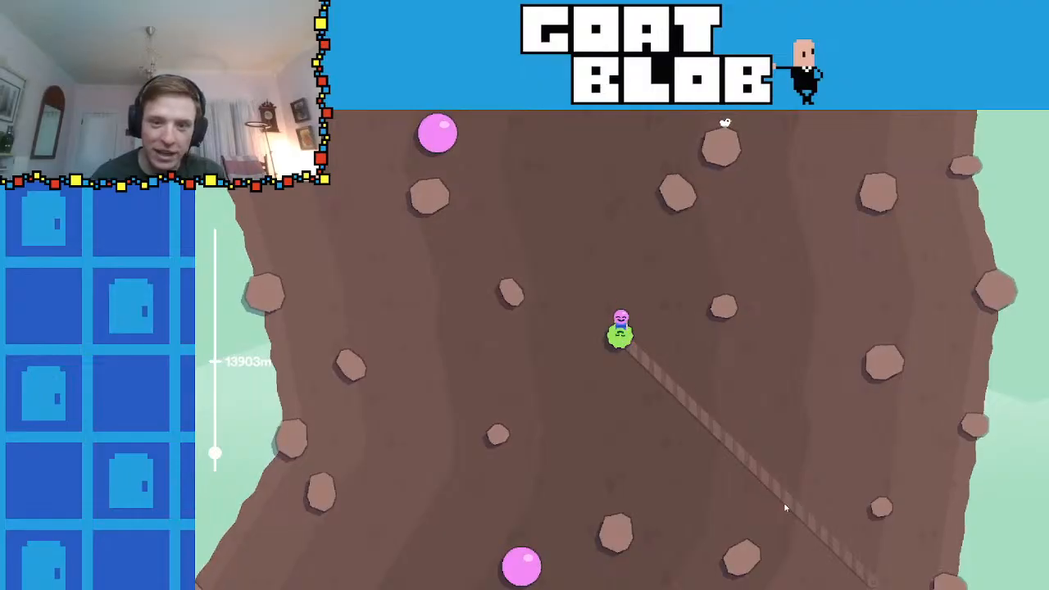
key(space)
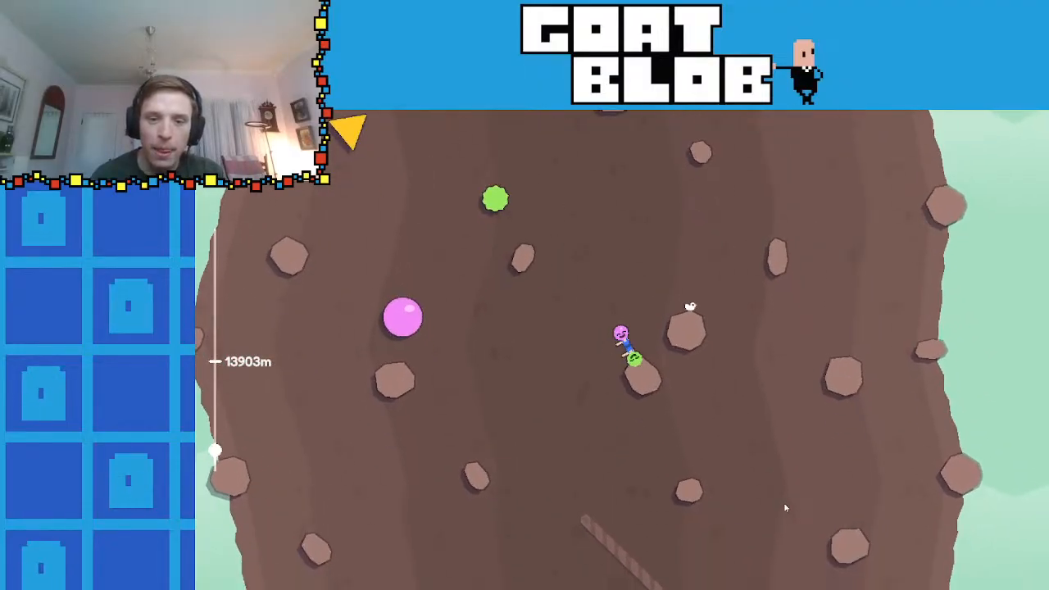
key(space)
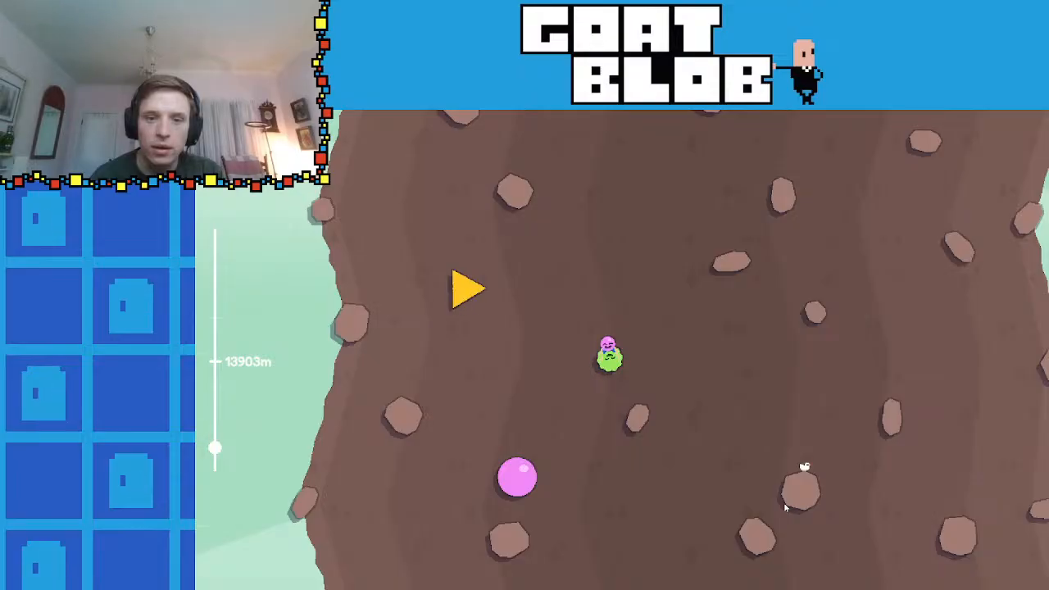
key(space)
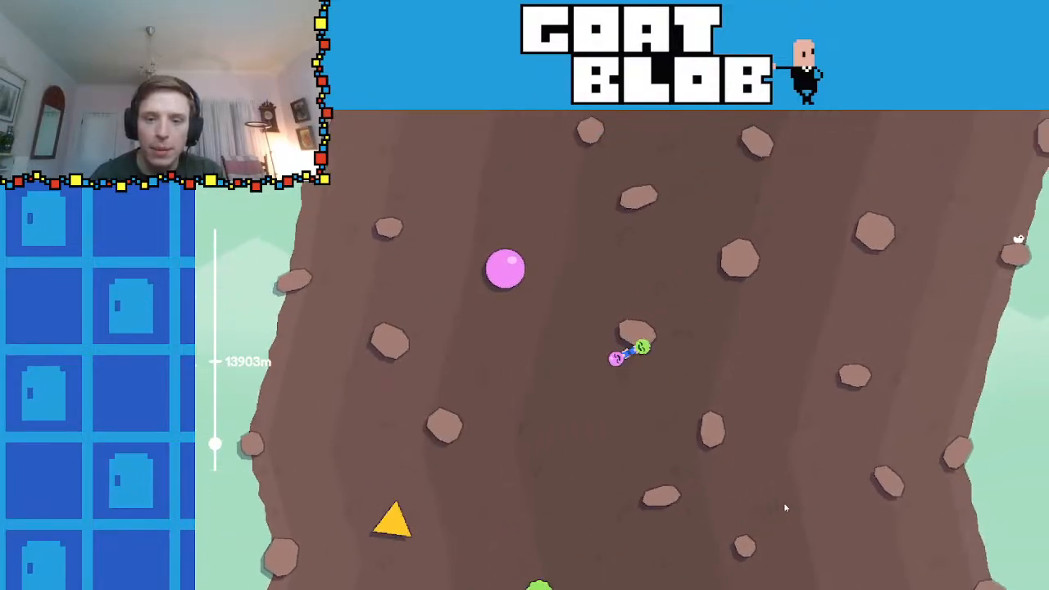
key(space)
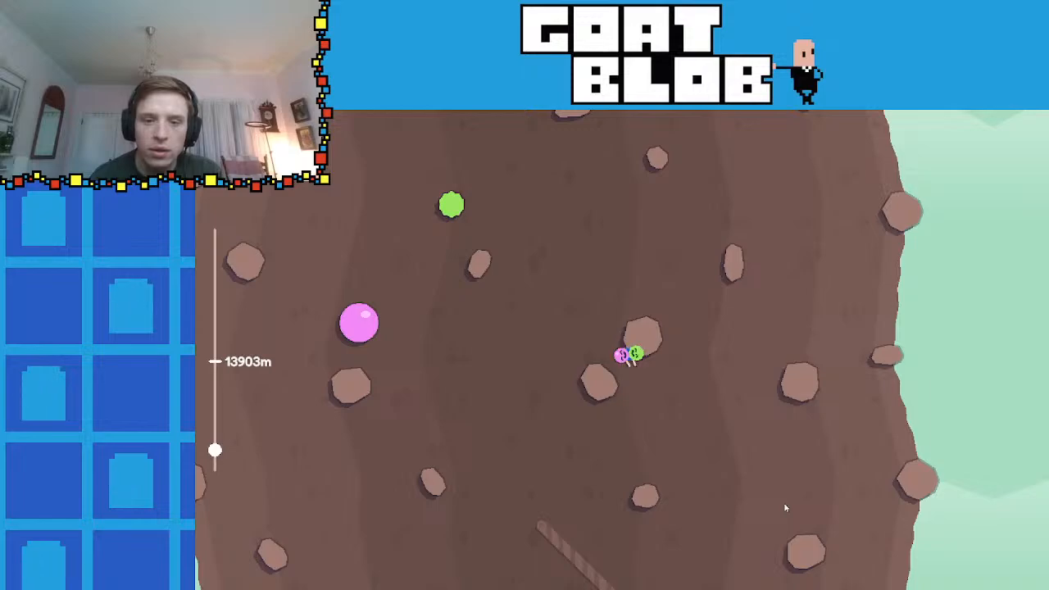
key(space)
key(space)
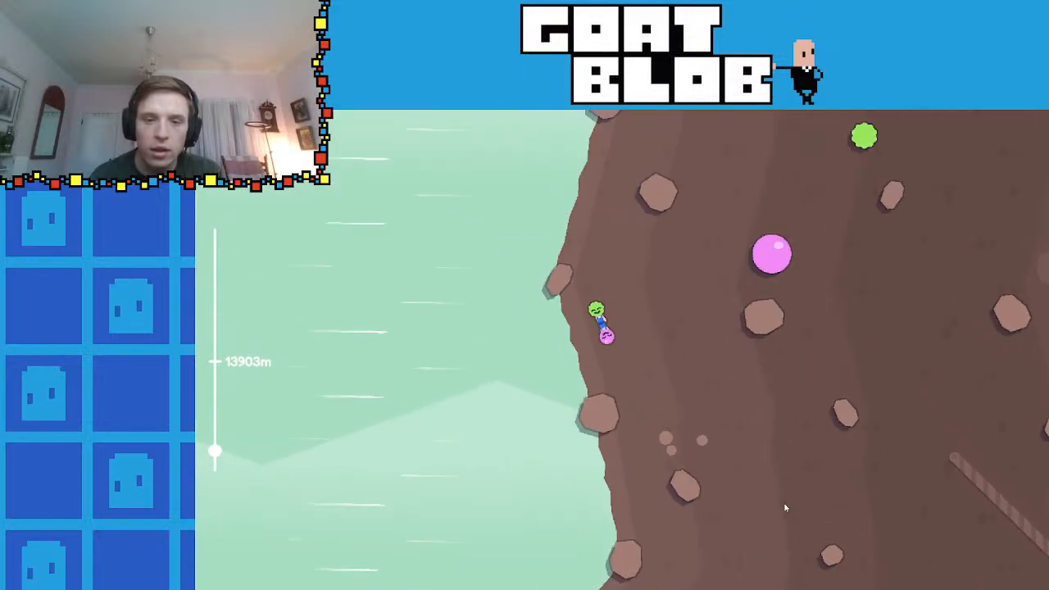
key(space)
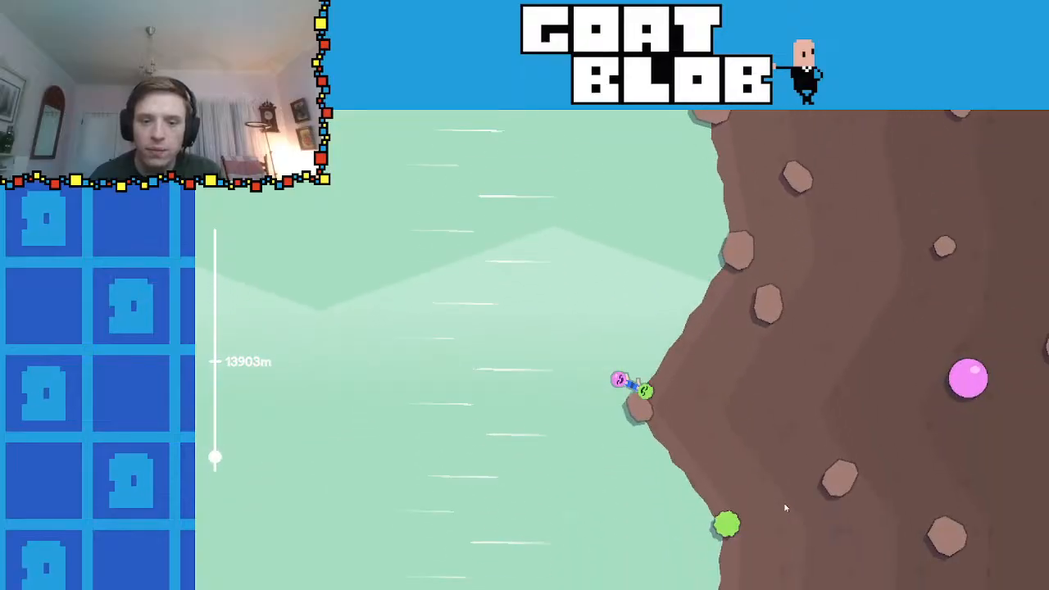
key(space)
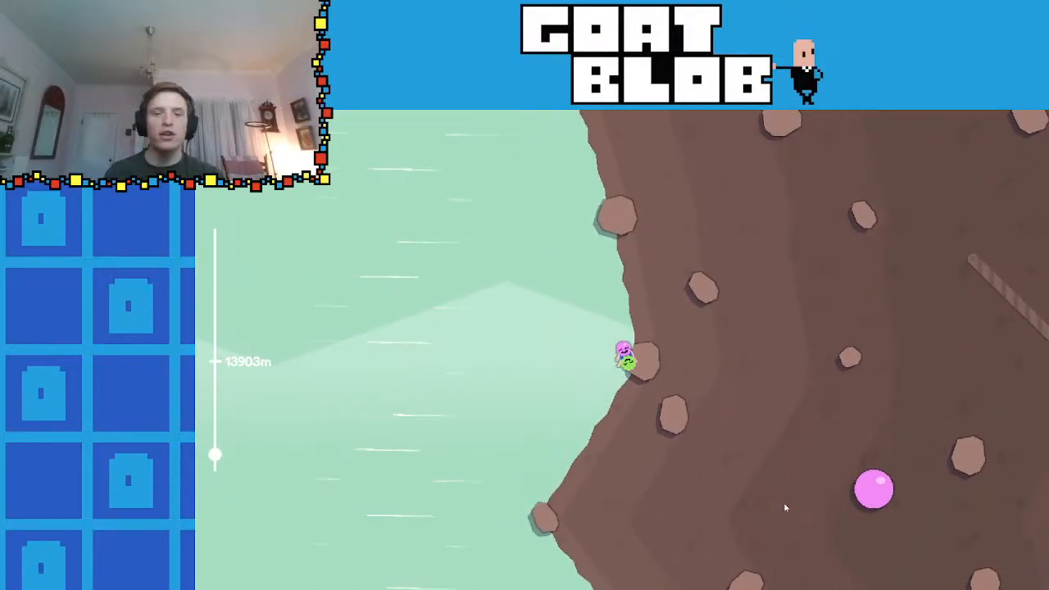
key(space)
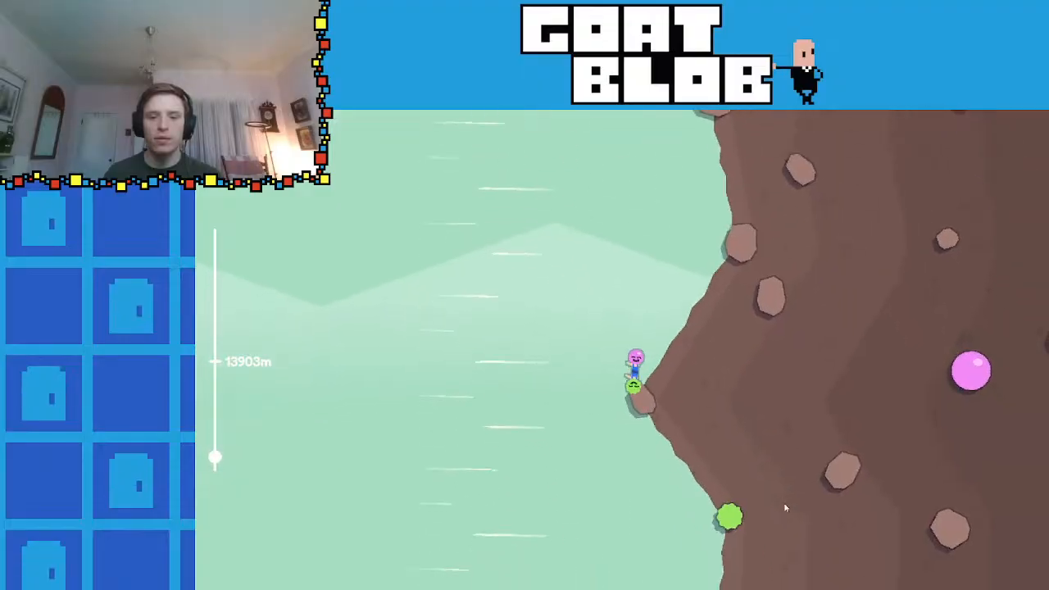
key(space)
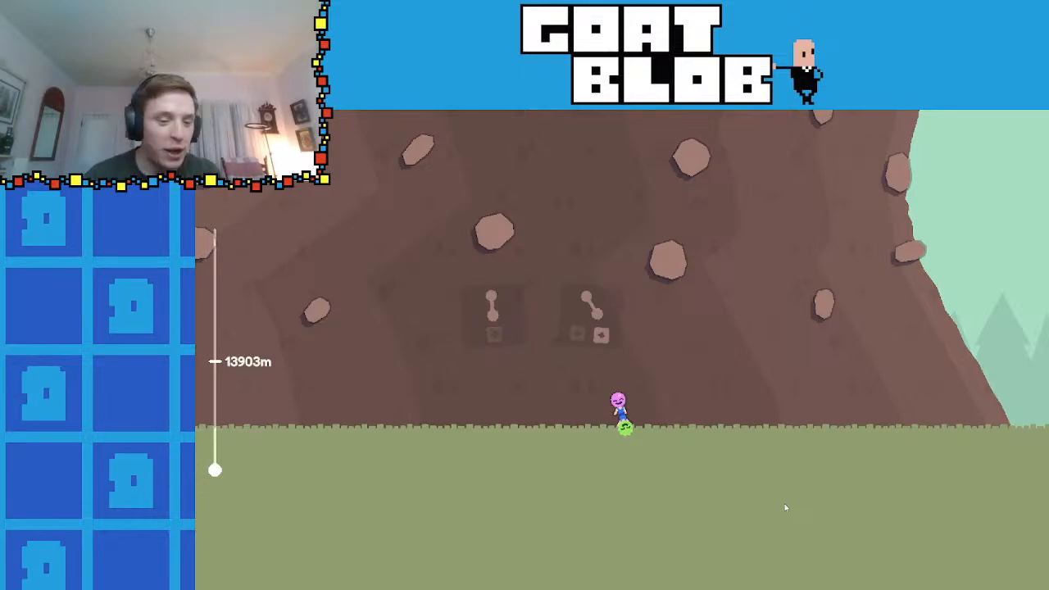
key(Left)
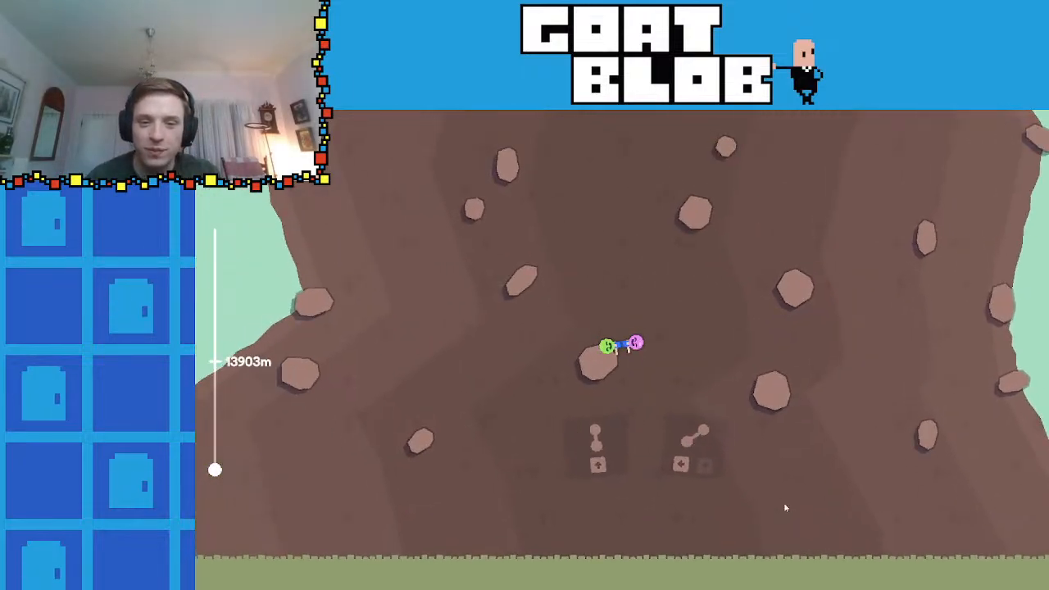
key(Left)
key(Up)
key(Right)
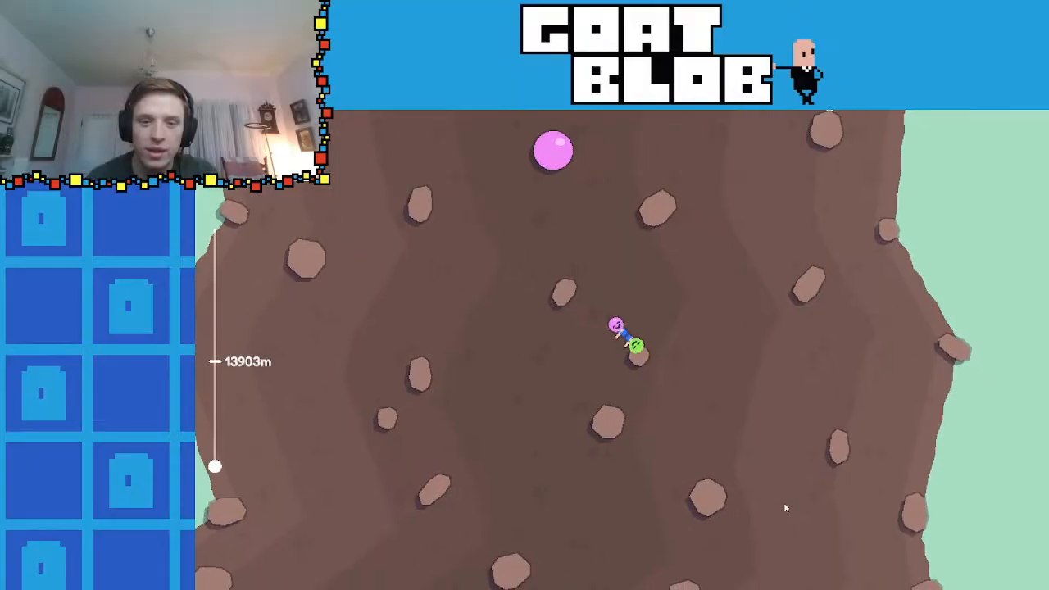
key(Up)
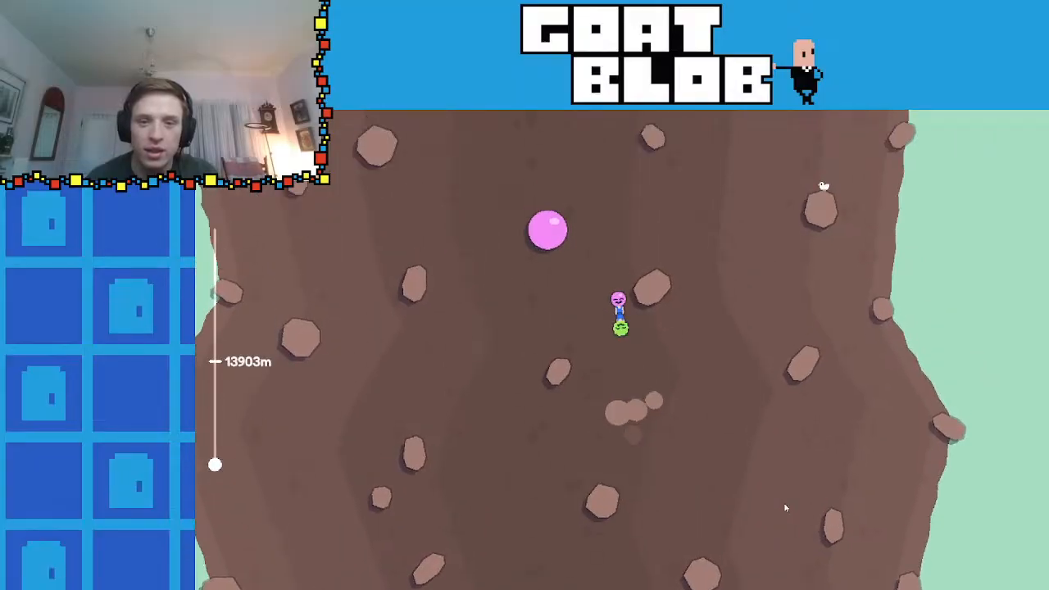
key(Left)
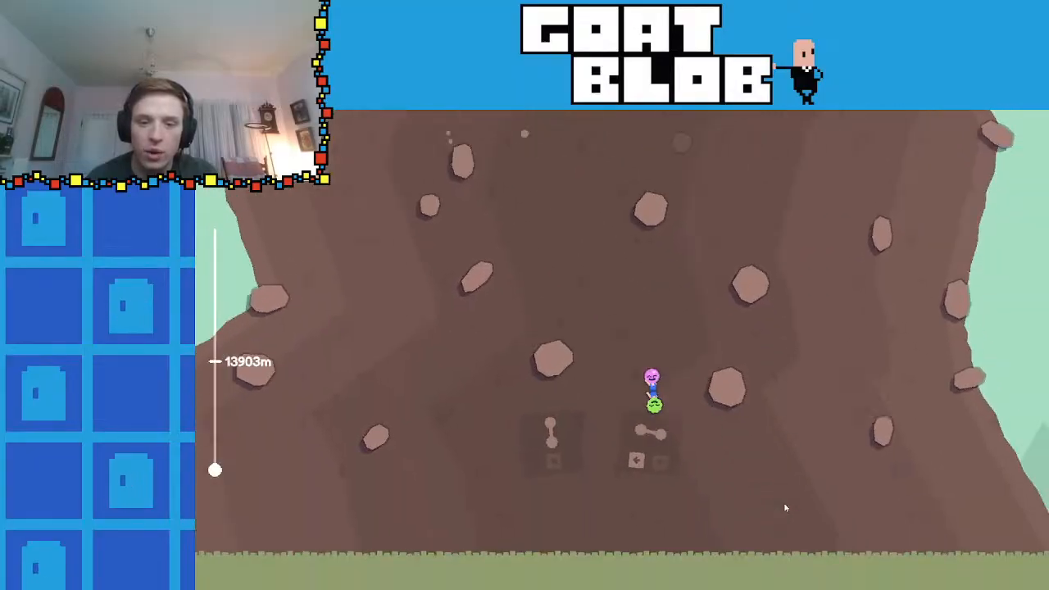
key(Up)
key(Left)
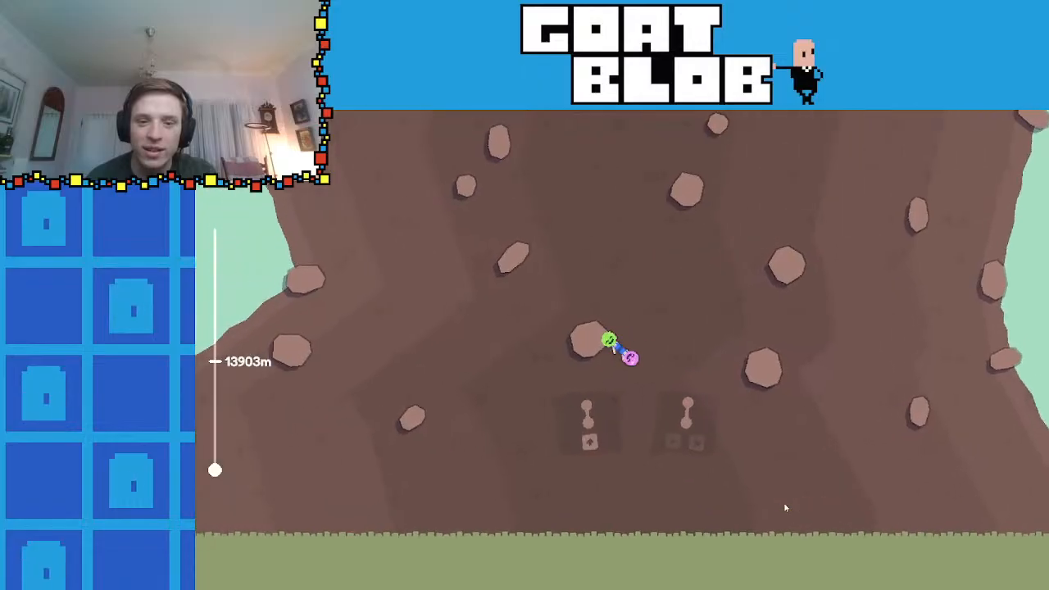
key(Up)
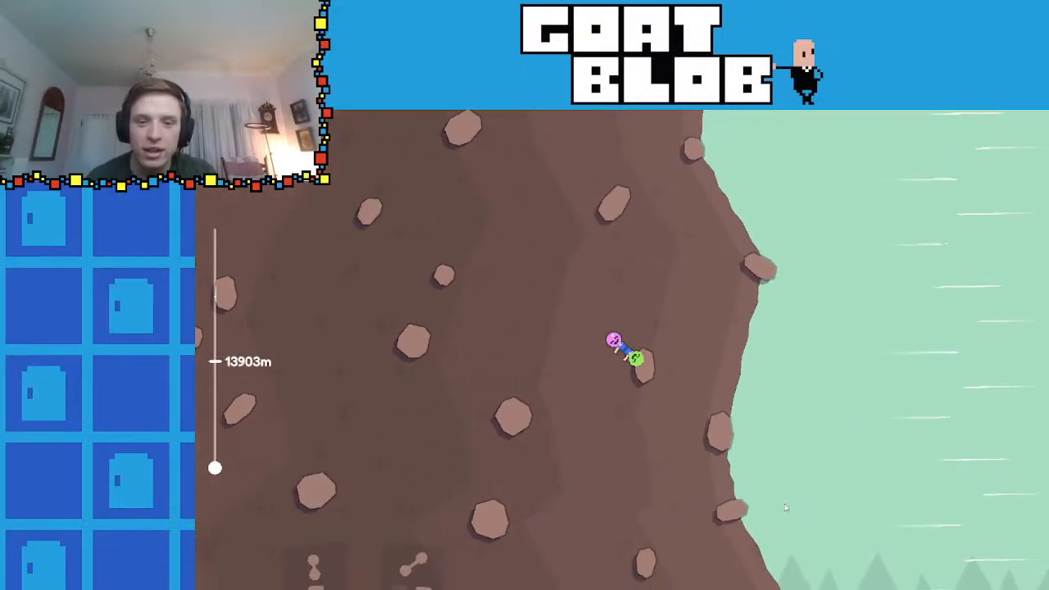
key(Up)
key(Left)
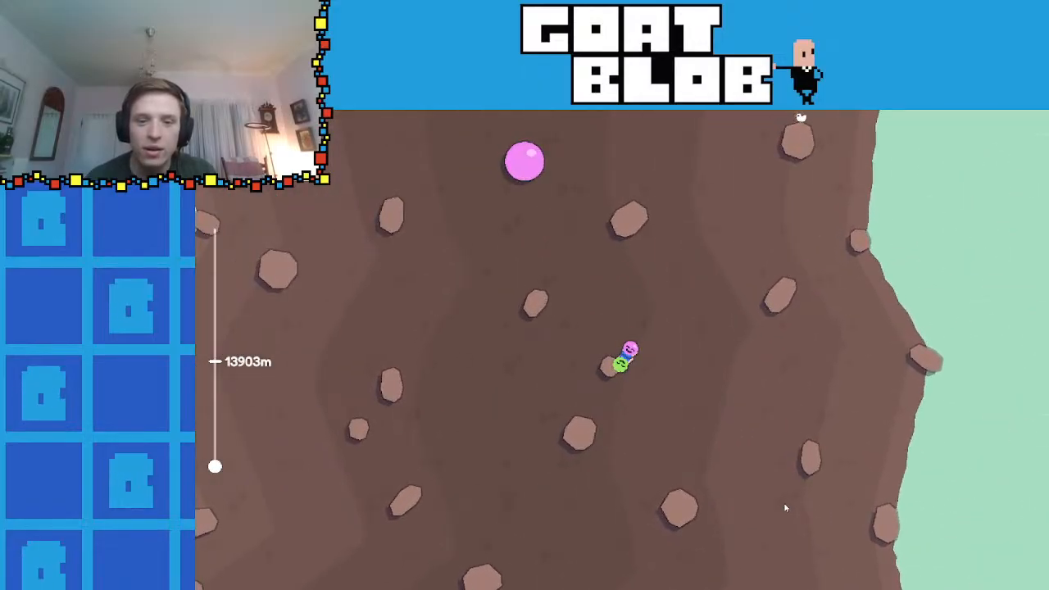
key(Up)
key(Right)
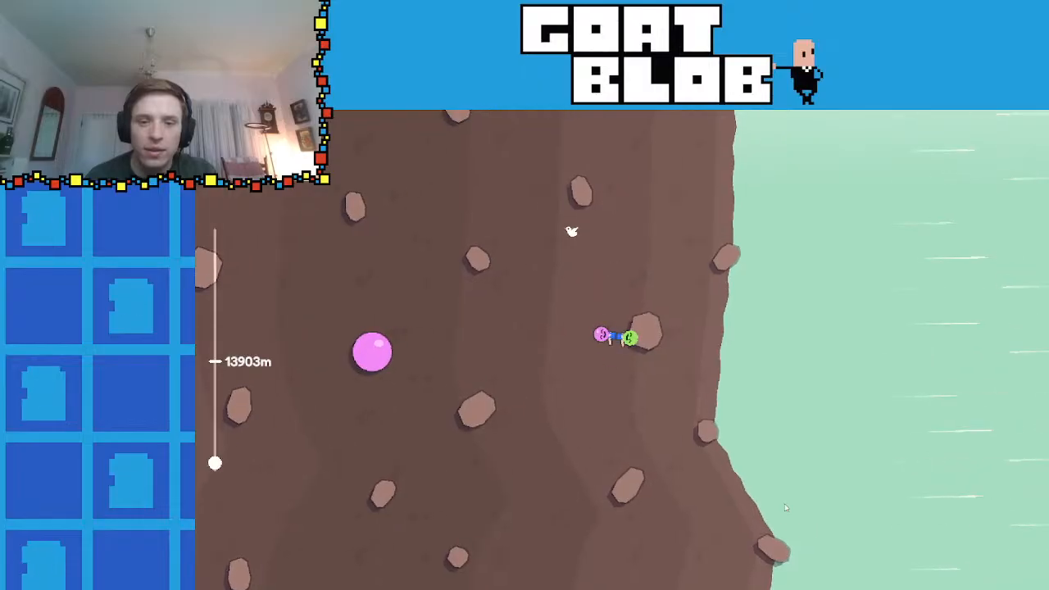
key(Up)
key(Left)
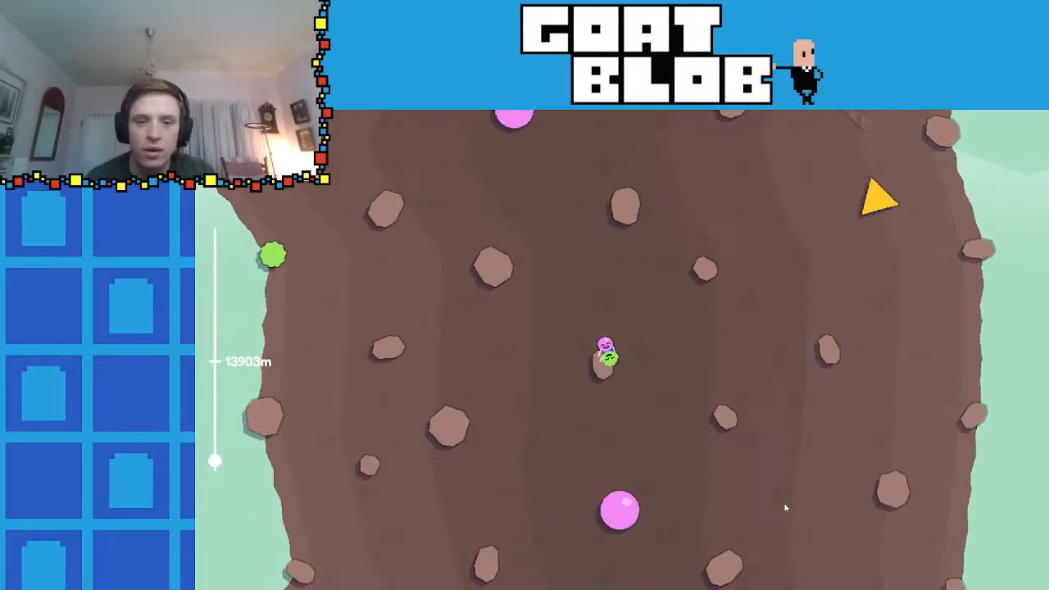
key(Up)
key(Left)
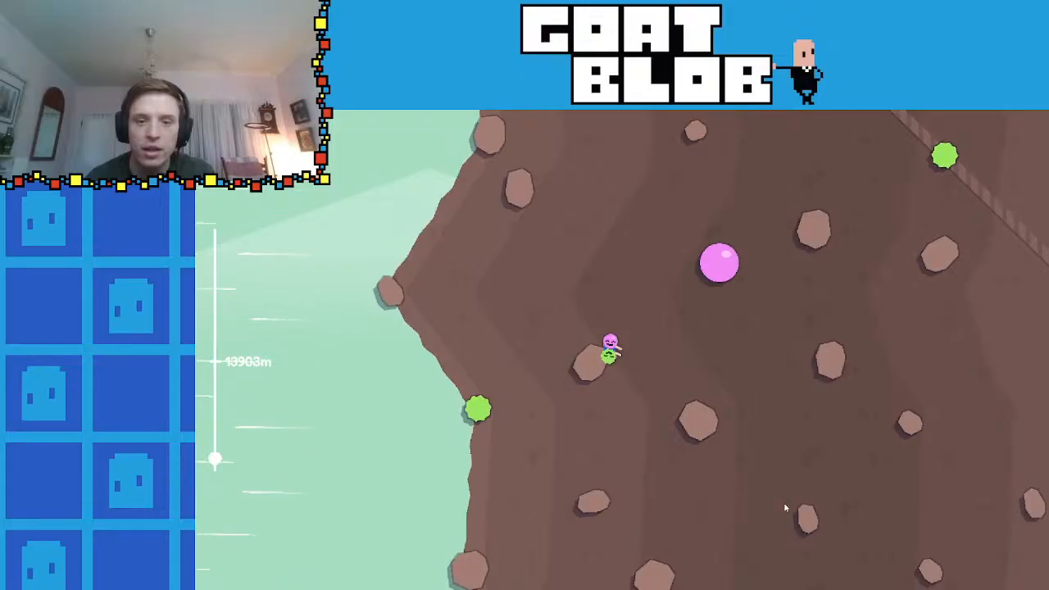
key(Up)
key(Right)
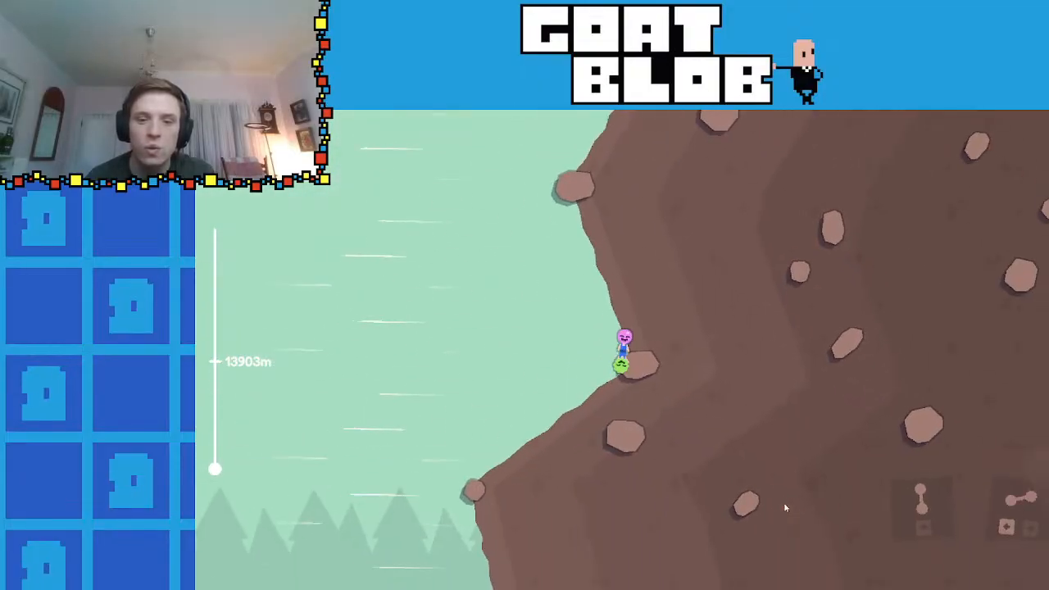
key(Up)
key(Up)
key(Left)
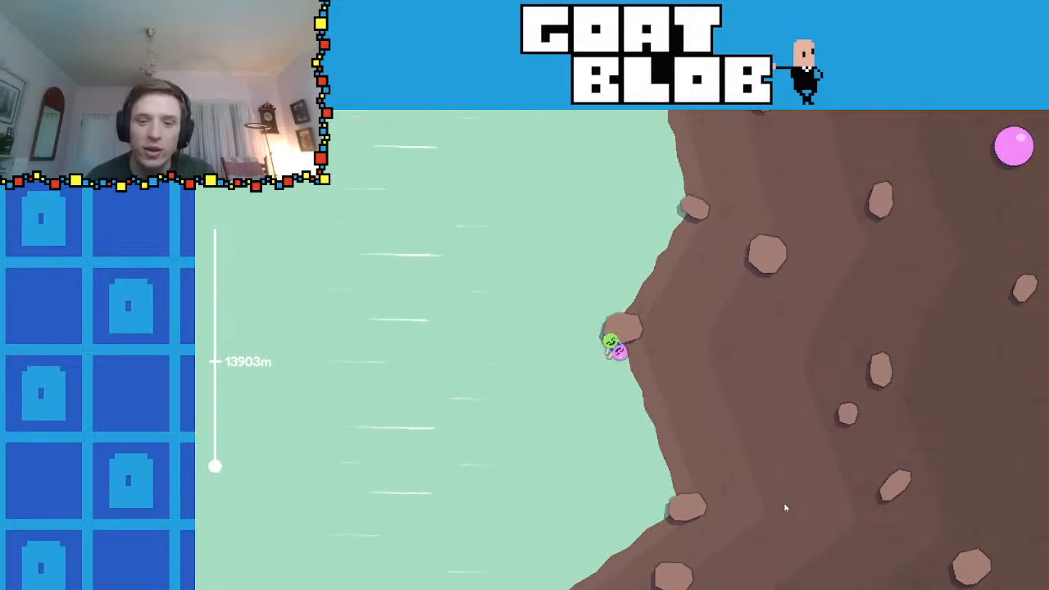
key(Up)
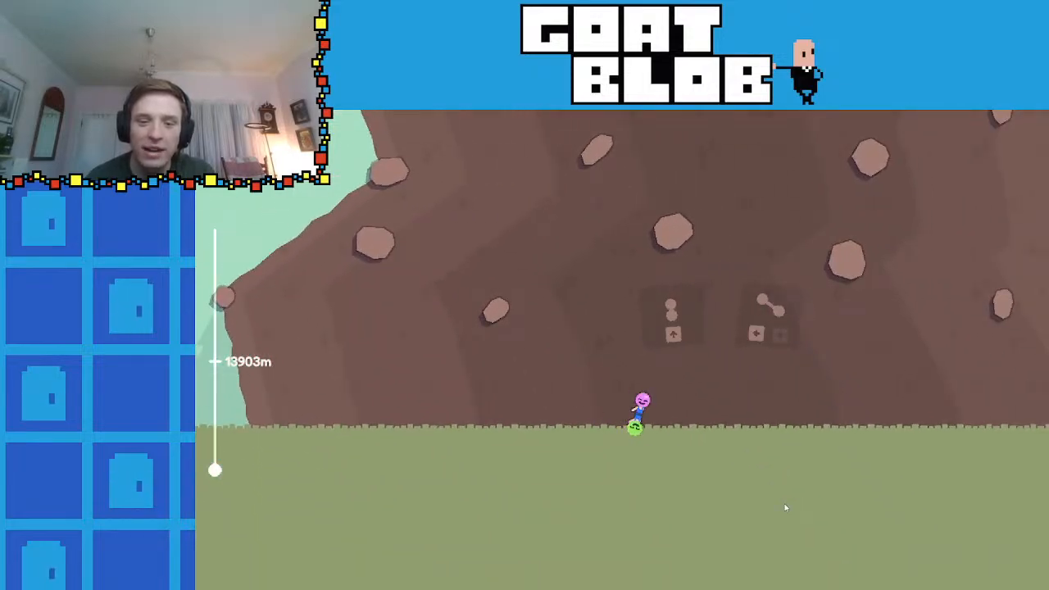
key(Up)
key(Left)
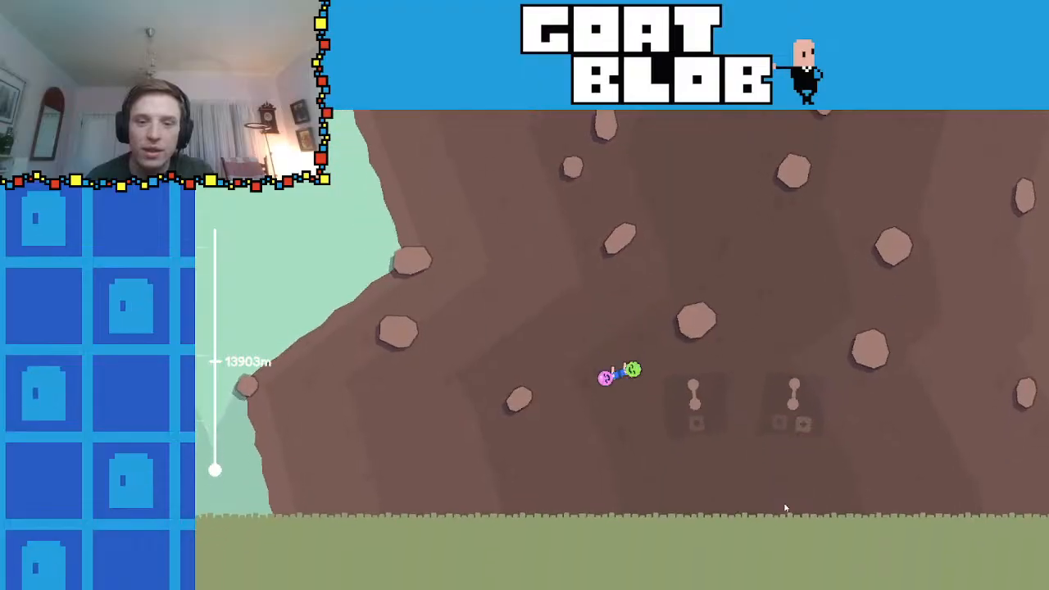
key(Up)
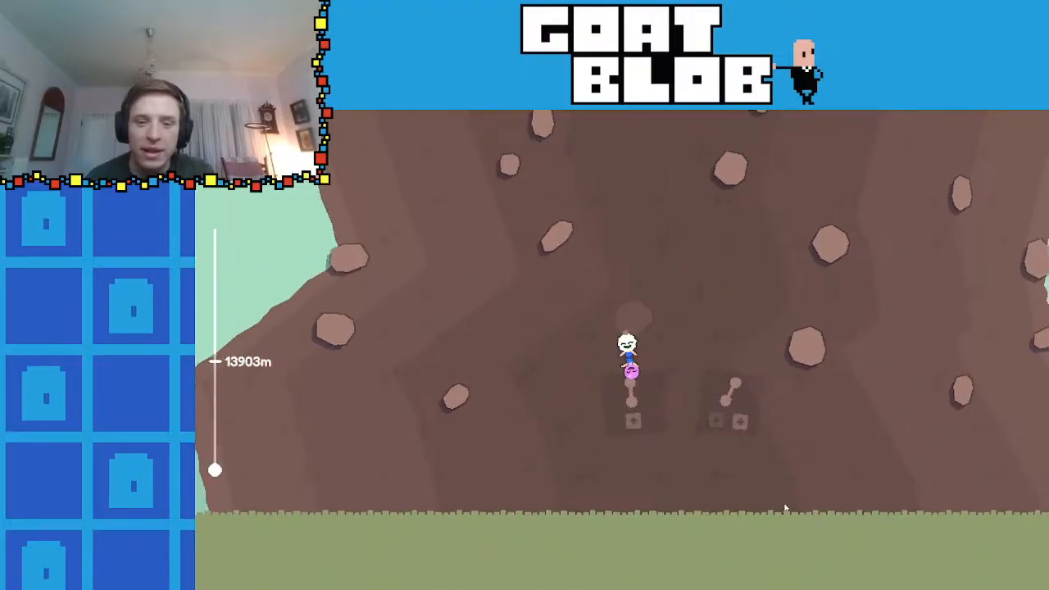
key(Up)
key(Up)
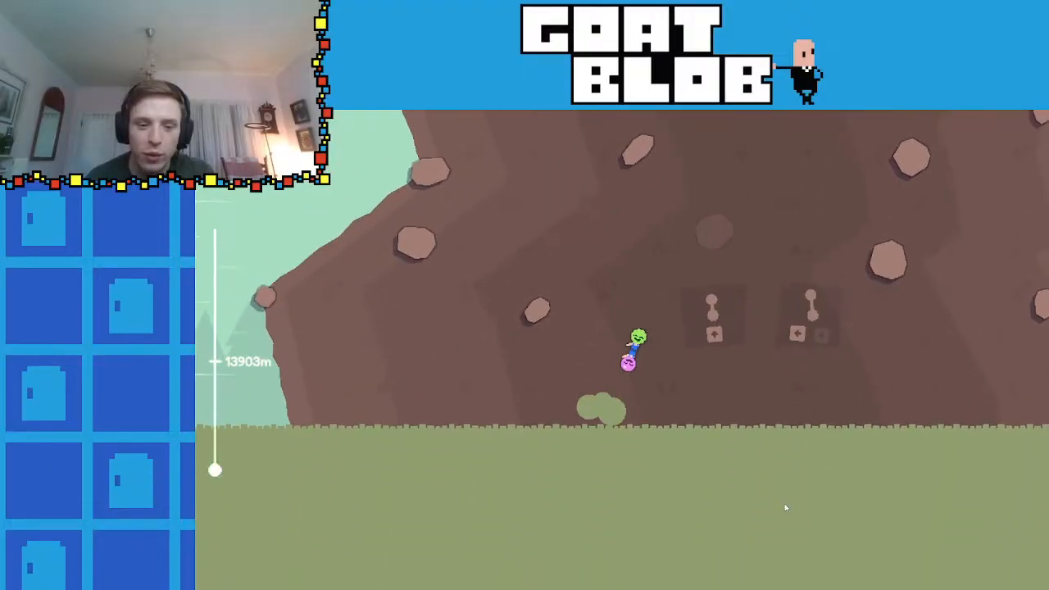
key(Left)
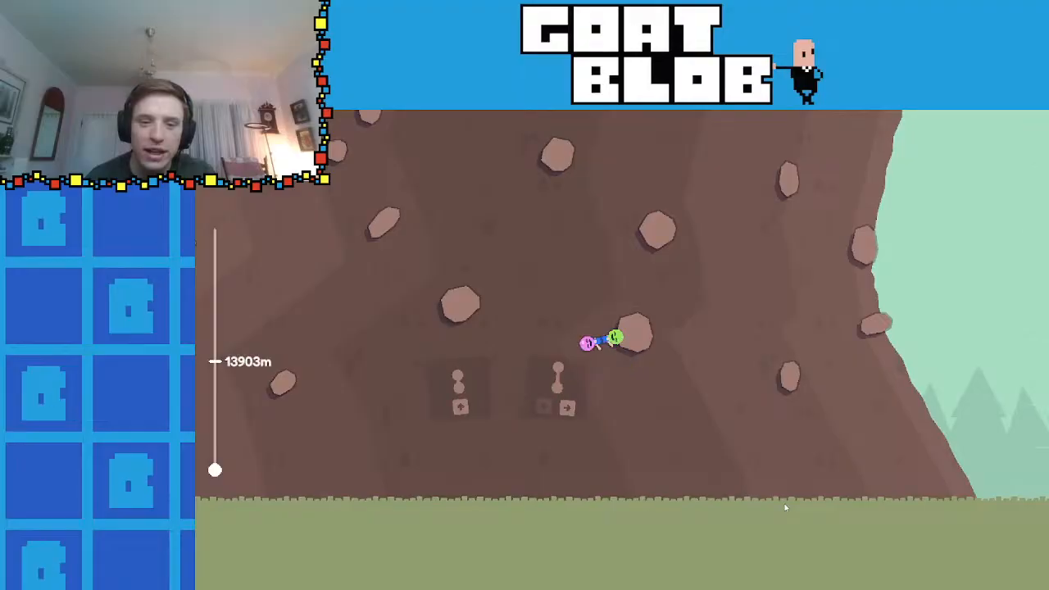
key(Up)
key(Right)
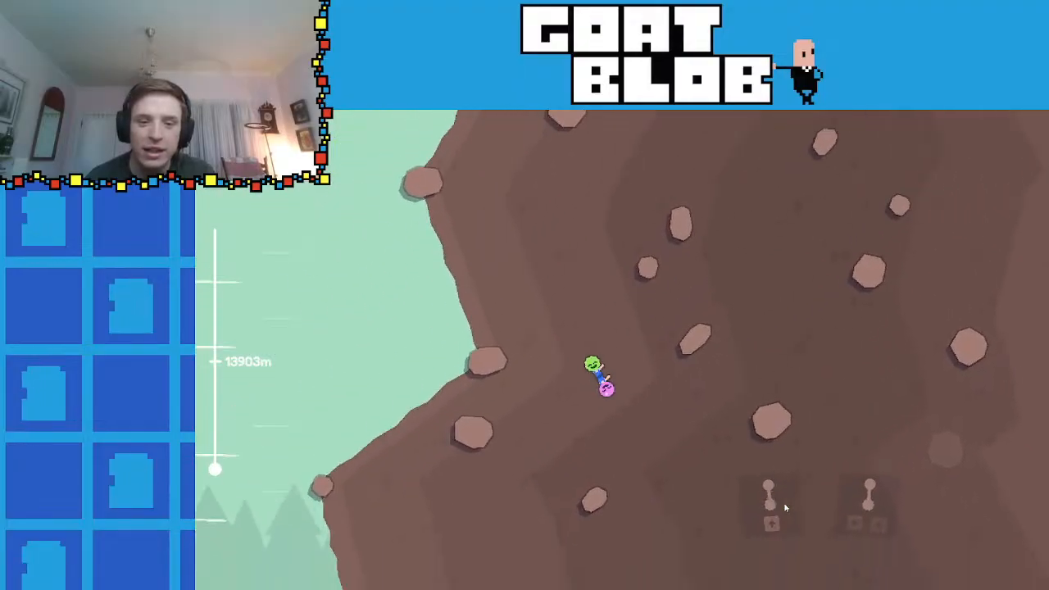
key(Up)
key(Left)
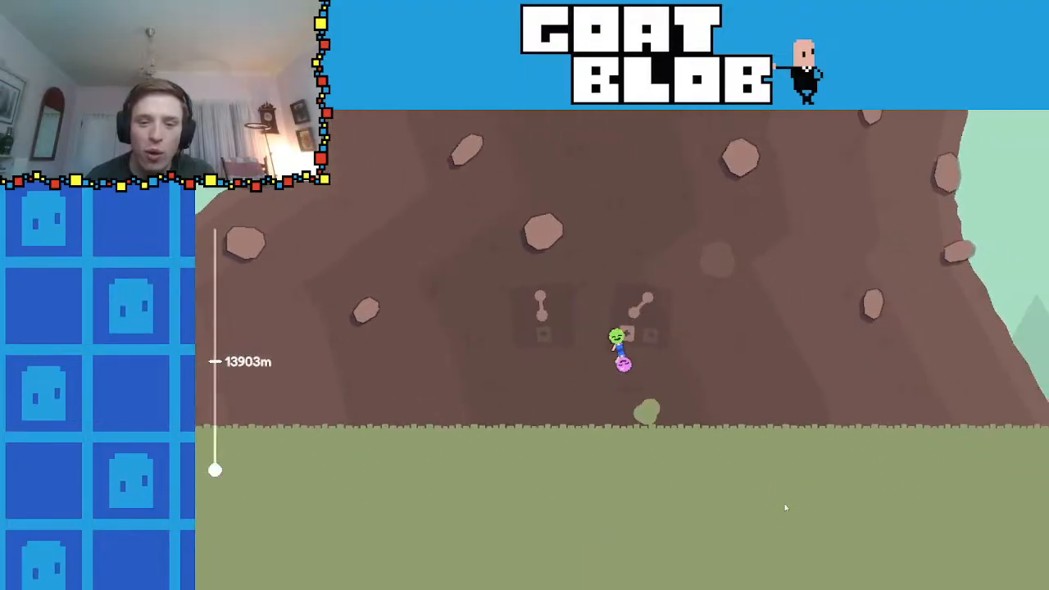
key(Up)
key(Left)
key(Up)
key(Right)
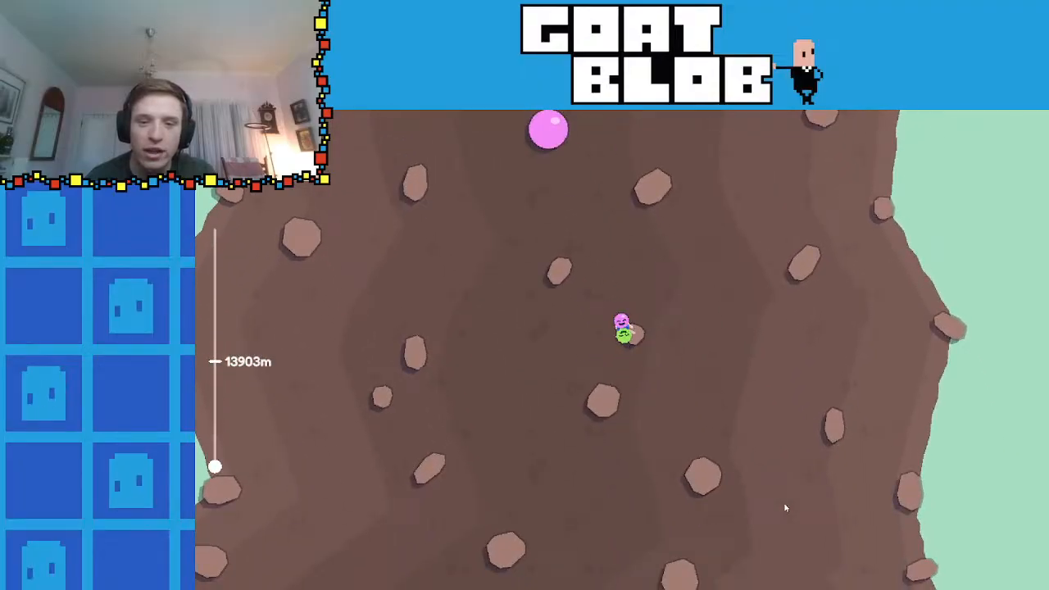
key(Up)
key(Right)
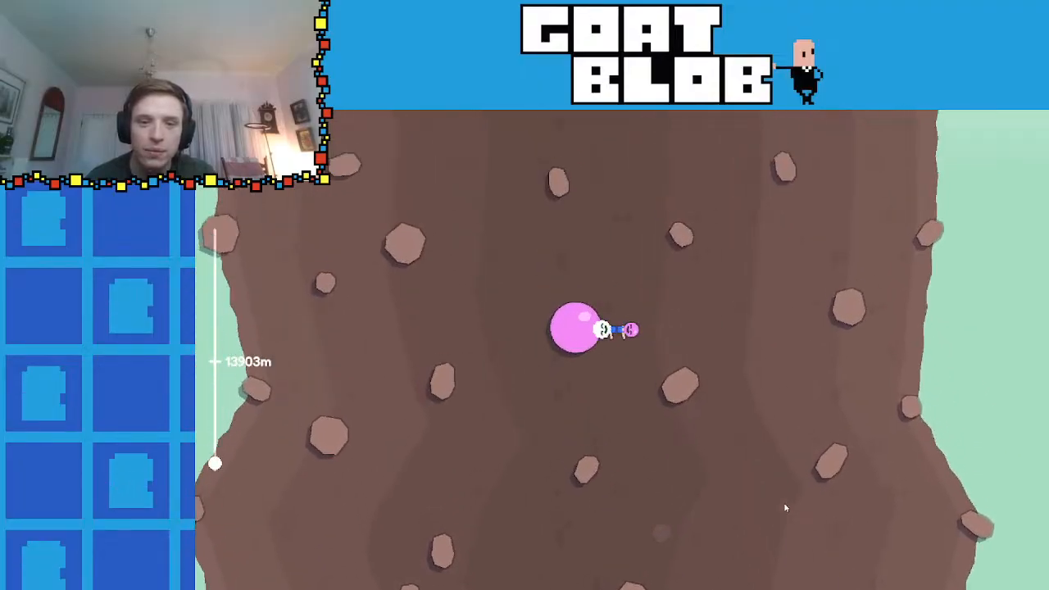
key(Left)
key(Up)
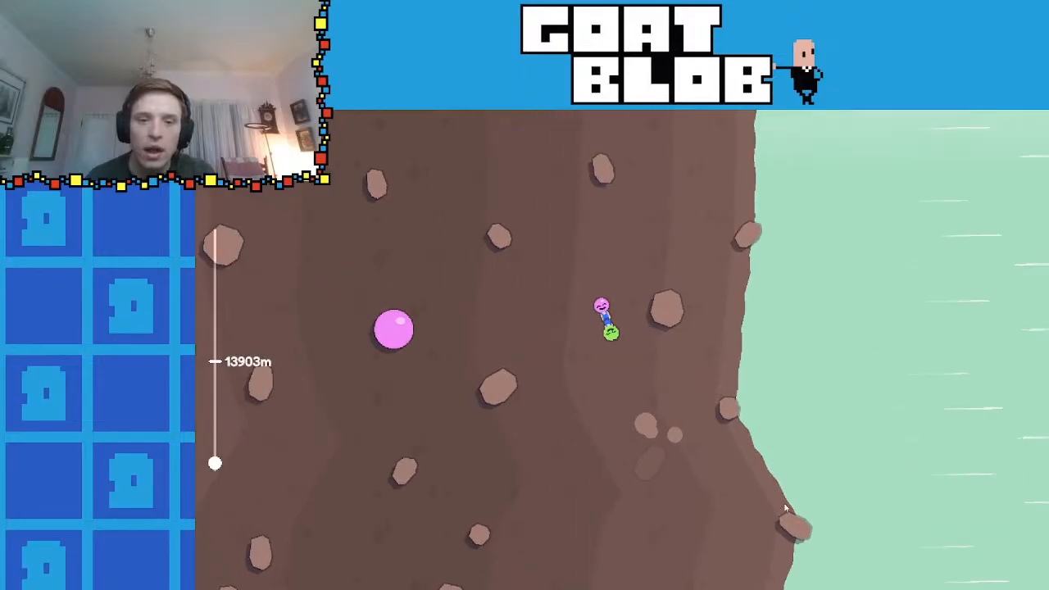
key(Right)
key(Left)
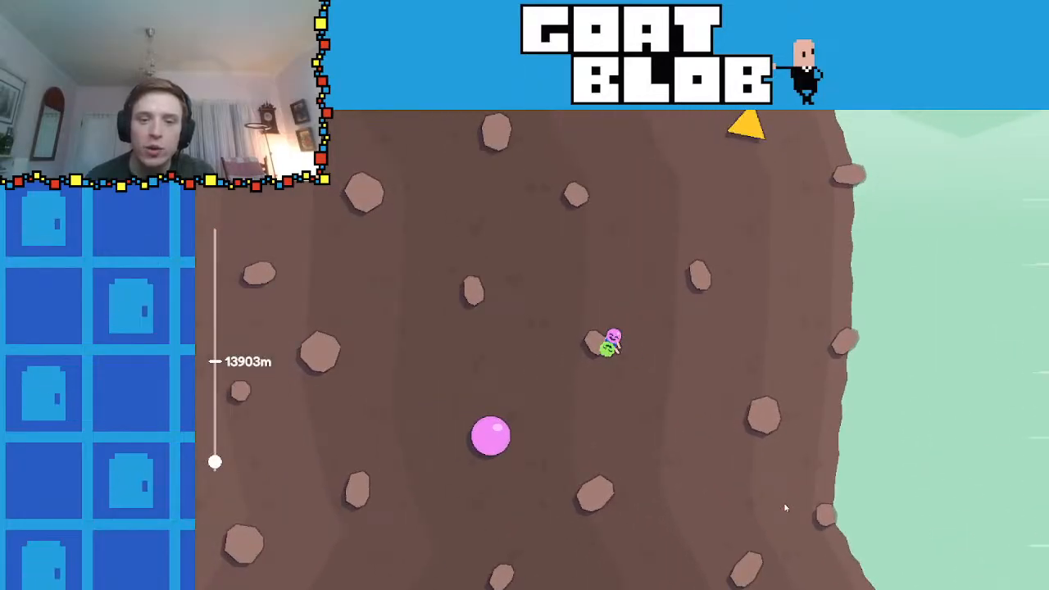
key(Up)
key(Right)
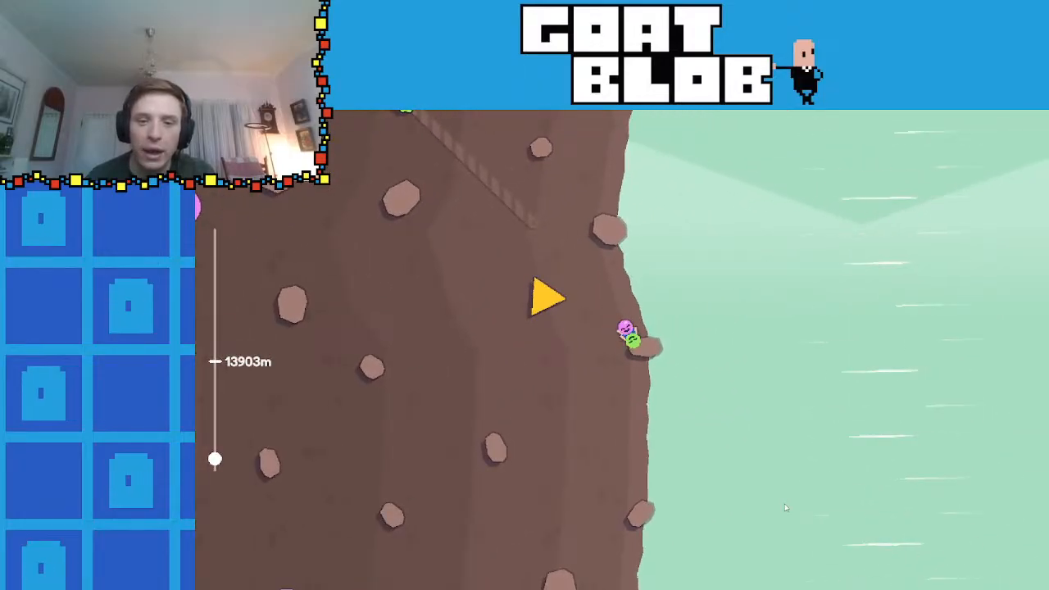
key(Up)
key(Left)
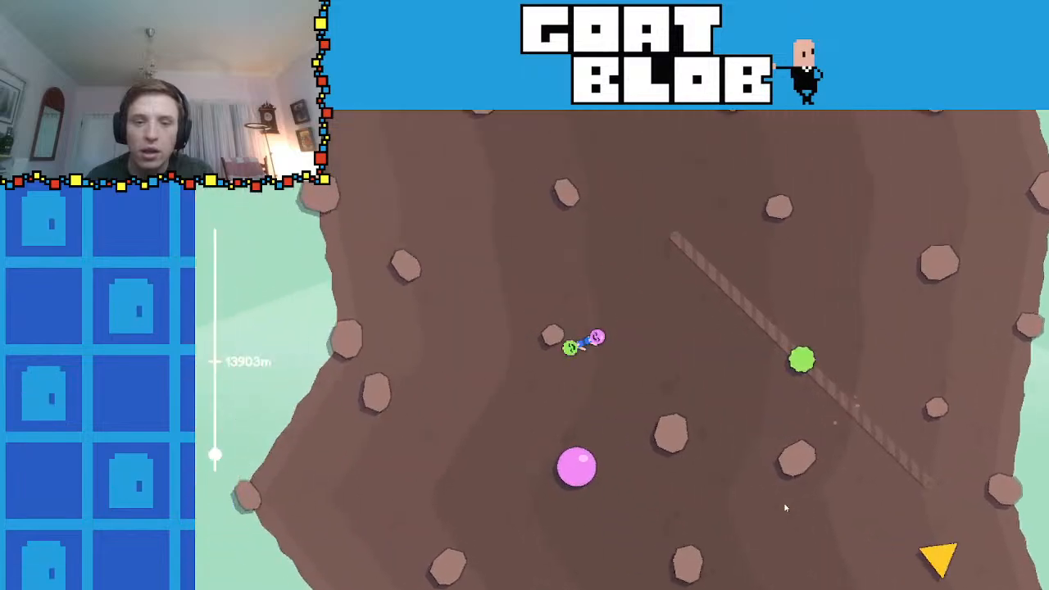
key(Right)
key(Up)
key(Left)
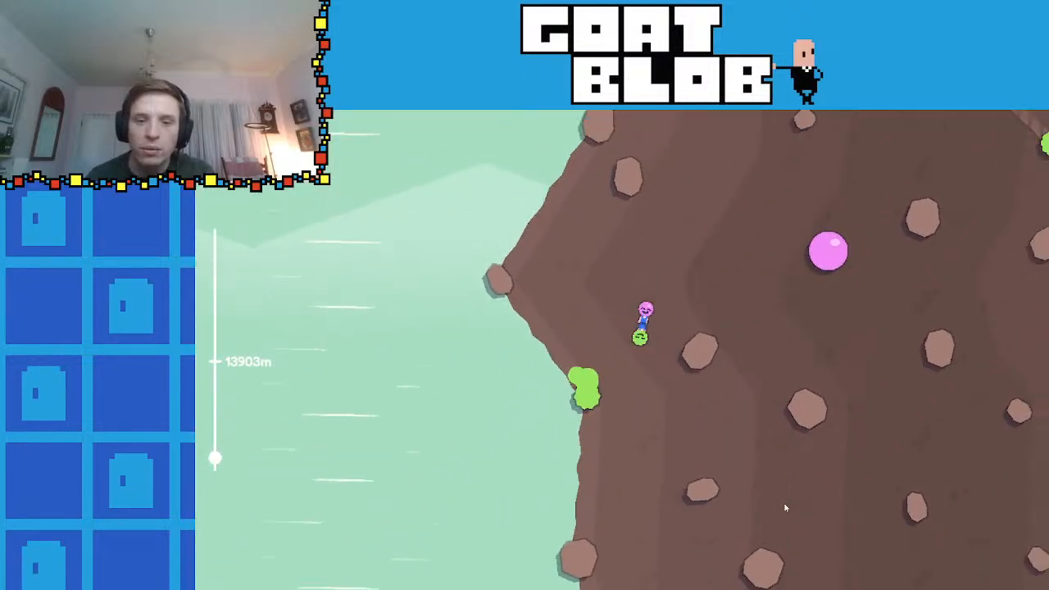
key(Left)
key(Right)
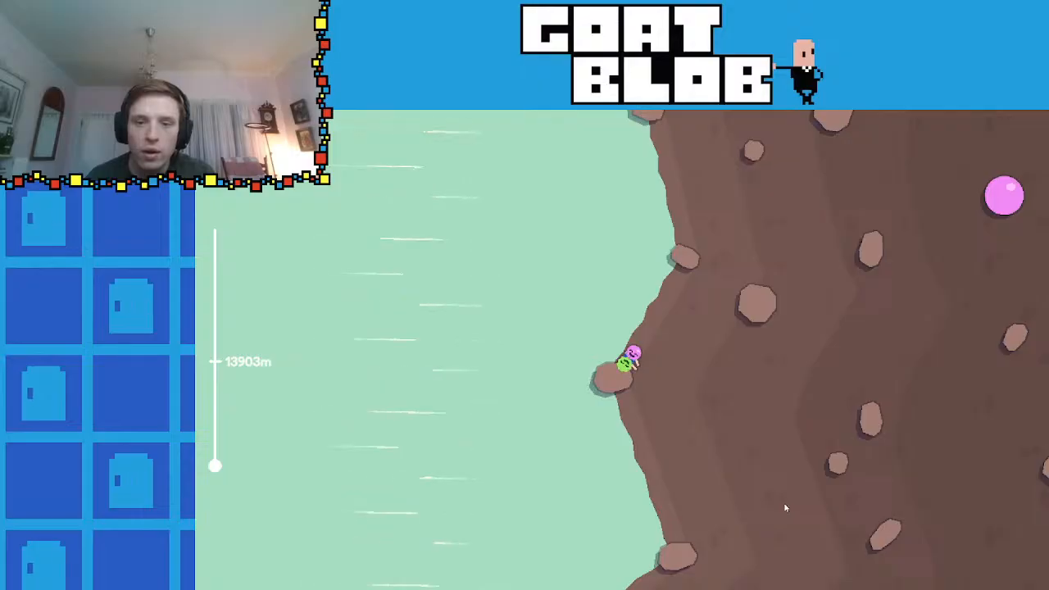
key(Up)
key(Left)
key(Right)
key(Up)
key(Left)
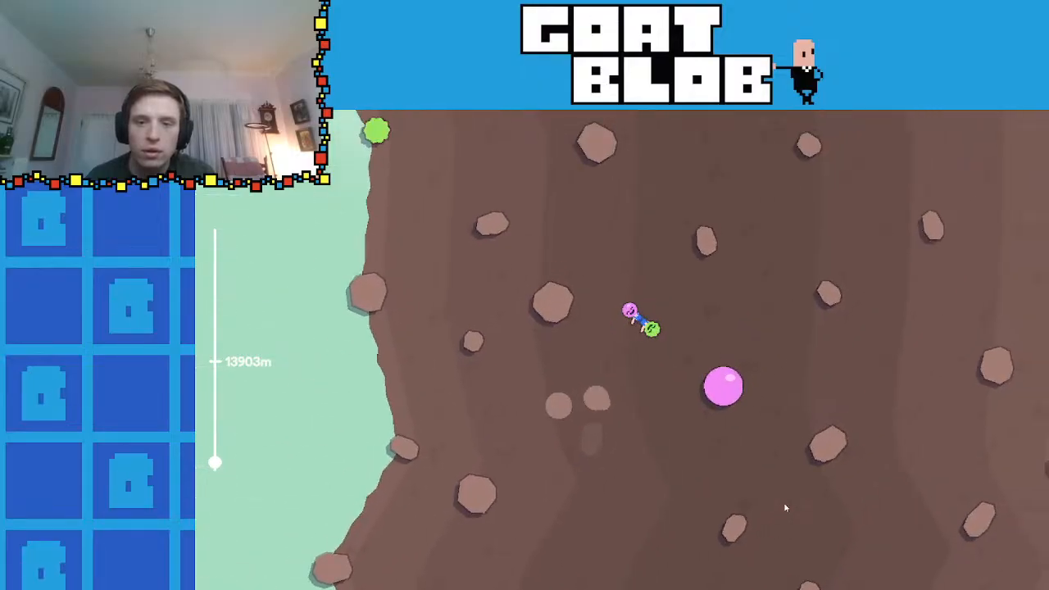
key(Right)
key(Left)
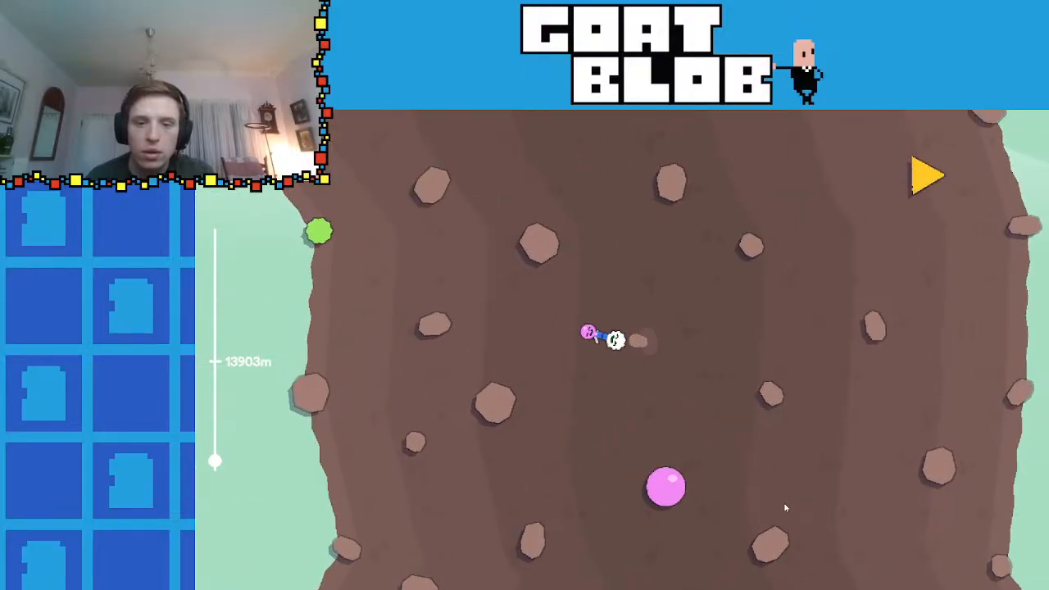
key(Right)
key(Left)
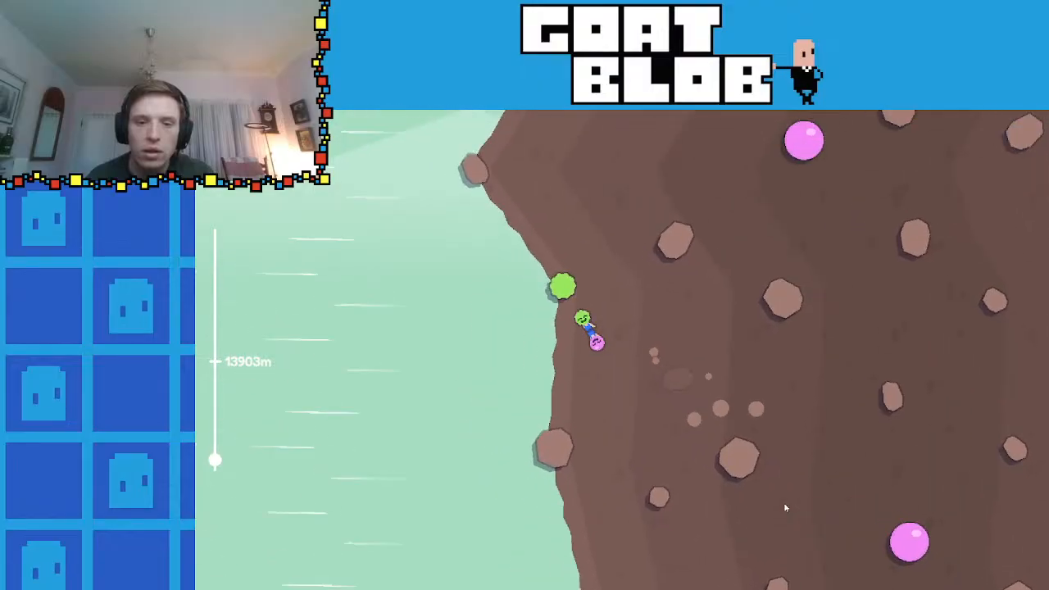
key(Right)
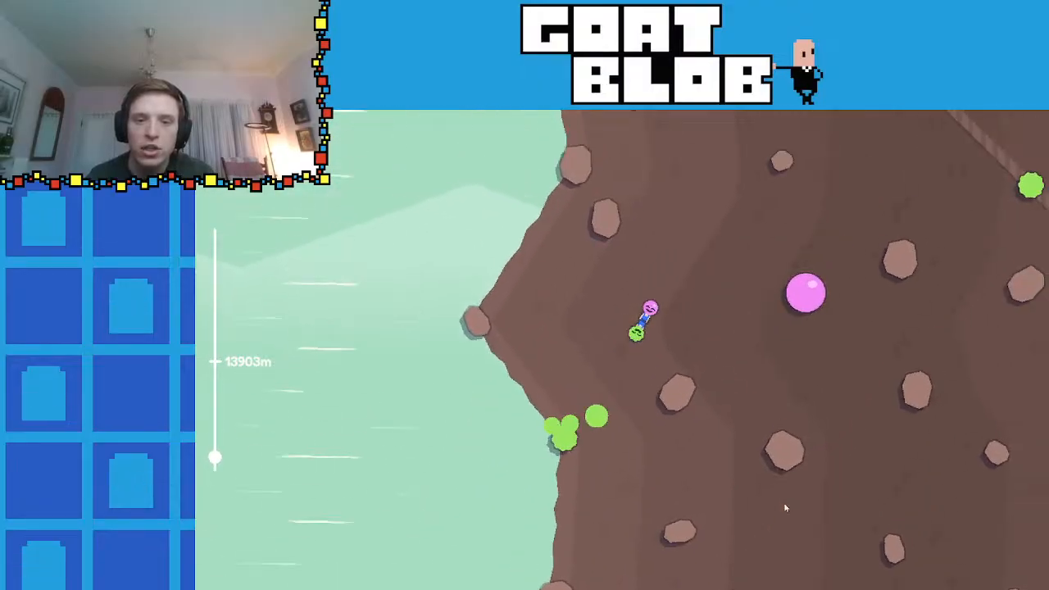
key(Left)
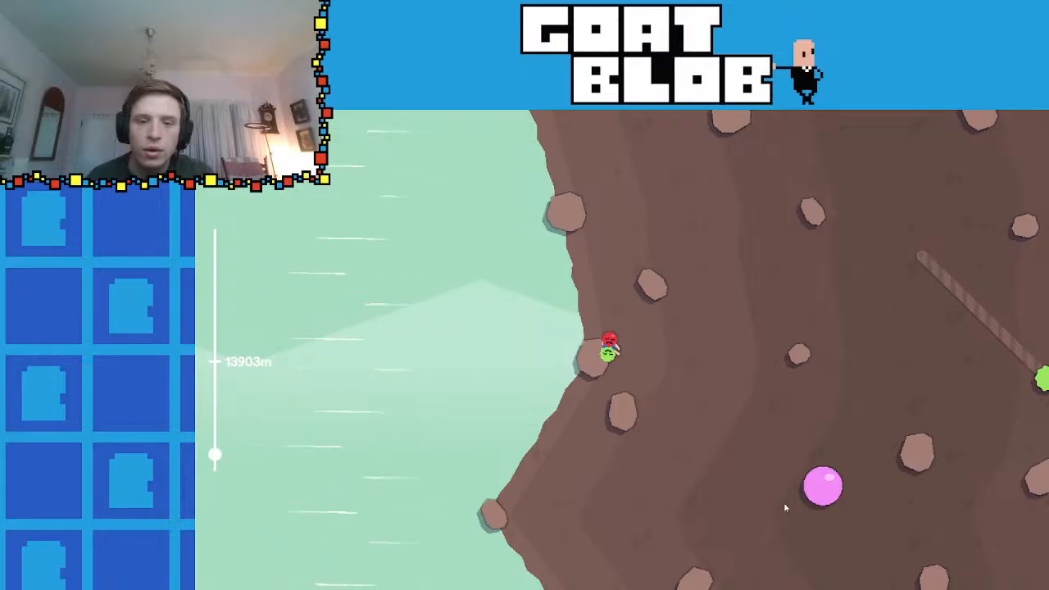
key(Right)
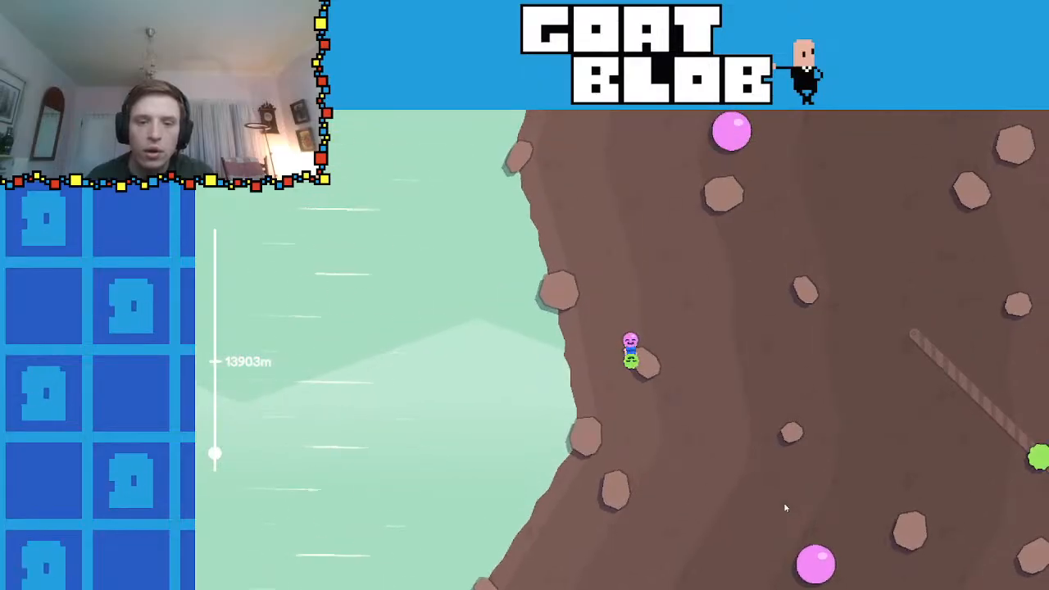
key(Left)
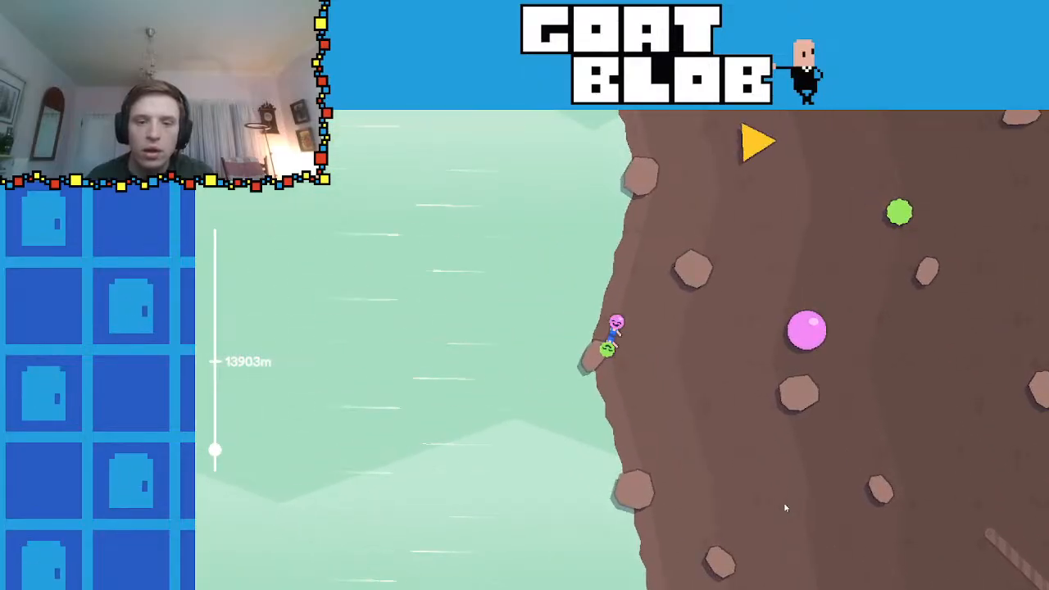
key(space)
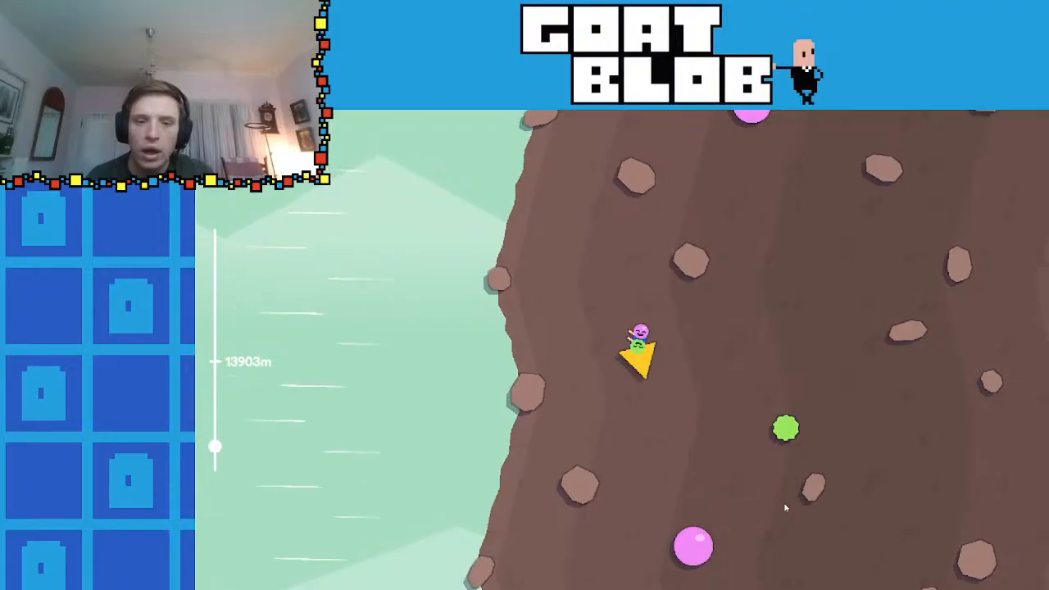
key(space)
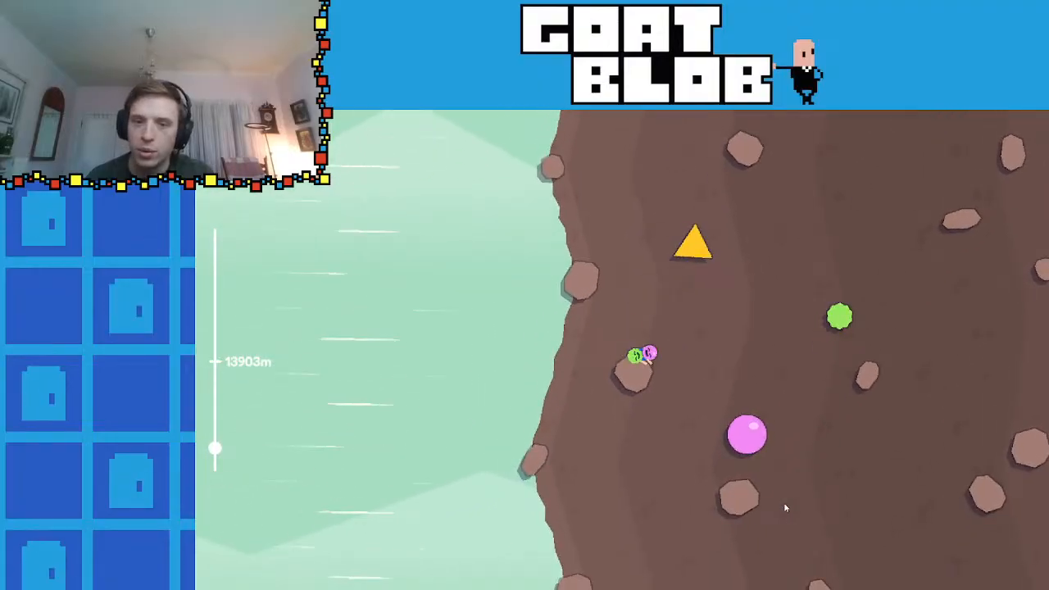
key(space)
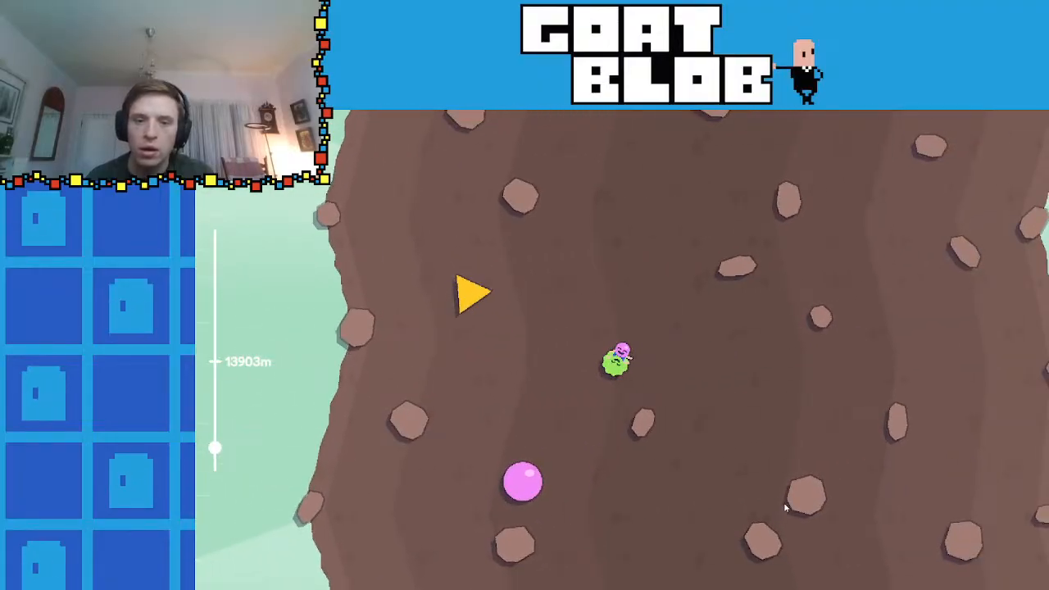
key(space)
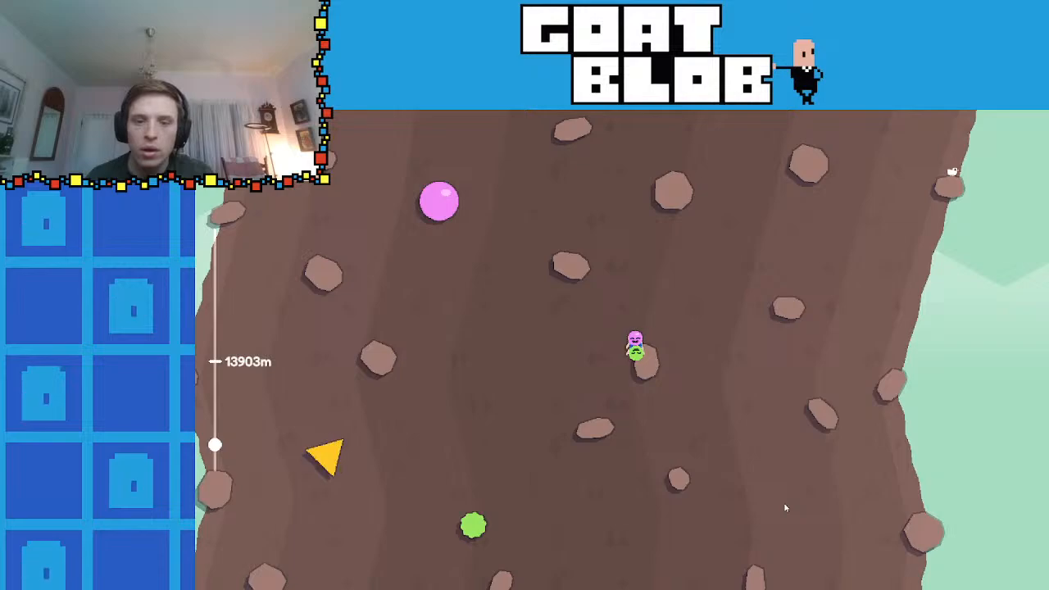
key(space)
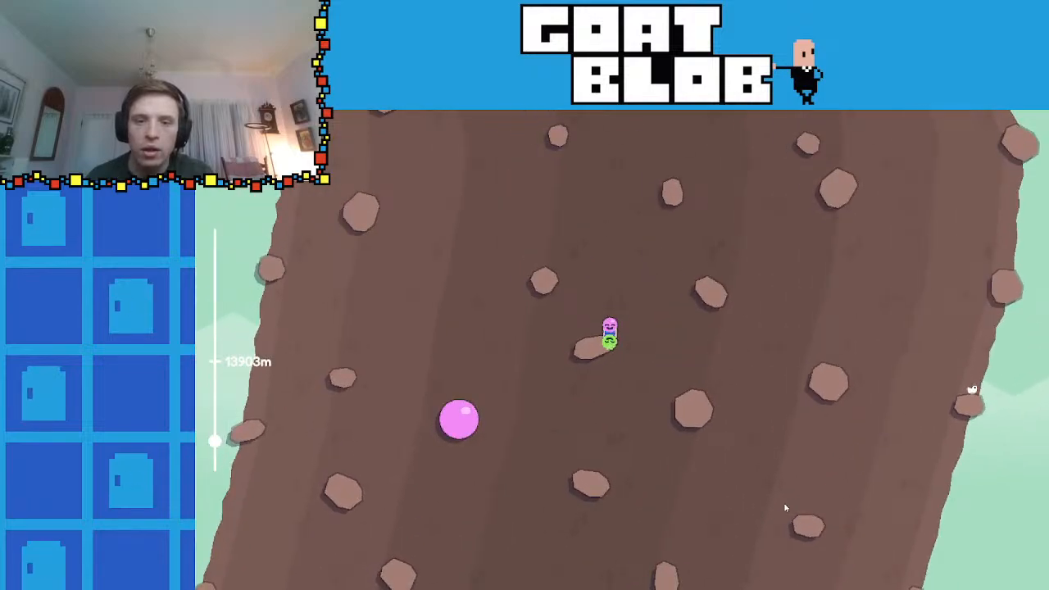
key(space)
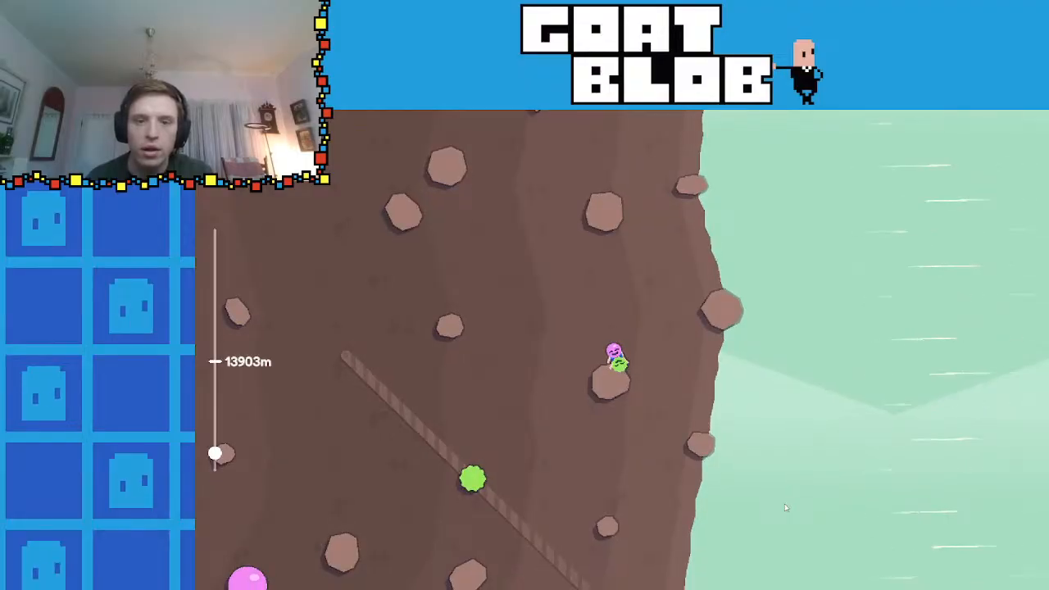
key(space)
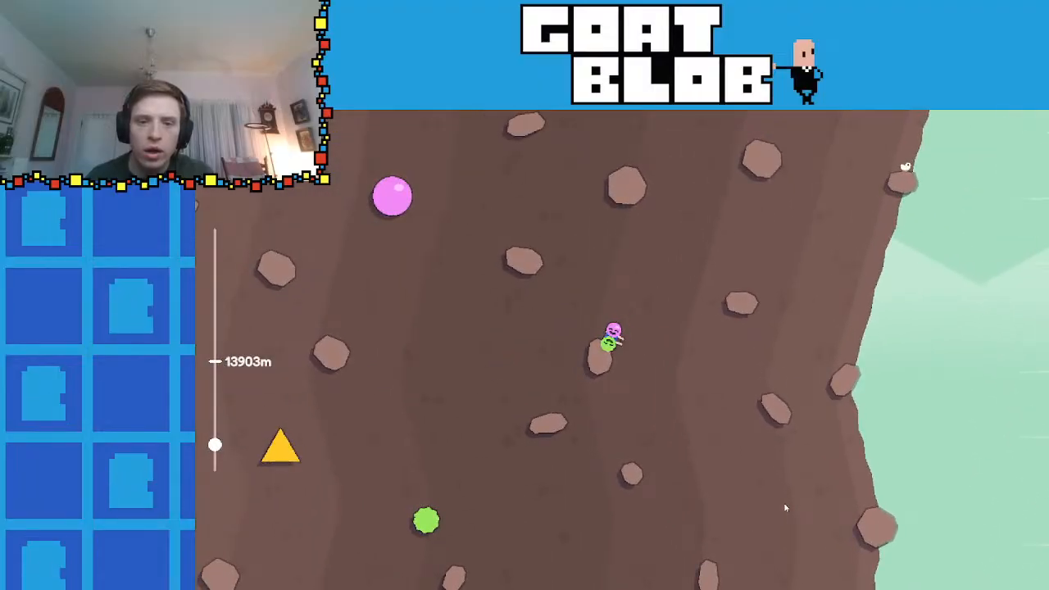
key(space)
key(space)
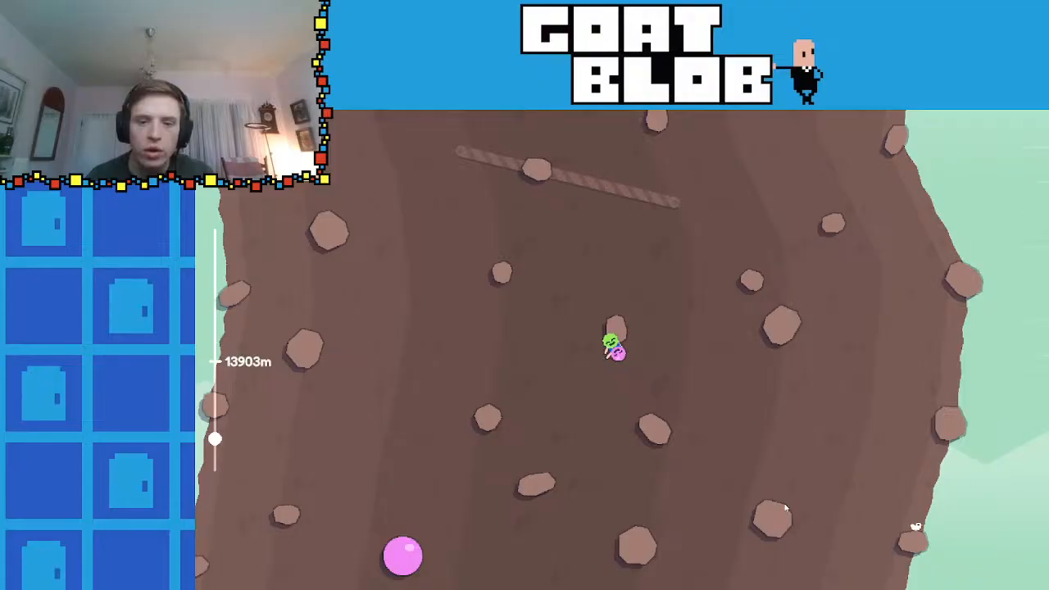
key(space)
key(space)
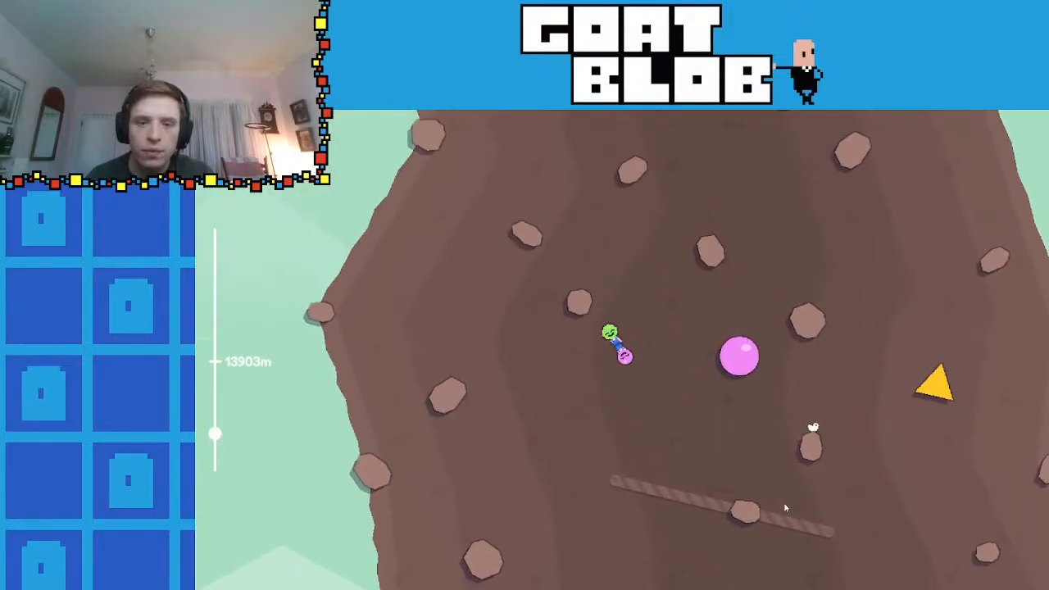
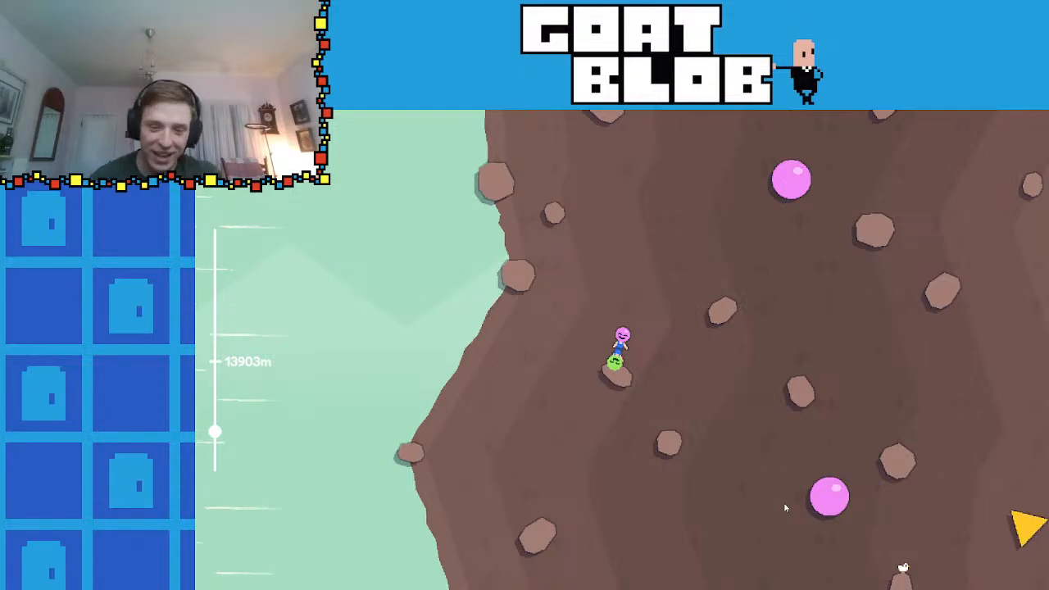
key(space)
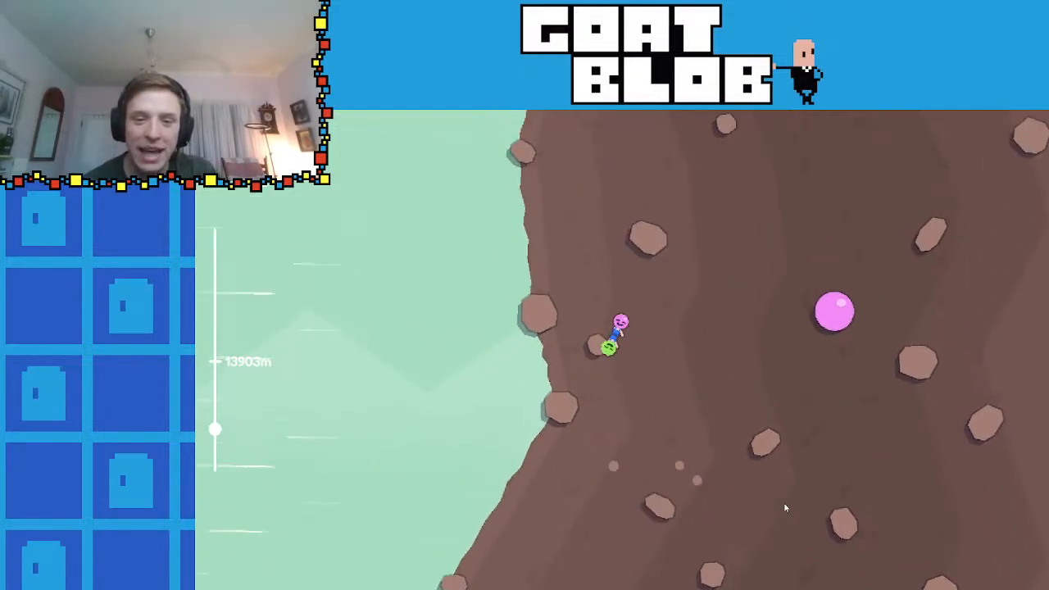
key(space)
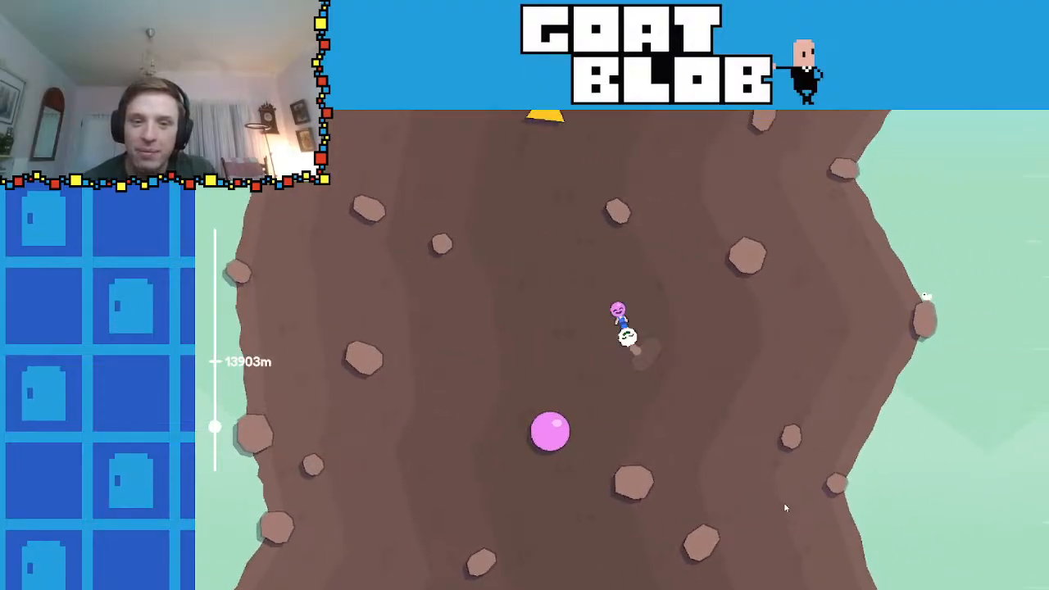
key(space)
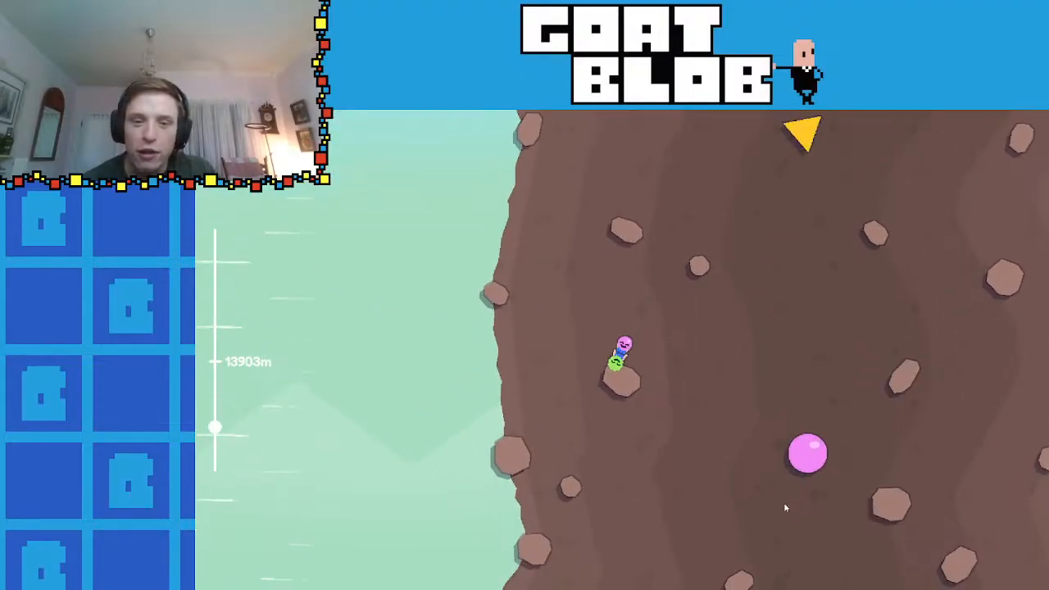
key(space)
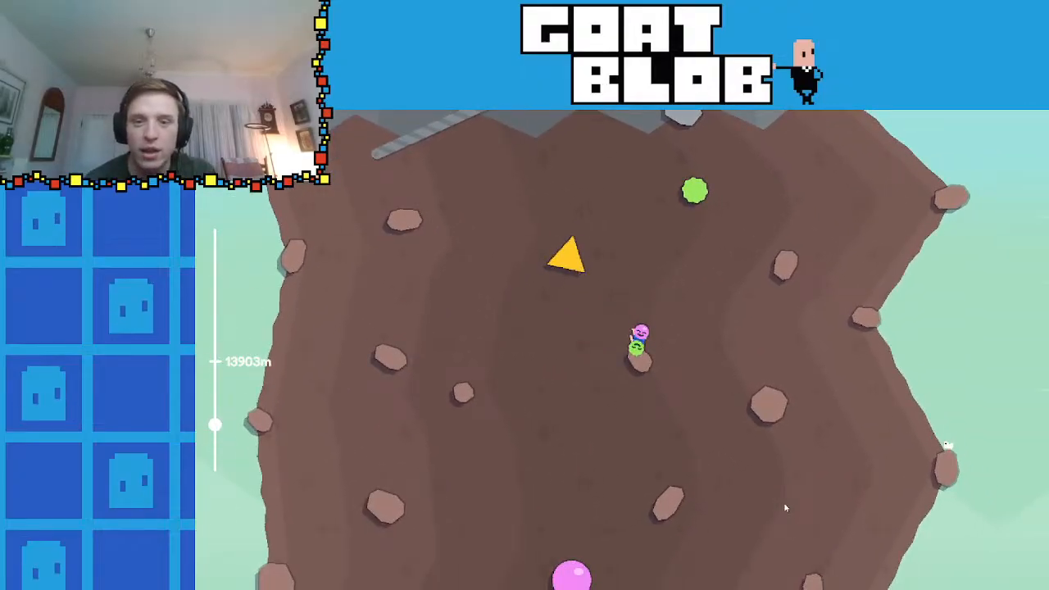
key(space)
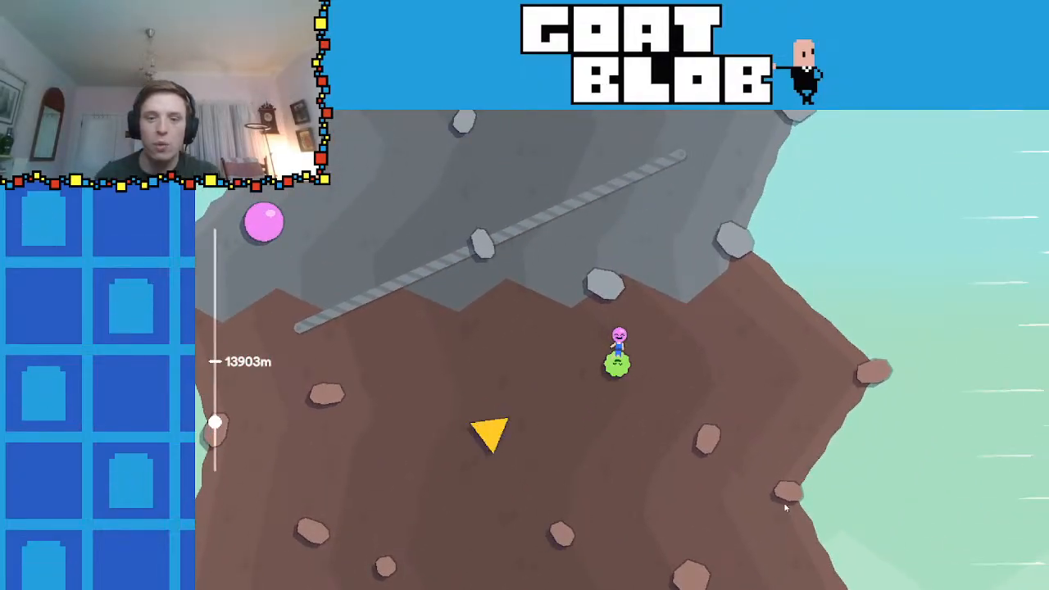
key(space)
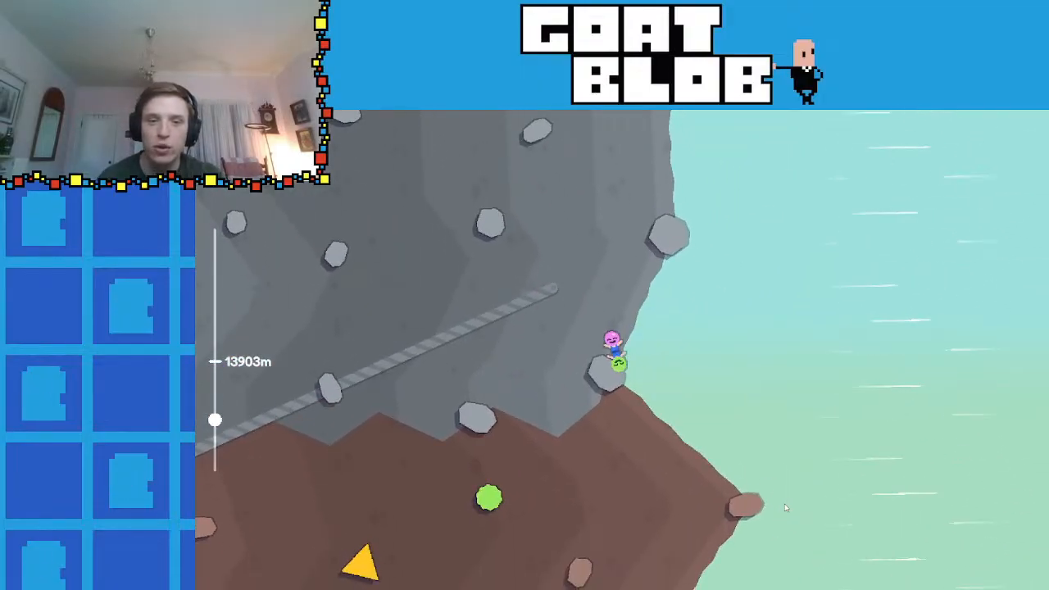
key(space)
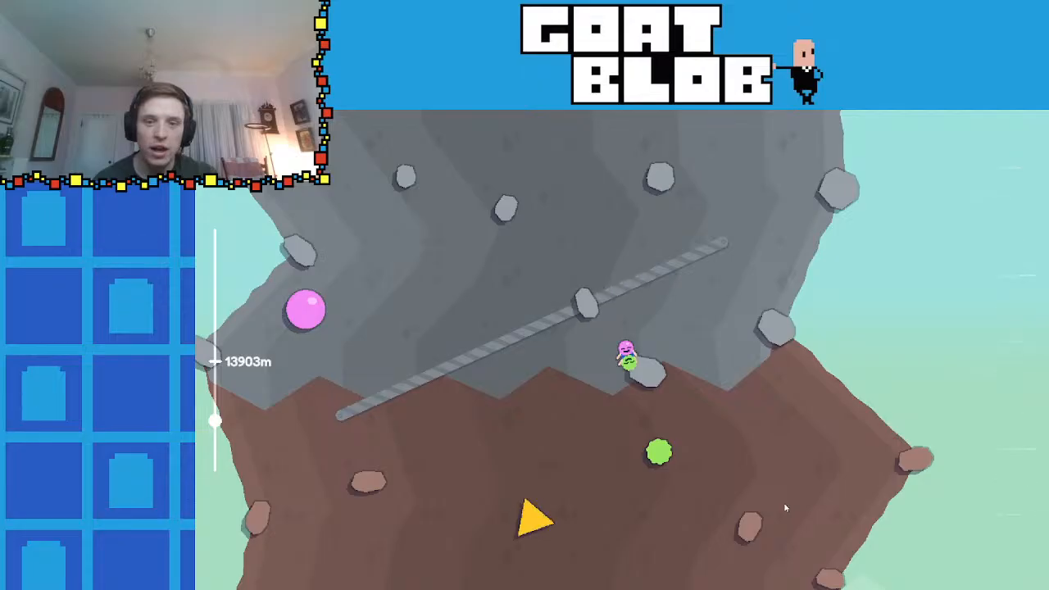
key(space)
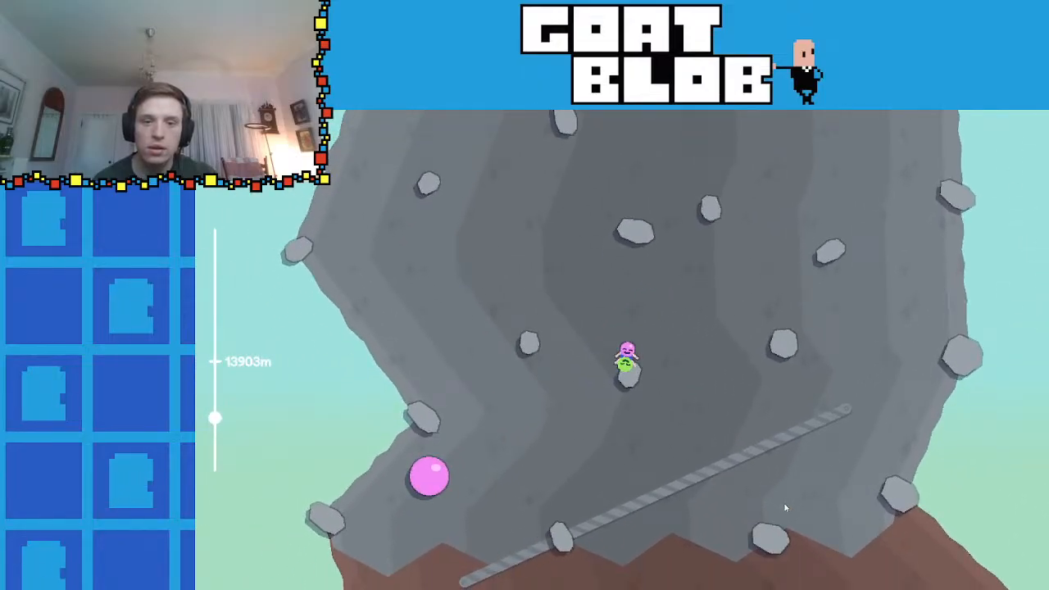
key(space)
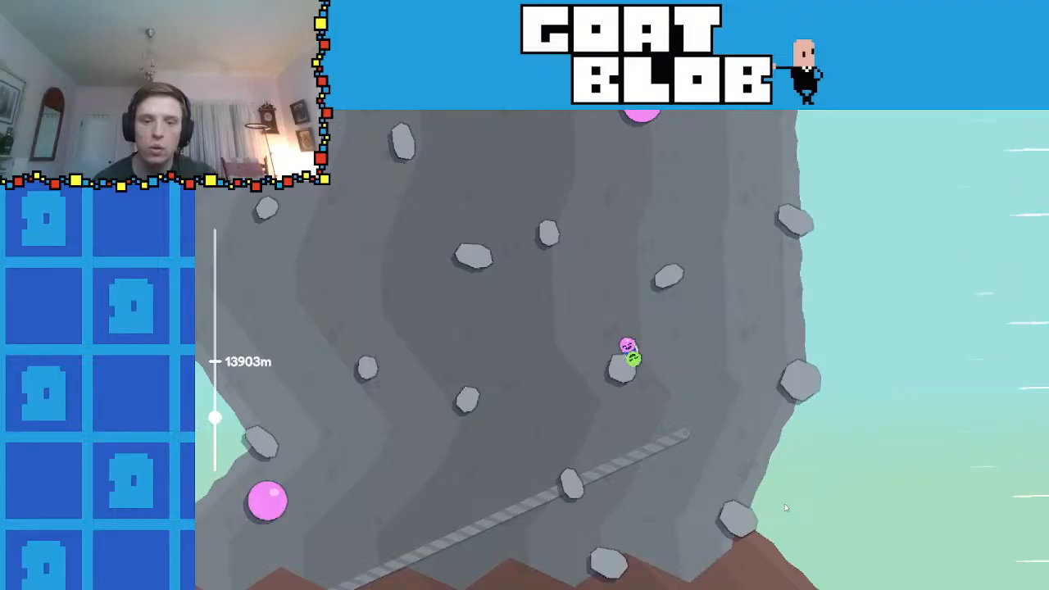
key(space)
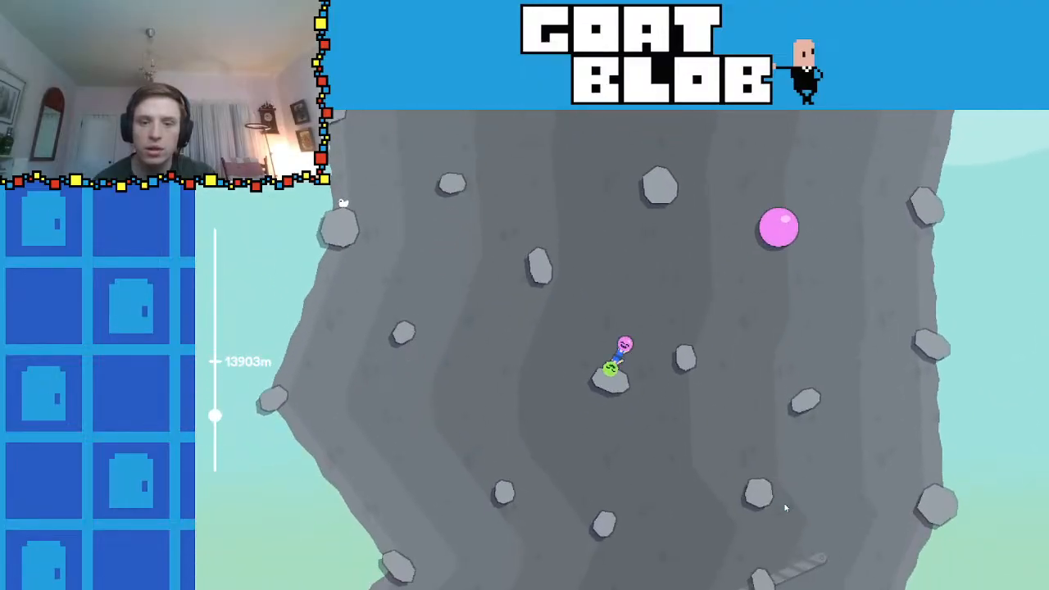
key(space)
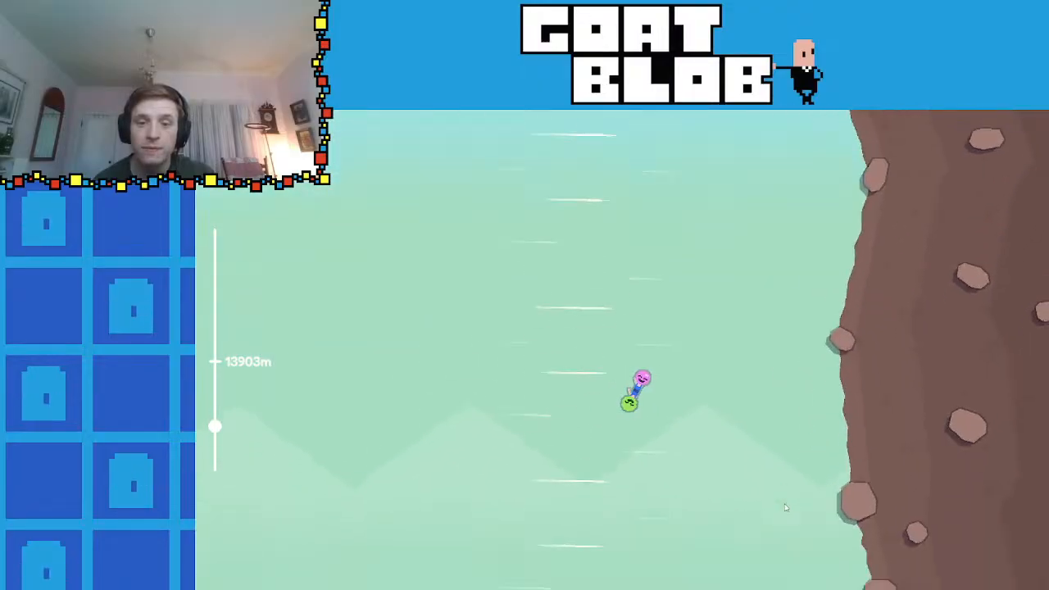
key(space)
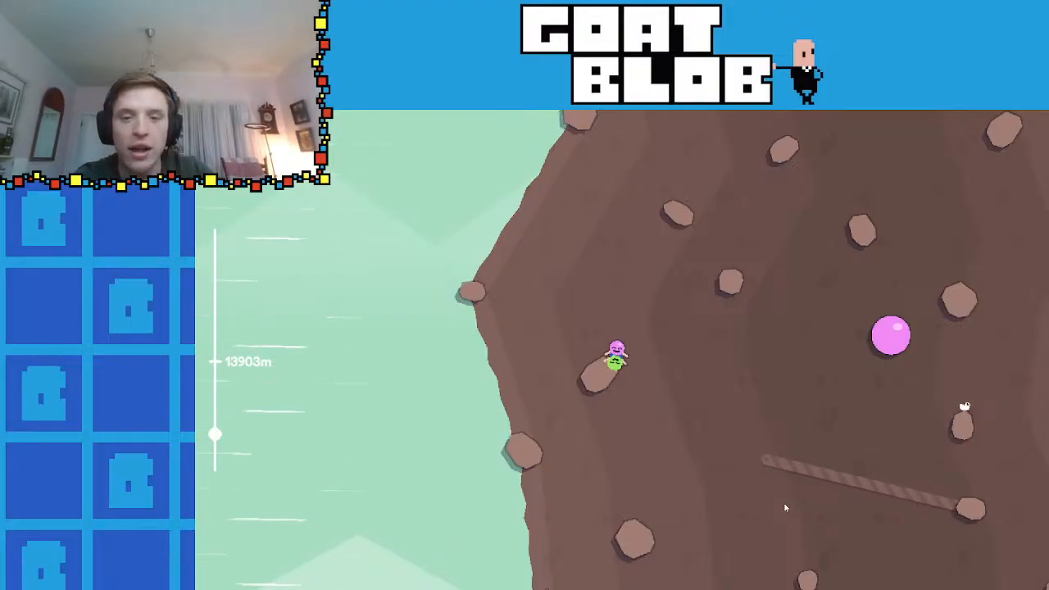
key(space)
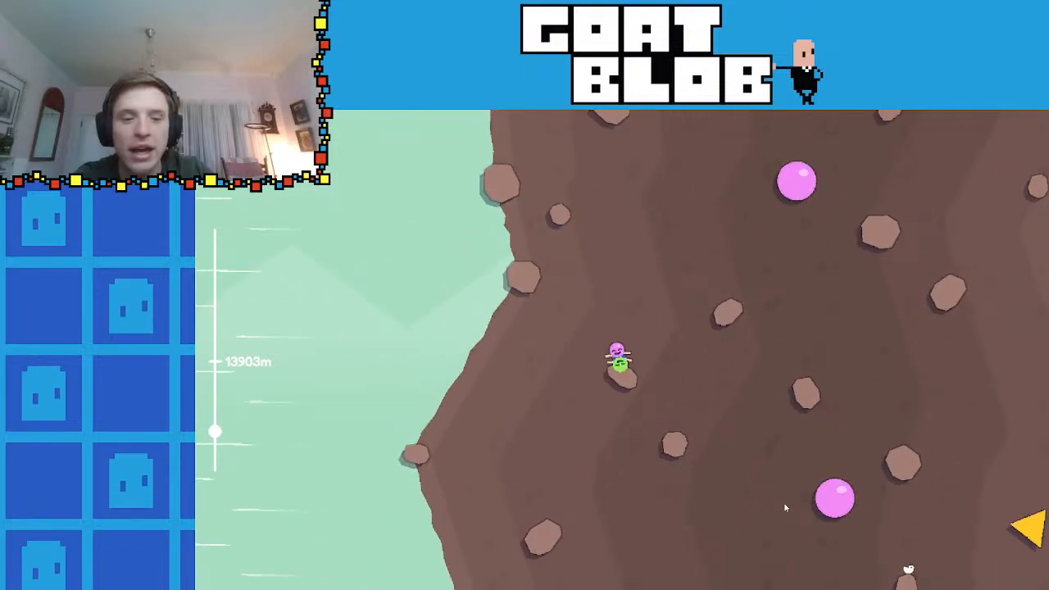
key(space)
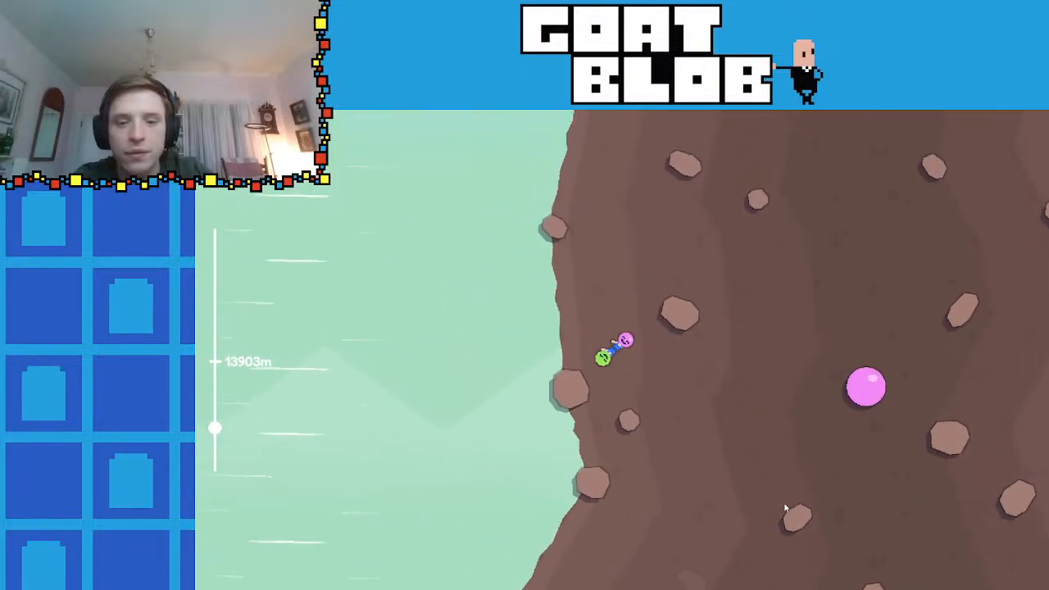
key(space)
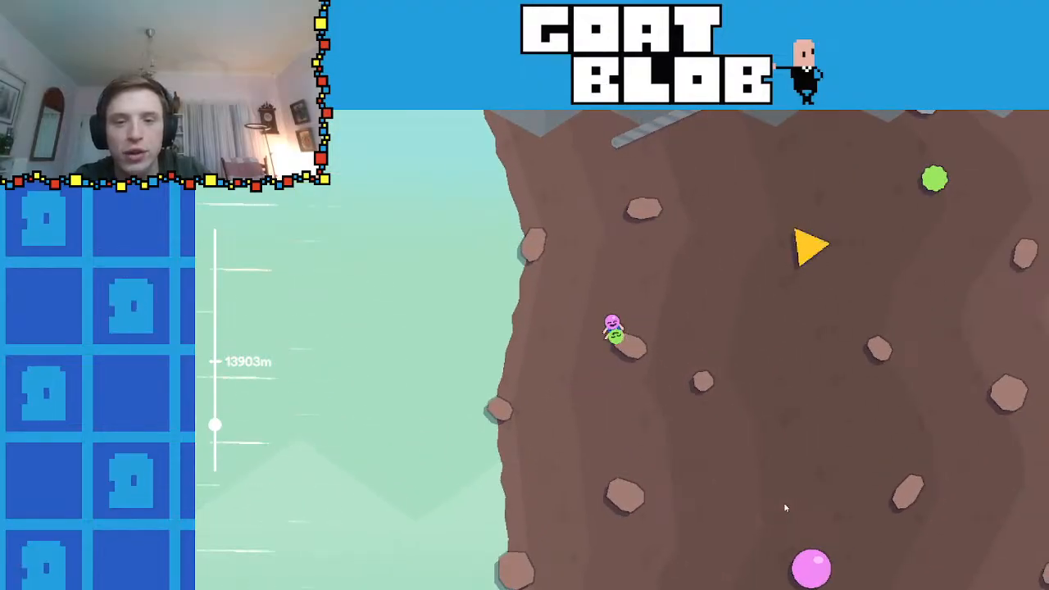
key(space)
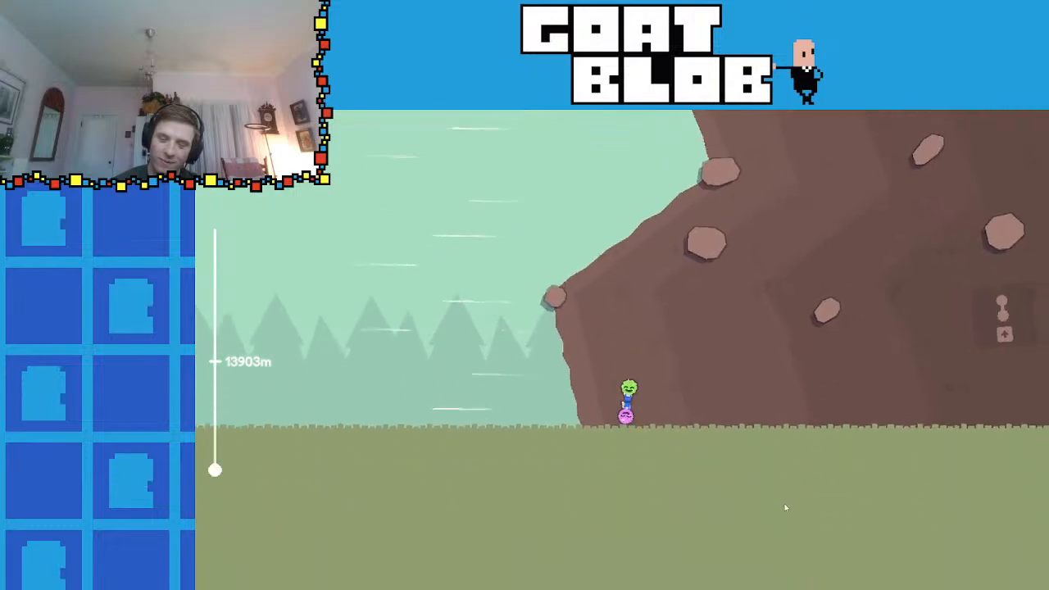
key(Up)
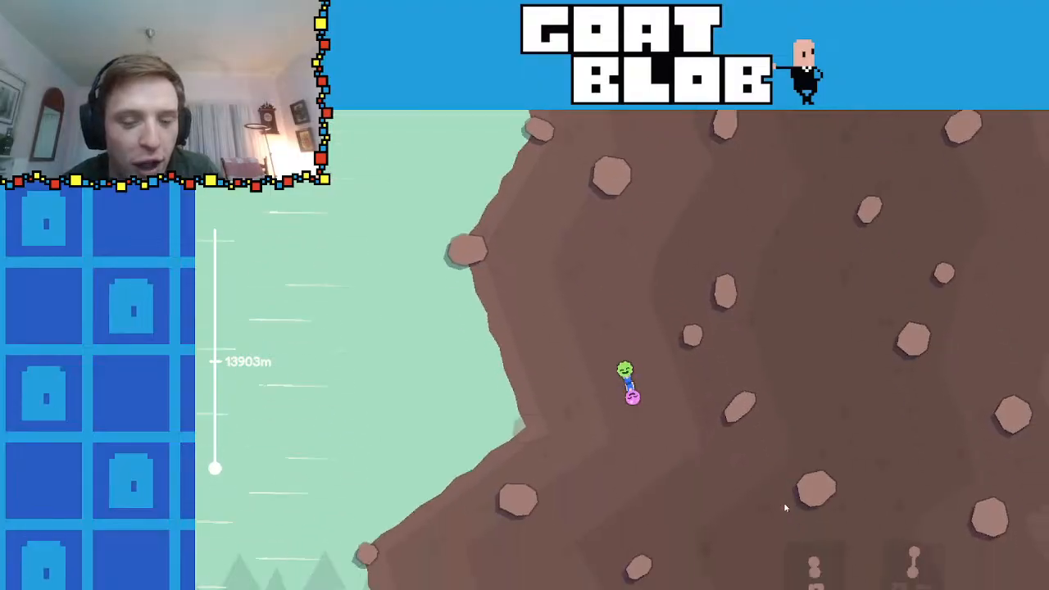
key(Up)
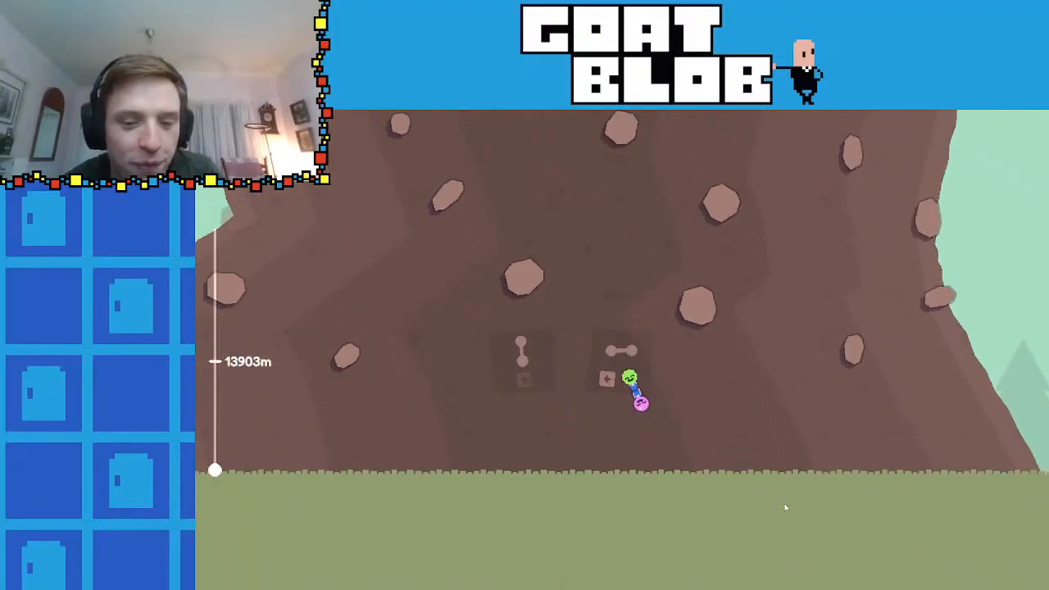
key(Up)
key(Up)
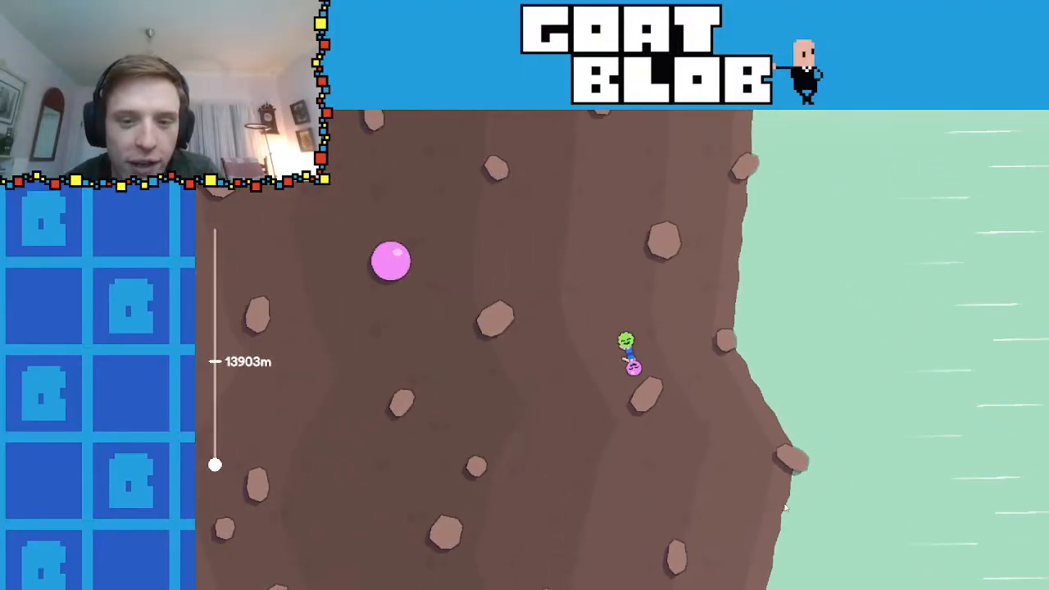
key(Up)
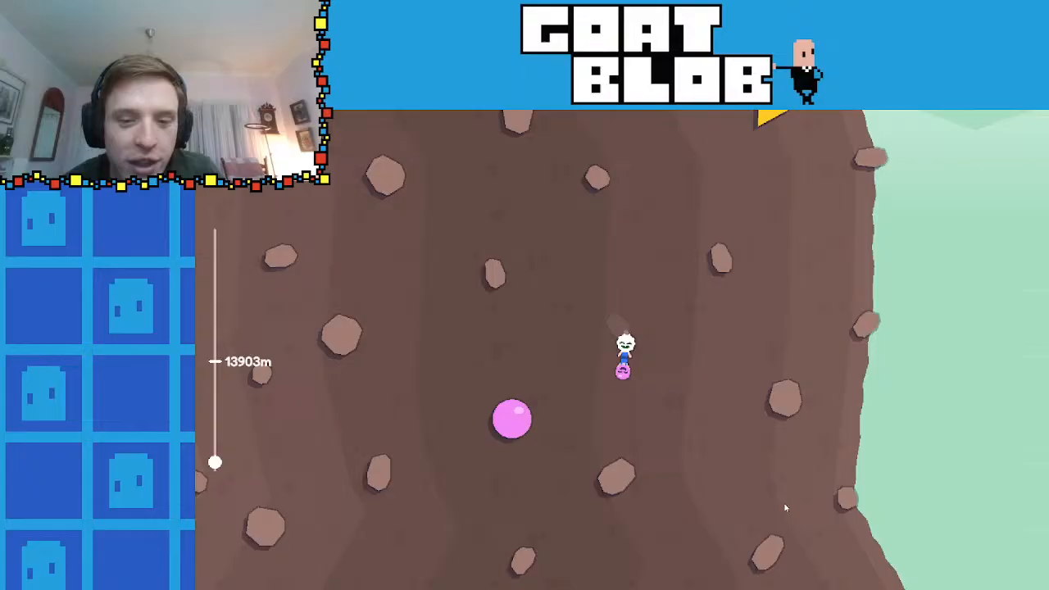
key(space)
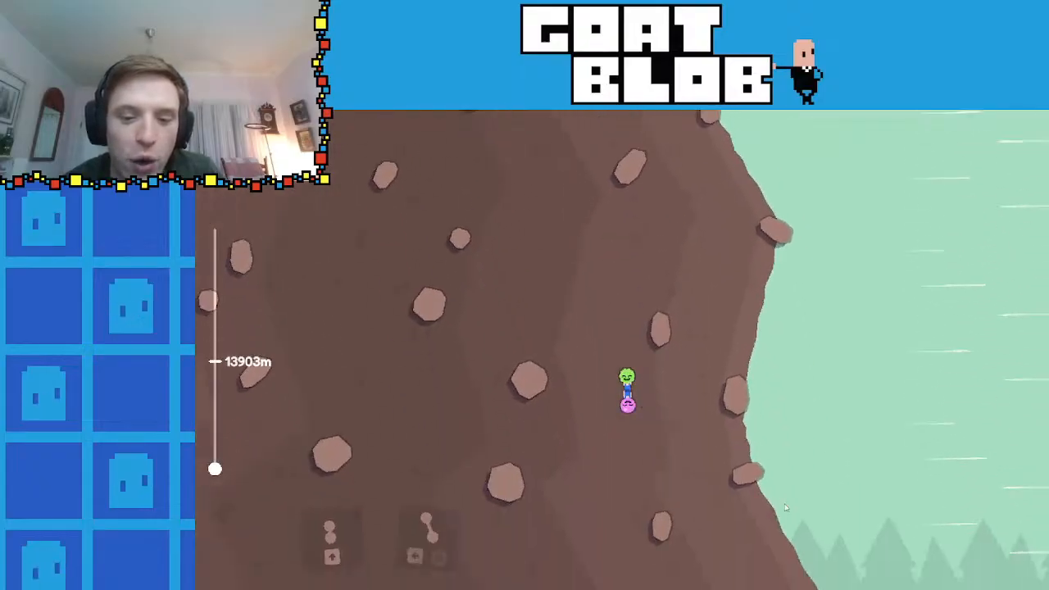
key(Up)
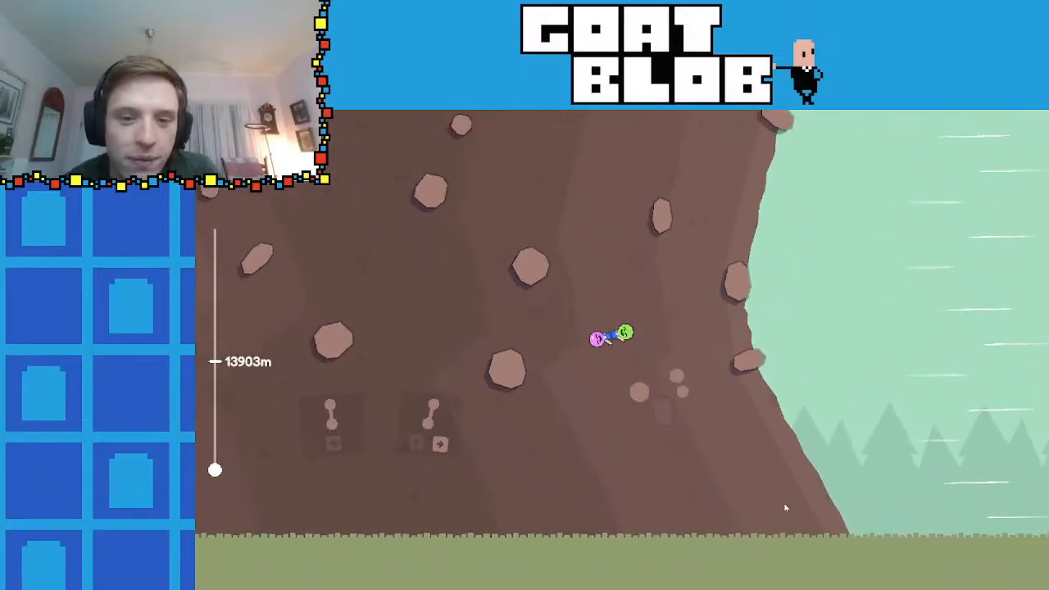
key(Up)
key(Up)
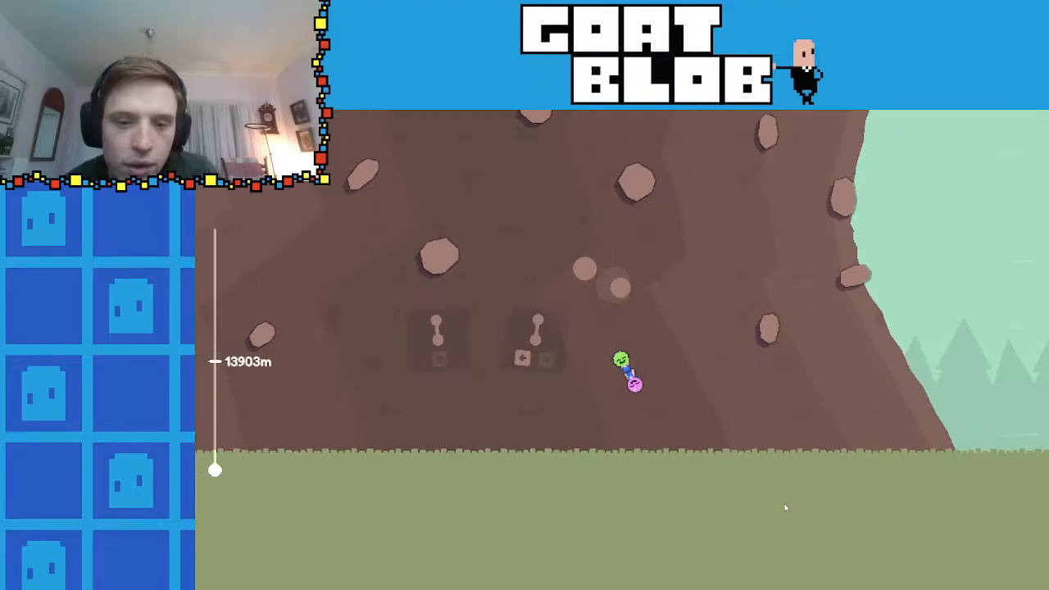
key(Up)
key(Up)
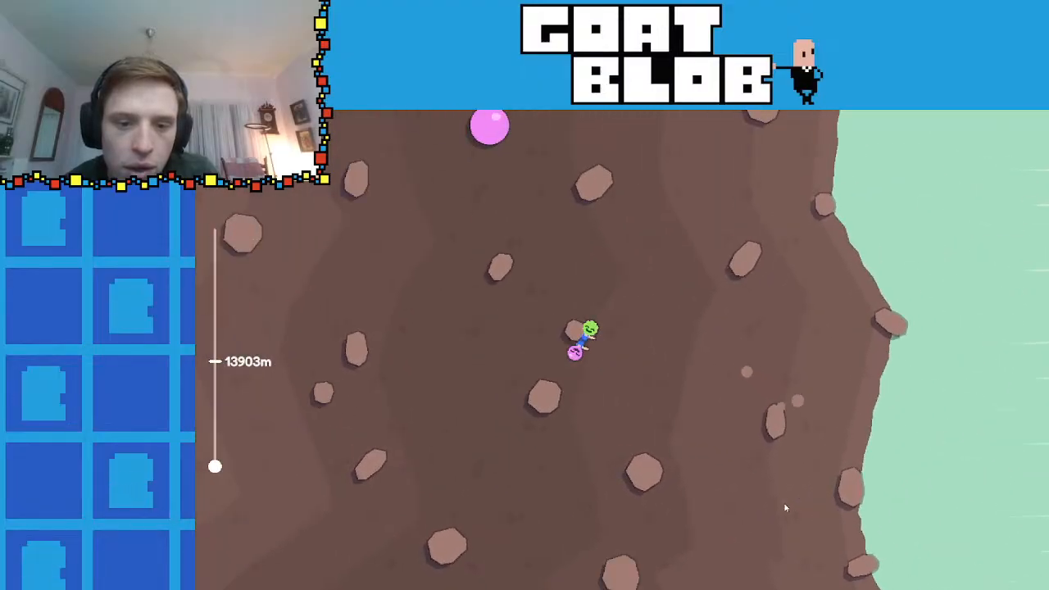
key(Up)
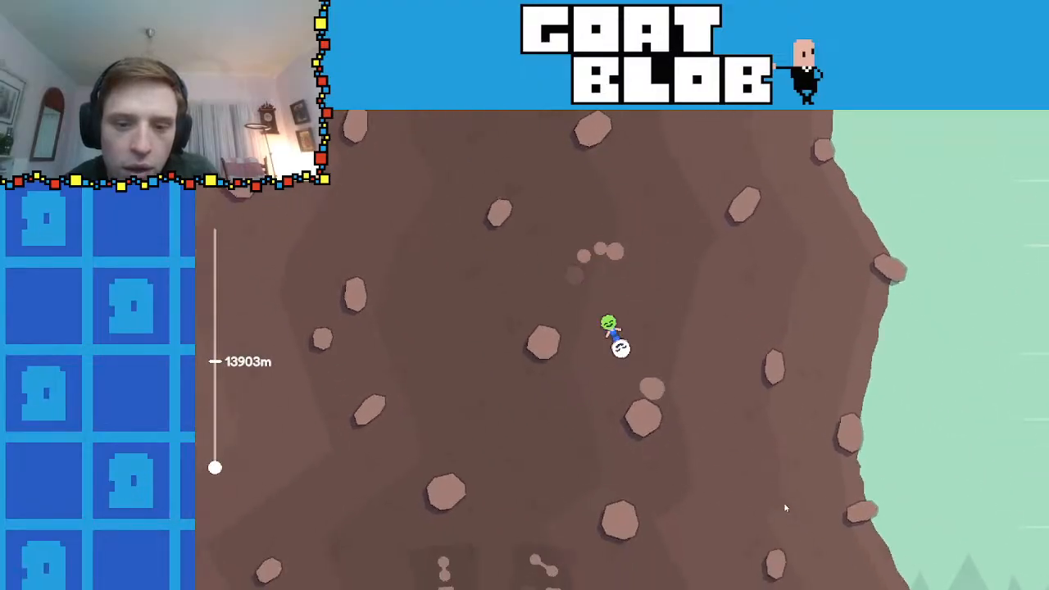
key(Up)
key(Up)
key(Up)
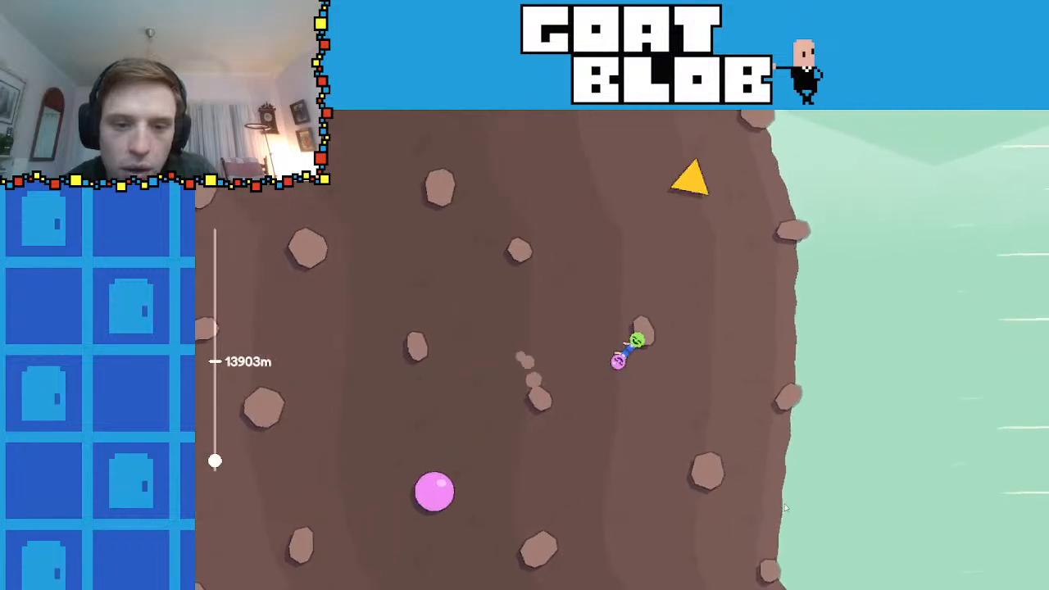
key(Up)
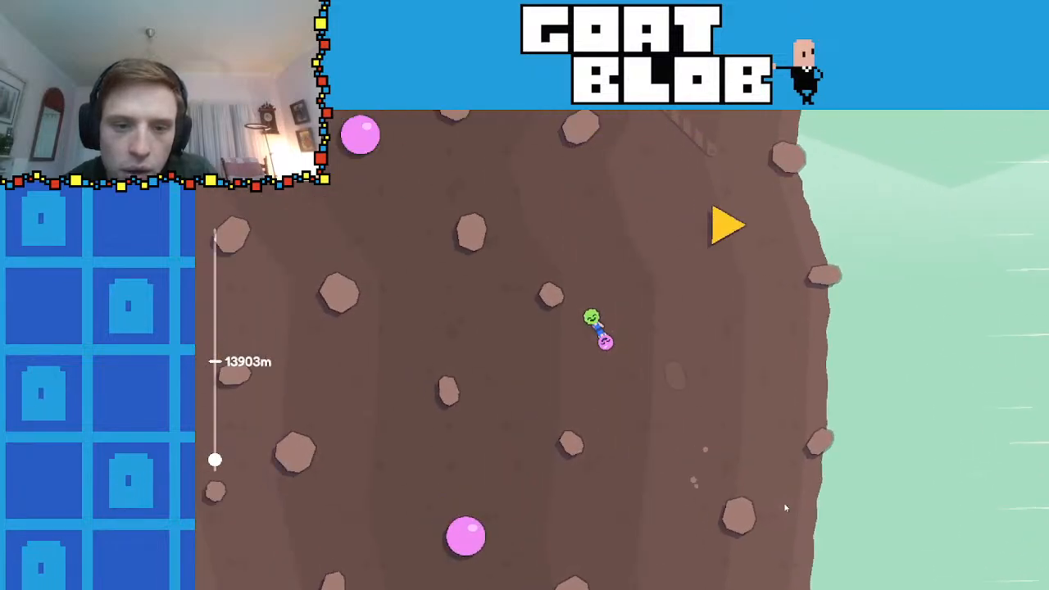
key(space)
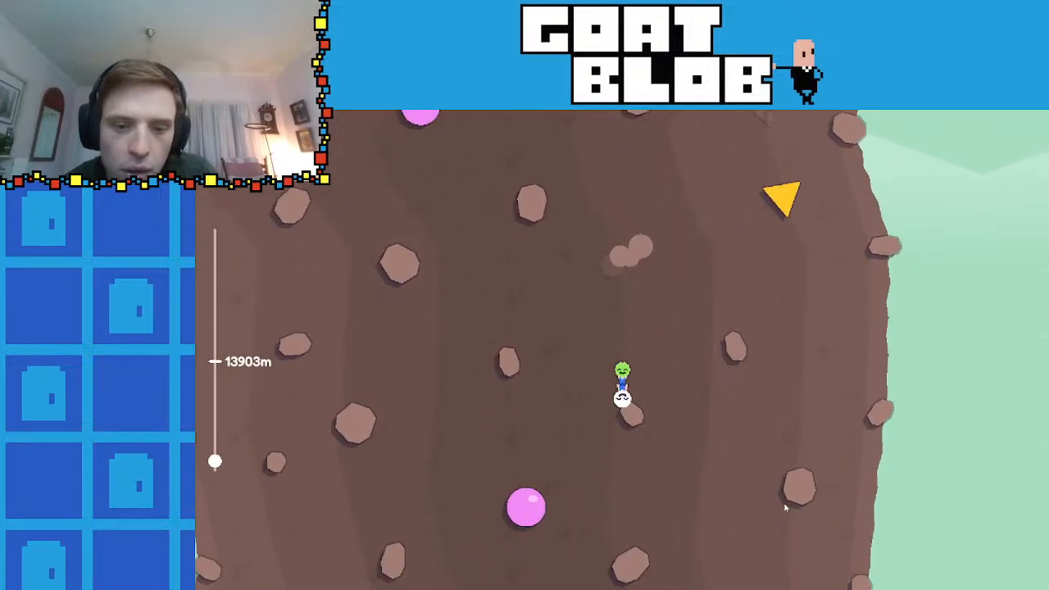
key(space)
key(space)
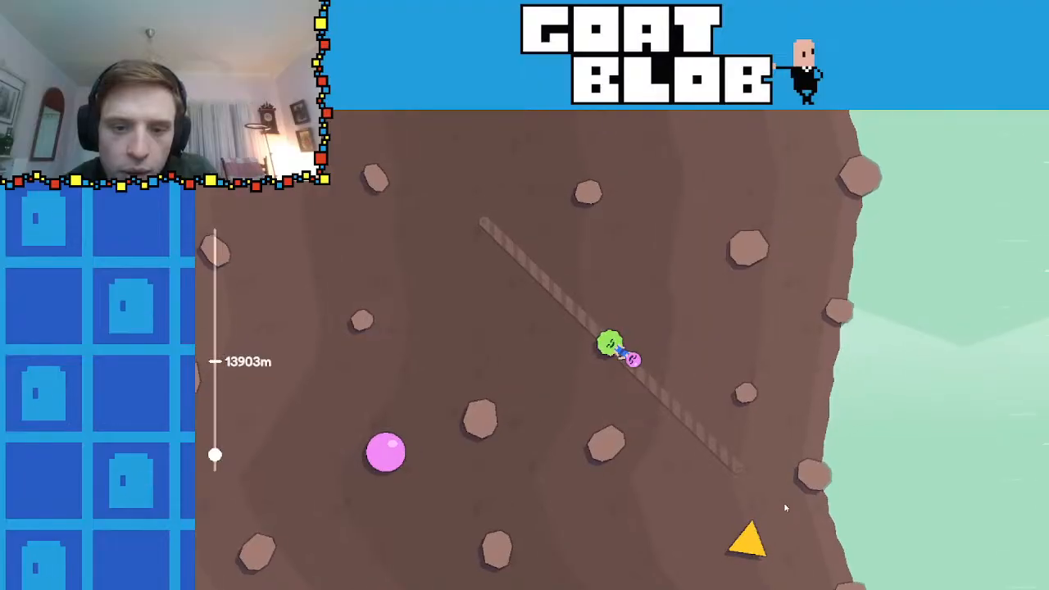
key(space)
key(space)
key(space)
key(space)
key(space)
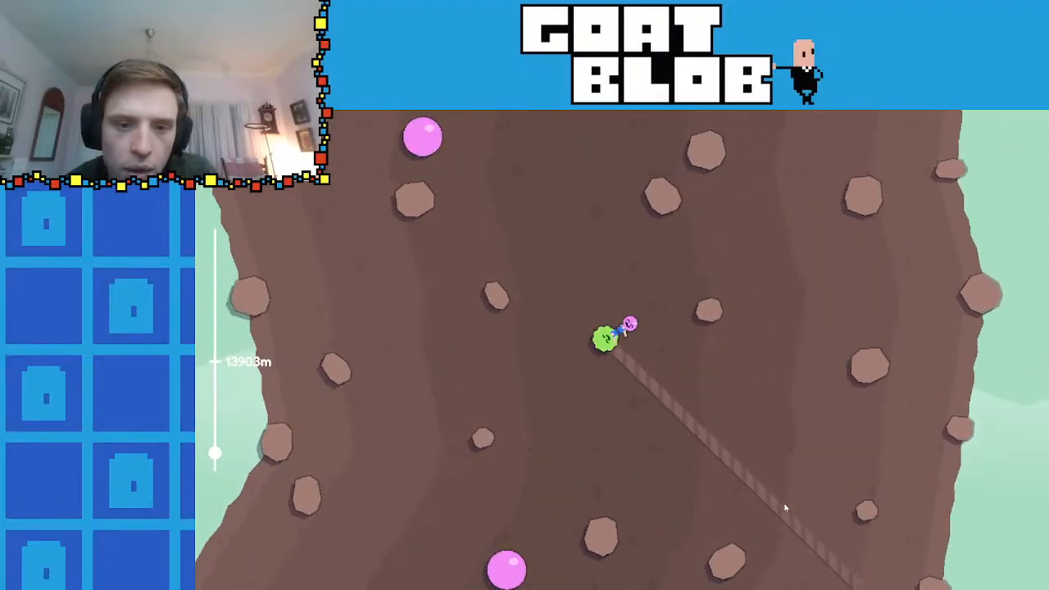
key(space)
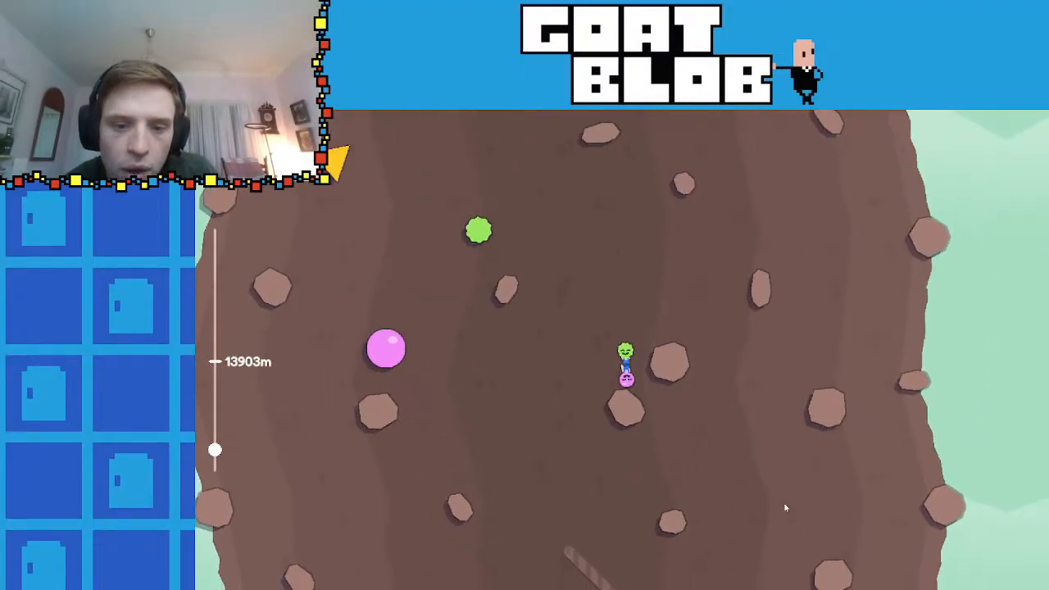
key(space)
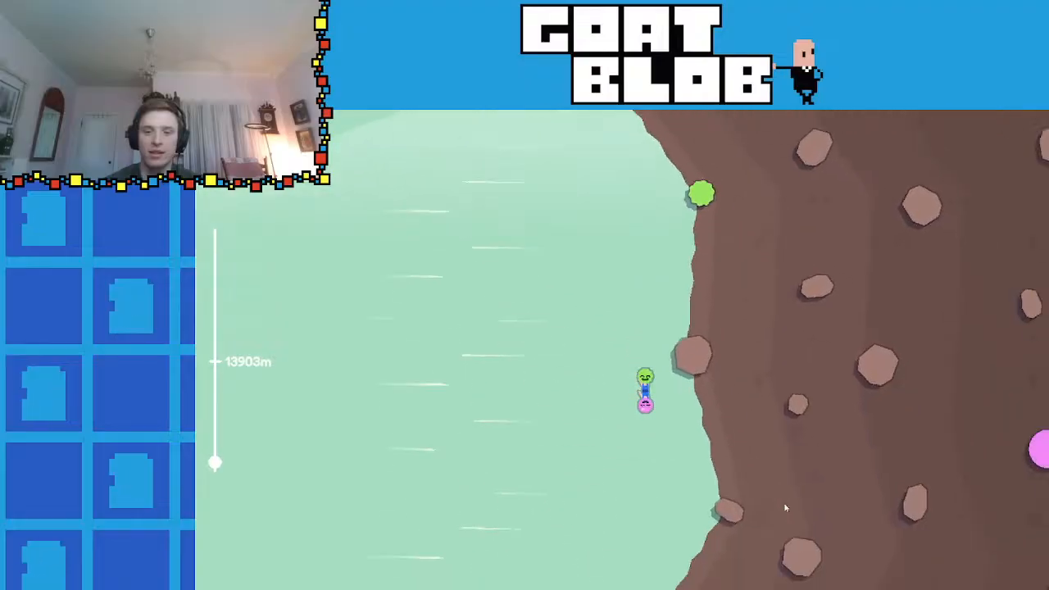
- Swing the climber along the cliff's edge to the green spiked hold and launch onward across the rock face
key(space)
key(space)
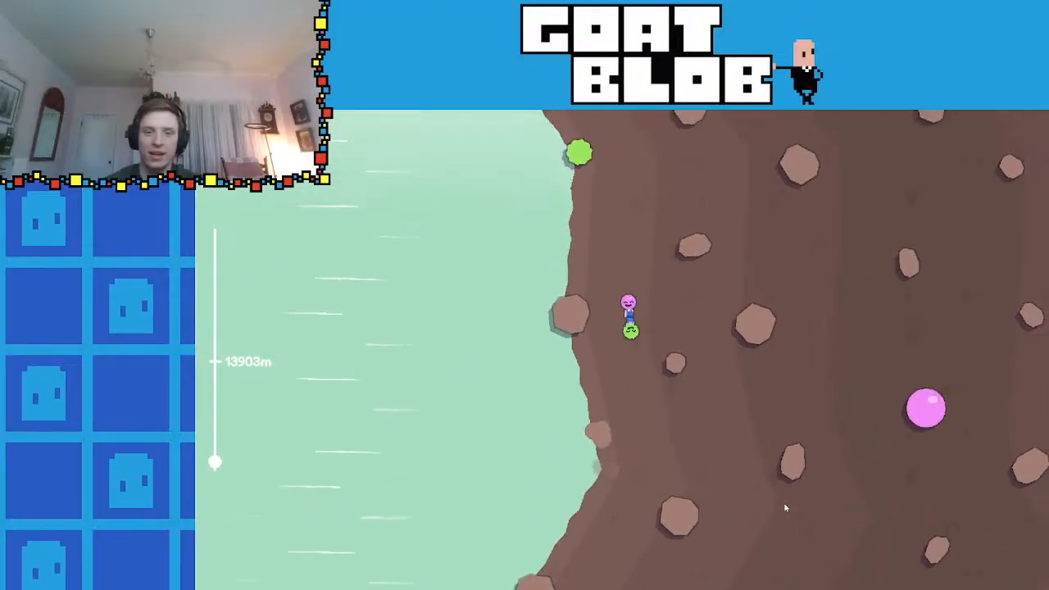
key(space)
key(space)
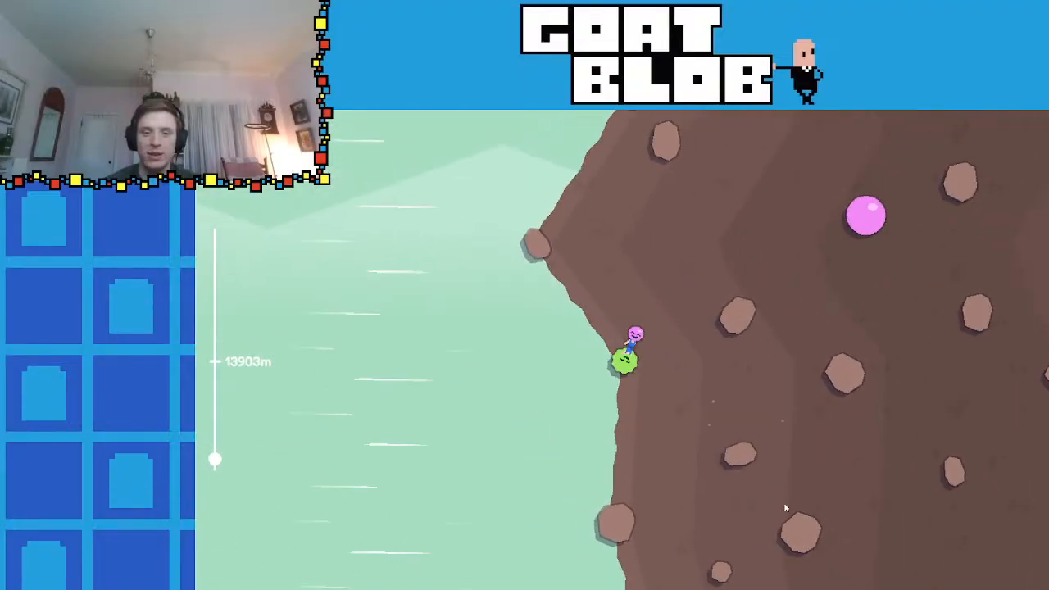
key(space)
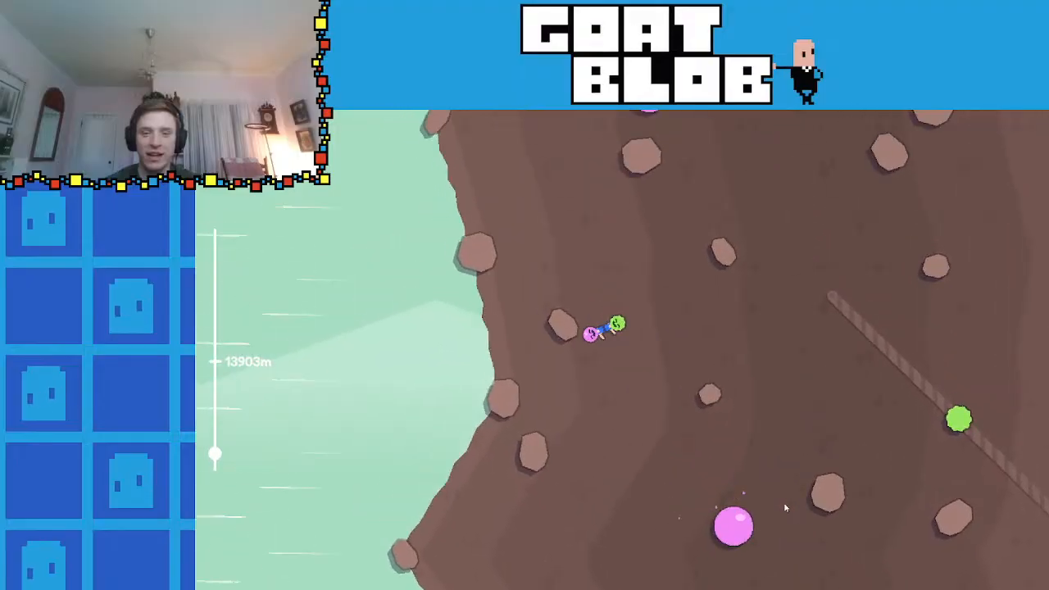
- Swing the climber to the green hold on the diagonal striped rail and try to keep climbing from there
key(space)
key(space)
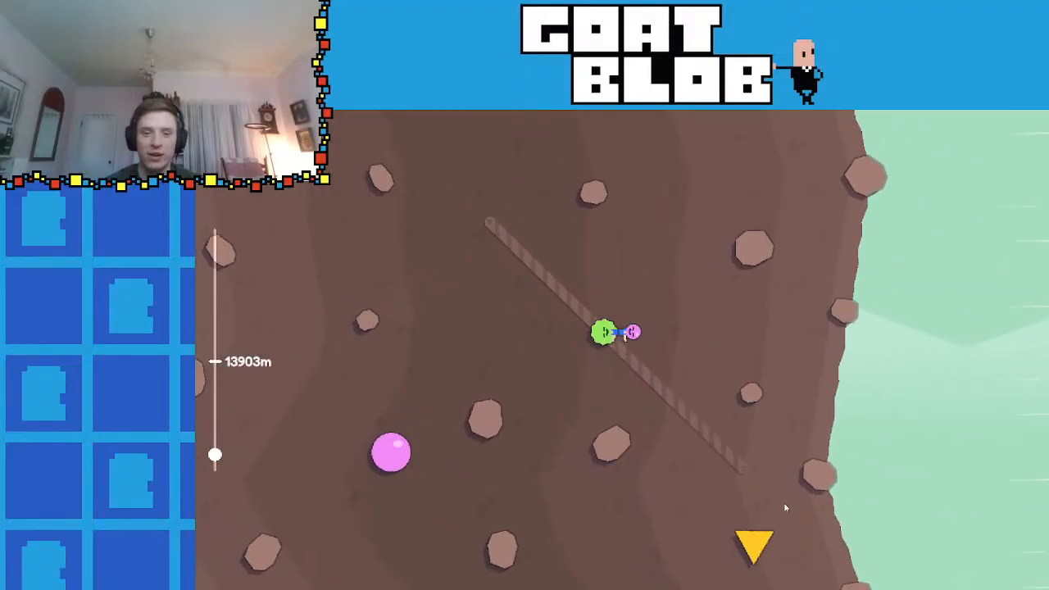
key(space)
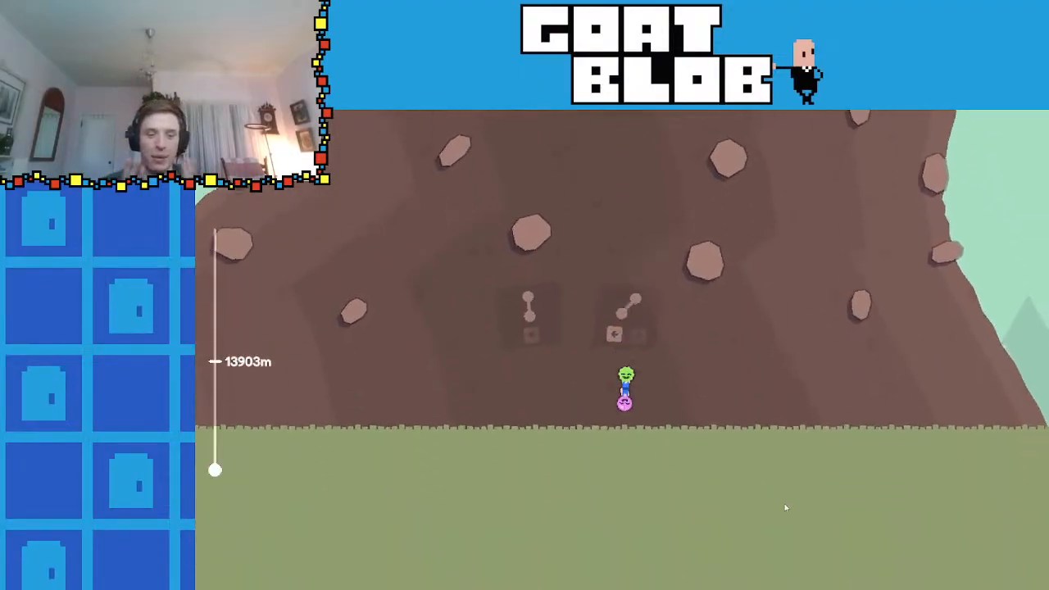
key(Up)
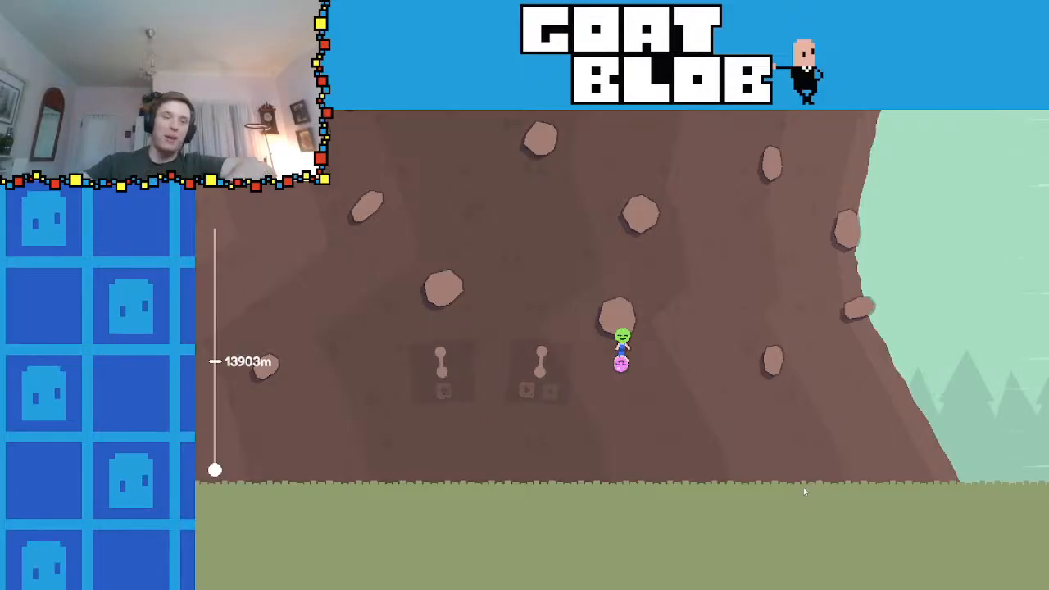
- Quit the climb to the game's home screen, and switch to OBS to put the JustChatting scene on stream
key(Escape)
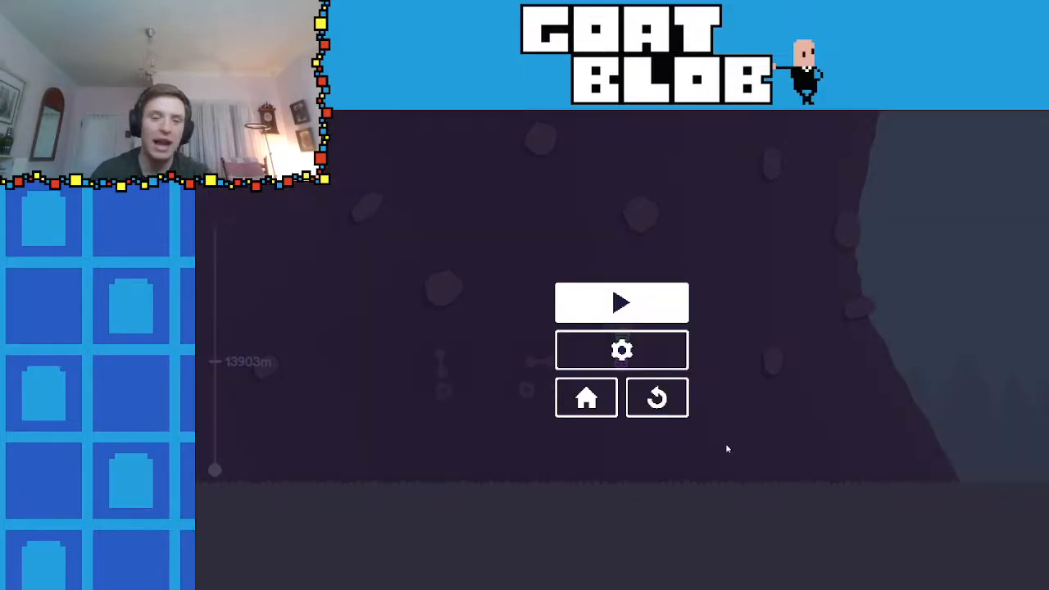
click(586, 398)
key(alt+Tab)
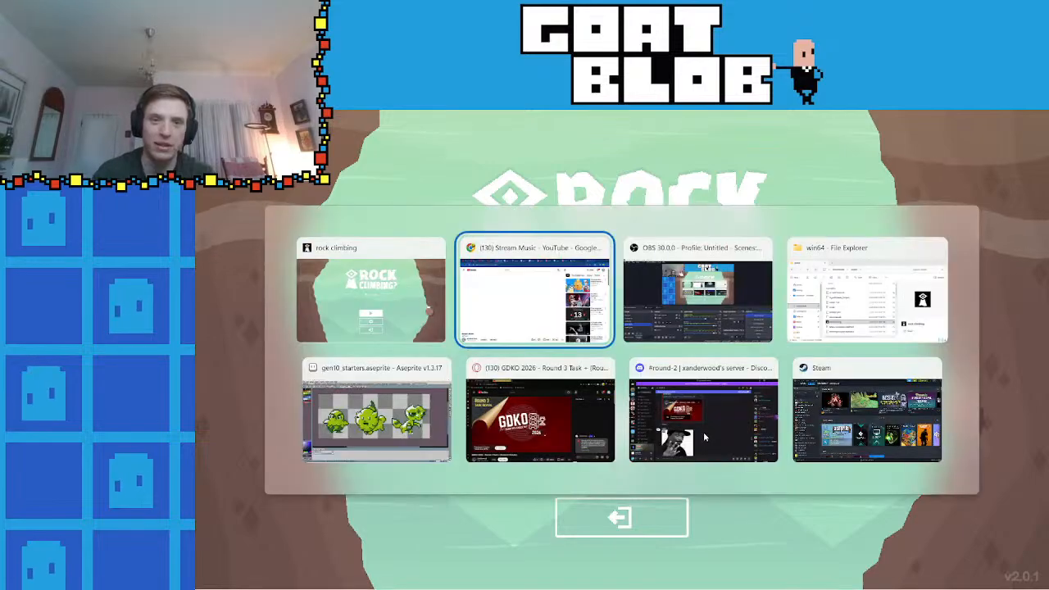
key(alt+Tab)
click(286, 453)
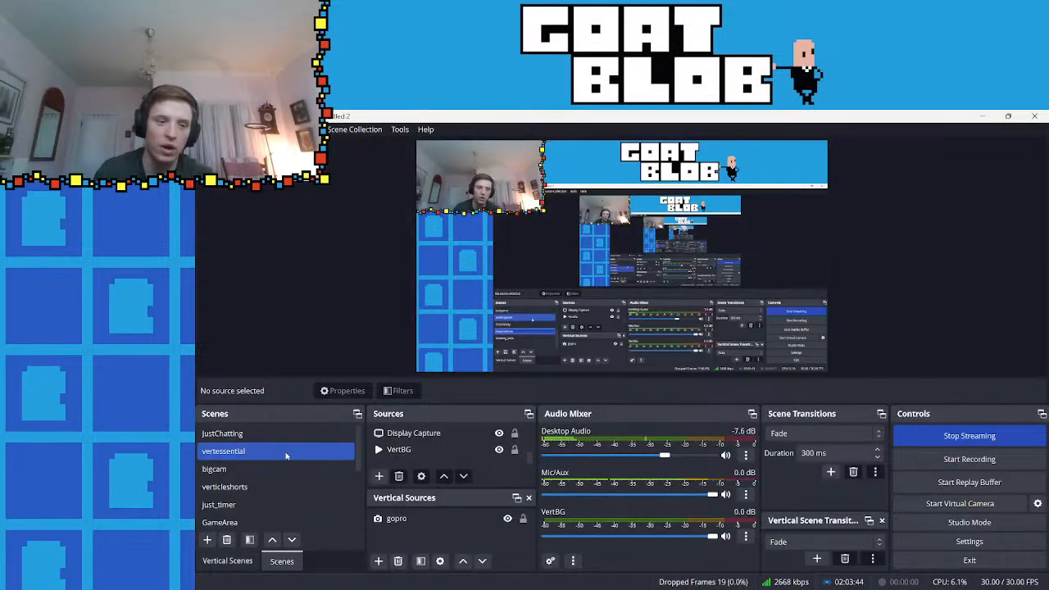
click(246, 433)
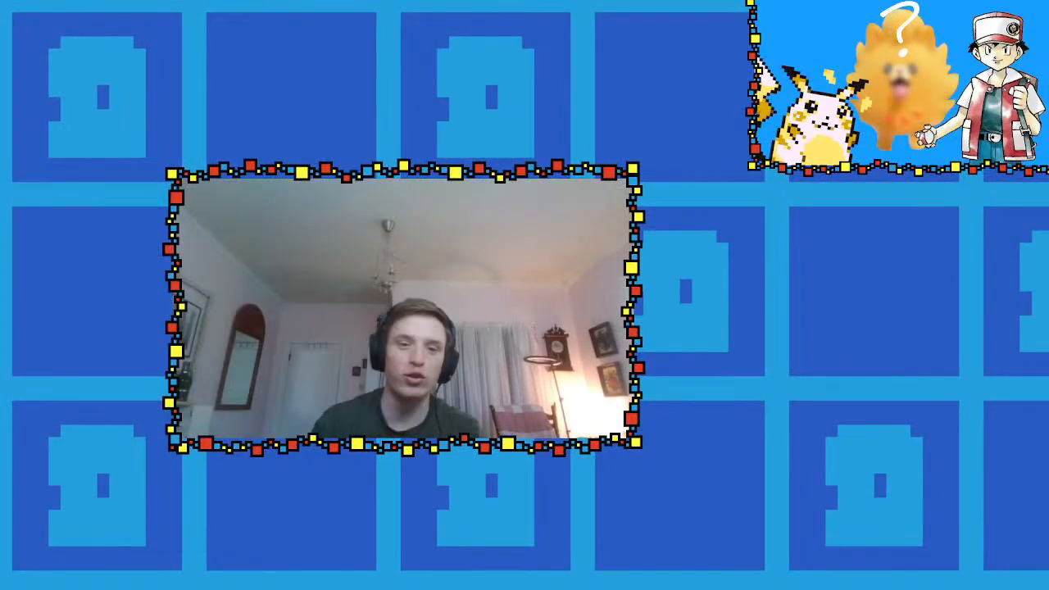